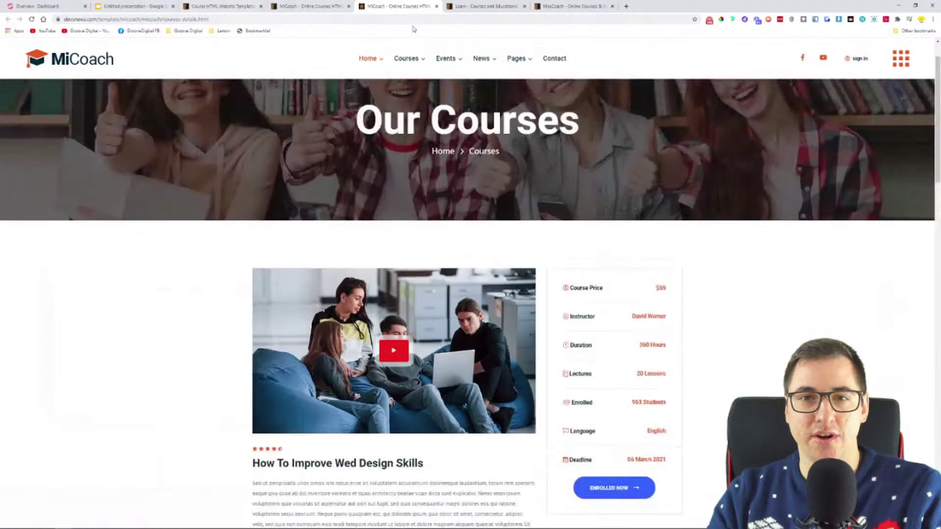
# - Open the MiCoach courses grid page and course details page in new browser tabs and bring up the courses grid
pyautogui.middleClick(418, 111)
pyautogui.middleClick(416, 123)
pyautogui.click(464, 9)
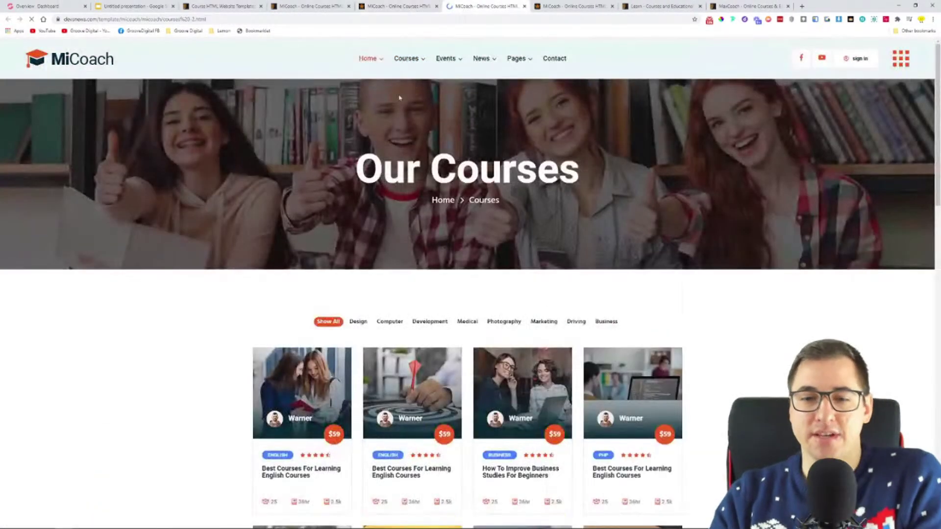
# - Examine the MiCoach courses grid page, including its category filters, course cards and instructor section
pyautogui.scroll(-4, 227, 296)
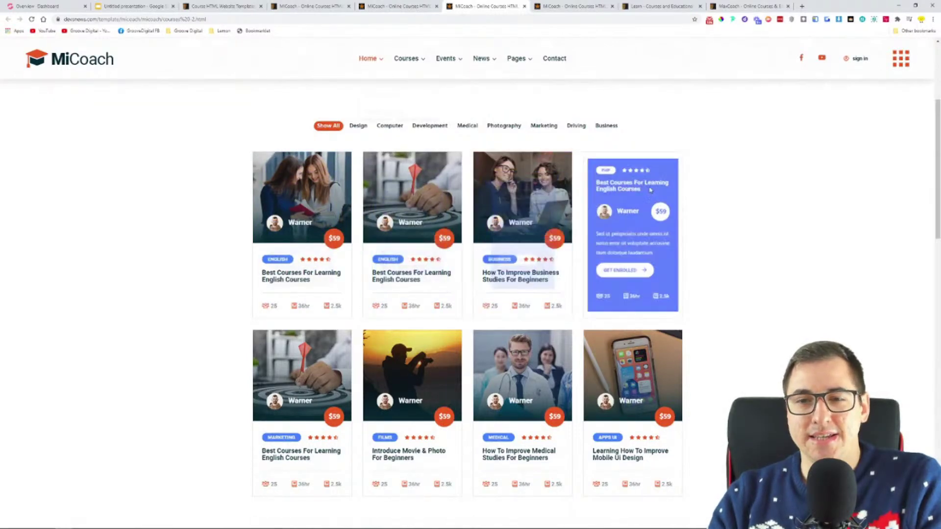
pyautogui.scroll(-2, 725, 228)
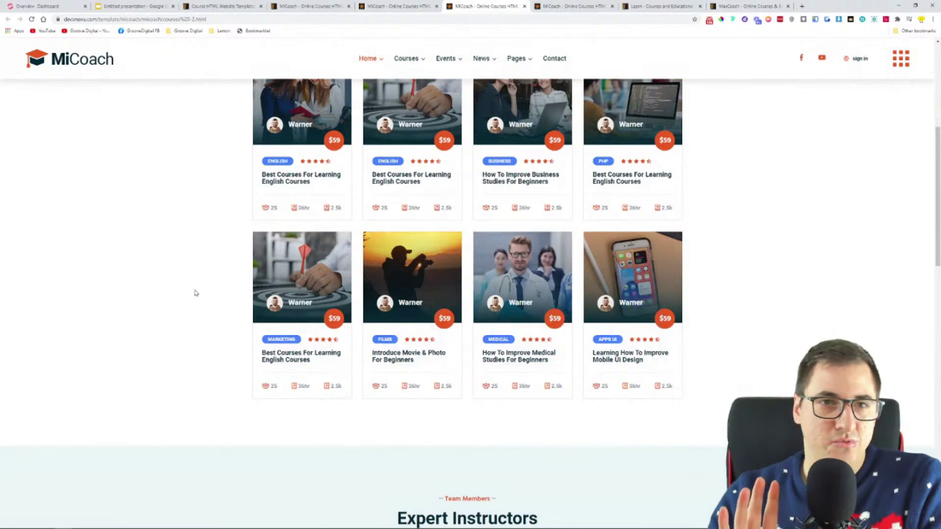
pyautogui.scroll(-4, 192, 274)
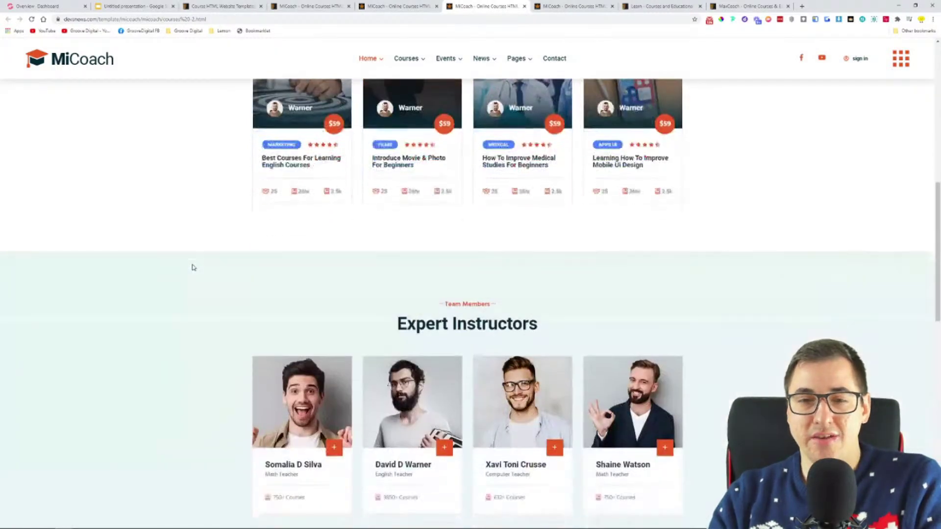
pyautogui.scroll(6, 216, 235)
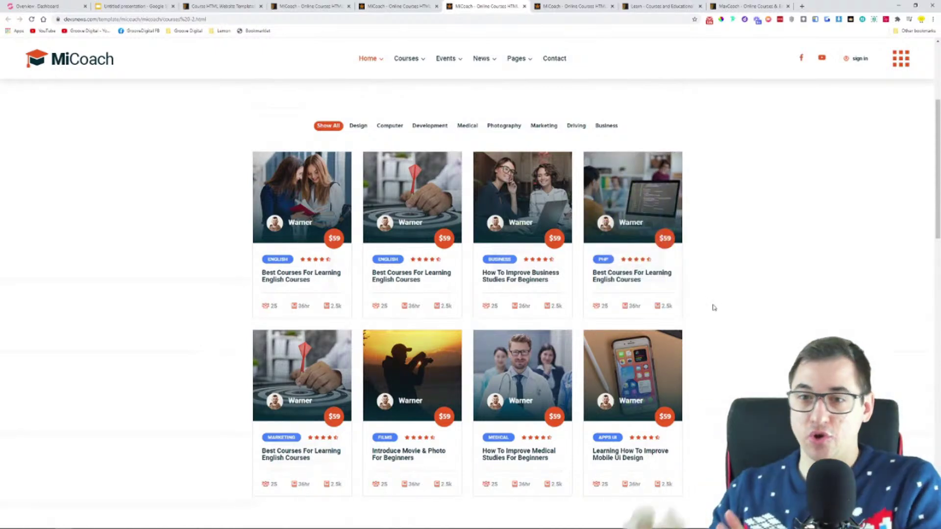
pyautogui.moveTo(656, 204)
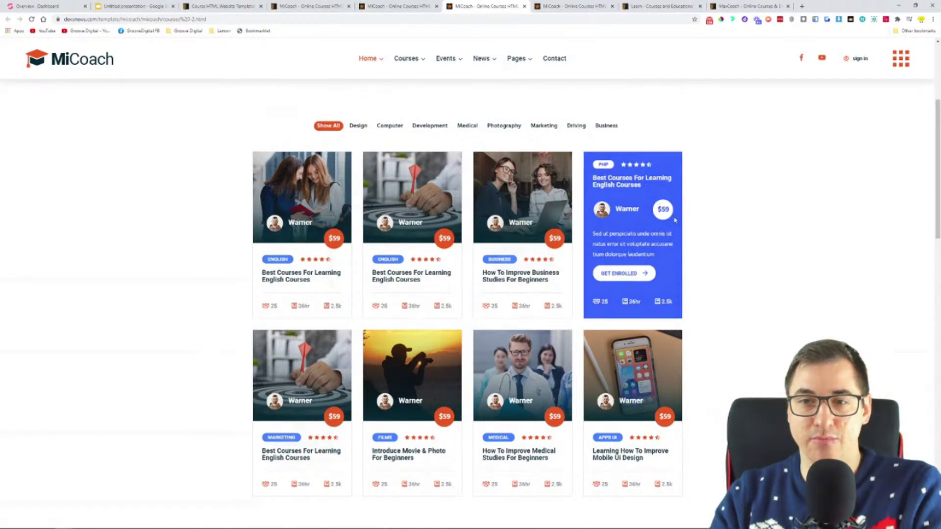
pyautogui.scroll(2, 815, 317)
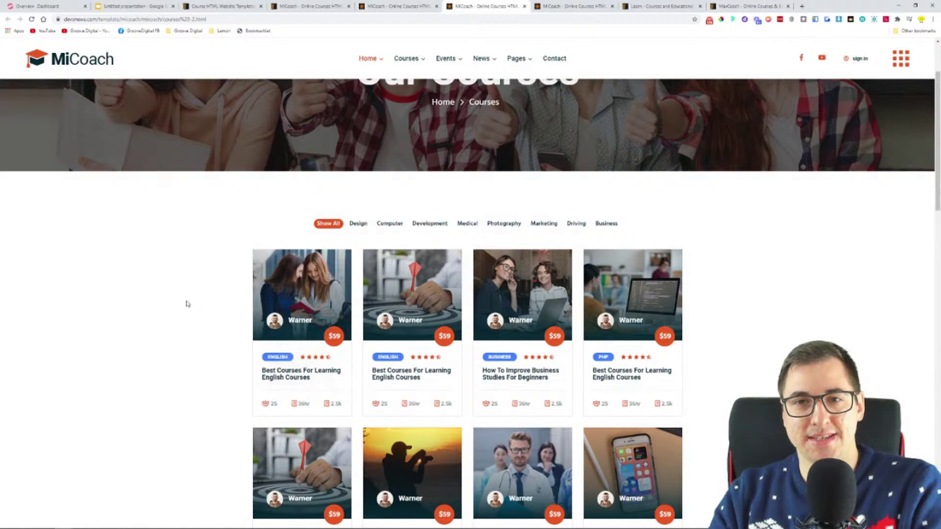
pyautogui.scroll(-5, 187, 300)
pyautogui.scroll(5, 186, 296)
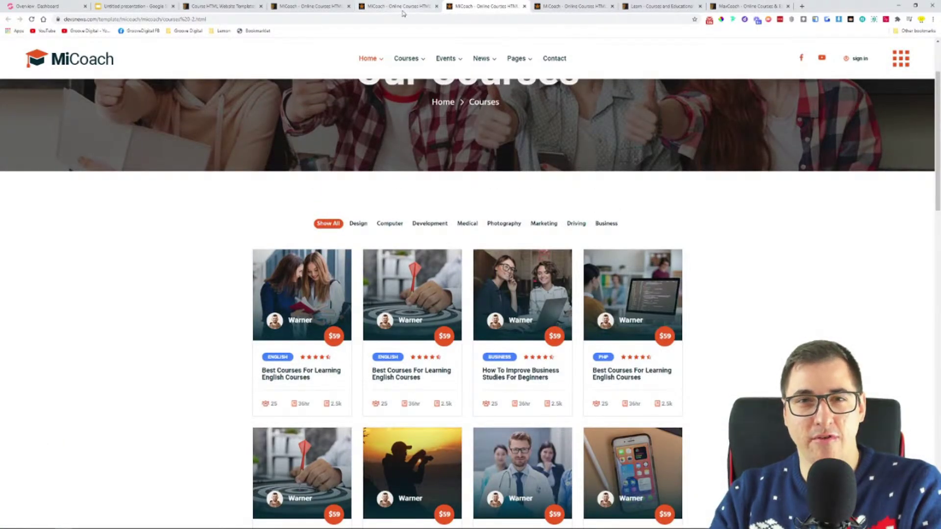
# - Compare the two open MiCoach course details pages, checking the video, course information, curriculum and FAQ sections
pyautogui.click(549, 9)
pyautogui.scroll(-4, 568, 216)
pyautogui.scroll(-2, 492, 156)
pyautogui.click(657, 5)
pyautogui.click(485, 6)
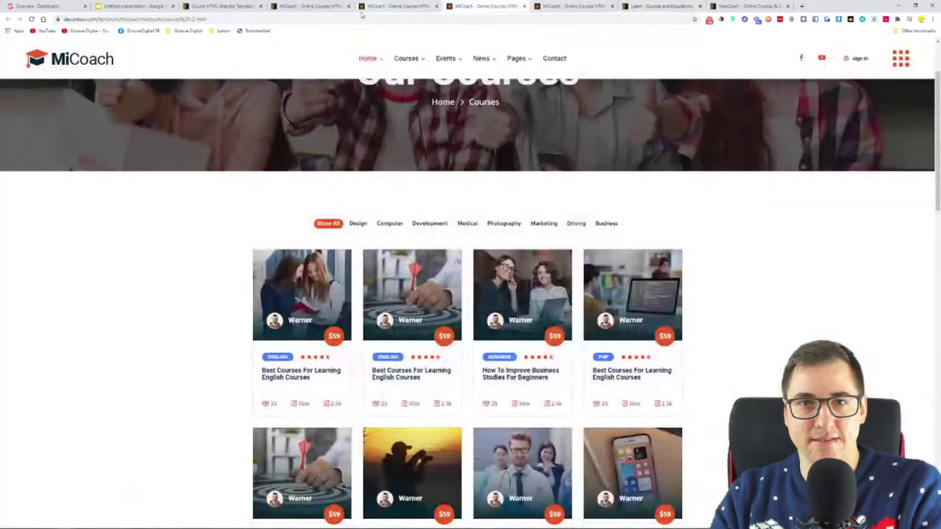
pyautogui.click(382, 7)
pyautogui.scroll(-6, 417, 314)
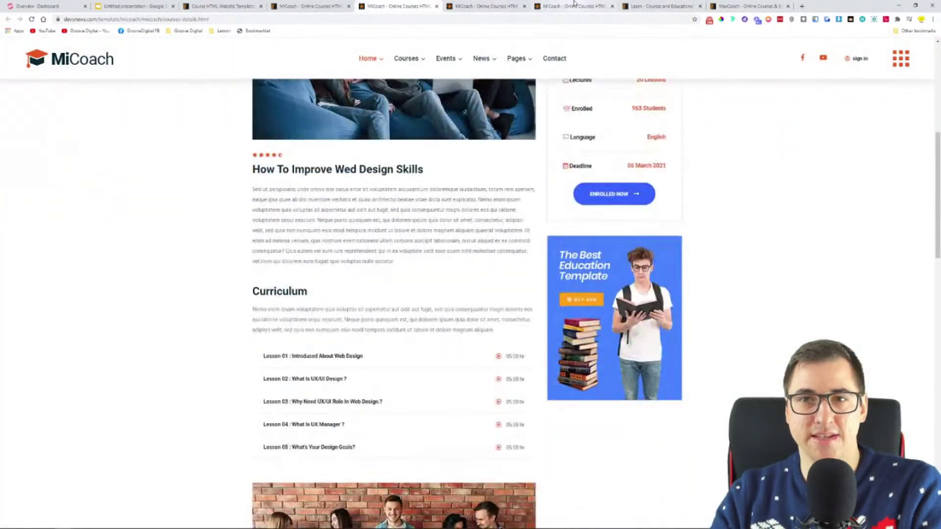
pyautogui.click(561, 6)
pyautogui.scroll(-6, 655, 322)
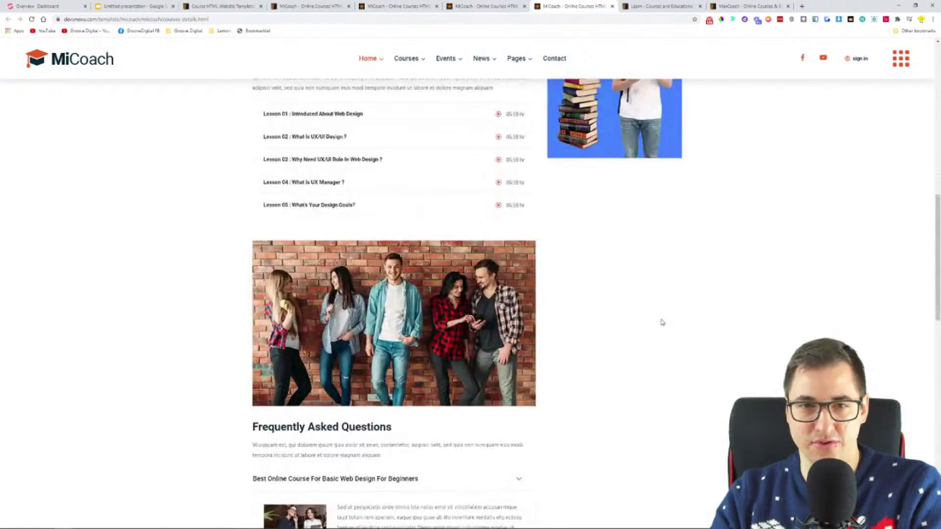
pyautogui.scroll(7, 662, 322)
pyautogui.scroll(-2, 295, 345)
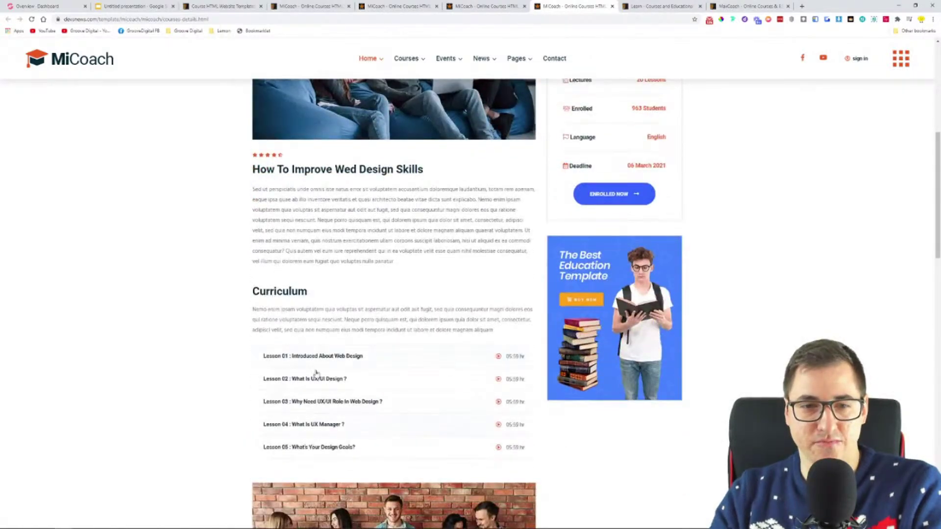
pyautogui.scroll(4, 267, 245)
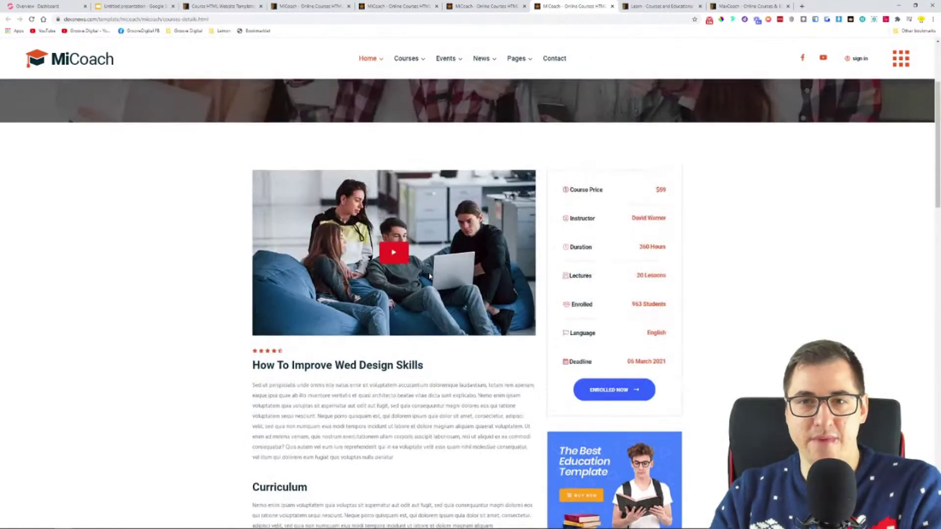
# - Close the newly opened MiCoach courses grid and course details tabs and return to the original course details page
pyautogui.click(525, 6)
pyautogui.click(524, 7)
pyautogui.click(397, 7)
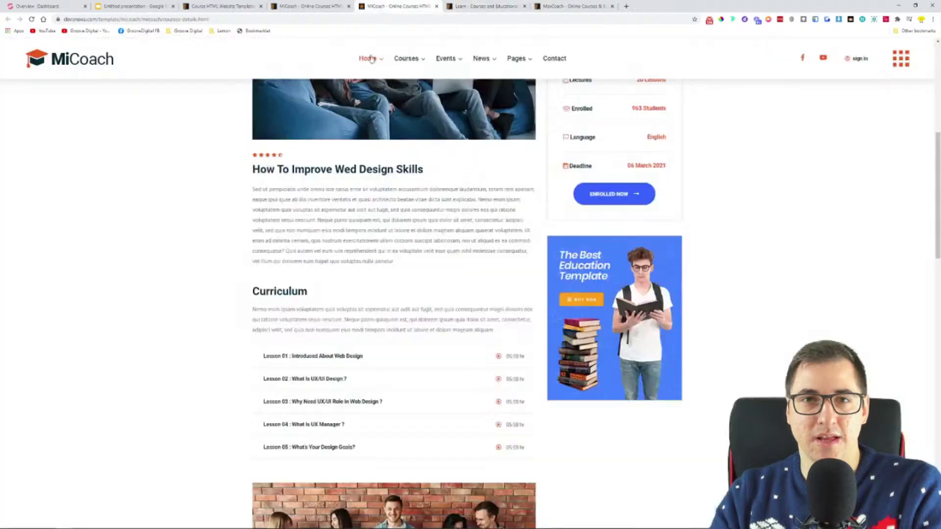
# - Switch to the Learn template preview and look through its home page from the banner to the footer
pyautogui.click(482, 6)
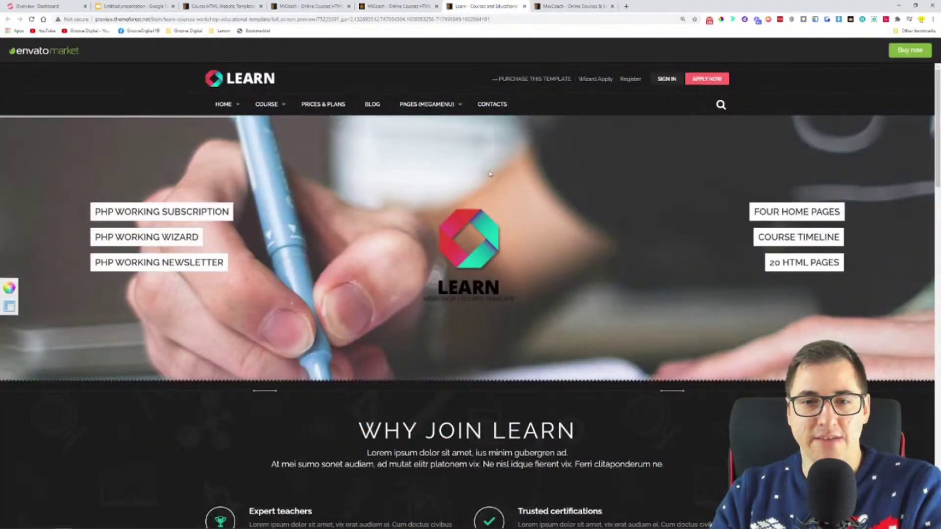
pyautogui.scroll(-10, 488, 192)
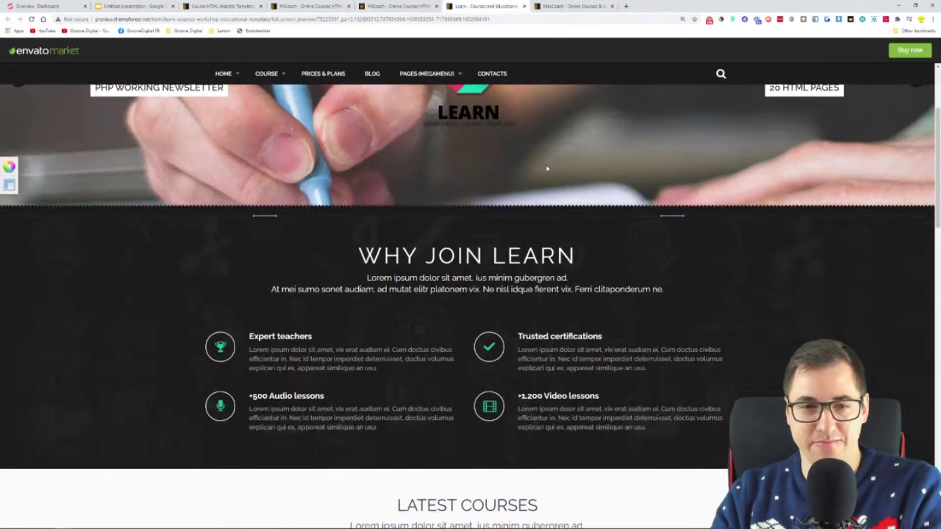
pyautogui.scroll(-9, 769, 225)
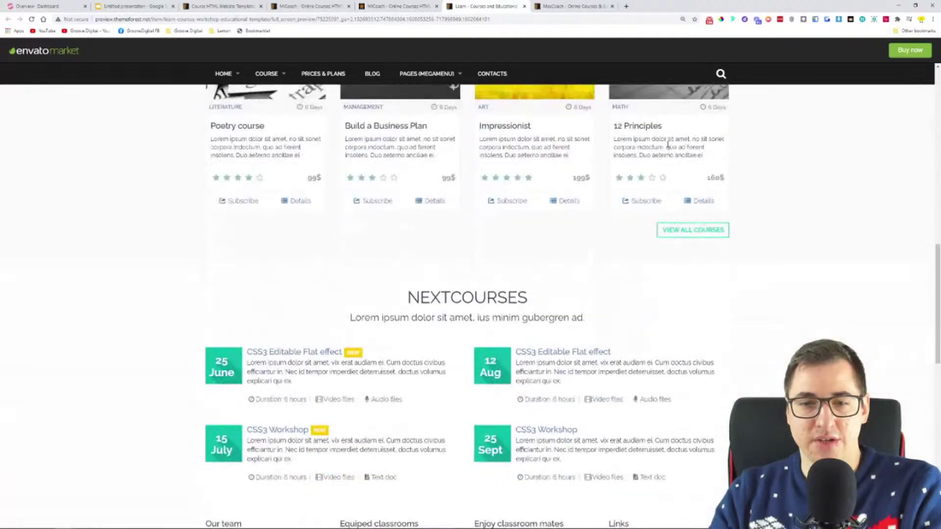
pyautogui.scroll(-9, 769, 225)
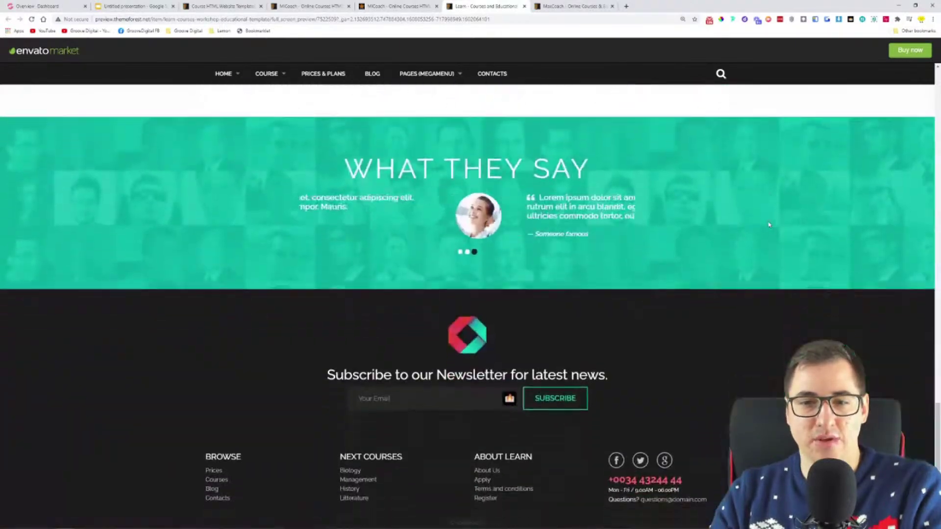
pyautogui.scroll(20, 769, 224)
pyautogui.scroll(10, 769, 225)
# - Open Learn's Courses Grid, Courses List, Course Page Txt and Course Page Video pages in new browser tabs
pyautogui.moveTo(267, 74)
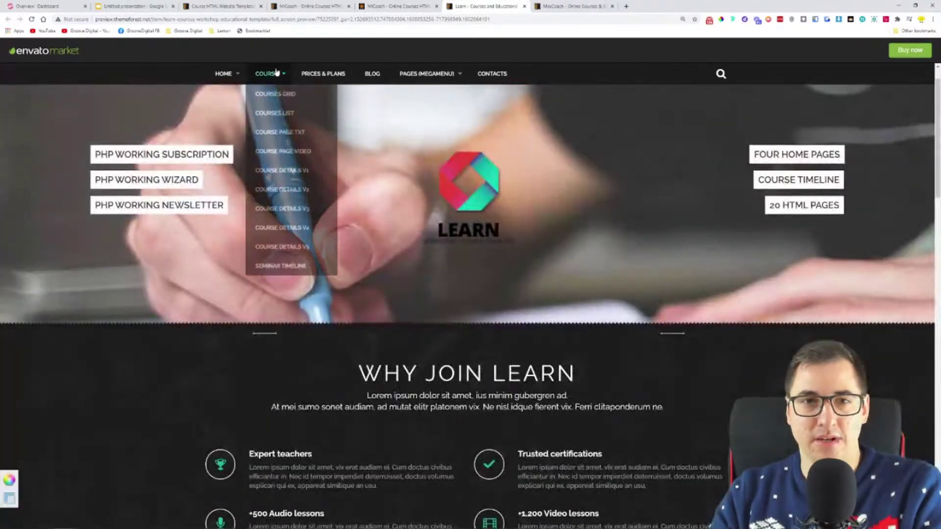
pyautogui.middleClick(281, 95)
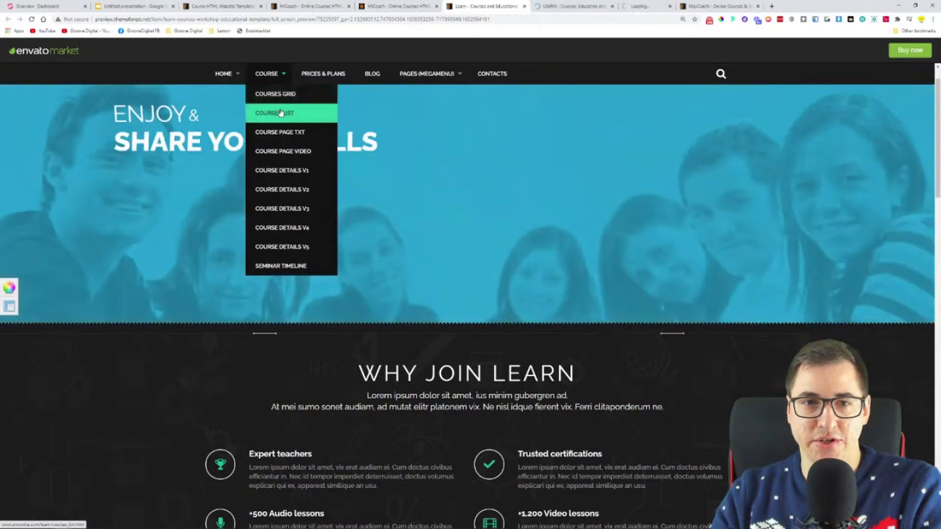
pyautogui.middleClick(281, 112)
pyautogui.middleClick(281, 131)
pyautogui.middleClick(284, 151)
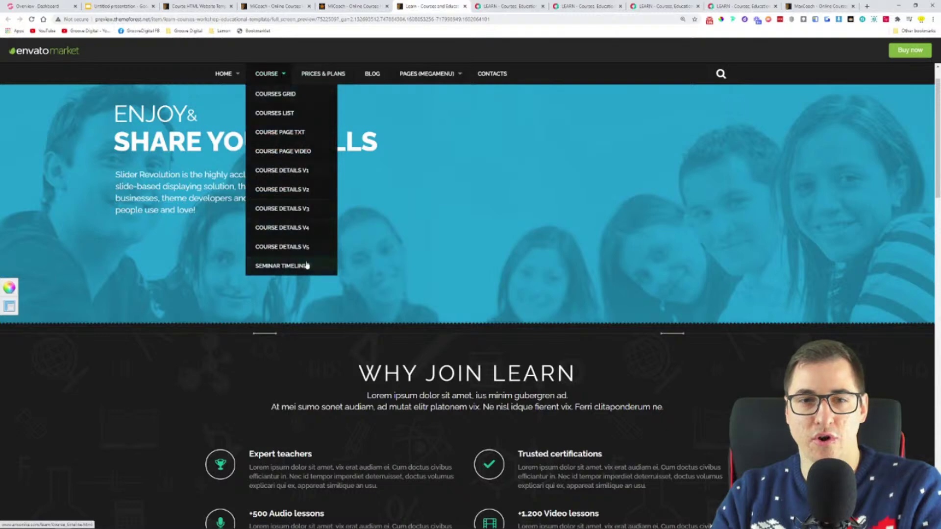
# - Review Learn's courses grid and courses list pages, closing each tab after viewing it
pyautogui.click(515, 5)
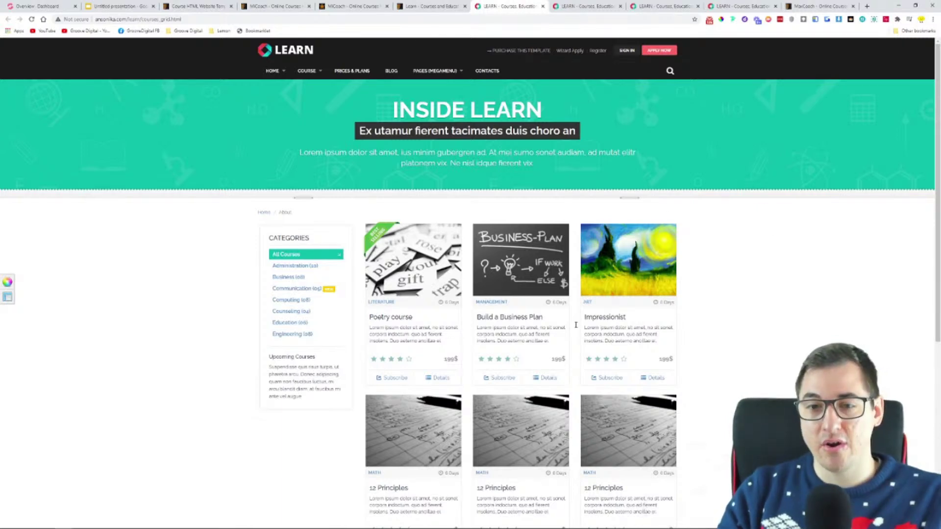
pyautogui.scroll(-10, 746, 252)
pyautogui.scroll(10, 745, 252)
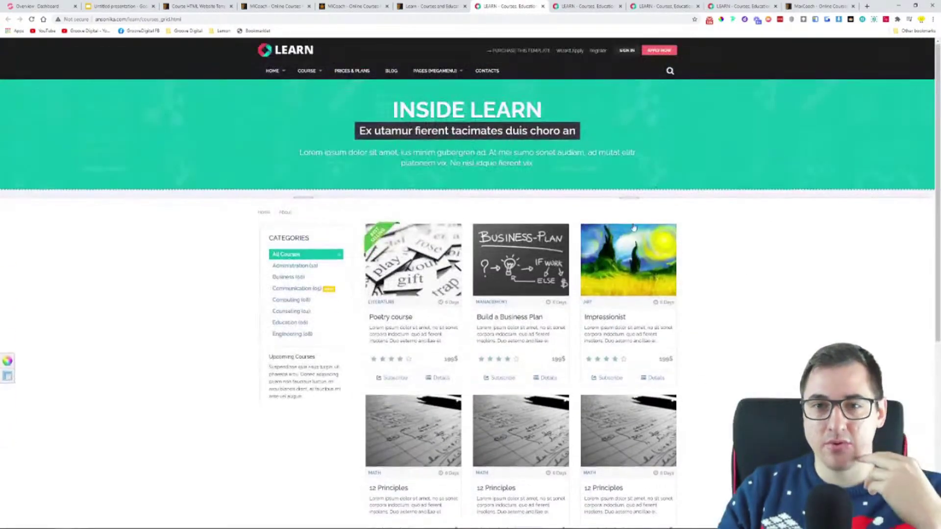
pyautogui.click(543, 7)
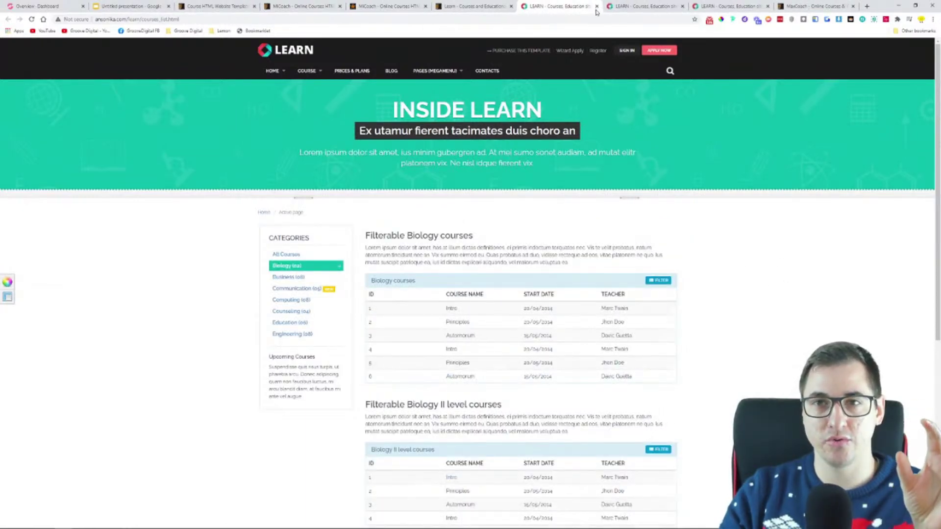
pyautogui.click(596, 6)
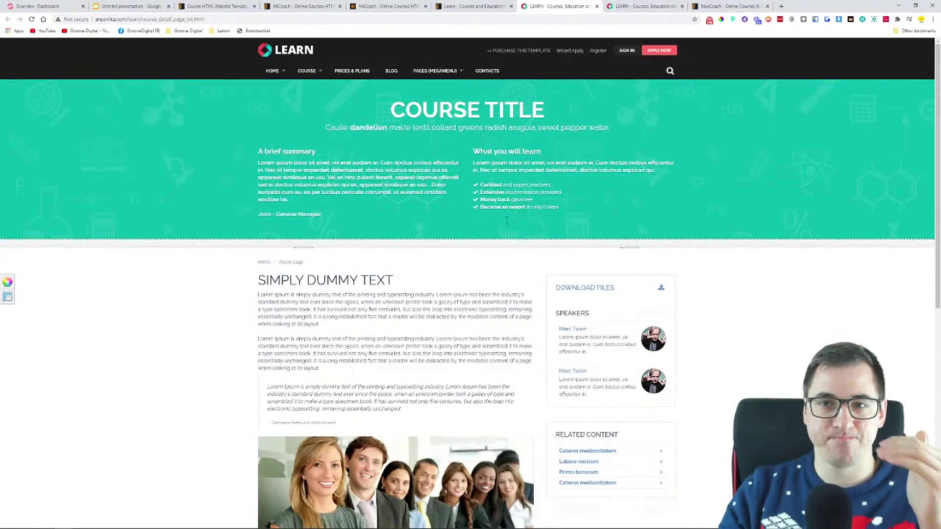
# - Review Learn's text course page and video course page, closing each tab after viewing it
pyautogui.scroll(-10, 196, 289)
pyautogui.scroll(8, 210, 274)
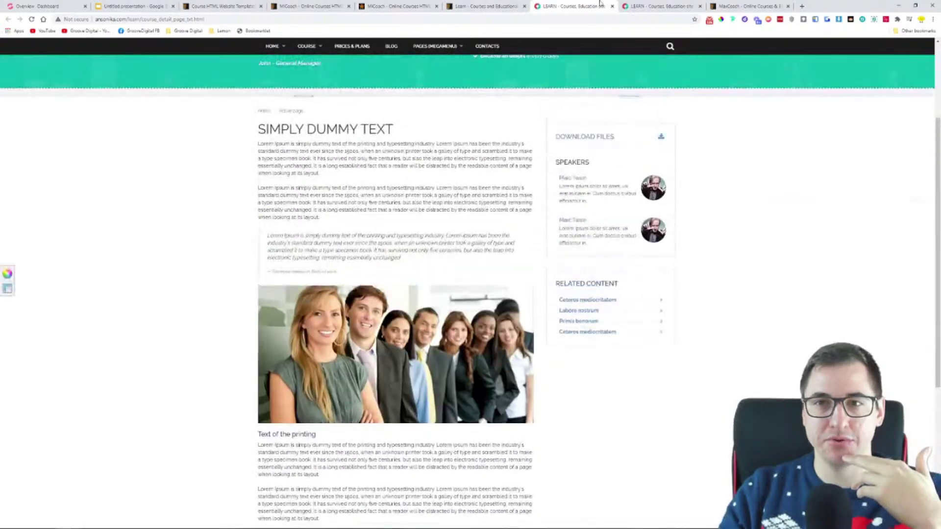
pyautogui.click(613, 7)
pyautogui.scroll(-5, 546, 224)
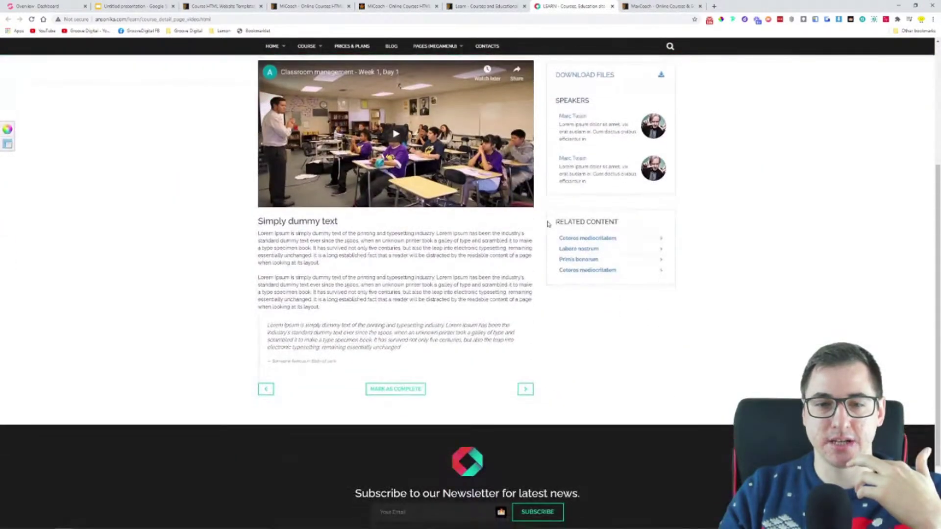
pyautogui.scroll(2, 554, 147)
pyautogui.click(613, 6)
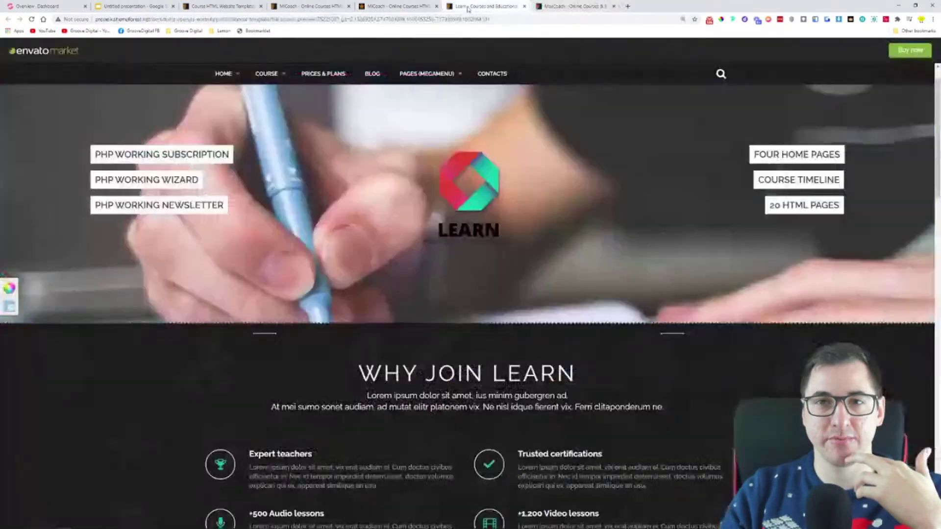
# - Close the Learn template preview and accept the cookie notice on the MaxCoach template preview
pyautogui.click(523, 7)
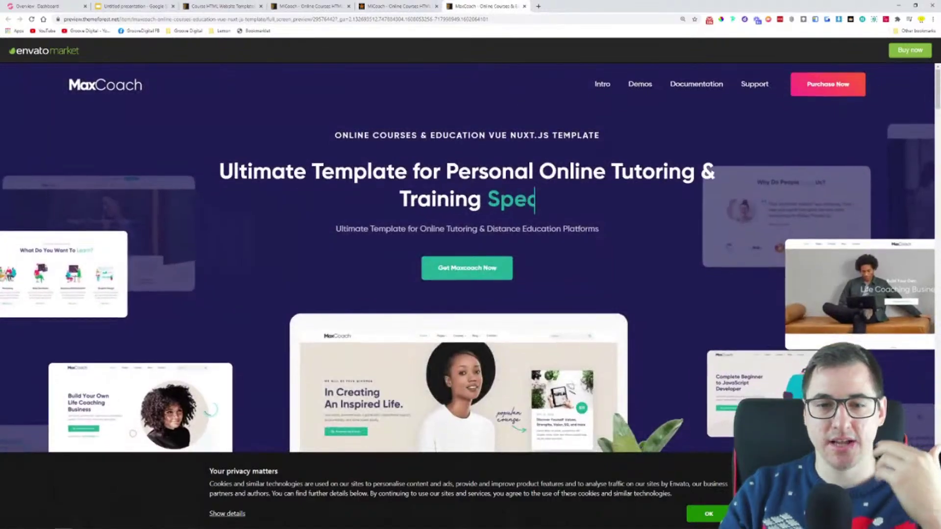
pyautogui.scroll(-3, 471, 245)
pyautogui.click(709, 514)
pyautogui.scroll(-5, 629, 224)
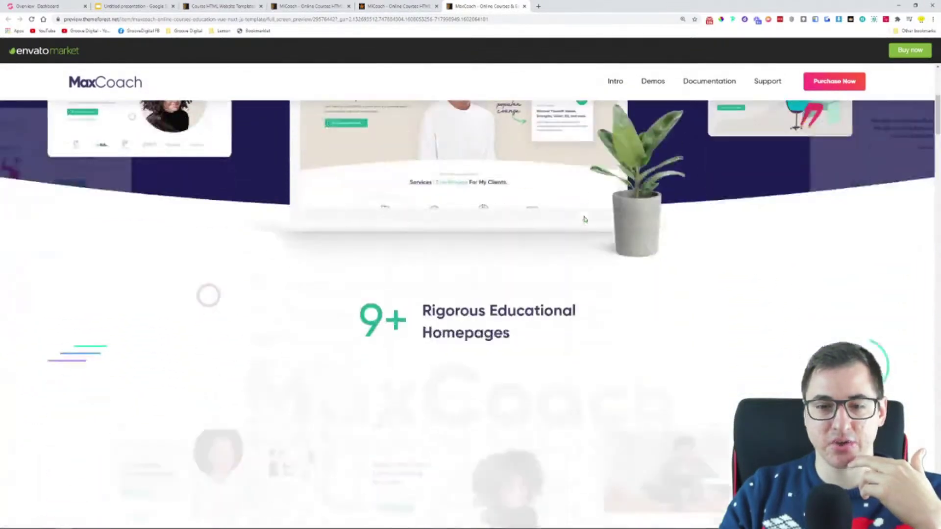
# - Look through MaxCoach's demo homepages and open the Business demo in a new browser tab
pyautogui.scroll(-4, 629, 223)
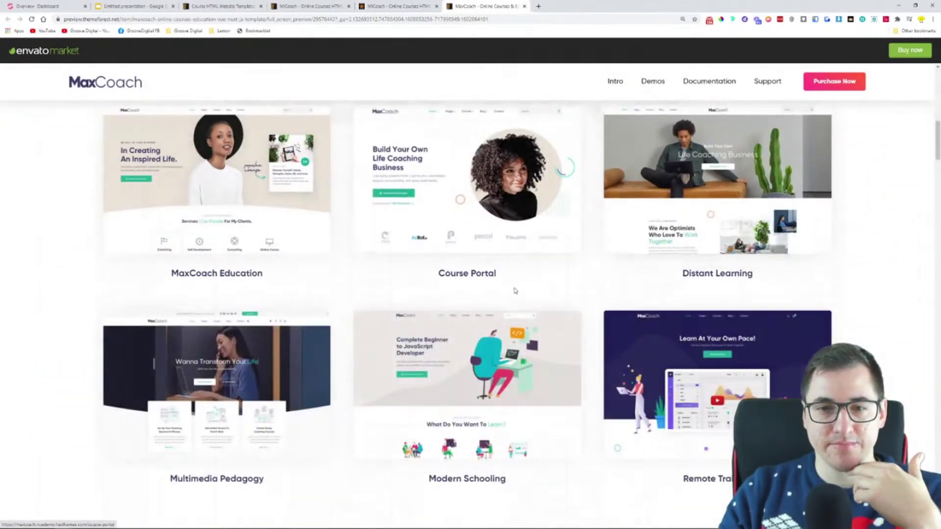
pyautogui.scroll(-2, 328, 299)
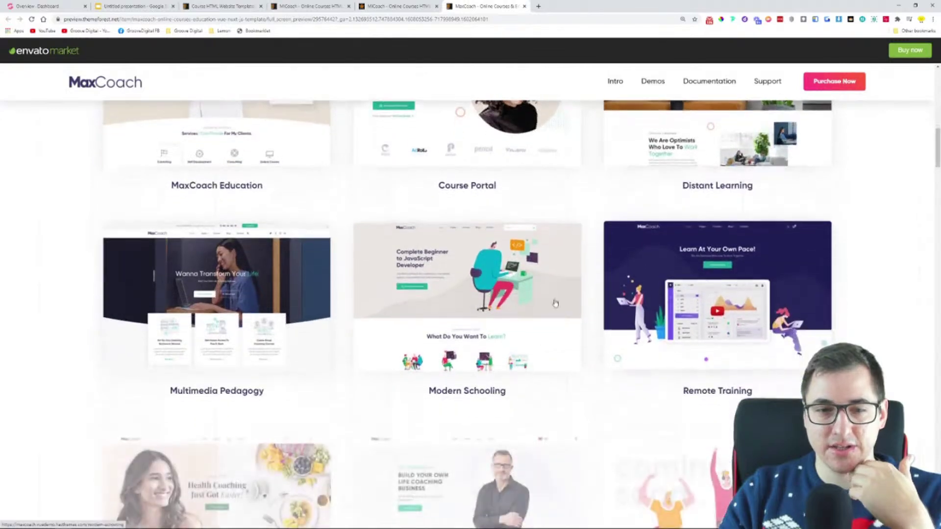
pyautogui.scroll(-4, 69, 309)
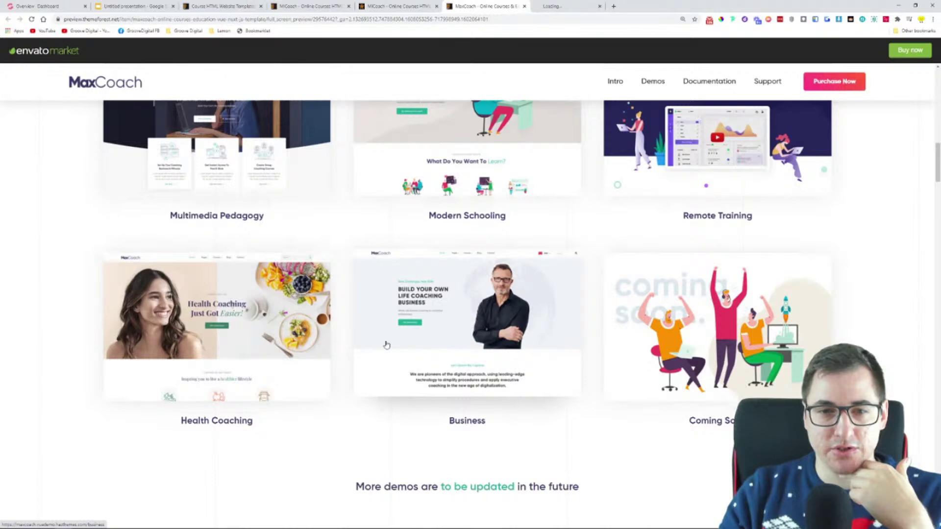
pyautogui.scroll(1, 250, 336)
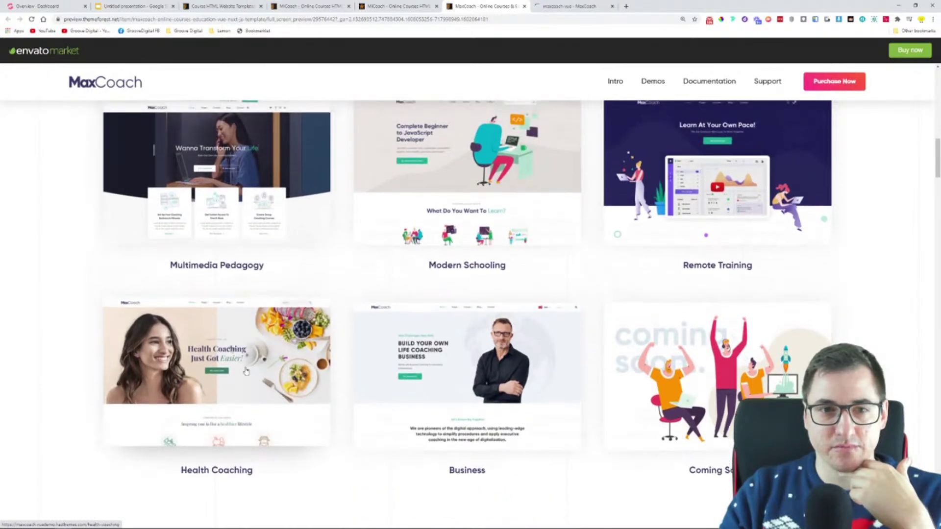
pyautogui.scroll(1, 246, 372)
pyautogui.scroll(-1, 247, 371)
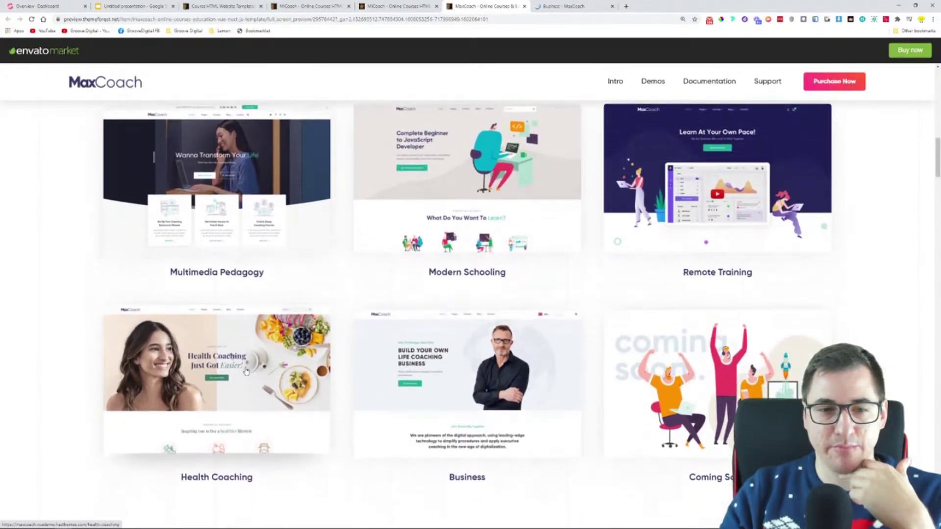
# - Open the MaxCoach Education and Distance Learning demos in new browser tabs, and look through the Business demo homepage
pyautogui.scroll(5, 246, 371)
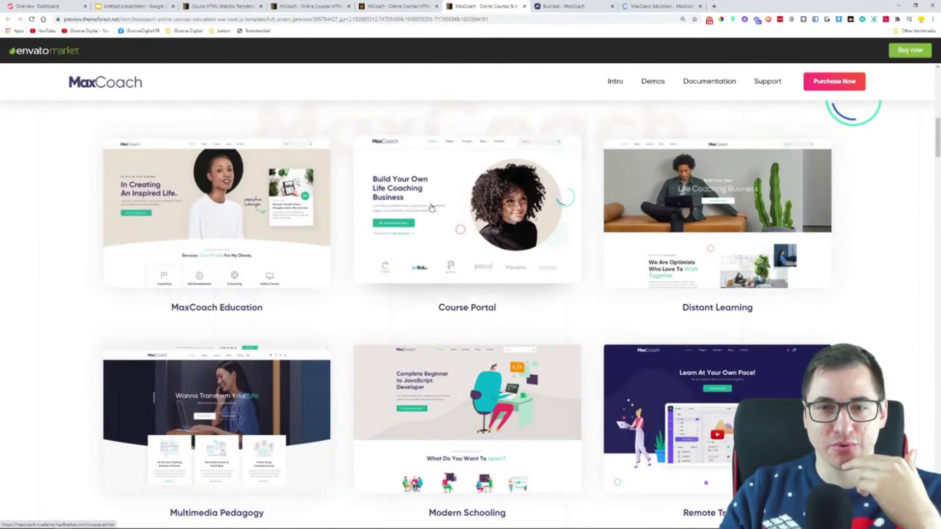
pyautogui.middleClick(663, 208)
pyautogui.click(564, 6)
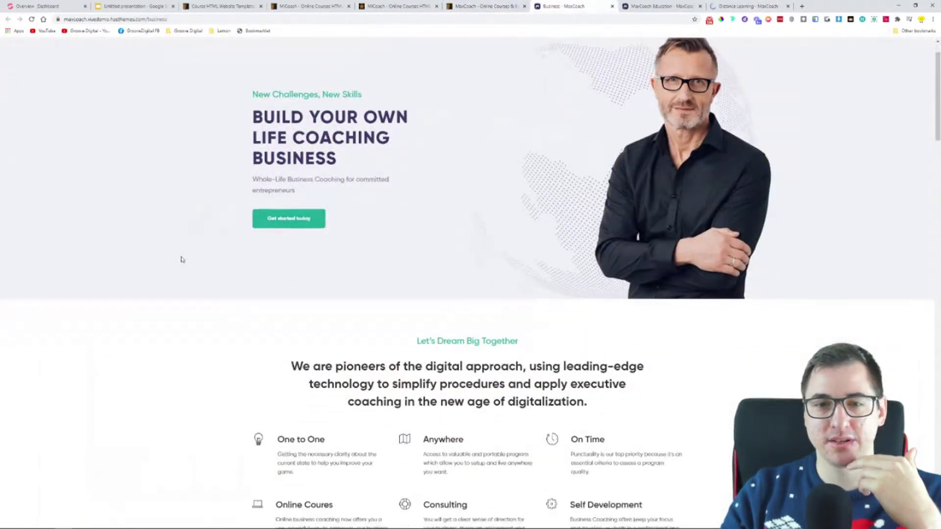
pyautogui.scroll(-8, 137, 196)
pyautogui.scroll(-2, 162, 172)
pyautogui.scroll(4, 162, 171)
# - Open the Business demo's Courses Grid 01, Courses Grid 02, Courses Grid 03 and Course Details pages in new browser tabs
pyautogui.moveTo(479, 52)
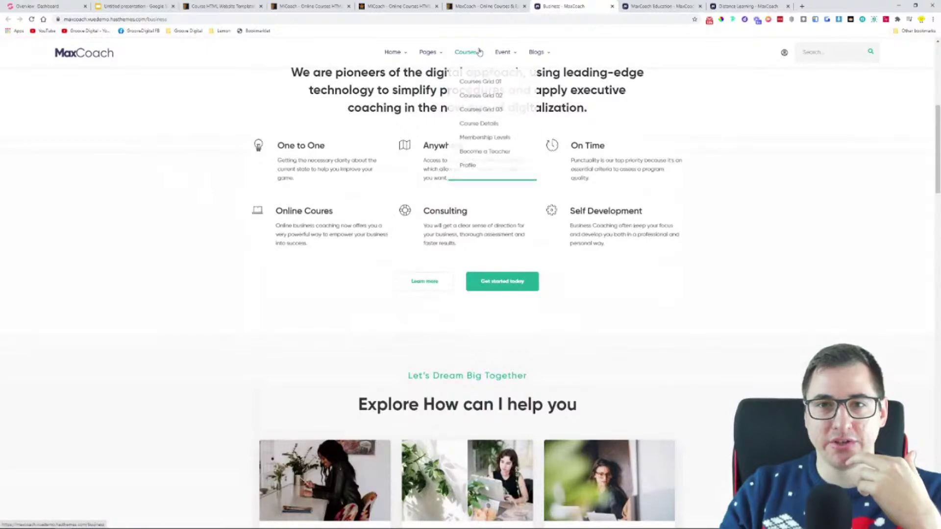
pyautogui.keyDown('ctrl'); pyautogui.click(482, 81); pyautogui.keyUp('ctrl')
pyautogui.keyDown('ctrl'); pyautogui.click(481, 94); pyautogui.keyUp('ctrl')
pyautogui.keyDown('ctrl'); pyautogui.click(488, 110); pyautogui.keyUp('ctrl')
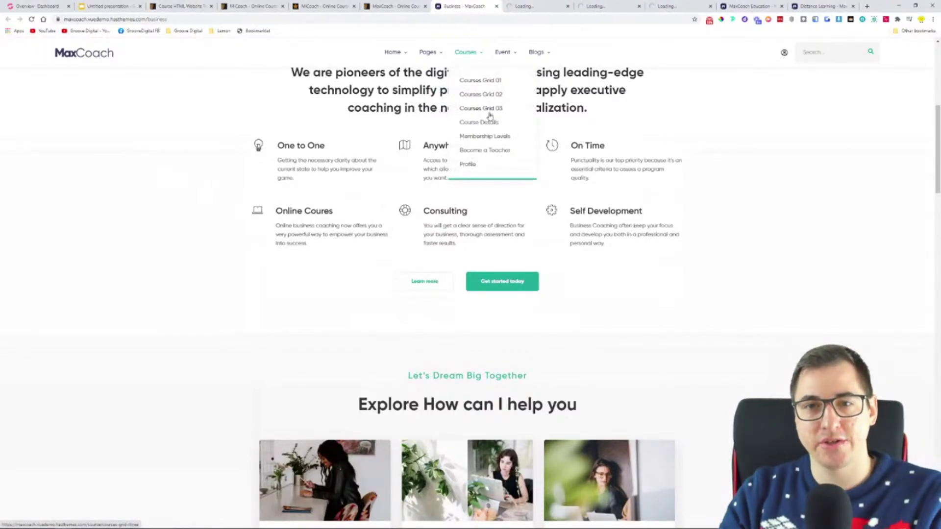
# - Review the Courses Grid 01 page, including its sorting options and the course cards down to the footer
pyautogui.hotkey('ctrl', 'Tab')
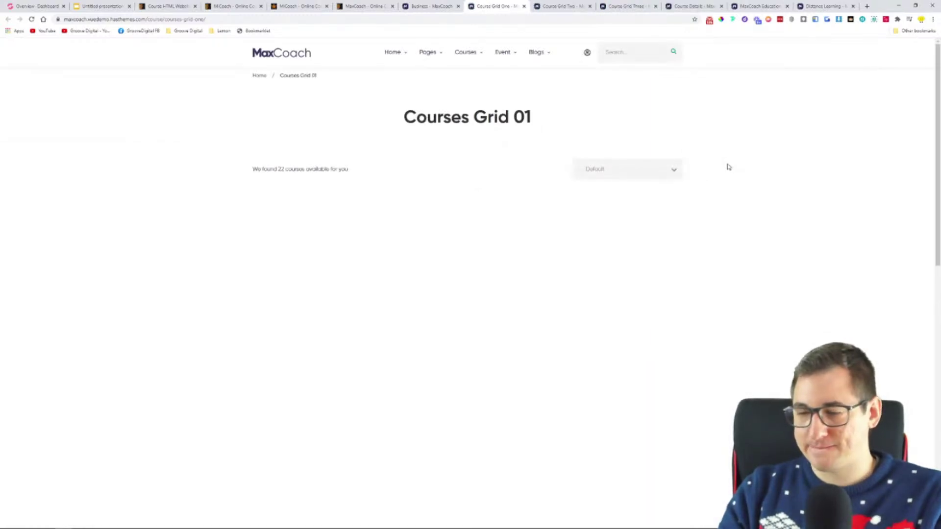
pyautogui.scroll(-5, 466, 235)
pyautogui.scroll(5, 273, 312)
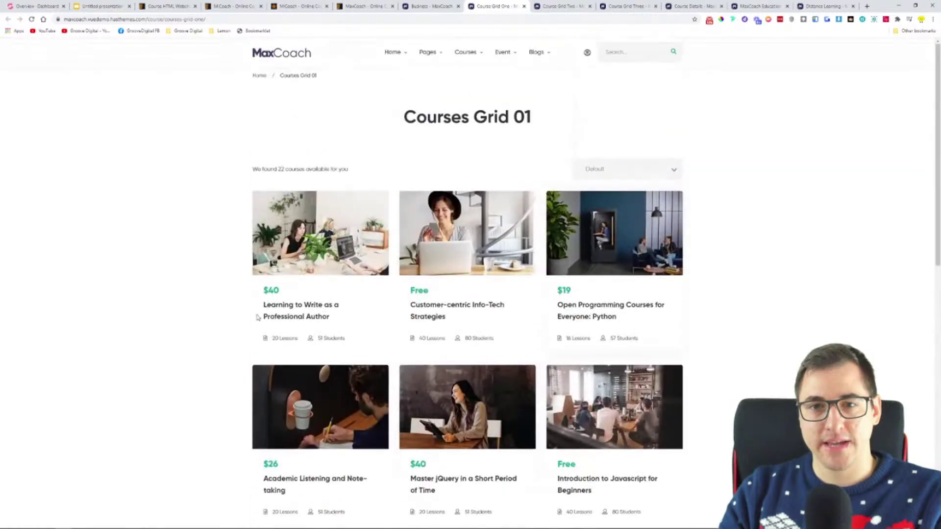
pyautogui.scroll(-1, 632, 143)
pyautogui.scroll(1, 632, 143)
pyautogui.click(663, 170)
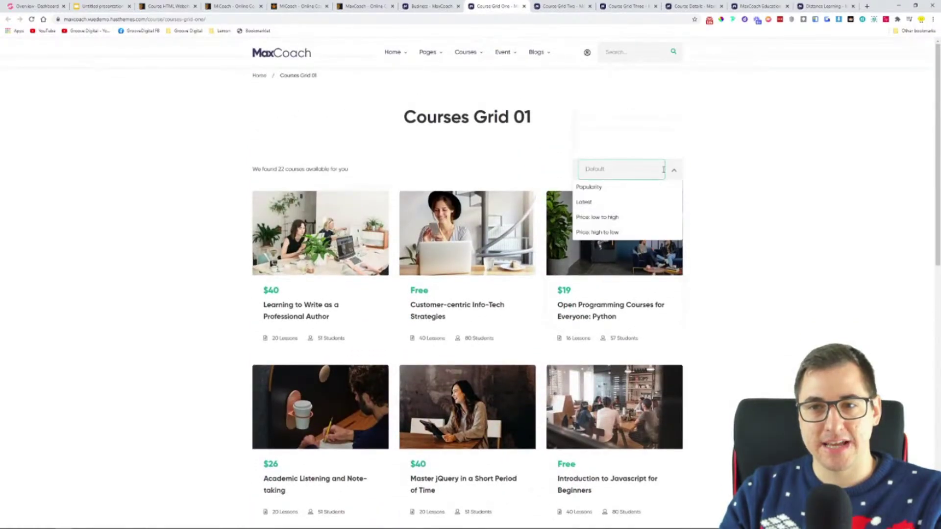
pyautogui.click(686, 171)
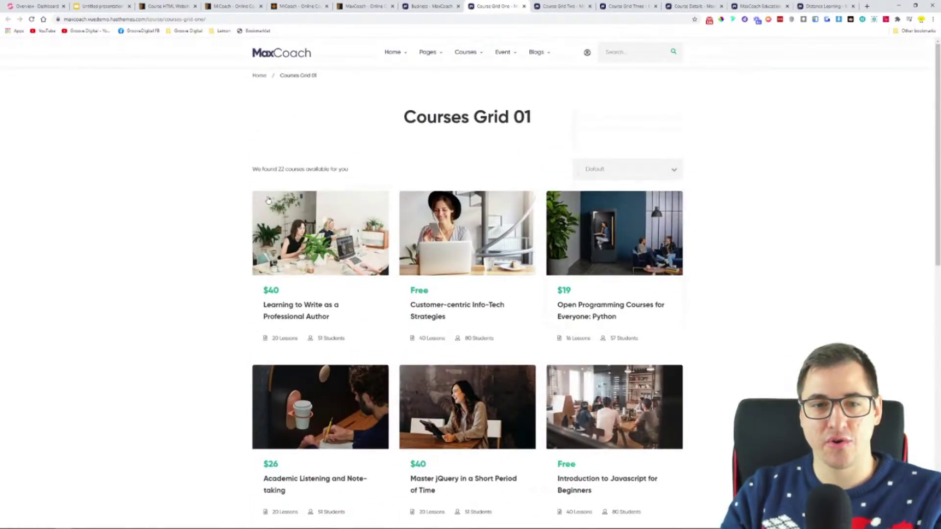
pyautogui.scroll(-7, 647, 314)
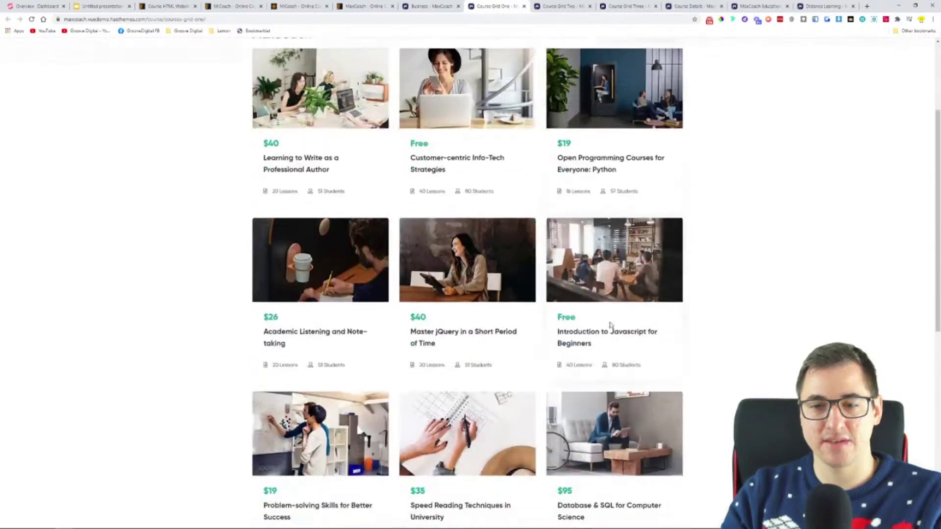
pyautogui.scroll(-5, 646, 311)
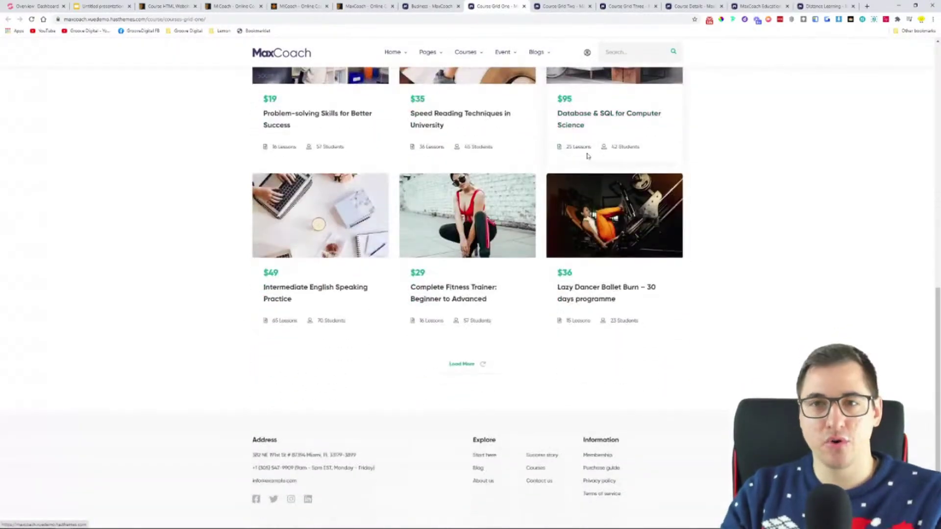
pyautogui.scroll(4, 651, 329)
pyautogui.scroll(8, 654, 324)
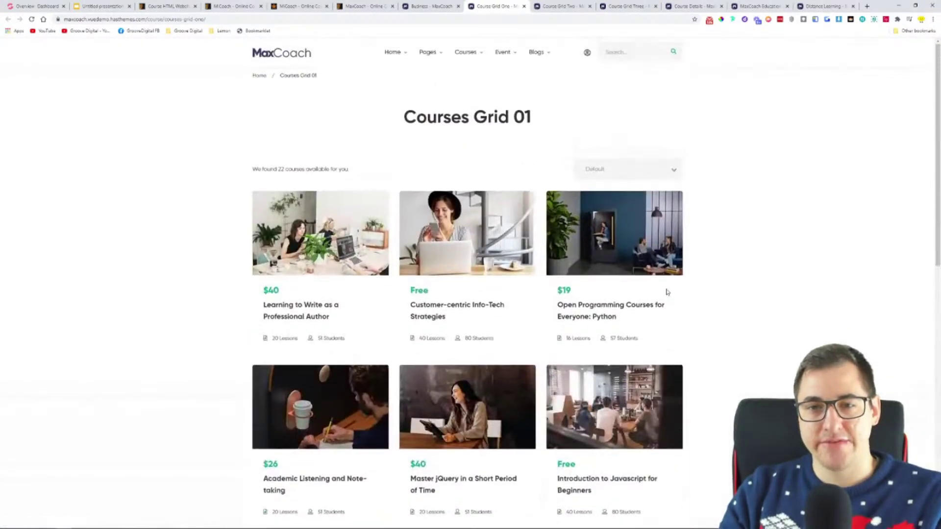
# - Glance at the Courses Grid 02 and Courses Grid 03 pages and bring up the Course Details page
pyautogui.click(562, 5)
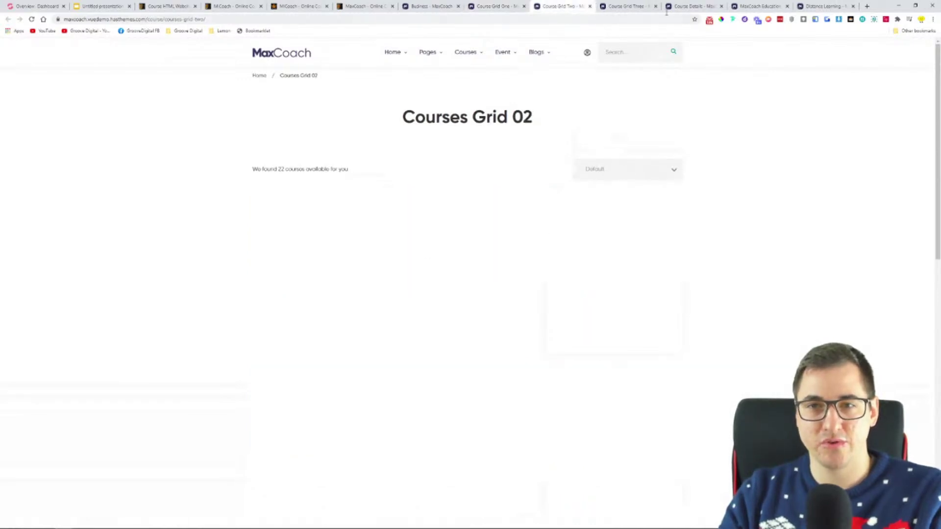
pyautogui.click(630, 6)
pyautogui.click(686, 4)
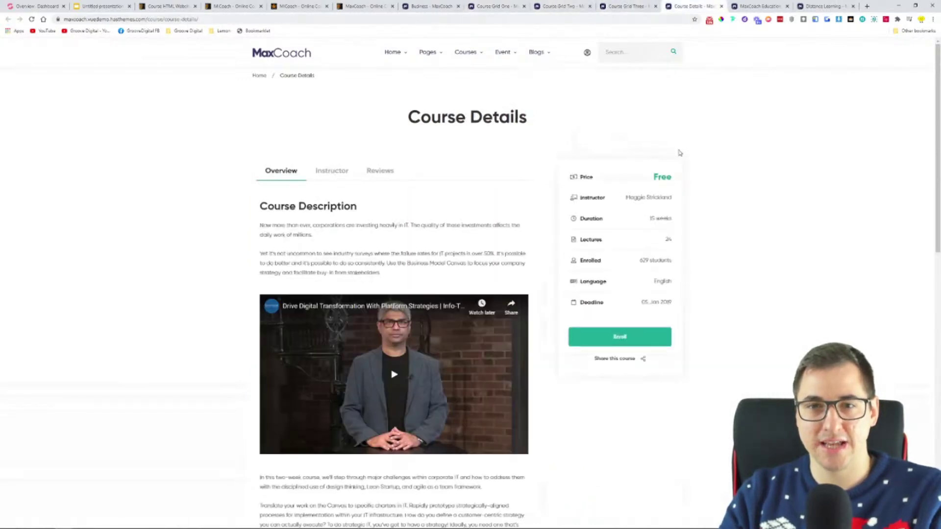
# - Examine the Course Details page's Overview, Instructor and Reviews sections and its related courses
pyautogui.scroll(-2, 740, 195)
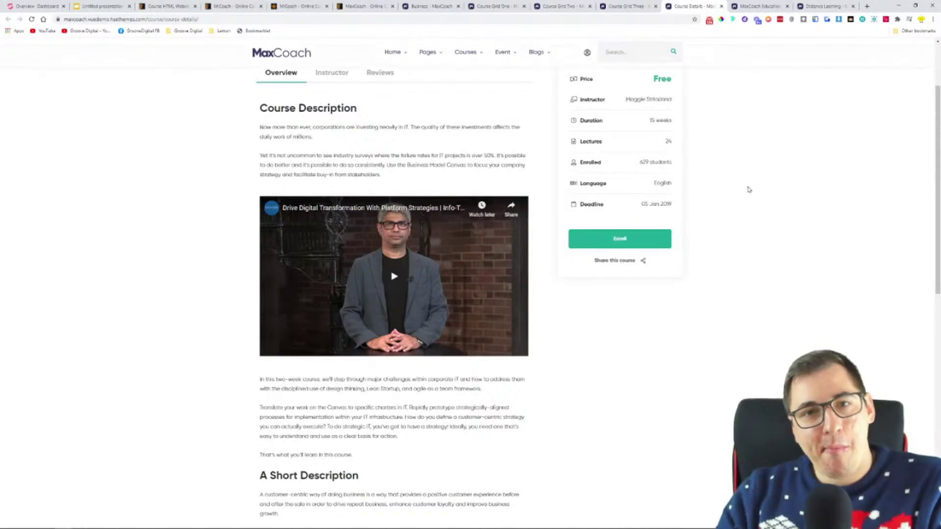
pyautogui.scroll(2, 742, 195)
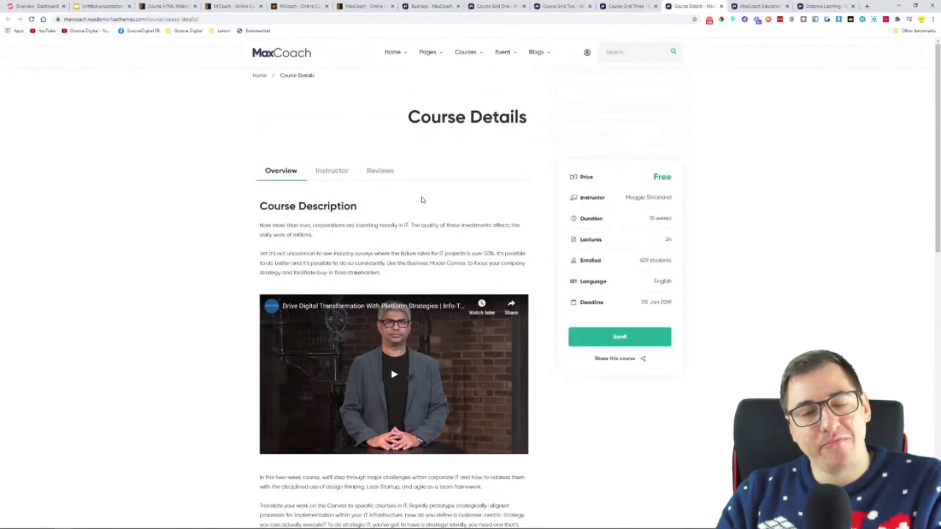
pyautogui.click(331, 171)
pyautogui.click(380, 176)
pyautogui.click(284, 174)
pyautogui.scroll(-10, 284, 178)
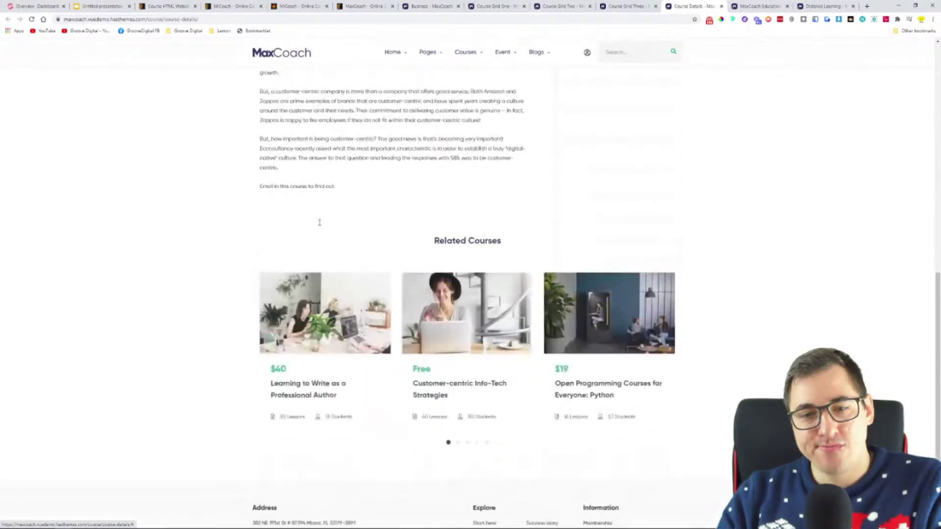
pyautogui.scroll(-2, 302, 216)
pyautogui.scroll(12, 304, 220)
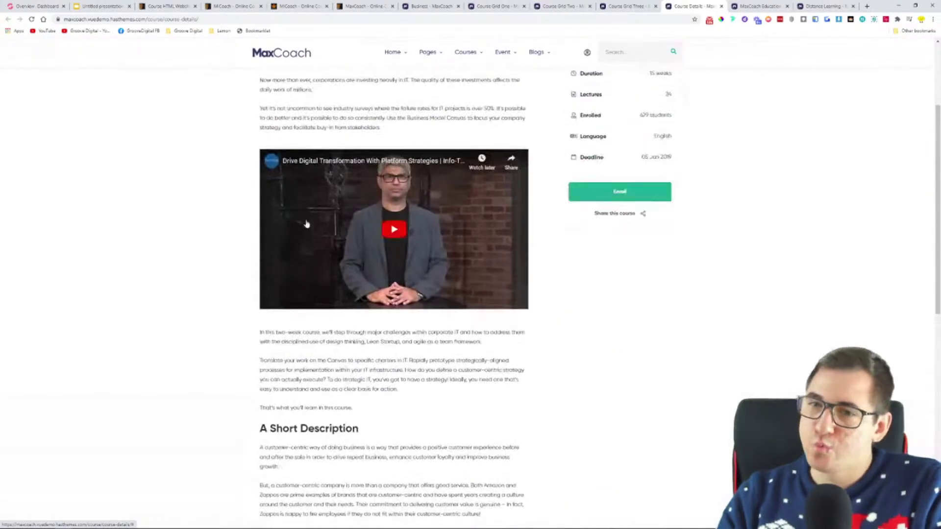
pyautogui.scroll(1, 308, 221)
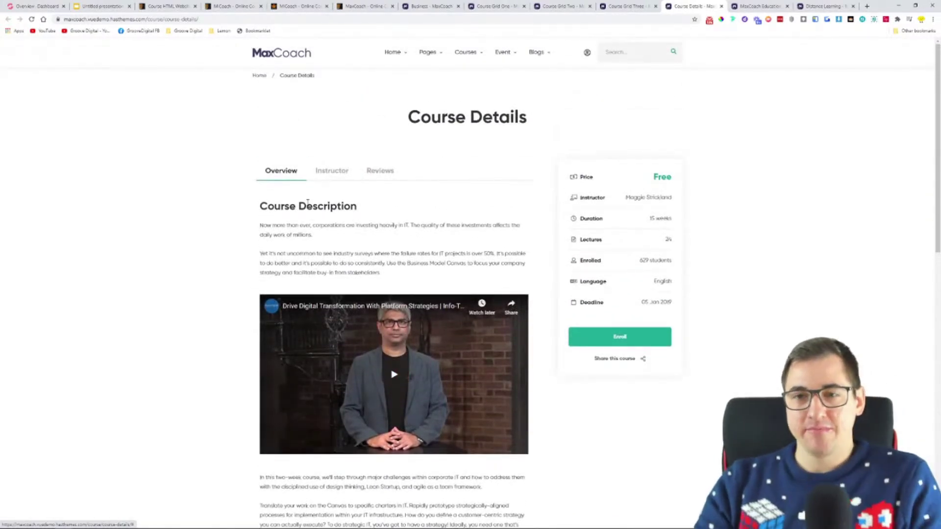
# - Compare the Instructor and Reviews sections again, and reread the course overview through to the short description and related courses
pyautogui.scroll(-2, 308, 202)
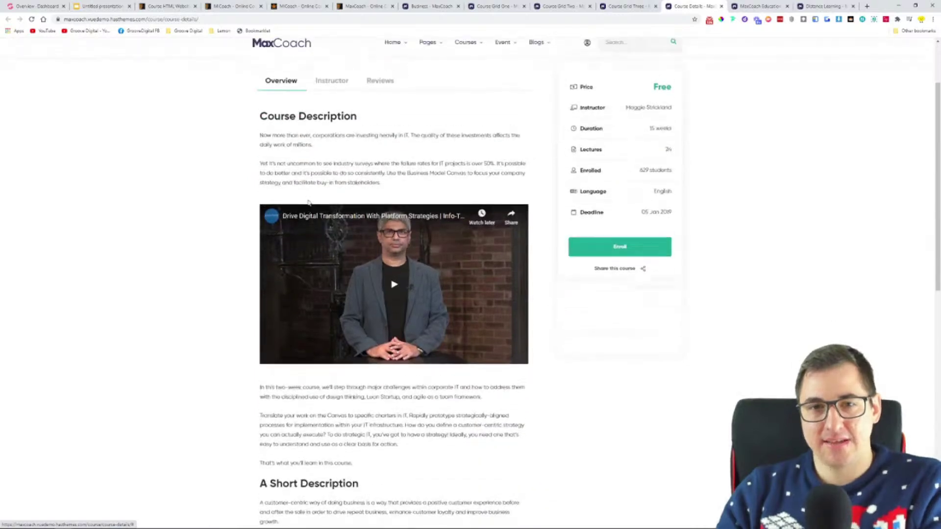
pyautogui.scroll(1, 307, 202)
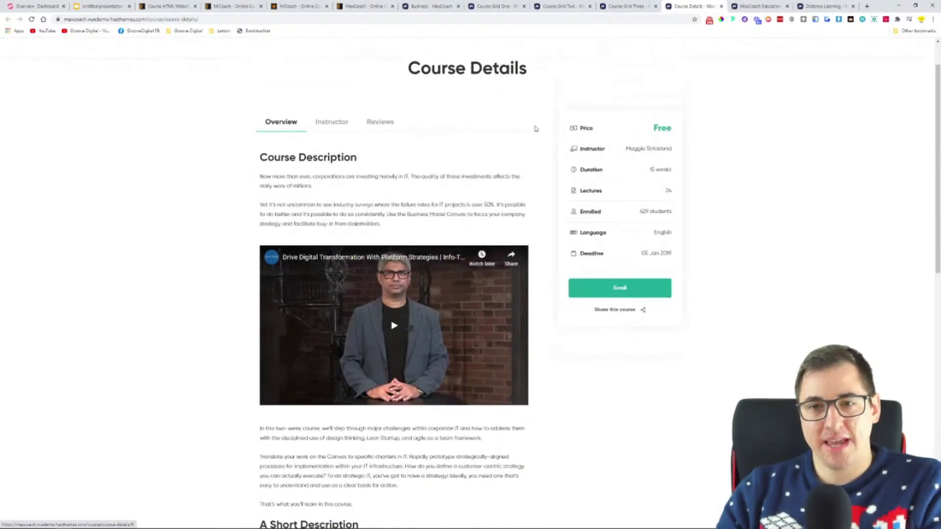
pyautogui.click(325, 122)
pyautogui.click(378, 122)
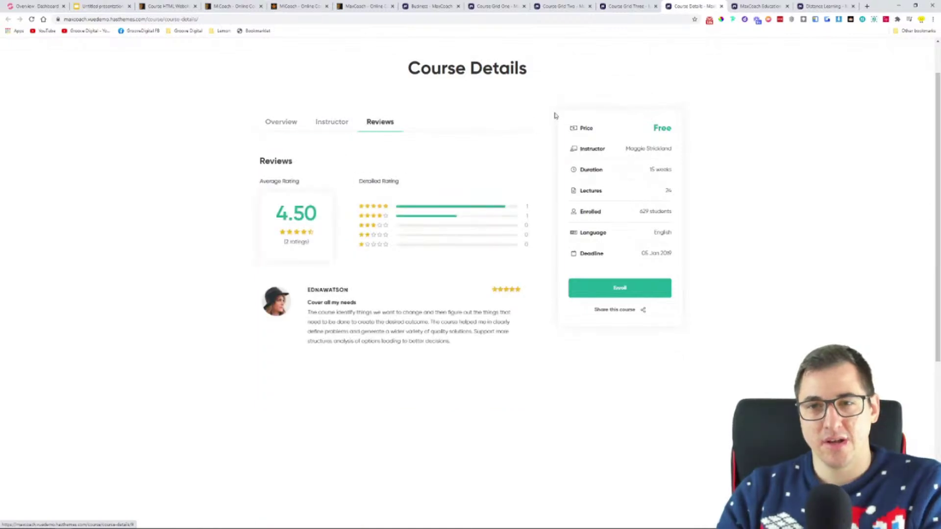
pyautogui.click(316, 126)
pyautogui.click(279, 125)
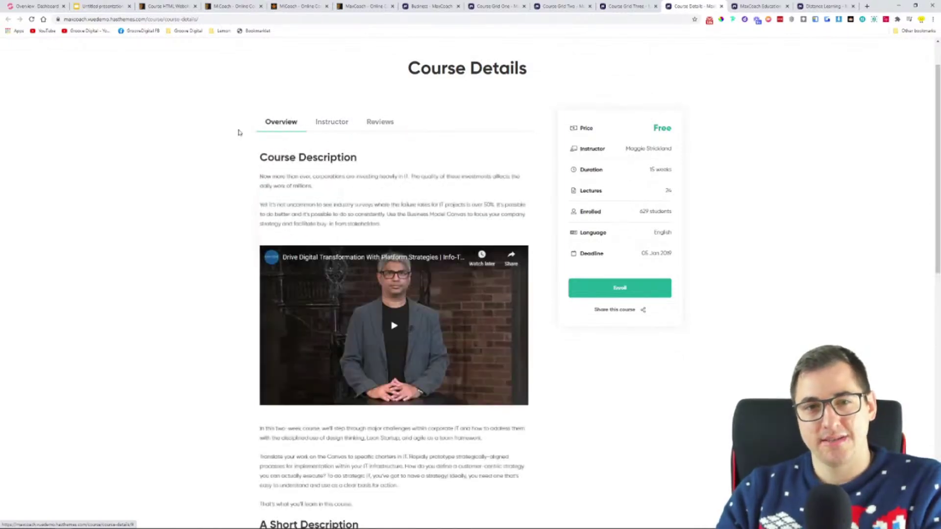
pyautogui.scroll(-8, 255, 166)
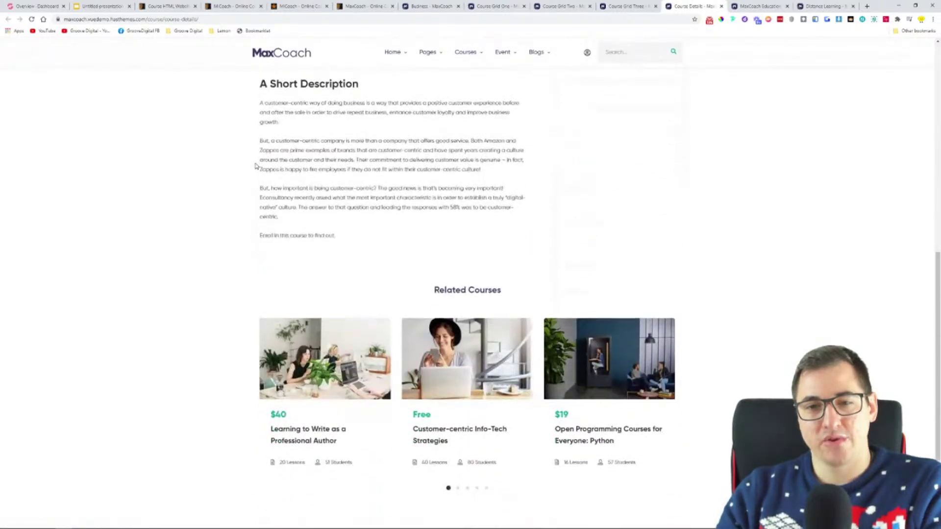
pyautogui.scroll(9, 269, 193)
pyautogui.scroll(1, 272, 191)
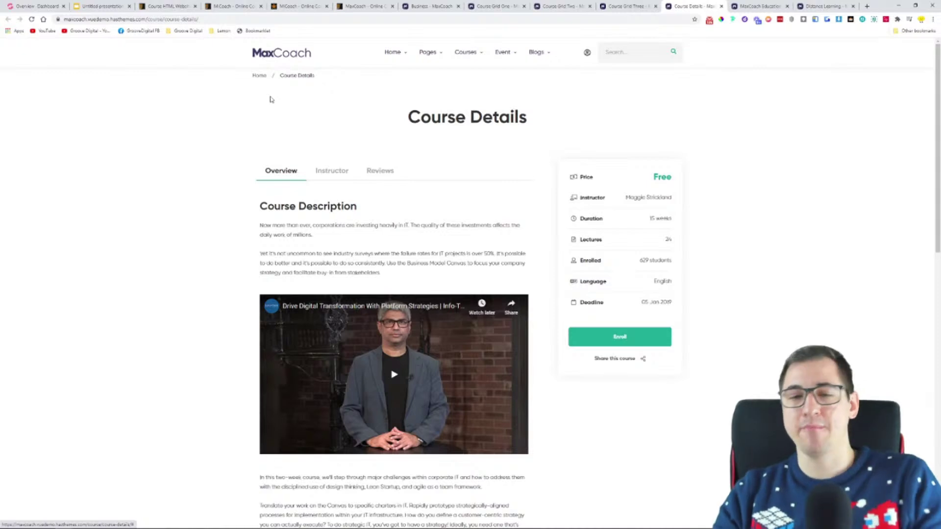
# - Highlight the Course Details heading, go through the Instructor and Reviews sections, and return to the Overview with the highlight cleared
pyautogui.moveTo(400, 108); pyautogui.dragTo(571, 122)
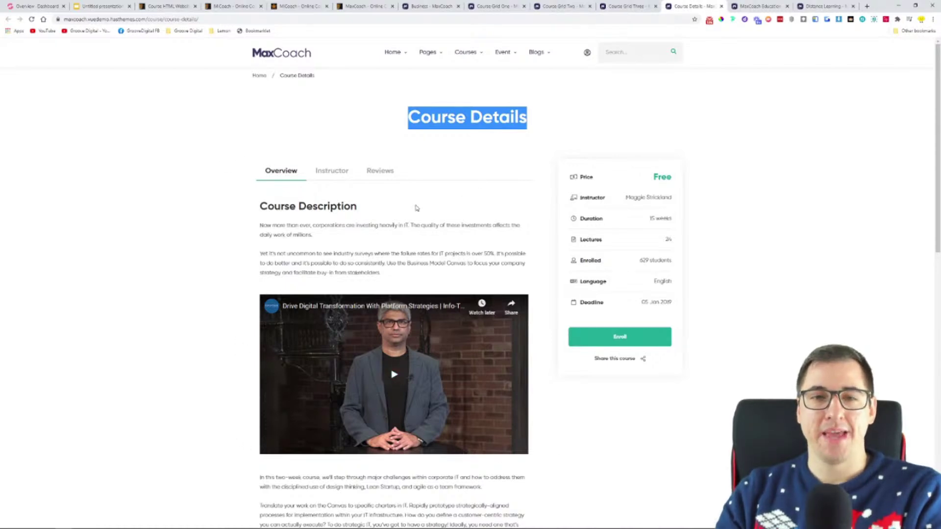
pyautogui.click(321, 171)
pyautogui.click(381, 173)
pyautogui.click(334, 171)
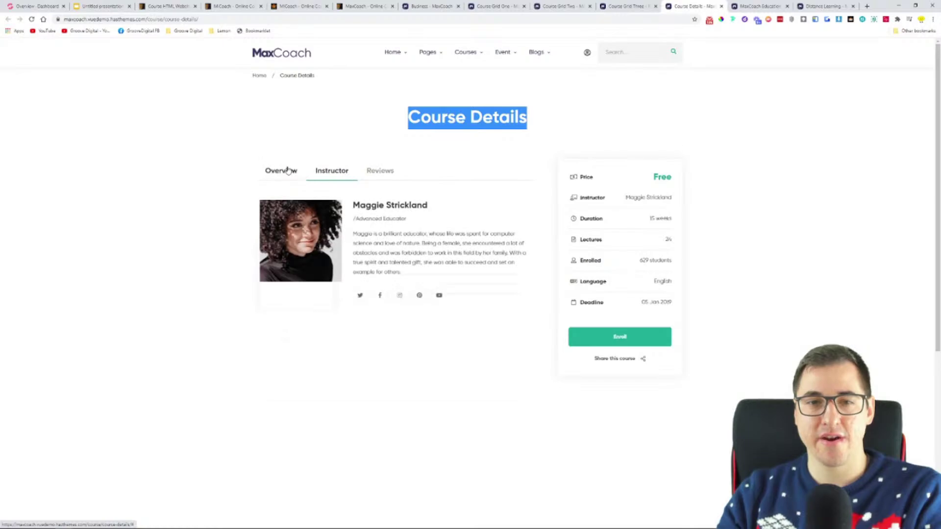
pyautogui.click(281, 171)
pyautogui.click(205, 212)
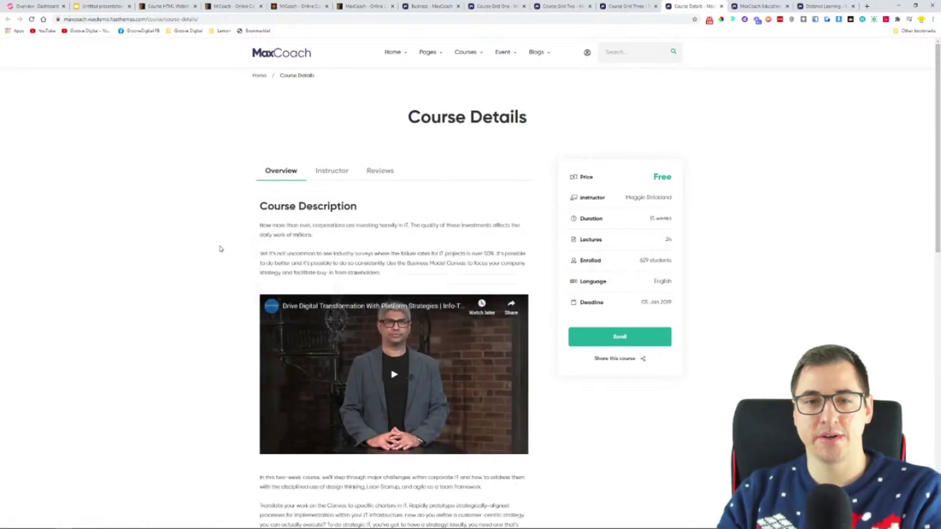
# - Look over the Course Details page from the embedded video to the footer and return to its heading
pyautogui.scroll(-10, 399, 202)
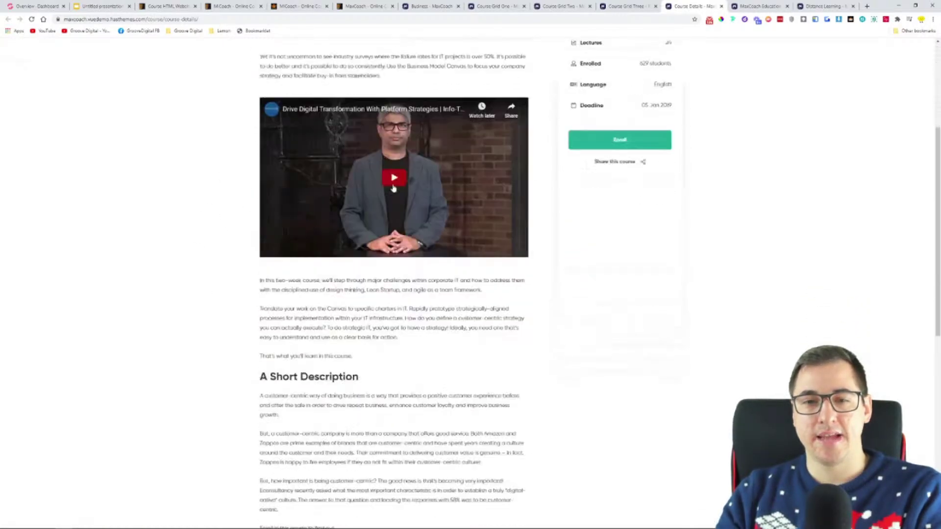
pyautogui.scroll(1, 398, 201)
pyautogui.scroll(-3, 452, 222)
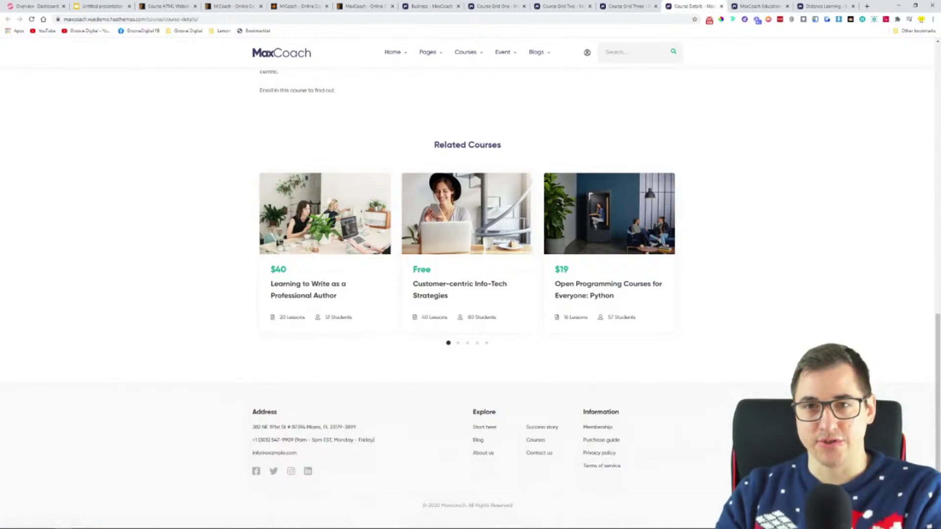
pyautogui.scroll(15, 686, 225)
pyautogui.scroll(2, 737, 260)
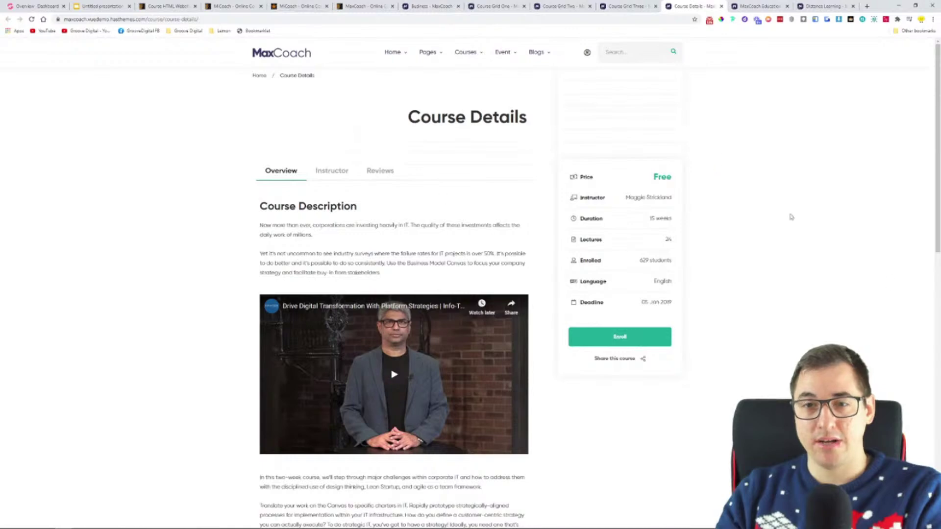
# - Close the browser tabs showing Courses Grid 03, Courses Grid 02 and Courses Grid 01
pyautogui.click(633, 6)
pyautogui.click(655, 6)
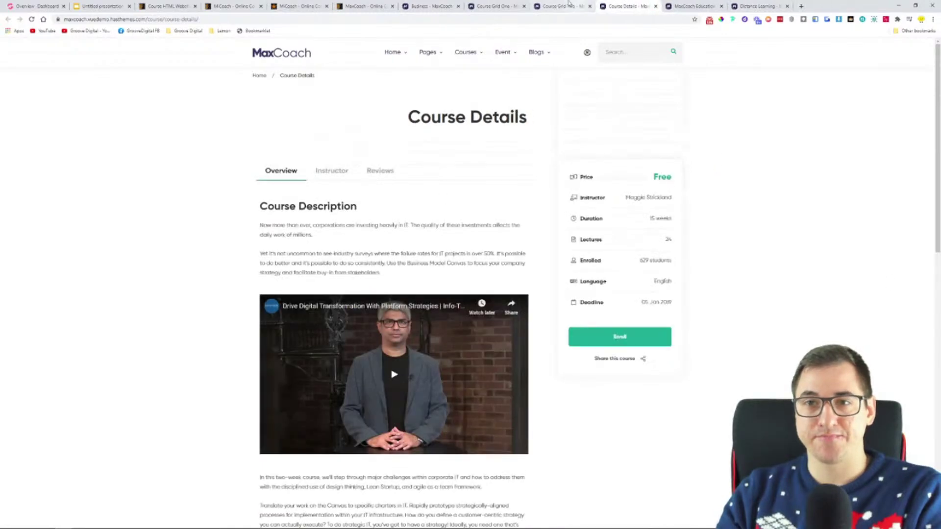
pyautogui.click(581, 6)
pyautogui.click(590, 7)
pyautogui.click(522, 9)
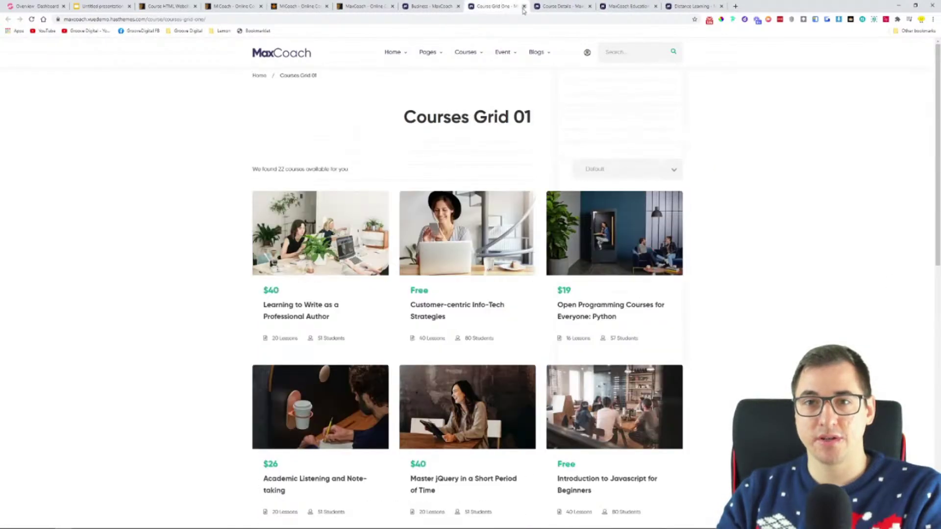
pyautogui.click(522, 6)
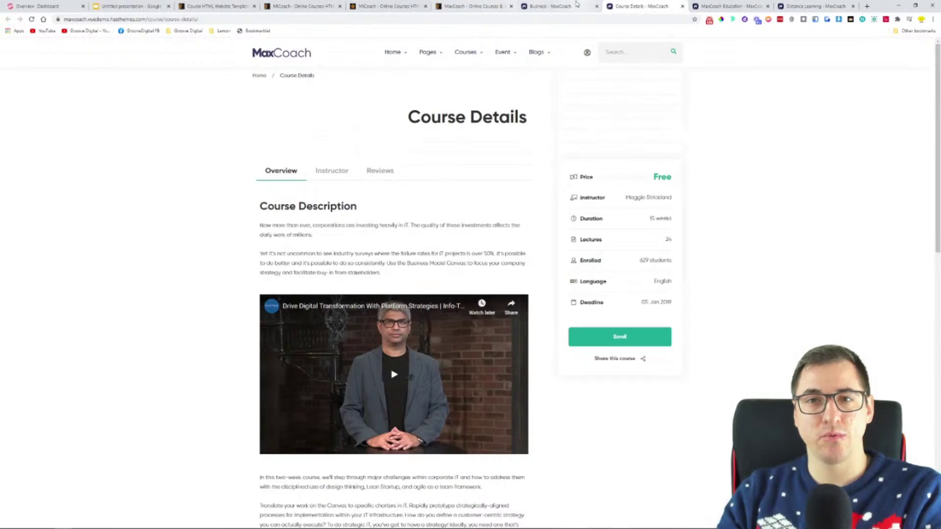
# - Look through the MaxCoach Business demo homepage, from the benefits section to the coaching programs and back
pyautogui.click(431, 6)
pyautogui.scroll(1, 694, 241)
pyautogui.scroll(2, 708, 249)
pyautogui.scroll(-8, 731, 266)
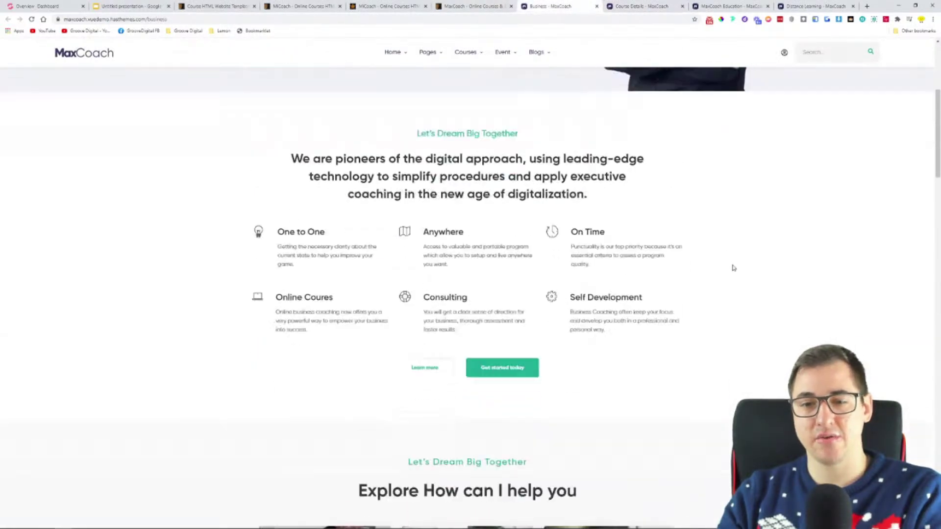
pyautogui.scroll(-2, 753, 259)
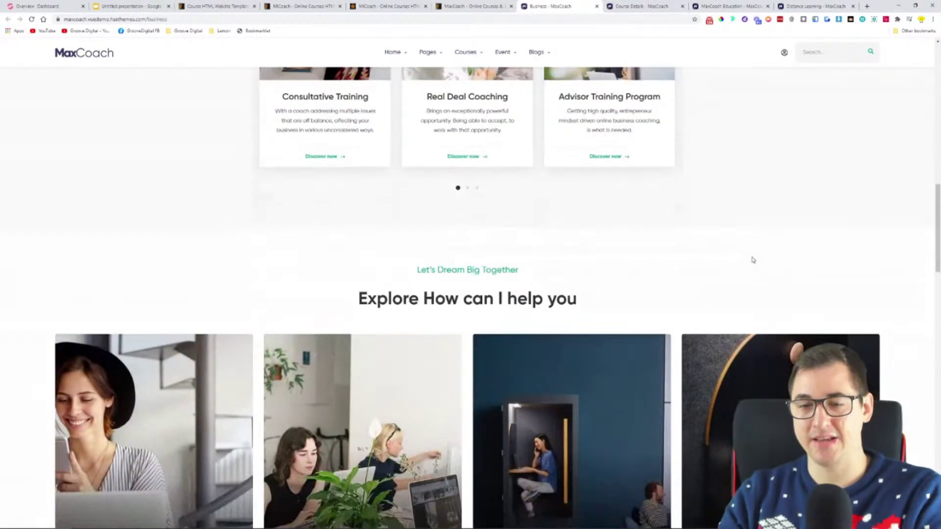
pyautogui.scroll(5, 752, 257)
pyautogui.scroll(5, 751, 255)
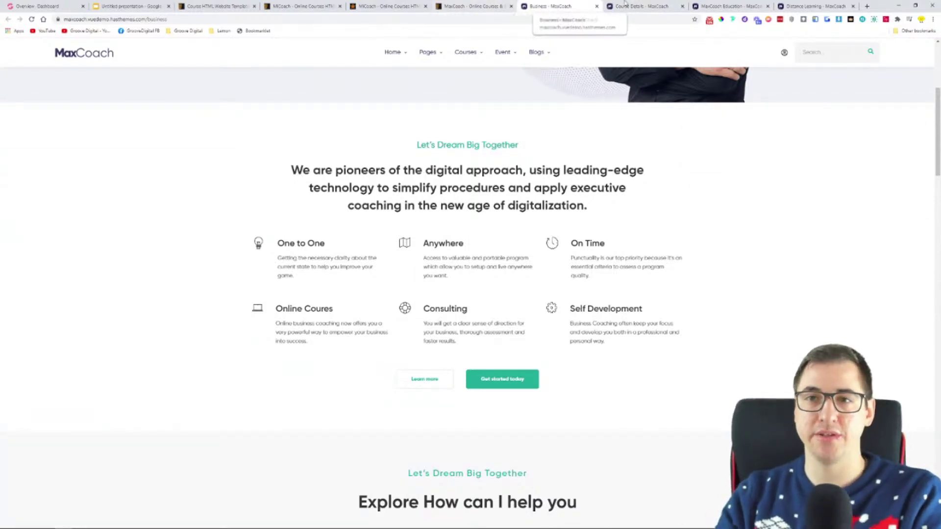
# - Check the Course Details page again and look down the MaxCoach Education homepage to its coaching lessons section
pyautogui.click(644, 4)
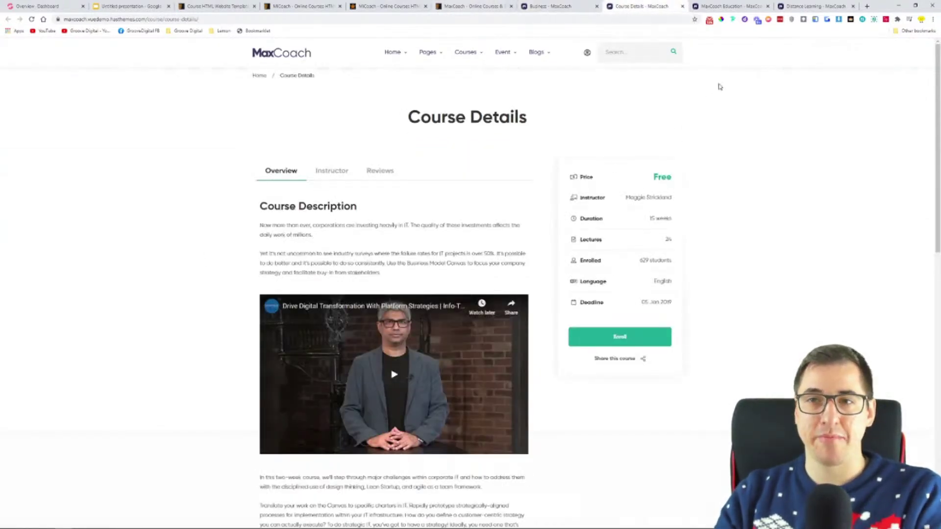
pyautogui.click(731, 7)
pyautogui.scroll(-7, 496, 194)
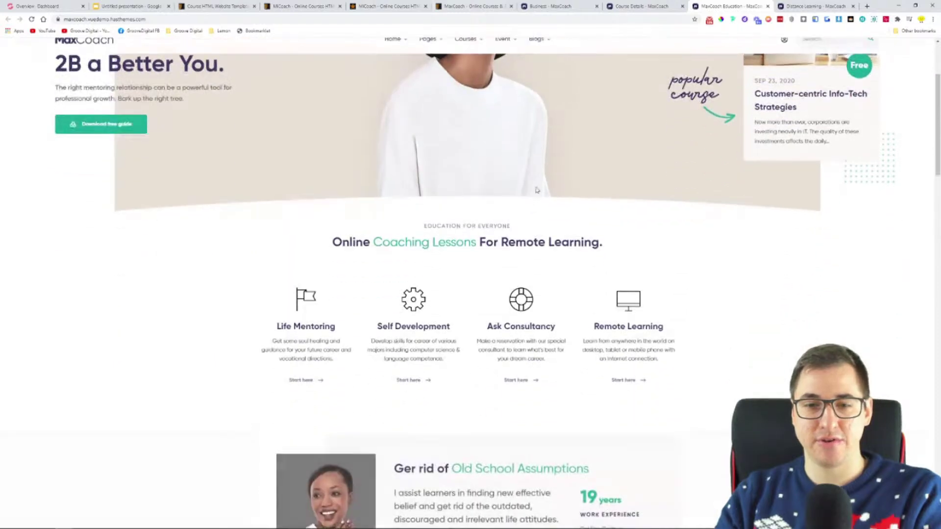
# - Open the MaxCoach Membership Levels course page in a new tab and look over its pricing comparison table
pyautogui.moveTo(479, 60)
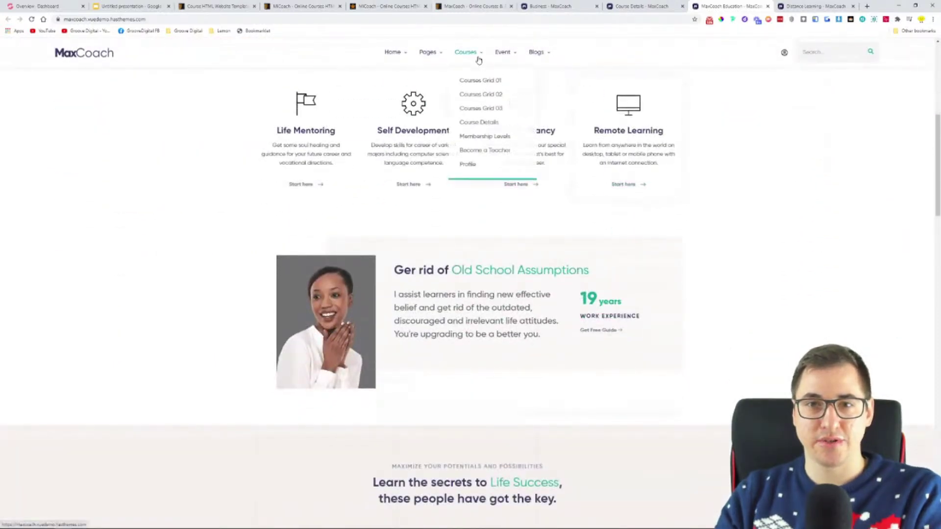
pyautogui.middleClick(486, 137)
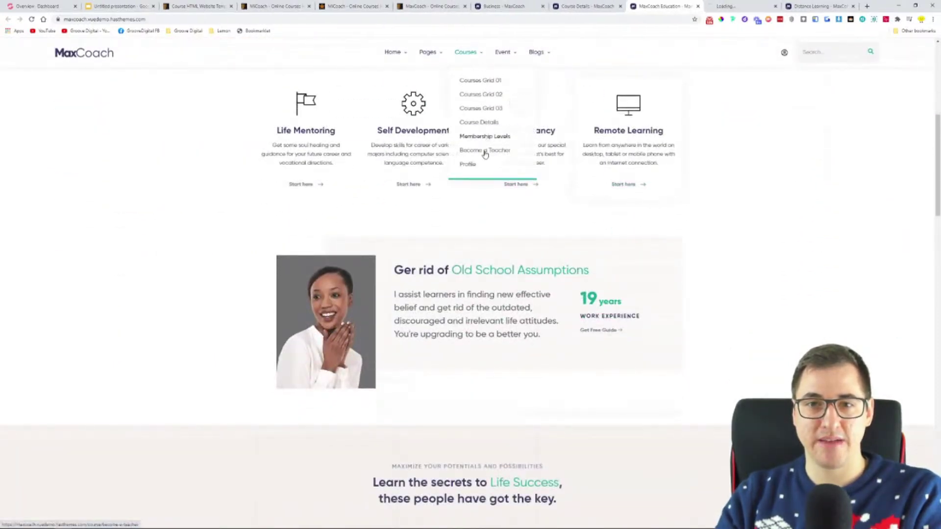
pyautogui.click(735, 6)
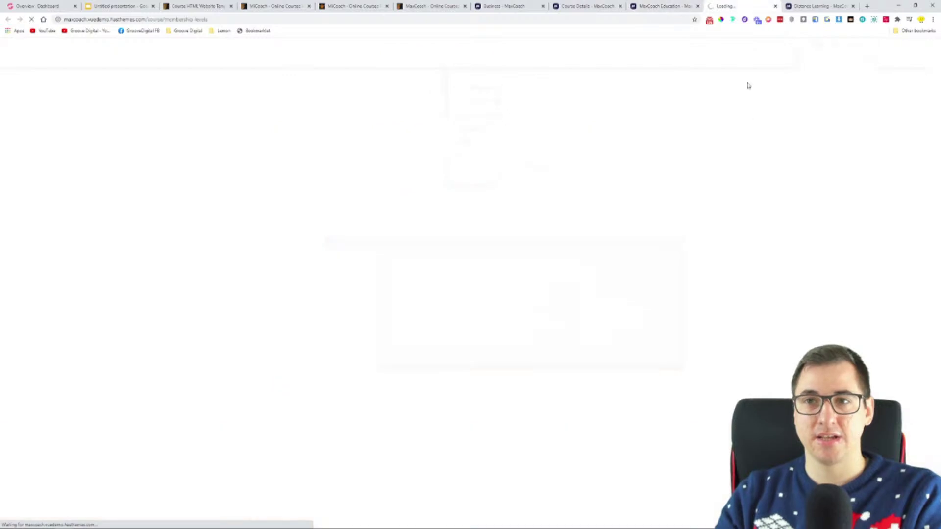
pyautogui.scroll(-1, 770, 179)
pyautogui.scroll(1, 769, 178)
pyautogui.scroll(-1, 524, 193)
pyautogui.scroll(1, 657, 113)
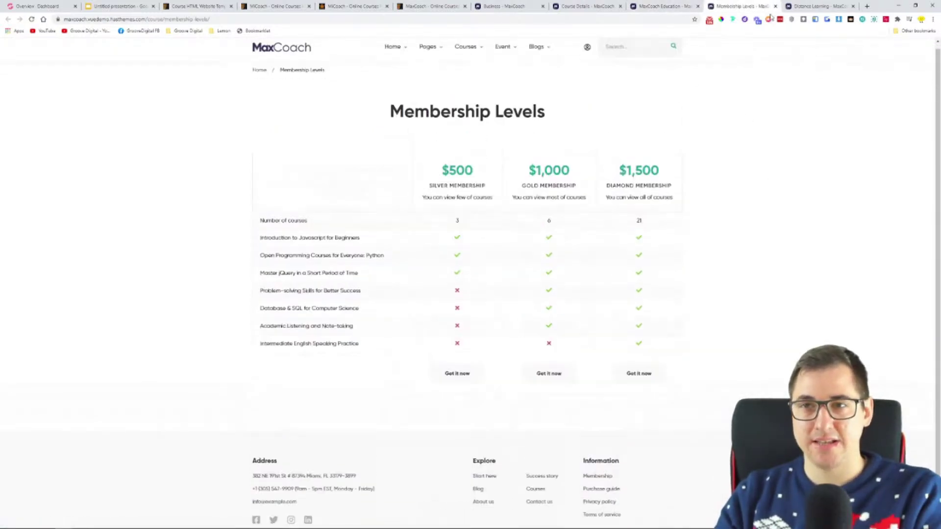
# - Open the MaxCoach Course Portal demo homepage in a new tab and display it
pyautogui.moveTo(475, 48)
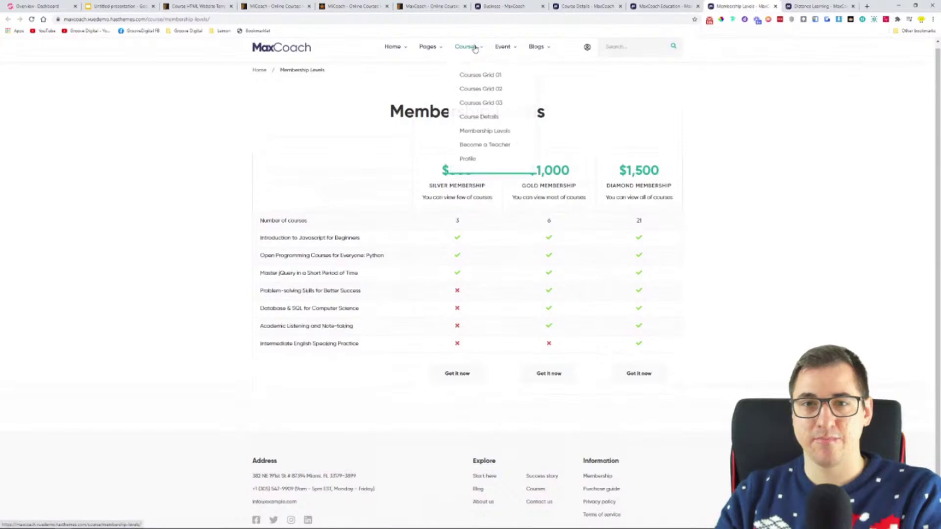
pyautogui.moveTo(401, 51)
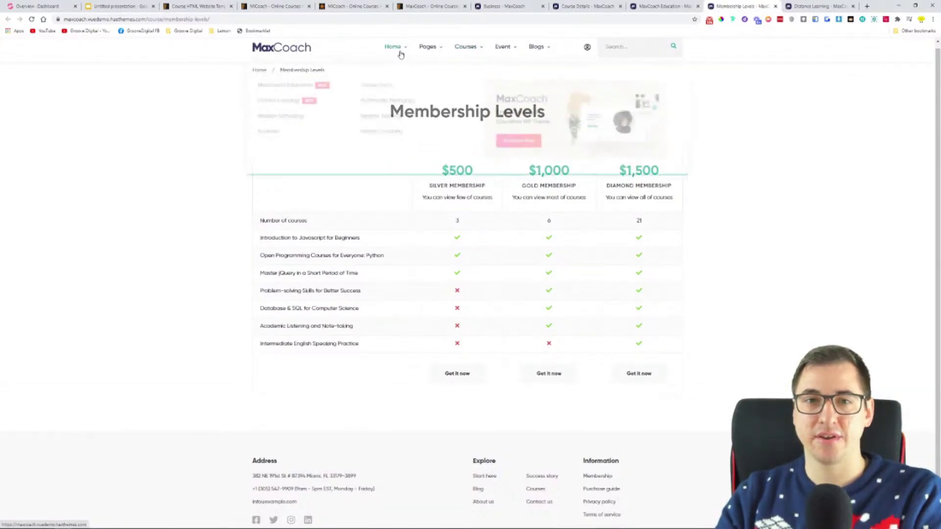
pyautogui.keyDown('ctrl'); pyautogui.click(387, 79); pyautogui.keyUp('ctrl')
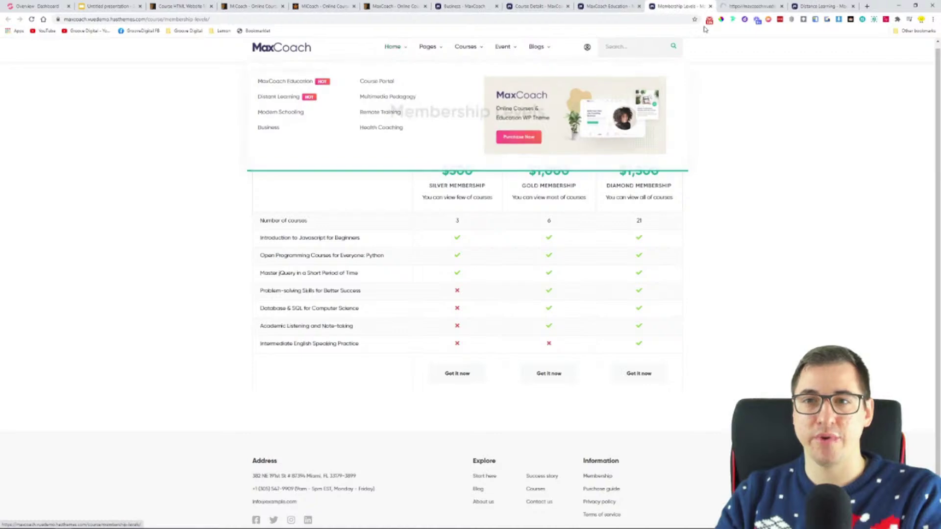
pyautogui.click(730, 7)
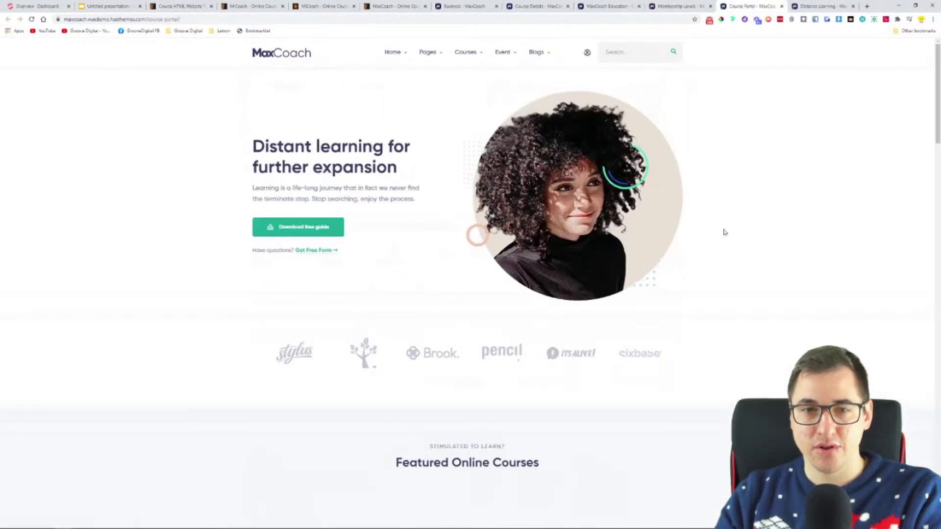
# - Look over the Course Portal homepage from featured courses through testimonials to the newsletter sign-up, and return to its hero section
pyautogui.scroll(-5, 216, 322)
pyautogui.scroll(-9, 218, 322)
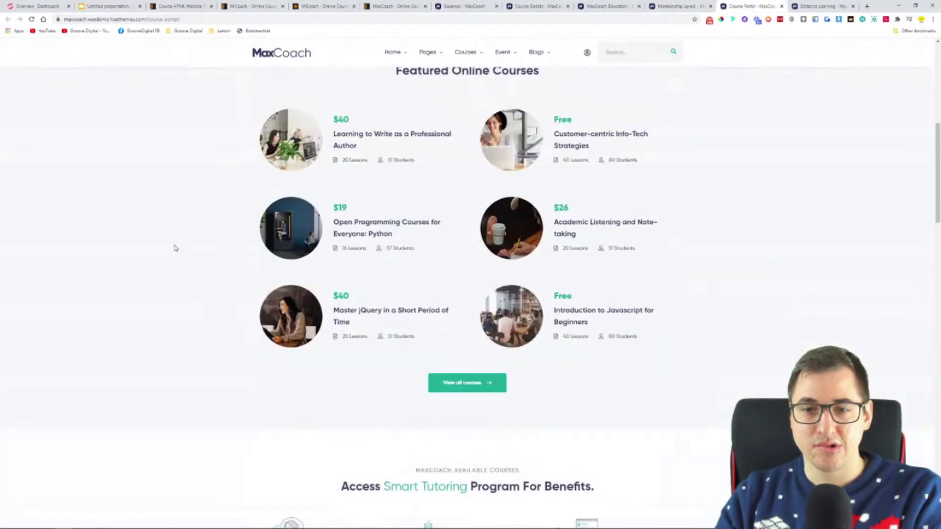
pyautogui.scroll(-10, 175, 248)
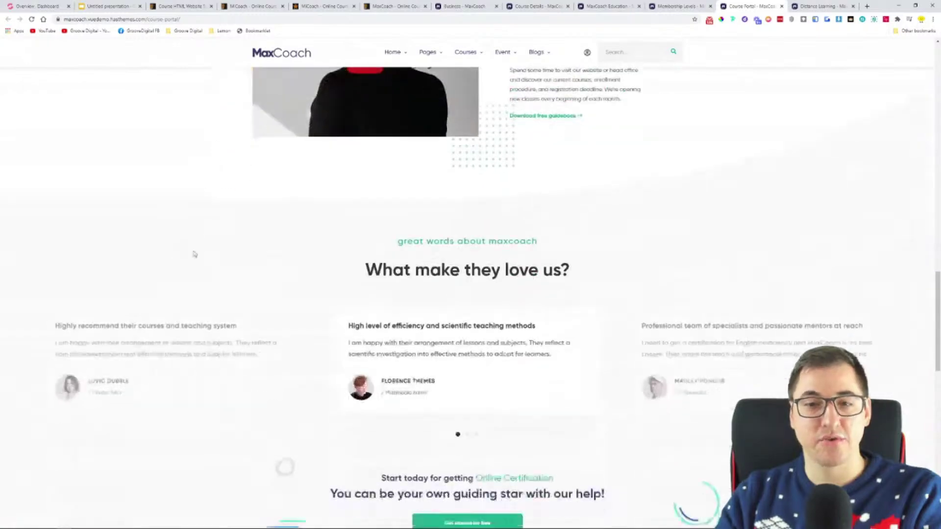
pyautogui.scroll(-9, 337, 232)
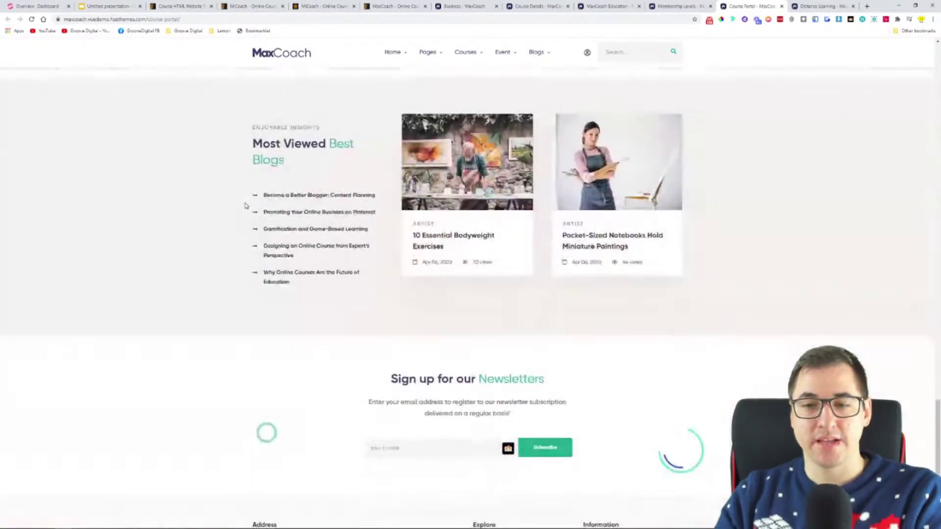
pyautogui.scroll(20, 250, 224)
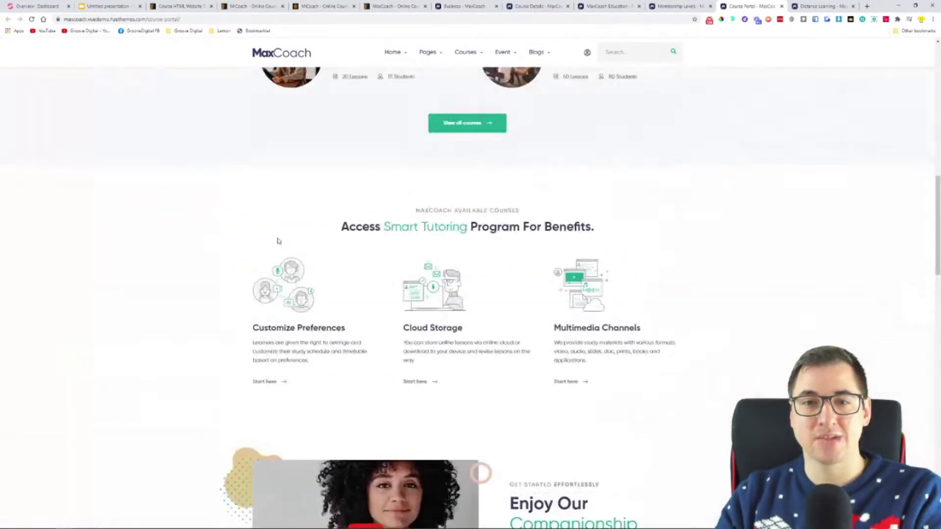
pyautogui.scroll(6, 317, 211)
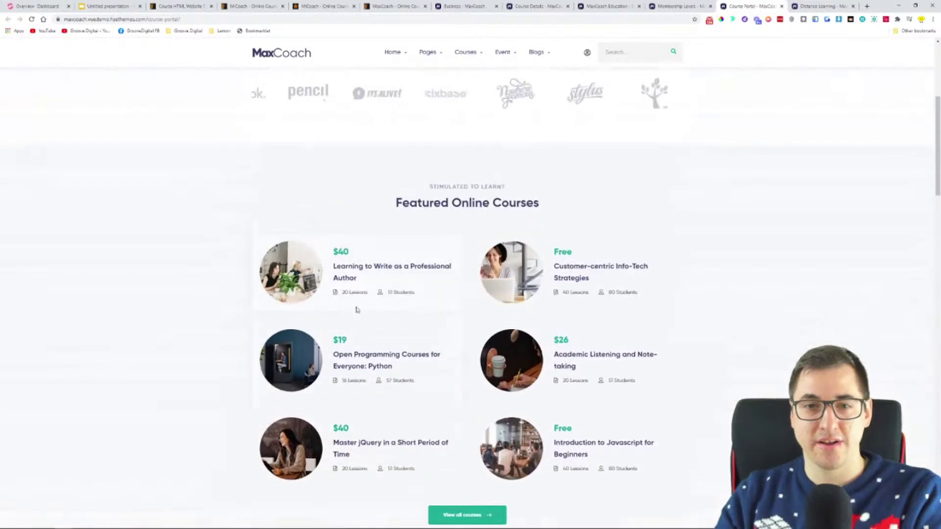
pyautogui.scroll(3, 569, 302)
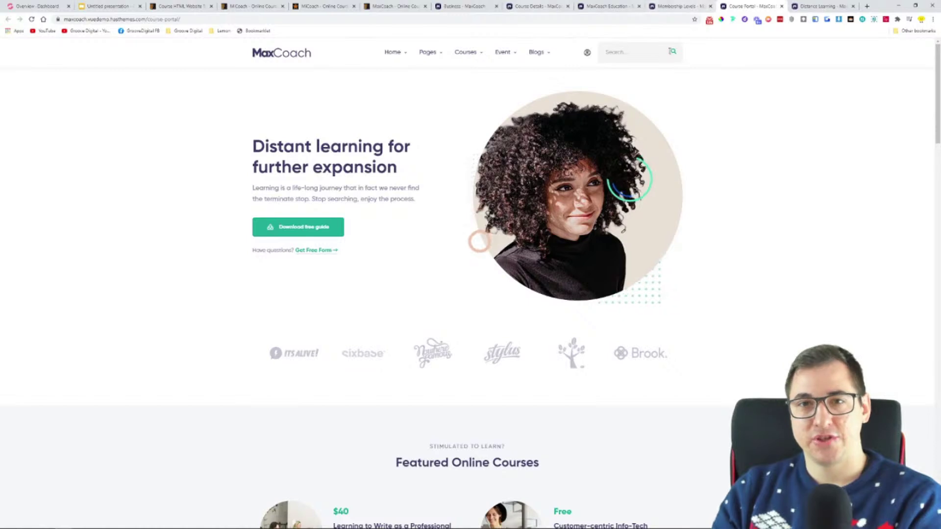
# - Compare the Course Details and Course Portal pages, and close the MaxCoach Education and Membership Levels browser tabs
pyautogui.click(554, 6)
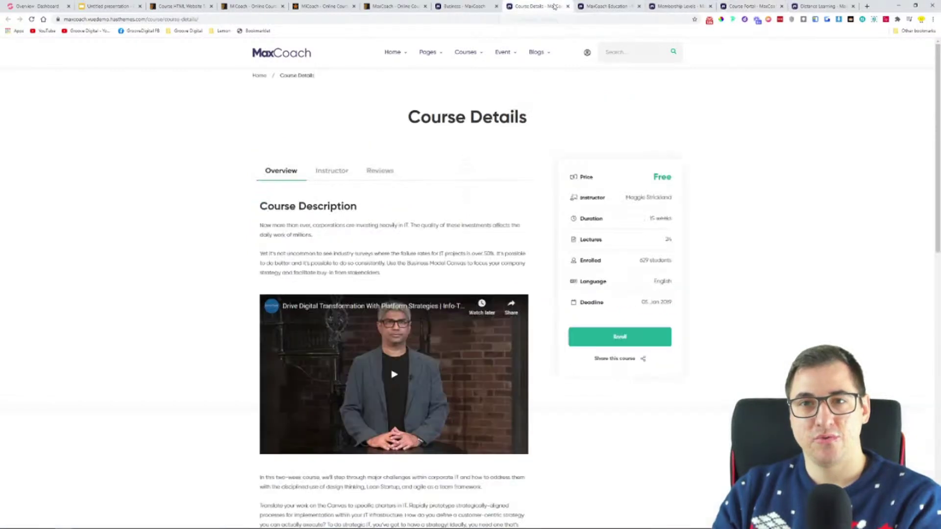
pyautogui.click(736, 6)
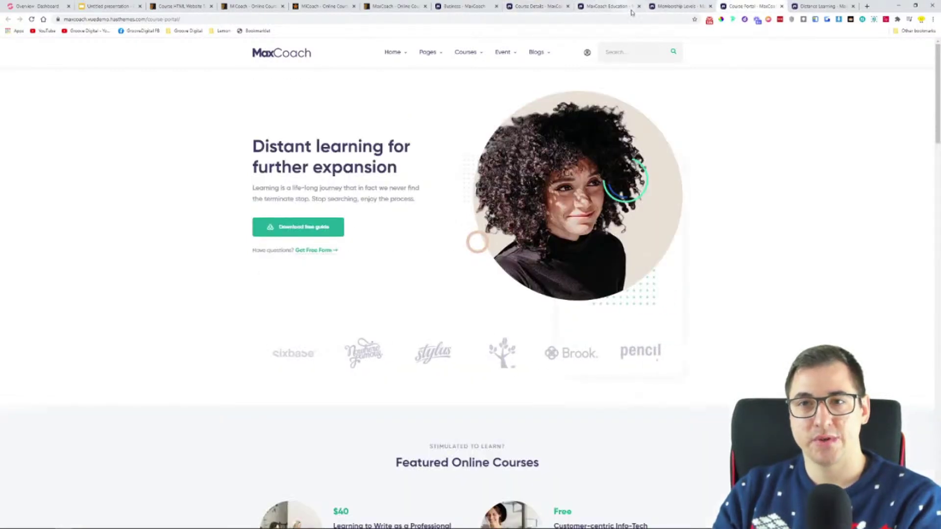
pyautogui.click(608, 7)
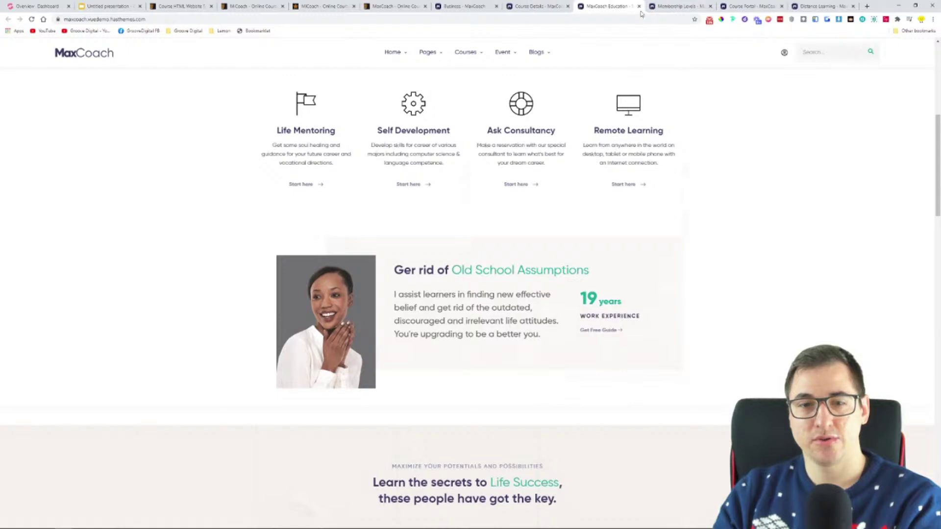
pyautogui.click(639, 6)
pyautogui.click(638, 6)
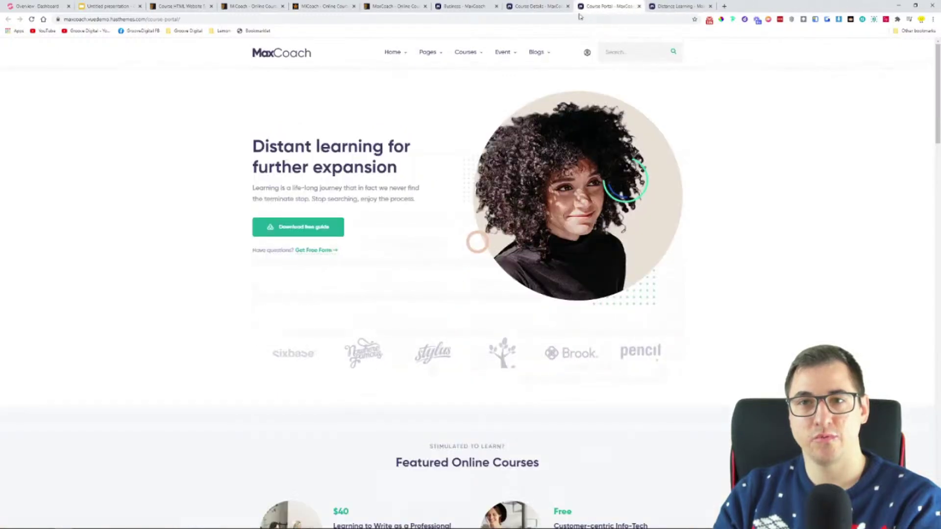
# - Switch to the Google Slides presentation and duplicate slide 6, "What page should we build today?"
pyautogui.click(539, 6)
pyautogui.click(98, 6)
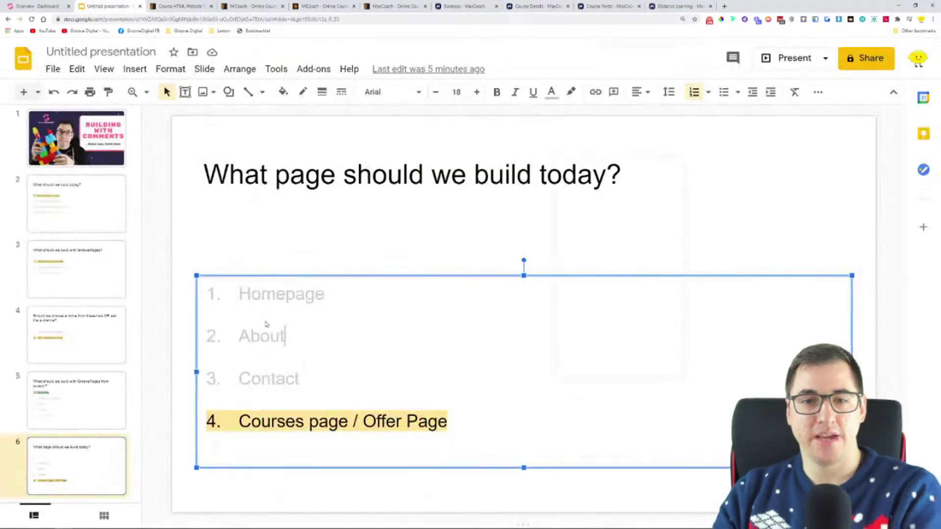
pyautogui.rightClick(94, 453)
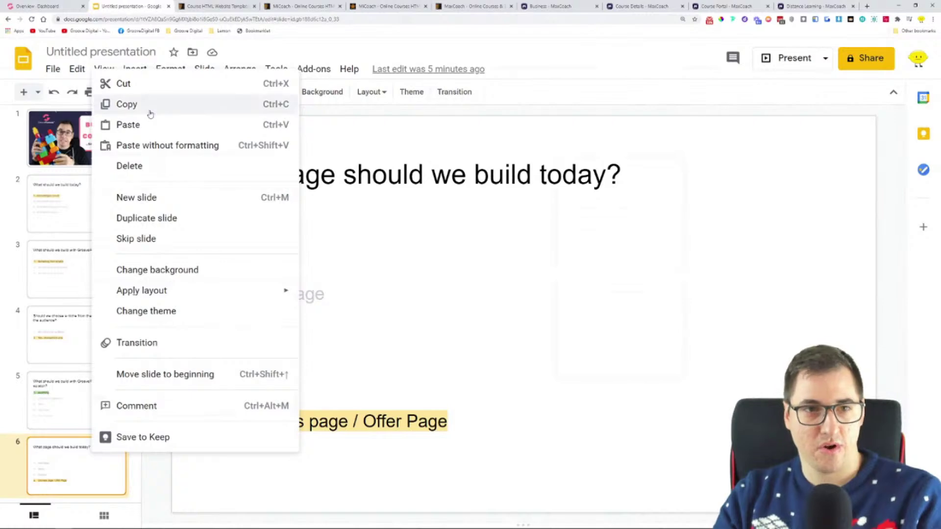
pyautogui.click(172, 218)
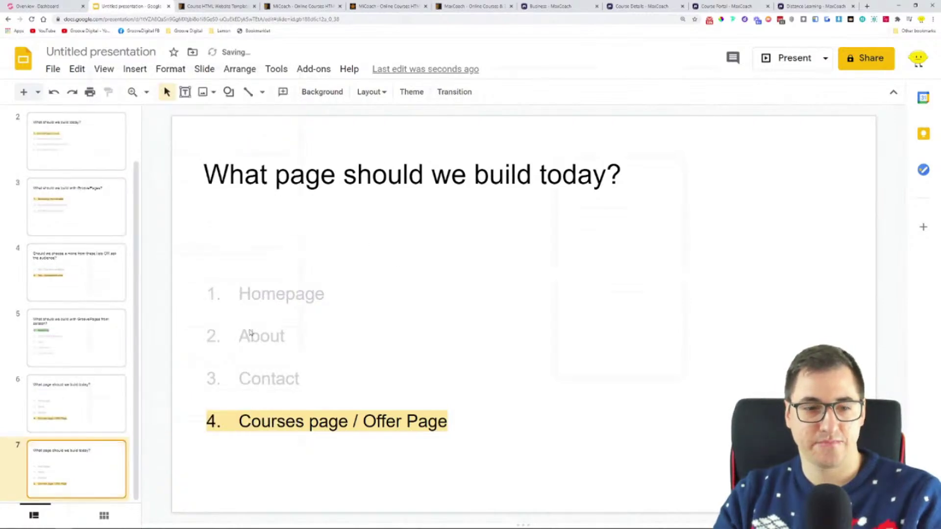
# - Replace the numbered list on the duplicated slide with two items: "Course Details page" and "Course portal"
pyautogui.click(354, 166)
pyautogui.click(263, 292)
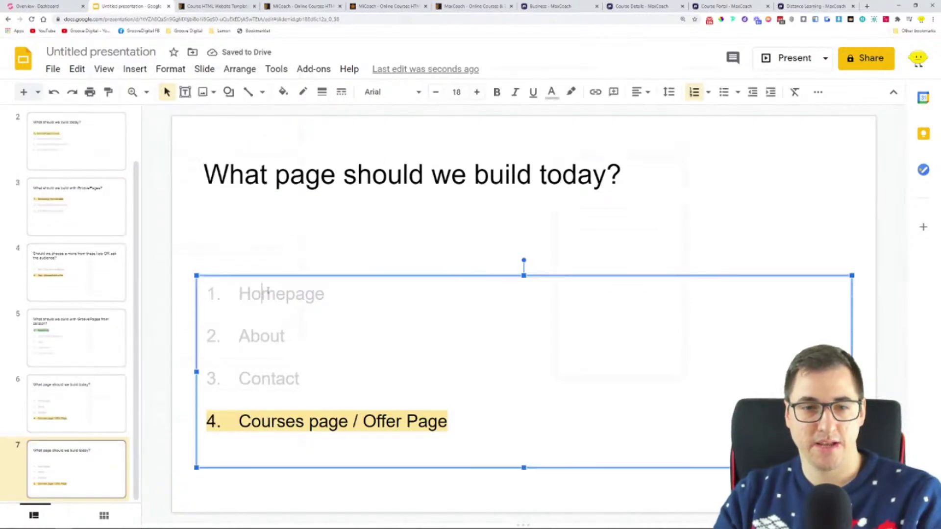
pyautogui.hotkey('ctrl', 'a')
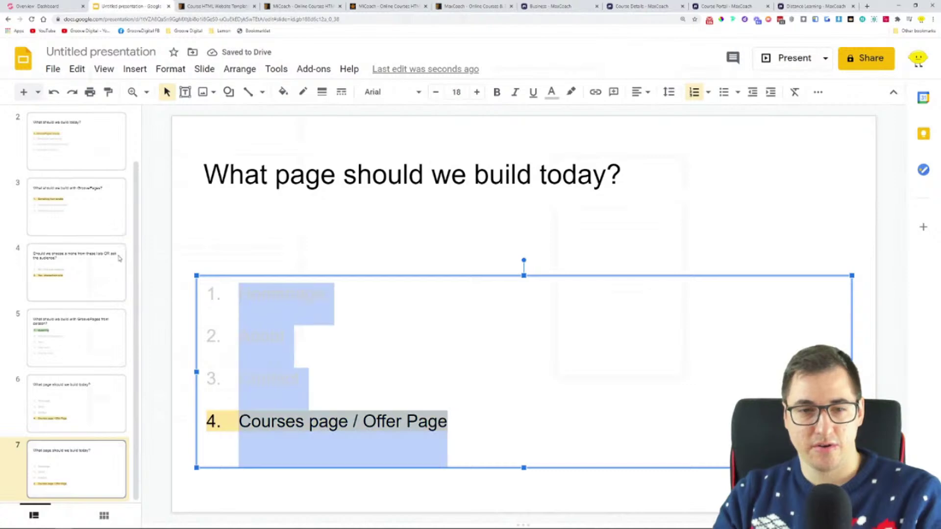
pyautogui.write('Course Det')
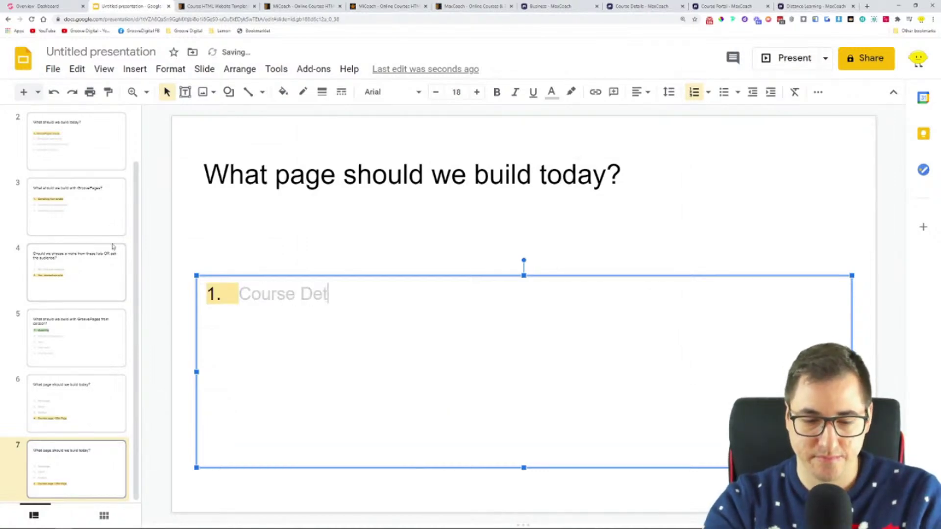
pyautogui.write('ails page')
pyautogui.press('Return')
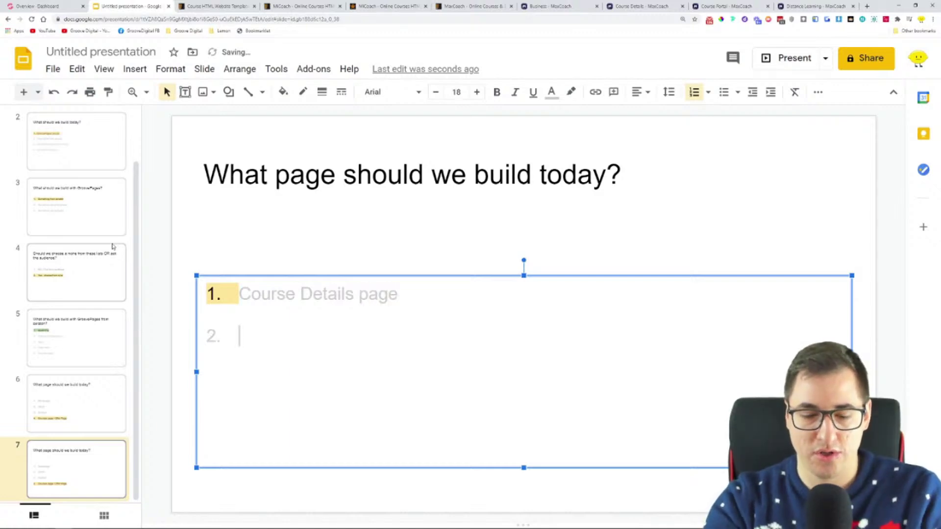
pyautogui.write('Course portal')
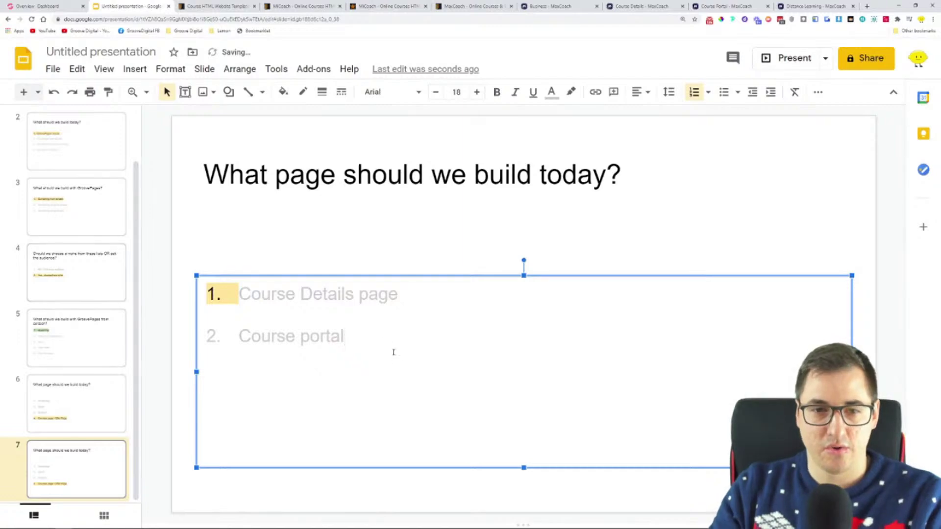
# - Remove the highlight colour from both list items and set their text colour to black
pyautogui.hotkey('ctrl', 'a')
pyautogui.click(581, 92)
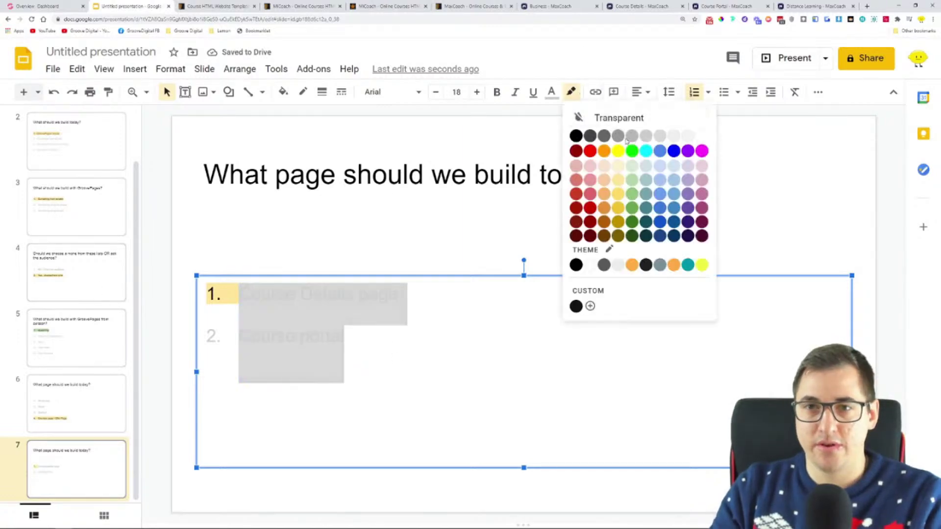
pyautogui.click(599, 120)
pyautogui.click(551, 93)
pyautogui.click(557, 116)
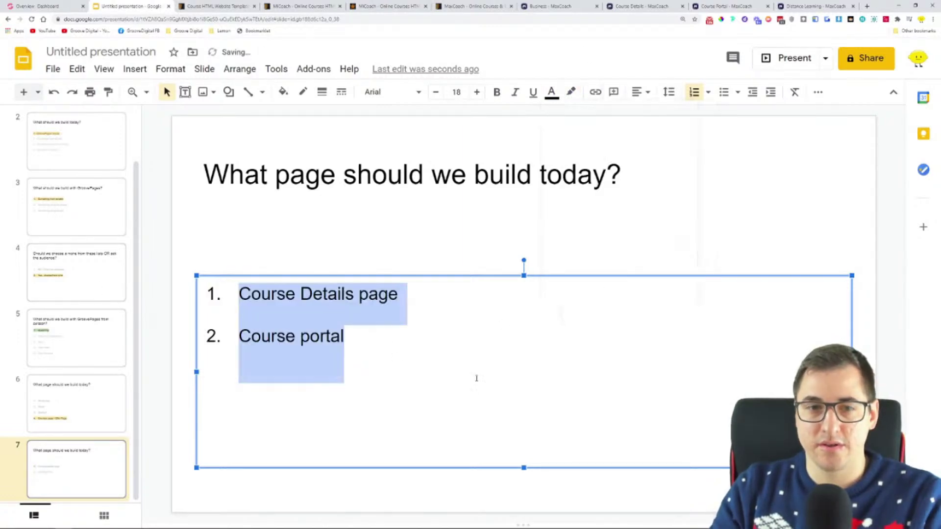
# - Insert an empty numbered item between "Course Details page" and "Course portal" on slide 7
pyautogui.click(490, 375)
pyautogui.press('Return')
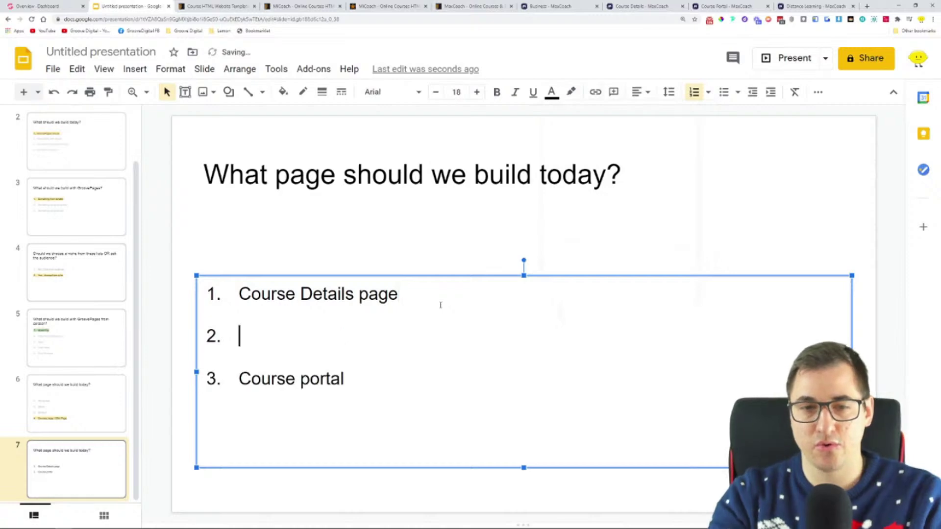
# - Examine the Overview, Instructor and Reviews sections of the MaxCoach Course Details page, and return to the first list item in the Google Slides presentation
pyautogui.click(641, 7)
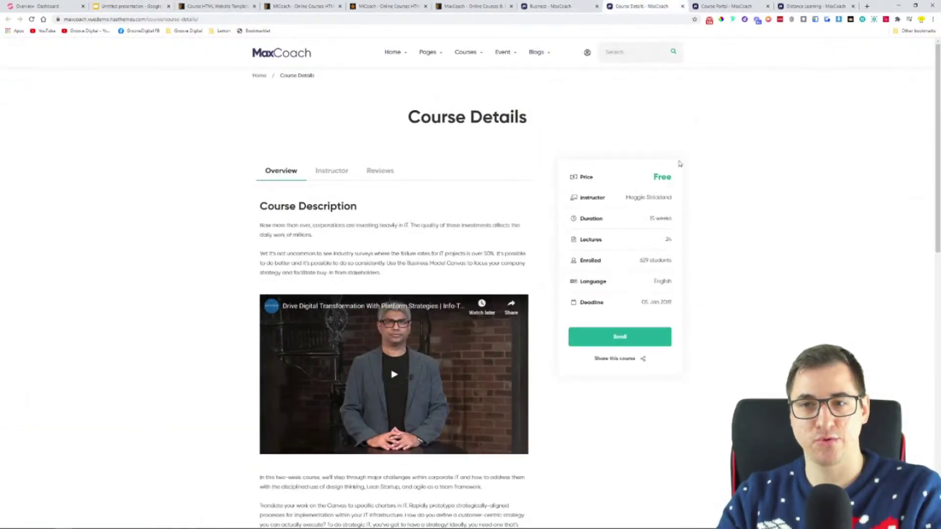
pyautogui.scroll(-1, 365, 215)
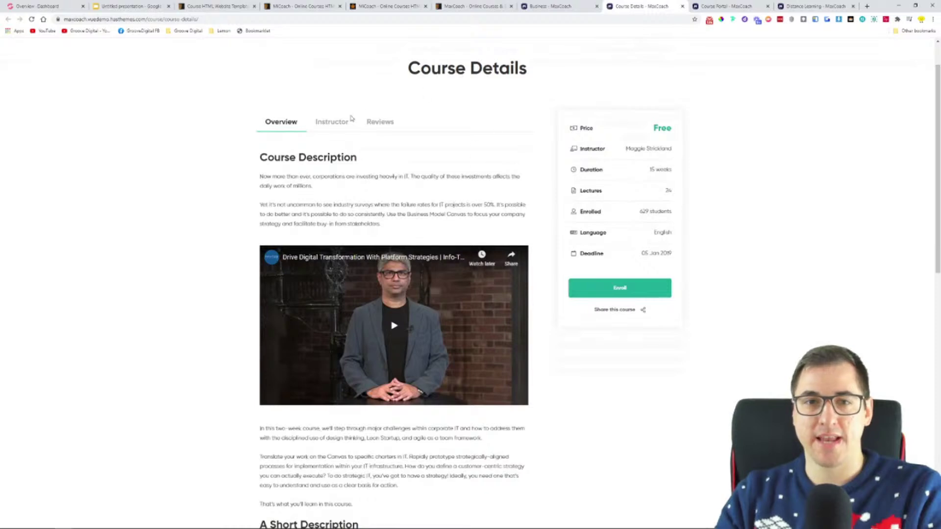
pyautogui.click(336, 130)
pyautogui.click(378, 125)
pyautogui.click(331, 125)
pyautogui.click(379, 127)
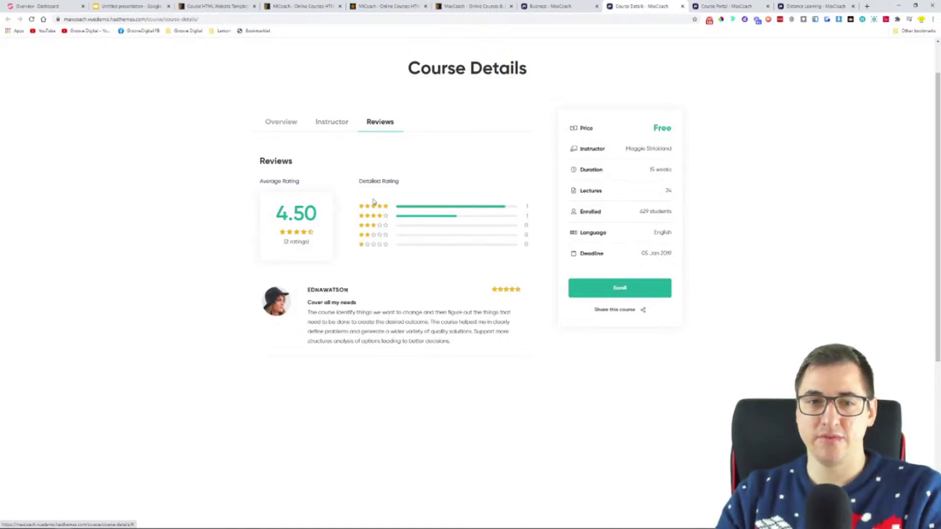
pyautogui.click(331, 122)
pyautogui.click(281, 122)
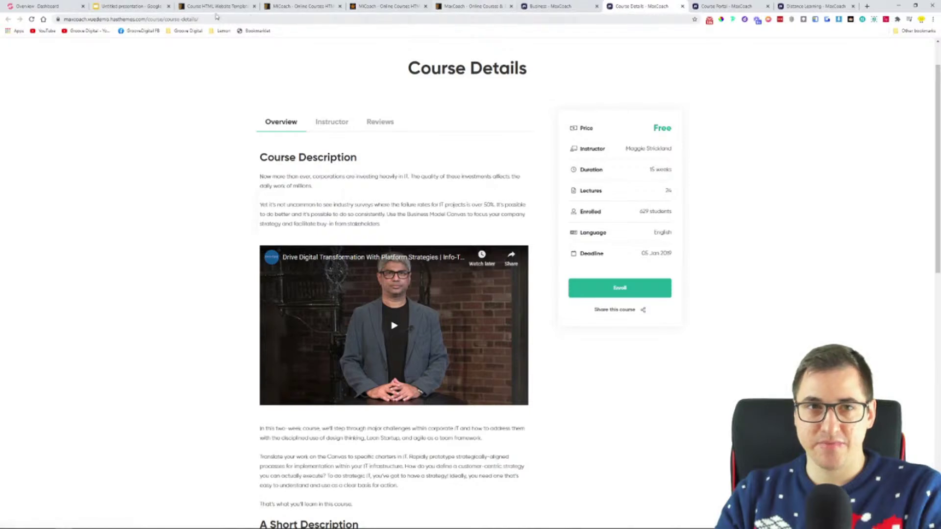
pyautogui.click(132, 6)
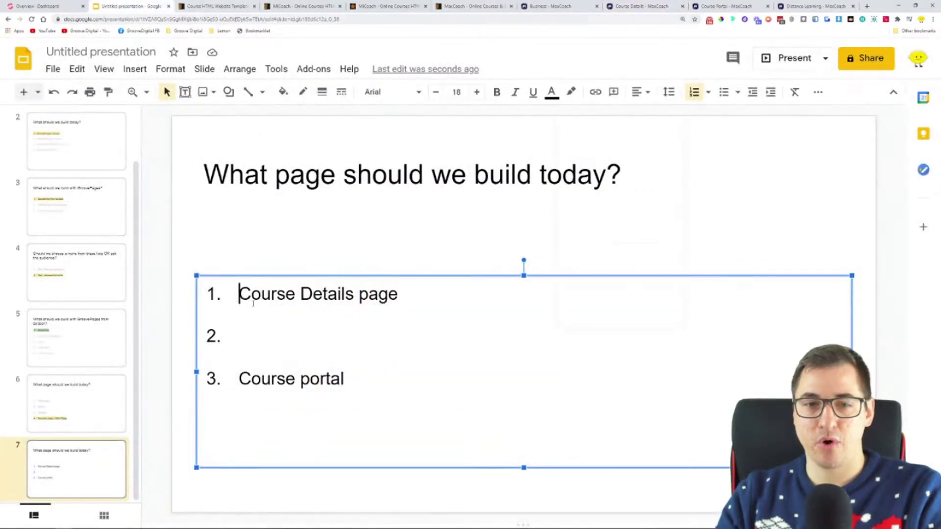
pyautogui.moveTo(253, 303); pyautogui.dragTo(425, 305)
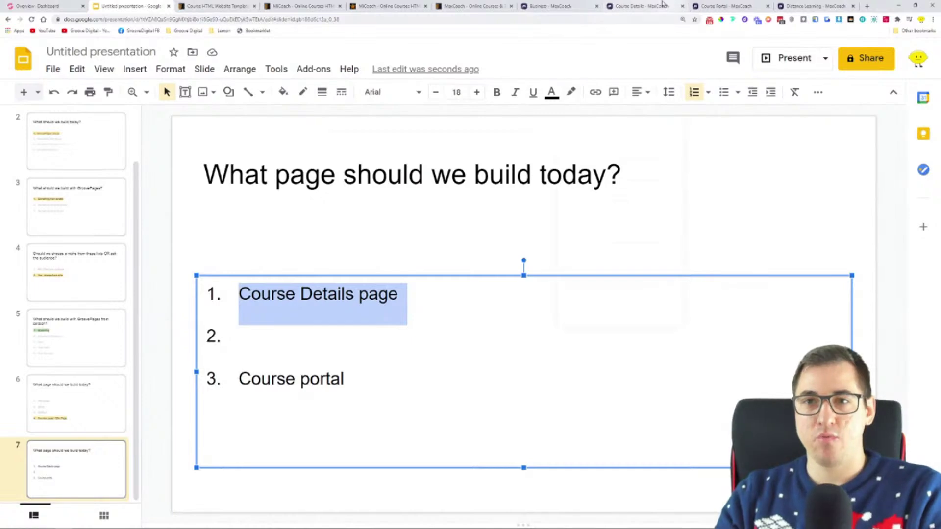
# - Switch to the MaxCoach Course Portal page and look through its sections from the hero down to the footer
pyautogui.click(725, 6)
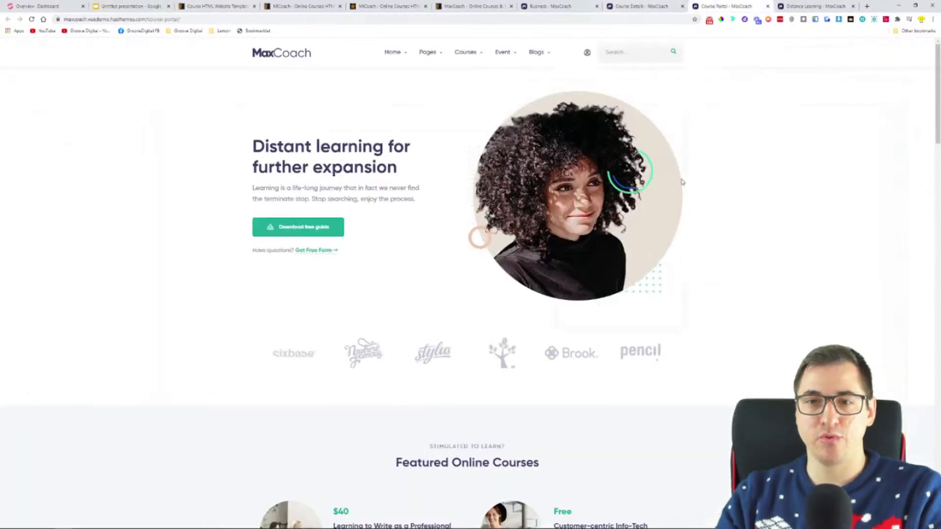
pyautogui.scroll(-2, 751, 206)
pyautogui.scroll(-3, 703, 144)
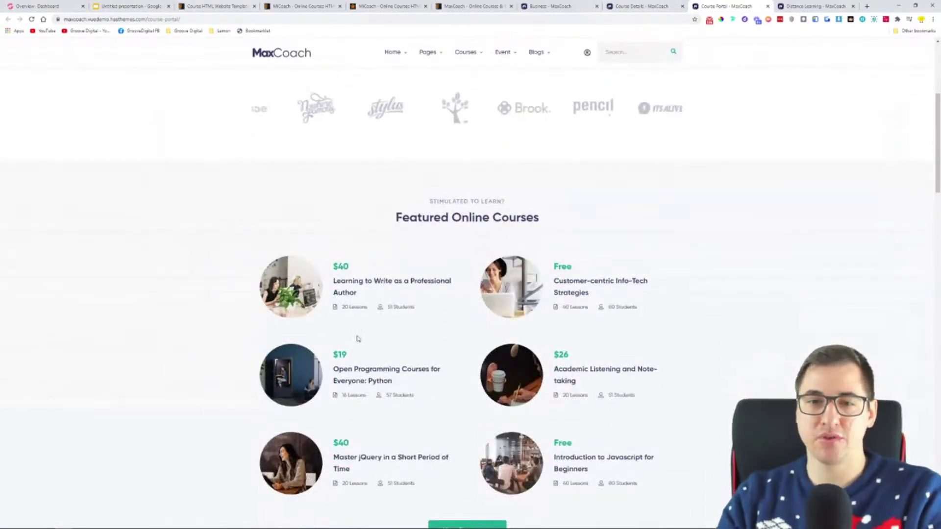
pyautogui.scroll(-2, 266, 325)
pyautogui.scroll(-4, 504, 255)
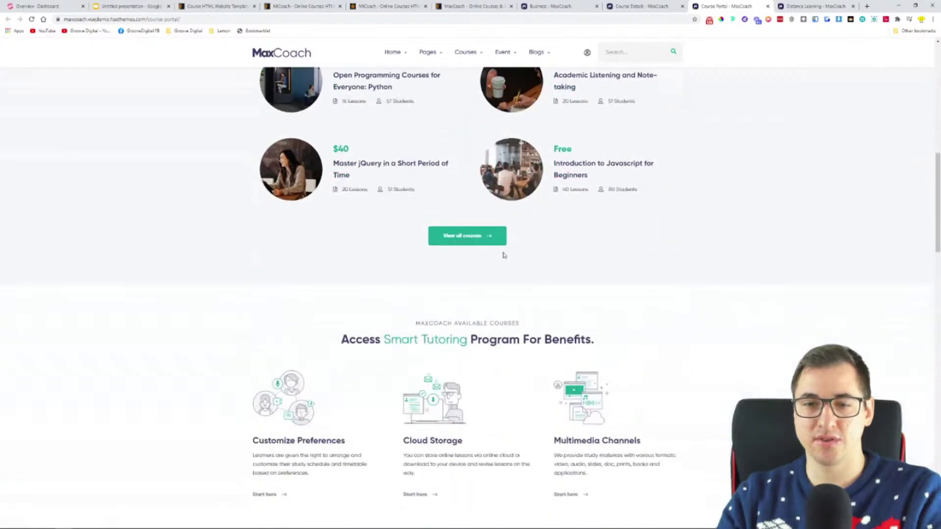
pyautogui.scroll(-3, 461, 243)
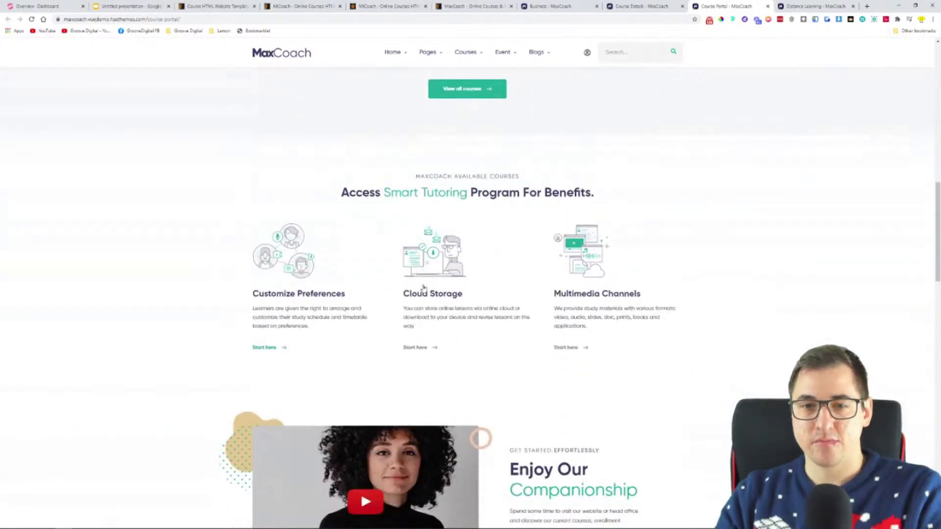
pyautogui.scroll(-5, 539, 235)
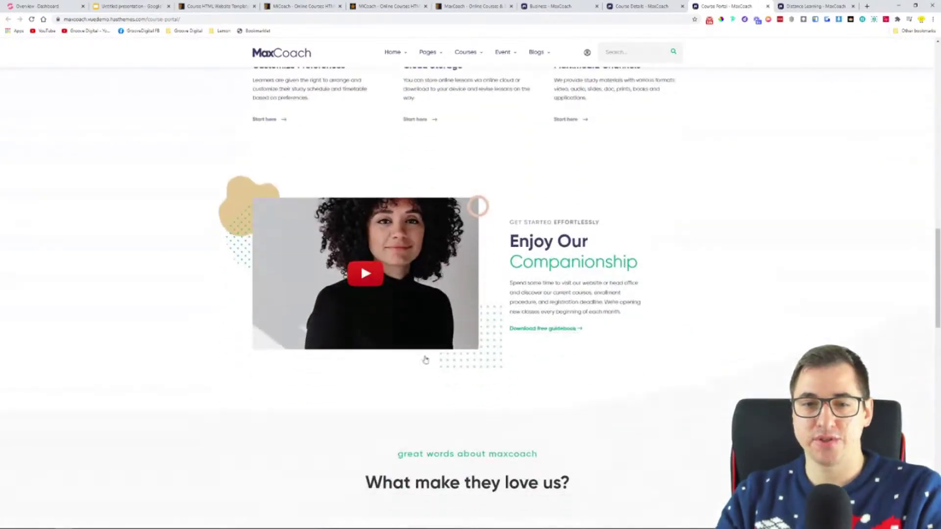
pyautogui.scroll(-3, 563, 265)
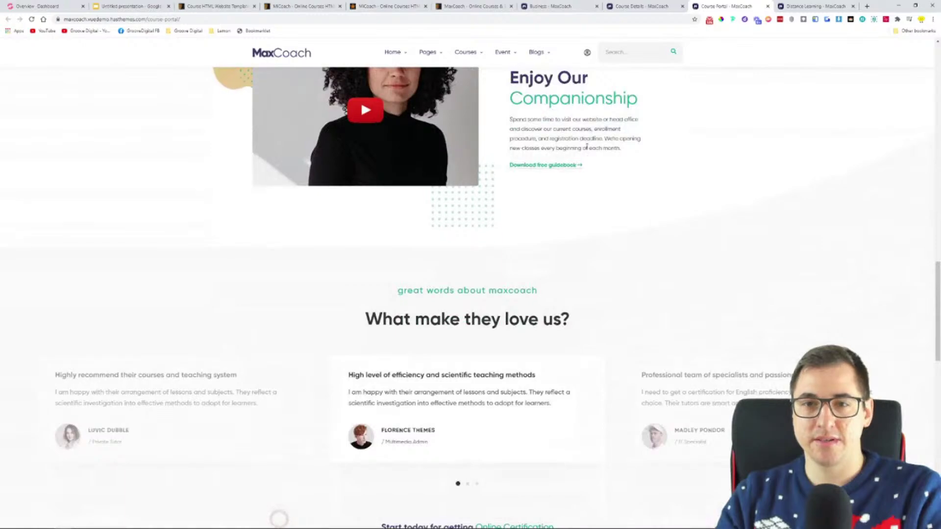
pyautogui.scroll(-8, 375, 194)
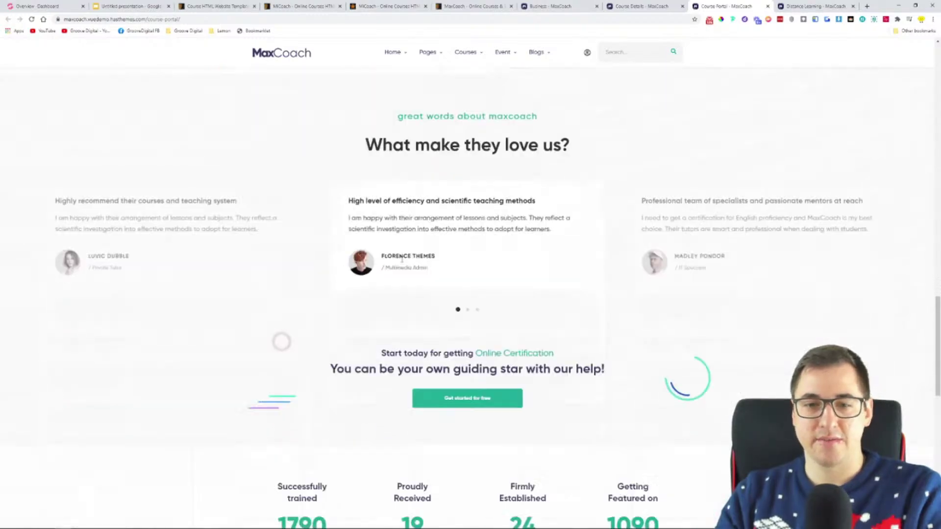
pyautogui.scroll(-8, 375, 194)
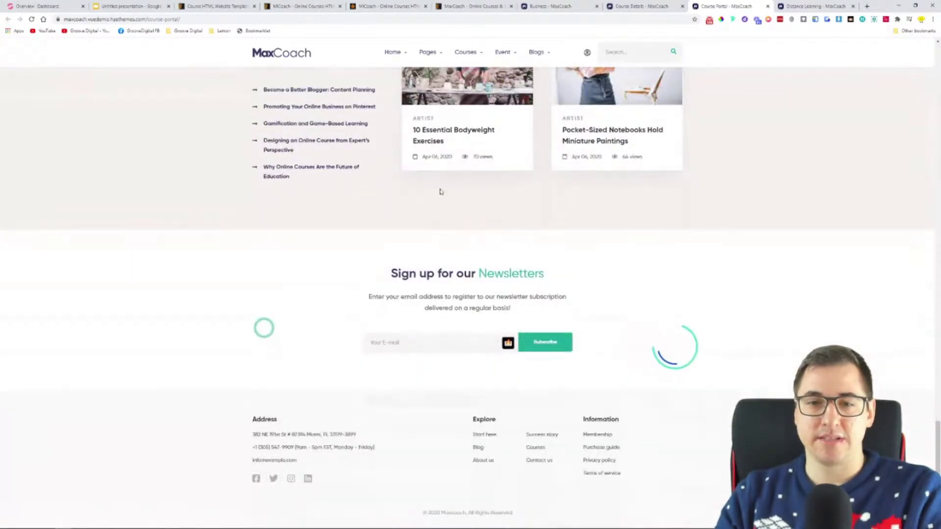
pyautogui.scroll(20, 304, 322)
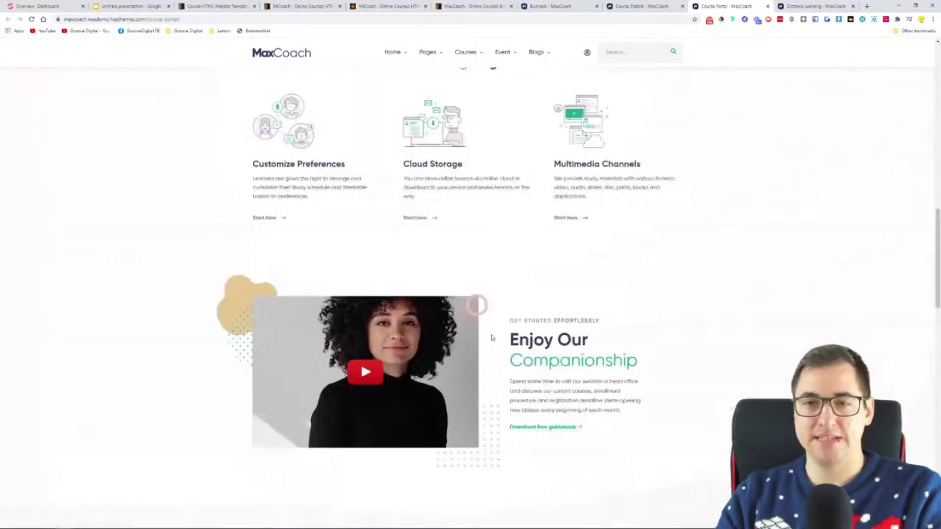
pyautogui.scroll(12, 495, 294)
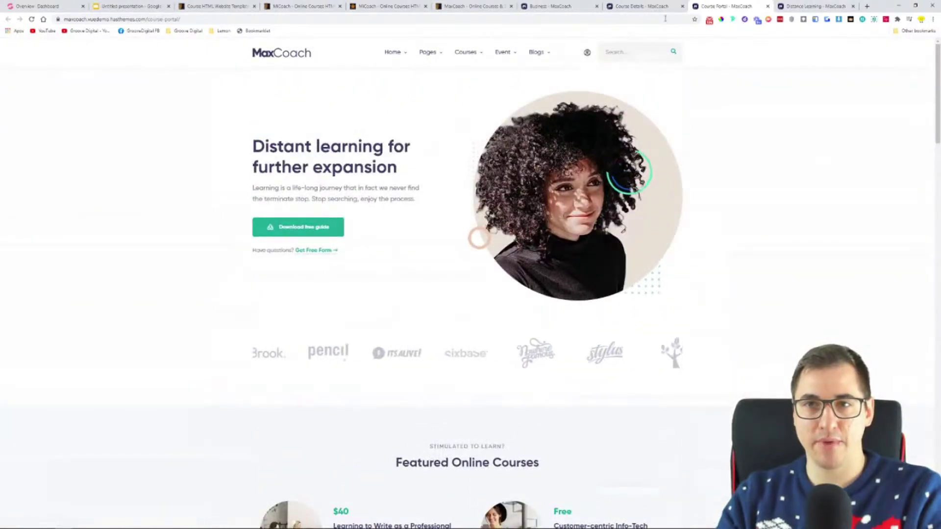
# - Recheck the Instructor and Reviews sections of the Course Details page, and return to the Google Slides presentation with nothing selected
pyautogui.click(653, 5)
pyautogui.scroll(-5, 245, 201)
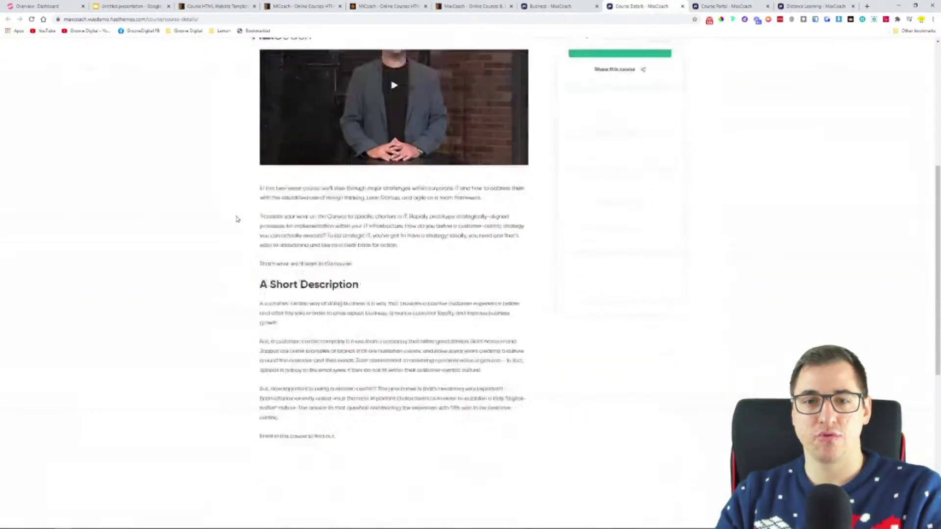
pyautogui.scroll(6, 237, 216)
pyautogui.click(326, 169)
pyautogui.click(385, 171)
pyautogui.click(278, 173)
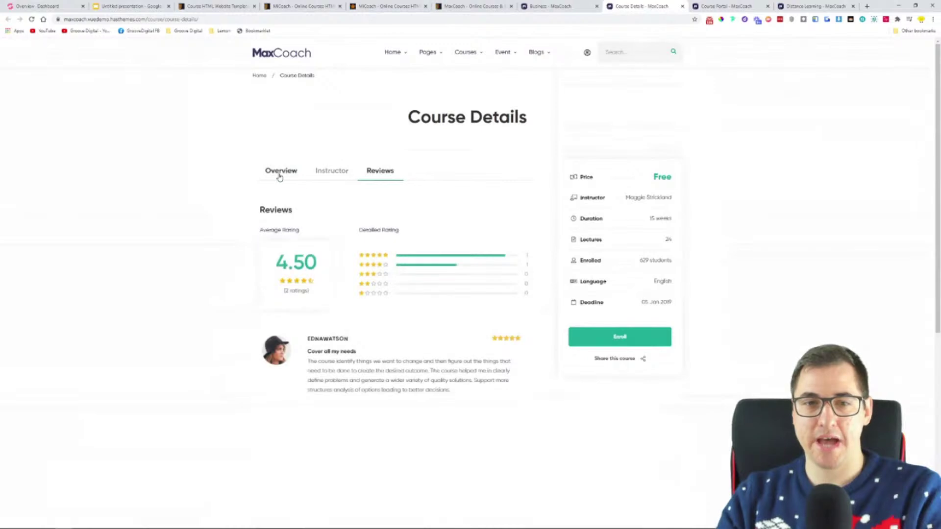
pyautogui.click(156, 11)
pyautogui.click(652, 192)
pyautogui.click(766, 238)
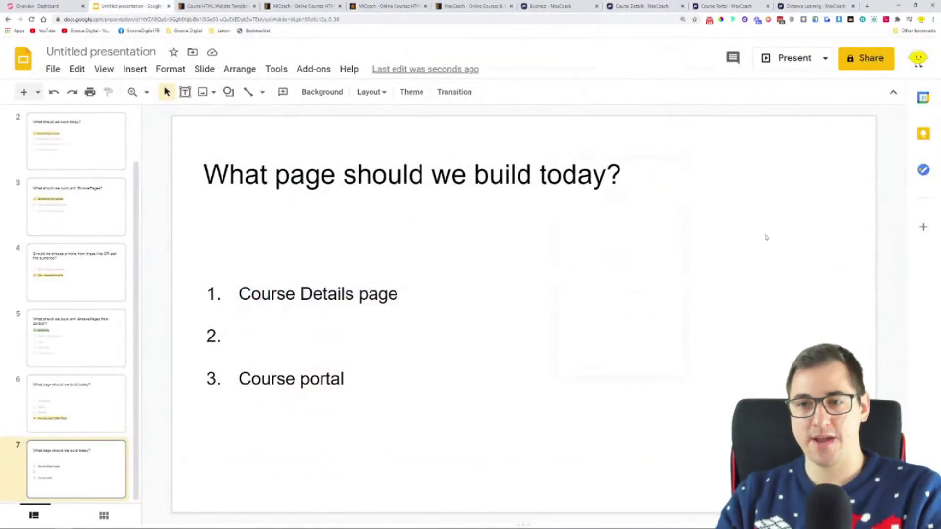
# - Close the MiCoach template preview and move the MiCoach course details browser tab directly after the Course Portal tab
pyautogui.click(313, 9)
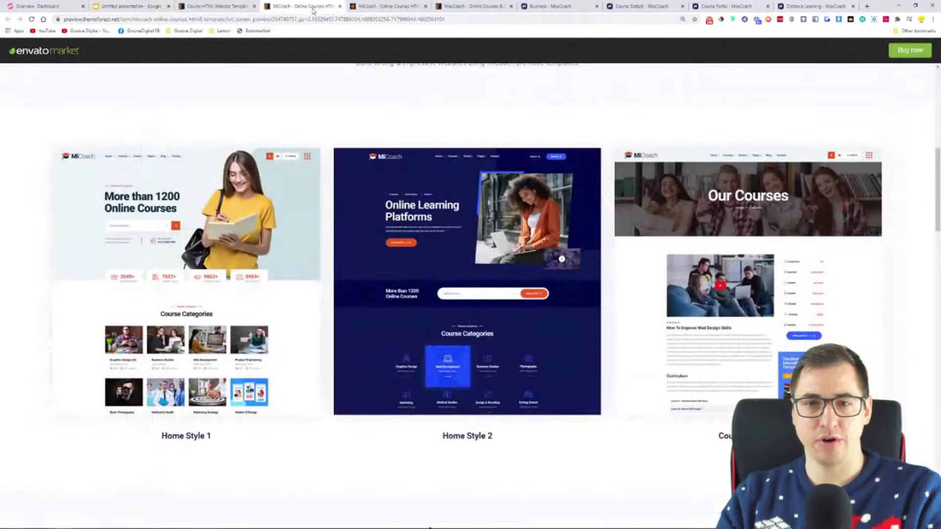
pyautogui.click(340, 7)
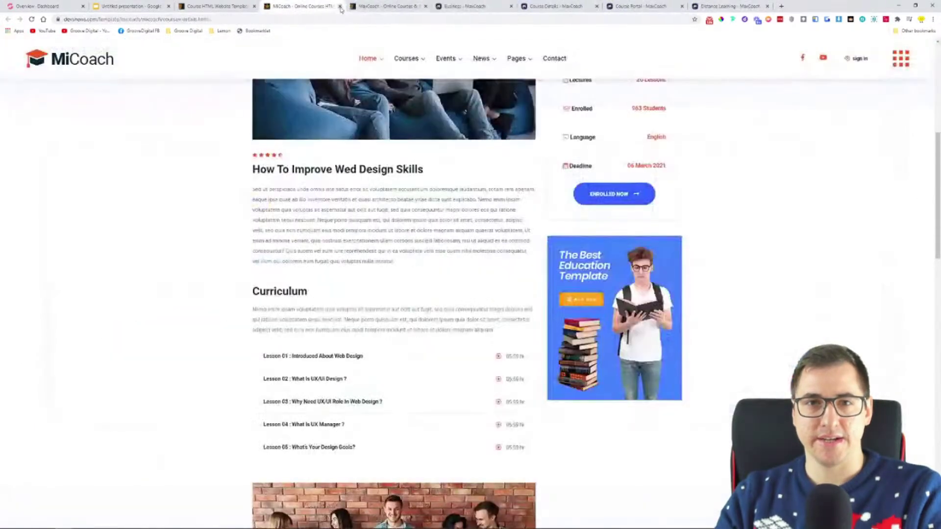
pyautogui.scroll(4, 178, 308)
pyautogui.scroll(-3, 117, 295)
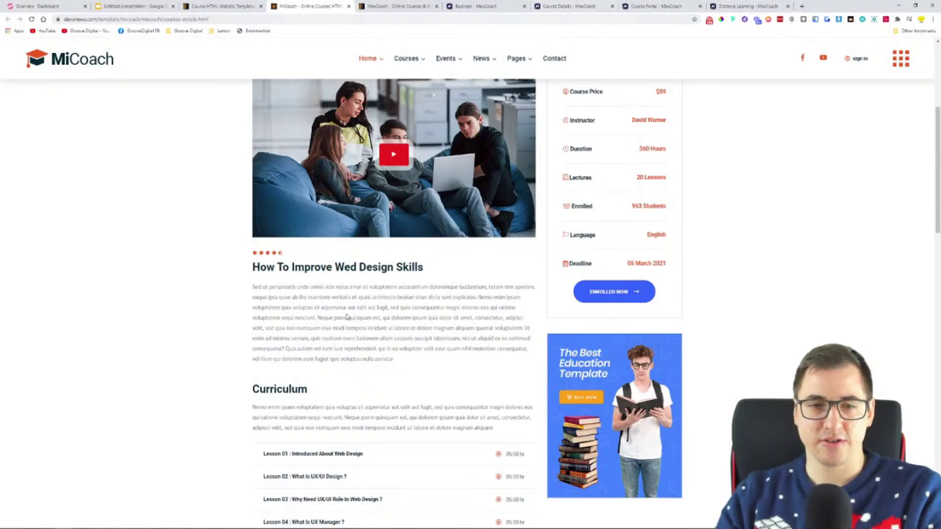
pyautogui.scroll(3, 346, 316)
pyautogui.scroll(-3, 333, 303)
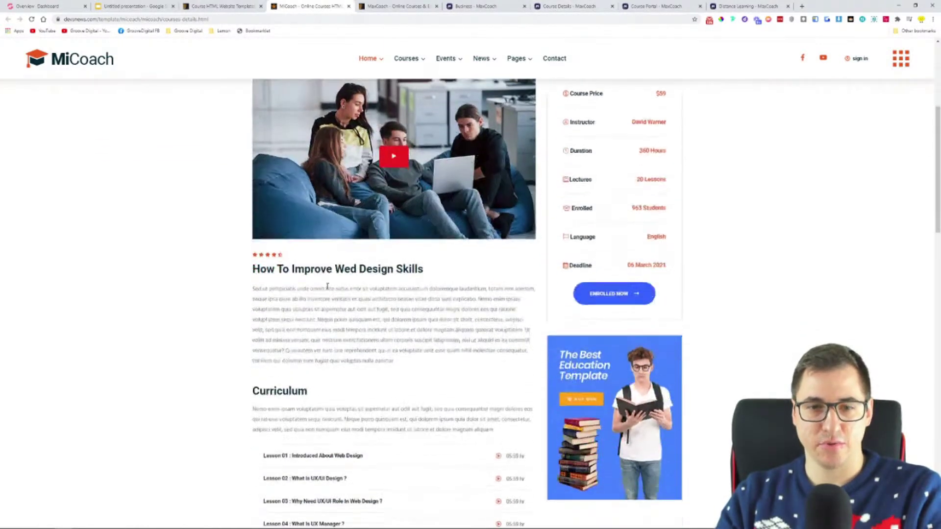
pyautogui.moveTo(312, 6); pyautogui.dragTo(632, 6)
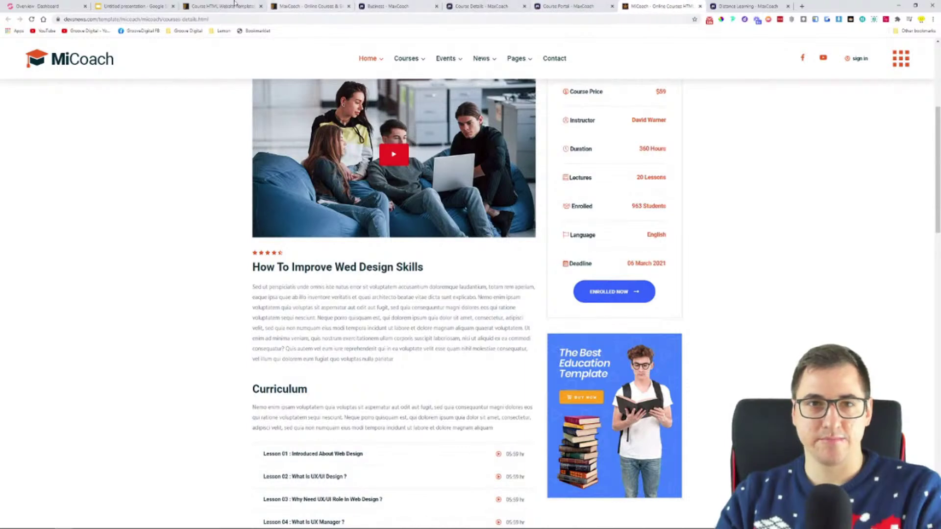
pyautogui.scroll(5, 425, 292)
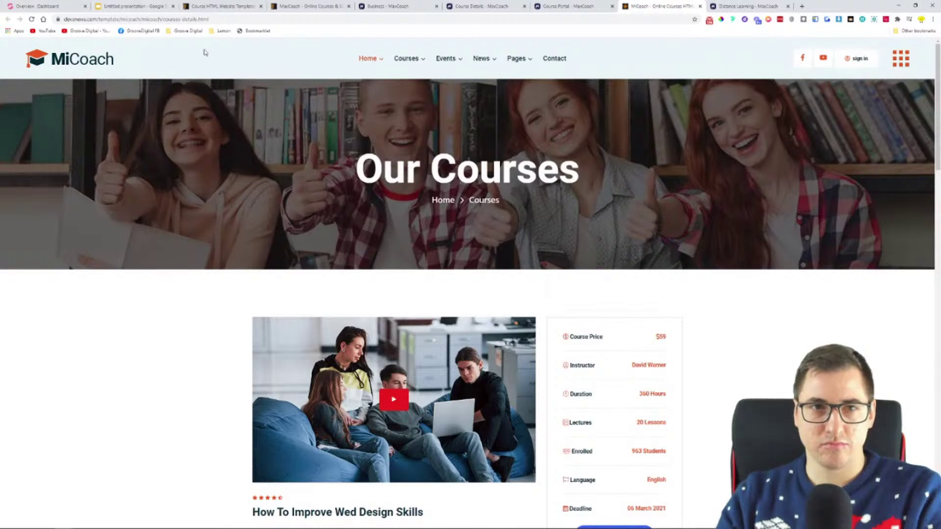
# - On slide 7 in Google Slides, remove the empty list item and add "Our courses page" as the third item
pyautogui.click(163, 5)
pyautogui.click(376, 352)
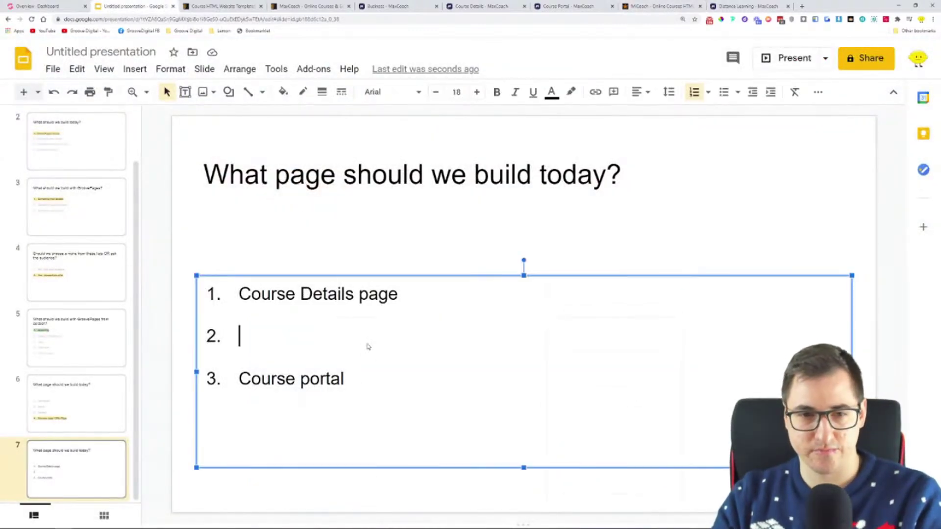
pyautogui.press('BackSpace')
pyautogui.press('BackSpace')
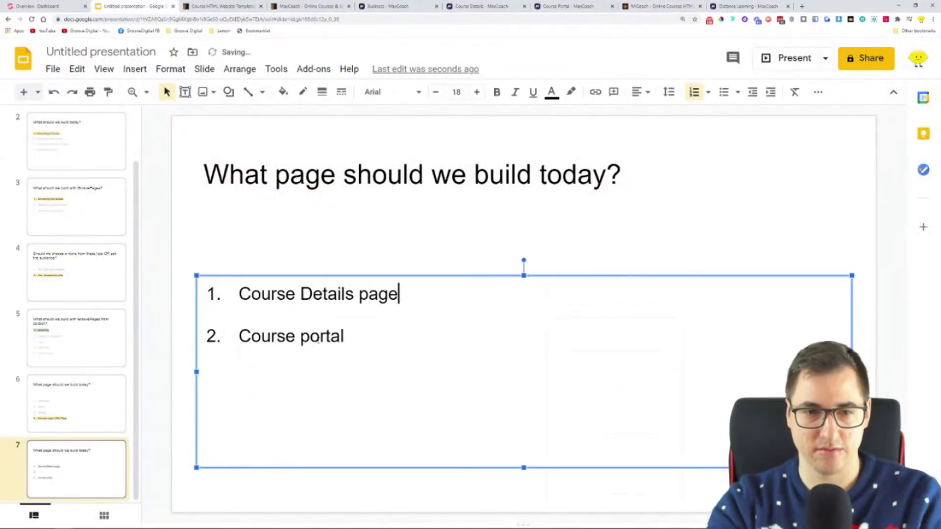
pyautogui.press('Return')
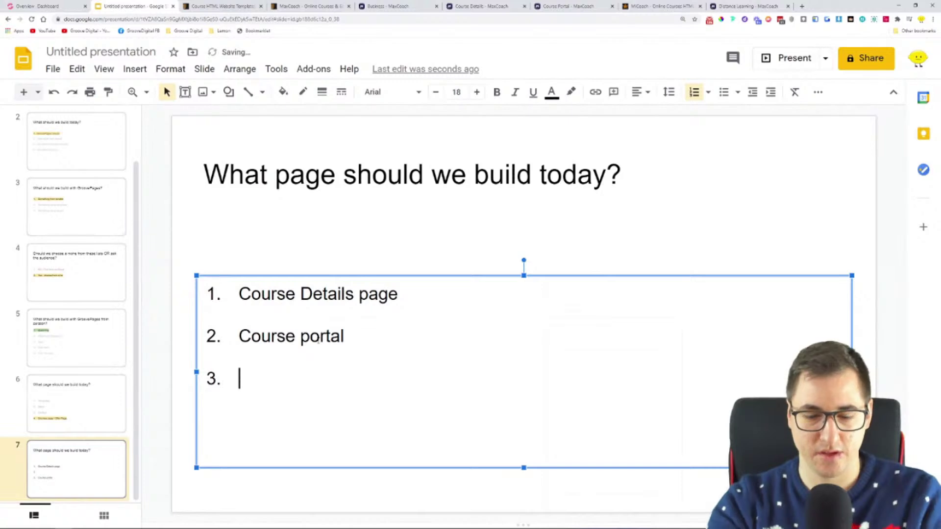
pyautogui.write('Our courses page')
pyautogui.click(644, 224)
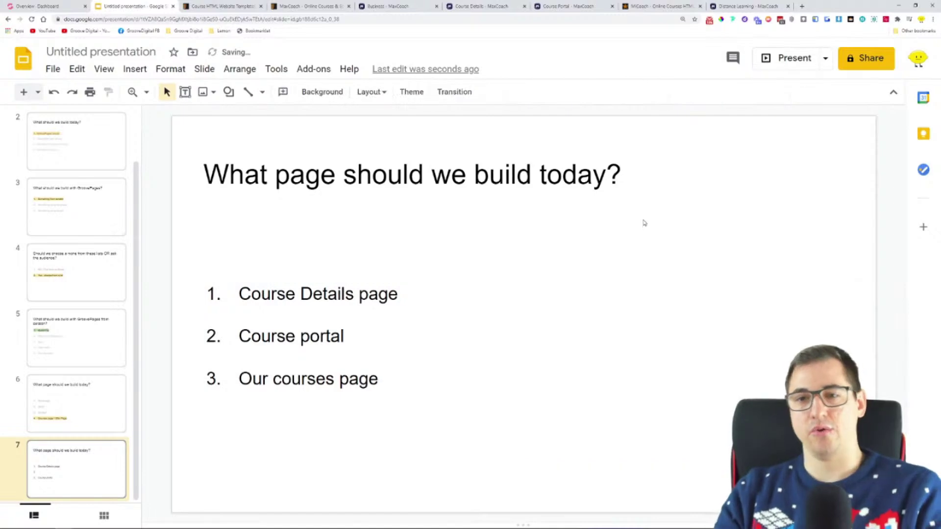
# - Close the Course HTML Website Templates, MaxCoach template preview and MaxCoach Business browser tabs
pyautogui.click(313, 6)
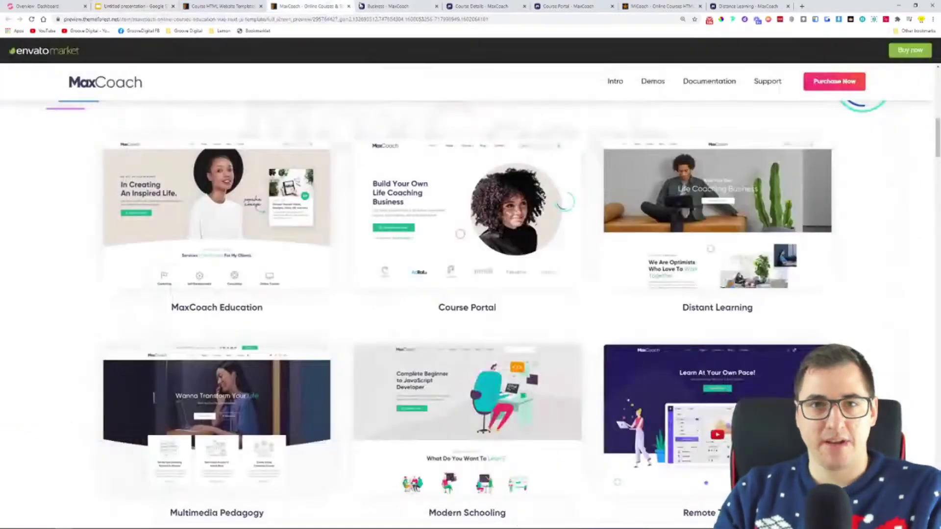
pyautogui.click(231, 6)
pyautogui.click(261, 6)
pyautogui.click(261, 7)
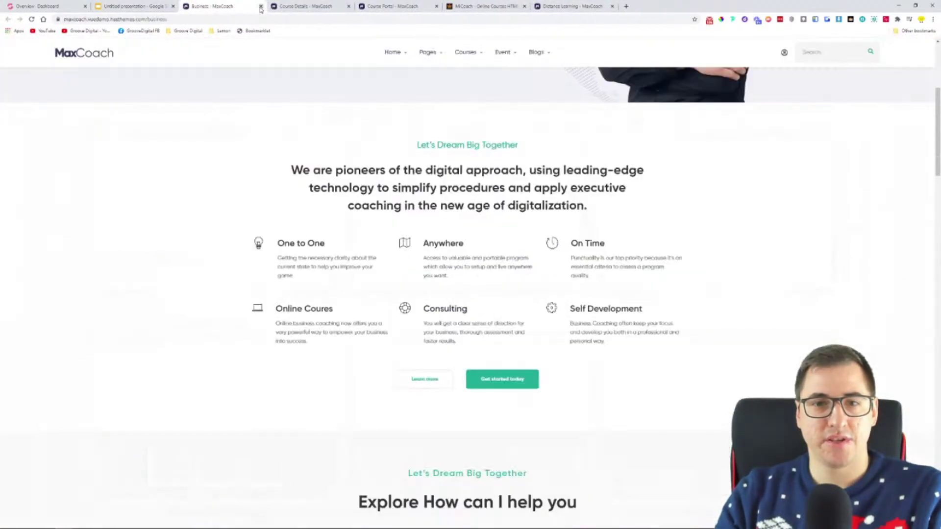
pyautogui.click(261, 7)
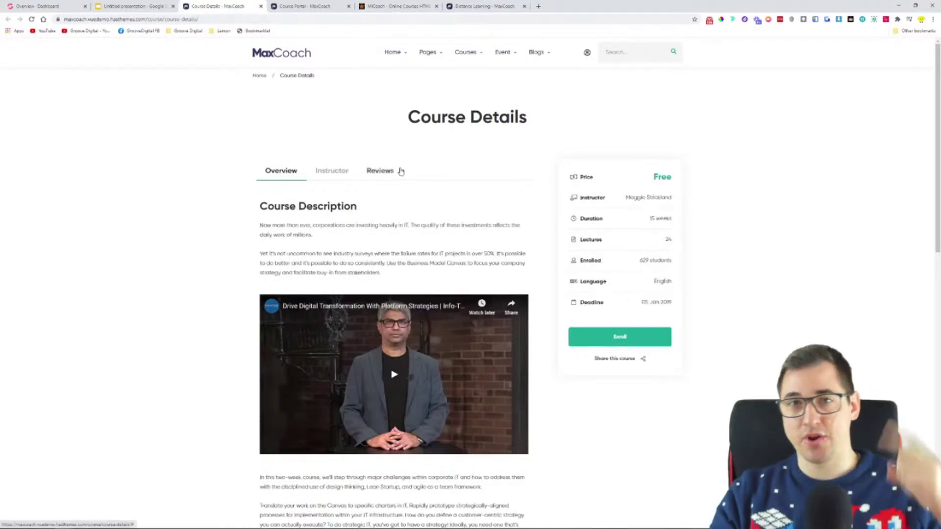
# - Compare the MaxCoach Course Portal page with the MiCoach Our Courses page, looking through the portal's sections from the hero to the testimonials
pyautogui.click(308, 4)
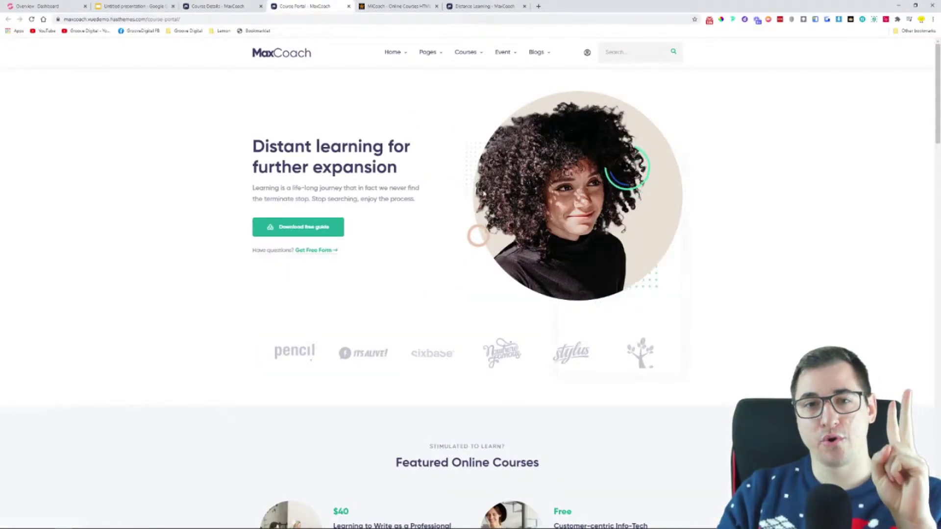
pyautogui.scroll(-15, 472, 259)
pyautogui.scroll(-8, 471, 258)
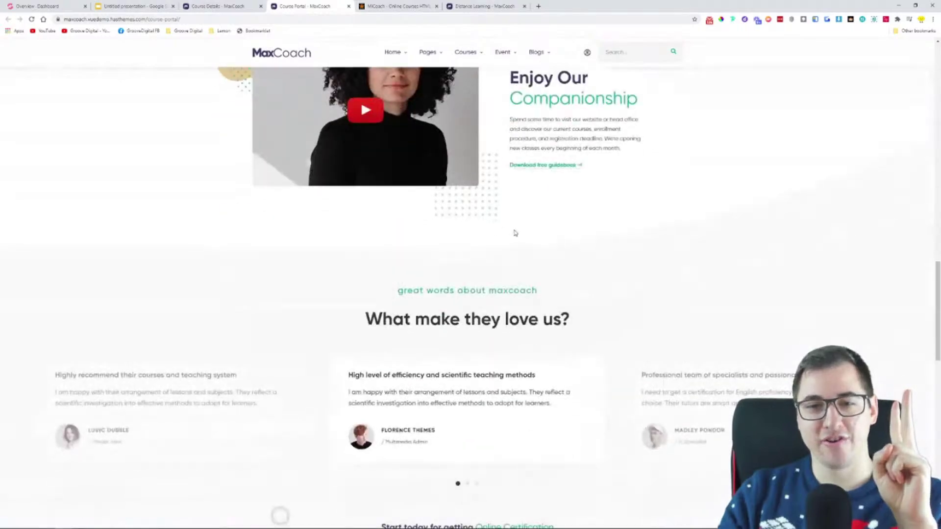
pyautogui.click(394, 6)
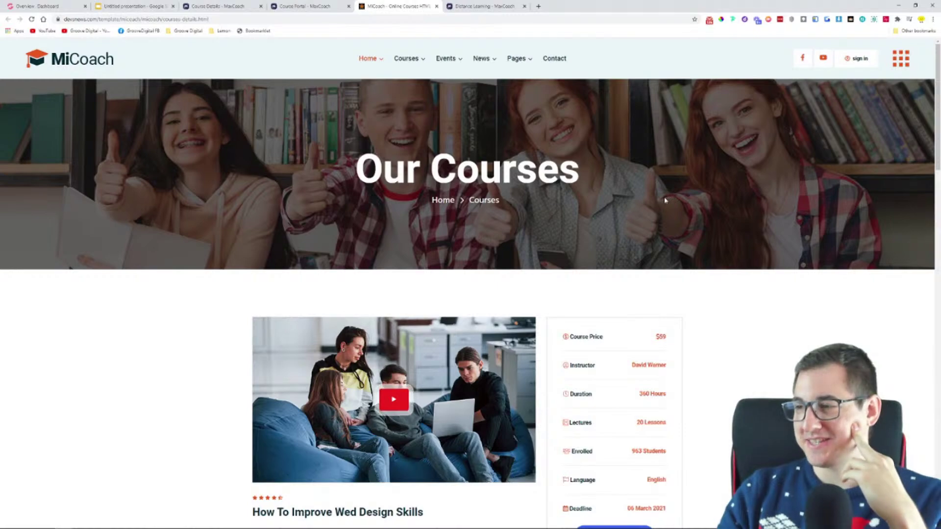
pyautogui.click(306, 6)
pyautogui.scroll(5, 478, 223)
pyautogui.scroll(10, 477, 223)
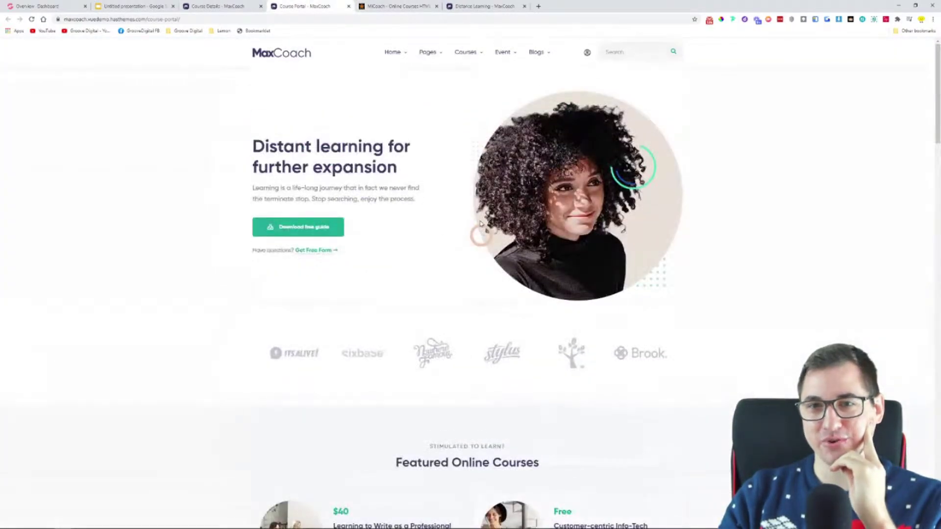
pyautogui.scroll(-3, 637, 226)
pyautogui.scroll(-12, 637, 227)
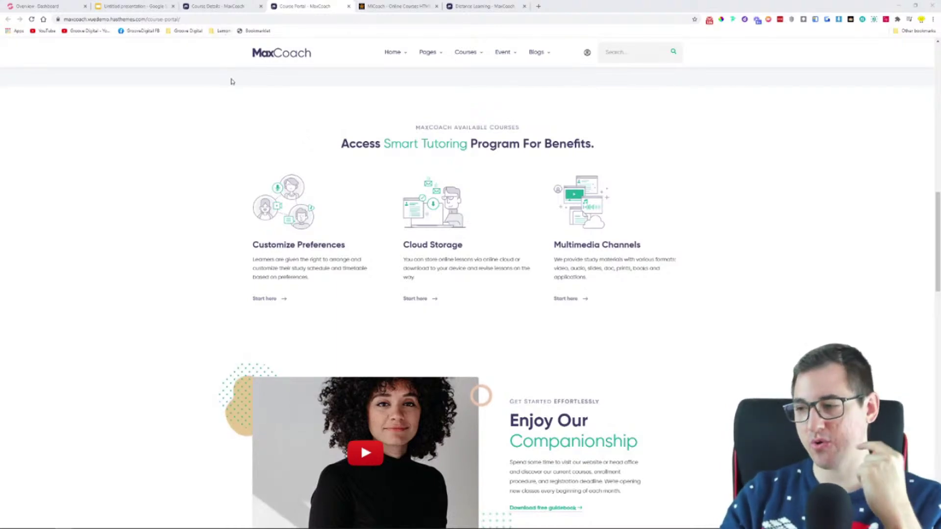
pyautogui.scroll(12, 216, 251)
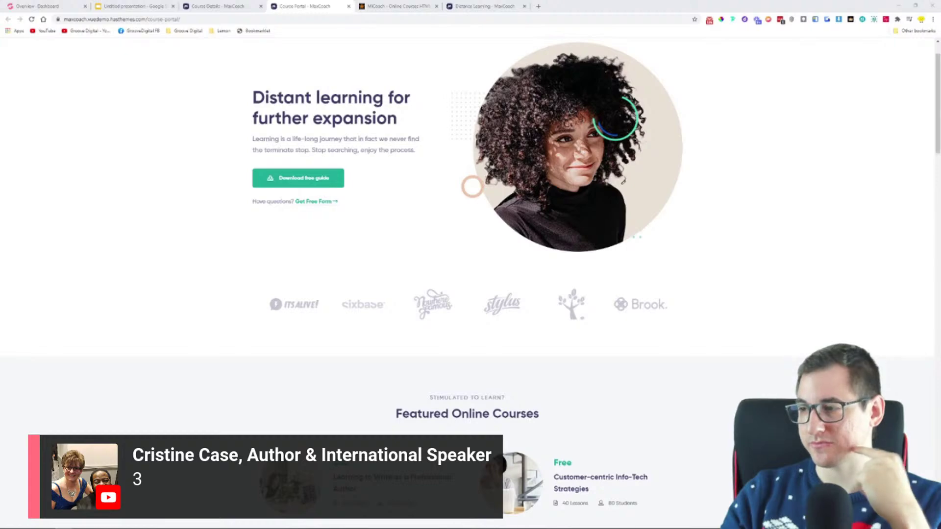
pyautogui.scroll(1, 340, 290)
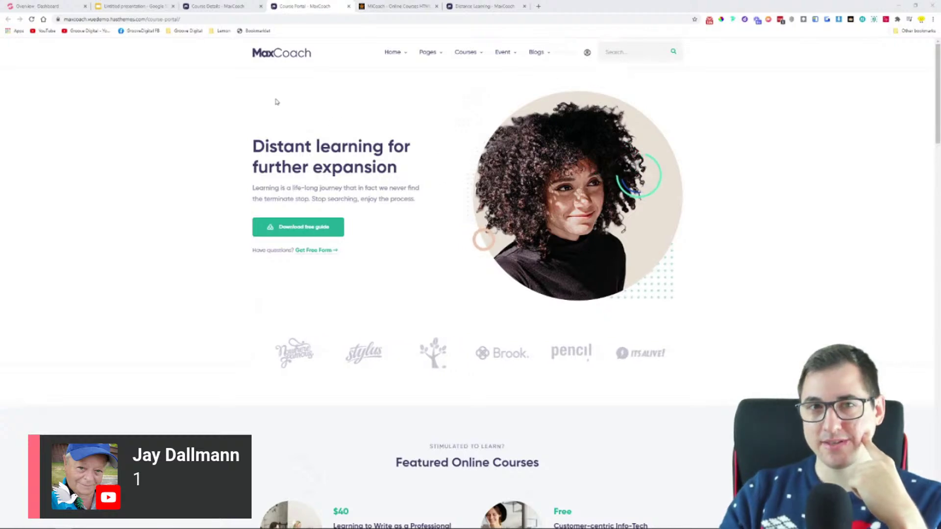
# - Close the MiCoach course details browser tab and return to the MaxCoach Course Details page
pyautogui.click(420, 10)
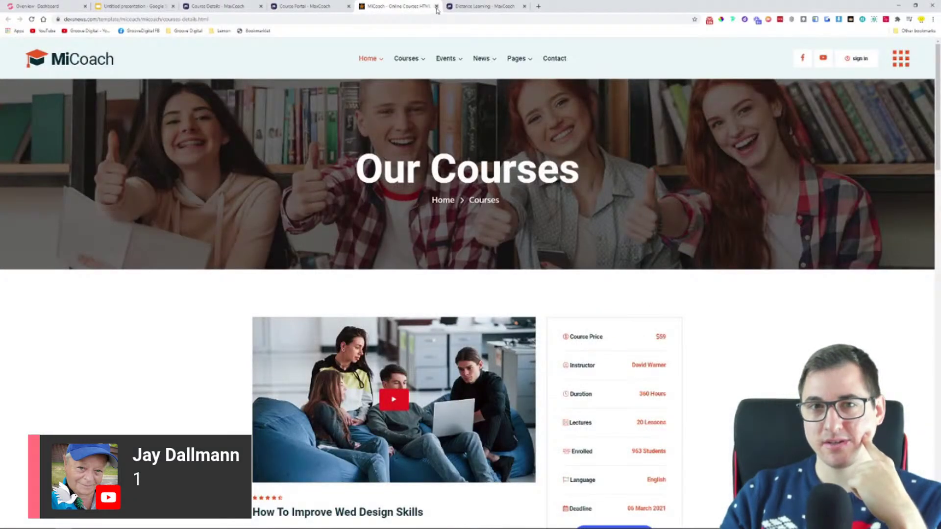
pyautogui.click(437, 6)
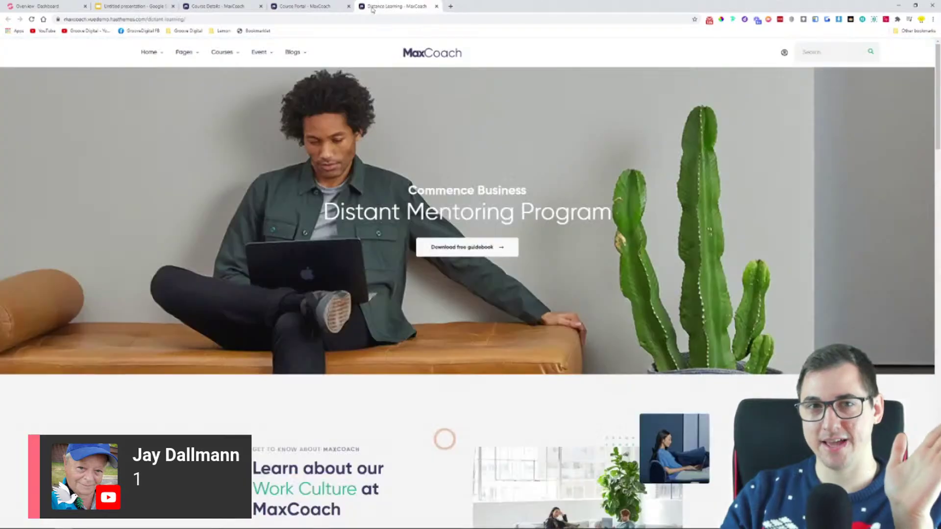
pyautogui.click(293, 6)
pyautogui.click(233, 5)
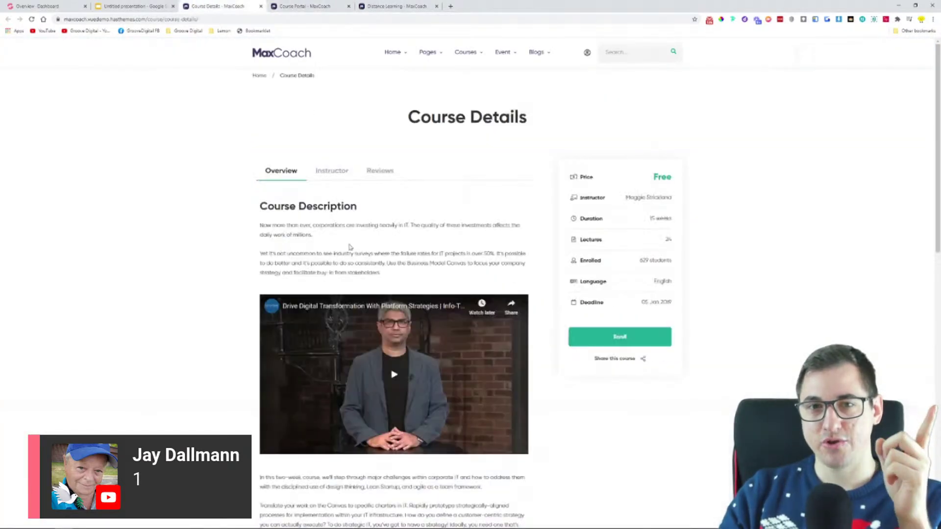
# - Review the Course Portal page's featured courses, benefits and video sections against the Course Details page
pyautogui.click(303, 6)
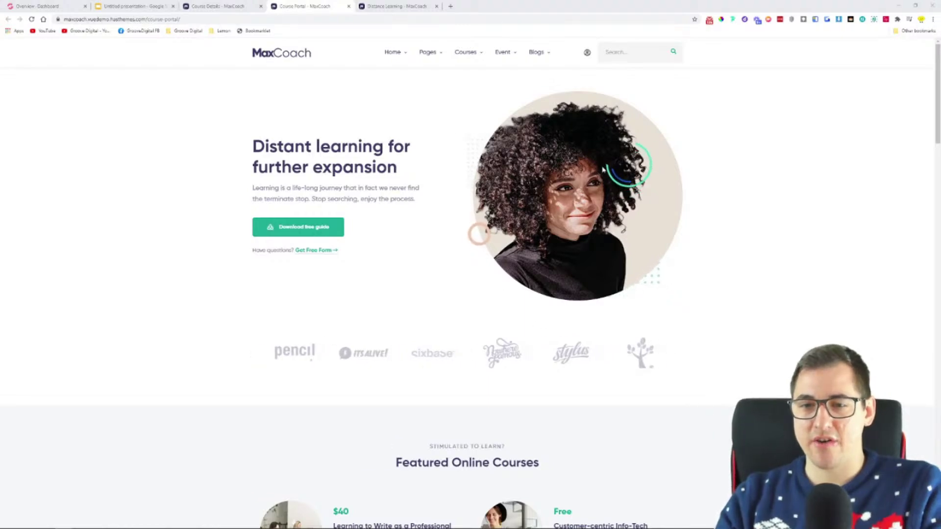
pyautogui.scroll(-12, 640, 342)
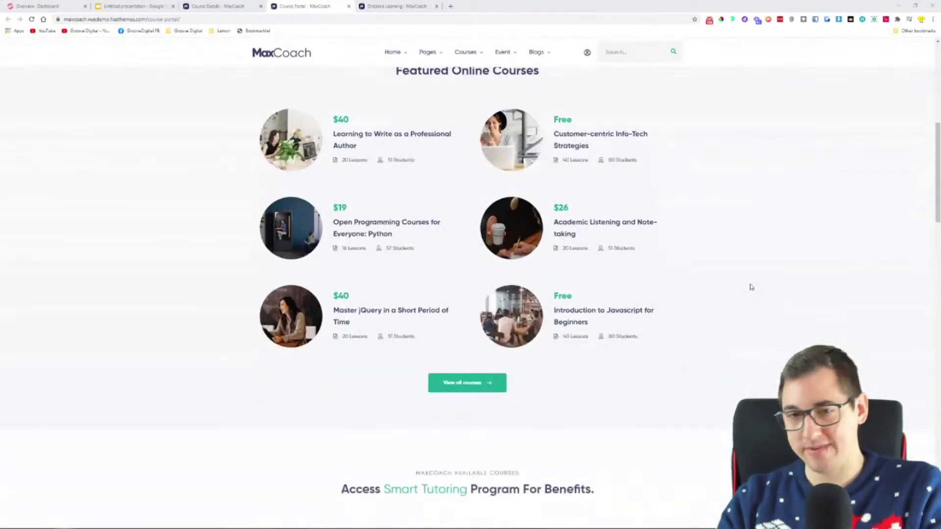
pyautogui.scroll(-6, 753, 284)
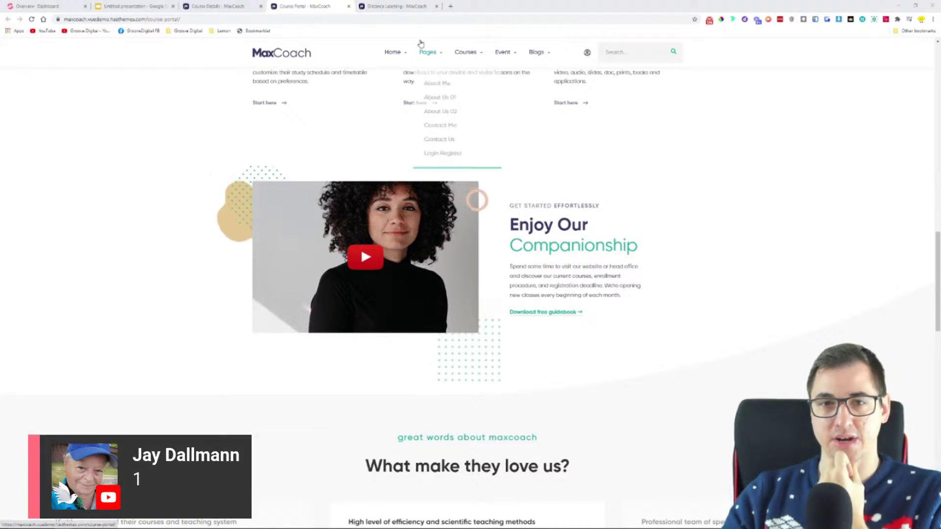
pyautogui.hotkey('ctrl', 'shift', 'Tab')
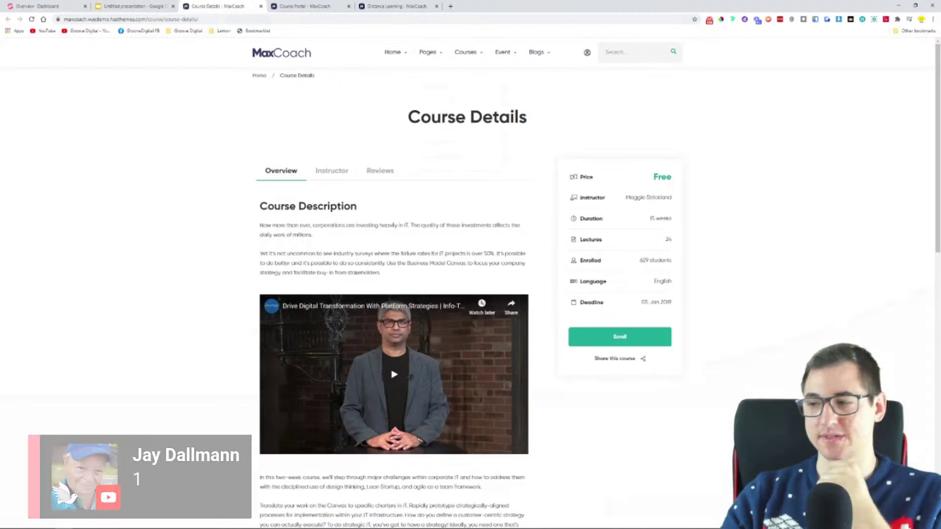
# - Close the Course Portal and Distance Learning browser tabs, keeping the Course Details tab open
pyautogui.click(303, 5)
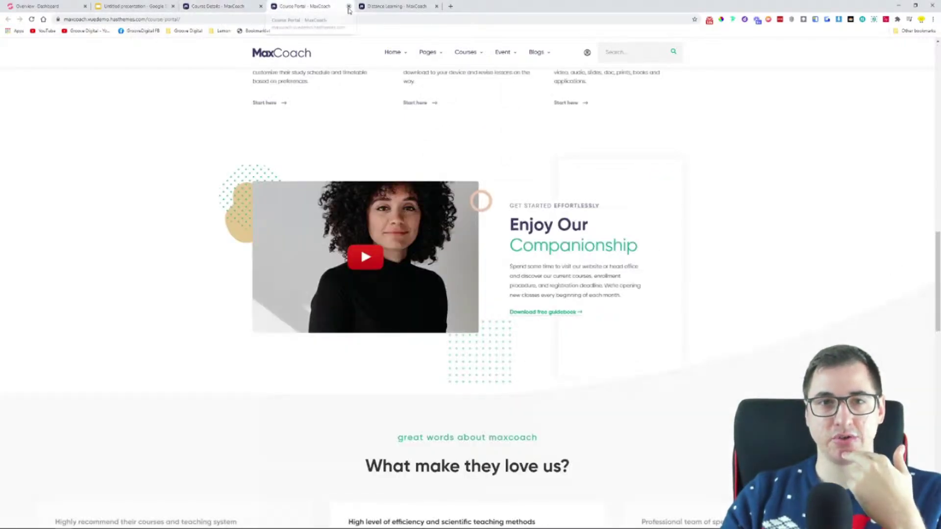
pyautogui.click(348, 6)
pyautogui.click(349, 6)
pyautogui.click(67, 5)
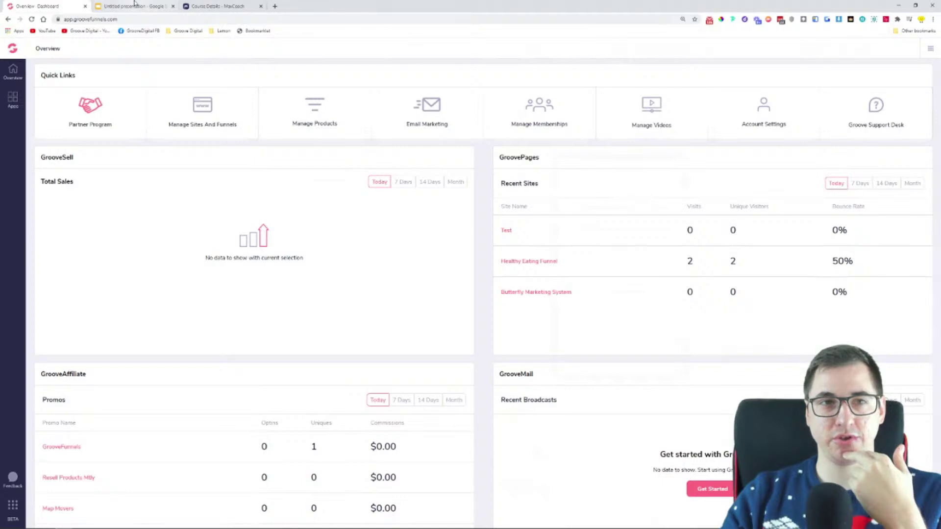
# - On slide 7 of the Google Slides presentation, highlight the "Course Details page" list item in light yellow
pyautogui.click(135, 5)
pyautogui.click(407, 296)
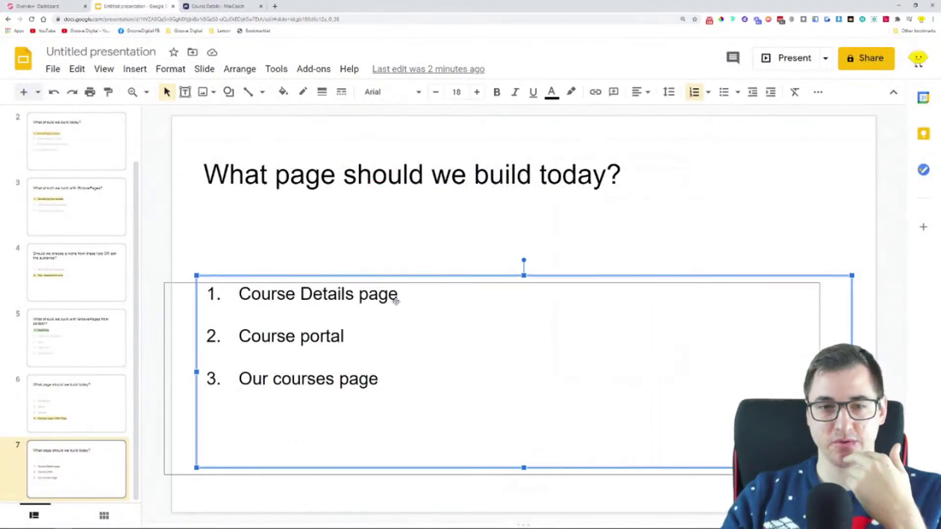
pyautogui.moveTo(430, 292); pyautogui.dragTo(407, 291)
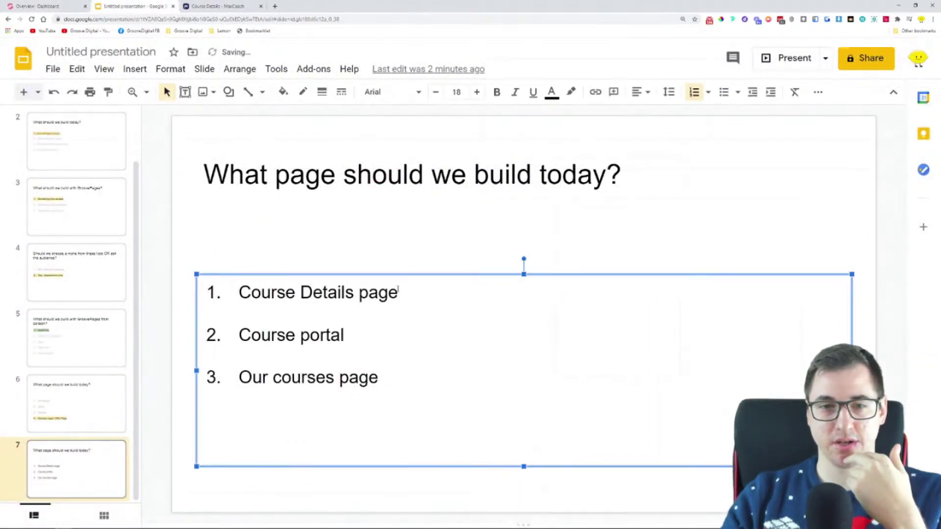
pyautogui.tripleClick(407, 296)
pyautogui.moveTo(410, 296); pyautogui.dragTo(218, 293)
pyautogui.click(572, 93)
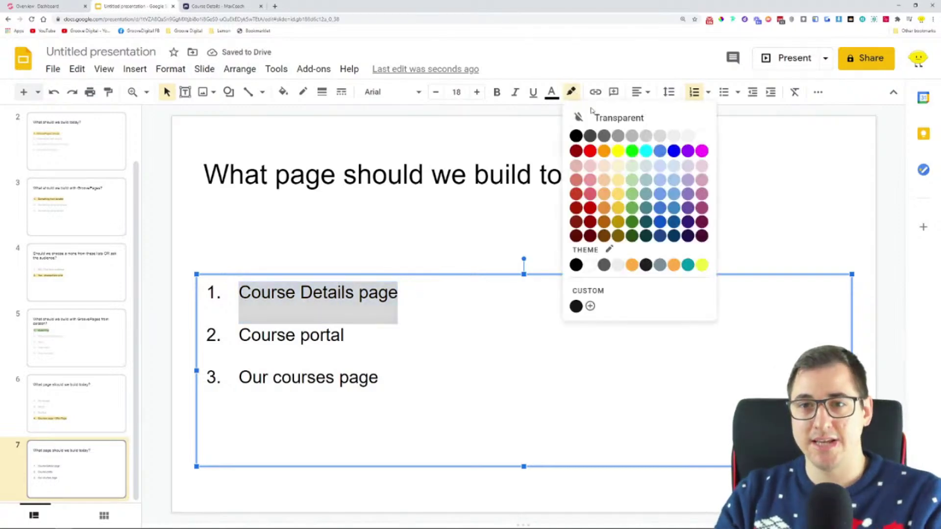
pyautogui.click(621, 181)
# - Change the text colour of the "Course portal" and "Our courses page" list items to light gray
pyautogui.moveTo(377, 390); pyautogui.dragTo(265, 281)
pyautogui.click(468, 331)
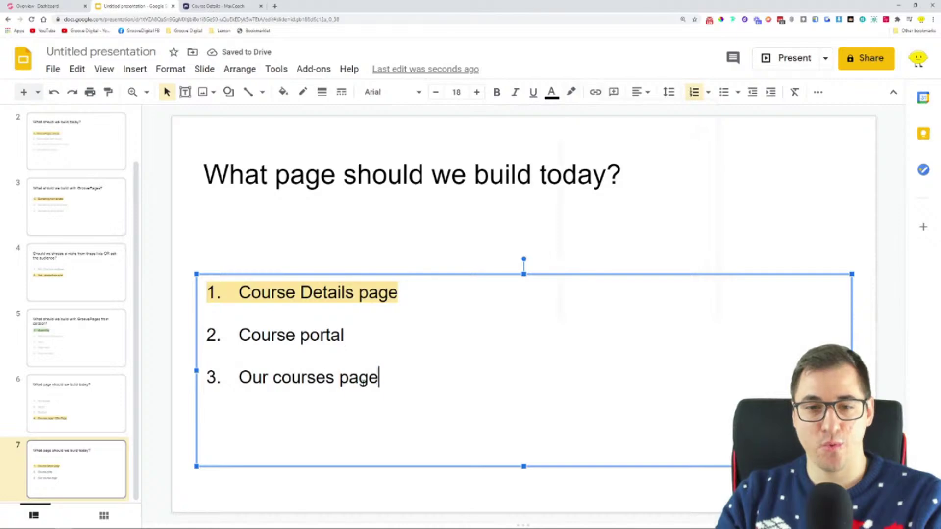
pyautogui.moveTo(382, 386); pyautogui.dragTo(240, 340)
pyautogui.click(551, 94)
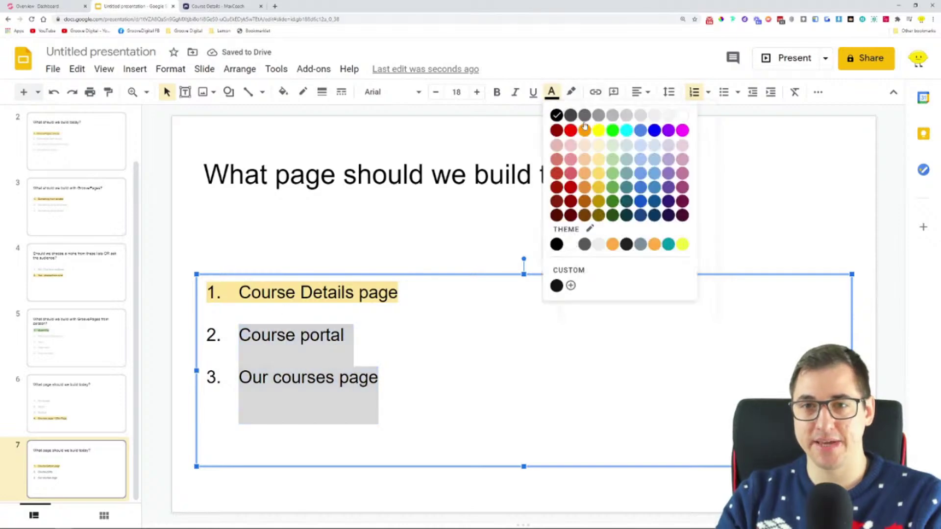
pyautogui.click(631, 121)
pyautogui.click(469, 356)
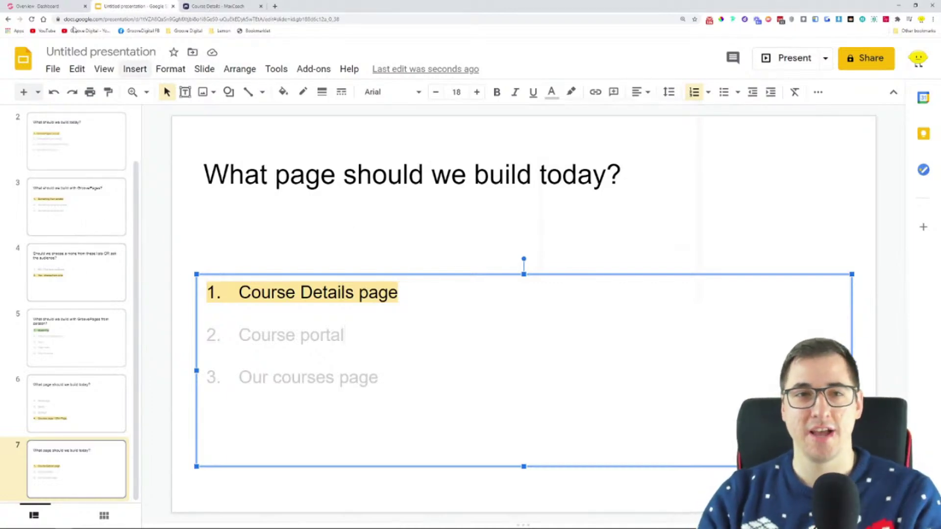
# - Close the Google Slides tab, then open Manage Sites And Funnels from the GrooveFunnels dashboard
pyautogui.click(209, 7)
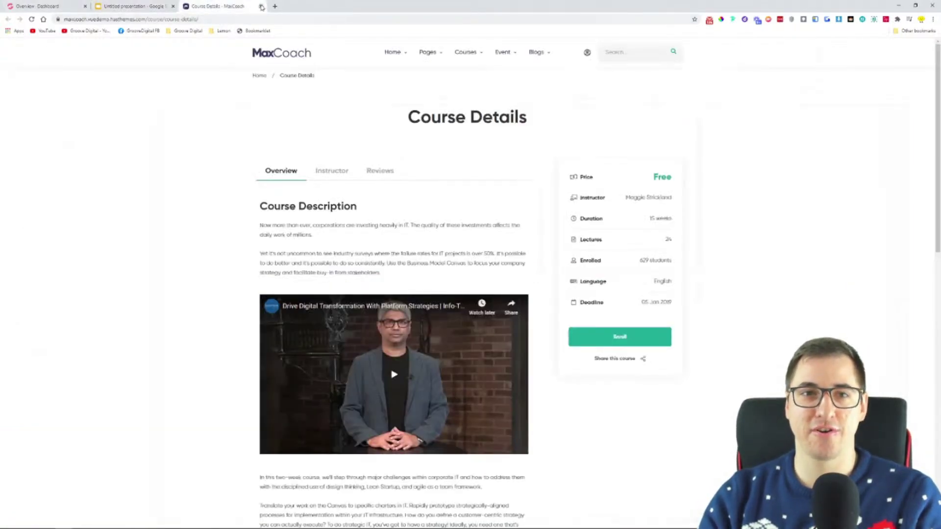
pyautogui.click(169, 5)
pyautogui.click(172, 6)
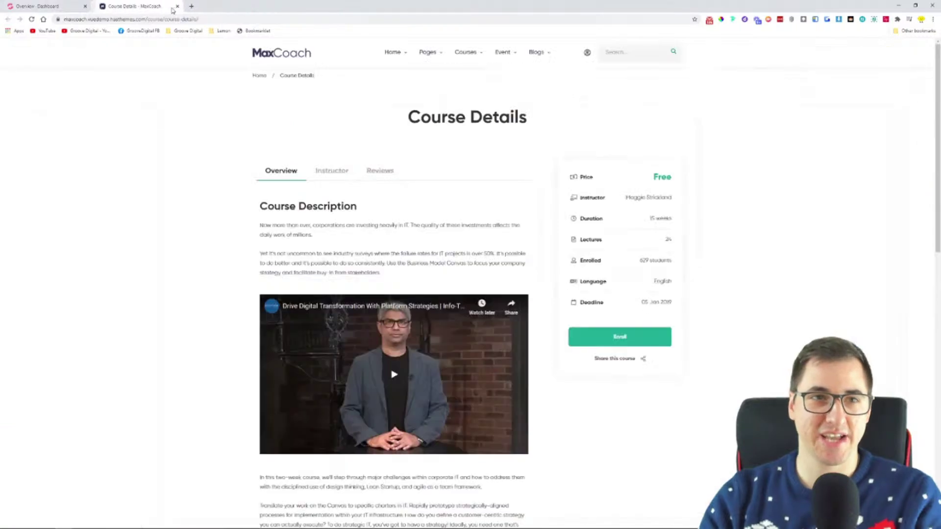
pyautogui.hotkey('ctrl', 'shift', 'Tab')
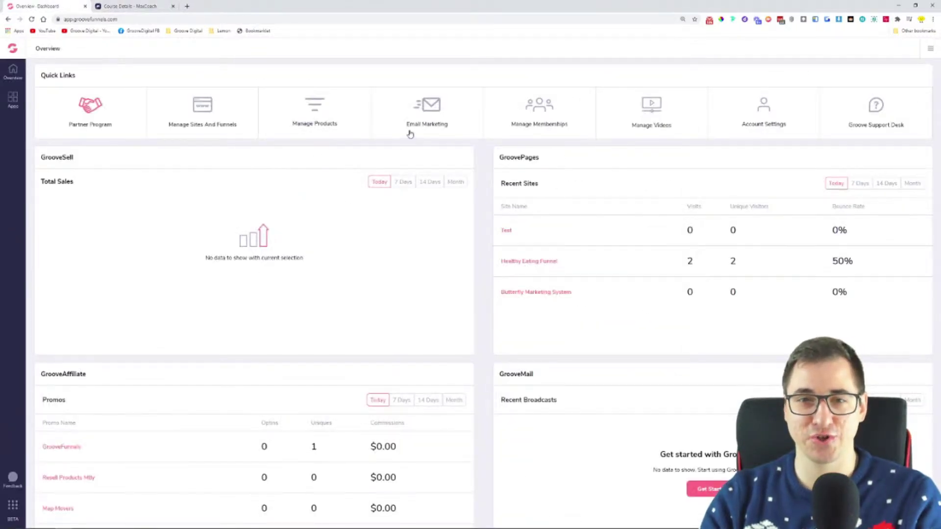
pyautogui.click(200, 115)
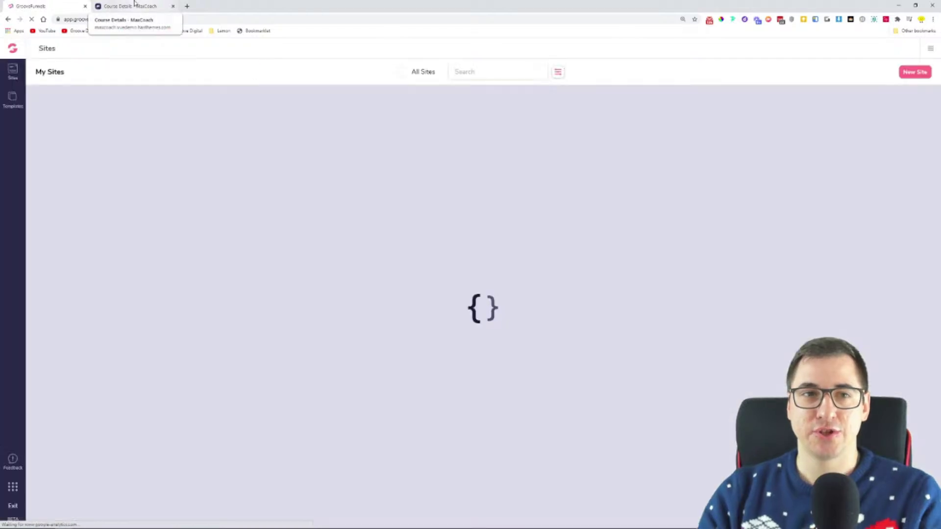
# - Enlarge the MaxCoach Course Details page to 150% and examine its navigation header, breadcrumb and page title
pyautogui.click(134, 5)
pyautogui.hotkey('ctrl', '+')
pyautogui.hotkey('ctrl', '+')
pyautogui.hotkey('ctrl', '+')
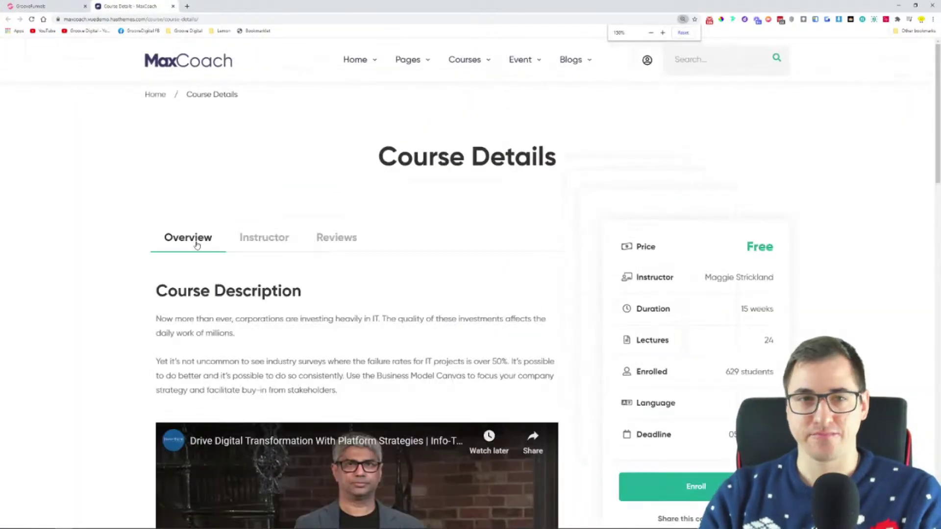
pyautogui.moveTo(586, 54)
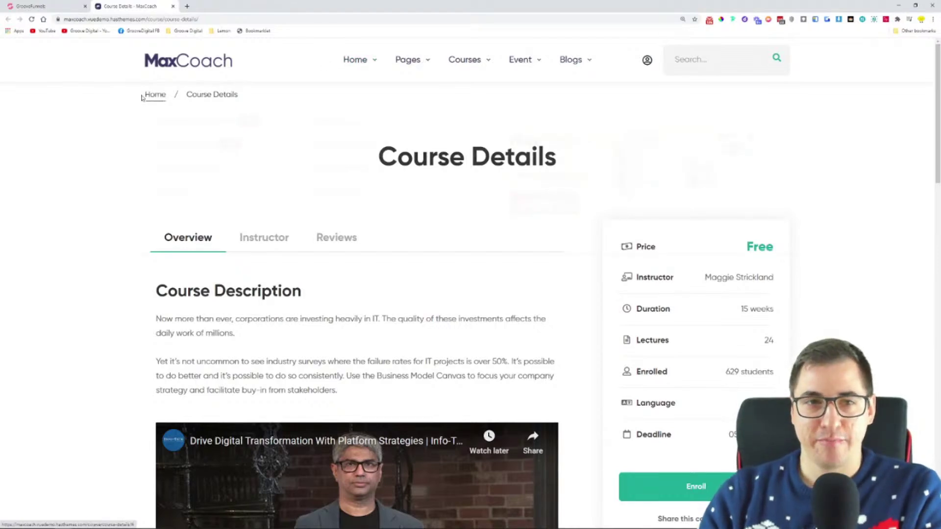
pyautogui.moveTo(247, 98); pyautogui.dragTo(130, 109)
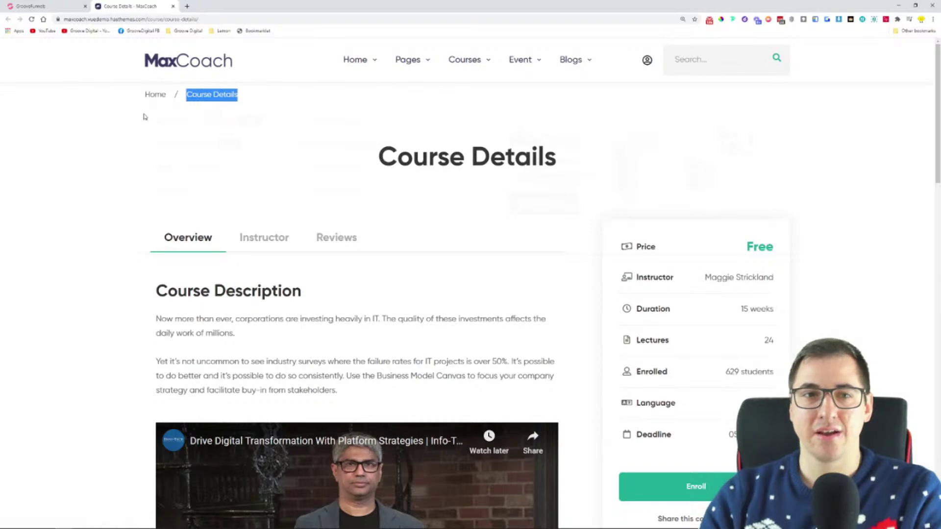
pyautogui.click(139, 107)
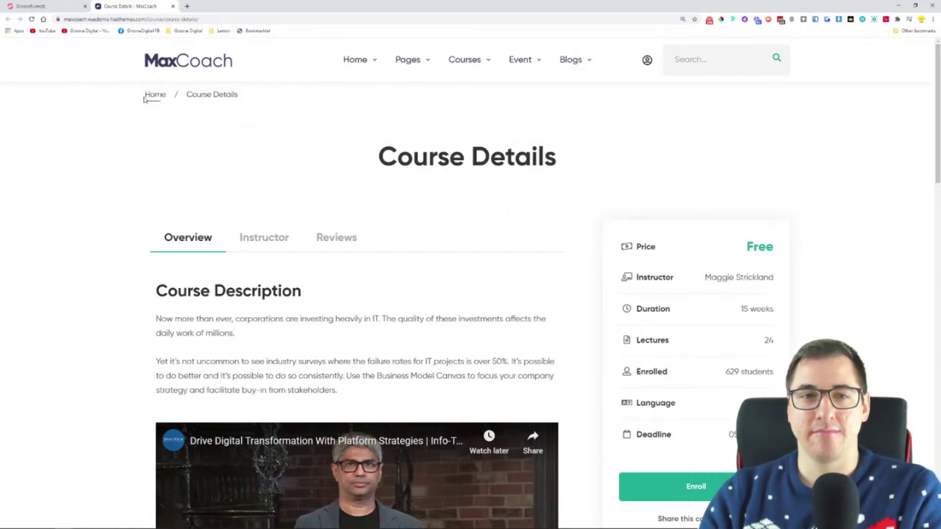
pyautogui.moveTo(377, 156); pyautogui.dragTo(590, 160)
pyautogui.click(590, 160)
pyautogui.scroll(-1, 590, 160)
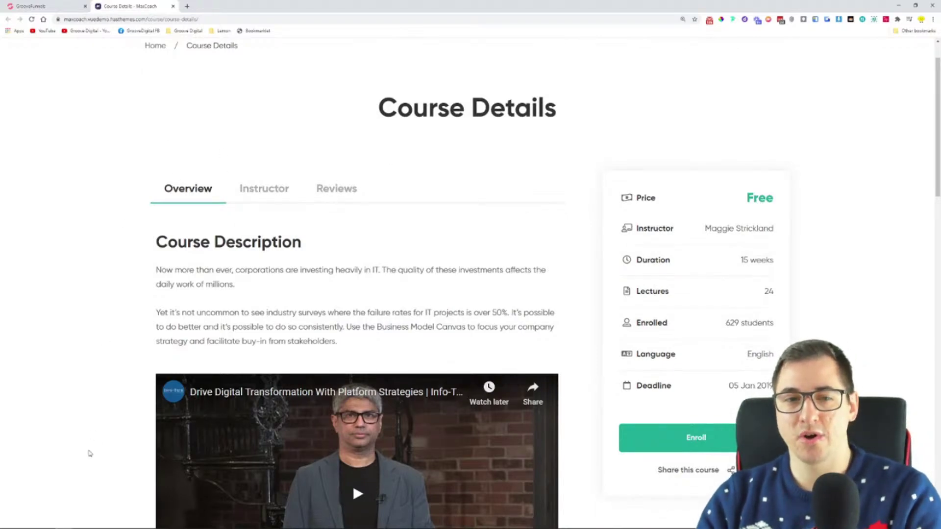
# - Examine how the Overview, Instructor and Reviews sections of the Course Details page switch their content beside the course info card
pyautogui.click(343, 189)
pyautogui.scroll(-3, 142, 189)
pyautogui.scroll(2, 142, 189)
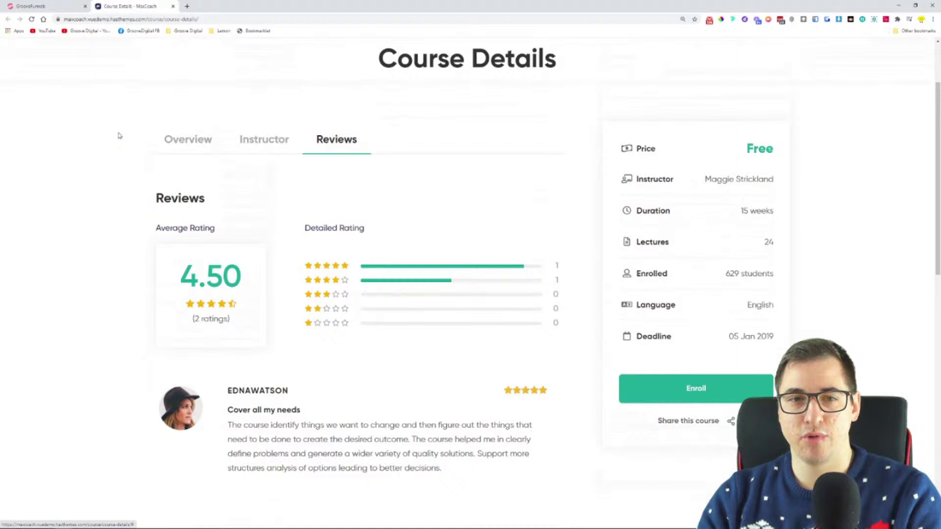
pyautogui.click(257, 132)
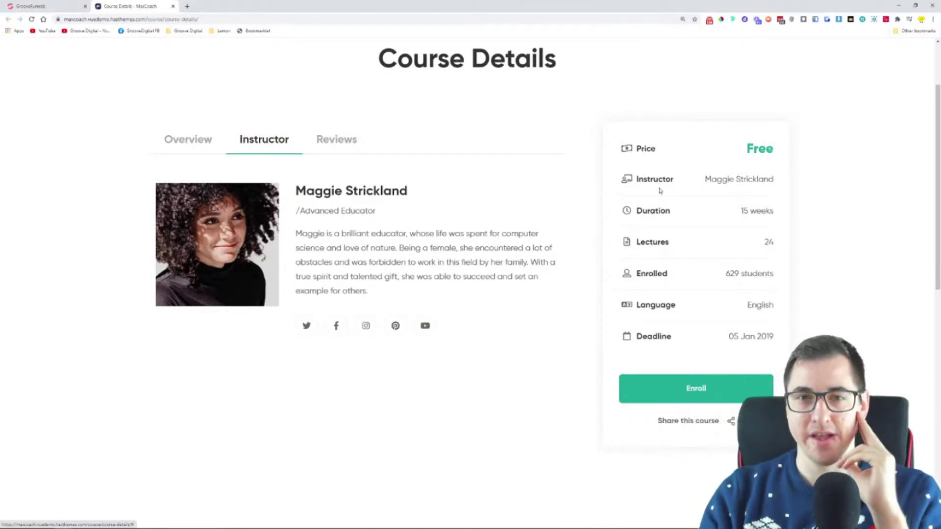
pyautogui.click(182, 150)
pyautogui.click(255, 144)
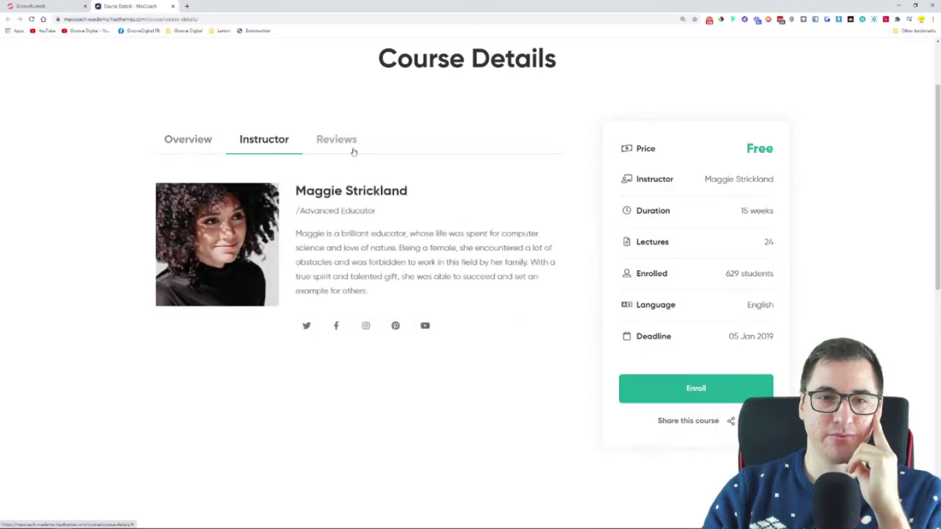
pyautogui.click(343, 146)
pyautogui.click(200, 147)
pyautogui.click(287, 142)
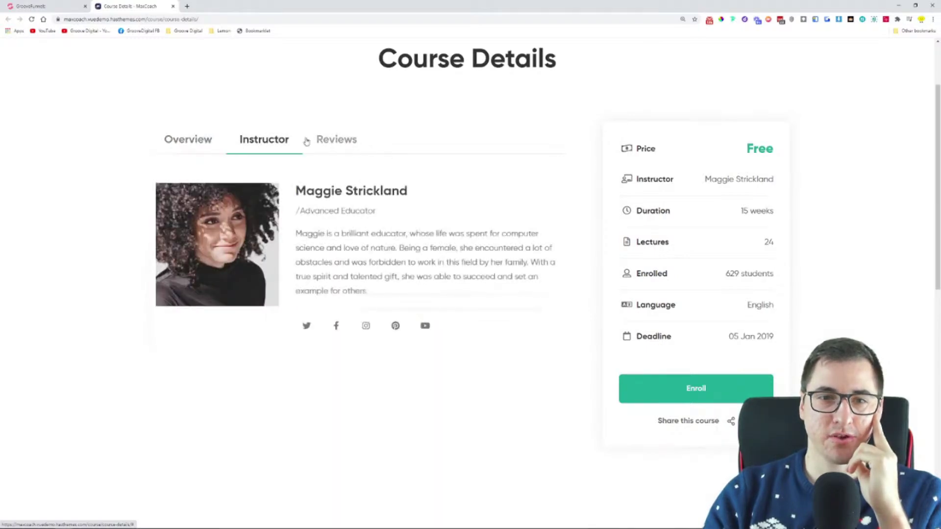
# - Examine the Reviews and Overview content, the course info card with its Enroll and share options, and the description below on the Course Details page
pyautogui.click(337, 141)
pyautogui.click(163, 146)
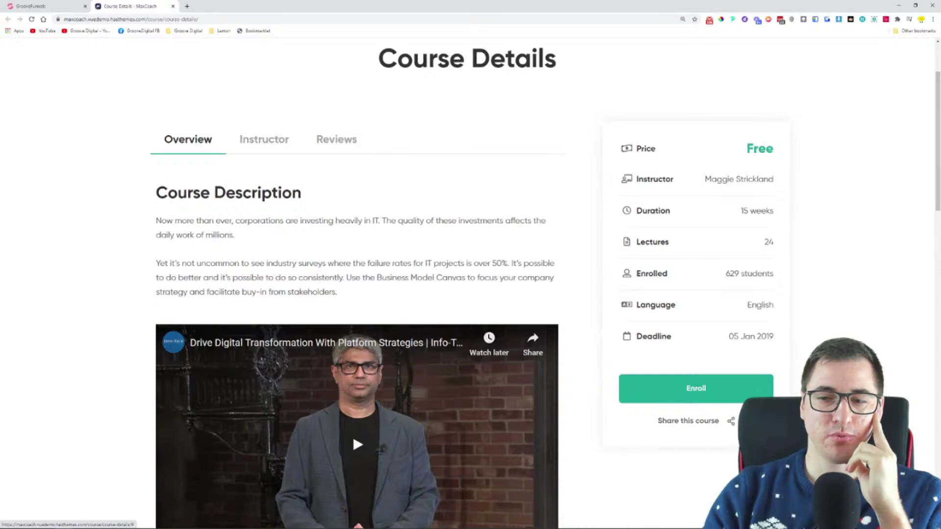
pyautogui.moveTo(605, 129); pyautogui.dragTo(628, 177)
pyautogui.click(615, 142)
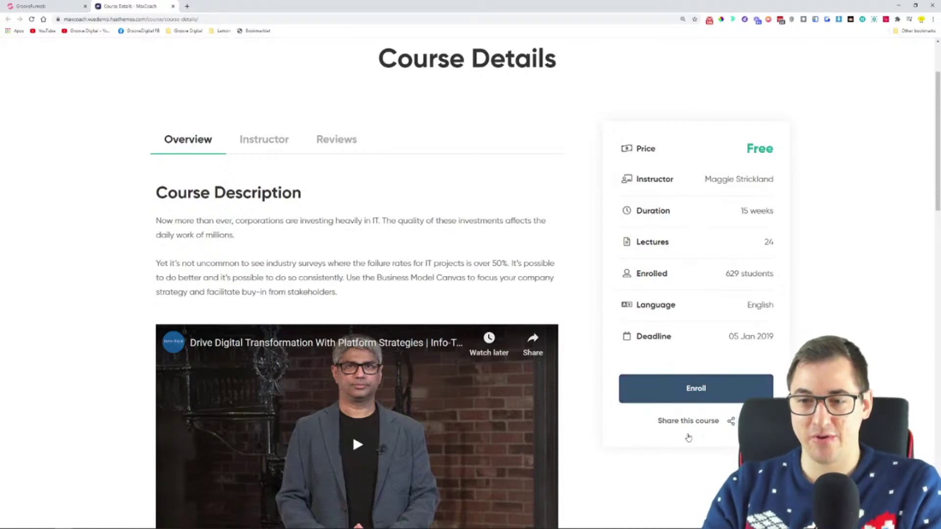
pyautogui.scroll(-2, 666, 352)
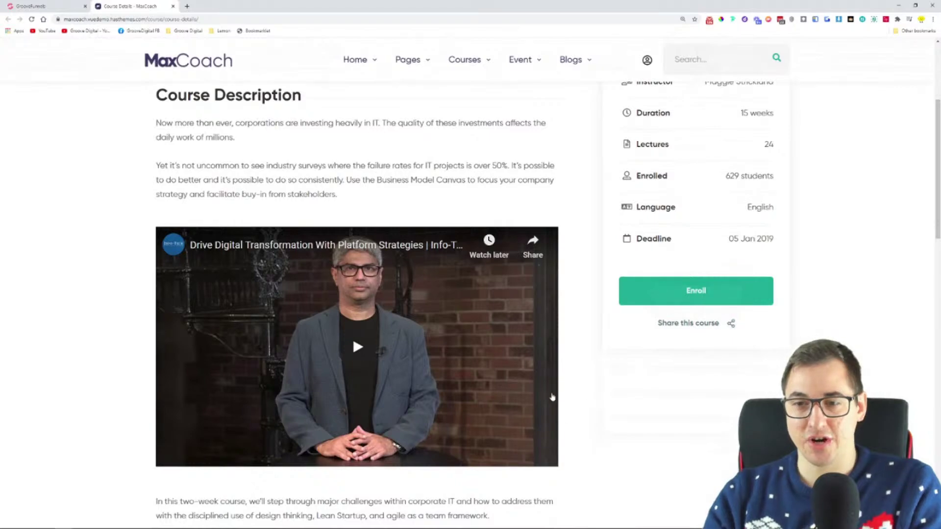
pyautogui.moveTo(717, 327)
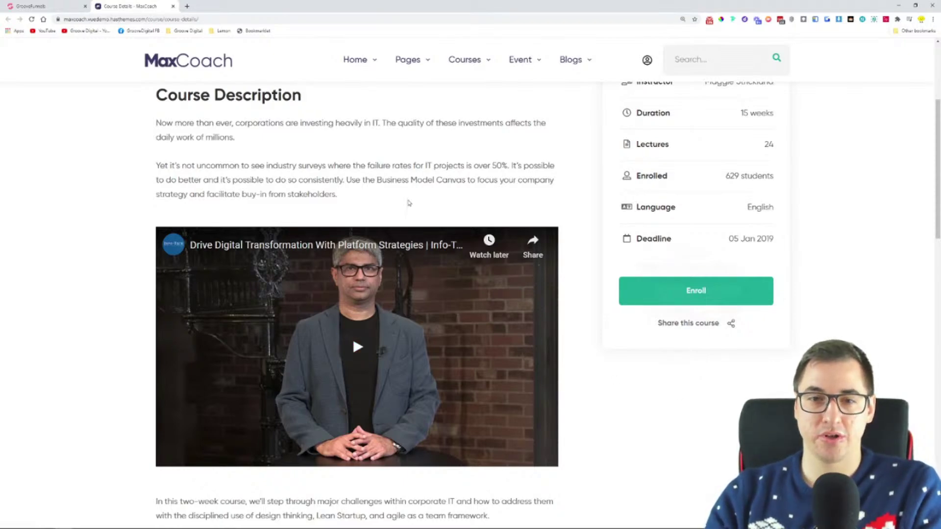
pyautogui.scroll(-4, 410, 205)
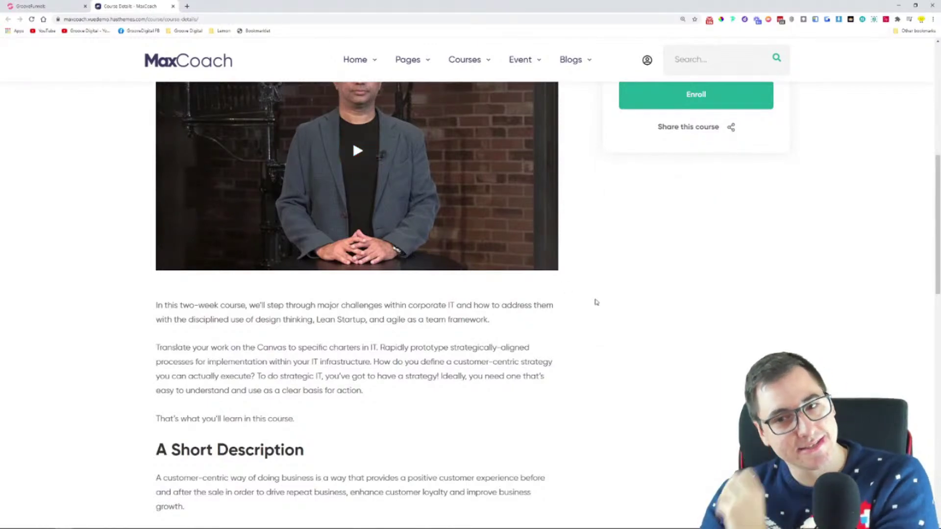
pyautogui.scroll(8, 597, 302)
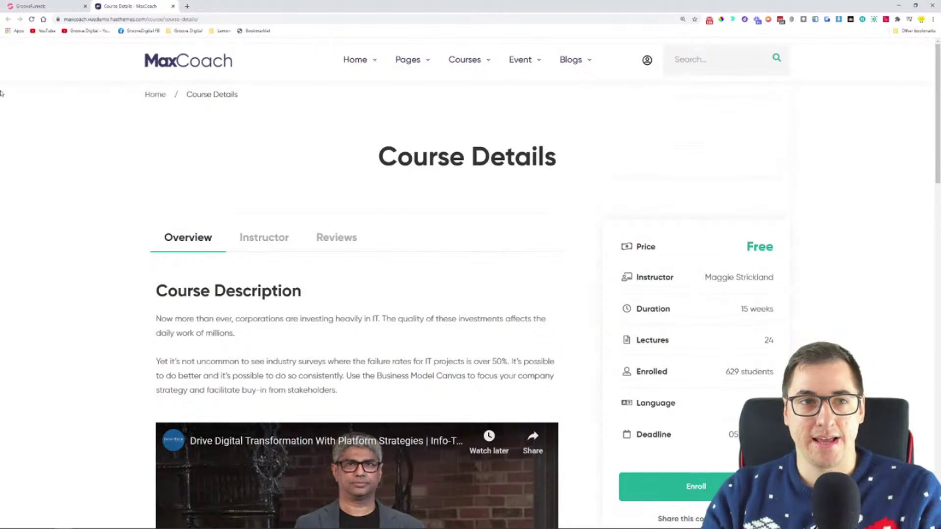
# - Switch to GroovePages and create a new site from the blank single-page template, named "Course Details page"
pyautogui.click(32, 5)
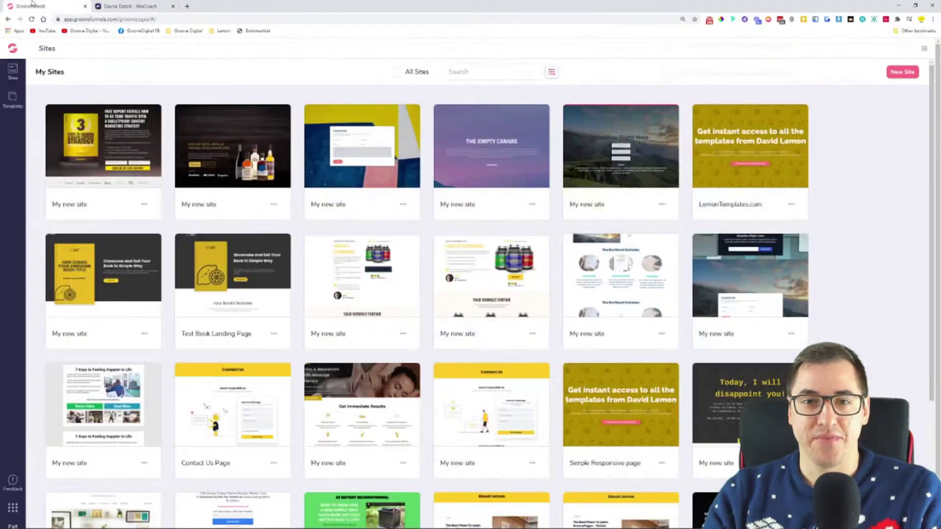
pyautogui.moveTo(93, 155)
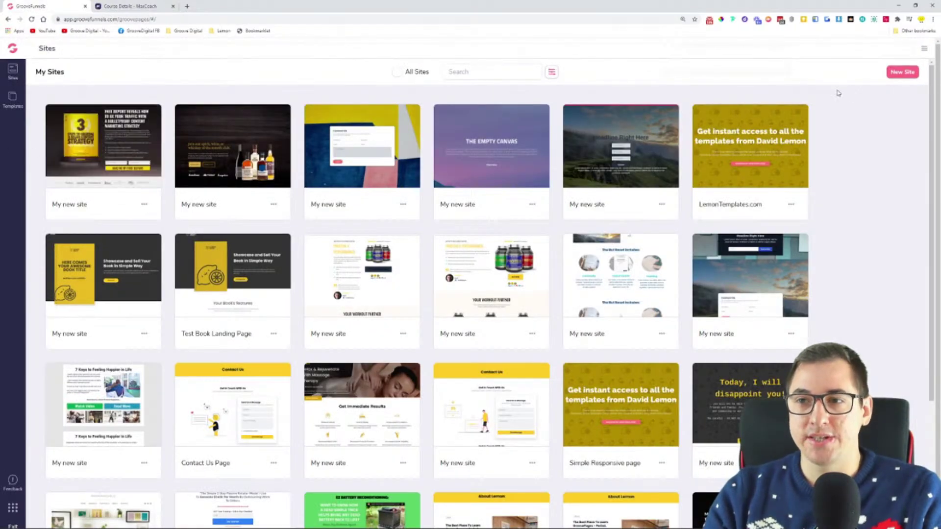
pyautogui.click(902, 72)
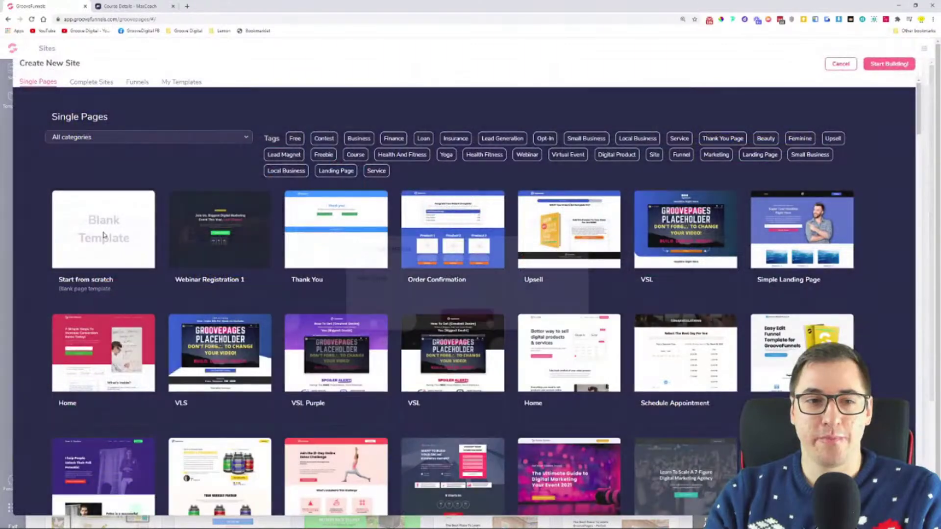
pyautogui.click(118, 226)
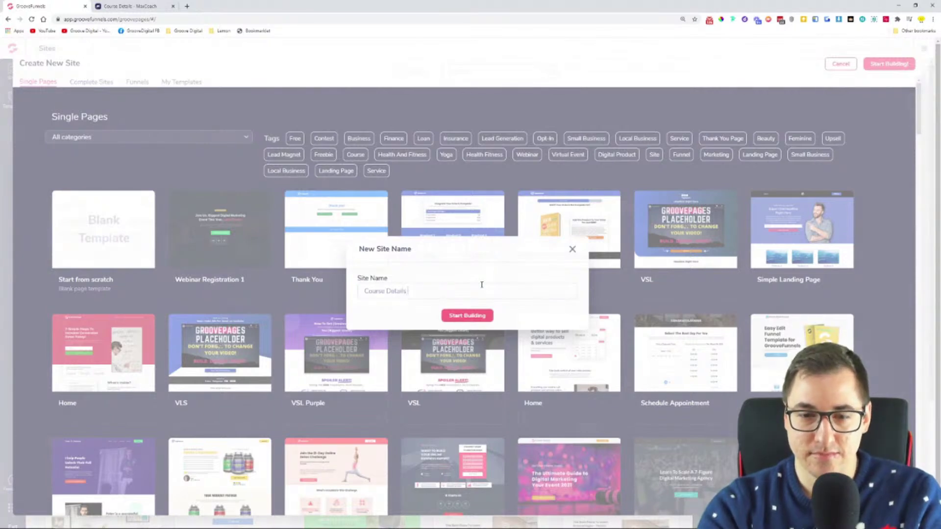
pyautogui.click(473, 316)
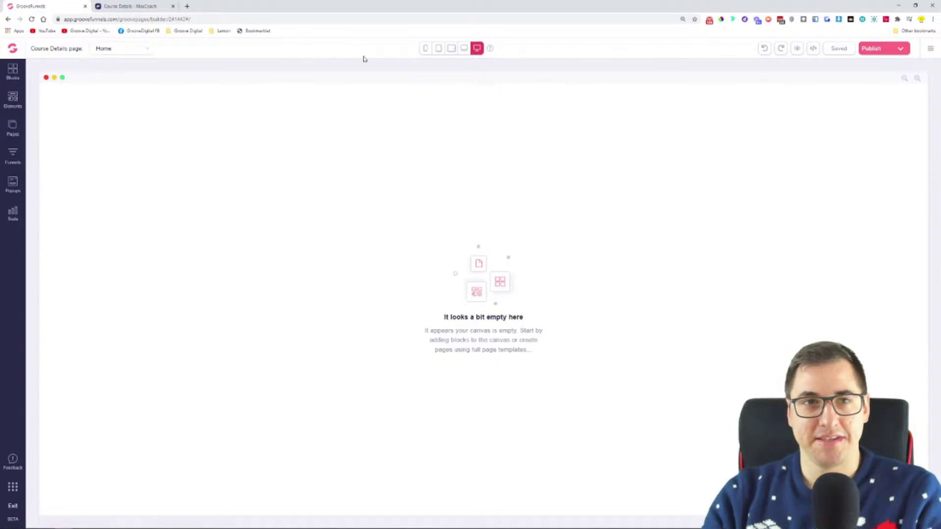
# - Compare with the MaxCoach header, then add the dark designed nav bar with logo, menu links and white button to the empty canvas
pyautogui.click(106, 6)
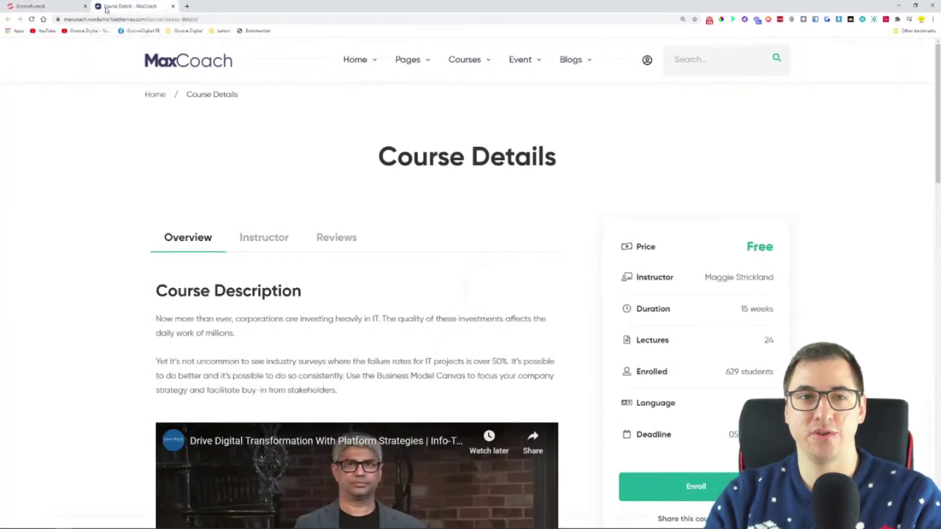
pyautogui.click(53, 7)
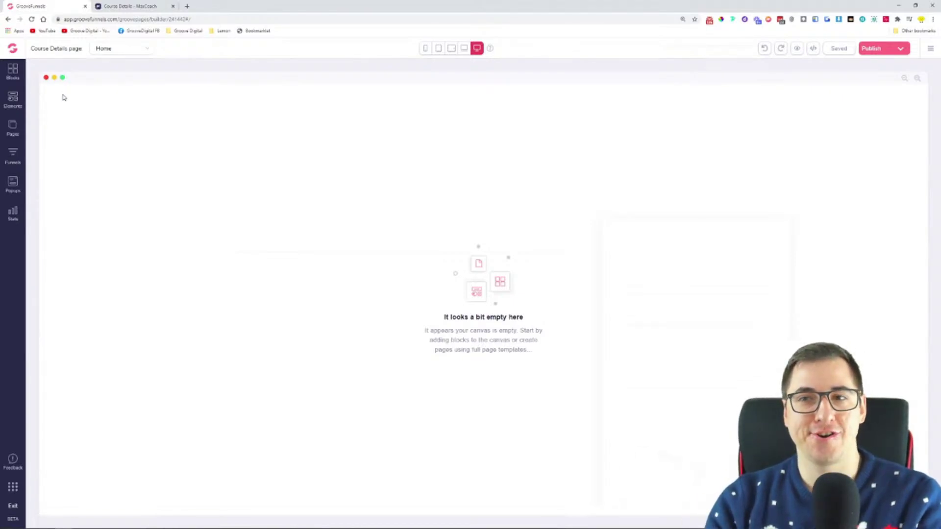
pyautogui.click(15, 71)
pyautogui.click(130, 6)
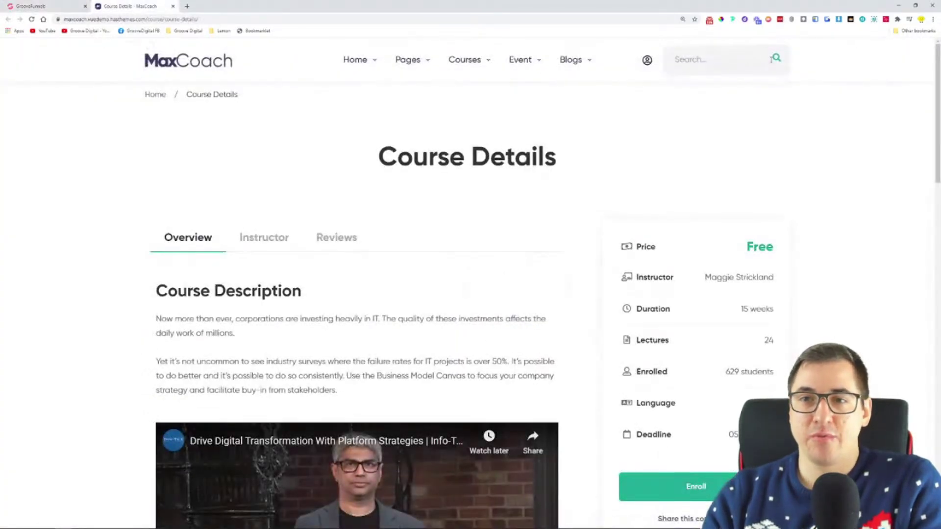
pyautogui.click(30, 6)
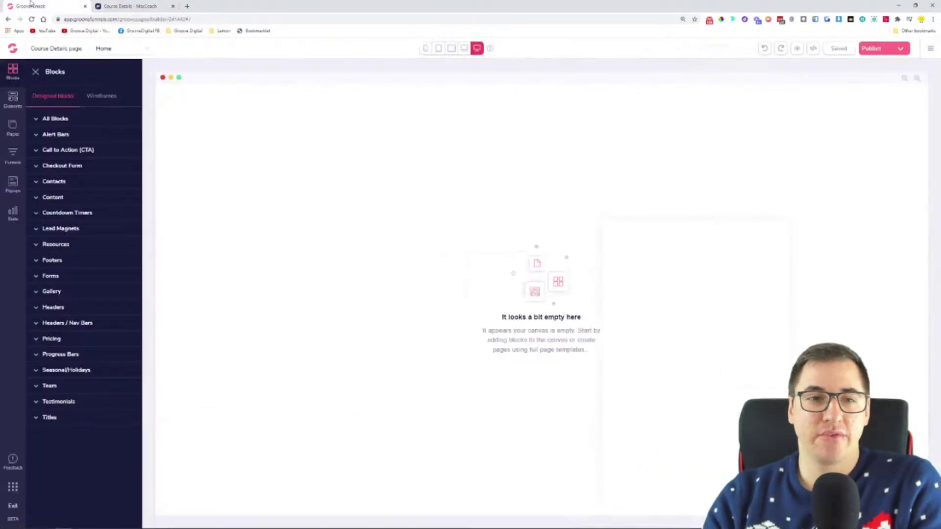
pyautogui.click(107, 323)
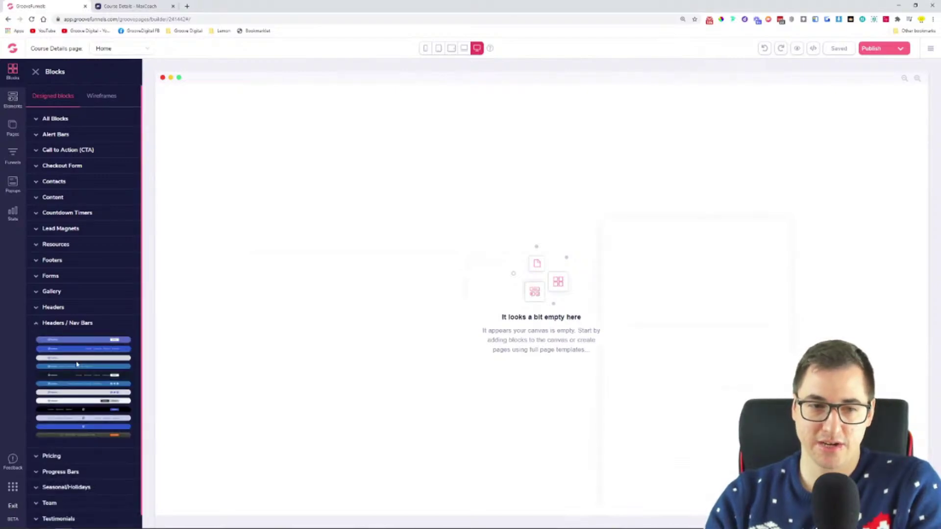
pyautogui.click(107, 6)
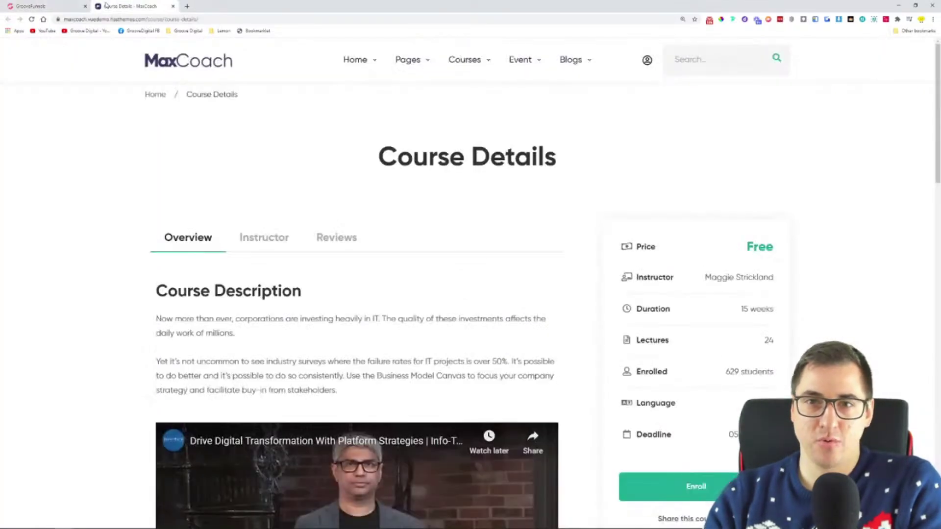
pyautogui.click(49, 6)
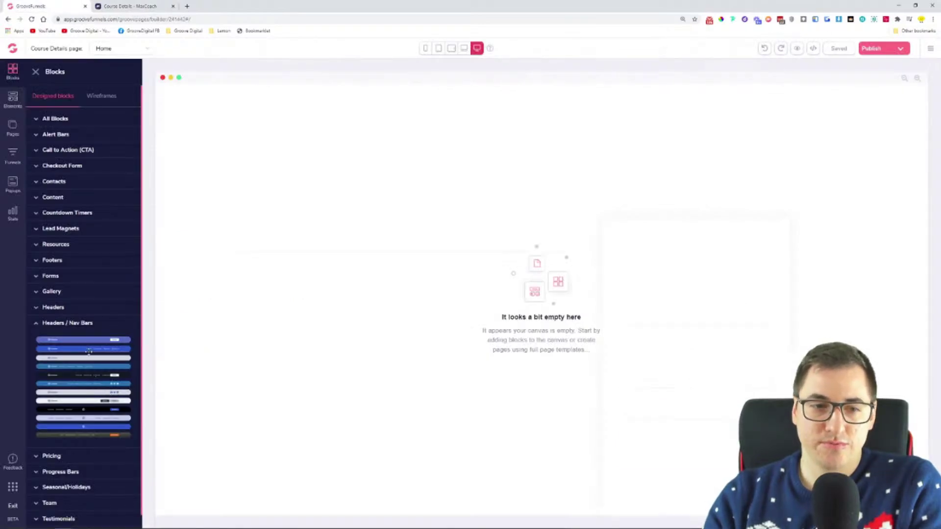
pyautogui.moveTo(87, 349)
pyautogui.mouseDown()
pyautogui.moveTo(401, 208)
pyautogui.moveTo(78, 370)
pyautogui.moveTo(92, 356)
pyautogui.mouseUp()
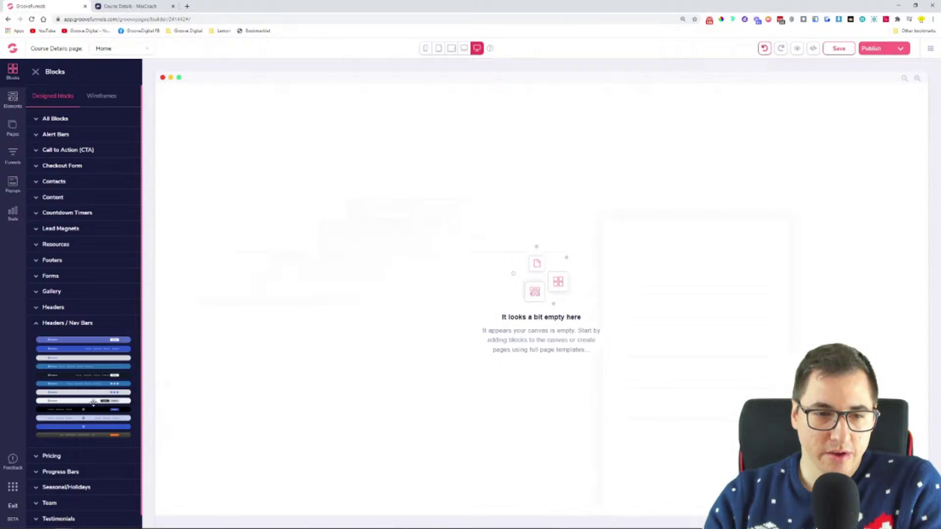
pyautogui.moveTo(81, 375); pyautogui.dragTo(498, 125)
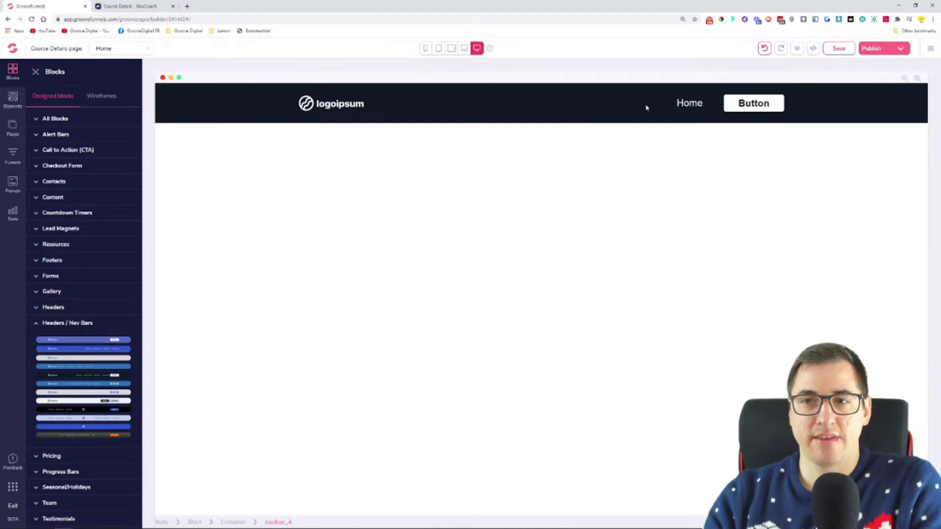
# - Check the header's lower edge on the MaxCoach page, then apply a preset shadow to the dark nav bar block
pyautogui.click(130, 6)
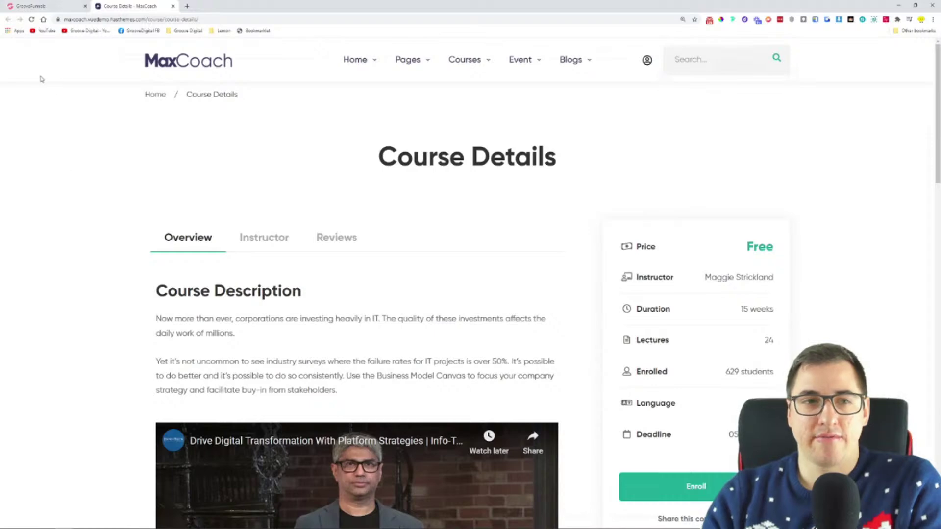
pyautogui.hotkey('ctrl', 'shift', 'Tab')
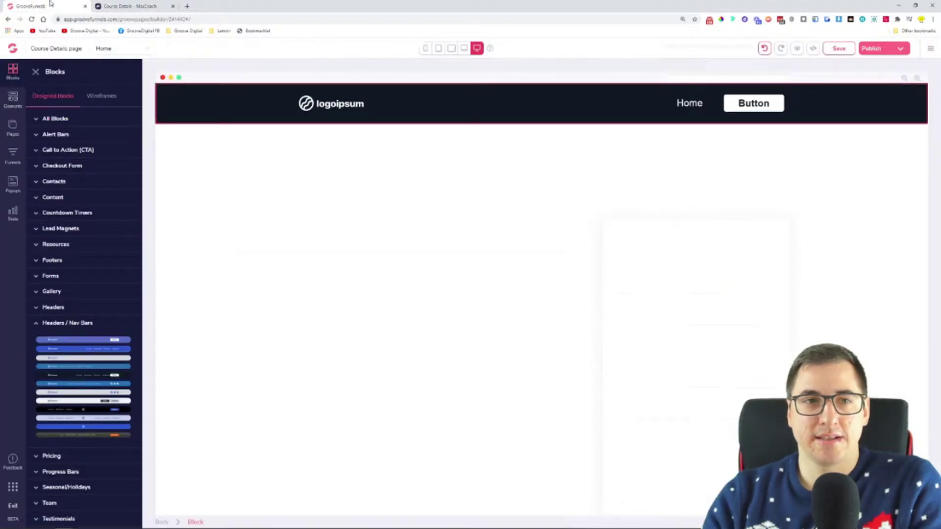
pyautogui.click(188, 113)
pyautogui.click(75, 121)
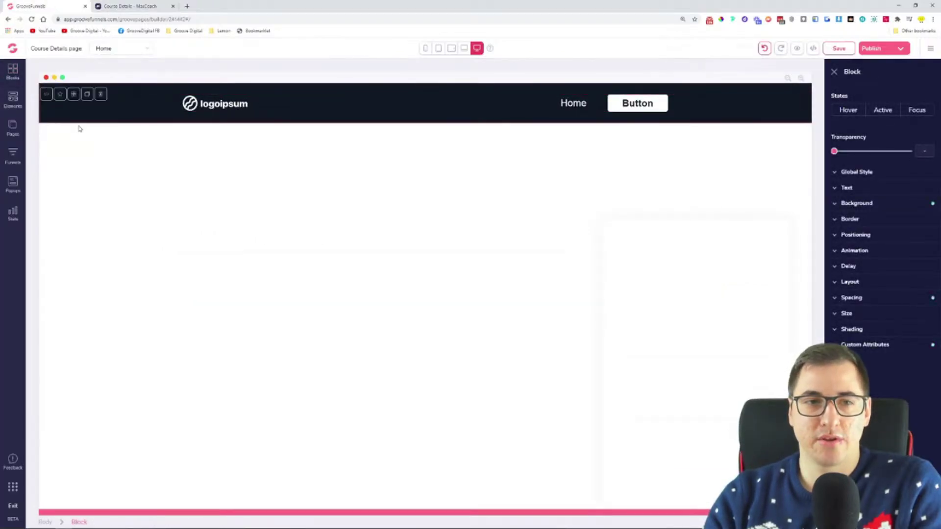
pyautogui.click(885, 335)
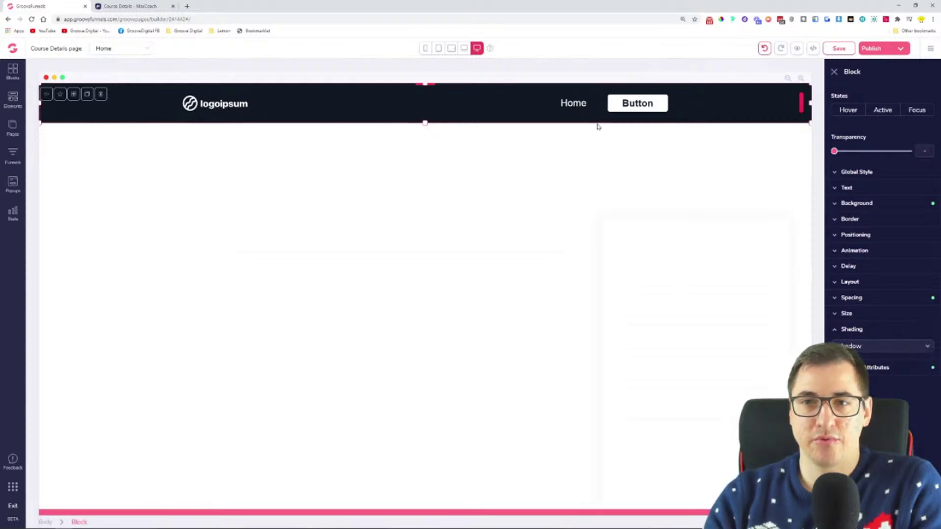
pyautogui.click(882, 346)
pyautogui.click(882, 391)
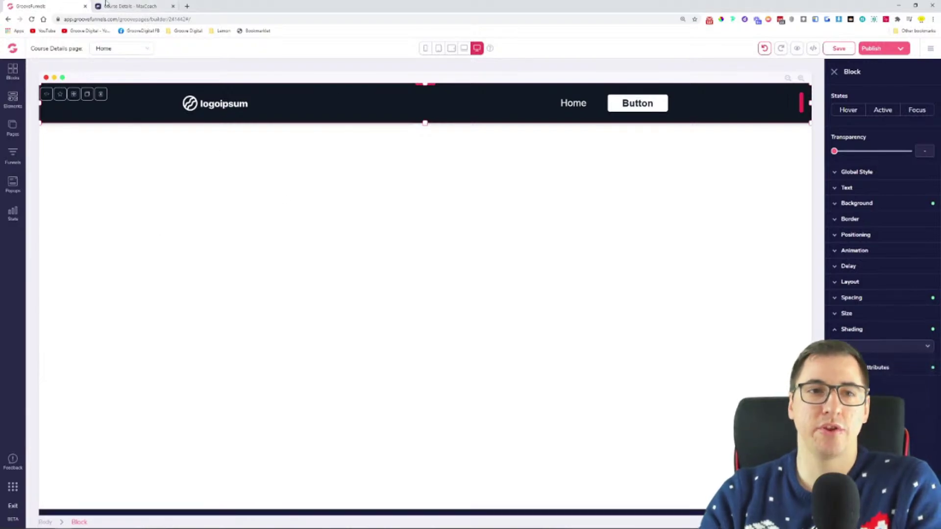
# - Check the breadcrumb on the MaxCoach page, then add an empty container wireframe block directly below the nav bar
pyautogui.hotkey('ctrl', 'Tab')
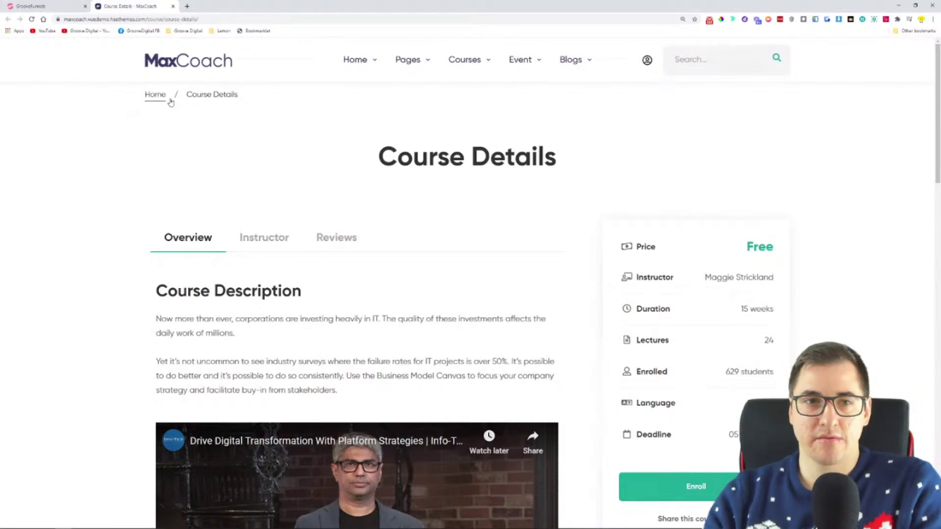
pyautogui.click(68, 3)
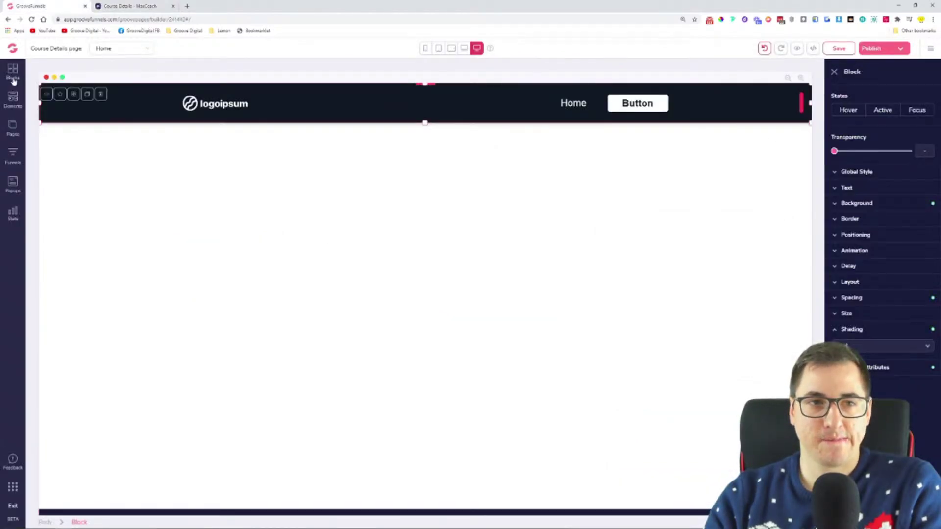
pyautogui.click(12, 71)
pyautogui.click(106, 98)
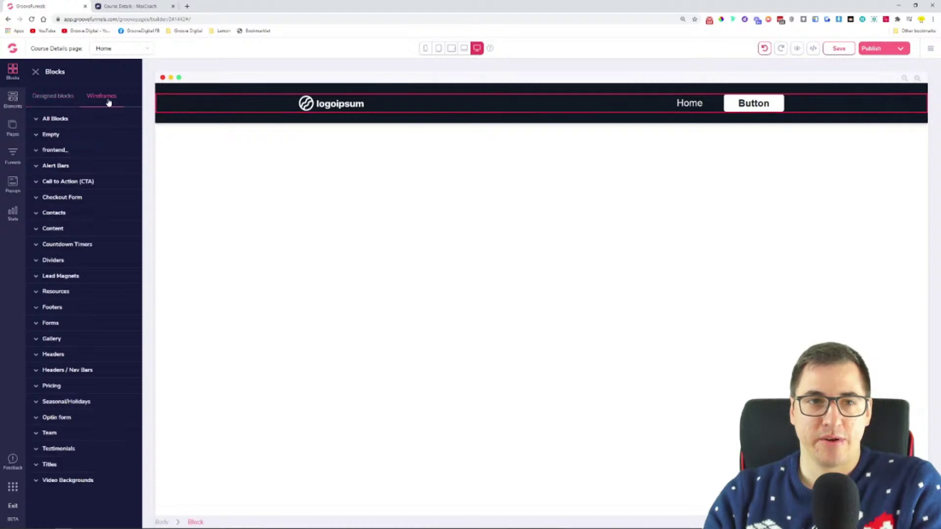
pyautogui.click(62, 135)
pyautogui.moveTo(80, 168); pyautogui.dragTo(360, 159)
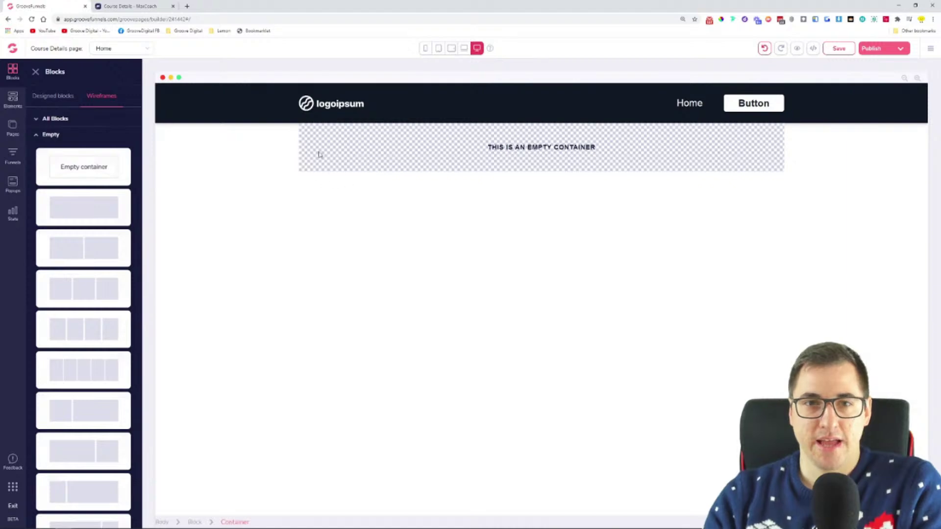
# - Place a Paragraph element inside the empty container below the nav bar
pyautogui.click(13, 107)
pyautogui.scroll(-3, 77, 203)
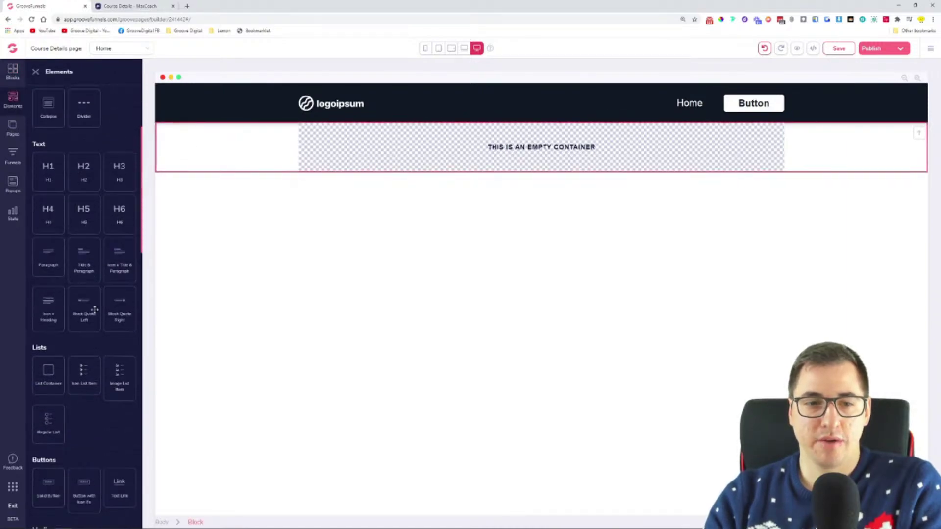
pyautogui.moveTo(53, 258); pyautogui.dragTo(346, 146)
# - Replace the paragraph's placeholder text with the breadcrumb copied from the MaxCoach page, adding the slash to read "Home / Course Details"
pyautogui.click(132, 5)
pyautogui.moveTo(278, 102); pyautogui.dragTo(146, 96)
pyautogui.rightClick(162, 101)
pyautogui.click(194, 165)
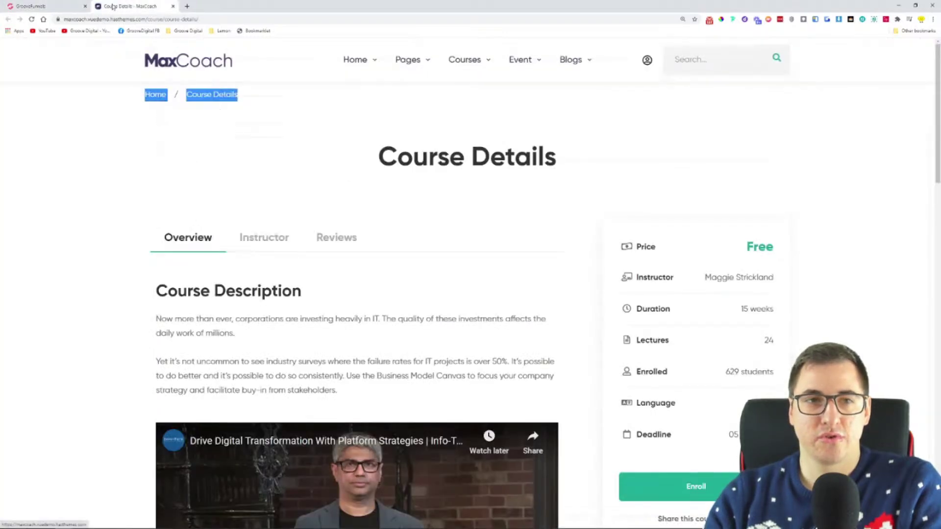
pyautogui.click(44, 6)
pyautogui.tripleClick(327, 144)
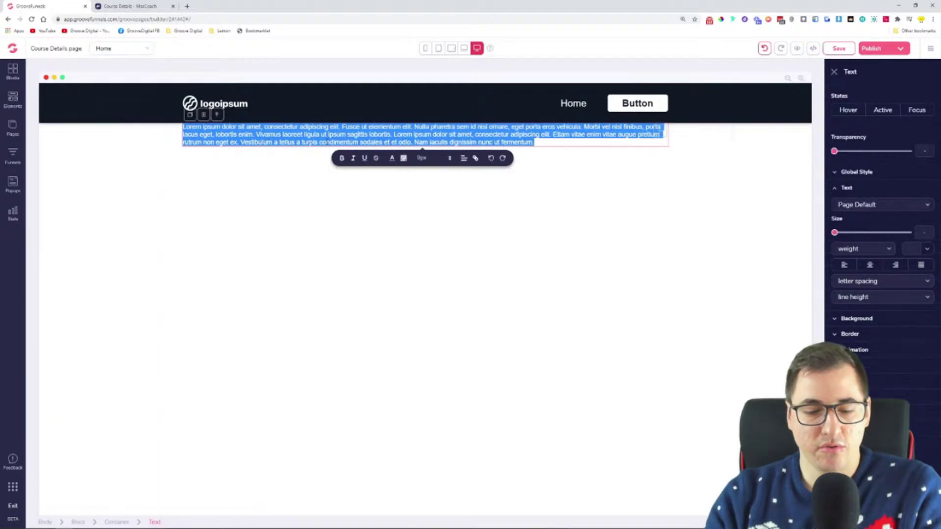
pyautogui.hotkey('ctrl', 'v')
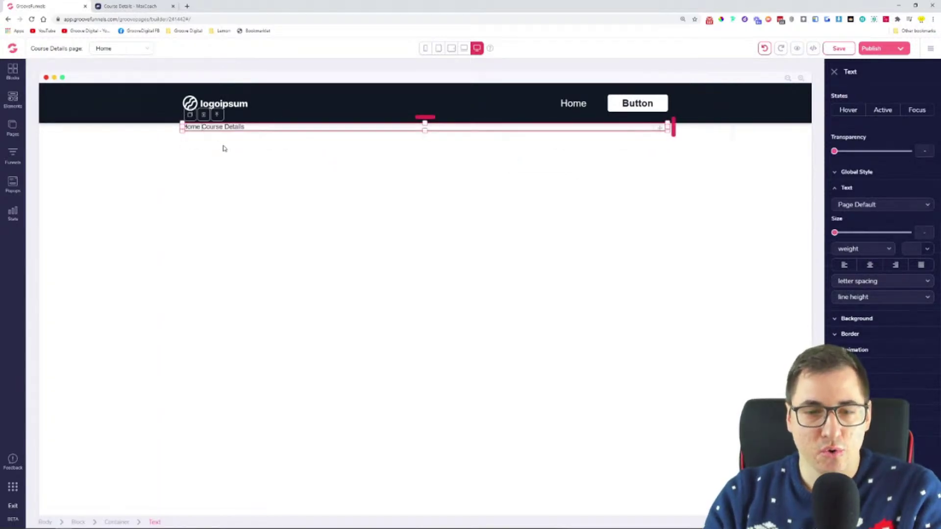
pyautogui.write('/')
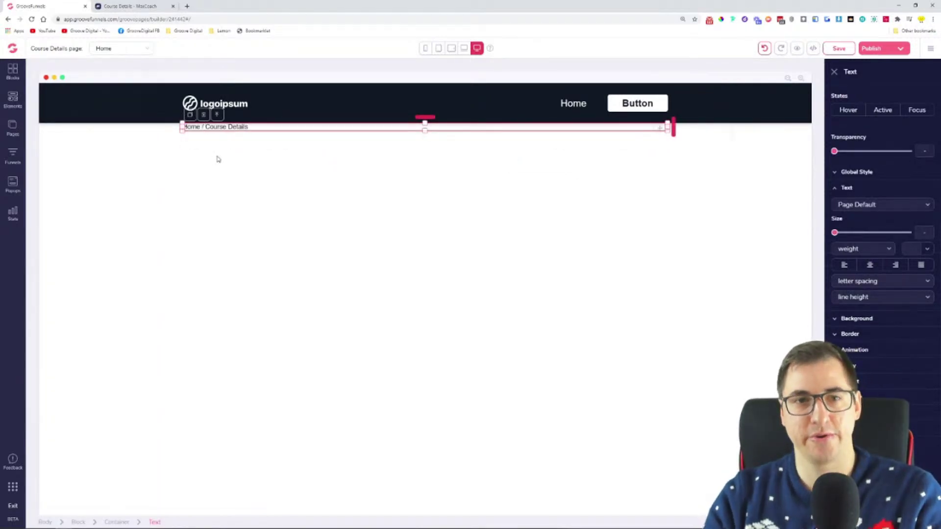
pyautogui.click(289, 104)
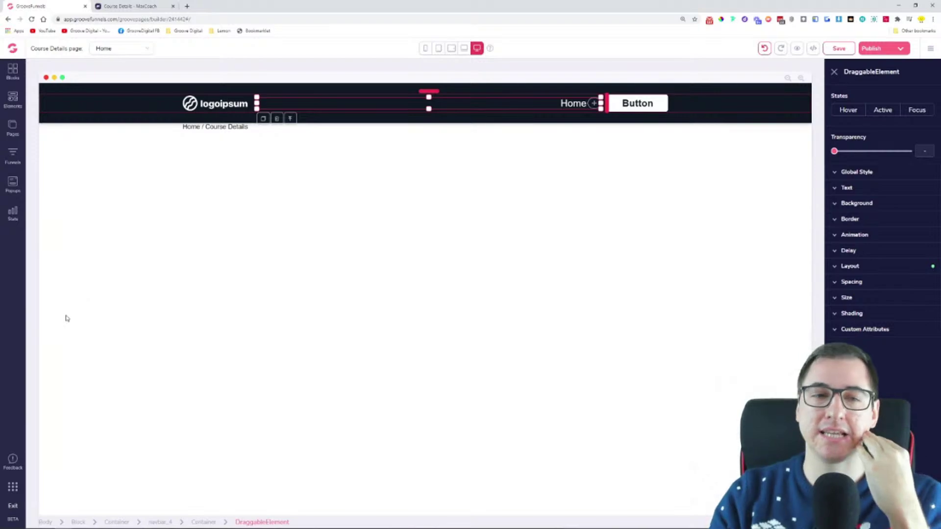
# - Copy the "Course Details" page title from the MaxCoach page
pyautogui.click(123, 6)
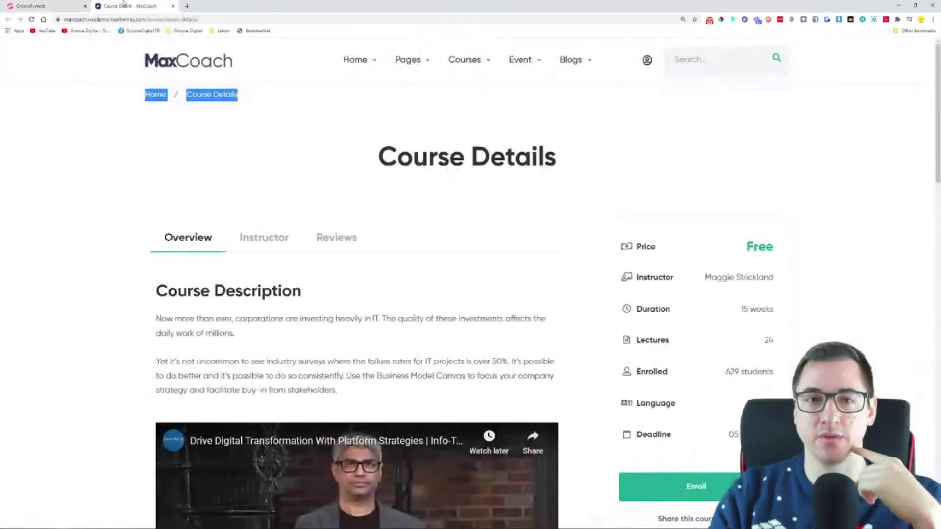
pyautogui.click(543, 190)
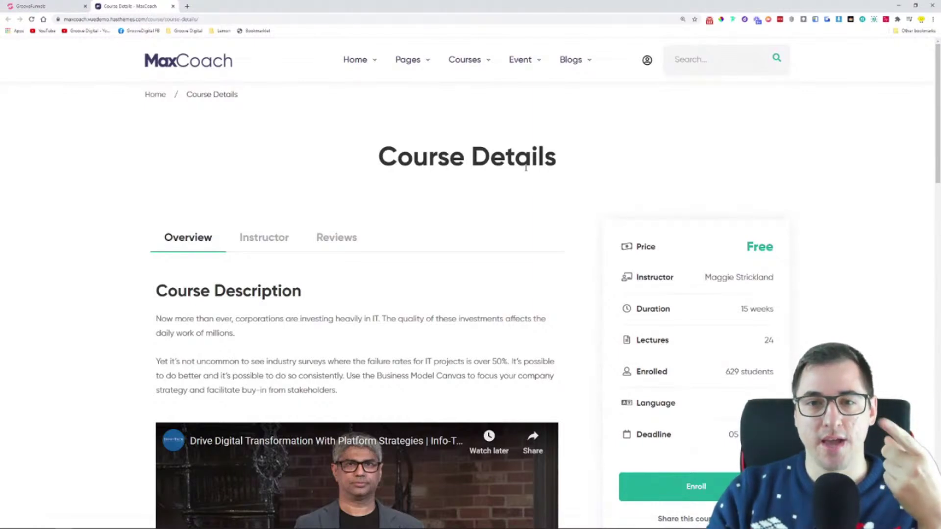
pyautogui.moveTo(370, 159); pyautogui.dragTo(586, 165)
pyautogui.hotkey('ctrl', 'c')
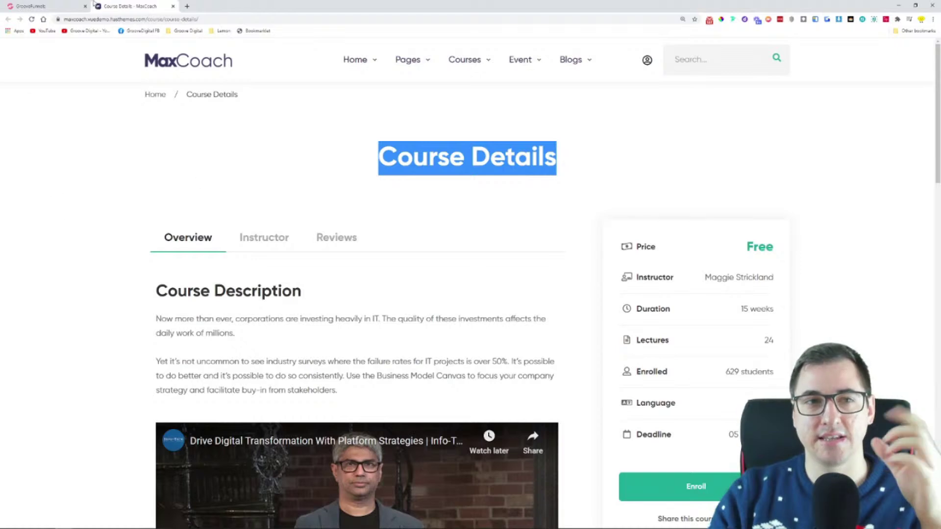
# - Add an empty container wireframe block to the builder page directly below the breadcrumb
pyautogui.click(65, 6)
pyautogui.click(13, 80)
pyautogui.click(102, 97)
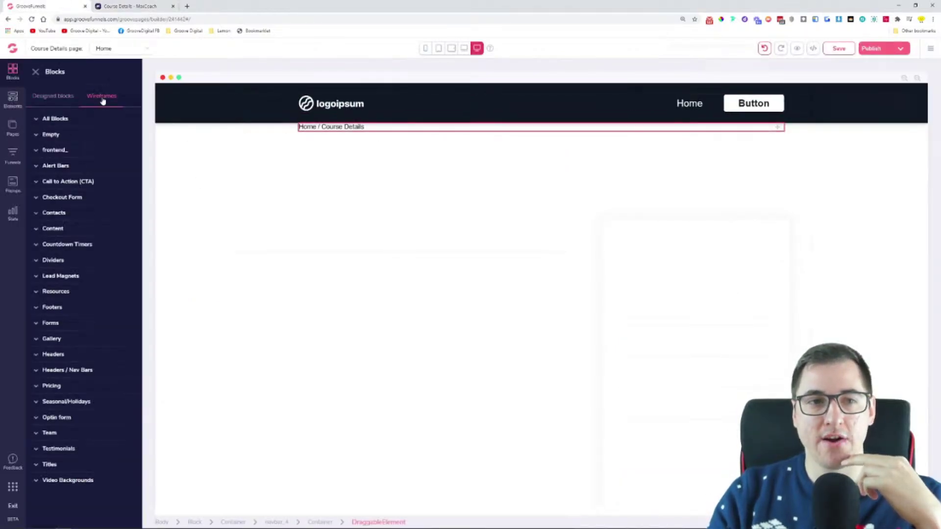
pyautogui.click(63, 121)
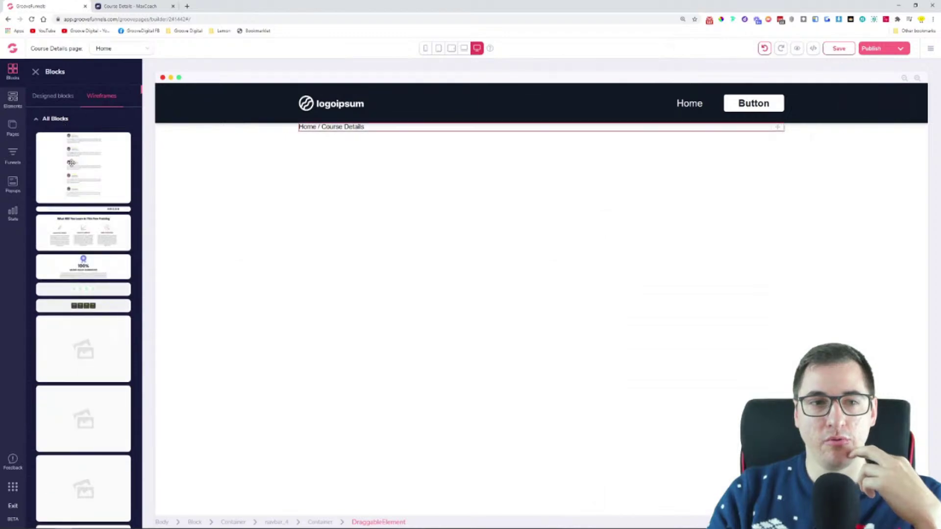
pyautogui.click(69, 121)
pyautogui.click(69, 136)
pyautogui.moveTo(74, 160); pyautogui.dragTo(411, 223)
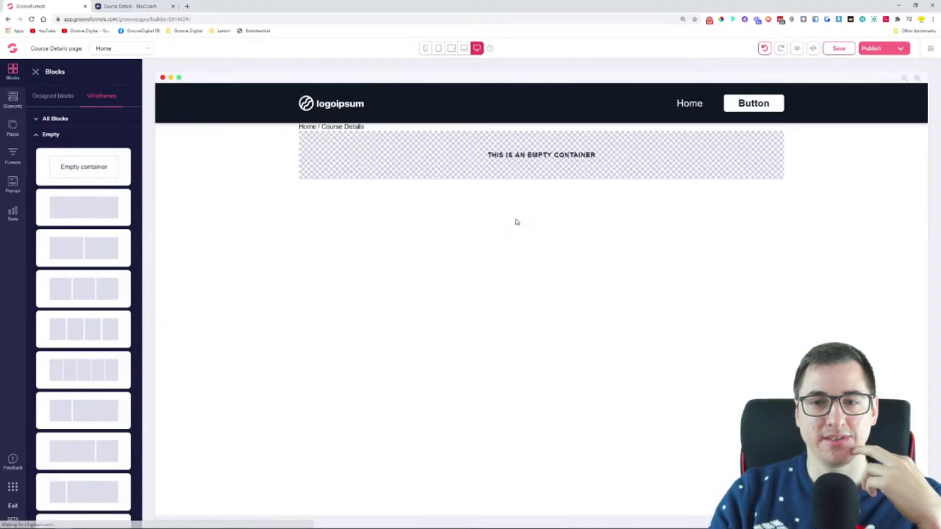
# - Set the empty container's layout direction to Vertical and place an H1 heading inside it
pyautogui.click(488, 173)
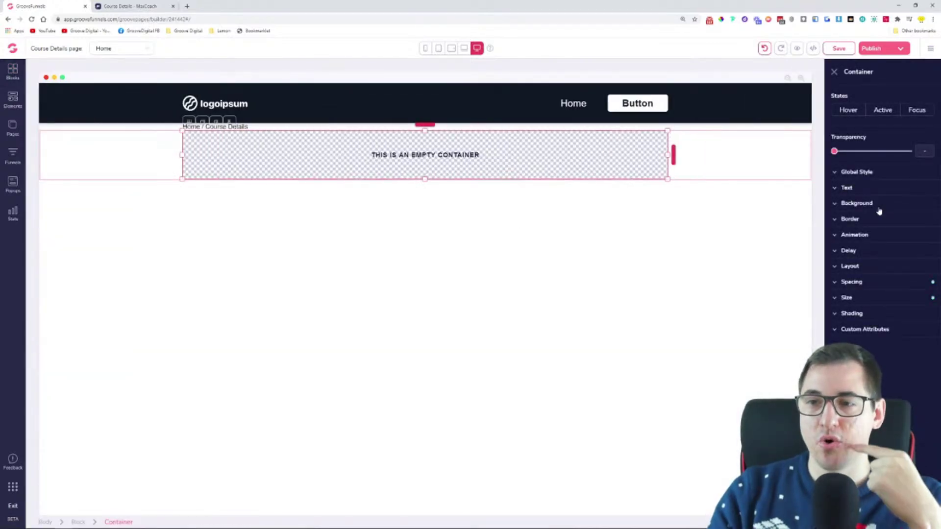
pyautogui.click(880, 268)
pyautogui.click(917, 316)
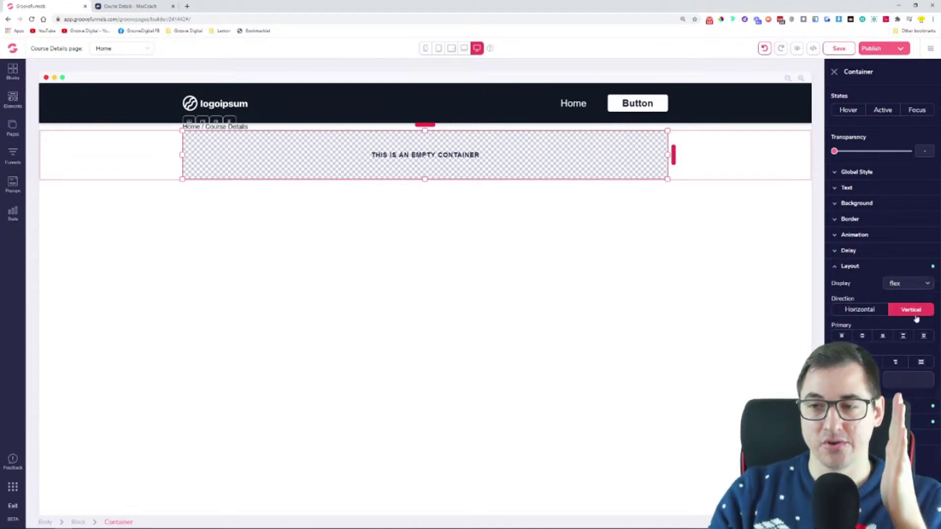
pyautogui.click(13, 97)
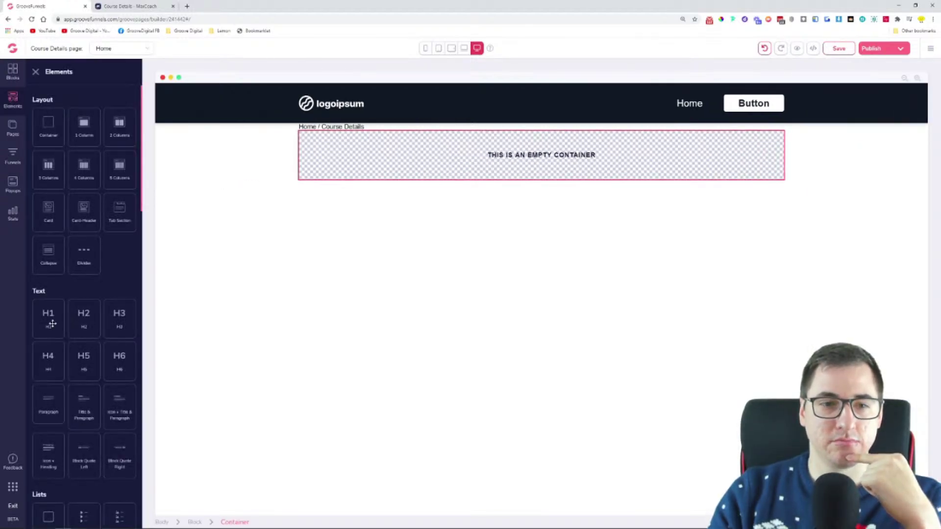
pyautogui.moveTo(51, 324); pyautogui.dragTo(529, 154)
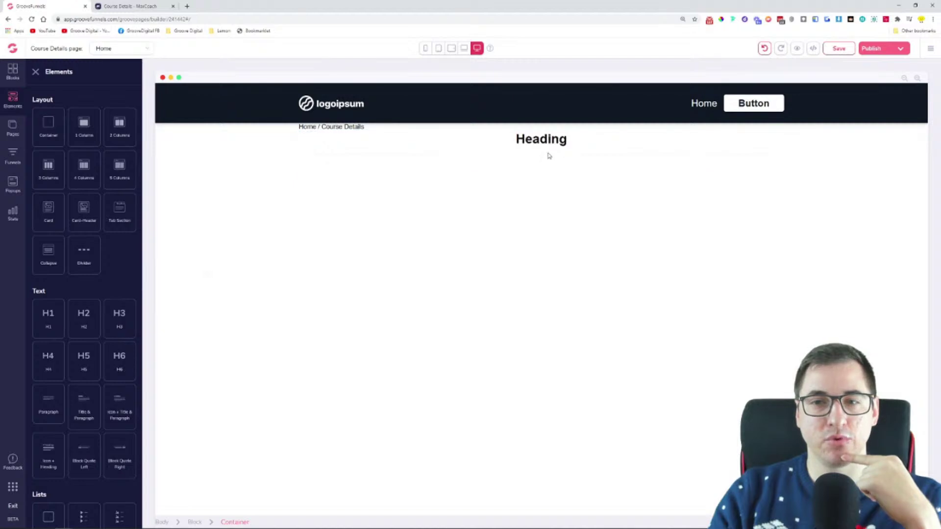
# - Center the heading vertically in its container using the primary layout alignment
pyautogui.click(502, 160)
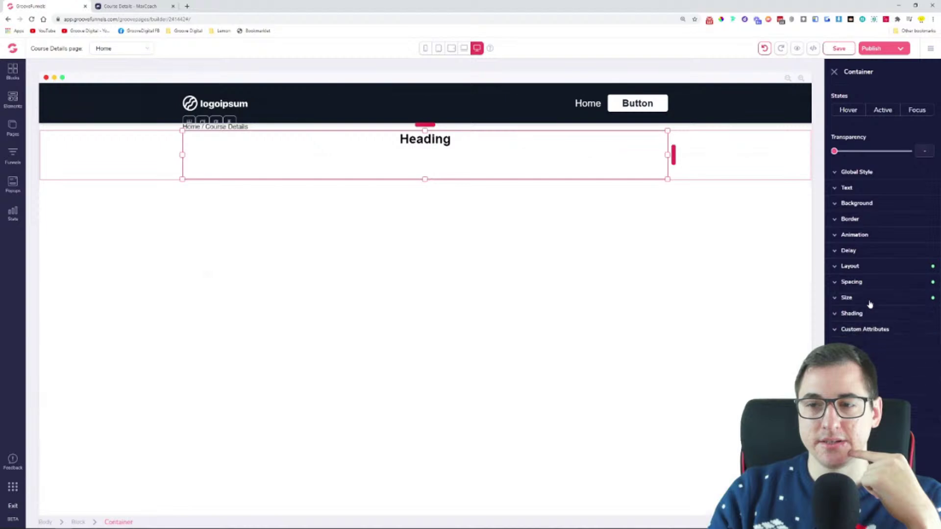
pyautogui.click(868, 268)
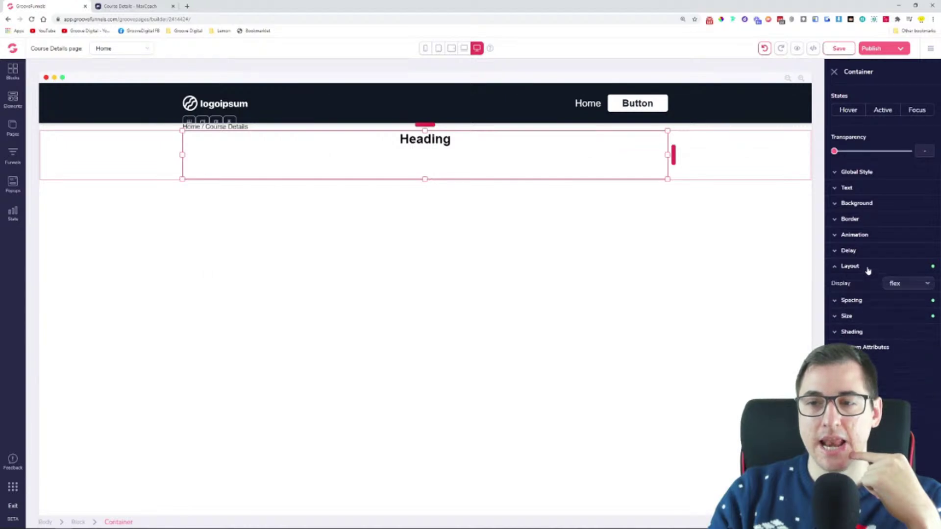
pyautogui.click(863, 337)
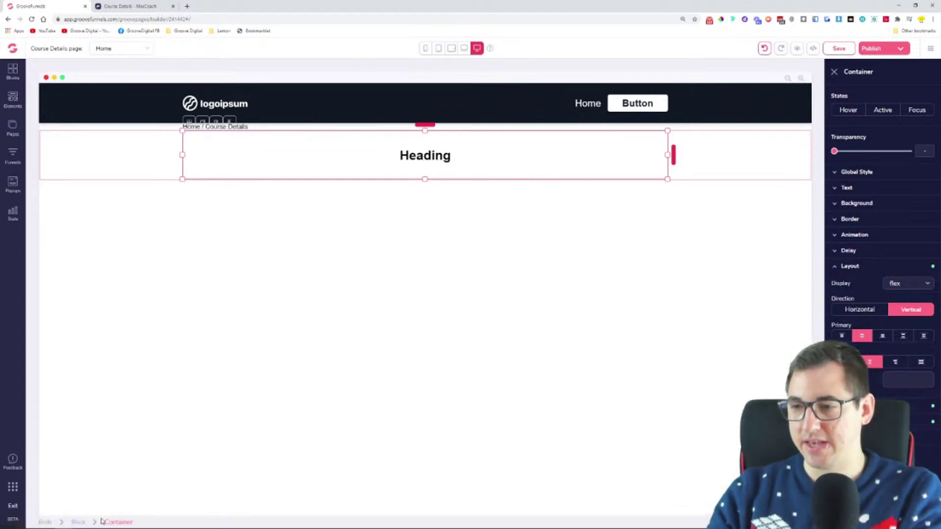
# - Enlarge the builder interface and examine the heading container's layout direction and its primary and secondary alignment
pyautogui.press('super')
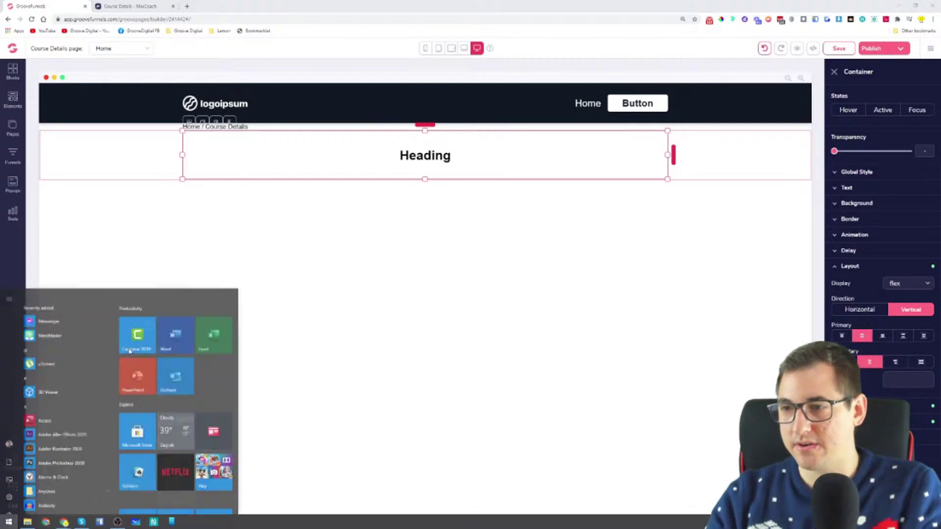
pyautogui.press('Escape')
pyautogui.hotkey('ctrl', '+')
pyautogui.hotkey('ctrl', '+')
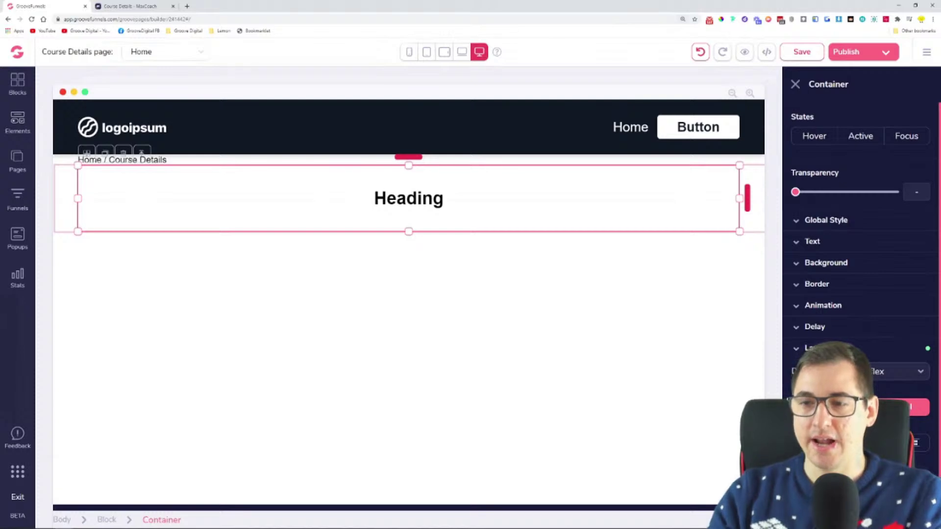
pyautogui.click(799, 348)
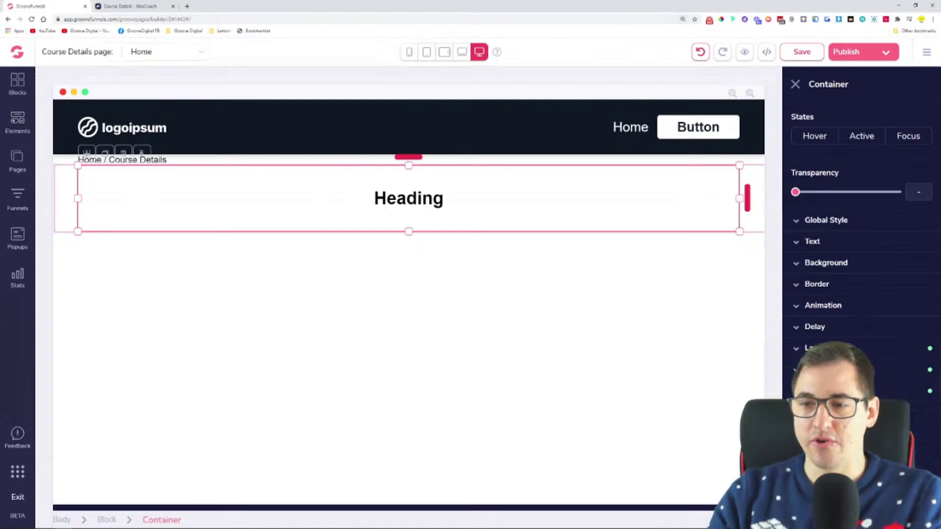
pyautogui.click(837, 349)
pyautogui.scroll(-2, 843, 338)
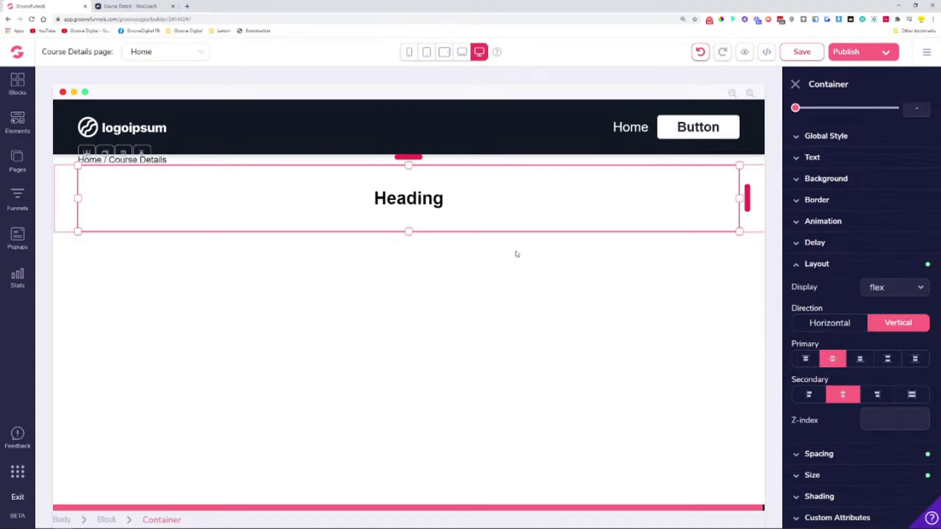
pyautogui.click(839, 263)
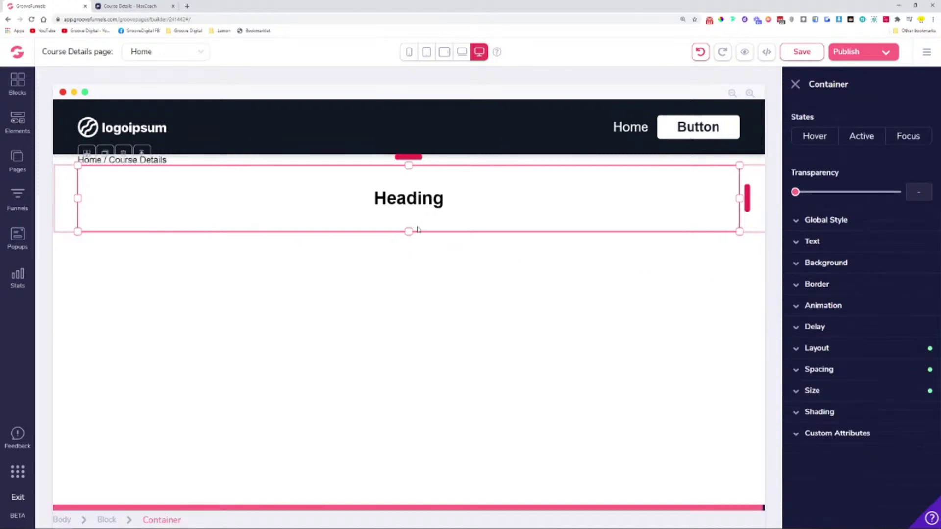
# - Replace the heading's placeholder text with the title "Course Details" copied from the MaxCoach page
pyautogui.click(110, 5)
pyautogui.rightClick(501, 157)
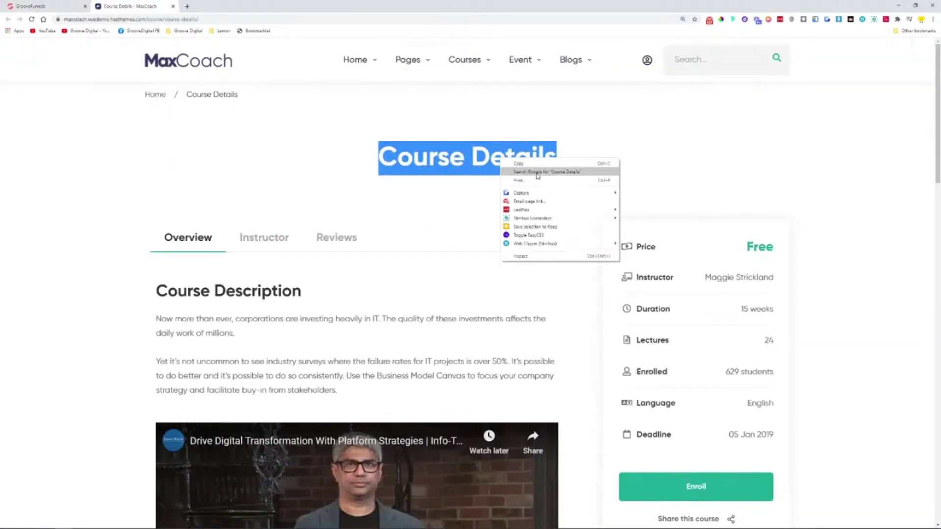
pyautogui.click(515, 164)
pyautogui.click(25, 4)
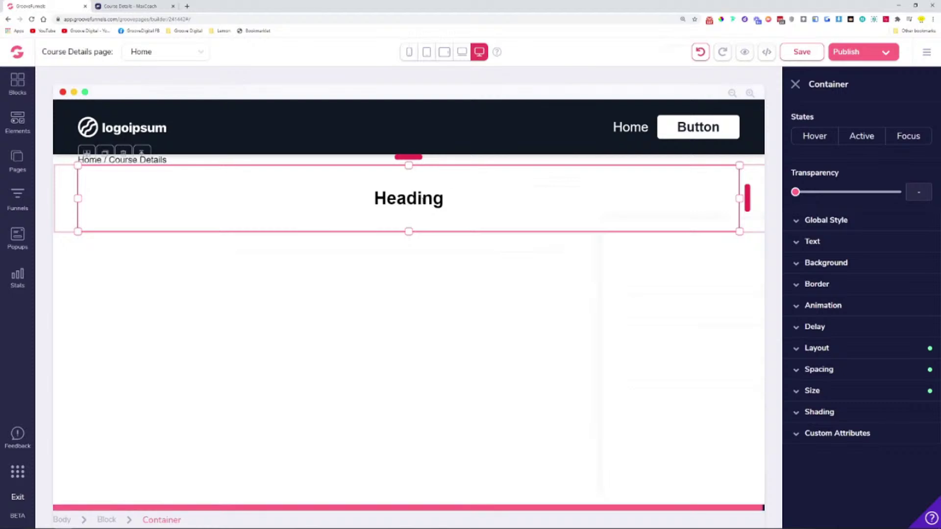
pyautogui.doubleClick(435, 199)
pyautogui.hotkey('ctrl', 'v')
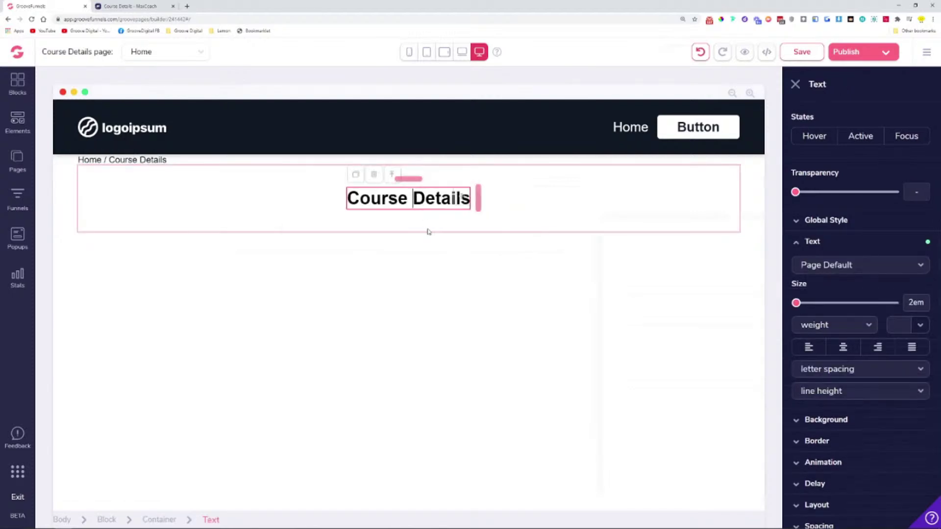
pyautogui.click(513, 199)
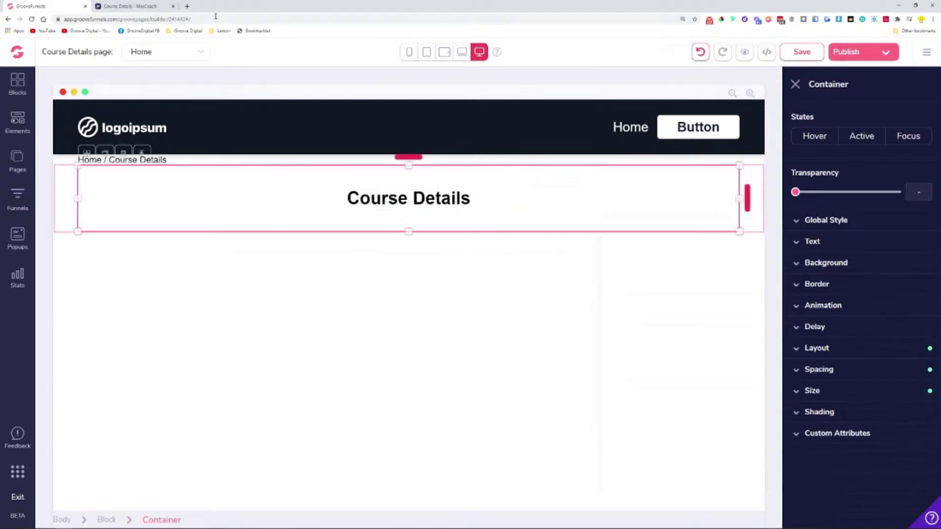
# - Check the content and sidebar layout on the MaxCoach page, then add a wide-left, narrow-right two-column wireframe block below the Course Details heading
pyautogui.click(147, 5)
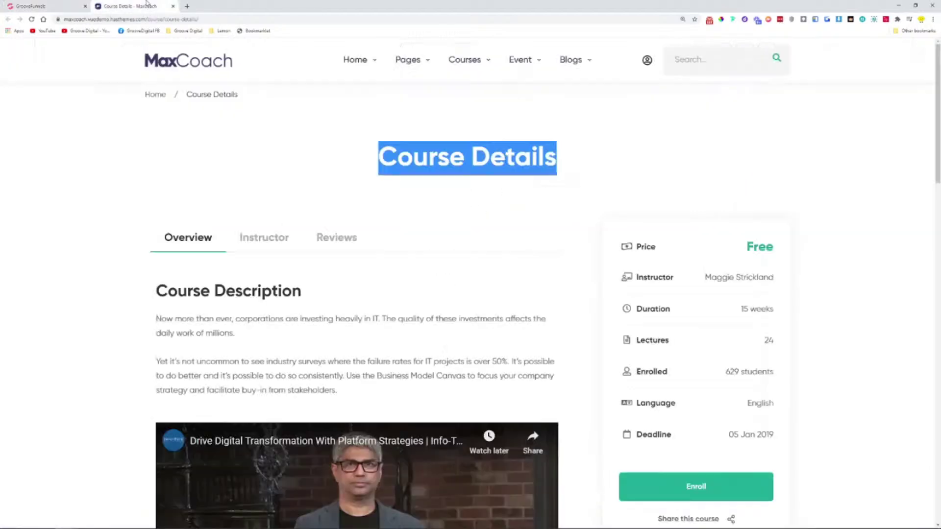
pyautogui.click(546, 205)
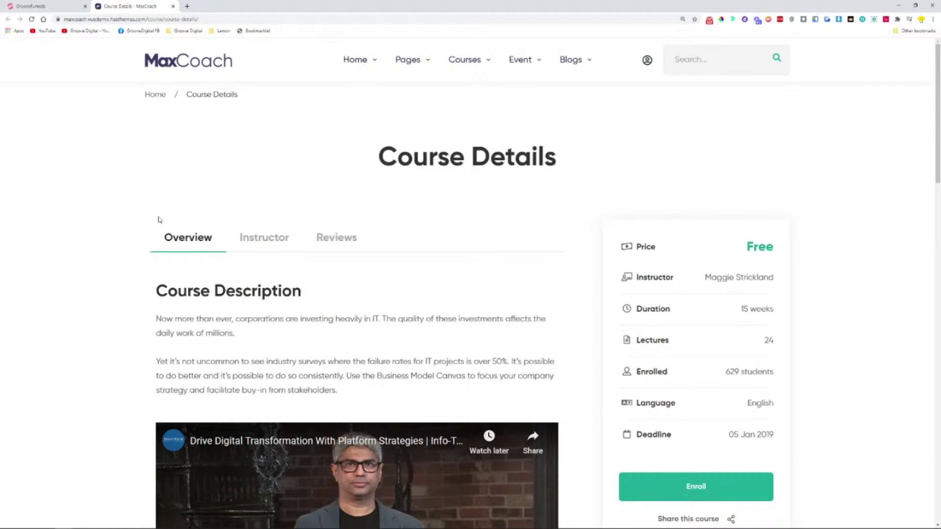
pyautogui.click(282, 238)
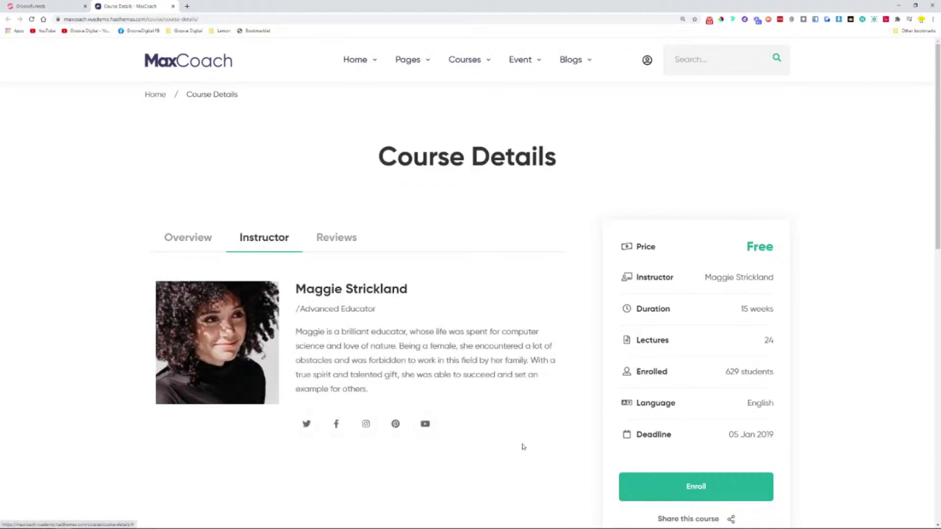
pyautogui.scroll(-2, 587, 196)
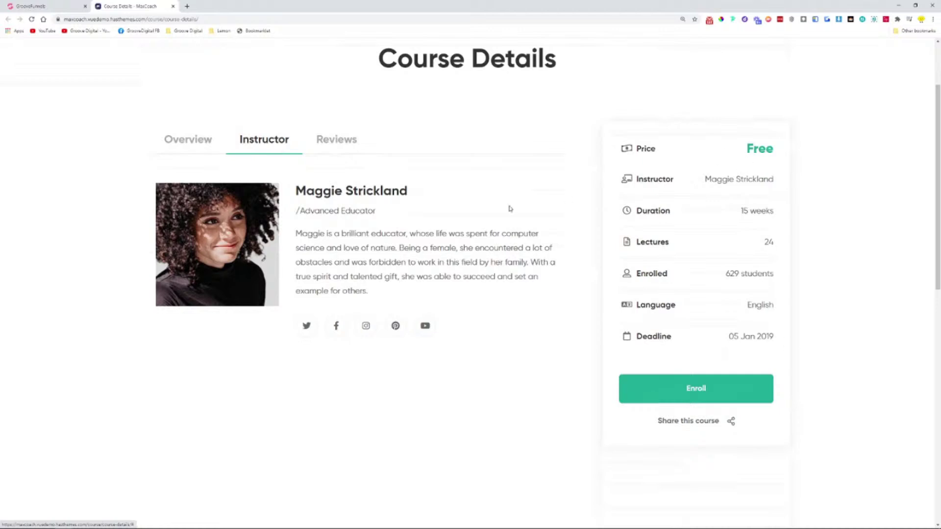
pyautogui.click(29, 6)
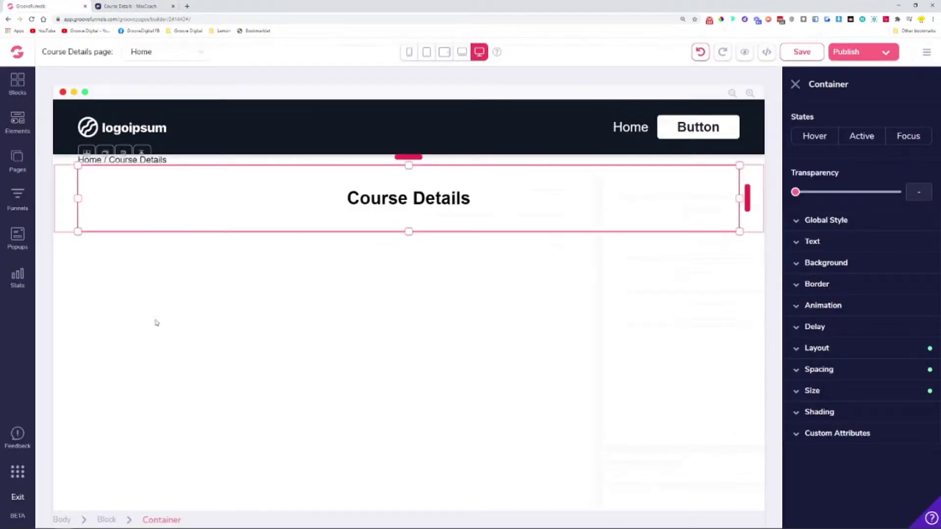
pyautogui.hotkey('ctrl', '-')
pyautogui.click(16, 85)
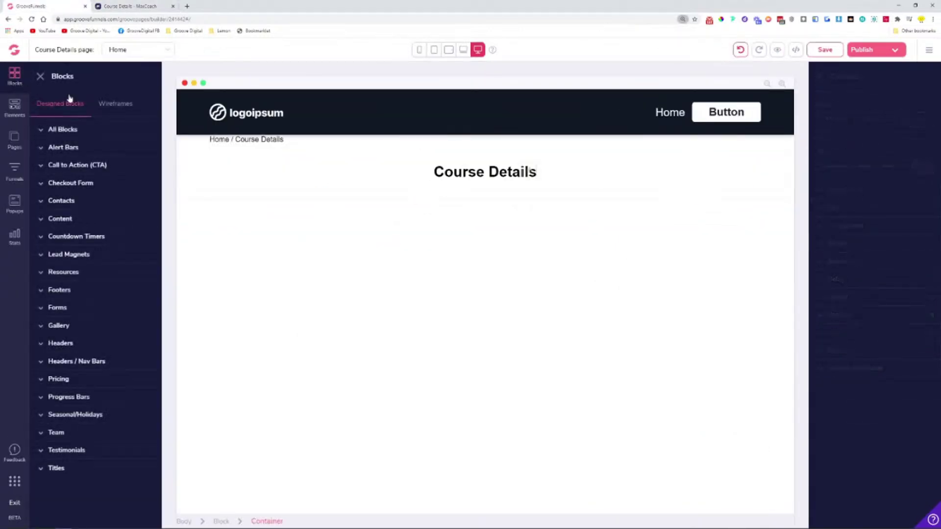
pyautogui.click(116, 104)
pyautogui.click(85, 147)
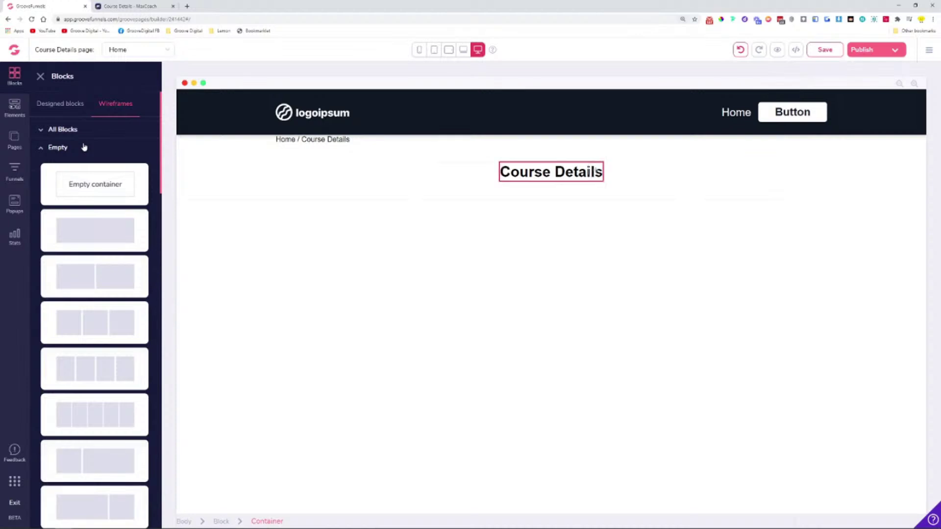
pyautogui.scroll(-5, 122, 275)
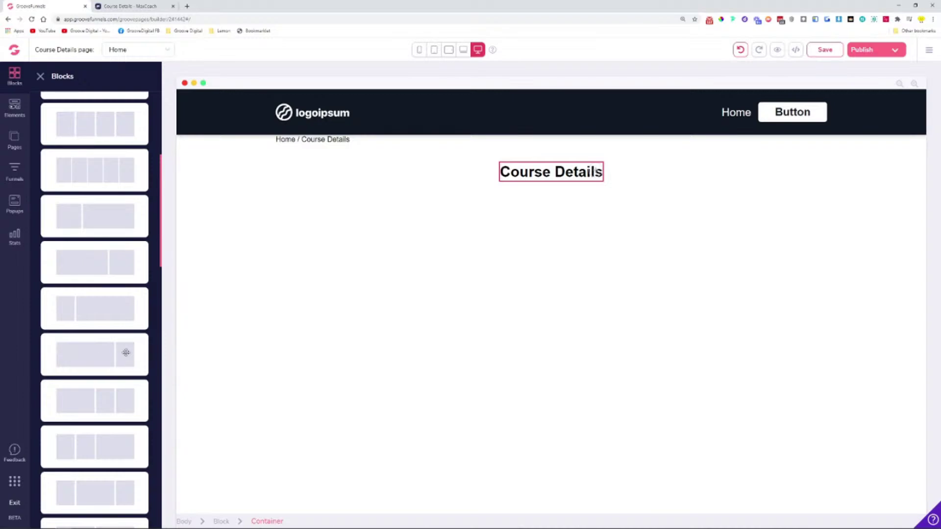
pyautogui.click(129, 6)
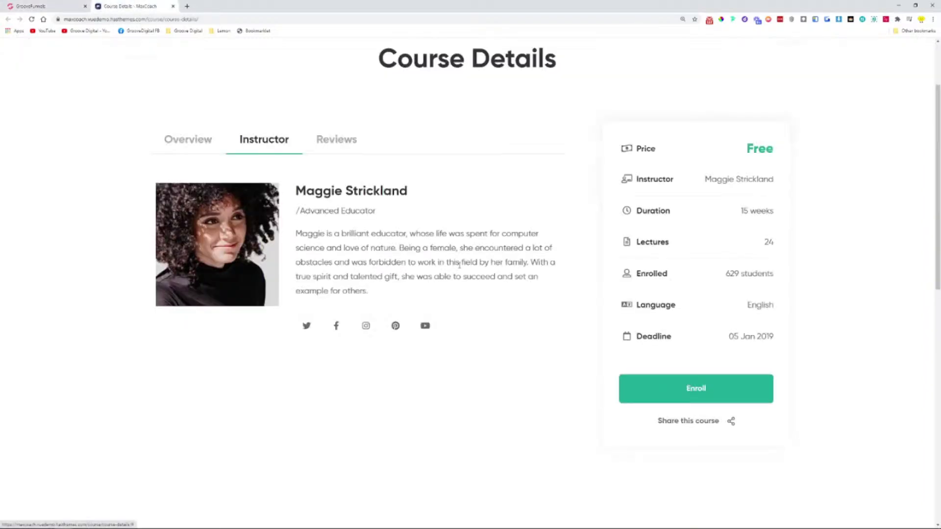
pyautogui.click(63, 5)
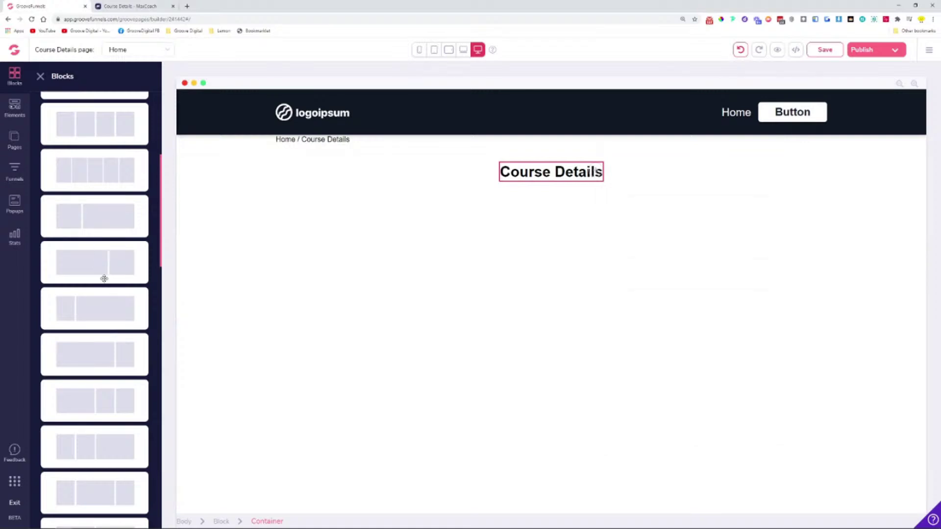
pyautogui.moveTo(103, 264); pyautogui.dragTo(538, 280)
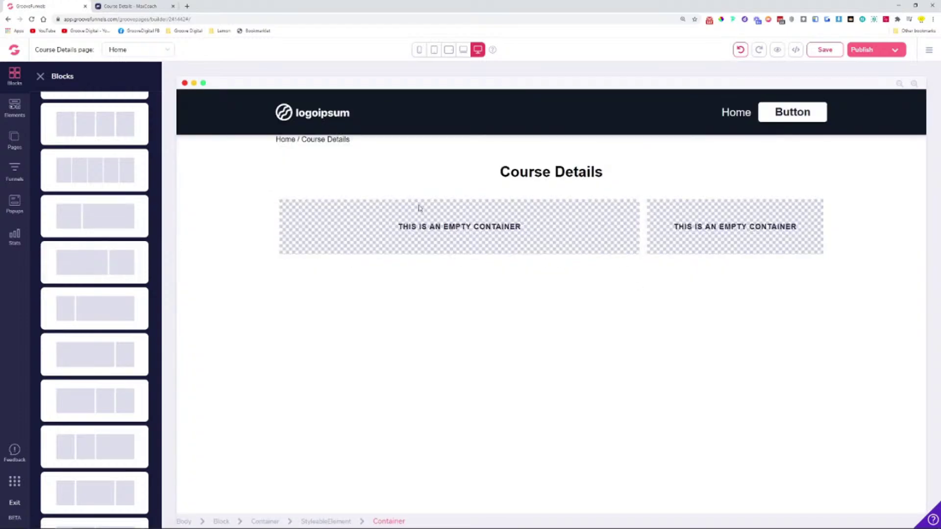
# - Examine how the Overview, Instructor and Reviews tabs switch content on the MaxCoach page, then return to the builder
pyautogui.click(155, 5)
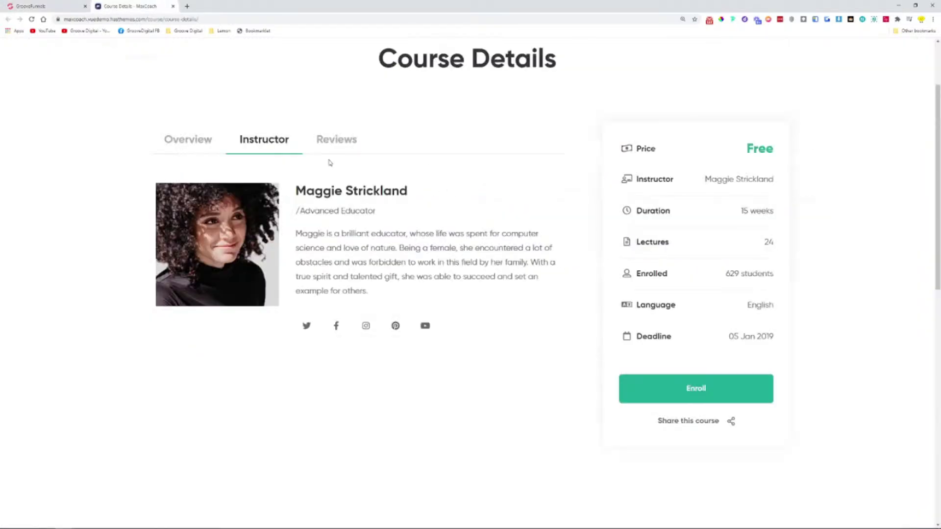
pyautogui.click(182, 143)
pyautogui.click(256, 142)
pyautogui.click(324, 143)
pyautogui.click(59, 4)
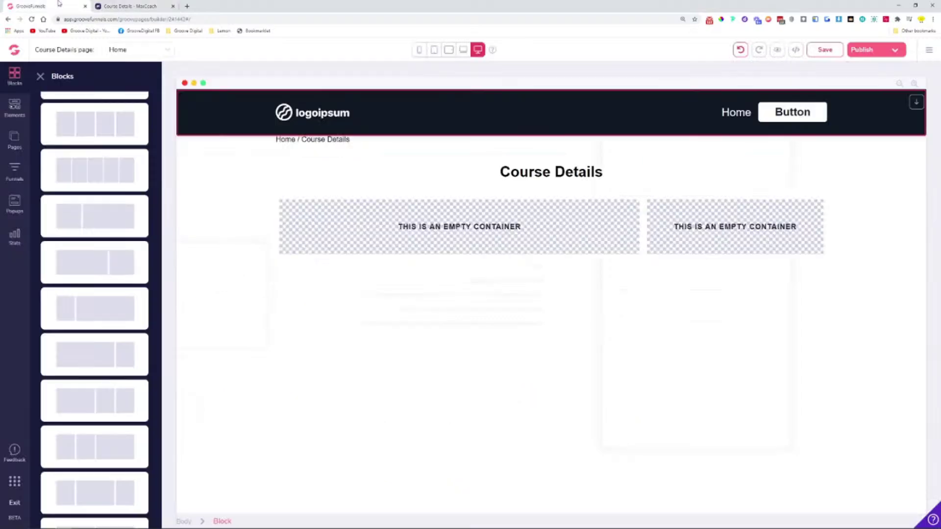
# - Add a Tab Section element to the wide left column and compare it with the tabs on the MaxCoach page
pyautogui.click(15, 107)
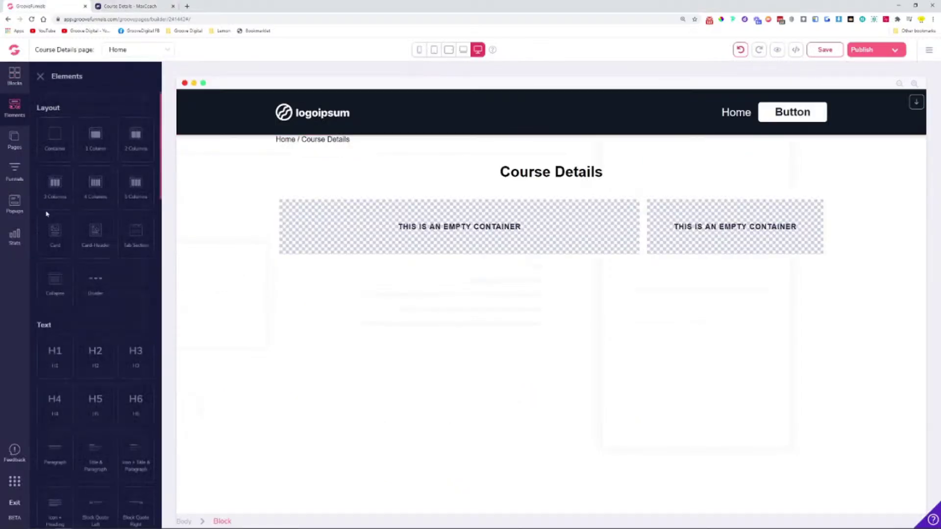
pyautogui.moveTo(137, 237); pyautogui.dragTo(455, 248)
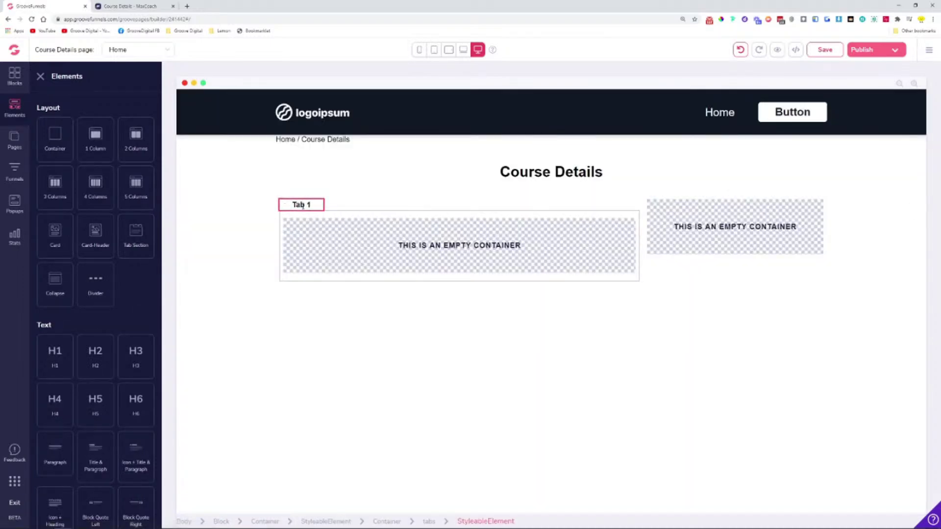
pyautogui.click(130, 6)
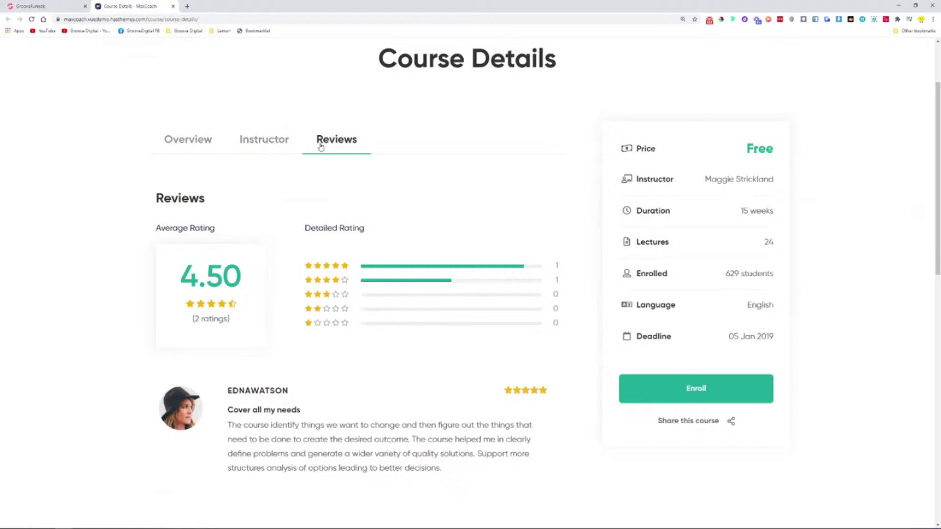
pyautogui.click(49, 6)
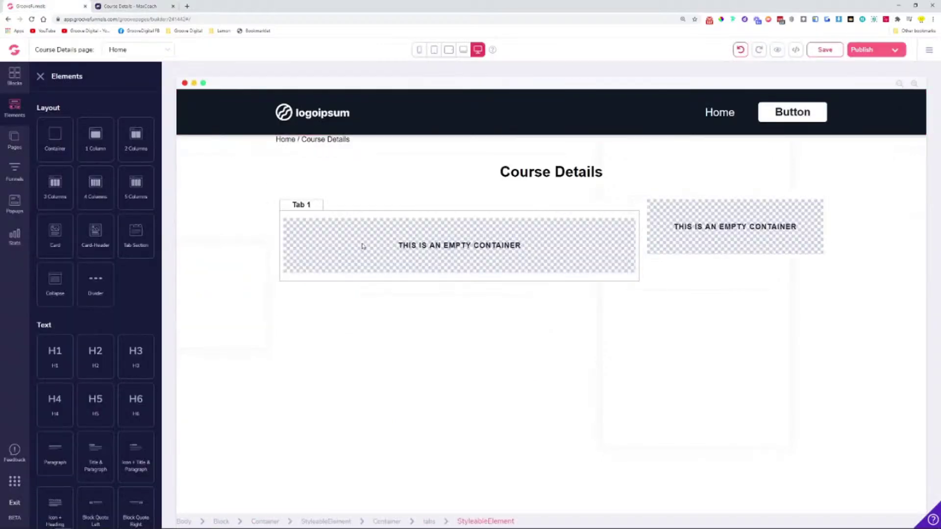
# - Examine the Overview tab's full content on the MaxCoach page, then look at the builder's tab section again
pyautogui.click(143, 4)
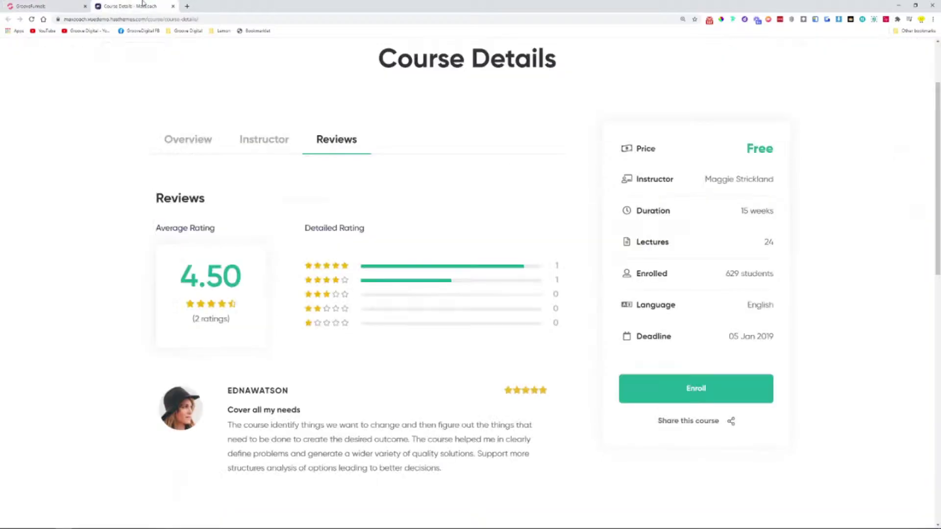
pyautogui.click(189, 156)
pyautogui.moveTo(154, 192); pyautogui.dragTo(338, 221)
pyautogui.scroll(-13, 323, 266)
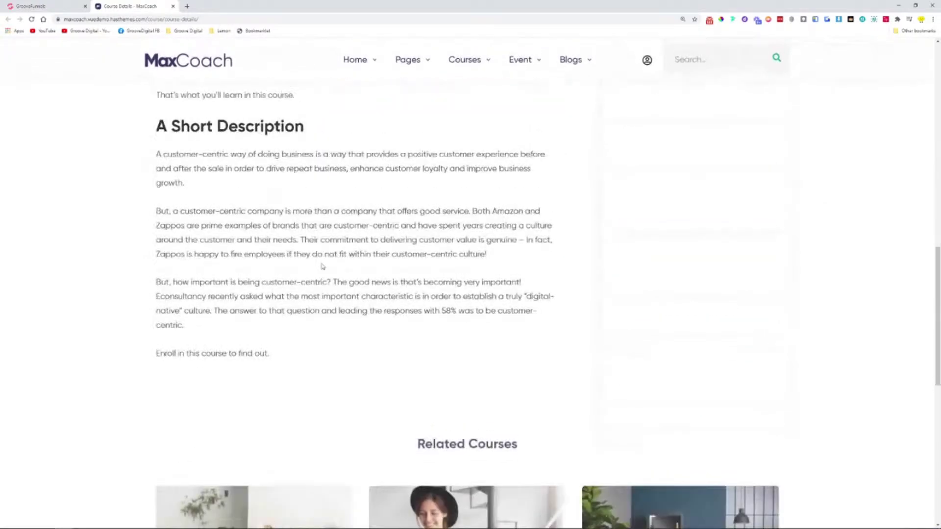
pyautogui.scroll(12, 323, 266)
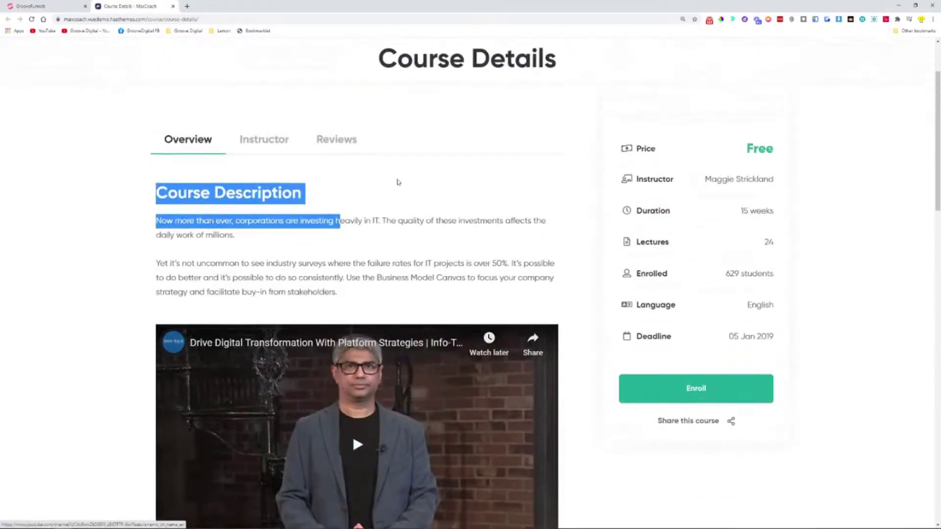
pyautogui.click(398, 182)
pyautogui.click(34, 6)
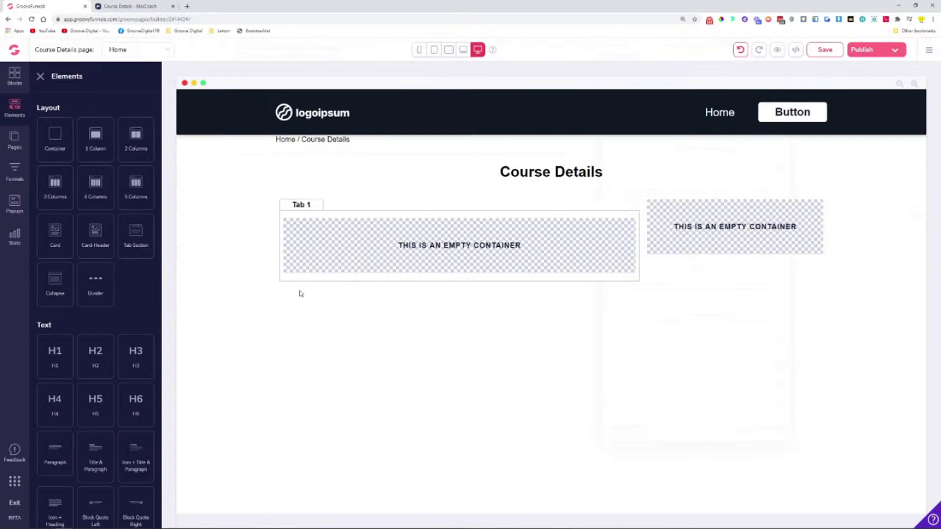
pyautogui.click(408, 211)
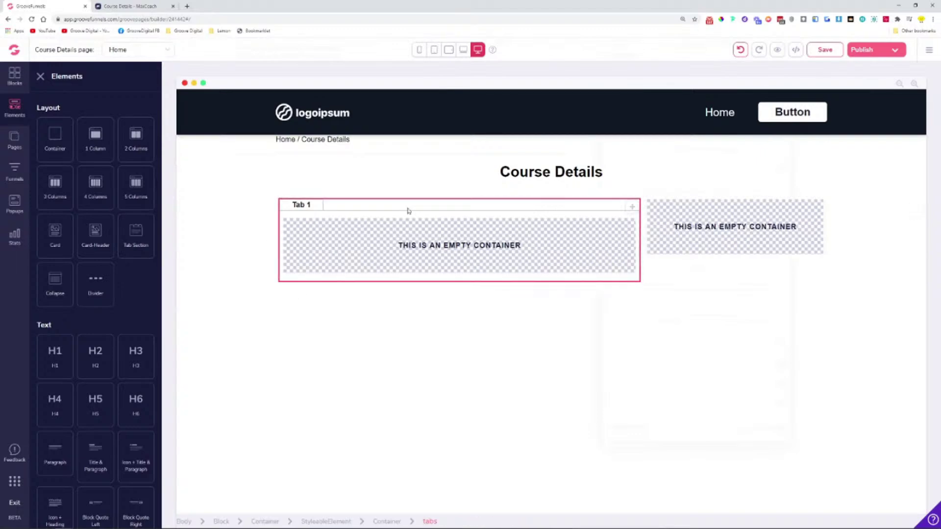
# - Check the course info card on the MaxCoach page, then add a 2 Columns element to the narrow right column
pyautogui.click(127, 6)
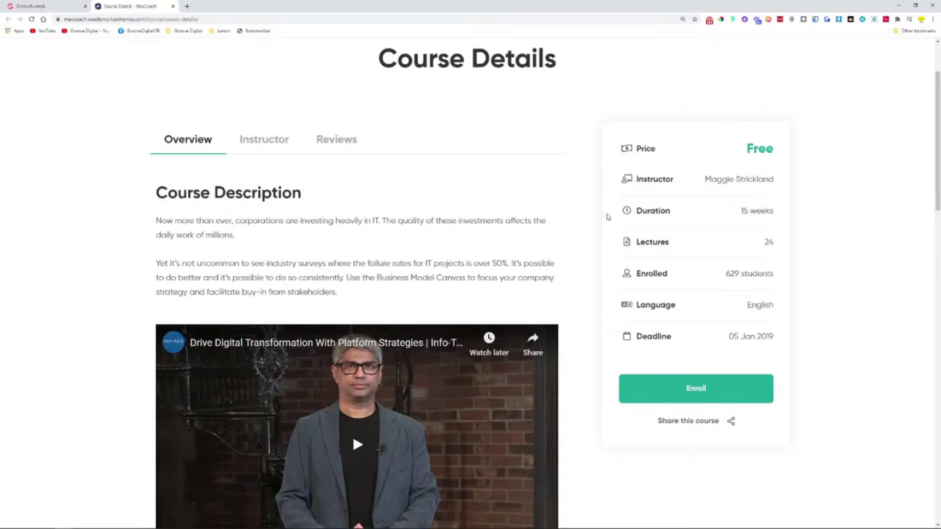
pyautogui.click(44, 5)
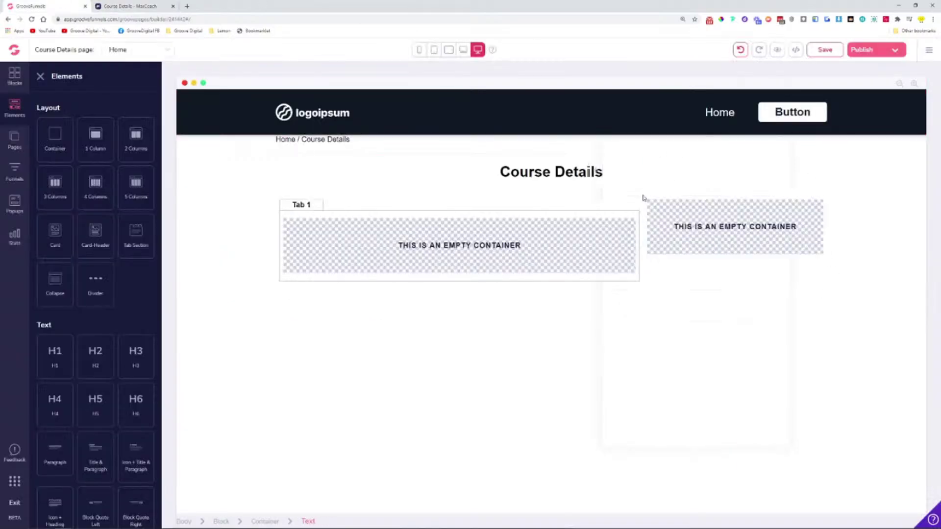
pyautogui.click(722, 227)
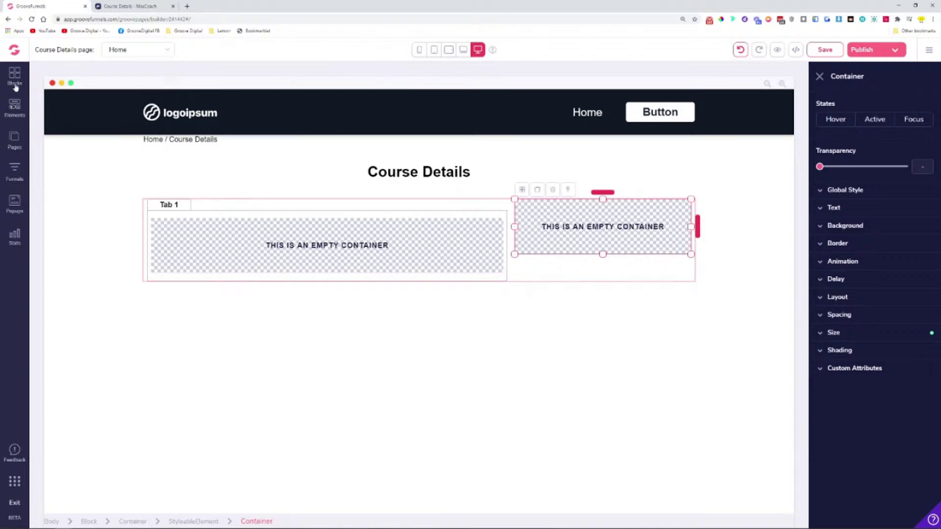
pyautogui.click(98, 5)
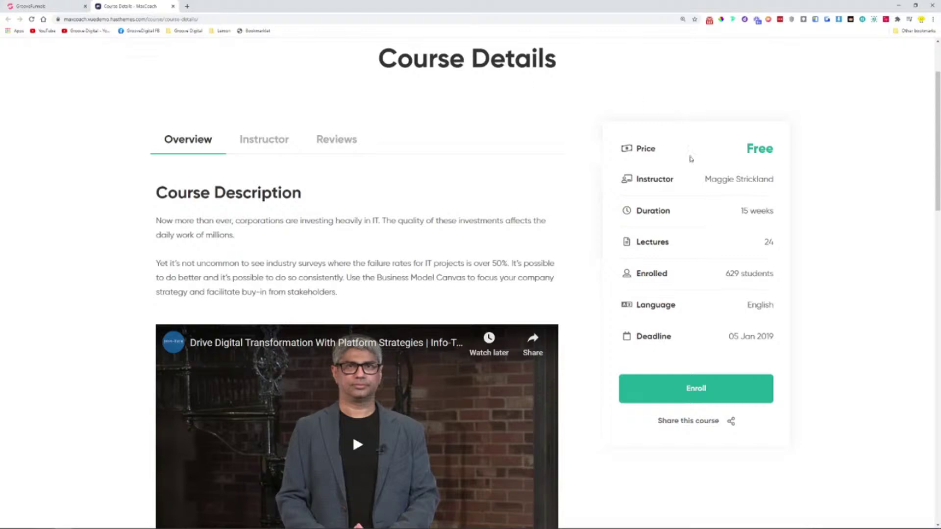
pyautogui.click(86, 4)
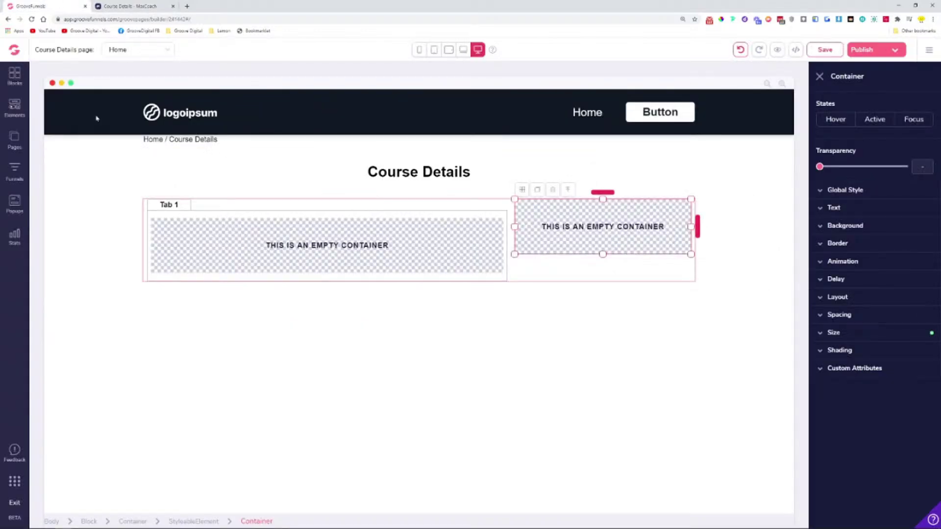
pyautogui.click(14, 110)
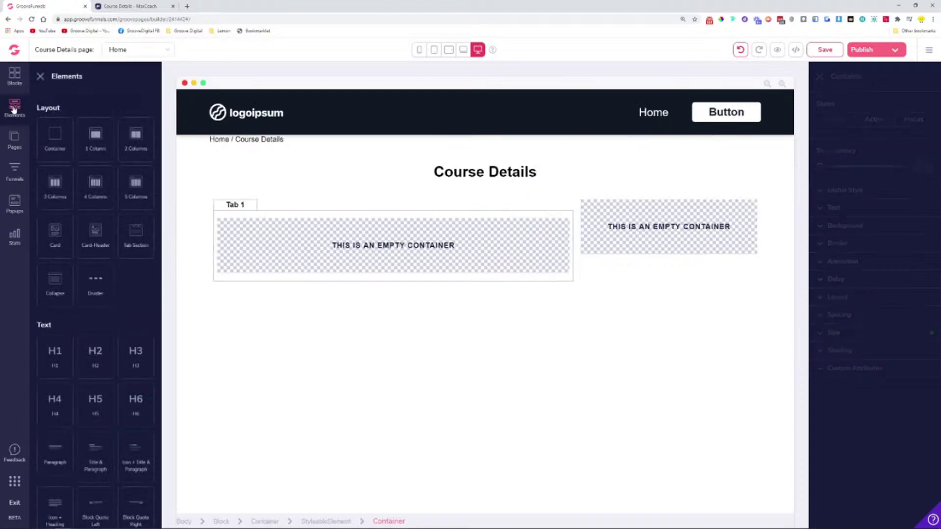
pyautogui.moveTo(136, 140); pyautogui.dragTo(716, 240)
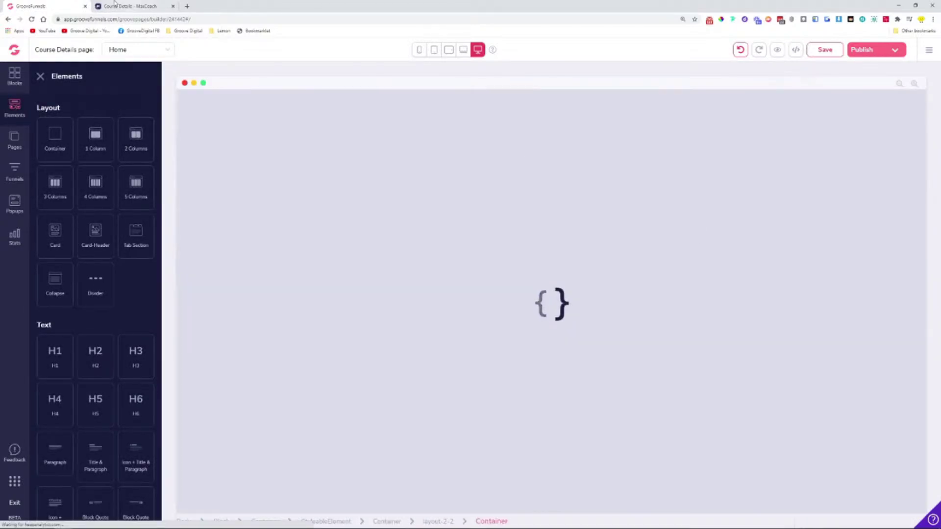
# - Following MaxCoach's Price row, add an icon list item to the sidebar's left nested column and an H4 heading to the right one
pyautogui.hotkey('ctrl', 'Tab')
pyautogui.moveTo(620, 151)
pyautogui.mouseDown()
pyautogui.moveTo(653, 152)
pyautogui.moveTo(622, 149)
pyautogui.mouseUp()
pyautogui.click(662, 149)
pyautogui.click(623, 150)
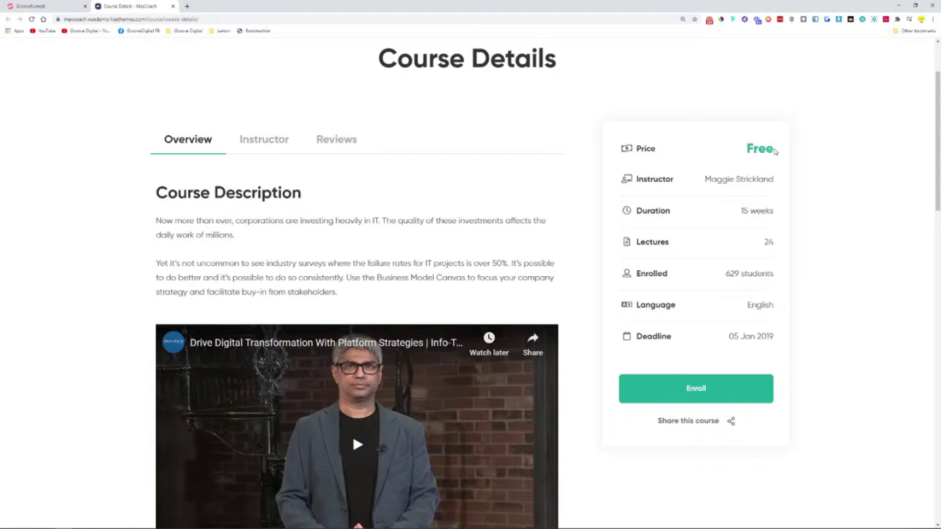
pyautogui.click(30, 6)
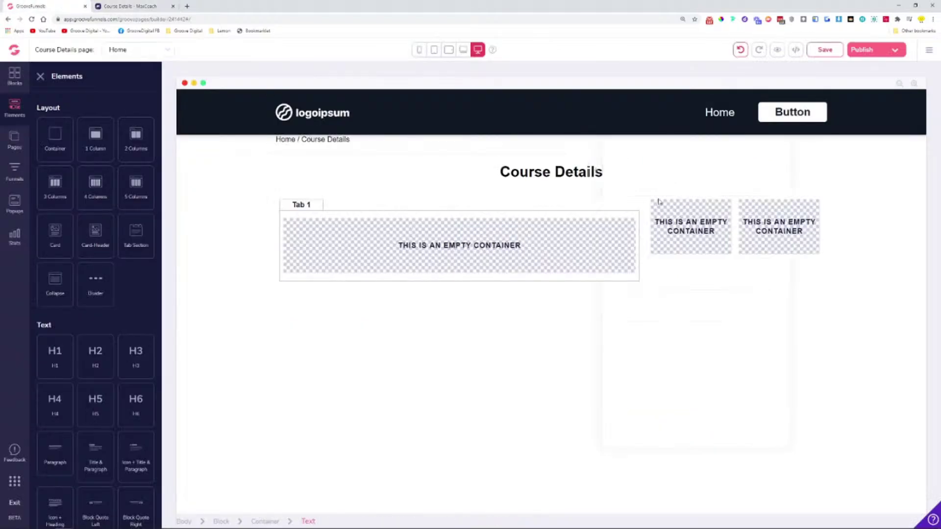
pyautogui.scroll(-2, 81, 196)
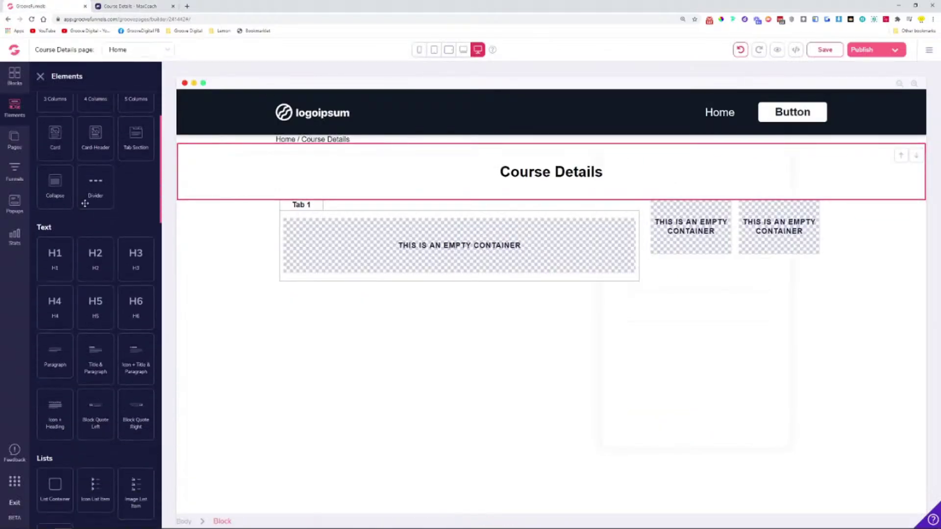
pyautogui.scroll(-5, 97, 214)
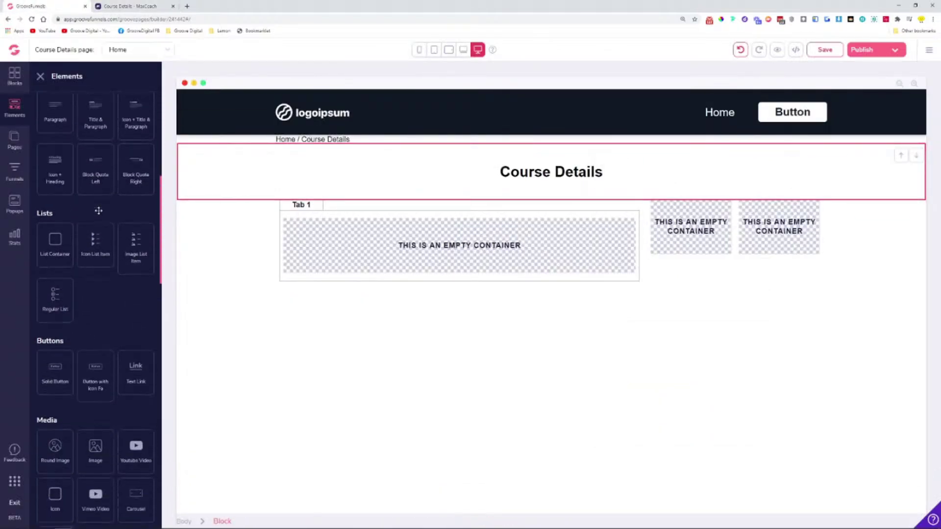
pyautogui.moveTo(95, 240); pyautogui.dragTo(673, 220)
pyautogui.click(655, 205)
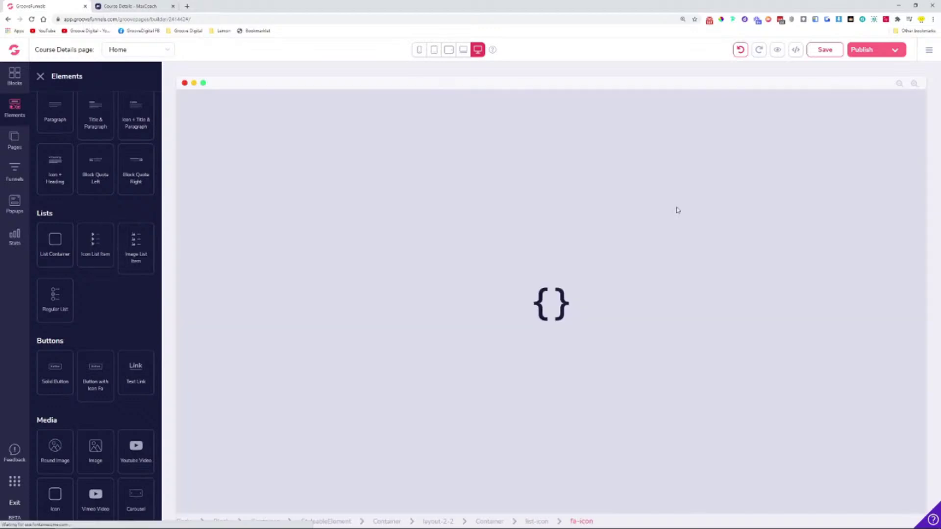
pyautogui.click(730, 215)
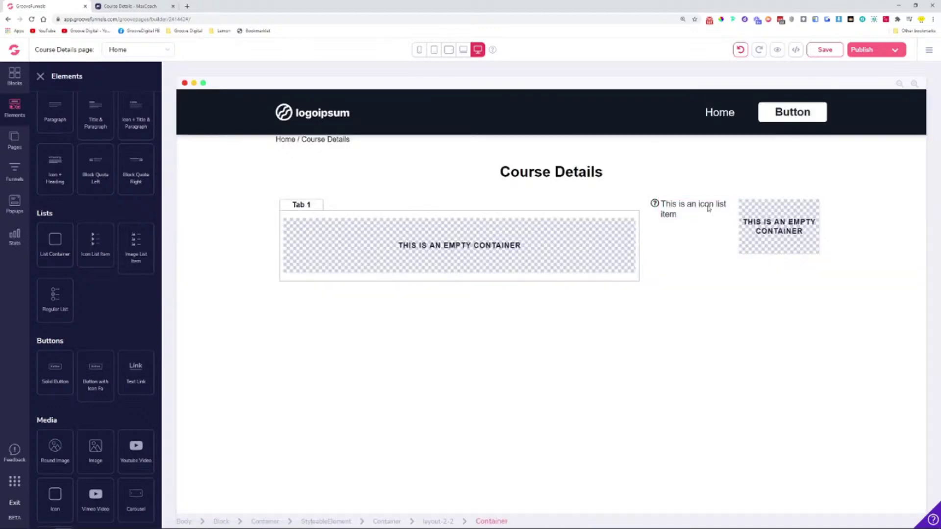
pyautogui.scroll(5, 121, 318)
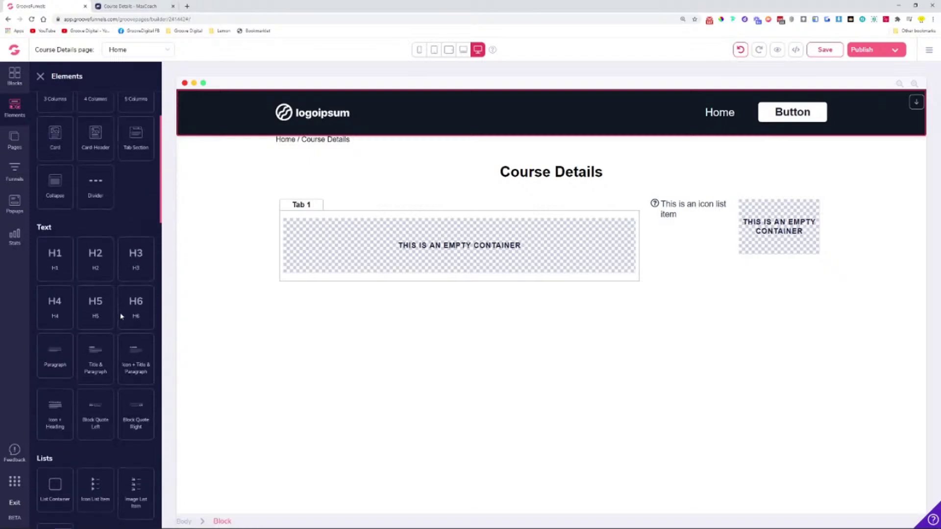
pyautogui.moveTo(55, 302); pyautogui.dragTo(785, 221)
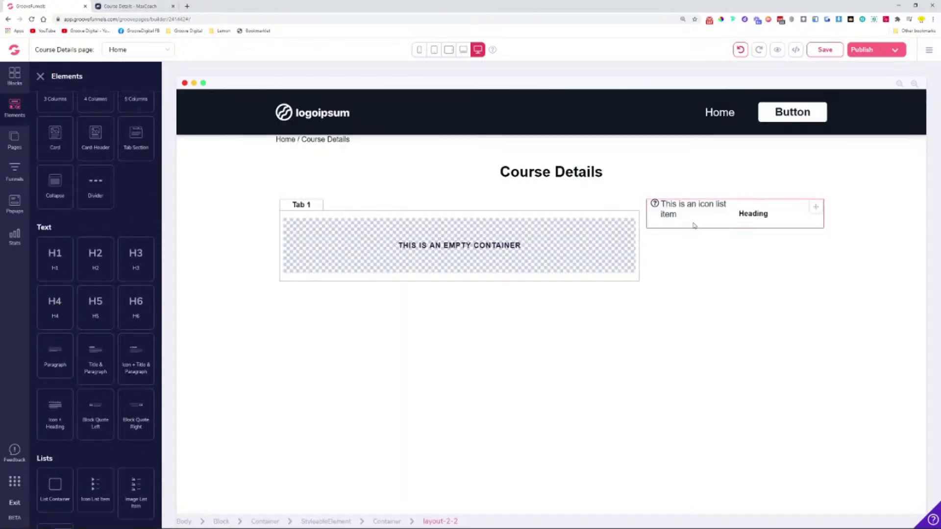
# - Set the icon list item container's layout to horizontal, with primary alignment at the start and secondary alignment centered
pyautogui.click(693, 225)
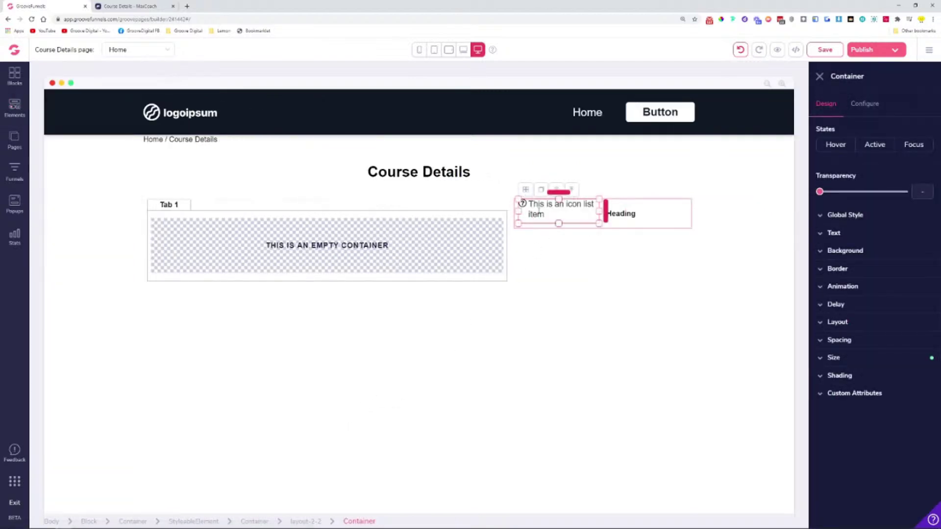
pyautogui.click(853, 323)
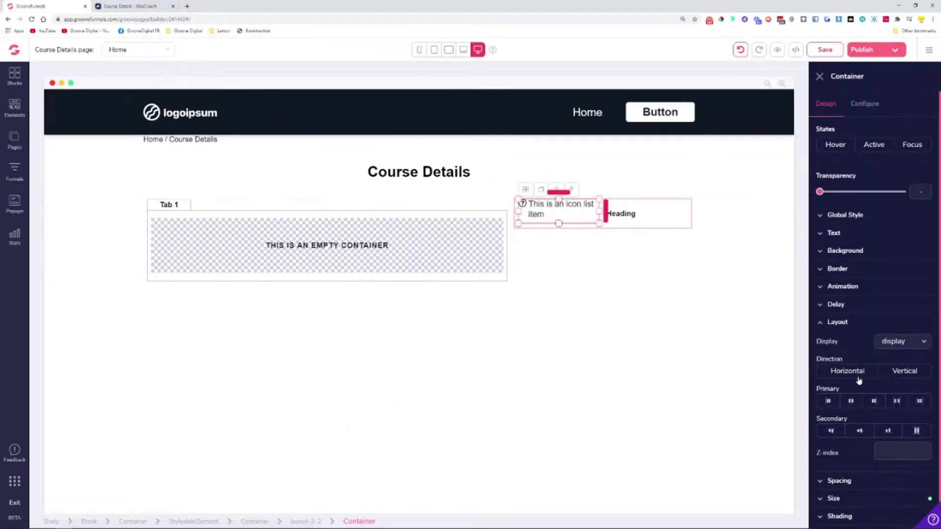
pyautogui.click(866, 375)
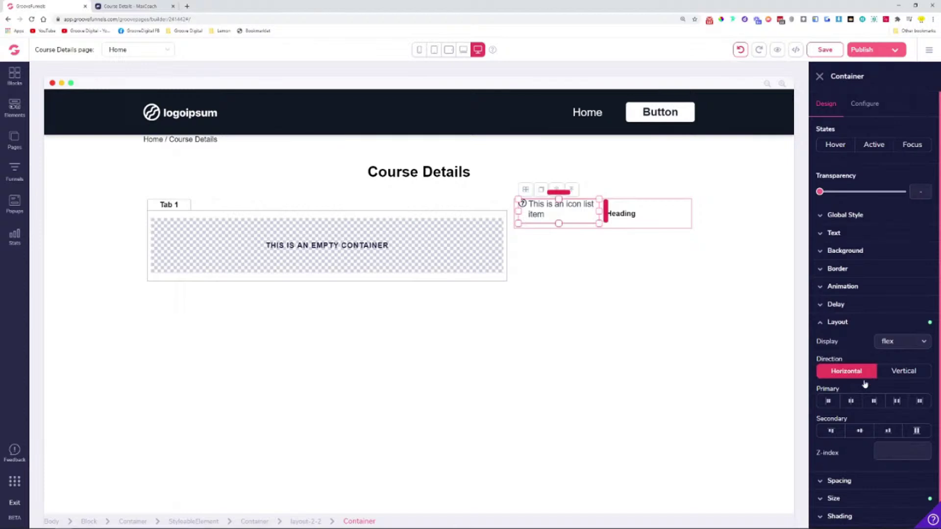
pyautogui.click(828, 402)
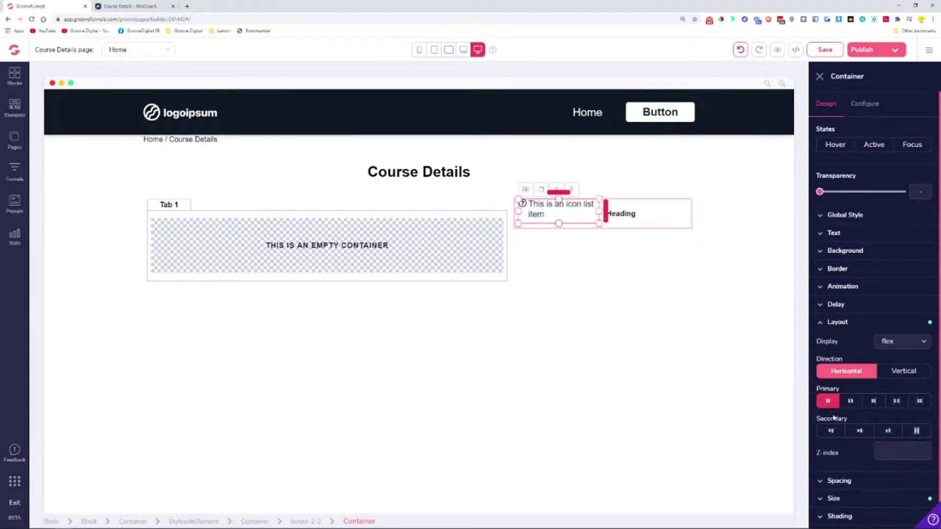
pyautogui.click(858, 431)
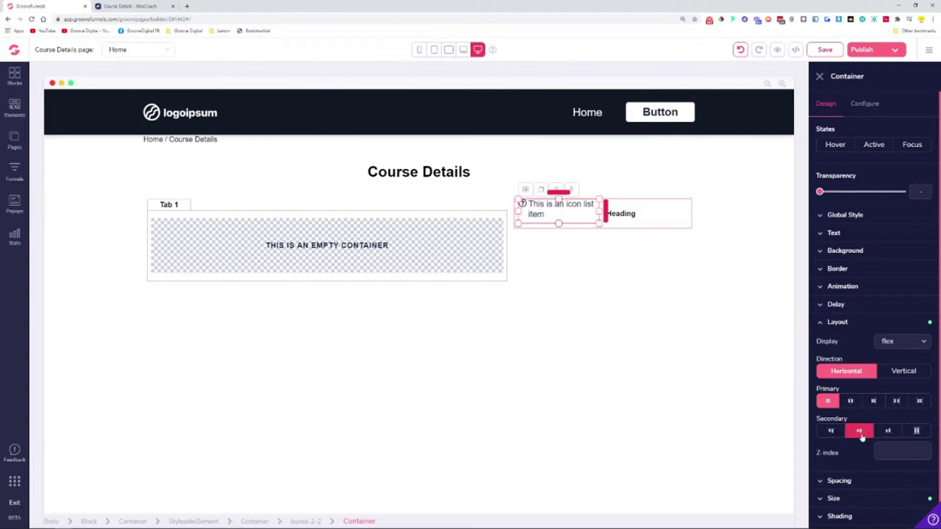
# - Set the H4 heading container's layout to horizontal, primary alignment at the end and secondary centered, then compare with the MaxCoach info card
pyautogui.click(673, 217)
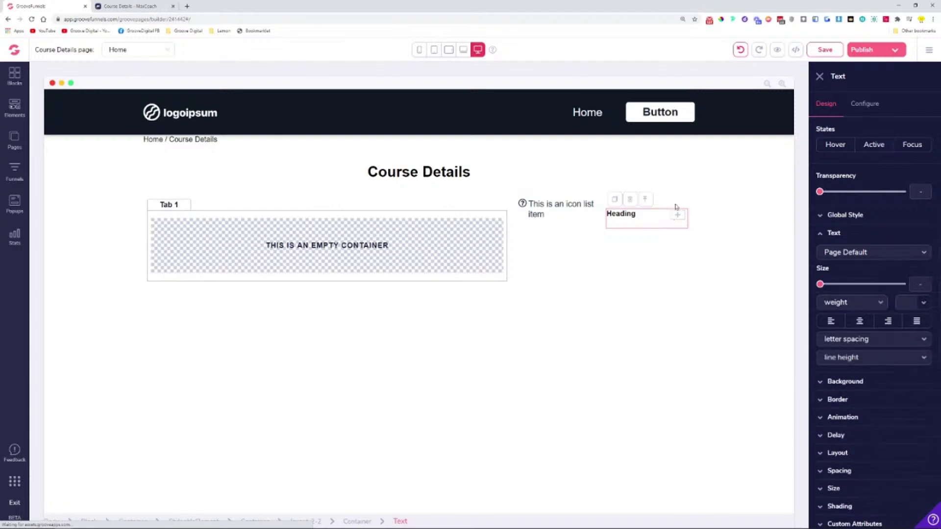
pyautogui.click(645, 200)
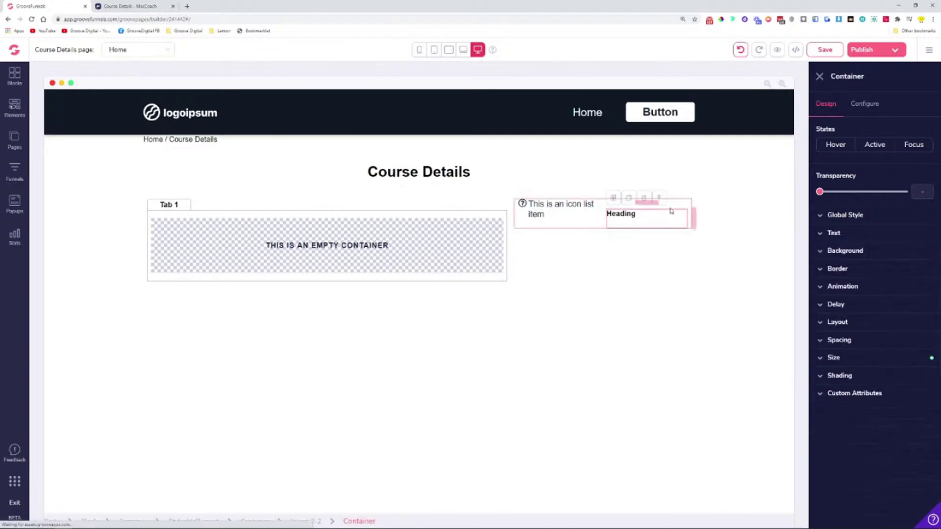
pyautogui.click(852, 319)
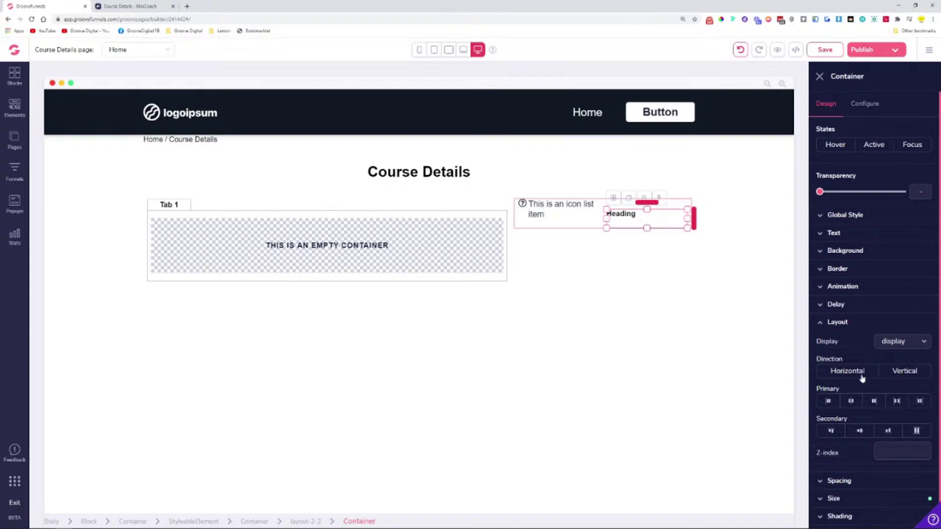
pyautogui.click(861, 376)
pyautogui.click(877, 401)
pyautogui.click(861, 431)
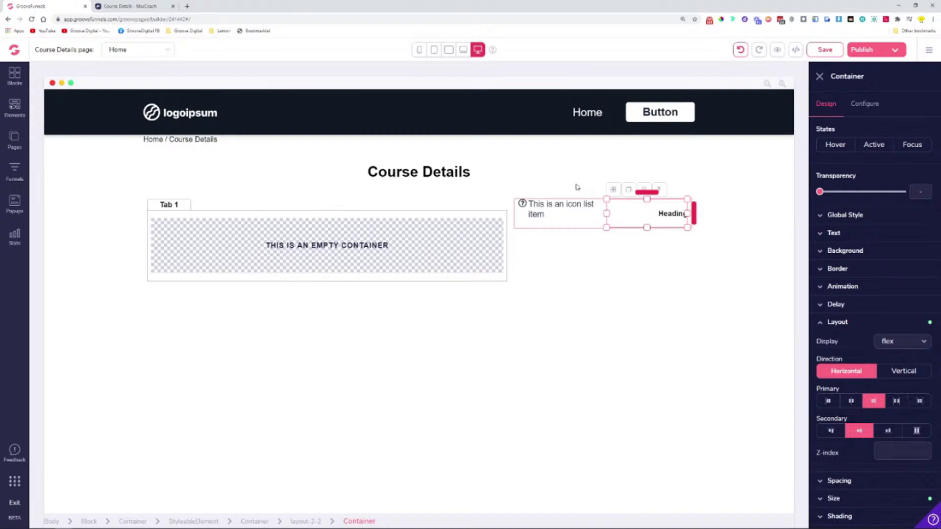
pyautogui.hotkey('ctrl', 'Tab')
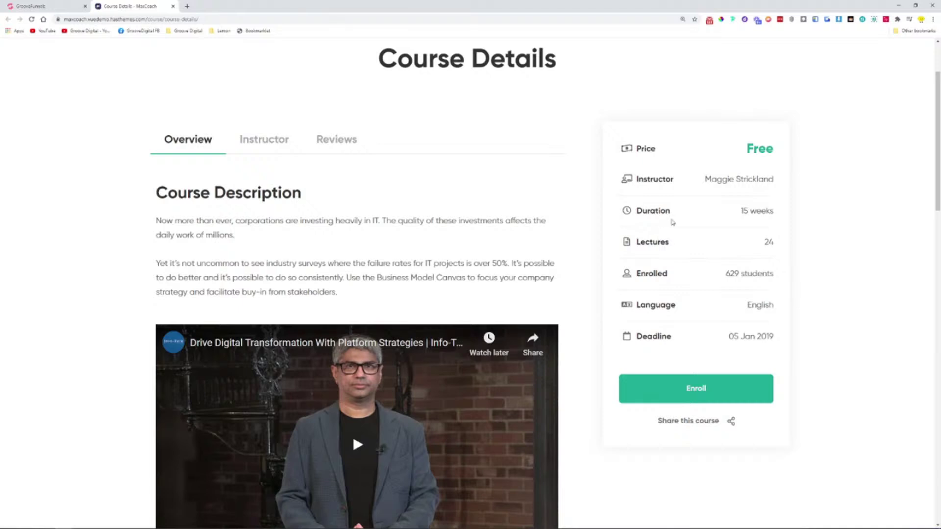
pyautogui.click(68, 6)
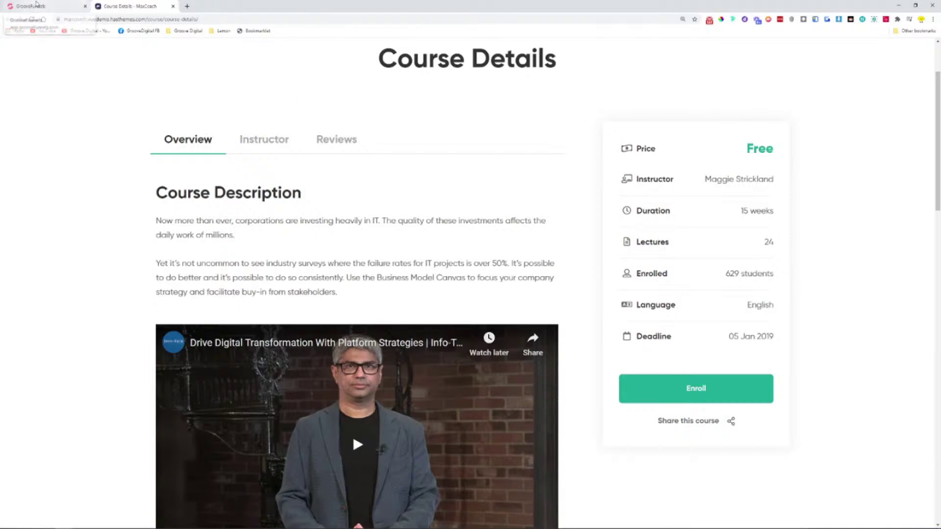
# - Try to change the sidebar list item's icon to fas fa-money-bill, checking it against the Price icon on the MaxCoach page
pyautogui.click(523, 205)
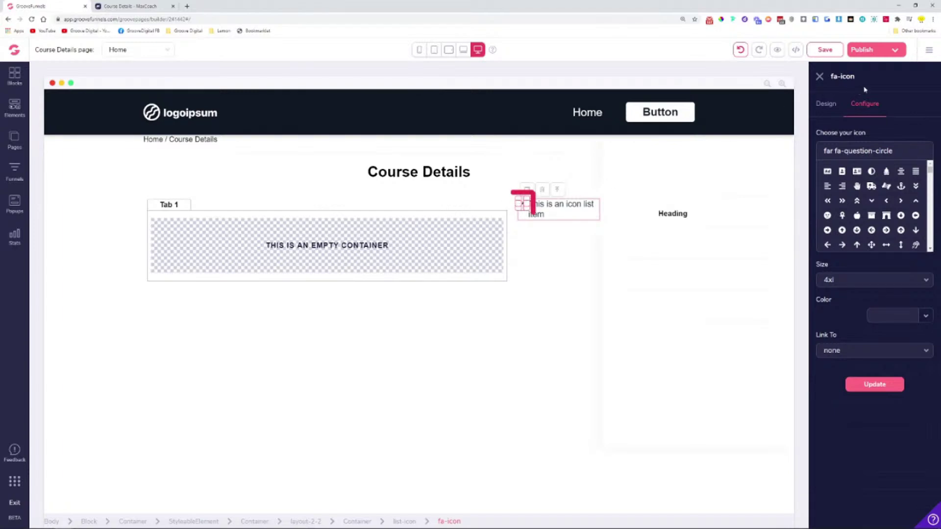
pyautogui.moveTo(872, 83); pyautogui.dragTo(825, 82)
pyautogui.moveTo(907, 151); pyautogui.dragTo(766, 157)
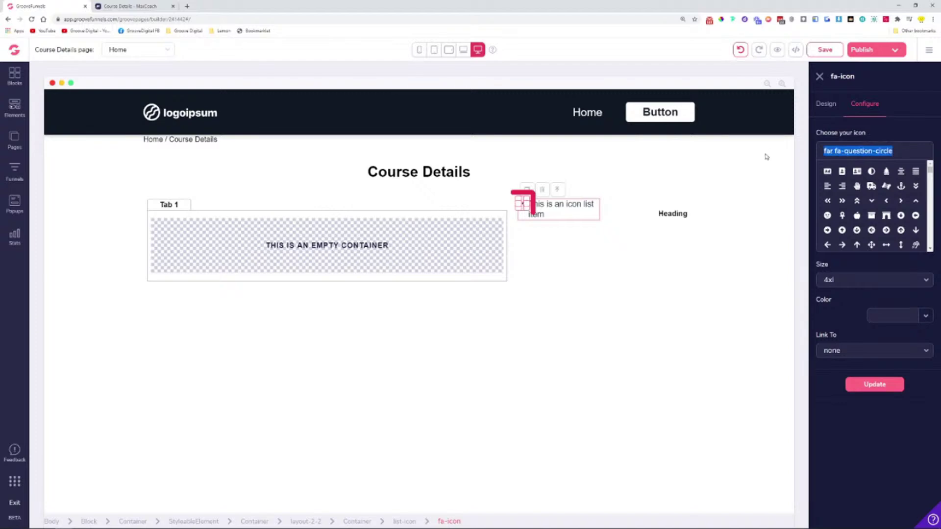
pyautogui.write('money')
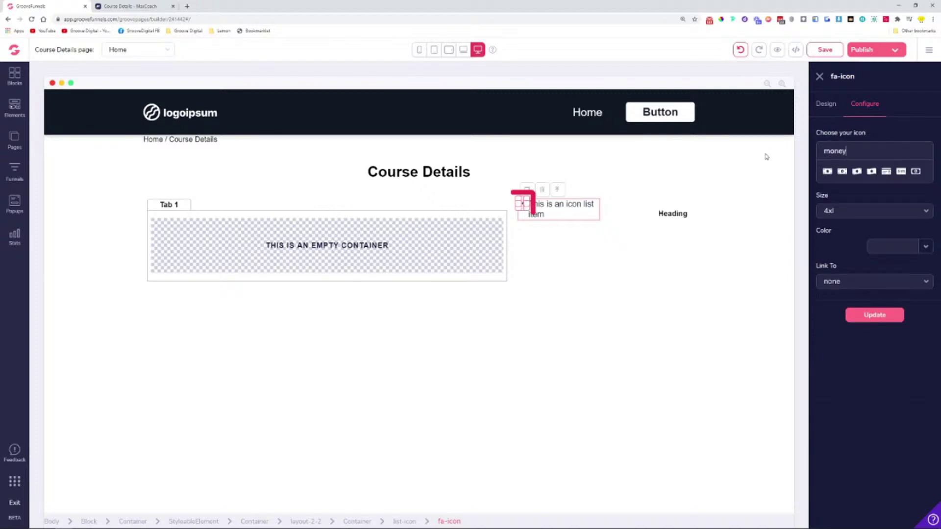
pyautogui.click(832, 174)
pyautogui.hotkey('ctrl', 'Tab')
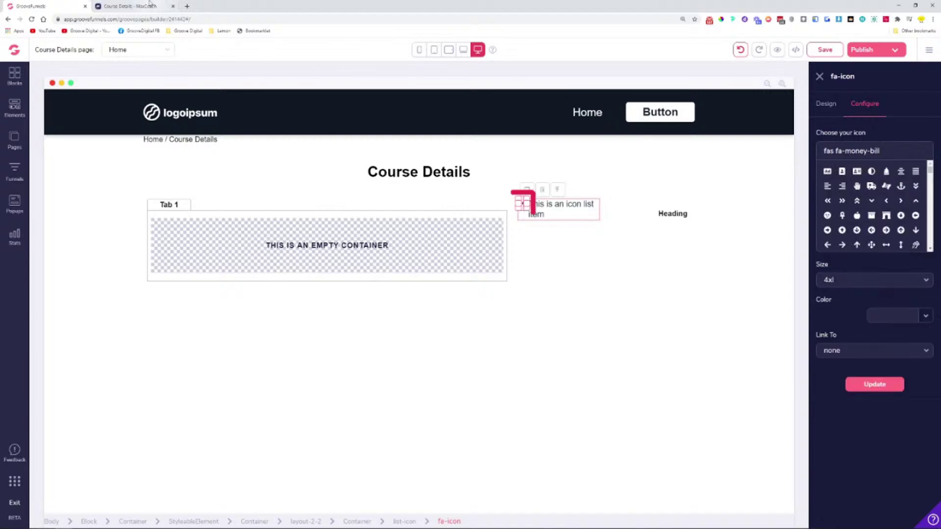
pyautogui.click(77, 4)
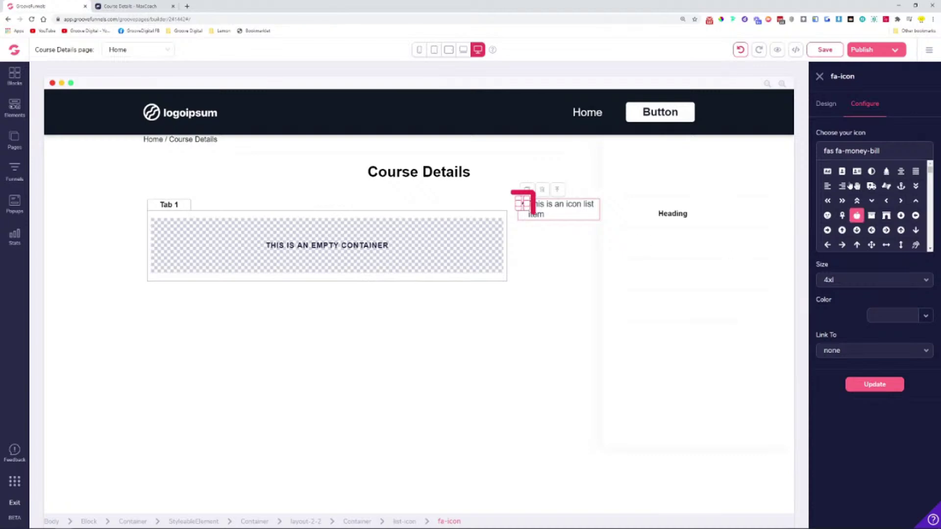
# - Increase the text size of the sidebar list item's icon
pyautogui.click(826, 104)
pyautogui.click(834, 233)
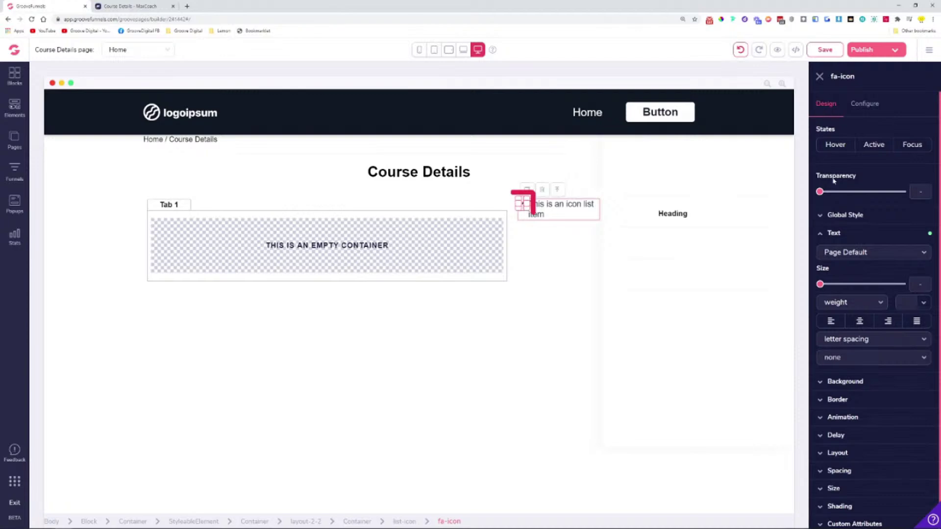
pyautogui.click(840, 237)
pyautogui.moveTo(821, 286); pyautogui.dragTo(853, 288)
pyautogui.click(709, 263)
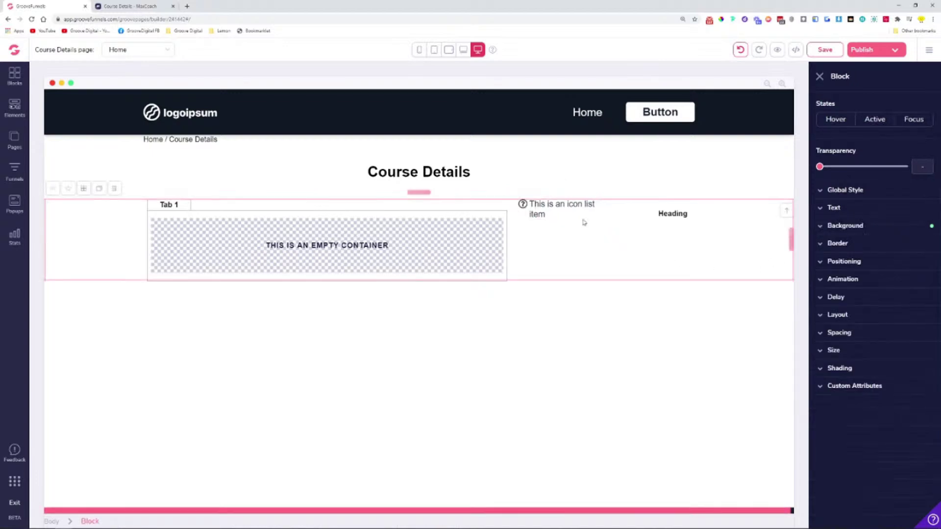
# - Find a money icon and apply fas fa-money-bill-wave to the sidebar list item in place of the question mark
pyautogui.click(523, 206)
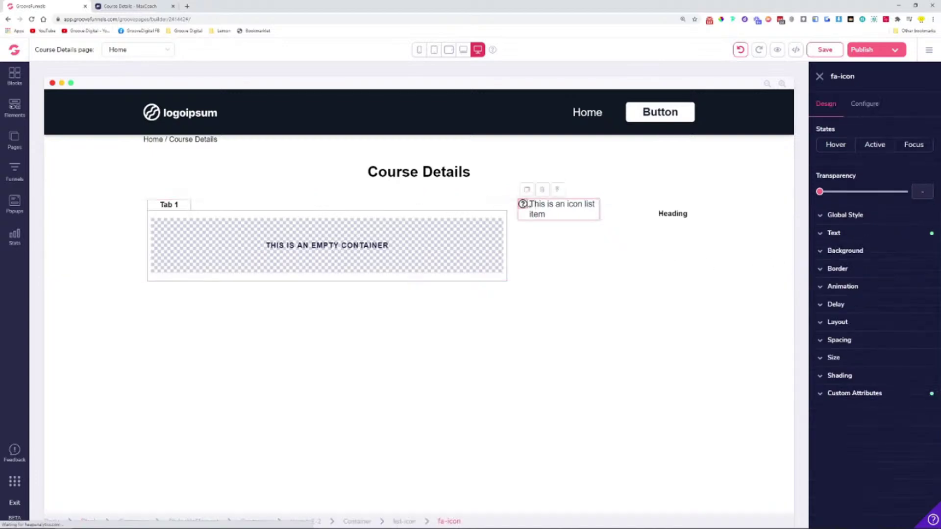
pyautogui.click(872, 108)
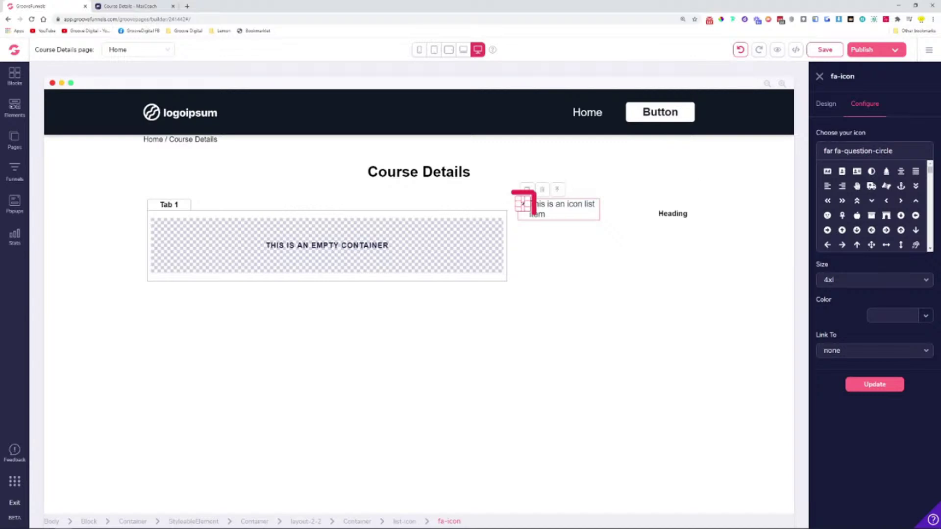
pyautogui.tripleClick(902, 151)
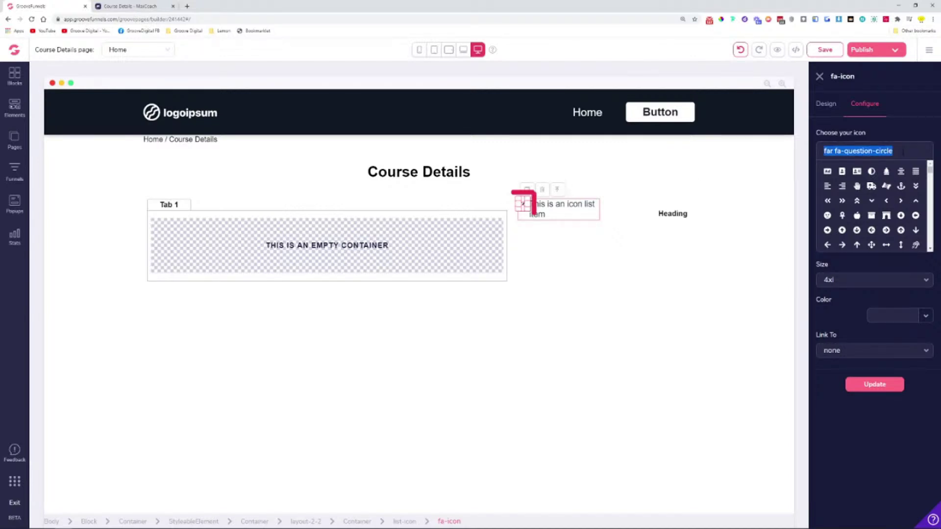
pyautogui.write('money')
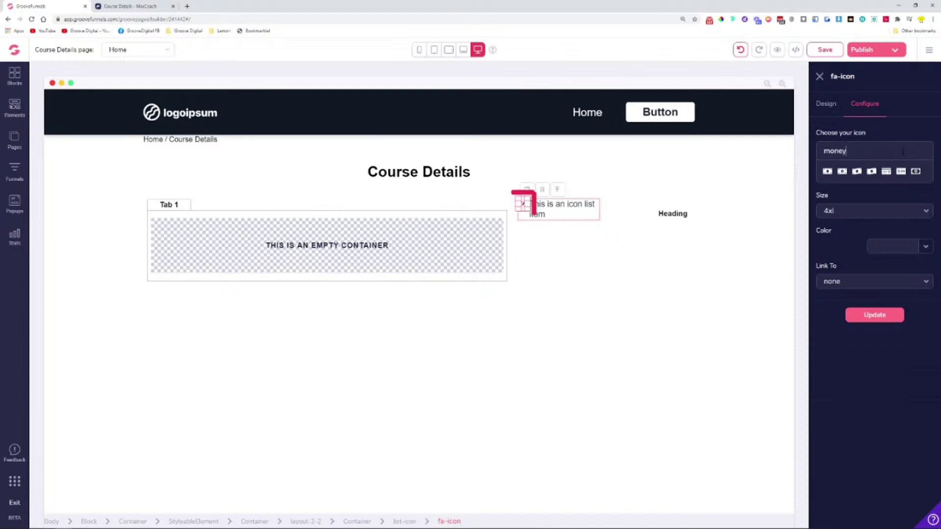
pyautogui.click(856, 175)
pyautogui.click(872, 386)
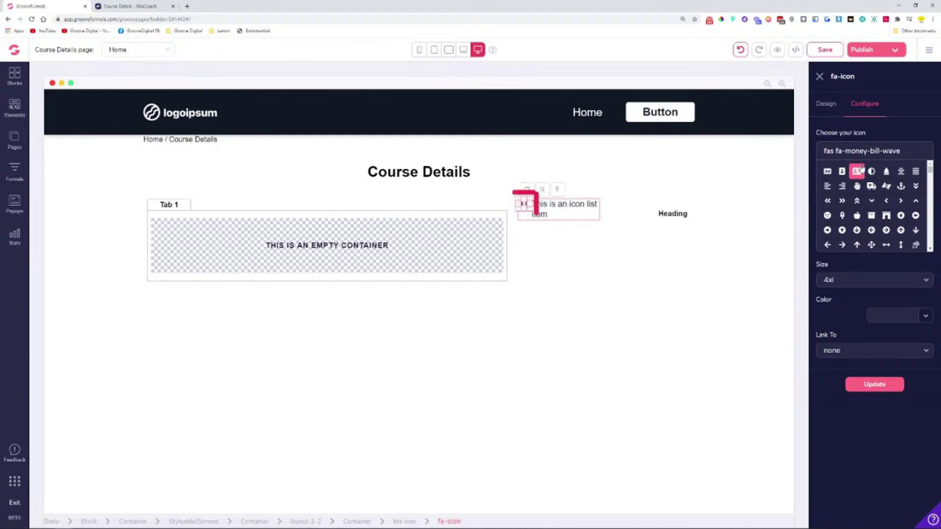
# - Search the money icons again, then enlarge the money icon, trying 1.5rem and settling on a slightly smaller size
pyautogui.tripleClick(870, 150)
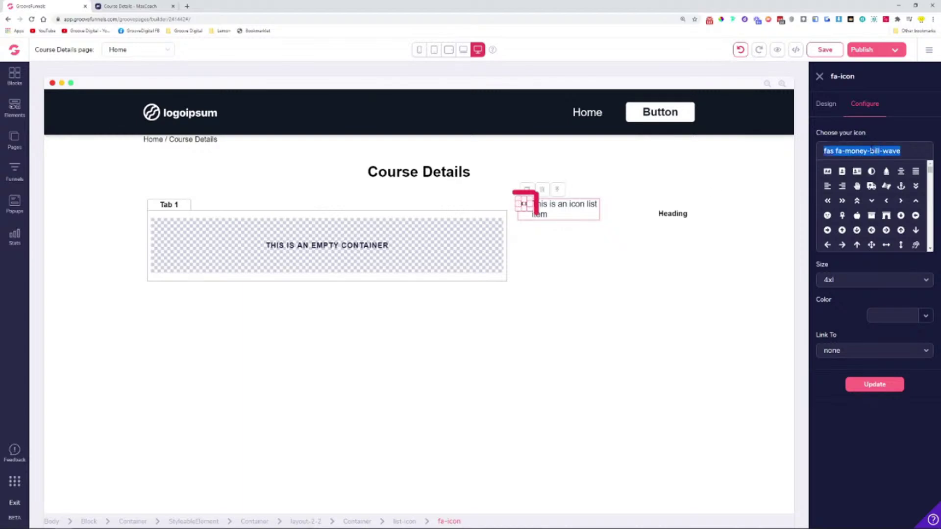
pyautogui.write('money')
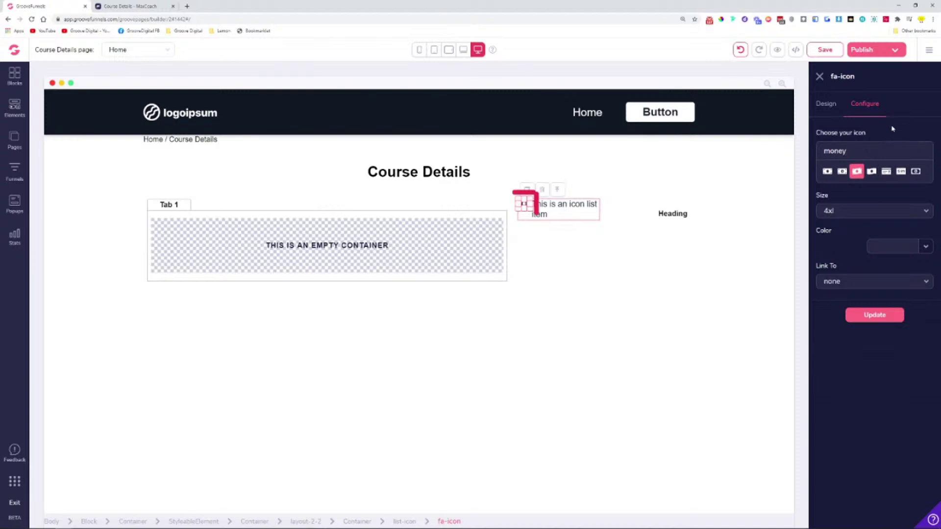
pyautogui.click(826, 104)
pyautogui.click(856, 236)
pyautogui.moveTo(859, 290); pyautogui.dragTo(862, 289)
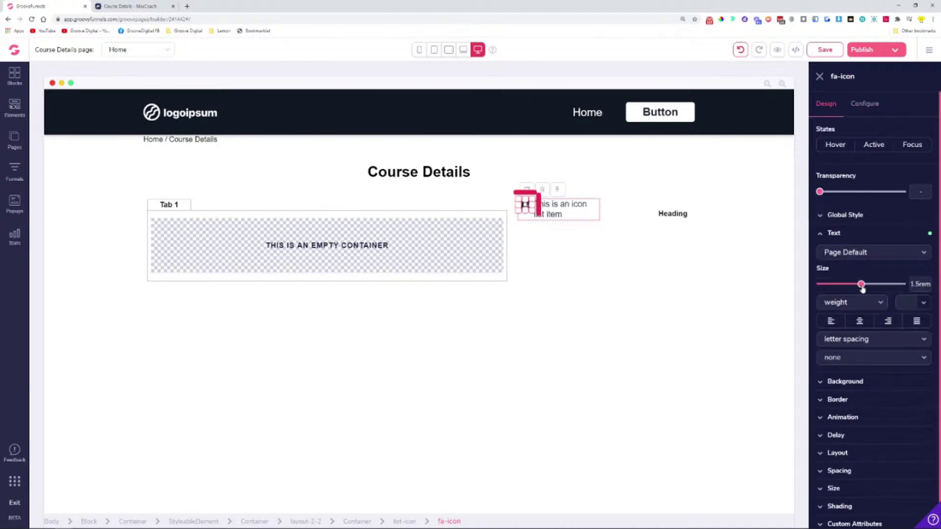
pyautogui.click(659, 266)
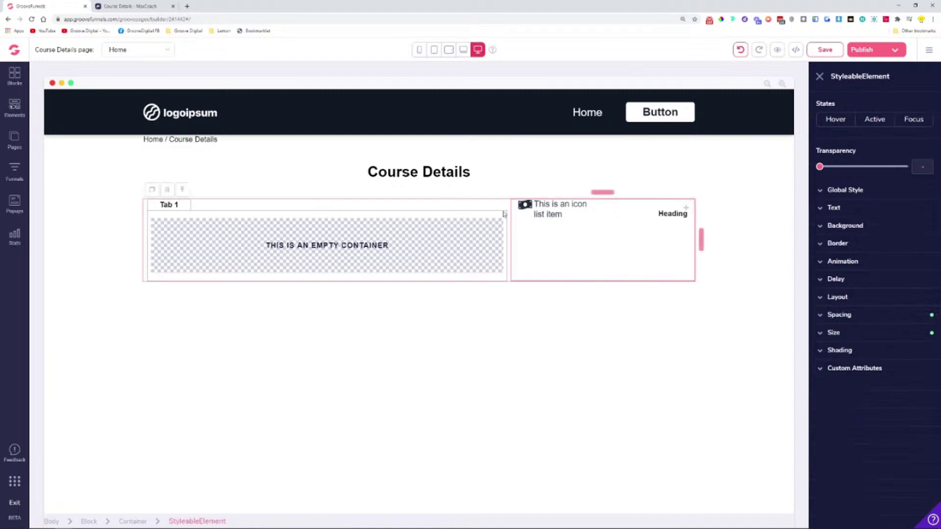
pyautogui.click(862, 236)
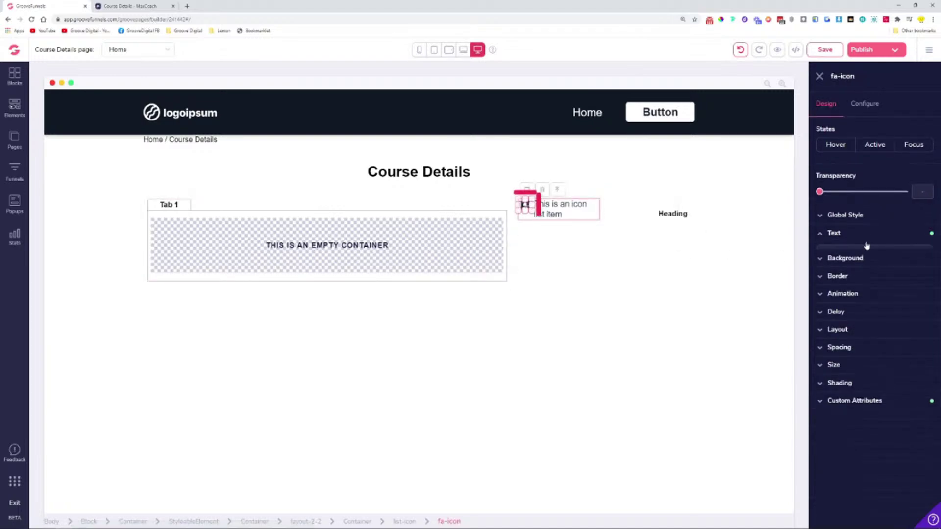
pyautogui.moveTo(861, 285); pyautogui.dragTo(856, 285)
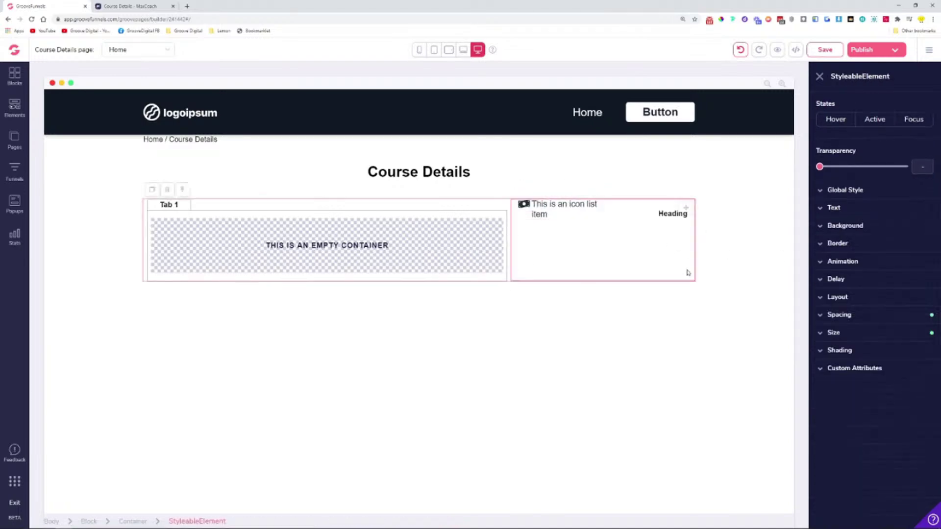
# - Following the MaxCoach info card, replace the icon list item's placeholder text with "Price"
pyautogui.click(556, 205)
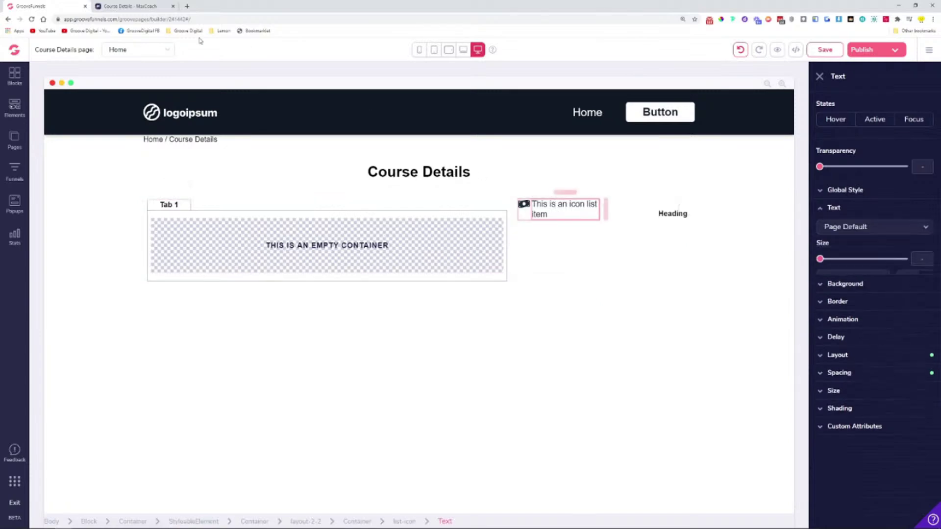
pyautogui.hotkey('ctrl', 'Tab')
pyautogui.hotkey('ctrl', 'Tab')
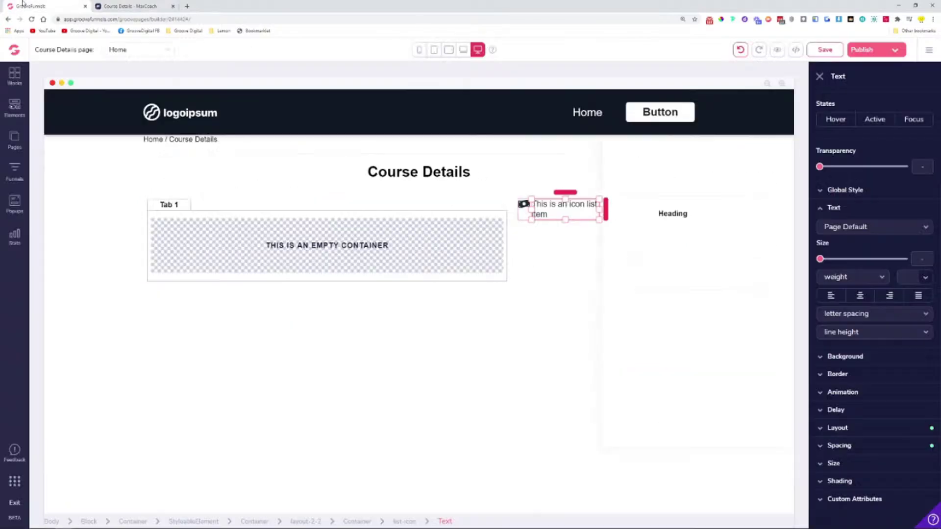
pyautogui.hotkey('ctrl', 'a')
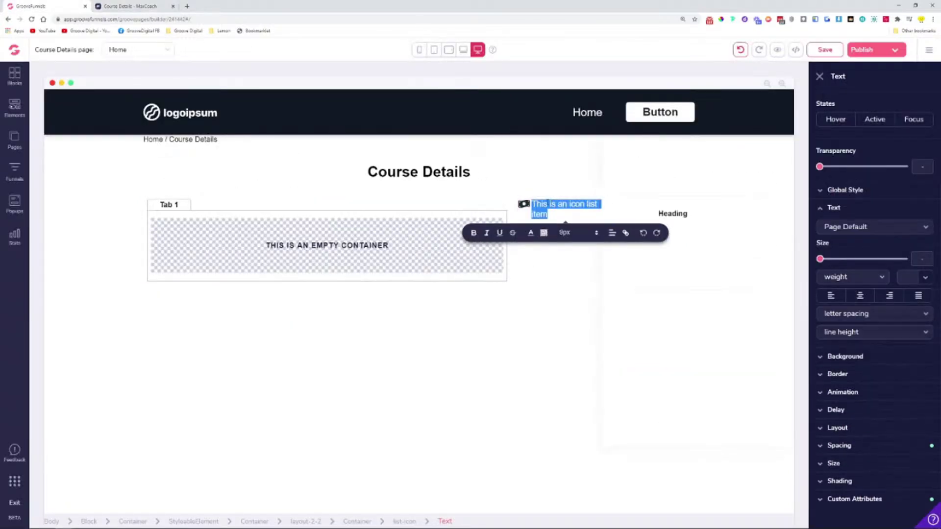
pyautogui.write('Price')
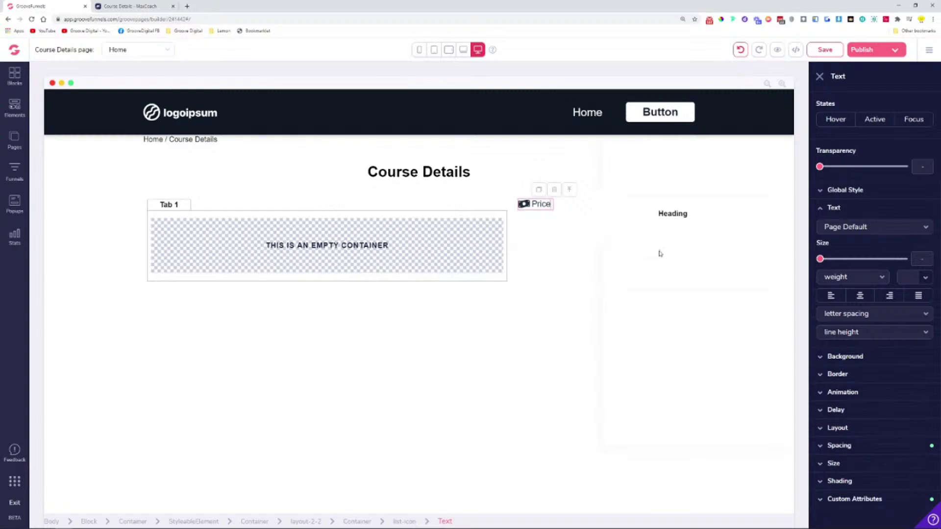
# - Set the Price text's left margin to 1rem to space it from the icon
pyautogui.click(509, 269)
pyautogui.click(551, 231)
pyautogui.click(541, 203)
pyautogui.click(860, 444)
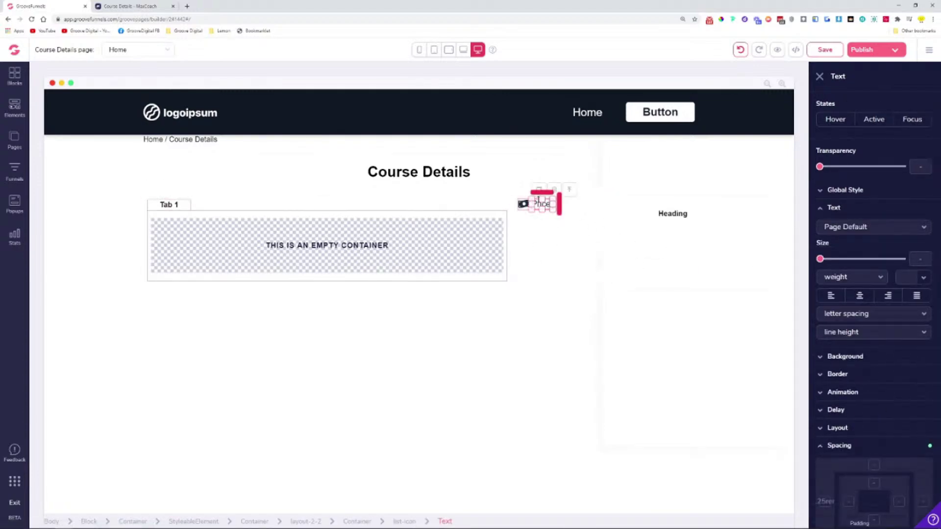
pyautogui.click(586, 267)
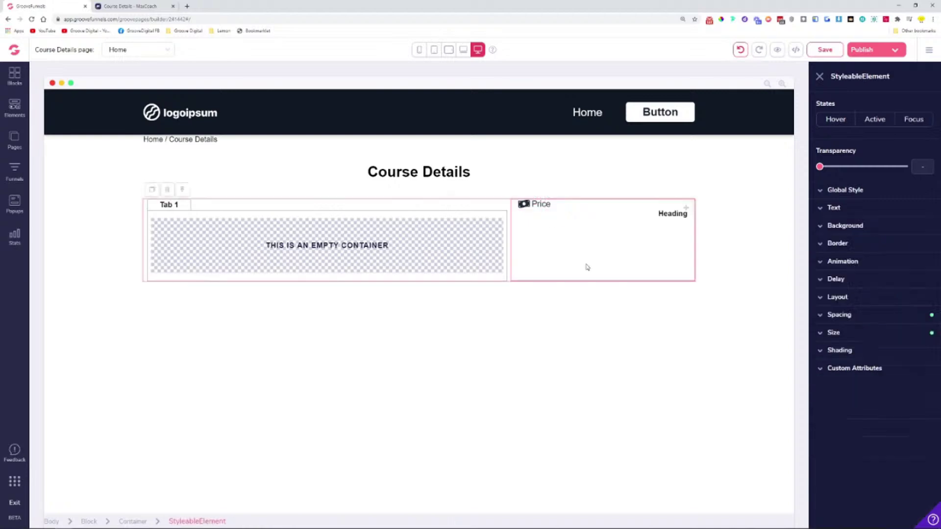
pyautogui.click(541, 204)
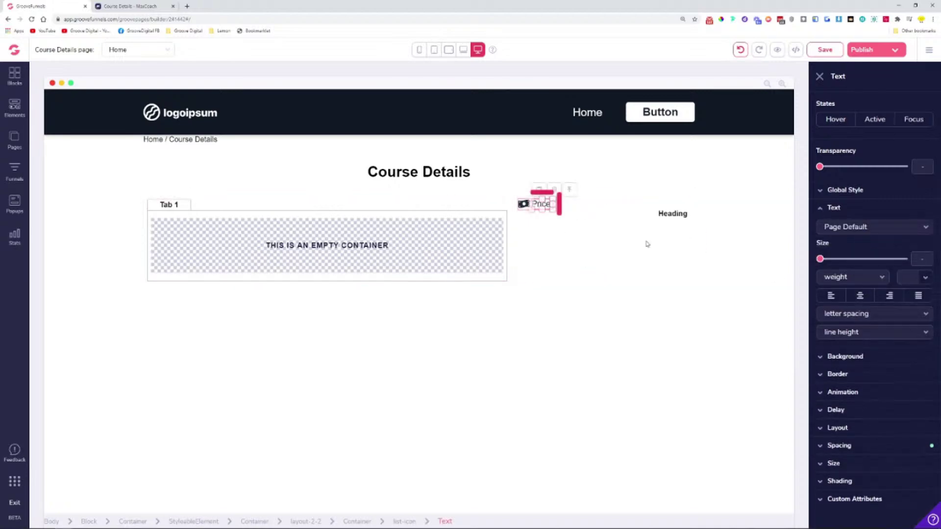
pyautogui.click(839, 445)
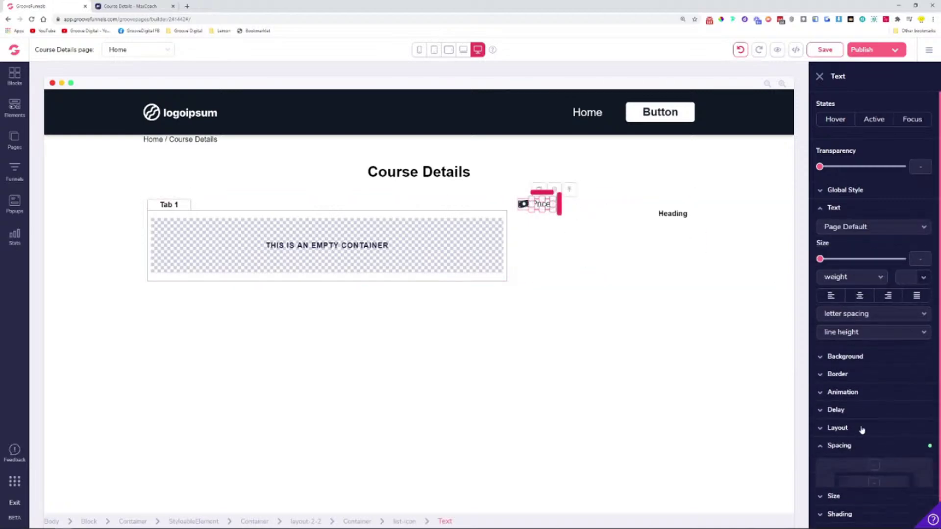
pyautogui.scroll(-2, 848, 471)
pyautogui.moveTo(827, 485); pyautogui.dragTo(840, 486)
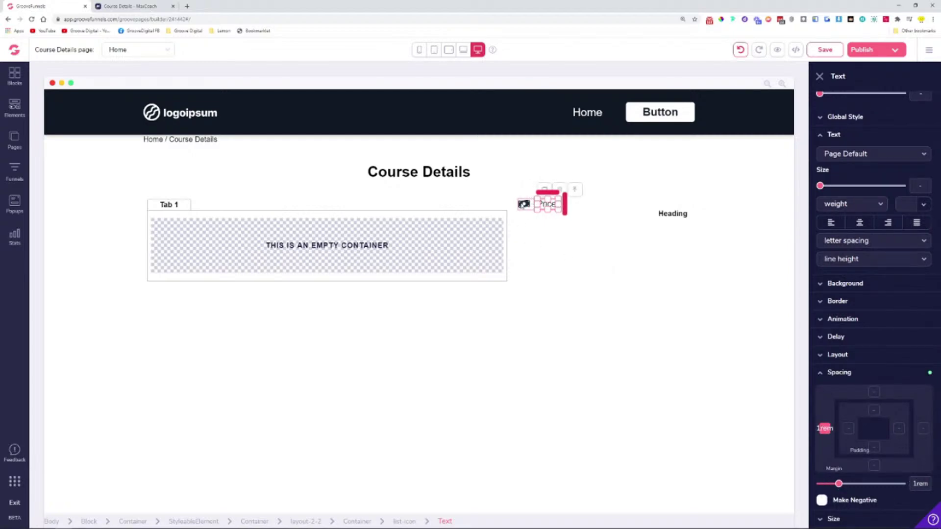
# - Check the Price row's elements, then clear the Horizontal direction in the heading container's flex layout
pyautogui.click(522, 204)
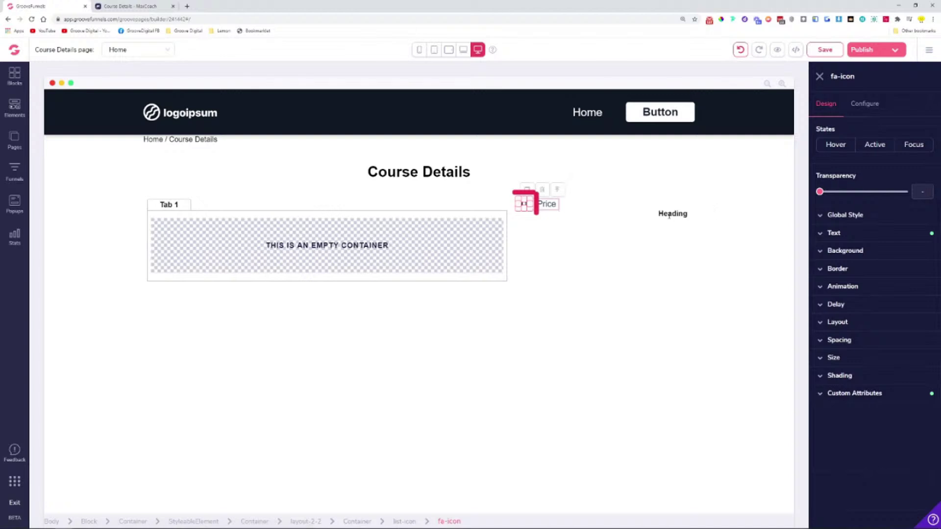
pyautogui.click(669, 214)
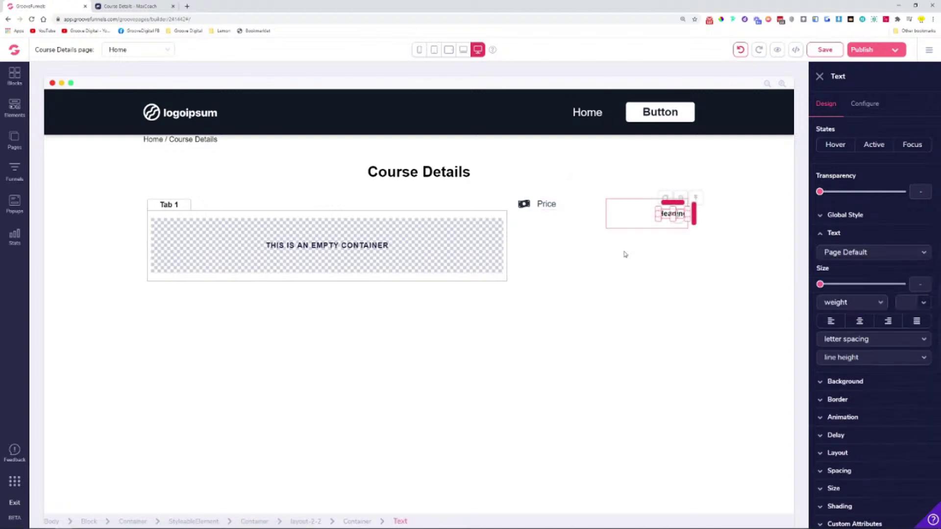
pyautogui.click(557, 203)
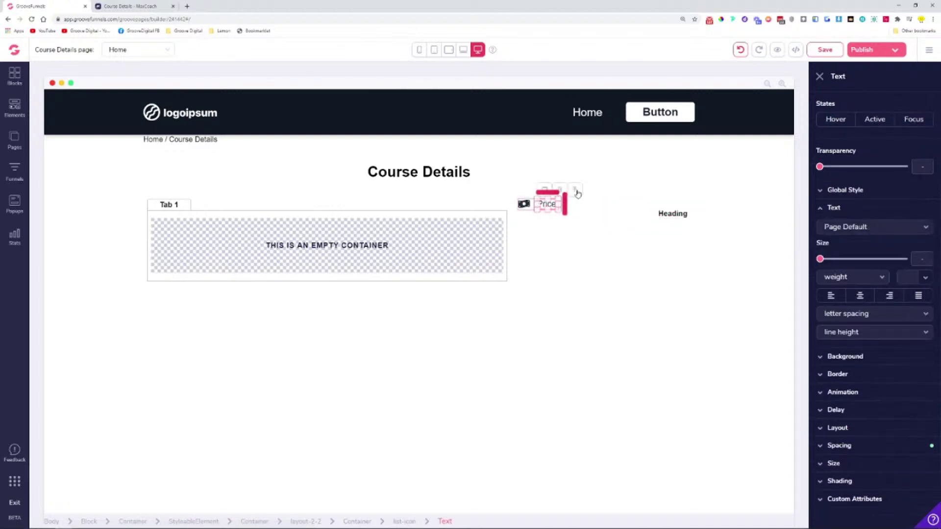
pyautogui.click(579, 193)
pyautogui.click(588, 208)
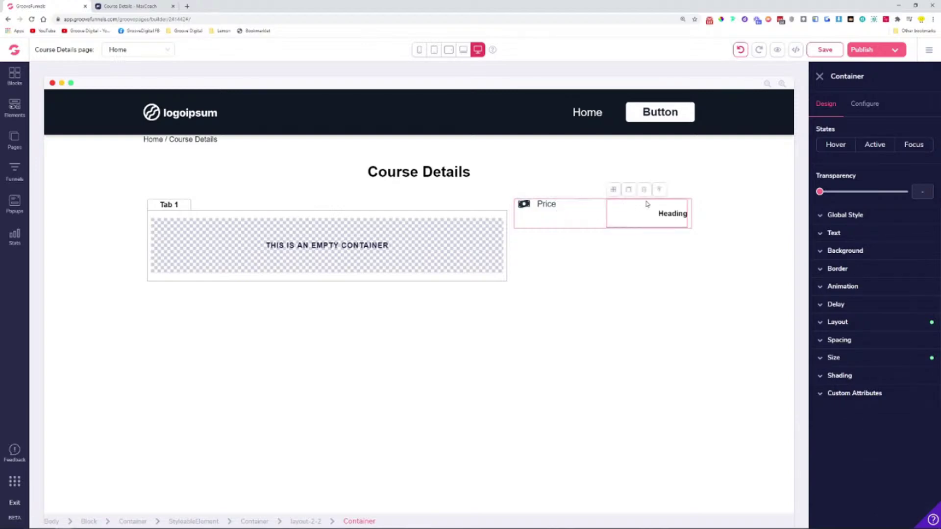
pyautogui.click(895, 324)
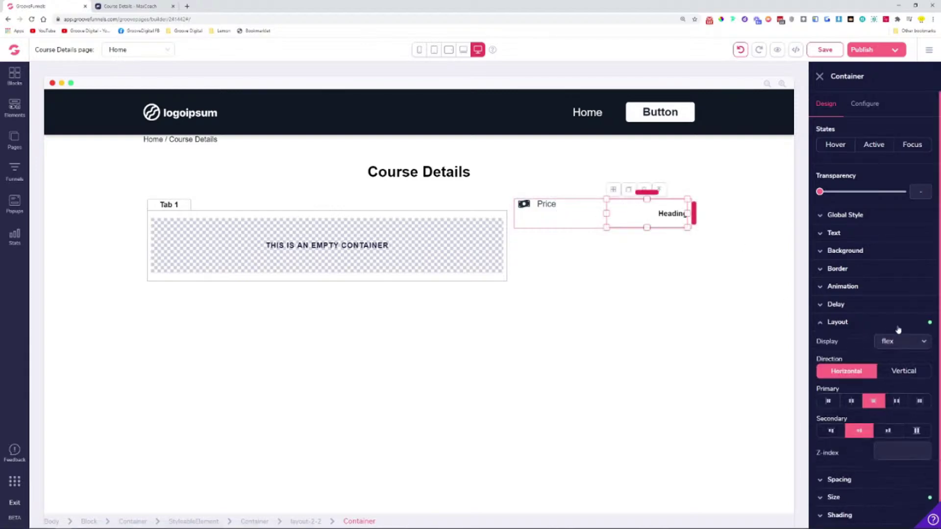
pyautogui.click(852, 377)
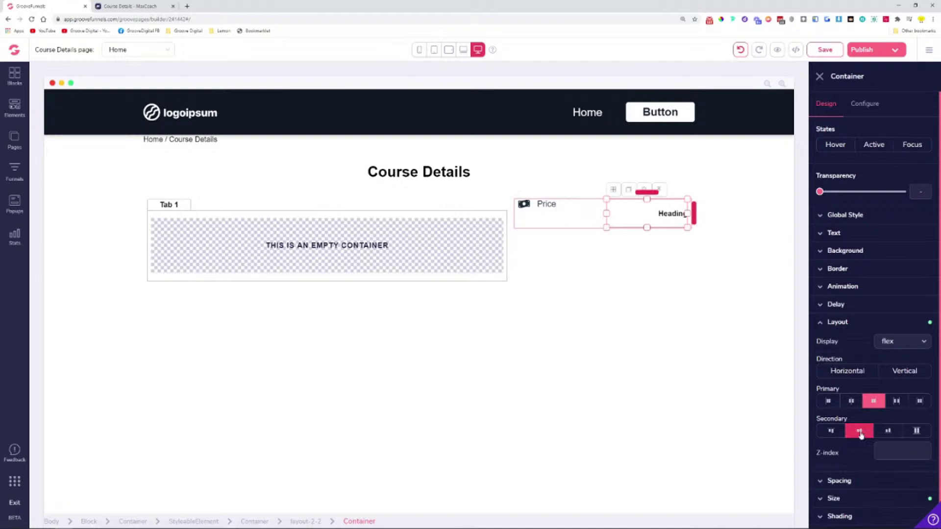
# - Replace the Price row's heading text with "Free" copied from the MaxCoach info card, and set its text size to 1.5rem
pyautogui.click(675, 215)
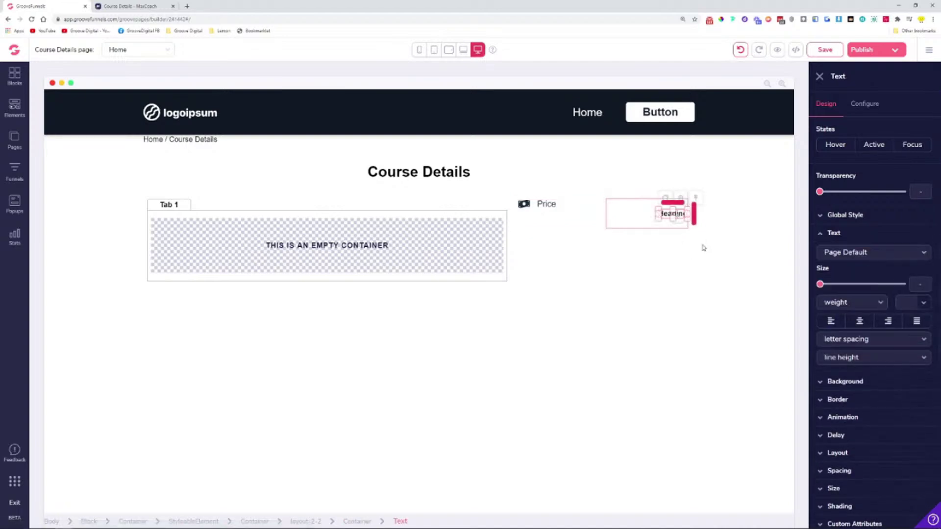
pyautogui.click(135, 5)
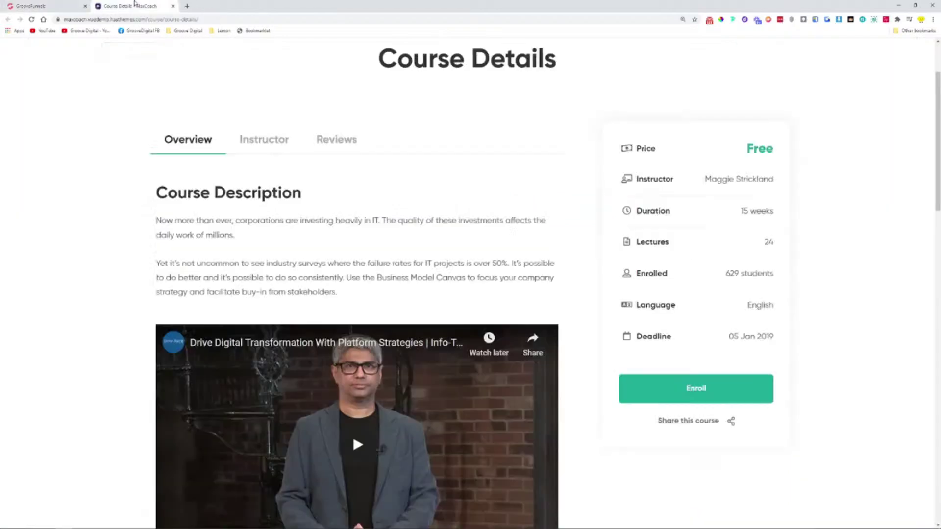
pyautogui.doubleClick(769, 150)
pyautogui.rightClick(769, 151)
pyautogui.click(790, 161)
pyautogui.click(32, 5)
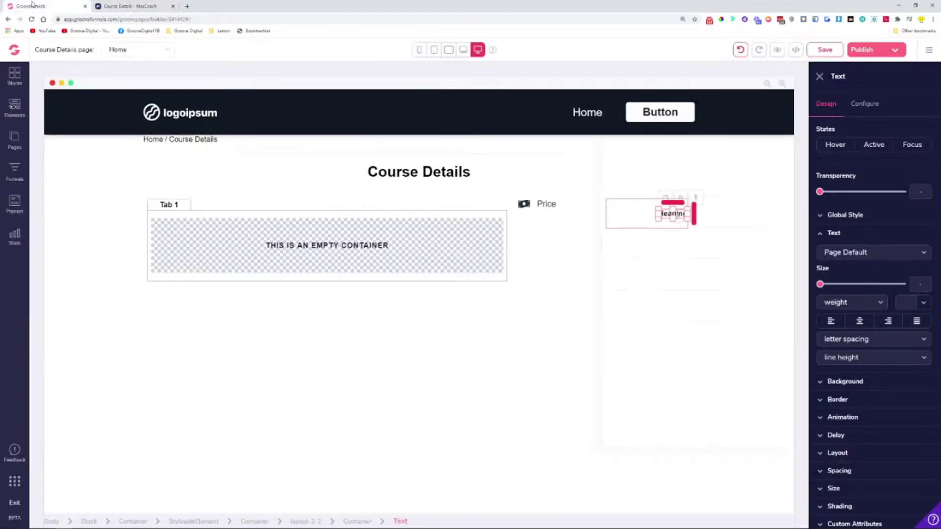
pyautogui.doubleClick(672, 213)
pyautogui.hotkey('ctrl', 'v')
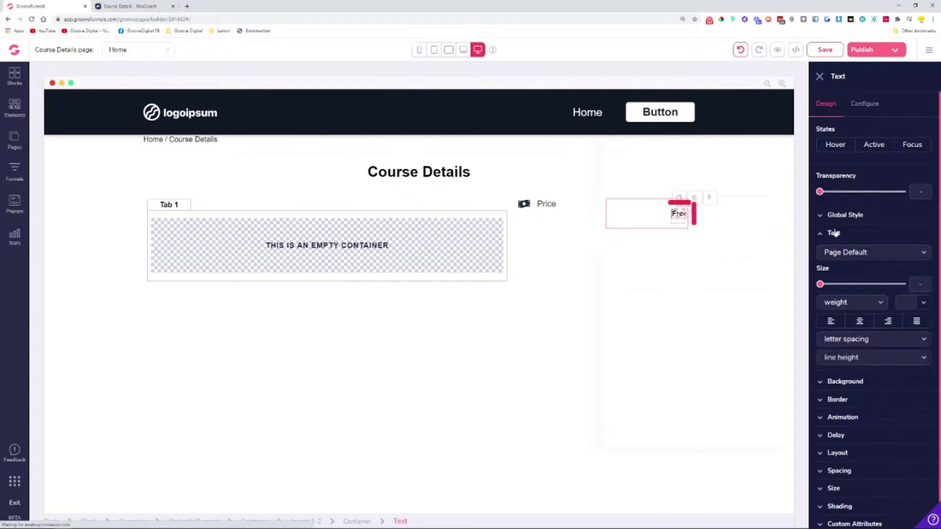
pyautogui.moveTo(819, 284); pyautogui.dragTo(861, 295)
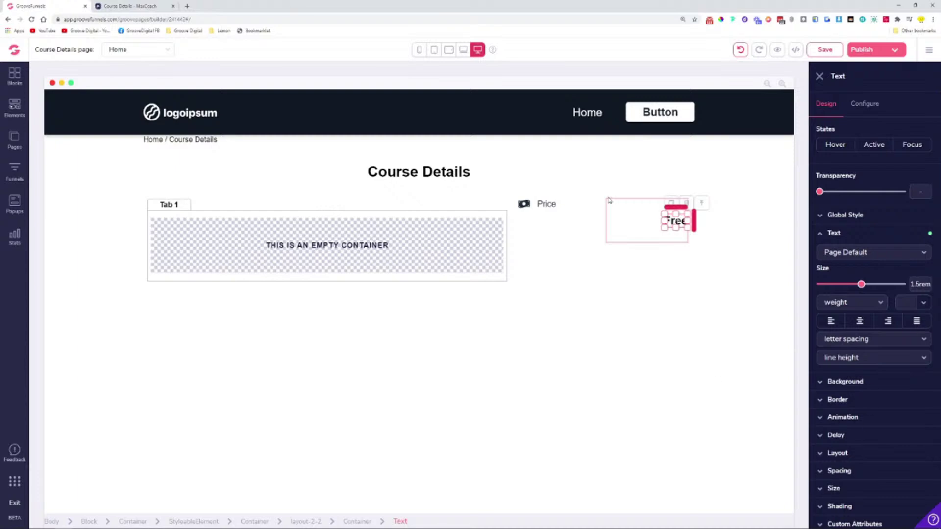
# - Set the width and height of the container holding the Free heading to auto
pyautogui.click(617, 213)
pyautogui.click(894, 358)
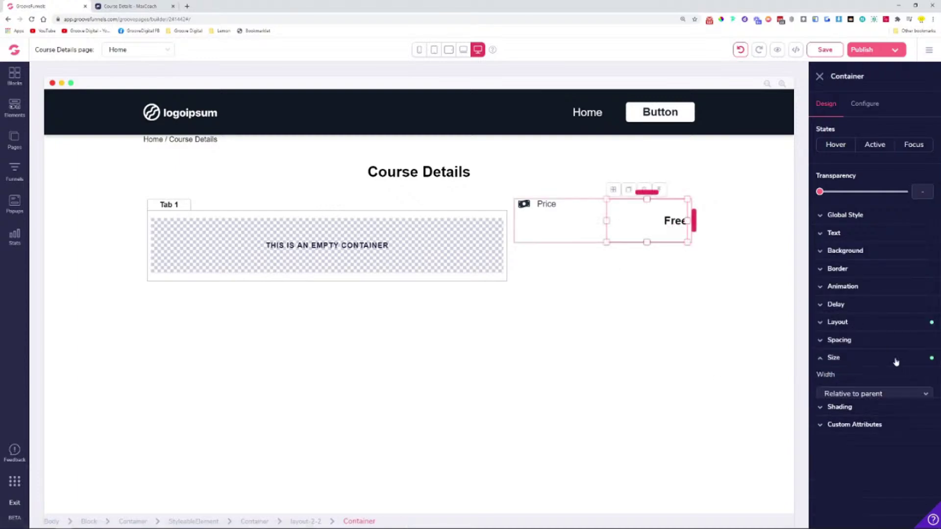
pyautogui.click(882, 395)
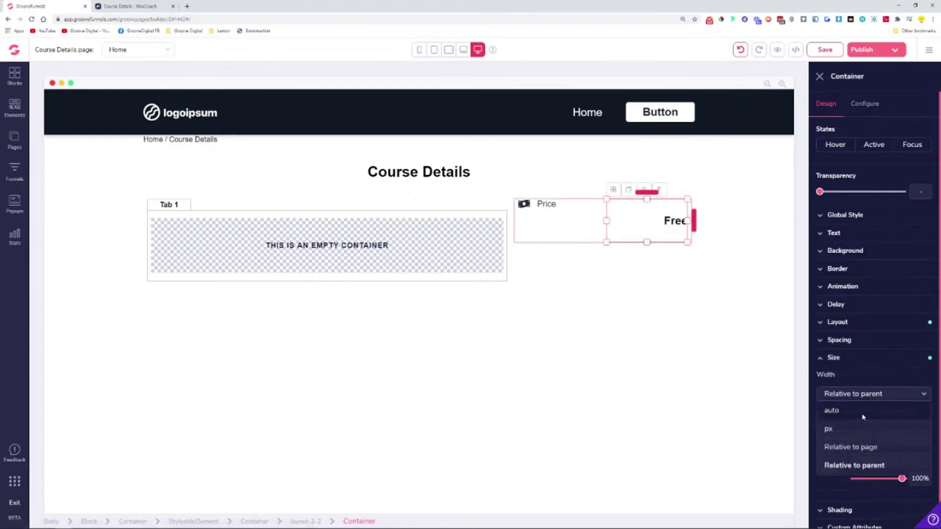
pyautogui.click(863, 417)
pyautogui.click(891, 442)
pyautogui.click(866, 459)
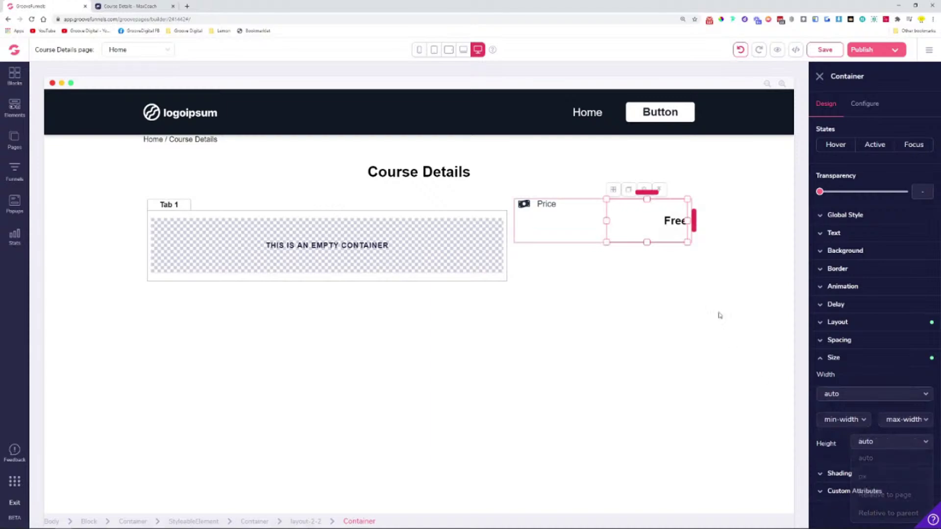
# - Select the Price row's layout around both containers and set its width and height to auto
pyautogui.click(607, 234)
pyautogui.click(624, 208)
pyautogui.click(602, 239)
pyautogui.click(833, 357)
pyautogui.click(871, 395)
pyautogui.click(866, 412)
pyautogui.click(888, 443)
pyautogui.click(892, 458)
# - Try start alignment on the secondary axis of the Free container's flex layout, keeping end alignment on the primary axis
pyautogui.click(668, 218)
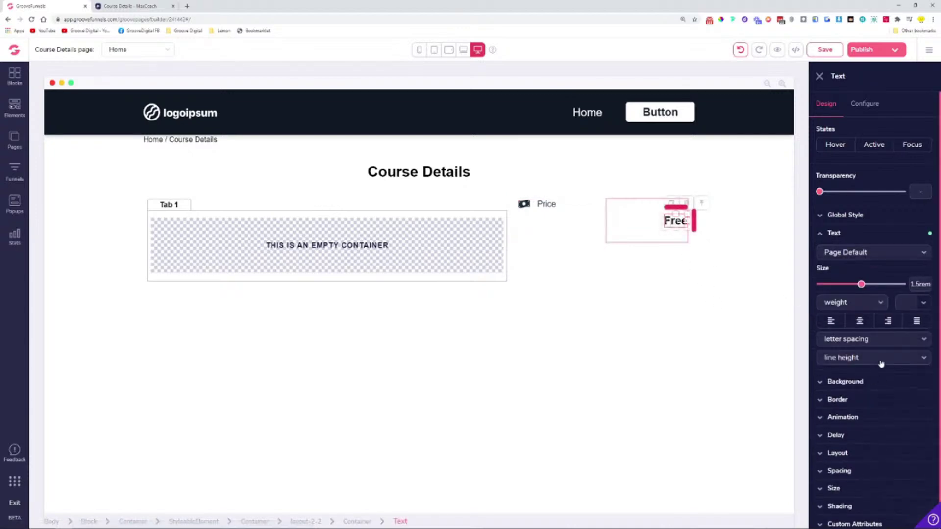
pyautogui.click(626, 209)
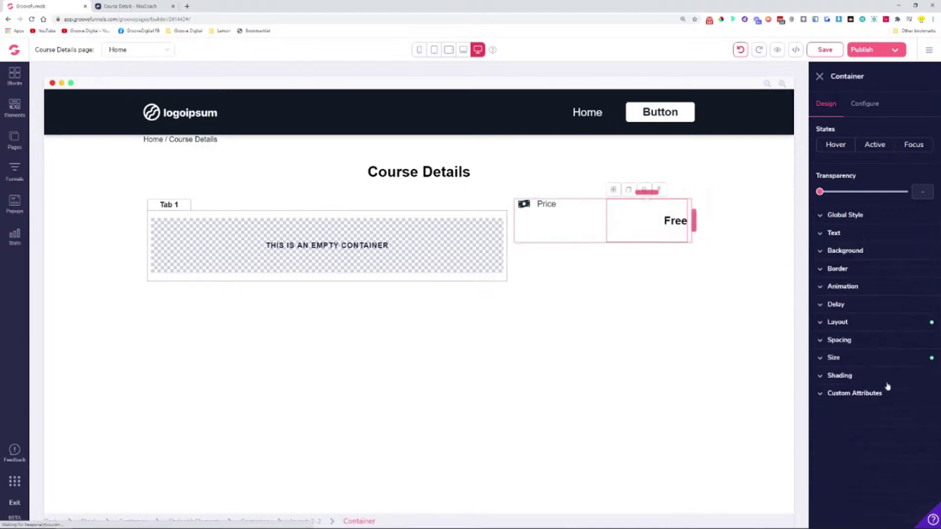
pyautogui.click(856, 323)
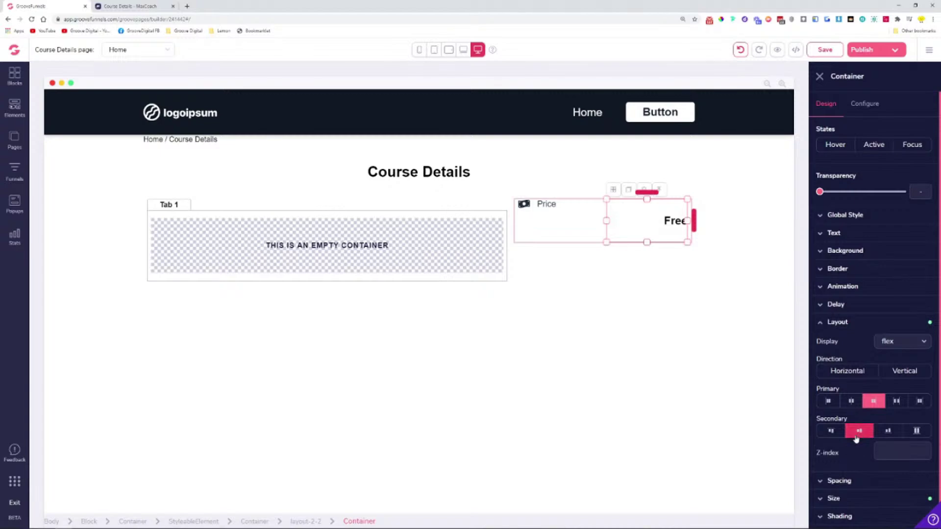
pyautogui.click(831, 431)
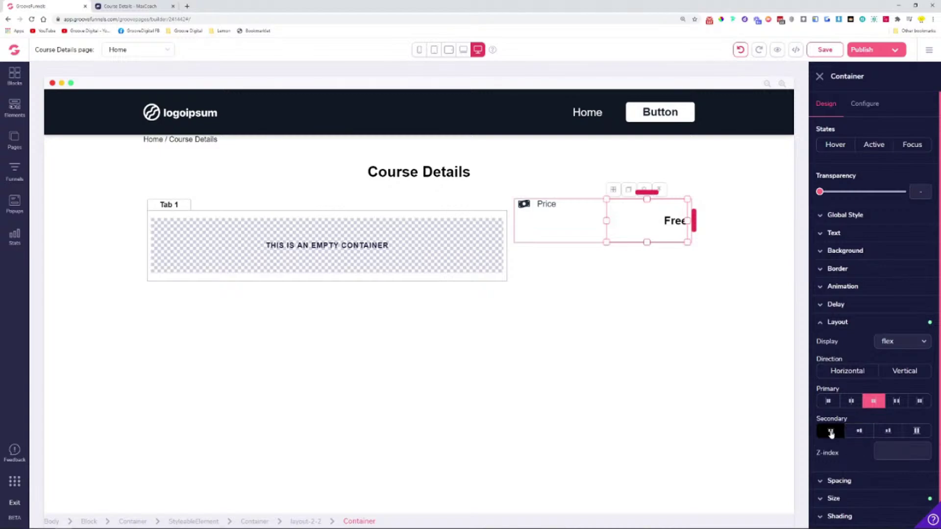
pyautogui.click(676, 220)
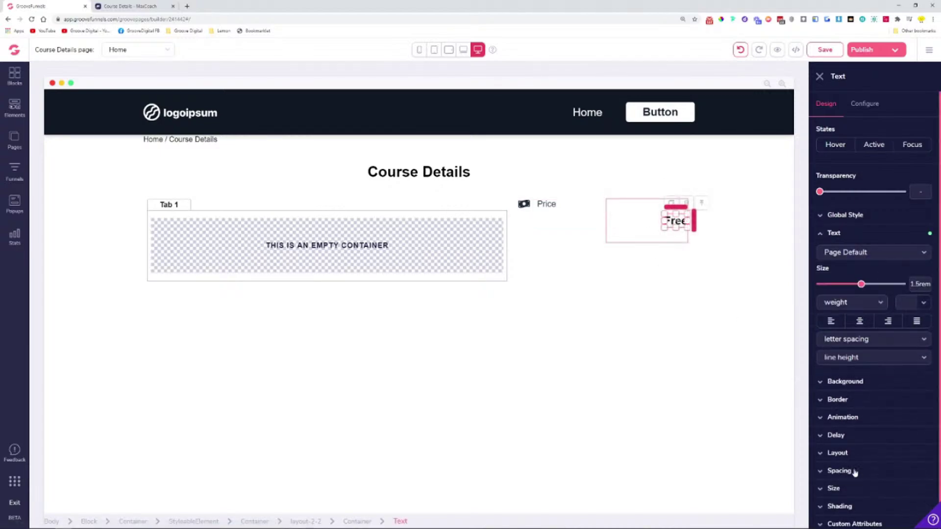
pyautogui.click(646, 216)
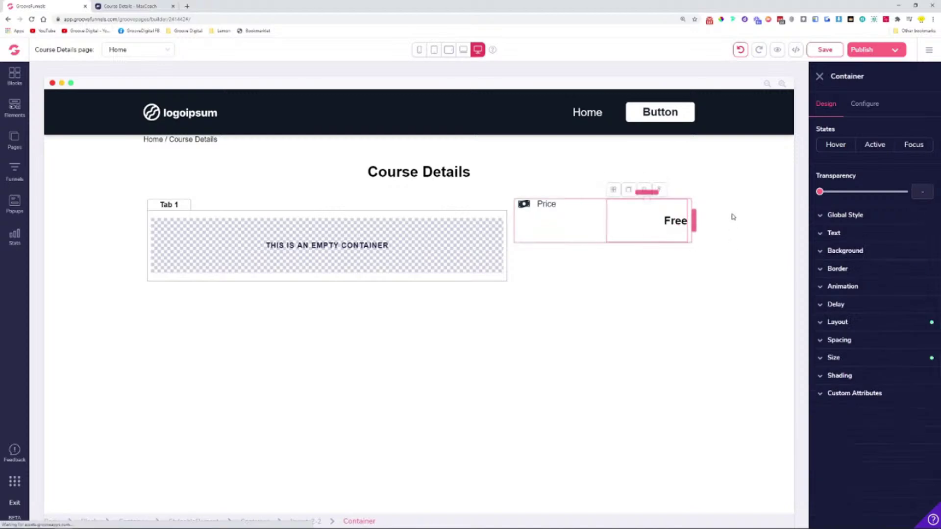
pyautogui.click(855, 326)
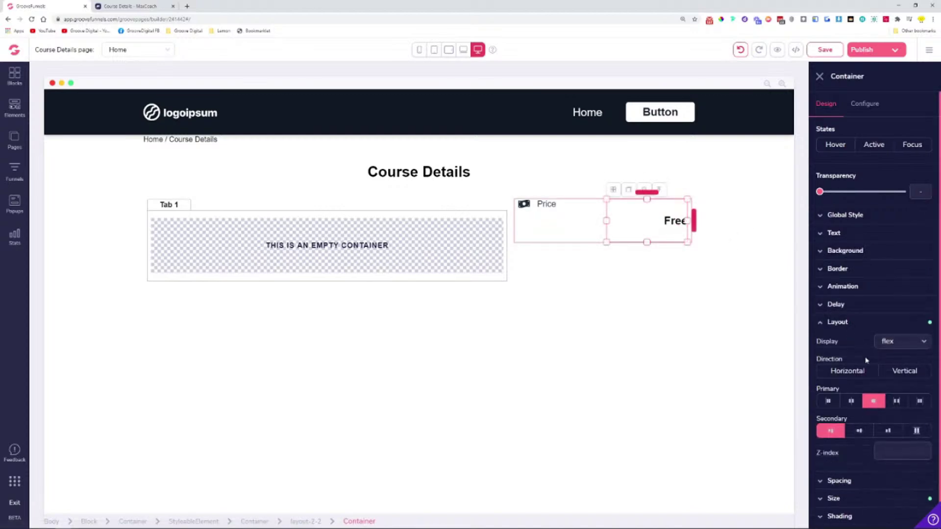
pyautogui.click(871, 403)
pyautogui.click(838, 432)
# - Switch the Free container's flex direction to Vertical with start primary alignment, testing the secondary alignments and returning to start
pyautogui.click(901, 375)
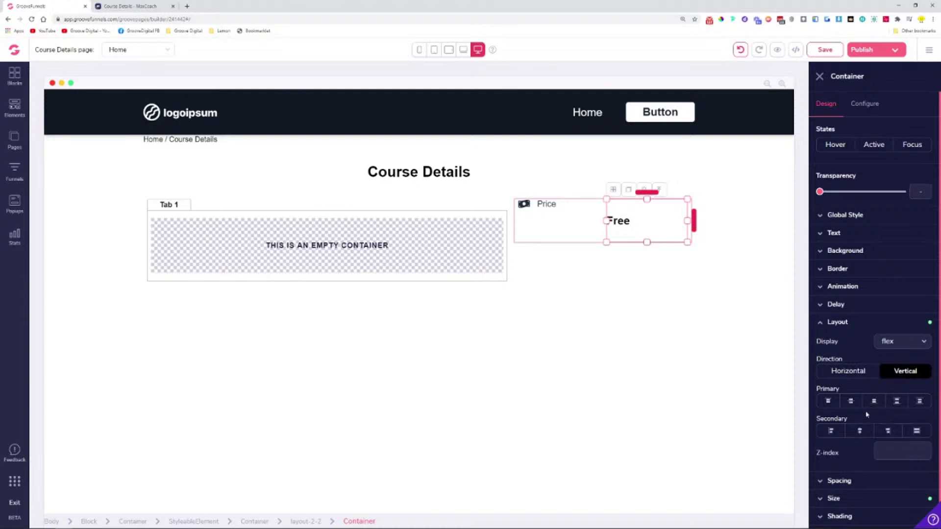
pyautogui.click(828, 403)
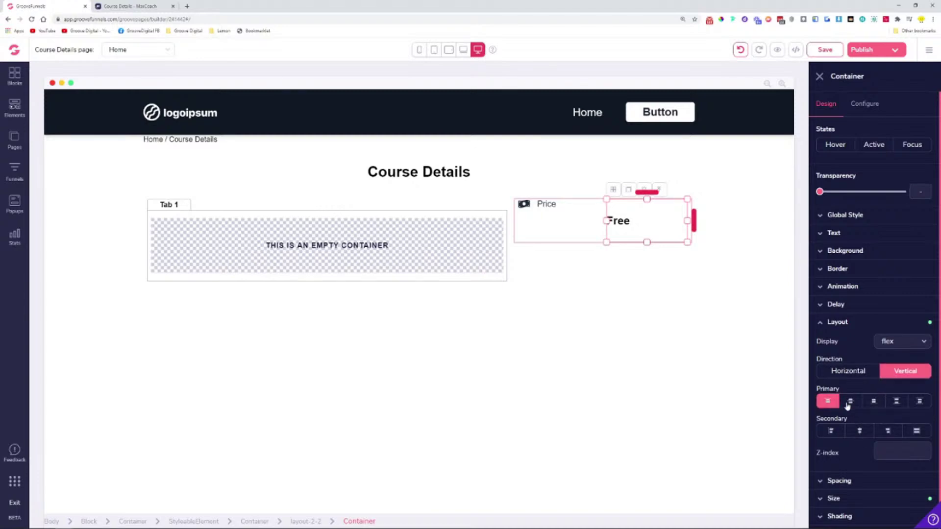
pyautogui.click(831, 432)
pyautogui.click(859, 431)
pyautogui.click(890, 433)
pyautogui.click(864, 434)
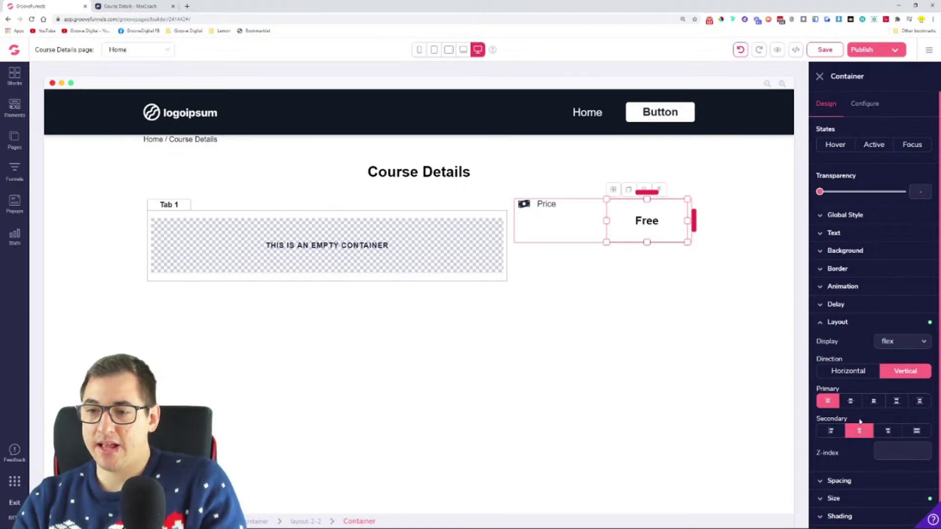
pyautogui.click(831, 431)
# - Try centre and end primary alignment on the Free container and return it to start alignment
pyautogui.click(851, 401)
pyautogui.click(873, 401)
pyautogui.click(618, 221)
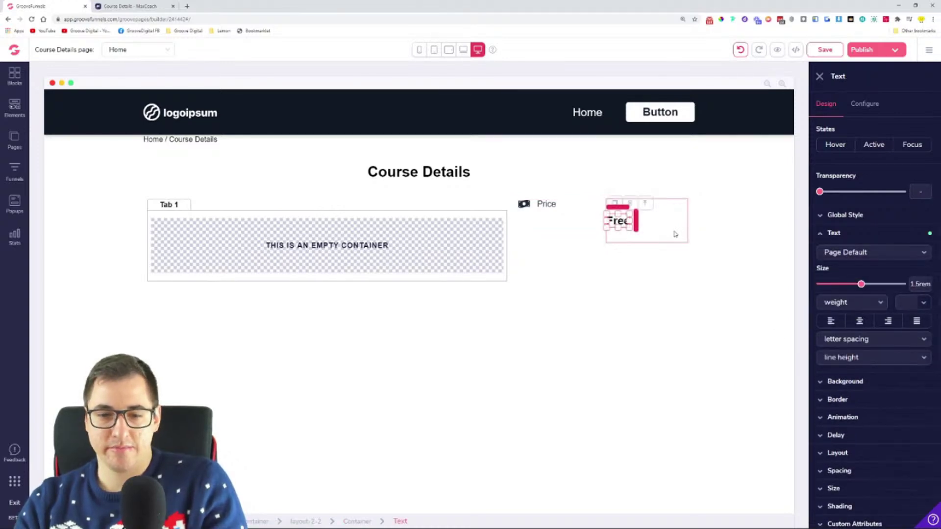
pyautogui.click(357, 523)
pyautogui.click(839, 323)
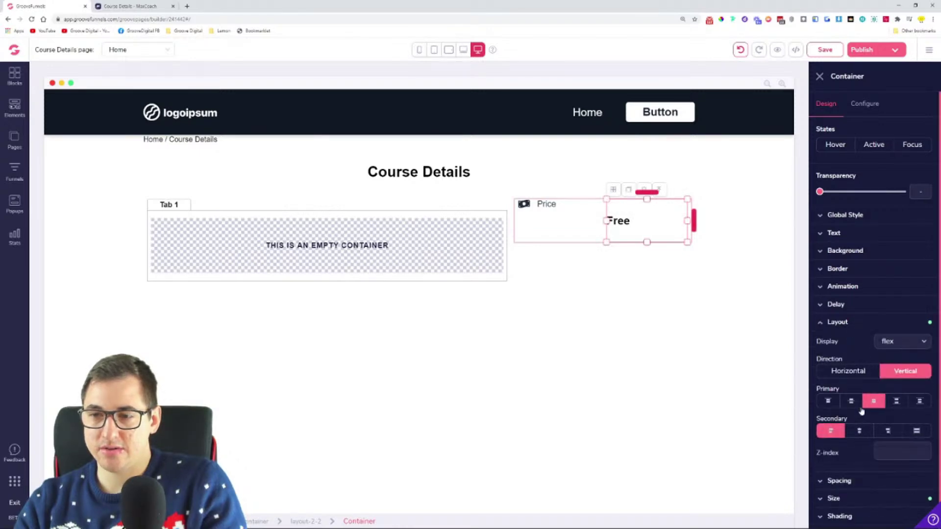
pyautogui.click(830, 402)
# - Save the page and reload the builder, and select all device sizes for editing with the Free container selected
pyautogui.click(813, 55)
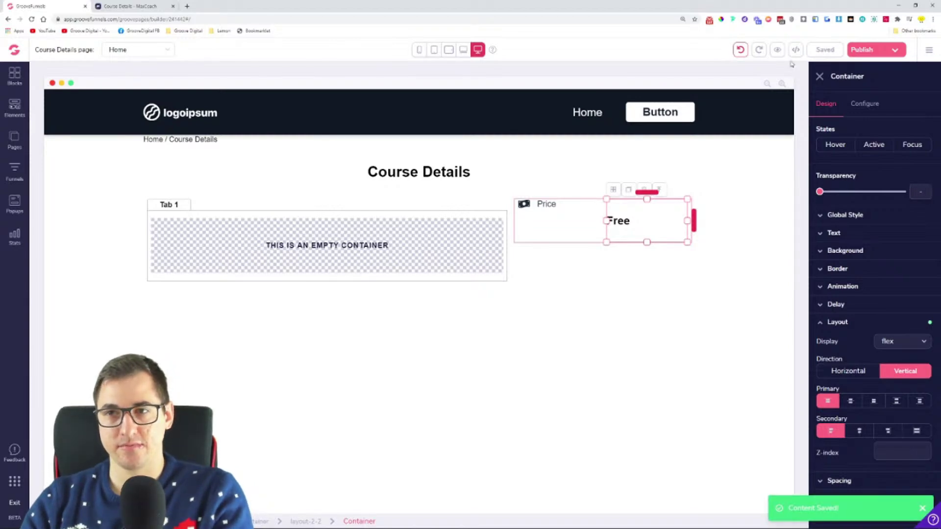
pyautogui.click(31, 19)
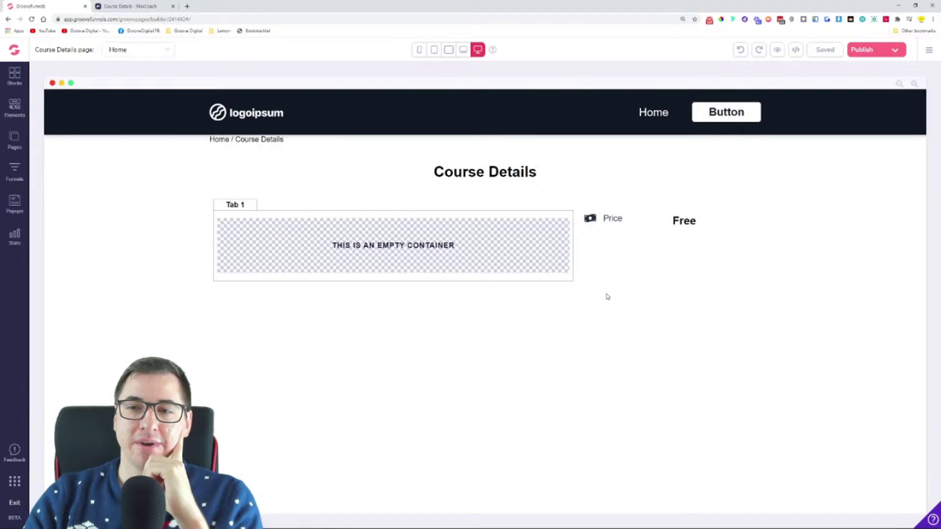
pyautogui.click(659, 230)
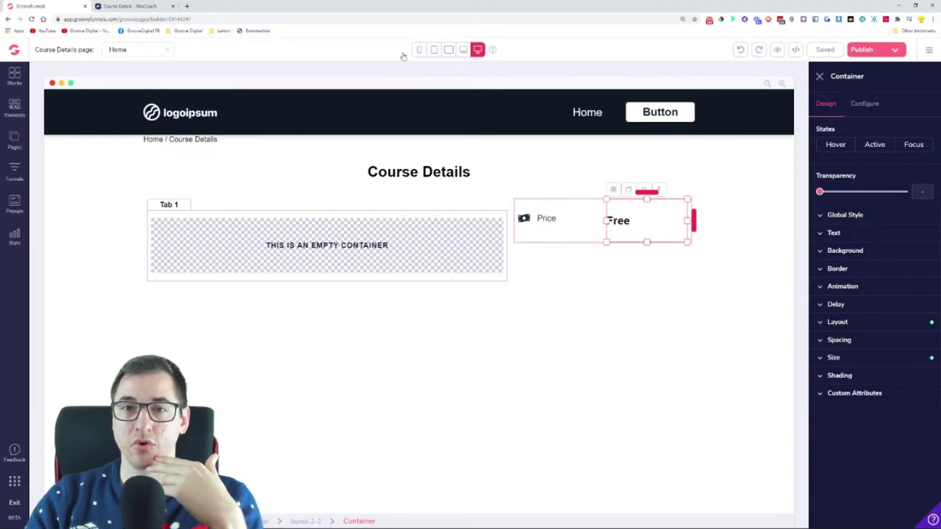
pyautogui.click(478, 49)
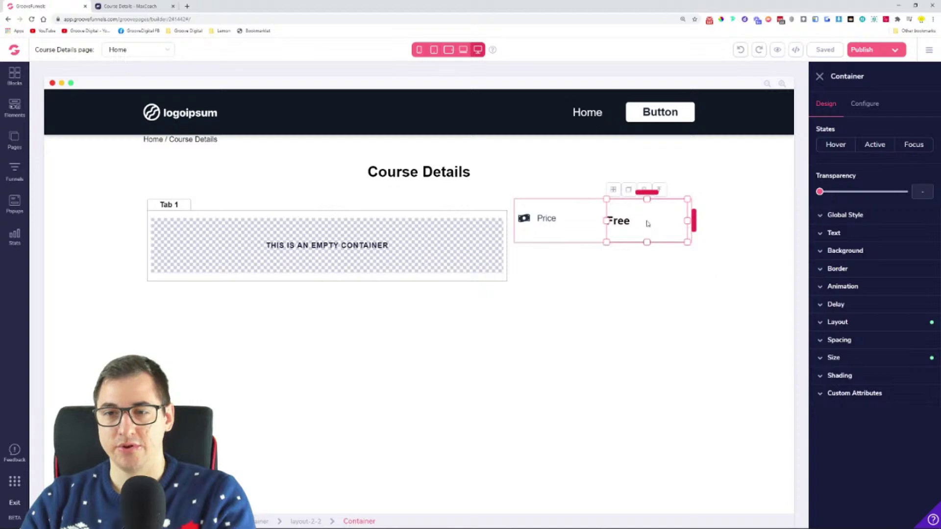
# - Align the Free heading to the right edge of its vertical flex container using end secondary alignment, after trying centre
pyautogui.click(628, 209)
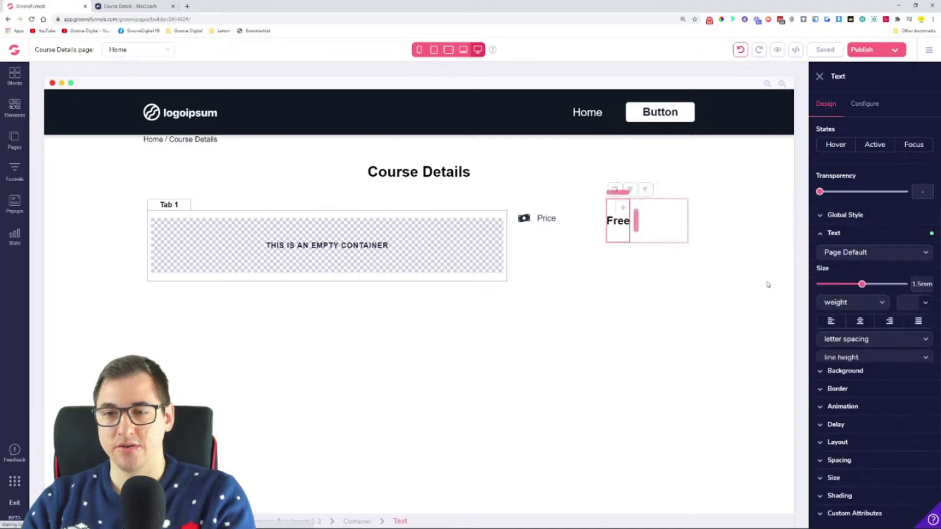
pyautogui.click(679, 214)
pyautogui.click(859, 322)
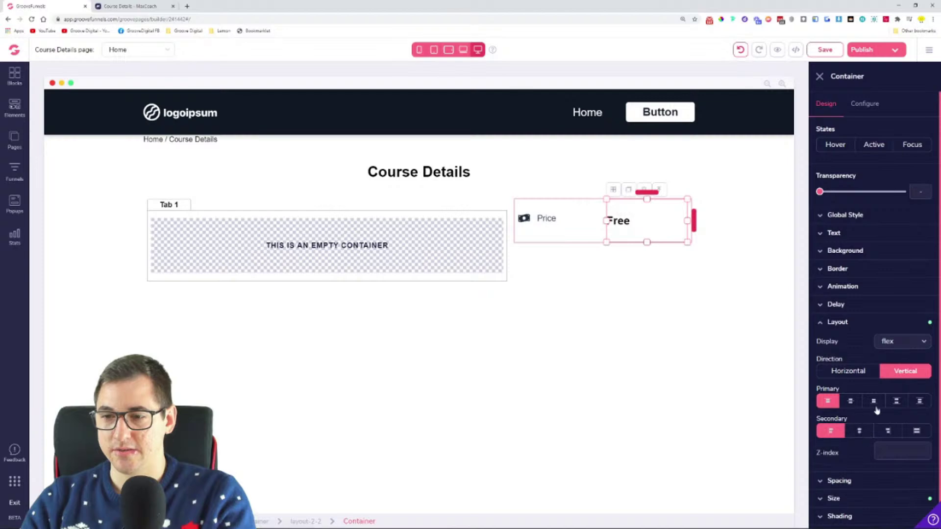
pyautogui.click(851, 402)
pyautogui.click(850, 402)
pyautogui.click(859, 432)
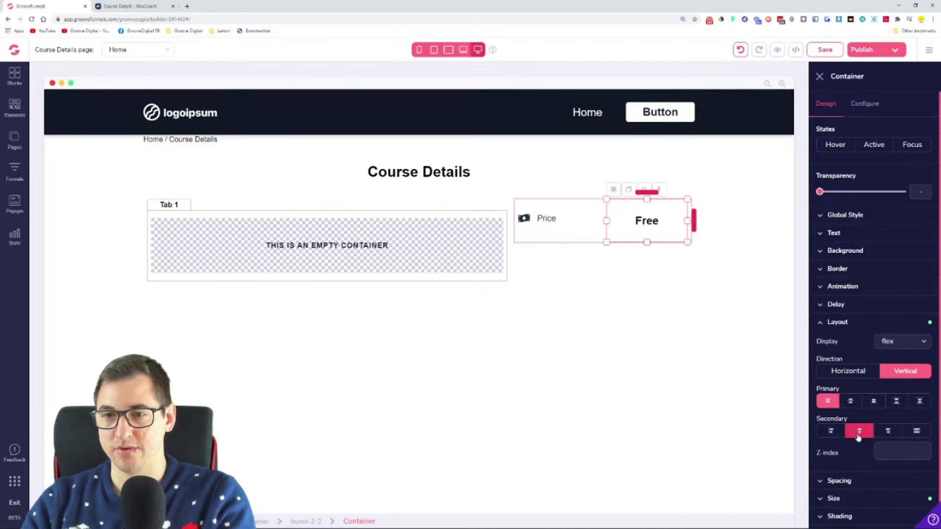
pyautogui.click(877, 432)
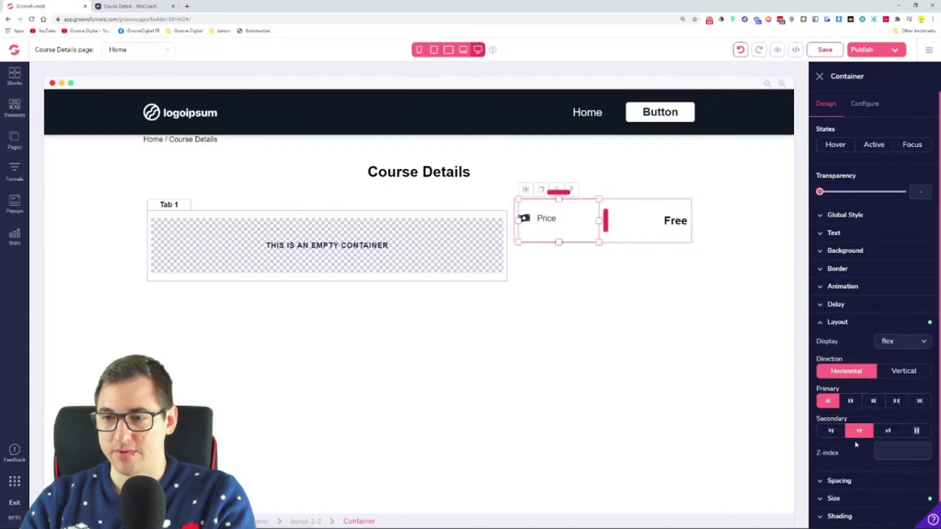
# - Compare start and centre secondary alignment on the Price label's container, leaving it on centre
pyautogui.click(830, 430)
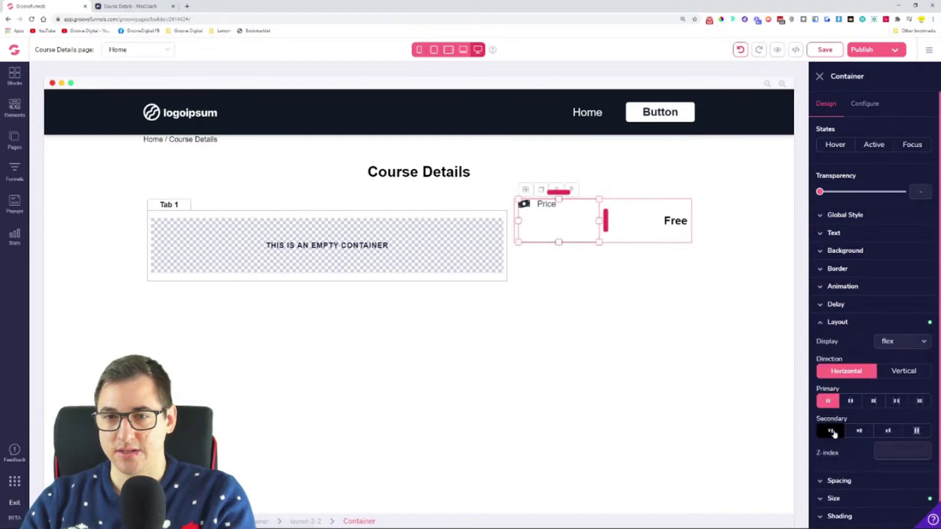
pyautogui.click(858, 434)
pyautogui.click(830, 431)
pyautogui.click(859, 432)
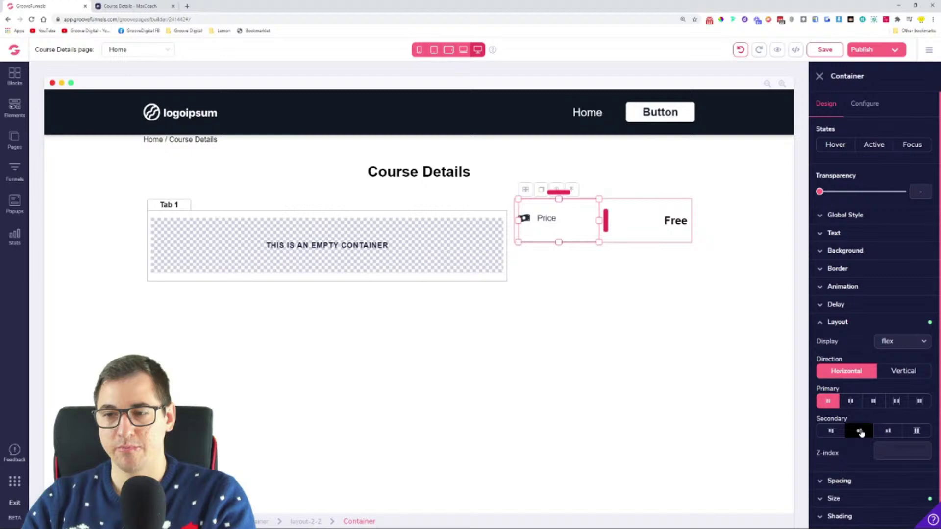
# - Duplicate the container holding the money icon and Price label within the sidebar row
pyautogui.click(681, 227)
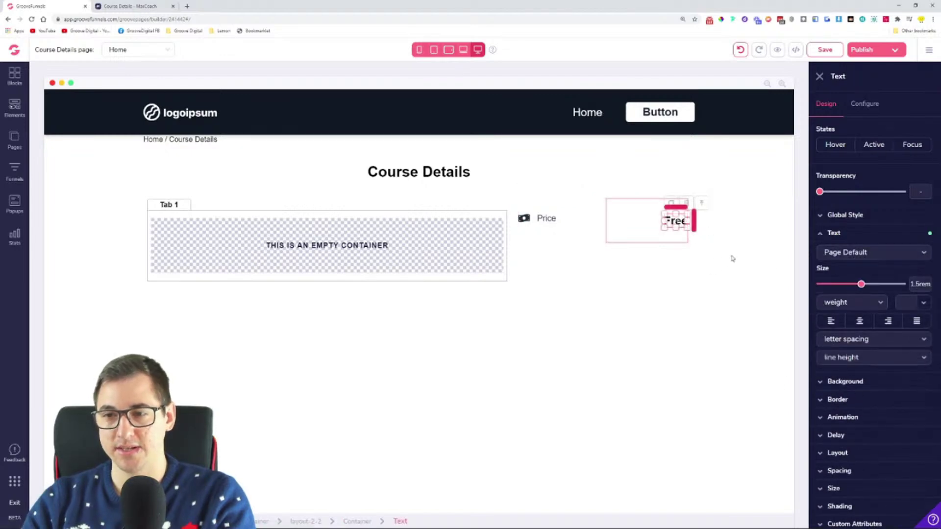
pyautogui.click(626, 216)
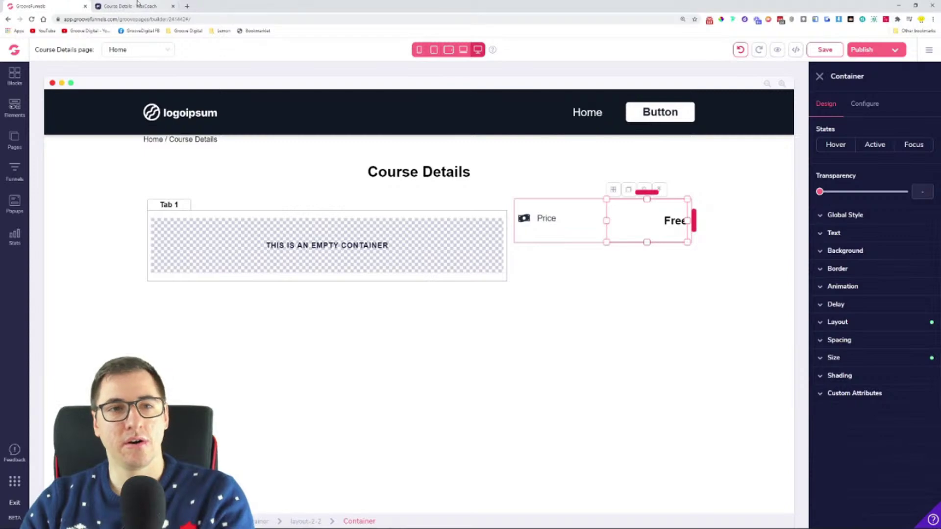
pyautogui.click(549, 221)
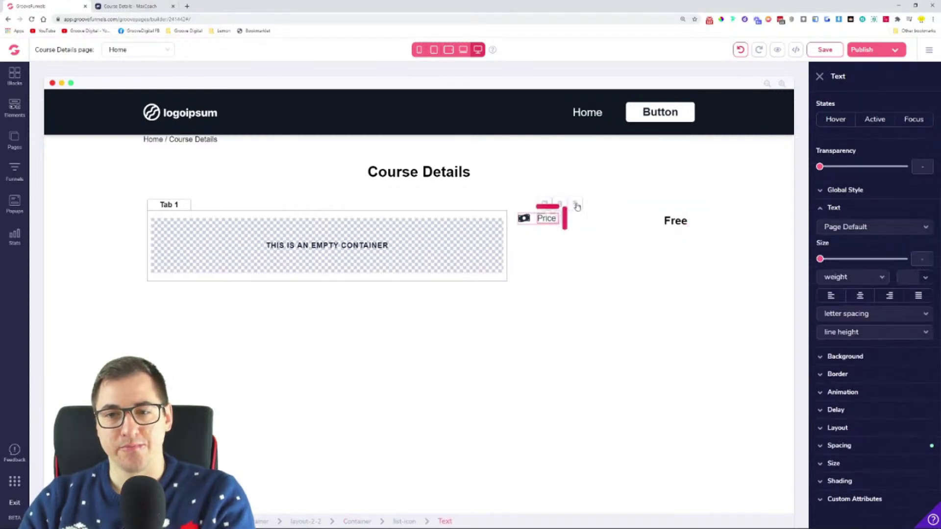
pyautogui.click(576, 209)
pyautogui.click(556, 202)
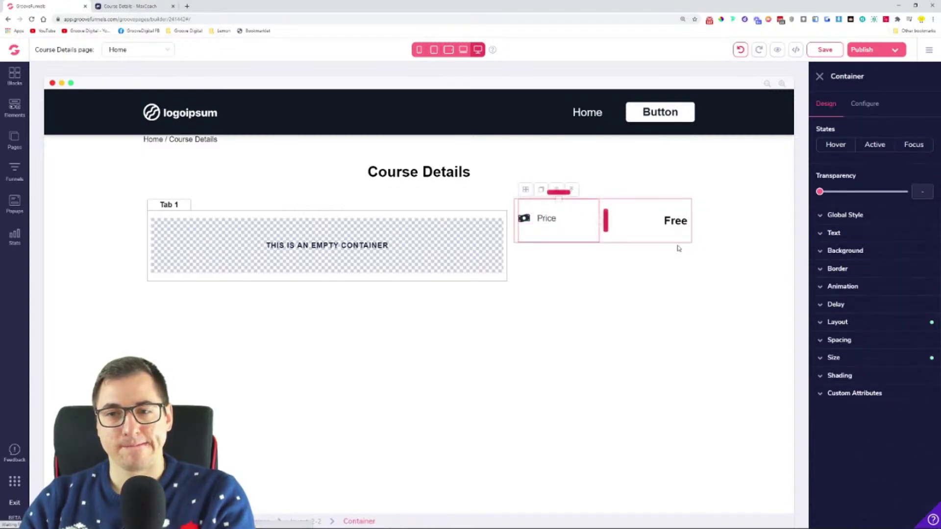
pyautogui.click(541, 191)
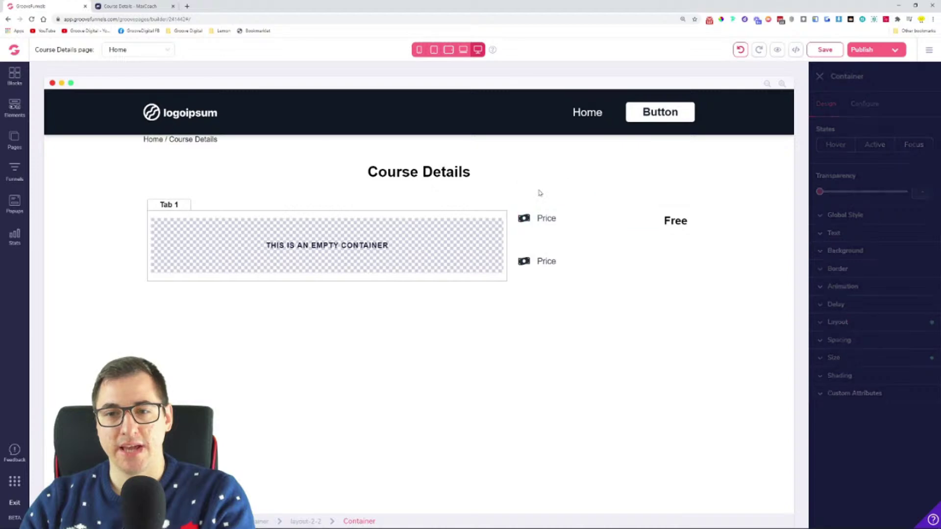
# - Undo the duplication of the Price label's container and duplicate the entire two-column Price and Free row within the sidebar
pyautogui.click(651, 277)
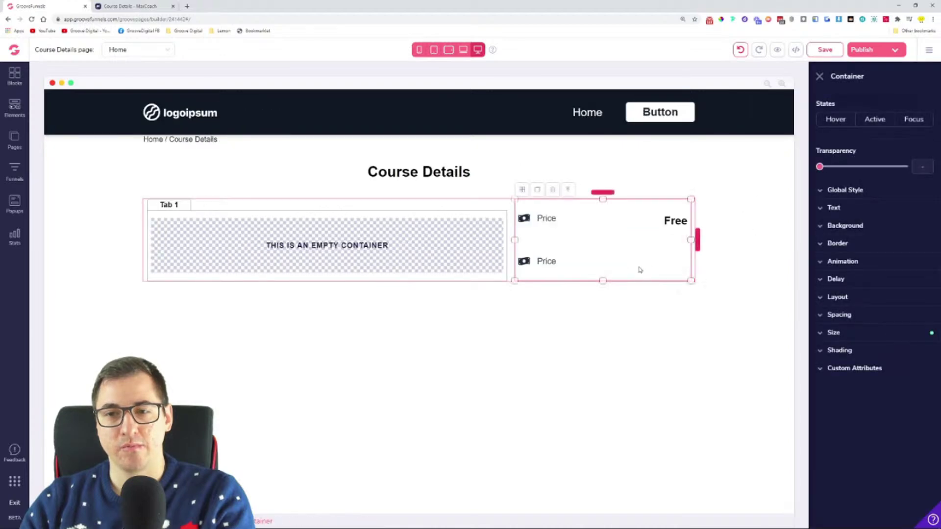
pyautogui.hotkey('ctrl', 'z')
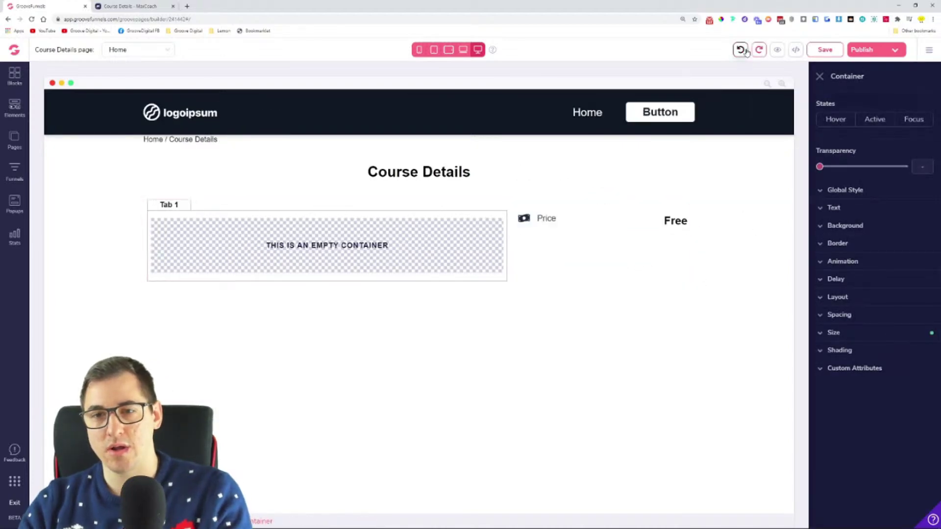
pyautogui.click(658, 223)
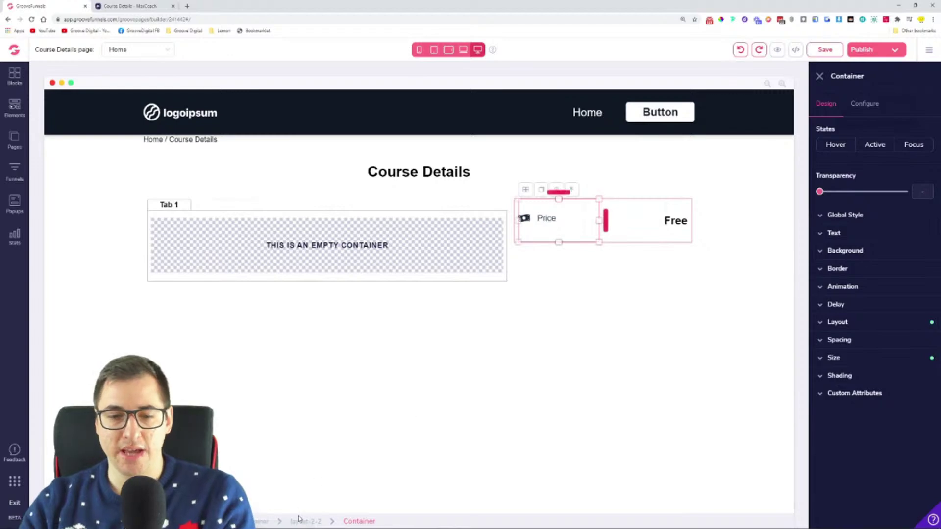
pyautogui.click(309, 522)
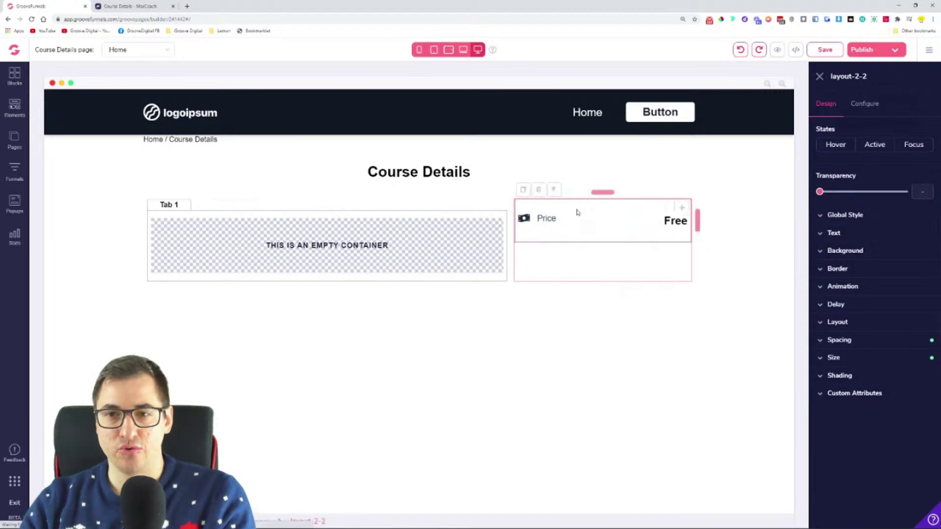
pyautogui.click(527, 191)
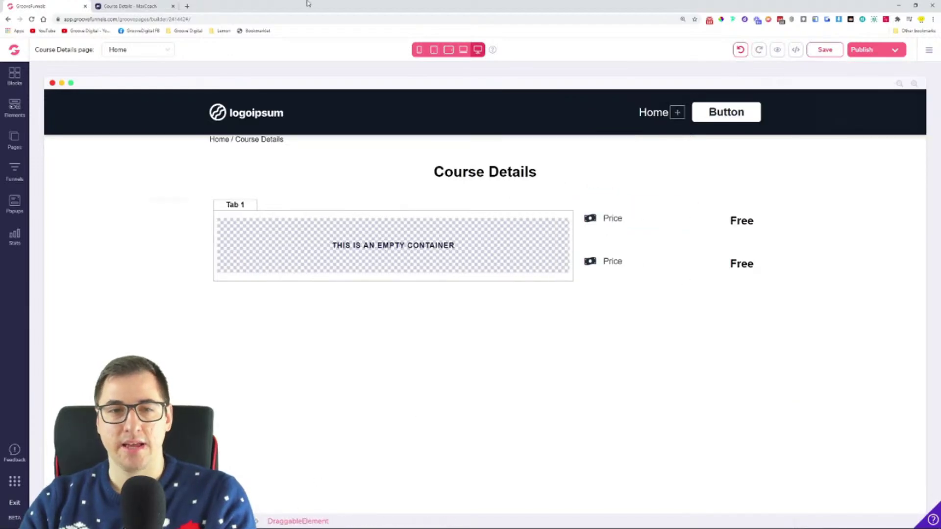
# - Check the row spacing on the MaxCoach reference page and set the duplicated row's top margin to -2rem
pyautogui.click(130, 6)
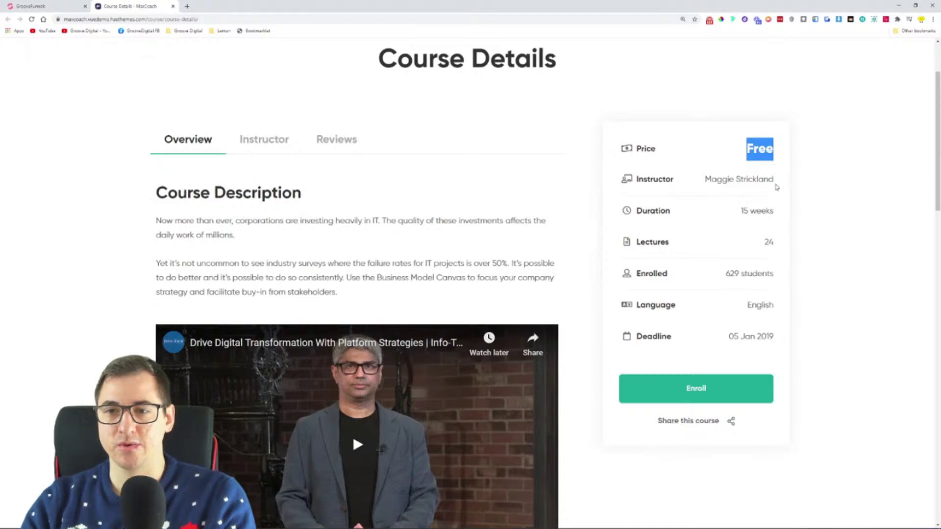
pyautogui.click(86, 3)
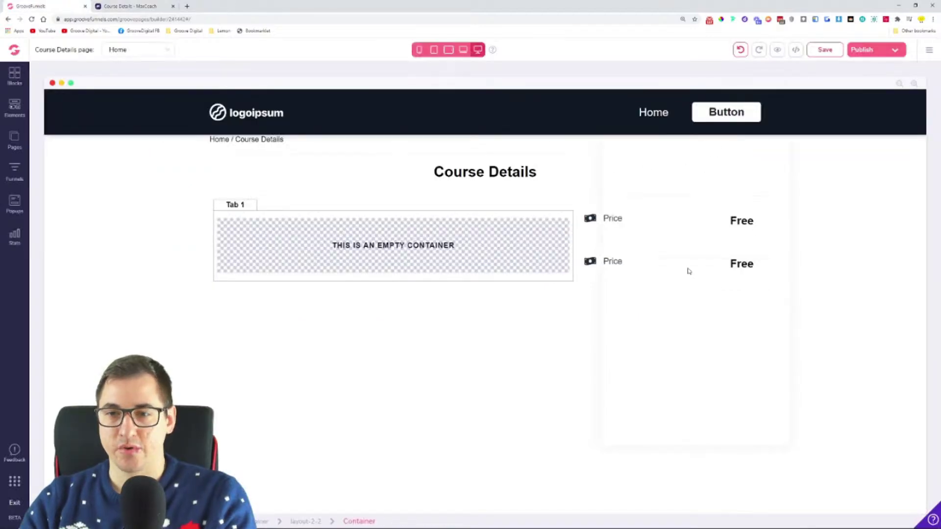
pyautogui.click(691, 273)
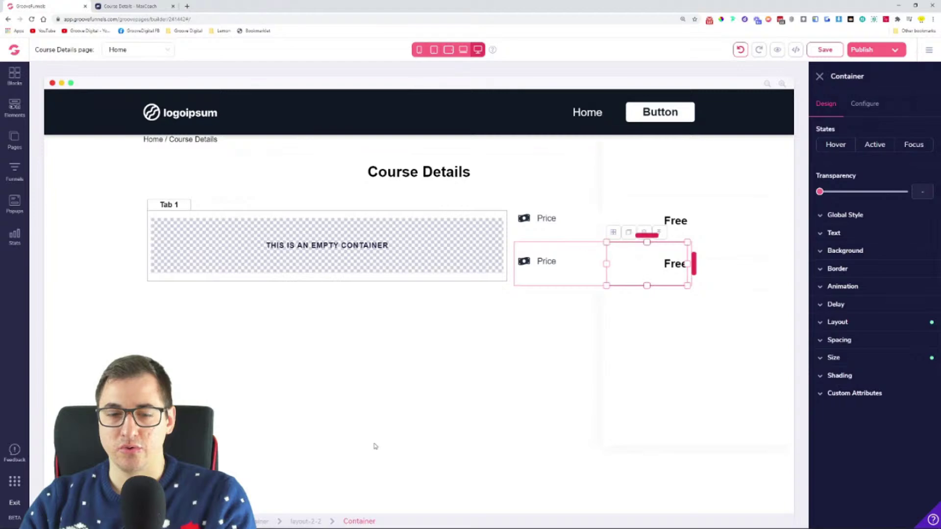
pyautogui.click(308, 521)
pyautogui.click(839, 340)
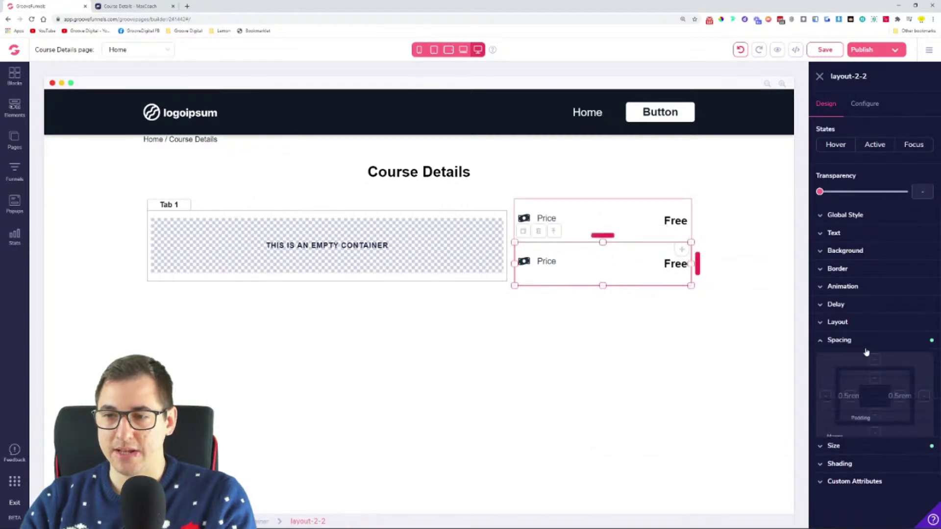
pyautogui.click(875, 361)
pyautogui.moveTo(819, 453); pyautogui.dragTo(855, 459)
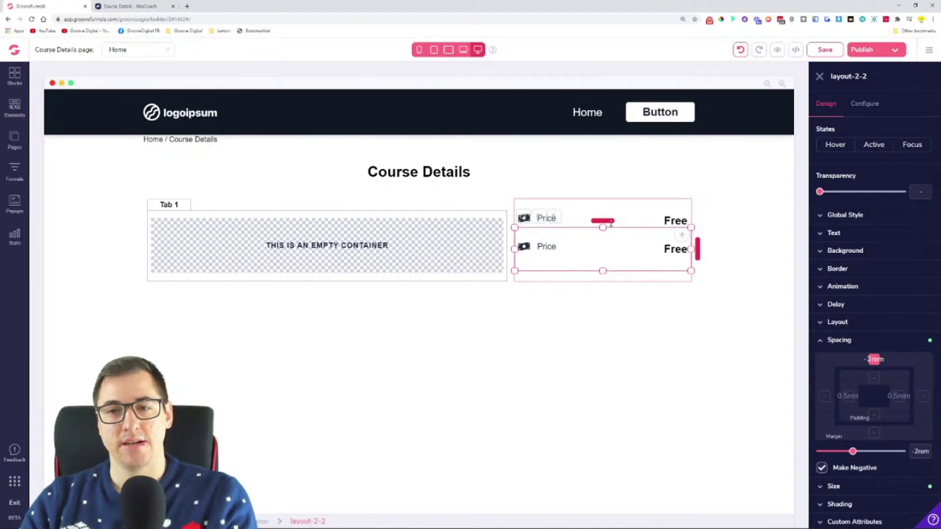
# - Copy the Instructor label from the MaxCoach reference page and replace the second row's Price text with it
pyautogui.click(123, 4)
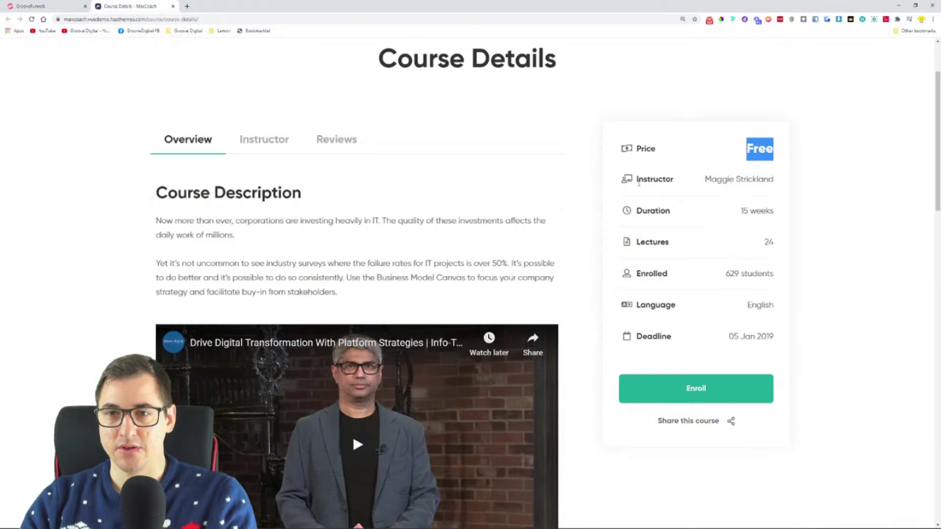
pyautogui.doubleClick(642, 179)
pyautogui.click(654, 180)
pyautogui.doubleClick(654, 179)
pyautogui.rightClick(655, 179)
pyautogui.click(671, 185)
pyautogui.click(44, 4)
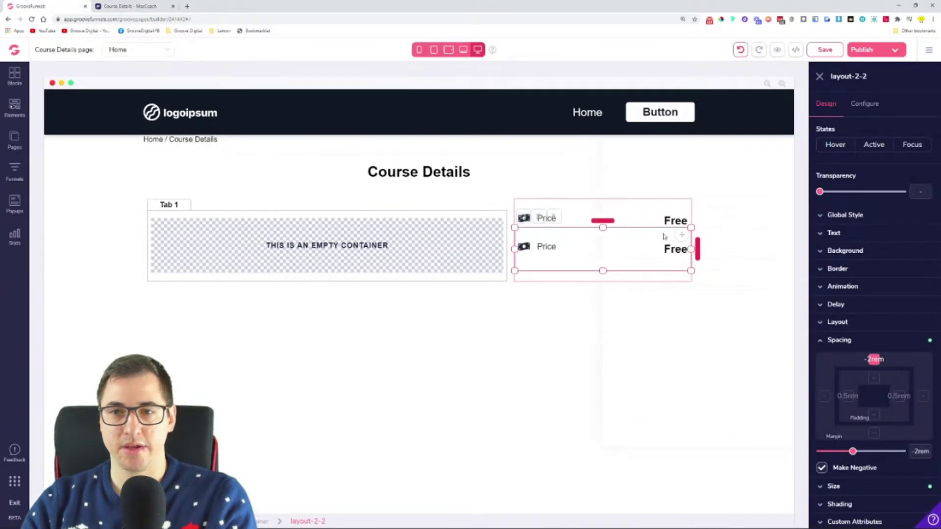
pyautogui.click(549, 249)
pyautogui.doubleClick(548, 247)
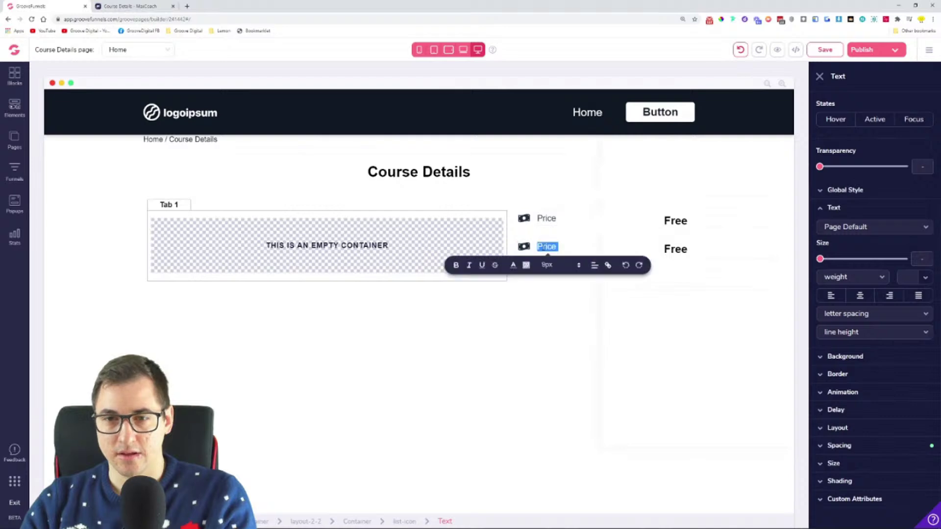
pyautogui.hotkey('ctrl', 'v')
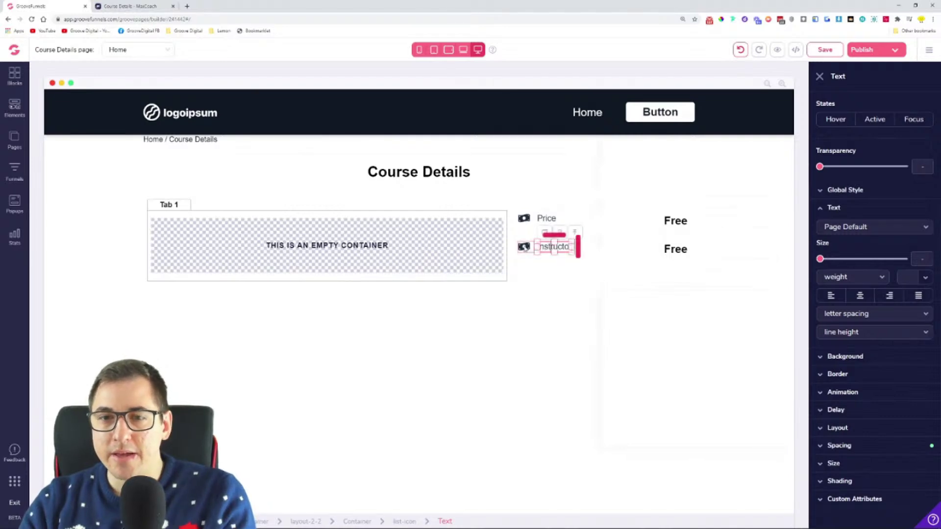
# - Change the icon beside the Instructor label to fas fa-user-friends
pyautogui.click(525, 248)
pyautogui.click(865, 104)
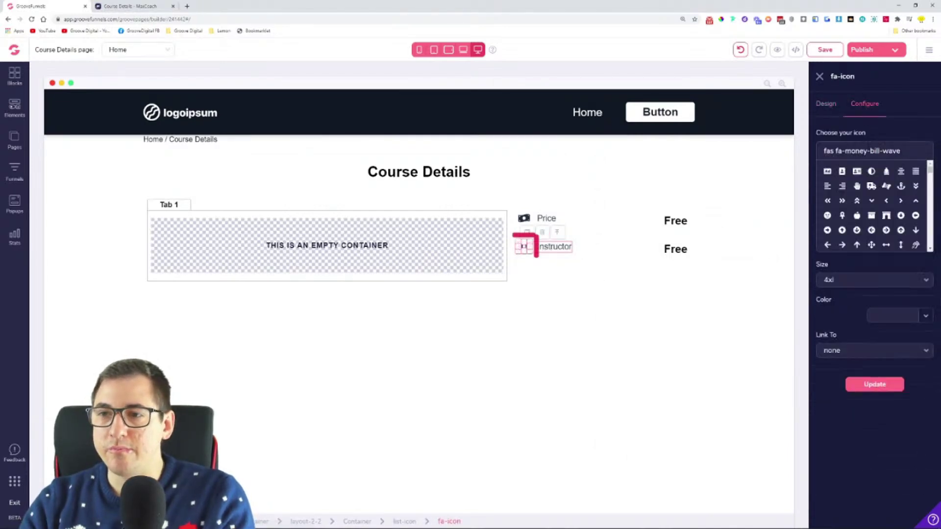
pyautogui.tripleClick(868, 151)
pyautogui.write('peo')
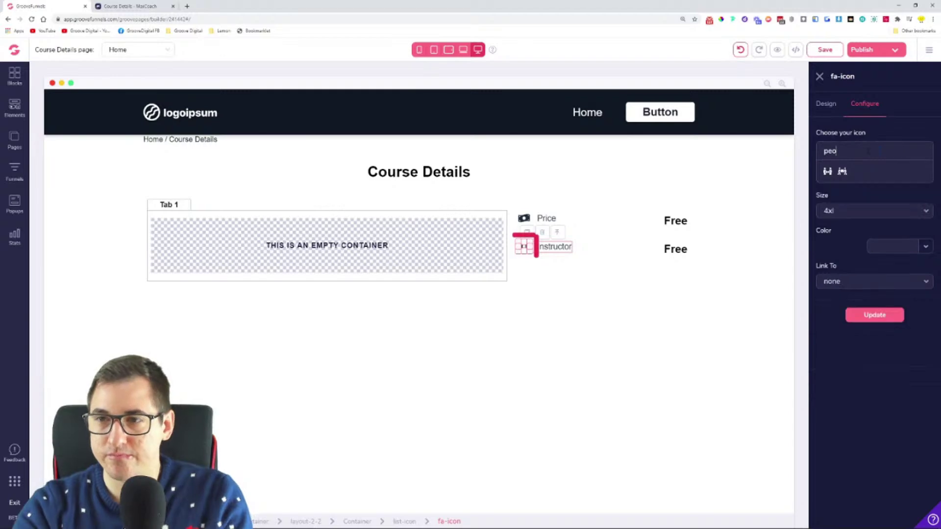
pyautogui.press('BackSpace')
pyautogui.press('BackSpace')
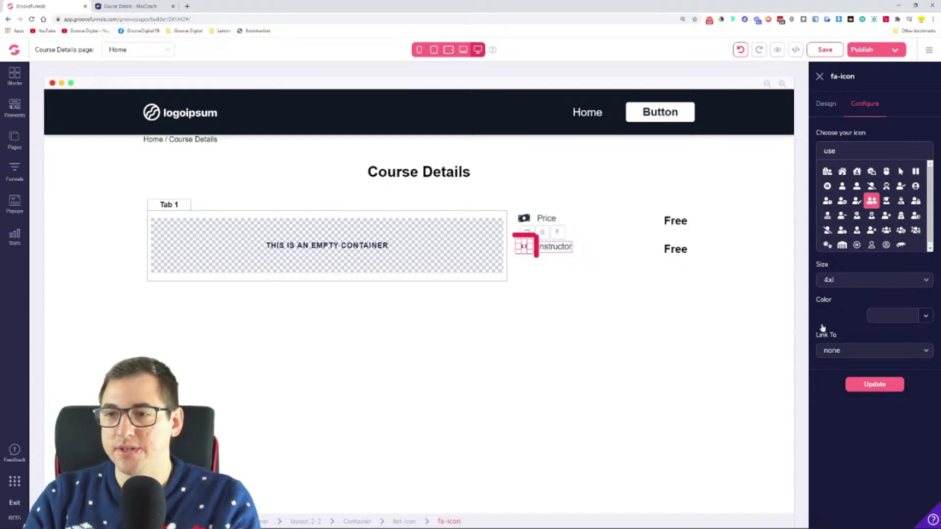
pyautogui.click(881, 386)
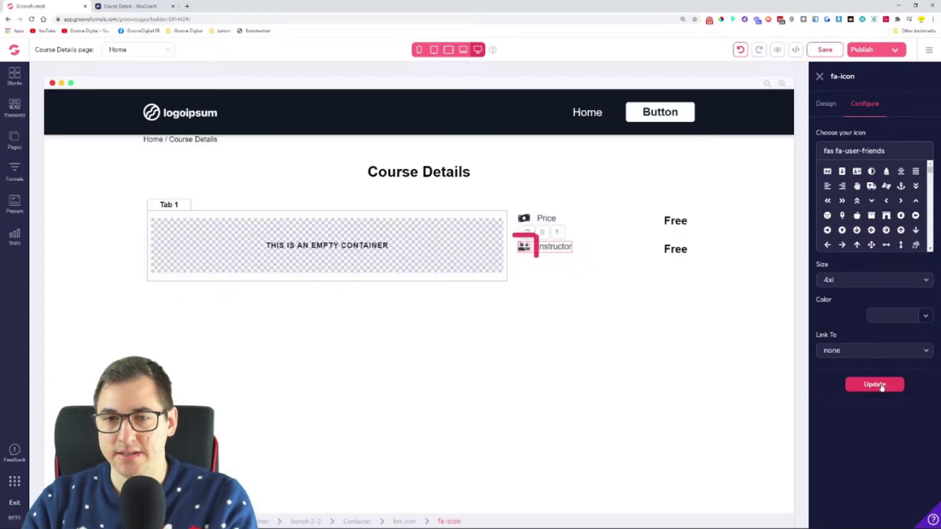
# - Replace the Instructor row's Free heading with the instructor's name from the reference page and remove the extra blank line below it
pyautogui.click(129, 6)
pyautogui.tripleClick(738, 179)
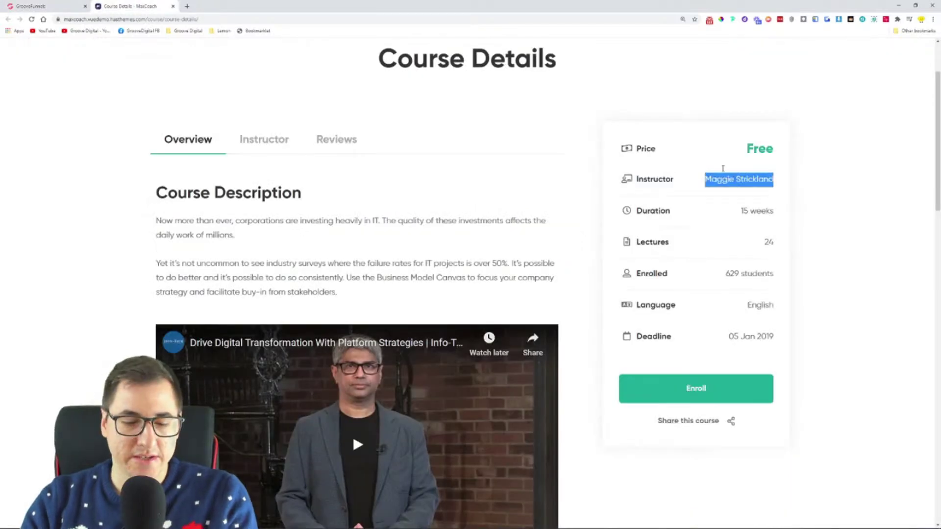
pyautogui.click(71, 5)
pyautogui.doubleClick(677, 248)
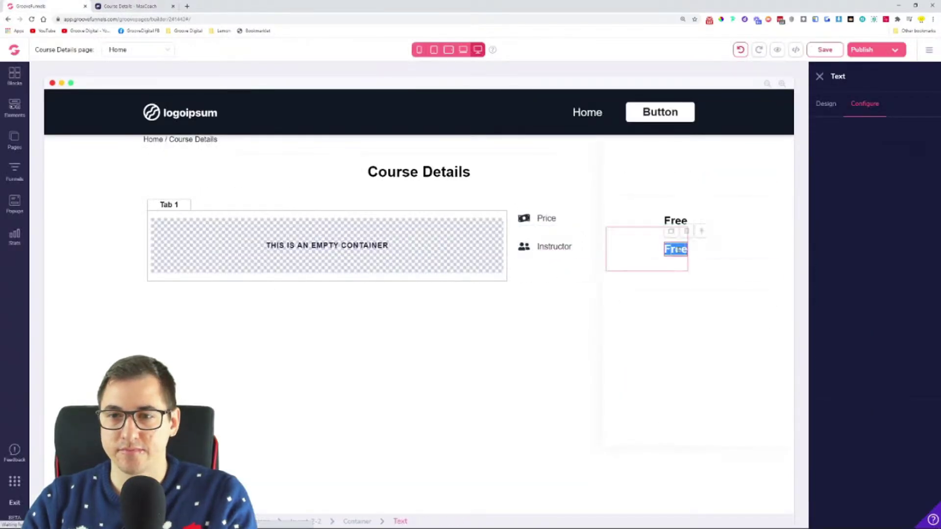
pyautogui.hotkey('ctrl', 'v')
pyautogui.click(660, 291)
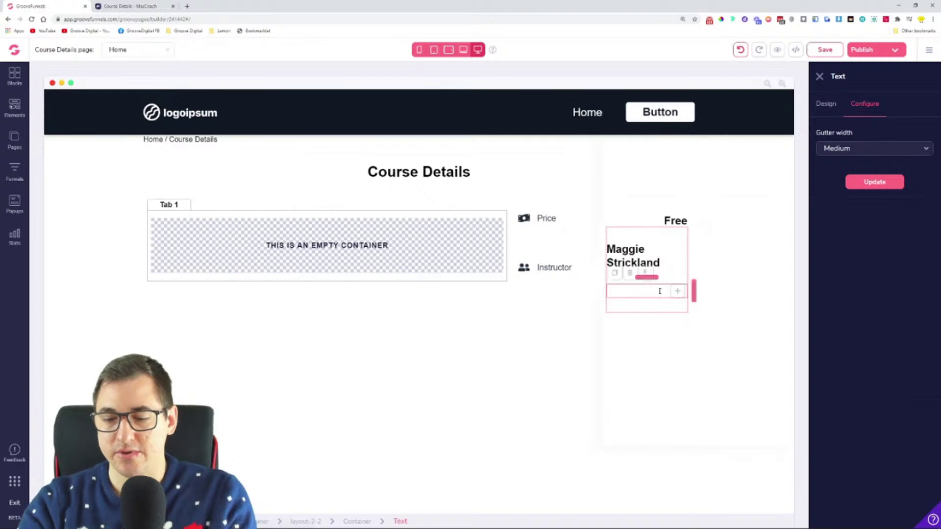
pyautogui.press('BackSpace')
pyautogui.press('BackSpace')
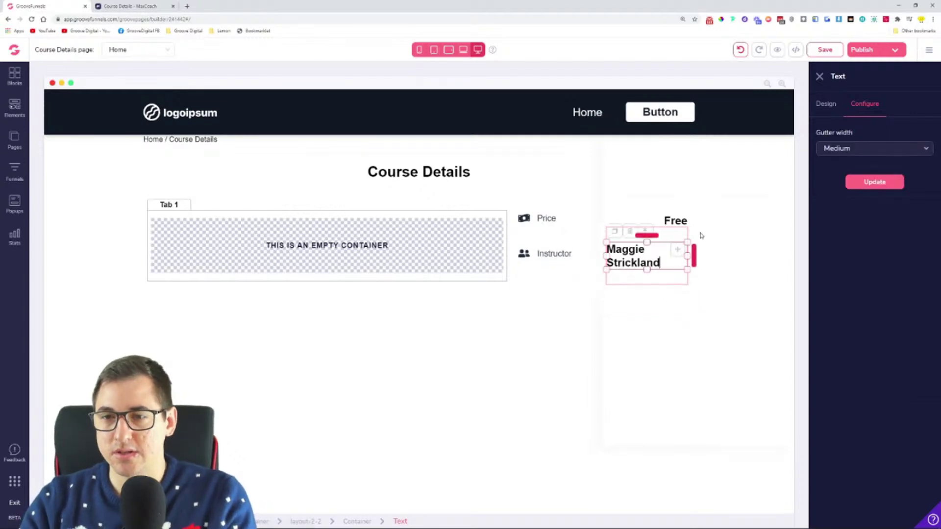
# - Right-align the instructor's name text and compare its text settings with those of the Free heading
pyautogui.click(824, 112)
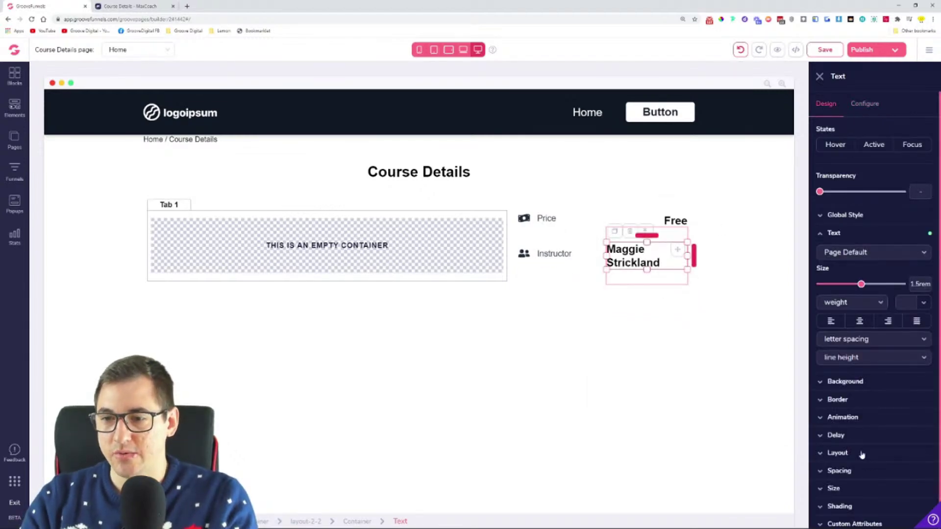
pyautogui.click(888, 321)
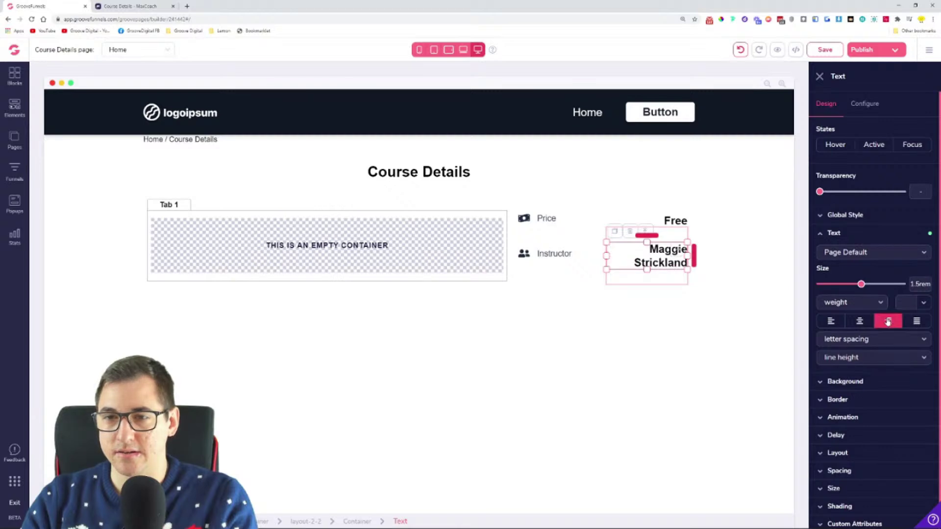
pyautogui.click(675, 221)
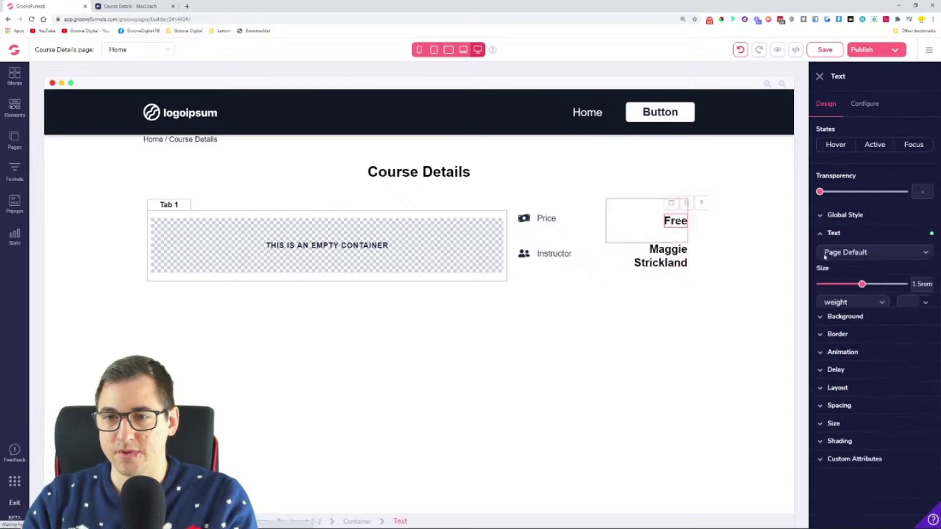
pyautogui.click(667, 256)
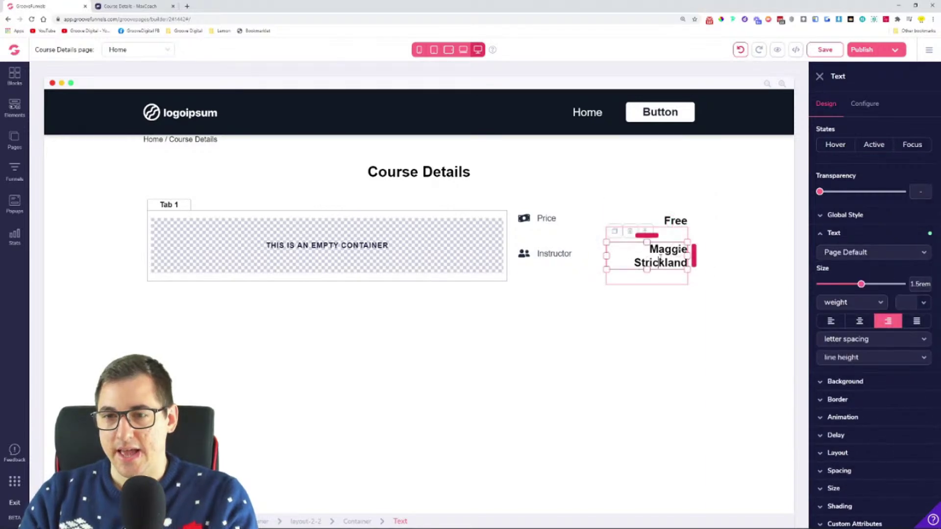
# - Set the instructor's name to normal weight and a text size of 1.125rem
pyautogui.moveTo(862, 286); pyautogui.dragTo(843, 287)
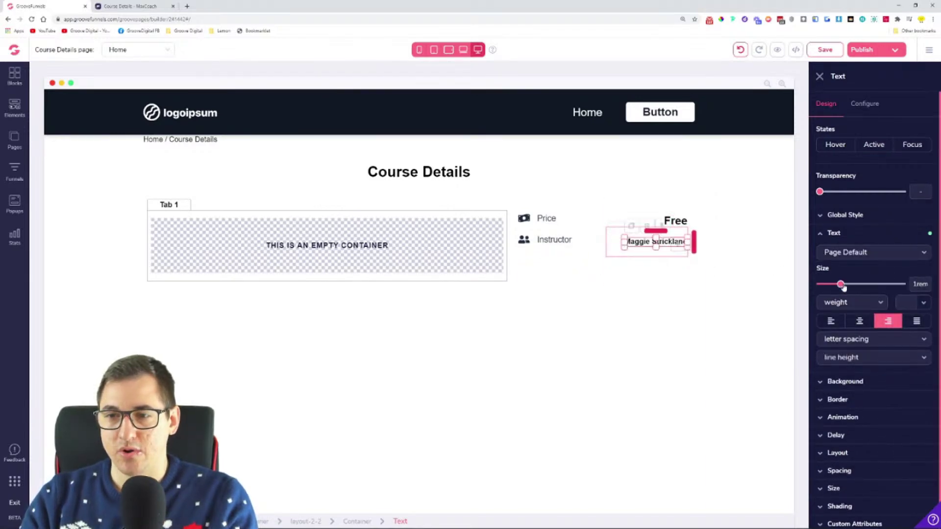
pyautogui.click(863, 252)
pyautogui.click(853, 253)
pyautogui.click(839, 302)
pyautogui.click(836, 316)
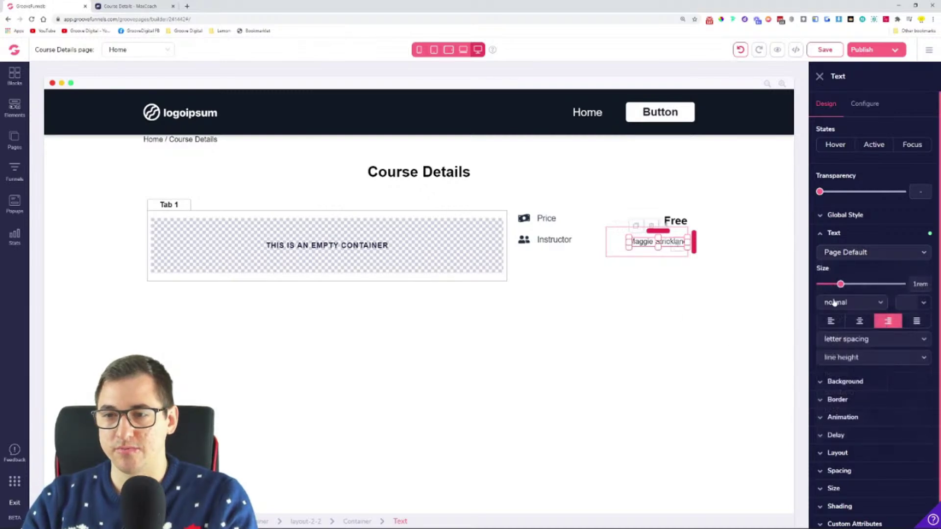
pyautogui.moveTo(841, 287); pyautogui.dragTo(847, 286)
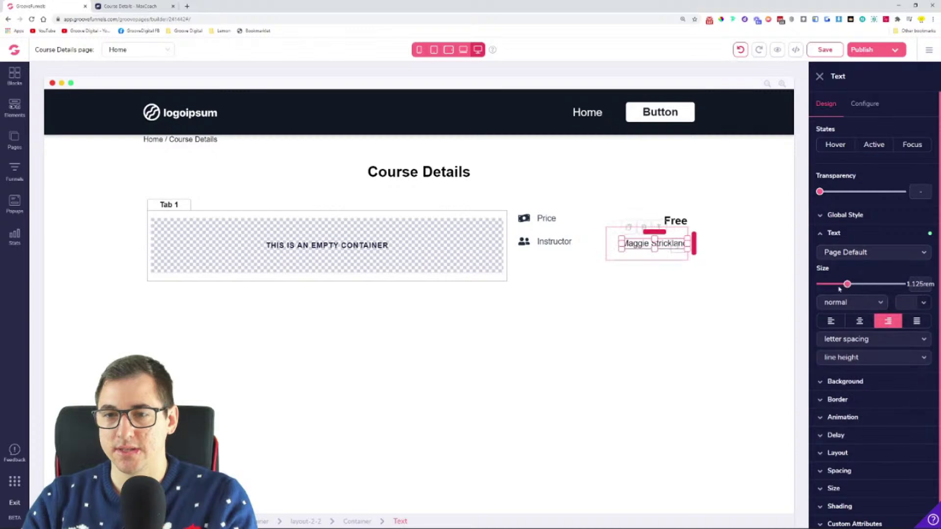
pyautogui.click(688, 281)
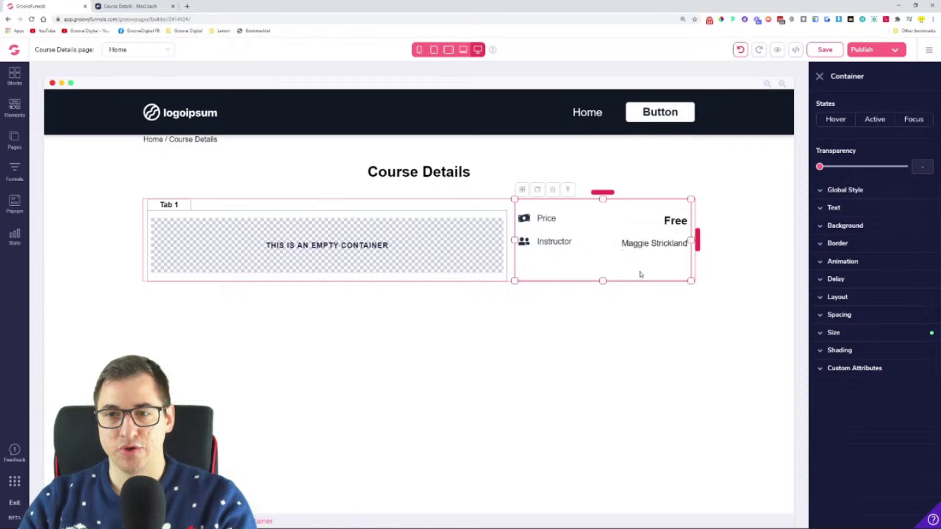
# - Check the reference sidebar's row dividers, and give the Instructor row a solid 2px bottom border in grey #ADB7C2
pyautogui.click(130, 6)
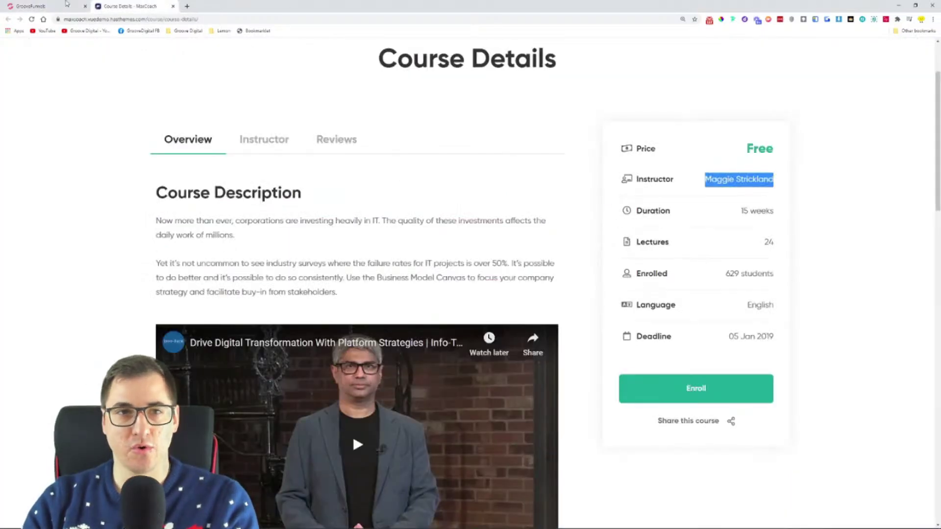
pyautogui.click(67, 5)
pyautogui.click(594, 243)
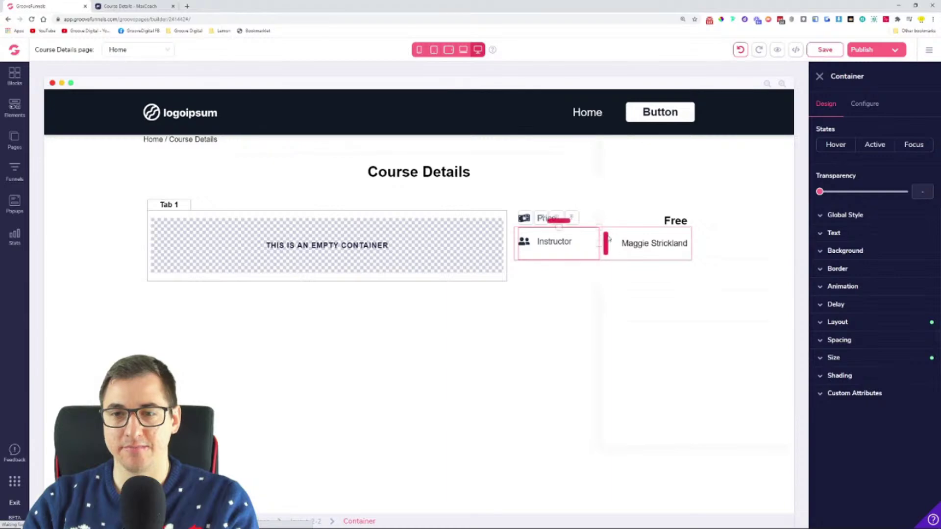
pyautogui.click(577, 218)
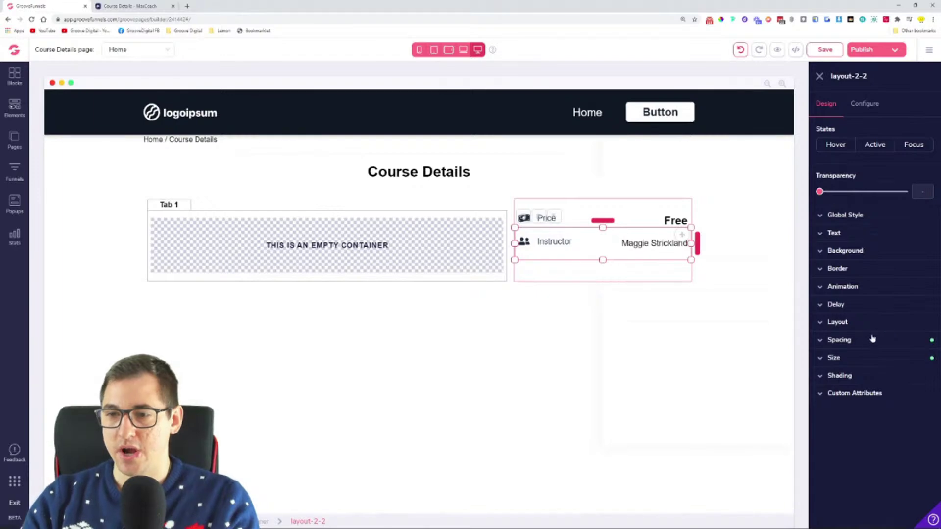
pyautogui.click(846, 271)
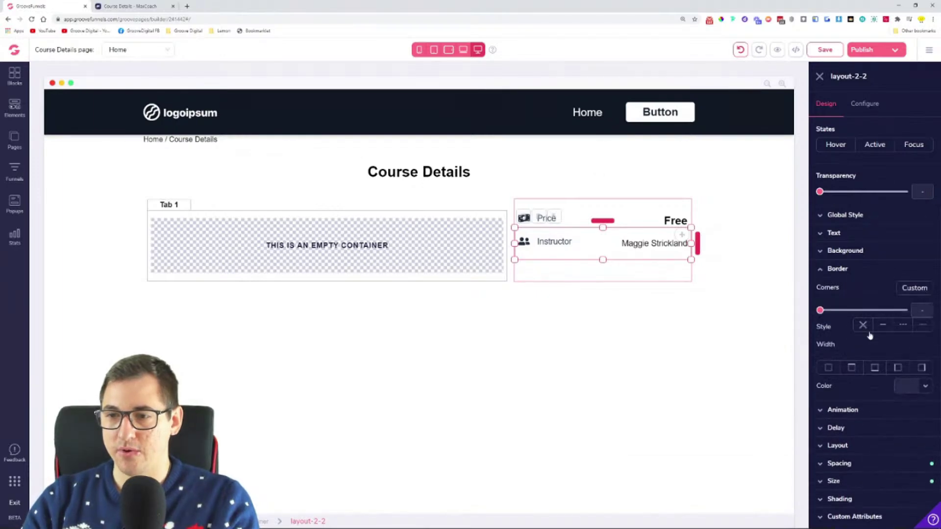
pyautogui.click(883, 326)
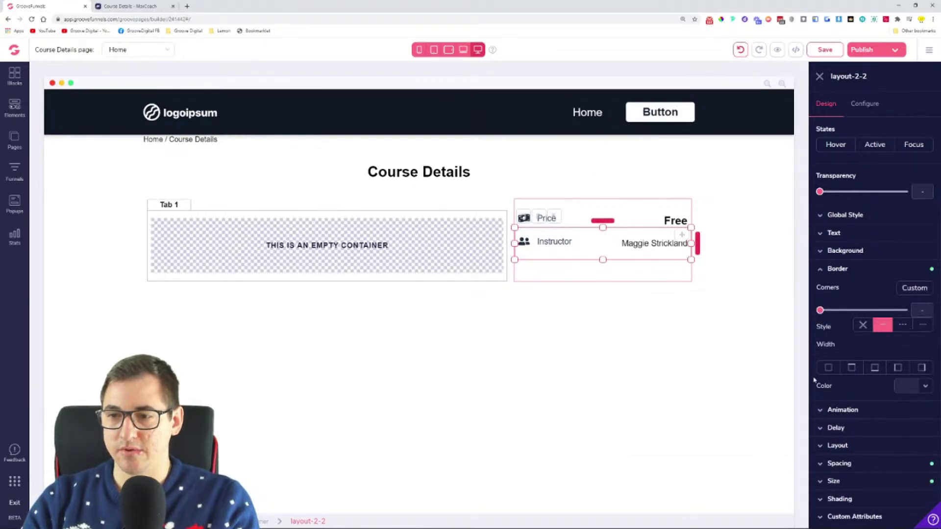
pyautogui.click(875, 368)
pyautogui.click(879, 388)
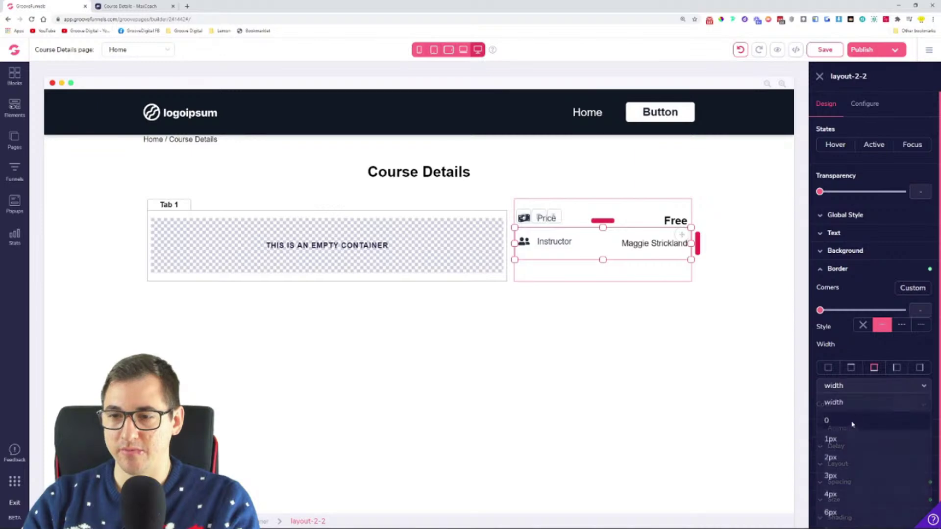
pyautogui.click(846, 456)
pyautogui.click(925, 405)
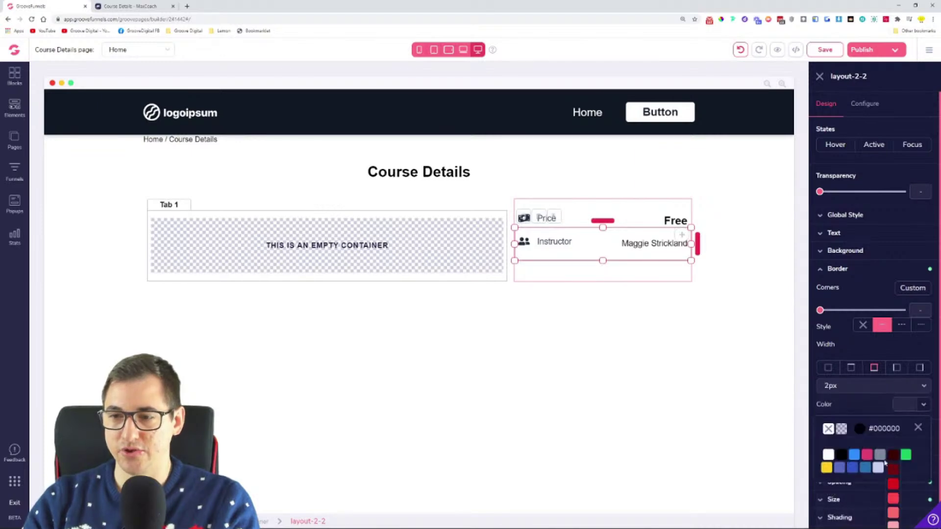
pyautogui.scroll(-1, 880, 478)
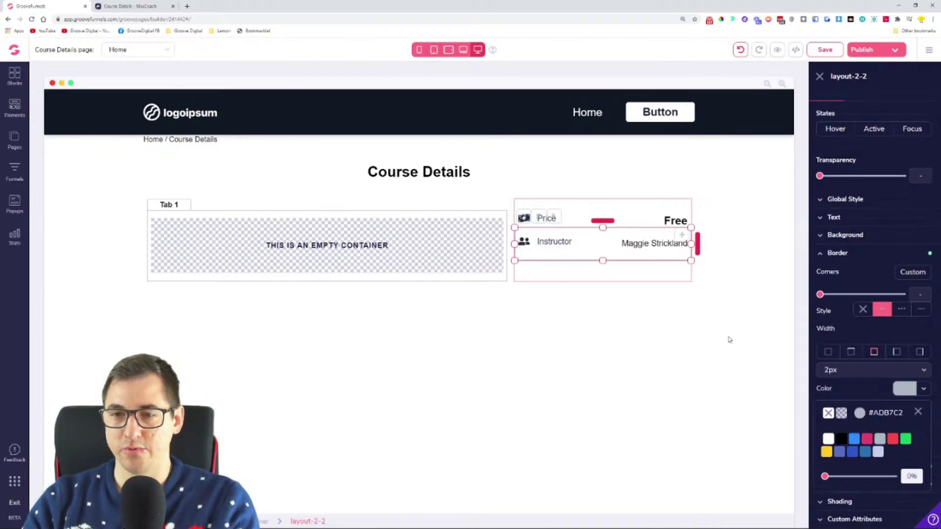
# - Change the Instructor row's bottom border to the lighter grey #D3DBDE
pyautogui.click(634, 262)
pyautogui.click(604, 260)
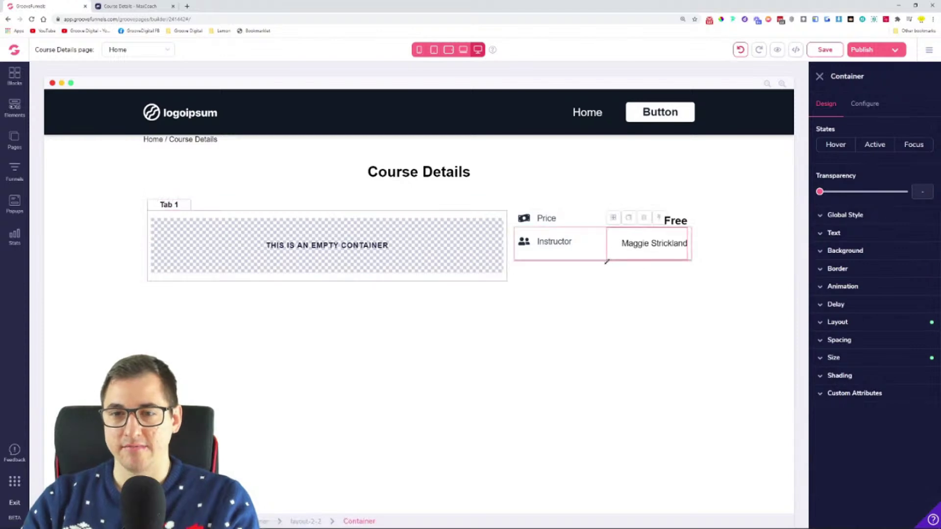
pyautogui.click(298, 522)
pyautogui.click(881, 270)
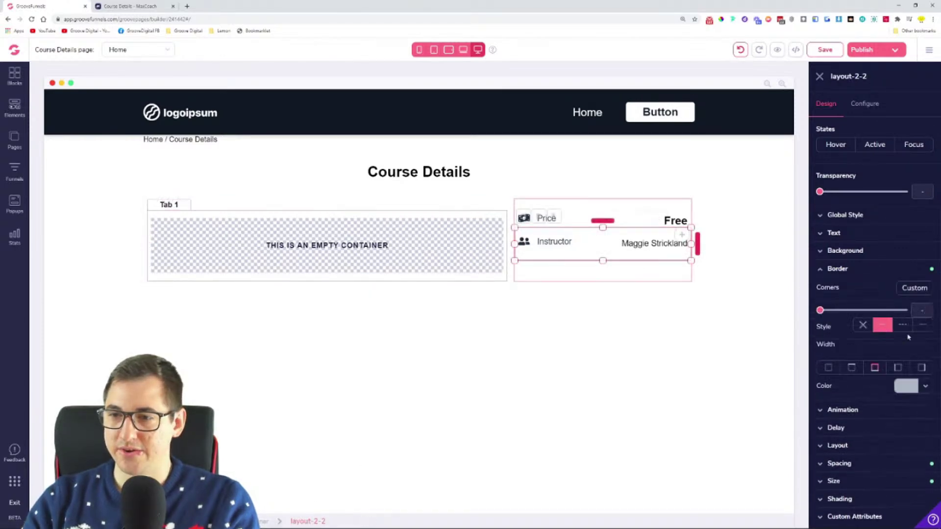
pyautogui.click(923, 389)
pyautogui.moveTo(884, 444)
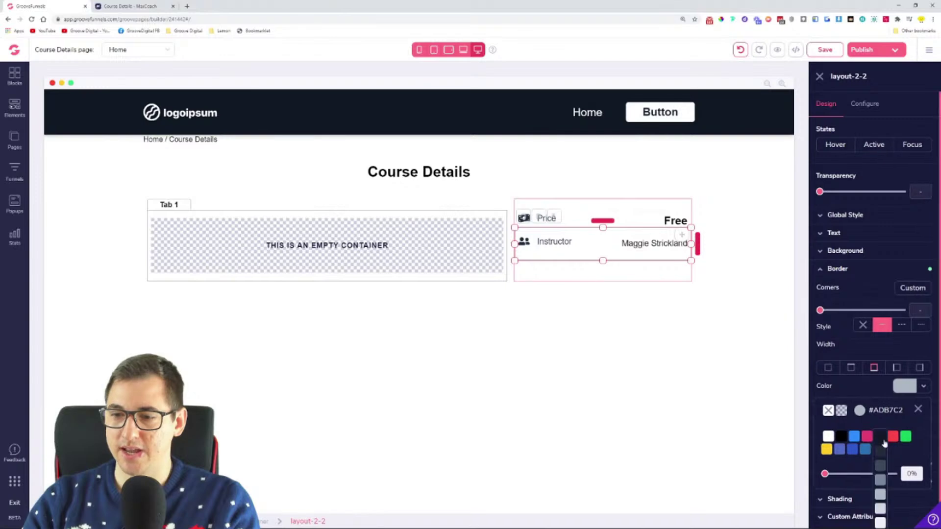
pyautogui.click(880, 508)
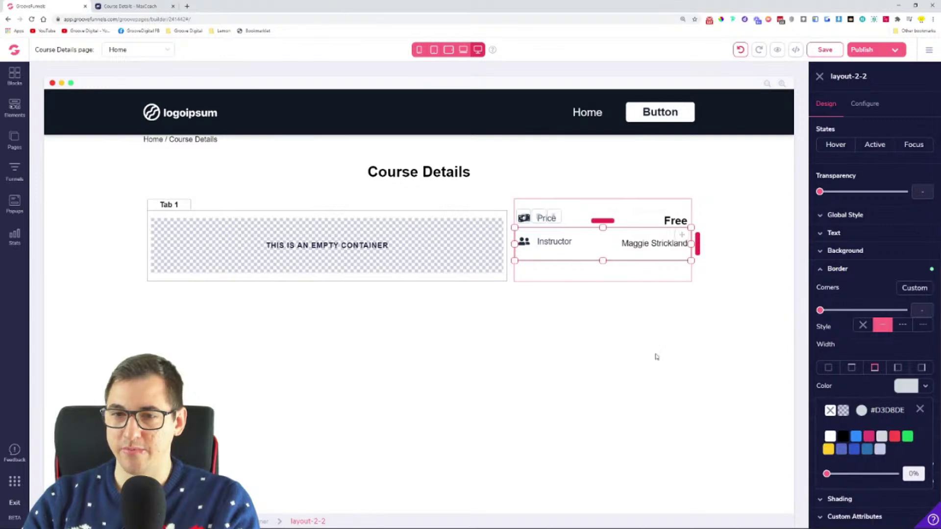
pyautogui.click(463, 270)
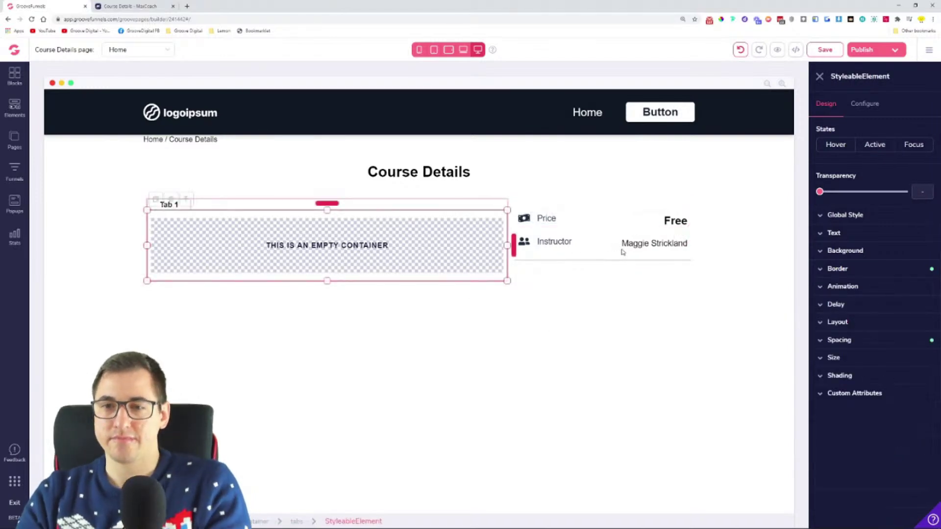
# - Duplicate the bordered Instructor row and clear the copy's negative top margin
pyautogui.click(595, 248)
pyautogui.click(316, 523)
pyautogui.click(525, 222)
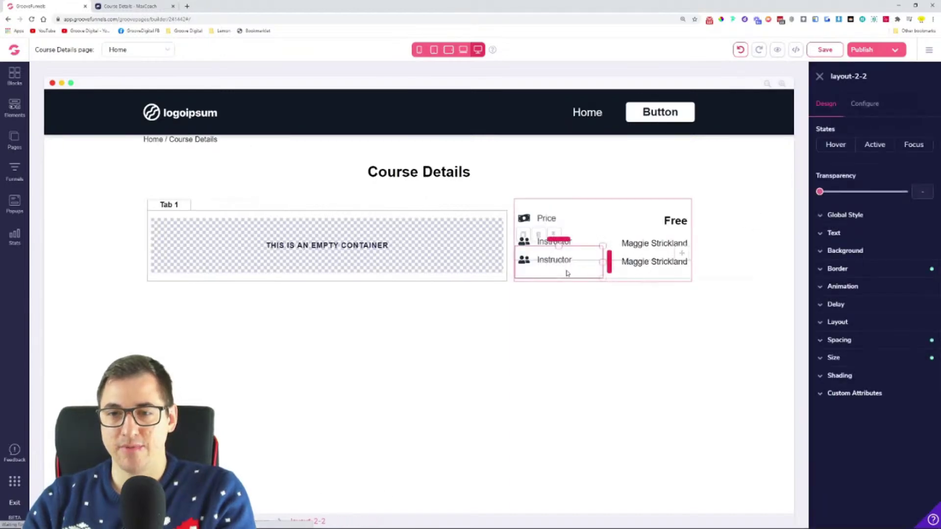
pyautogui.click(856, 343)
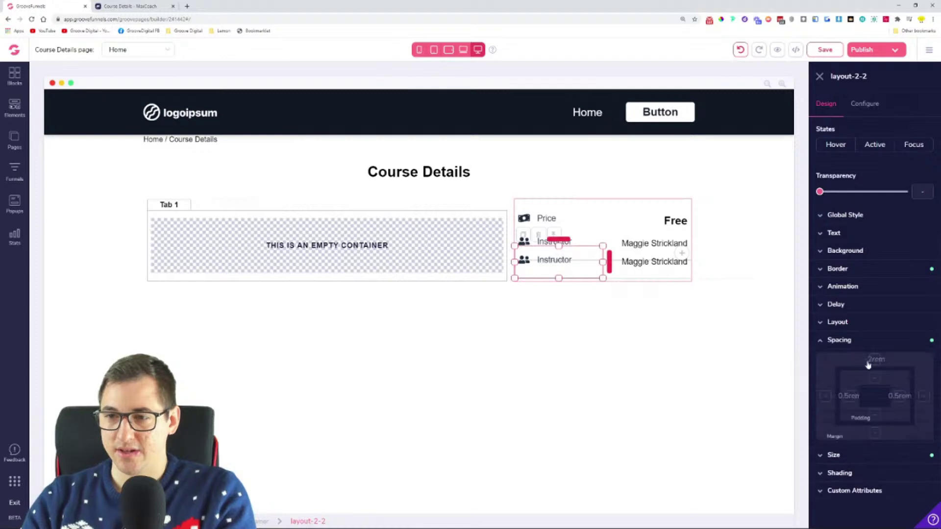
pyautogui.moveTo(853, 452); pyautogui.dragTo(820, 451)
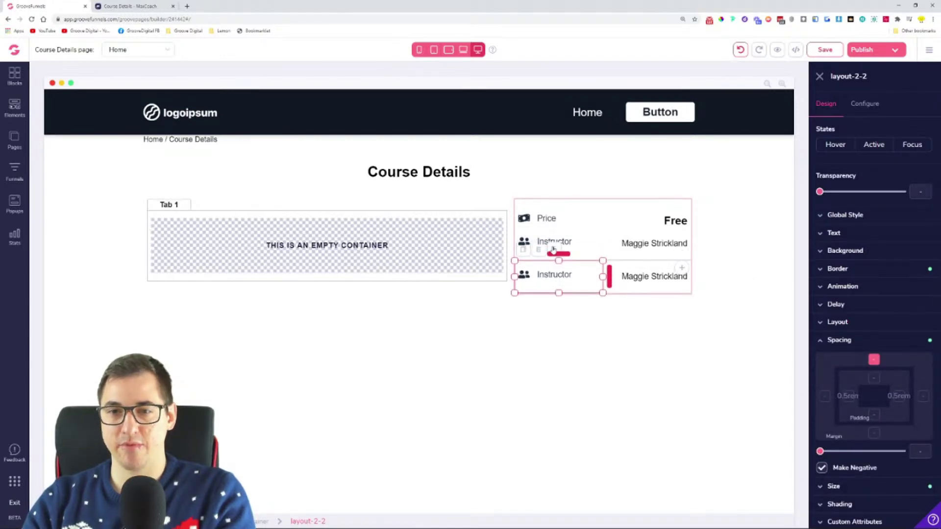
# - Duplicate the Instructor row of the course info list twice, giving four Instructor rows under Price
pyautogui.click(524, 249)
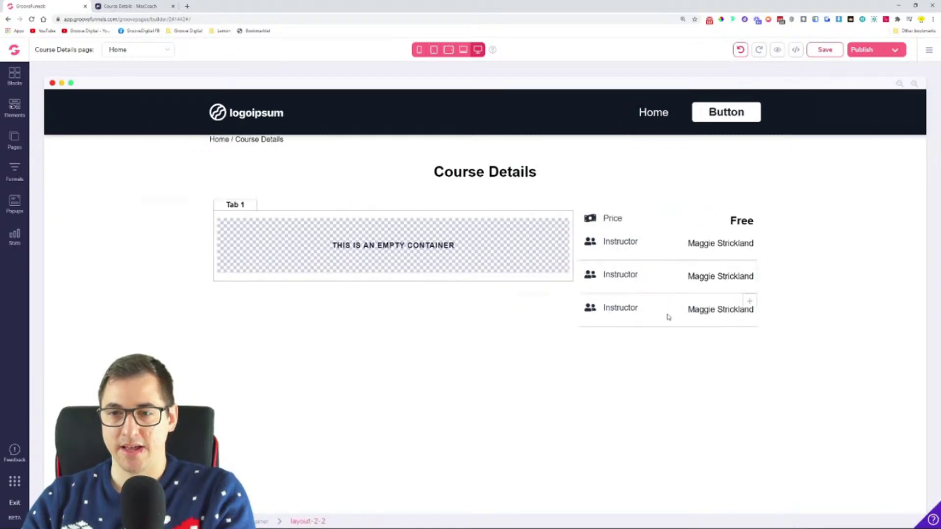
pyautogui.click(668, 317)
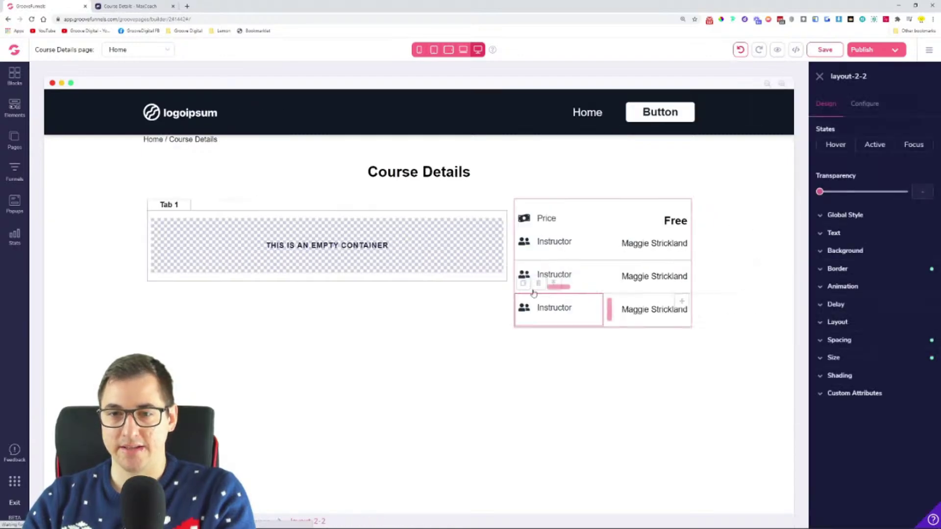
pyautogui.click(609, 308)
pyautogui.click(663, 285)
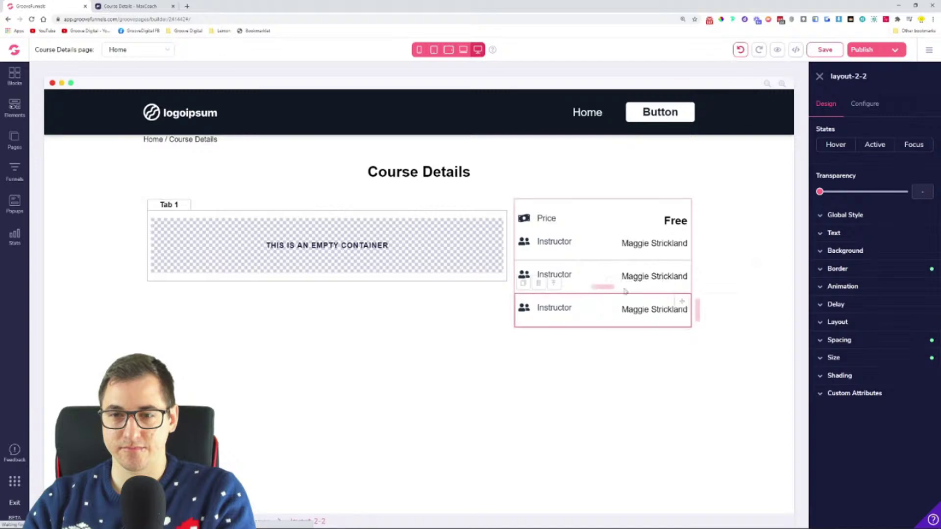
pyautogui.click(525, 286)
# - Check the rows of the reference Course Details page and duplicate the Instructor row twice more in the builder, giving six in total
pyautogui.click(137, 5)
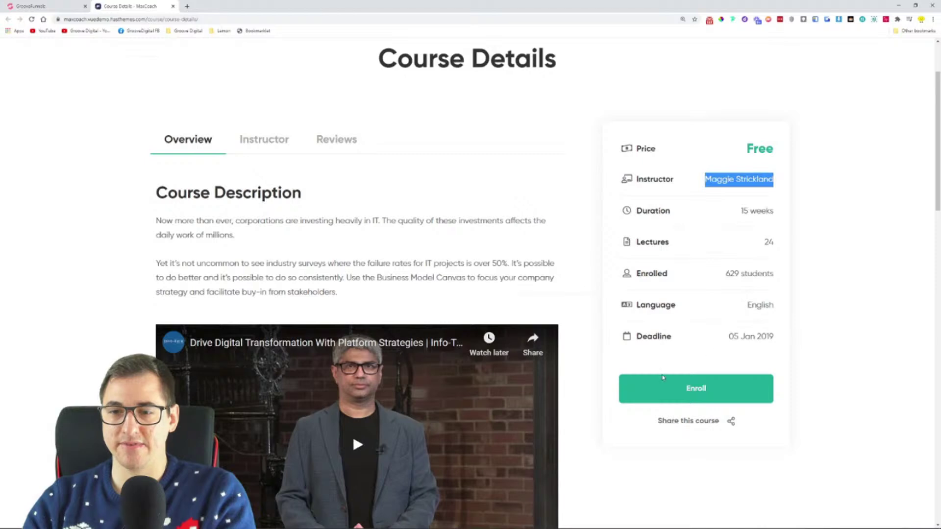
pyautogui.hotkey('ctrl', 'shift', 'Tab')
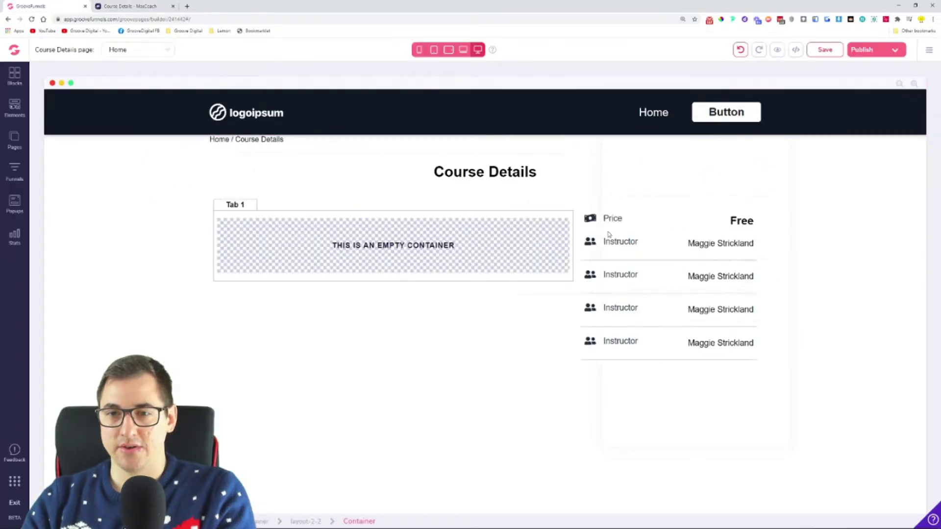
pyautogui.hotkey('ctrl', 'Tab')
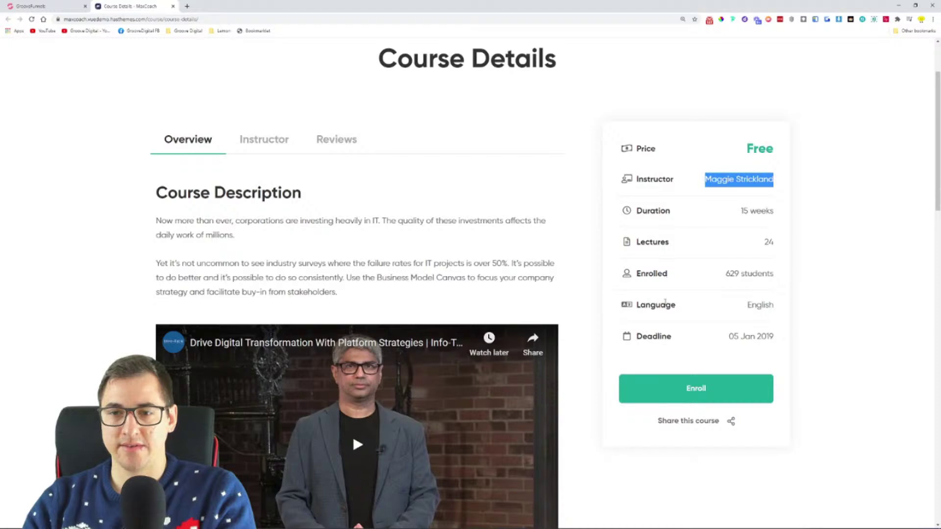
pyautogui.click(18, 3)
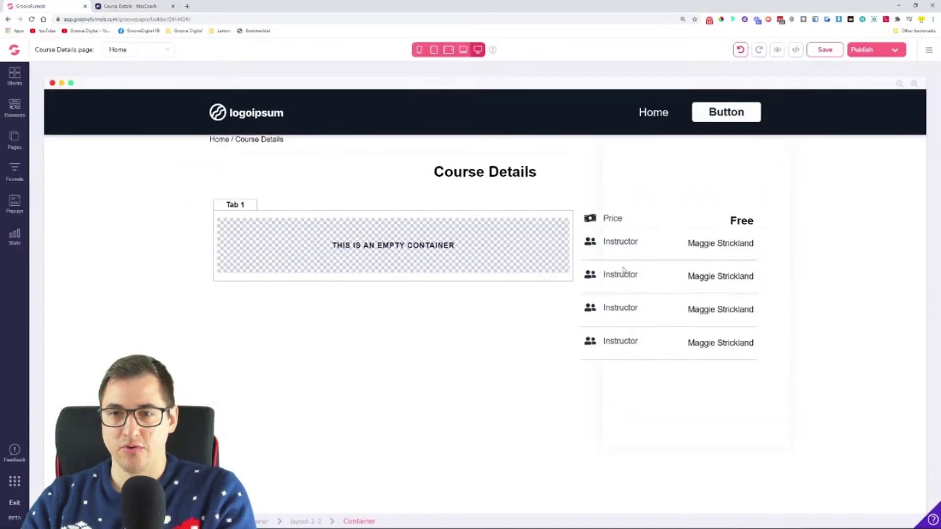
pyautogui.click(665, 342)
pyautogui.click(571, 317)
pyautogui.click(533, 332)
pyautogui.click(680, 370)
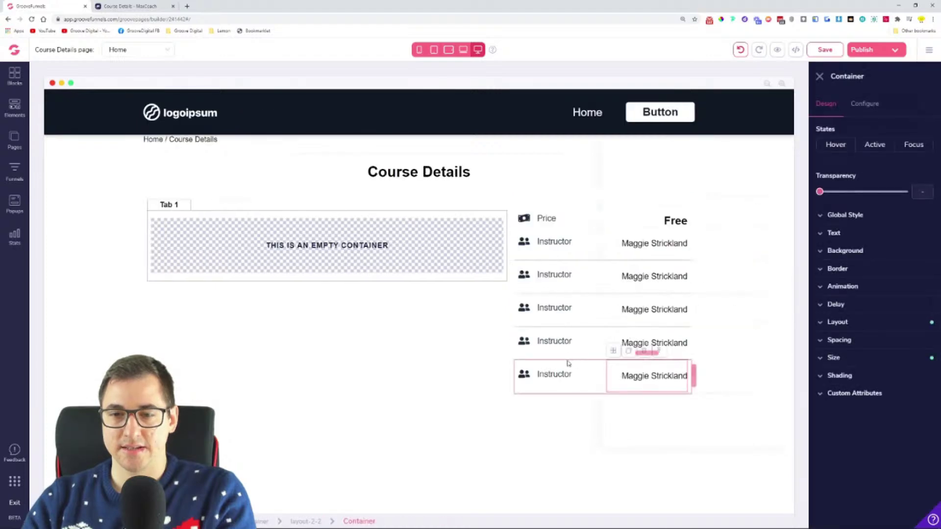
pyautogui.click(613, 351)
pyautogui.click(603, 356)
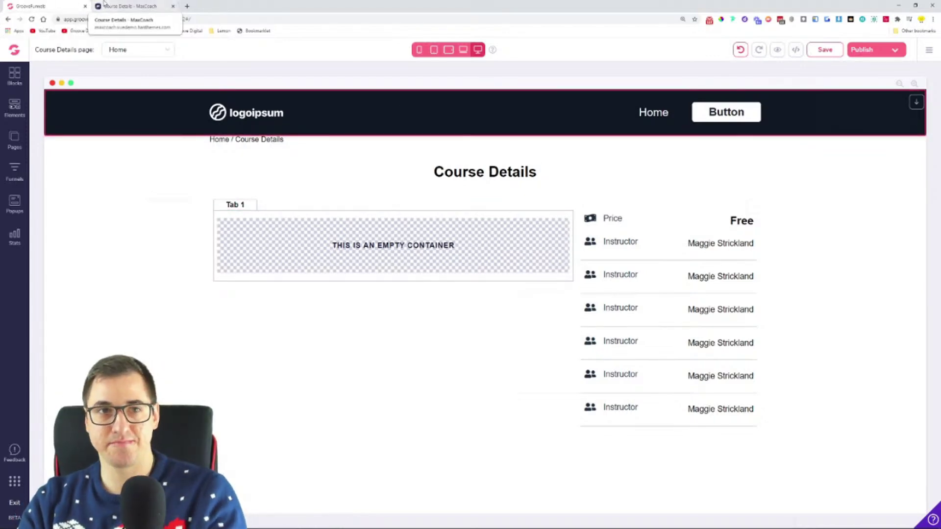
# - Copy the label "Duration" from the reference page and paste it over the second Instructor row's label
pyautogui.click(104, 4)
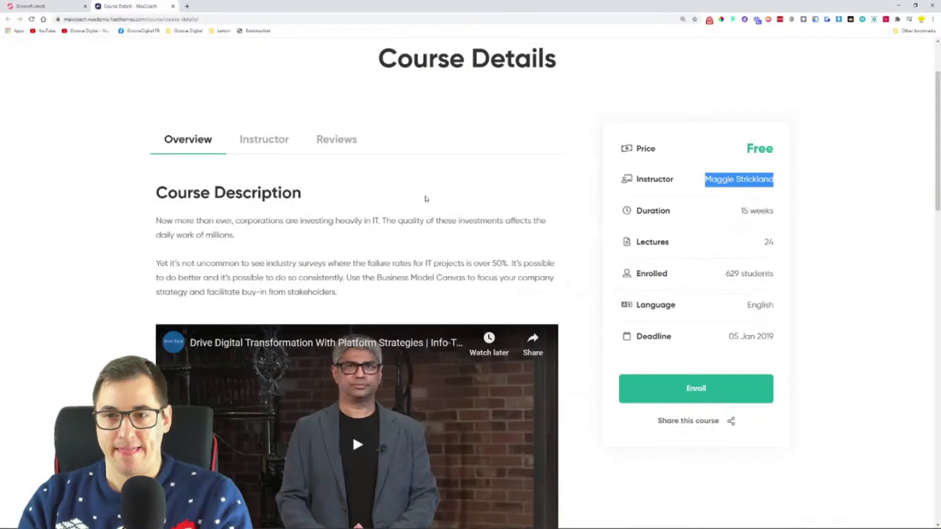
pyautogui.doubleClick(653, 211)
pyautogui.hotkey('ctrl', 'c')
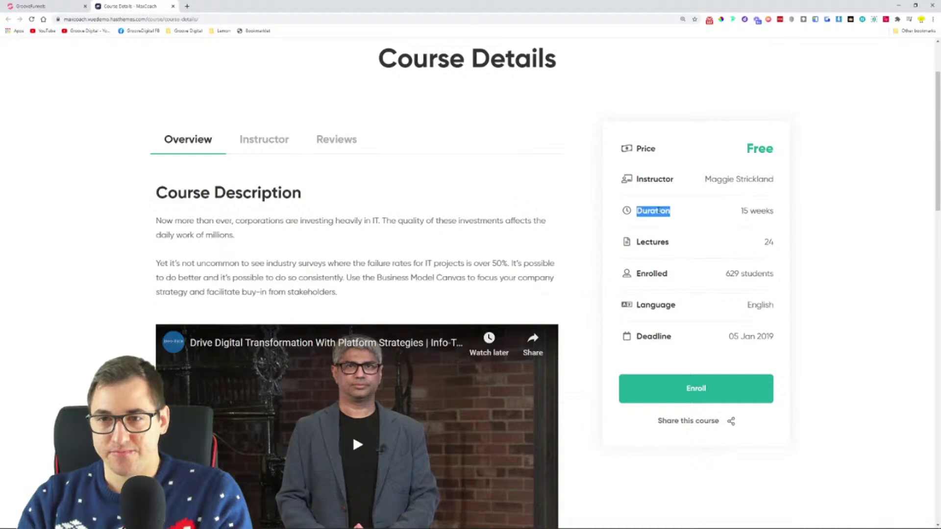
pyautogui.click(81, 4)
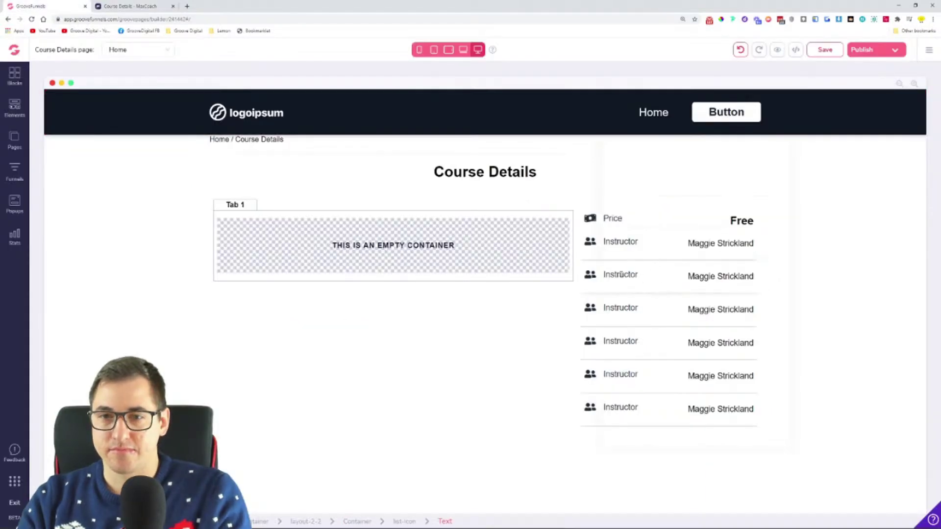
pyautogui.click(620, 274)
pyautogui.doubleClick(553, 274)
pyautogui.hotkey('ctrl', 'v')
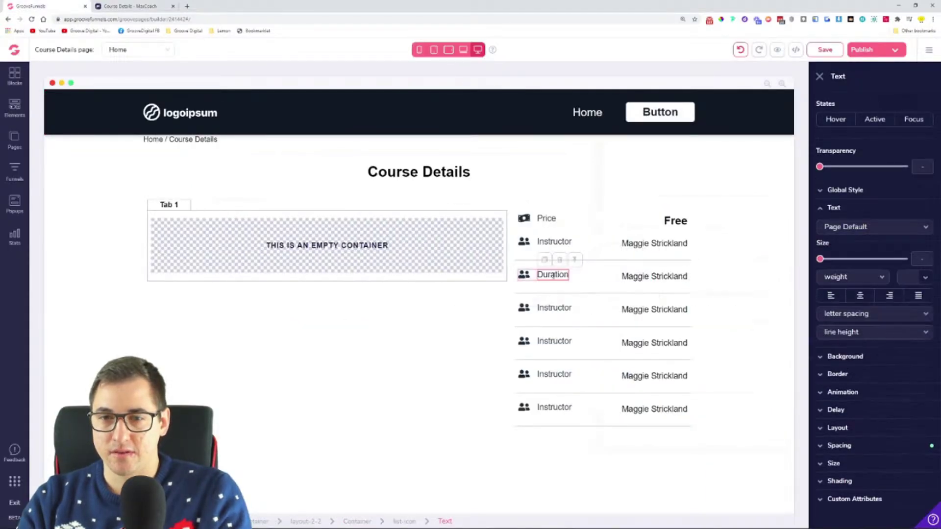
# - Change the Duration row's icon to the solid clock (fas fa-clock) and apply the update
pyautogui.click(865, 104)
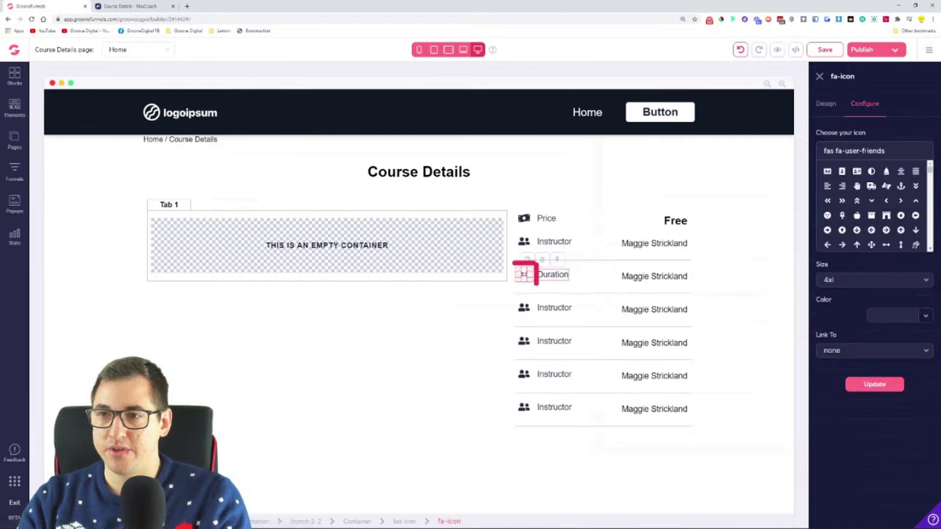
pyautogui.moveTo(885, 151); pyautogui.dragTo(823, 151)
pyautogui.write('clock')
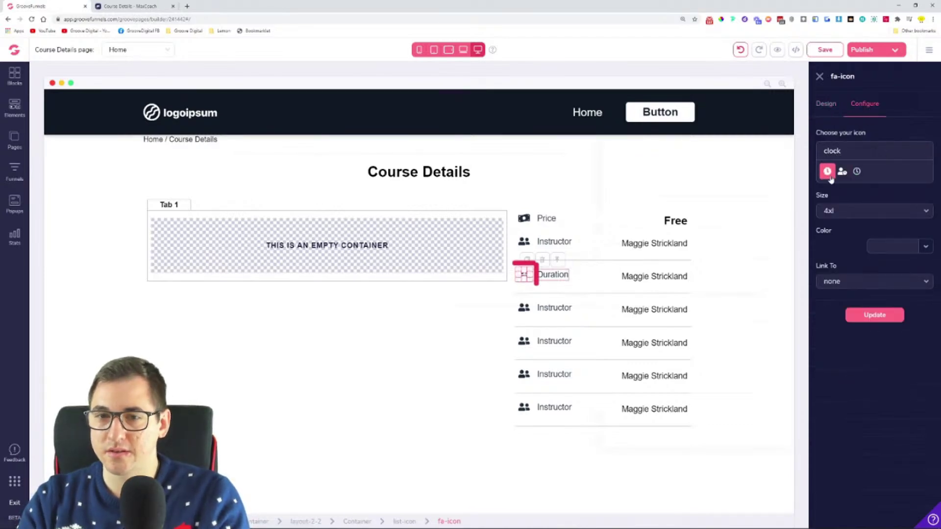
pyautogui.click(876, 385)
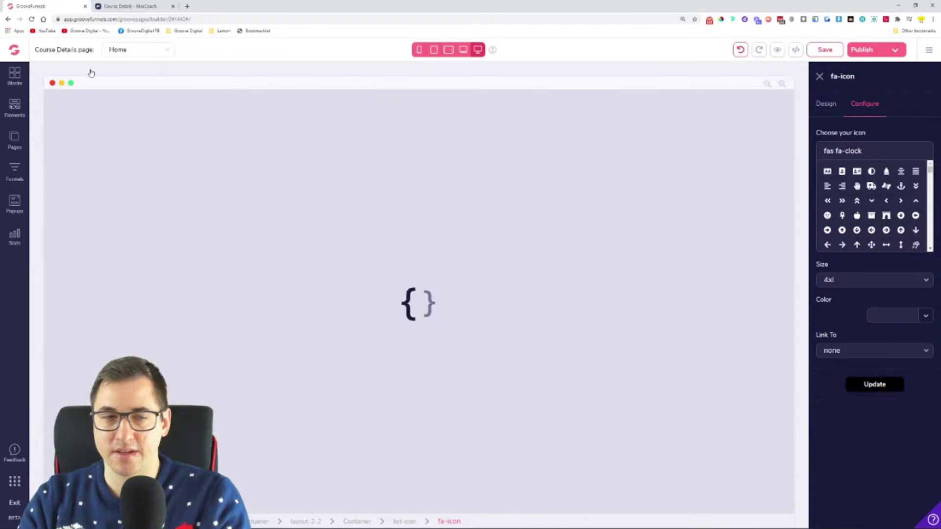
# - Copy "15 weeks" from the reference page over the Duration row's instructor name and remove the extra empty line
pyautogui.hotkey('ctrl', 'Tab')
pyautogui.doubleClick(760, 212)
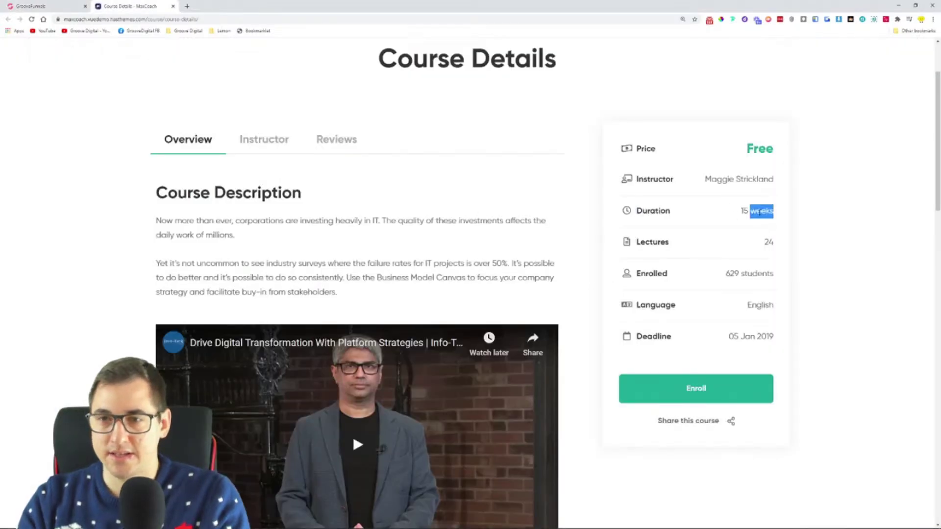
pyautogui.hotkey('ctrl', 'Tab')
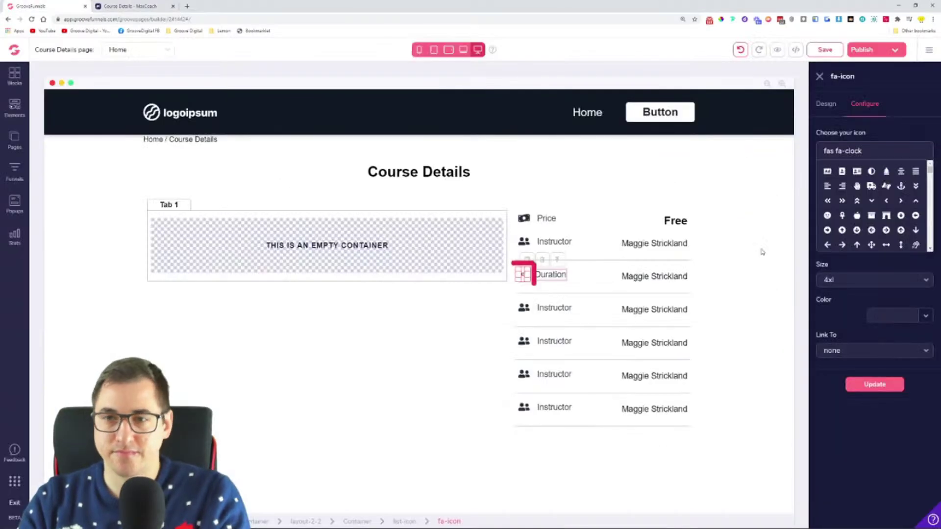
pyautogui.click(657, 280)
pyautogui.hotkey('ctrl', 'v')
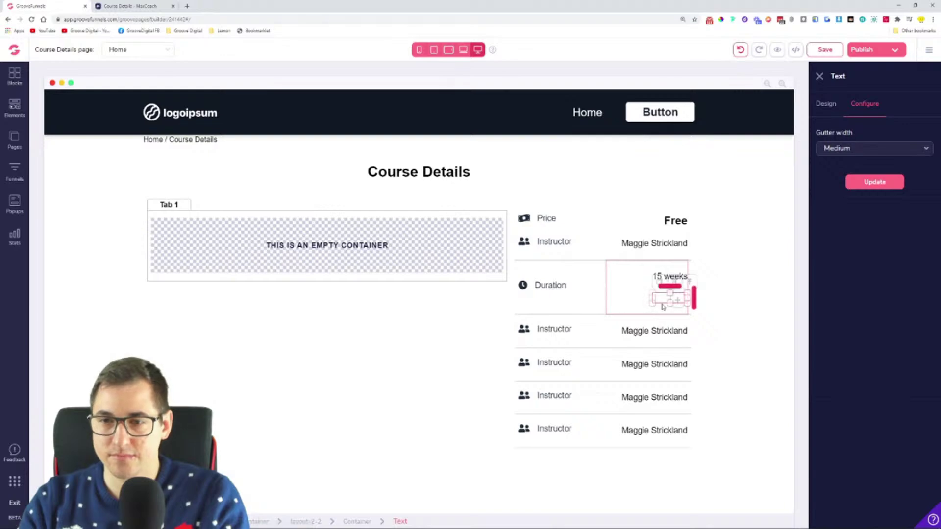
pyautogui.press('BackSpace')
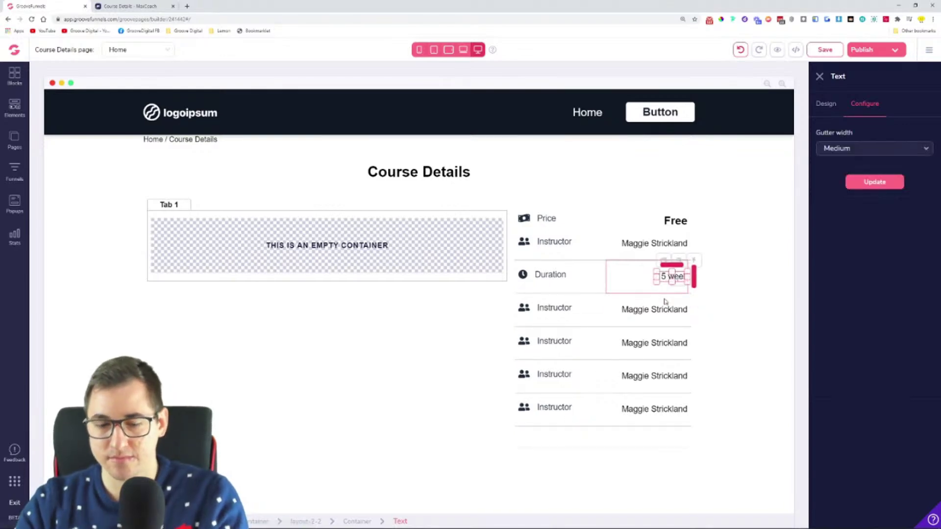
pyautogui.click(749, 341)
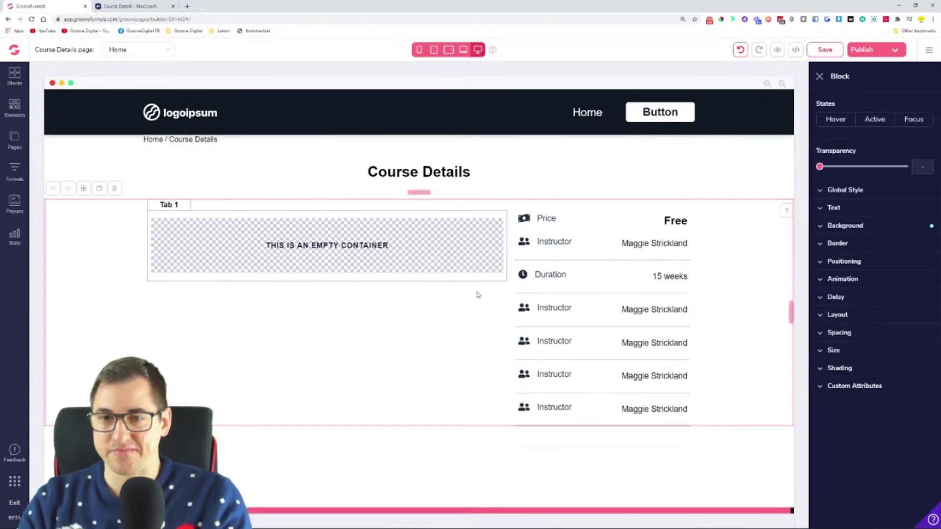
# - Copy the label "Lectures" from the reference page and paste it over the Instructor label directly below Duration
pyautogui.click(550, 308)
pyautogui.click(551, 307)
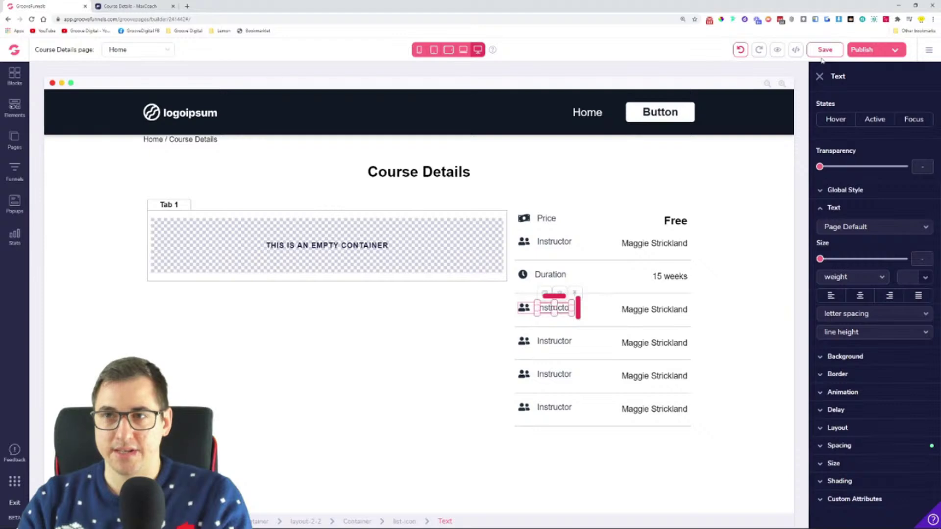
pyautogui.click(121, 5)
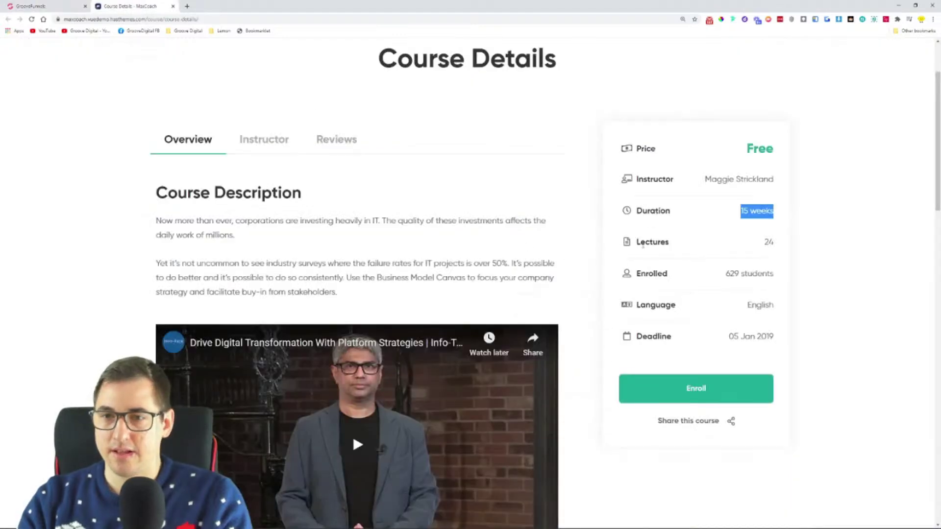
pyautogui.doubleClick(643, 244)
pyautogui.rightClick(667, 242)
pyautogui.click(684, 247)
pyautogui.hotkey('ctrl', 'shift', 'Tab')
pyautogui.doubleClick(554, 307)
pyautogui.hotkey('ctrl', 'v')
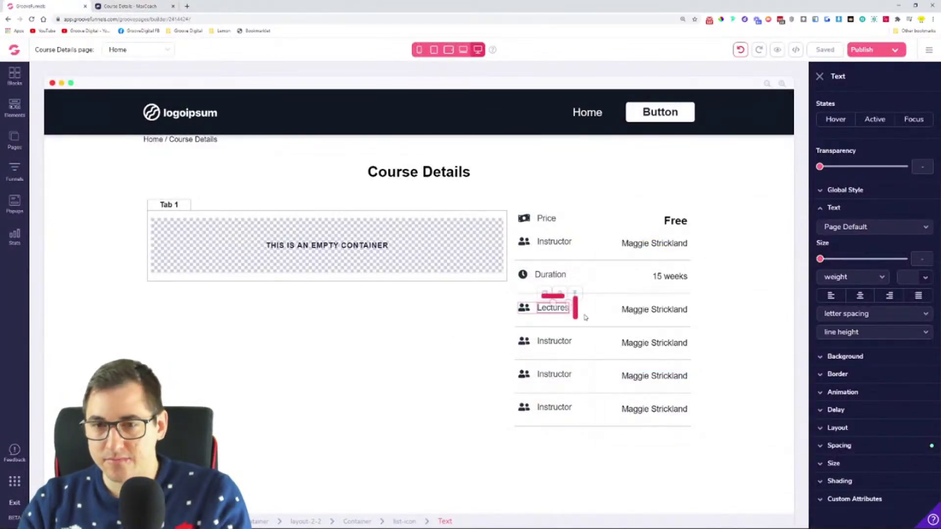
# - Compare the label styling with the reference page and set the Lectures label's font weight to bold
pyautogui.click(110, 4)
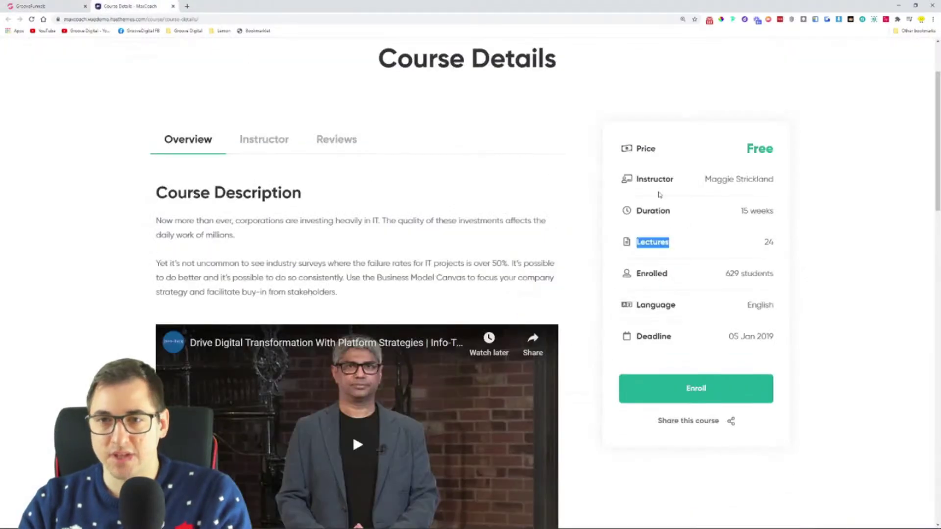
pyautogui.hotkey('ctrl', 'shift', 'Tab')
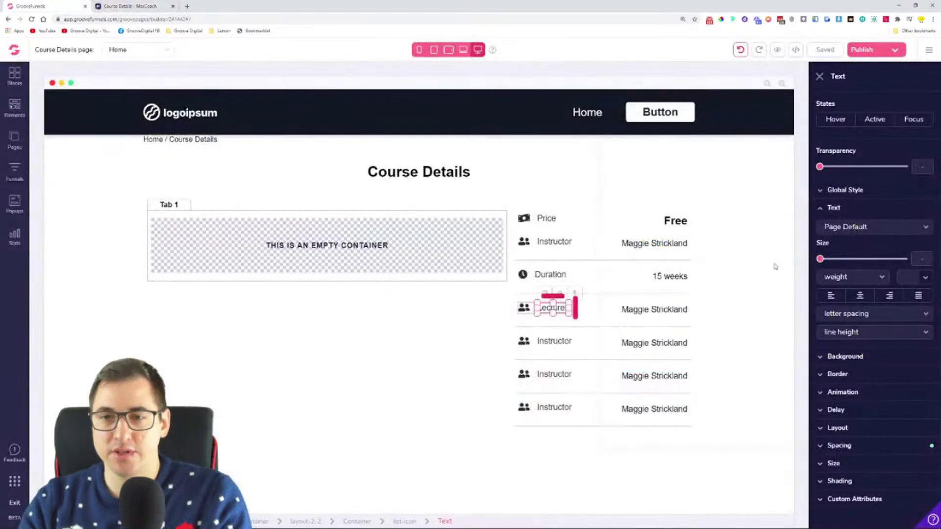
pyautogui.click(843, 276)
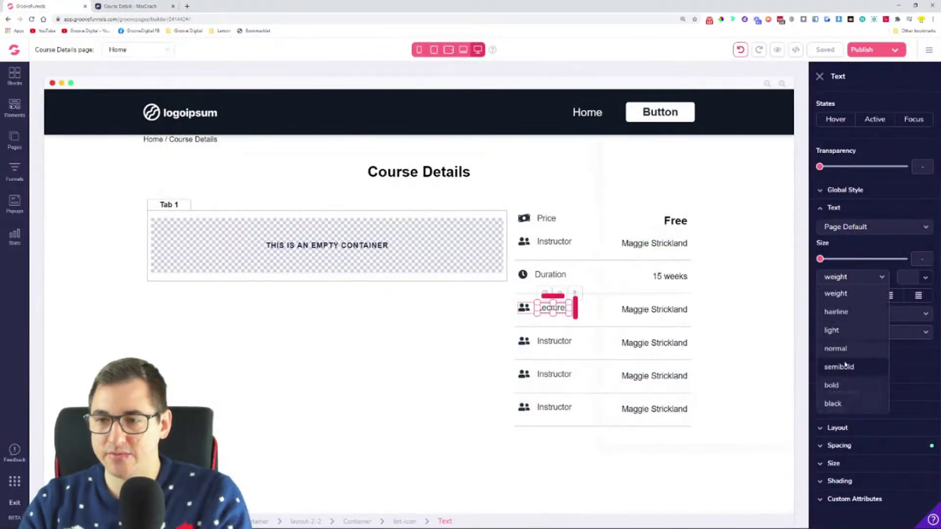
pyautogui.click(839, 370)
pyautogui.click(843, 277)
pyautogui.click(852, 385)
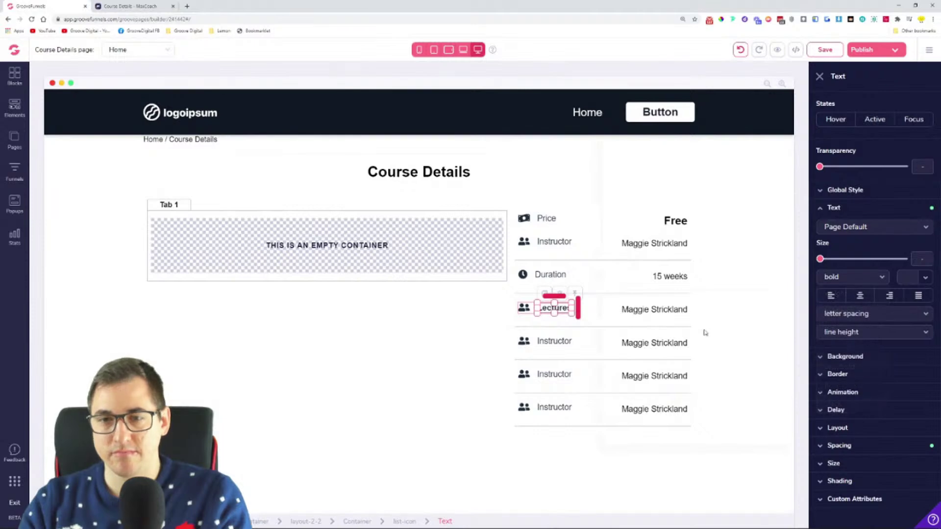
# - Set the font weight of the Duration label and the first Instructor label to bold
pyautogui.click(550, 274)
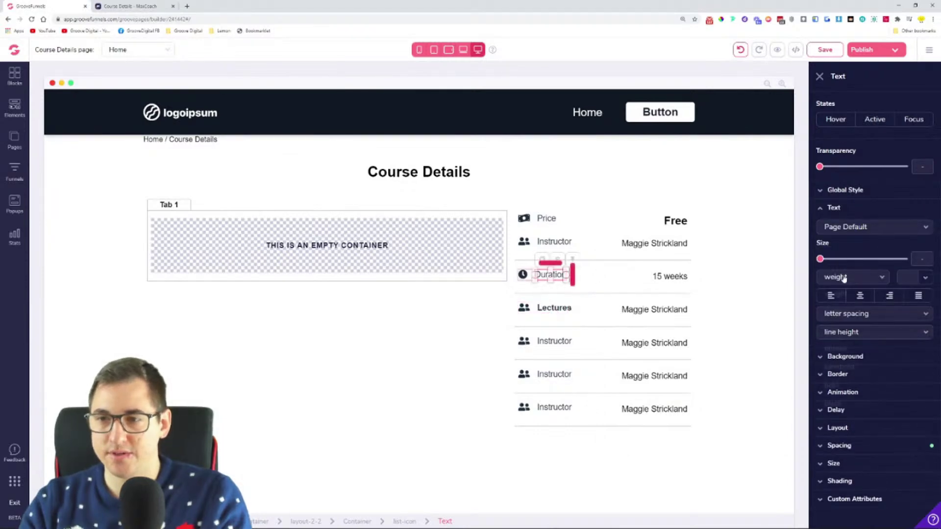
pyautogui.click(843, 277)
pyautogui.click(852, 385)
pyautogui.click(553, 241)
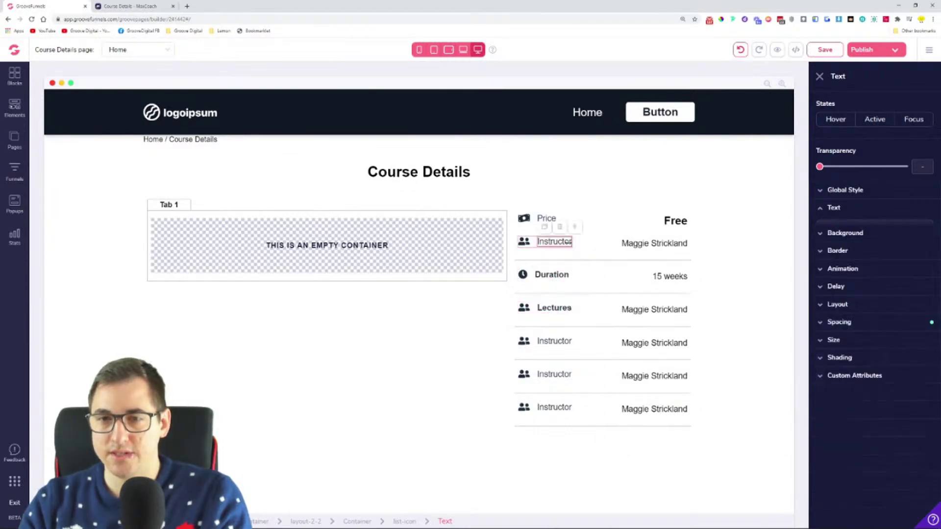
pyautogui.click(857, 281)
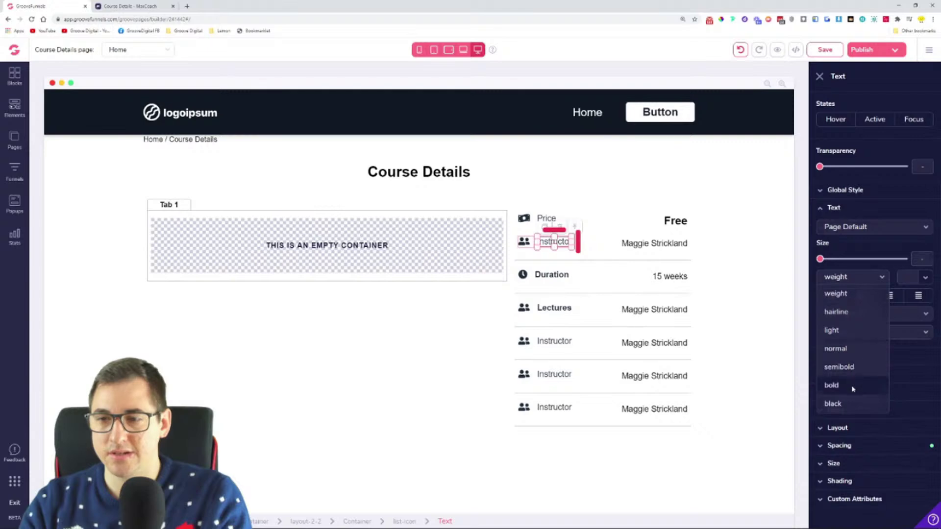
pyautogui.click(851, 384)
# - Check the reference page's label styling again and set the Price label's font weight to bold
pyautogui.click(132, 6)
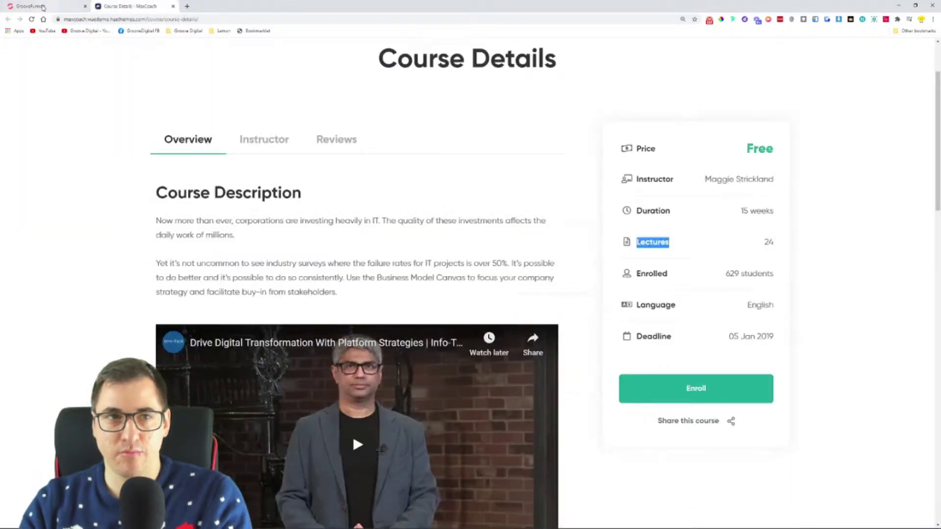
pyautogui.click(49, 6)
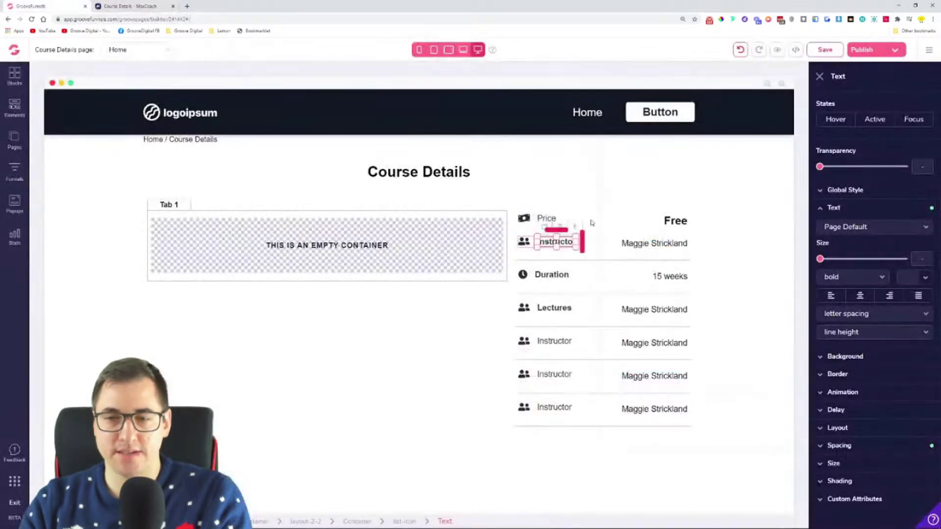
pyautogui.click(537, 198)
pyautogui.click(546, 219)
pyautogui.click(867, 281)
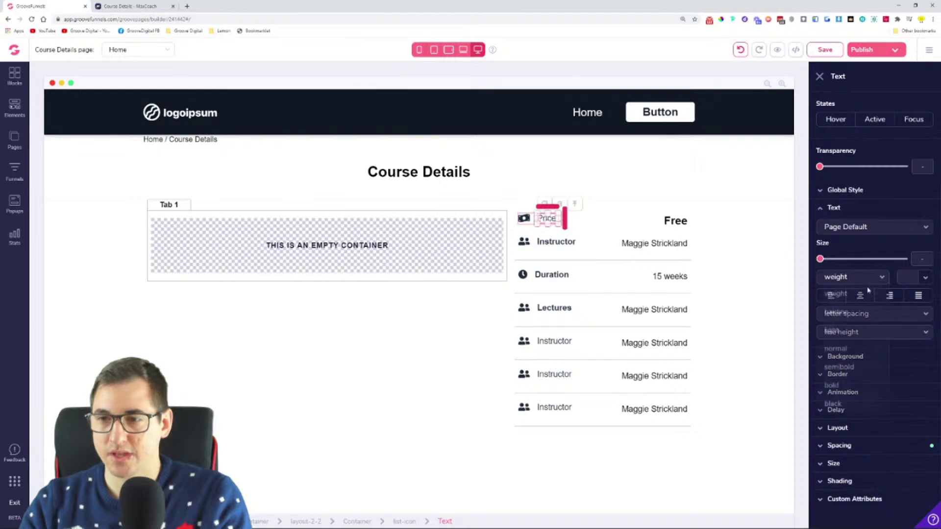
pyautogui.click(850, 386)
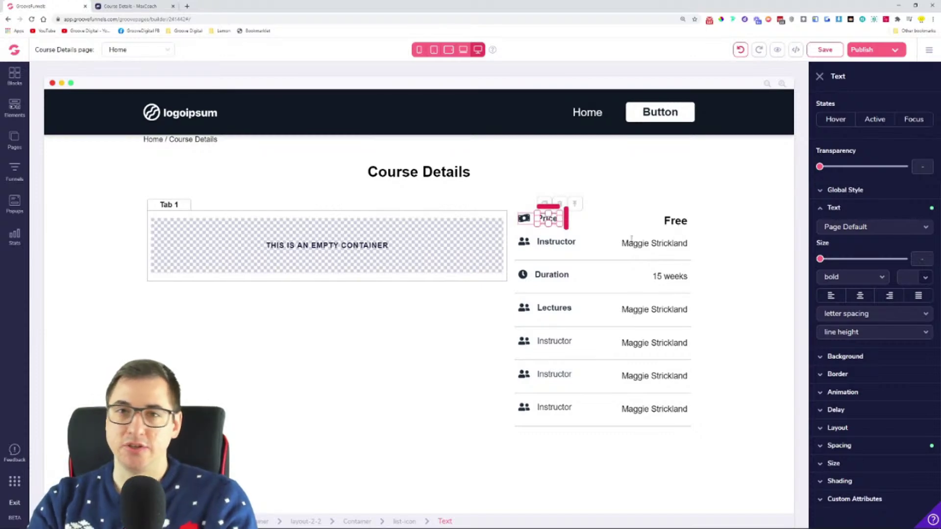
# - Replace the Instructor label below Lectures with "Enrolled" copied from the reference page and set its font weight to bold
pyautogui.click(136, 5)
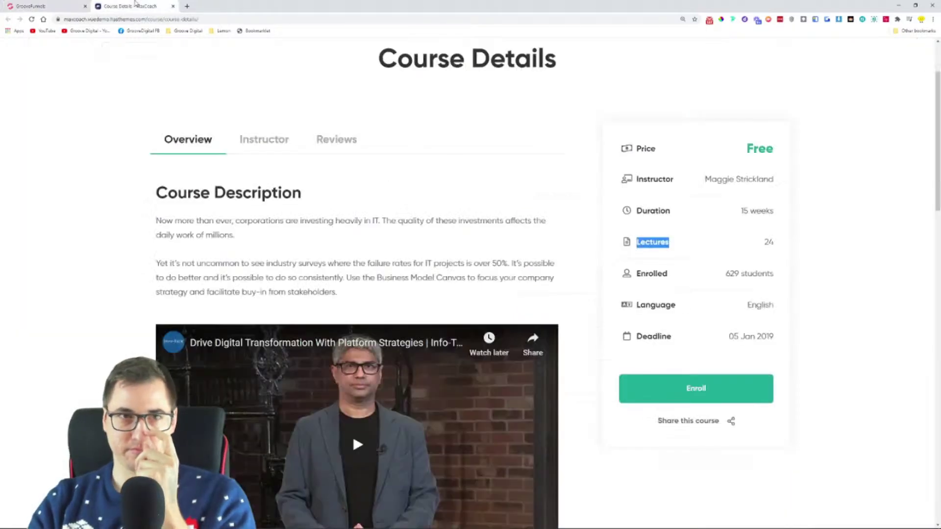
pyautogui.doubleClick(651, 273)
pyautogui.rightClick(651, 273)
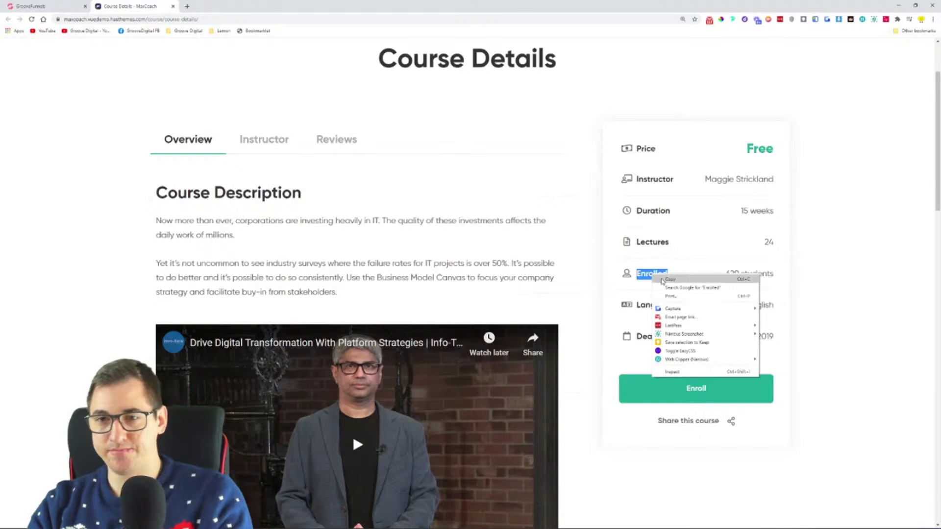
pyautogui.click(669, 280)
pyautogui.hotkey('ctrl', 'Tab')
pyautogui.click(560, 345)
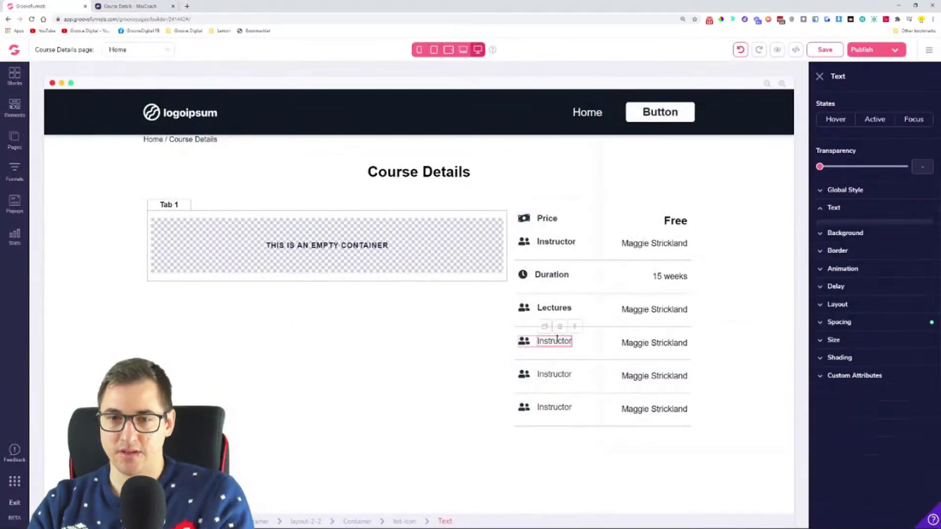
pyautogui.doubleClick(547, 343)
pyautogui.hotkey('ctrl', 'v')
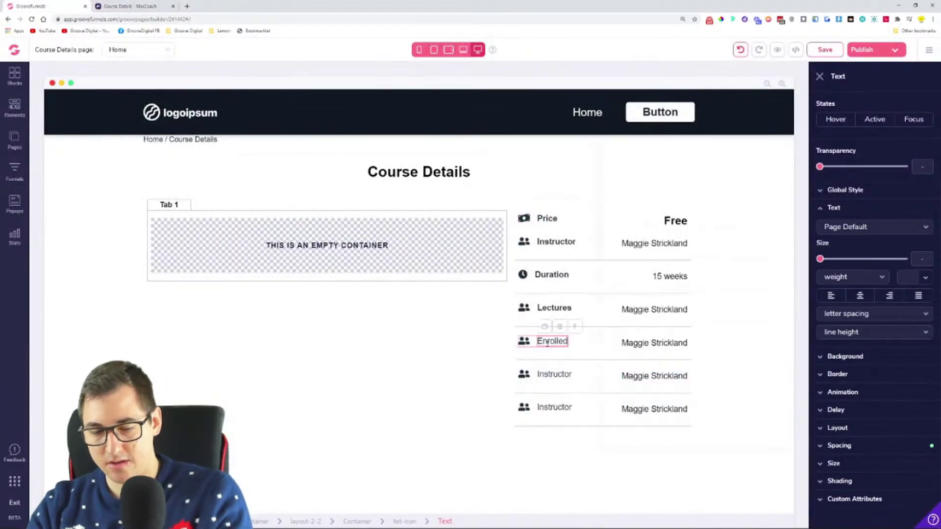
pyautogui.click(854, 278)
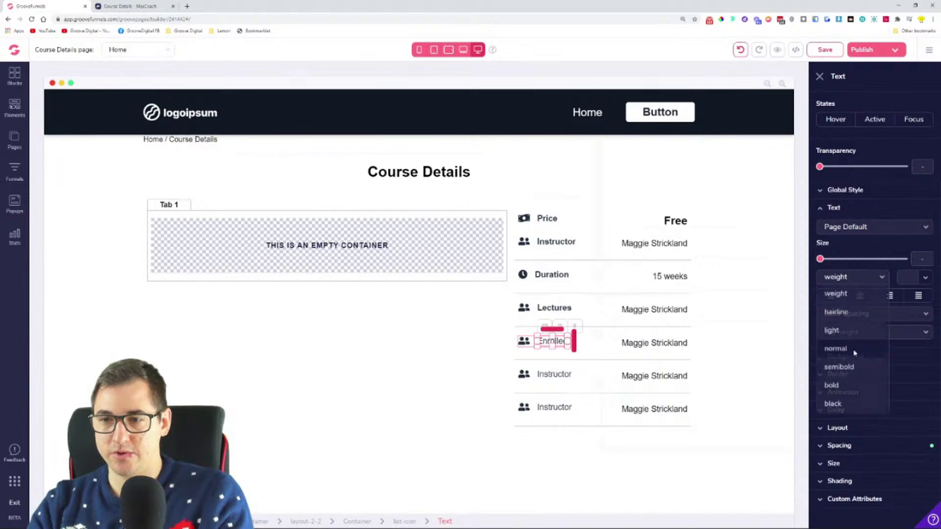
pyautogui.click(832, 384)
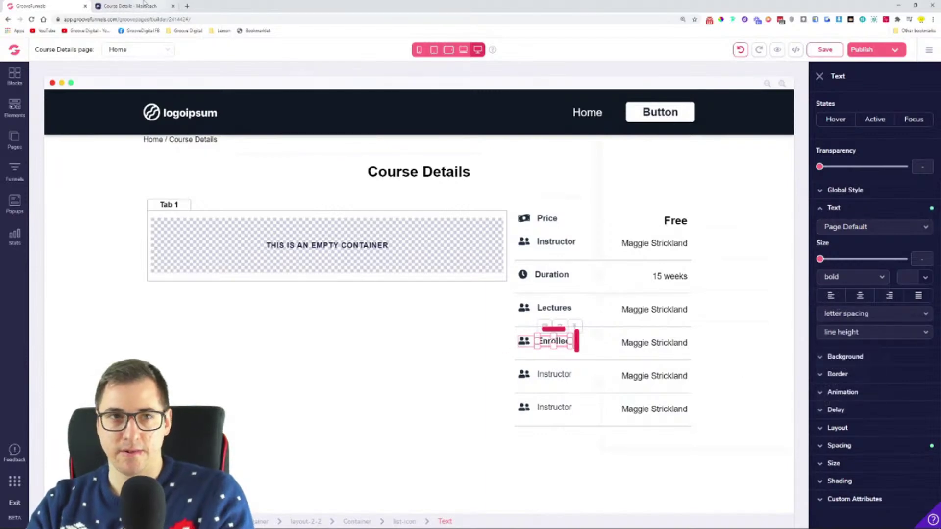
# - Check the Enrolled icon on the reference page and change the Enrolled row's icon to fas fa-user
pyautogui.hotkey('ctrl', 'Tab')
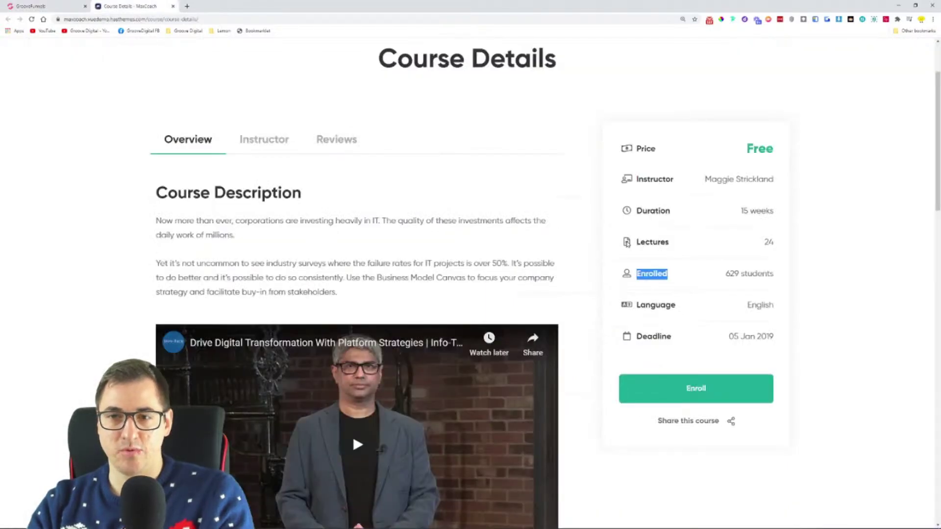
pyautogui.hotkey('ctrl', 'Tab')
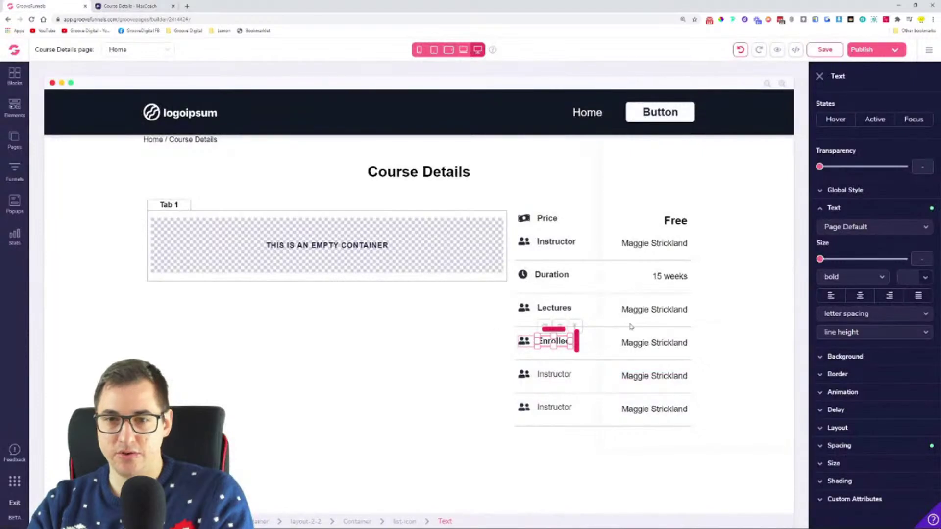
pyautogui.click(524, 341)
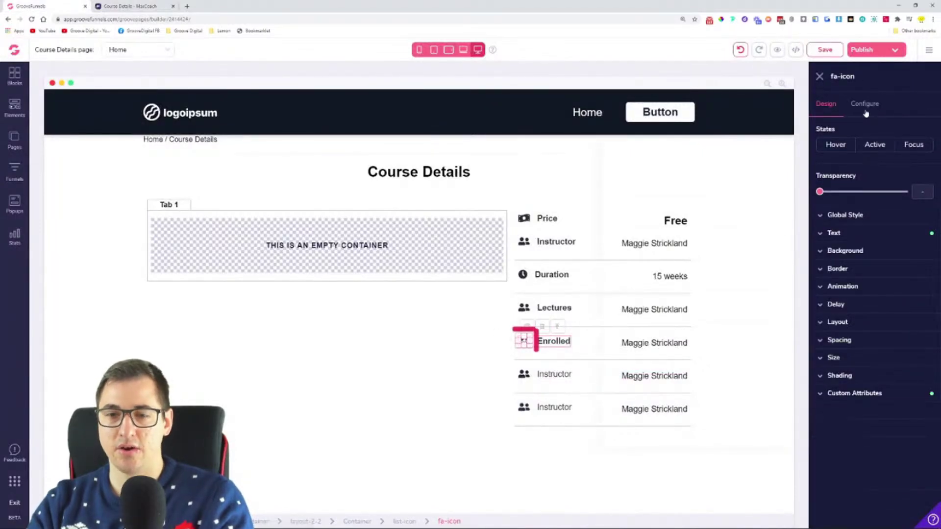
pyautogui.doubleClick(874, 151)
pyautogui.write('user')
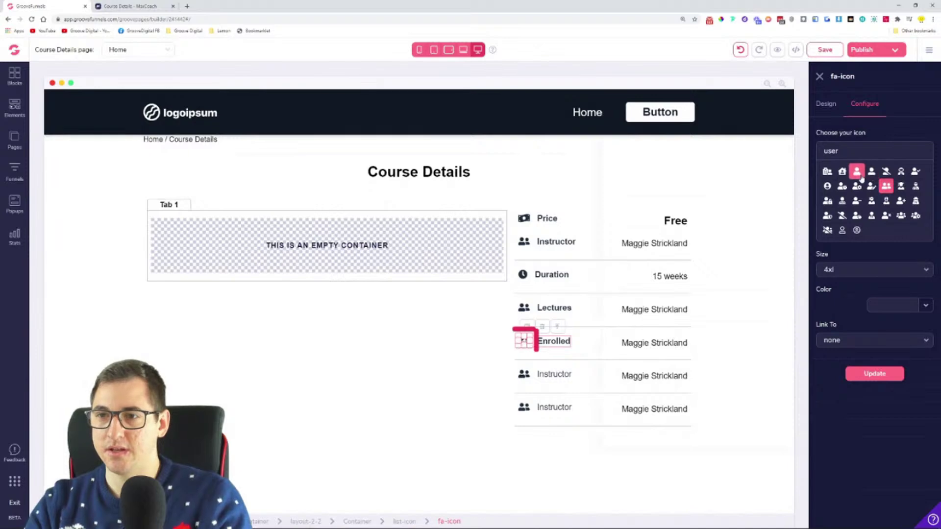
pyautogui.click(870, 380)
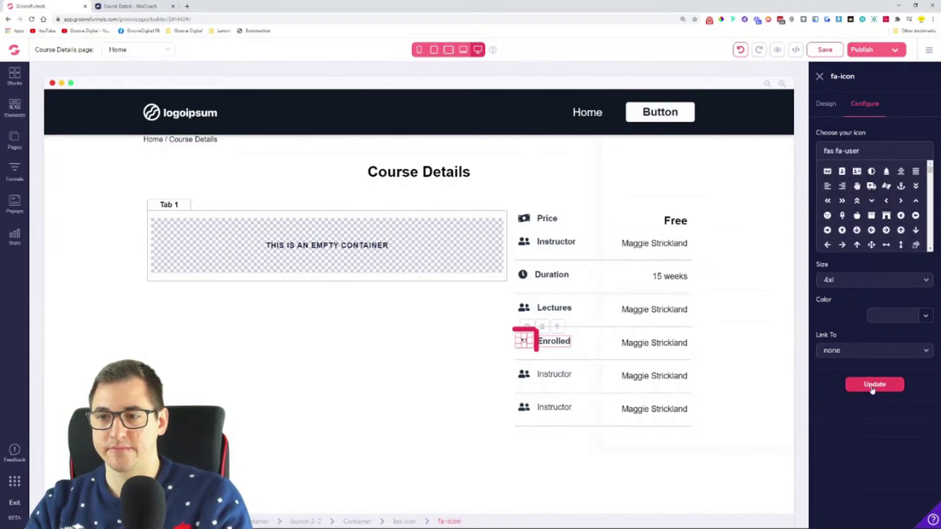
pyautogui.click(877, 388)
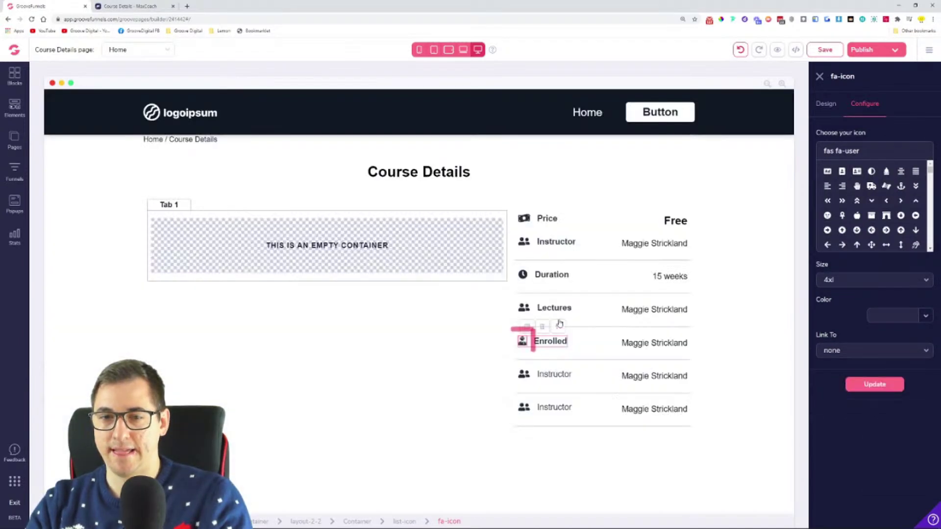
# - Search the icon picker for a document-like symbol and change the Lectures row's icon to fas fa-sticky-note
pyautogui.click(524, 308)
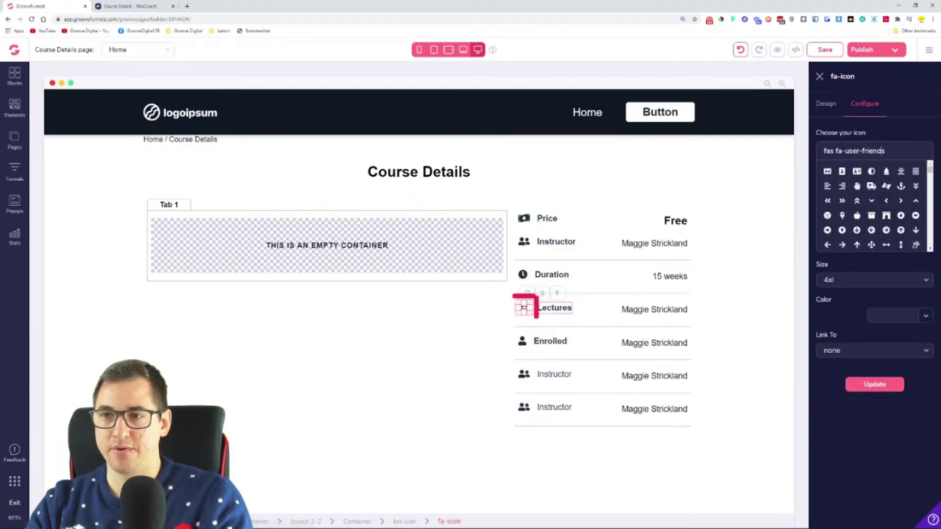
pyautogui.tripleClick(881, 150)
pyautogui.write('pap')
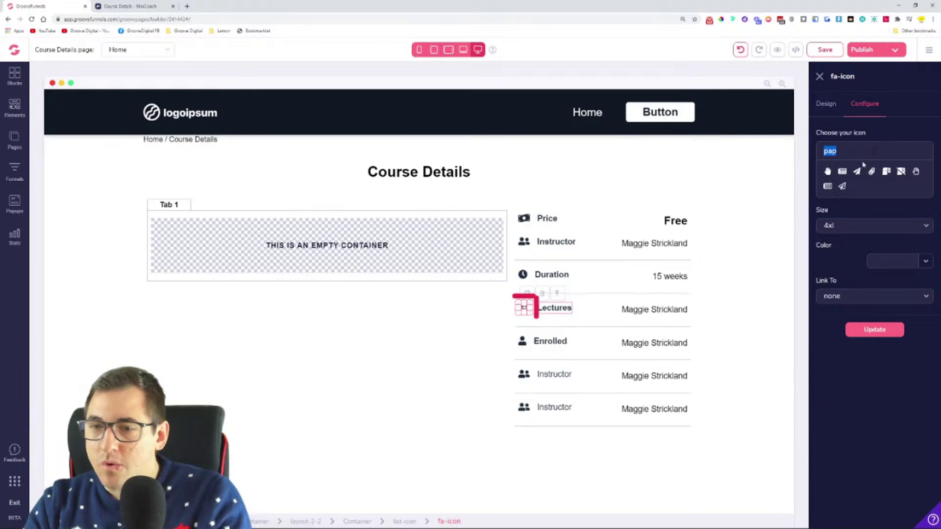
pyautogui.press('BackSpace')
pyautogui.write('doc')
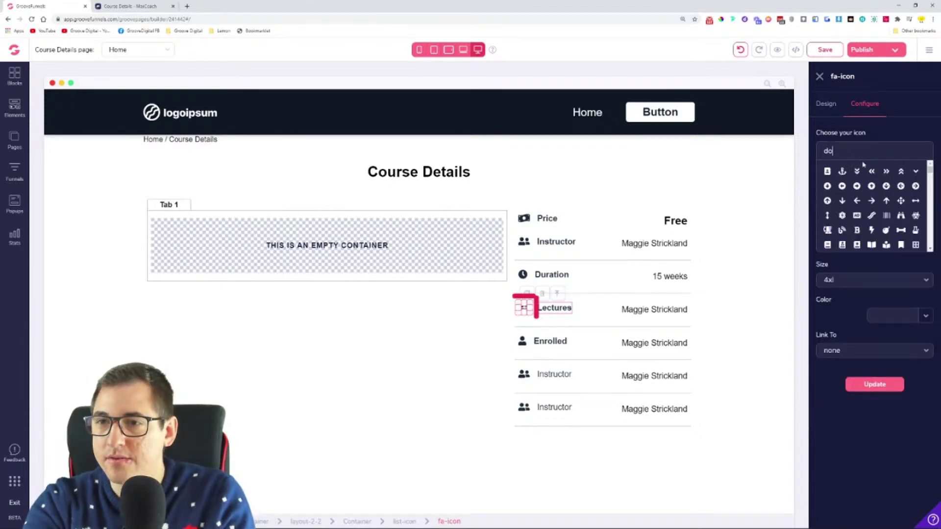
pyautogui.press('BackSpace')
pyautogui.press('BackSpace')
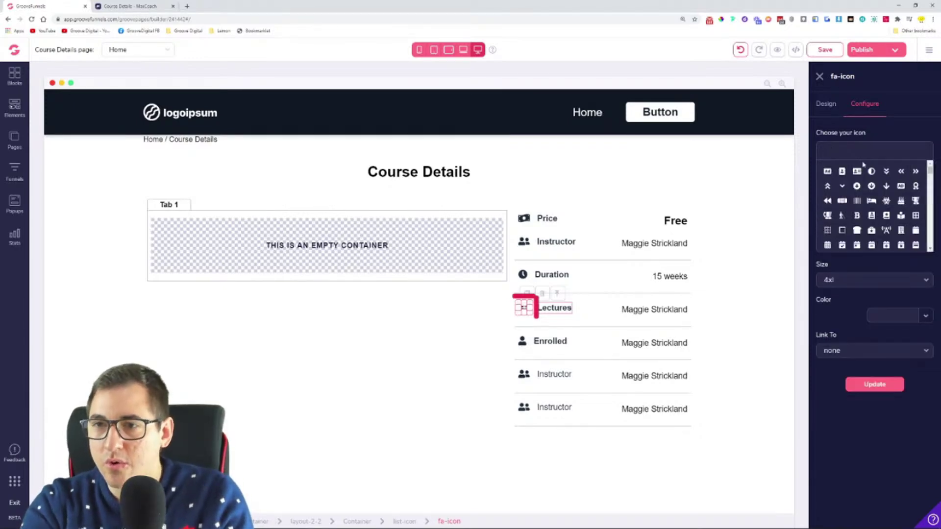
pyautogui.write('note')
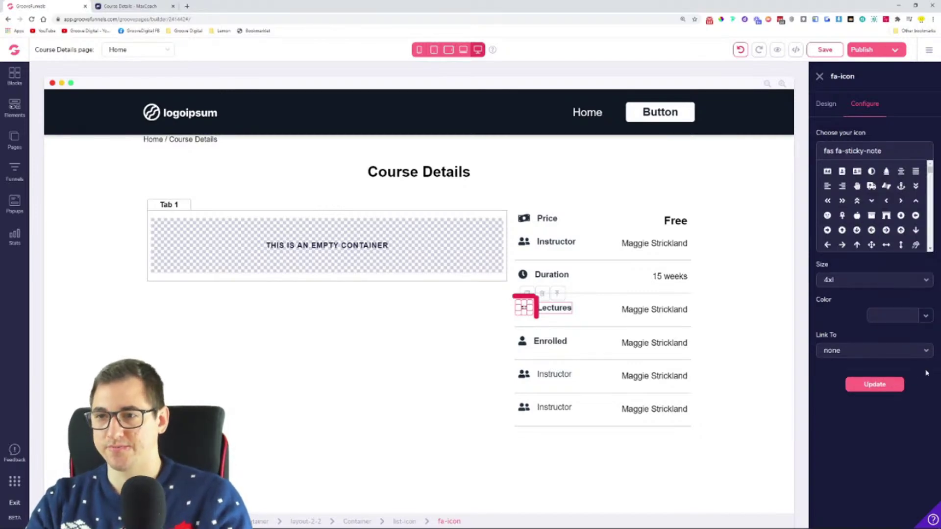
pyautogui.click(875, 384)
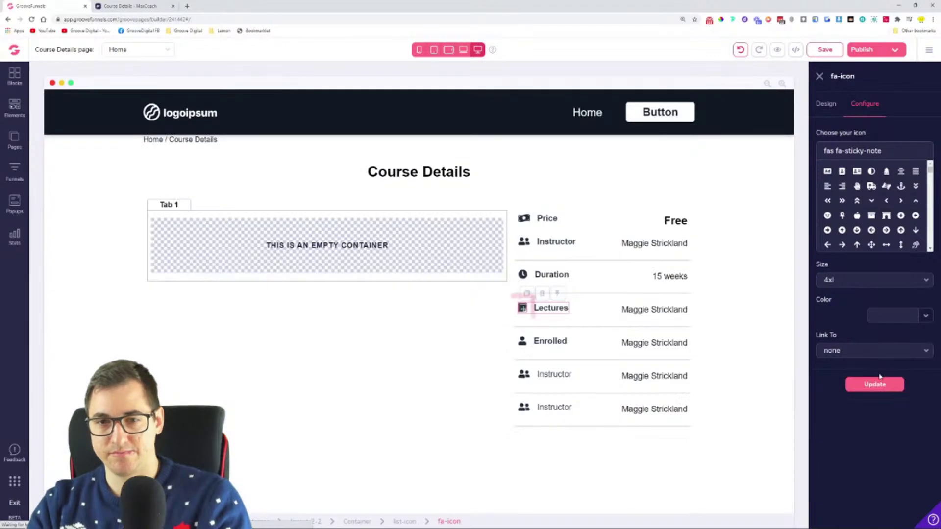
# - Copy the label "Language" from the course info list on the reference page
pyautogui.click(126, 6)
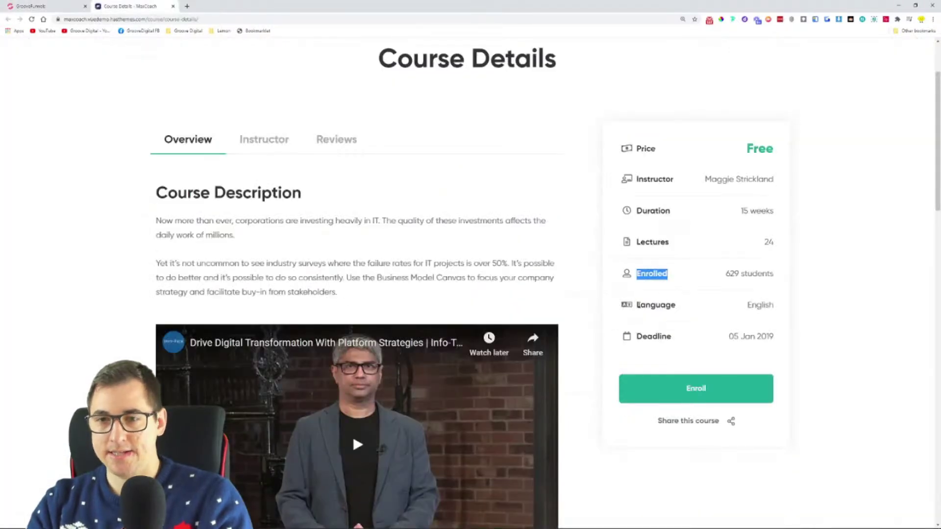
pyautogui.doubleClick(655, 306)
pyautogui.rightClick(657, 306)
pyautogui.click(659, 306)
pyautogui.doubleClick(661, 306)
pyautogui.rightClick(661, 308)
pyautogui.click(676, 311)
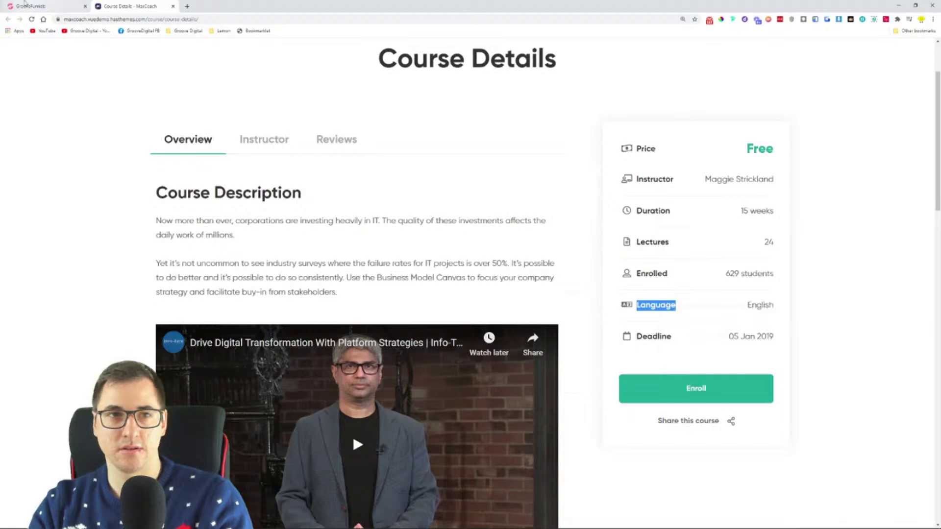
# - Paste "Language" over the Instructor label below Enrolled in the page builder and set its font weight to bold
pyautogui.click(44, 6)
pyautogui.click(568, 374)
pyautogui.doubleClick(568, 374)
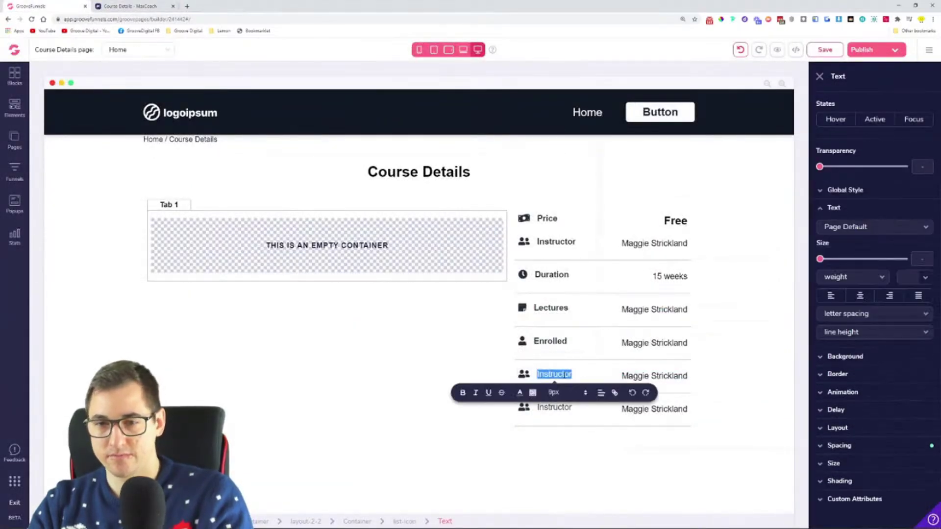
pyautogui.hotkey('ctrl', 'v')
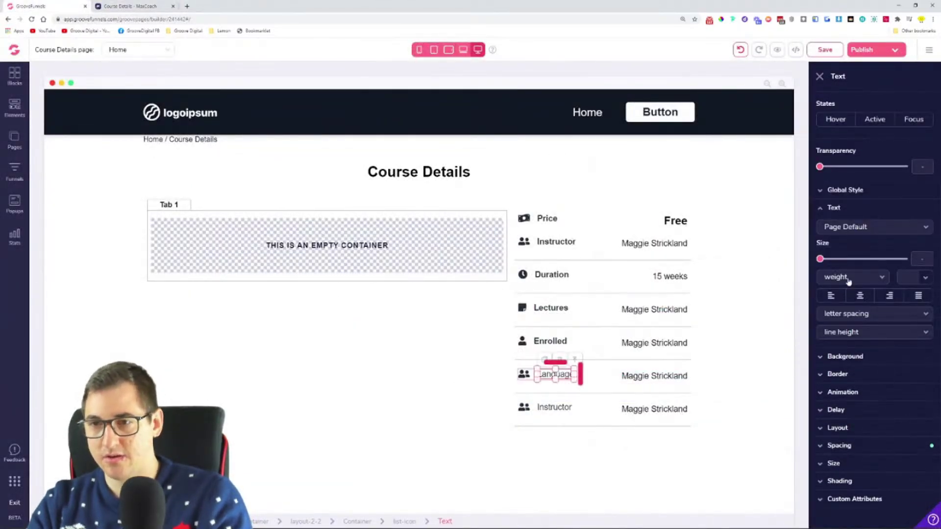
pyautogui.click(849, 278)
pyautogui.click(833, 384)
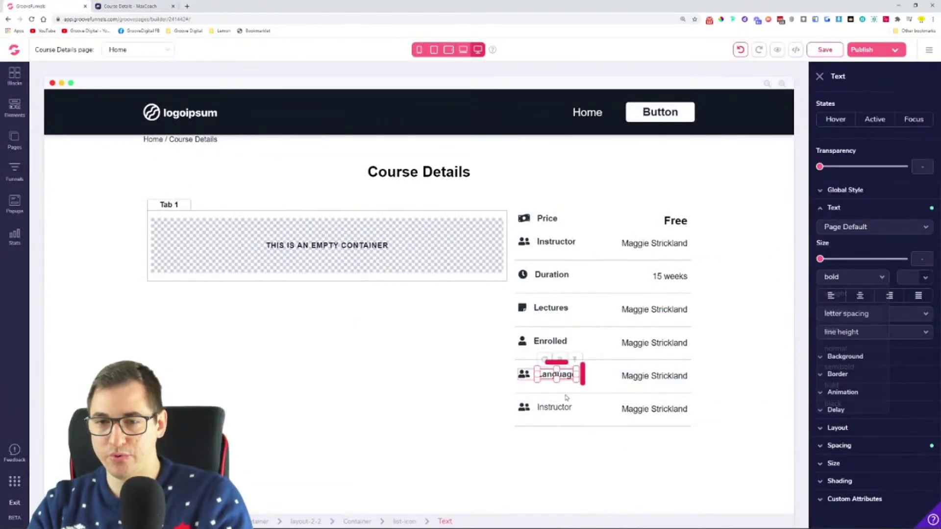
# - Change the Language row's icon to fas fa-language
pyautogui.click(524, 375)
pyautogui.click(864, 104)
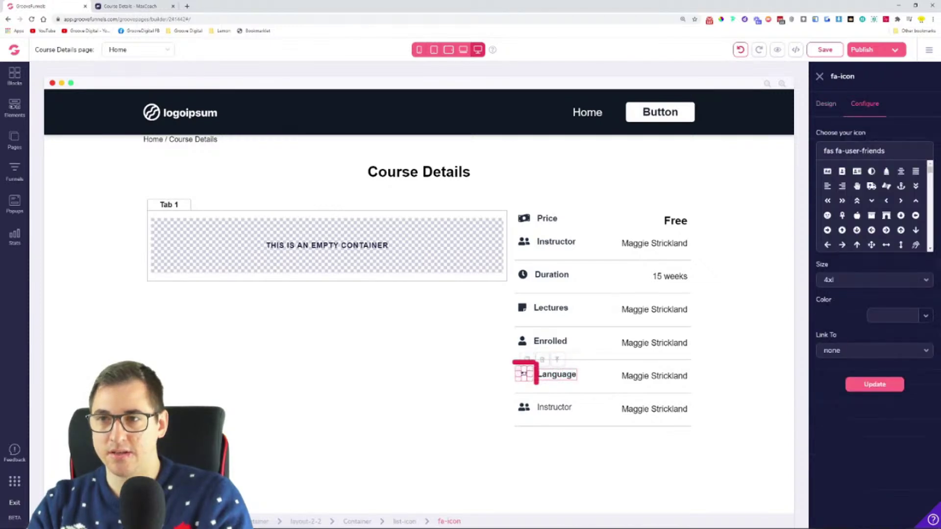
pyautogui.moveTo(886, 151); pyautogui.dragTo(823, 151)
pyautogui.write('lan')
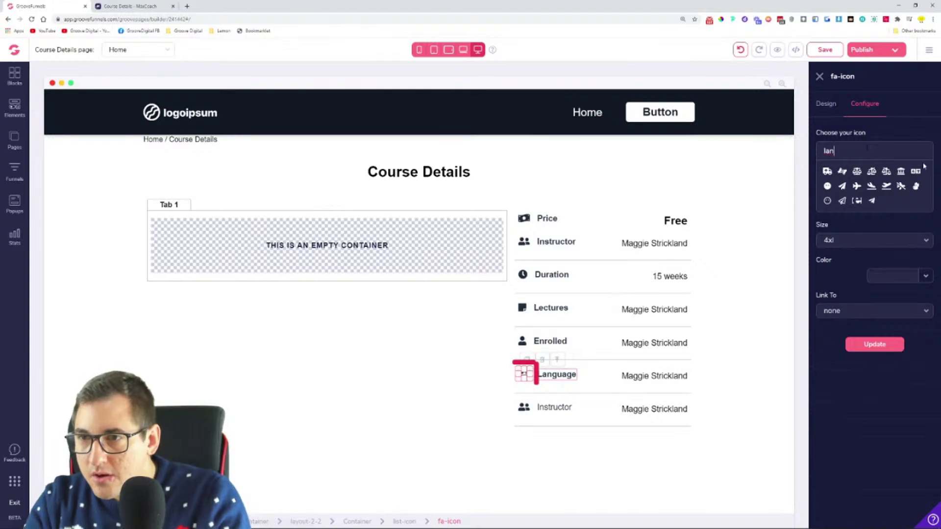
pyautogui.click(916, 177)
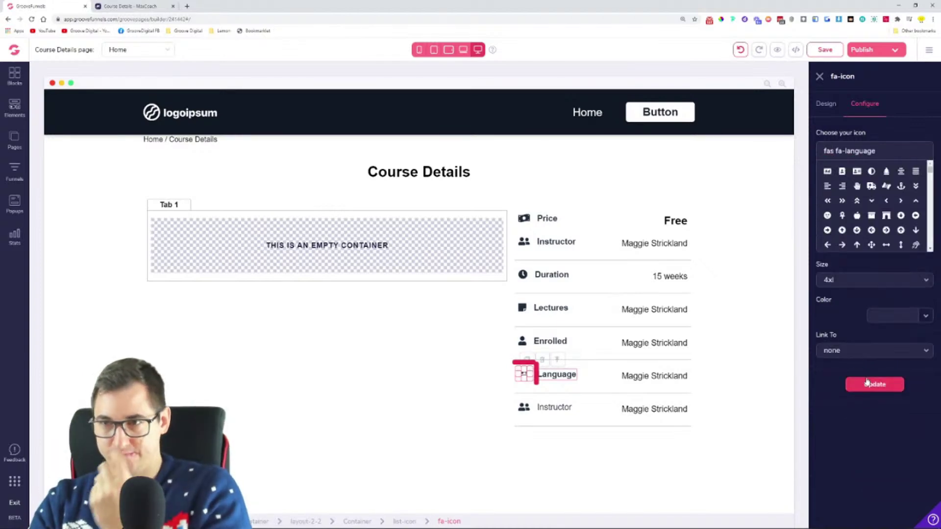
pyautogui.click(873, 385)
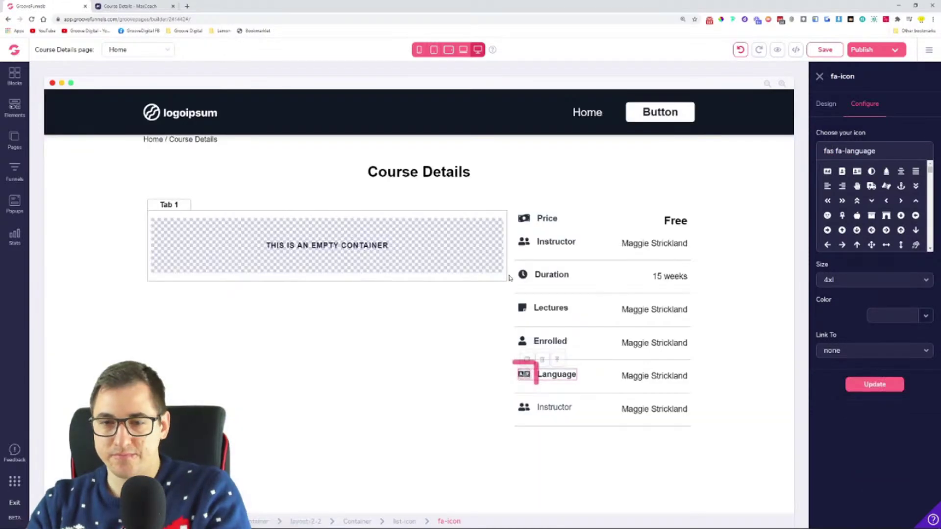
# - Replace the last row's Instructor label with "Deadline" copied from the reference page and set its font weight to bold
pyautogui.hotkey('ctrl', 'Tab')
pyautogui.doubleClick(658, 337)
pyautogui.rightClick(658, 337)
pyautogui.click(672, 342)
pyautogui.click(3, 5)
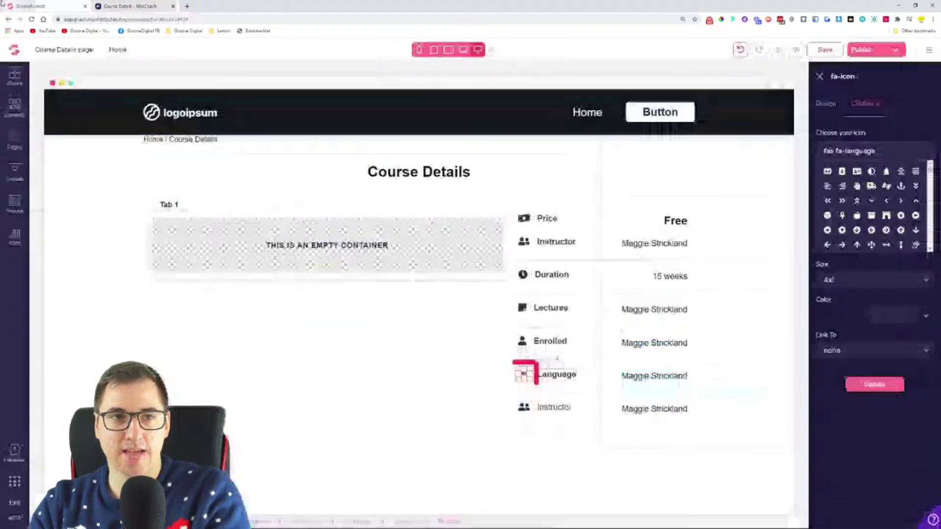
pyautogui.click(553, 407)
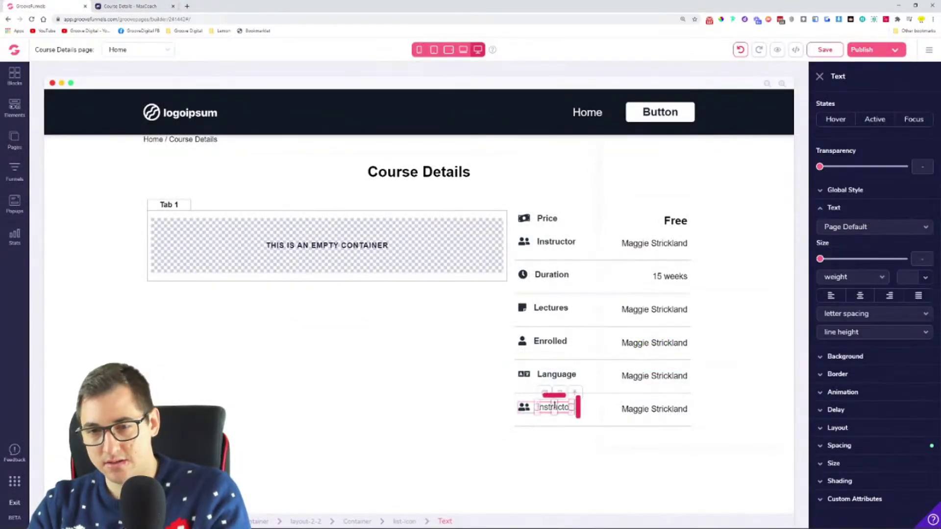
pyautogui.hotkey('ctrl', 'v')
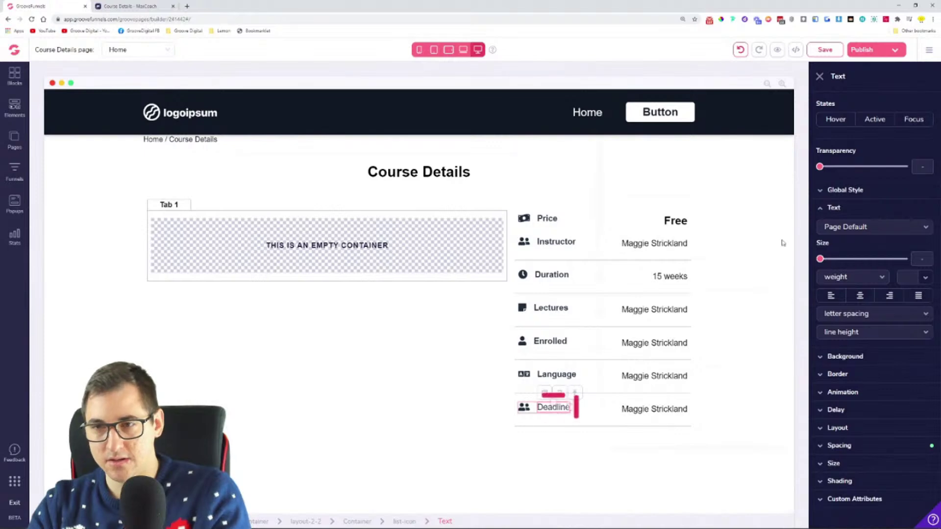
pyautogui.click(857, 277)
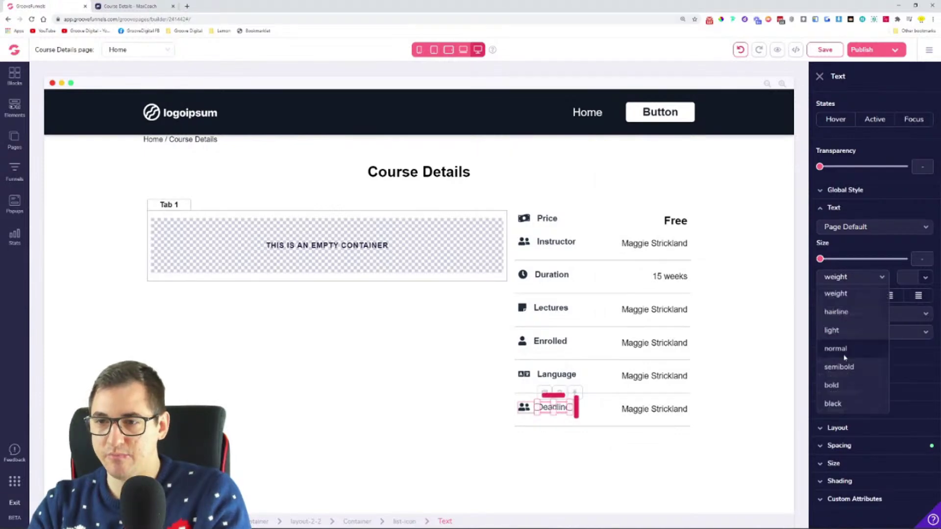
pyautogui.click(833, 386)
# - Change the Deadline row's icon to fas fa-calendar
pyautogui.click(748, 315)
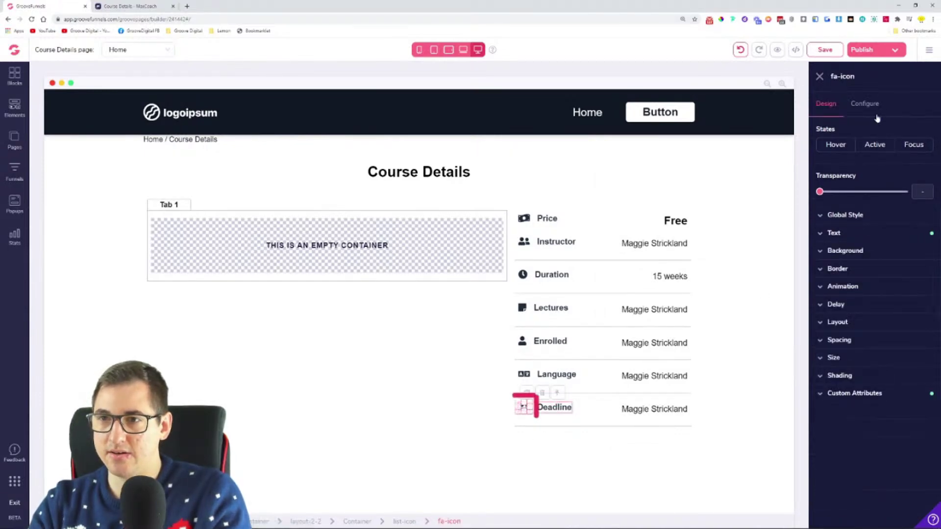
pyautogui.click(867, 104)
pyautogui.tripleClick(878, 150)
pyautogui.write('cale')
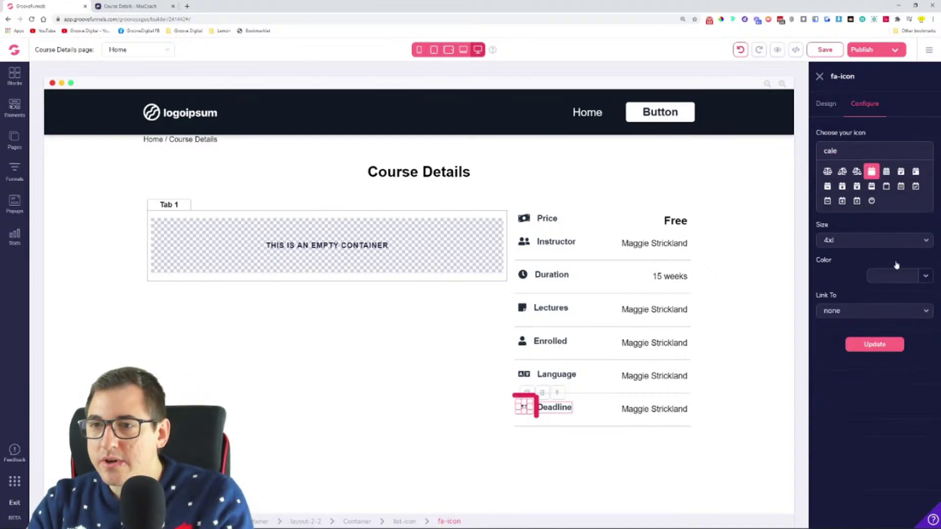
pyautogui.click(897, 346)
pyautogui.click(876, 384)
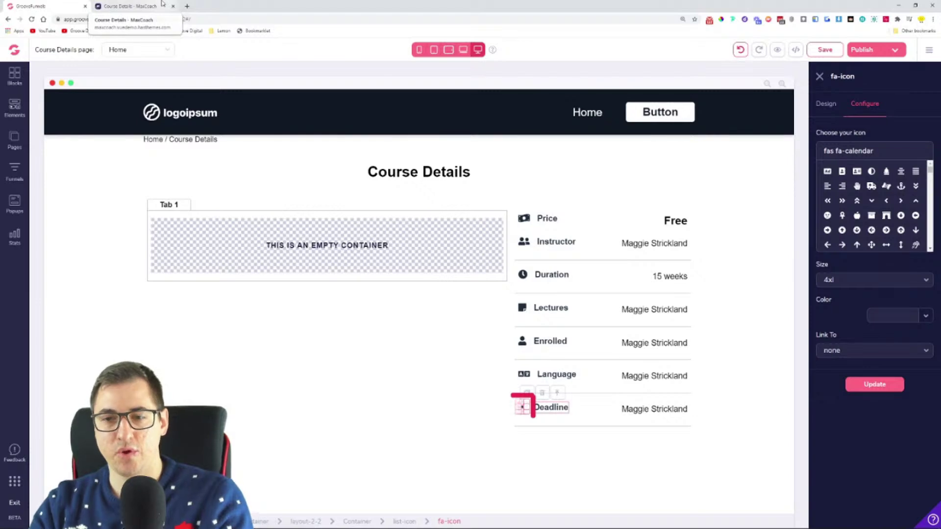
# - Replace the Lectures row's value with "24" copied from the reference page
pyautogui.click(149, 5)
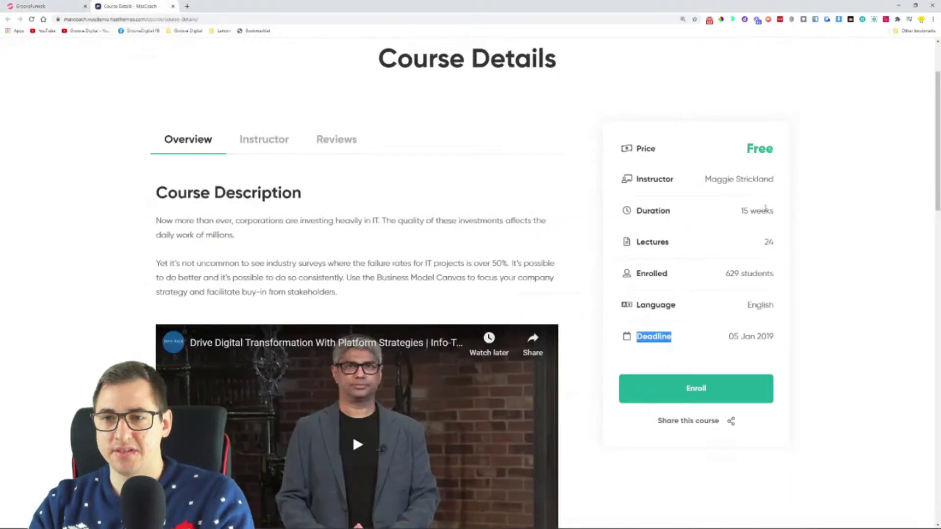
pyautogui.doubleClick(769, 242)
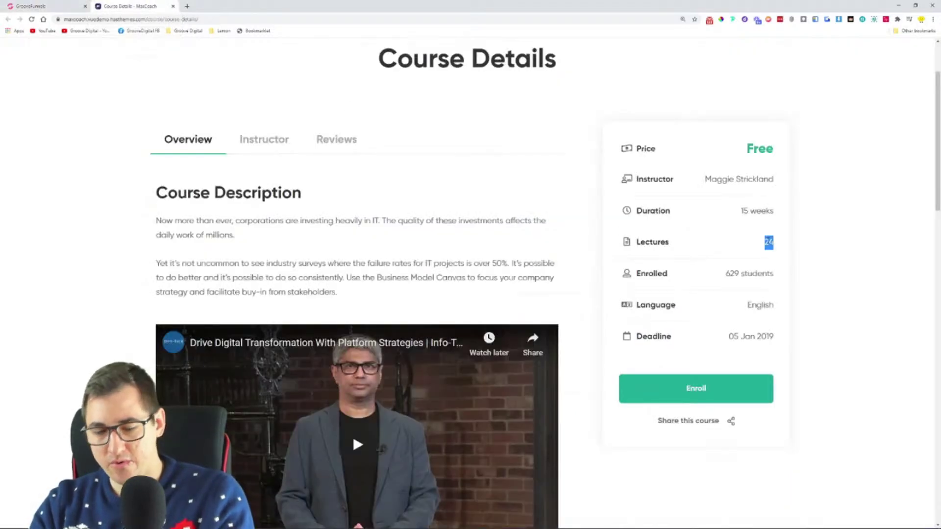
pyautogui.click(31, 6)
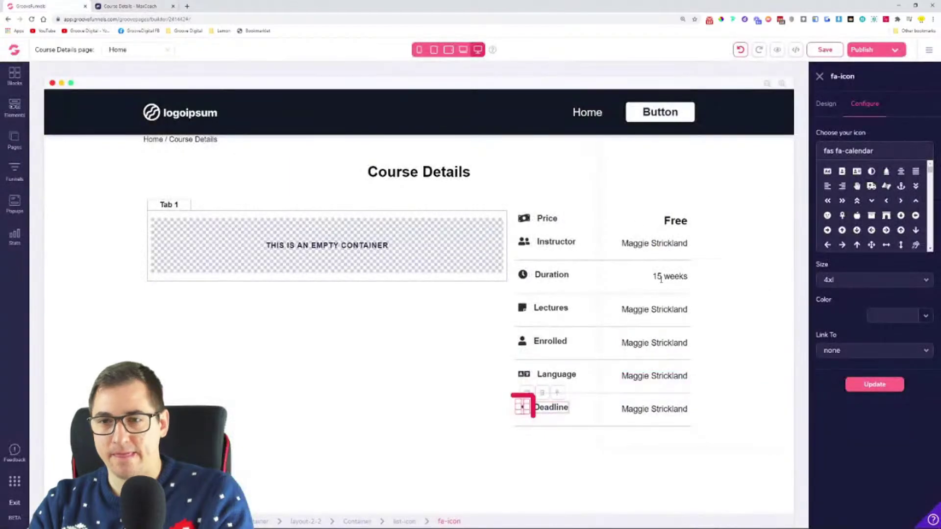
pyautogui.doubleClick(669, 309)
pyautogui.hotkey('ctrl', 'v')
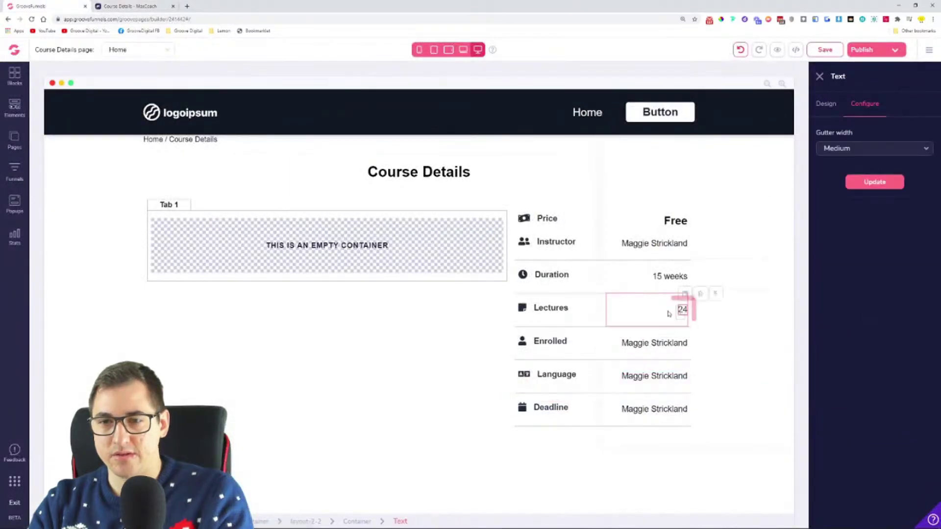
# - Replace the Enrolled row's value with "629 students" copied from the reference page
pyautogui.click(126, 5)
pyautogui.doubleClick(744, 273)
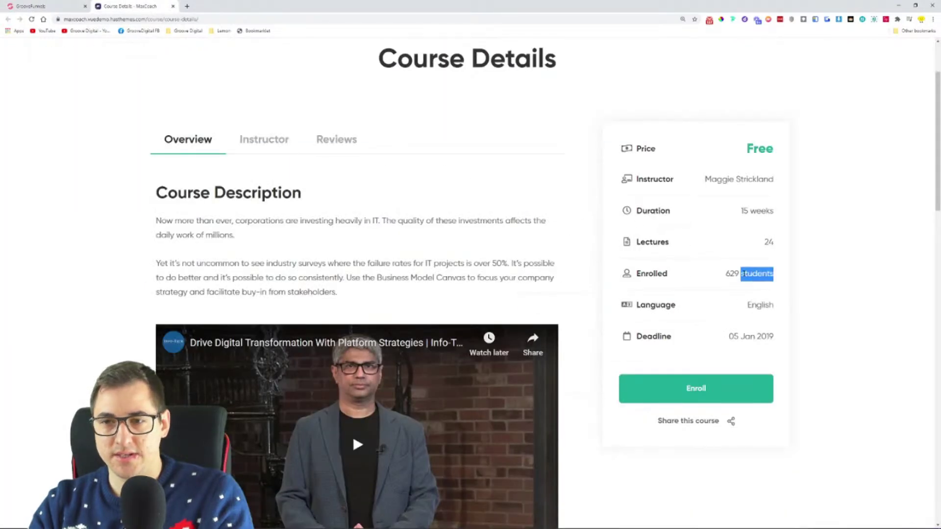
pyautogui.hotkey('ctrl', 'Tab')
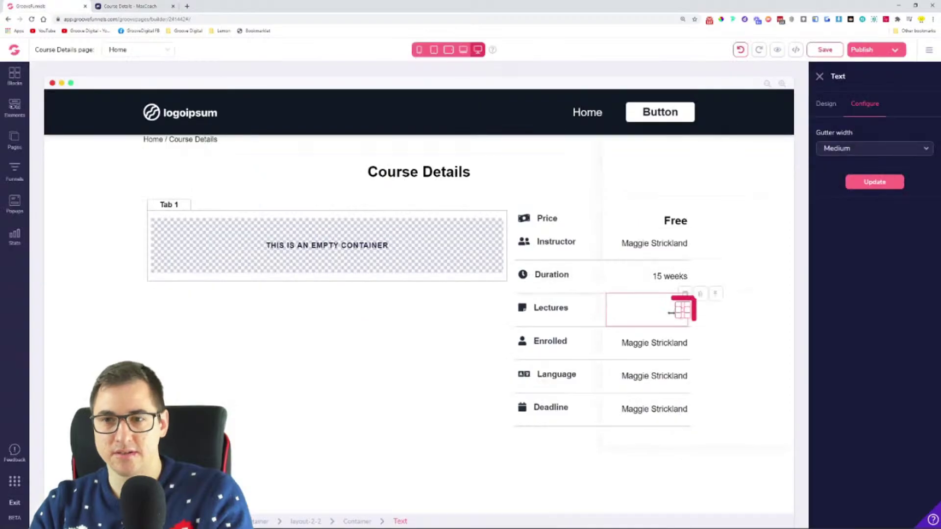
pyautogui.tripleClick(655, 342)
pyautogui.hotkey('ctrl', 'v')
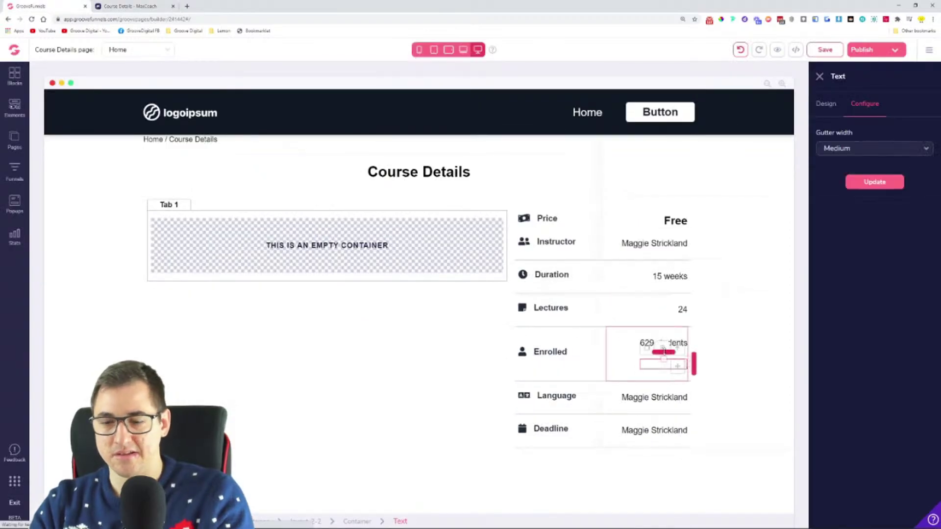
# - Copy "English" from the reference page and paste it over the Language row's value in the page builder
pyautogui.hotkey('ctrl', 'Tab')
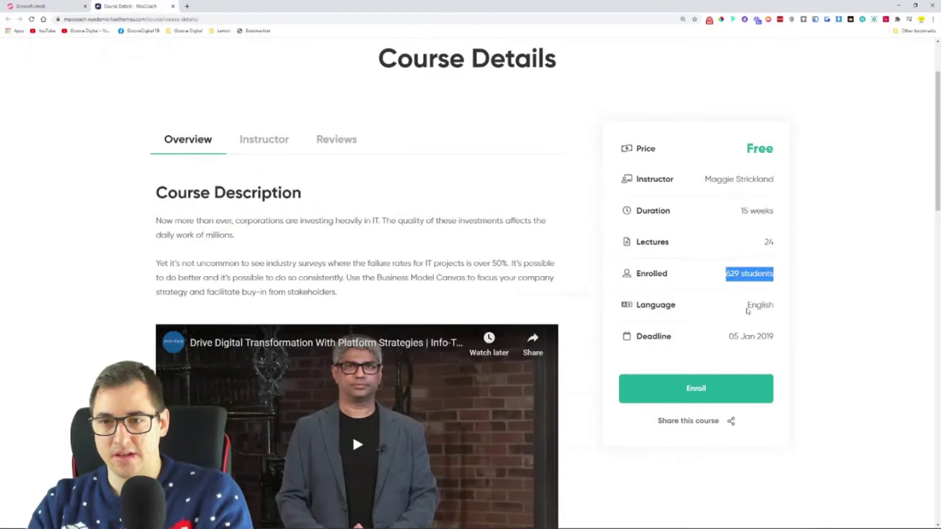
pyautogui.doubleClick(759, 305)
pyautogui.hotkey('ctrl', 'c')
pyautogui.hotkey('ctrl', 'Tab')
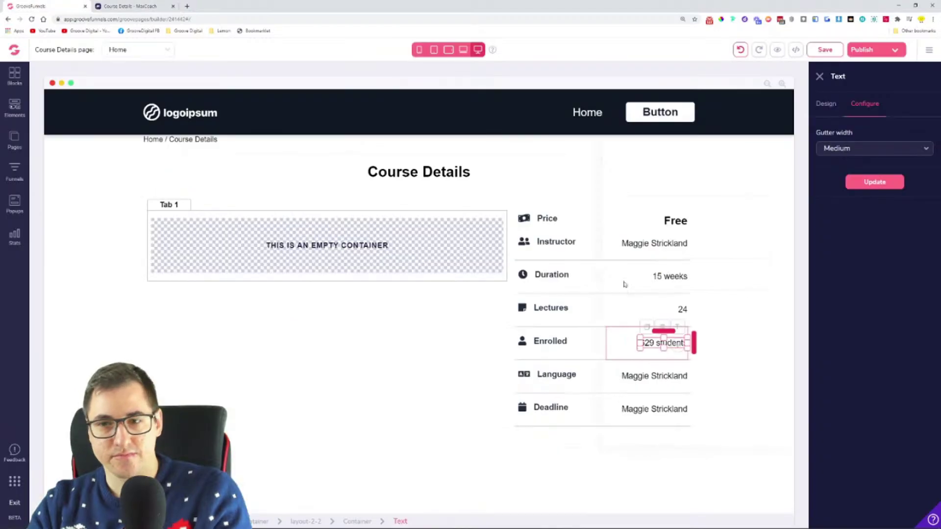
pyautogui.tripleClick(661, 387)
pyautogui.hotkey('ctrl', 'v')
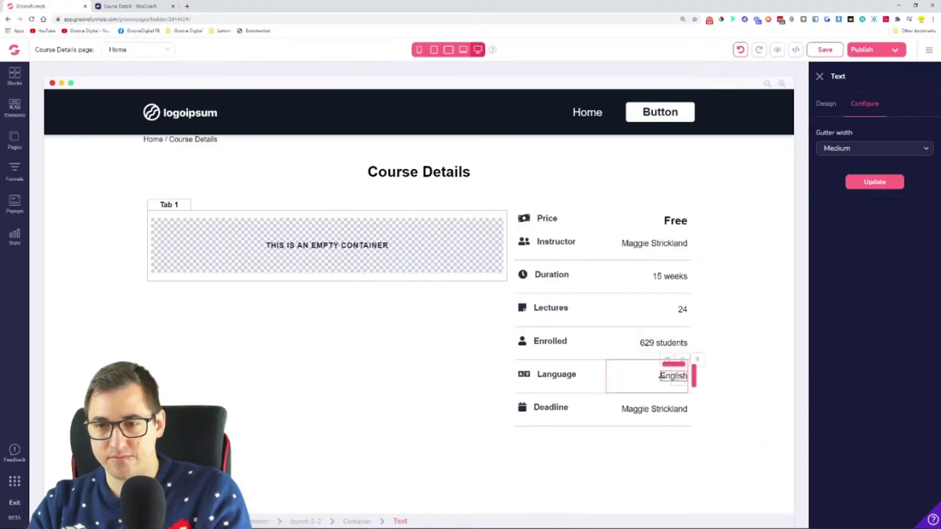
# - Replace the Deadline row's value with "05 Jan 2019" copied from the reference page and delete the stray "Enroll" line pasted with it
pyautogui.hotkey('ctrl', 'Tab')
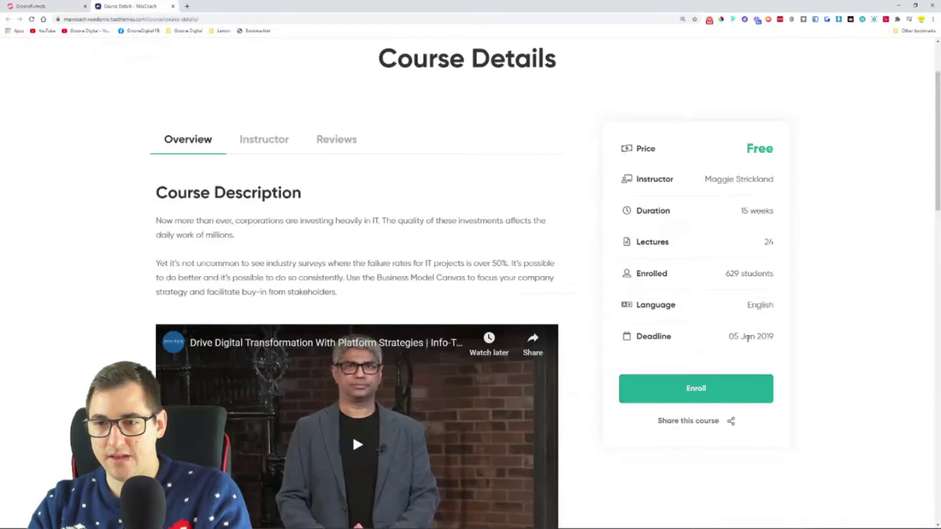
pyautogui.tripleClick(748, 338)
pyautogui.hotkey('ctrl', 'c')
pyautogui.click(62, 3)
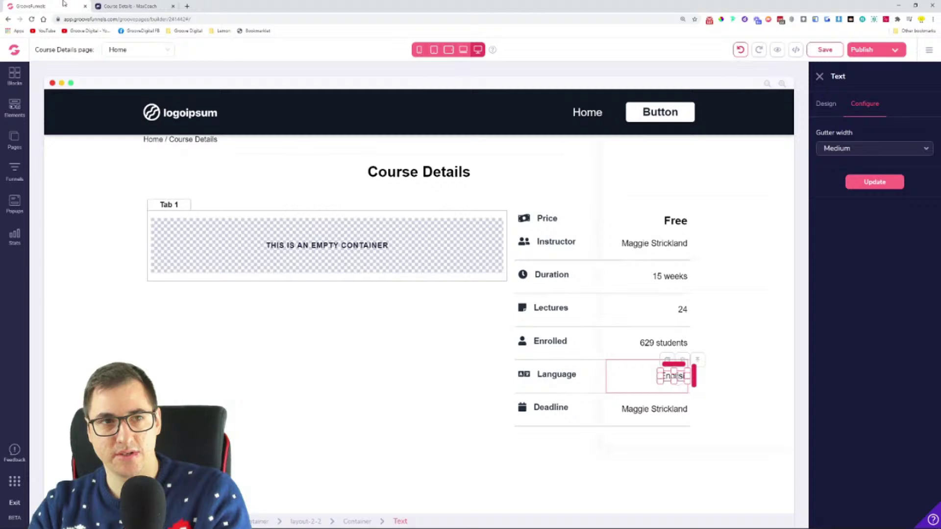
pyautogui.click(654, 410)
pyautogui.tripleClick(653, 410)
pyautogui.hotkey('ctrl', 'v')
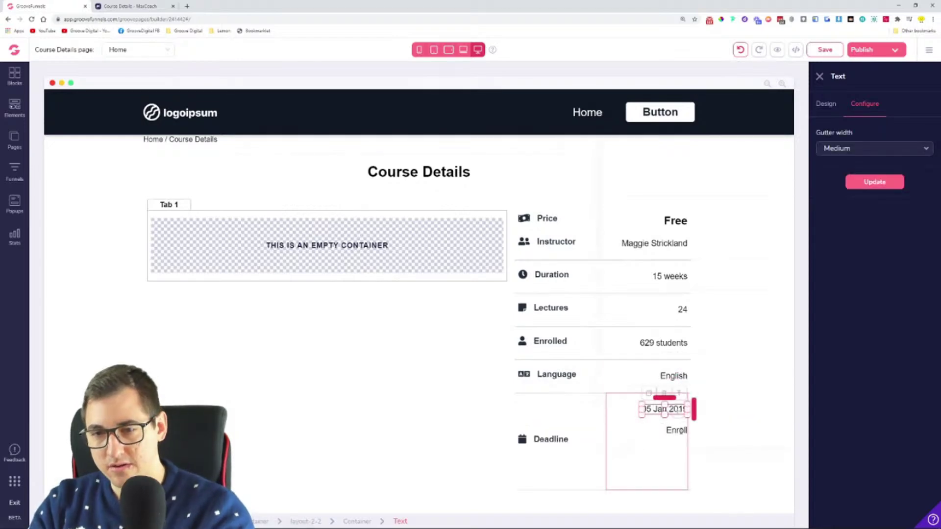
pyautogui.click(674, 432)
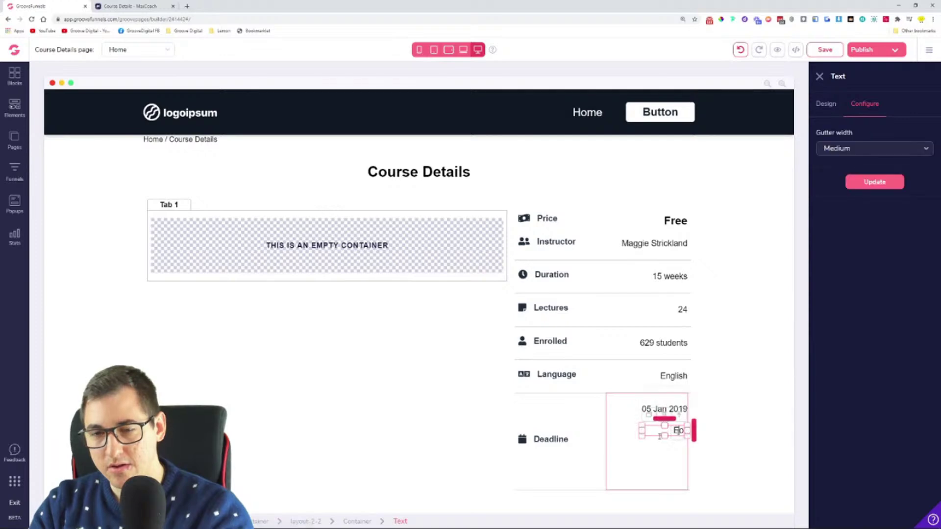
pyautogui.press('Delete')
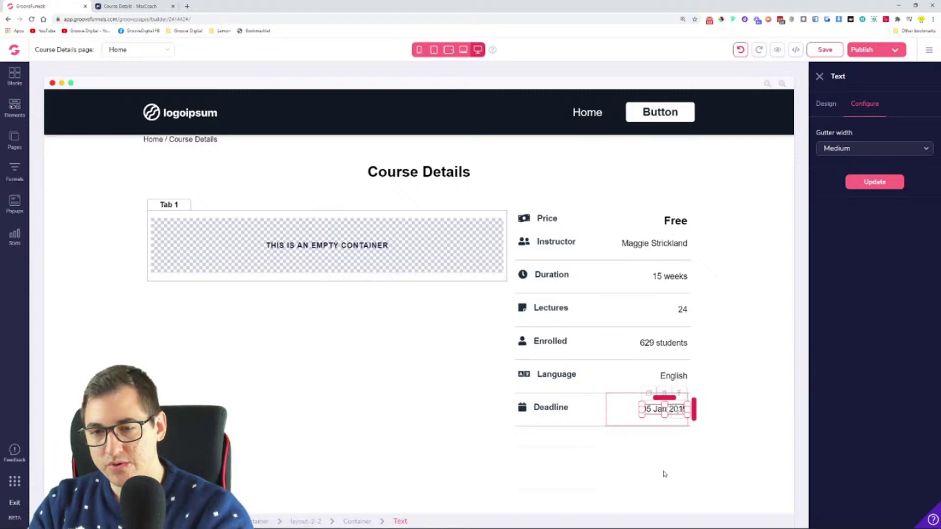
# - Change the year in the Deadline row's date to 2021
pyautogui.press('BackSpace')
pyautogui.press('BackSpace')
pyautogui.write('2')
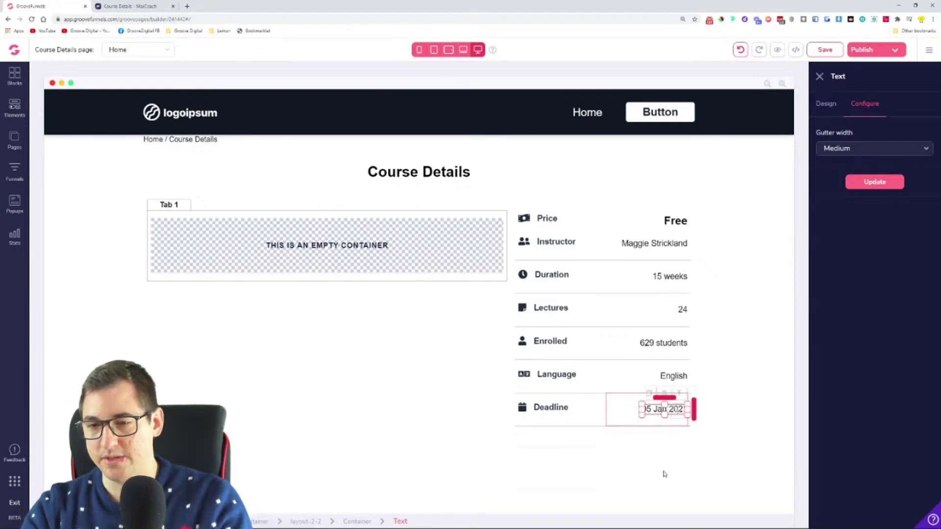
pyautogui.write('1')
pyautogui.click(755, 382)
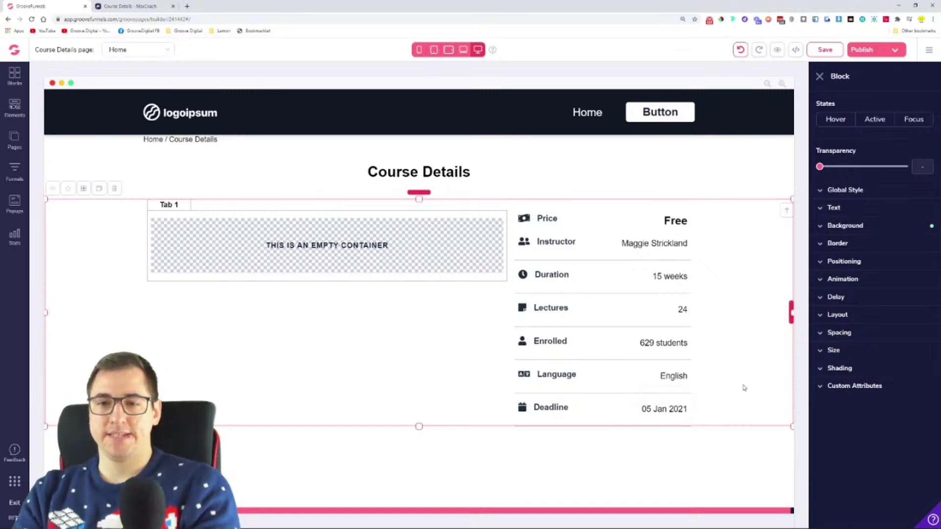
# - Compare with the reference page, then set the Instructor row's bottom border to 1px in a lighter grey
pyautogui.click(150, 5)
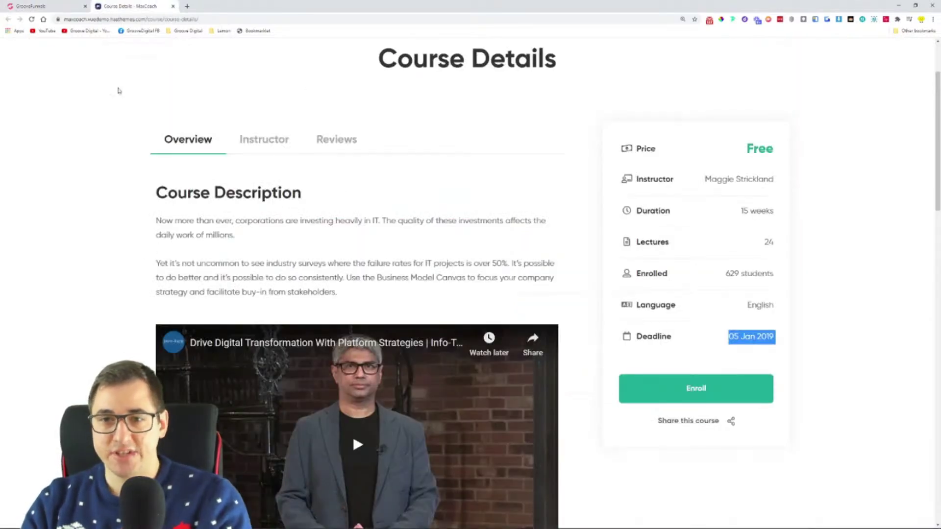
pyautogui.click(64, 6)
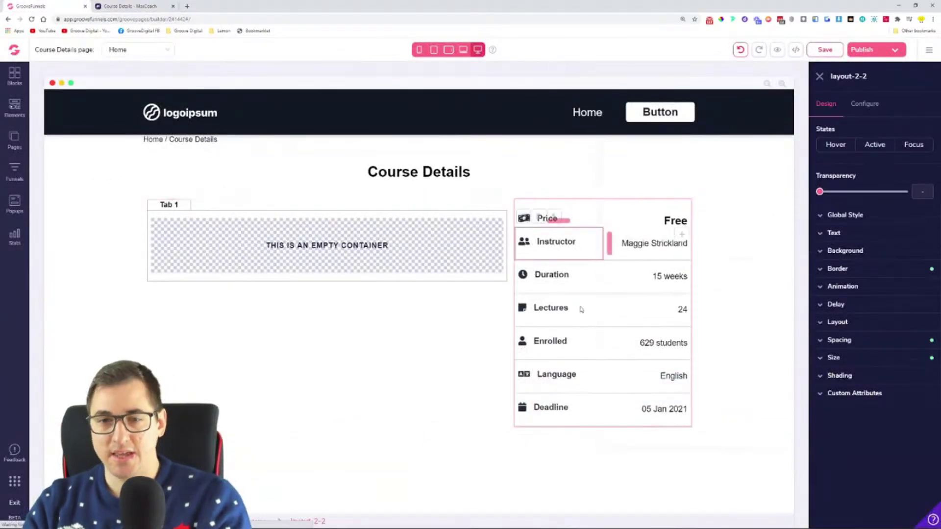
pyautogui.click(837, 269)
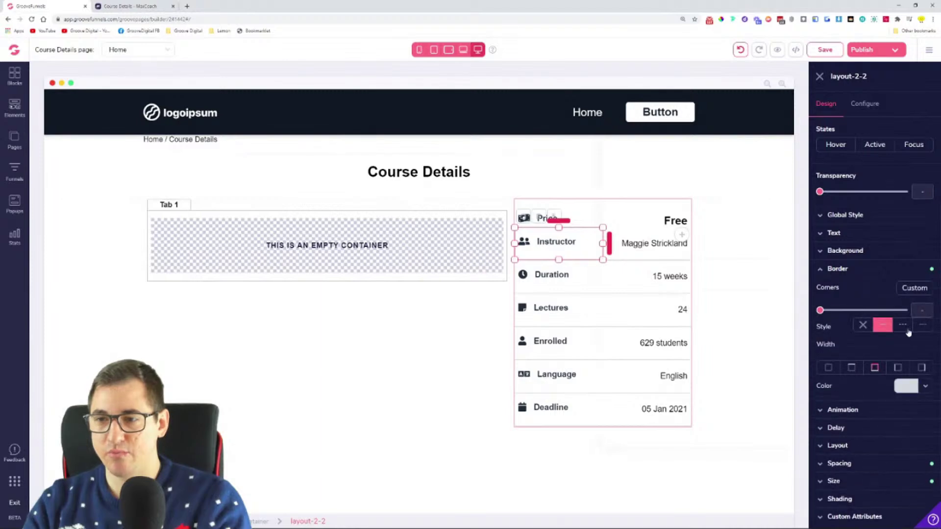
pyautogui.click(874, 370)
pyautogui.click(863, 387)
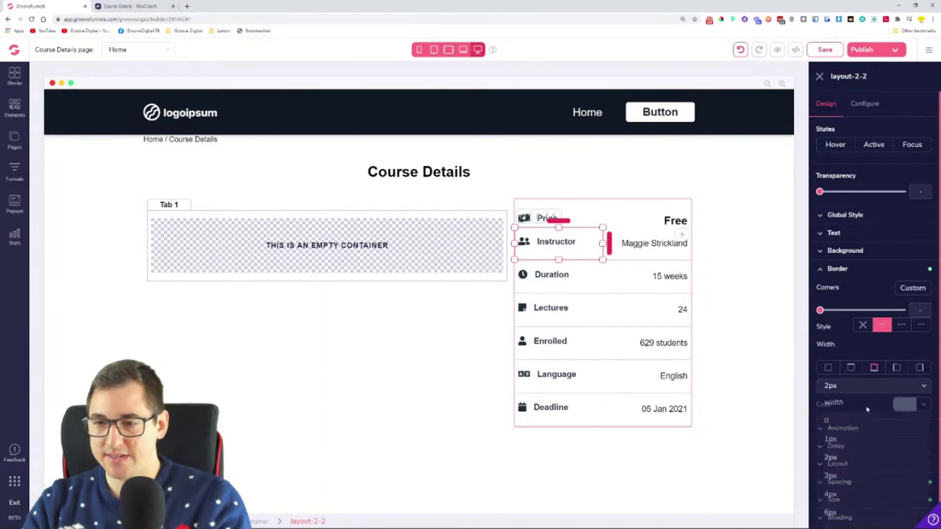
pyautogui.click(869, 437)
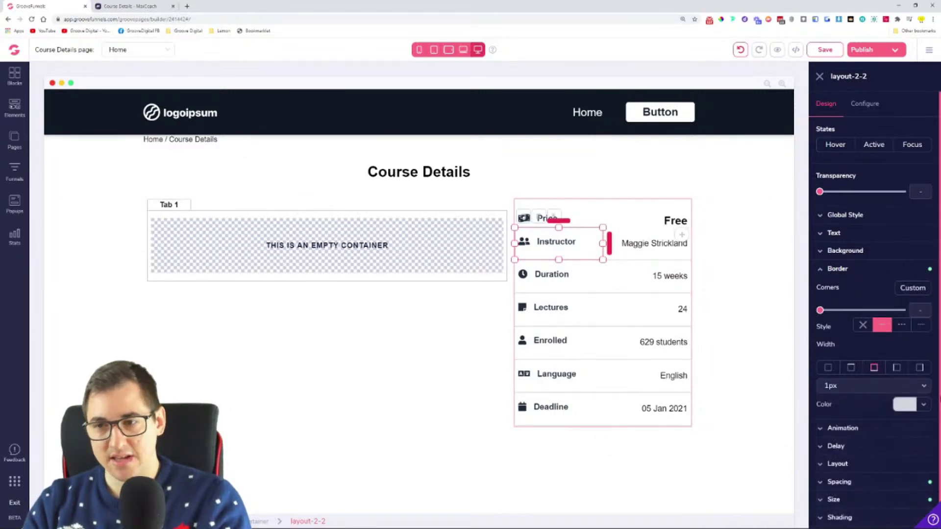
pyautogui.click(920, 405)
pyautogui.scroll(-1, 881, 491)
pyautogui.click(882, 520)
# - Set the Duration row's bottom border to 1px wide with the light grey color #F0F2F4
pyautogui.click(632, 286)
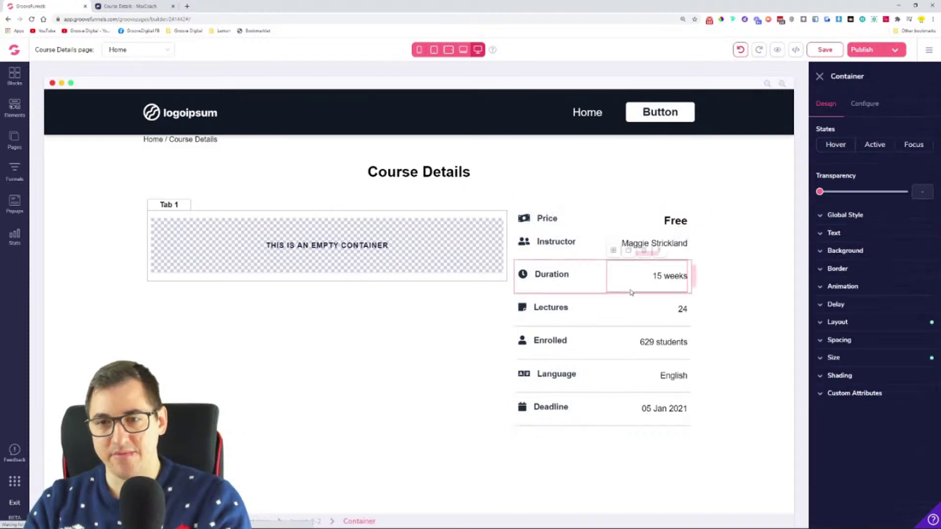
pyautogui.click(855, 269)
pyautogui.click(877, 368)
pyautogui.click(874, 386)
pyautogui.click(923, 404)
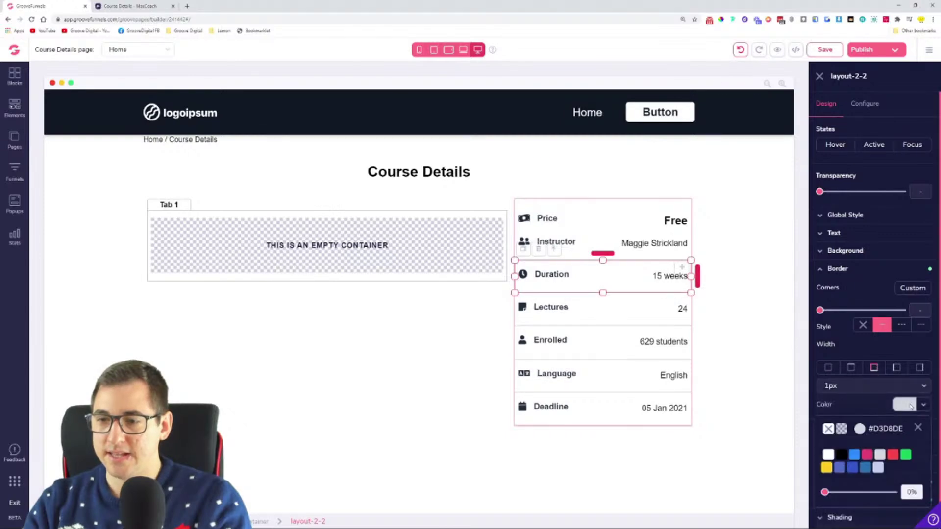
pyautogui.scroll(-1, 881, 490)
pyautogui.click(881, 517)
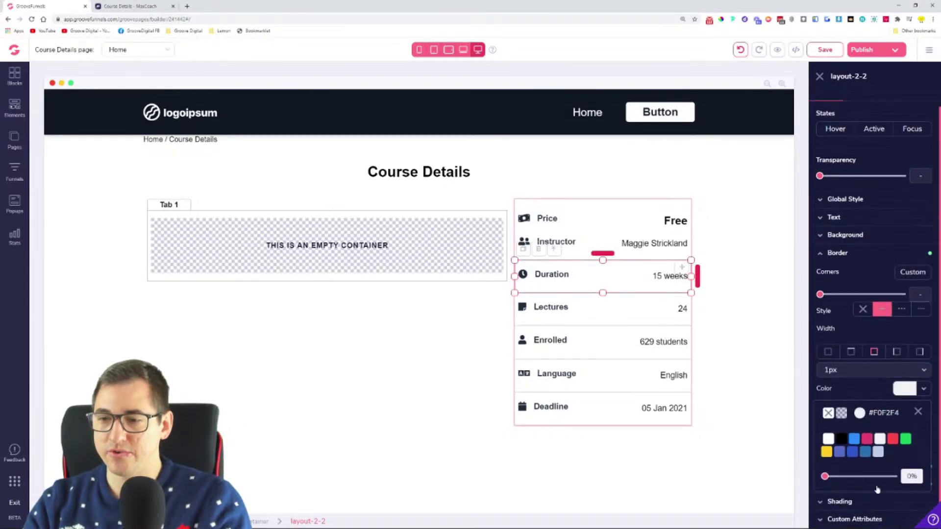
# - Select the Lectures row's layout and set its bottom border to 1px in light grey #F0F2F4
pyautogui.click(559, 311)
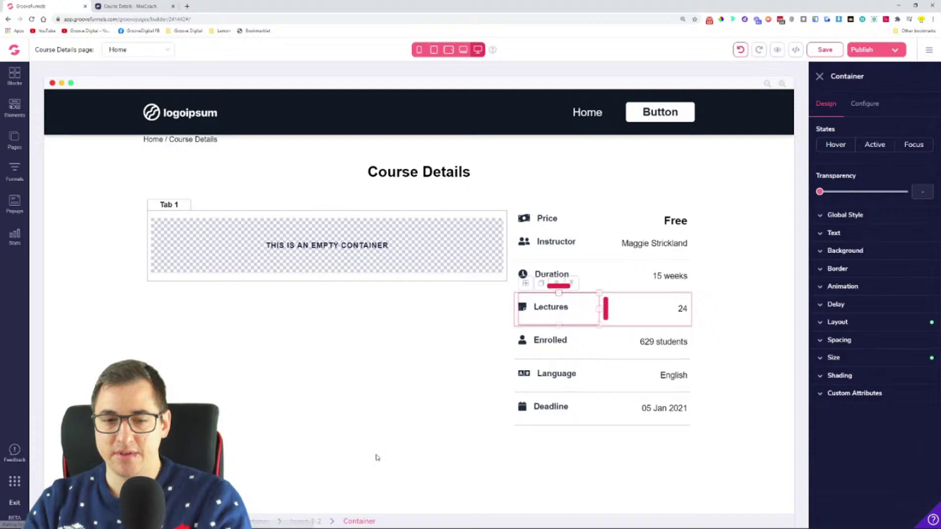
pyautogui.click(304, 522)
pyautogui.click(930, 269)
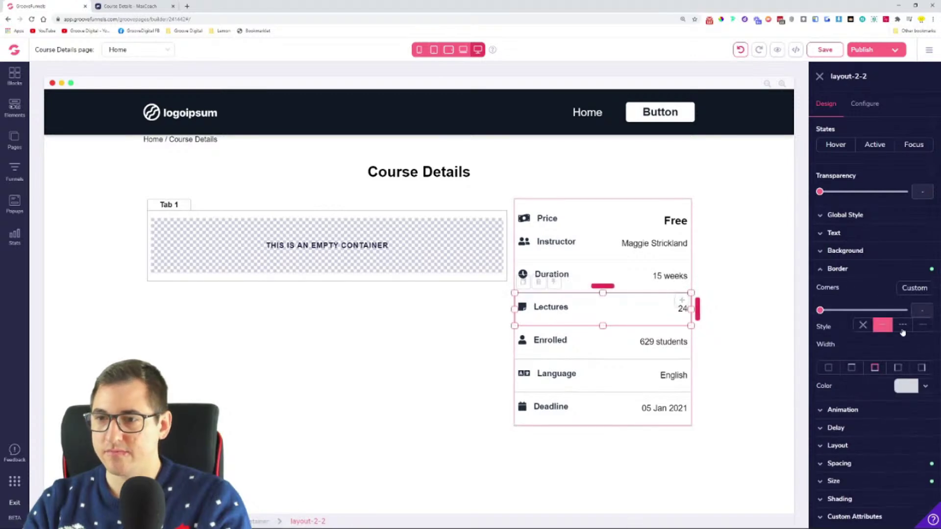
pyautogui.click(873, 368)
pyautogui.click(866, 391)
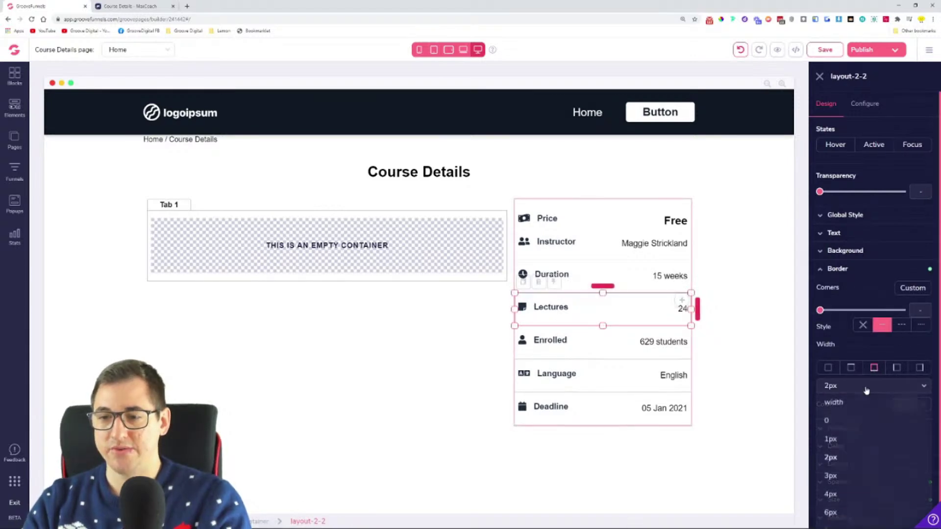
pyautogui.click(860, 438)
pyautogui.click(921, 411)
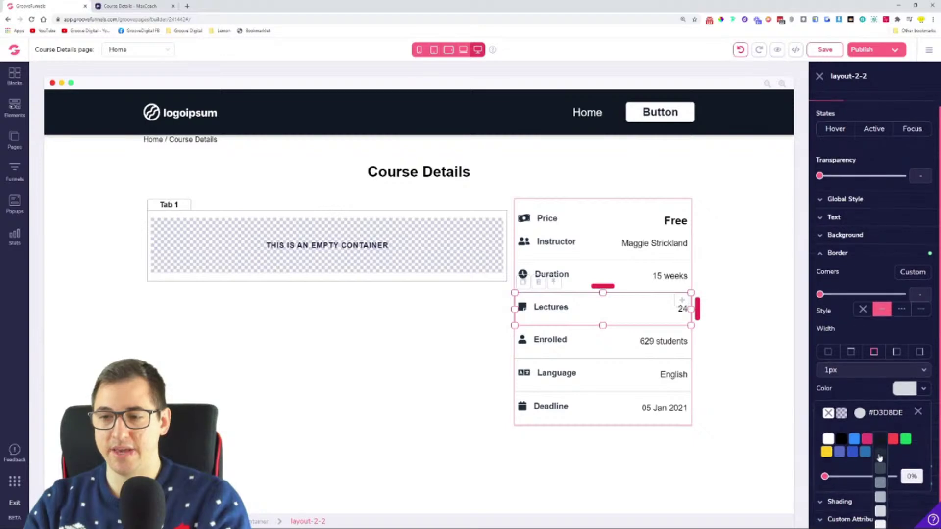
pyautogui.scroll(-1, 880, 499)
pyautogui.click(881, 518)
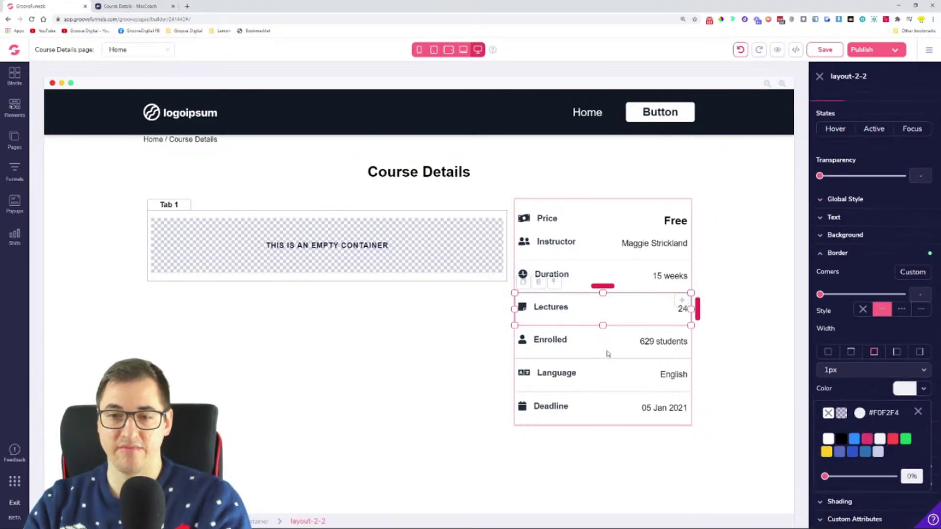
# - Give the Enrolled row's layout a 1px bottom border colored #F0F2F4
pyautogui.click(606, 352)
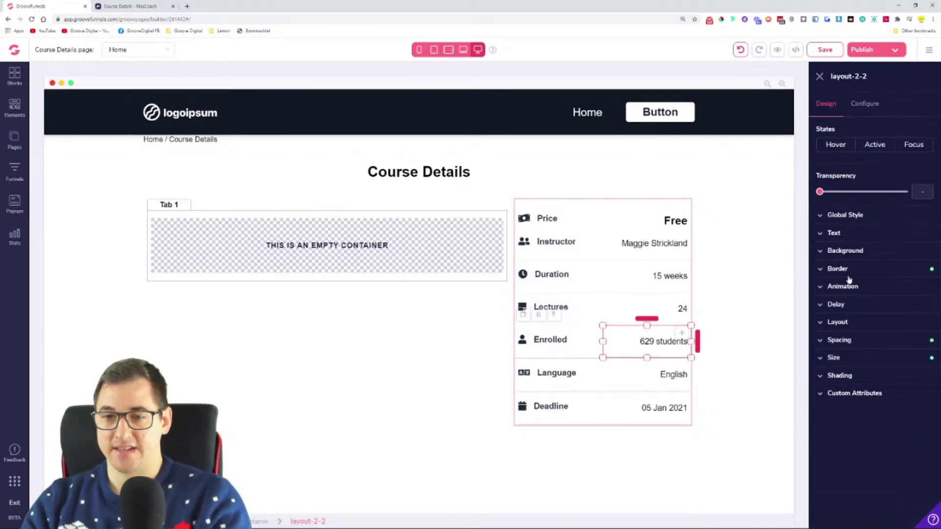
pyautogui.click(865, 269)
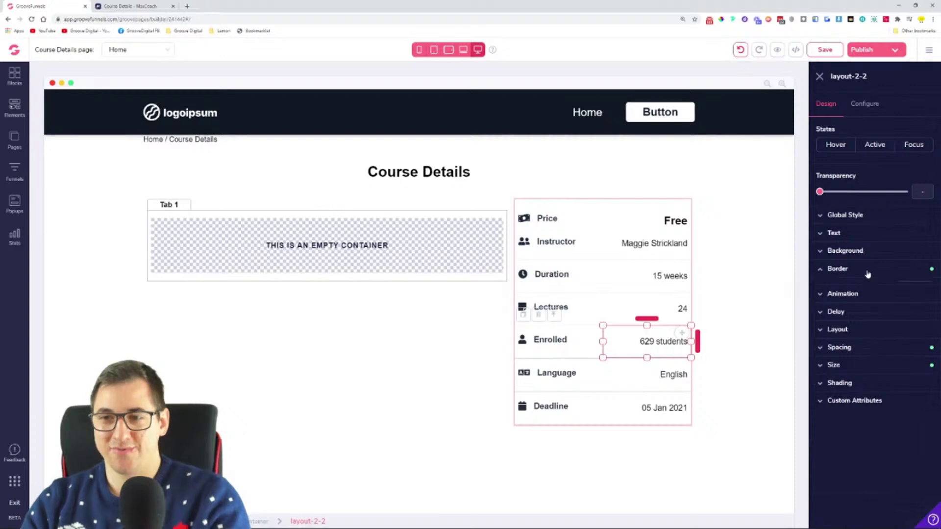
pyautogui.click(875, 368)
pyautogui.scroll(-1, 879, 373)
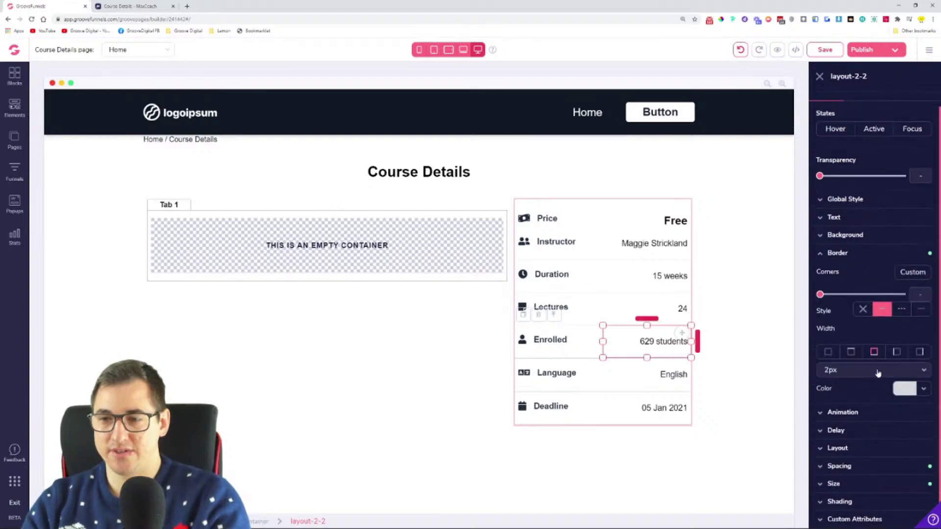
pyautogui.click(882, 370)
pyautogui.click(871, 424)
pyautogui.click(904, 388)
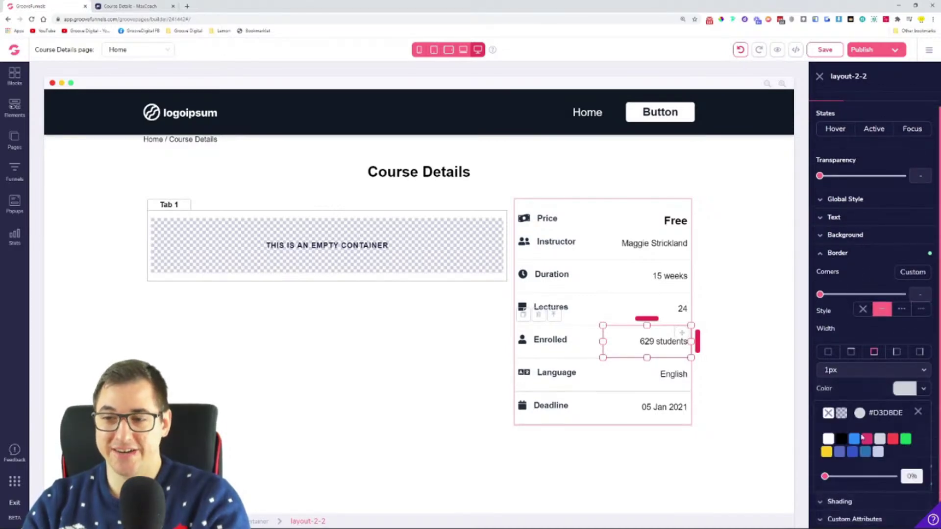
pyautogui.click(880, 511)
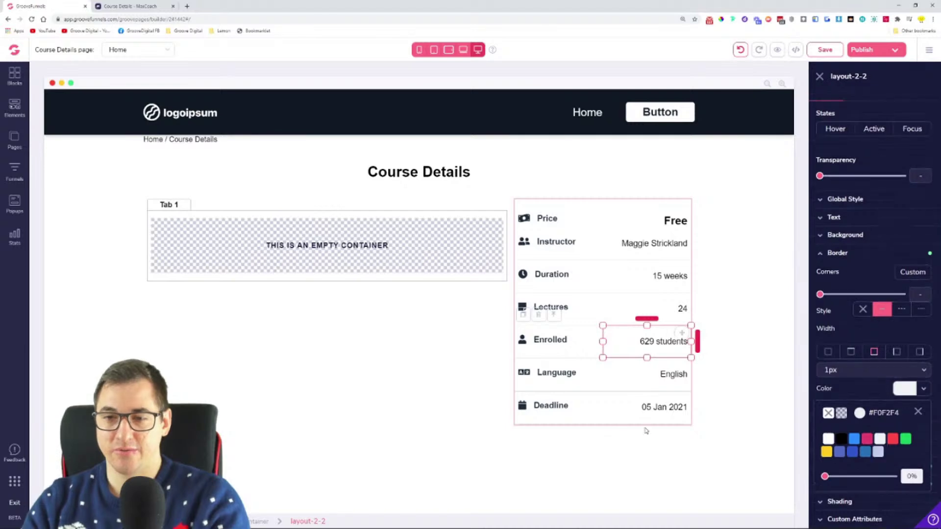
# - Select the Language row's layout and set its bottom border to 1px in the lightest grey
pyautogui.click(598, 392)
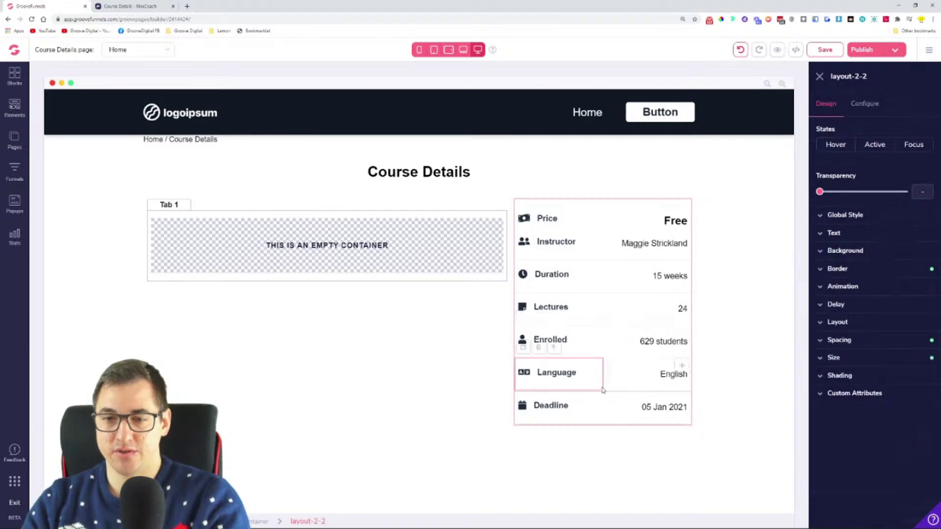
pyautogui.click(260, 521)
pyautogui.click(866, 245)
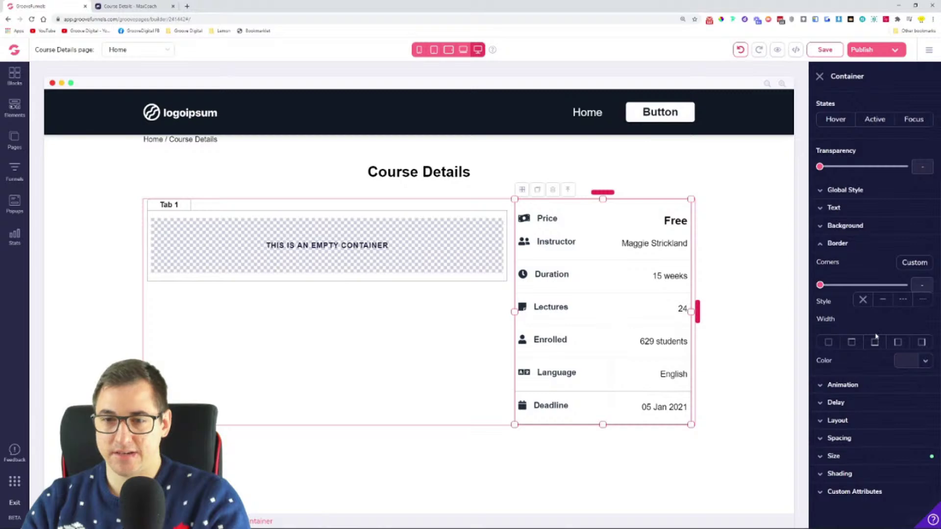
pyautogui.click(609, 370)
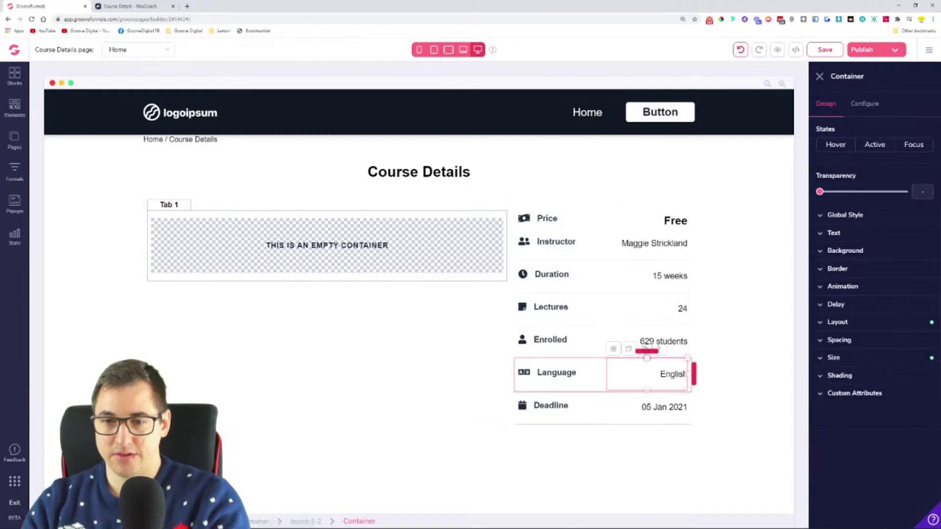
pyautogui.click(662, 350)
pyautogui.click(863, 270)
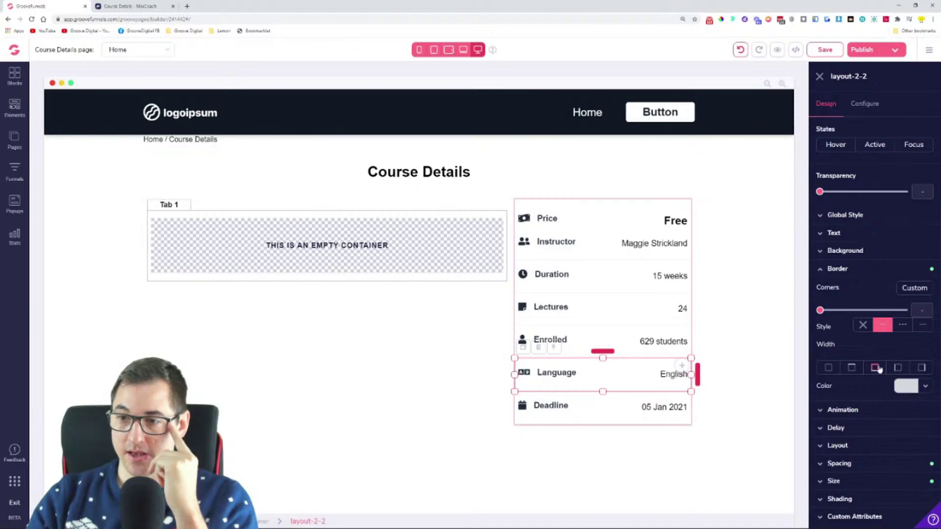
pyautogui.click(865, 387)
pyautogui.click(923, 413)
pyautogui.click(923, 406)
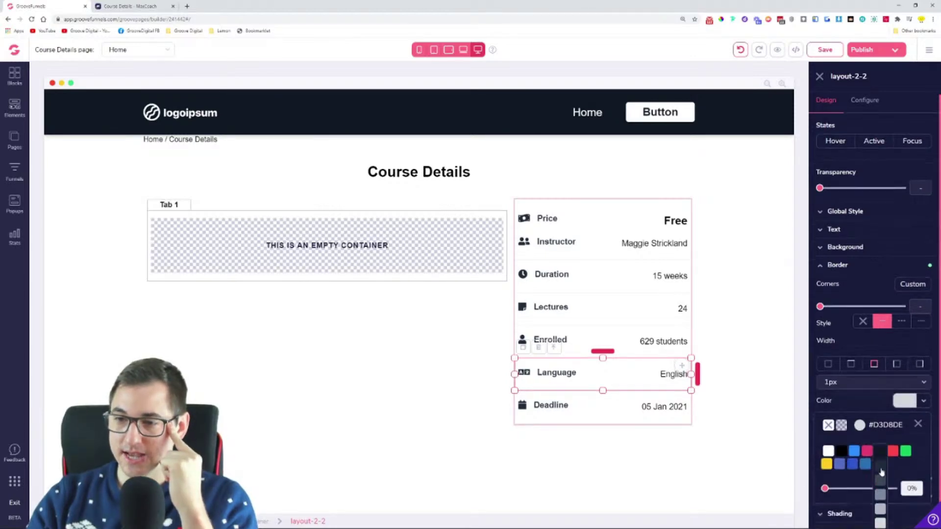
pyautogui.scroll(-1, 868, 485)
# - Set the Deadline row's bottom border to 1px wide in the lightest grey shade
pyautogui.click(615, 411)
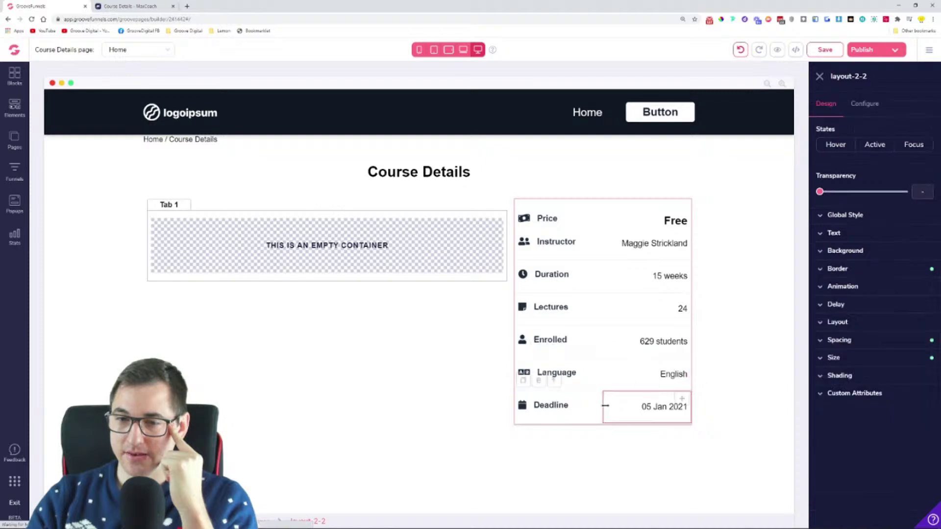
pyautogui.click(866, 270)
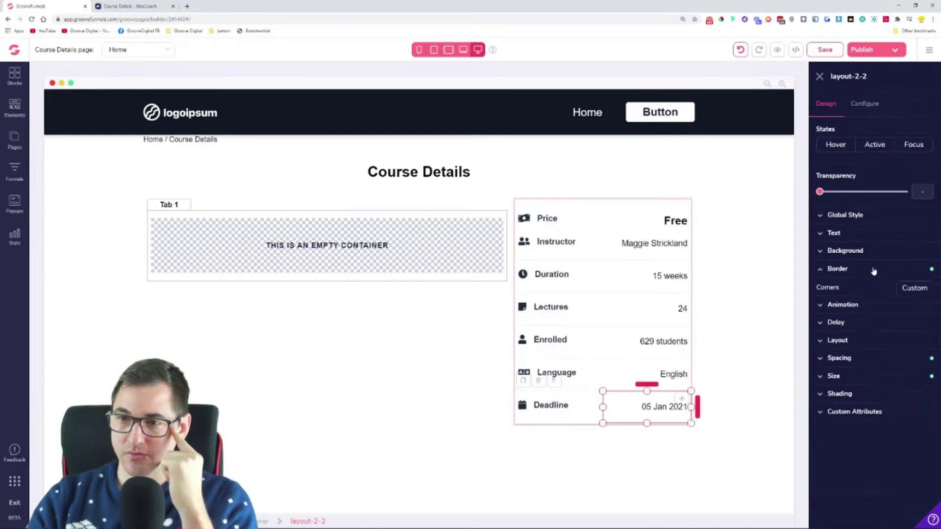
pyautogui.click(875, 370)
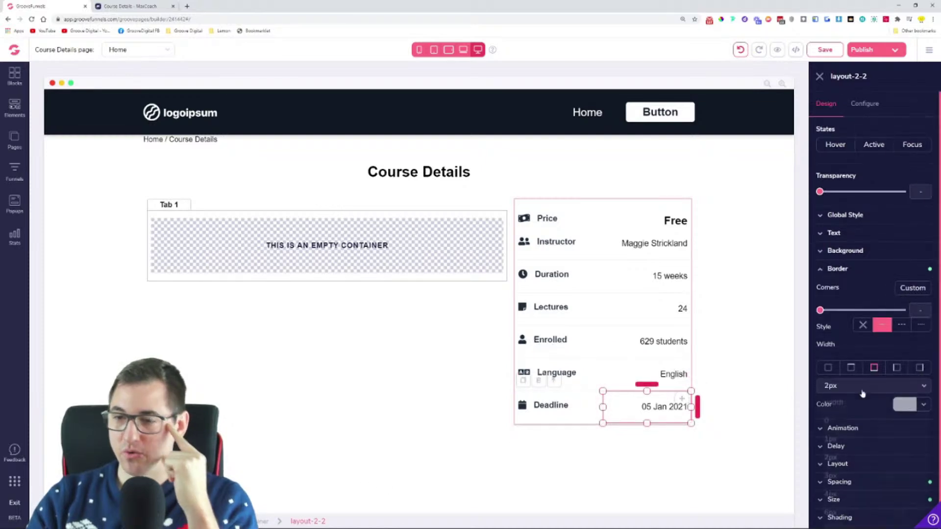
pyautogui.click(923, 386)
pyautogui.click(907, 404)
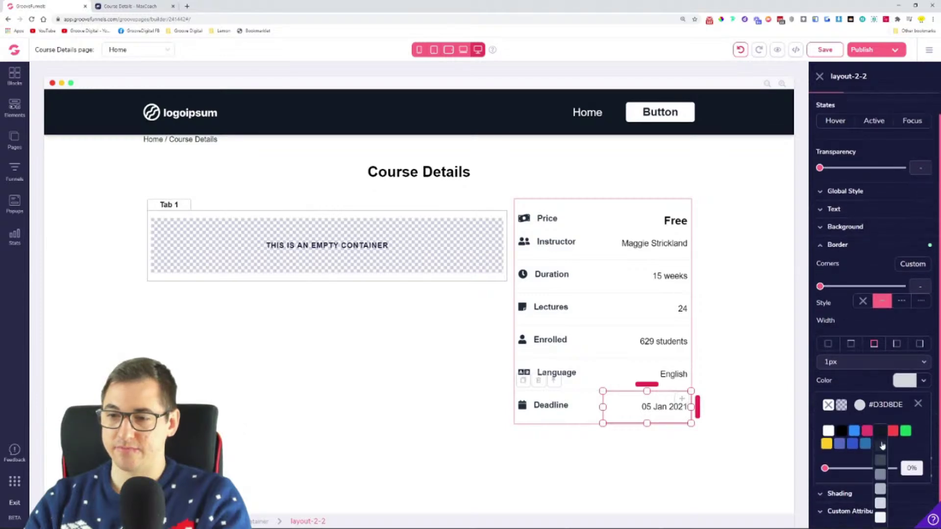
pyautogui.moveTo(881, 443)
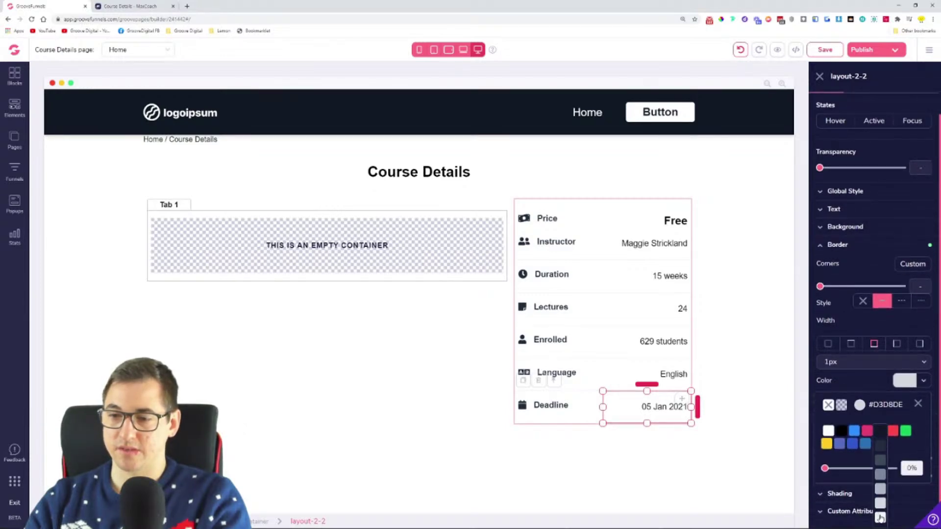
pyautogui.click(880, 518)
pyautogui.click(742, 281)
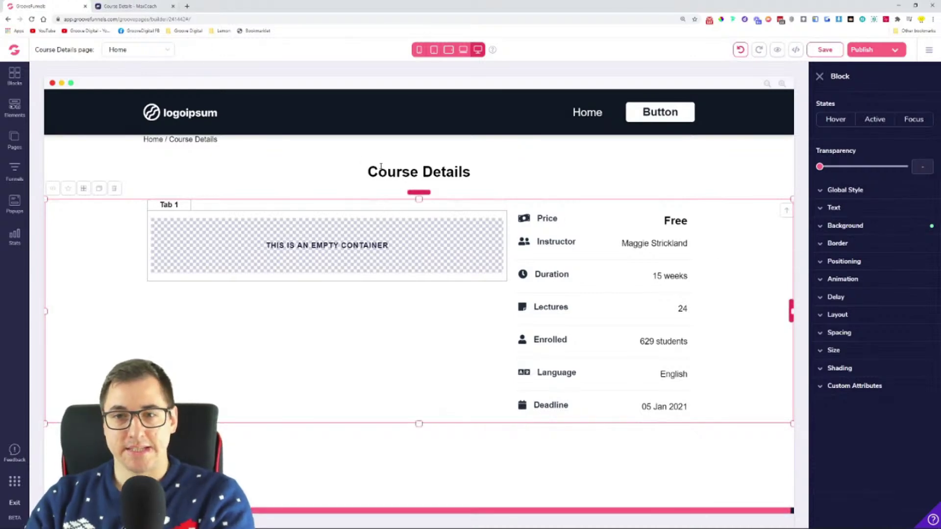
# - Check the reference card's styling, then give the container around all course info rows an lg shadow
pyautogui.click(132, 6)
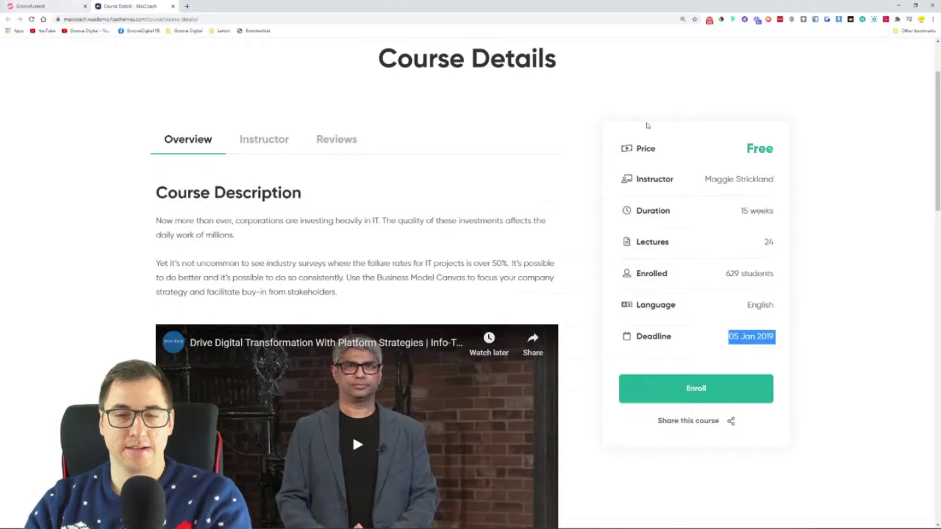
pyautogui.click(54, 6)
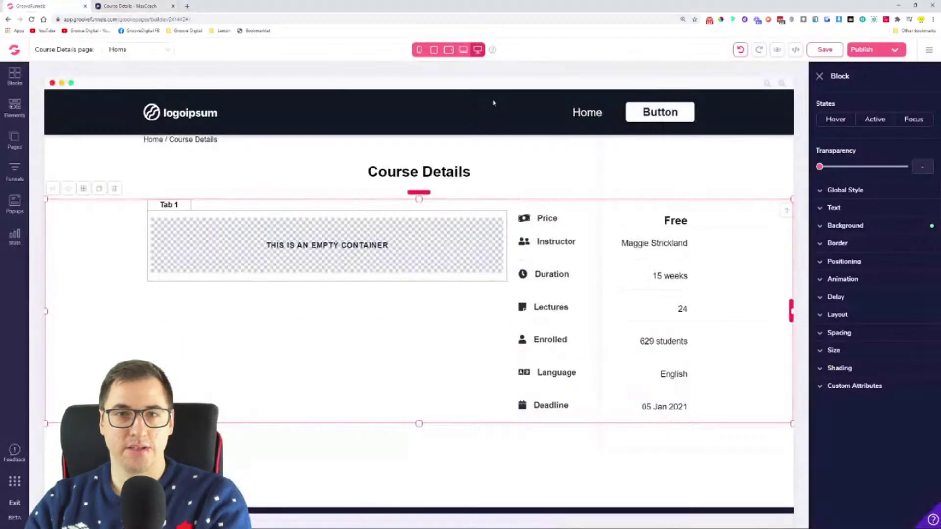
pyautogui.click(594, 215)
pyautogui.click(572, 190)
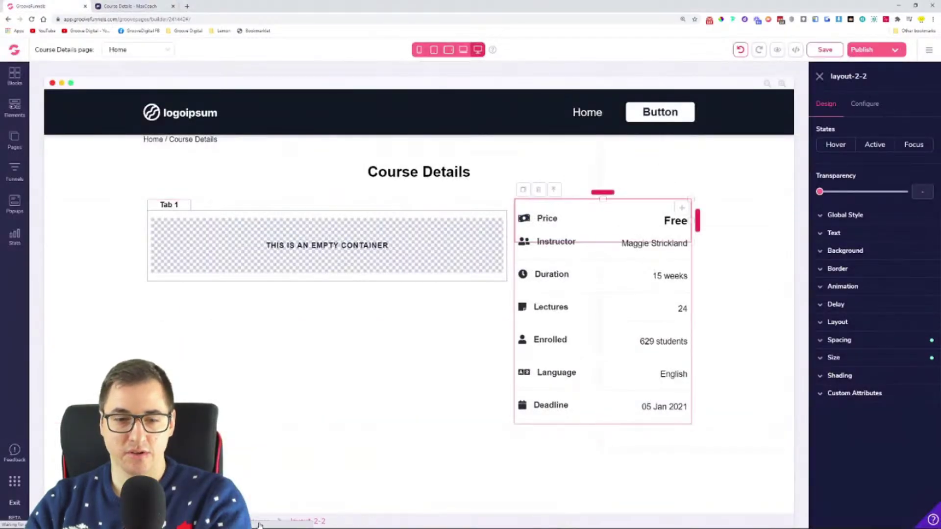
pyautogui.click(539, 212)
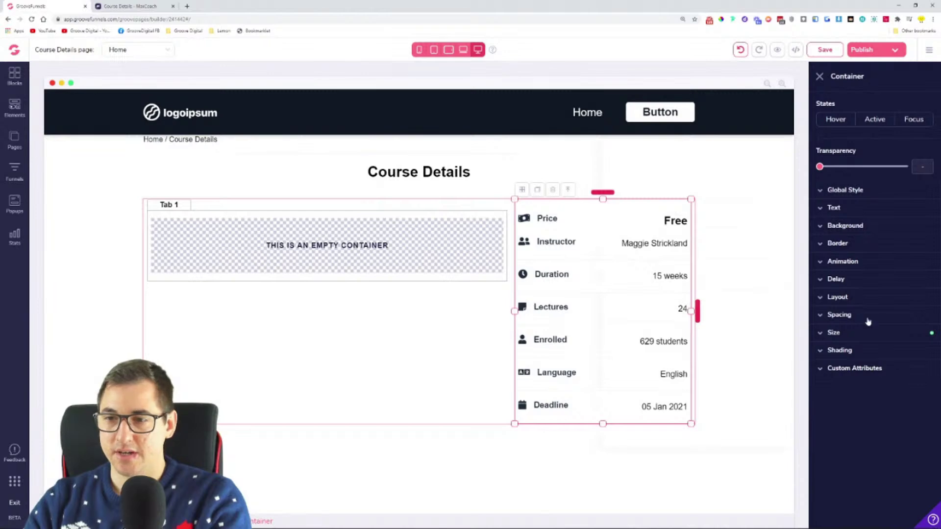
pyautogui.click(859, 352)
pyautogui.click(877, 372)
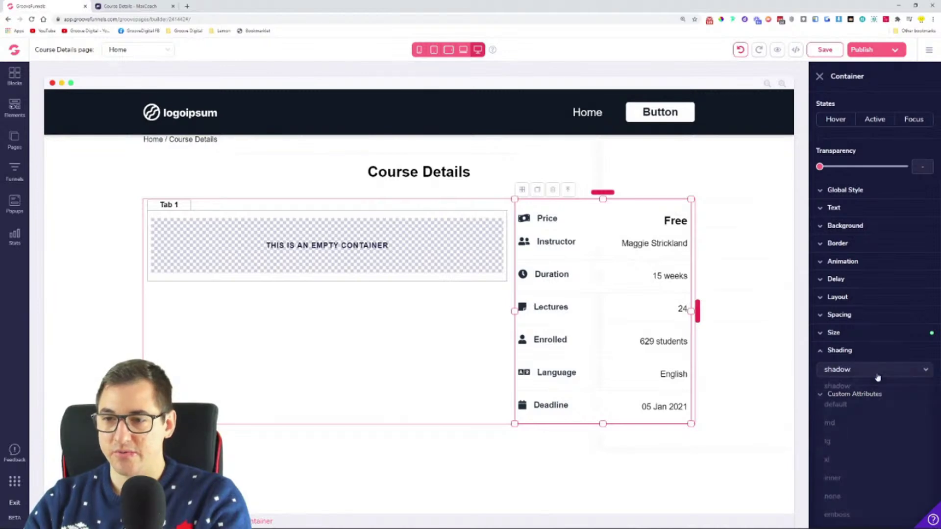
pyautogui.click(869, 450)
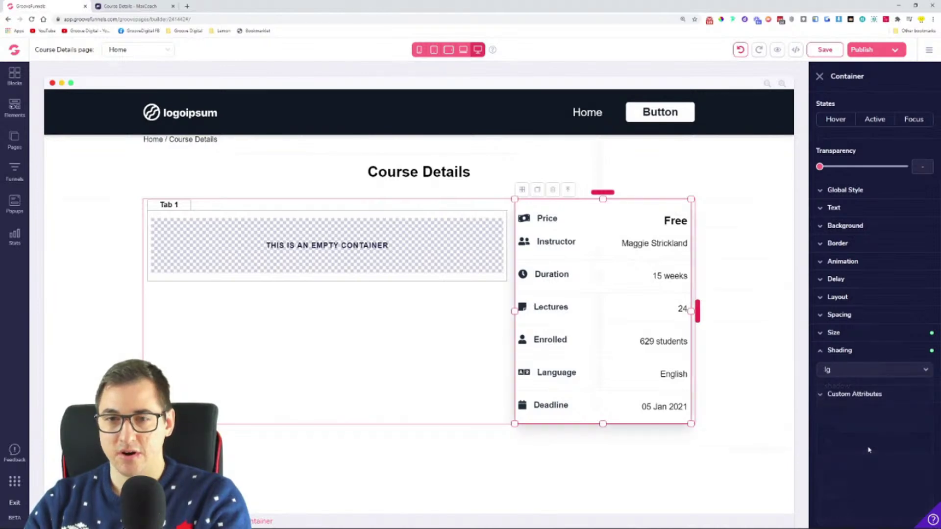
# - Set the course info container's padding to 1.5rem on all four sides
pyautogui.click(856, 320)
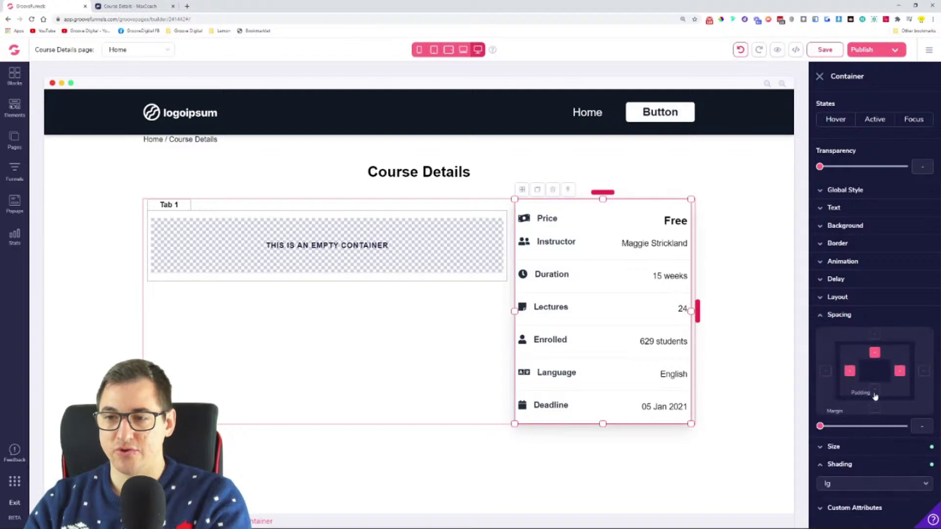
pyautogui.moveTo(823, 435); pyautogui.dragTo(844, 437)
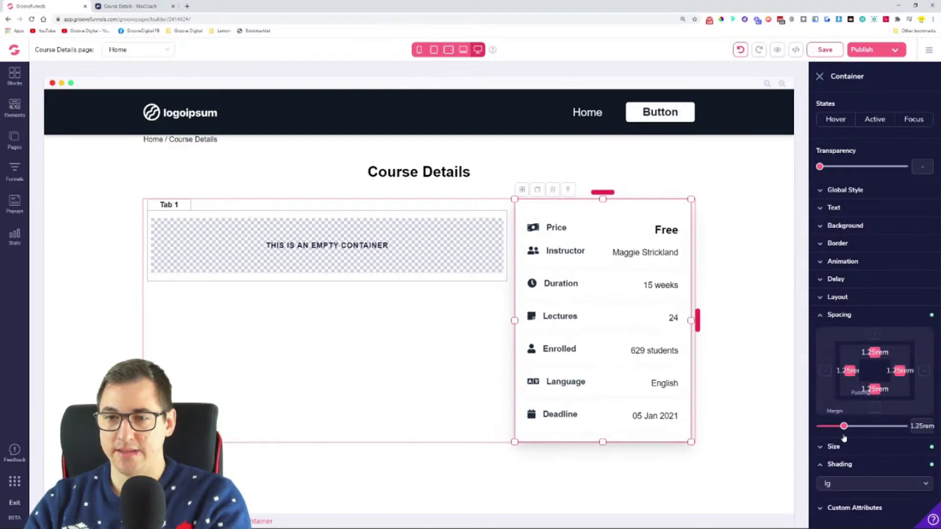
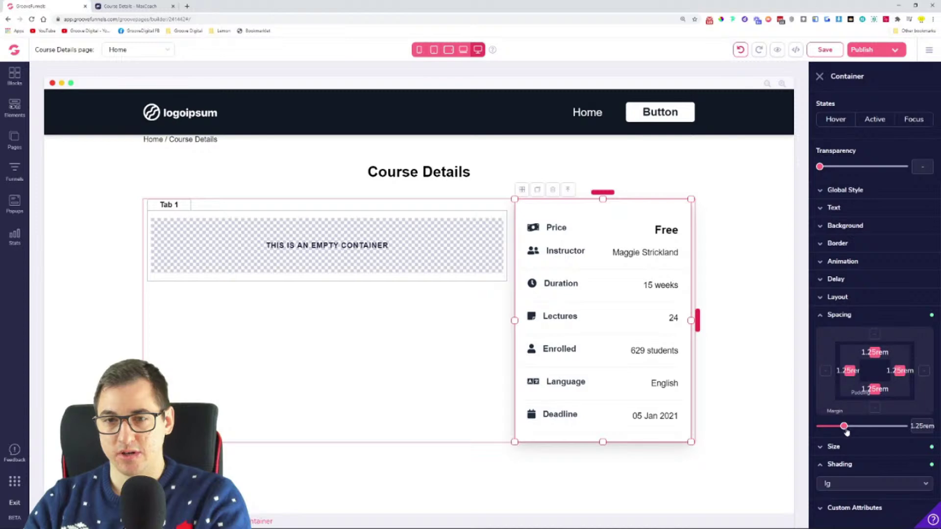
pyautogui.moveTo(847, 430); pyautogui.dragTo(849, 431)
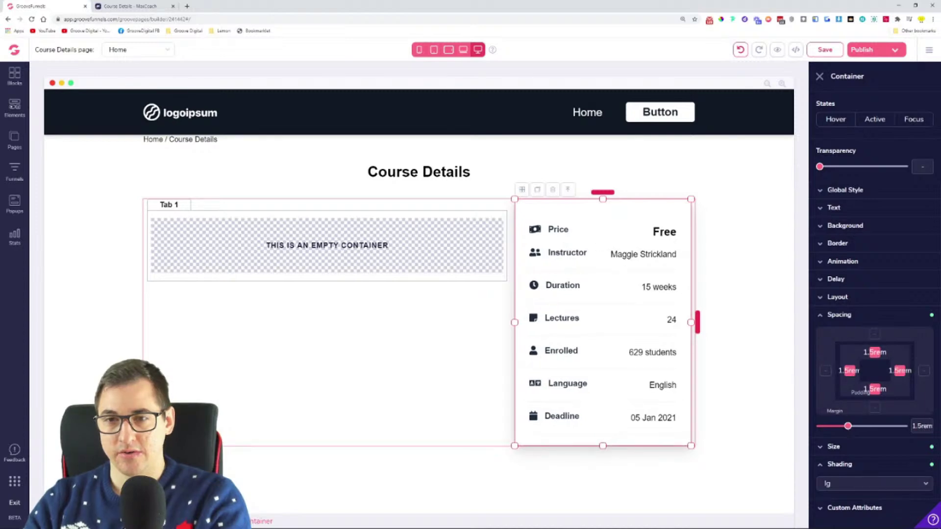
# - Enlarge the Free price text to 1.875rem and color it bright green
pyautogui.click(665, 231)
pyautogui.moveTo(855, 284); pyautogui.dragTo(868, 286)
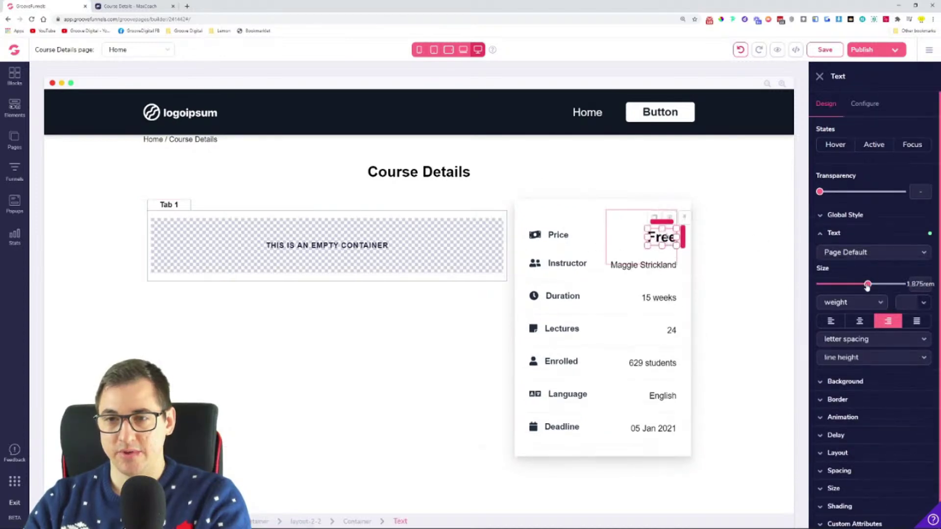
pyautogui.click(925, 303)
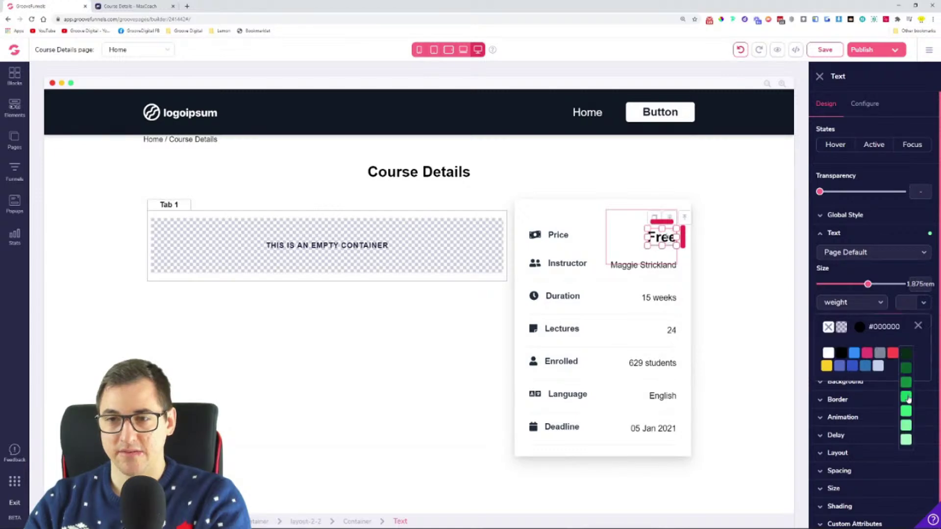
pyautogui.click(905, 397)
pyautogui.click(757, 252)
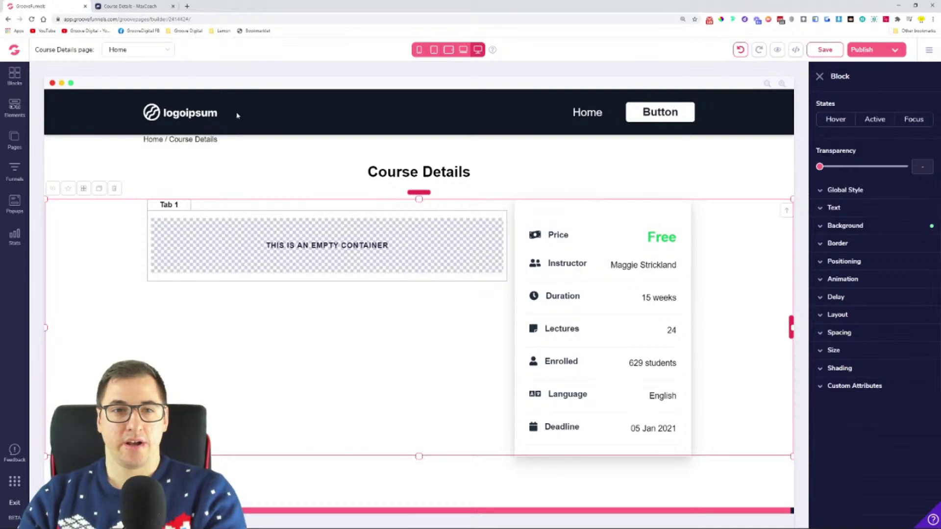
# - Check the bottom of the reference course card, then look through the available page elements
pyautogui.click(132, 7)
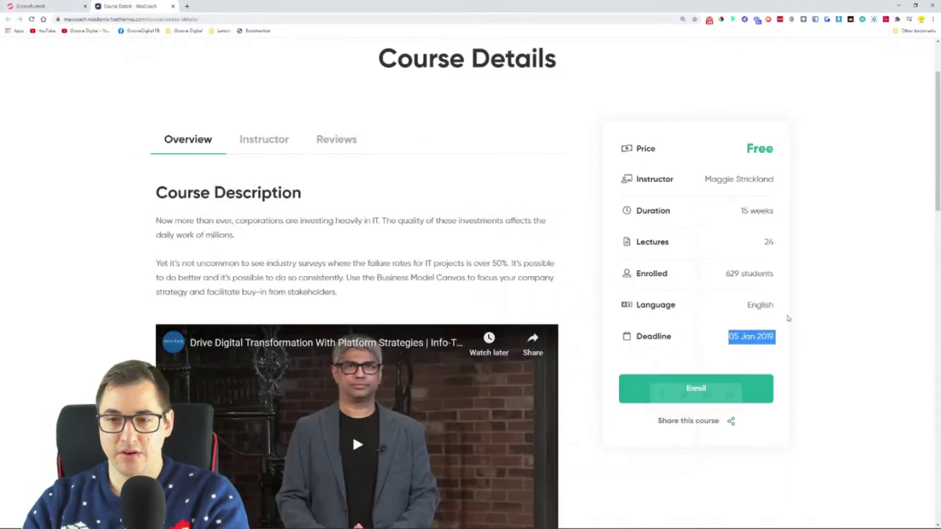
pyautogui.click(41, 7)
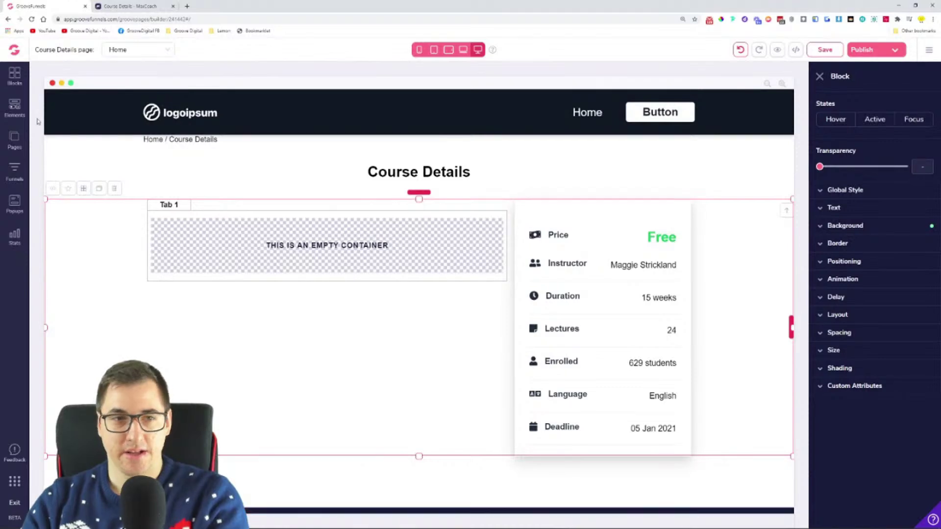
pyautogui.click(10, 107)
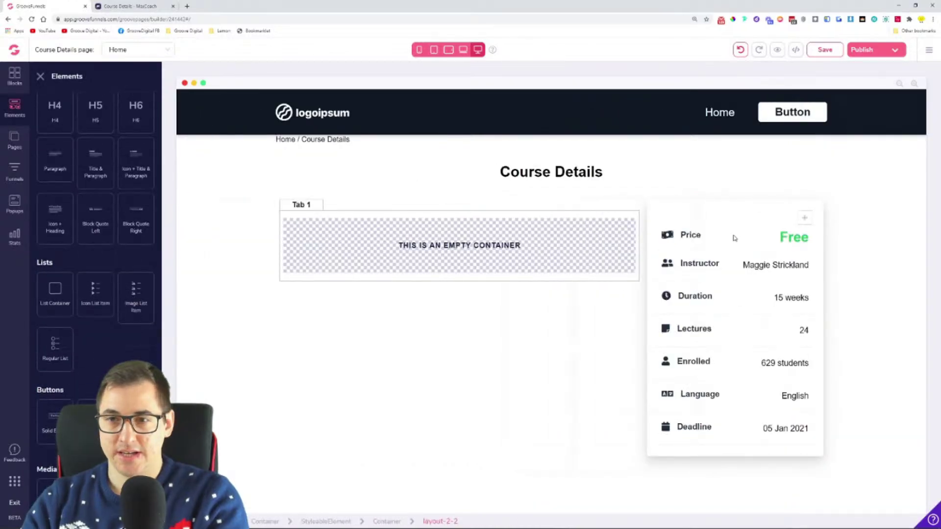
pyautogui.click(730, 217)
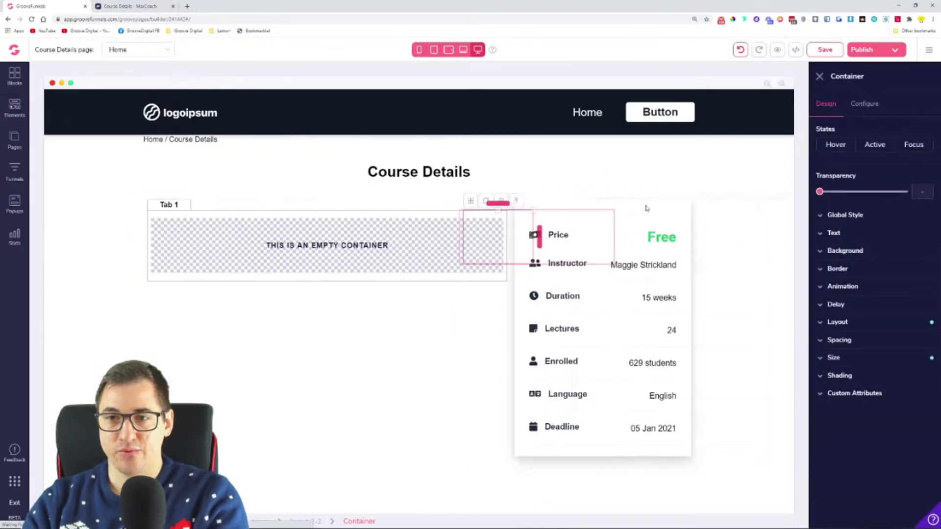
# - Try a vertical flex direction with centered secondary alignment on the course info container, then undo it
pyautogui.click(269, 522)
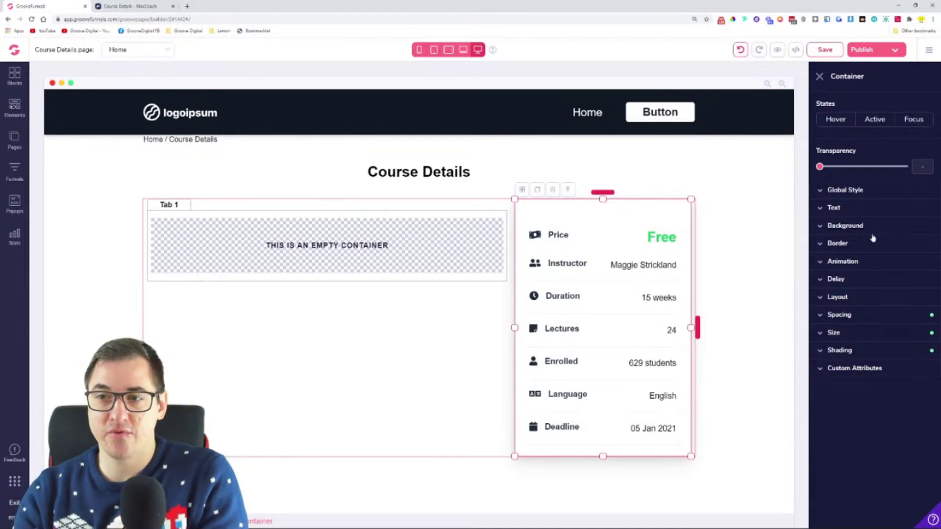
pyautogui.click(885, 299)
pyautogui.click(906, 346)
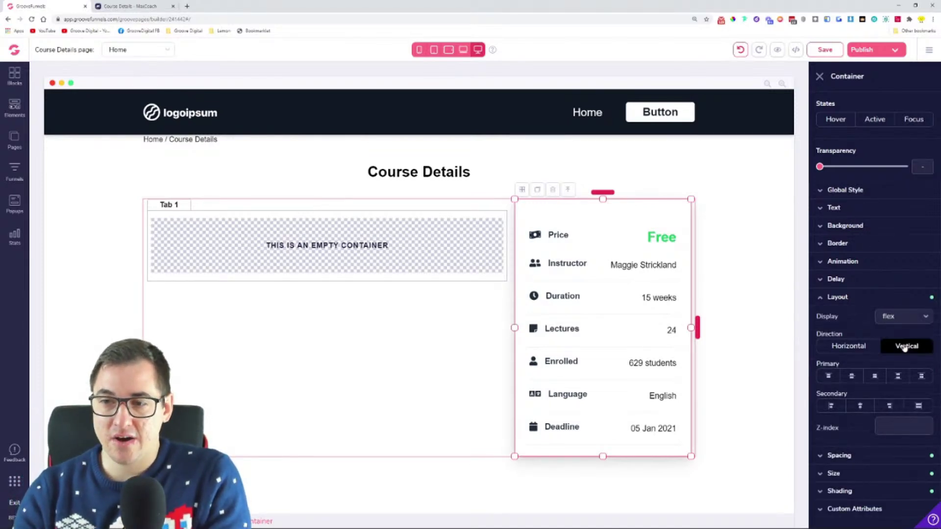
pyautogui.click(861, 407)
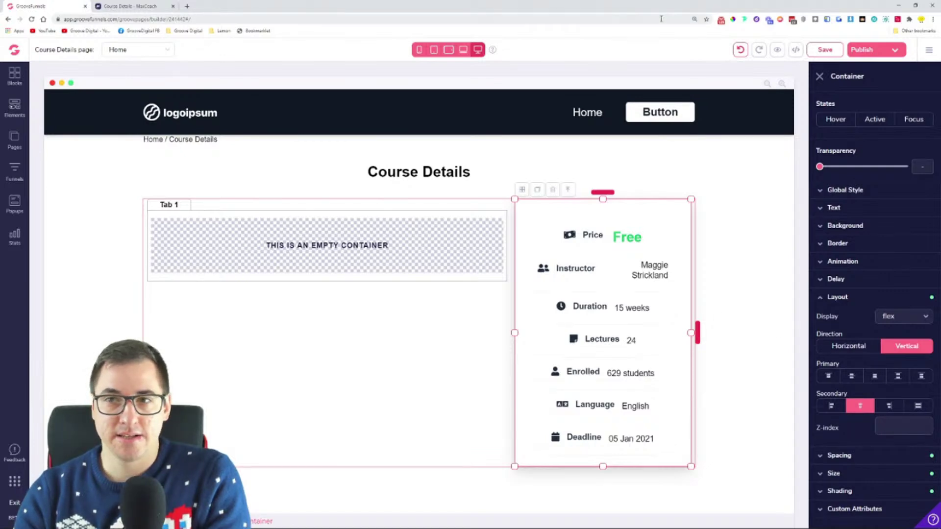
pyautogui.click(740, 50)
pyautogui.click(740, 50)
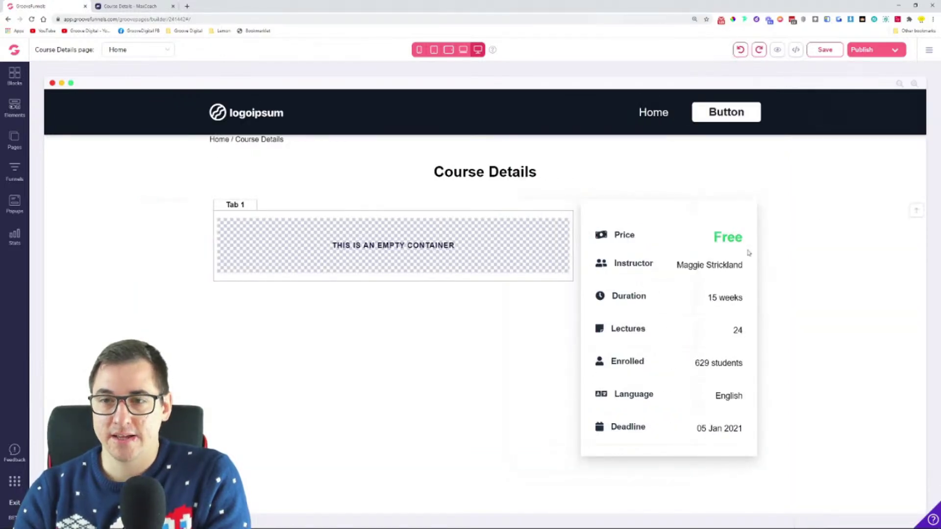
# - Try a horizontal flex direction with centered primary alignment on the course info container, and undo it
pyautogui.click(666, 211)
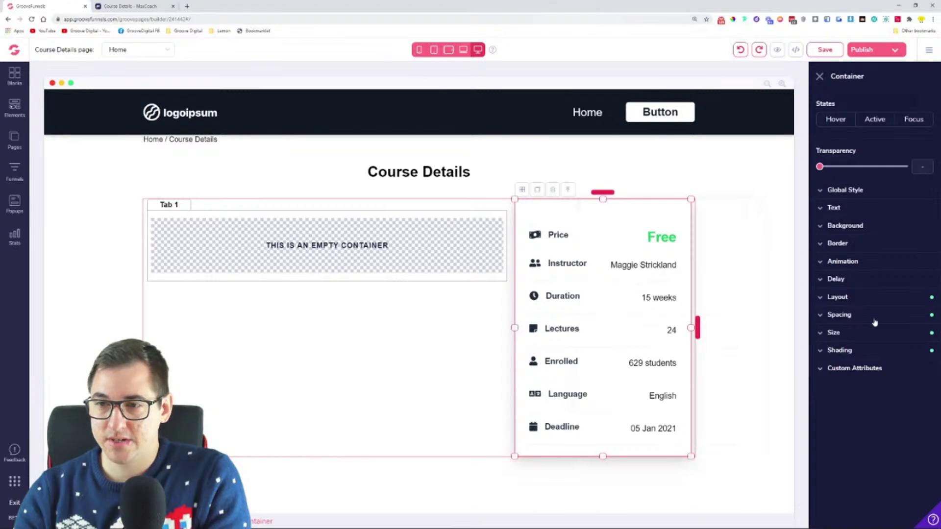
pyautogui.click(873, 301)
pyautogui.click(853, 348)
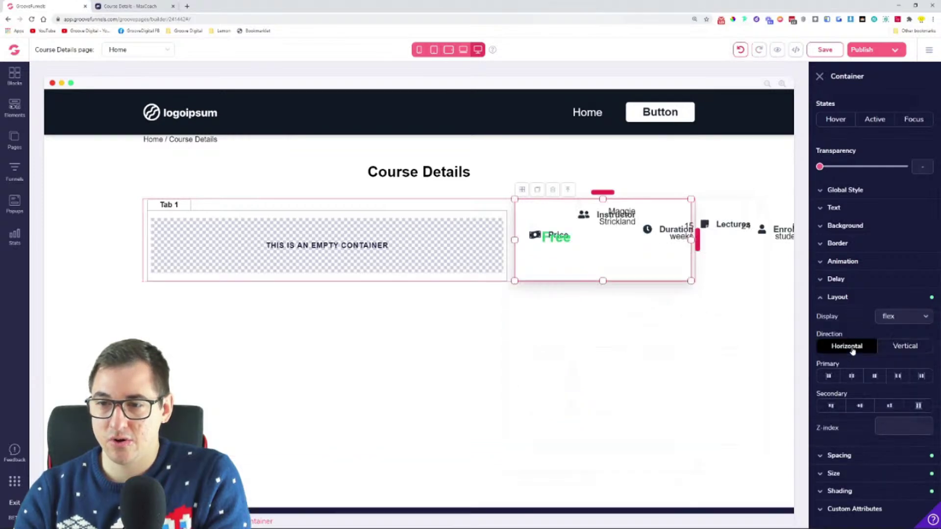
pyautogui.click(855, 381)
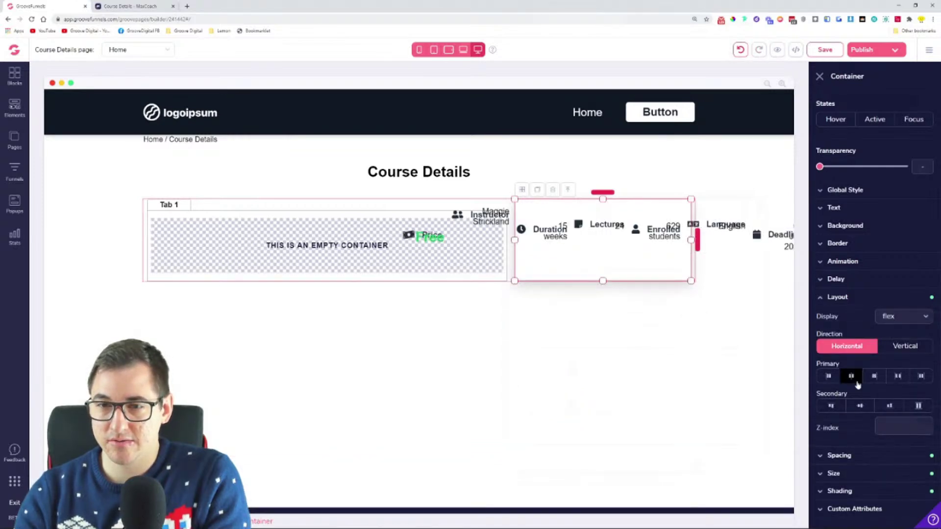
pyautogui.click(740, 49)
pyautogui.click(740, 49)
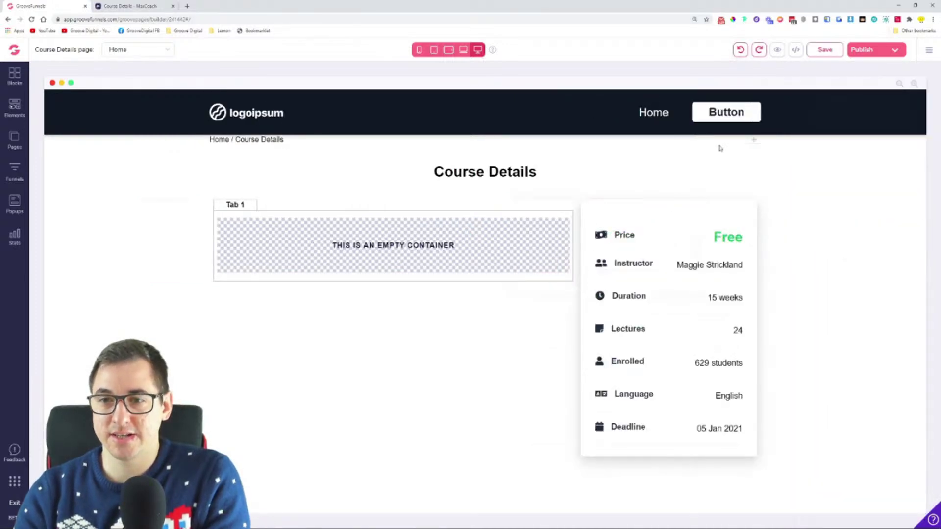
# - Set centered secondary alignment on the course info container, keeping its vertical flex direction
pyautogui.click(705, 205)
pyautogui.click(867, 323)
pyautogui.click(871, 317)
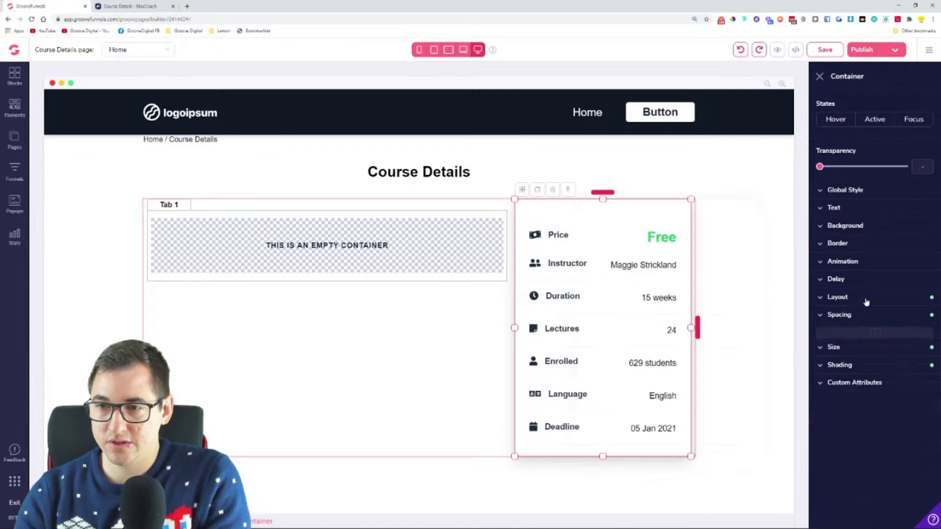
pyautogui.click(860, 301)
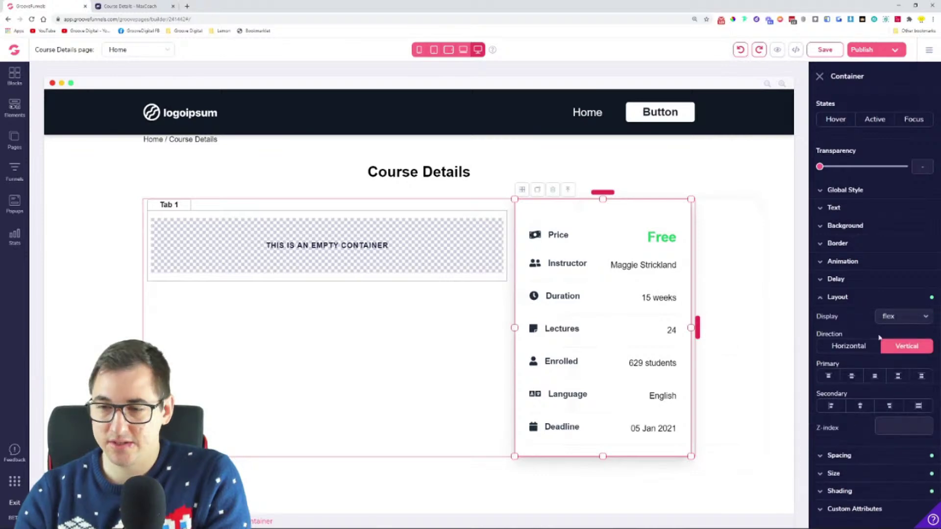
pyautogui.click(859, 408)
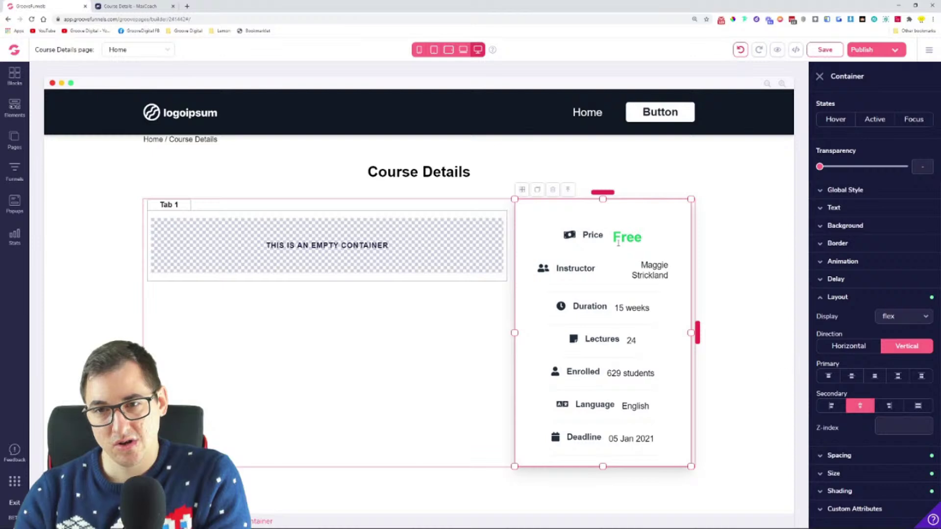
# - Set the Price row layout's width to 100% relative to its parent
pyautogui.click(622, 243)
pyautogui.click(652, 221)
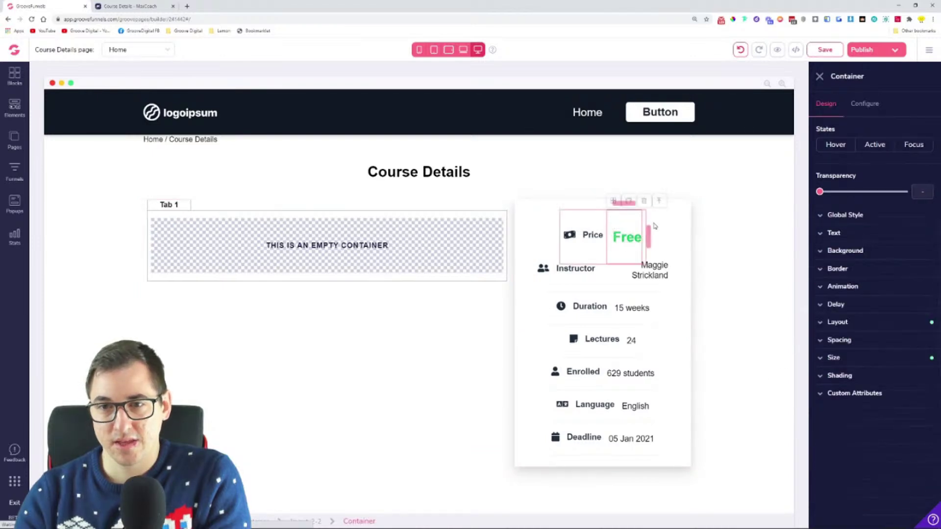
pyautogui.click(660, 206)
pyautogui.click(840, 357)
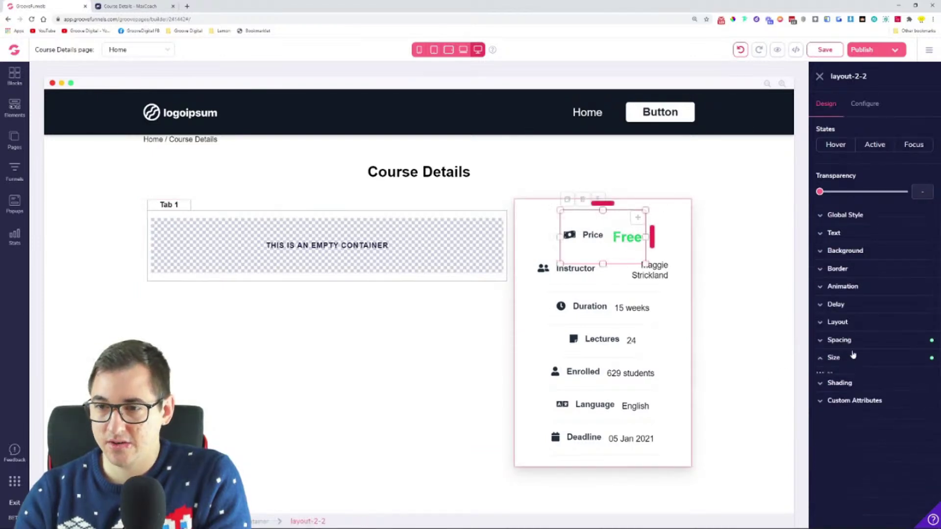
pyautogui.click(881, 398)
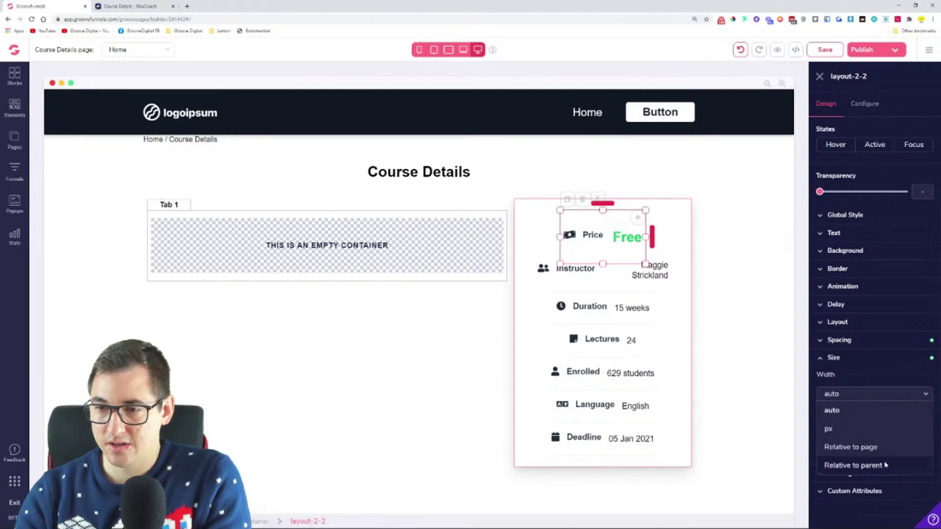
pyautogui.click(886, 465)
pyautogui.moveTo(820, 412); pyautogui.dragTo(927, 418)
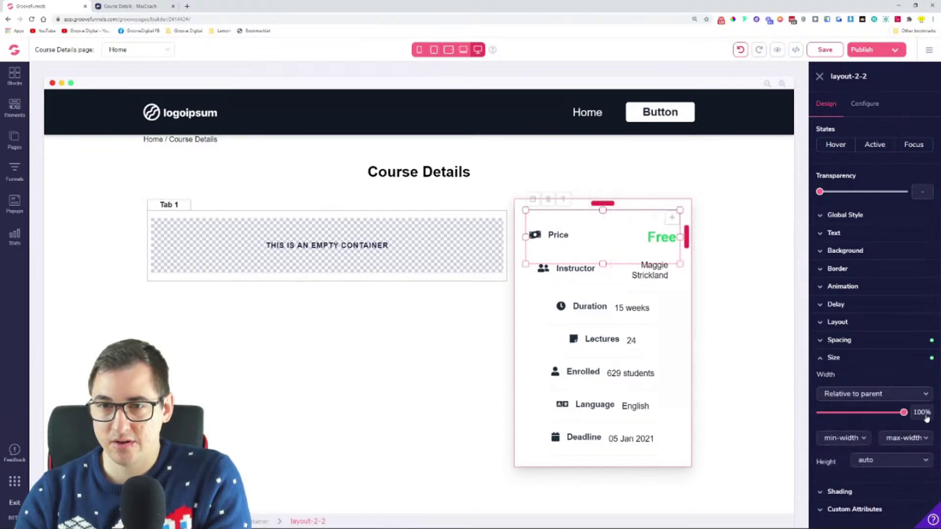
# - Set the Duration row layout's width to 100% relative to its parent
pyautogui.click(609, 300)
pyautogui.click(606, 316)
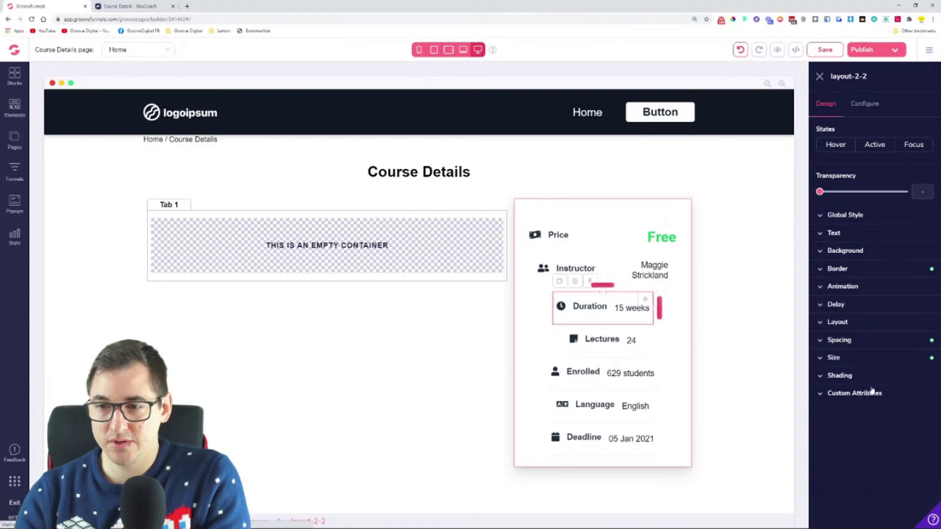
pyautogui.click(868, 360)
pyautogui.click(877, 395)
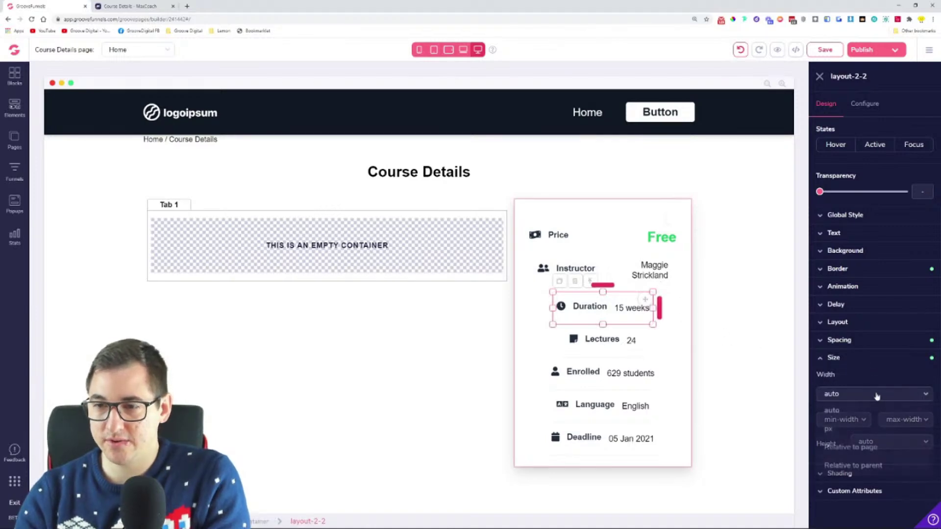
pyautogui.click(854, 465)
pyautogui.moveTo(819, 412); pyautogui.dragTo(932, 420)
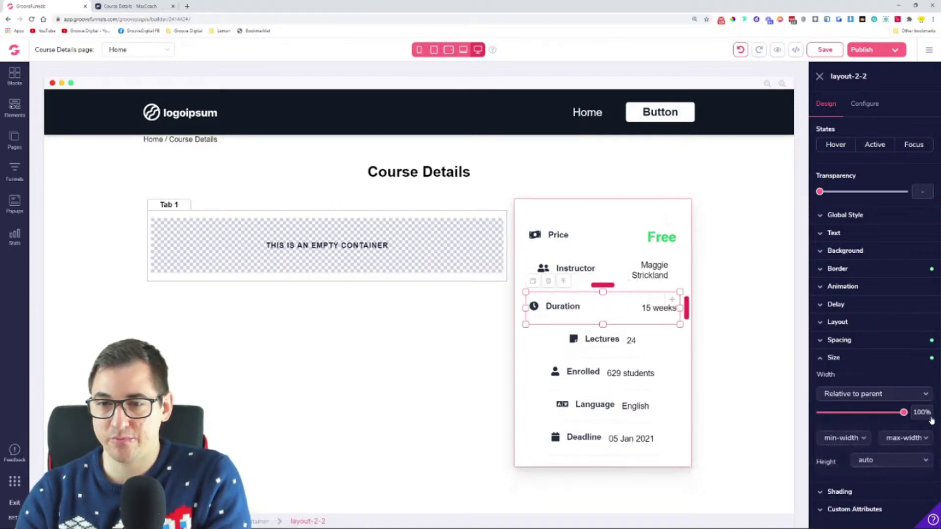
# - Try a 100% parent-relative width on the Instructor row's value container, and return it to auto
pyautogui.click(613, 269)
pyautogui.click(615, 286)
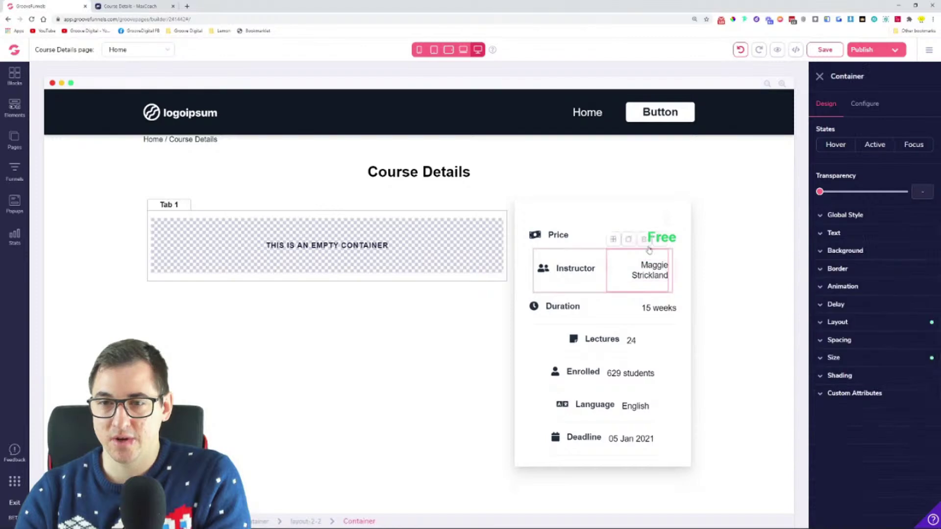
pyautogui.click(833, 358)
pyautogui.click(854, 395)
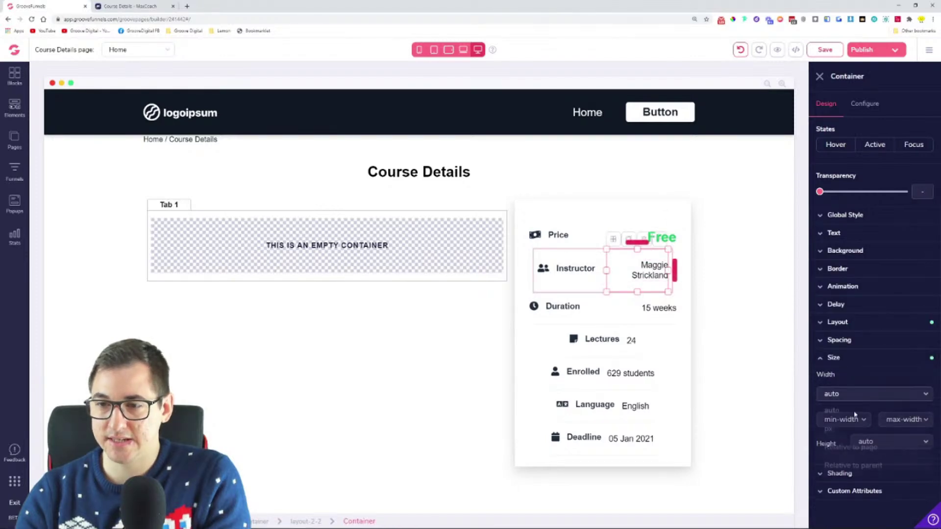
pyautogui.click(853, 466)
pyautogui.moveTo(819, 413); pyautogui.dragTo(904, 413)
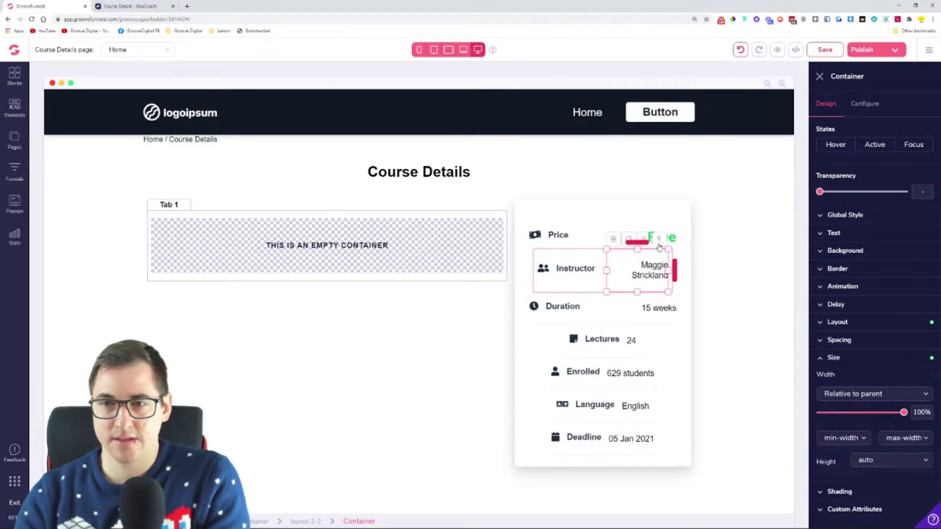
pyautogui.click(876, 393)
pyautogui.click(853, 410)
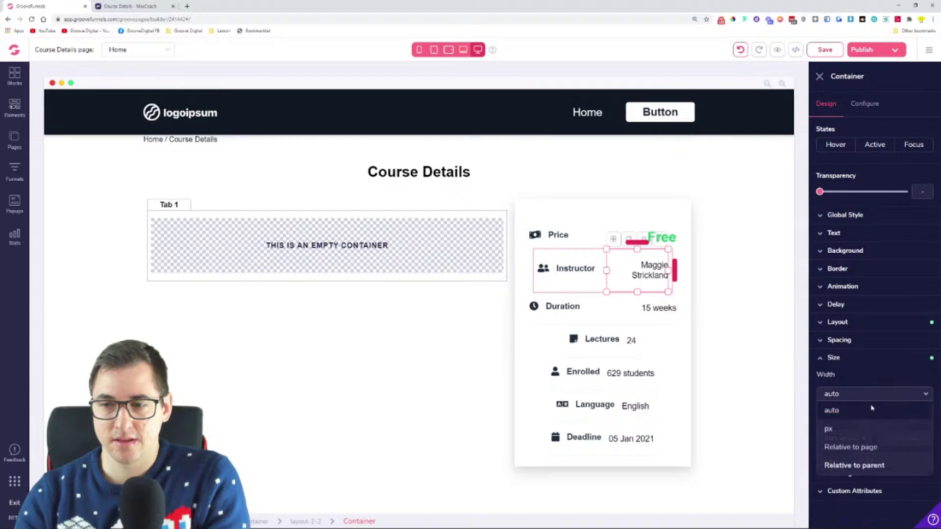
# - Select the whole Instructor row layout and set its width to 100% relative to its parent
pyautogui.click(660, 239)
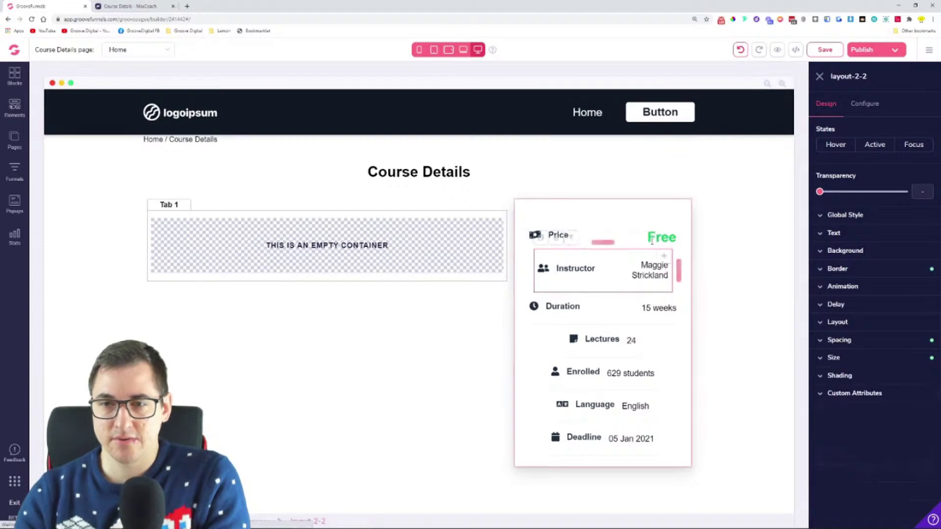
pyautogui.click(852, 359)
pyautogui.click(871, 394)
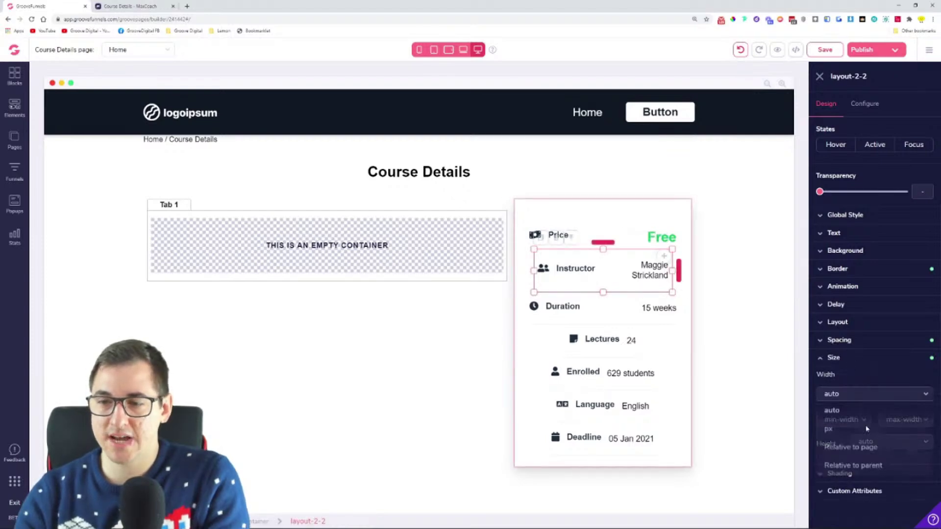
pyautogui.click(867, 468)
pyautogui.moveTo(820, 413); pyautogui.dragTo(940, 425)
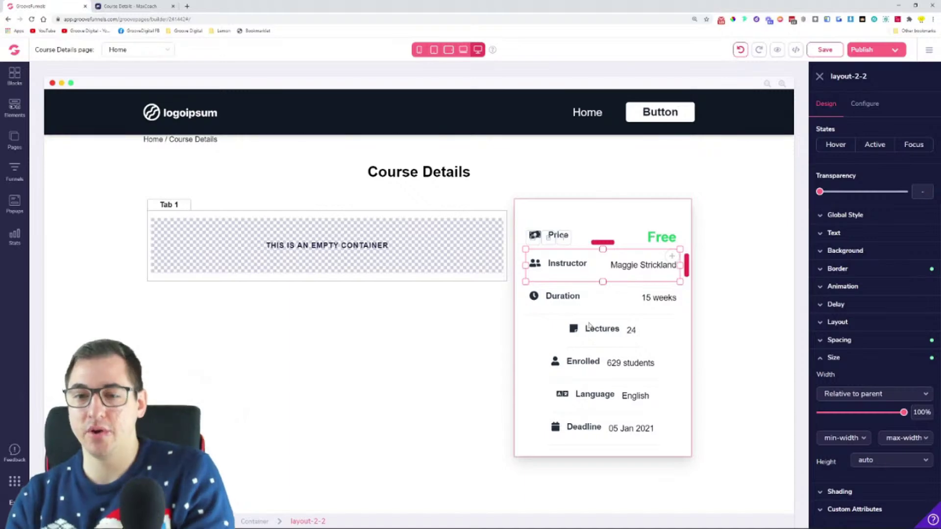
# - Make the Lectures row layout's width relative to its parent and extend it across the full card
pyautogui.click(622, 343)
pyautogui.click(314, 521)
pyautogui.click(833, 357)
pyautogui.click(874, 394)
pyautogui.click(864, 465)
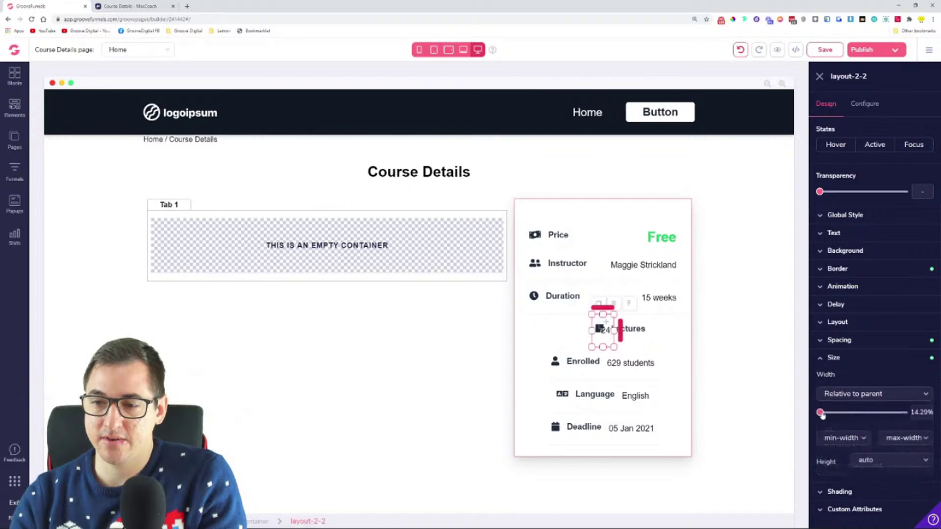
# - Make the Enrolled row layout's width relative to its parent and extend it across the full card
pyautogui.click(619, 364)
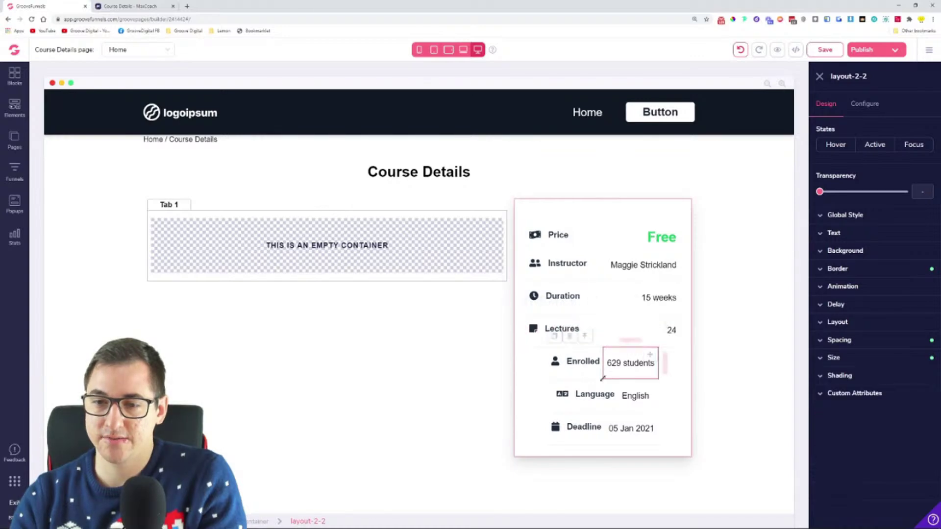
pyautogui.click(858, 361)
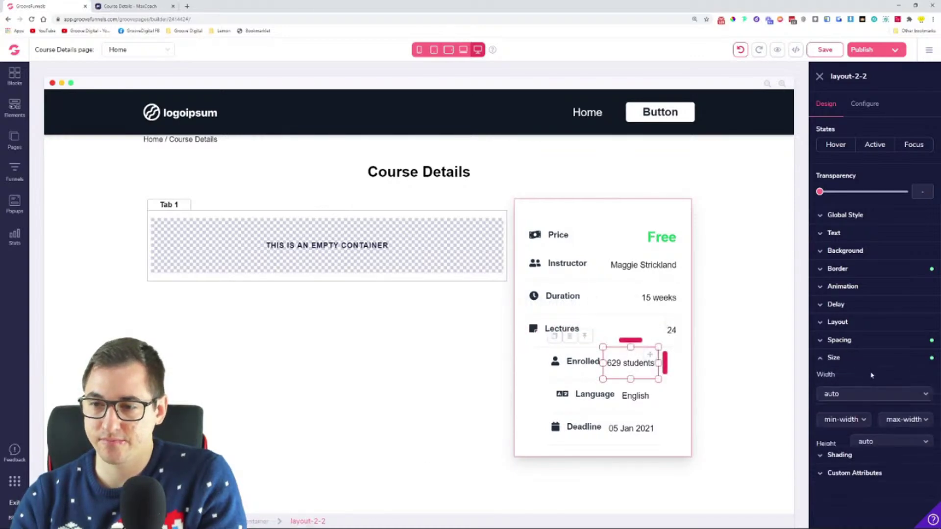
pyautogui.click(874, 394)
pyautogui.click(858, 465)
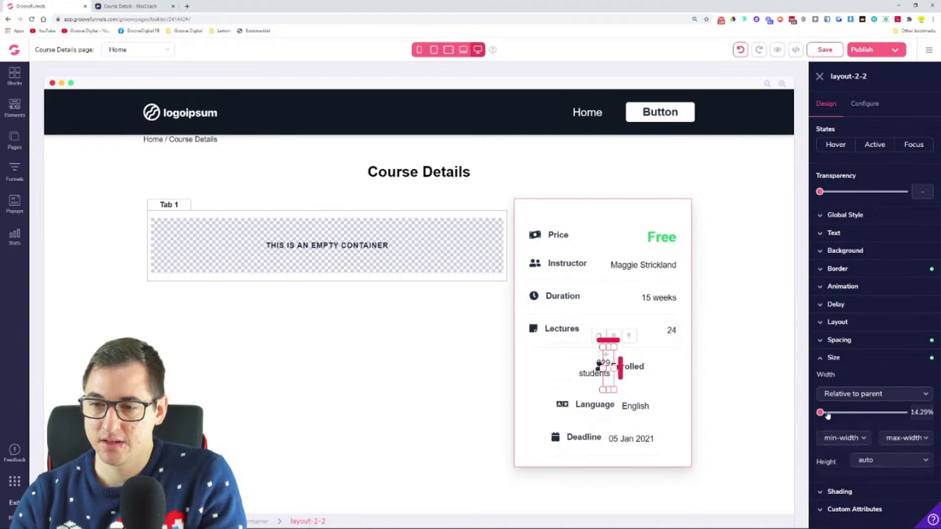
pyautogui.moveTo(821, 412); pyautogui.dragTo(939, 425)
# - Set the Language row layout's width to 100% relative to its parent
pyautogui.click(613, 410)
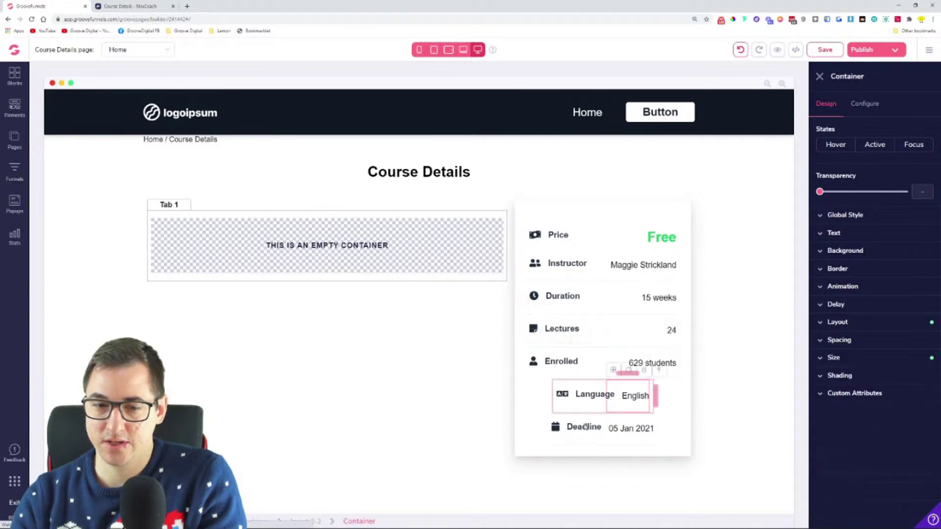
pyautogui.click(607, 396)
pyautogui.click(876, 361)
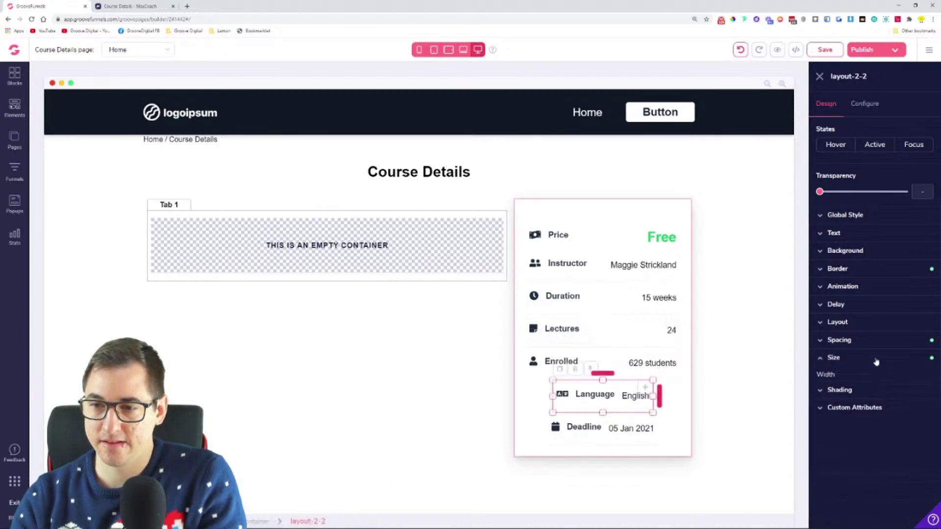
pyautogui.click(876, 395)
pyautogui.click(850, 464)
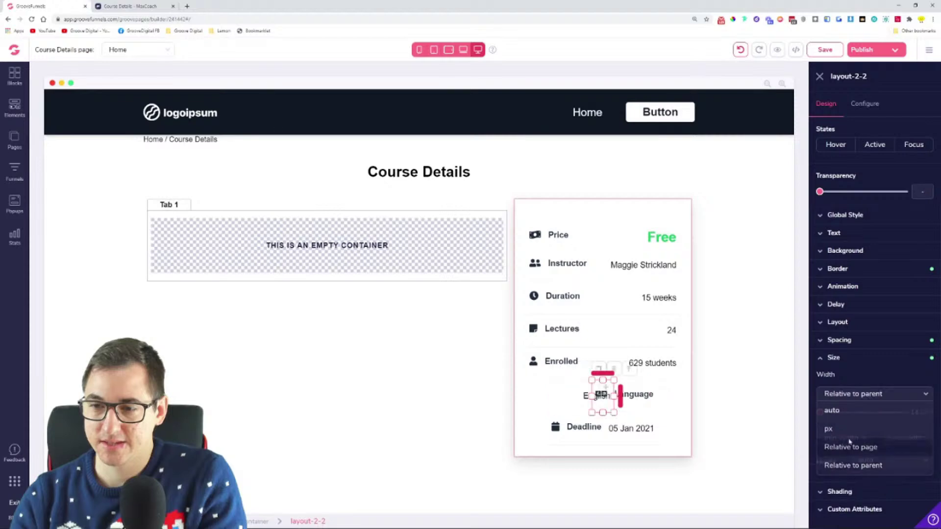
pyautogui.moveTo(821, 413); pyautogui.dragTo(928, 420)
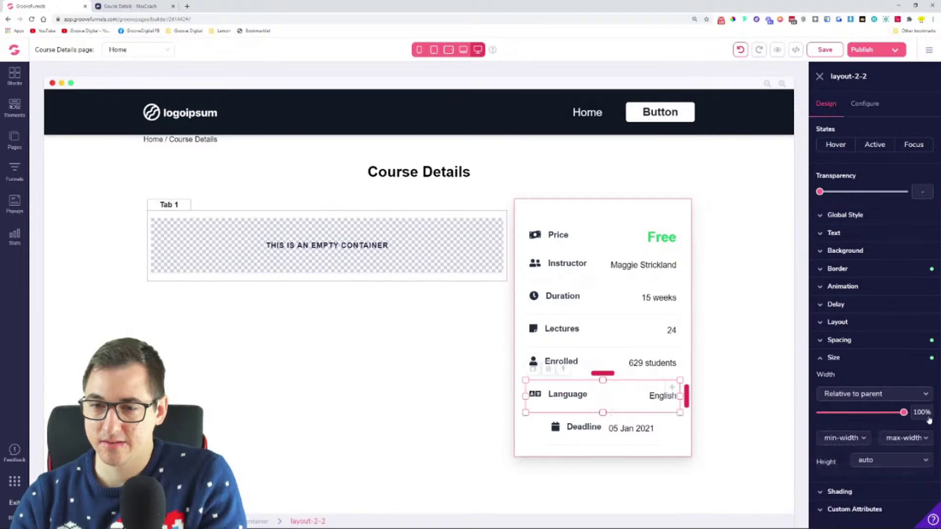
# - Set the Deadline row layout's width to 100% relative to its parent
pyautogui.click(606, 440)
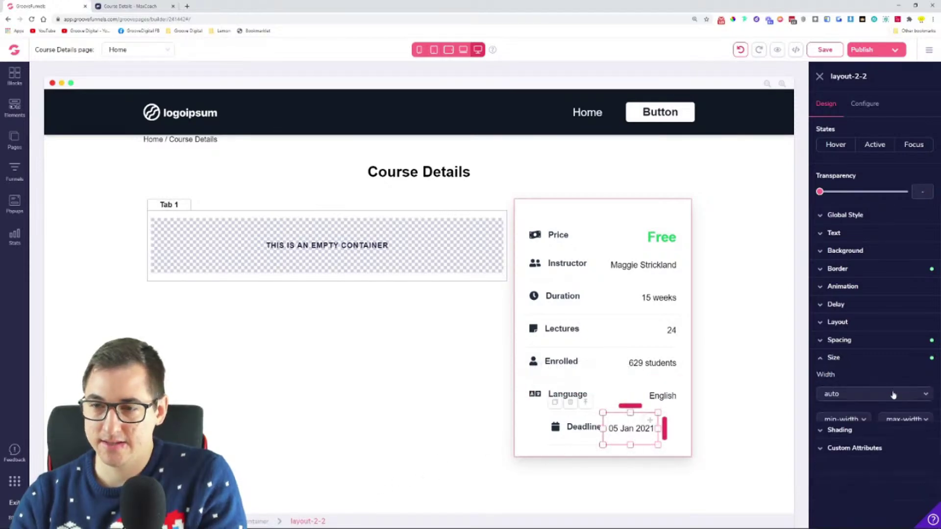
pyautogui.click(882, 394)
pyautogui.click(851, 446)
pyautogui.moveTo(830, 413); pyautogui.dragTo(939, 427)
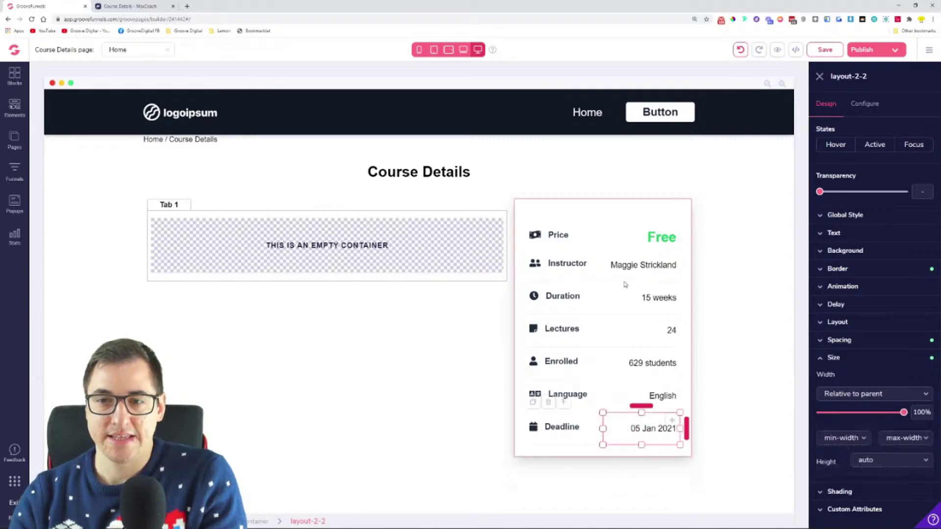
# - Add a button element to the course info card below the Deadline row
pyautogui.click(14, 111)
pyautogui.scroll(-10, 98, 255)
pyautogui.moveTo(101, 240); pyautogui.dragTo(744, 319)
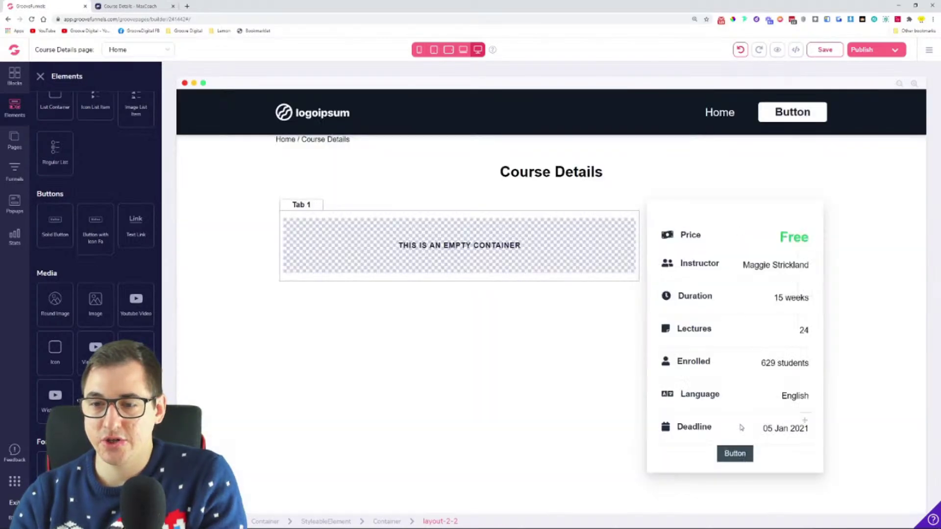
# - Set the top margin of the card's new button to 1.25rem
pyautogui.click(734, 454)
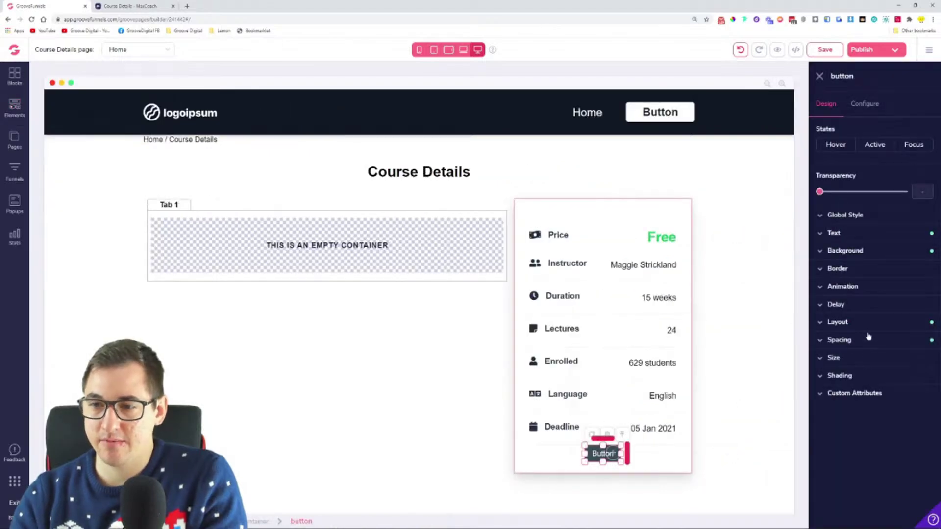
pyautogui.click(869, 338)
pyautogui.moveTo(827, 453); pyautogui.dragTo(844, 453)
pyautogui.click(847, 340)
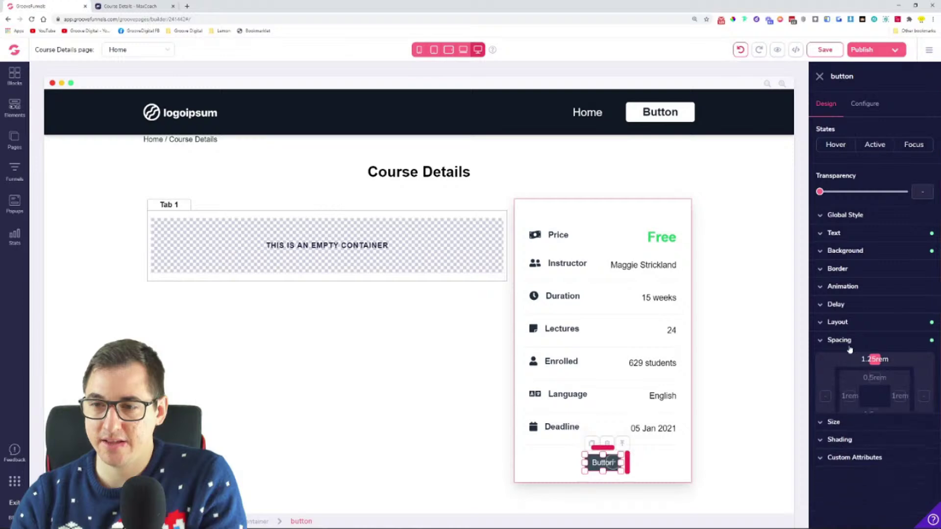
# - Check the reference page's button and set the card button's text to "Enroll"
pyautogui.click(129, 5)
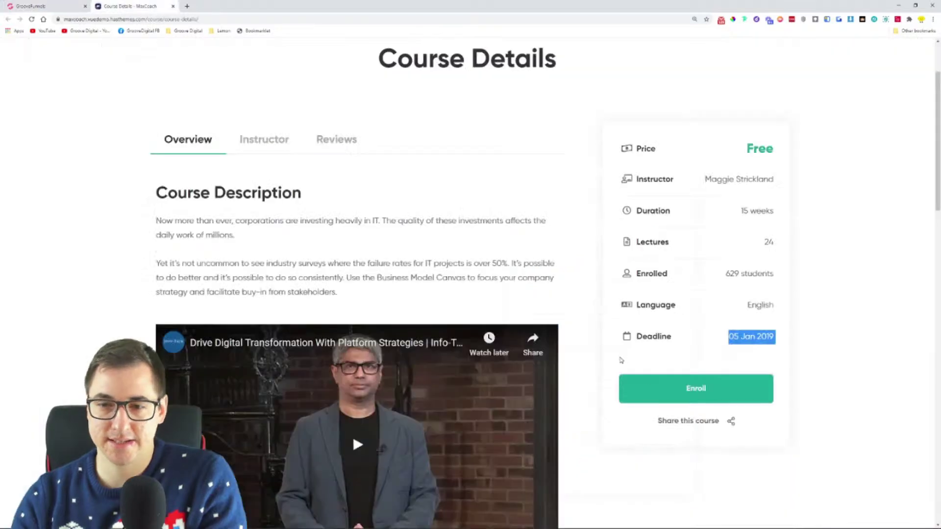
pyautogui.click(61, 5)
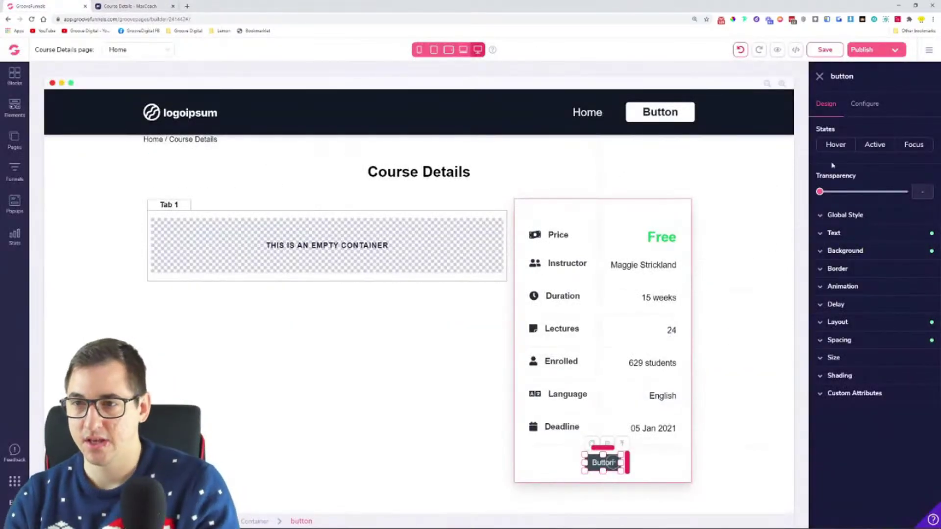
pyautogui.click(864, 104)
pyautogui.doubleClick(858, 146)
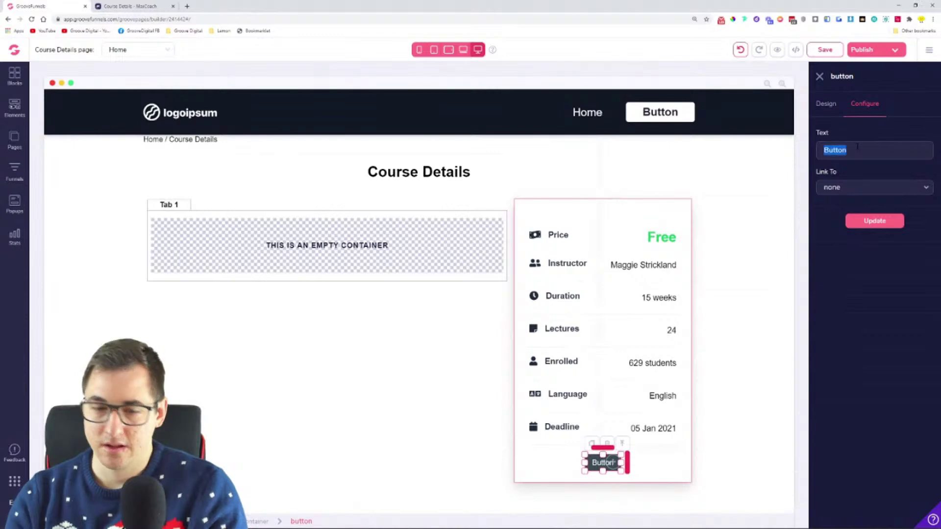
pyautogui.write('Enroll')
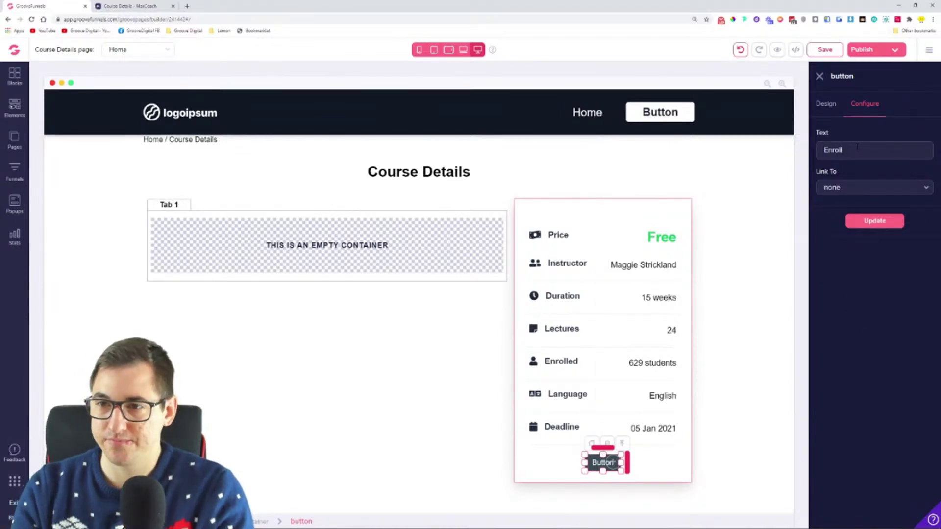
pyautogui.click(883, 226)
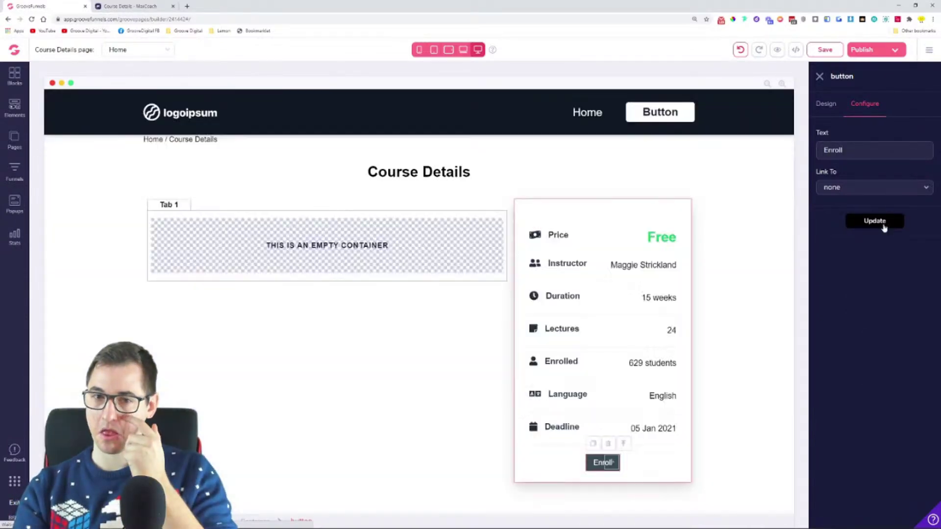
# - Slightly increase the text size of the Enroll button
pyautogui.click(827, 103)
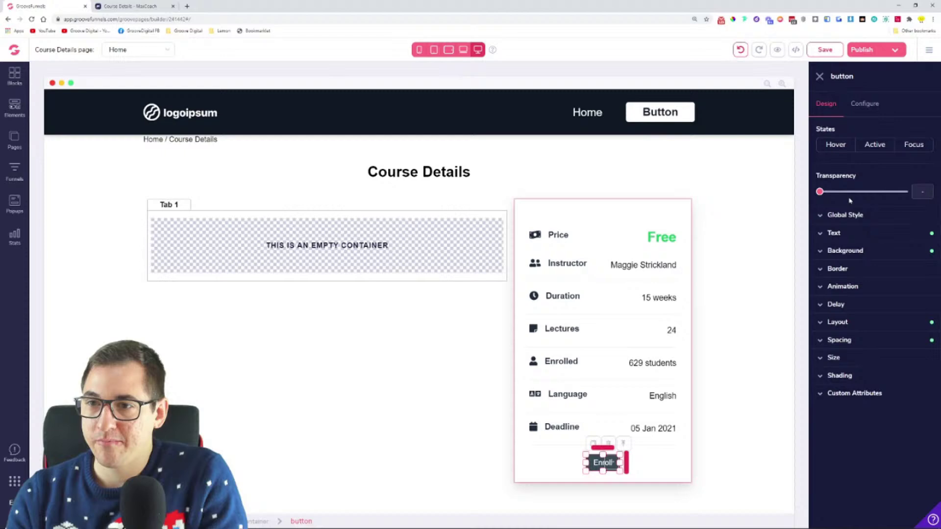
pyautogui.click(843, 239)
pyautogui.moveTo(840, 285); pyautogui.dragTo(853, 295)
pyautogui.click(834, 233)
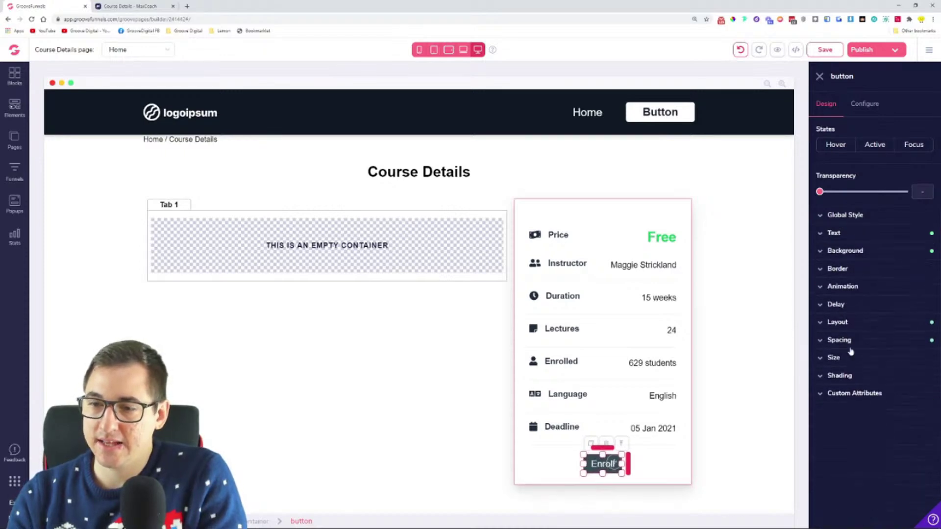
# - Set the Enroll button's padding to 8rem on the left and right and 1rem on the top and bottom
pyautogui.click(855, 364)
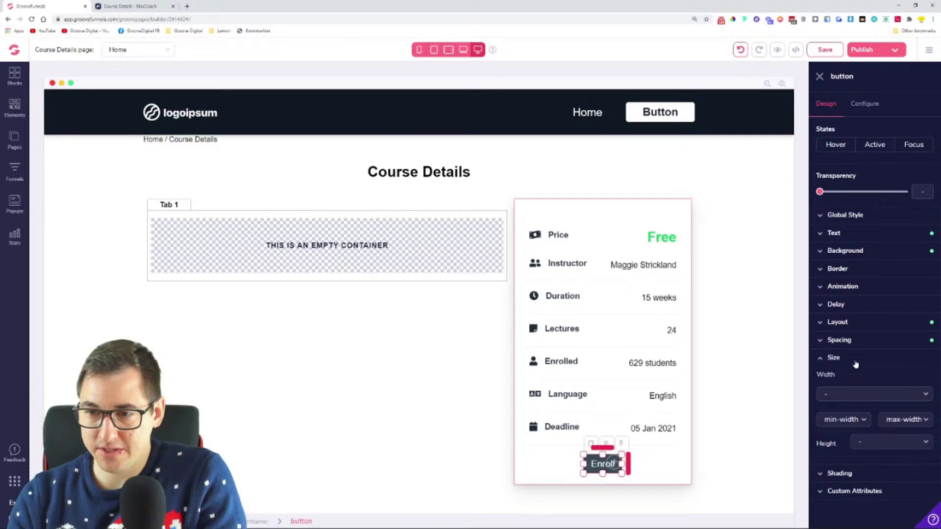
pyautogui.click(856, 363)
pyautogui.click(859, 348)
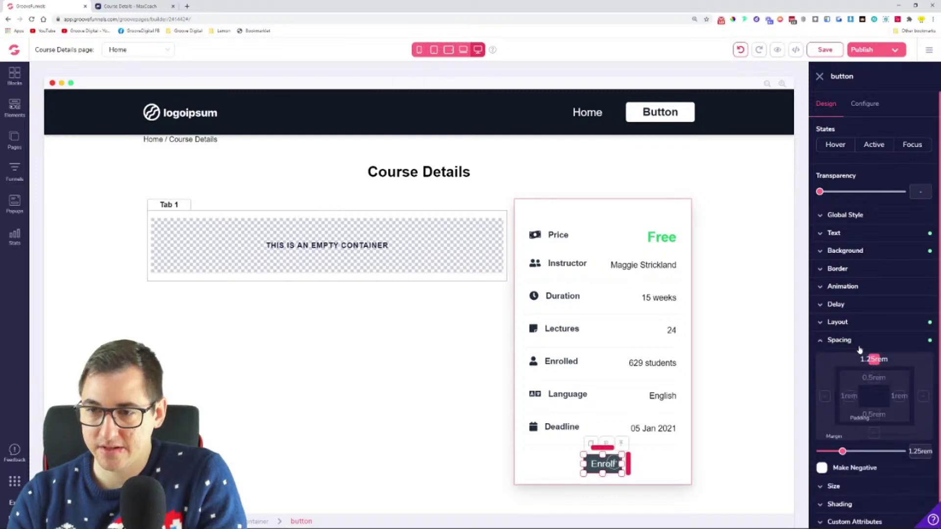
pyautogui.click(849, 396)
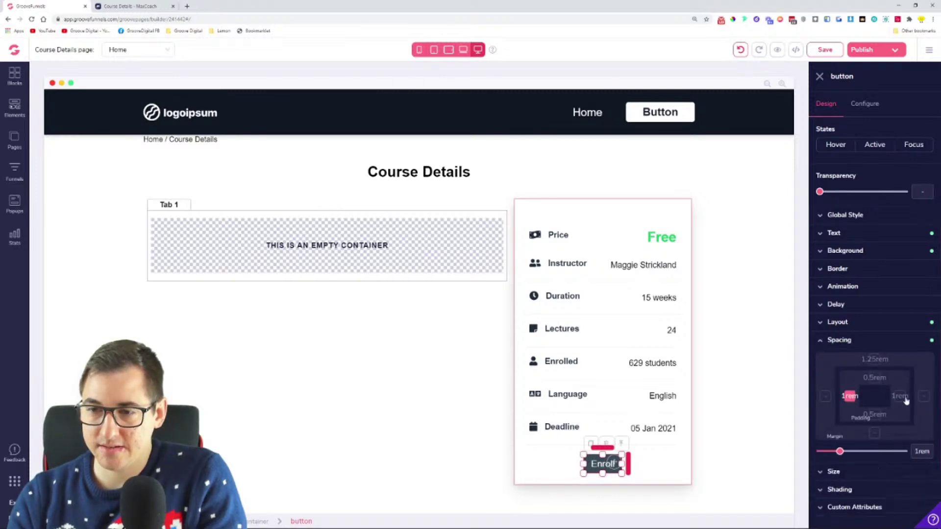
pyautogui.moveTo(841, 454); pyautogui.dragTo(895, 460)
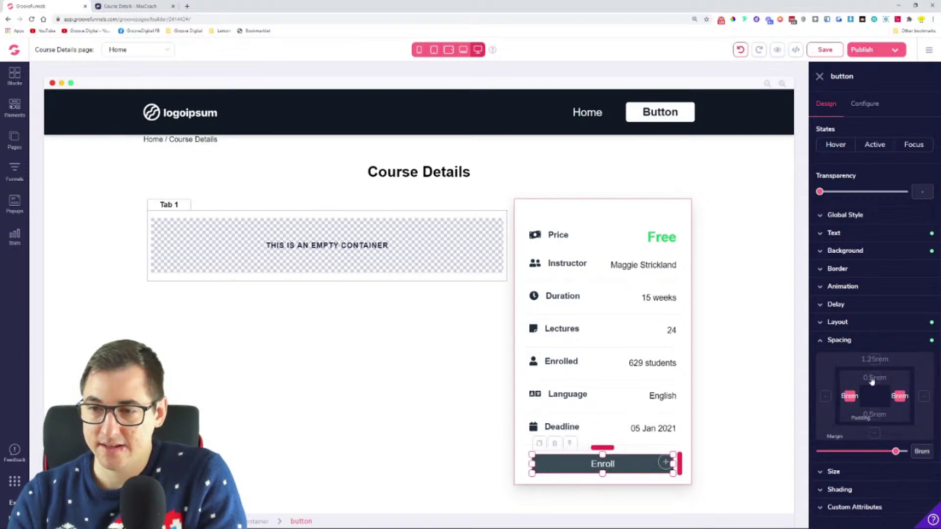
pyautogui.click(854, 397)
pyautogui.moveTo(838, 456); pyautogui.dragTo(841, 455)
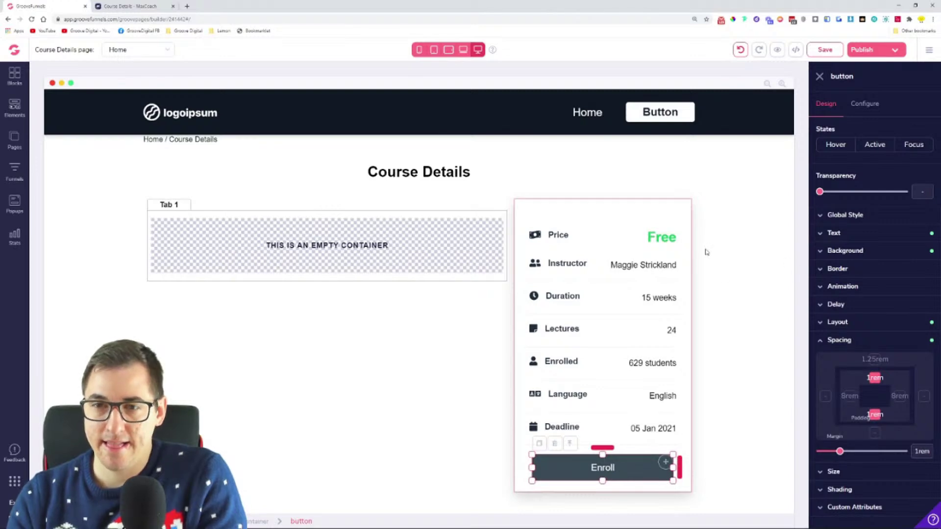
# - Set the Enroll button's background color to the green #18CD5E
pyautogui.click(863, 251)
pyautogui.click(916, 270)
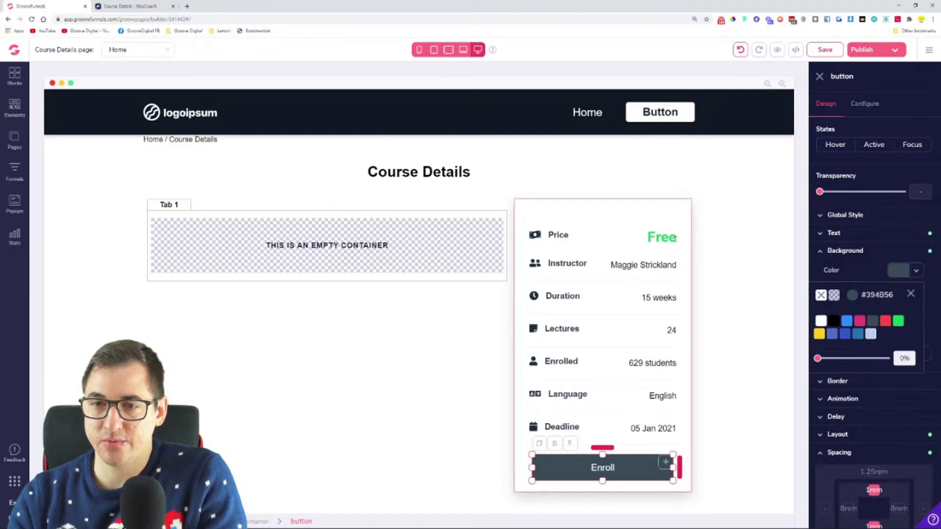
pyautogui.click(899, 321)
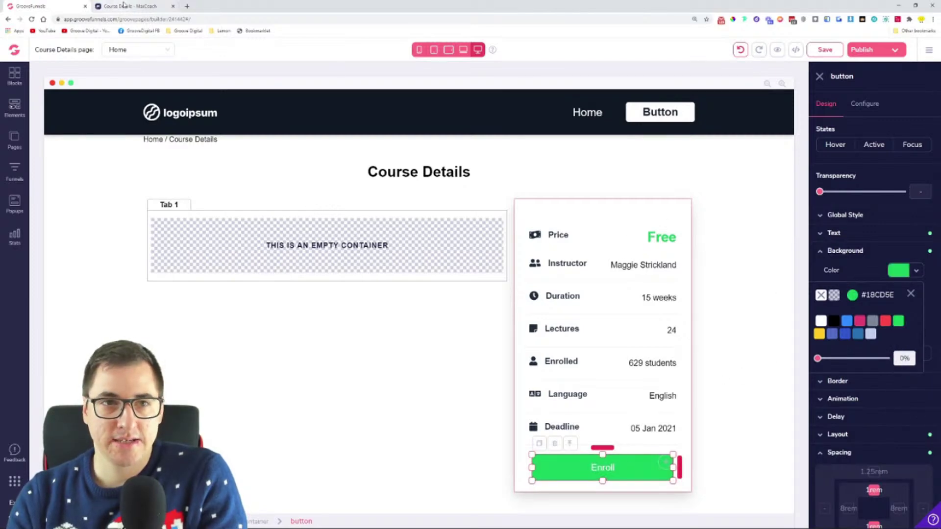
# - Check the share link on the reference page and add a button with an icon below the card's Enroll button
pyautogui.click(123, 6)
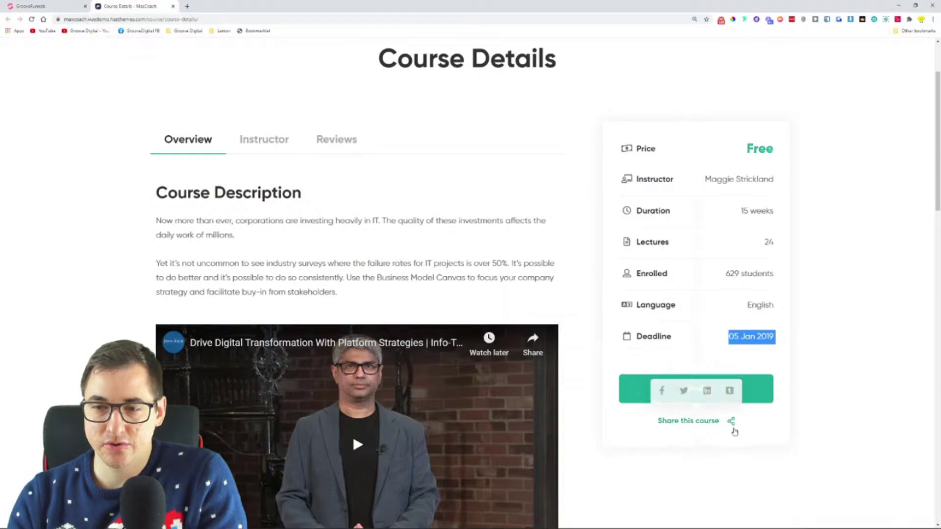
pyautogui.moveTo(699, 426)
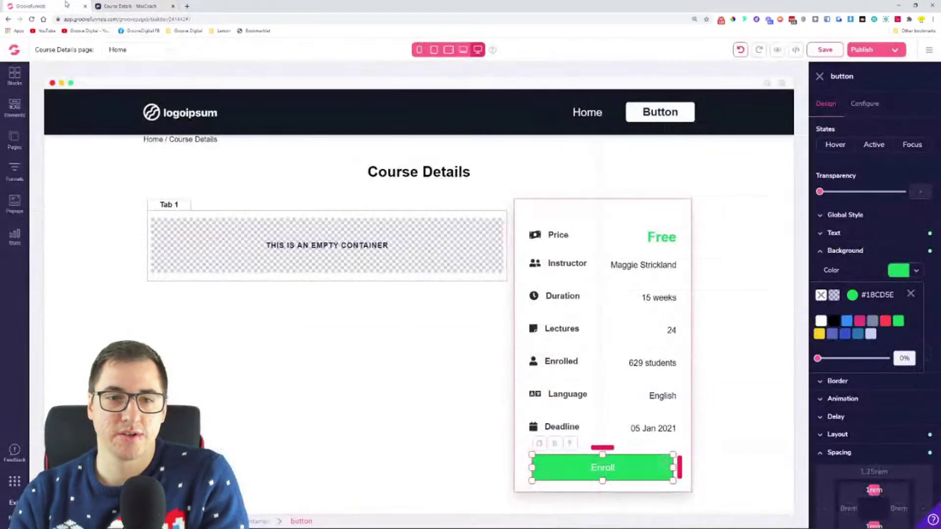
pyautogui.click(35, 6)
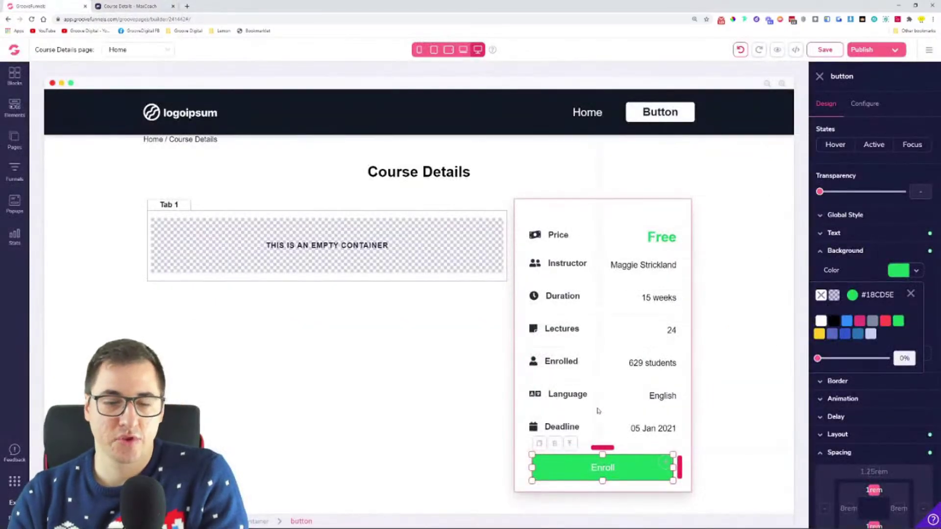
pyautogui.click(9, 114)
pyautogui.scroll(-10, 132, 276)
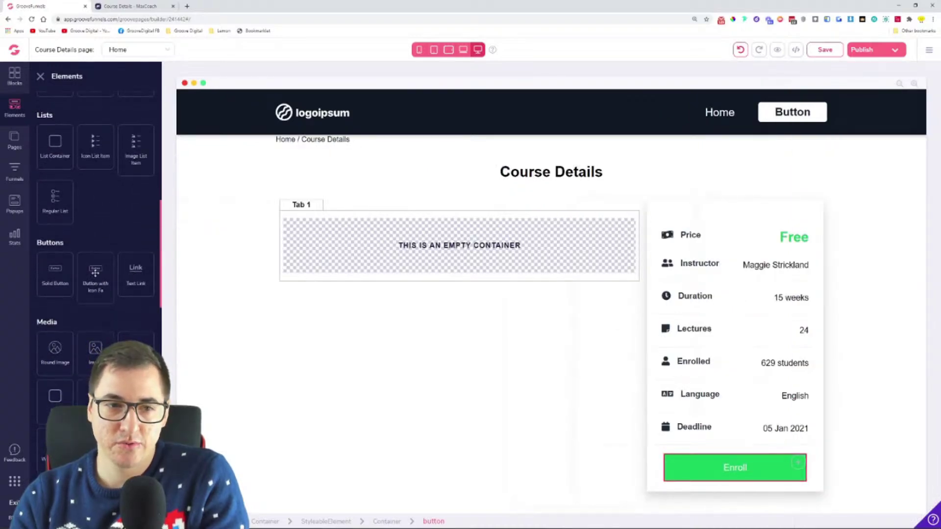
pyautogui.moveTo(92, 273); pyautogui.dragTo(731, 351)
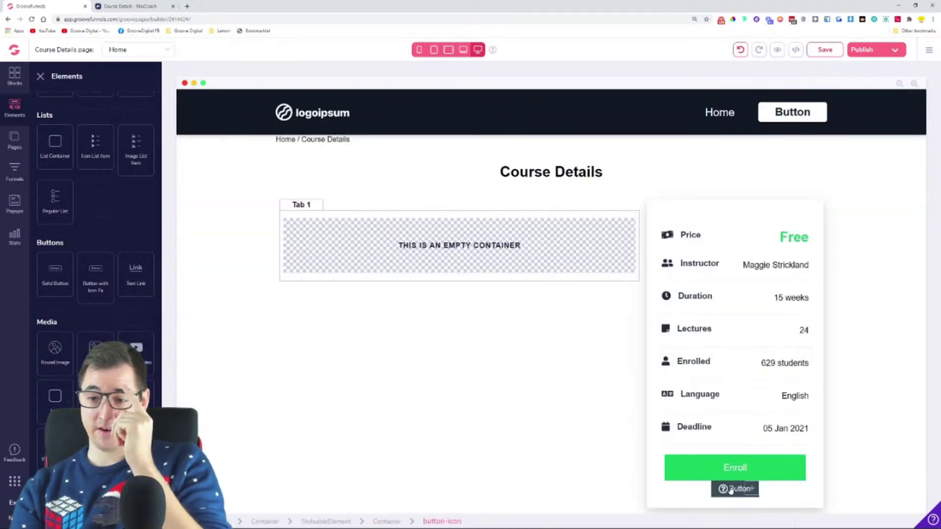
# - Set the top margin of the new icon button below Enroll to 0.5rem
pyautogui.click(731, 489)
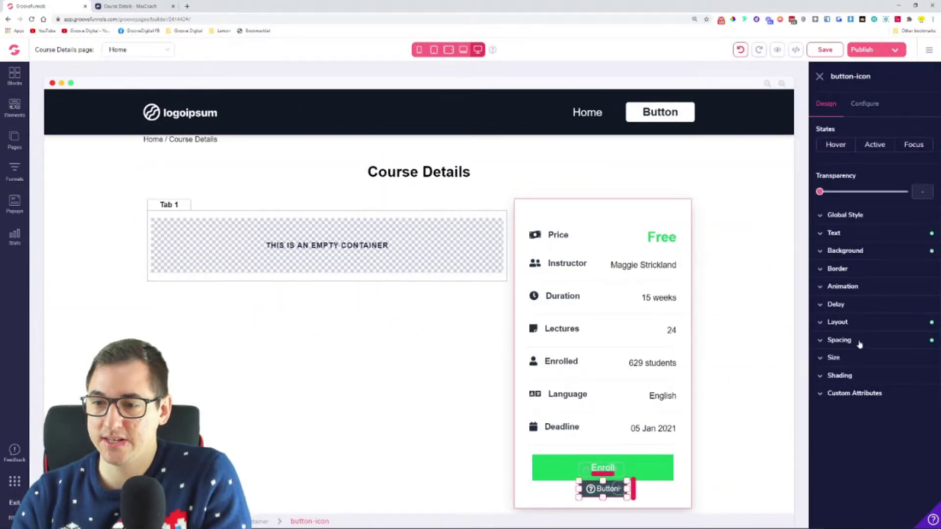
pyautogui.click(859, 340)
pyautogui.click(870, 361)
pyautogui.moveTo(820, 451); pyautogui.dragTo(832, 452)
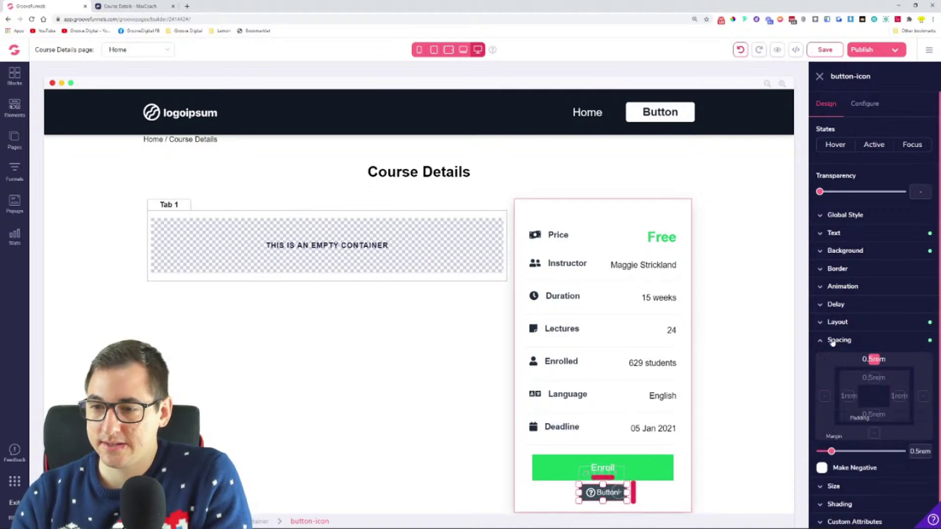
pyautogui.click(848, 340)
# - Remove the icon button's background color and set its text color to the gray #78889B
pyautogui.click(853, 252)
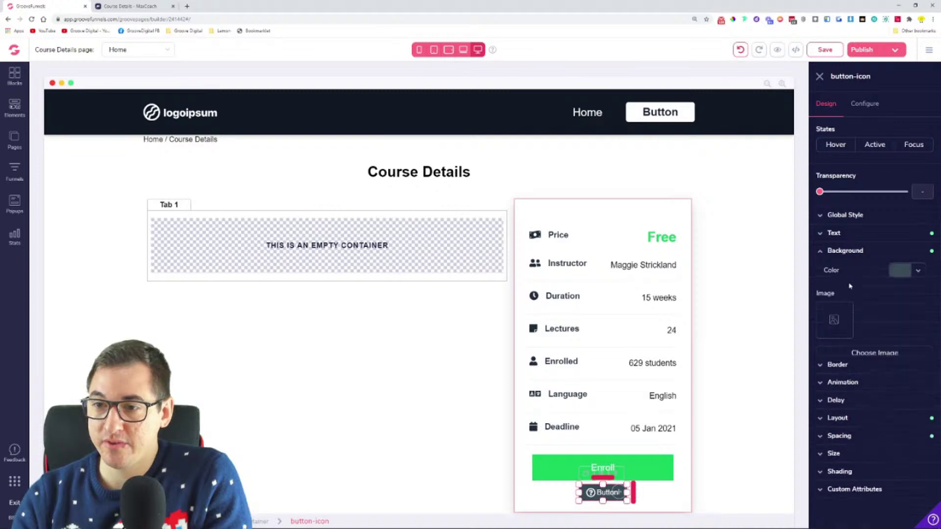
pyautogui.click(907, 270)
pyautogui.click(822, 296)
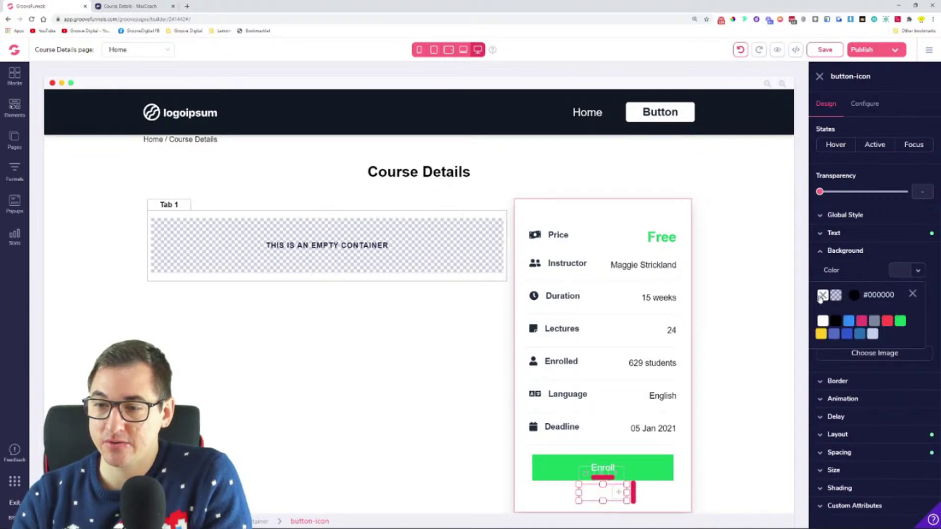
pyautogui.click(847, 251)
pyautogui.click(835, 233)
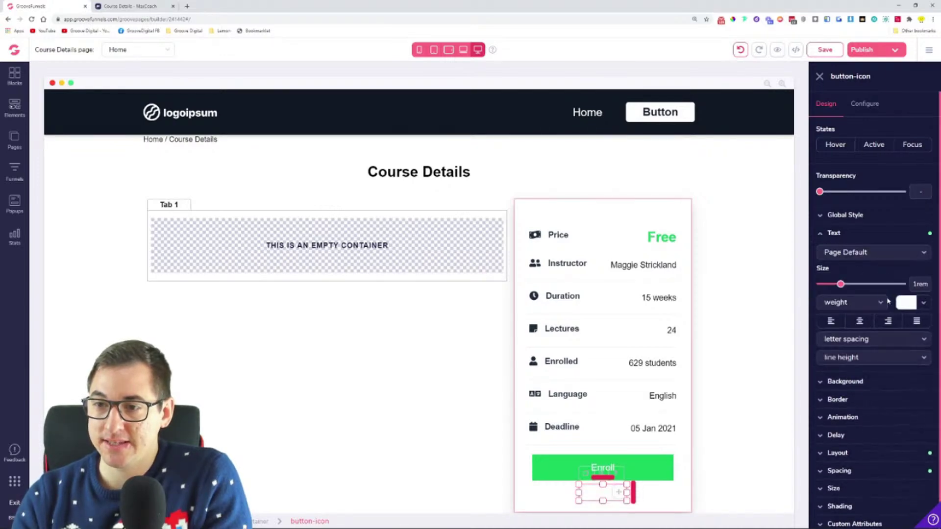
pyautogui.click(924, 303)
pyautogui.click(881, 353)
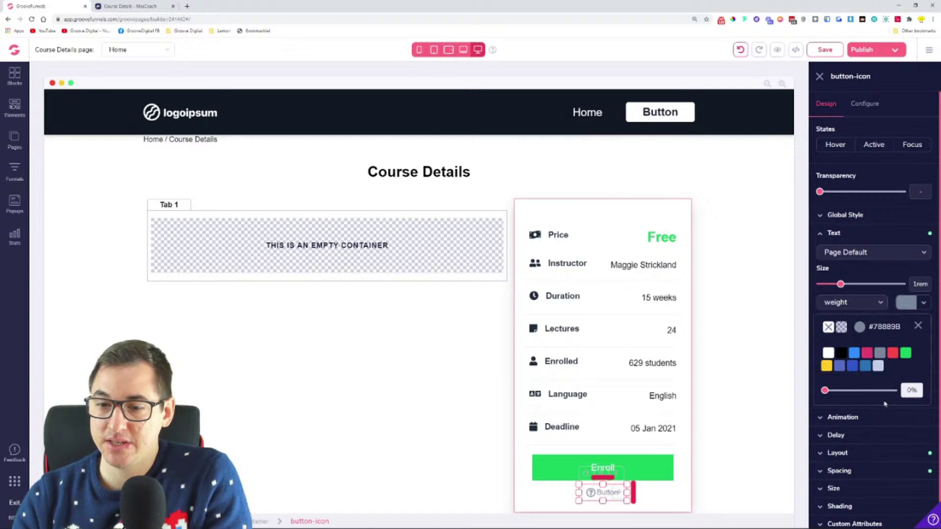
pyautogui.moveTo(883, 356)
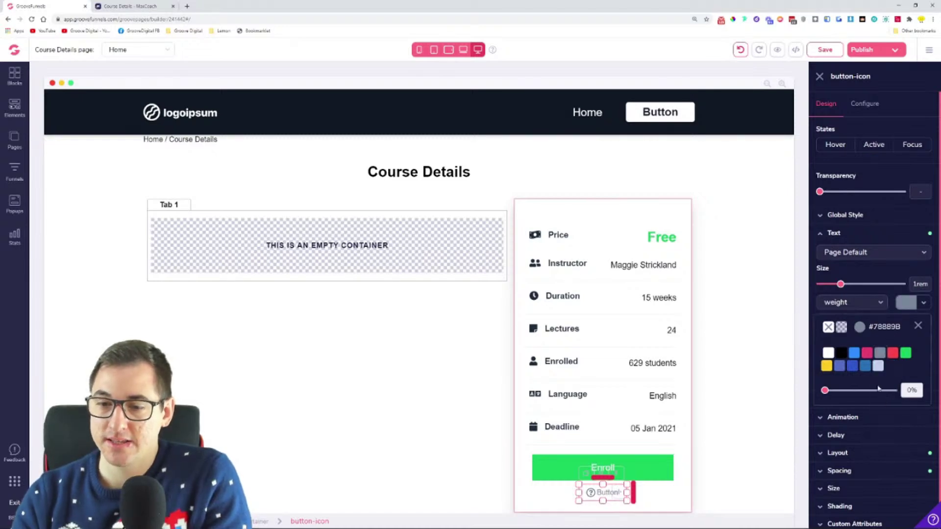
# - Check the reference page's share link wording and enter "Share this course" as the icon button's text
pyautogui.click(864, 104)
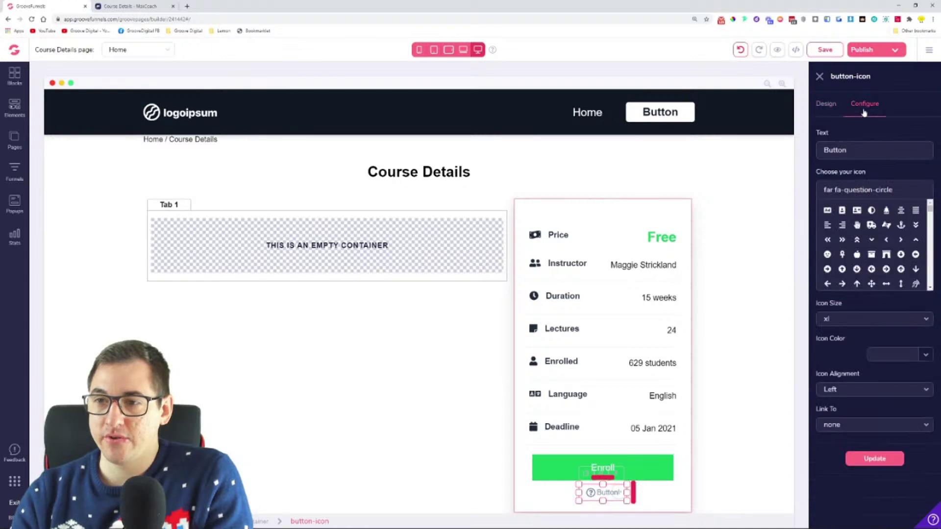
pyautogui.click(138, 6)
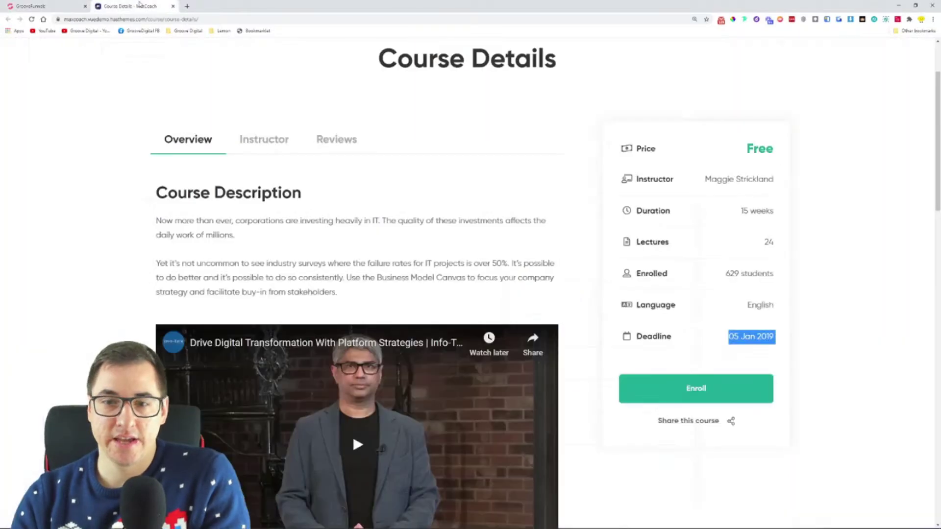
pyautogui.click(35, 6)
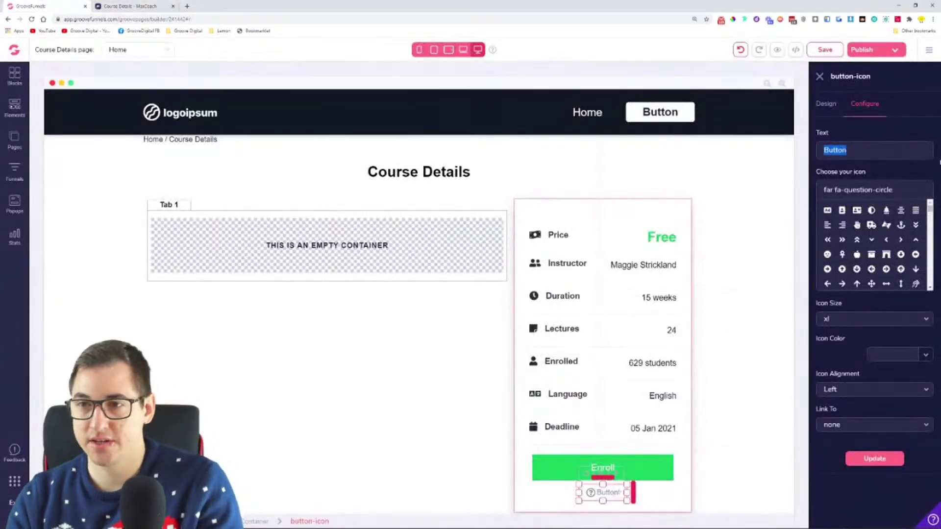
pyautogui.write('Share this course')
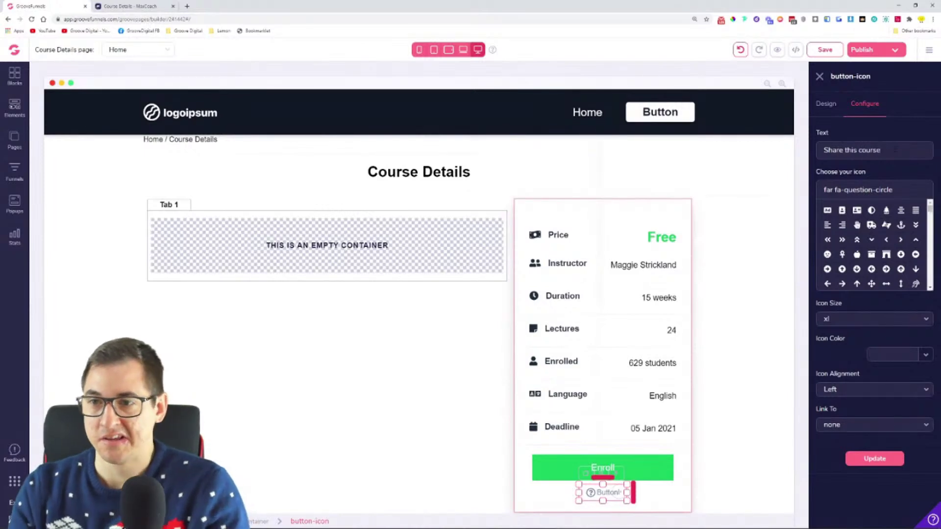
# - Choose the fas fa-share-alt icon for the share button, align it to the right of the text and apply the configuration
pyautogui.hotkey('ctrl', 'a')
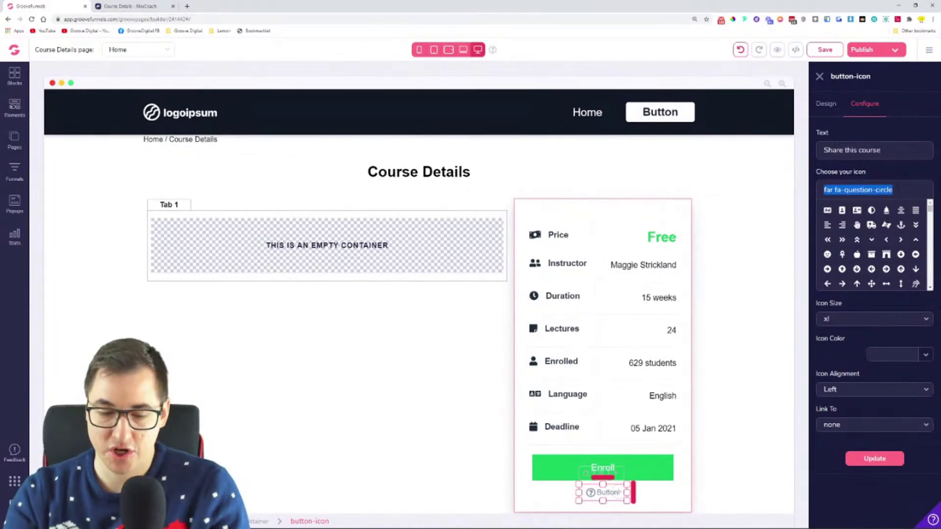
pyautogui.write('share')
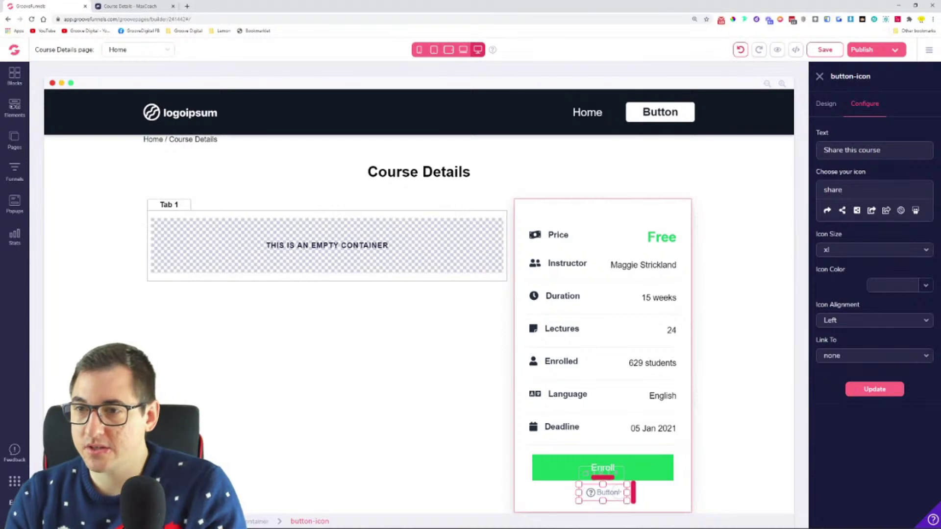
pyautogui.click(900, 388)
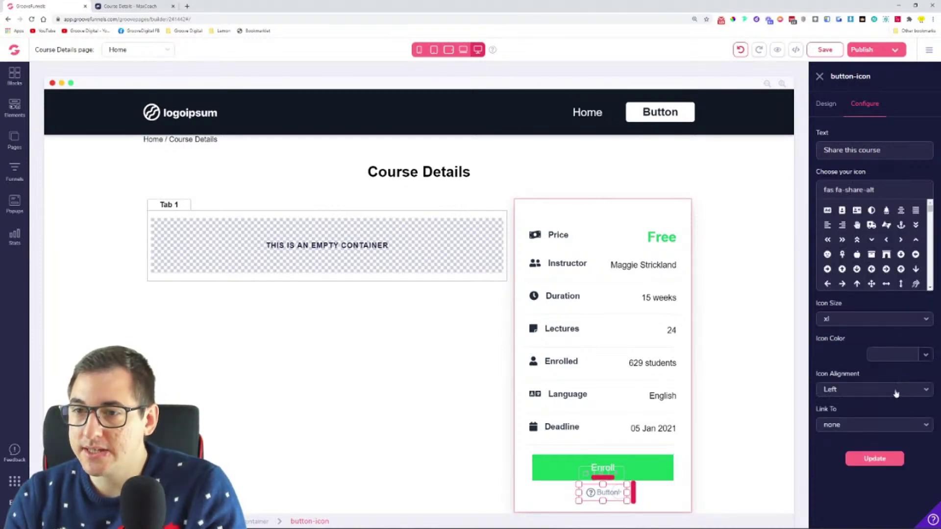
pyautogui.click(851, 392)
pyautogui.click(847, 422)
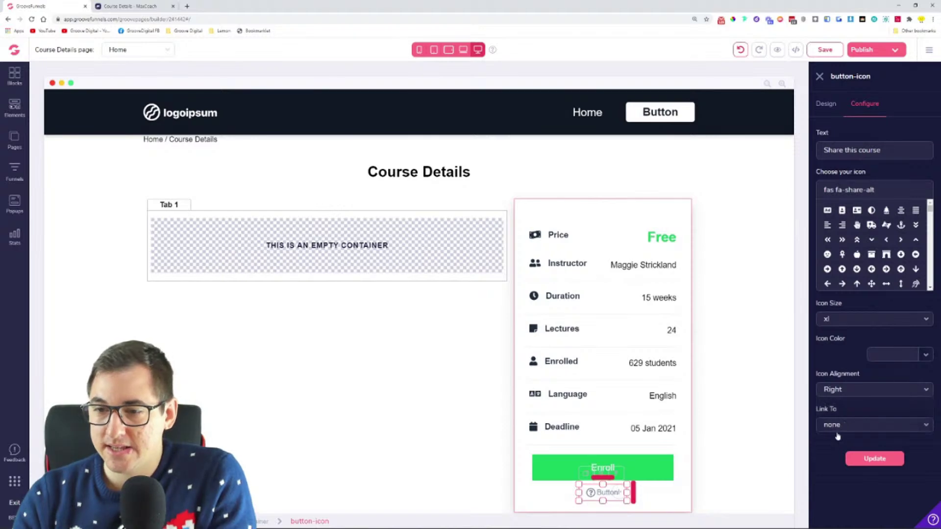
pyautogui.click(868, 461)
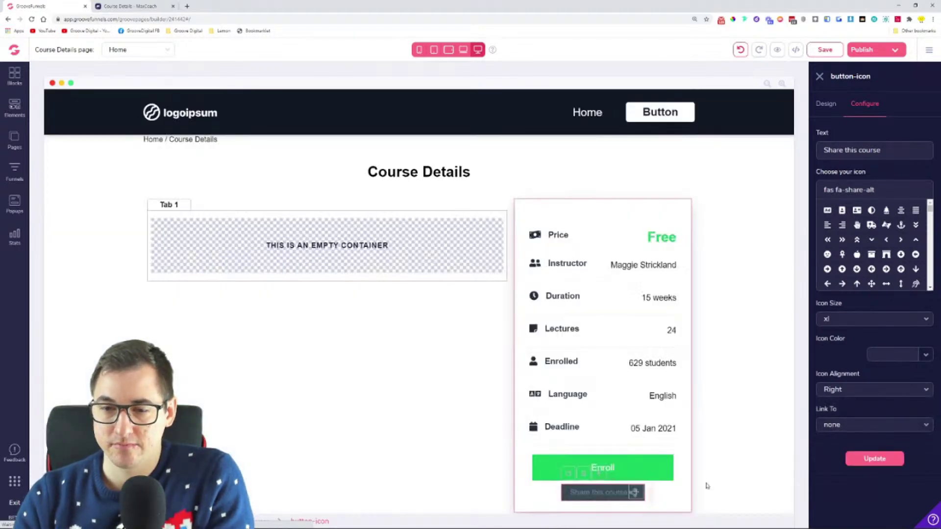
# - Clear the background color of the "Share this course" icon button so only its gray text and icon remain
pyautogui.click(602, 492)
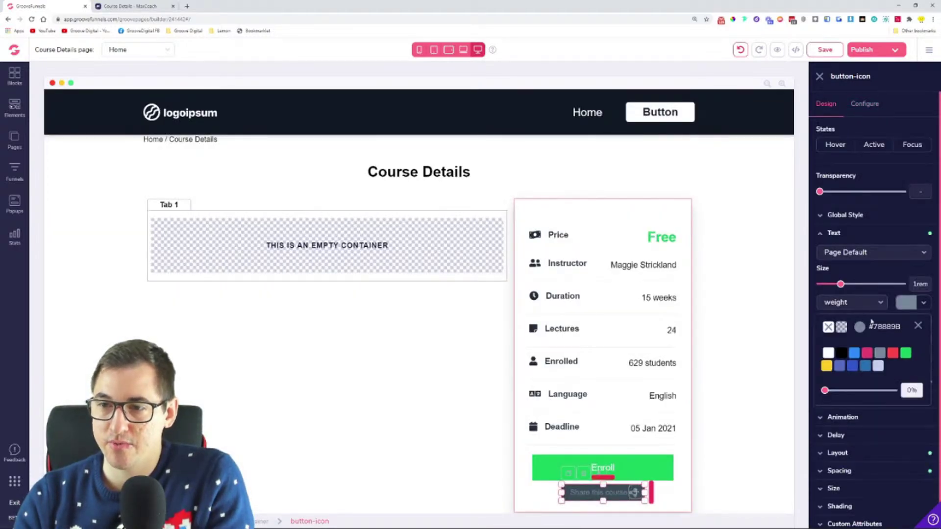
pyautogui.click(917, 326)
pyautogui.click(860, 383)
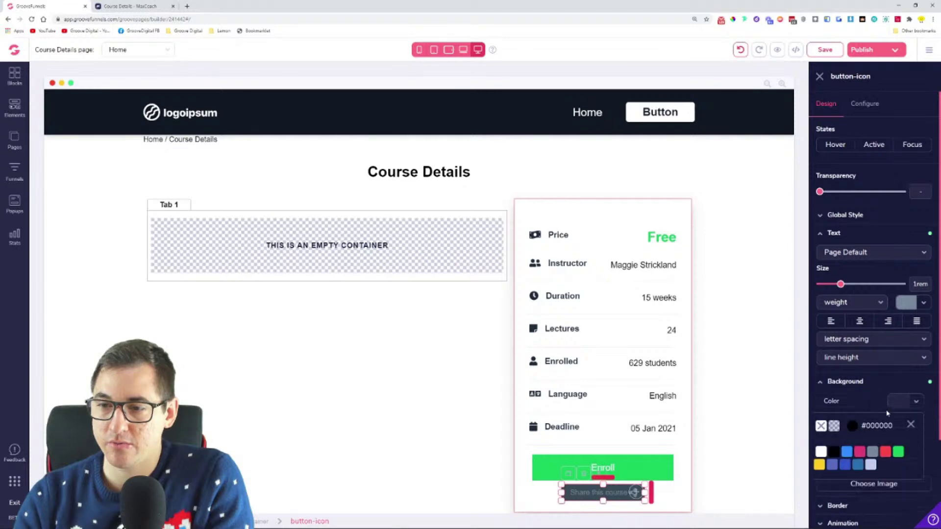
pyautogui.click(821, 427)
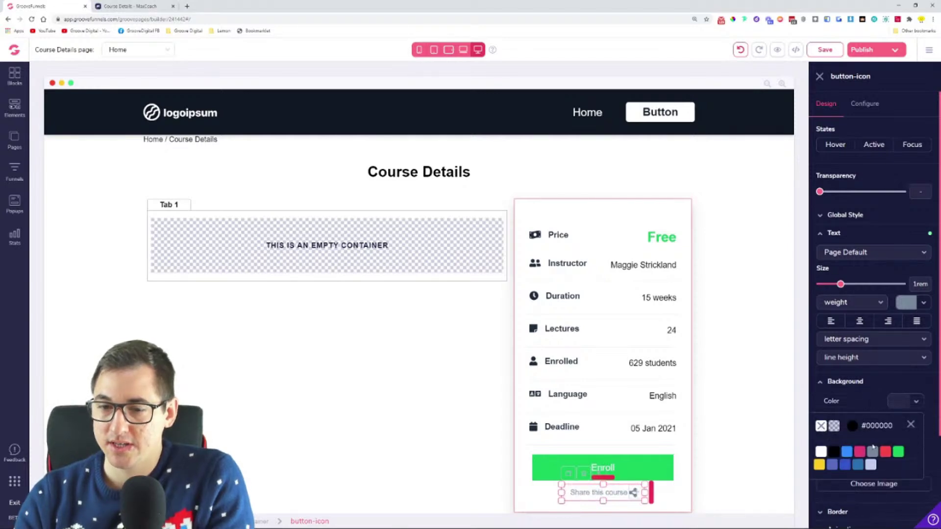
pyautogui.click(910, 425)
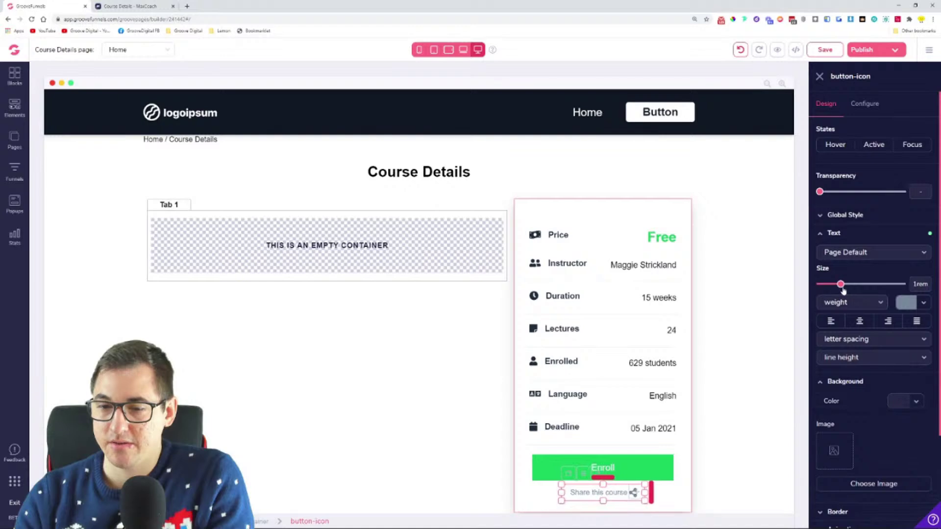
pyautogui.click(728, 418)
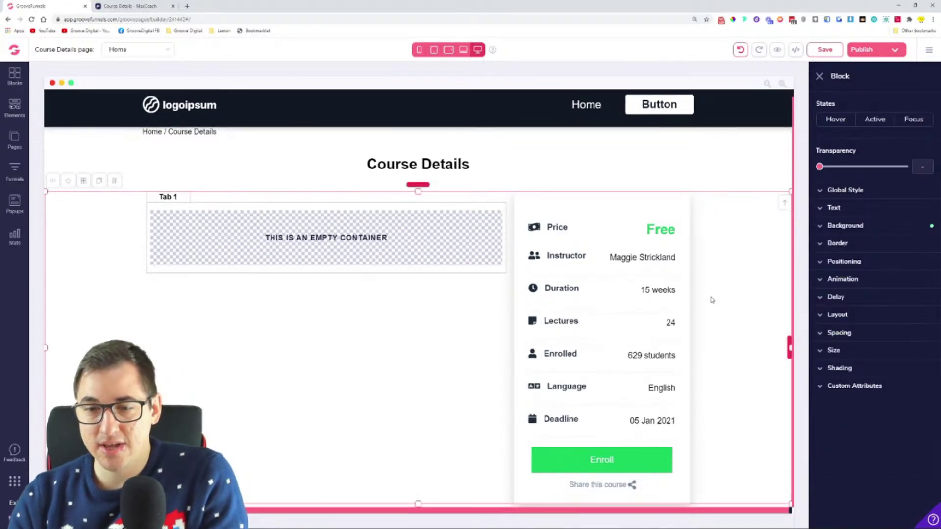
# - Switch to the reference page and inspect the fonts of its course card and description with the font identifier extension
pyautogui.hotkey('ctrl', 'Tab')
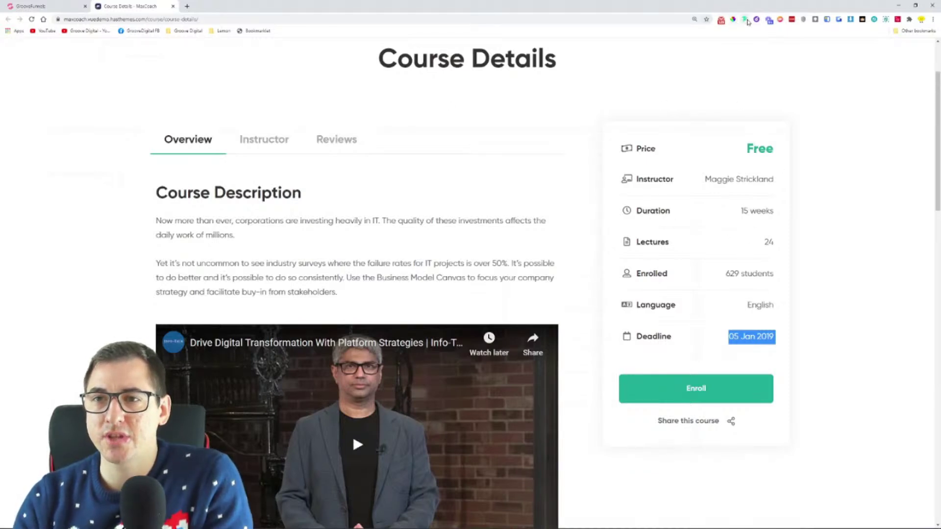
pyautogui.moveTo(730, 180)
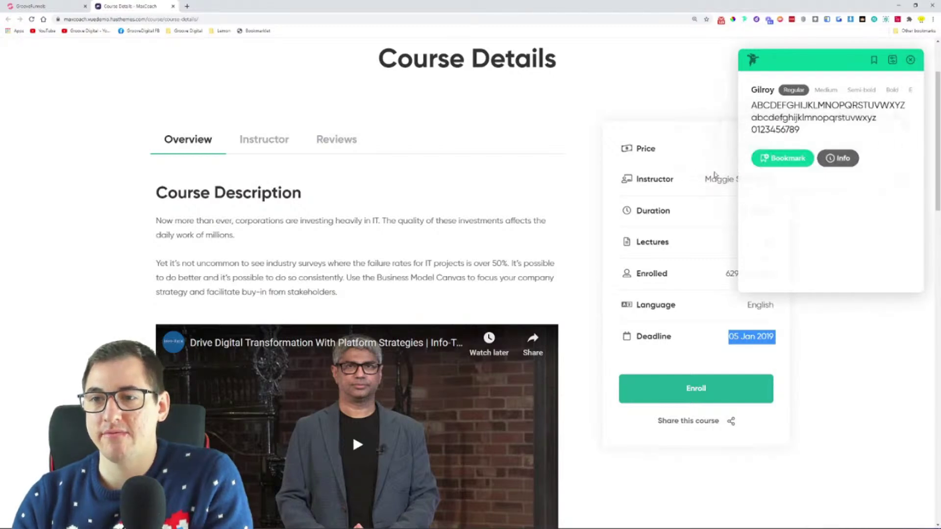
pyautogui.moveTo(686, 412)
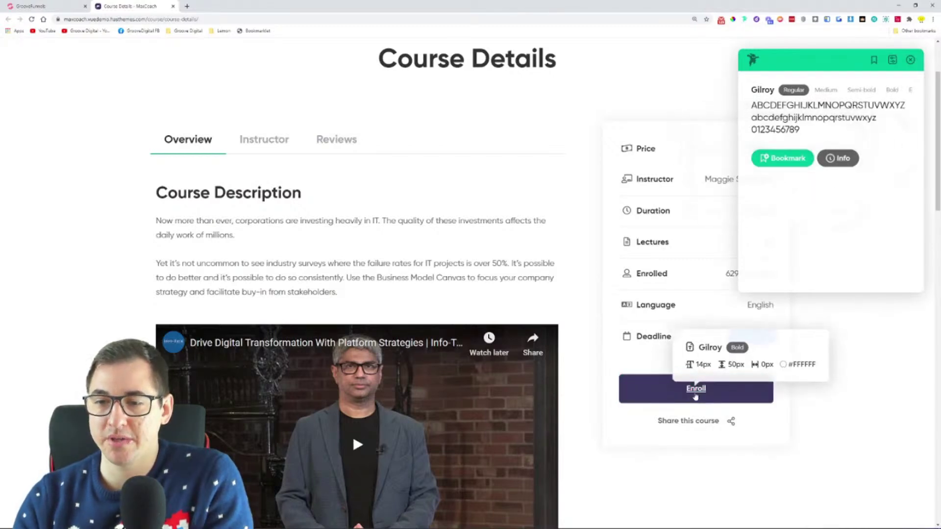
pyautogui.moveTo(652, 242)
pyautogui.click(910, 60)
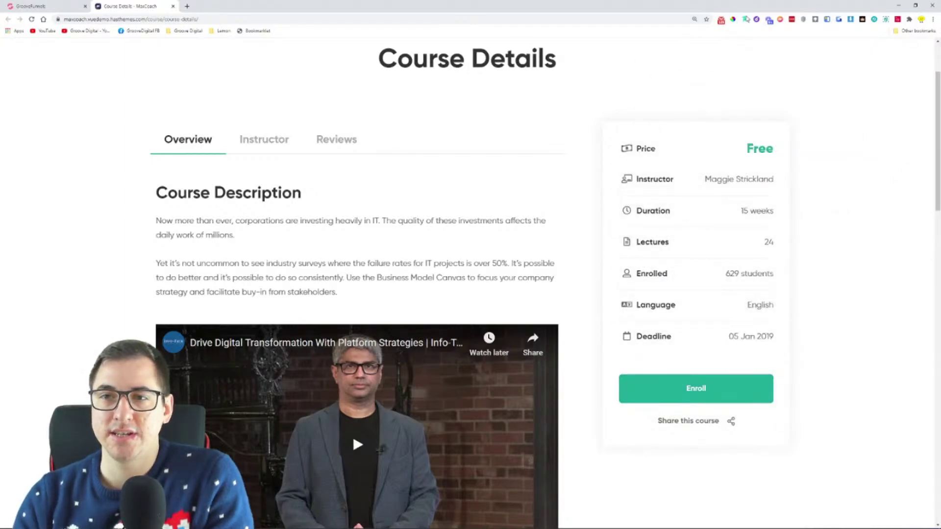
pyautogui.click(745, 20)
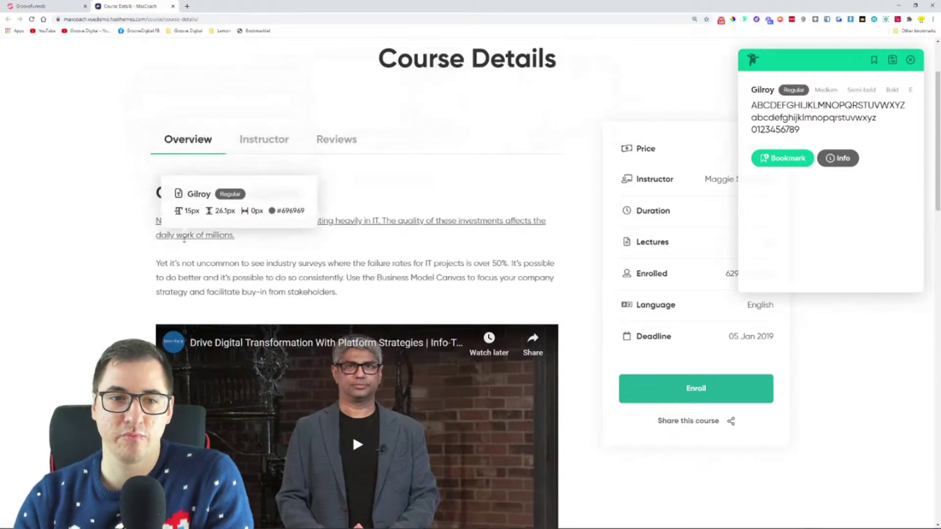
pyautogui.scroll(2, 380, 196)
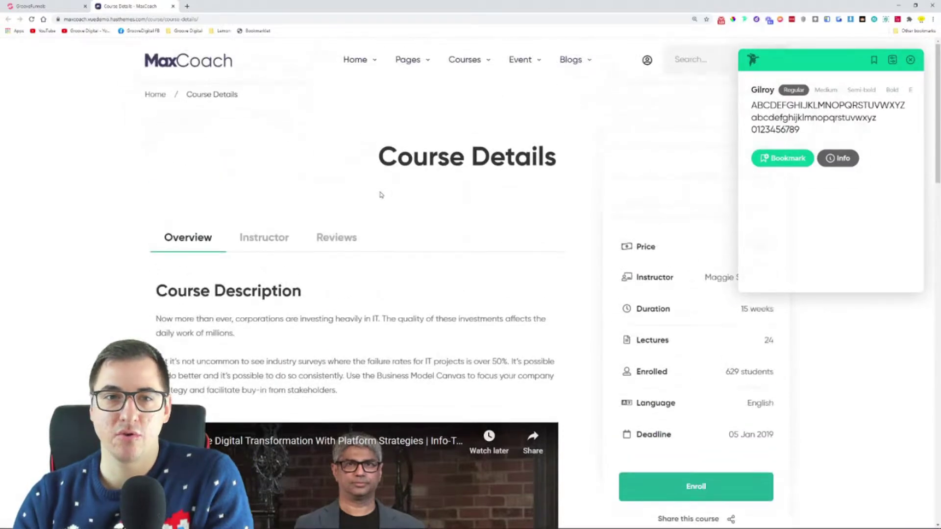
pyautogui.click(912, 59)
# - Return to the page builder and save the Course Details page
pyautogui.click(58, 6)
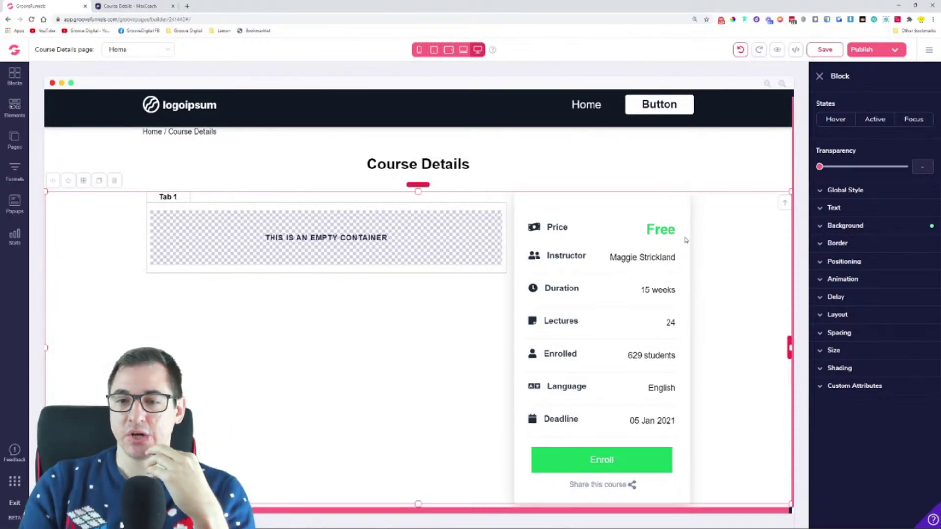
pyautogui.click(826, 53)
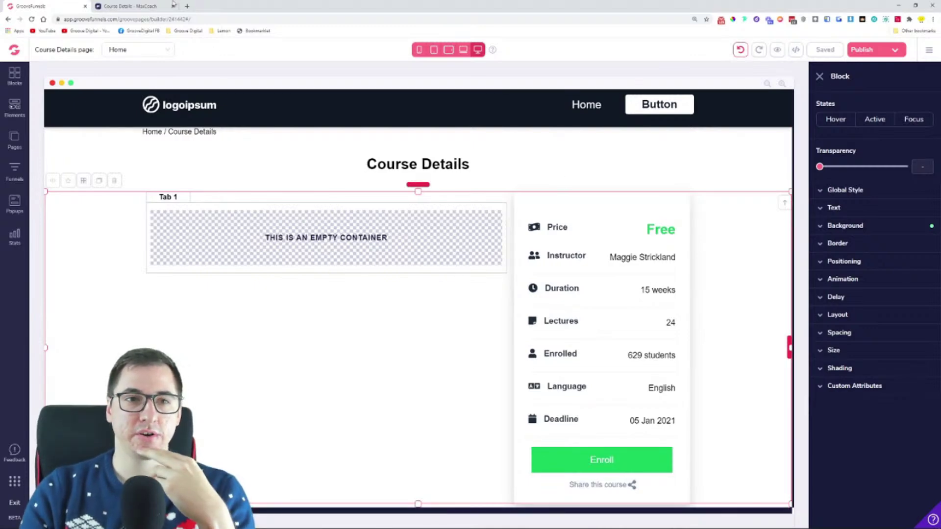
# - Check the tabs on the reference page and set the tabs element's number of tabs to 3
pyautogui.click(141, 5)
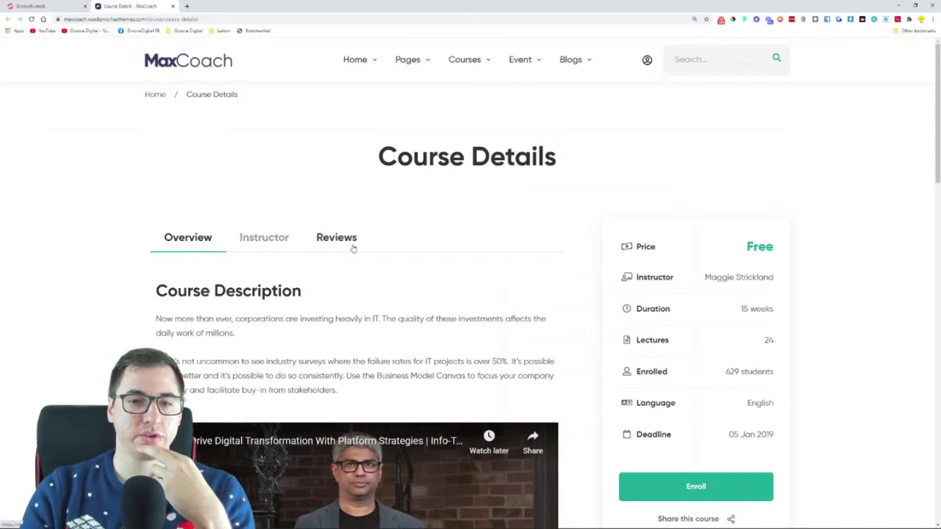
pyautogui.click(44, 6)
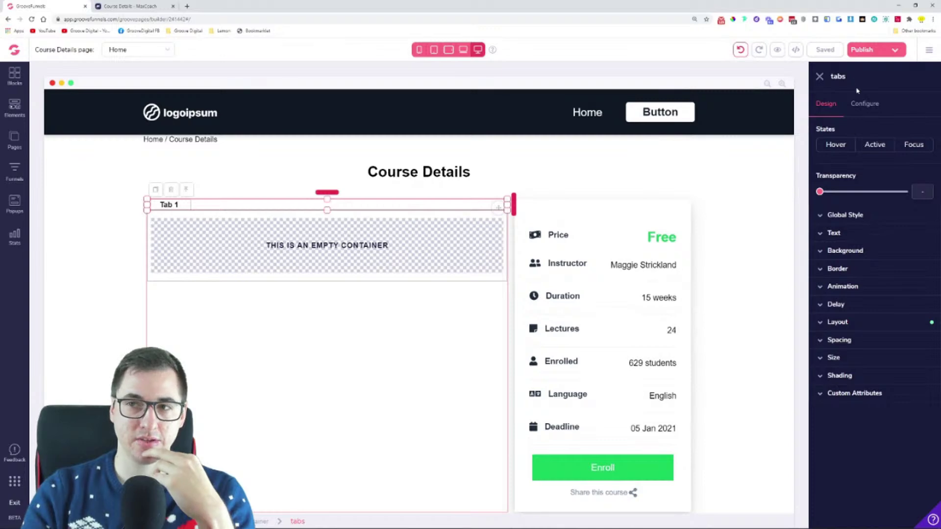
pyautogui.click(868, 105)
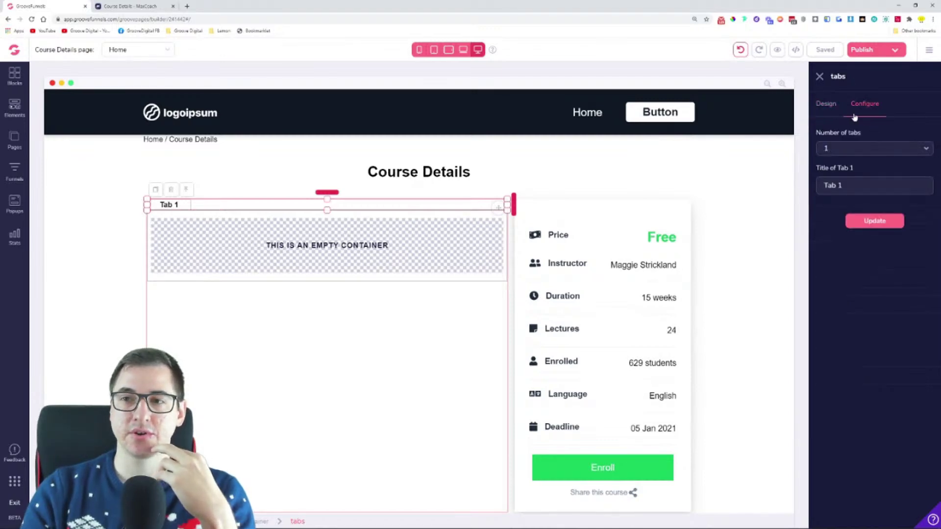
pyautogui.click(858, 155)
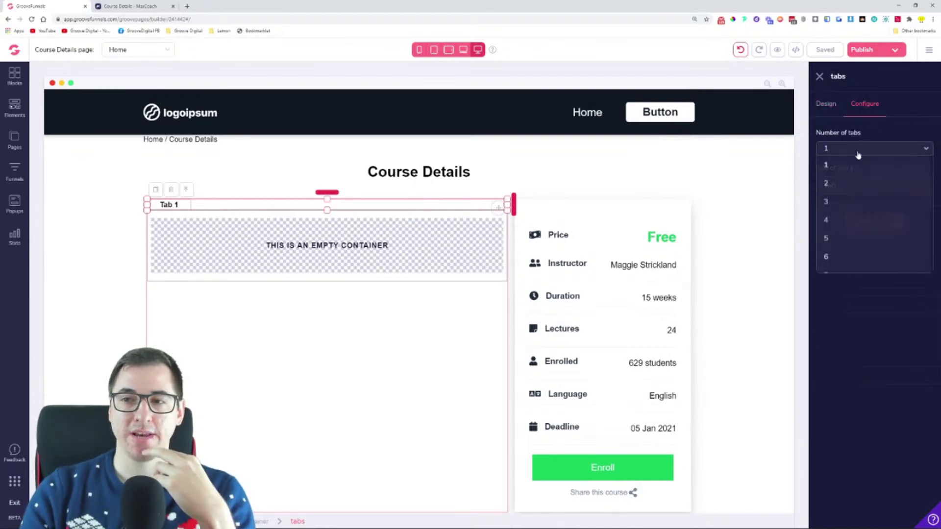
pyautogui.click(853, 207)
# - Title the three tabs Overview, Instructor and Reviews to match the reference page and apply the configuration
pyautogui.click(130, 6)
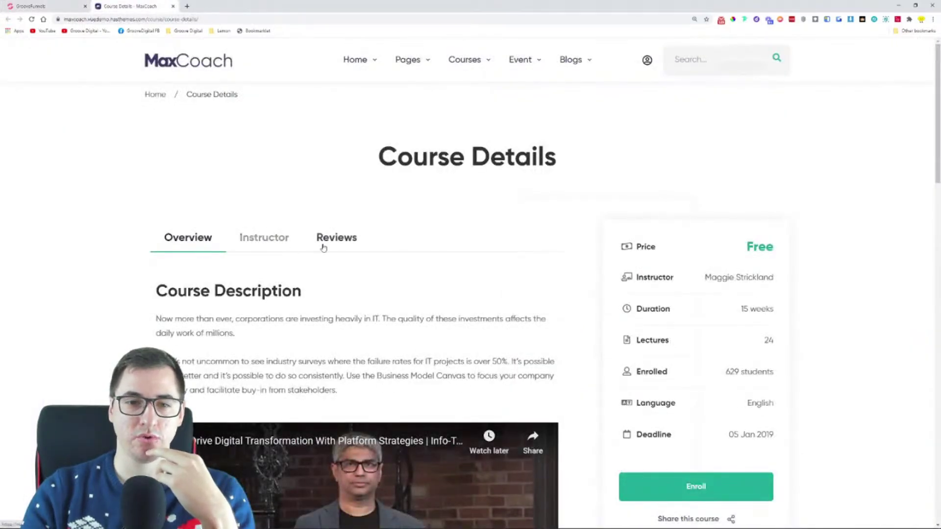
pyautogui.click(20, 4)
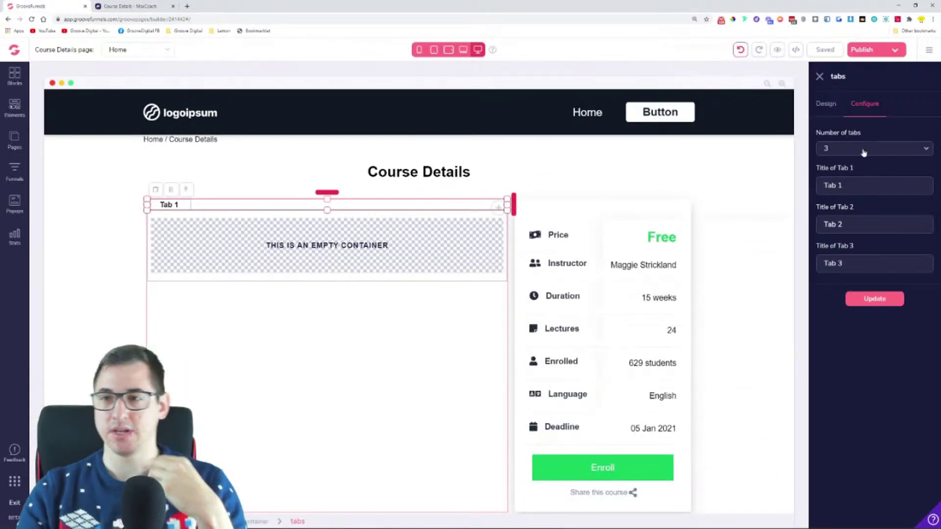
pyautogui.press('Tab')
pyautogui.write('Overview')
pyautogui.press('Tab')
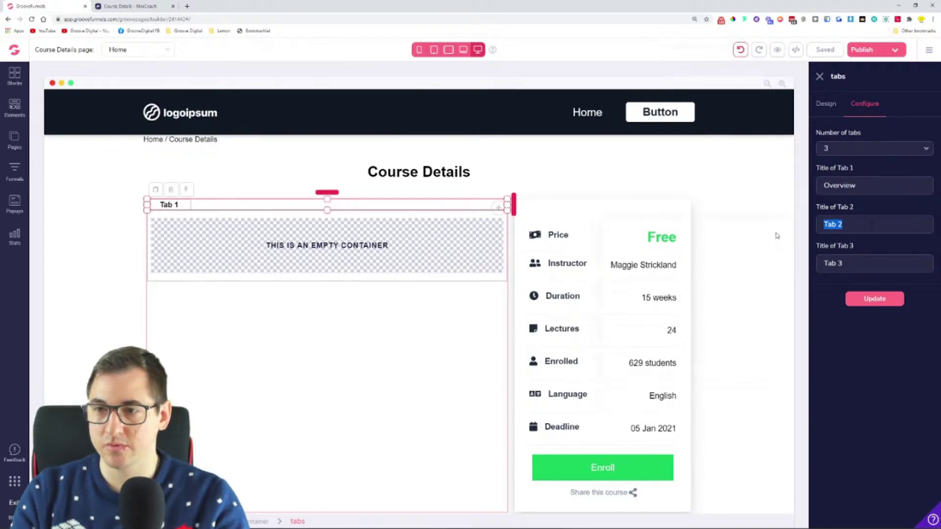
pyautogui.write('Instructors')
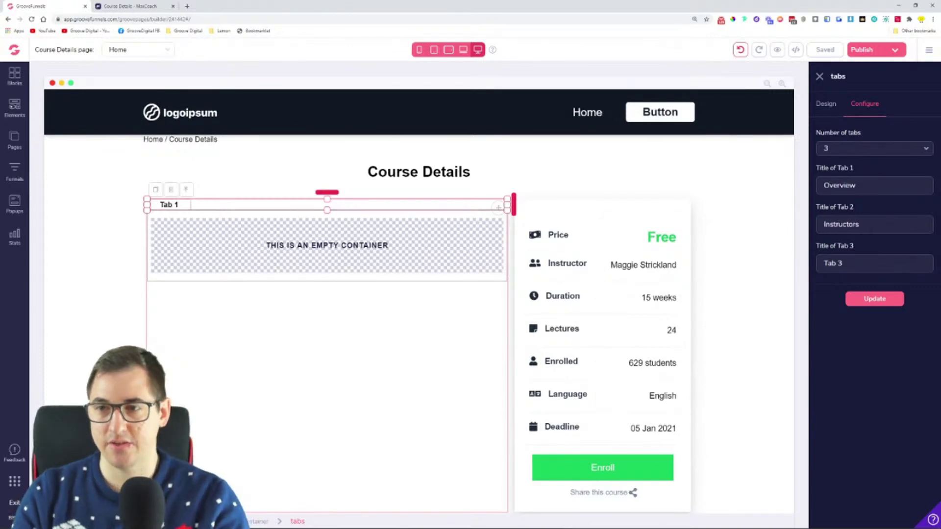
pyautogui.press('Tab')
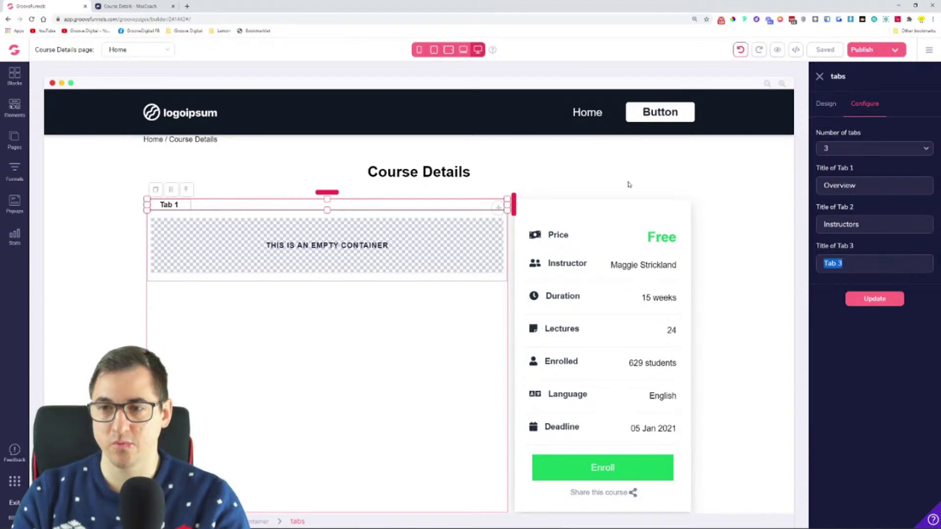
pyautogui.click(120, 5)
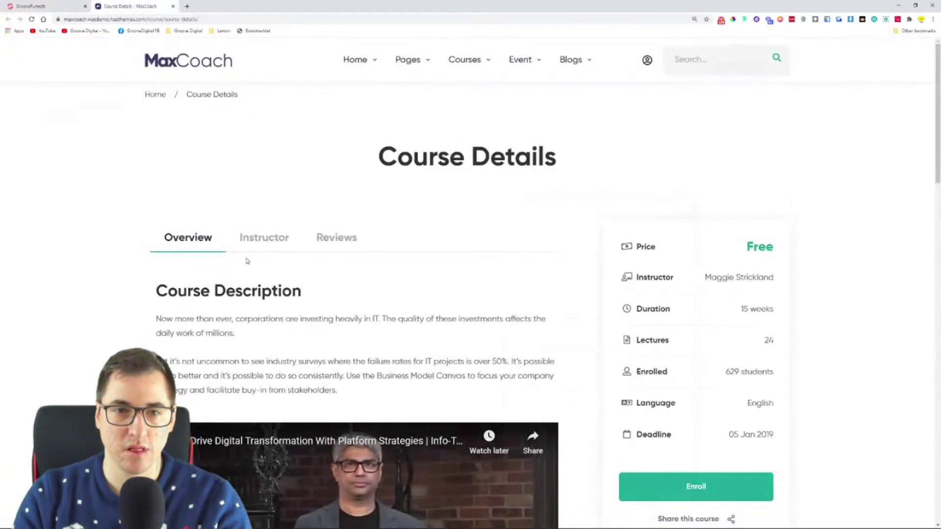
pyautogui.click(35, 5)
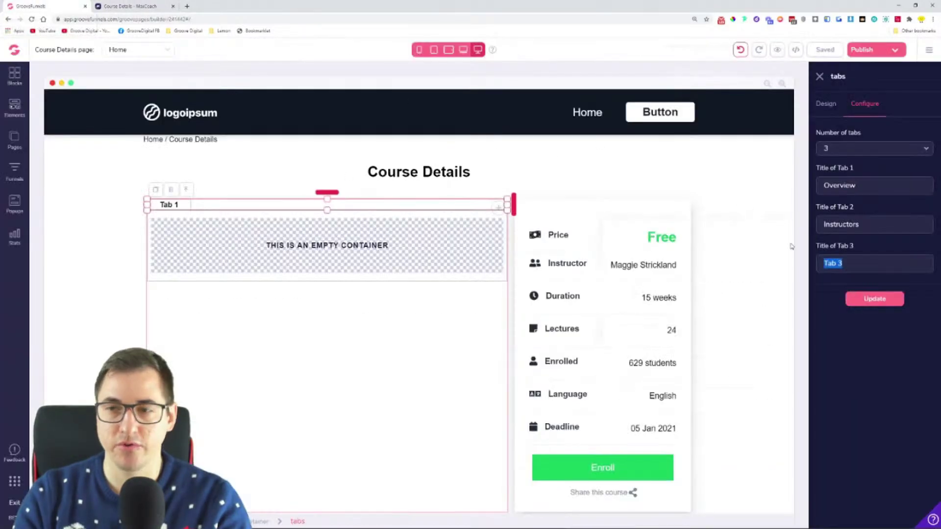
pyautogui.write('Reviews')
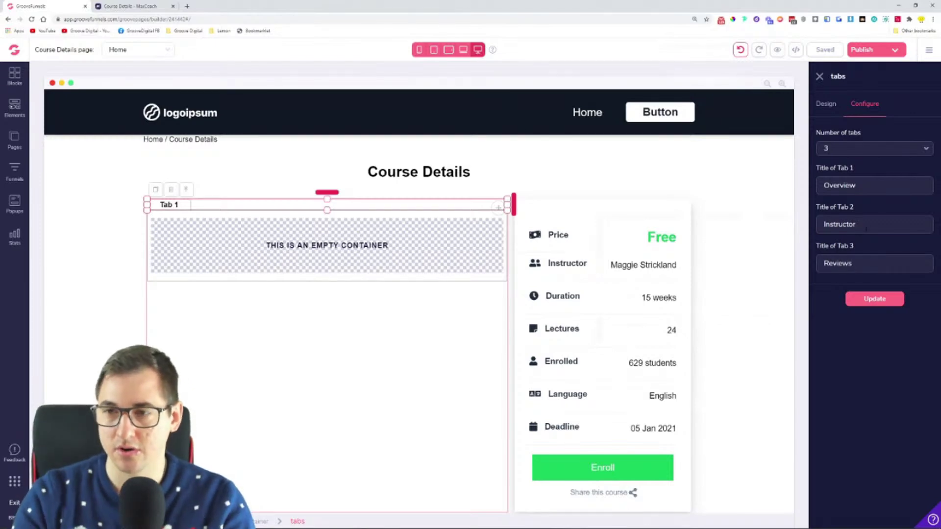
pyautogui.click(886, 297)
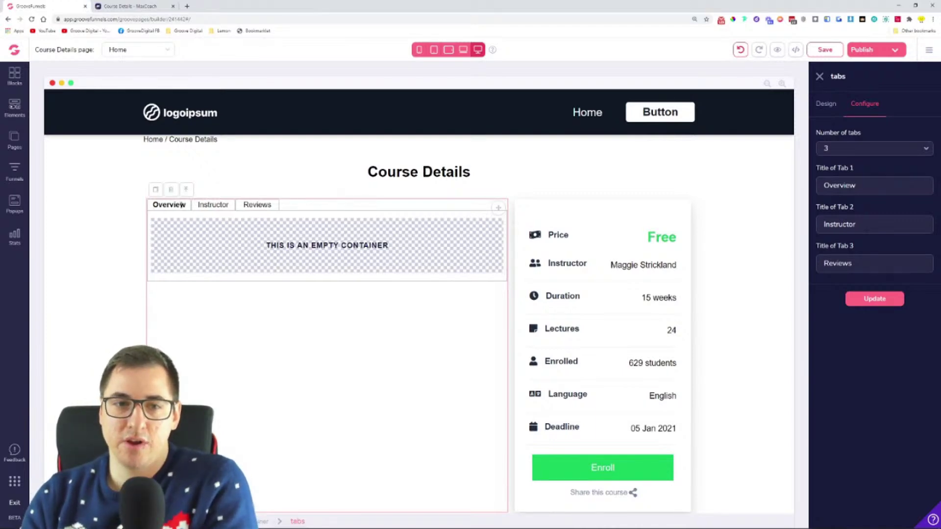
# - Check switching to the Instructor and Reviews tabs and back to Overview, and view the Overview tab's design settings
pyautogui.click(195, 206)
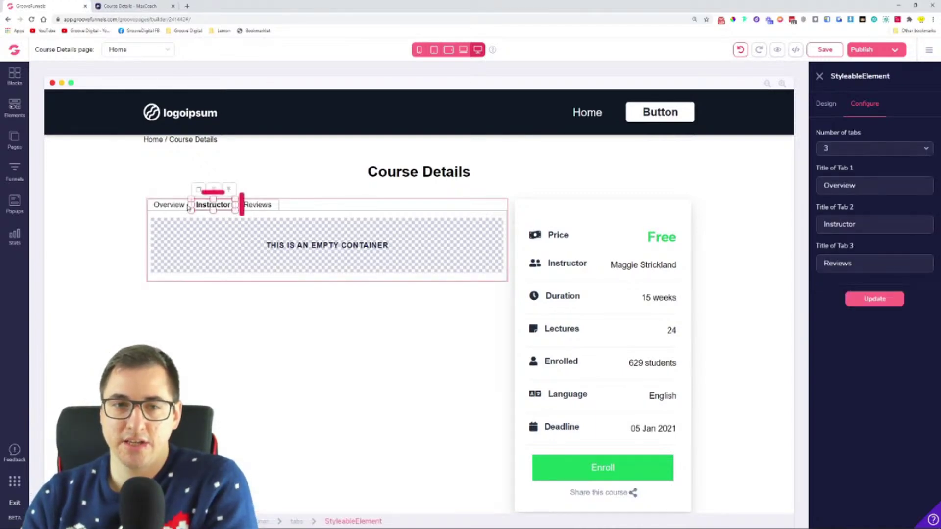
pyautogui.click(258, 205)
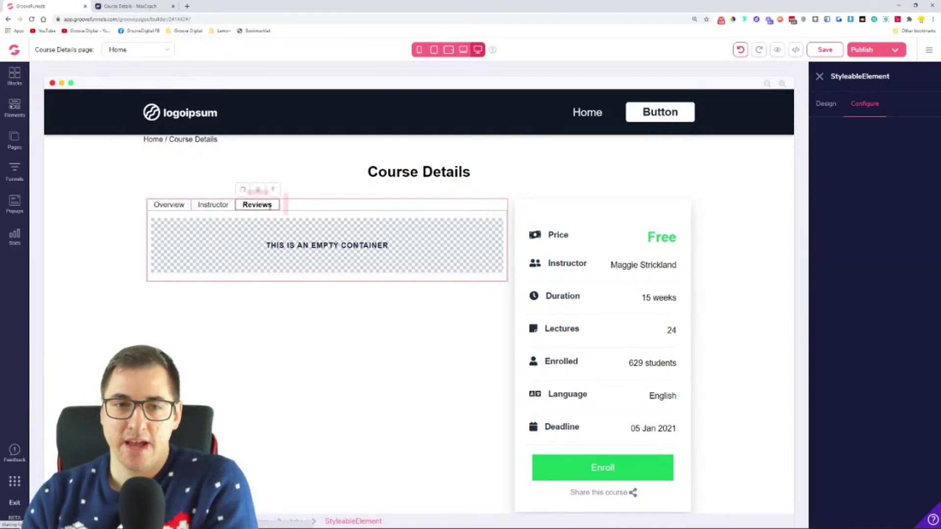
pyautogui.click(168, 205)
pyautogui.click(826, 104)
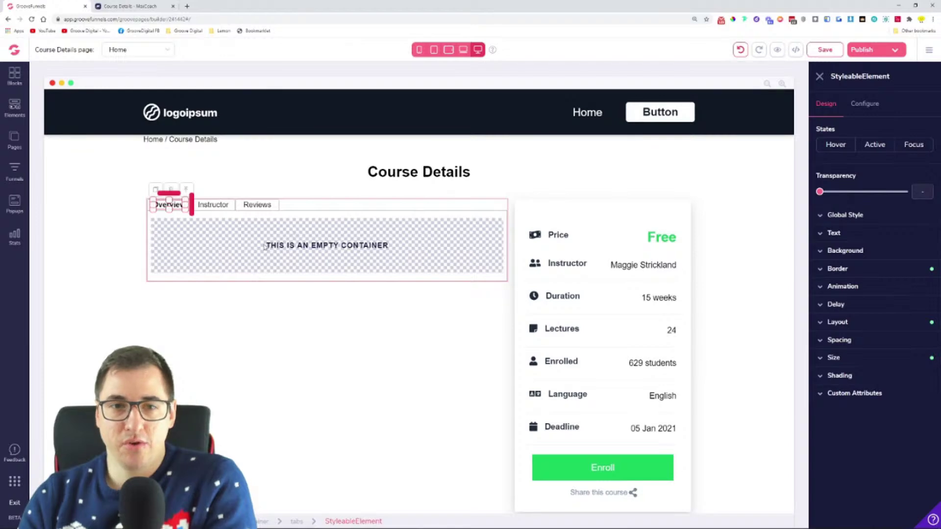
# - Review the reference page's Course Description text and add a Title & Paragraph element to the Overview tab's empty container
pyautogui.click(128, 6)
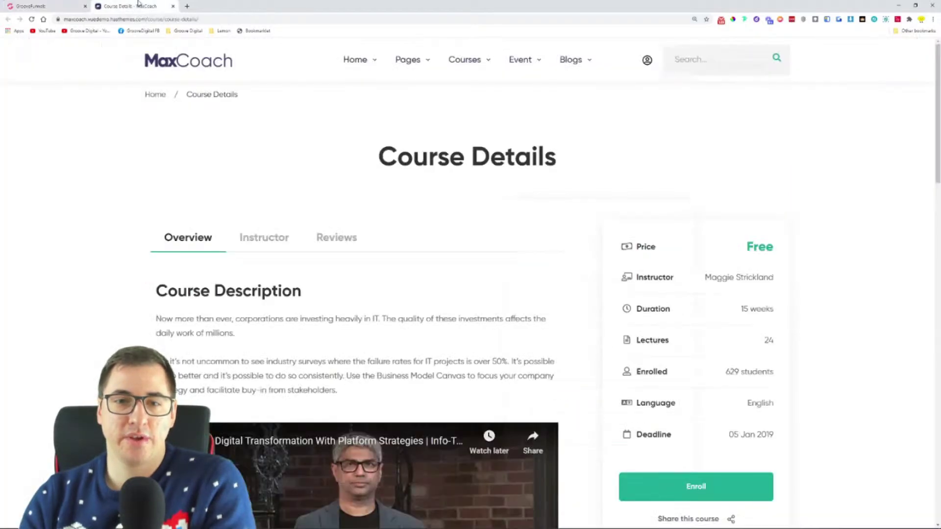
pyautogui.scroll(-1, 223, 361)
pyautogui.scroll(-3, 223, 360)
pyautogui.moveTo(155, 94); pyautogui.dragTo(338, 195)
pyautogui.click(49, 5)
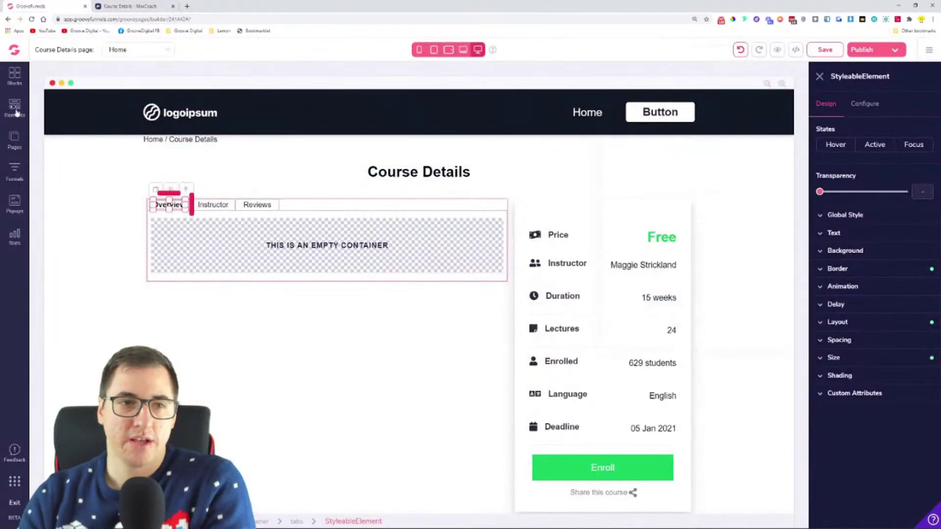
pyautogui.scroll(-3, 120, 322)
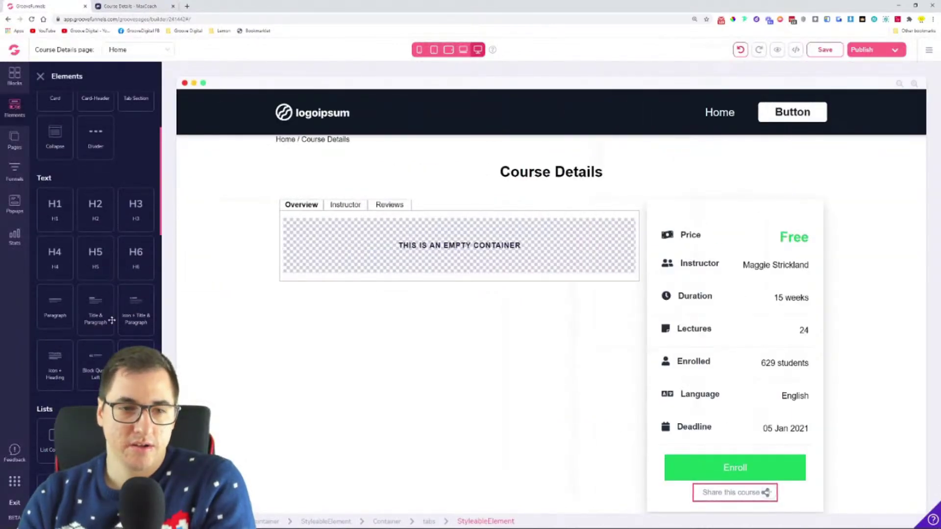
pyautogui.moveTo(95, 314); pyautogui.dragTo(343, 245)
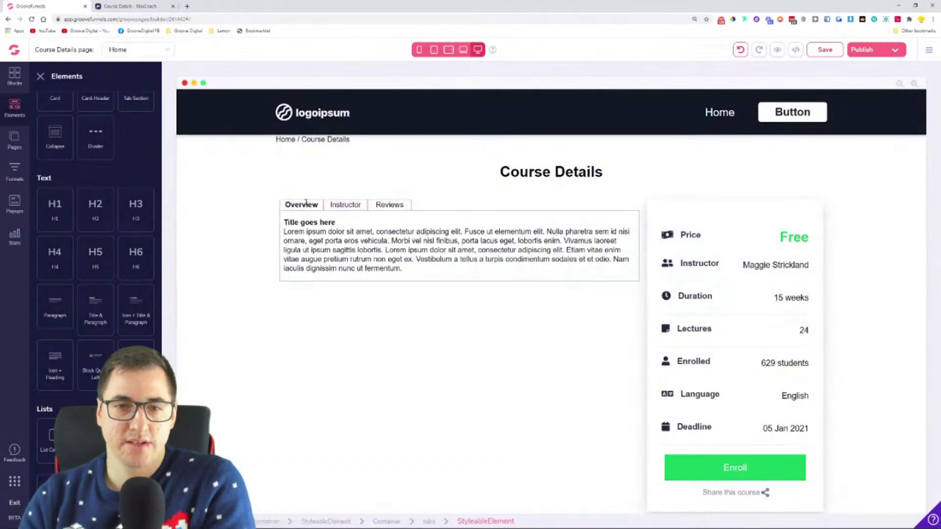
# - Add a video element below the Overview tab's title and text, and a Paragraph element beneath the video, following the reference page
pyautogui.scroll(-5, 110, 280)
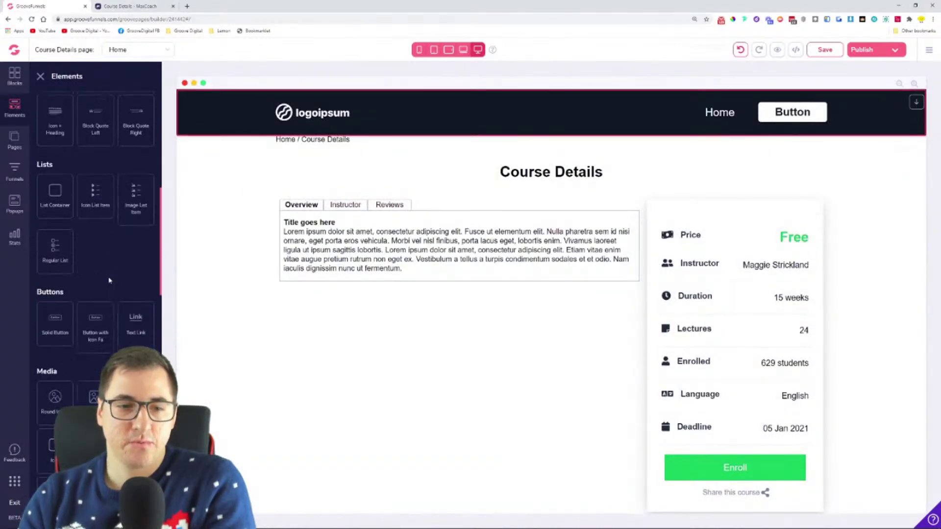
pyautogui.moveTo(136, 402); pyautogui.dragTo(375, 321)
pyautogui.click(169, 6)
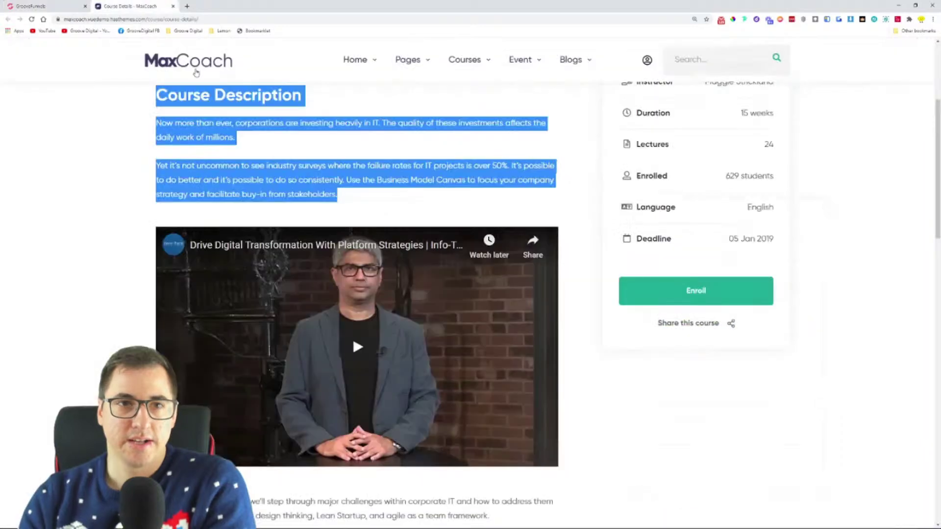
pyautogui.scroll(-7, 198, 171)
pyautogui.click(46, 6)
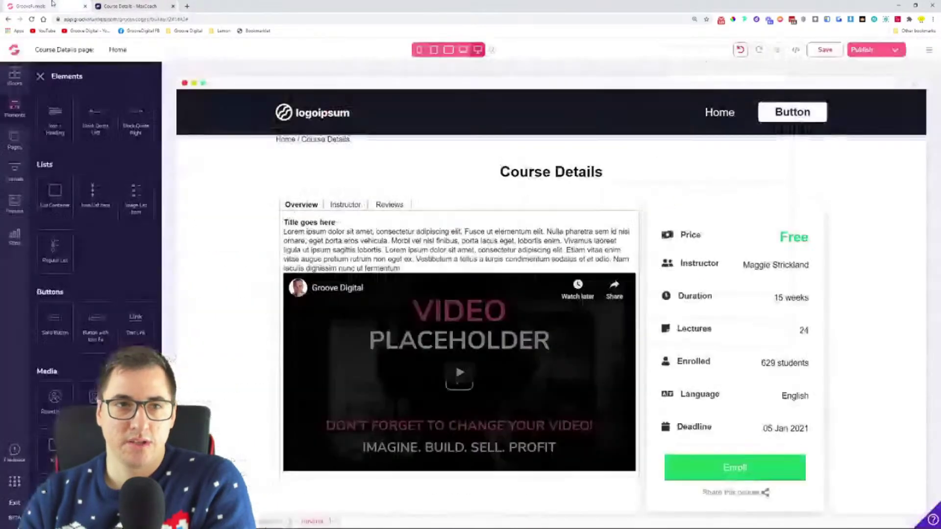
pyautogui.scroll(-4, 123, 285)
pyautogui.scroll(2, 122, 284)
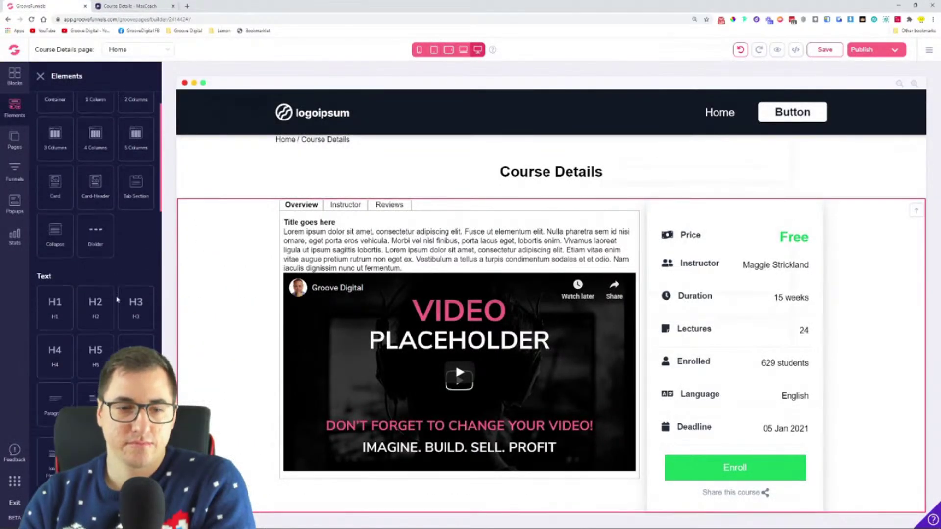
pyautogui.scroll(-4, 109, 346)
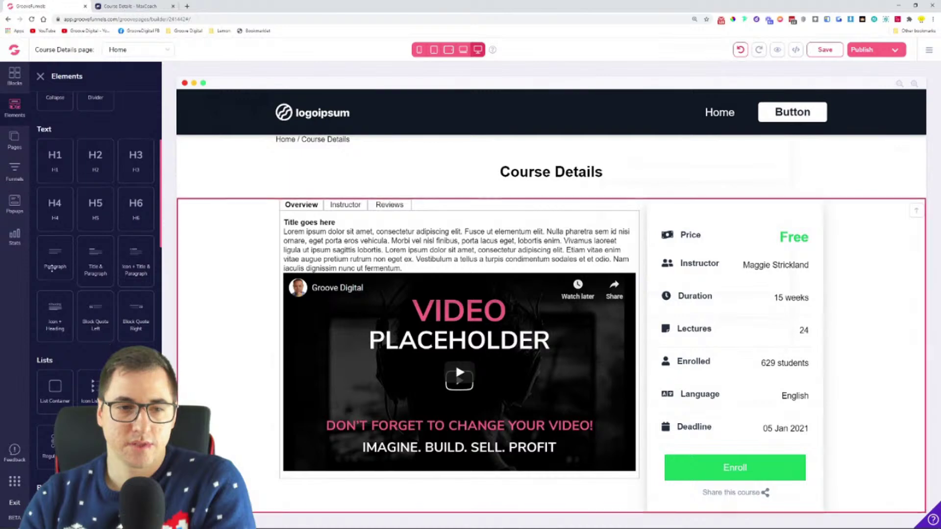
pyautogui.click(384, 389)
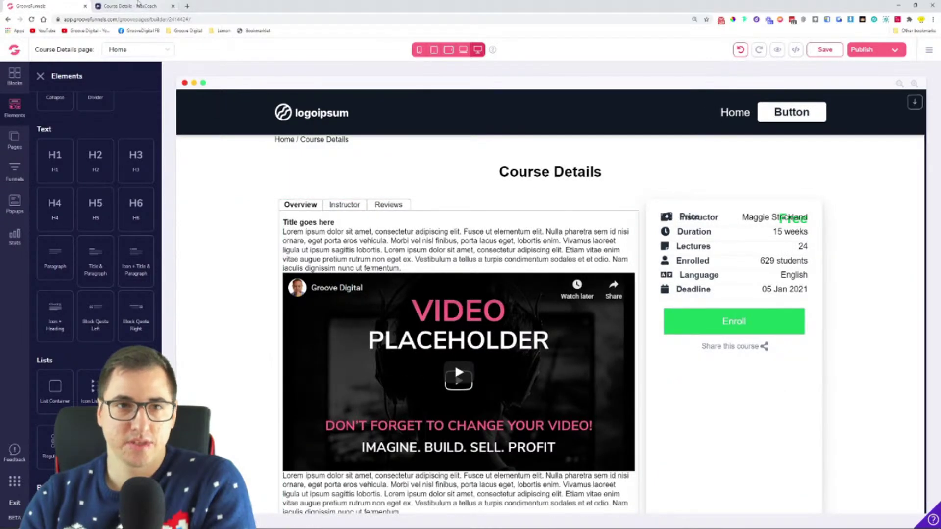
# - Check the next text section on the reference page and add another Title & Paragraph element at the end of the Overview tab
pyautogui.click(130, 6)
pyautogui.scroll(-3, 123, 173)
pyautogui.moveTo(157, 154); pyautogui.dragTo(422, 385)
pyautogui.click(60, 3)
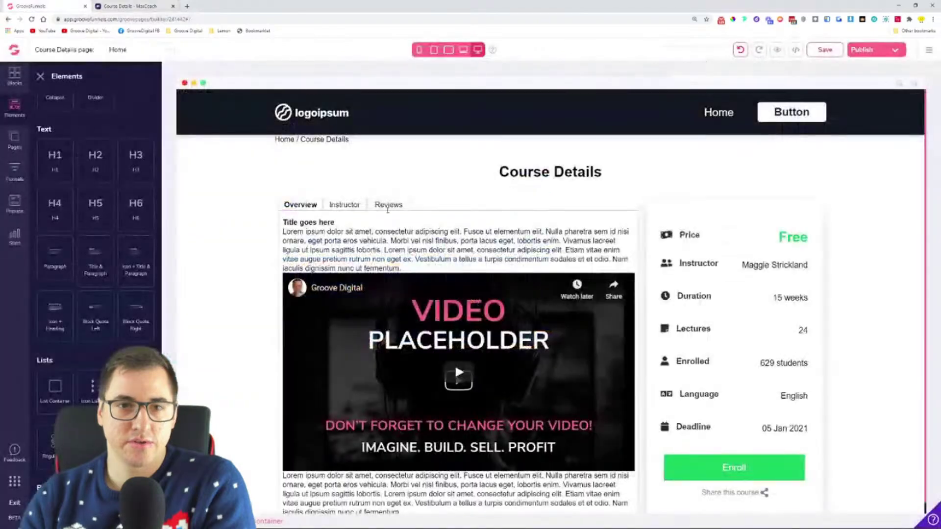
pyautogui.click(276, 249)
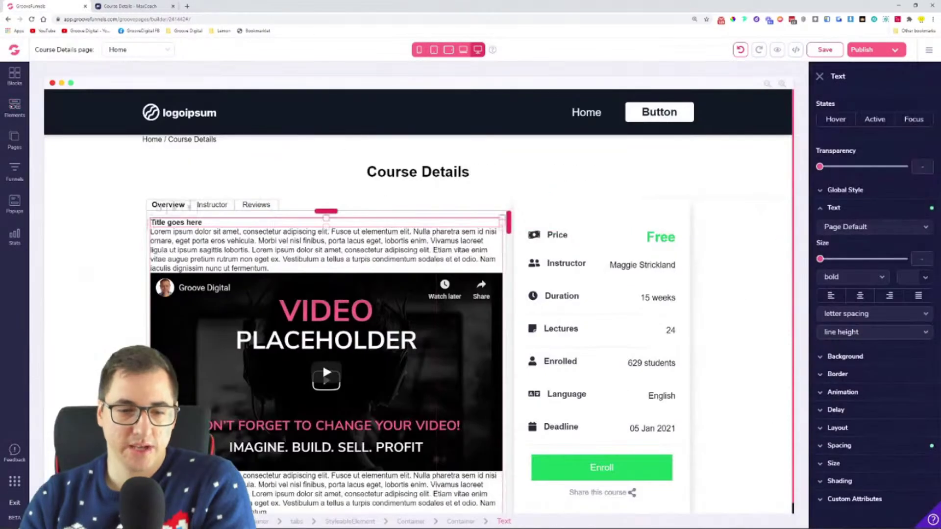
pyautogui.click(462, 523)
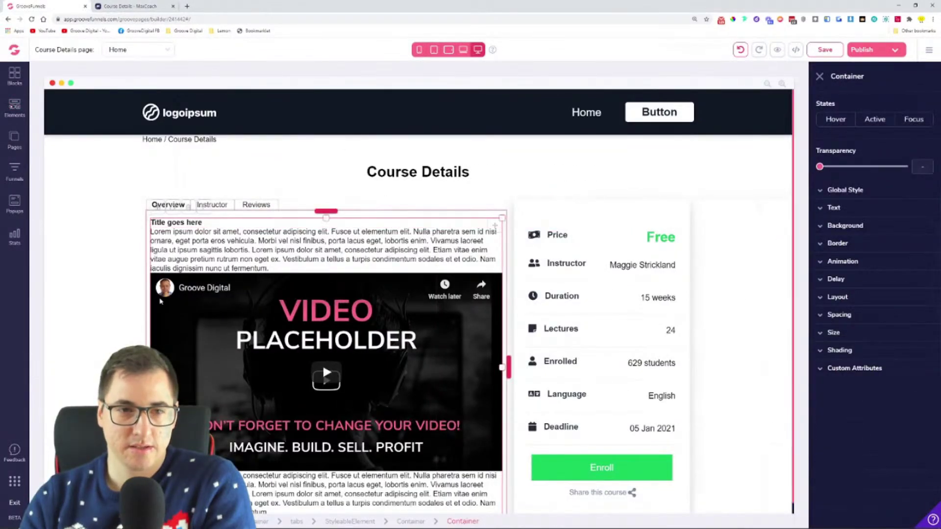
pyautogui.click(198, 224)
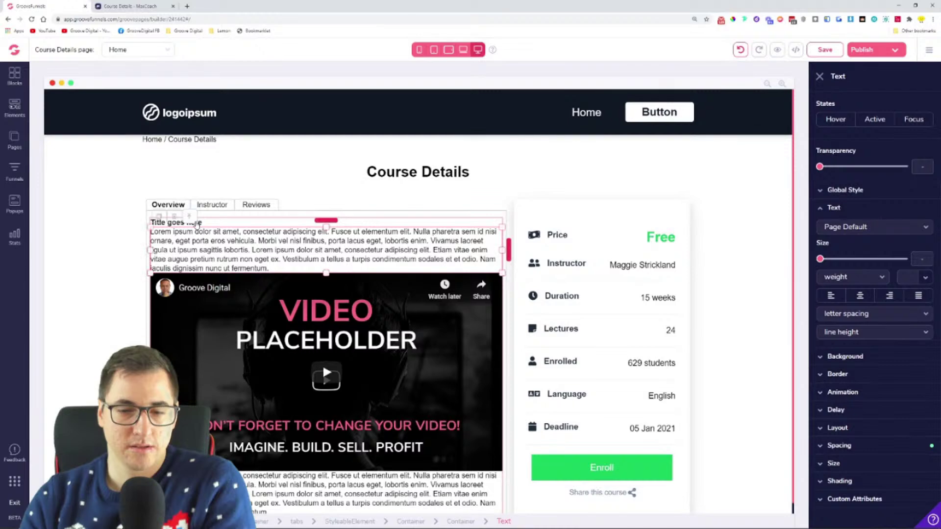
pyautogui.click(15, 107)
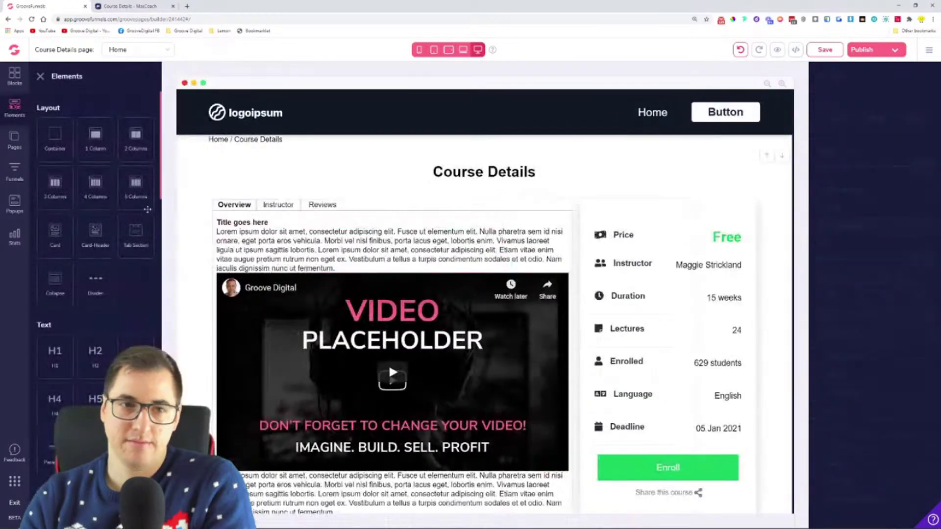
pyautogui.scroll(-5, 126, 290)
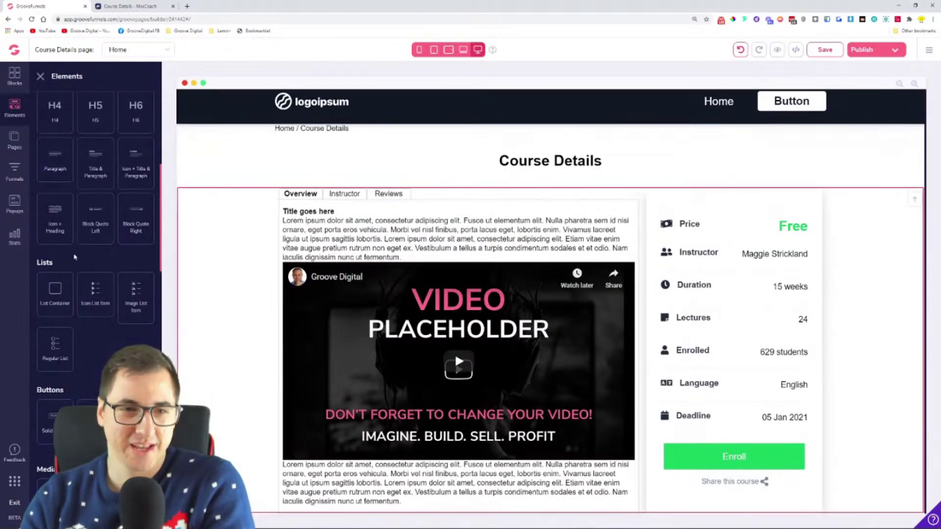
pyautogui.moveTo(95, 157); pyautogui.dragTo(314, 444)
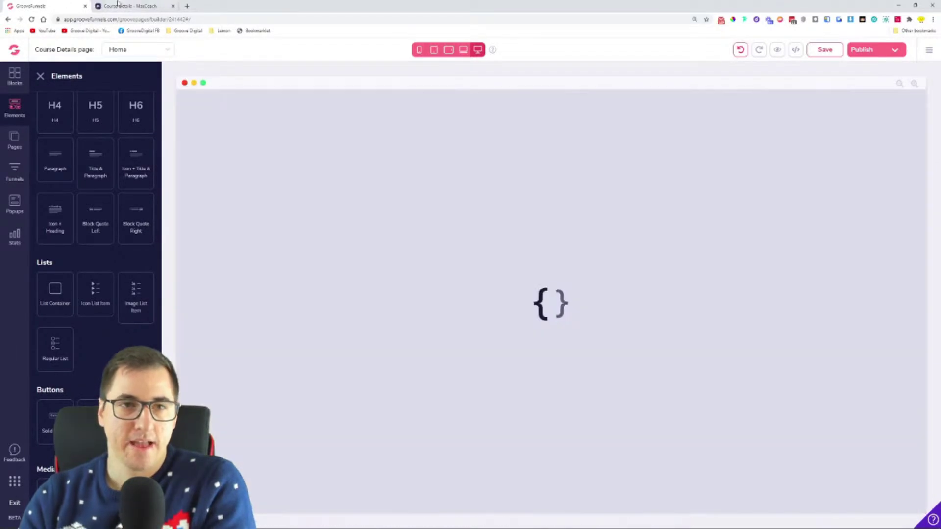
# - Compare the Overview content with the reference page and examine the layout of the reference page's Instructor tab
pyautogui.hotkey('ctrl', 'Tab')
pyautogui.scroll(-3, 311, 318)
pyautogui.click(405, 269)
pyautogui.scroll(15, 269, 279)
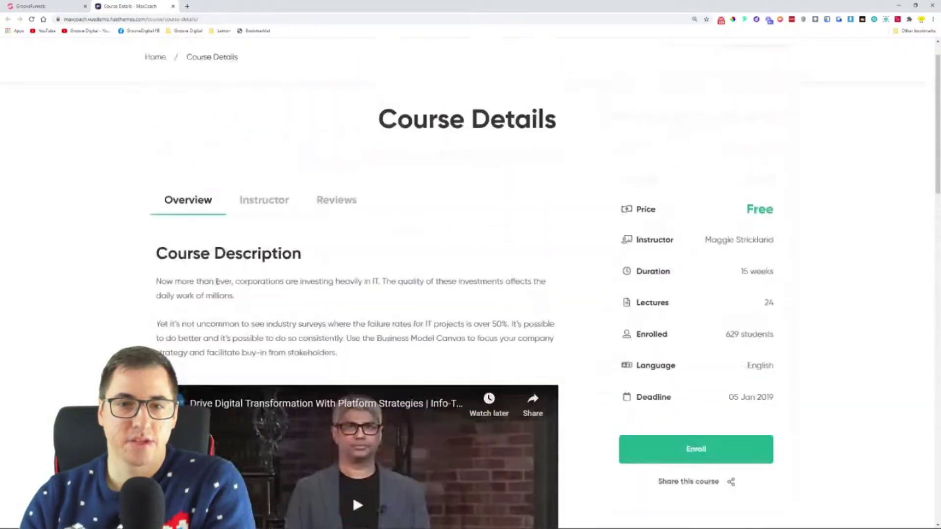
pyautogui.click(56, 4)
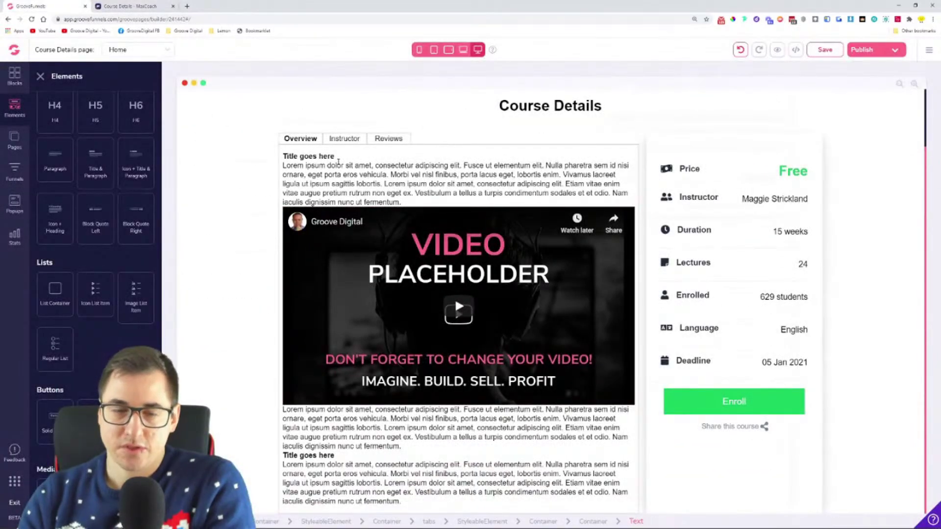
pyautogui.click(125, 6)
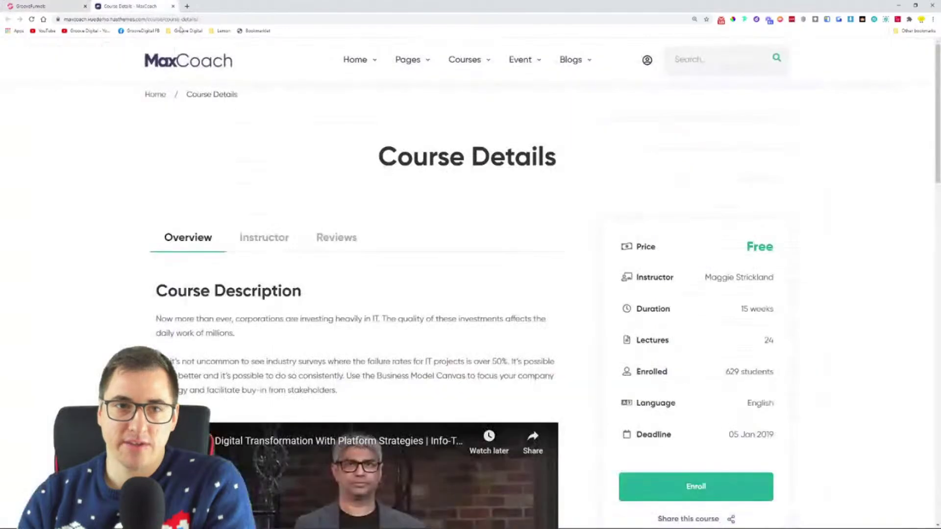
pyautogui.click(276, 245)
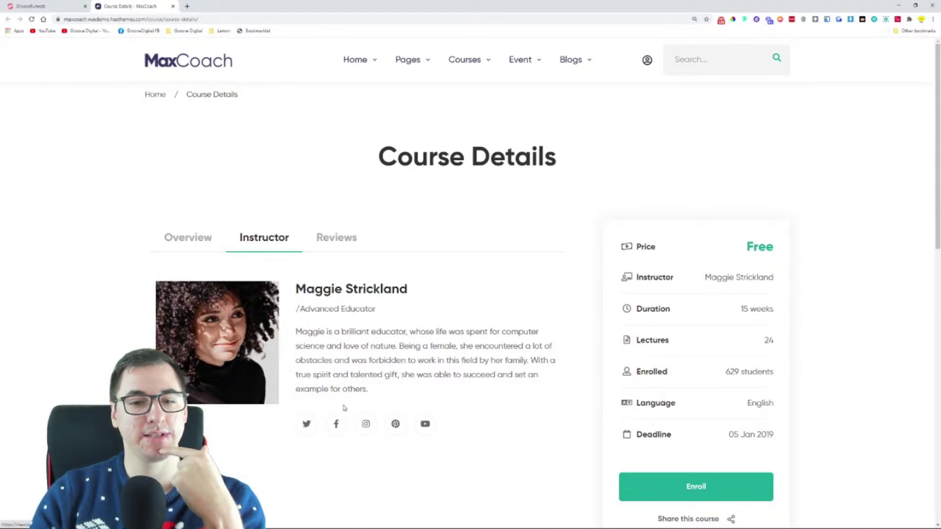
pyautogui.scroll(-2, 343, 410)
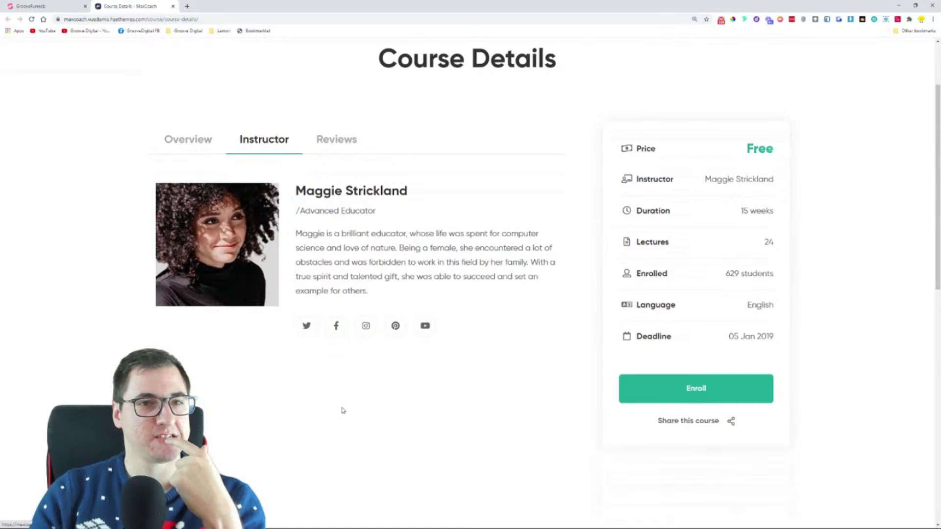
pyautogui.hotkey('ctrl', 'shift', 'Tab')
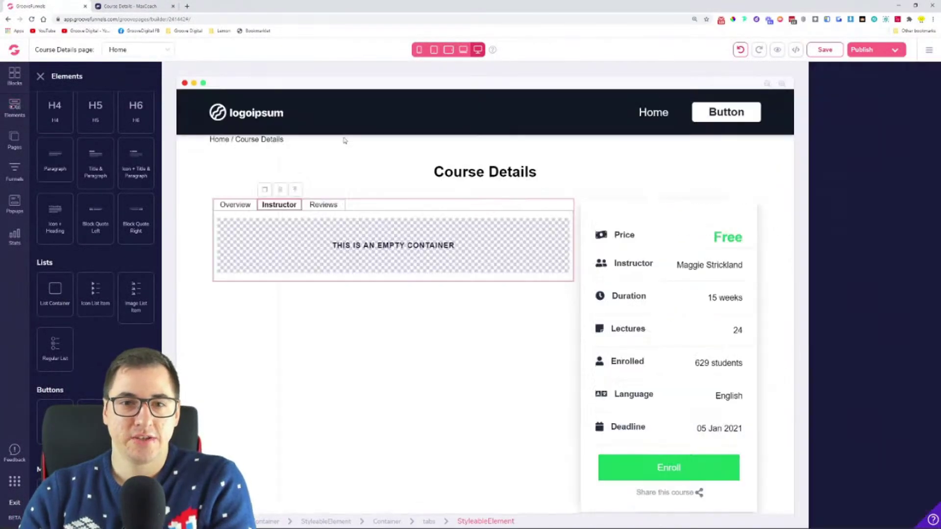
# - Add a 2 Columns layout to the Instructor tab's empty container
pyautogui.click(288, 214)
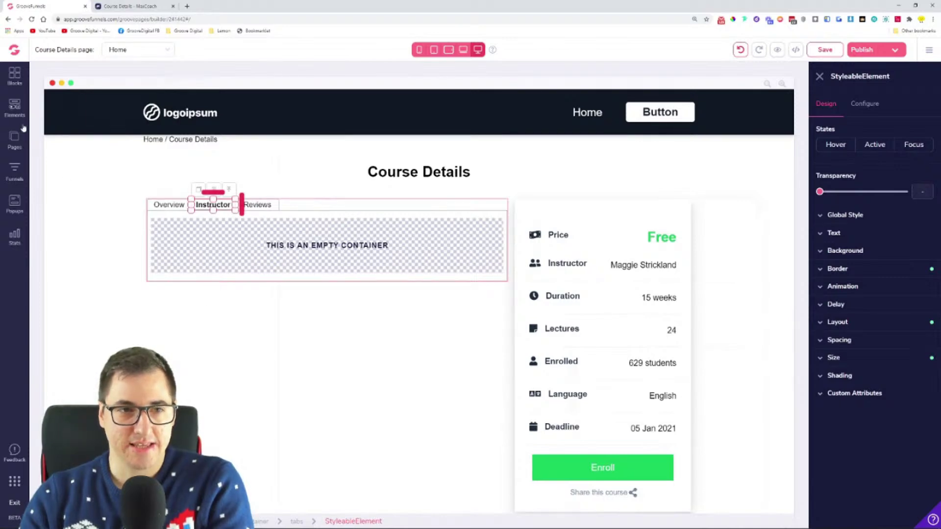
pyautogui.click(15, 75)
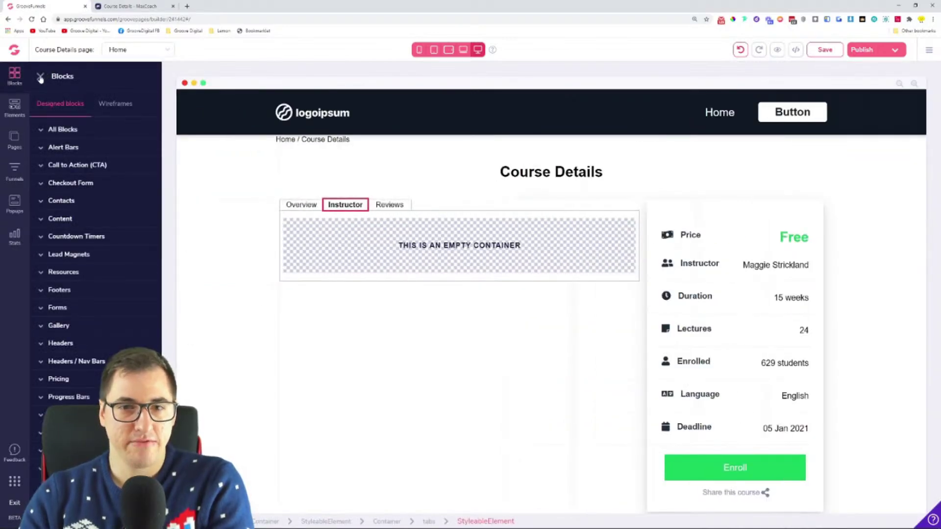
pyautogui.click(41, 76)
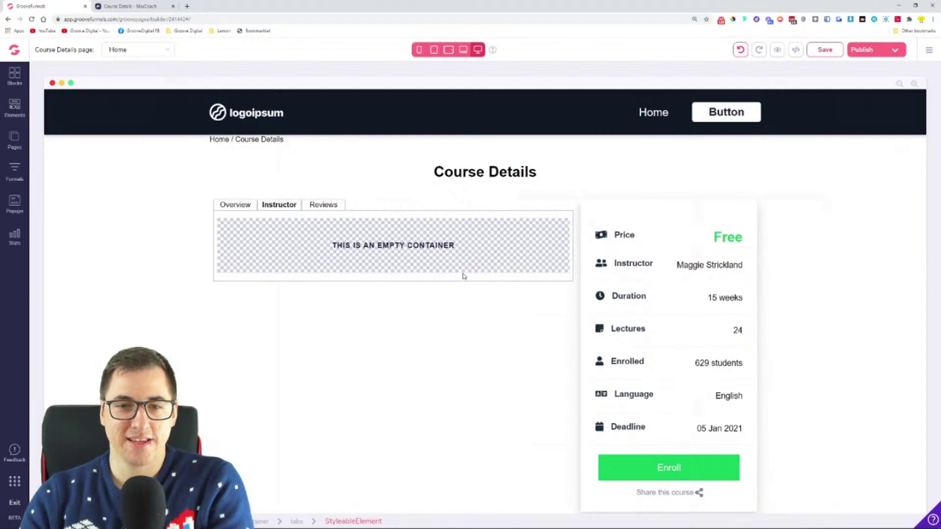
pyautogui.click(15, 107)
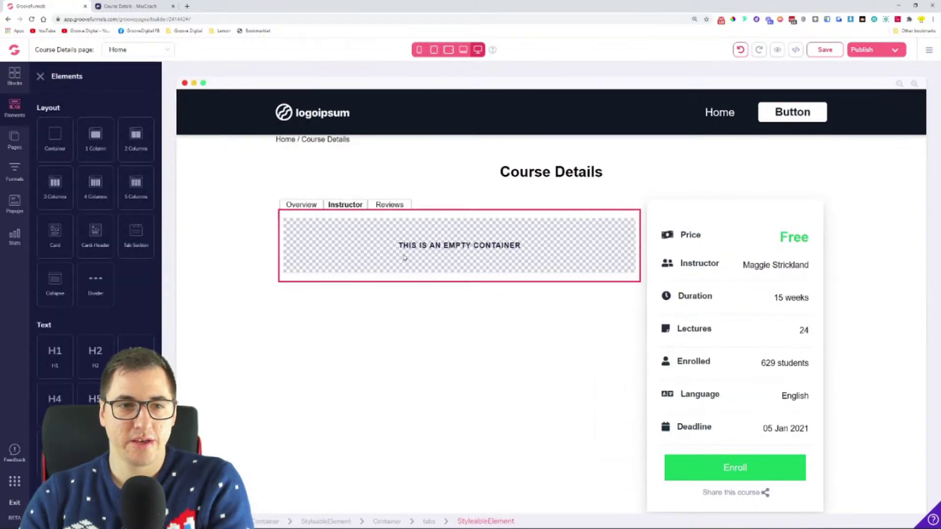
pyautogui.moveTo(135, 139); pyautogui.dragTo(382, 267)
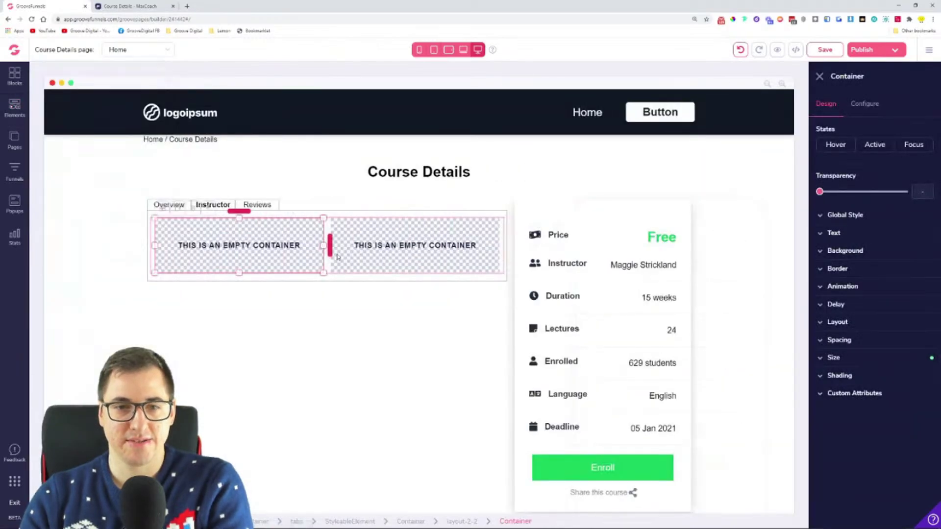
# - Try widening the first column in the Instructor tab and undo the resize, keeping the two-column layout
pyautogui.moveTo(323, 245)
pyautogui.mouseDown()
pyautogui.moveTo(248, 245)
pyautogui.moveTo(331, 245)
pyautogui.mouseUp()
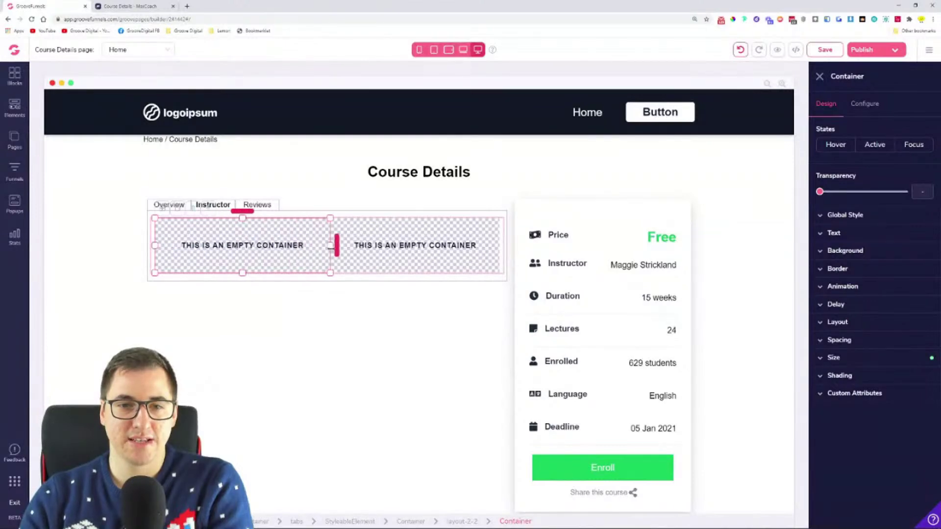
pyautogui.click(741, 50)
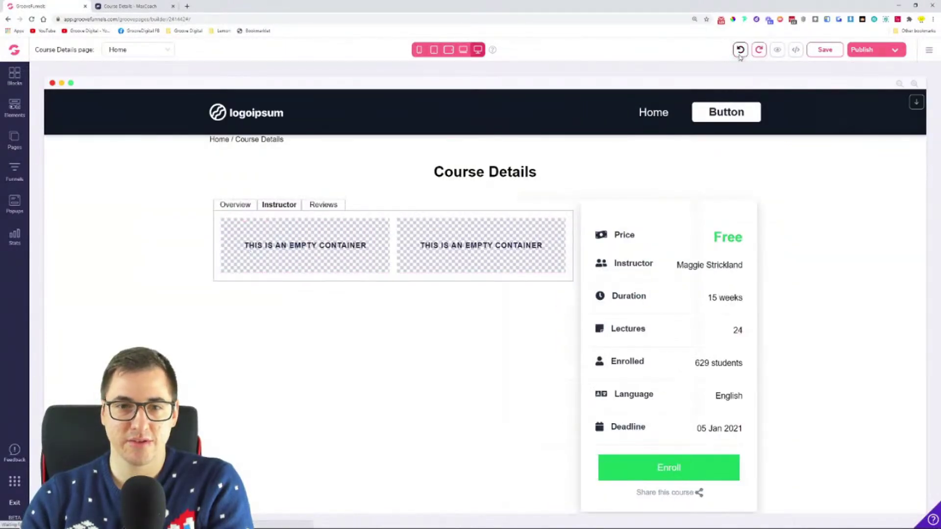
pyautogui.click(740, 50)
pyautogui.click(759, 49)
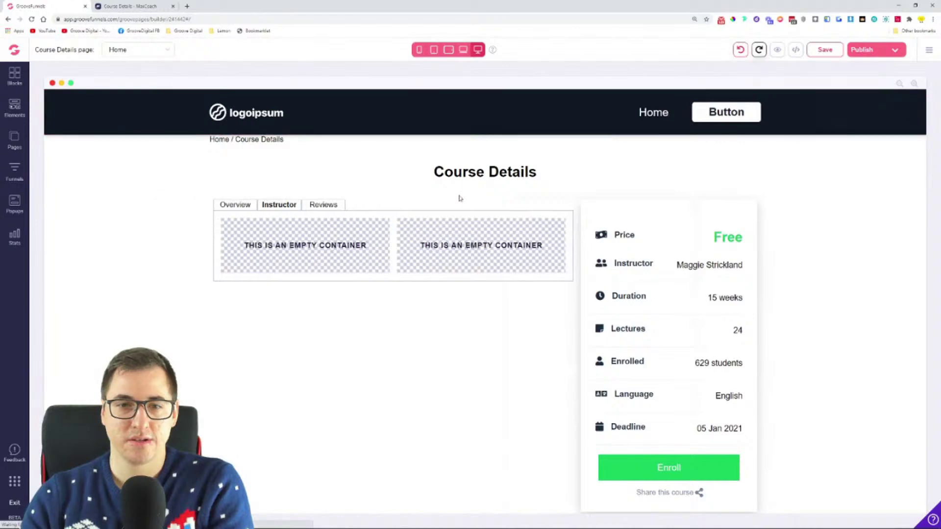
# - Compare the first column with the instructor photo and bio on the reference page, and undo the two-column layout
pyautogui.click(308, 243)
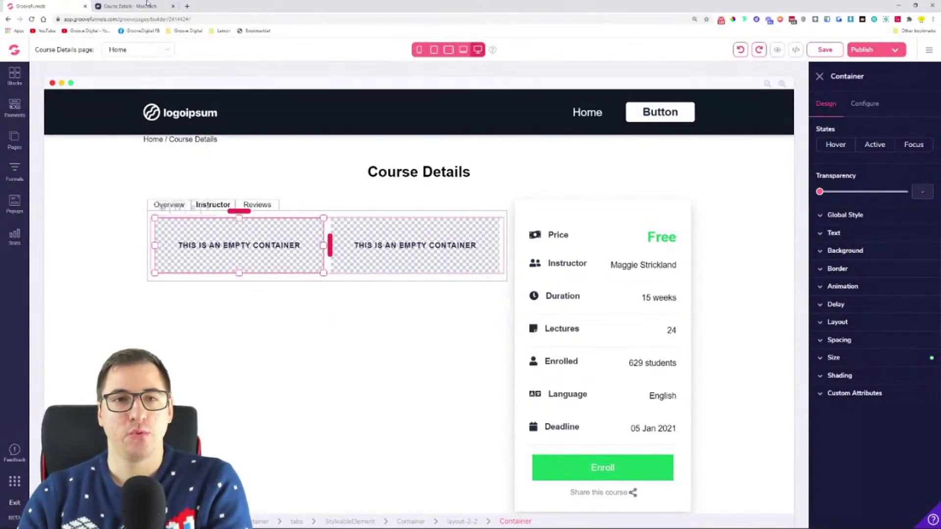
pyautogui.click(116, 4)
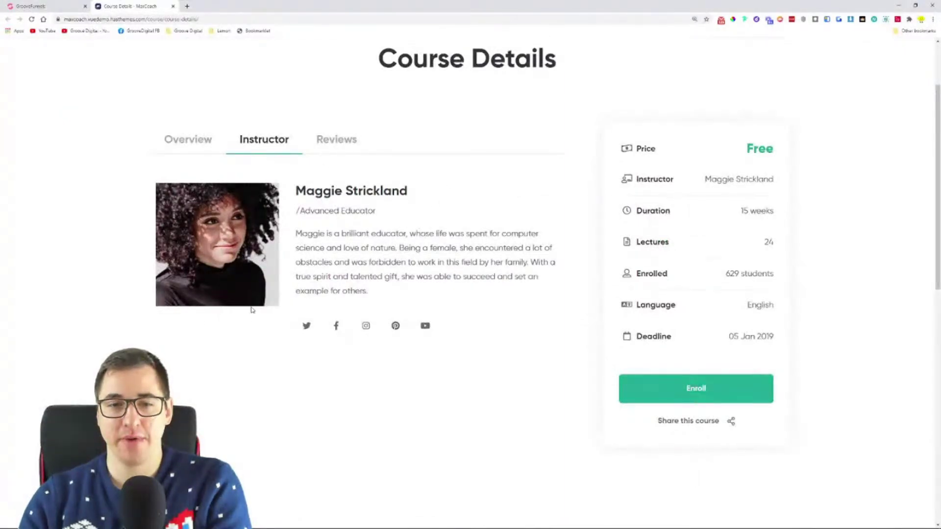
pyautogui.click(58, 4)
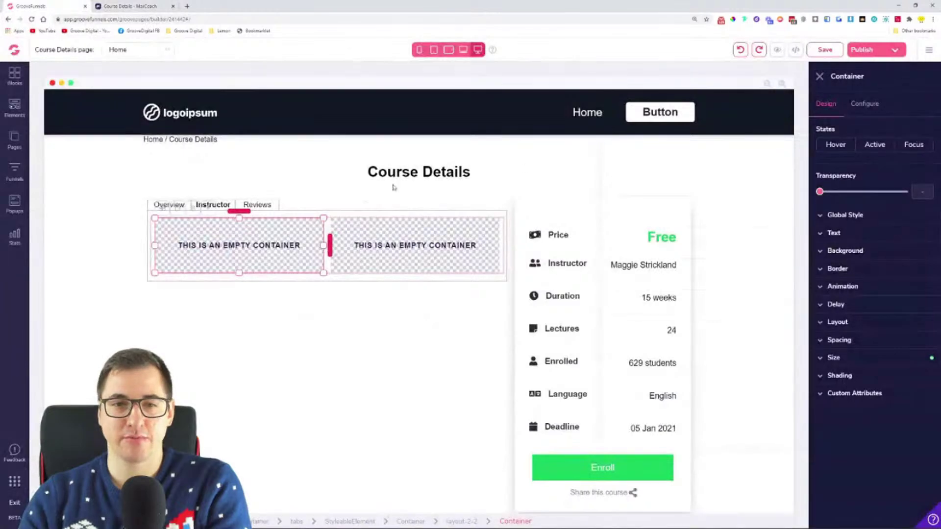
pyautogui.click(740, 49)
# - Add an Image element to the Instructor tab's empty container for the instructor's photo
pyautogui.click(14, 105)
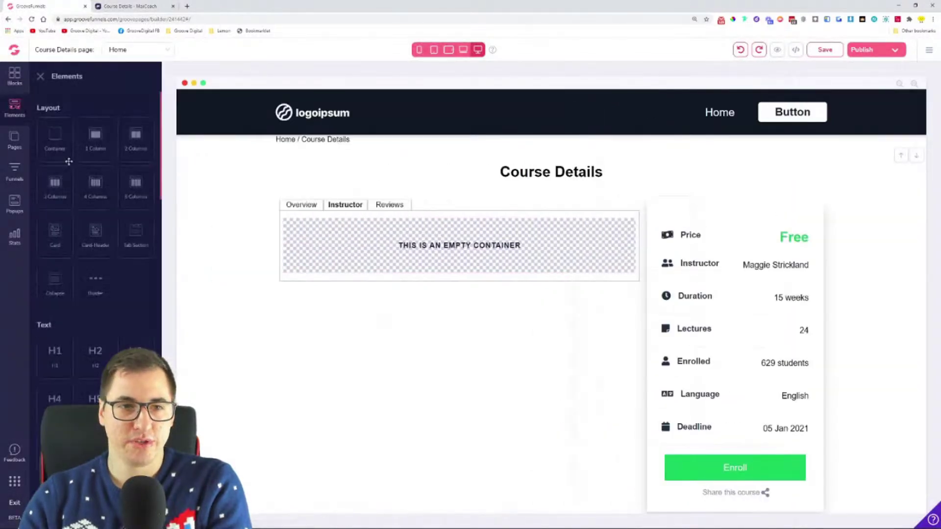
pyautogui.scroll(-1, 84, 361)
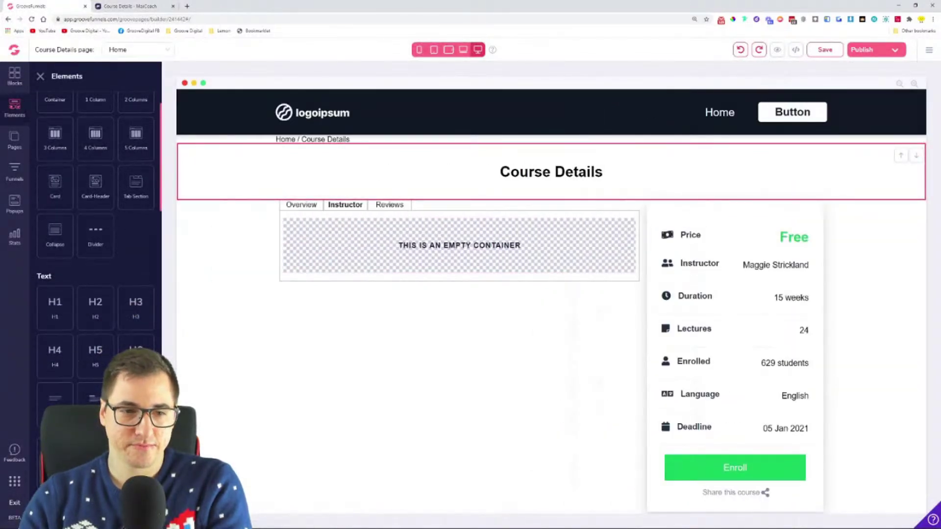
pyautogui.scroll(-7, 94, 307)
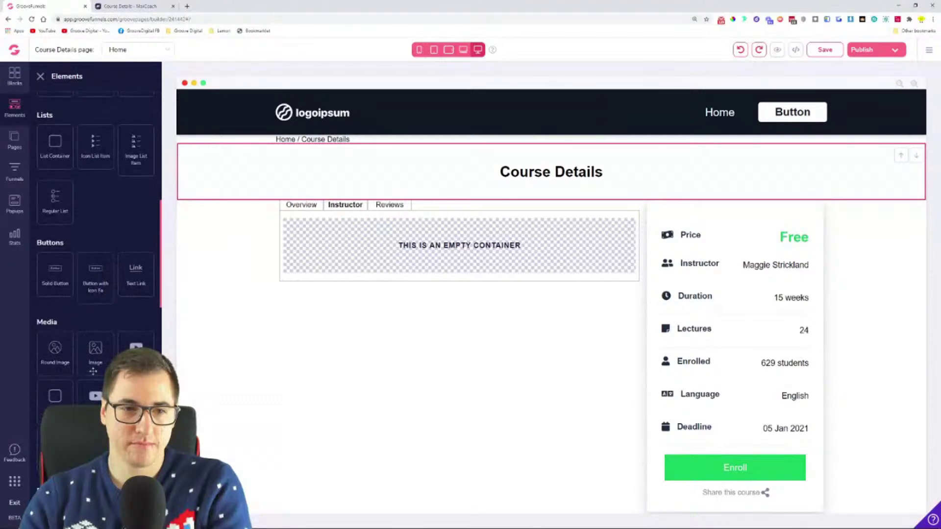
pyautogui.moveTo(191, 343); pyautogui.dragTo(393, 283)
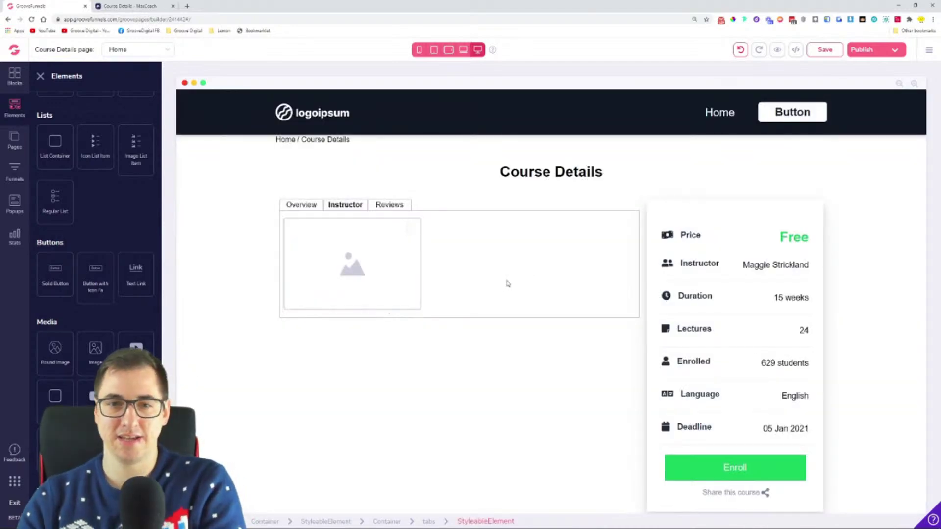
pyautogui.click(319, 322)
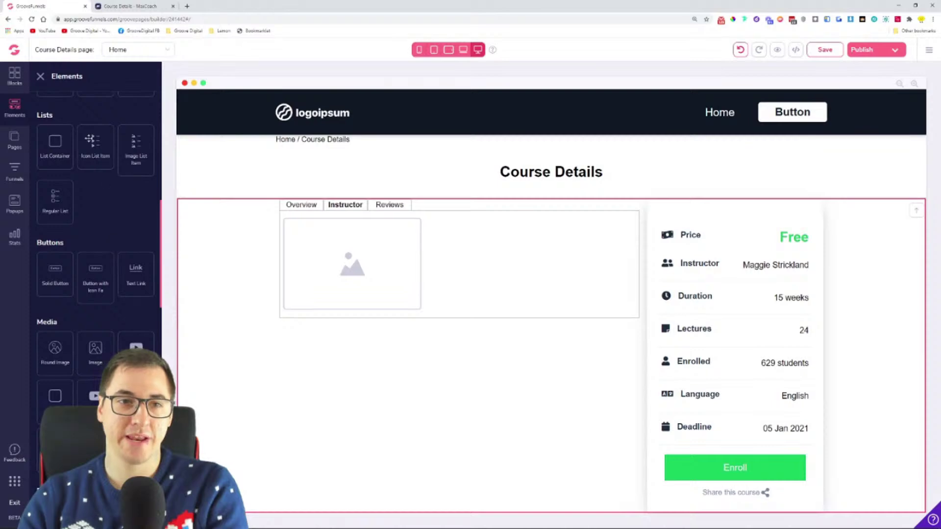
# - Check the instructor section on the reference page, and add an H2 heading below the image placeholder in the Instructor tab
pyautogui.click(161, 4)
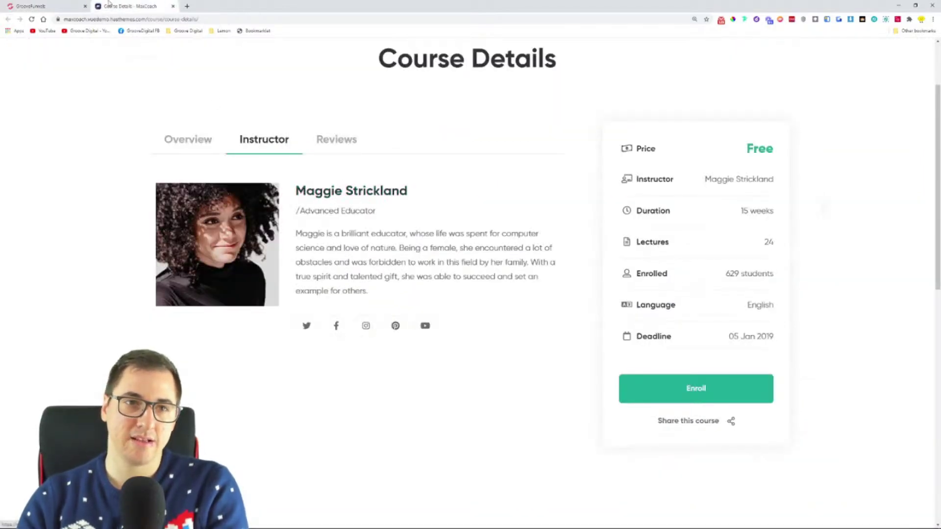
pyautogui.click(44, 5)
pyautogui.scroll(3, 111, 333)
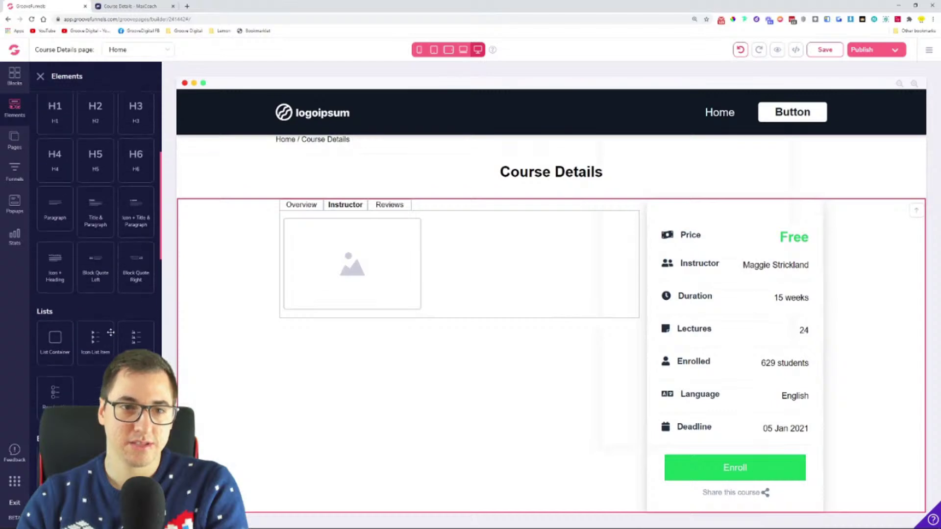
pyautogui.scroll(1, 108, 314)
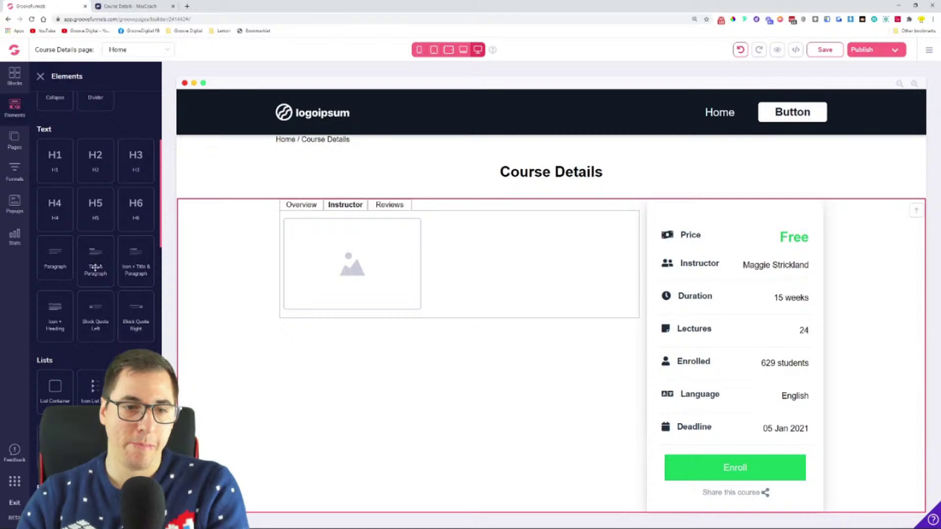
pyautogui.scroll(-2, 95, 267)
pyautogui.scroll(3, 103, 284)
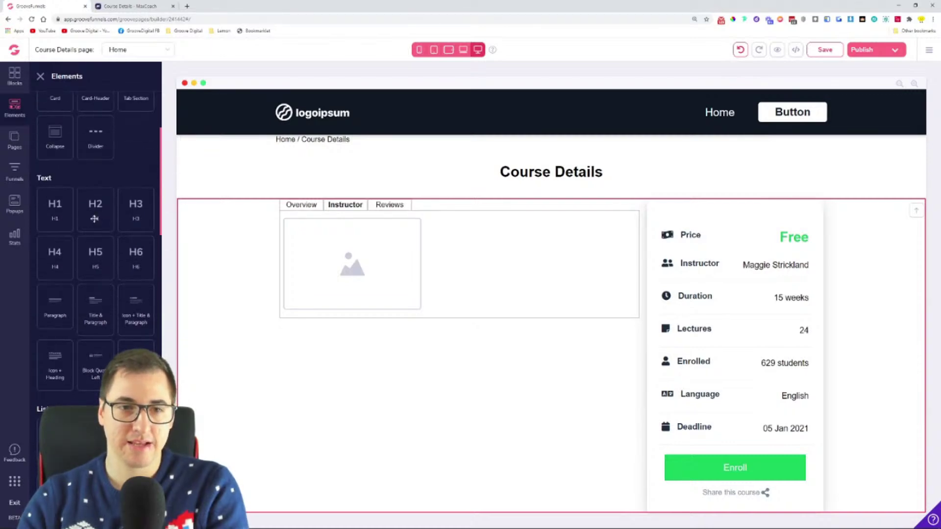
pyautogui.moveTo(96, 216); pyautogui.dragTo(349, 282)
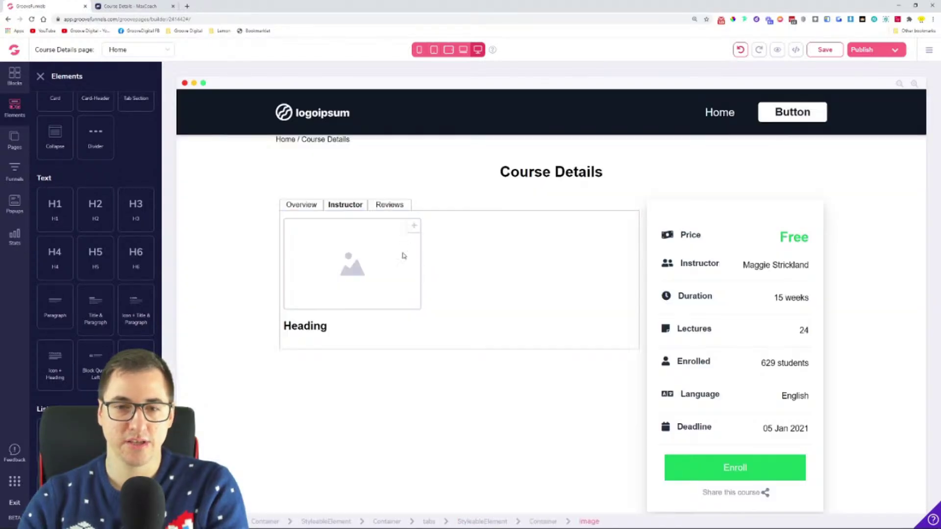
# - Add a Title & Paragraph element below the Instructor tab's heading, and compare it with the role and bio on the reference page
pyautogui.moveTo(142, 316); pyautogui.dragTo(319, 365)
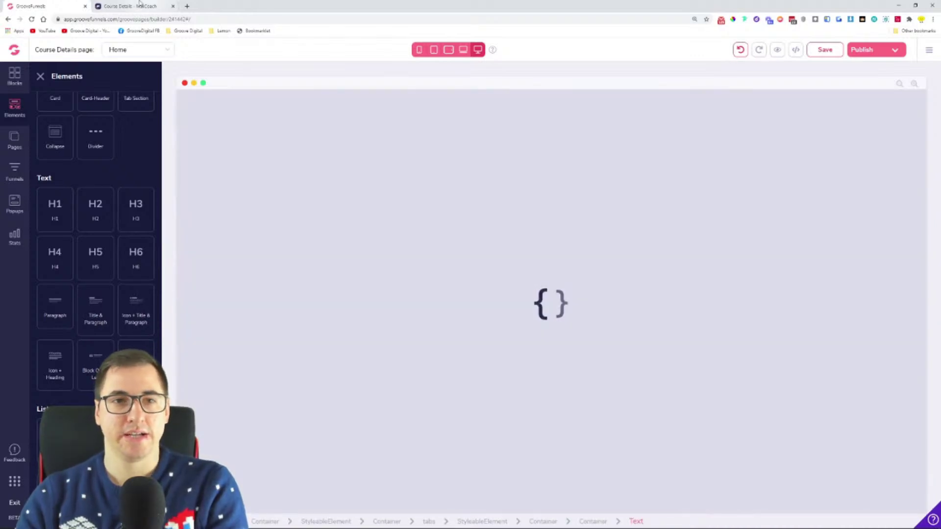
pyautogui.click(142, 6)
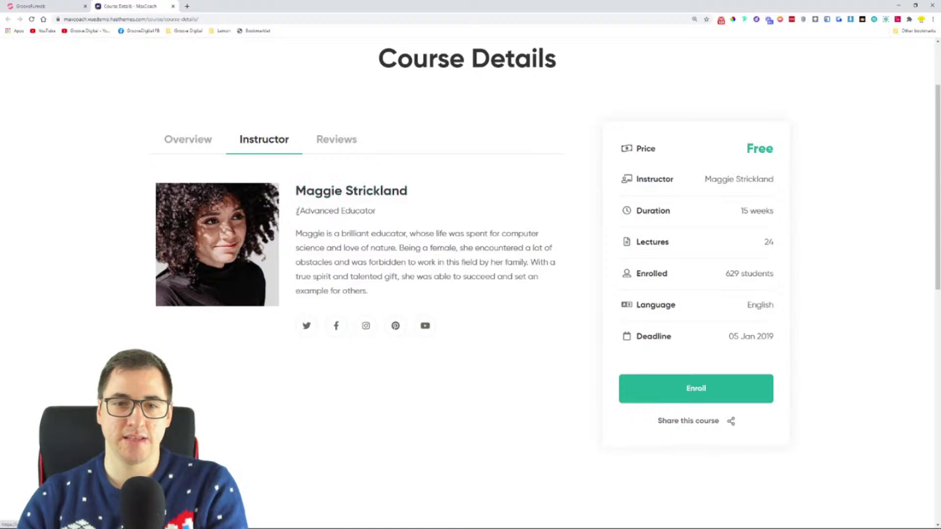
pyautogui.moveTo(296, 211); pyautogui.dragTo(355, 211)
pyautogui.moveTo(295, 234); pyautogui.dragTo(326, 331)
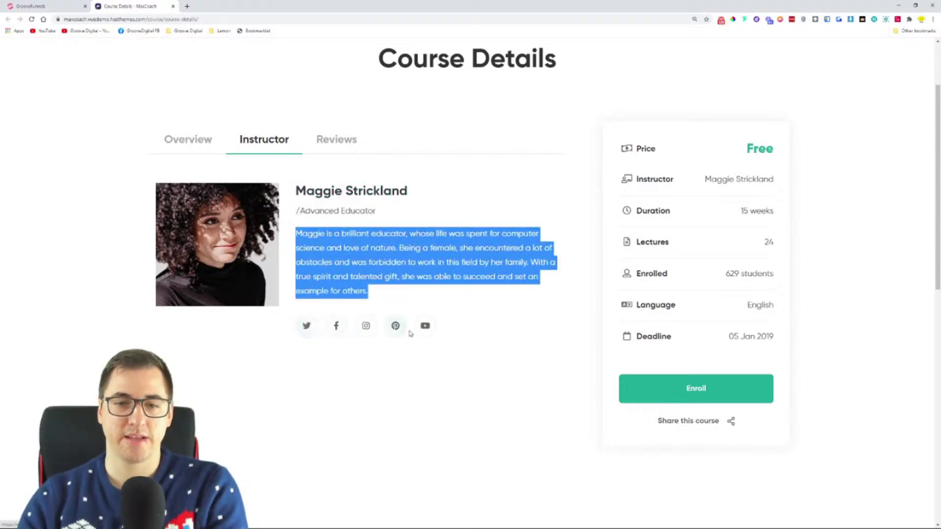
pyautogui.click(41, 6)
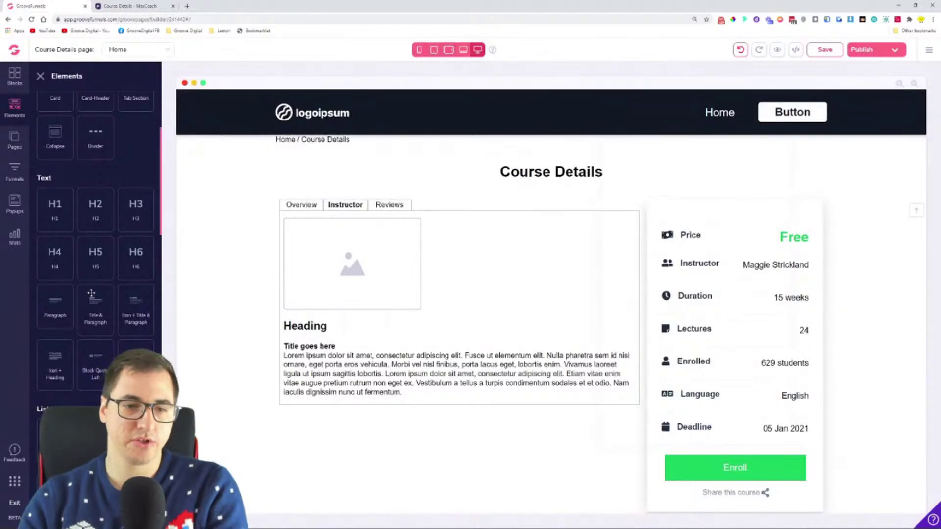
# - Add an empty Container below the title and paragraph in the Instructor tab
pyautogui.scroll(-5, 96, 294)
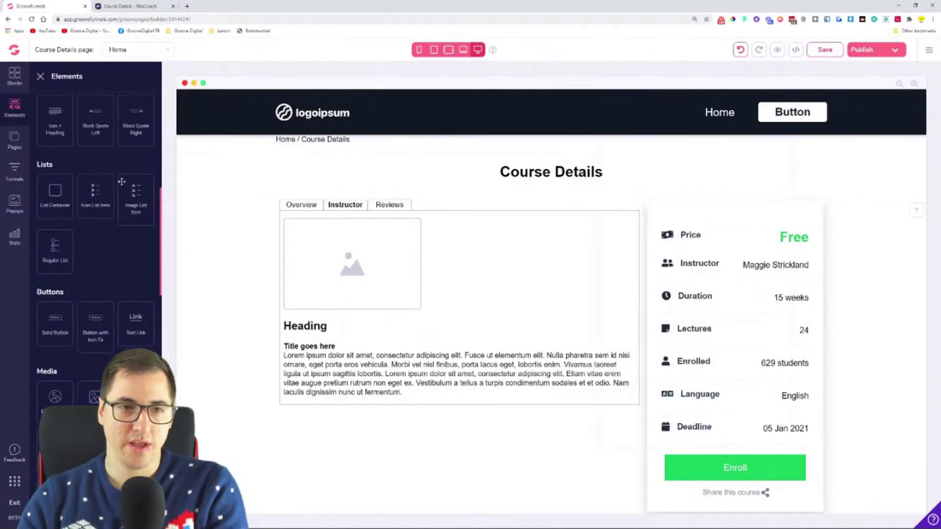
pyautogui.scroll(5, 98, 230)
pyautogui.moveTo(55, 133); pyautogui.dragTo(367, 407)
pyautogui.click(443, 395)
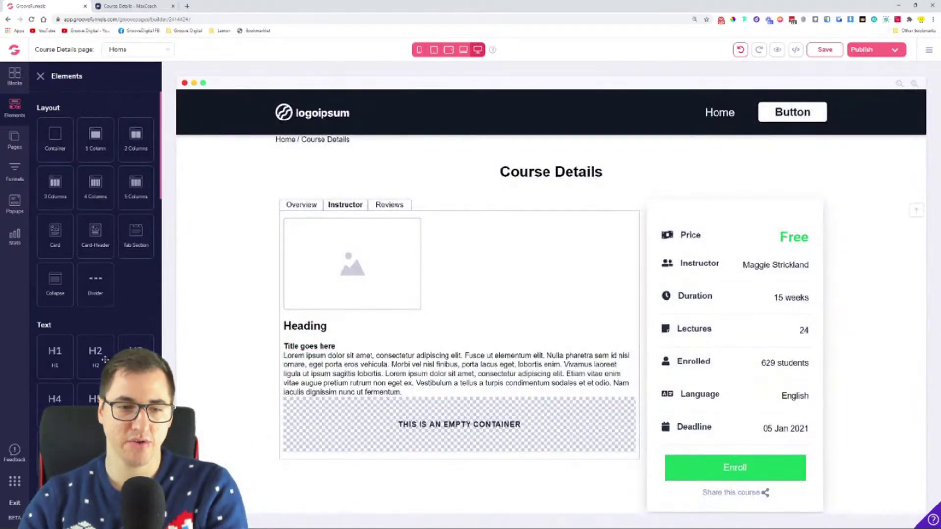
# - Add an Icon element inside the empty container below the Instructor tab's paragraph
pyautogui.scroll(-3, 95, 245)
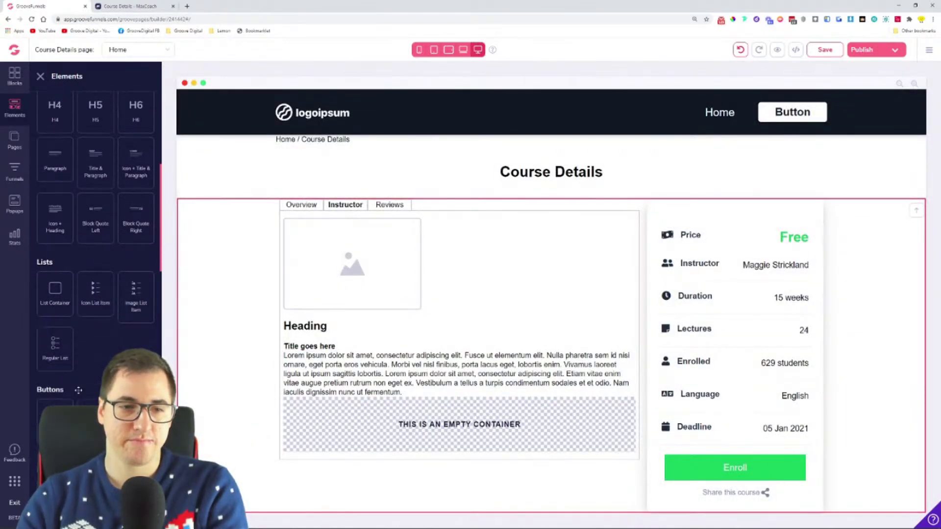
pyautogui.scroll(-5, 95, 245)
pyautogui.moveTo(56, 262); pyautogui.dragTo(341, 401)
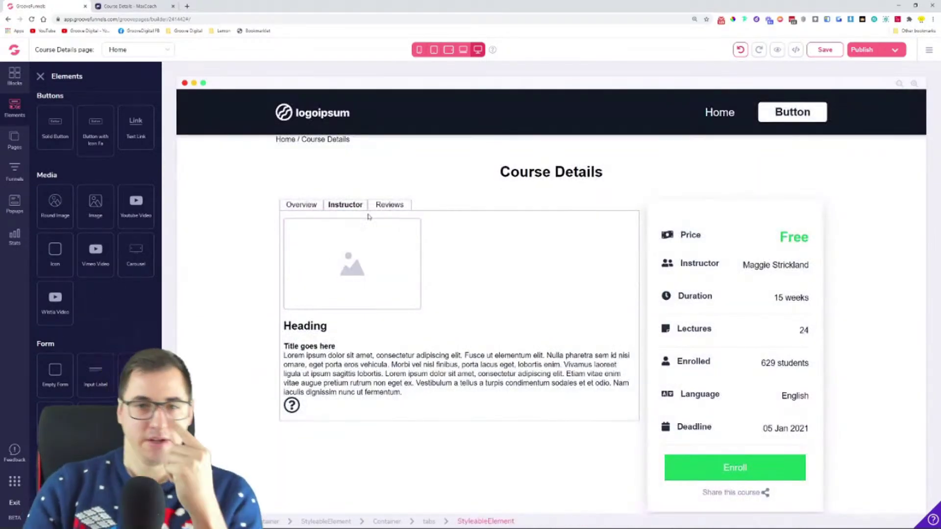
# - Show the tab section's configuration with its number of tabs and tab titles
pyautogui.click(381, 205)
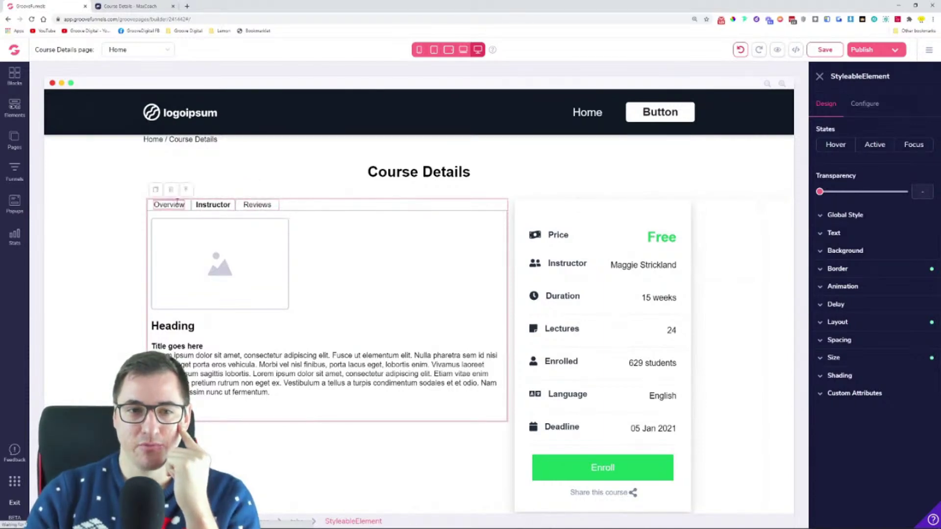
pyautogui.click(865, 105)
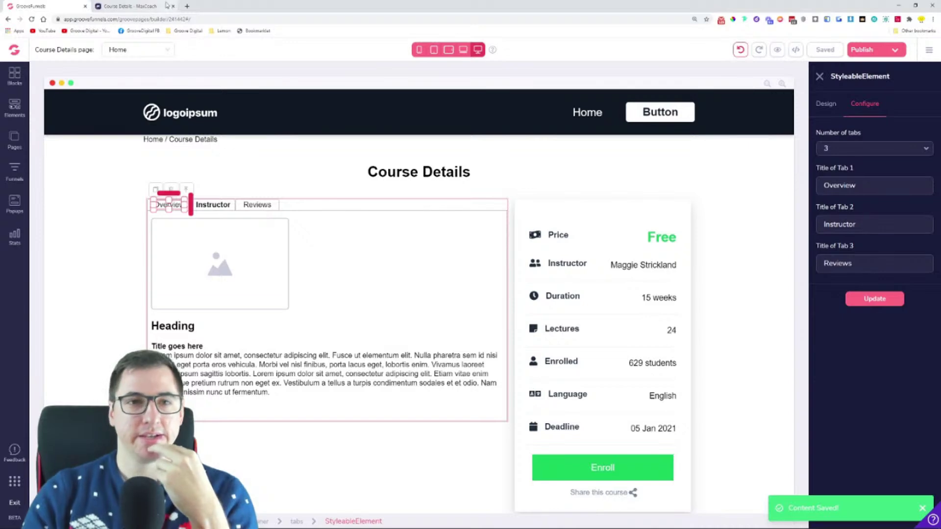
# - Search the web for "embed reviews on website" in a new browser tab
pyautogui.click(189, 6)
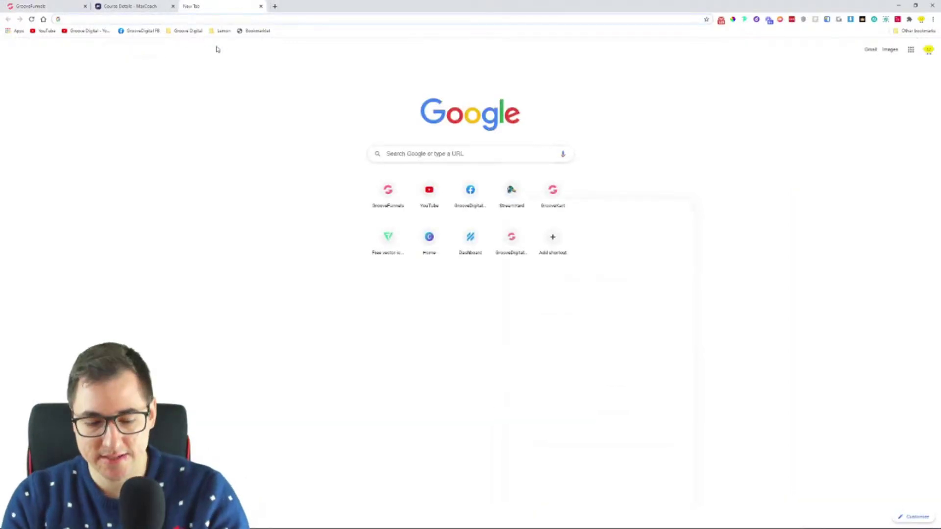
pyautogui.write('re')
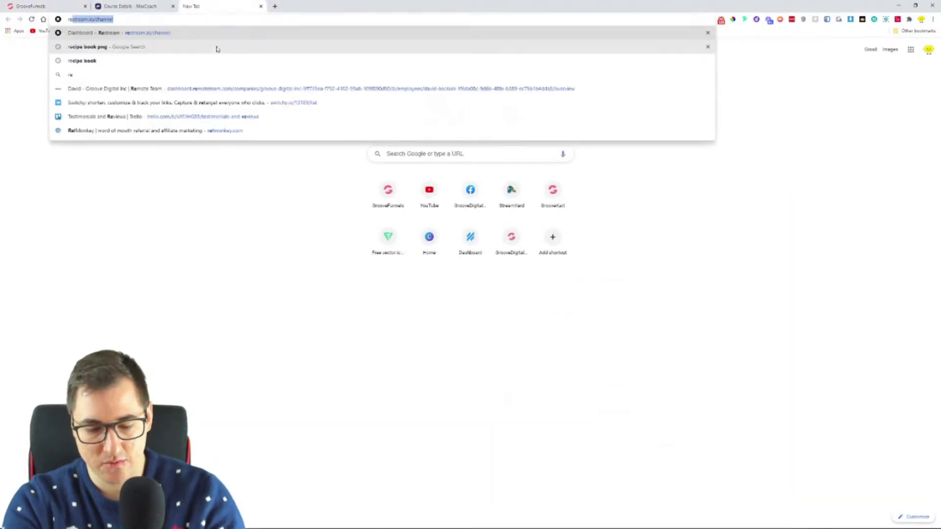
pyautogui.write('views embed reviews')
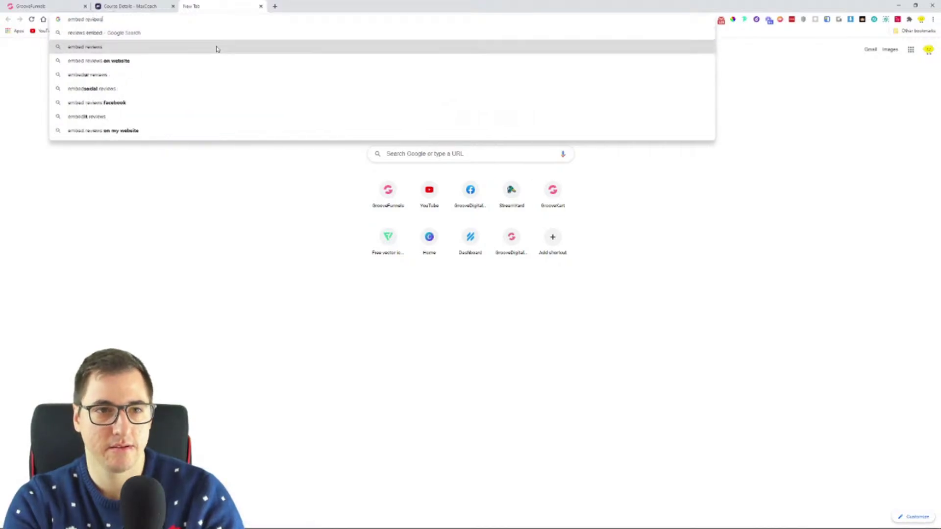
pyautogui.click(217, 60)
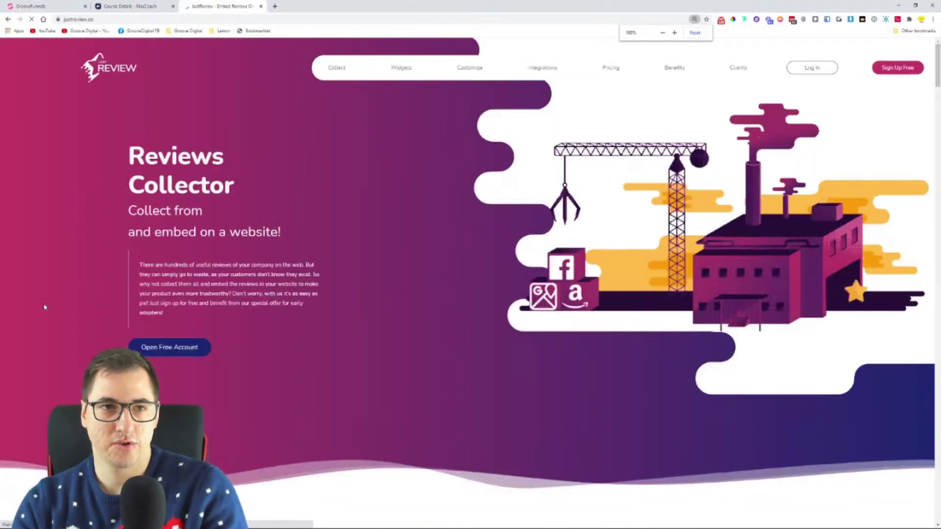
# - Examine the JustReview site's widget types, review card creator and pricing plans
pyautogui.scroll(-5, 185, 182)
pyautogui.scroll(-15, 185, 182)
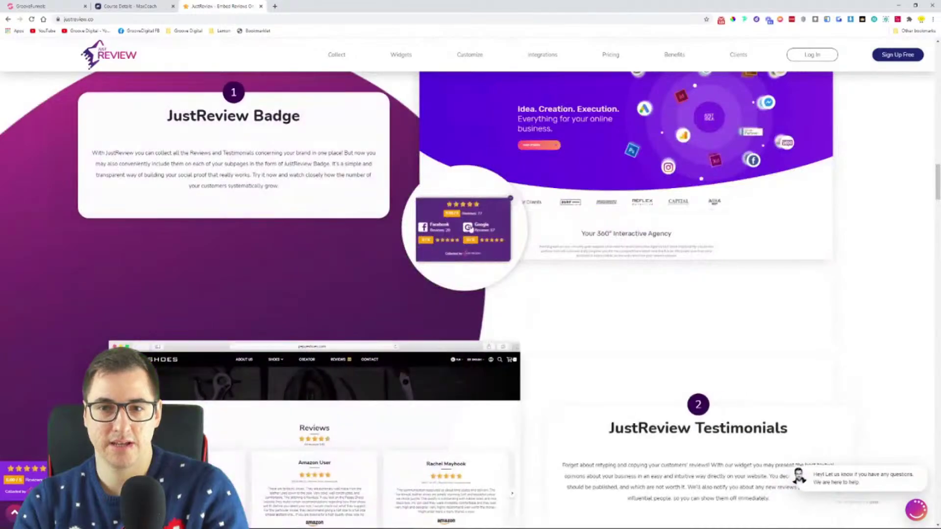
pyautogui.scroll(-7, 430, 268)
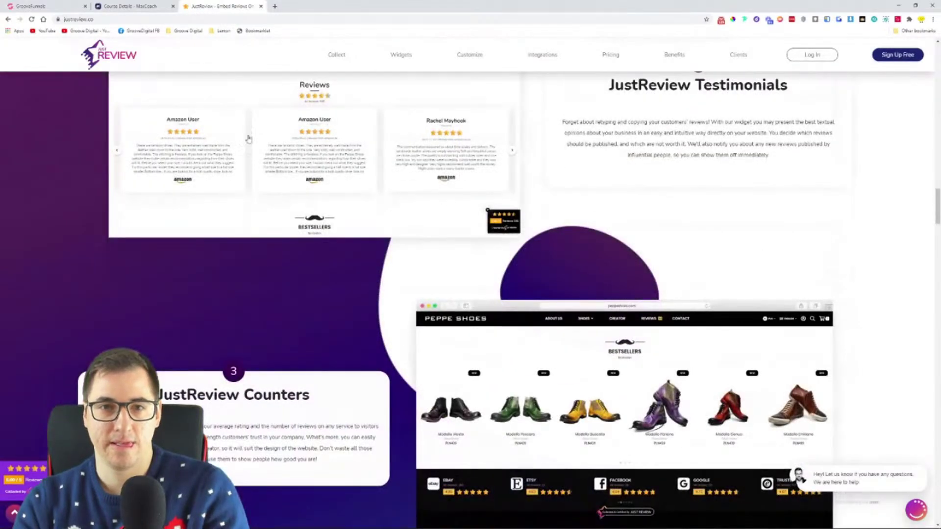
pyautogui.scroll(-4, 360, 129)
pyautogui.scroll(-10, 324, 143)
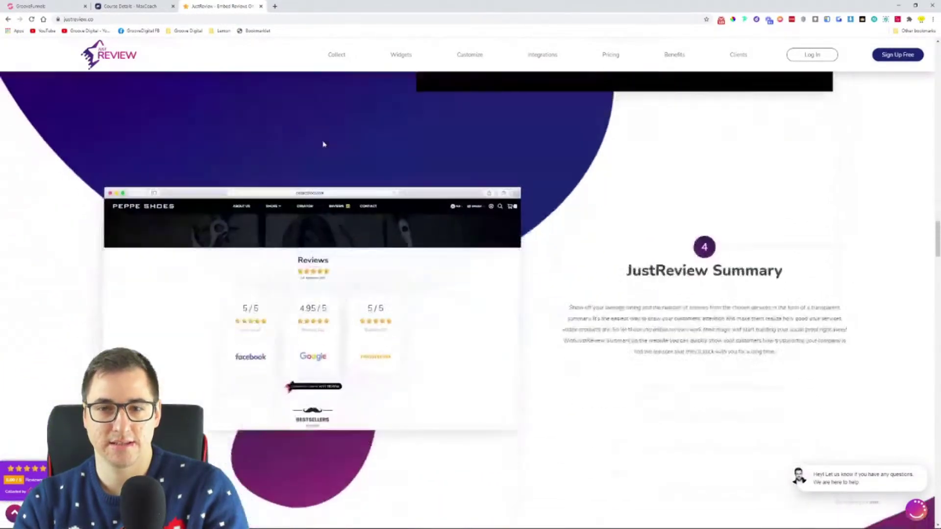
pyautogui.scroll(-6, 441, 215)
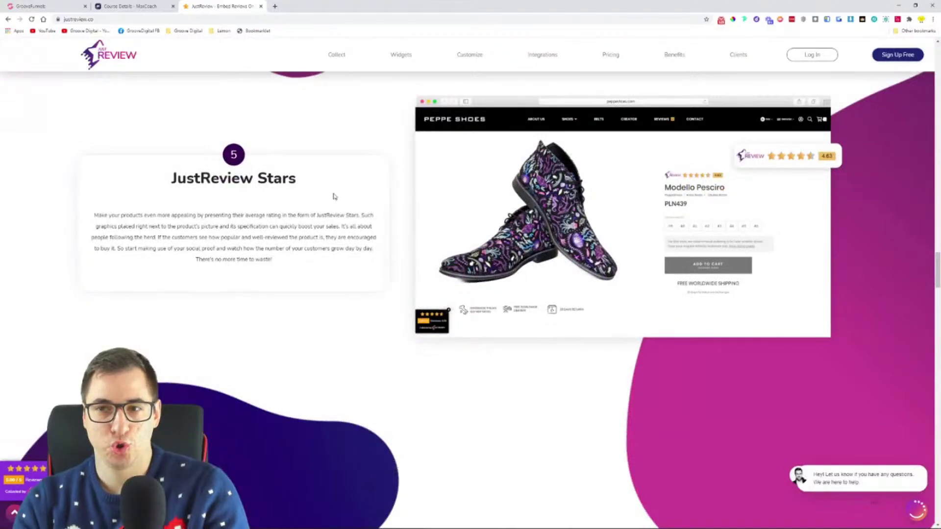
pyautogui.scroll(-9, 436, 212)
pyautogui.scroll(-15, 337, 196)
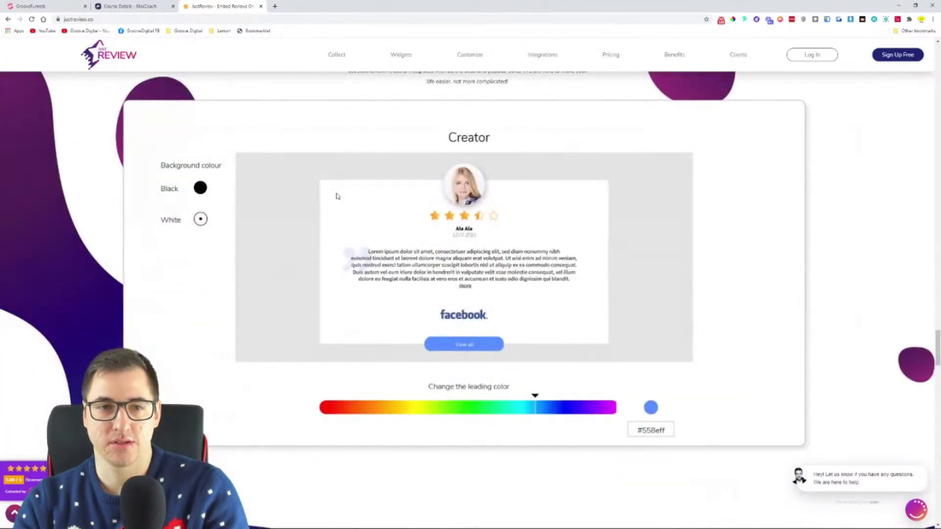
pyautogui.scroll(-15, 337, 197)
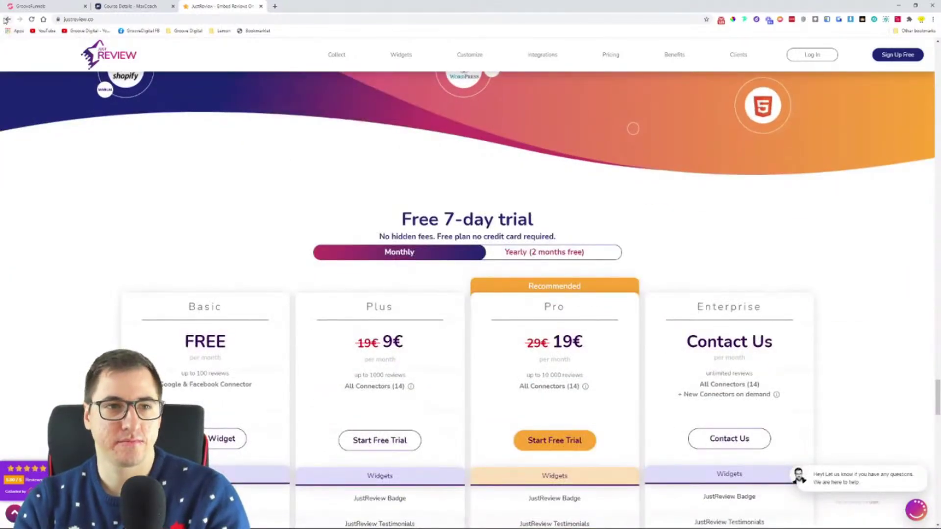
# - Return to the search results and open the EmbedSocial, Taggbox and Elfsight review widget pages in separate browser tabs
pyautogui.hotkey('alt', 'Left')
pyautogui.scroll(-8, 59, 274)
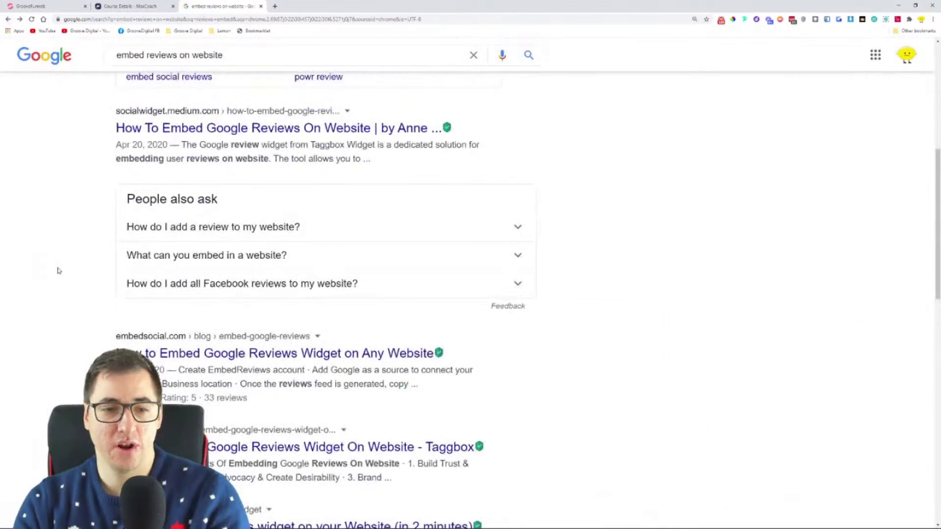
pyautogui.middleClick(221, 256)
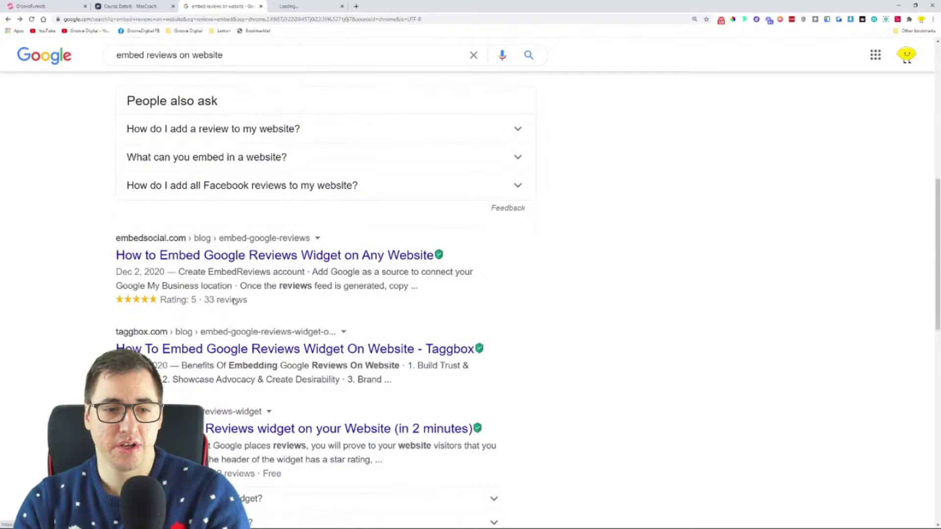
pyautogui.middleClick(204, 350)
pyautogui.middleClick(343, 430)
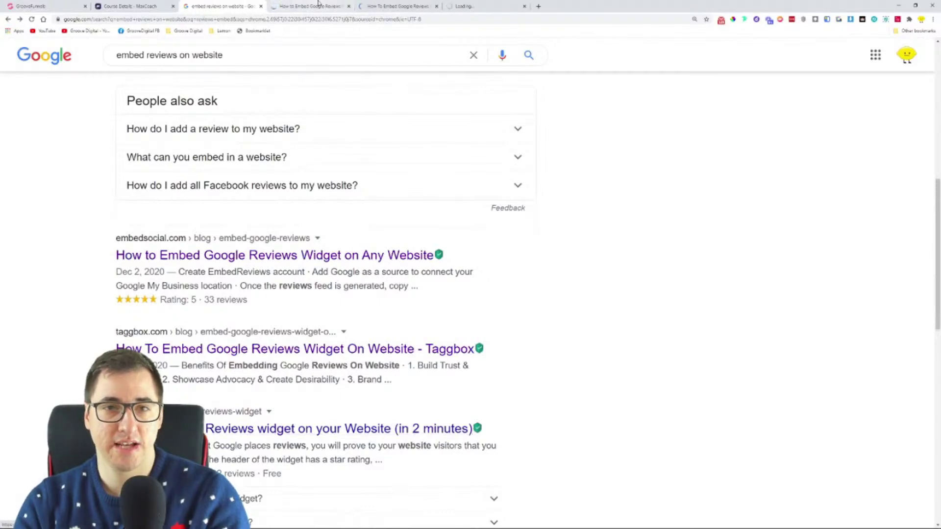
# - Examine Elfsight's Google Reviews widget page for its layouts, templates, style options and customer reviews, and close the page
pyautogui.click(483, 6)
pyautogui.scroll(-3, 228, 236)
pyautogui.scroll(5, 228, 237)
pyautogui.scroll(-5, 423, 245)
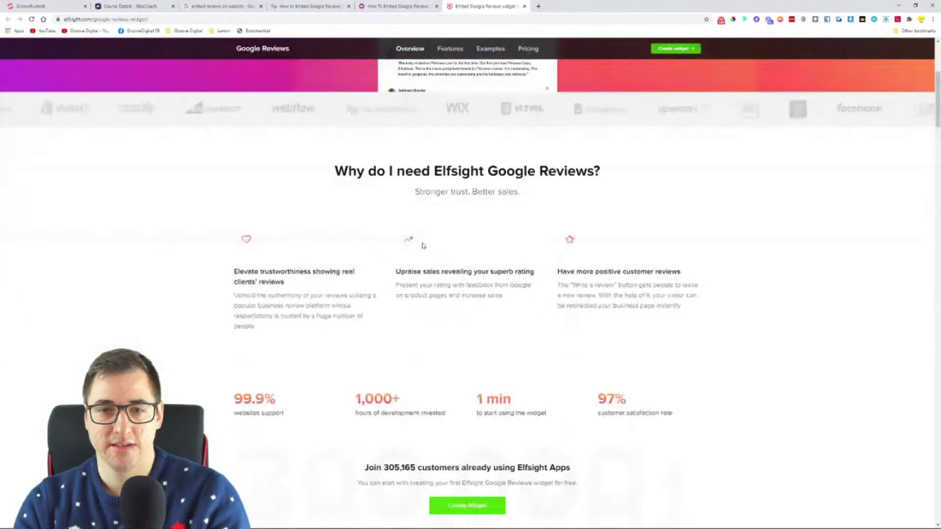
pyautogui.scroll(-15, 423, 245)
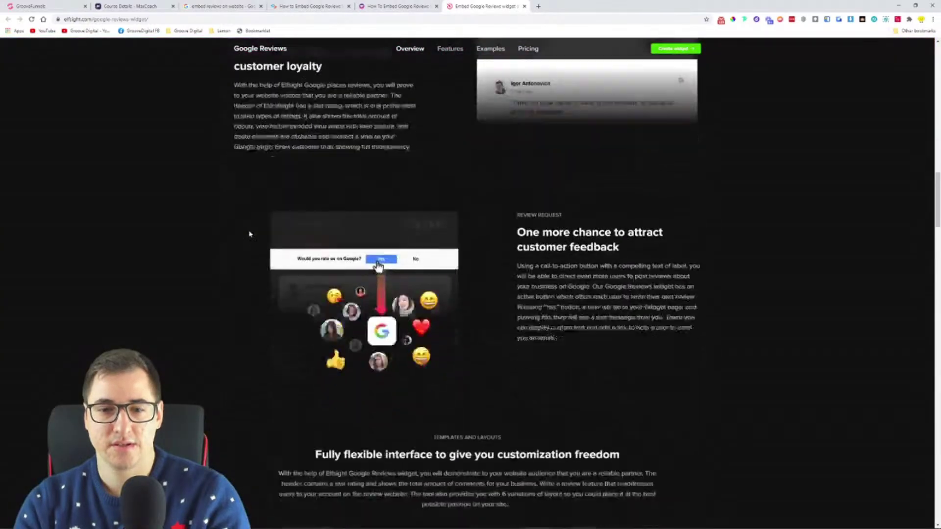
pyautogui.scroll(-14, 250, 230)
pyautogui.scroll(5, 248, 231)
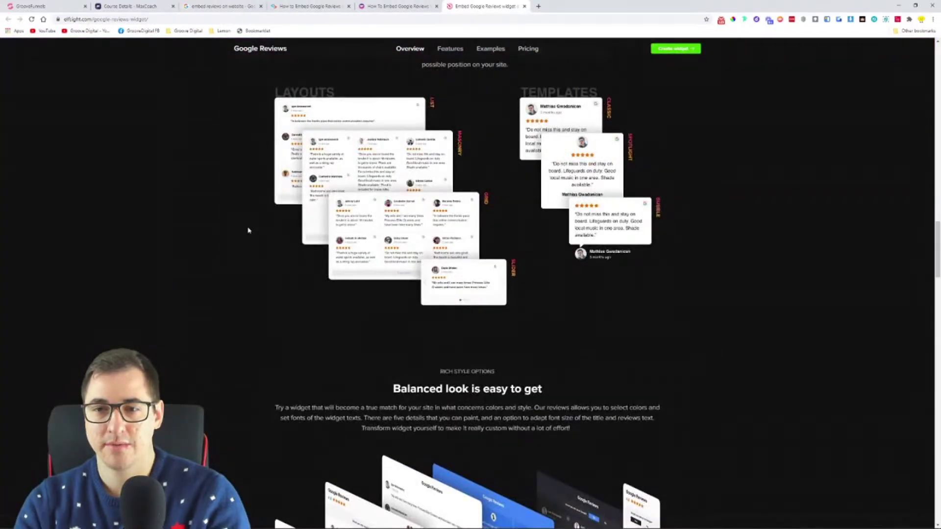
pyautogui.scroll(-9, 248, 230)
pyautogui.scroll(1, 248, 230)
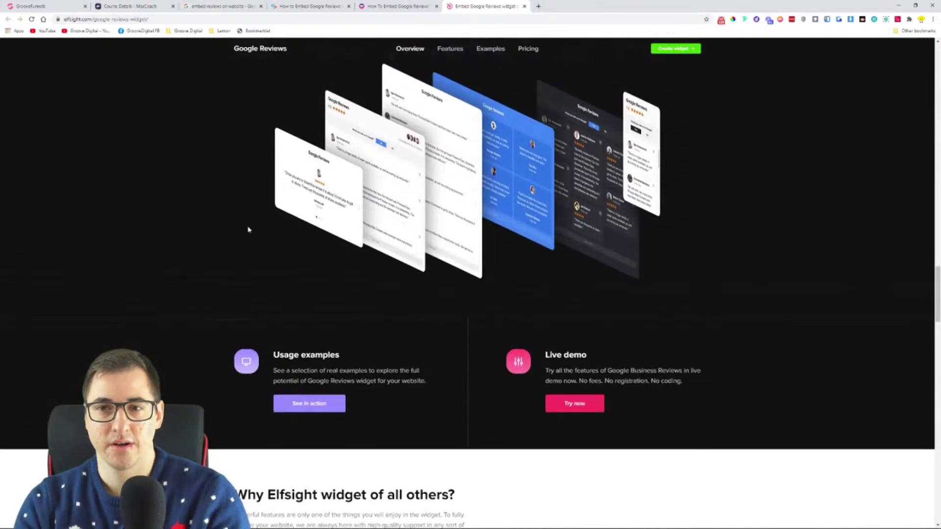
pyautogui.scroll(-12, 248, 229)
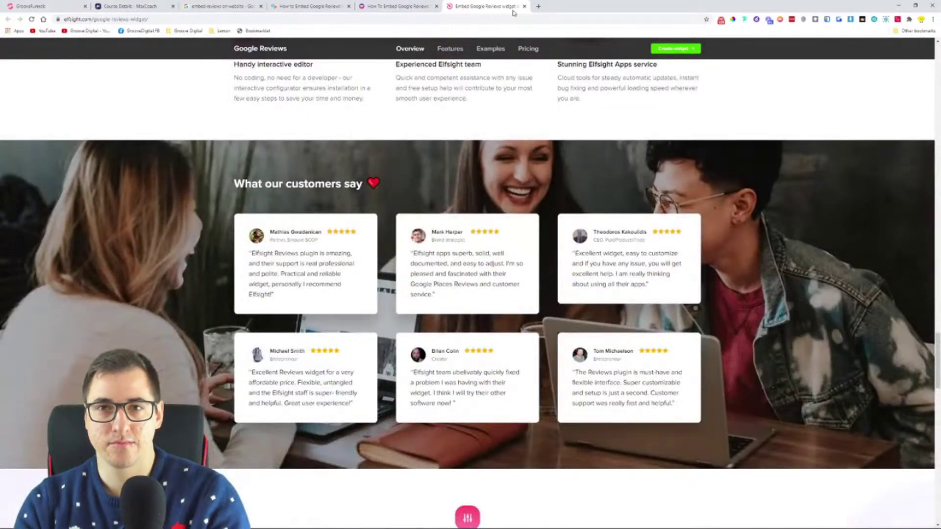
pyautogui.click(524, 6)
# - Examine Taggbox's guide to embedding a Google Reviews widget, including its setup steps and example layouts, and close the page
pyautogui.scroll(-15, 190, 260)
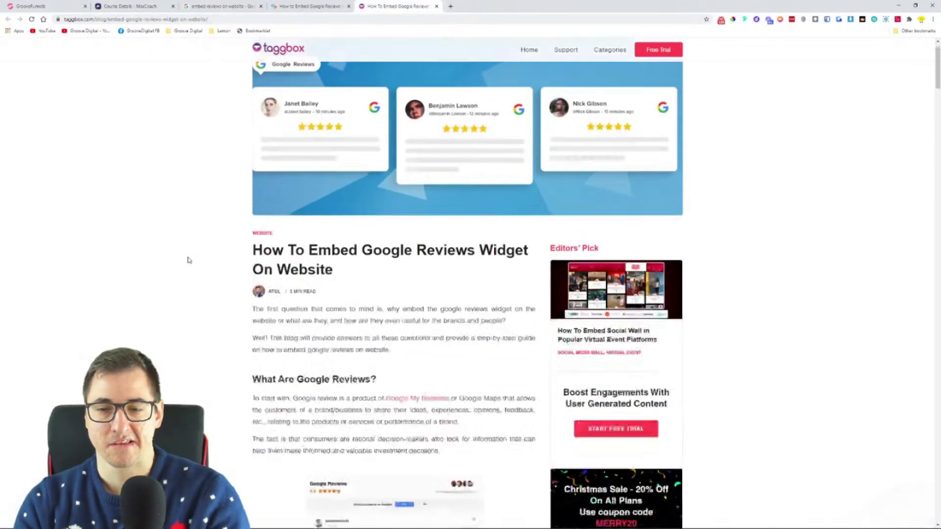
pyautogui.scroll(-10, 187, 253)
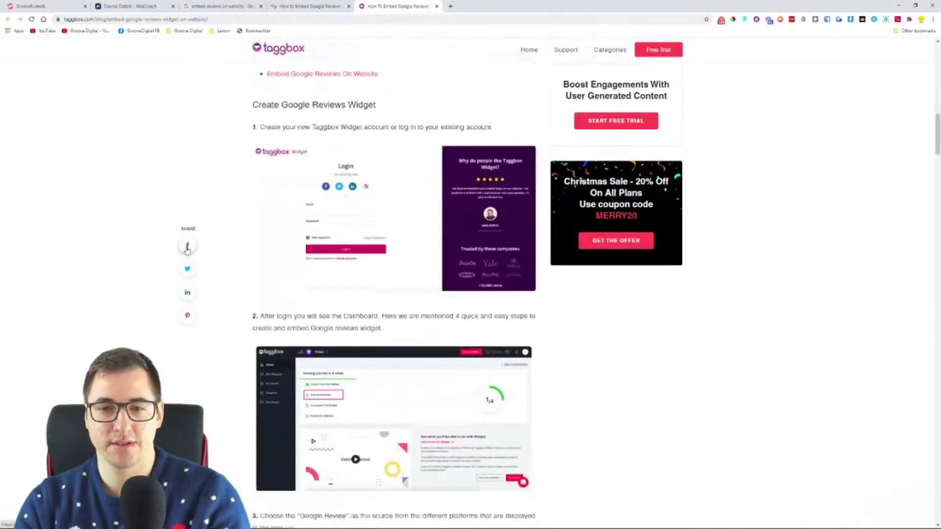
pyautogui.scroll(-17, 184, 248)
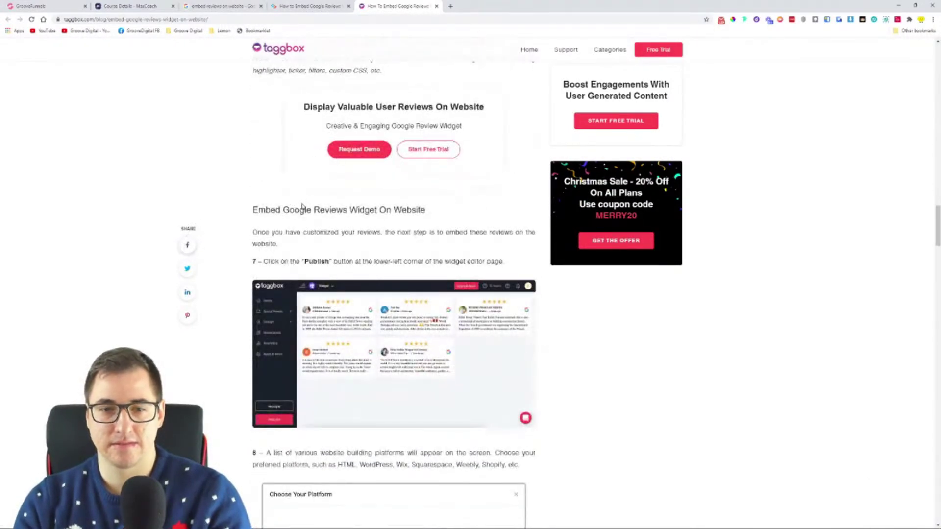
pyautogui.scroll(-12, 302, 206)
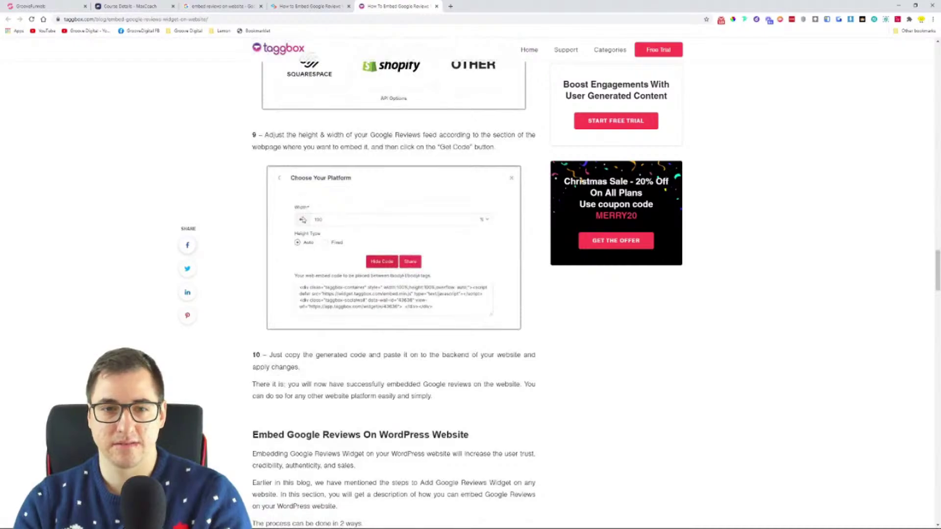
pyautogui.scroll(-19, 179, 301)
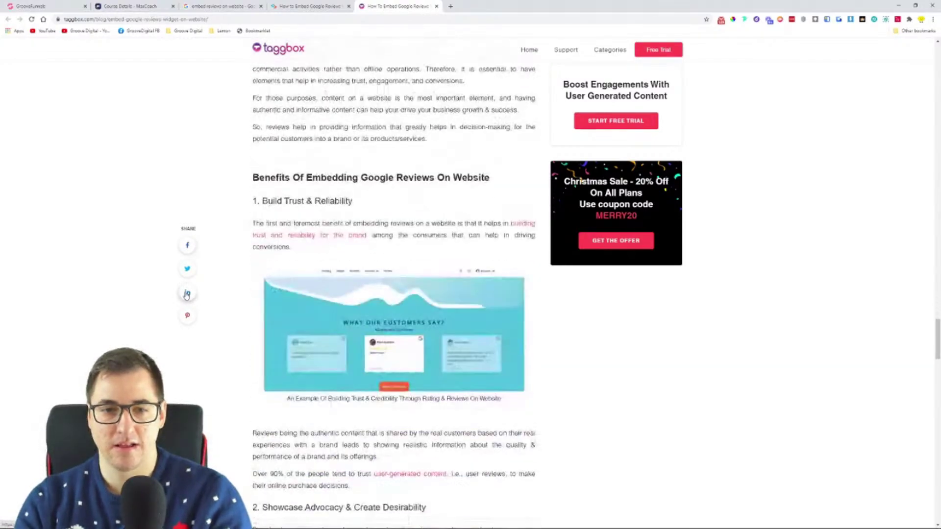
pyautogui.scroll(-13, 186, 298)
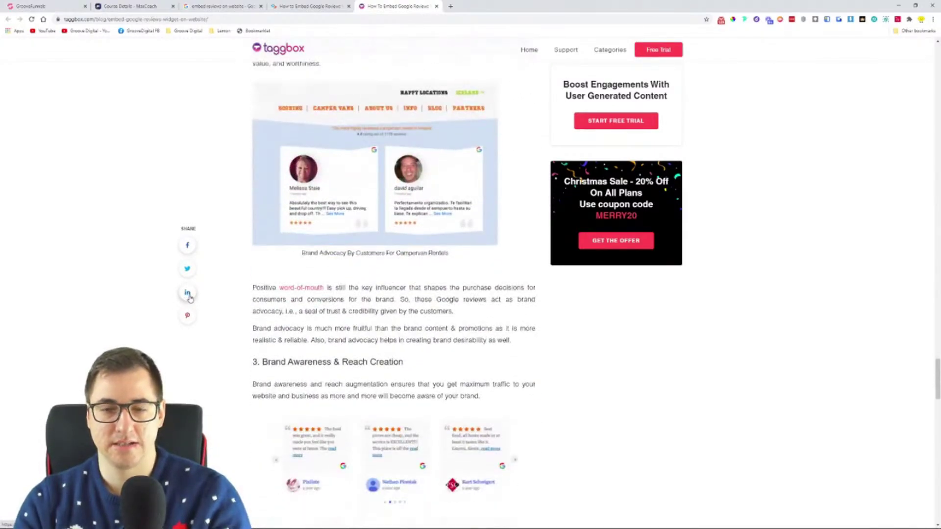
pyautogui.scroll(-13, 190, 299)
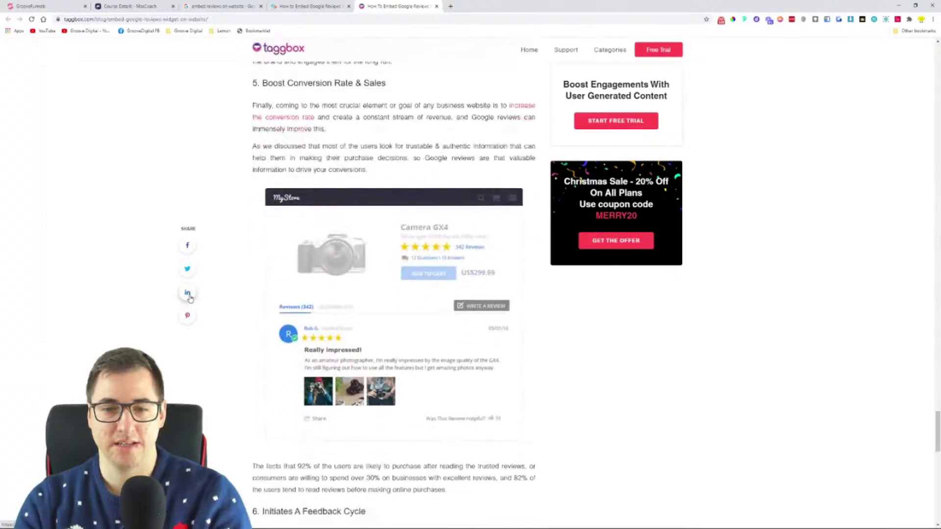
pyautogui.scroll(-5, 190, 301)
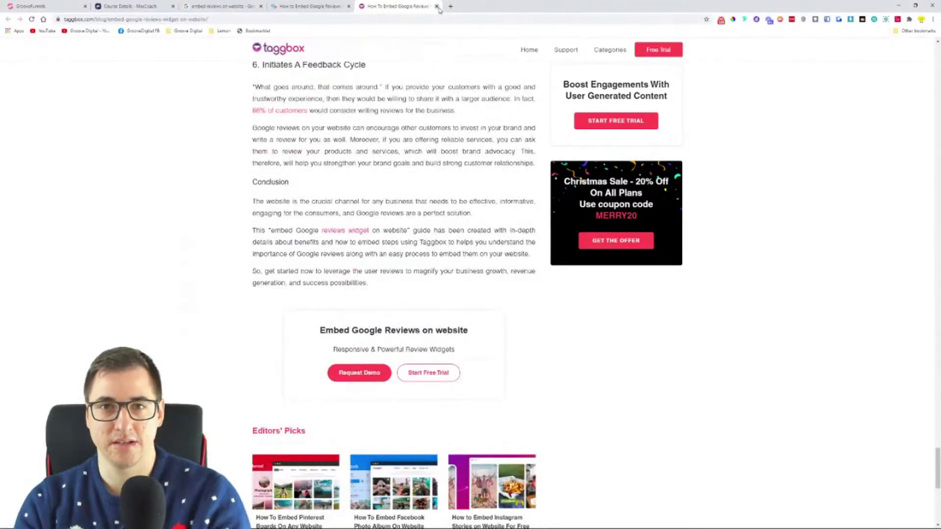
pyautogui.click(436, 6)
# - Compare the Reviews tab of the reference Course Details page with EmbedSocial's Google Reviews guide, and close the guide
pyautogui.click(130, 6)
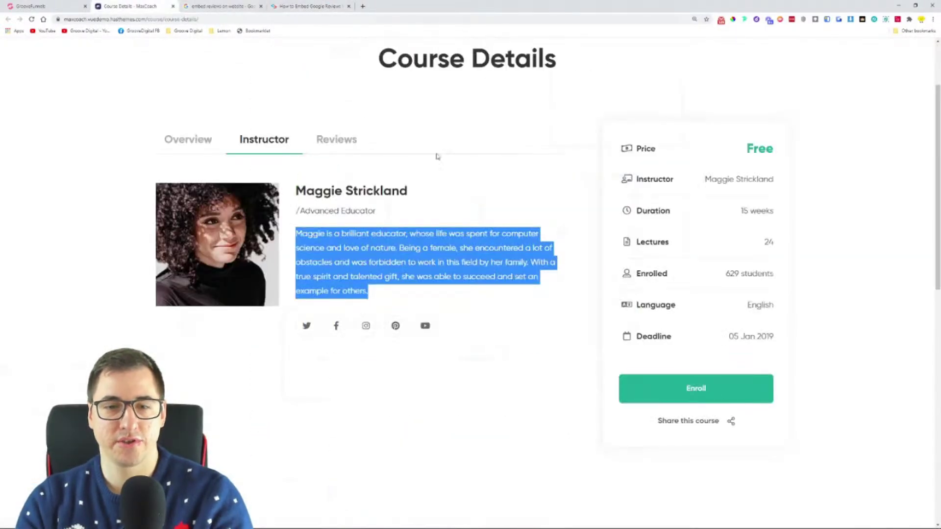
pyautogui.click(342, 141)
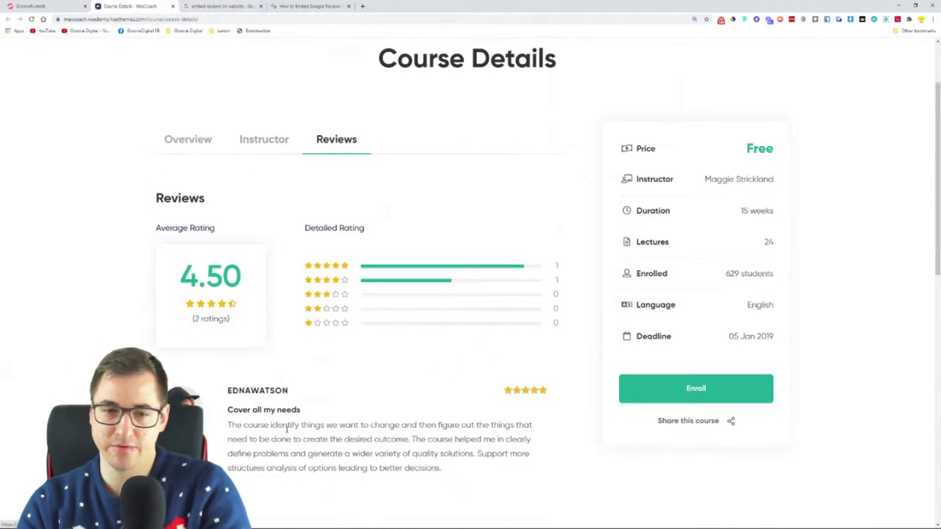
pyautogui.click(297, 7)
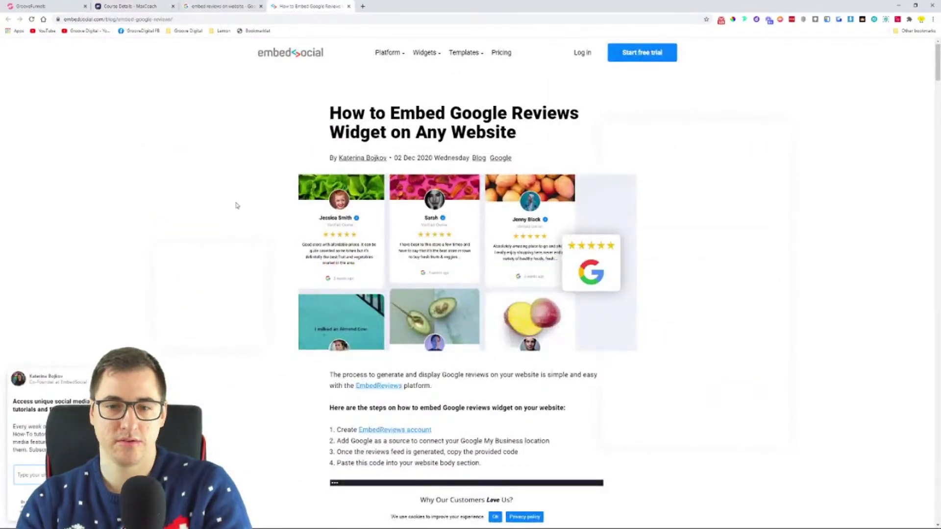
pyautogui.scroll(-10, 236, 206)
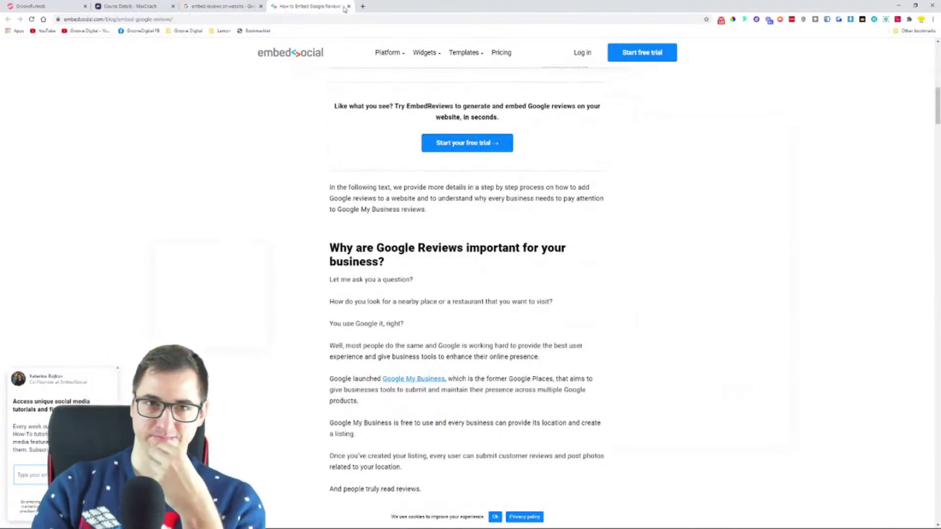
pyautogui.click(348, 7)
# - Find the Notifia reviews widget among the search results and open its page in a separate browser tab
pyautogui.scroll(-10, 169, 277)
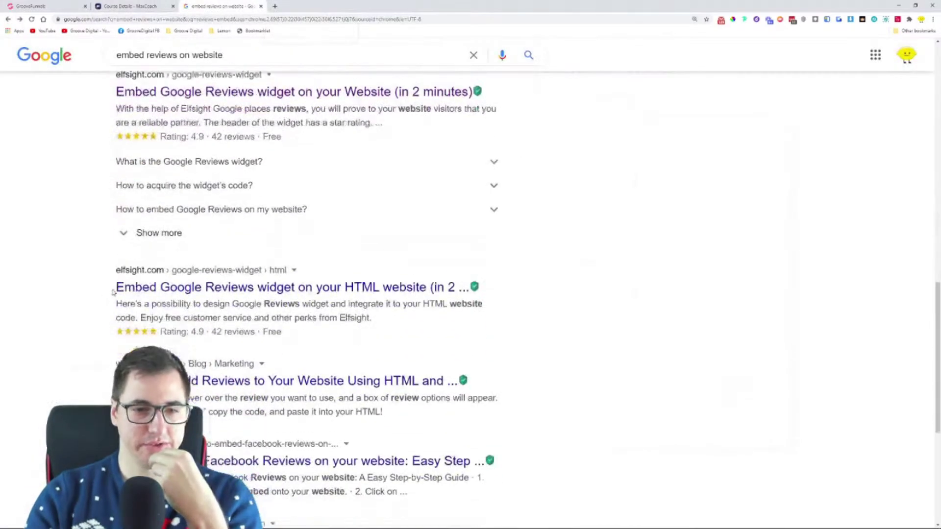
pyautogui.scroll(-2, 68, 305)
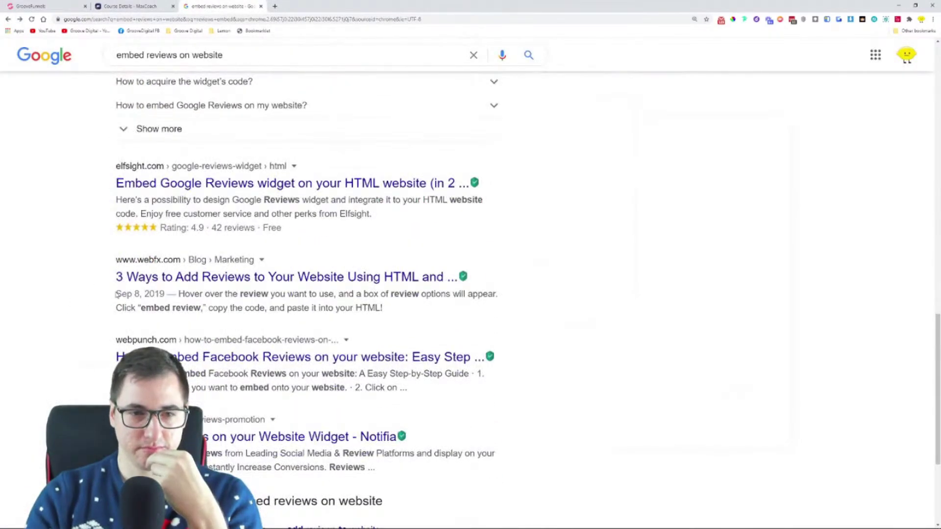
pyautogui.scroll(-2, 117, 295)
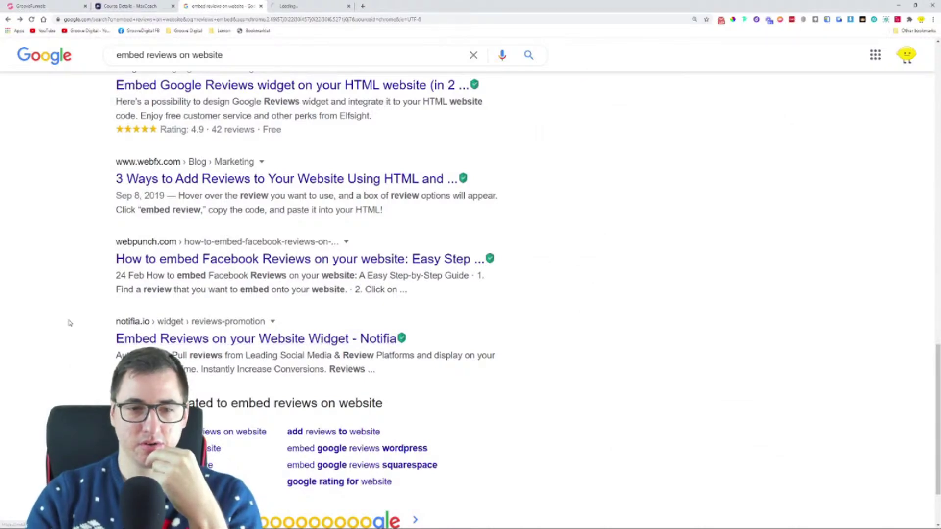
pyautogui.click(310, 6)
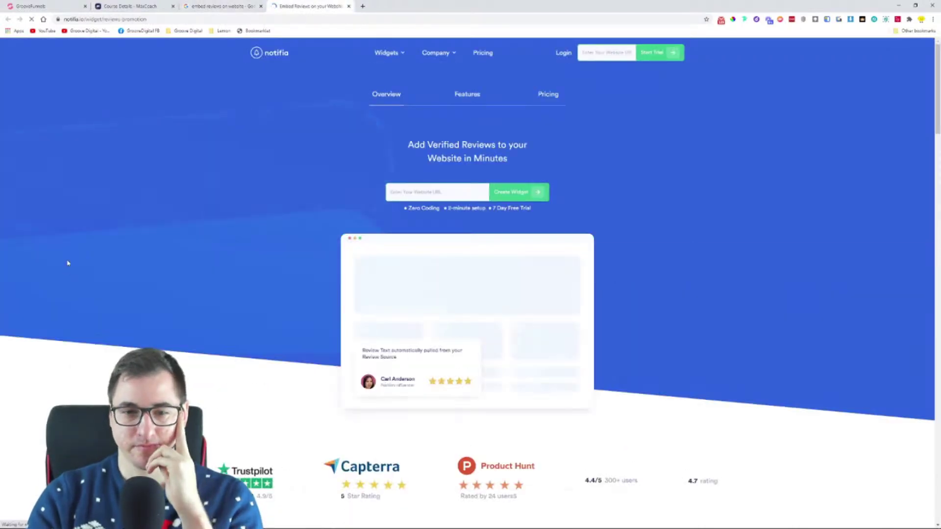
# - Examine Notifia's reviews widget page for its display style, review sources, widget editor and customer reviews, and close the page
pyautogui.scroll(-3, 79, 255)
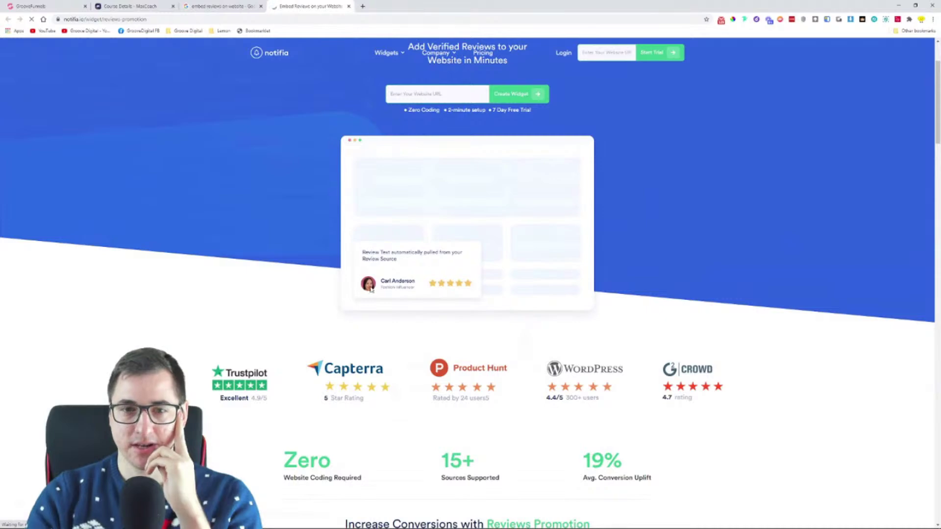
pyautogui.scroll(-15, 187, 267)
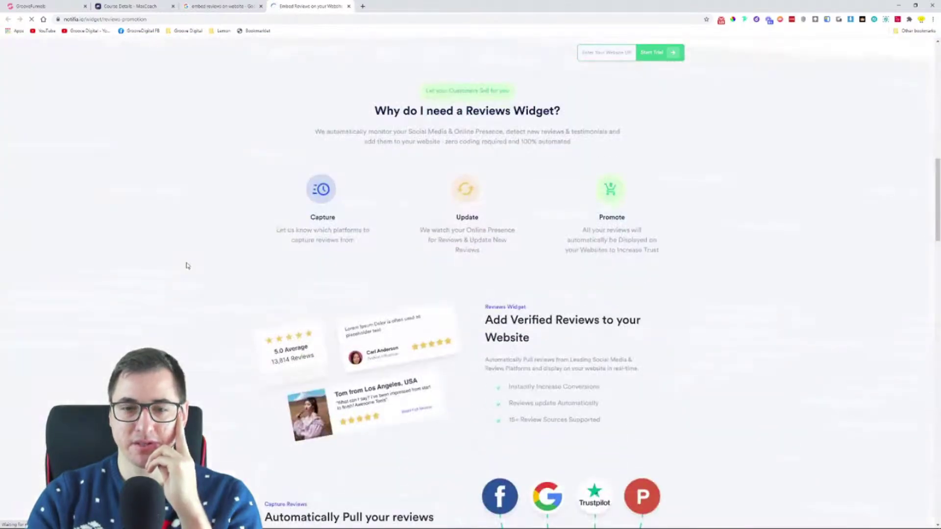
pyautogui.scroll(-10, 188, 267)
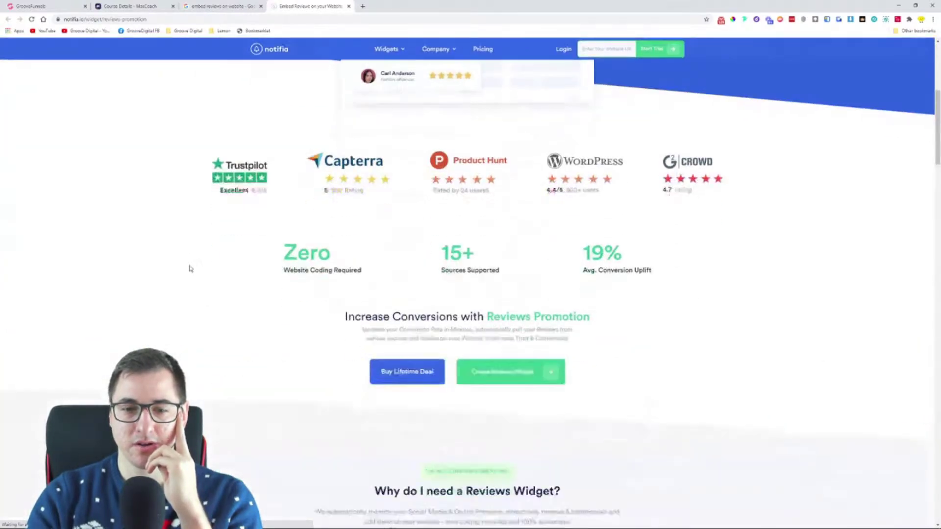
pyautogui.scroll(-10, 191, 269)
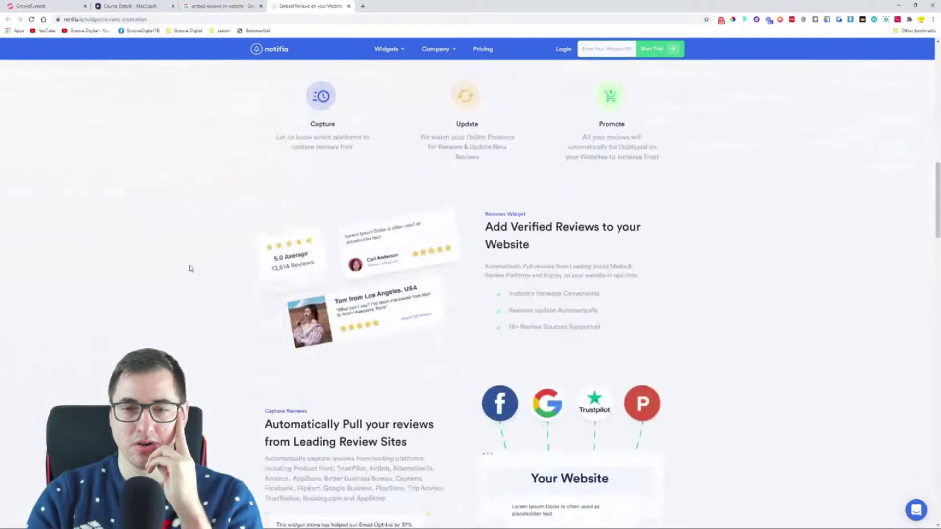
pyautogui.scroll(-4, 190, 269)
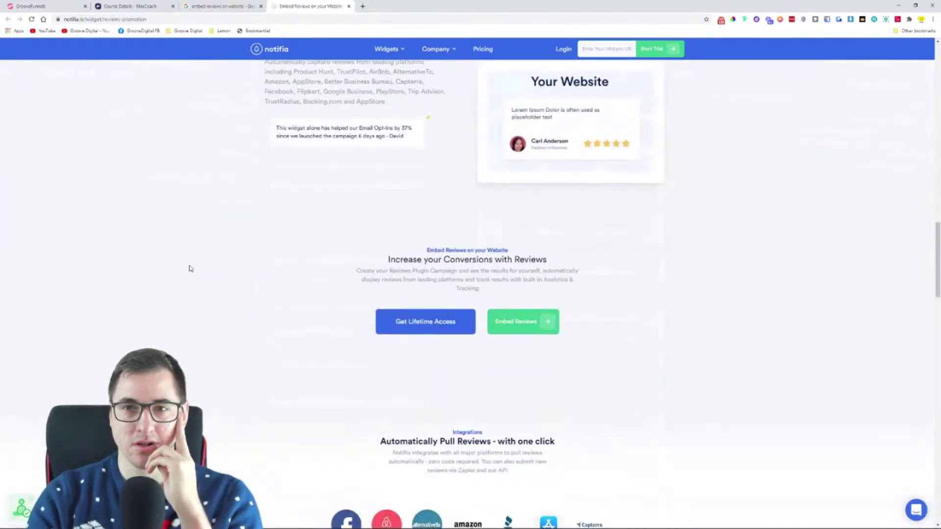
pyautogui.scroll(-15, 191, 269)
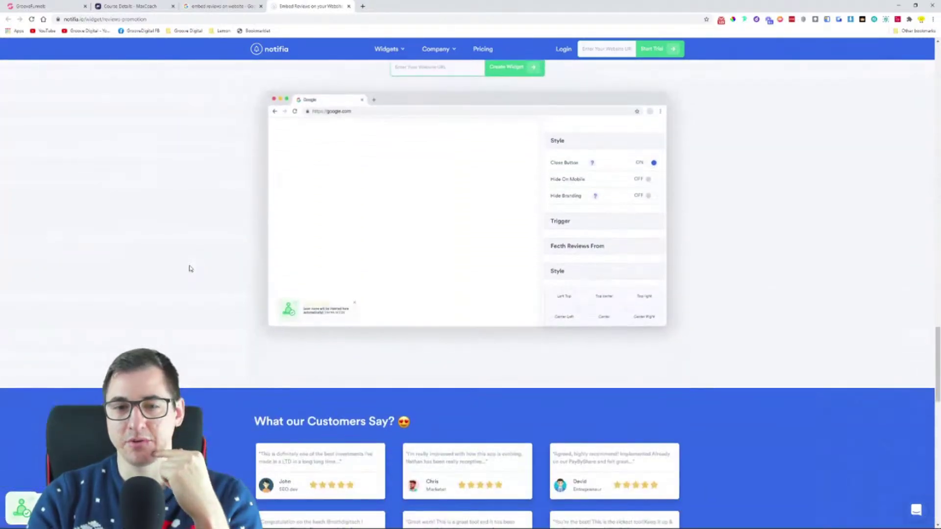
pyautogui.scroll(-5, 190, 268)
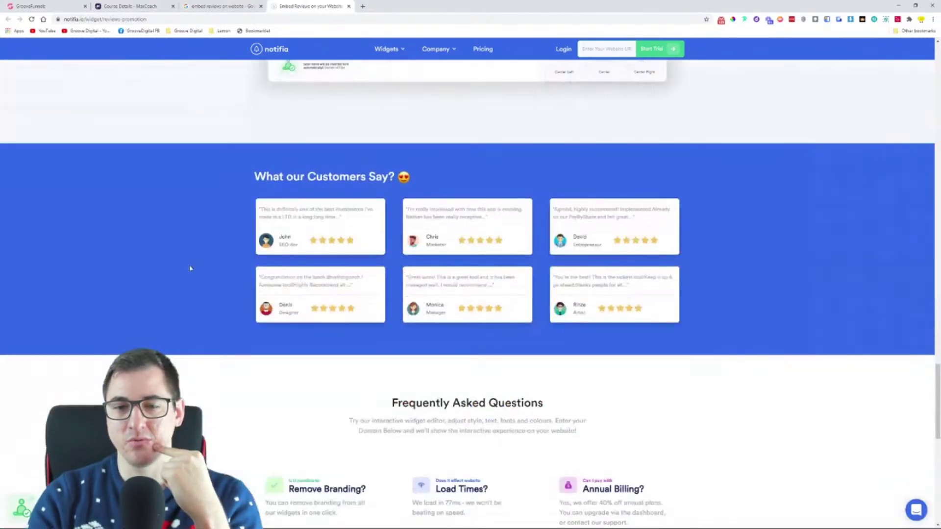
pyautogui.click(349, 6)
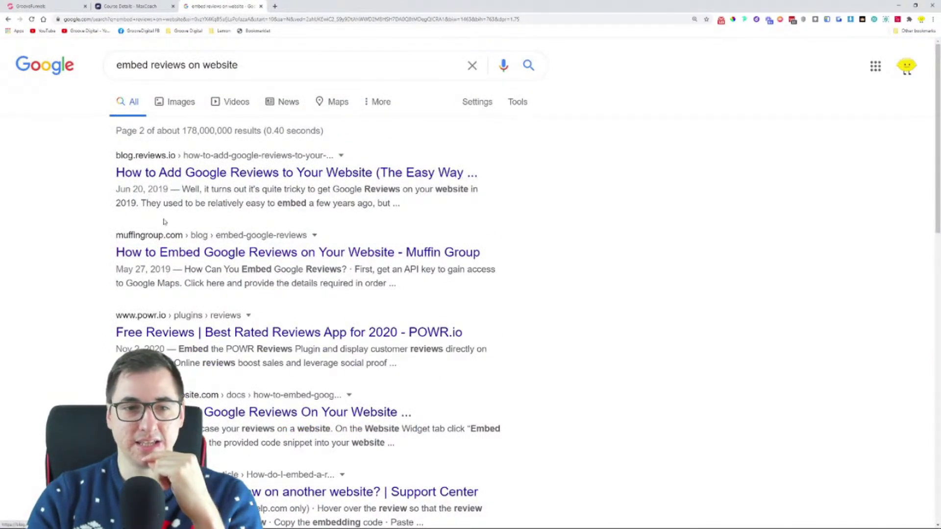
# - Examine the features and pricing plans of POWR.io's Reviews plugin, found on the second page of search results, and close its page
pyautogui.middleClick(195, 332)
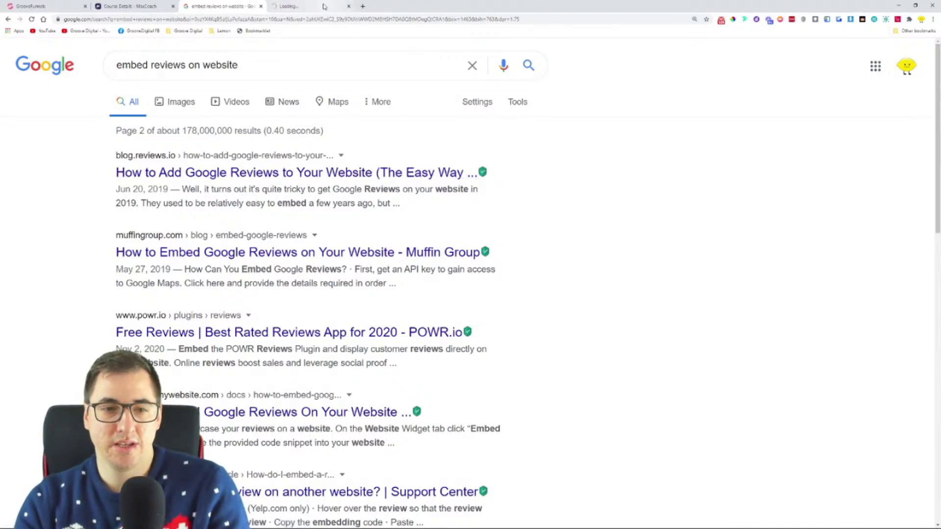
pyautogui.click(323, 6)
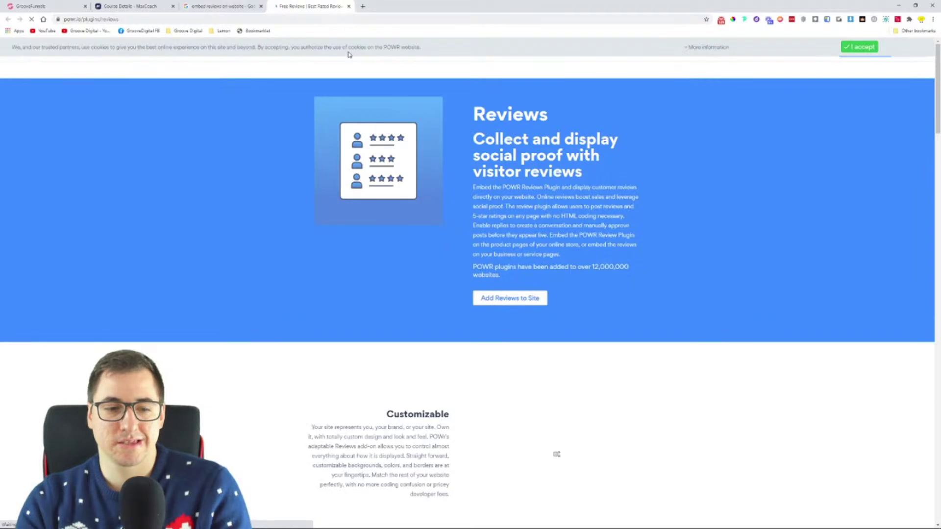
pyautogui.scroll(-6, 205, 259)
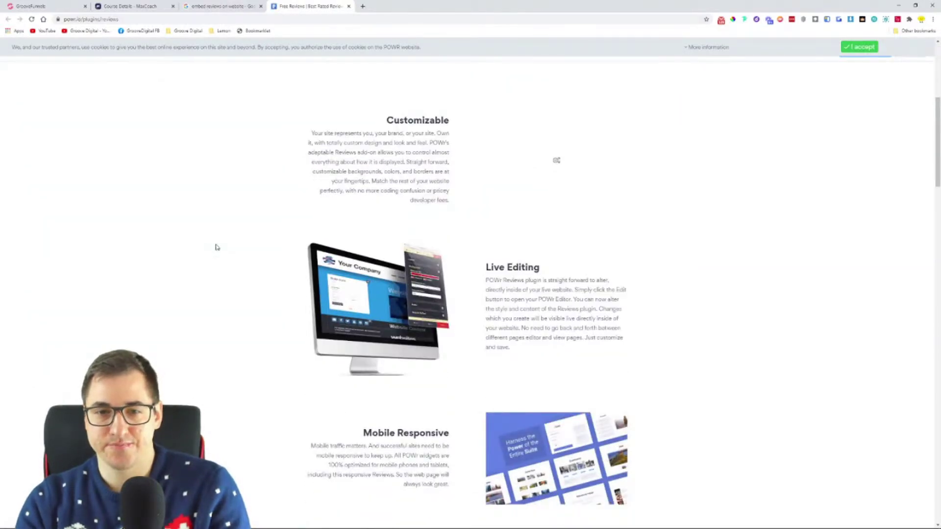
pyautogui.scroll(-15, 218, 248)
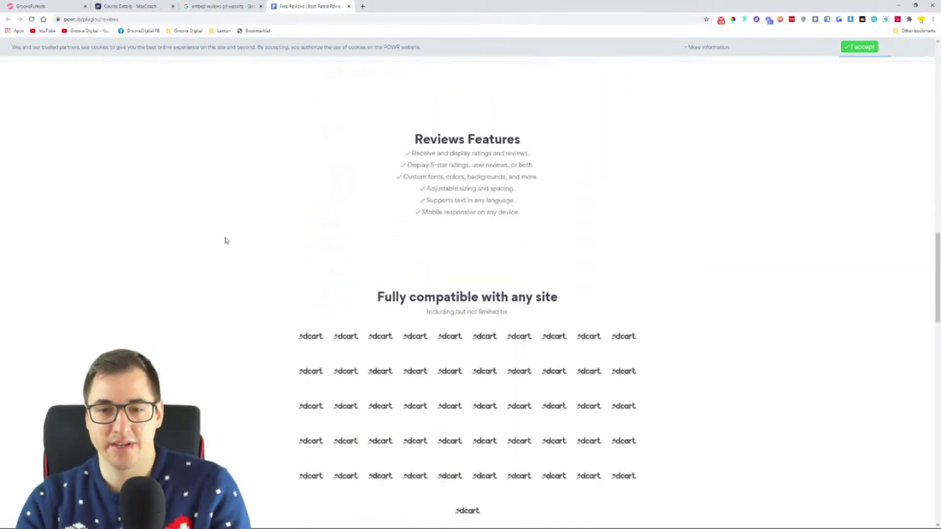
pyautogui.scroll(-9, 226, 240)
pyautogui.scroll(-5, 226, 240)
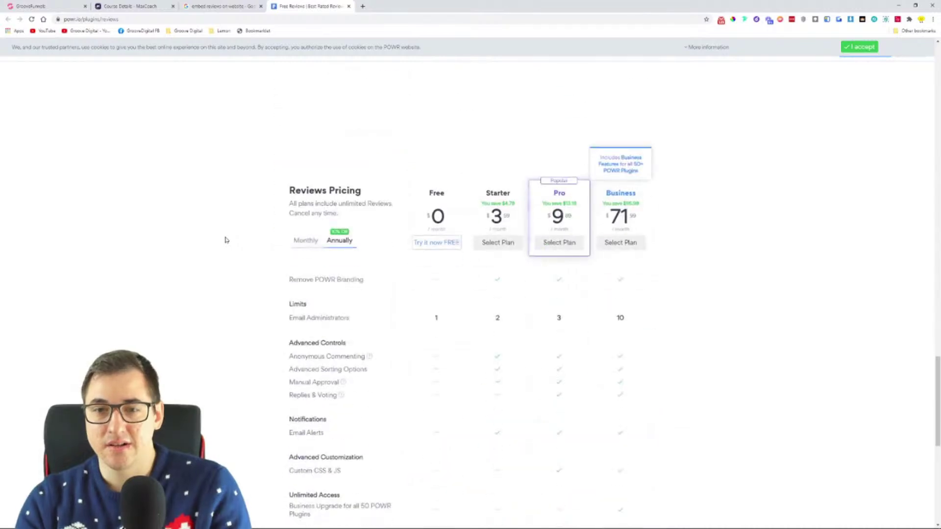
pyautogui.scroll(-8, 226, 239)
pyautogui.scroll(7, 233, 206)
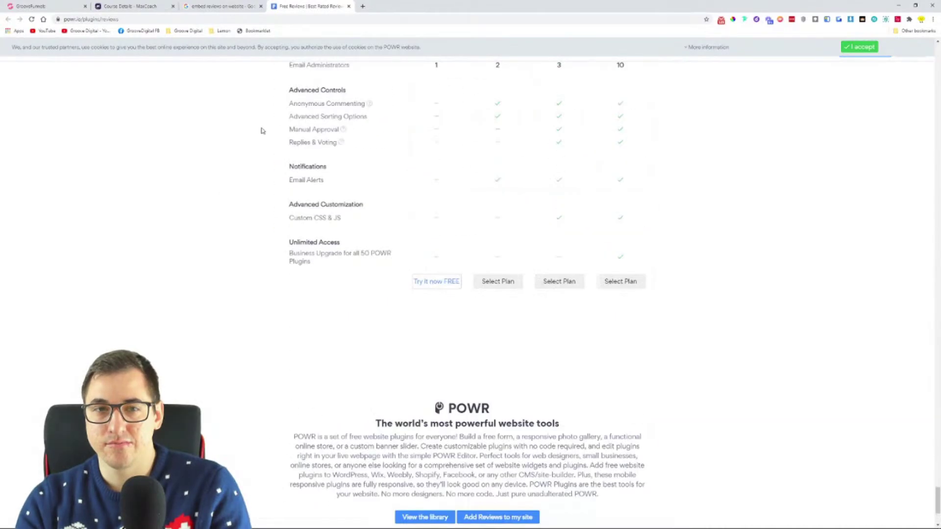
pyautogui.click(350, 7)
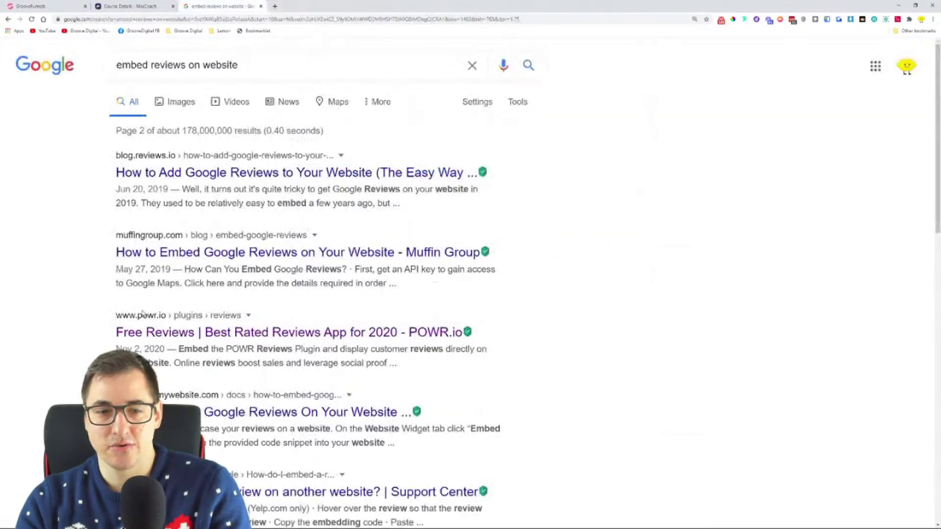
# - Open the Socialproofed, Broadly and Spectoos review pages in separate browser tabs and go to the third page of search results
pyautogui.scroll(-3, 98, 338)
pyautogui.scroll(-4, 63, 311)
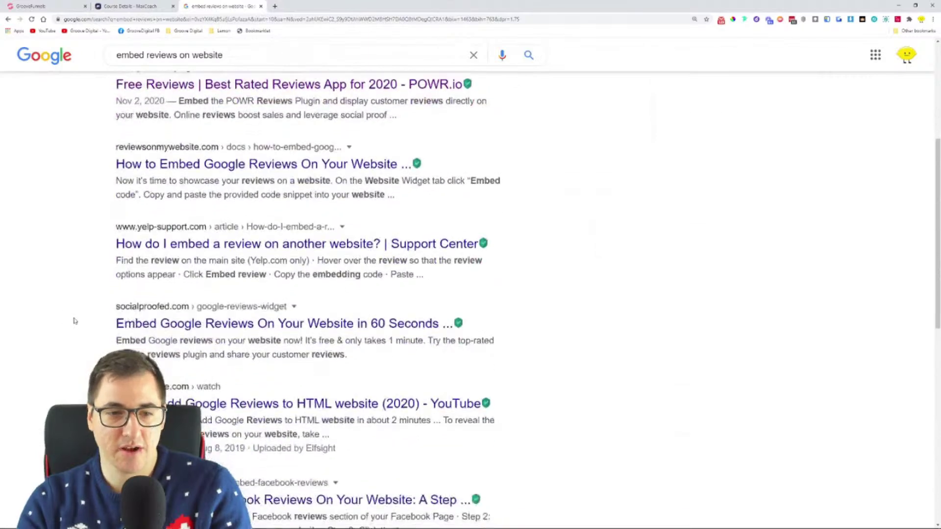
pyautogui.middleClick(254, 230)
pyautogui.middleClick(284, 406)
pyautogui.scroll(-5, 61, 383)
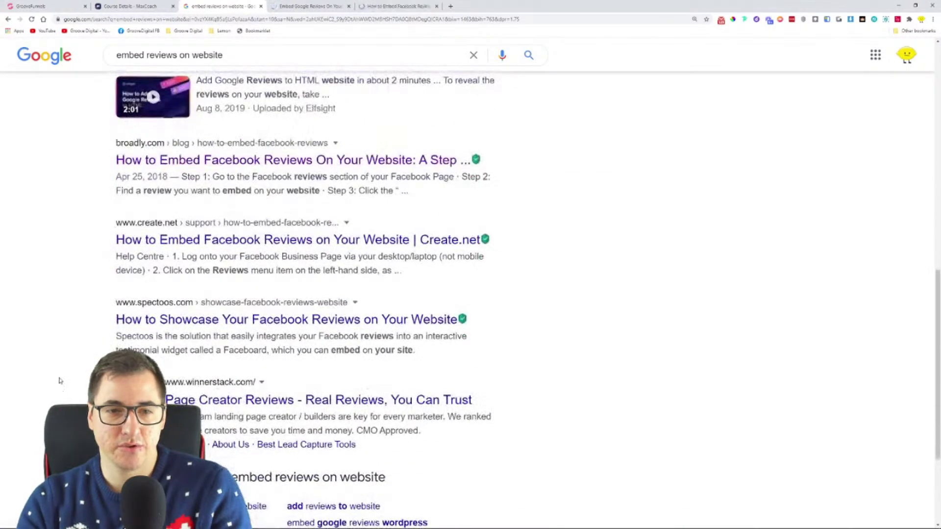
pyautogui.middleClick(283, 324)
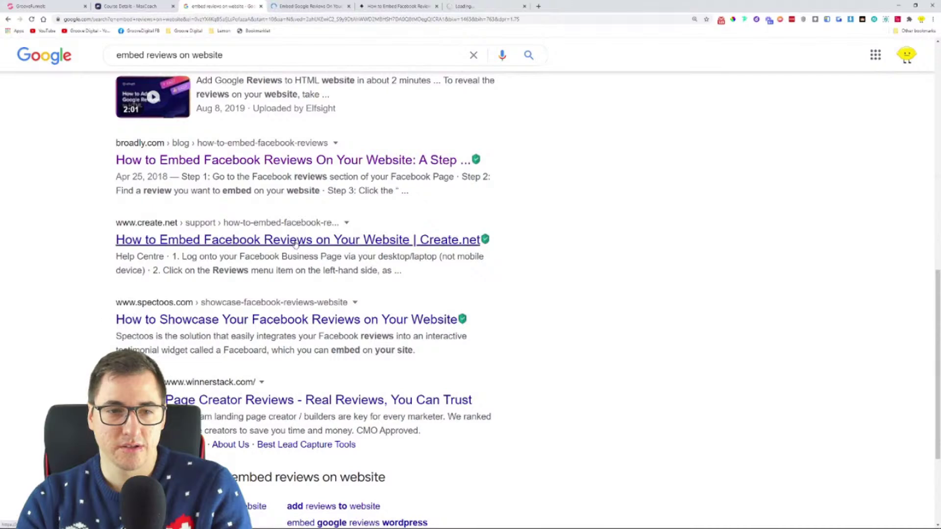
pyautogui.scroll(-3, 62, 273)
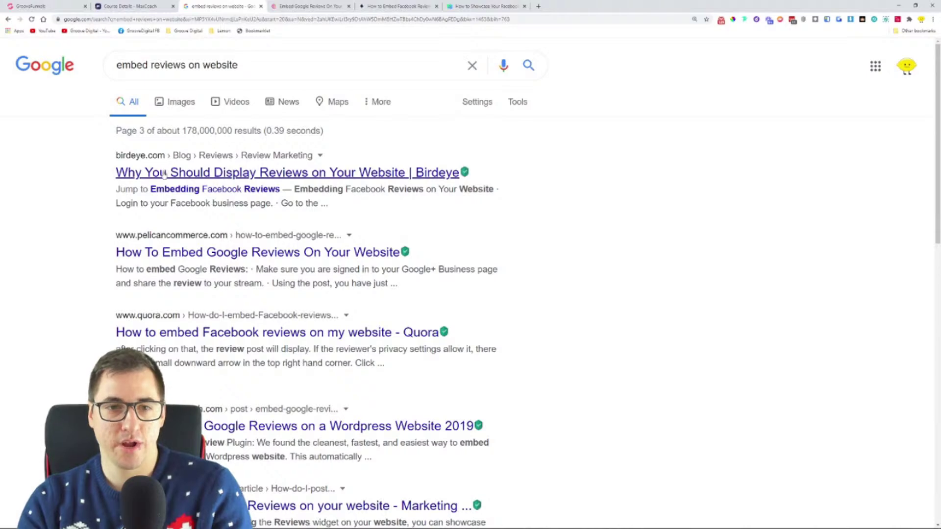
# - Examine the layouts, templates and customization options of Socialproofed's Google Reviews widget, and close its page
pyautogui.click(277, 6)
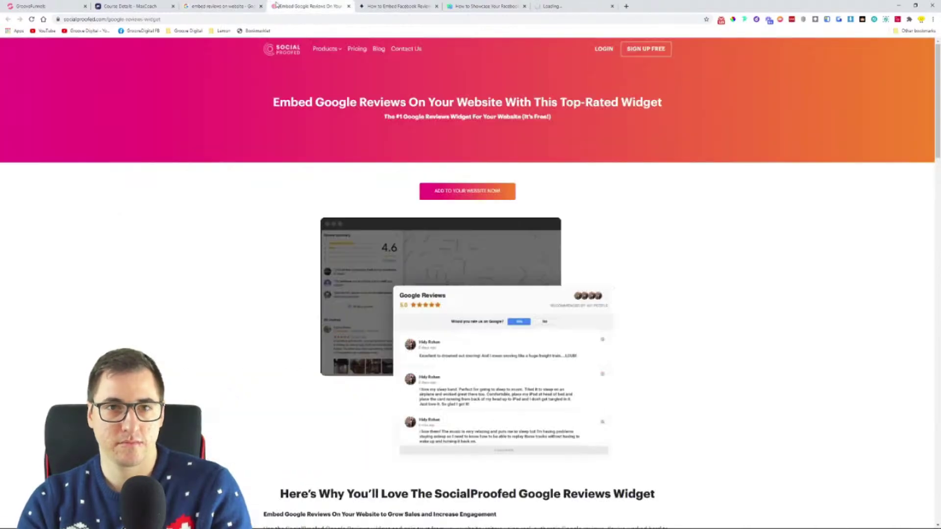
pyautogui.scroll(-12, 480, 243)
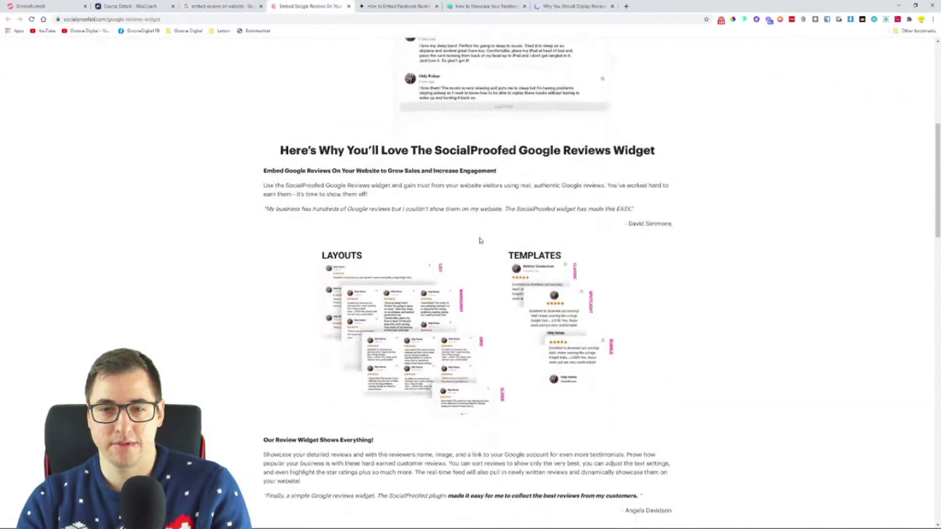
pyautogui.scroll(-14, 480, 241)
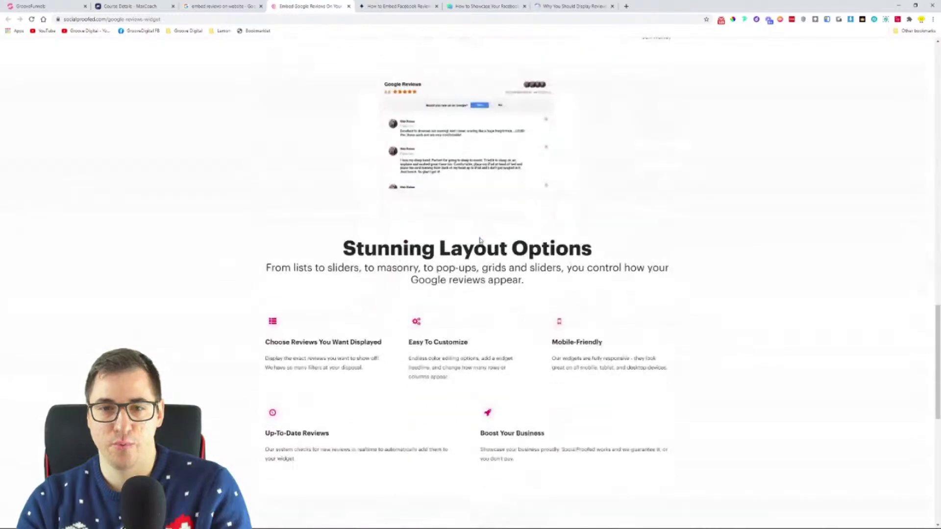
pyautogui.click(349, 6)
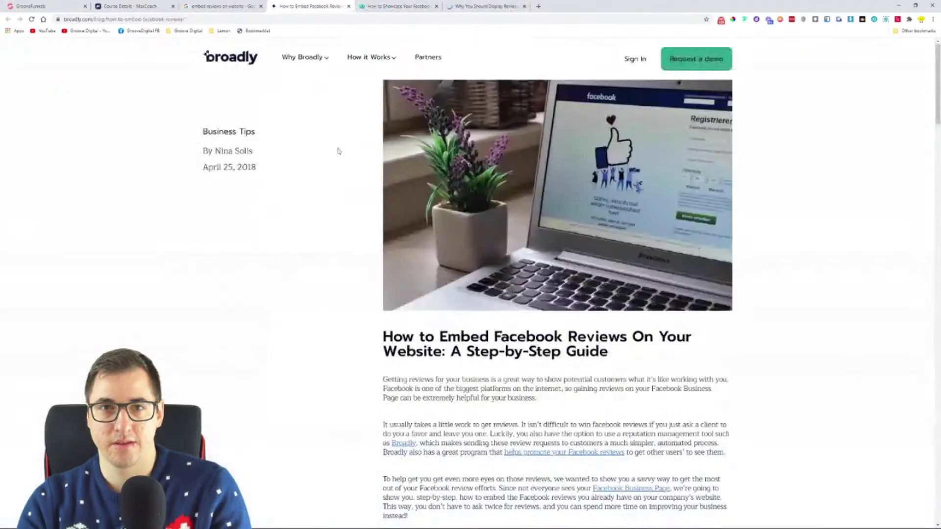
# - Skim Broadly's step-by-step guide to embedding Facebook reviews on a website, and close the page
pyautogui.scroll(-10, 273, 284)
pyautogui.scroll(-15, 333, 266)
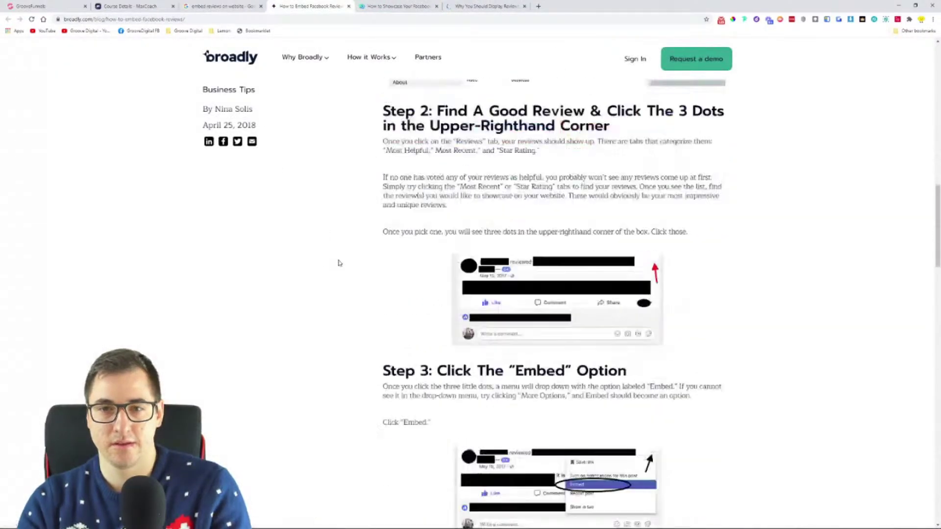
pyautogui.click(348, 7)
# - Read Spectoos's guide to showcasing Facebook reviews, from creating a widget to embedding its code, and close the page
pyautogui.scroll(-12, 212, 255)
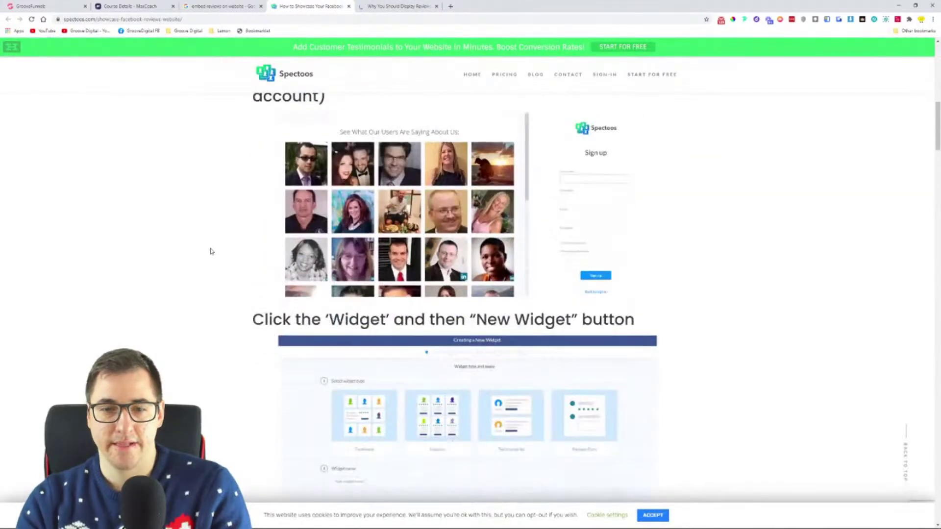
pyautogui.scroll(-9, 211, 252)
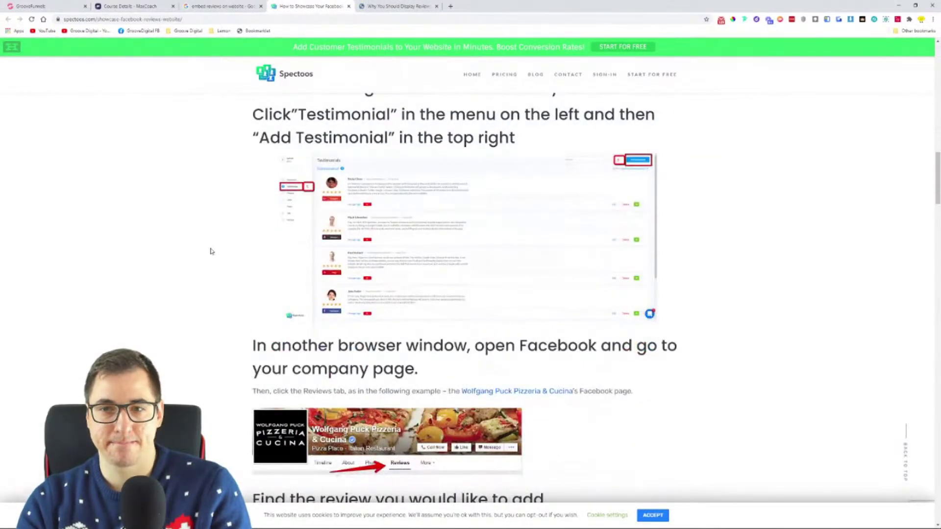
pyautogui.scroll(-17, 211, 252)
pyautogui.scroll(-10, 205, 239)
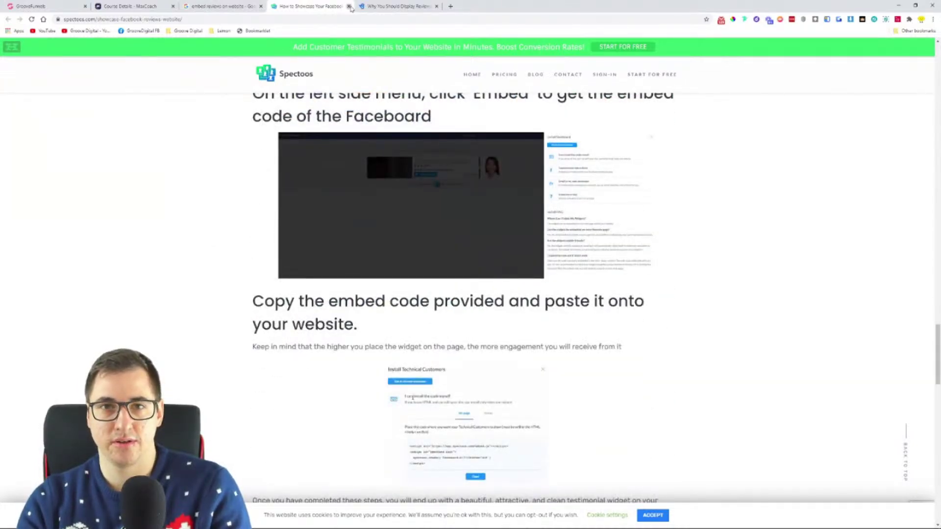
pyautogui.click(349, 7)
# - Skim Birdeye's article on displaying reviews on a website, and close it to return to the search results
pyautogui.scroll(-20, 199, 258)
pyautogui.scroll(-13, 220, 248)
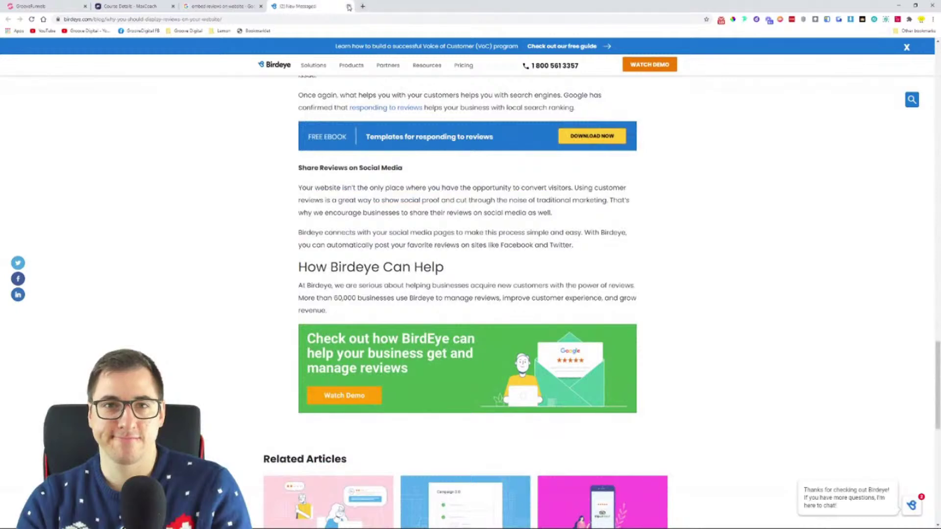
pyautogui.click(349, 6)
# - Search Google for "reviews embed html" and look through the first page of results for a suitable review tool
pyautogui.click(257, 66)
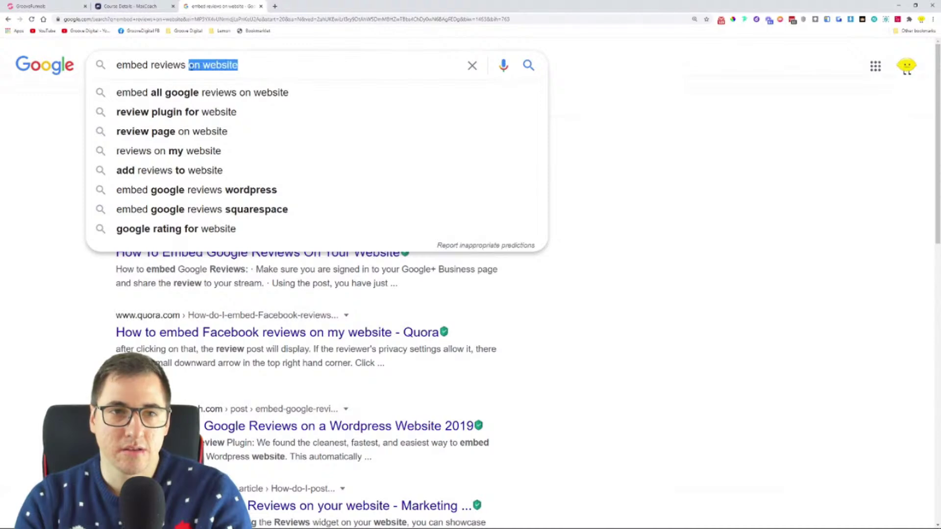
pyautogui.press('BackSpace')
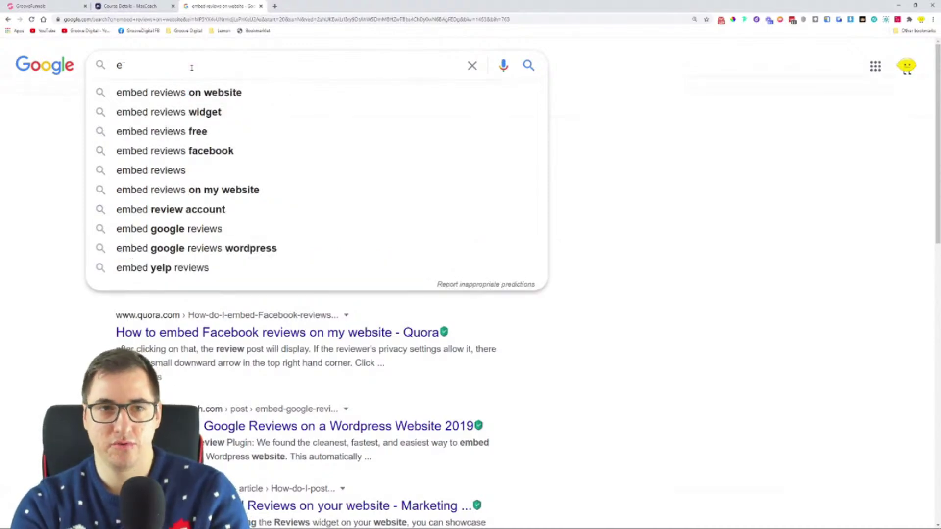
pyautogui.press('BackSpace')
pyautogui.write('reviews e')
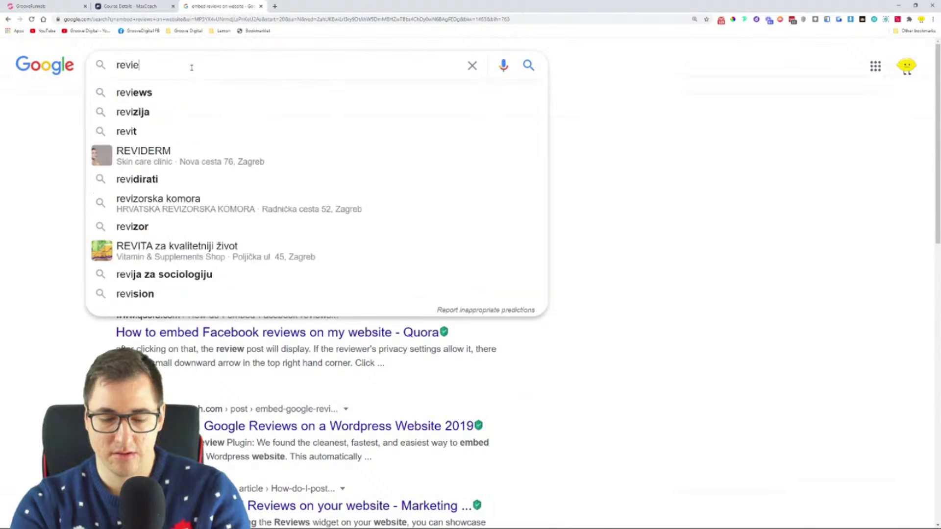
pyautogui.write('mbed ')
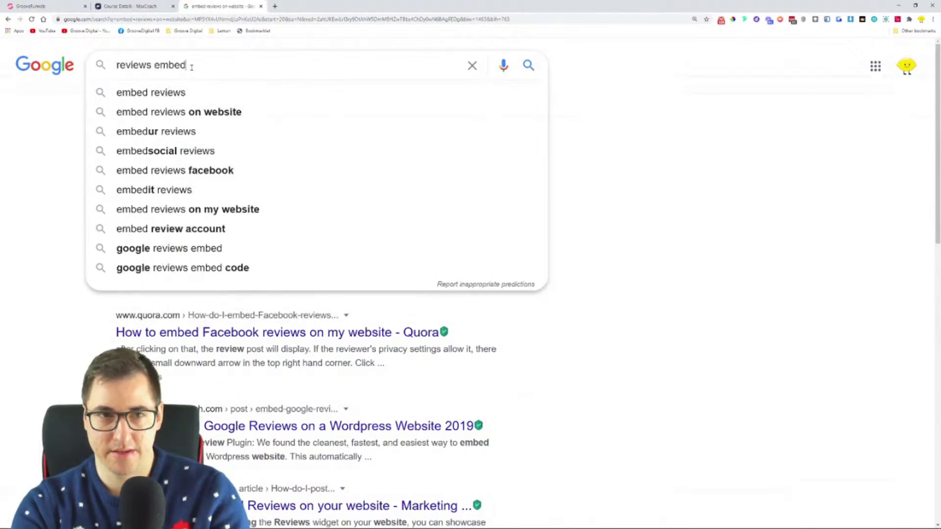
pyautogui.write('ht')
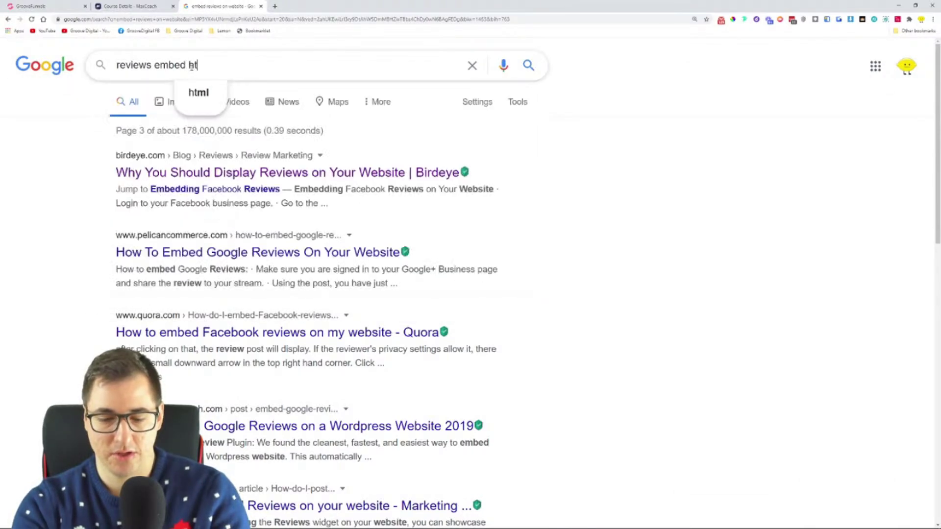
pyautogui.write('ml')
pyautogui.press('Return')
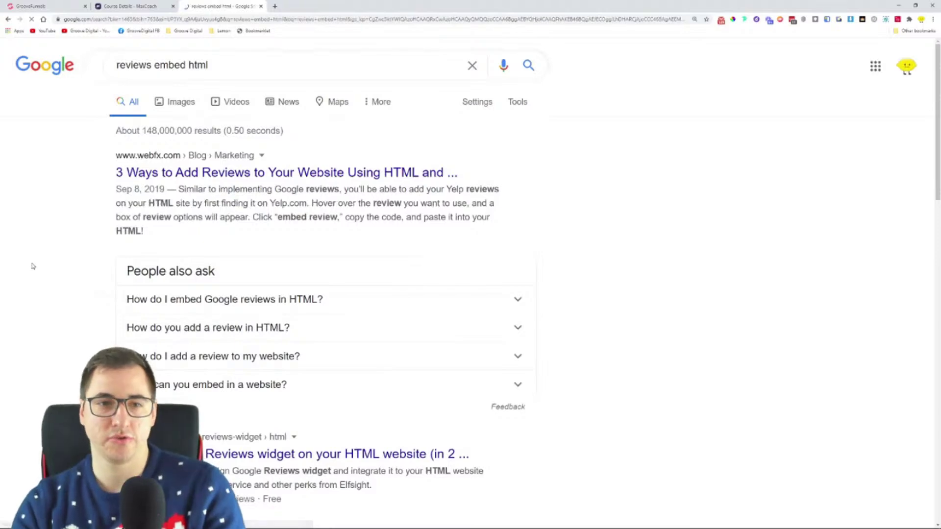
pyautogui.scroll(-6, 68, 238)
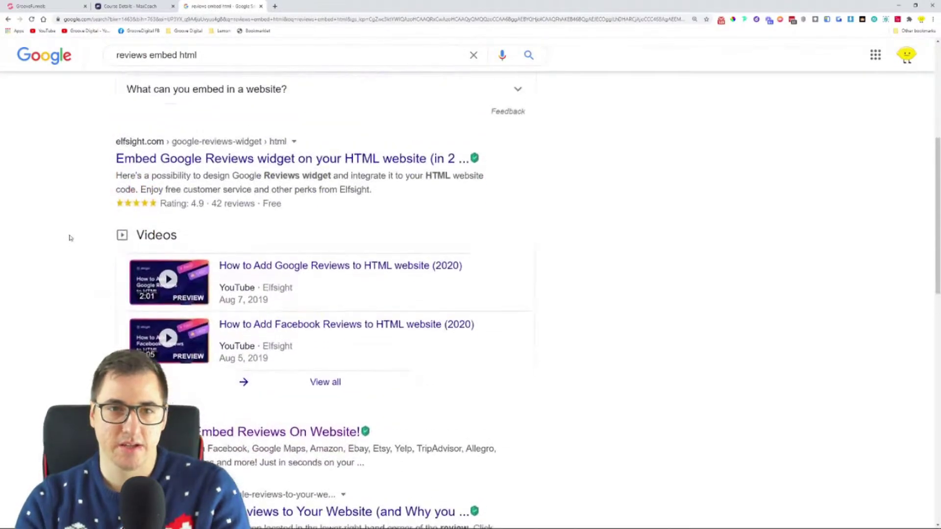
pyautogui.scroll(-7, 70, 237)
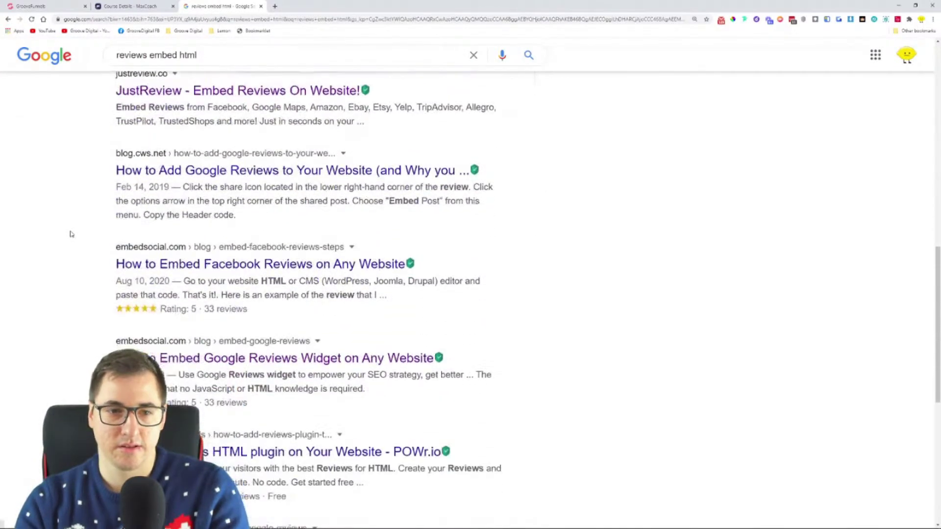
pyautogui.scroll(-7, 69, 237)
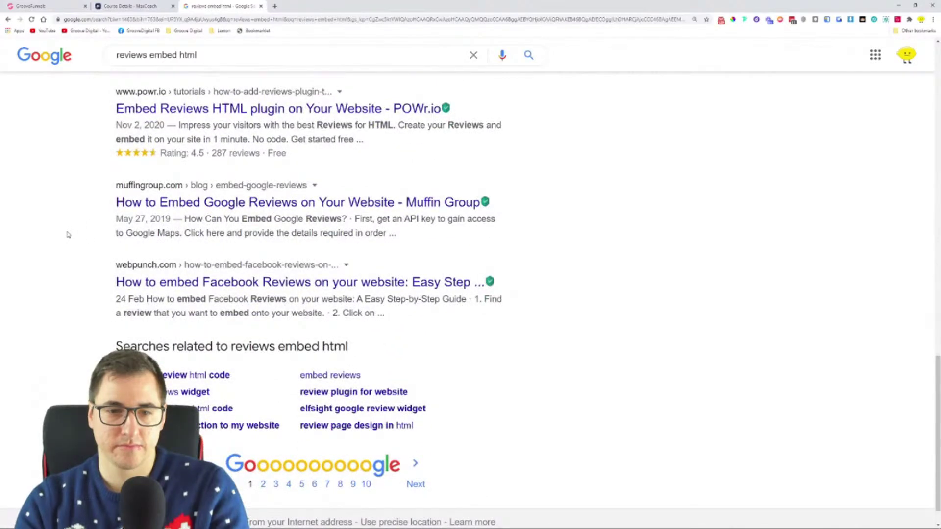
pyautogui.scroll(14, 68, 235)
# - Change the Google search to "embed reviews widget" using the suggested query
pyautogui.moveTo(180, 55); pyautogui.dragTo(178, 55)
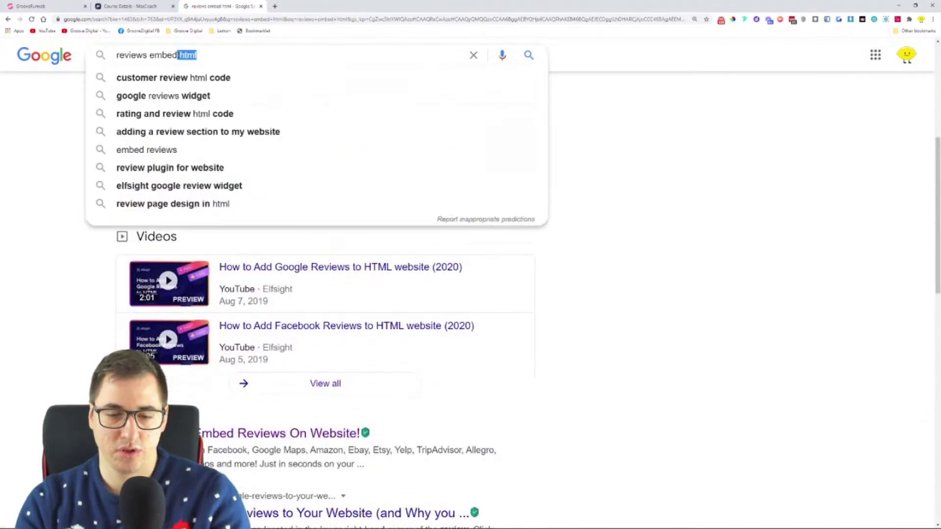
pyautogui.press('BackSpace')
pyautogui.write('wid')
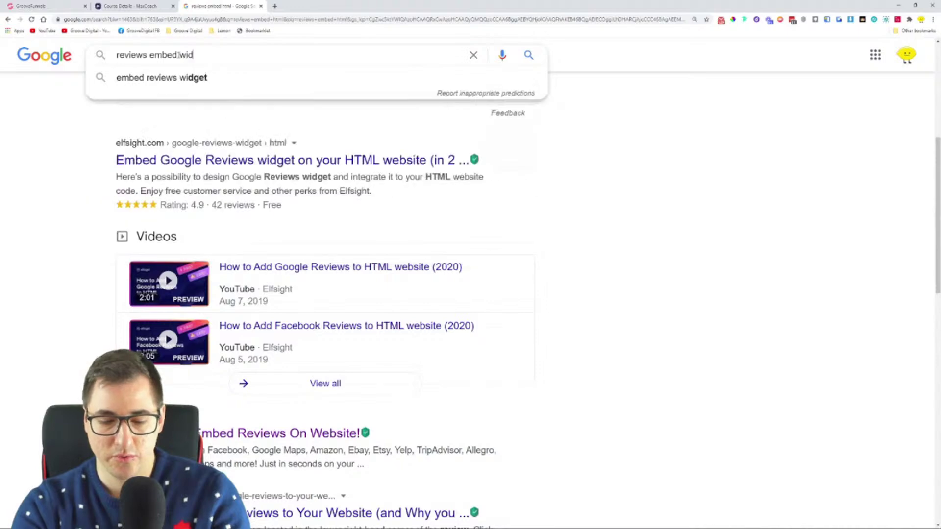
pyautogui.press('Down')
pyautogui.press('Return')
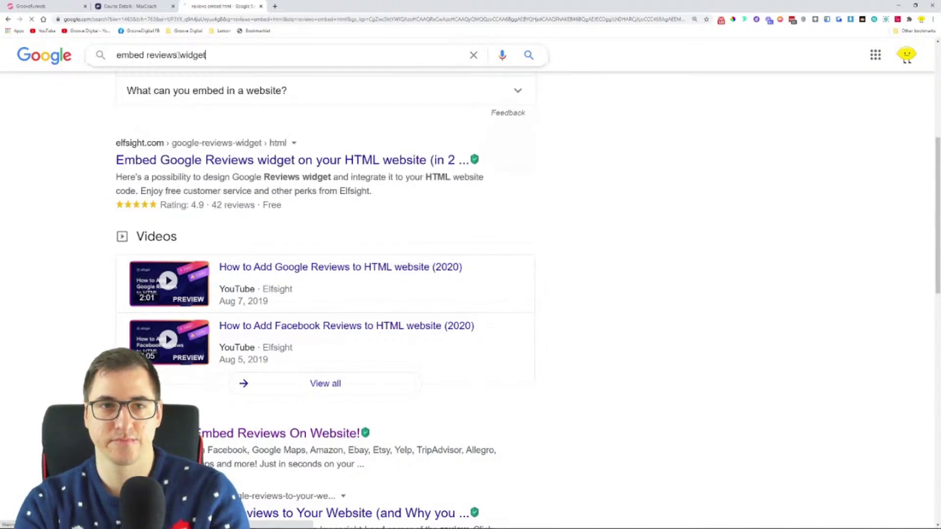
# - Open the Google & Facebook reviews, Review Tool, RocketReviews and Yotpo results from the first two result pages in separate browser tabs
pyautogui.scroll(-7, 113, 191)
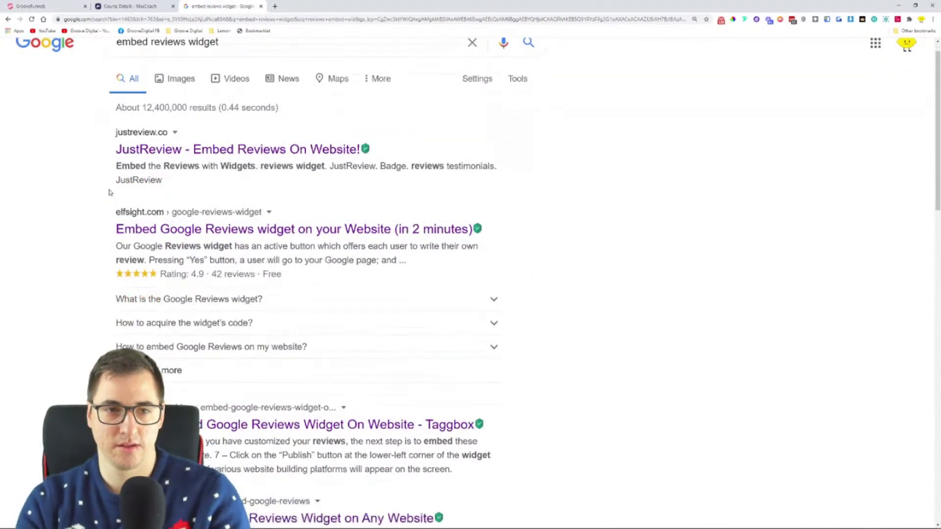
pyautogui.scroll(-10, 81, 226)
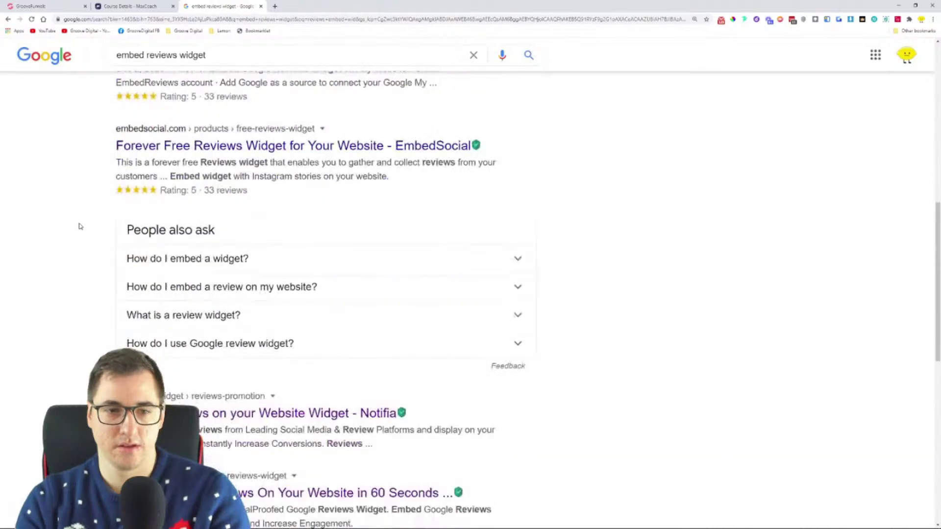
pyautogui.middleClick(248, 230)
pyautogui.scroll(-2, 93, 285)
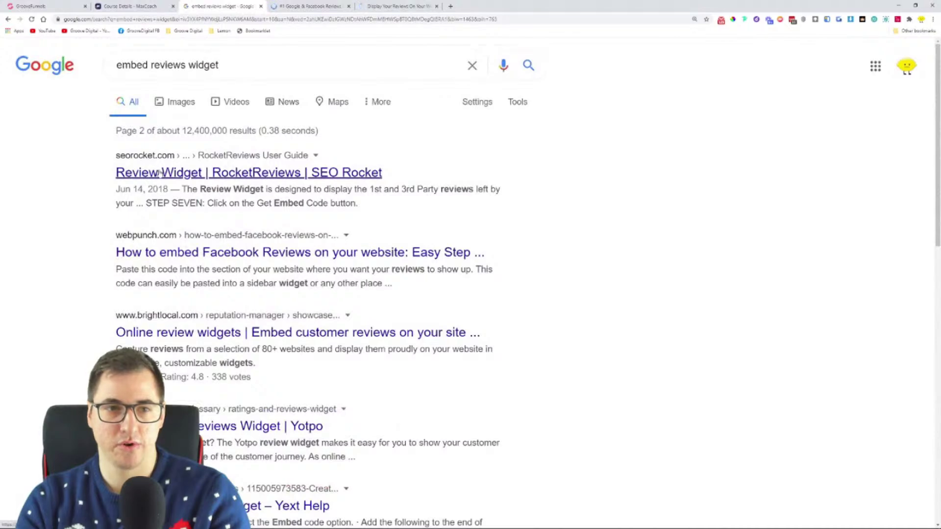
pyautogui.scroll(-4, 69, 279)
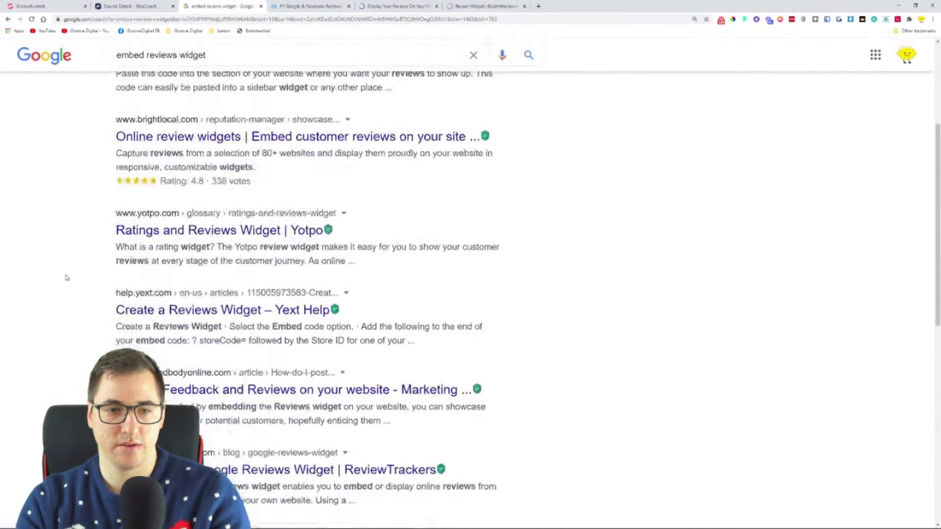
pyautogui.scroll(-8, 66, 336)
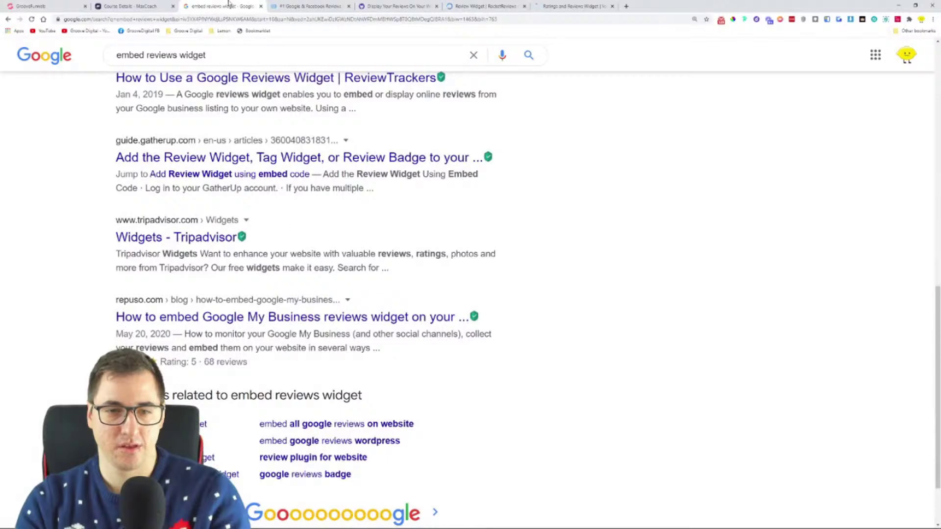
# - Examine the reviewsonmywebsite.com page for its options to display, collect and request reviews
pyautogui.click(277, 4)
pyautogui.scroll(-10, 225, 231)
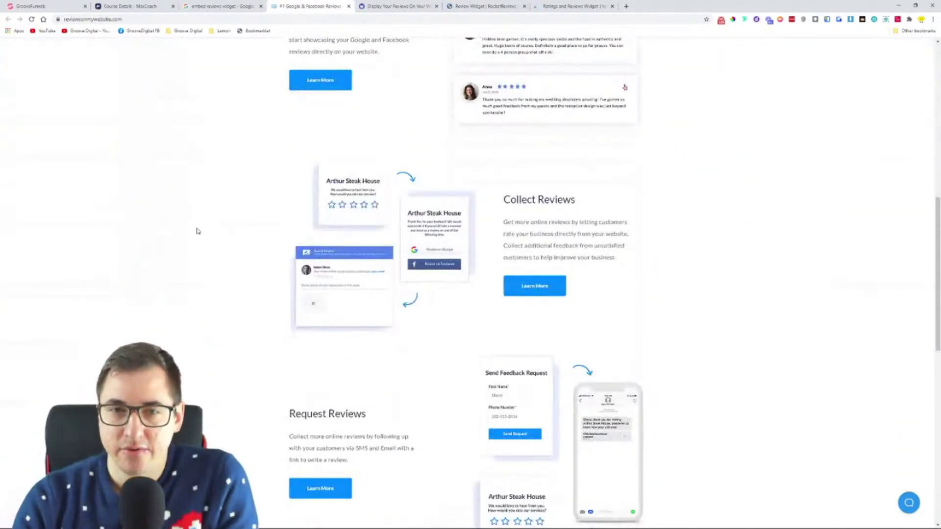
pyautogui.scroll(-3, 198, 236)
pyautogui.scroll(-7, 197, 234)
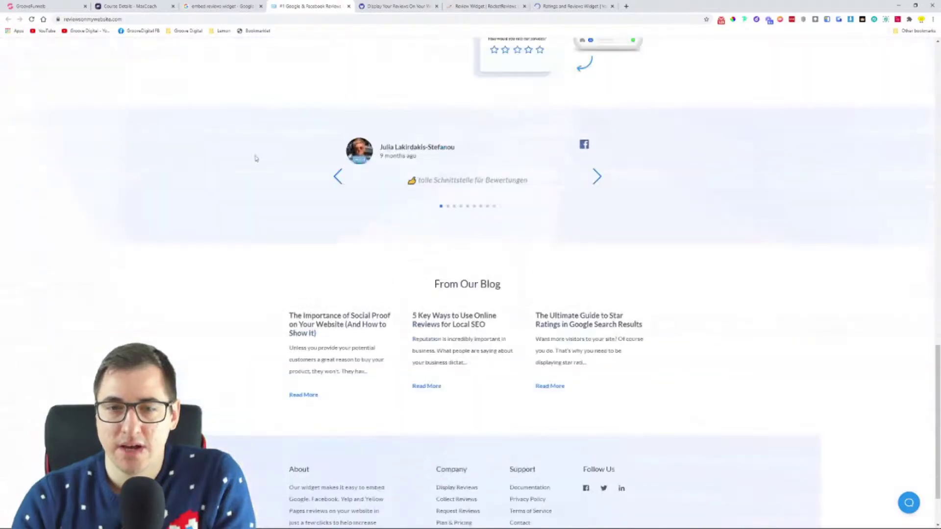
pyautogui.scroll(4, 226, 185)
# - Examine the Review Tool reviews widget page for its widget types, embedding method, customization and filtering features
pyautogui.hotkey('ctrl', 'Tab')
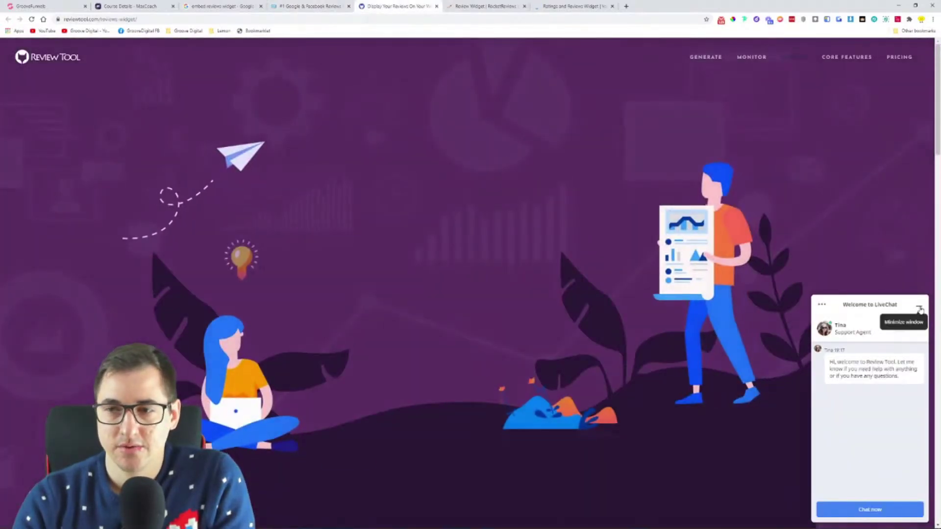
pyautogui.scroll(-6, 364, 255)
pyautogui.scroll(-13, 364, 255)
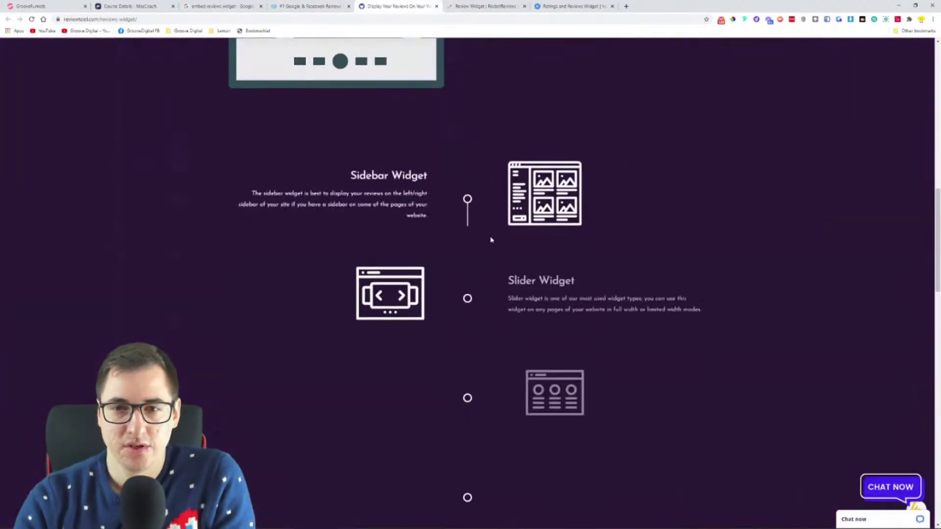
pyautogui.scroll(-18, 652, 191)
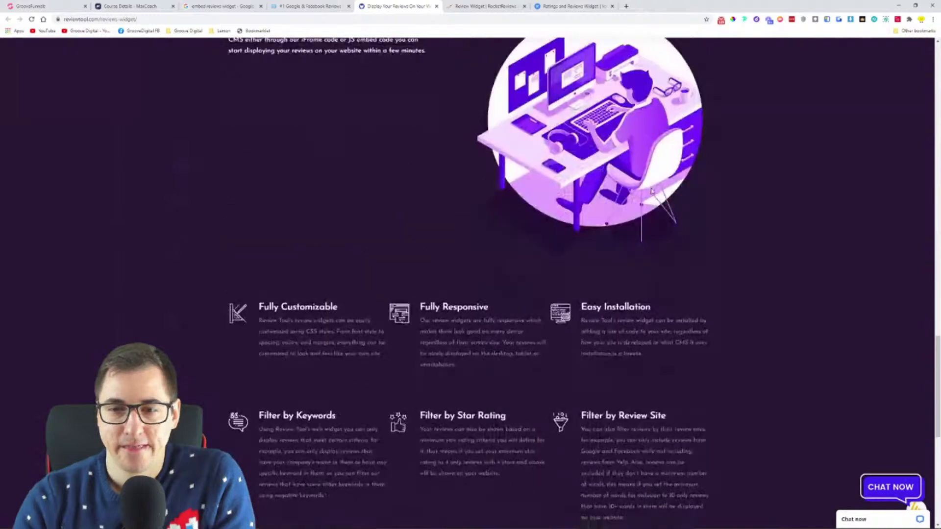
pyautogui.scroll(20, 749, 192)
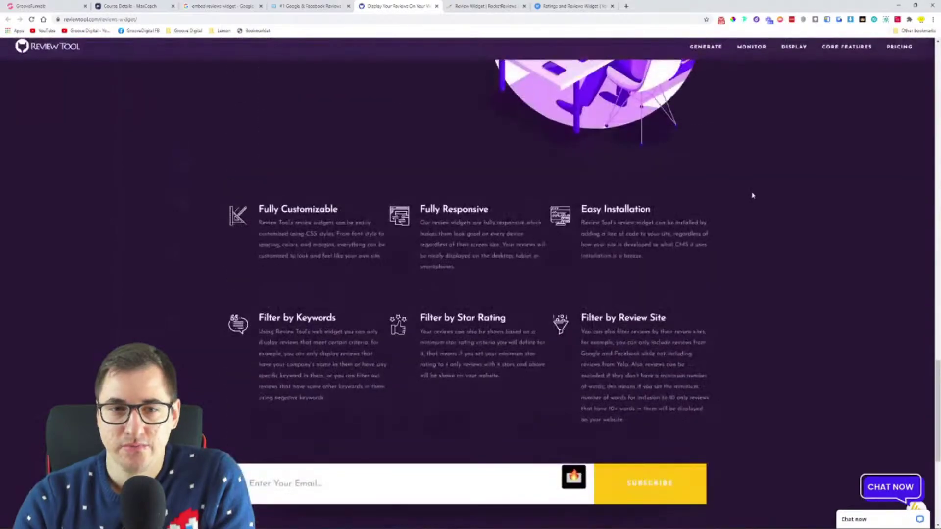
pyautogui.scroll(6, 752, 196)
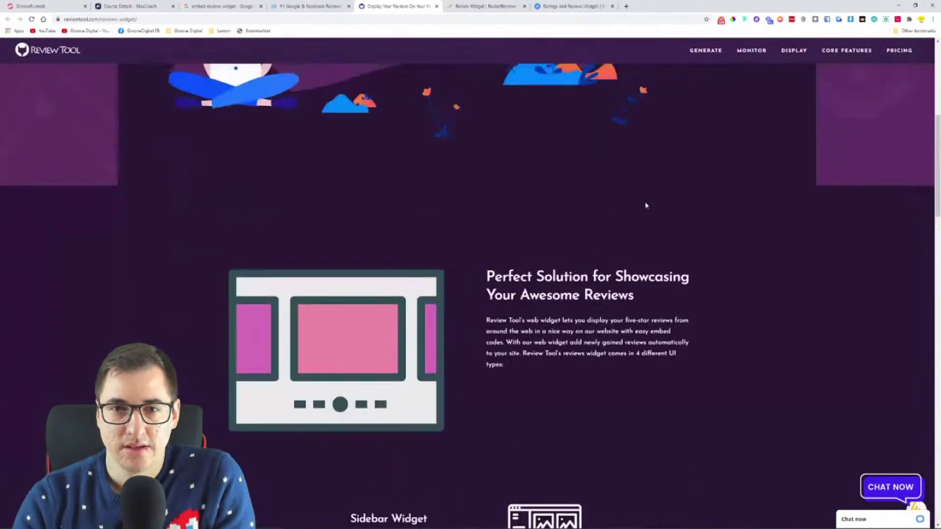
pyautogui.scroll(7, 732, 89)
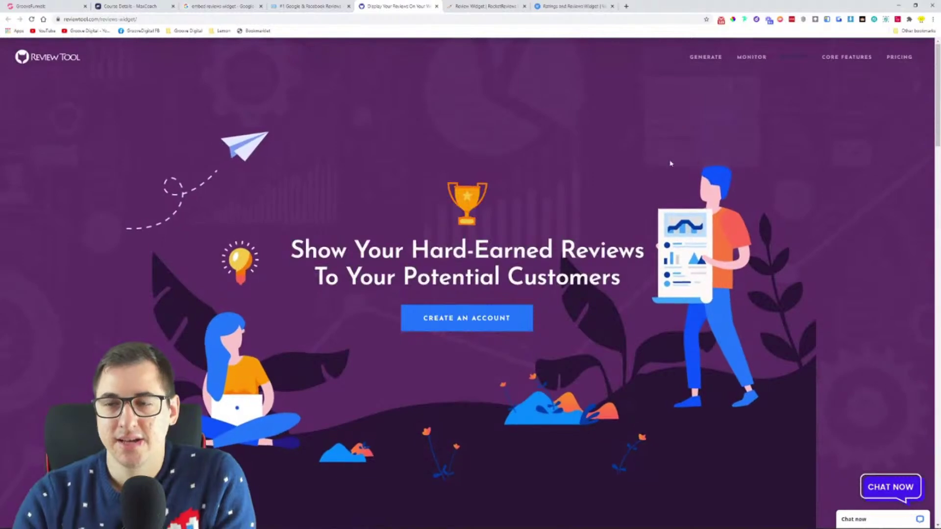
# - Open Review Tool's Reviews Trust Badge page, look through its features, and close that browser tab
pyautogui.moveTo(711, 59)
pyautogui.moveTo(789, 62)
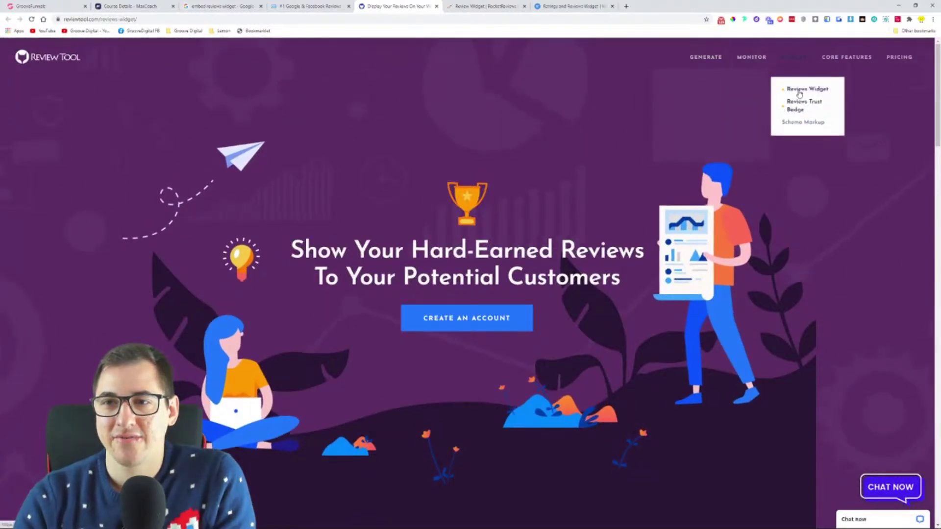
pyautogui.click(796, 108)
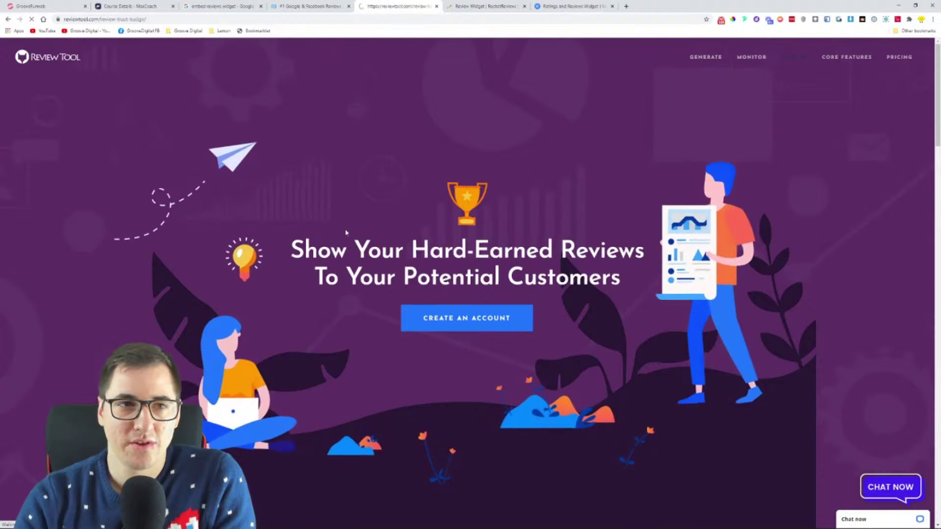
pyautogui.scroll(-8, 796, 188)
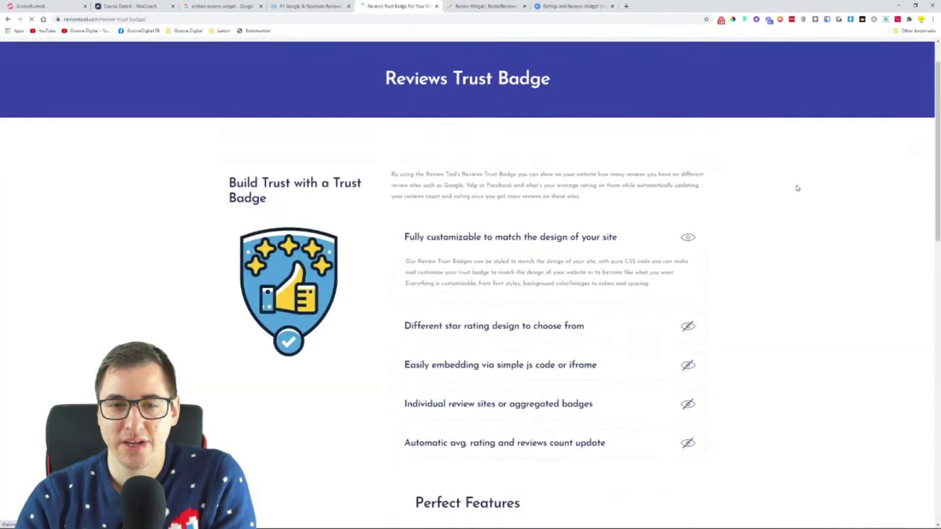
pyautogui.scroll(-7, 796, 188)
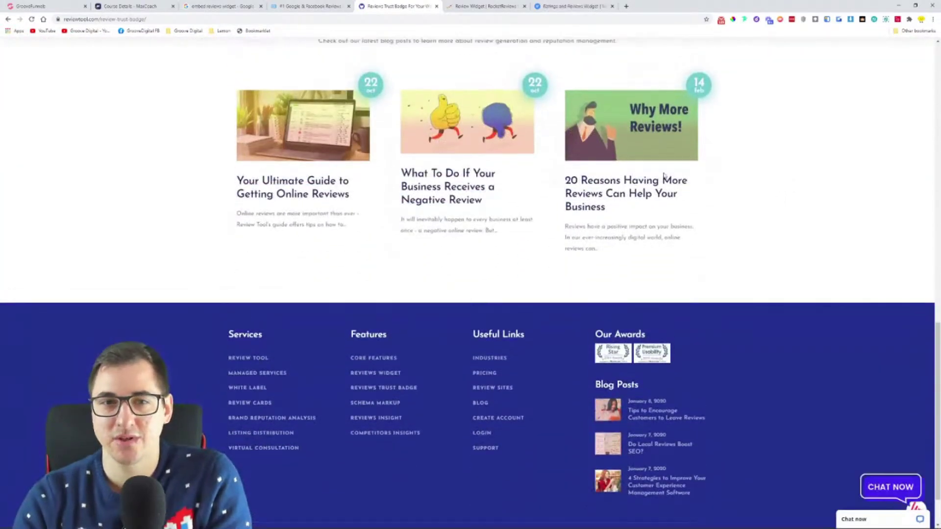
pyautogui.scroll(6, 344, 145)
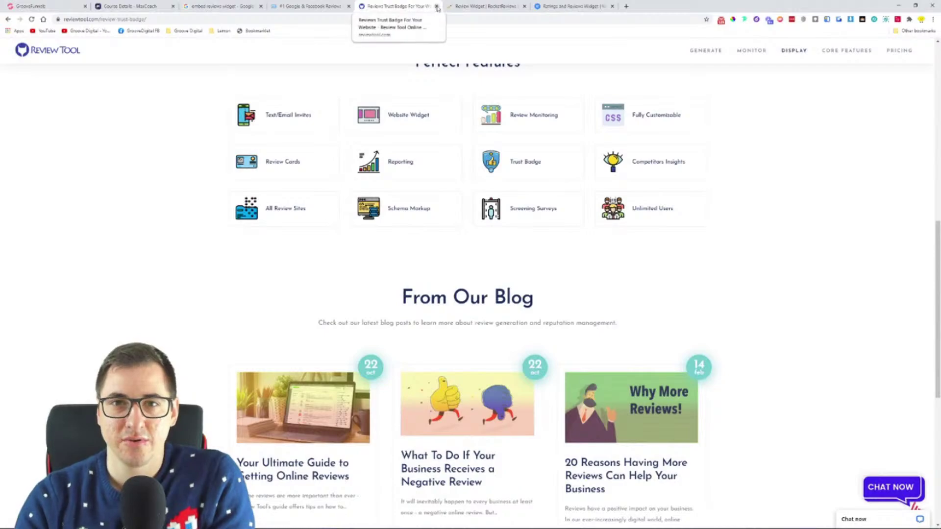
pyautogui.click(436, 6)
# - Accept the cookies on the RocketReviews Review Widget guide and examine its widget settings, design options, setup steps and embed code
pyautogui.scroll(-3, 244, 252)
pyautogui.scroll(2, 466, 241)
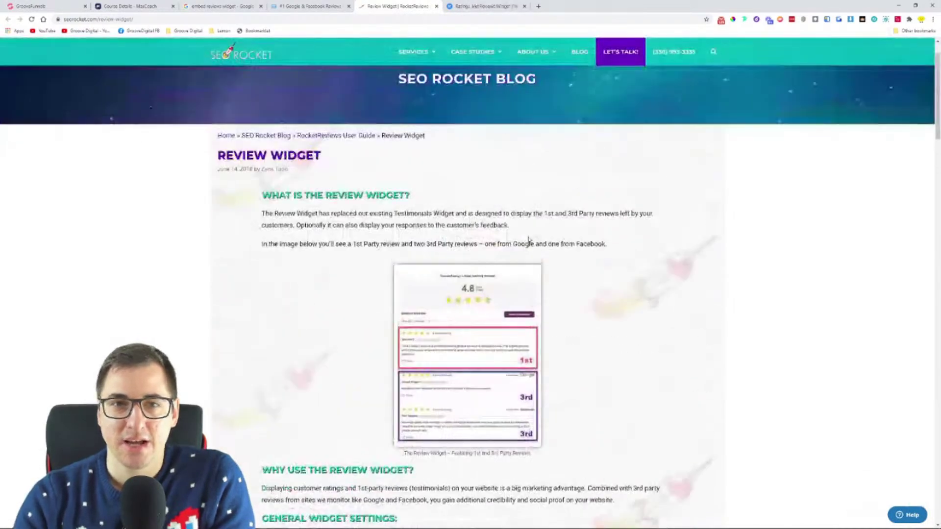
pyautogui.scroll(-7, 453, 293)
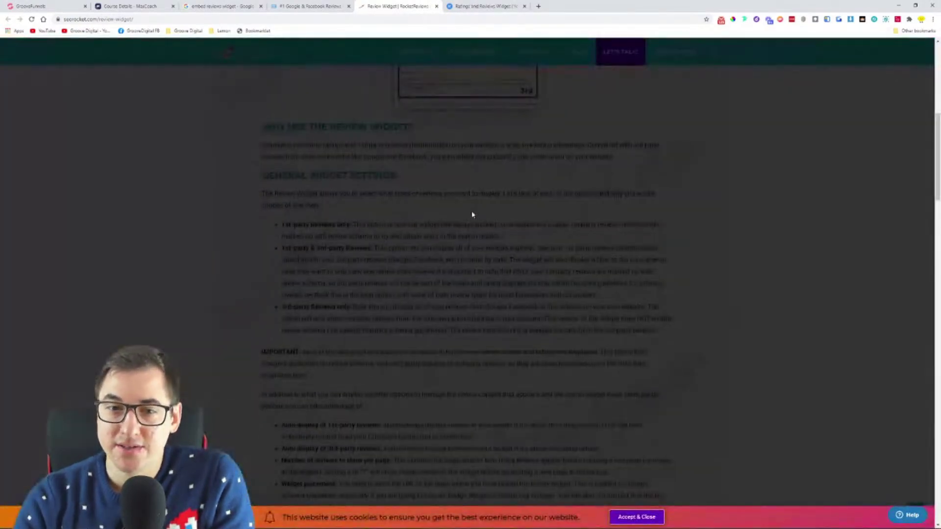
pyautogui.click(636, 517)
pyautogui.scroll(-13, 446, 256)
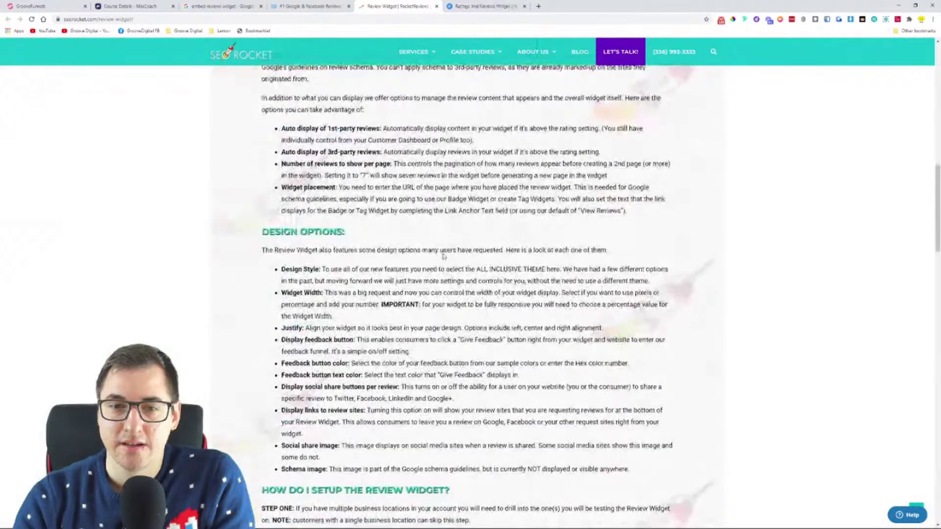
pyautogui.scroll(-2, 451, 250)
pyautogui.scroll(-13, 396, 203)
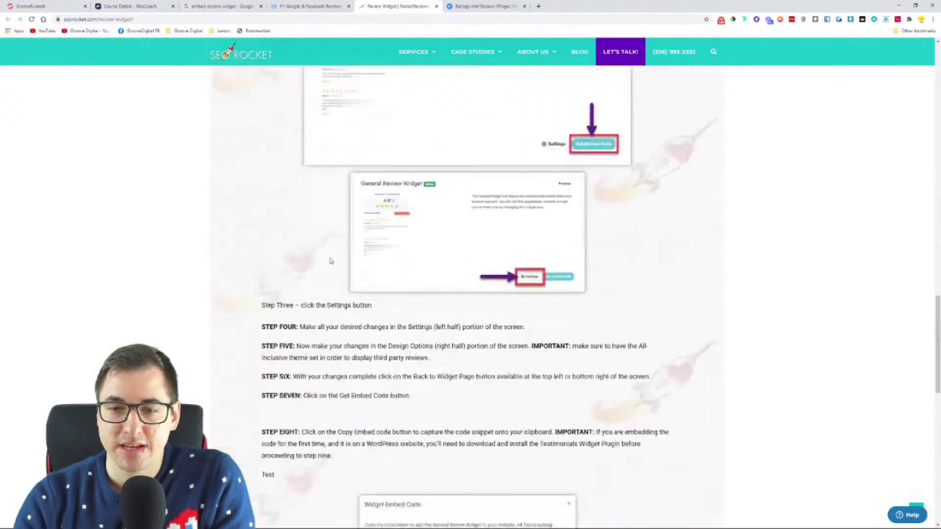
pyautogui.scroll(15, 546, 242)
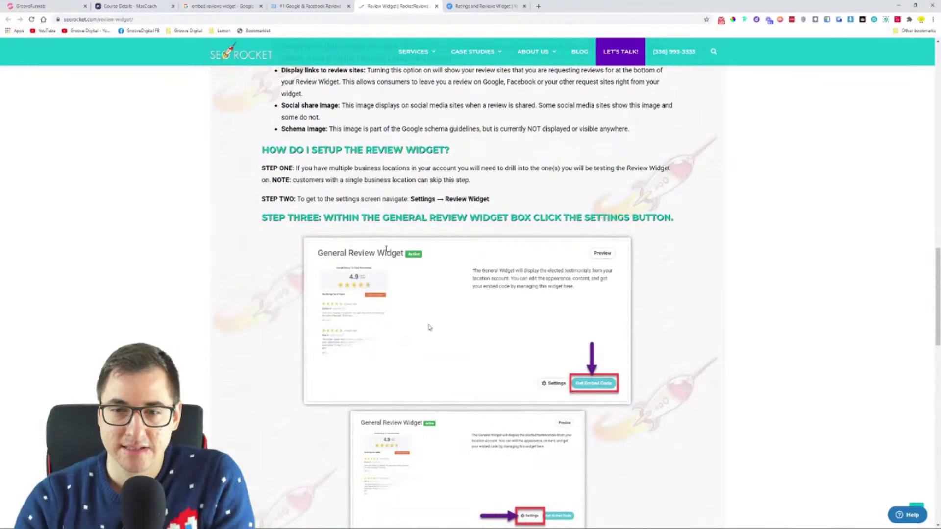
pyautogui.scroll(20, 490, 328)
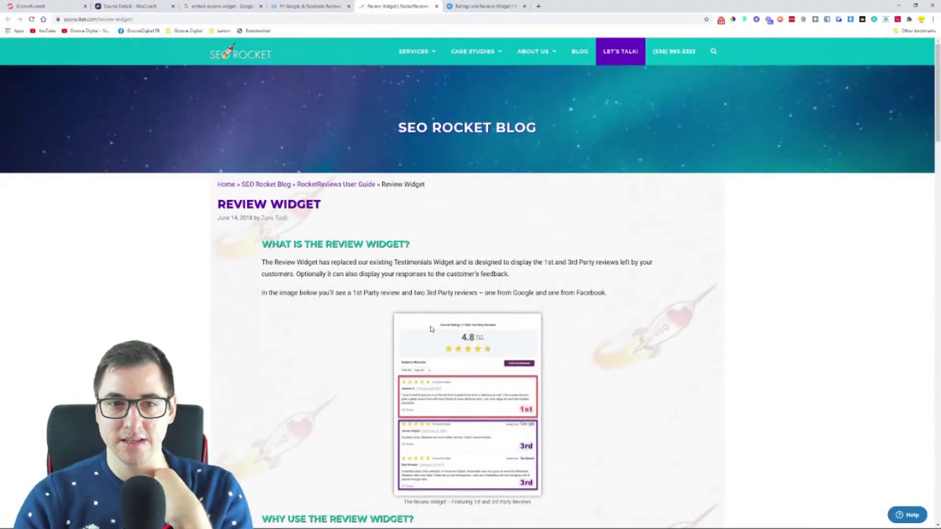
pyautogui.scroll(-20, 412, 315)
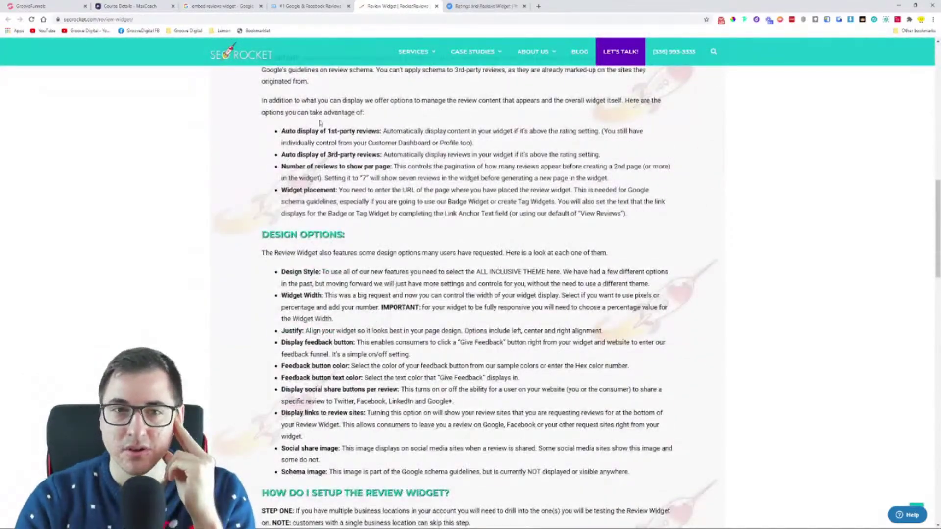
pyautogui.scroll(-10, 320, 123)
pyautogui.scroll(-12, 417, 145)
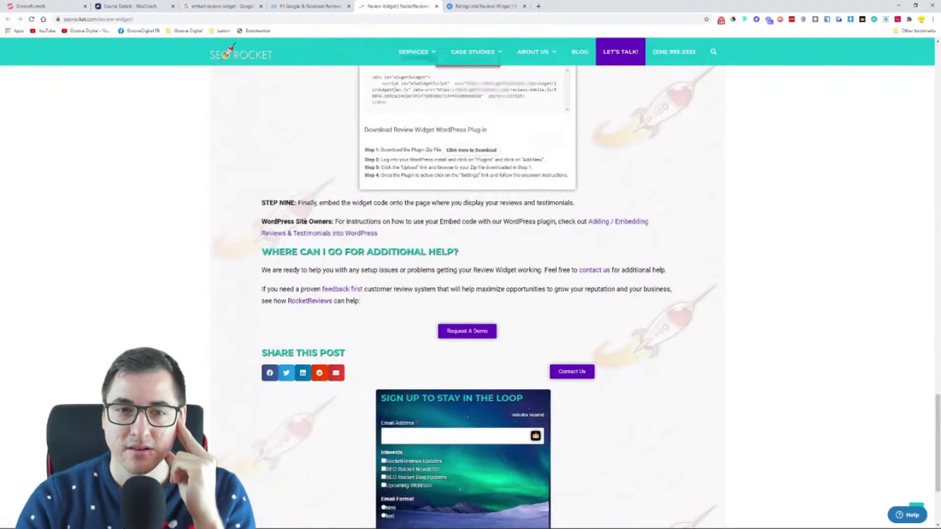
# - Examine the closing steps and help section of the SEO Rocket review widget article and return to its introduction
pyautogui.scroll(4, 458, 199)
pyautogui.scroll(-5, 475, 202)
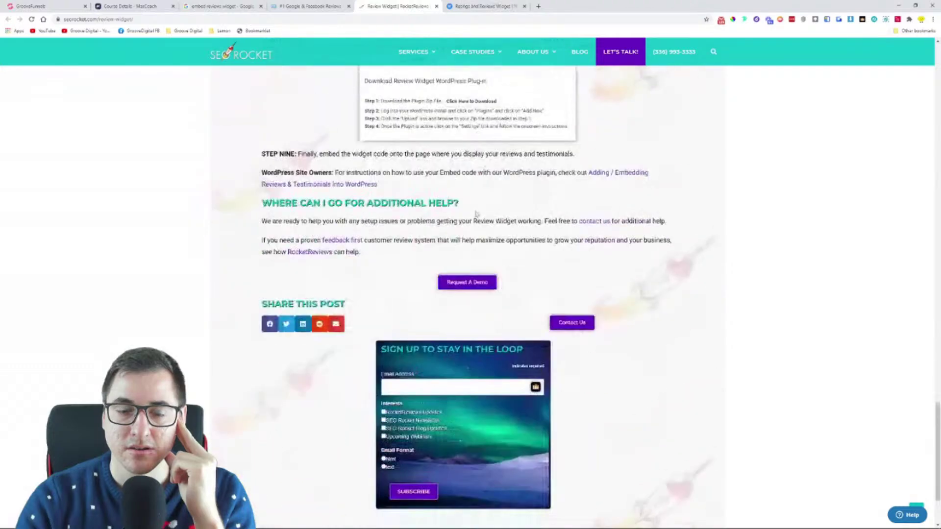
pyautogui.scroll(-2, 479, 296)
pyautogui.scroll(2, 446, 412)
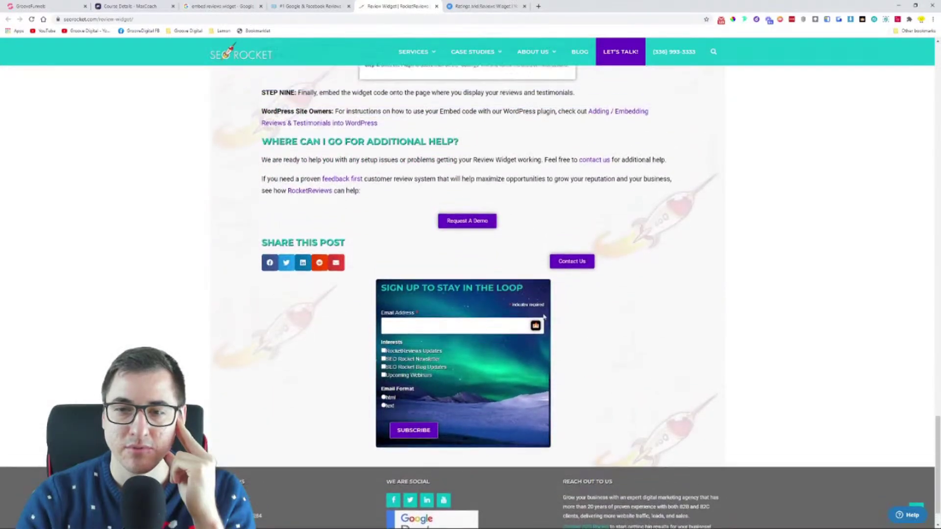
pyautogui.scroll(12, 596, 321)
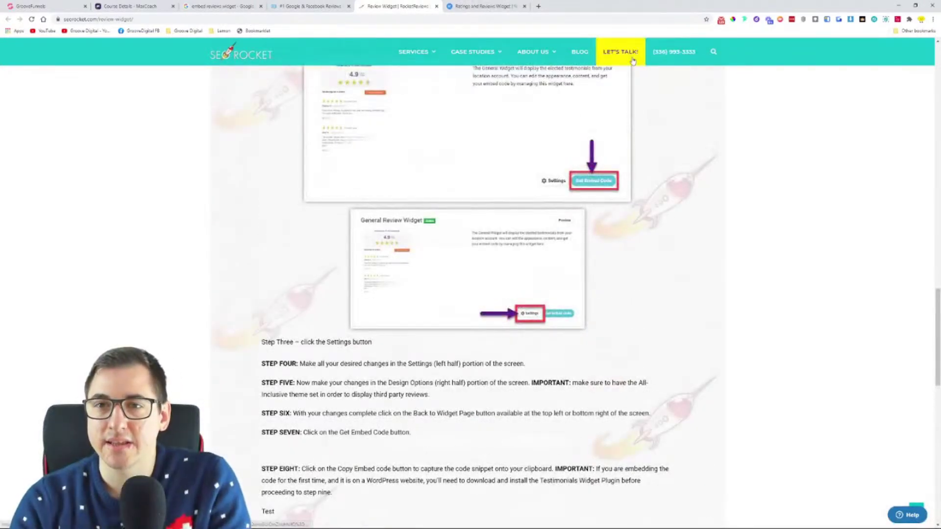
pyautogui.moveTo(444, 54)
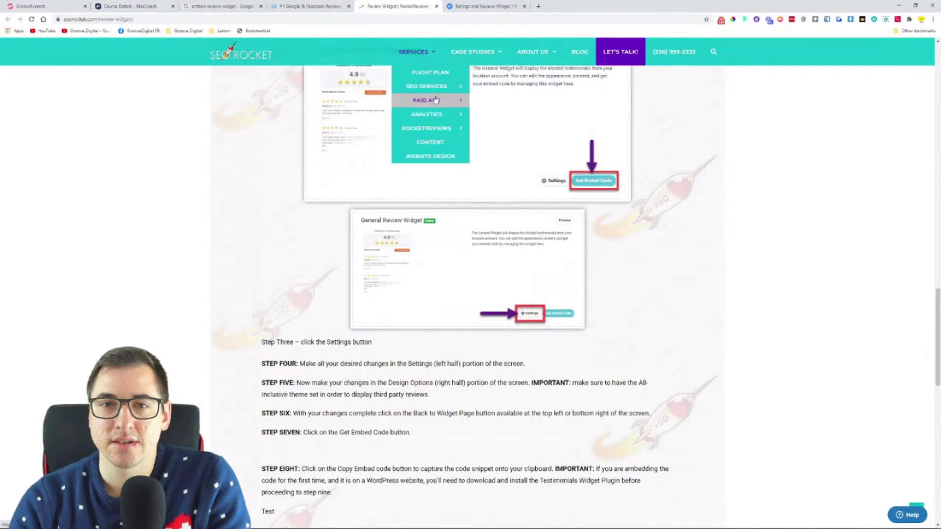
pyautogui.scroll(15, 658, 280)
pyautogui.scroll(20, 658, 280)
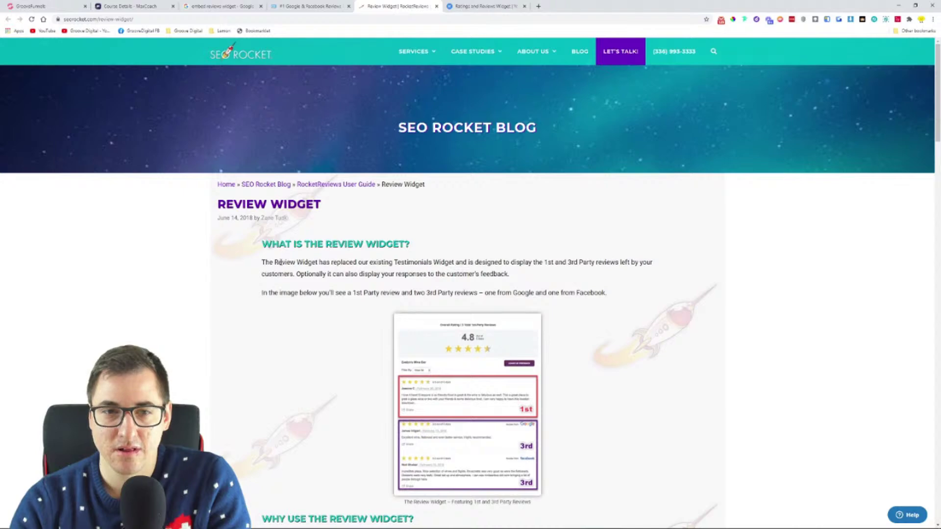
# - Read the review widget guide from its sample image and general settings through the setup steps to the additional help section
pyautogui.scroll(-4, 279, 264)
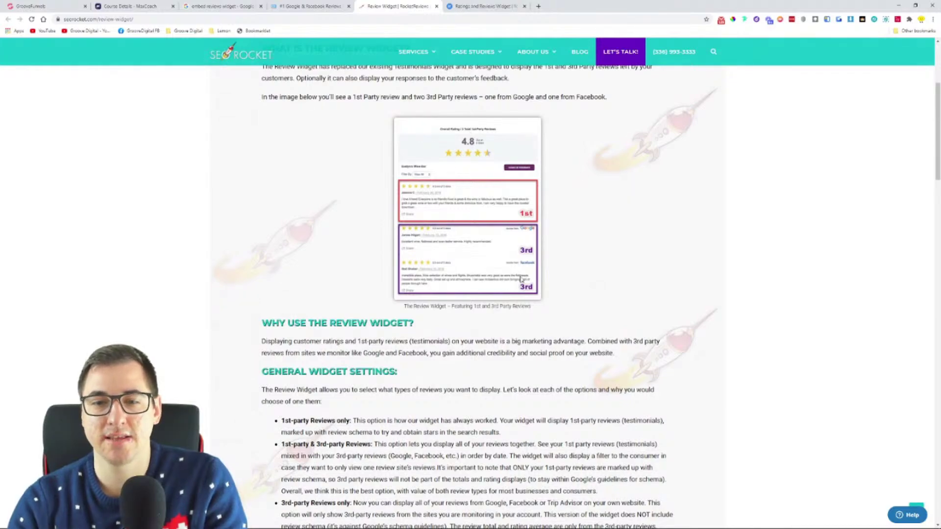
pyautogui.scroll(-2, 521, 279)
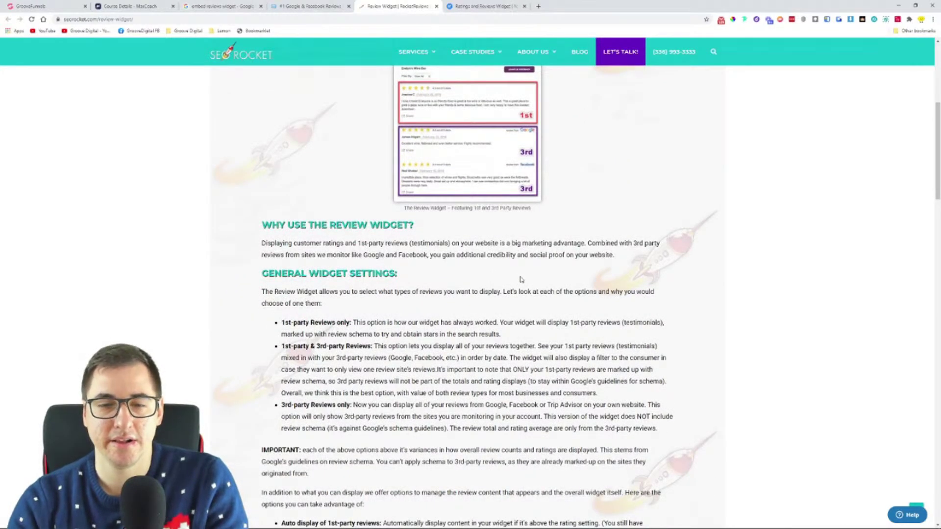
pyautogui.scroll(-17, 521, 252)
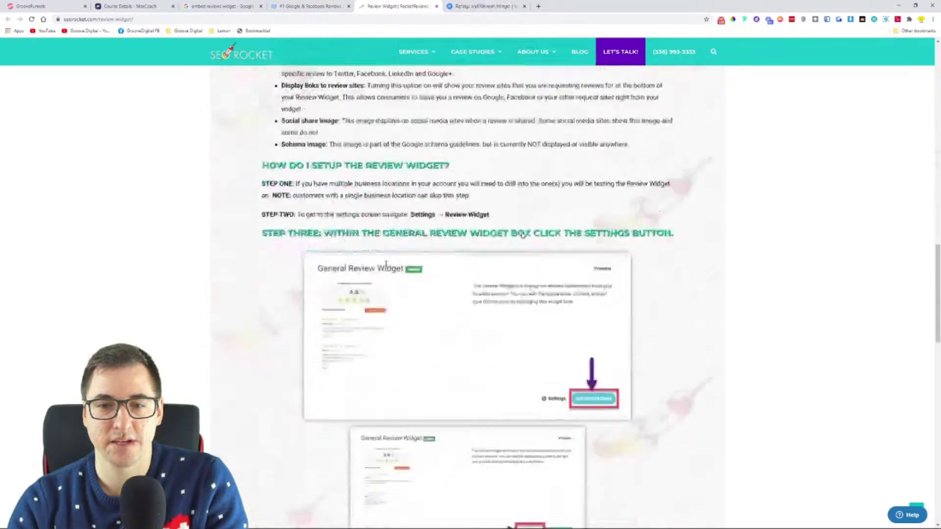
pyautogui.moveTo(450, 101); pyautogui.dragTo(371, 101)
pyautogui.scroll(-4, 435, 262)
pyautogui.scroll(4, 391, 204)
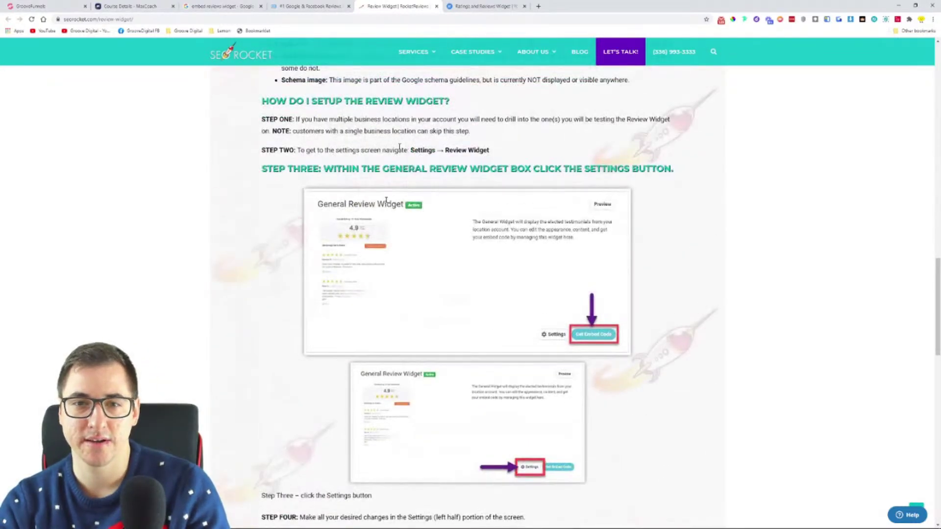
pyautogui.moveTo(398, 150); pyautogui.dragTo(489, 150)
pyautogui.scroll(-15, 563, 204)
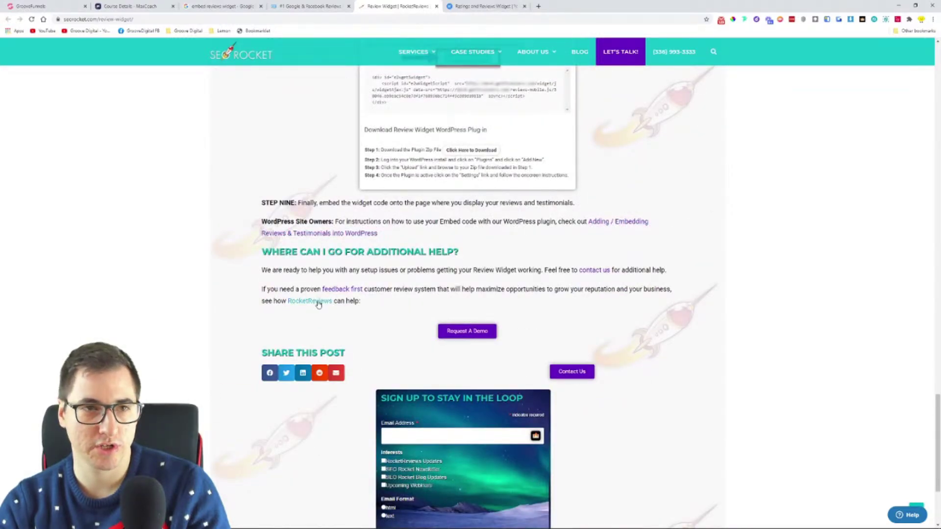
# - Open the linked RocketReviews service page, look through its offering, and close it again
pyautogui.click(325, 305)
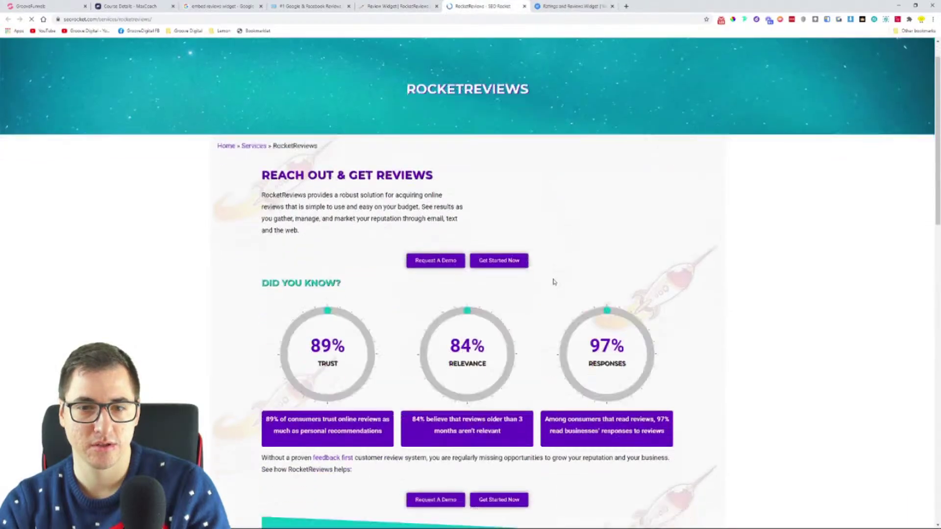
pyautogui.scroll(-6, 588, 274)
pyautogui.scroll(-10, 649, 272)
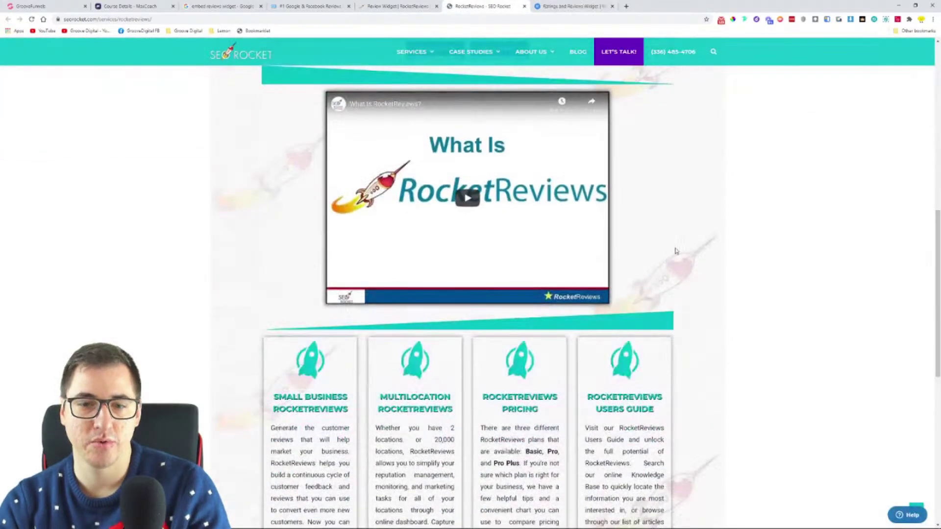
pyautogui.scroll(6, 588, 245)
pyautogui.click(524, 7)
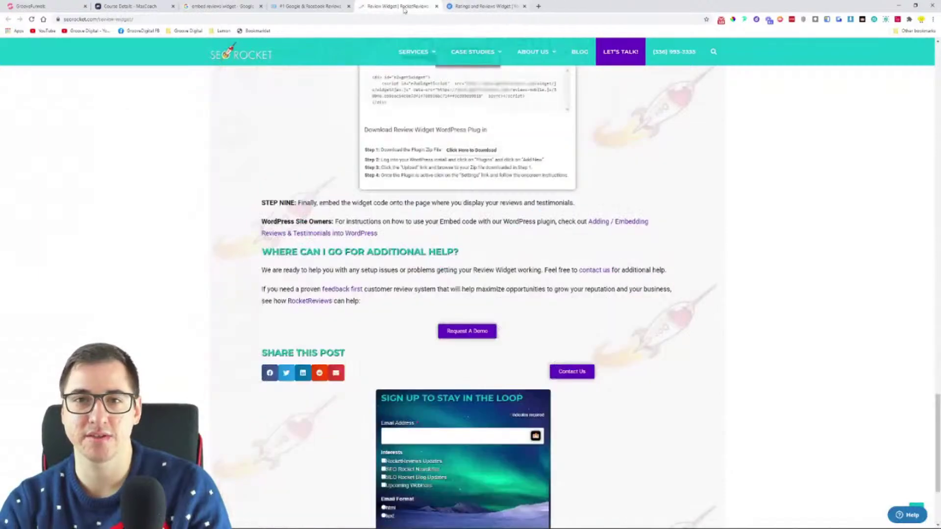
# - Close the SEO Rocket article and start creating a free account from Yotpo's pricing plans
pyautogui.click(436, 6)
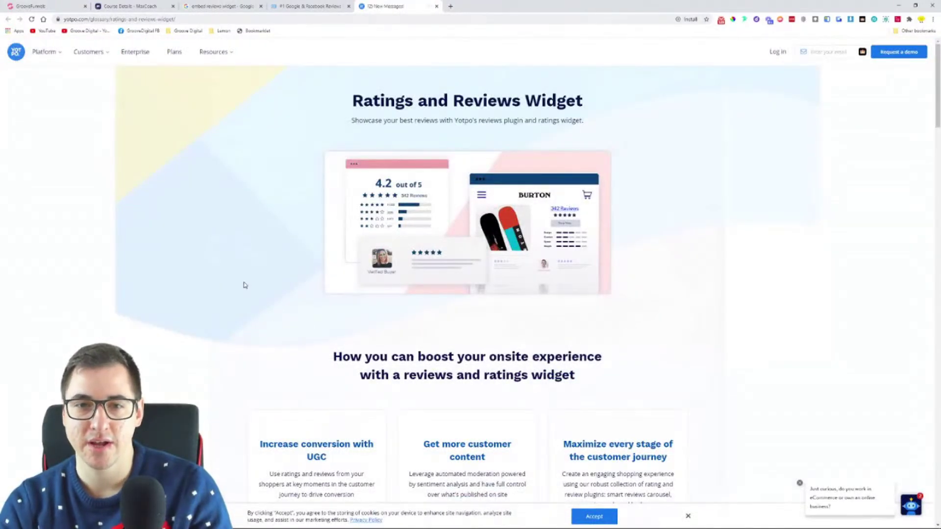
pyautogui.scroll(-2, 244, 285)
pyautogui.scroll(2, 329, 272)
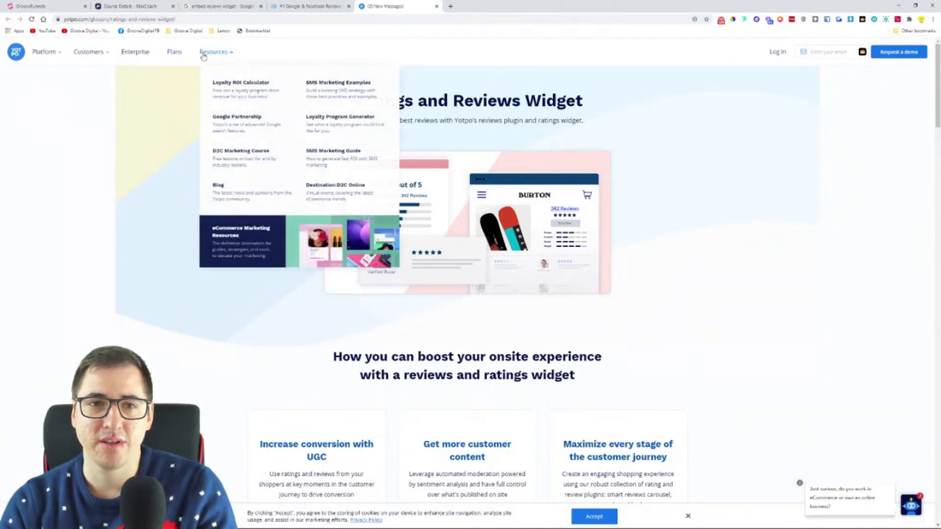
pyautogui.click(175, 52)
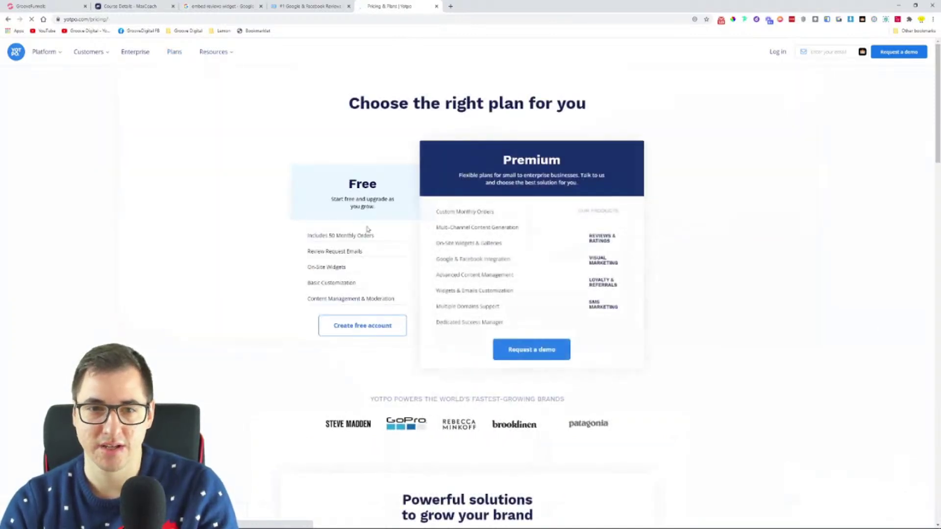
pyautogui.click(365, 328)
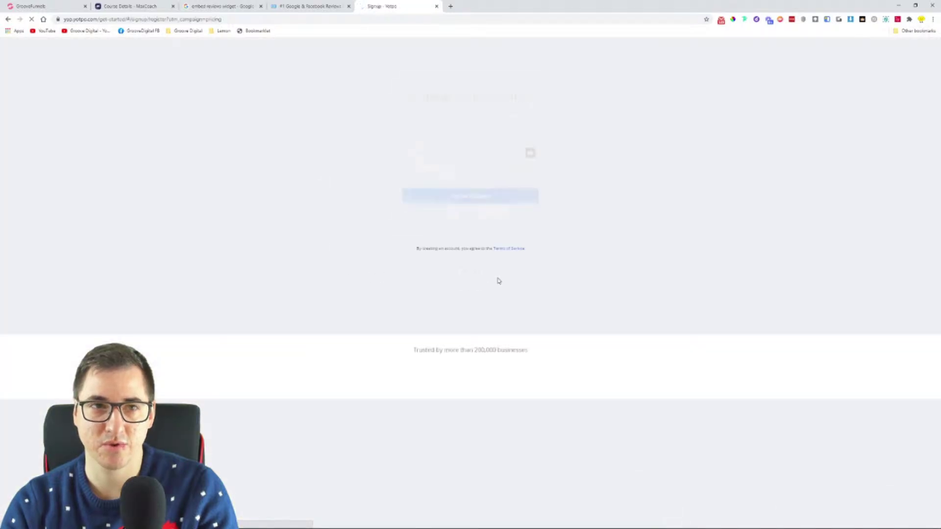
# - Fill in the Yotpo signup form with the full name, a substitute e-mail address and a generated password, and submit it
pyautogui.click(448, 157)
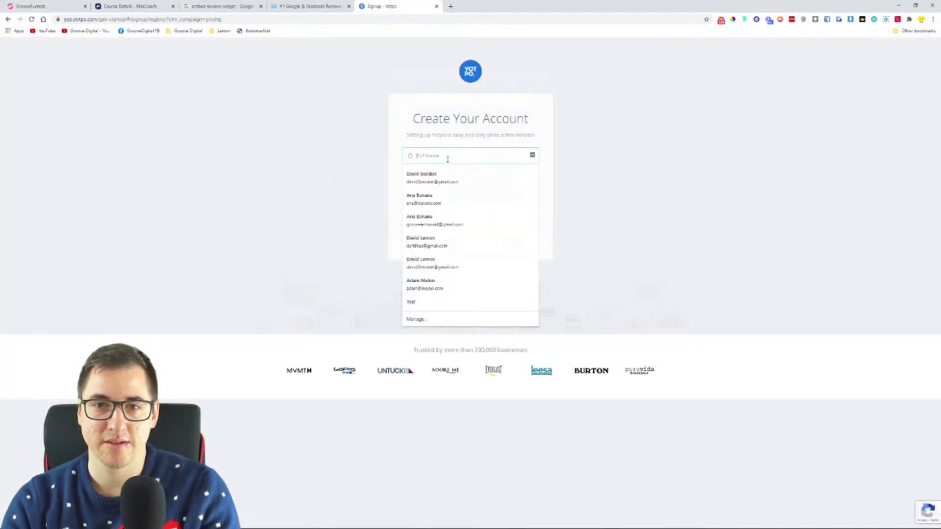
pyautogui.click(451, 265)
pyautogui.press('Tab')
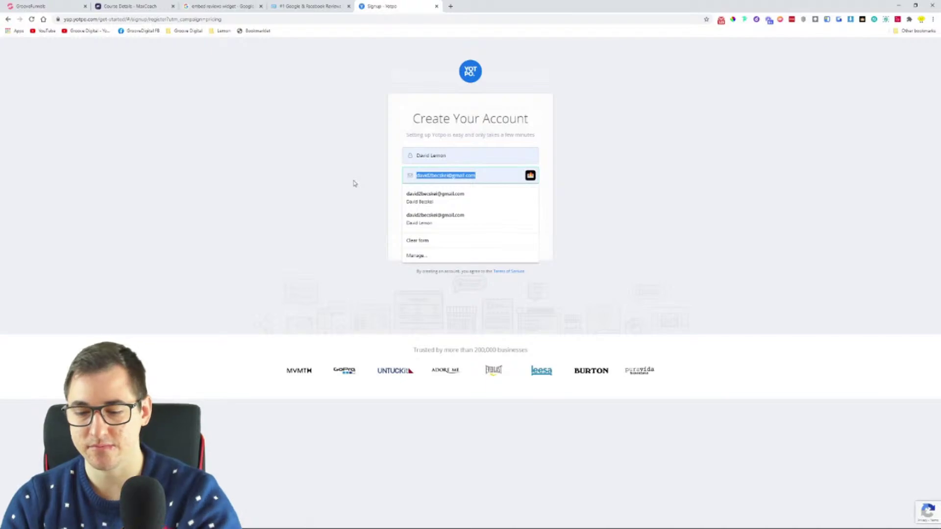
pyautogui.press('BackSpace')
pyautogui.click(532, 195)
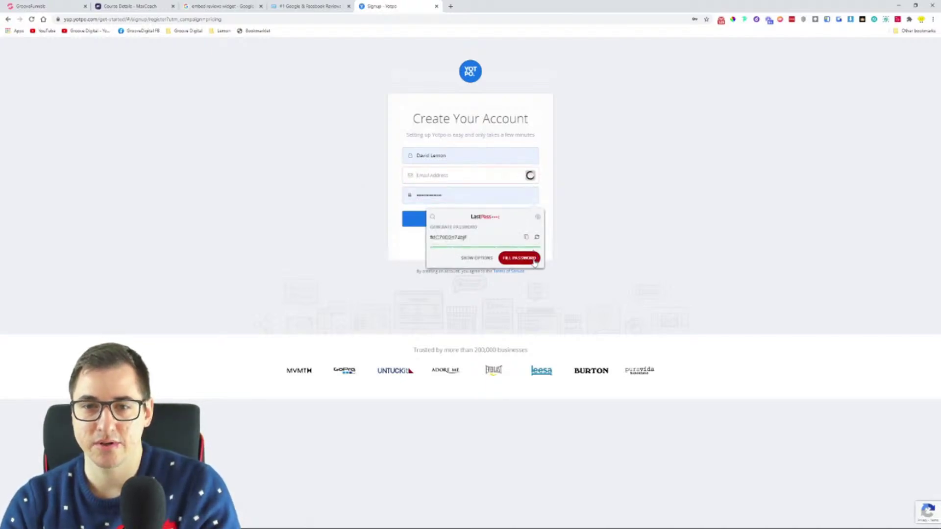
pyautogui.click(530, 257)
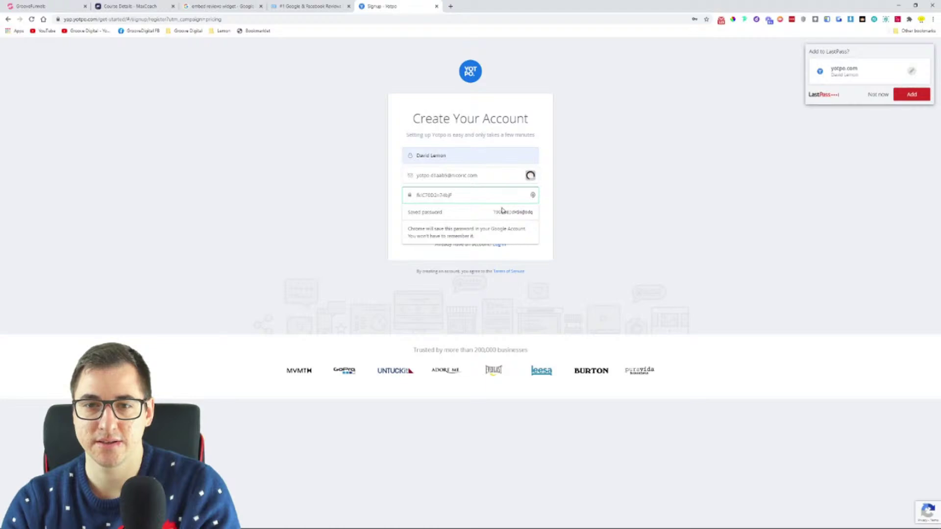
pyautogui.click(546, 220)
pyautogui.click(507, 225)
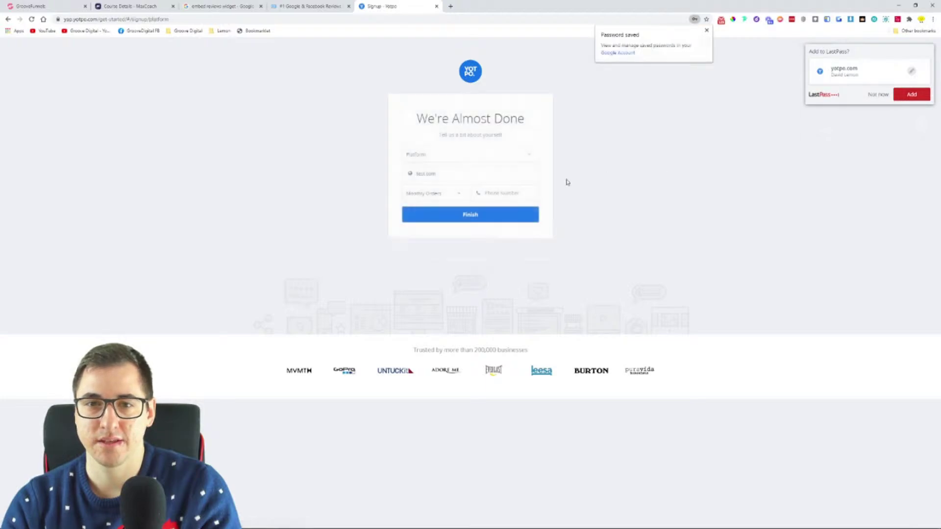
# - Complete the signup details with platform Other (Generic), website healthyeatingtrends.com, 0-50 monthly orders and the phone number, and finish
pyautogui.click(481, 162)
pyautogui.scroll(-3, 481, 229)
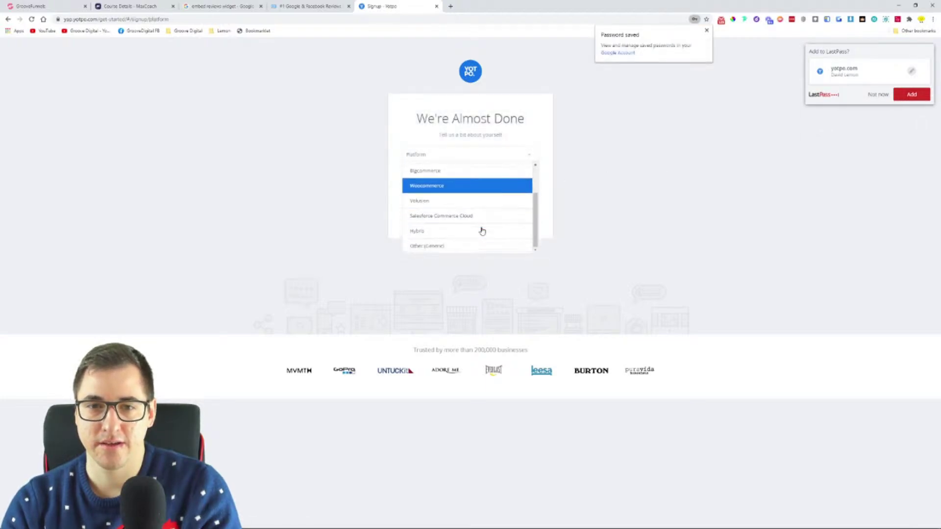
pyautogui.click(480, 247)
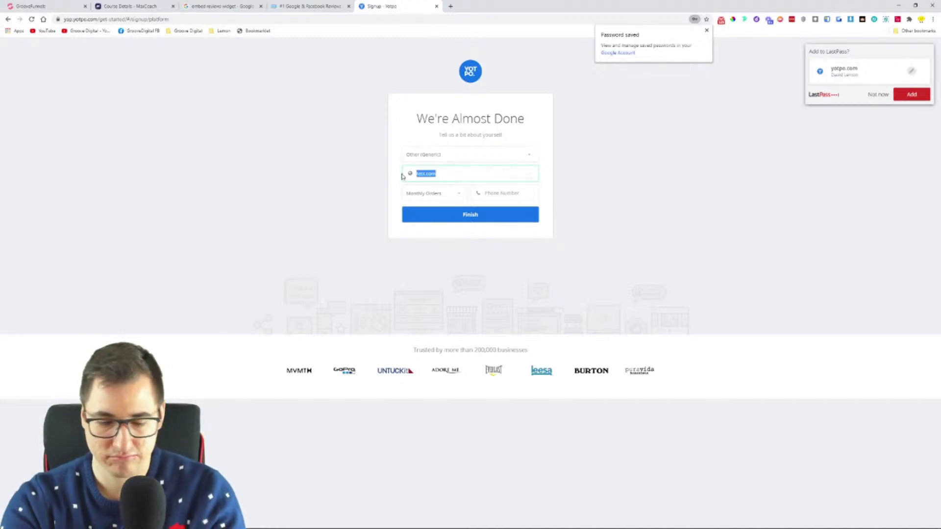
pyautogui.write('healthyeatingtrend')
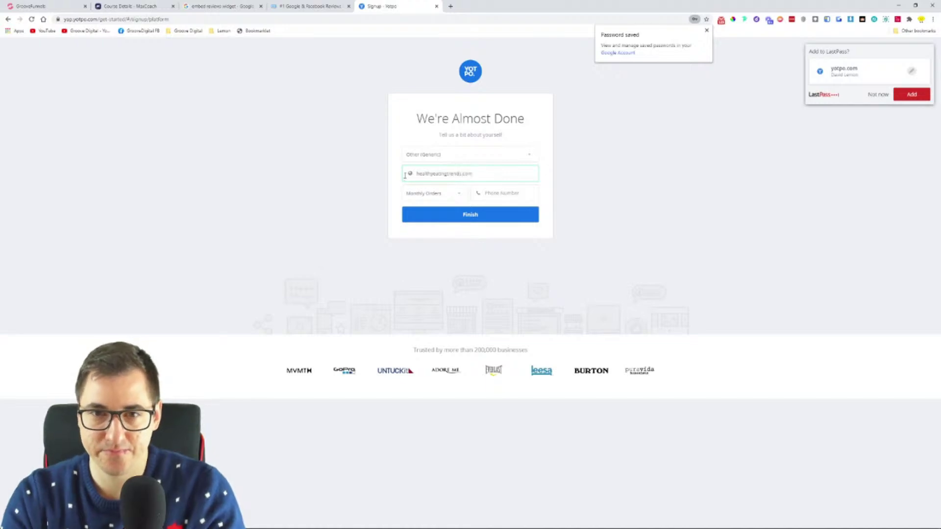
pyautogui.click(433, 193)
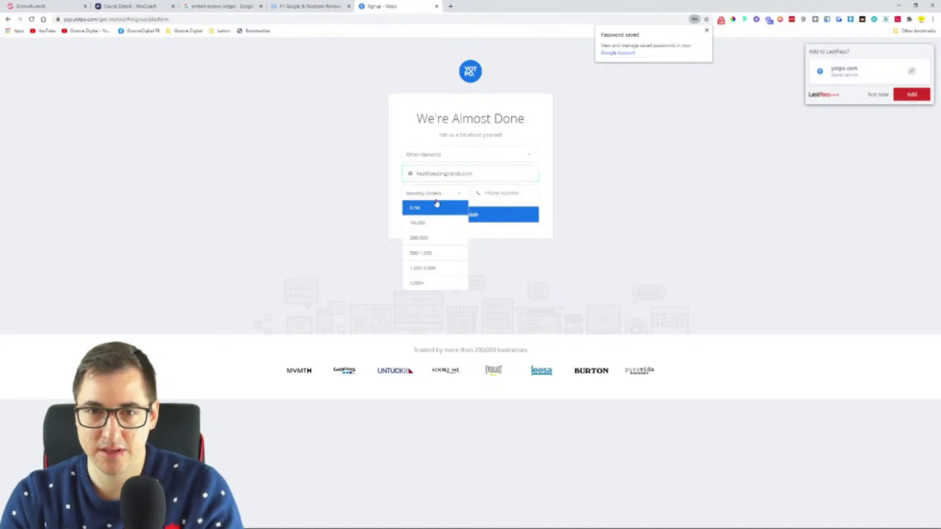
pyautogui.click(444, 220)
pyautogui.click(507, 192)
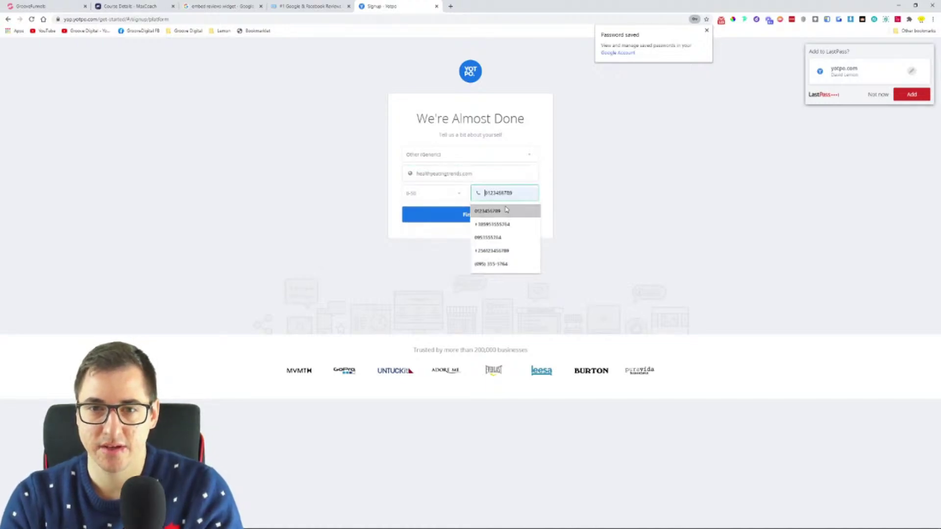
pyautogui.click(487, 211)
pyautogui.click(490, 214)
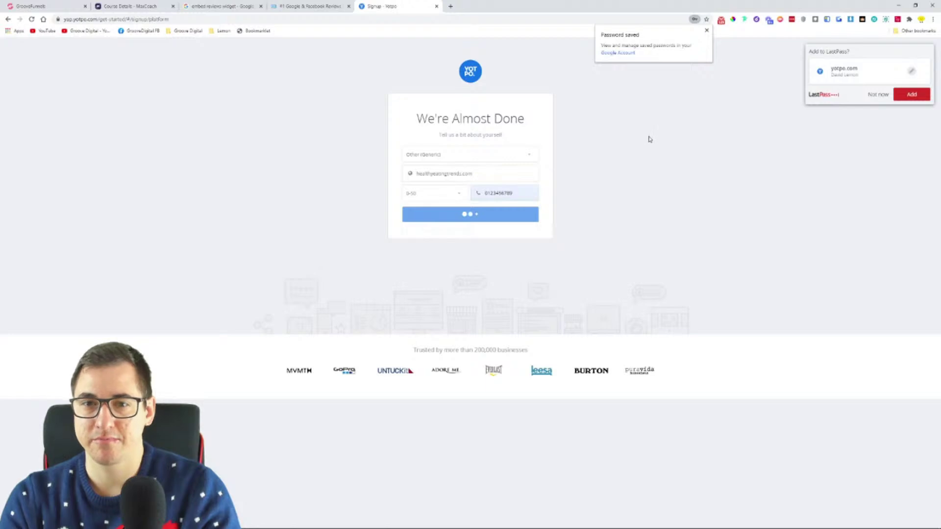
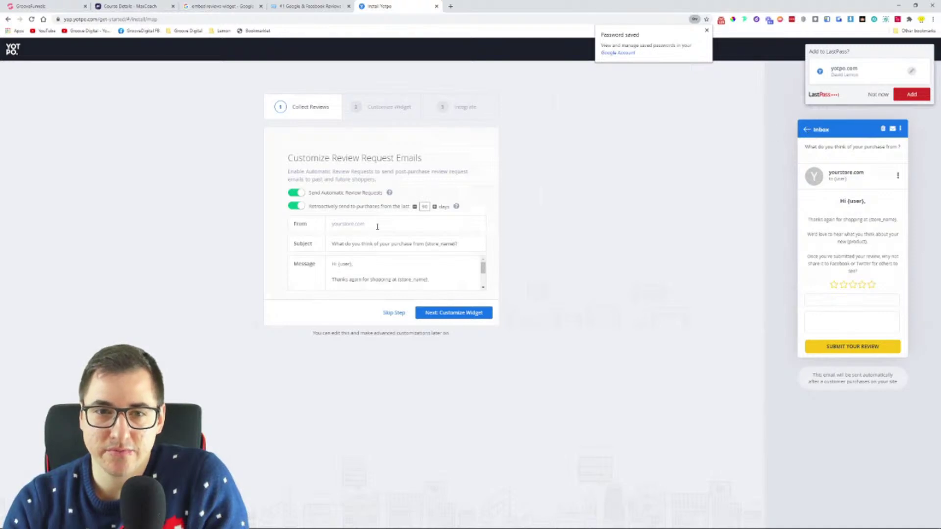
# - Accept the default review request email and reviews widget settings, and open the manual installation guide
pyautogui.click(434, 313)
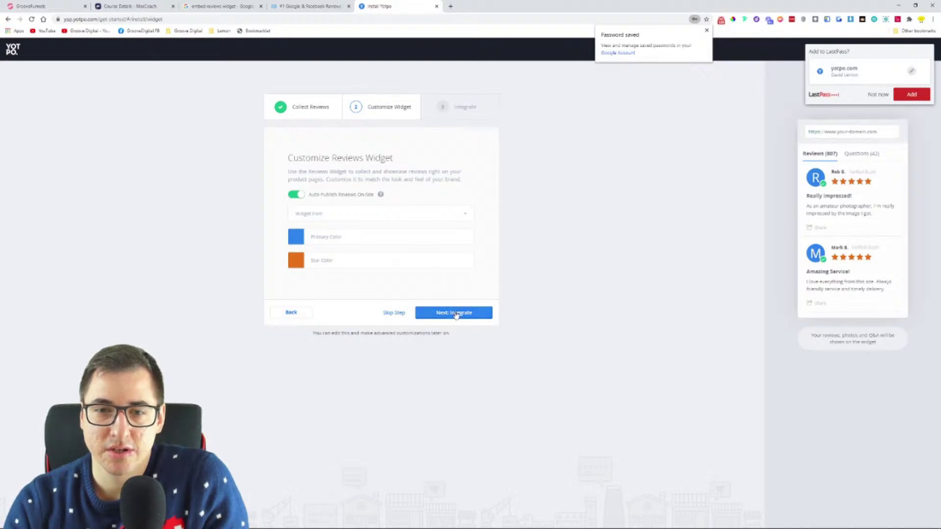
pyautogui.click(454, 313)
pyautogui.click(337, 263)
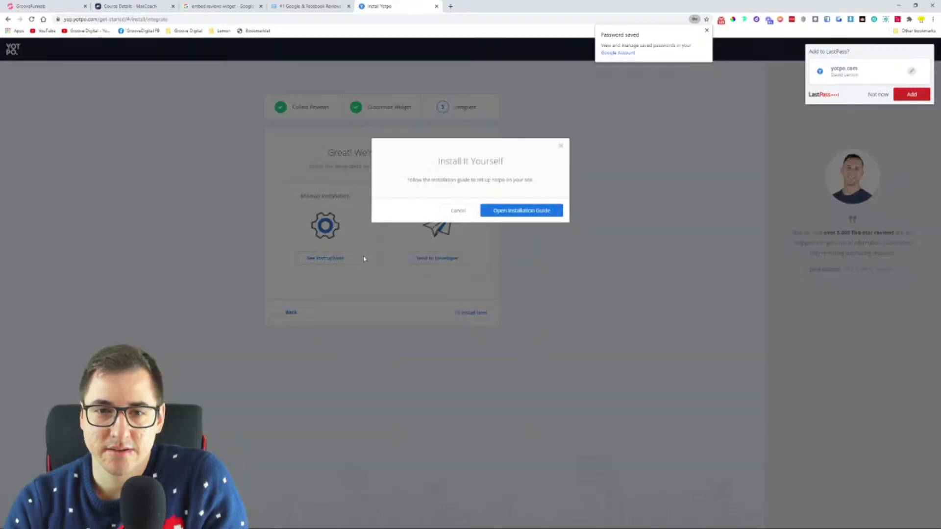
pyautogui.click(515, 214)
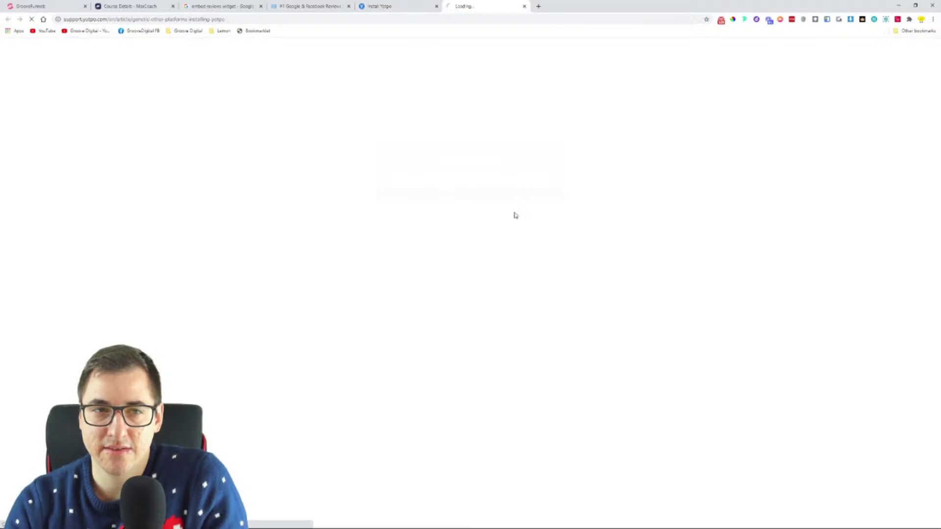
# - Return to the Yotpo dashboard, dismiss the welcome message and look over the available Reviews & Ratings sections
pyautogui.click(395, 8)
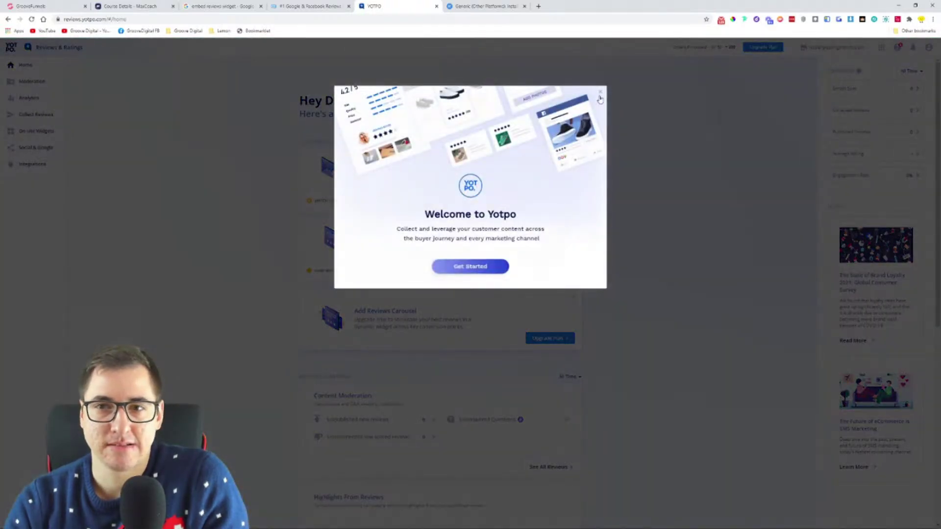
pyautogui.click(600, 94)
pyautogui.moveTo(38, 165)
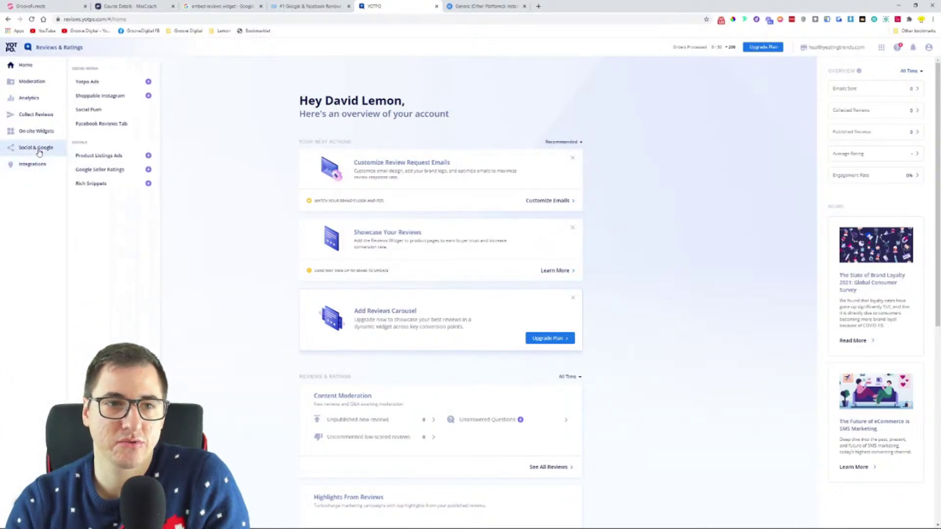
# - Switch to the generic platform installation guide and examine the minimal integration steps and the JavaScript library code
pyautogui.click(486, 6)
pyautogui.scroll(-2, 483, 292)
pyautogui.scroll(-1, 484, 292)
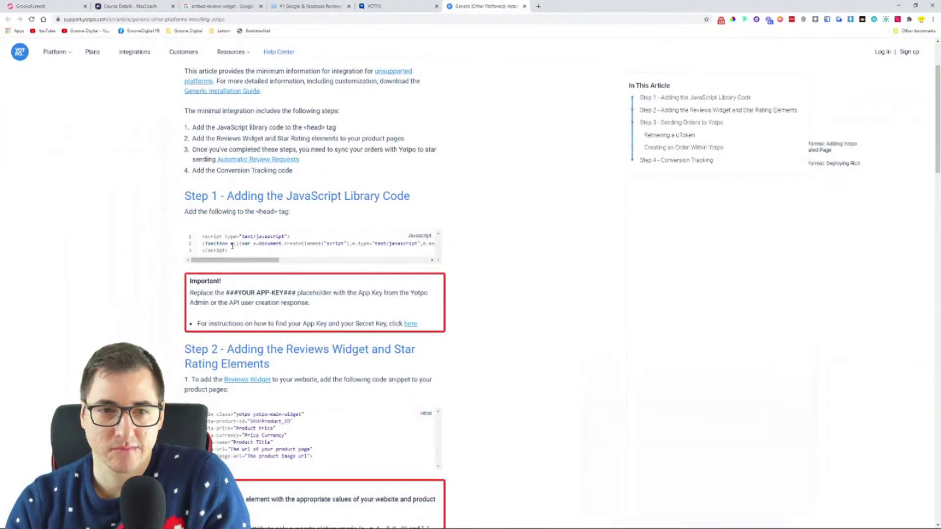
# - Copy the JavaScript library code from Step 1 of the guide and check which tag it belongs in
pyautogui.scroll(3, 441, 299)
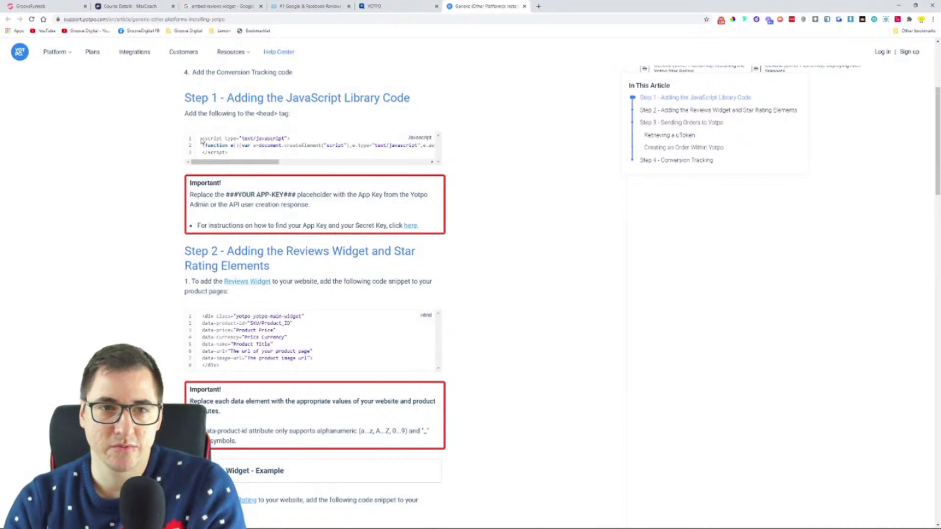
pyautogui.moveTo(203, 138); pyautogui.dragTo(299, 153)
pyautogui.rightClick(241, 139)
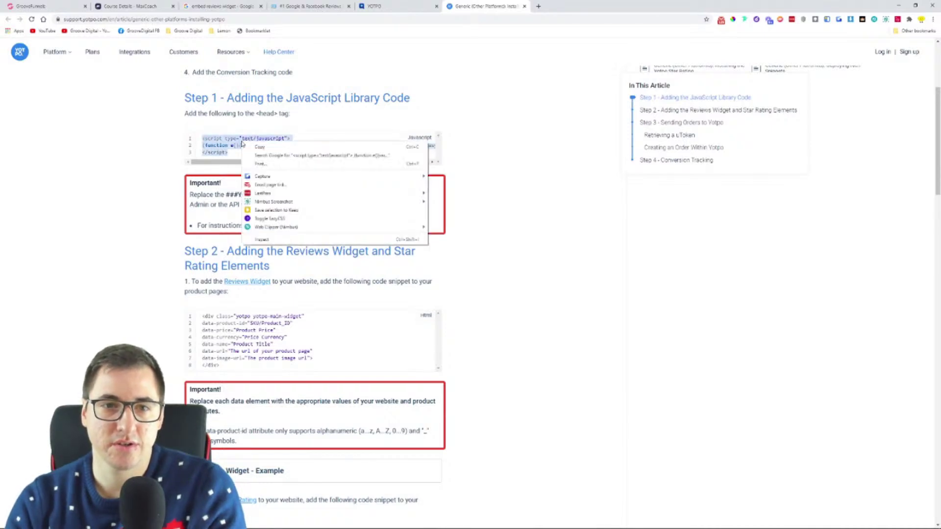
pyautogui.click(270, 148)
pyautogui.click(253, 116)
pyautogui.moveTo(253, 116); pyautogui.dragTo(316, 115)
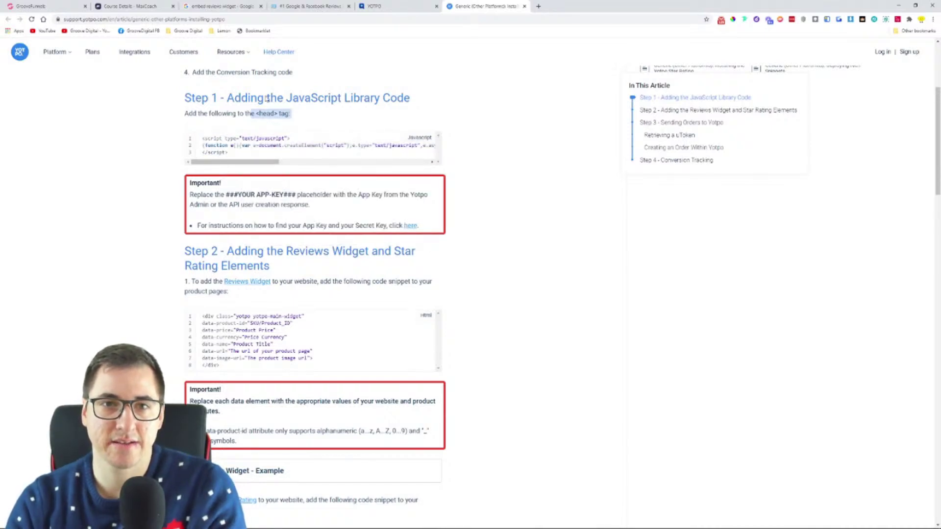
# - Switch to the GrooveFunnels page builder, add the copied script to the Home page's head code includes, and save the page settings
pyautogui.click(47, 6)
pyautogui.click(14, 139)
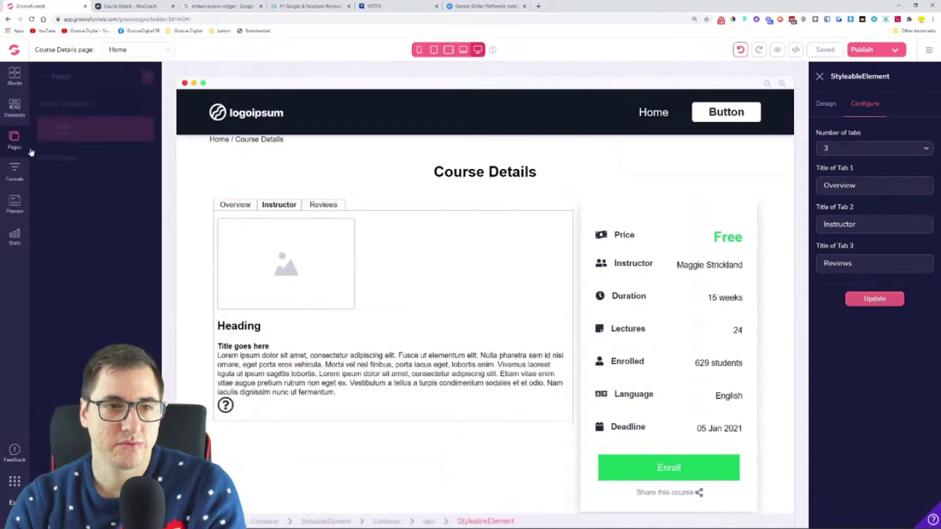
pyautogui.click(143, 130)
pyautogui.click(73, 154)
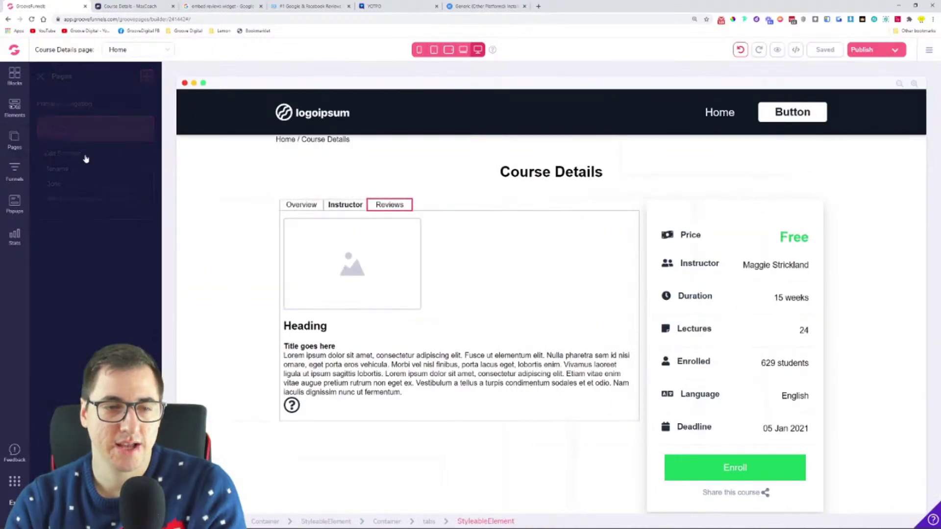
pyautogui.scroll(-3, 93, 271)
pyautogui.click(93, 313)
pyautogui.hotkey('ctrl', 'v')
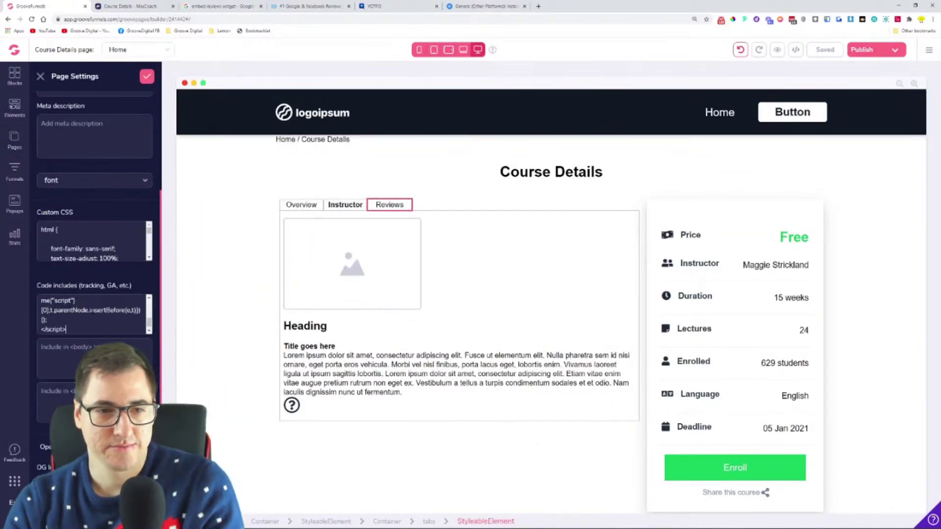
pyautogui.click(146, 77)
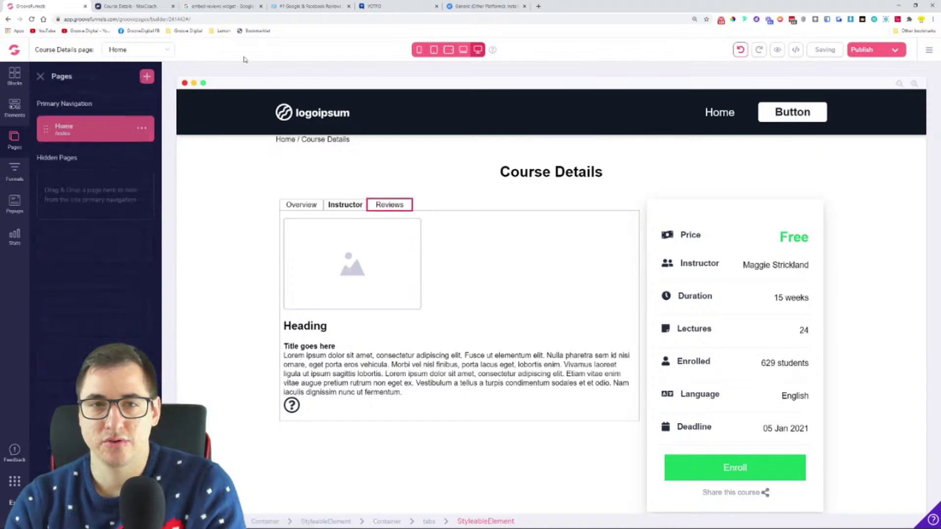
# - Return to the Yotpo installation guide and copy the Reviews Widget HTML snippet from Step 2
pyautogui.click(485, 6)
pyautogui.moveTo(204, 315); pyautogui.dragTo(348, 364)
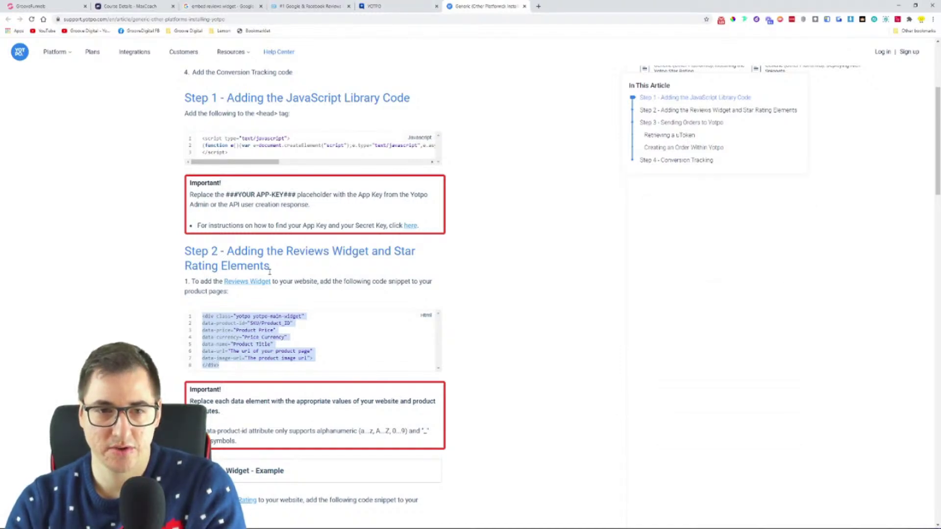
pyautogui.scroll(-4, 269, 272)
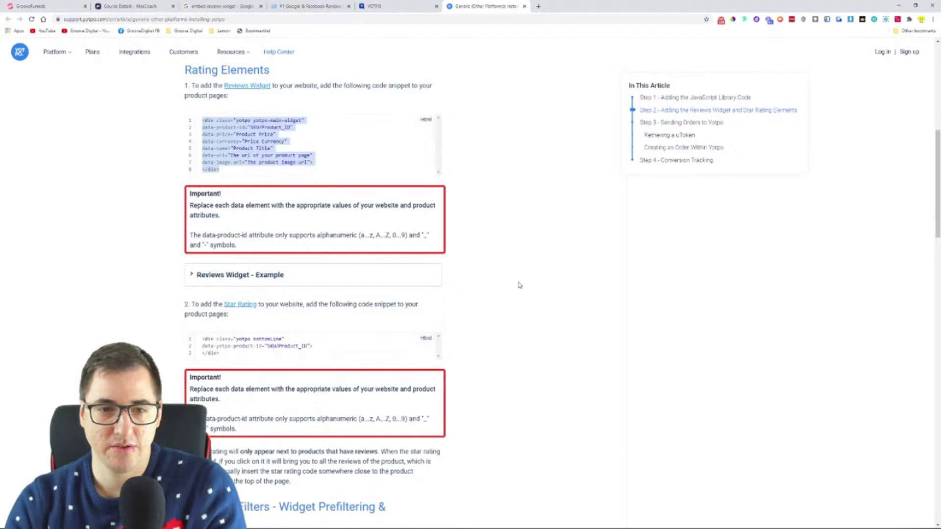
pyautogui.scroll(3, 520, 285)
# - Go back to the GrooveFunnels page builder and try to show the Reviews tab of the course details tabs
pyautogui.click(46, 5)
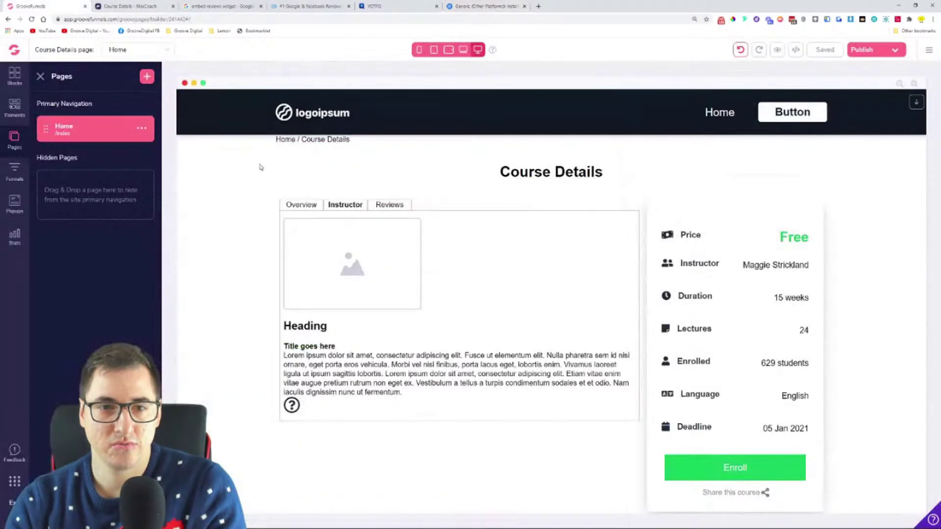
pyautogui.click(392, 203)
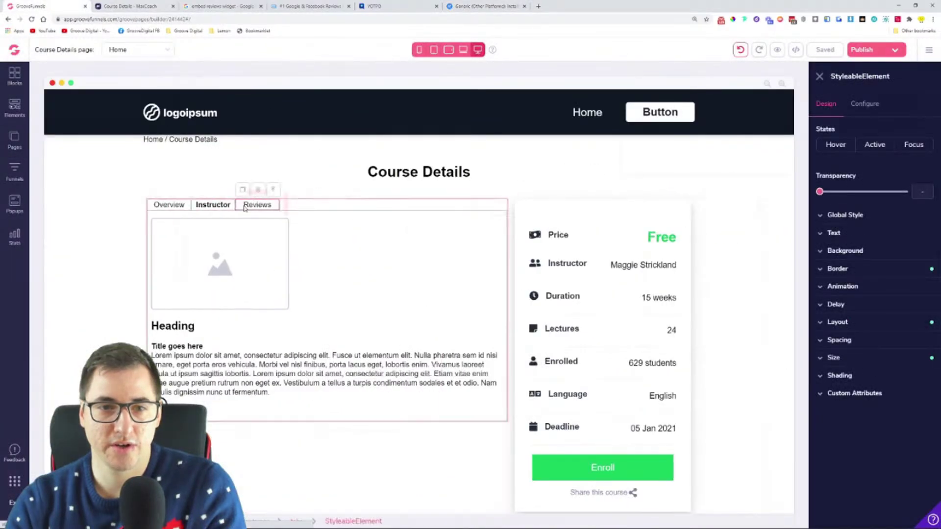
pyautogui.click(213, 205)
pyautogui.doubleClick(213, 205)
pyautogui.doubleClick(169, 205)
pyautogui.click(213, 205)
pyautogui.doubleClick(257, 205)
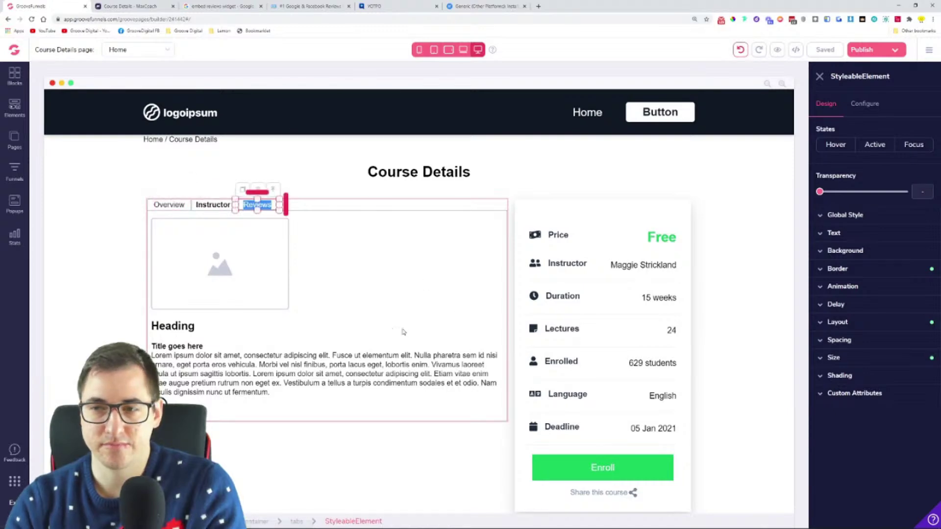
# - Reload the page builder, show the Reviews tab, and place a Code Embed element in its empty container
pyautogui.press('F5')
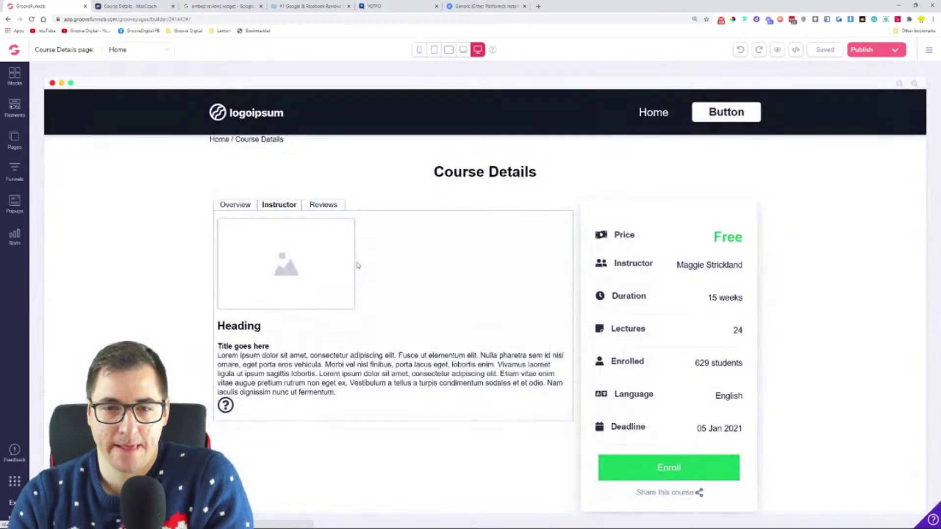
pyautogui.click(323, 205)
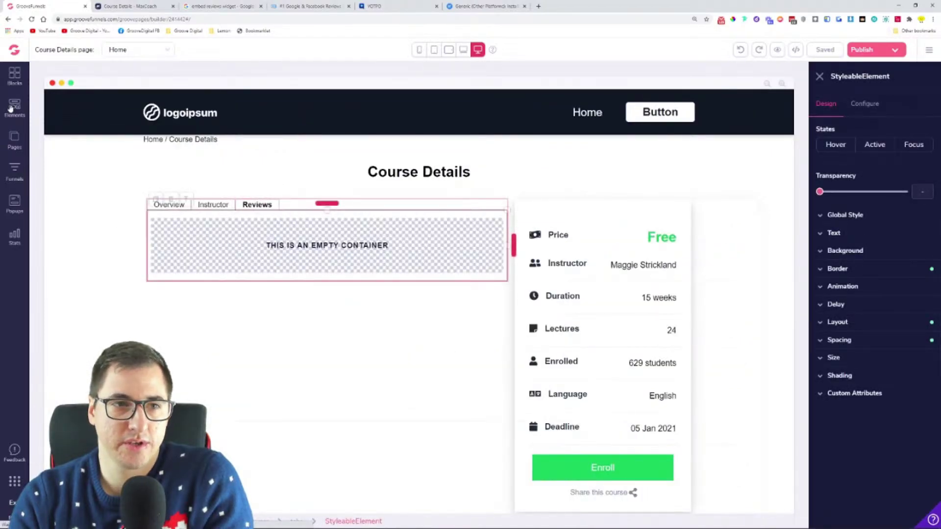
pyautogui.click(14, 108)
pyautogui.scroll(-10, 83, 325)
pyautogui.scroll(-2, 83, 324)
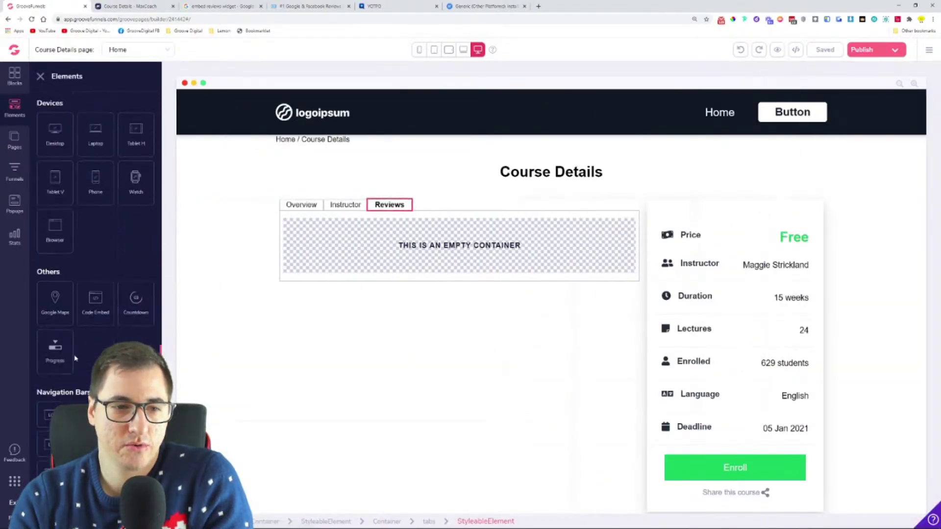
pyautogui.moveTo(98, 304); pyautogui.dragTo(431, 245)
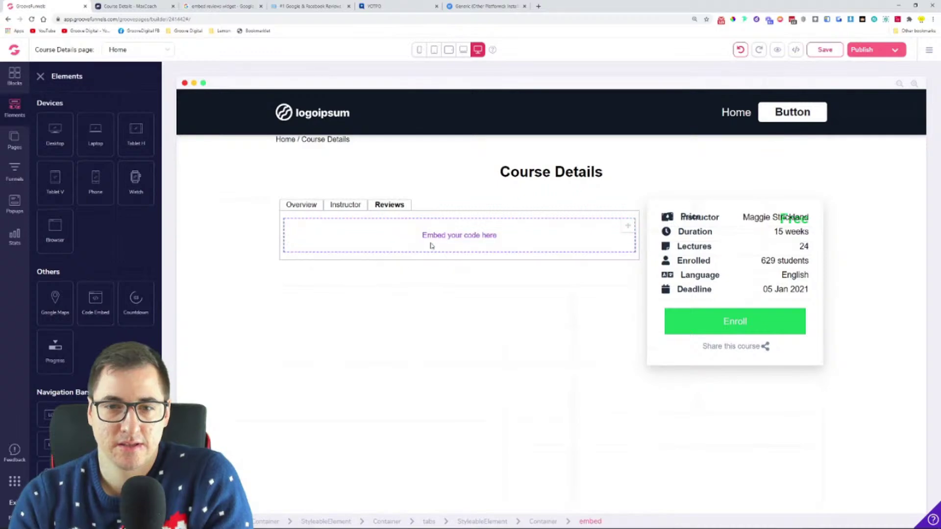
# - Paste the Reviews Widget snippet into the source code of the new embed element and save it
pyautogui.click(414, 235)
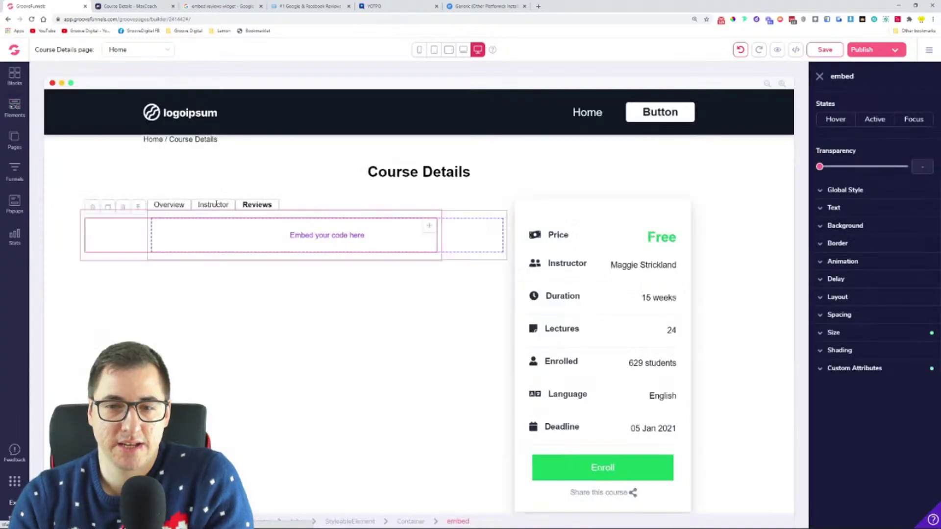
pyautogui.doubleClick(221, 235)
pyautogui.rightClick(216, 186)
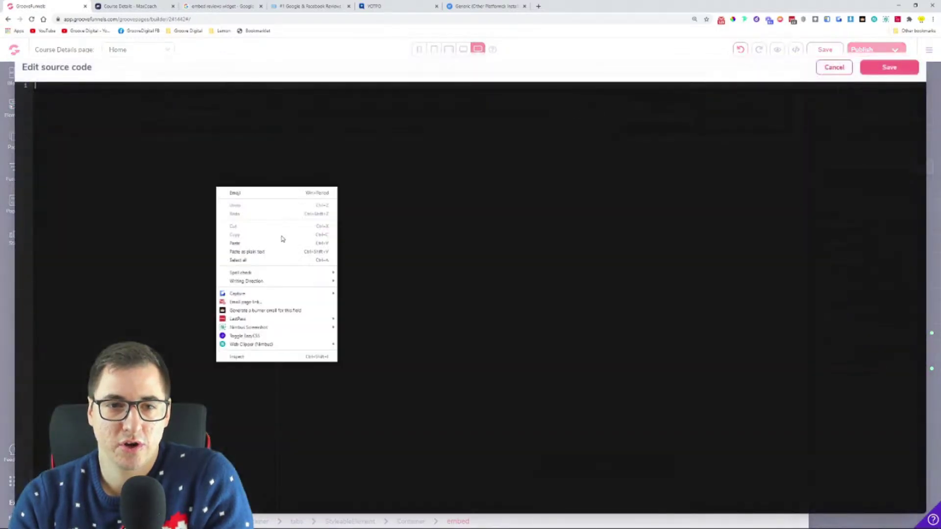
pyautogui.click(282, 242)
pyautogui.click(889, 67)
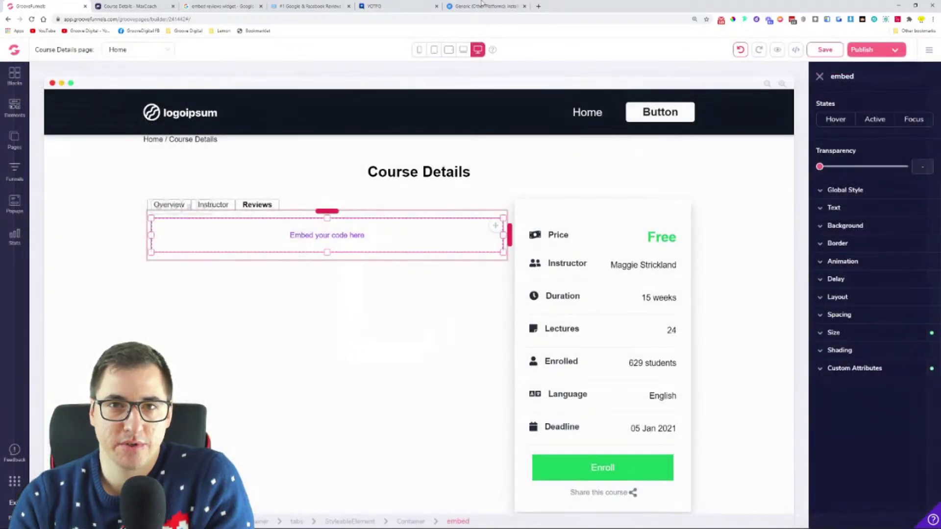
# - Return to the Yotpo installation guide and examine the star rating, metadata filter, order sending and conversion tracking instructions
pyautogui.click(482, 5)
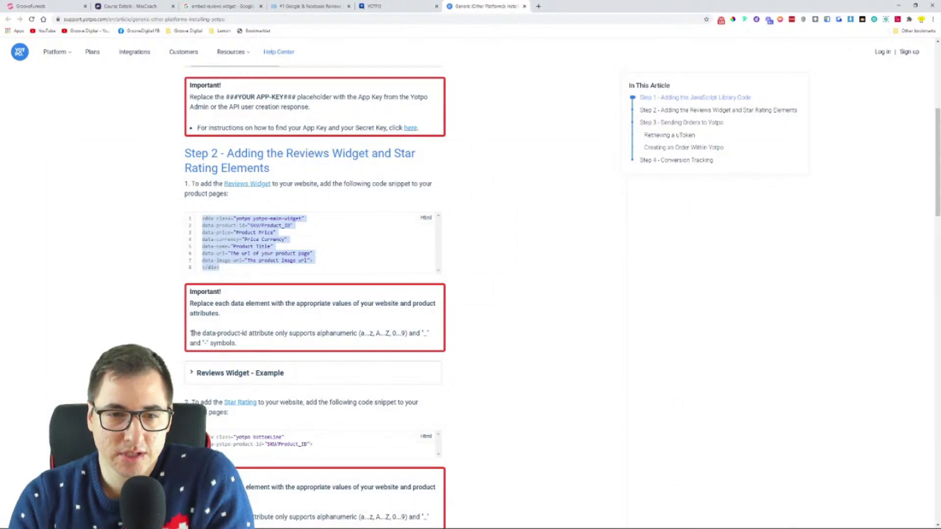
pyautogui.scroll(-2, 212, 357)
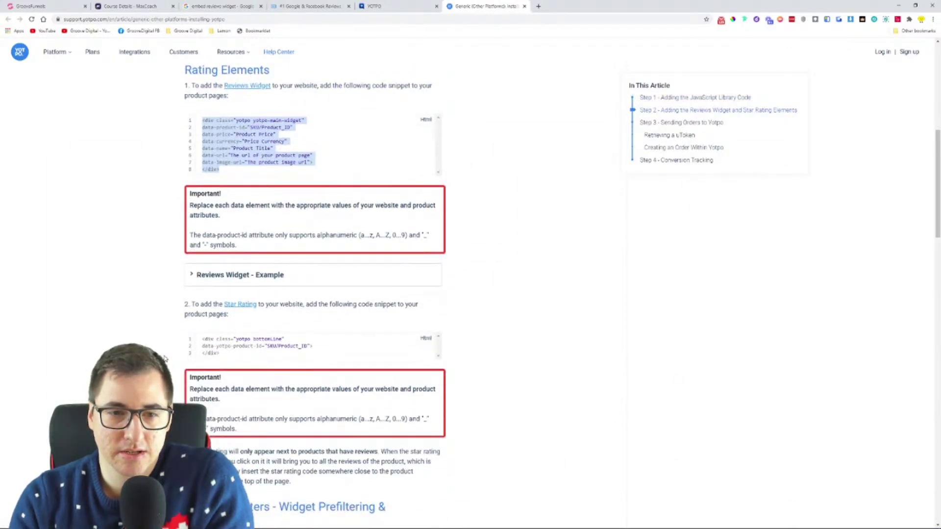
pyautogui.scroll(-12, 158, 348)
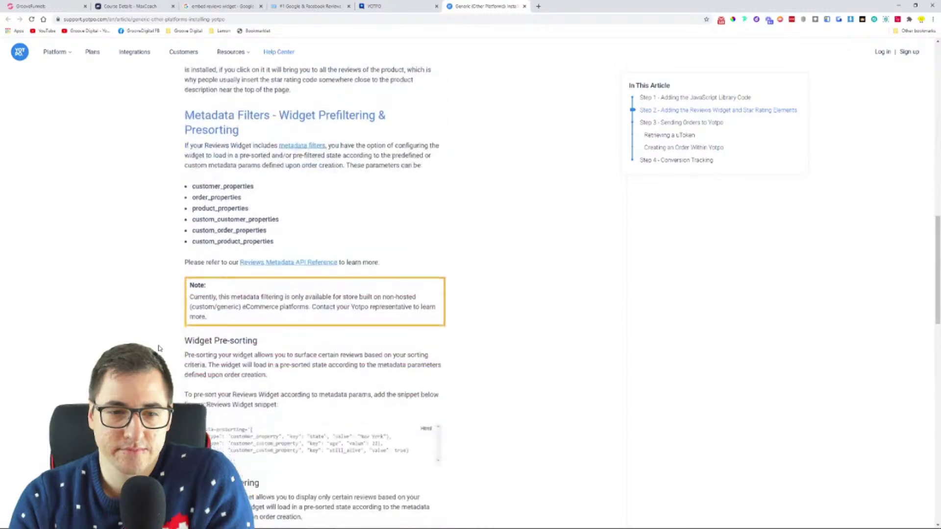
pyautogui.scroll(-7, 159, 348)
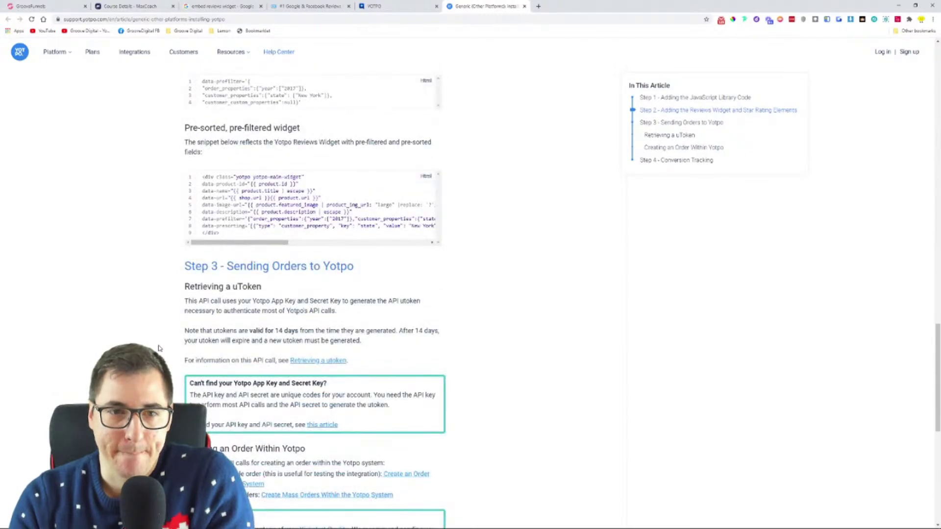
pyautogui.scroll(-8, 158, 348)
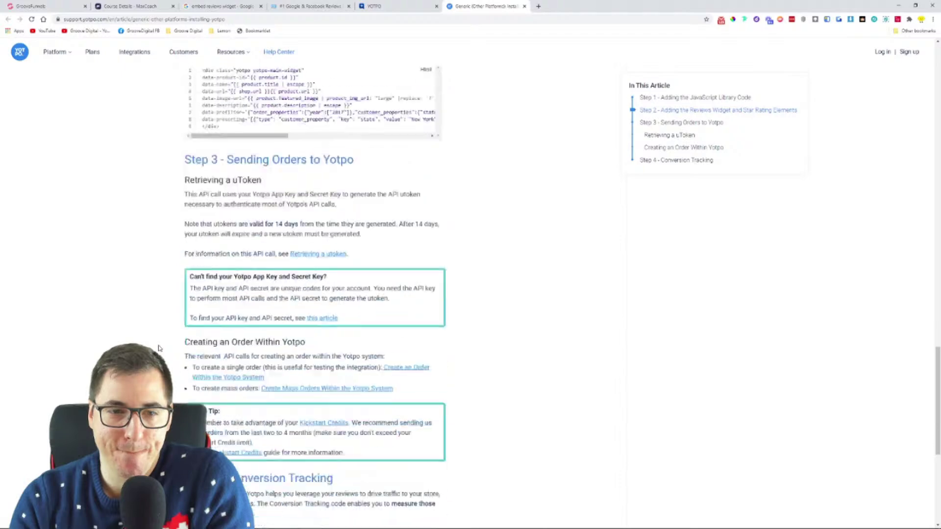
pyautogui.scroll(-2, 159, 348)
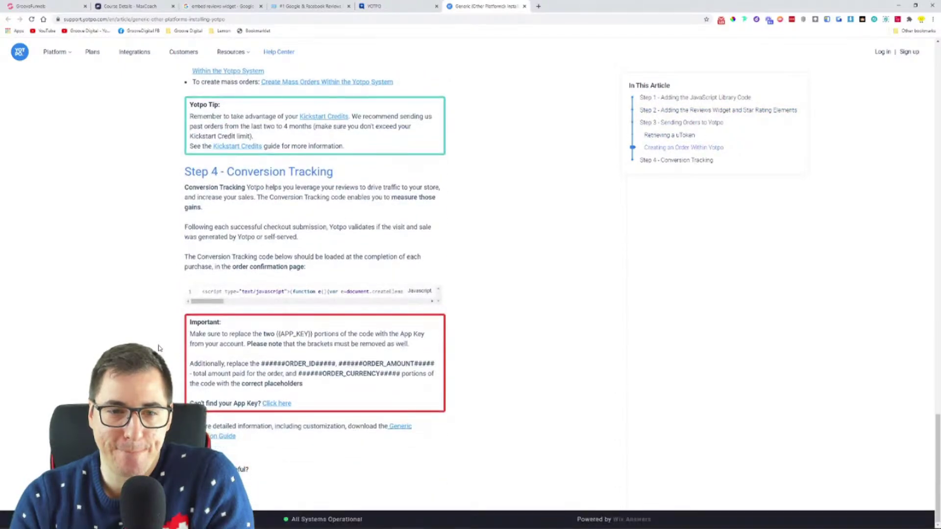
pyautogui.scroll(11, 159, 348)
pyautogui.scroll(9, 158, 348)
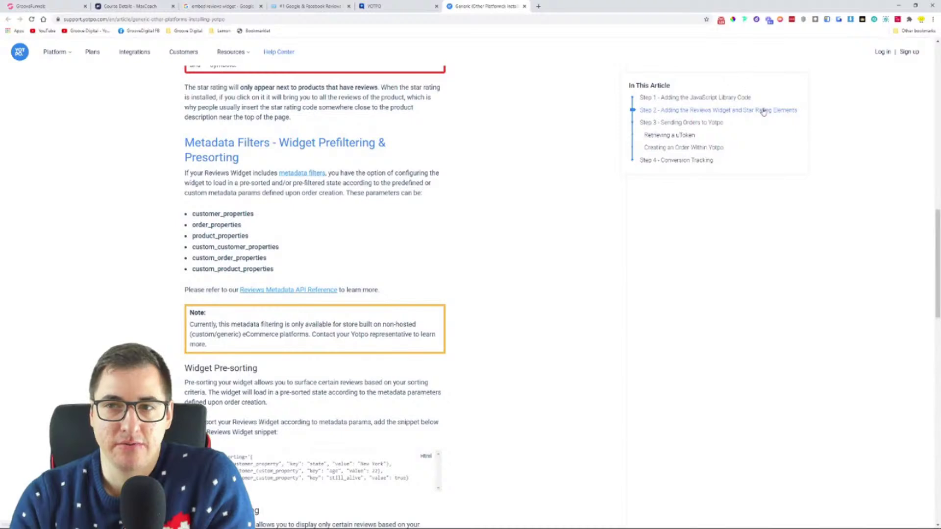
pyautogui.scroll(7, 166, 257)
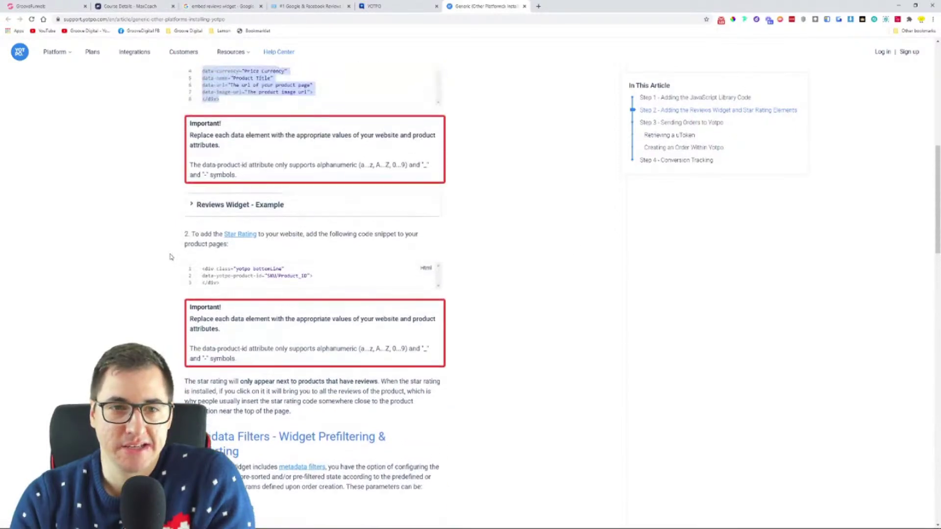
# - Expand the Reviews Widget example and compare its filled-in values with the Step 2 snippet
pyautogui.click(230, 256)
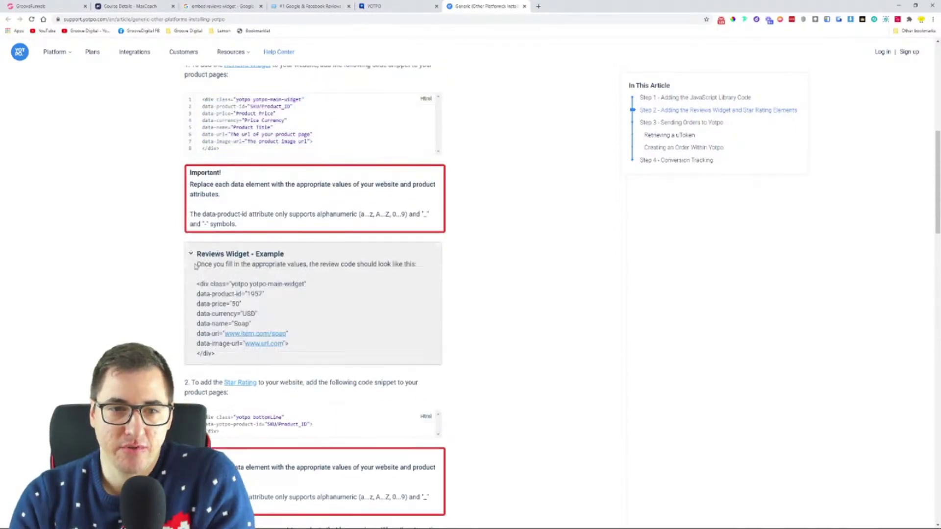
pyautogui.scroll(2, 183, 286)
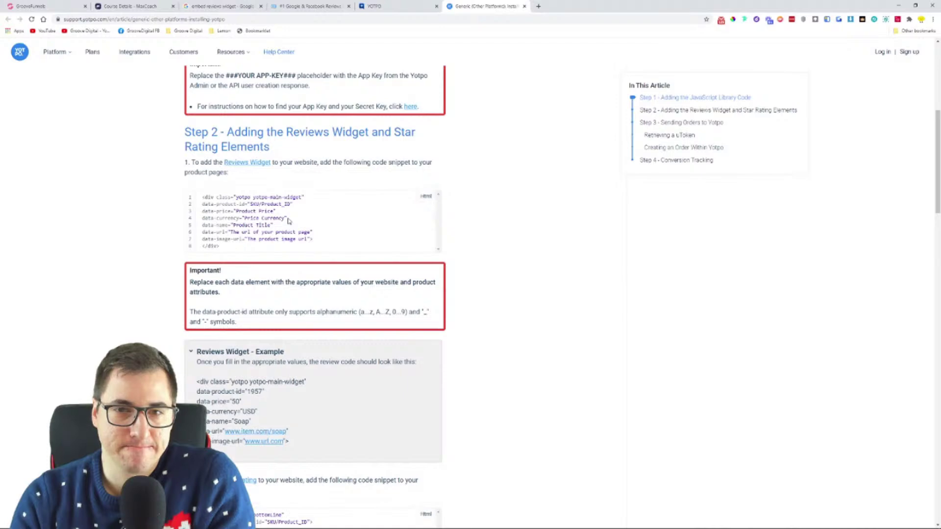
pyautogui.scroll(-1, 317, 386)
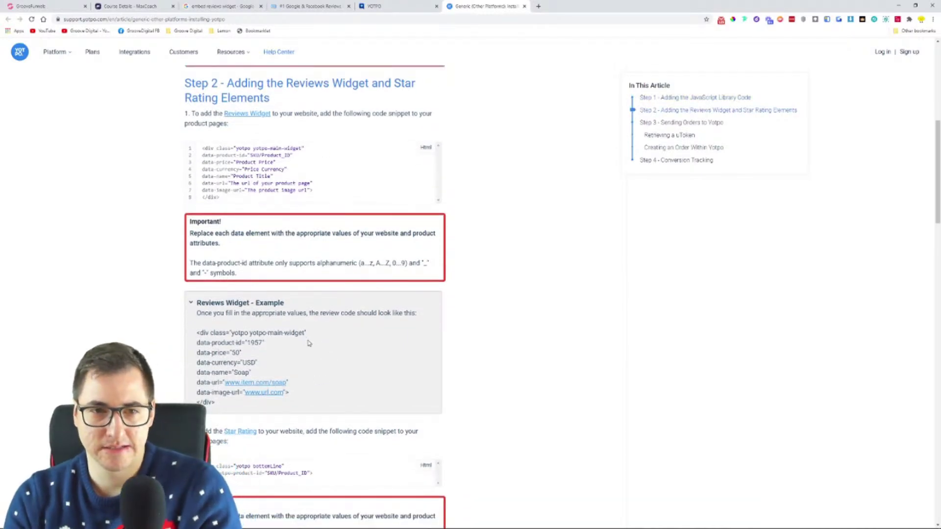
pyautogui.scroll(7, 309, 343)
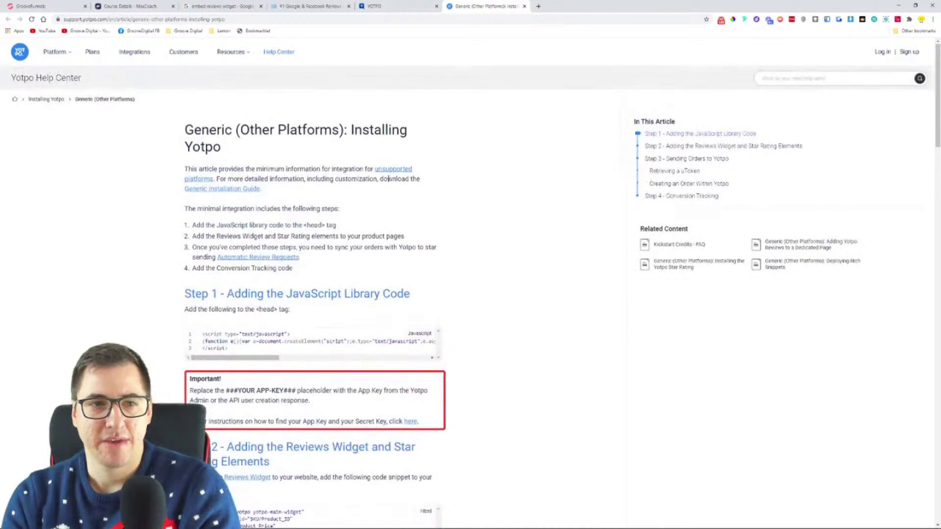
# - Open the on-site Reviews Widget settings in the Yotpo dashboard and set the widget performance to Better Performance
pyautogui.click(392, 4)
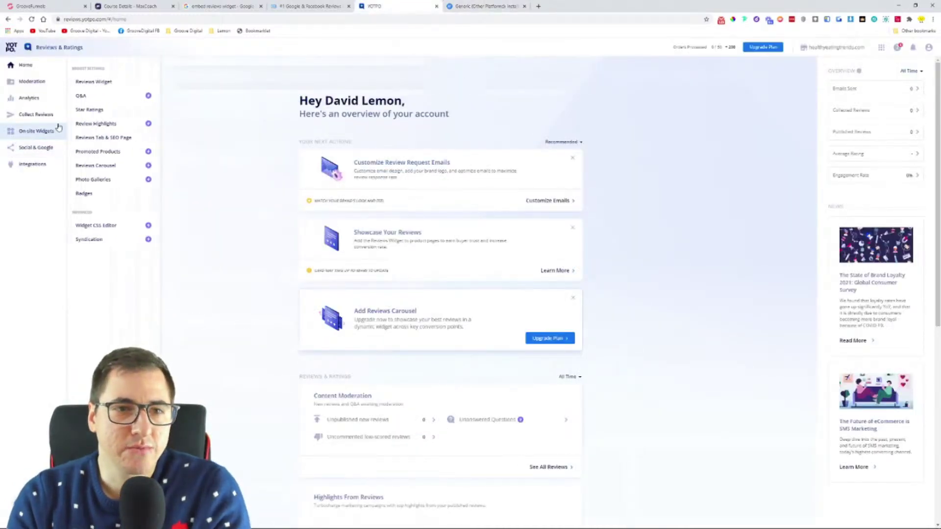
pyautogui.click(103, 83)
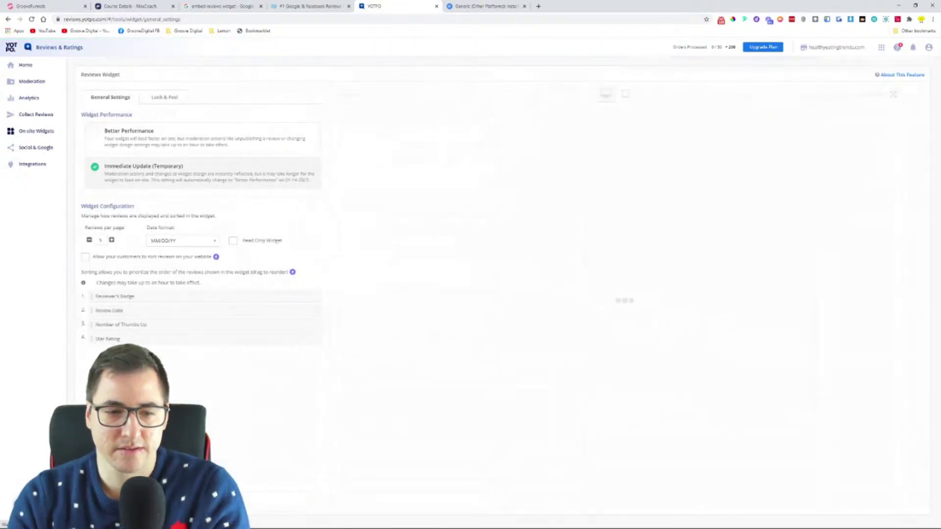
pyautogui.click(180, 98)
pyautogui.click(112, 97)
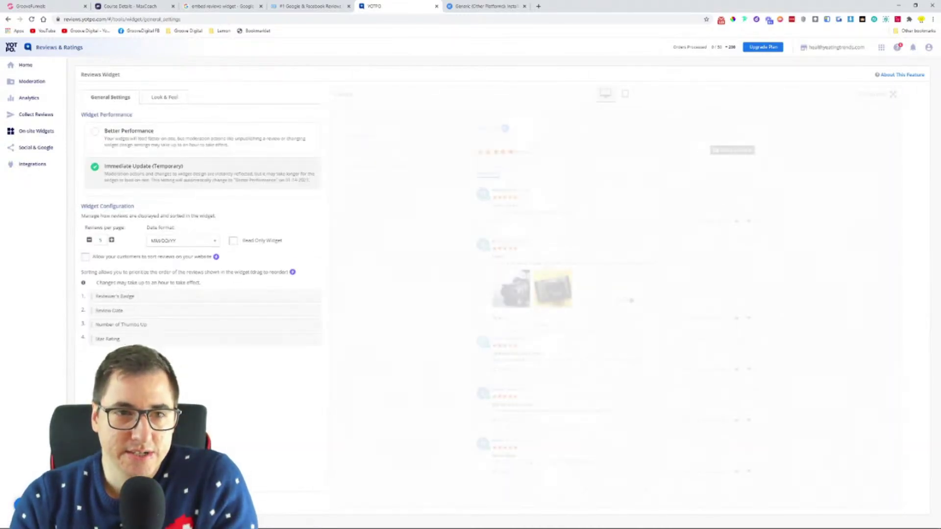
pyautogui.click(137, 139)
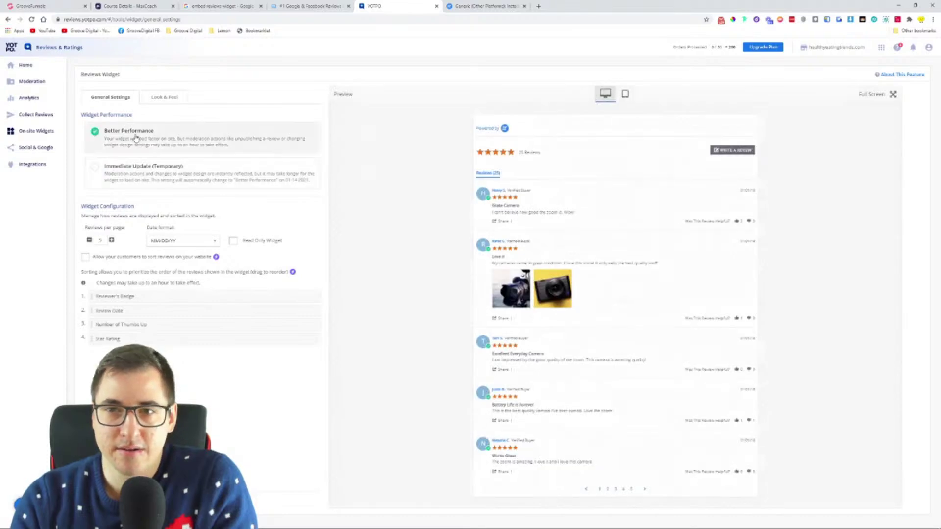
pyautogui.click(154, 178)
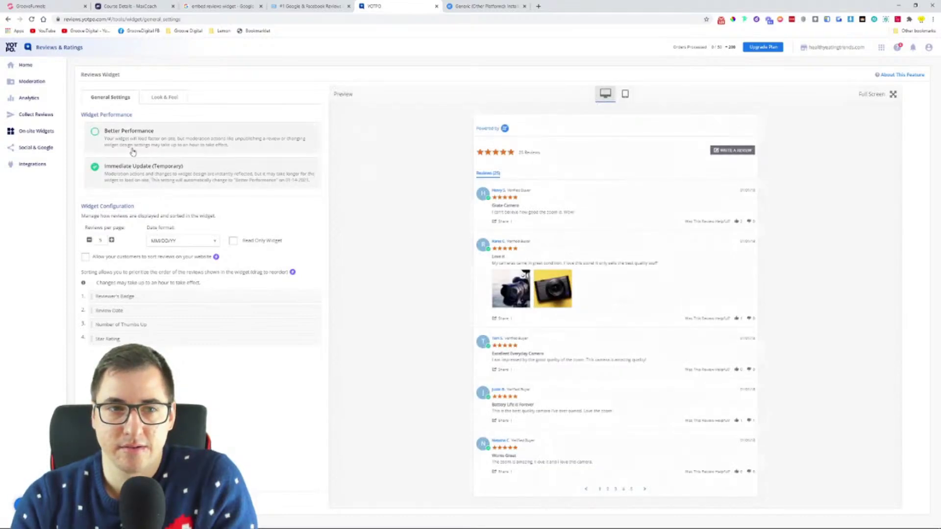
pyautogui.click(174, 99)
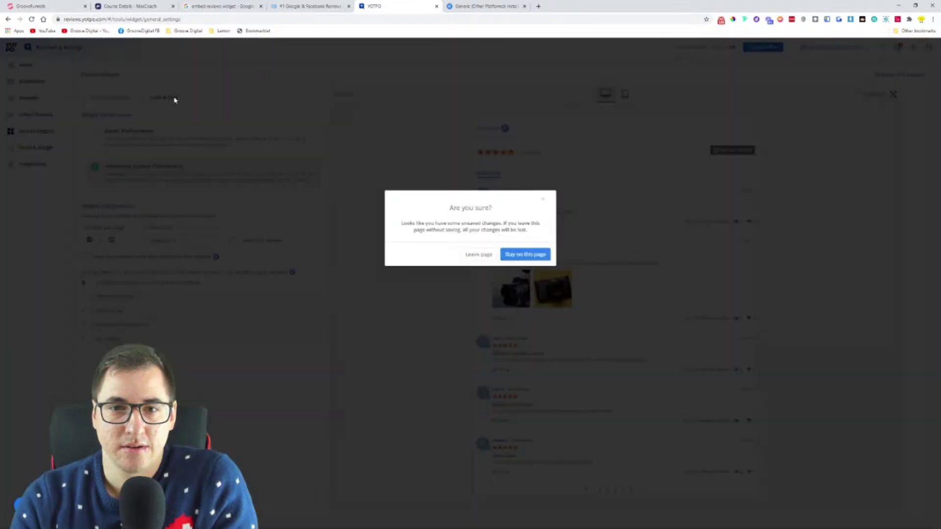
pyautogui.click(516, 255)
pyautogui.click(134, 134)
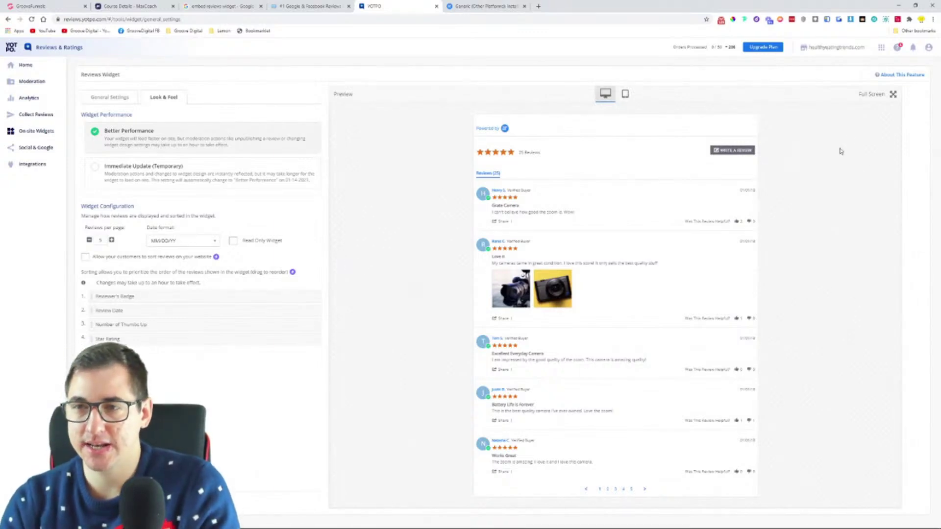
pyautogui.click(111, 98)
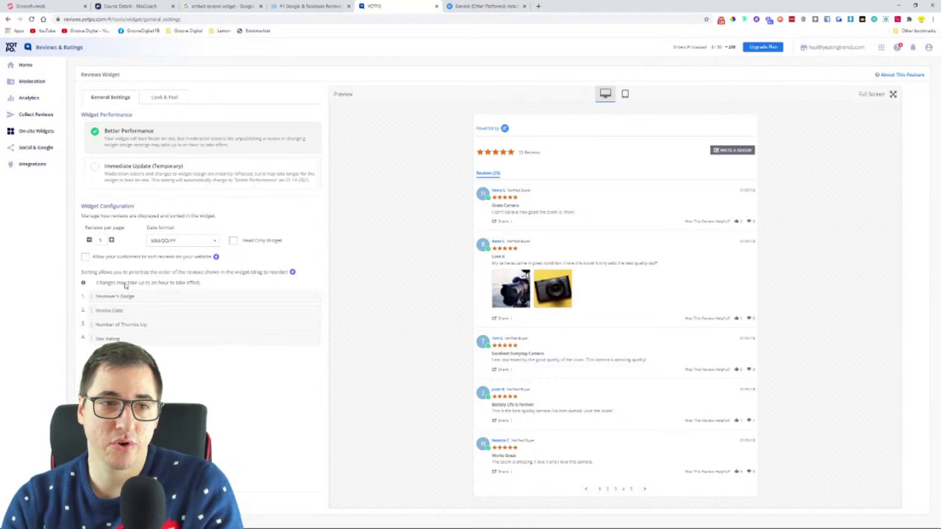
# - Open Yotpo's App Market from the dashboard and look through the list of available integrations
pyautogui.click(32, 164)
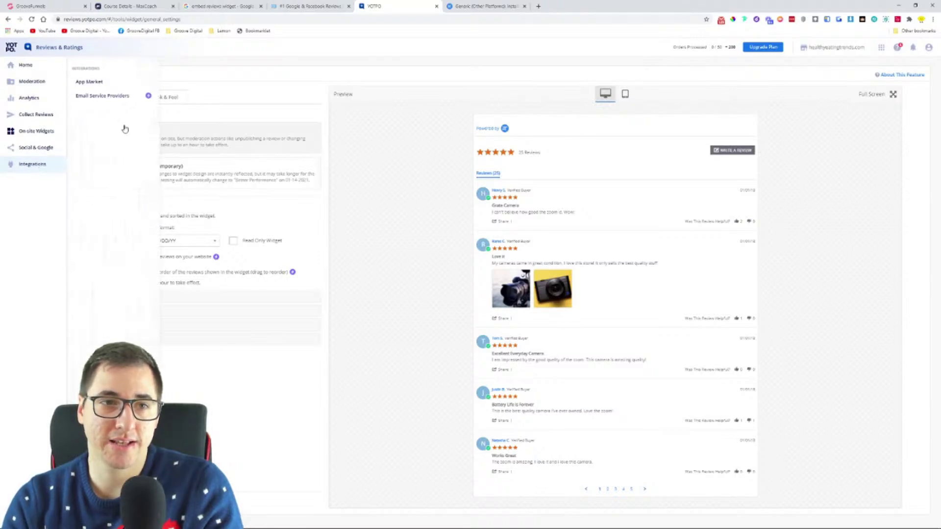
pyautogui.click(99, 84)
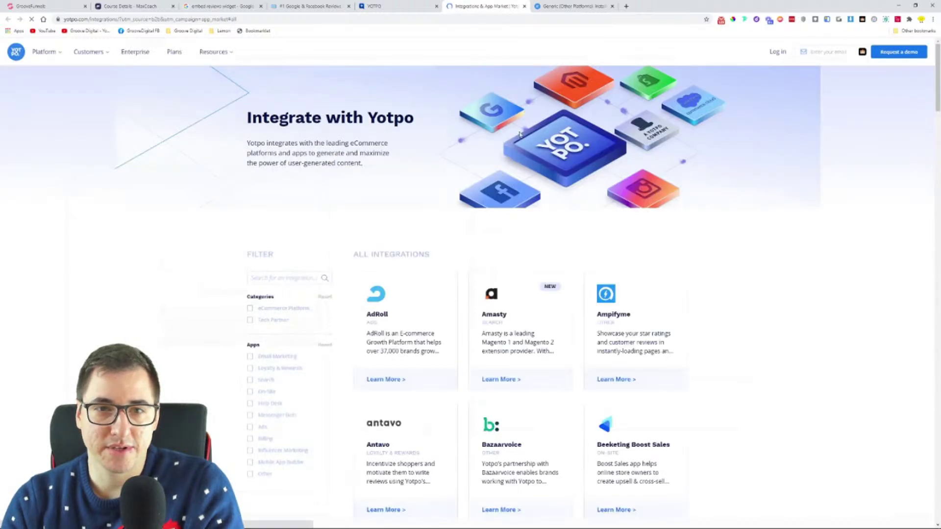
pyautogui.scroll(-3, 686, 221)
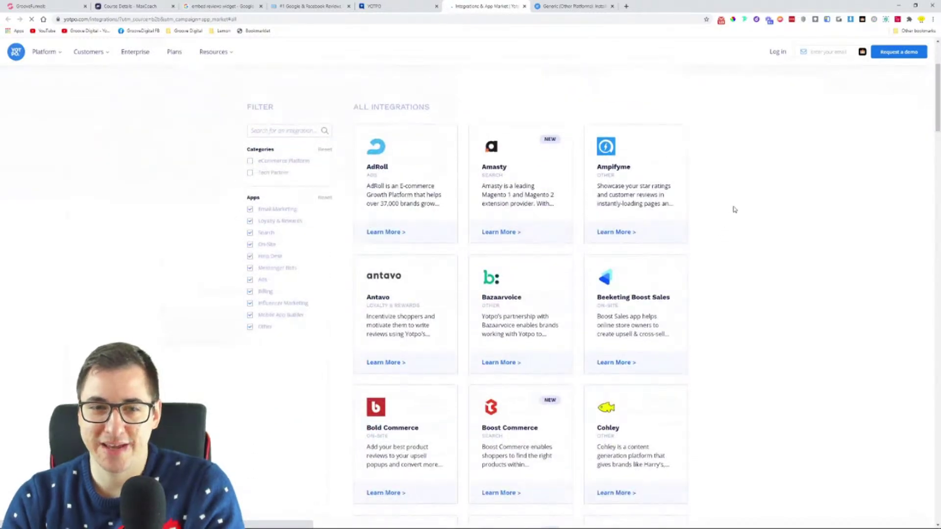
pyautogui.scroll(-2, 733, 210)
pyautogui.scroll(5, 733, 210)
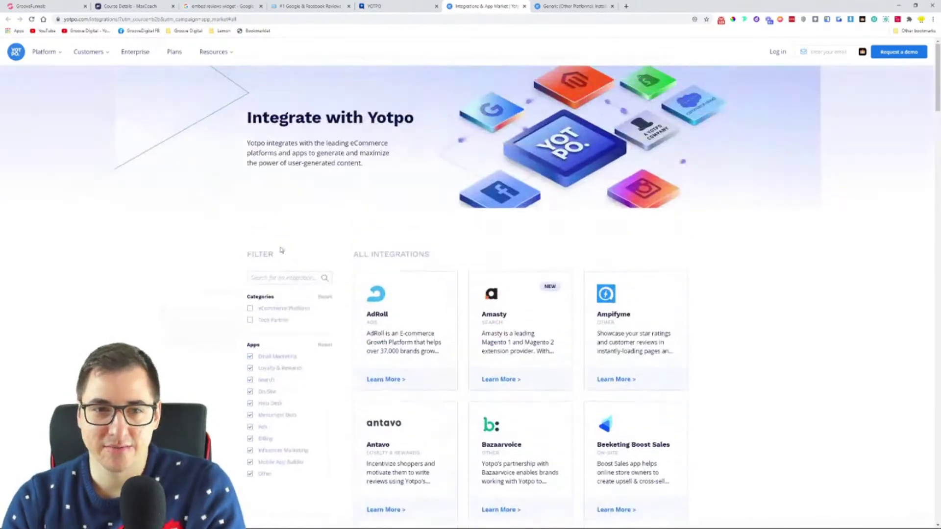
pyautogui.scroll(-1, 216, 330)
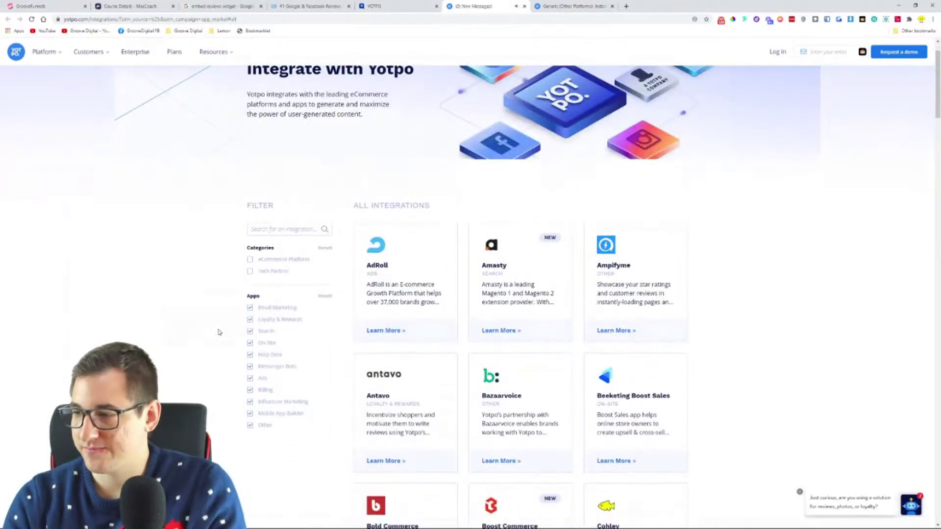
pyautogui.scroll(-15, 221, 336)
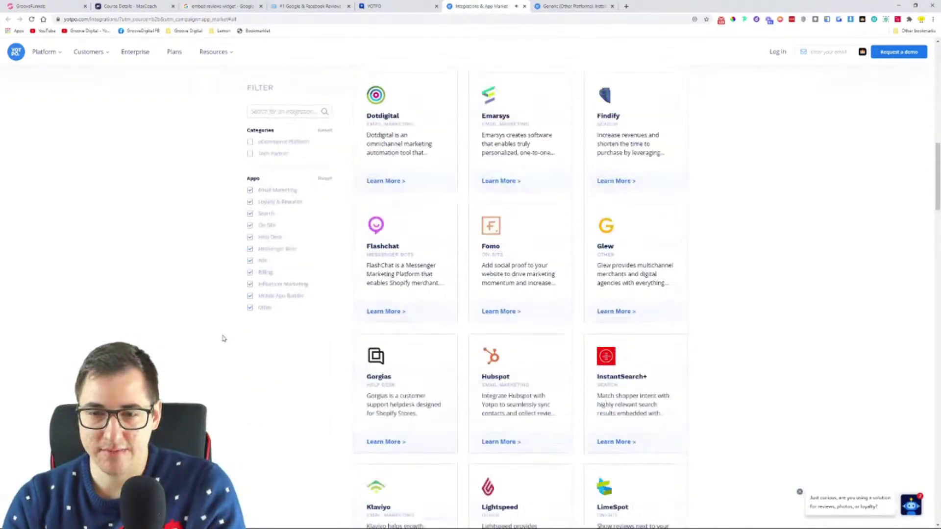
pyautogui.scroll(-8, 223, 339)
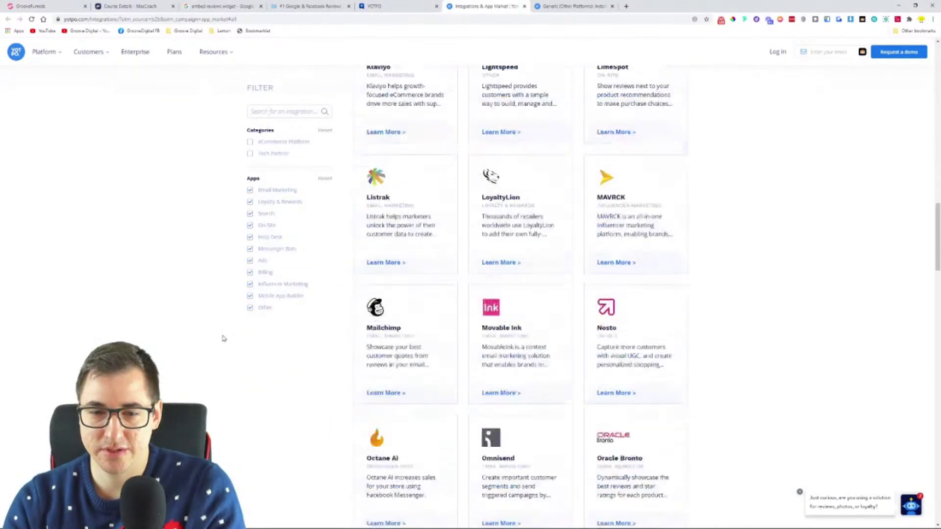
pyautogui.scroll(20, 429, 320)
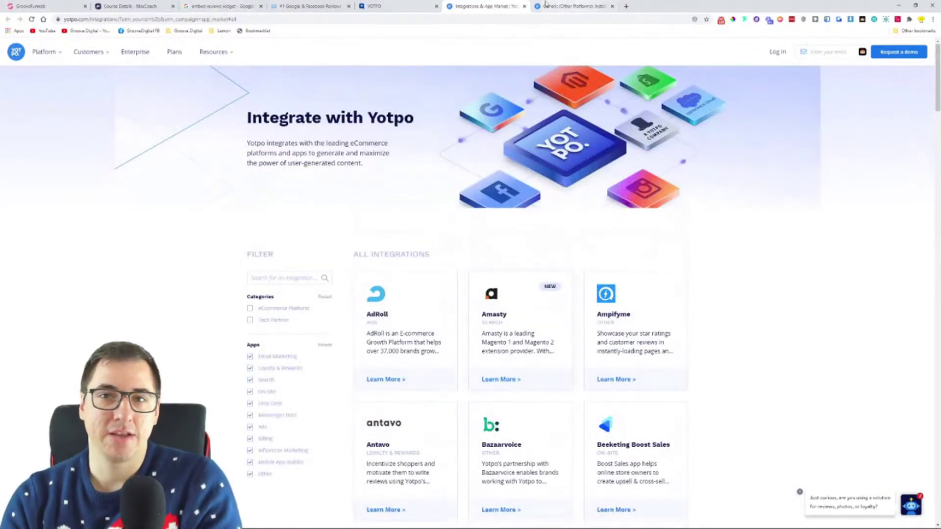
# - Close the Yotpo and Google & Facebook Reviews pages and return to the course details page in the GrooveFunnels builder
pyautogui.click(524, 6)
pyautogui.click(501, 6)
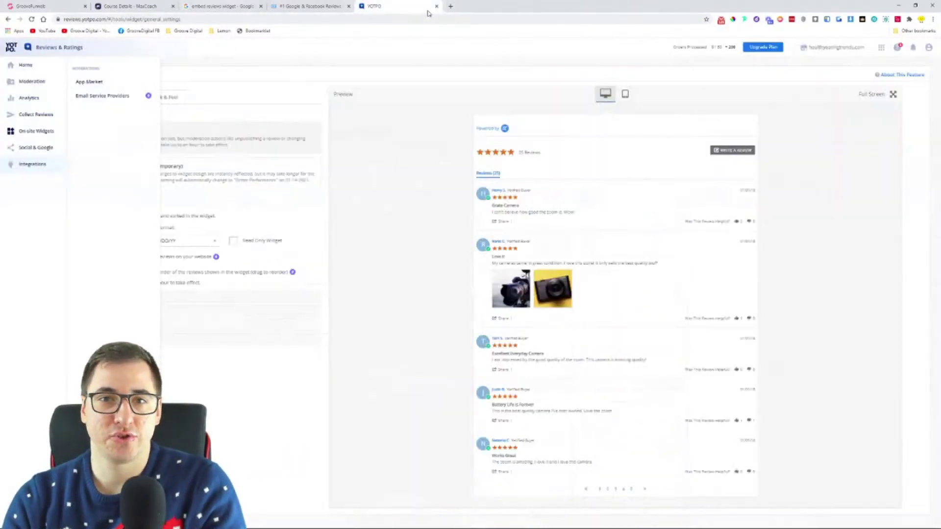
pyautogui.click(436, 6)
pyautogui.click(348, 7)
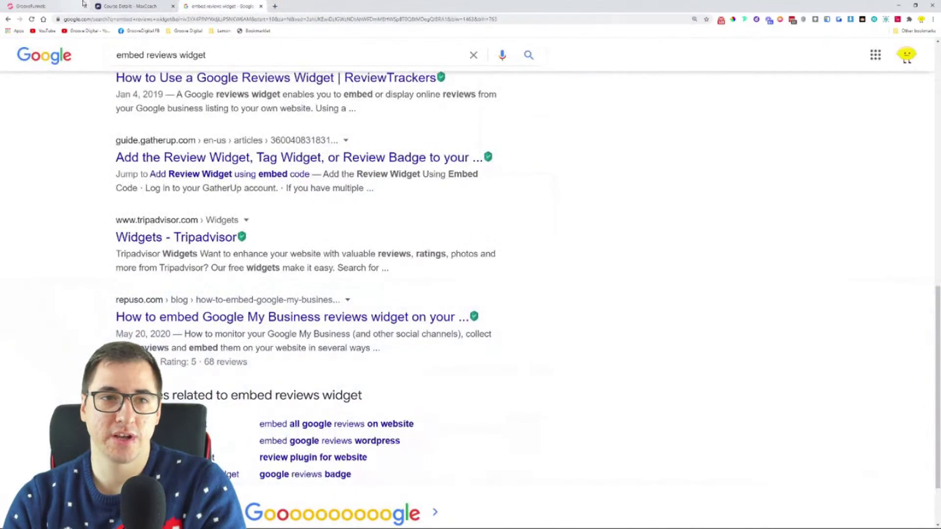
pyautogui.click(31, 4)
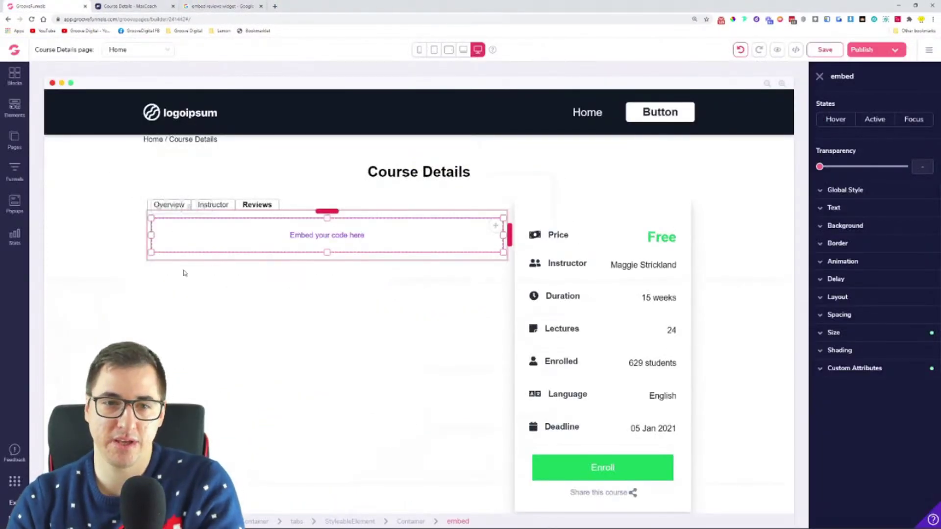
# - Show the Overview tab's content in the builder and compare it with the Overview tab of the MaxCoach reference page
pyautogui.click(226, 204)
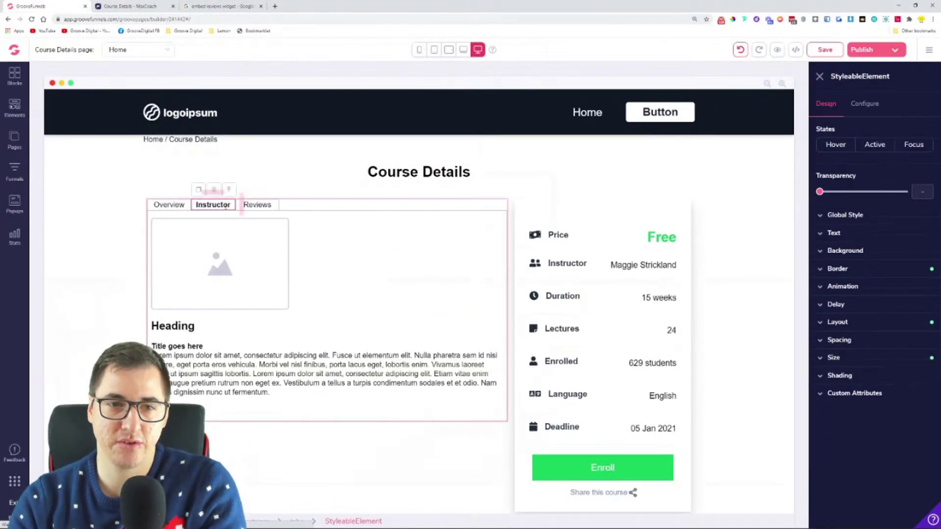
pyautogui.click(167, 205)
pyautogui.click(147, 5)
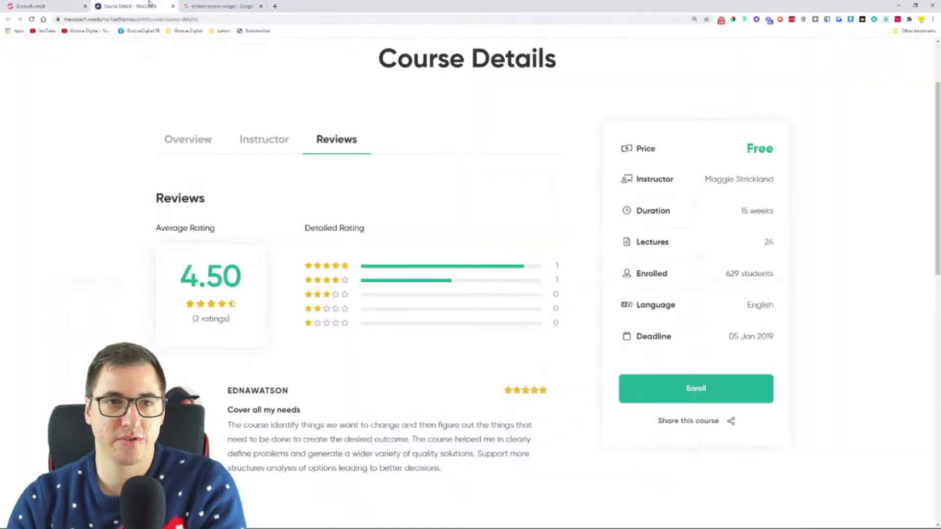
pyautogui.click(190, 141)
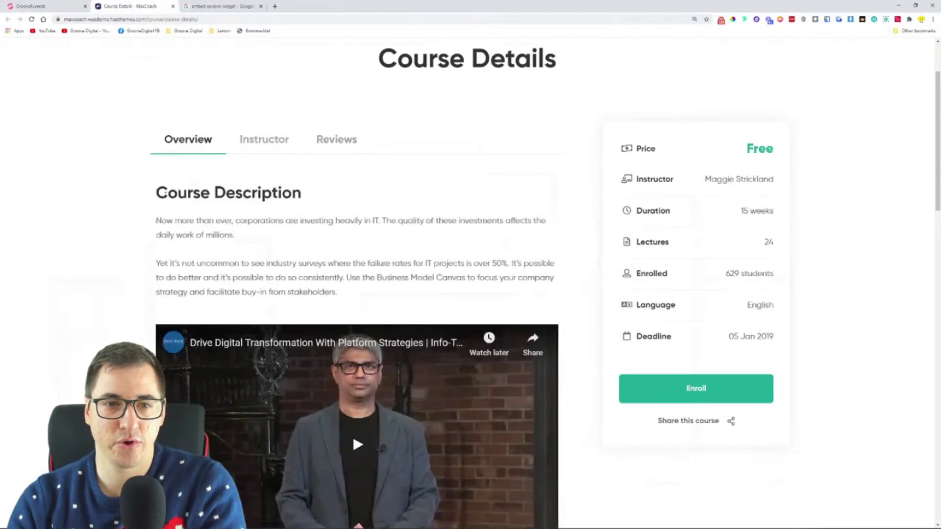
pyautogui.click(31, 6)
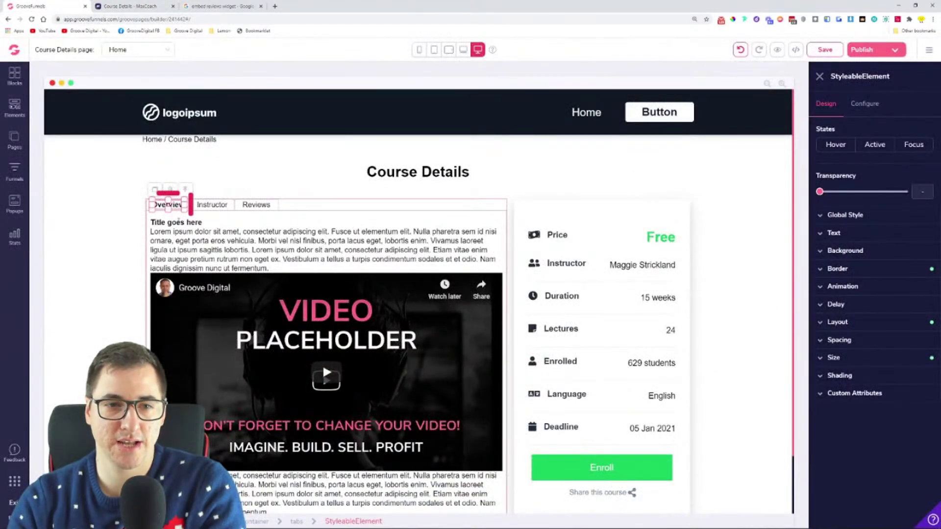
# - Replace the placeholder title in the Overview tab with "Course Description", matching the heading on the MaxCoach reference page
pyautogui.click(323, 363)
pyautogui.click(130, 6)
pyautogui.doubleClick(236, 192)
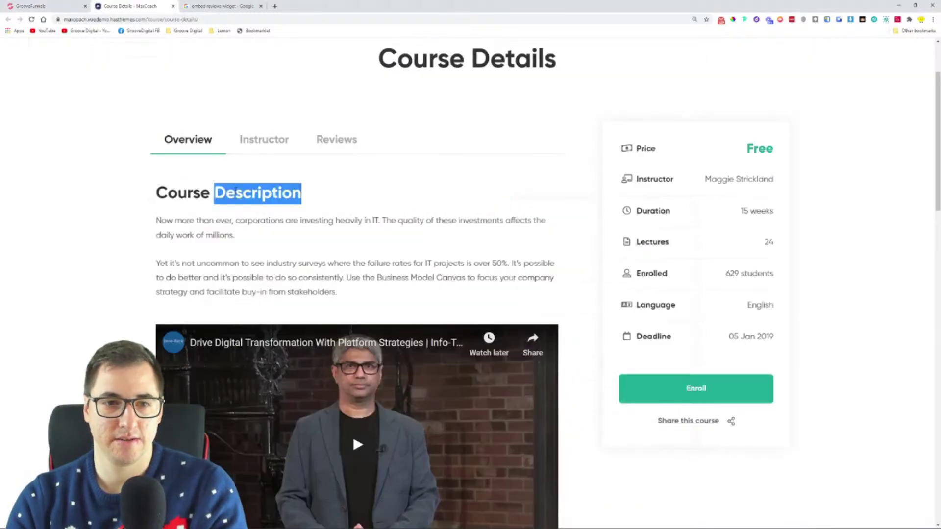
pyautogui.tripleClick(235, 191)
pyautogui.click(31, 6)
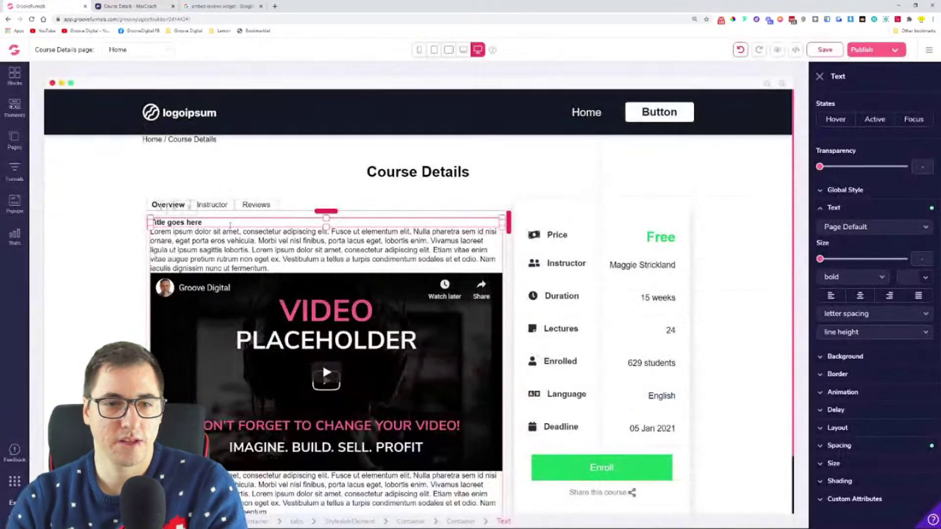
pyautogui.tripleClick(201, 222)
pyautogui.write('Couse Description')
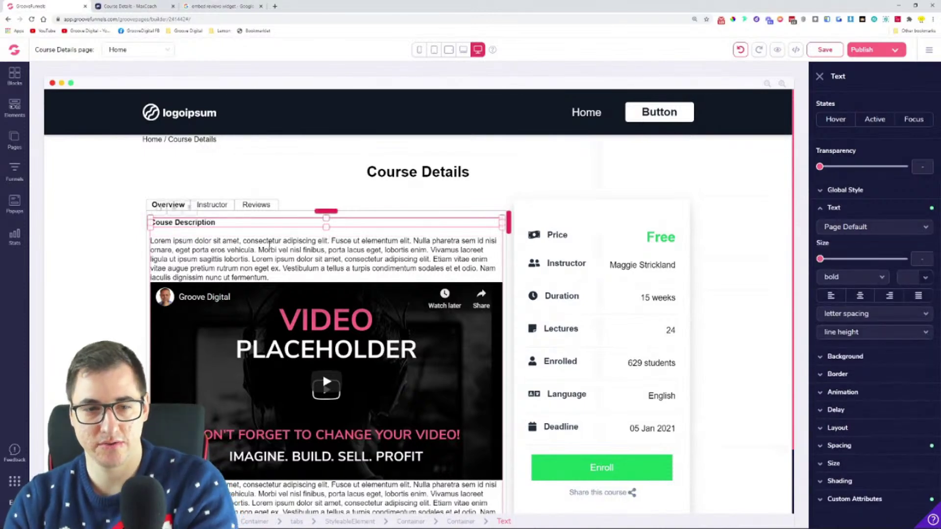
pyautogui.write('r')
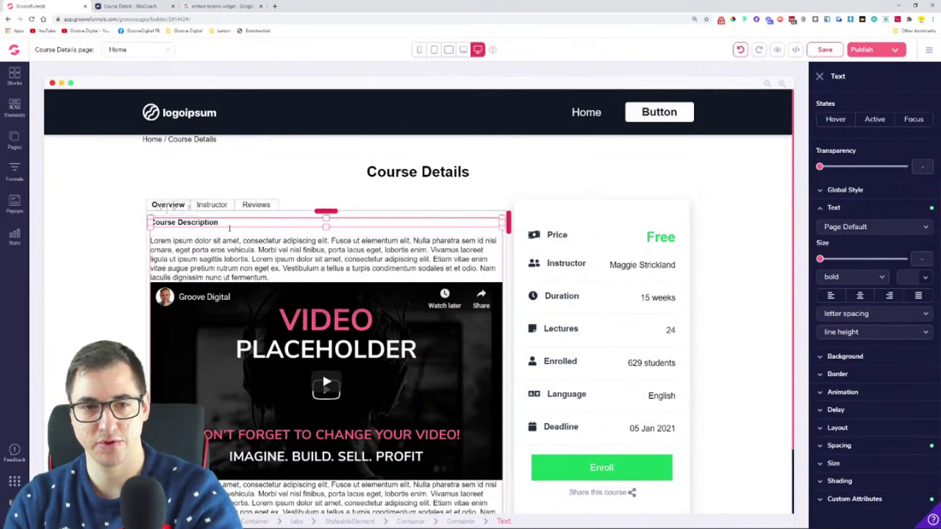
# - Set the Course Description heading's text size to 2.25rem, with a top margin of 1.5rem and a bottom margin of 2.25rem
pyautogui.moveTo(822, 260); pyautogui.dragTo(877, 261)
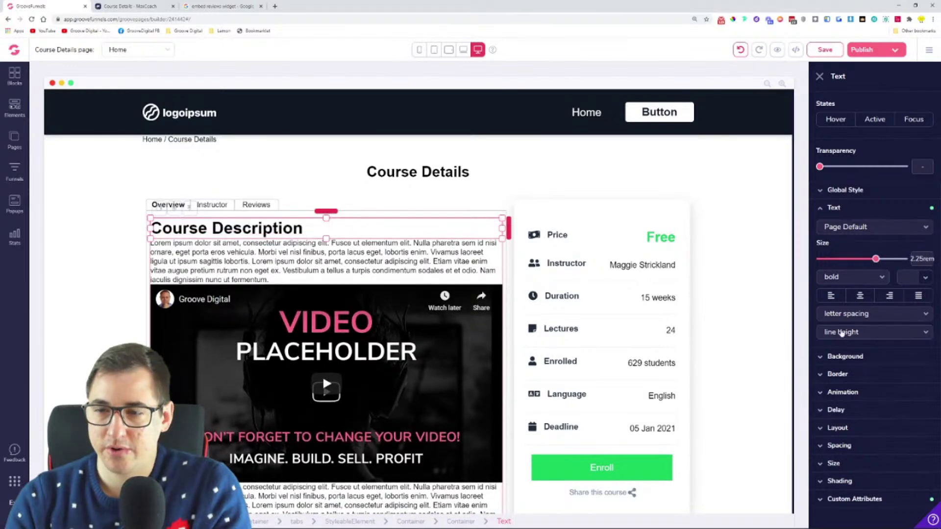
pyautogui.click(839, 446)
pyautogui.scroll(-2, 838, 456)
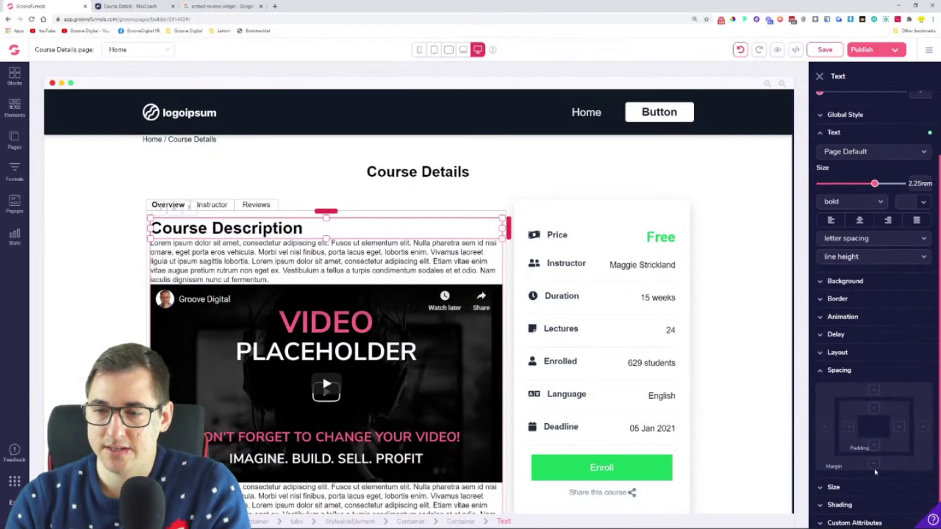
pyautogui.moveTo(837, 480)
pyautogui.mouseDown()
pyautogui.moveTo(862, 482)
pyautogui.moveTo(847, 483)
pyautogui.mouseUp()
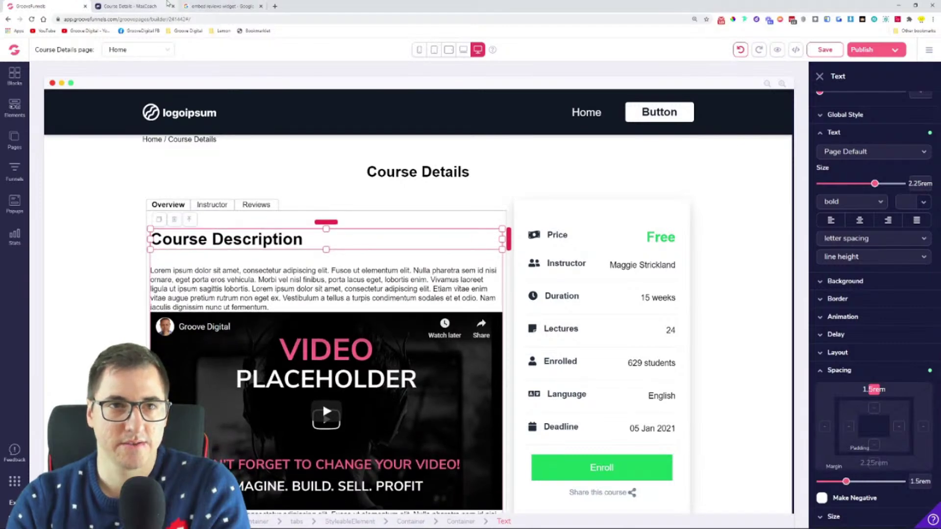
# - Check the reference page's layout and split the paragraph above the video into two before its second "Lorem ipsum dolor sit amet"
pyautogui.click(168, 5)
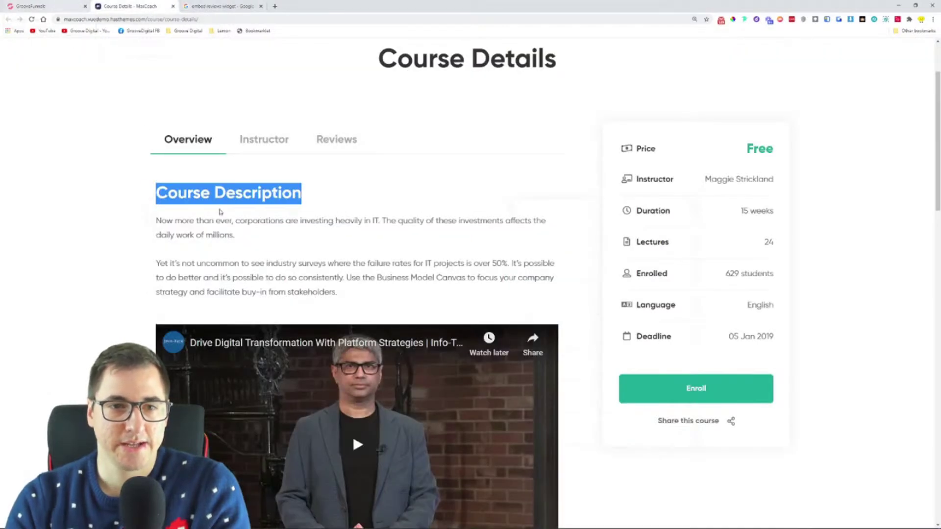
pyautogui.click(39, 5)
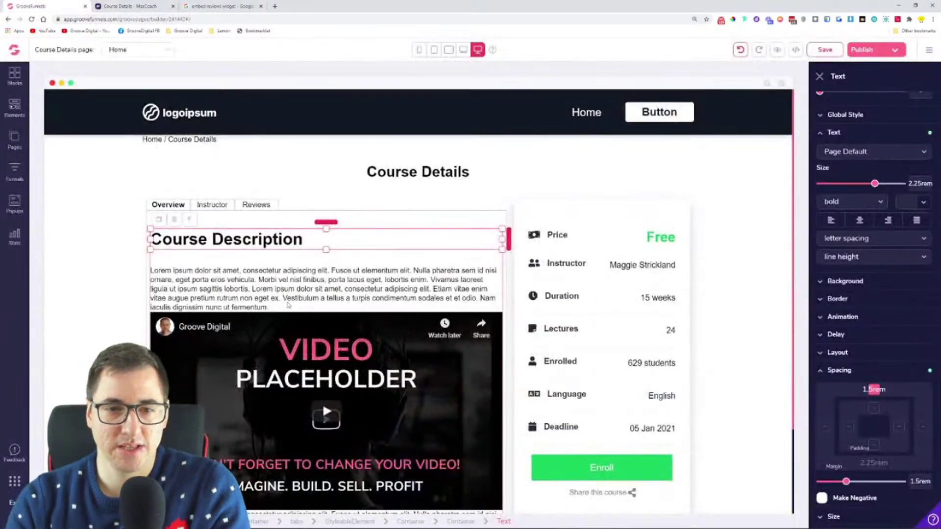
pyautogui.click(250, 288)
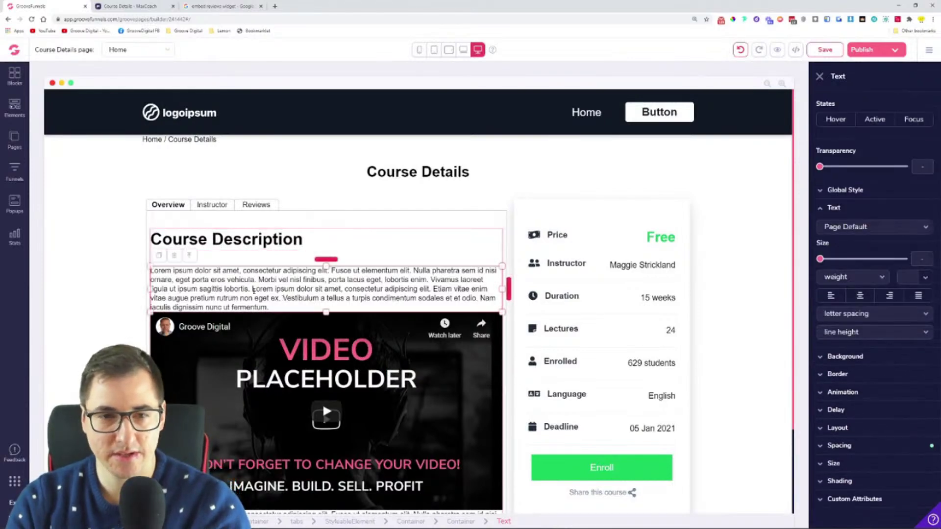
pyautogui.press('Return')
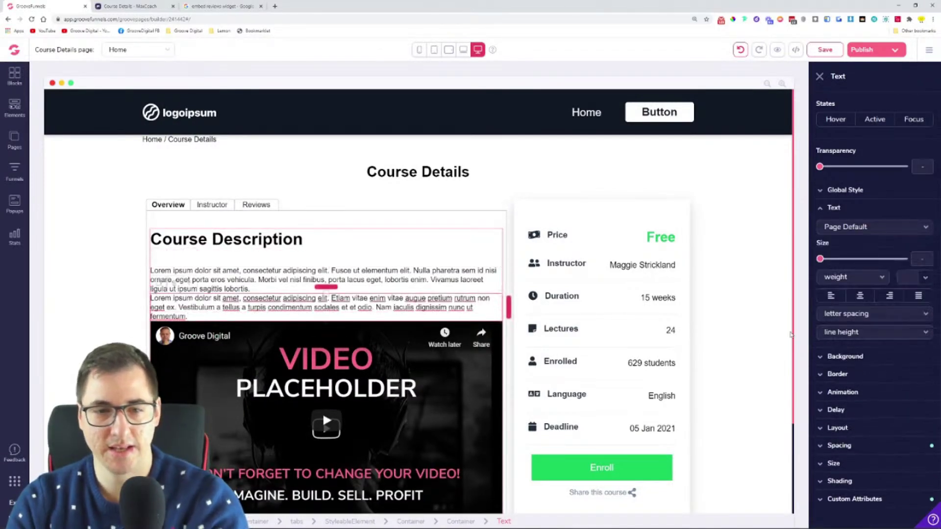
# - Set the bottom margin of the second paragraph above the video to 1.75rem
pyautogui.click(871, 445)
pyautogui.scroll(-1, 862, 470)
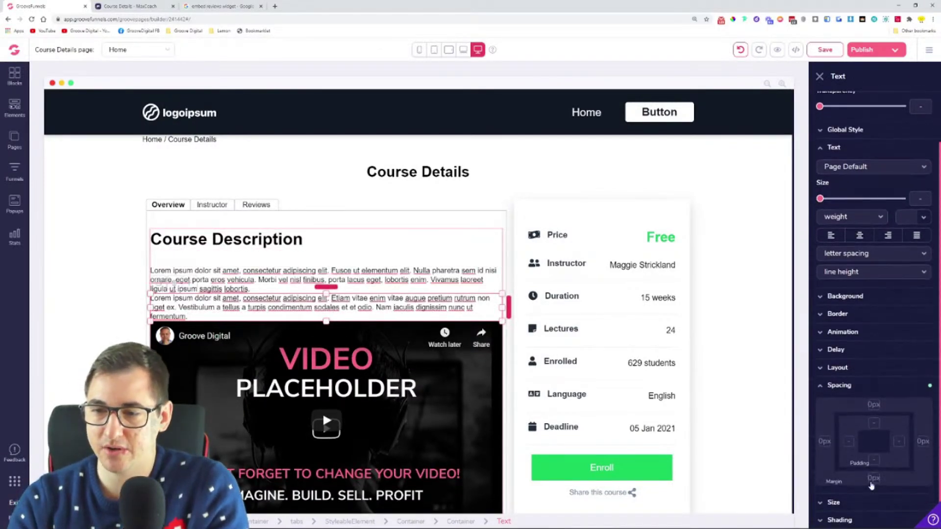
pyautogui.moveTo(824, 496); pyautogui.dragTo(850, 496)
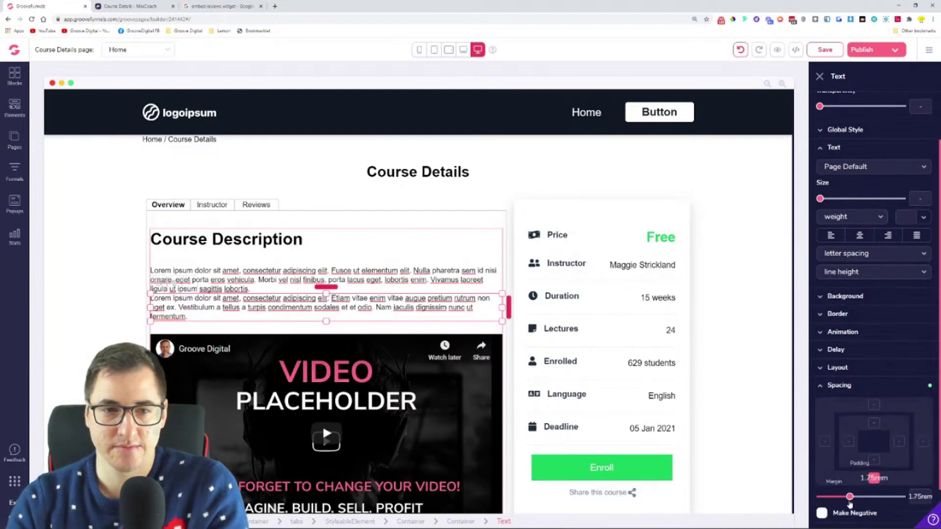
# - Compare the text below the Overview video with the corresponding section of the MaxCoach reference page
pyautogui.scroll(-1, 312, 342)
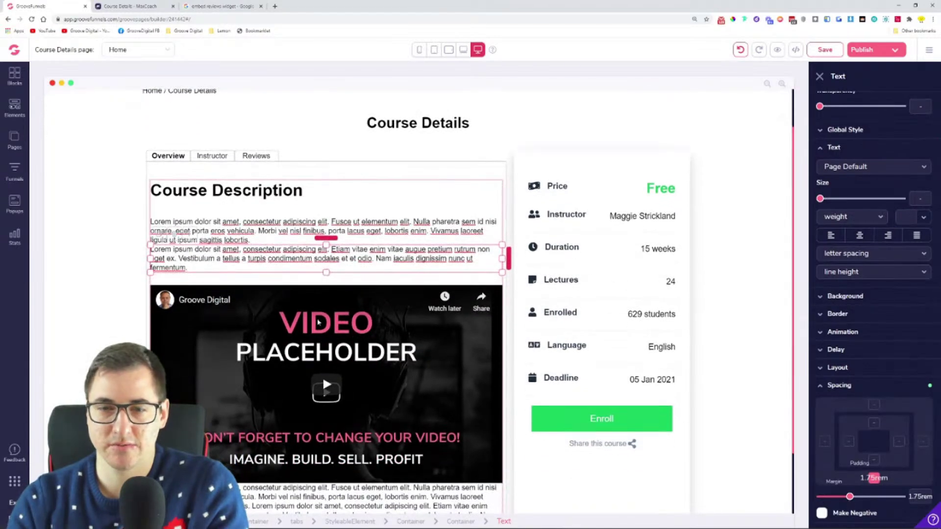
pyautogui.scroll(-2, 343, 344)
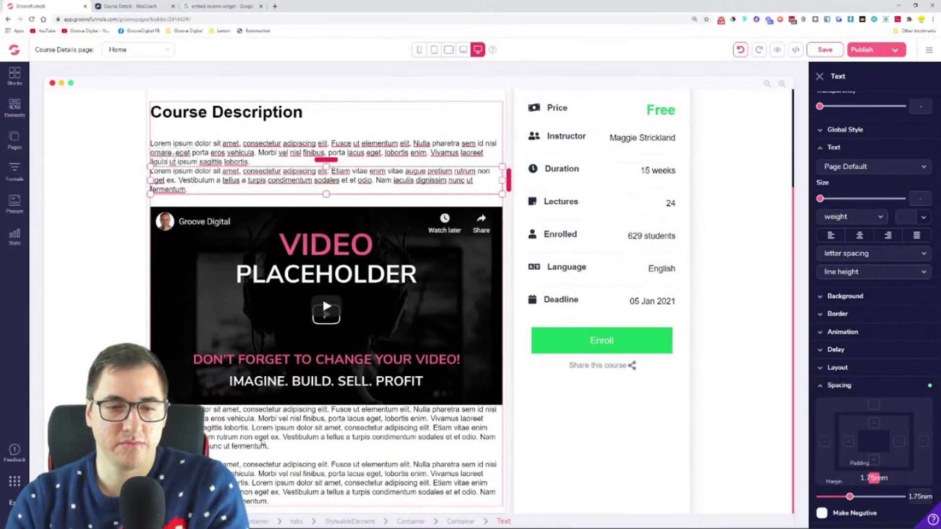
pyautogui.click(130, 6)
pyautogui.scroll(-10, 302, 208)
pyautogui.scroll(1, 302, 208)
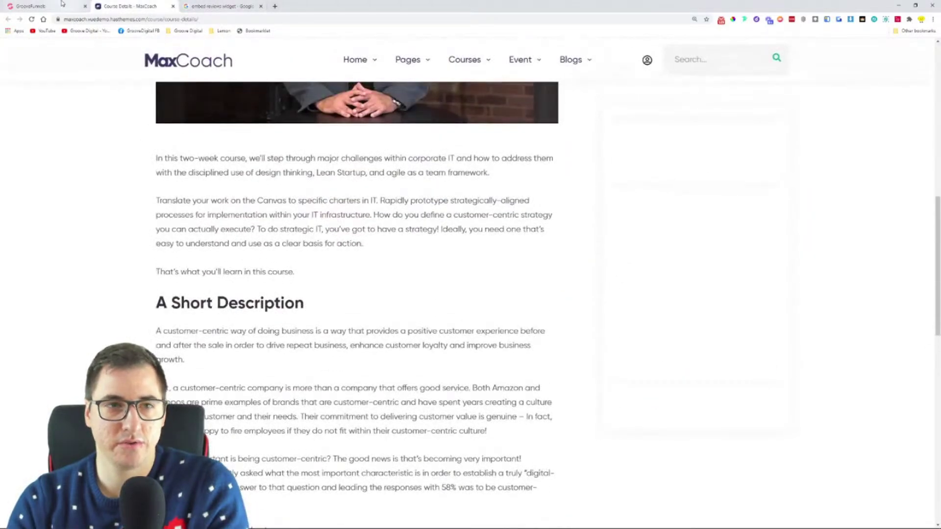
# - Back in the GrooveFunnels builder, split the text below the video before "Vivamus laoreet" and give both paragraphs a 1.5rem top margin
pyautogui.click(46, 6)
pyautogui.click(433, 421)
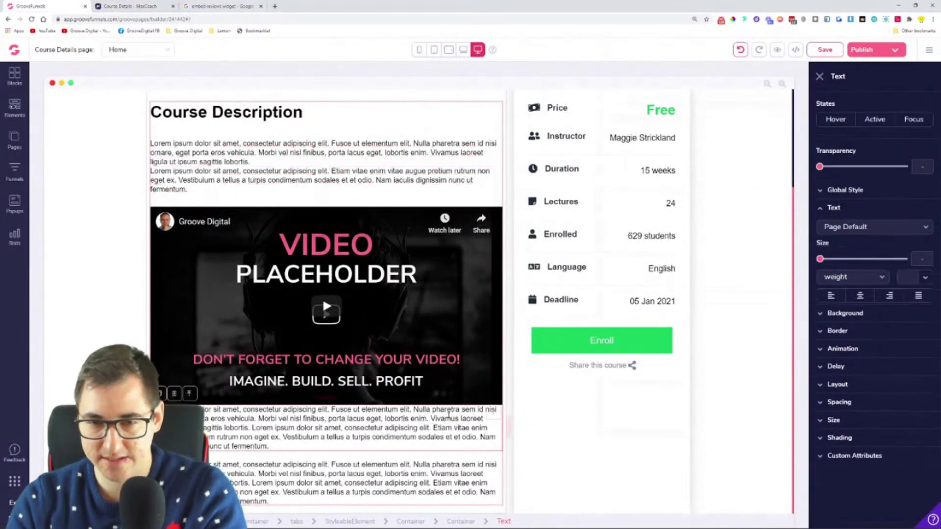
pyautogui.click(433, 421)
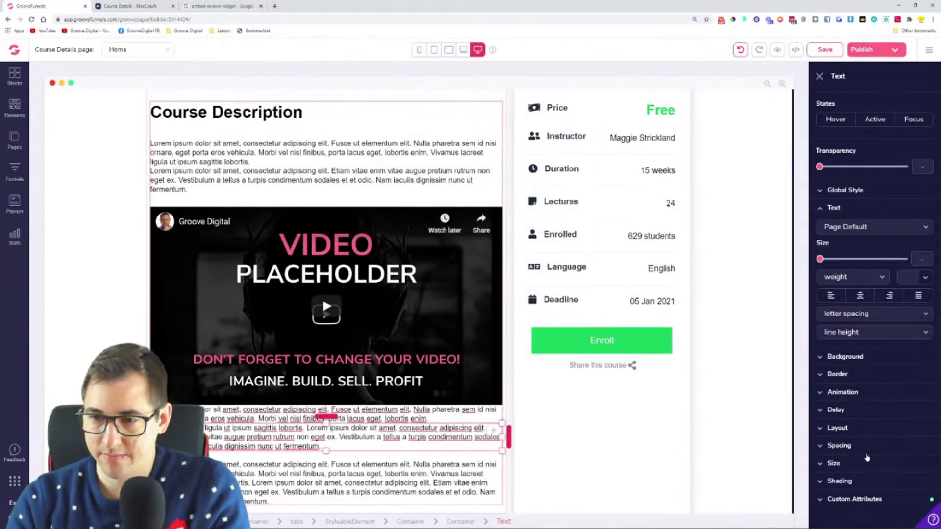
pyautogui.click(866, 446)
pyautogui.moveTo(821, 450); pyautogui.dragTo(845, 454)
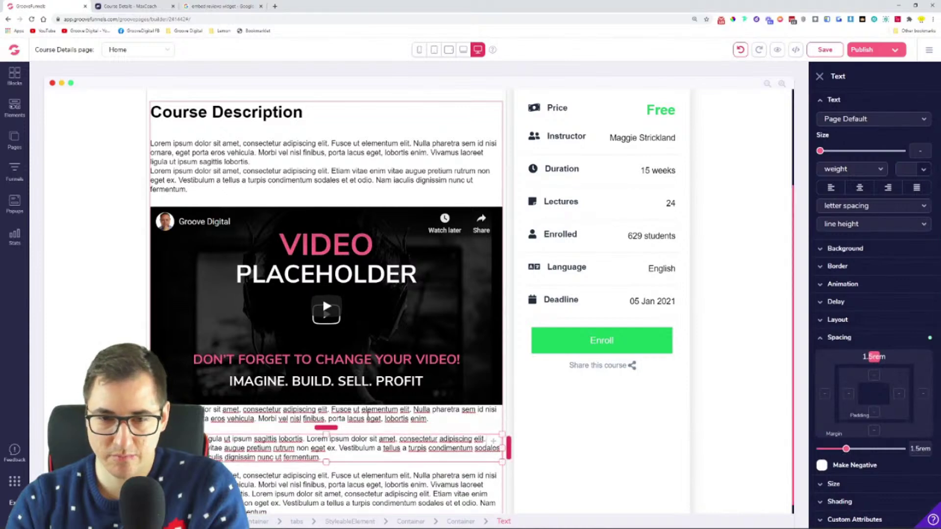
pyautogui.click(856, 446)
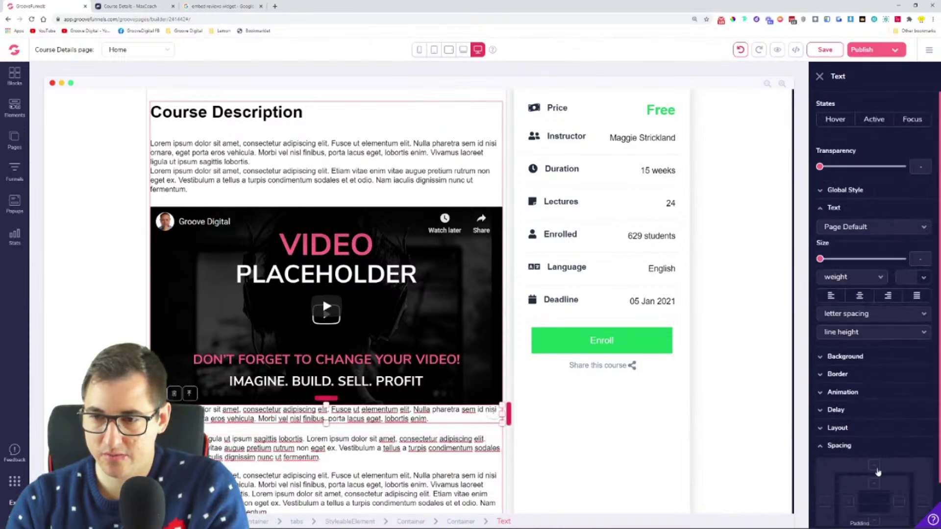
pyautogui.moveTo(820, 450); pyautogui.dragTo(846, 450)
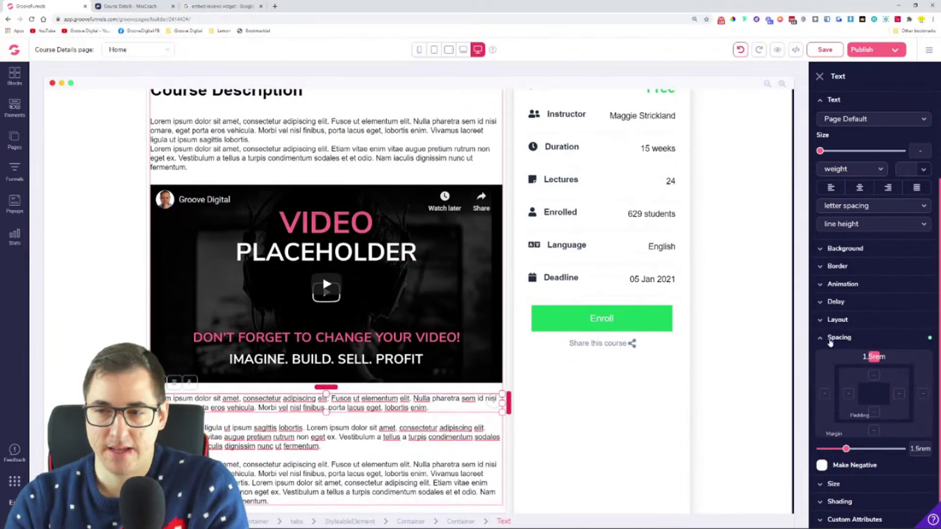
# - Set the text size of the paragraphs below and above the video to 1.25rem
pyautogui.click(300, 436)
pyautogui.tripleClick(301, 436)
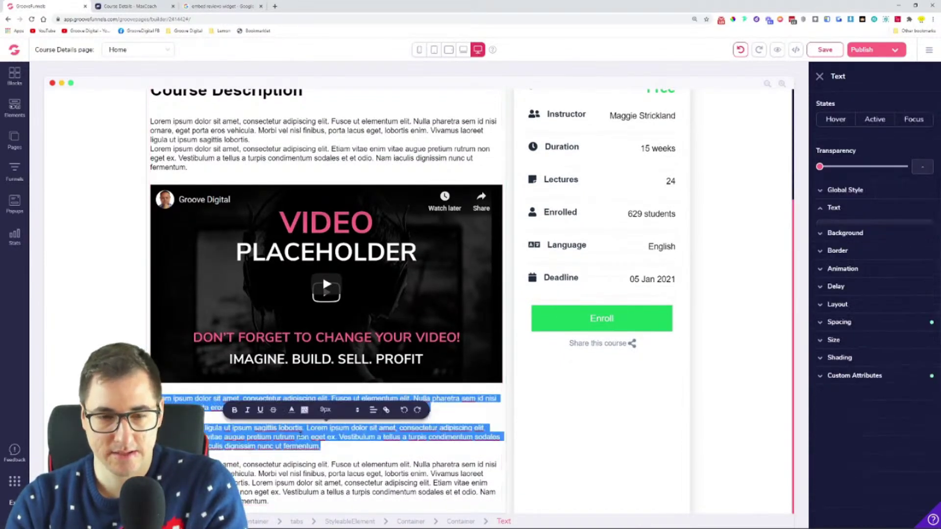
pyautogui.moveTo(822, 263); pyautogui.dragTo(854, 267)
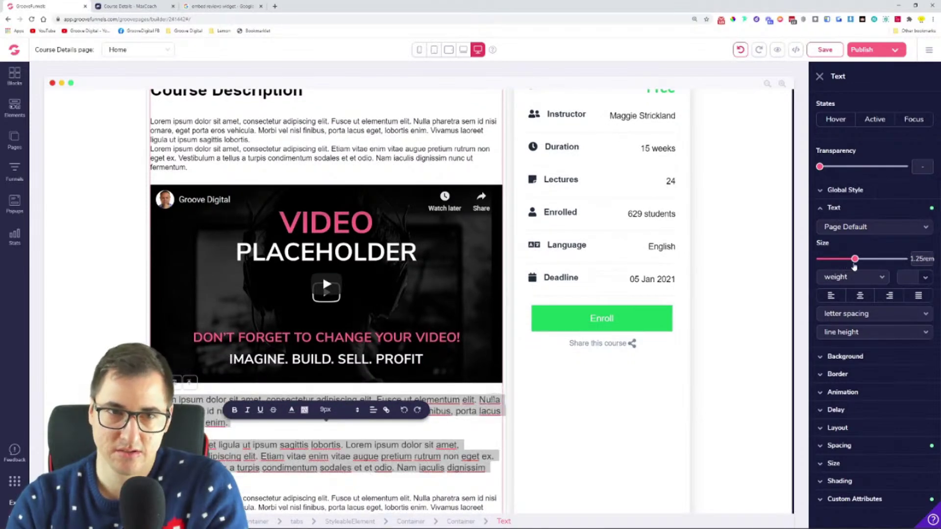
pyautogui.click(256, 157)
pyautogui.hotkey('ctrl', 'a')
pyautogui.doubleClick(256, 157)
pyautogui.hotkey('ctrl', 'a')
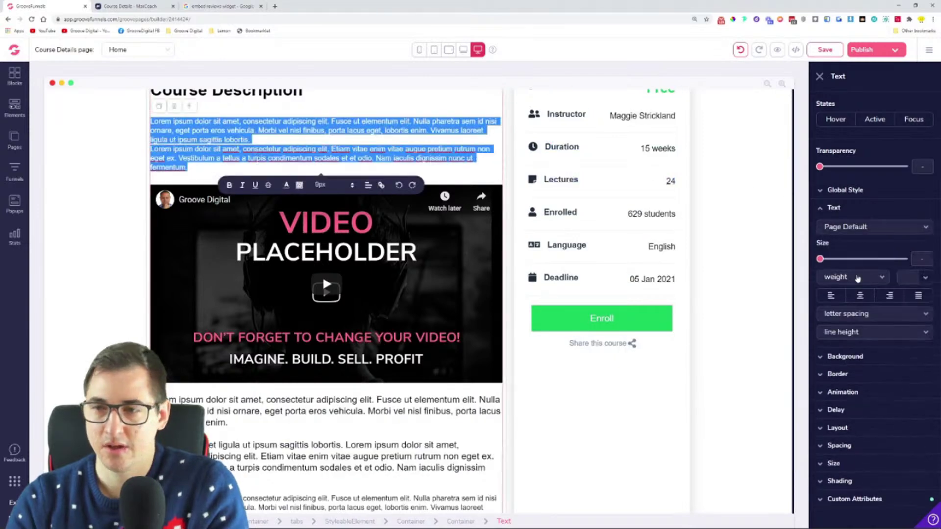
pyautogui.moveTo(822, 260); pyautogui.dragTo(856, 261)
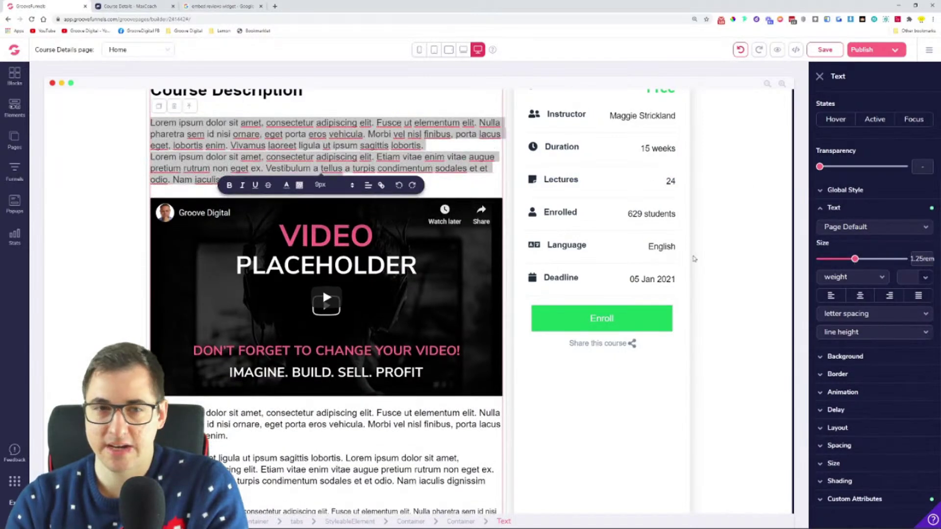
# - Copy the "A Short Description" heading from the MaxCoach reference page into the heading element beneath the paragraphs below the video
pyautogui.scroll(-1, 260, 458)
pyautogui.click(130, 6)
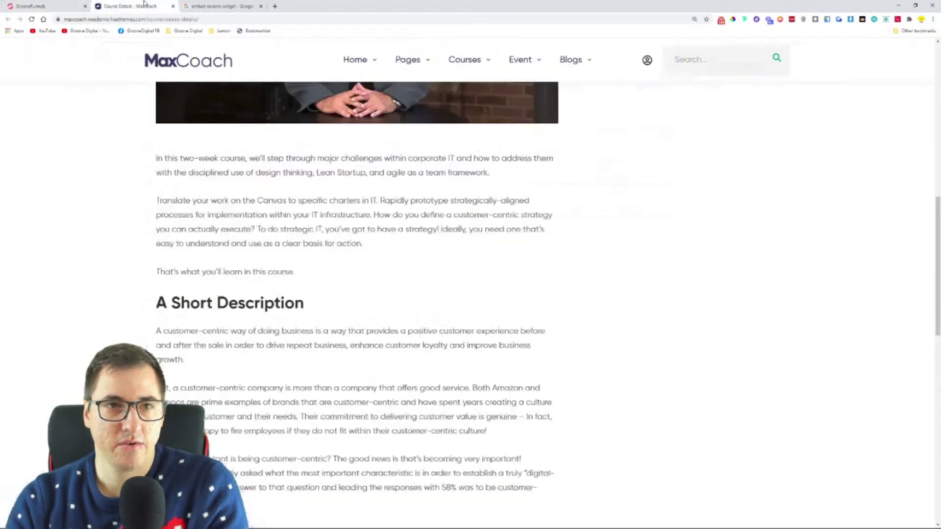
pyautogui.scroll(-1, 165, 258)
pyautogui.tripleClick(165, 258)
pyautogui.rightClick(165, 259)
pyautogui.click(186, 275)
pyautogui.click(29, 5)
pyautogui.click(223, 456)
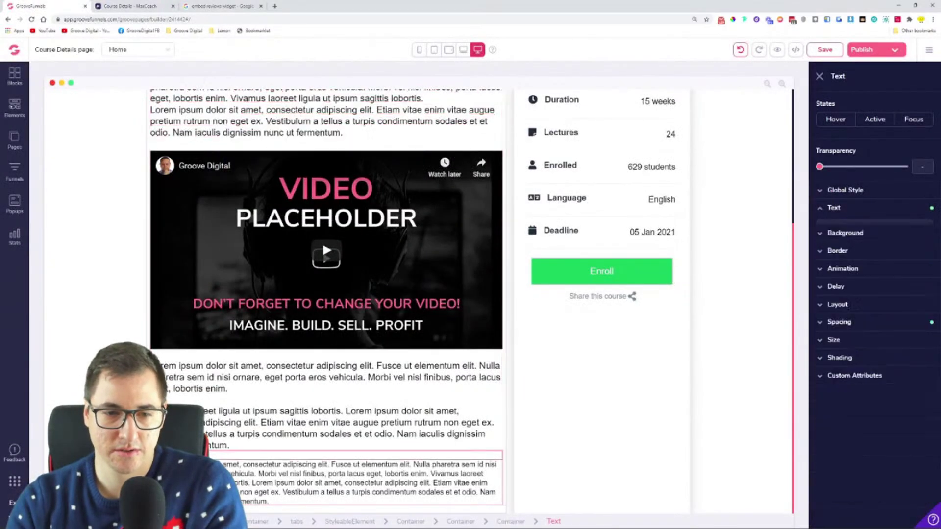
pyautogui.hotkey('ctrl', 'v')
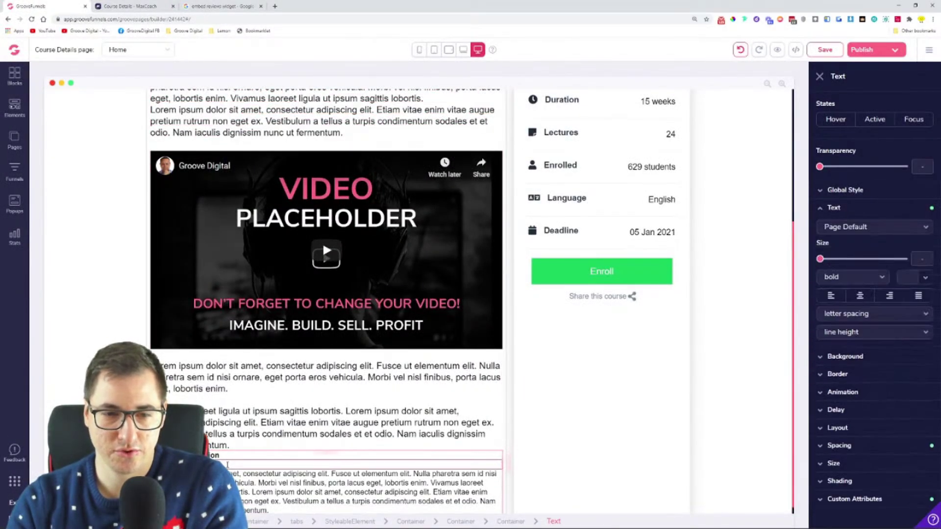
pyautogui.press('BackSpace')
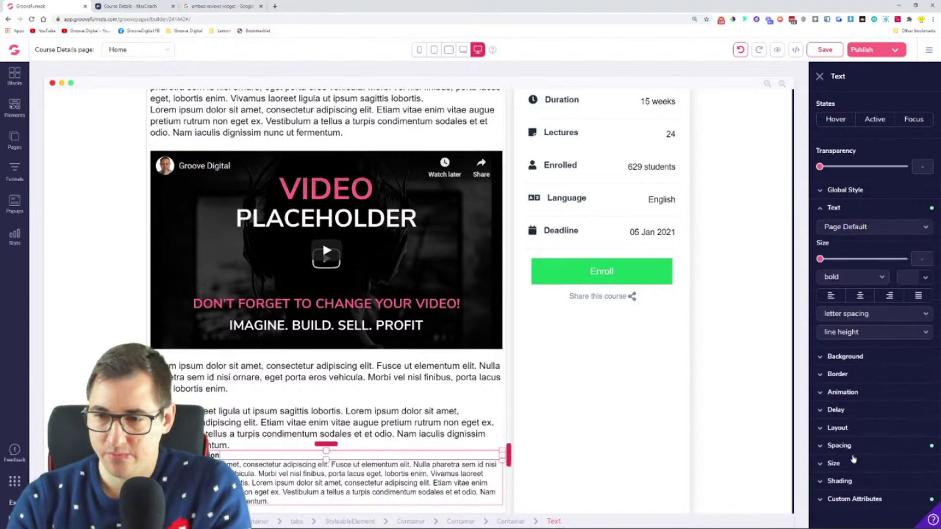
# - Give the A Short Description heading a 2rem top margin and match its text size to the Course Description heading at 2.25rem
pyautogui.click(855, 446)
pyautogui.scroll(-2, 828, 446)
pyautogui.moveTo(820, 449); pyautogui.dragTo(856, 457)
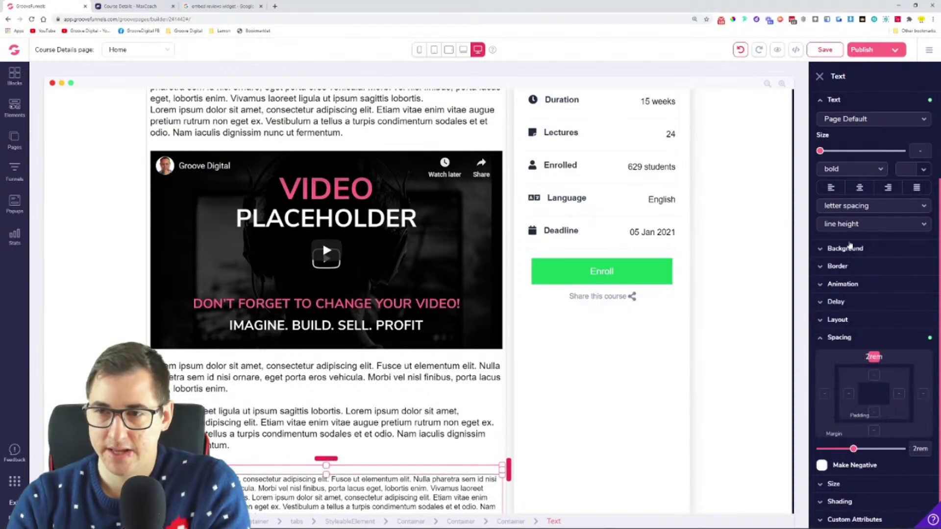
pyautogui.scroll(3, 326, 294)
pyautogui.click(225, 190)
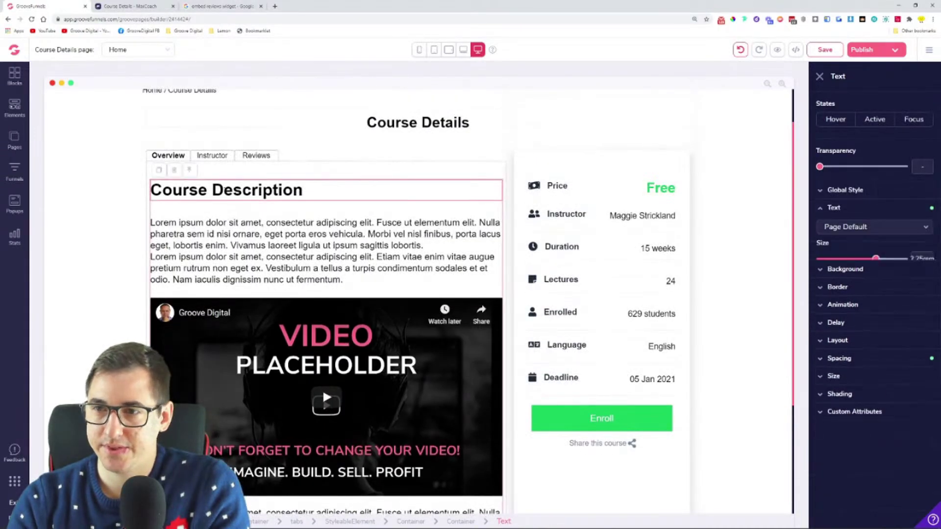
pyautogui.scroll(-3, 326, 294)
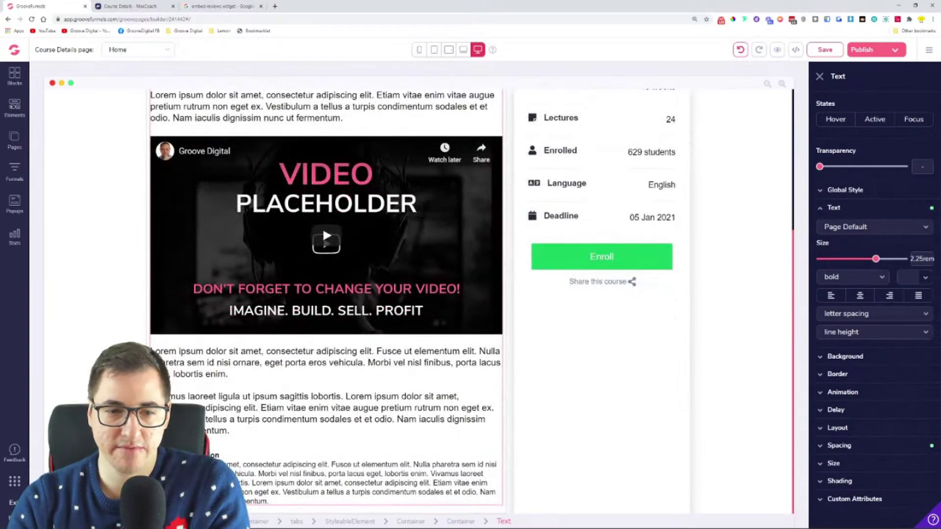
pyautogui.moveTo(875, 258)
pyautogui.mouseDown()
pyautogui.moveTo(855, 260)
pyautogui.moveTo(878, 272)
pyautogui.mouseUp()
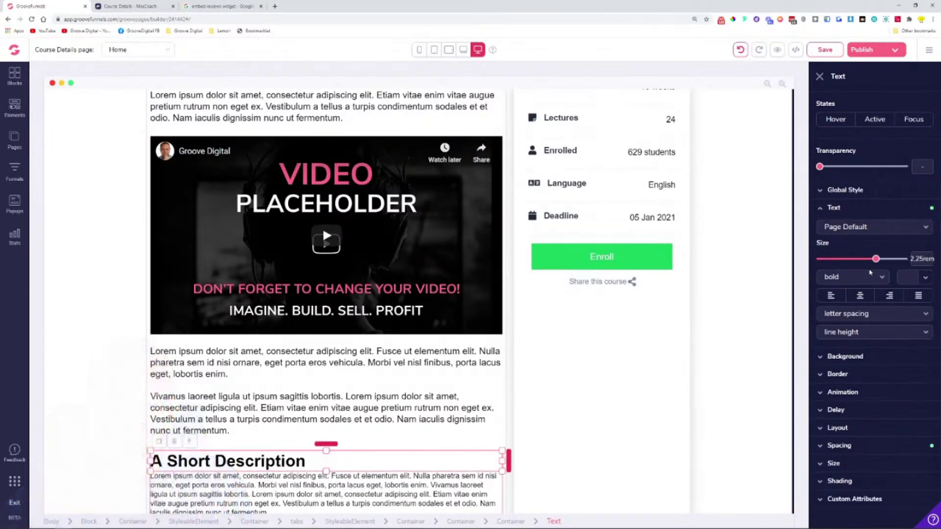
# - Split the paragraph under A Short Description into two before its second "Lorem ipsum dolor sit amet"
pyautogui.scroll(-1, 344, 389)
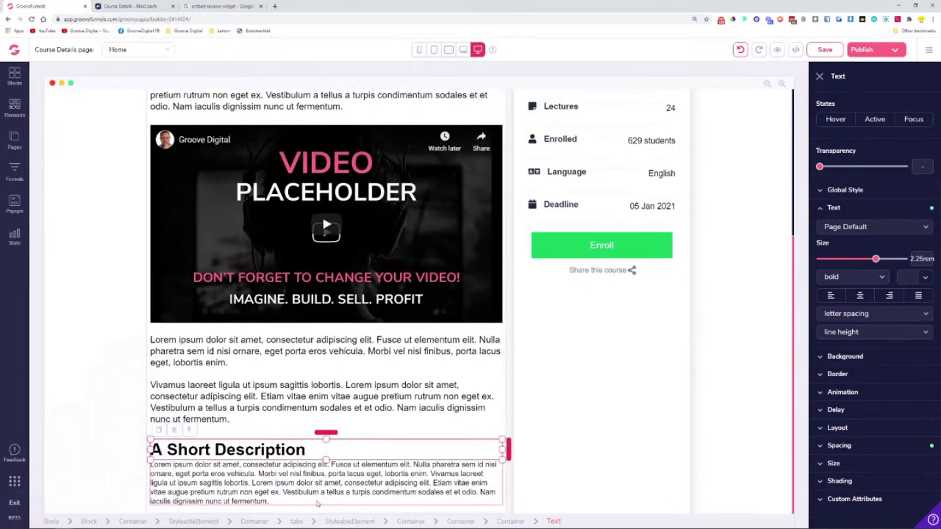
pyautogui.click(247, 484)
pyautogui.click(251, 483)
pyautogui.press('Return')
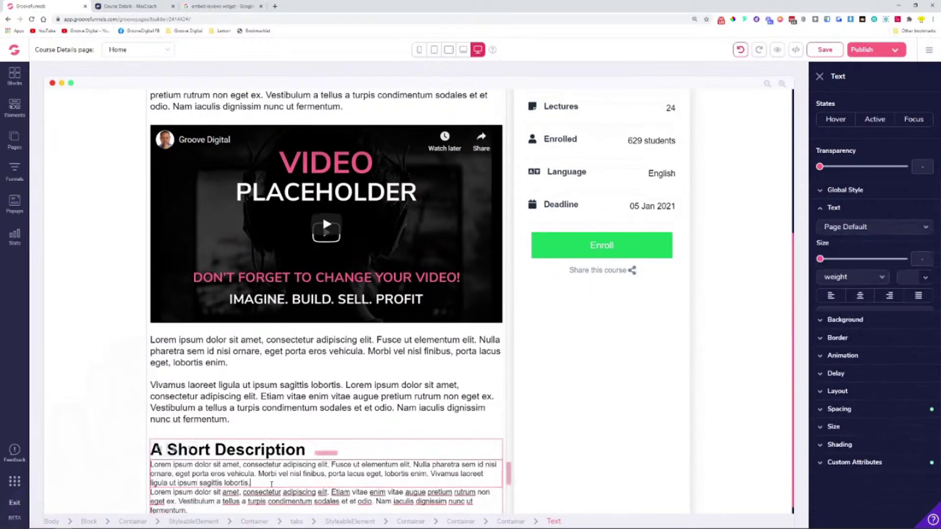
# - Set the top margin of each of the two paragraphs under A Short Description to 1.5rem
pyautogui.click(873, 450)
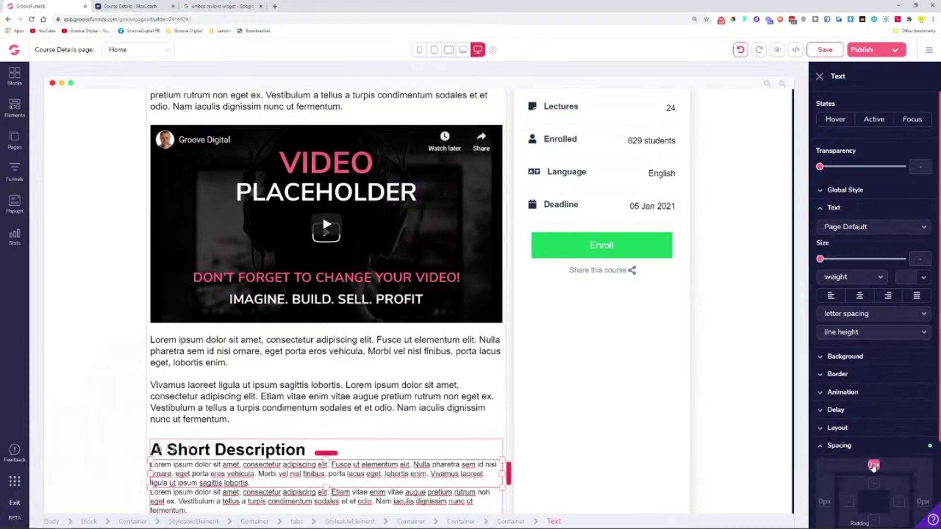
pyautogui.scroll(-2, 842, 453)
pyautogui.moveTo(821, 451); pyautogui.dragTo(842, 455)
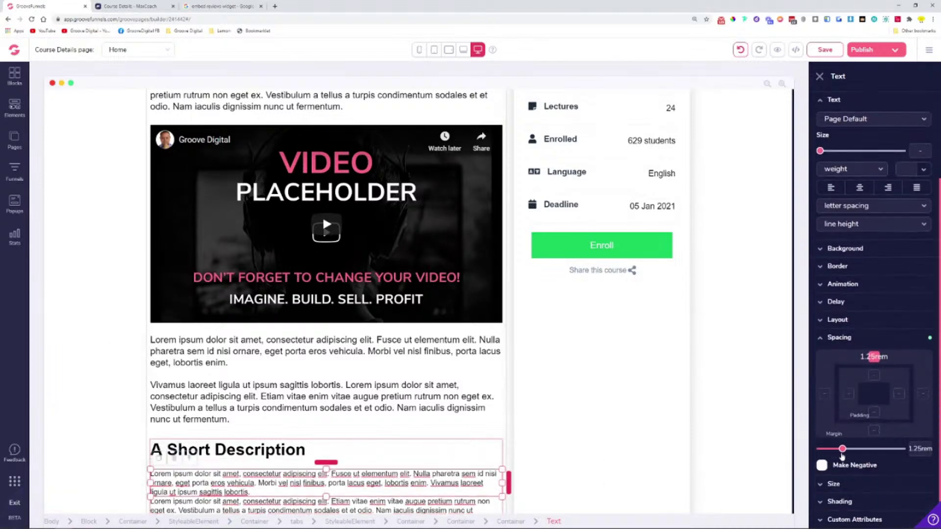
pyautogui.scroll(-1, 569, 475)
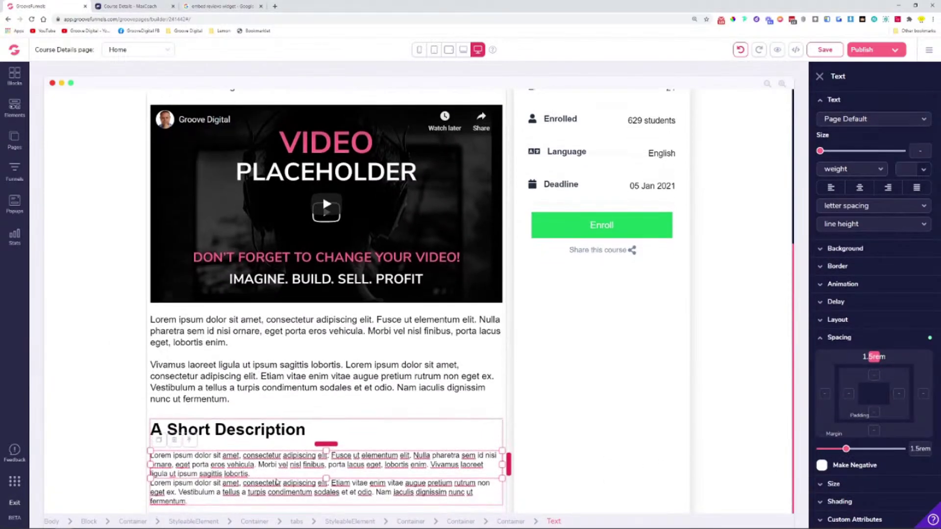
pyautogui.click(833, 446)
pyautogui.scroll(-1, 832, 480)
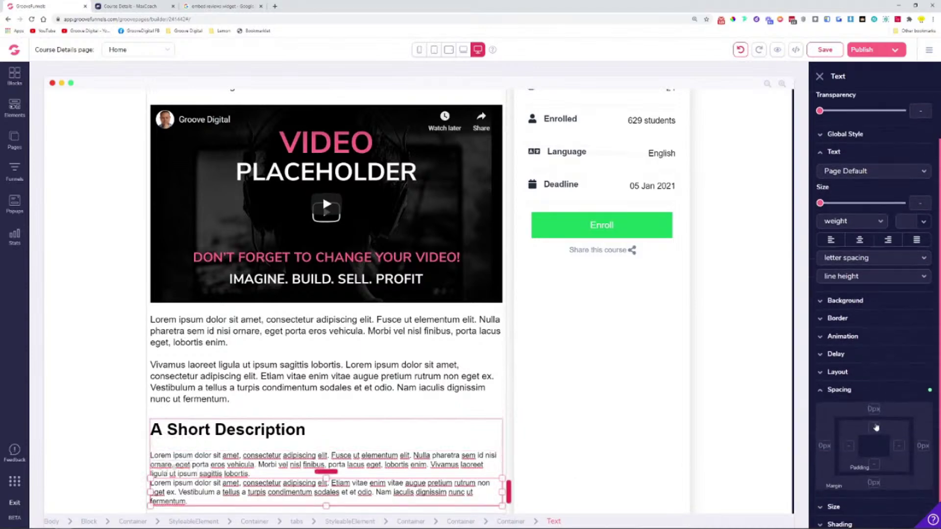
pyautogui.moveTo(820, 501); pyautogui.dragTo(846, 501)
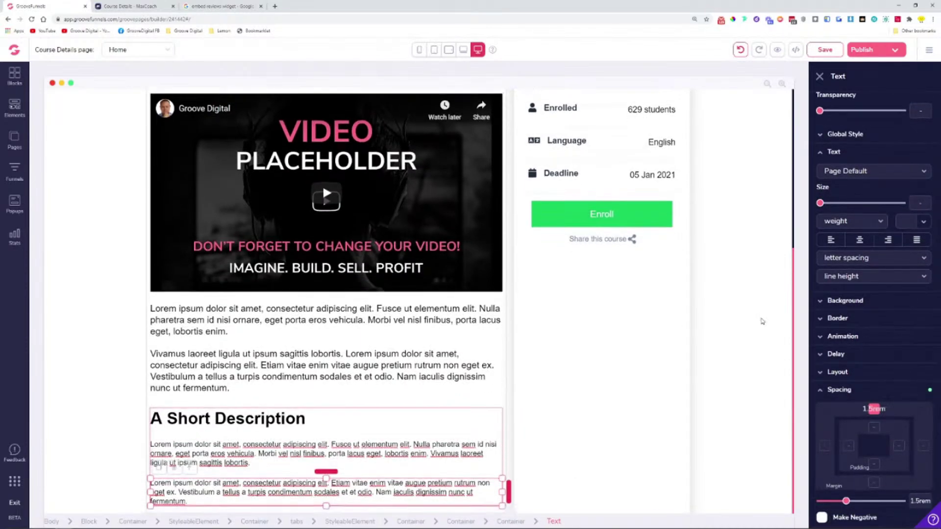
# - Set the text size of both paragraphs under A Short Description to 1.25rem
pyautogui.click(240, 492)
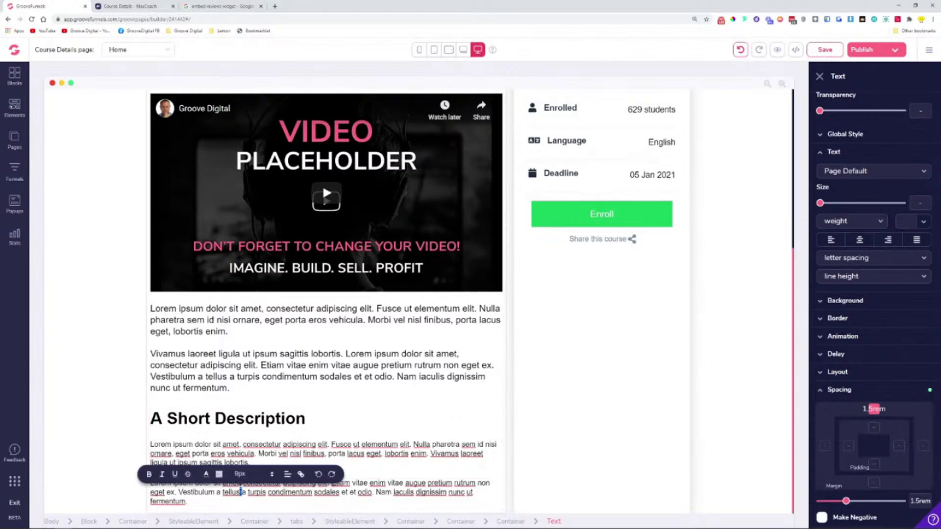
pyautogui.hotkey('ctrl', 'a')
pyautogui.moveTo(820, 259); pyautogui.dragTo(854, 260)
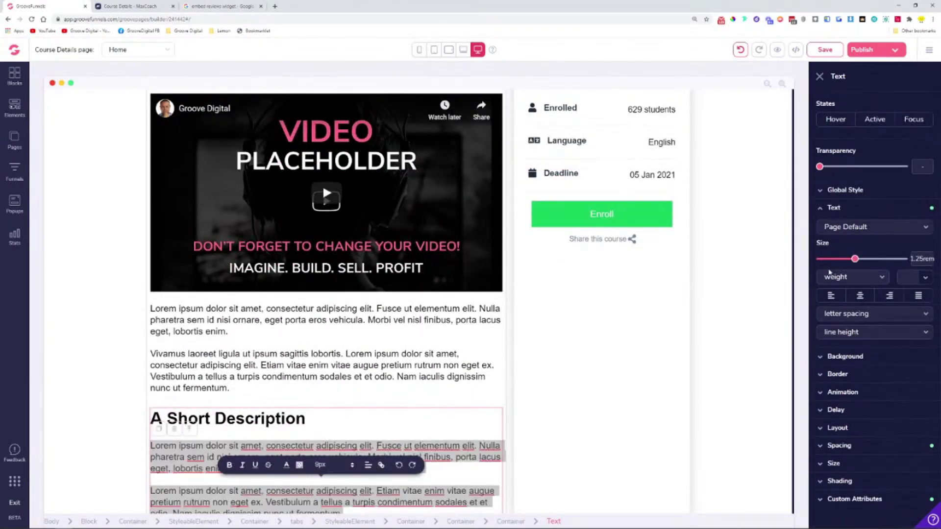
pyautogui.scroll(-1, 364, 409)
pyautogui.click(364, 405)
# - Review the finished Overview content against the MaxCoach reference page and examine the layout of the reference's Instructor tab
pyautogui.scroll(5, 343, 294)
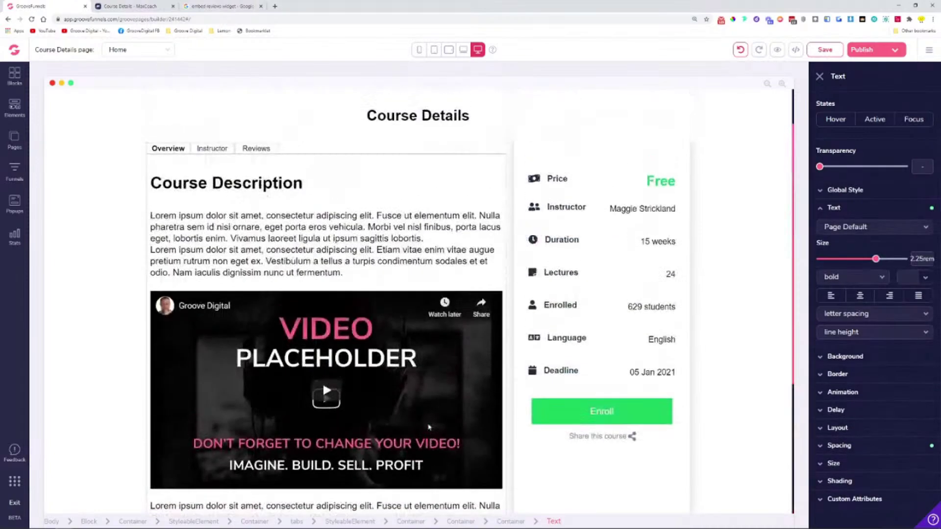
pyautogui.scroll(-1, 323, 389)
pyautogui.hotkey('ctrl', 'Tab')
pyautogui.scroll(-5, 273, 217)
pyautogui.scroll(10, 273, 217)
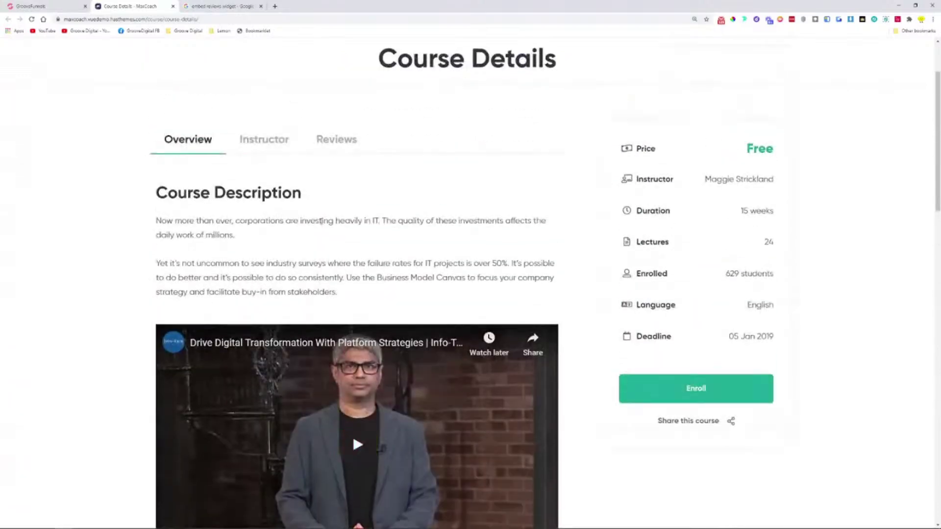
pyautogui.click(252, 139)
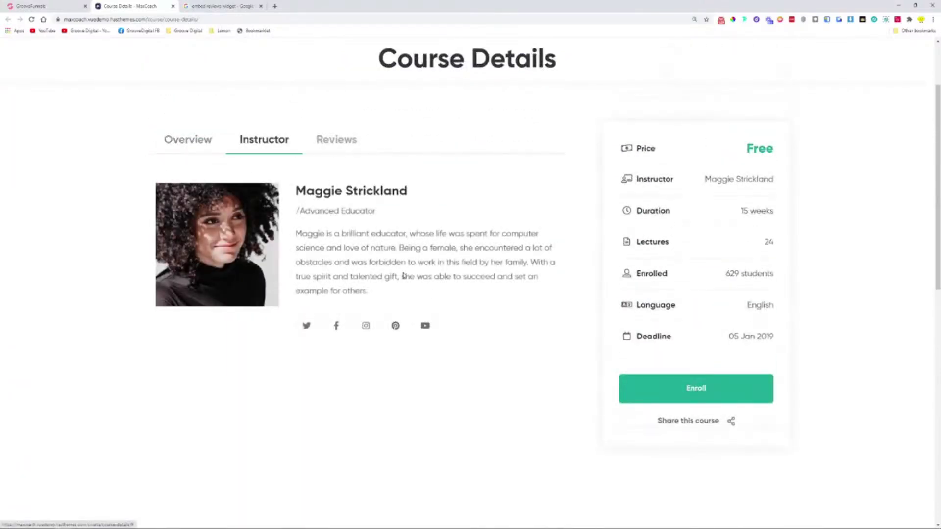
pyautogui.hotkey('ctrl', 'shift', 'Tab')
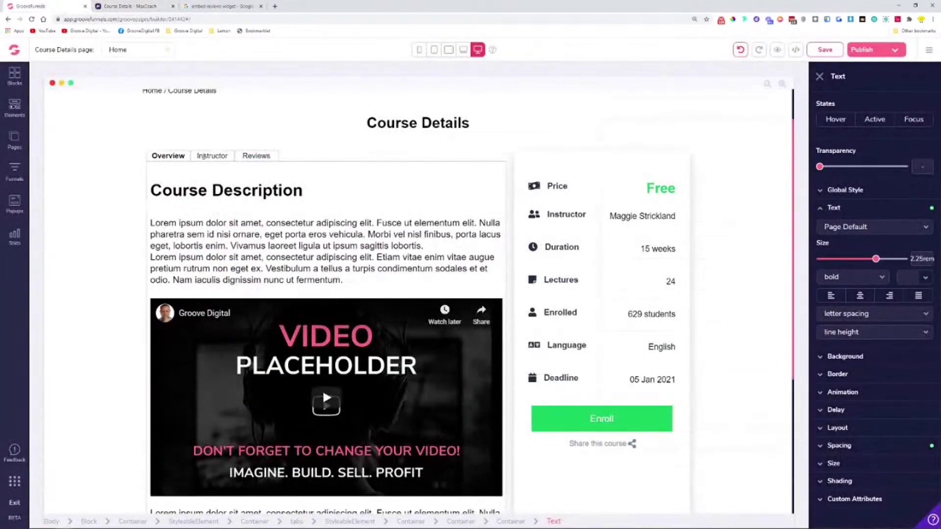
# - Fill the Instructor tab's image placeholder with the library photo of the man in glasses and a grey hoodie, and update it
pyautogui.click(204, 155)
pyautogui.click(256, 281)
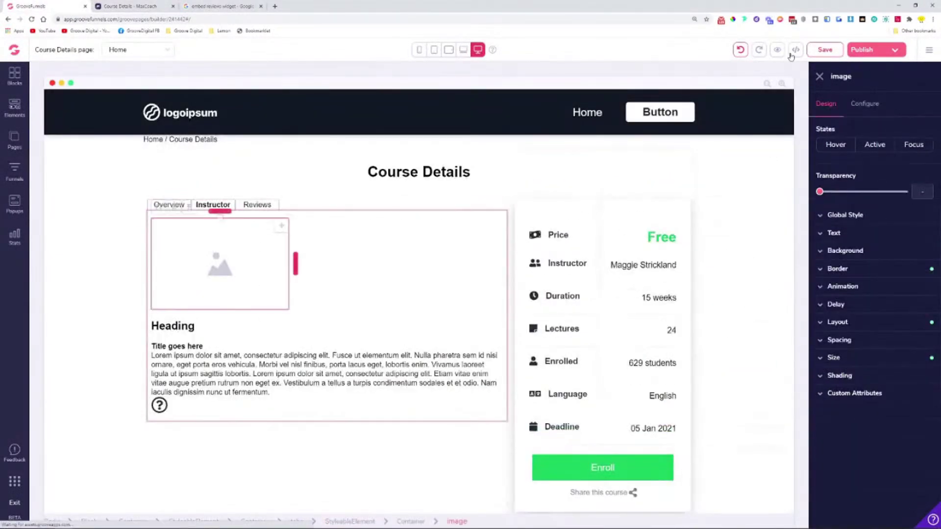
pyautogui.click(866, 104)
pyautogui.click(875, 180)
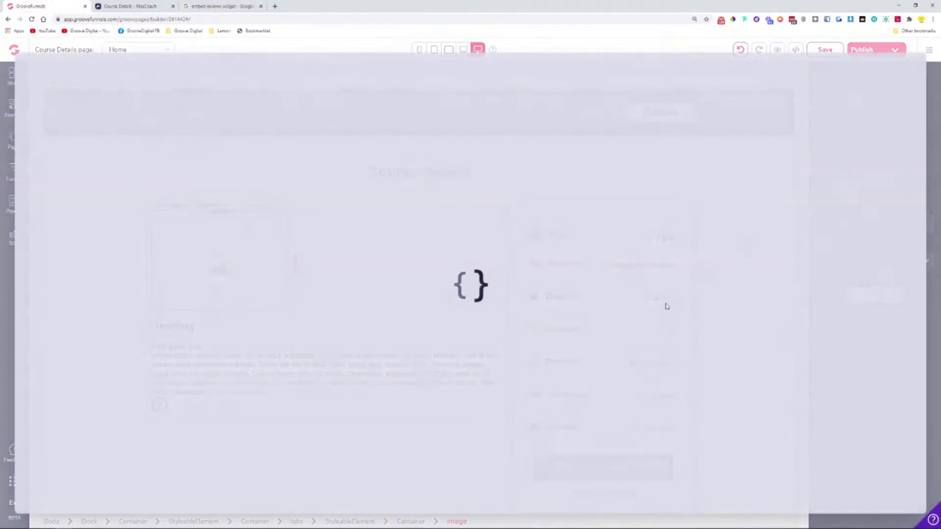
pyautogui.scroll(-10, 500, 271)
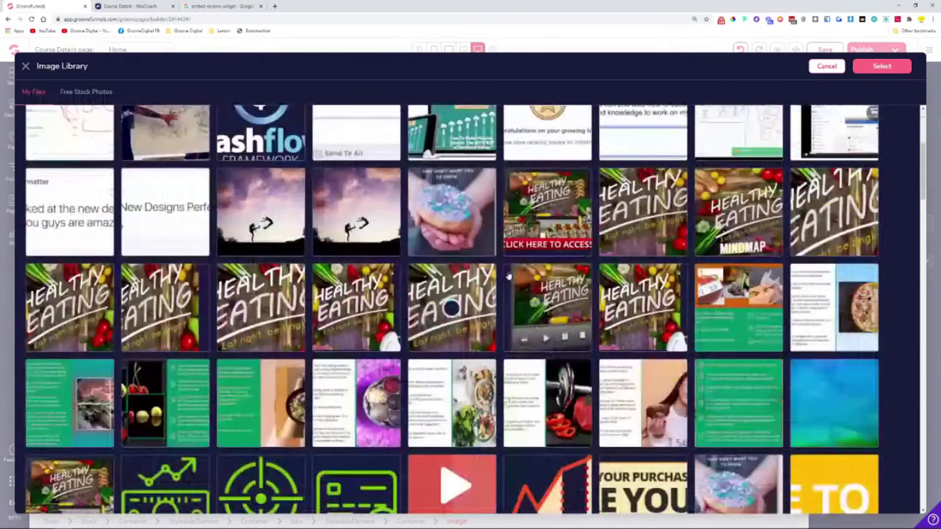
pyautogui.scroll(-15, 504, 273)
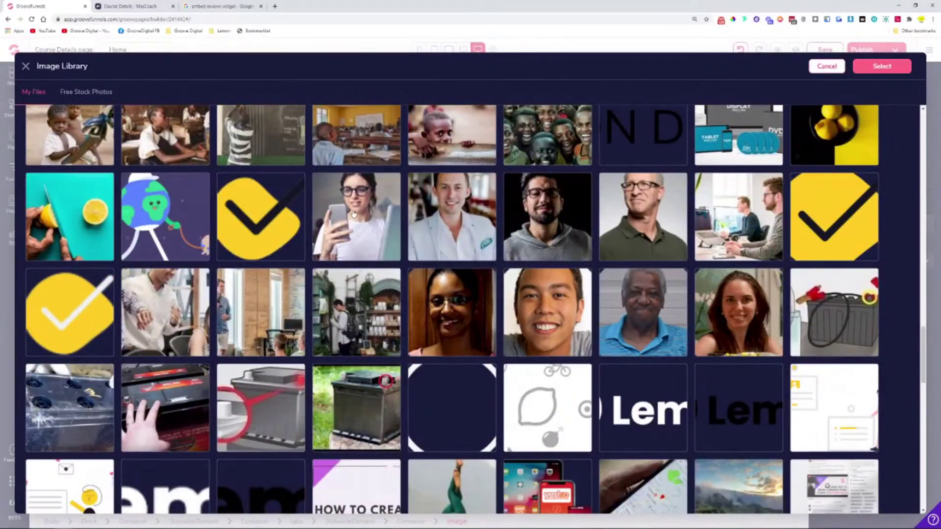
pyautogui.click(431, 212)
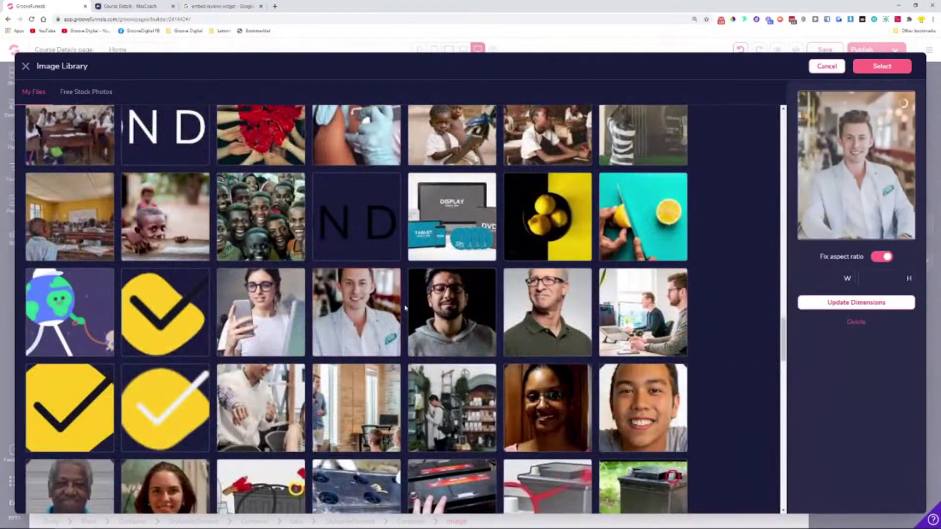
pyautogui.click(451, 330)
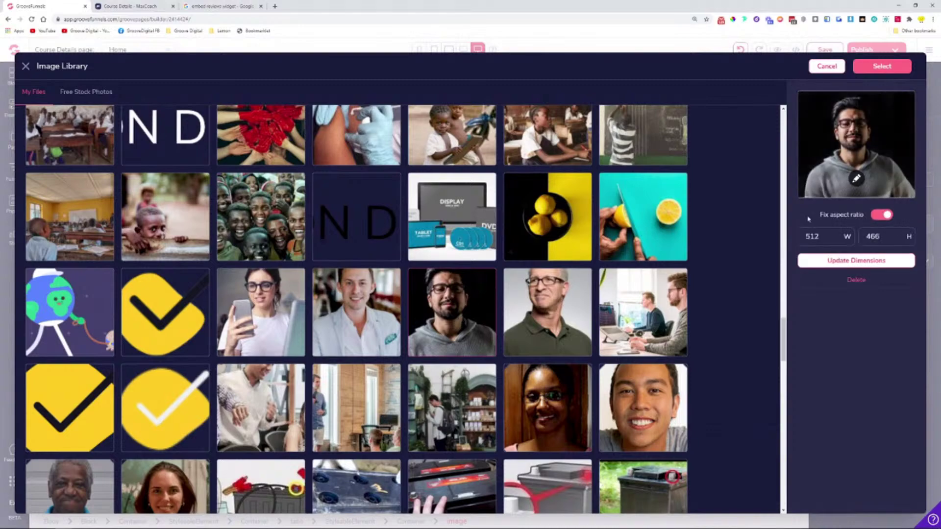
pyautogui.click(882, 66)
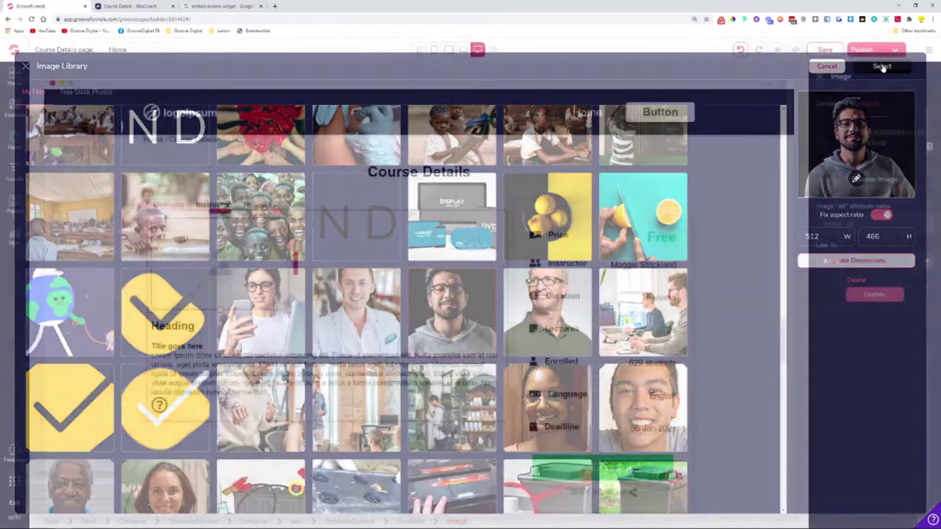
pyautogui.click(883, 303)
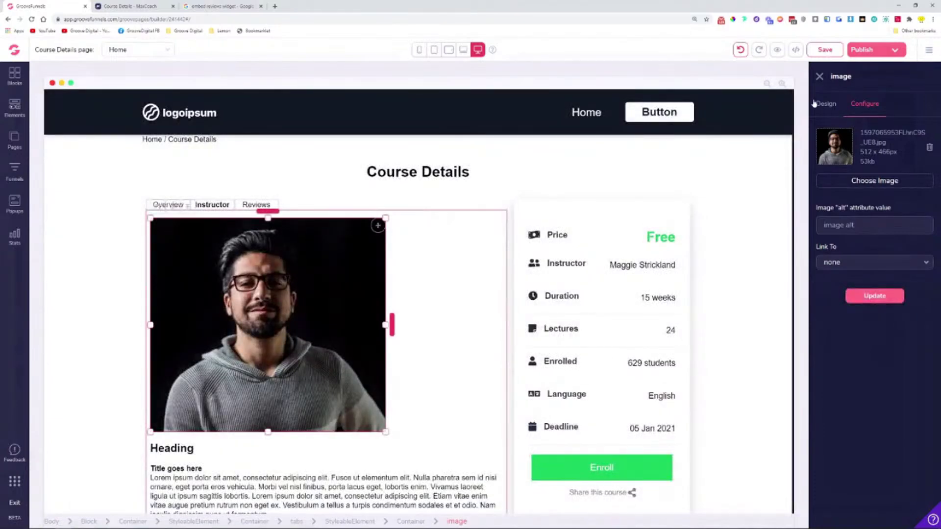
# - Set the instructor photo's width relative to its parent at 33.33333%
pyautogui.click(815, 104)
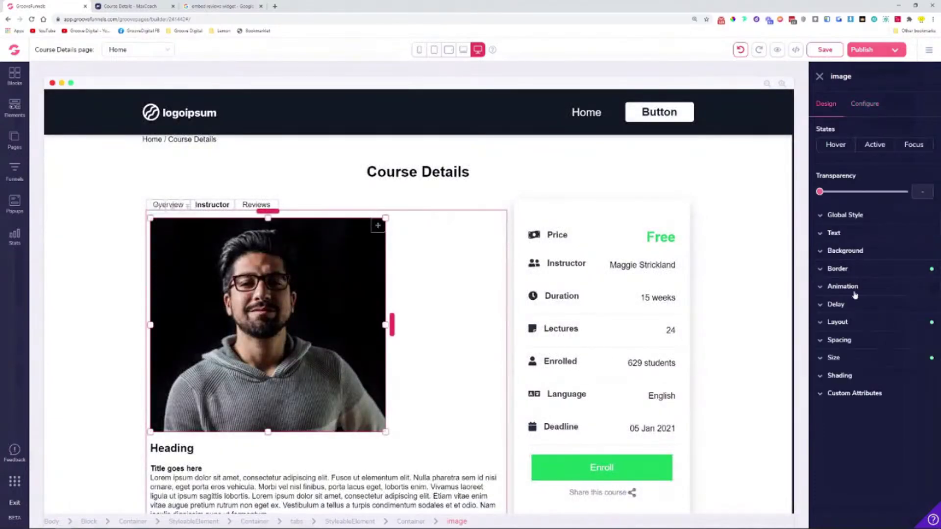
pyautogui.click(866, 358)
pyautogui.click(890, 394)
pyautogui.click(853, 466)
pyautogui.moveTo(820, 412); pyautogui.dragTo(846, 413)
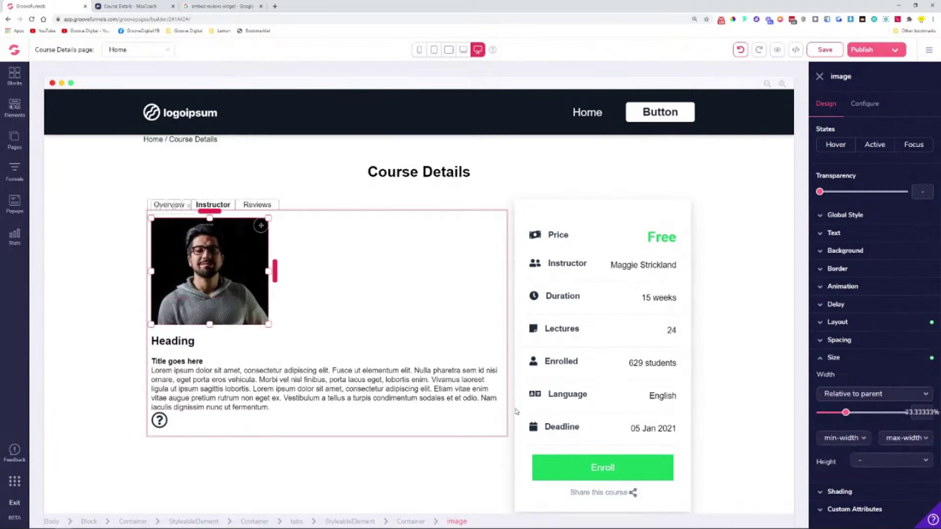
# - Replace the placeholder heading under the photo with the instructor's full name and set its text size to 2.25rem
pyautogui.click(306, 351)
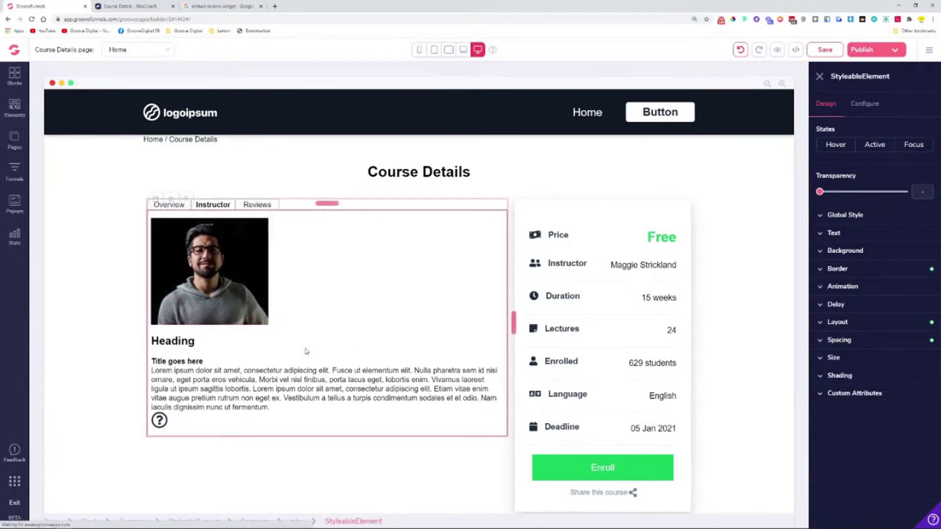
pyautogui.click(305, 344)
pyautogui.click(230, 6)
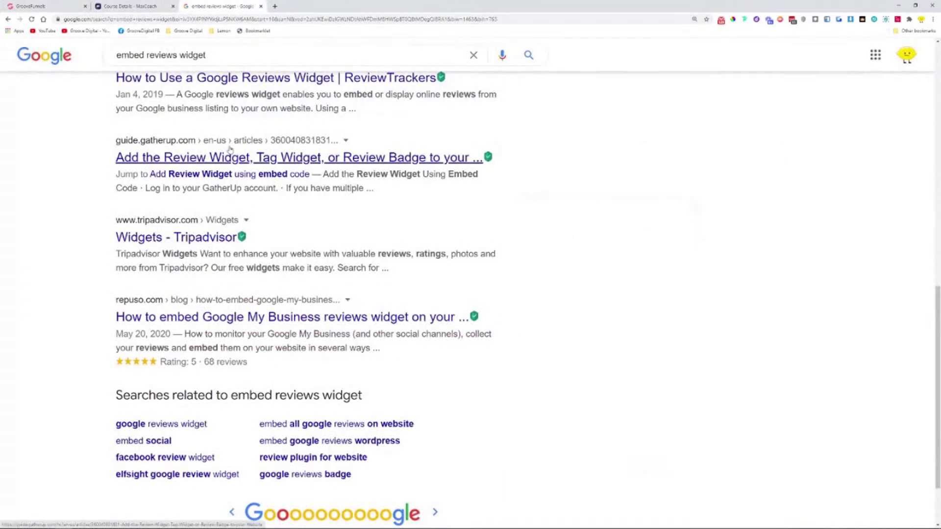
pyautogui.click(96, 6)
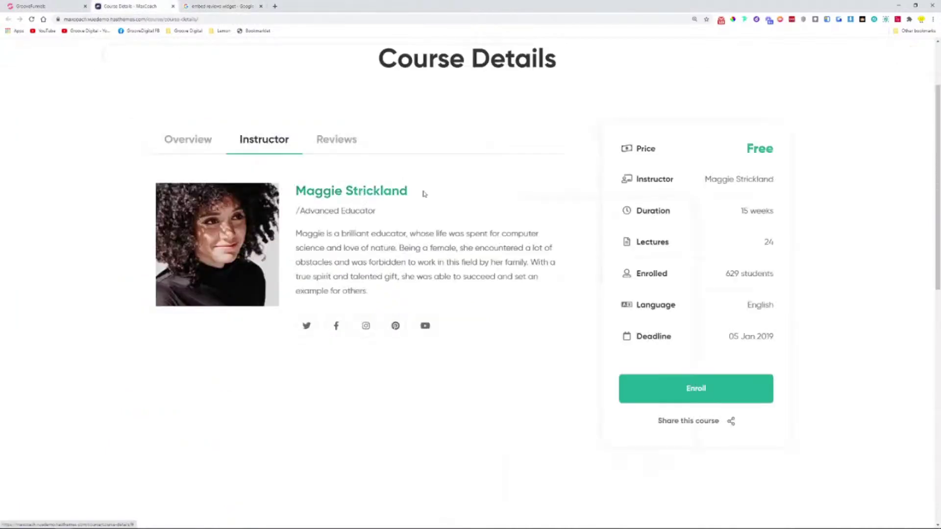
pyautogui.moveTo(434, 193); pyautogui.dragTo(304, 190)
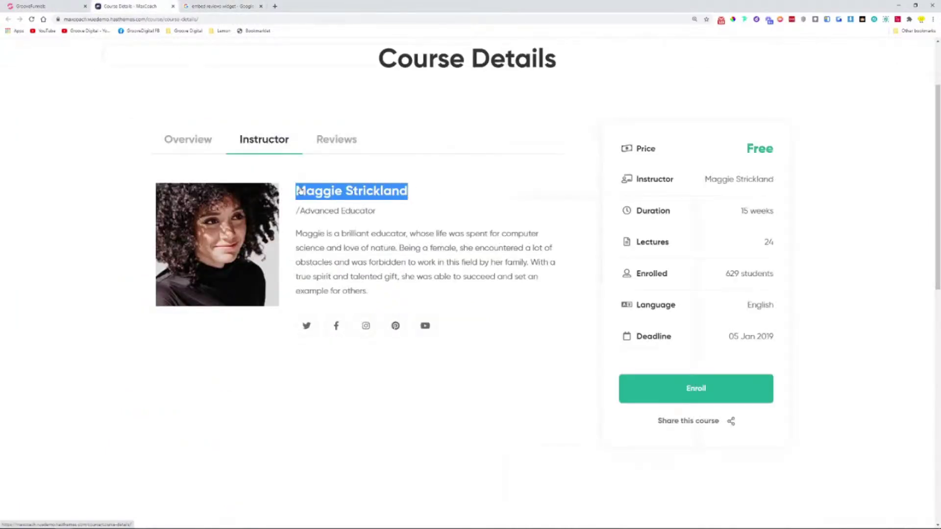
pyautogui.hotkey('ctrl', 'shift', 'Tab')
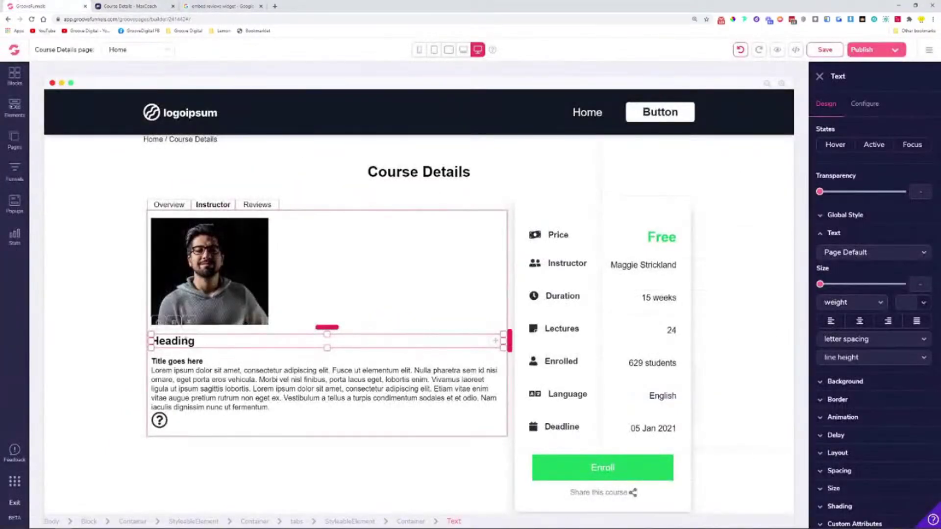
pyautogui.doubleClick(186, 341)
pyautogui.write('Jon')
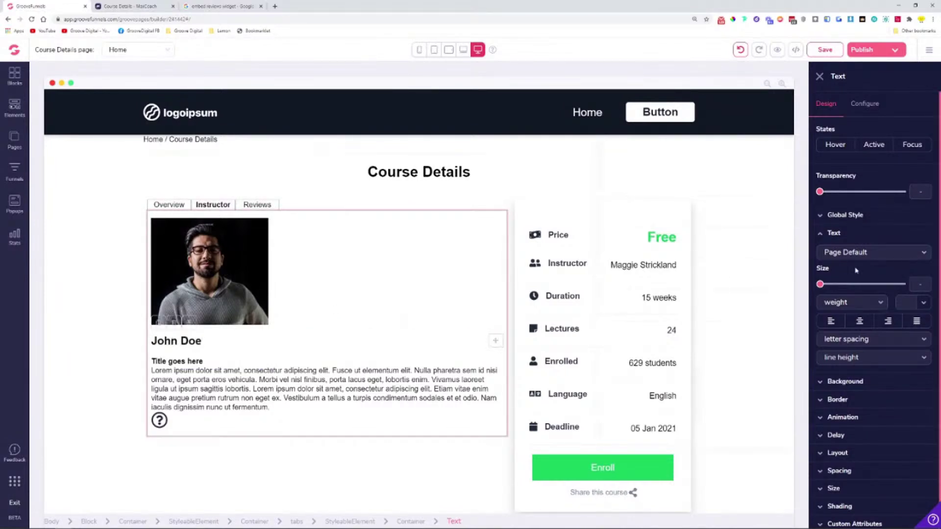
pyautogui.moveTo(825, 290); pyautogui.dragTo(875, 289)
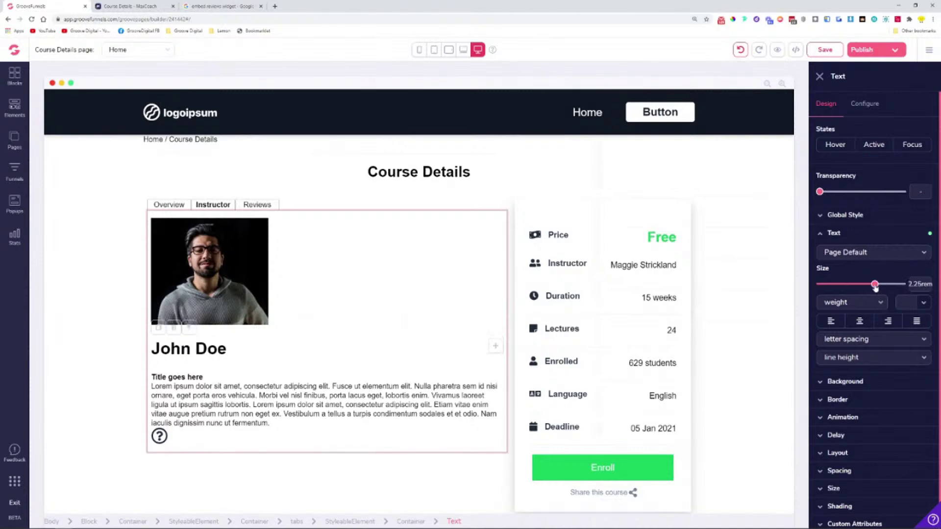
# - Replace "Title goes here" with "/Advanced Educator", using the job title copied from the MaxCoach reference page
pyautogui.click(131, 5)
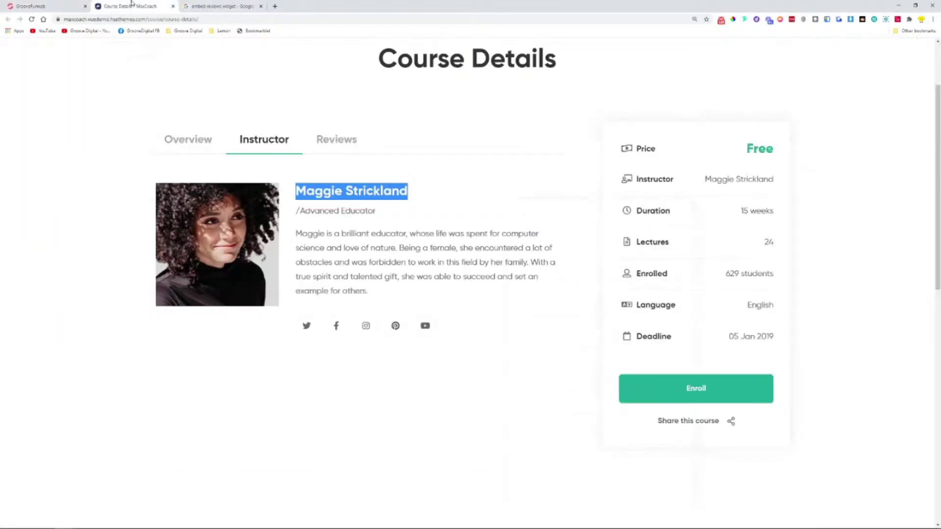
pyautogui.click(350, 210)
pyautogui.moveTo(376, 212); pyautogui.dragTo(299, 211)
pyautogui.hotkey('ctrl', 'c')
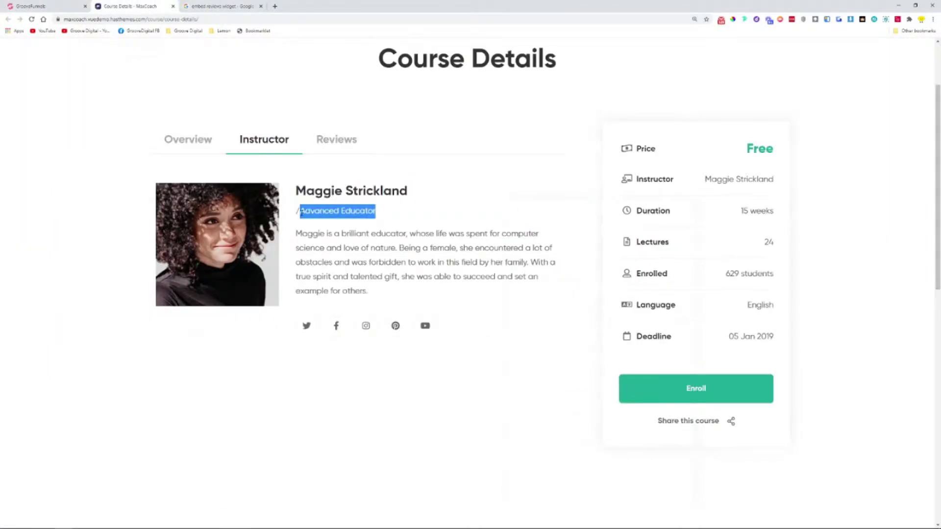
pyautogui.click(44, 6)
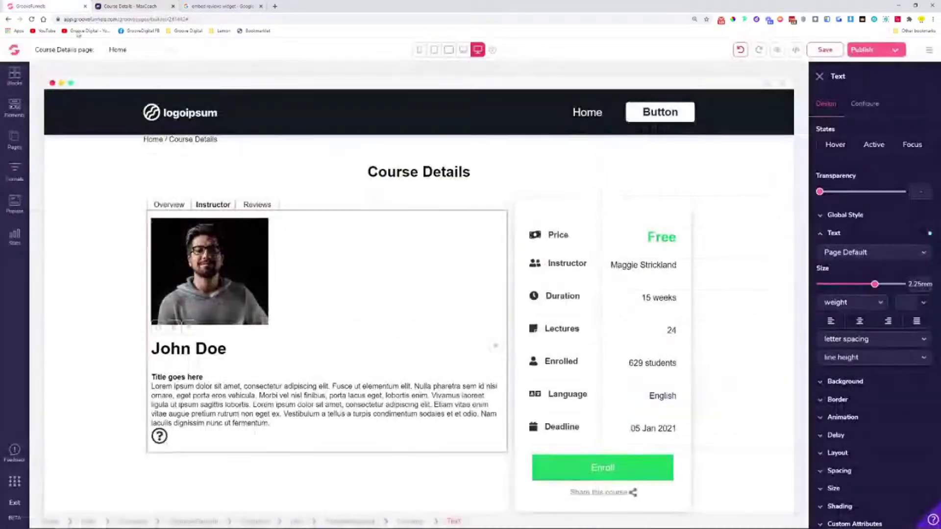
pyautogui.click(189, 377)
pyautogui.doubleClick(190, 377)
pyautogui.hotkey('ctrl', 'v')
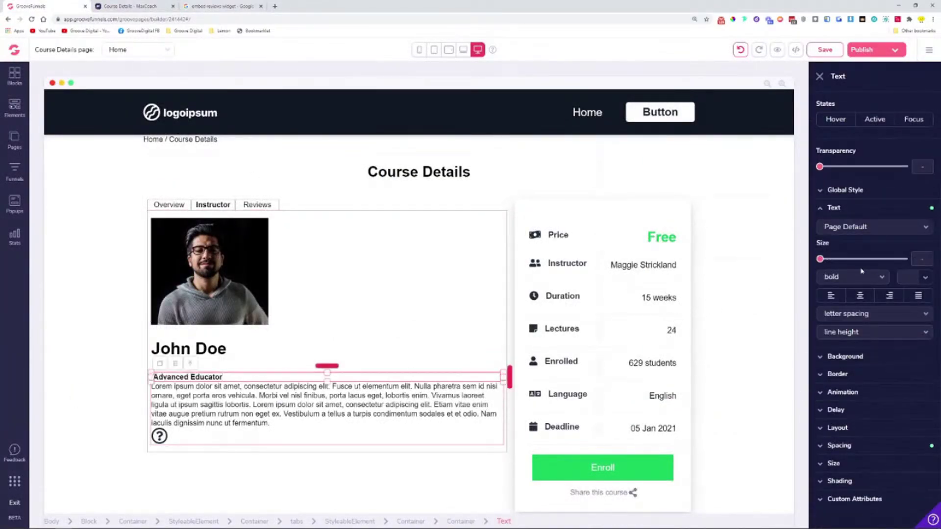
# - Set the job title's text size to 1.125rem and its top margin to -1.75rem
pyautogui.moveTo(820, 259); pyautogui.dragTo(846, 265)
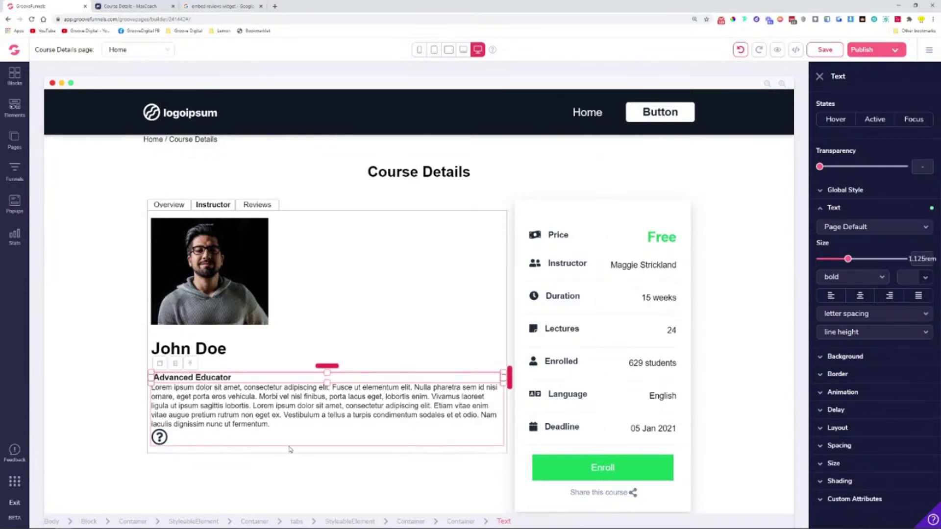
pyautogui.click(839, 445)
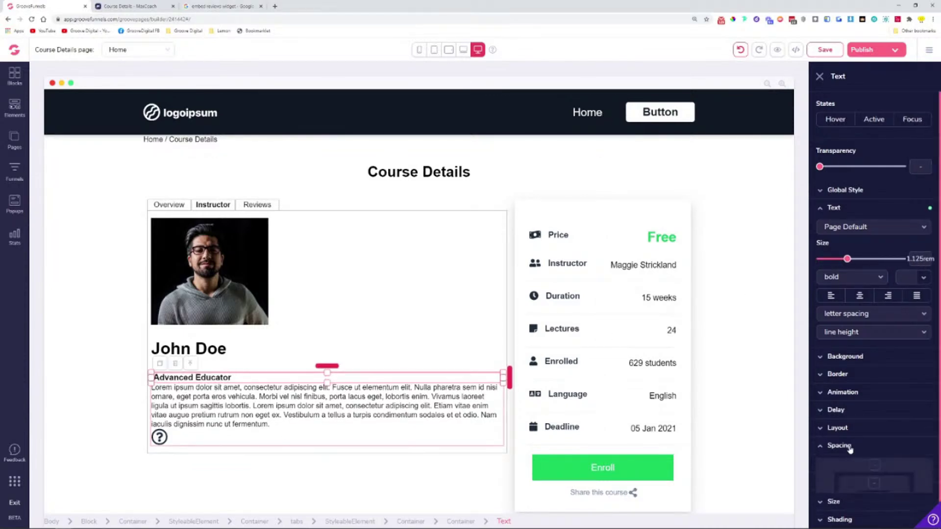
pyautogui.scroll(-2, 853, 456)
pyautogui.moveTo(821, 483); pyautogui.dragTo(852, 482)
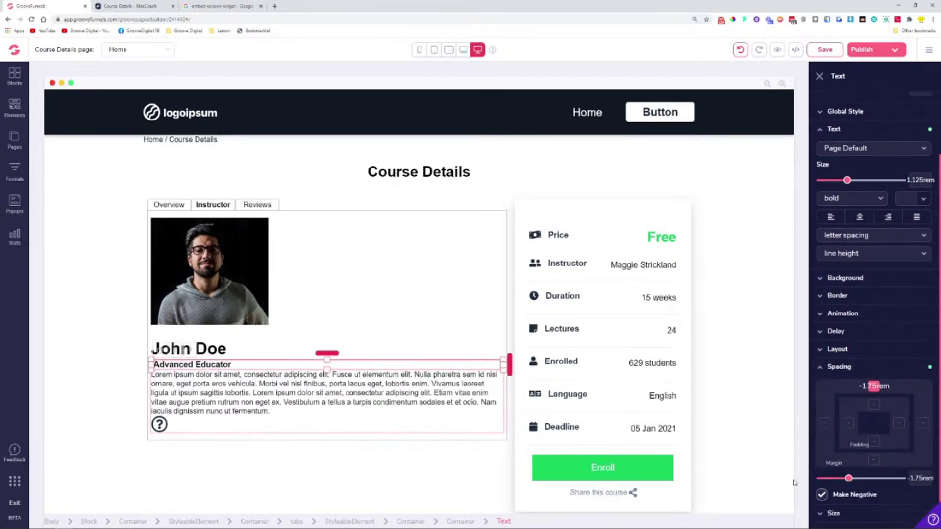
pyautogui.click(249, 354)
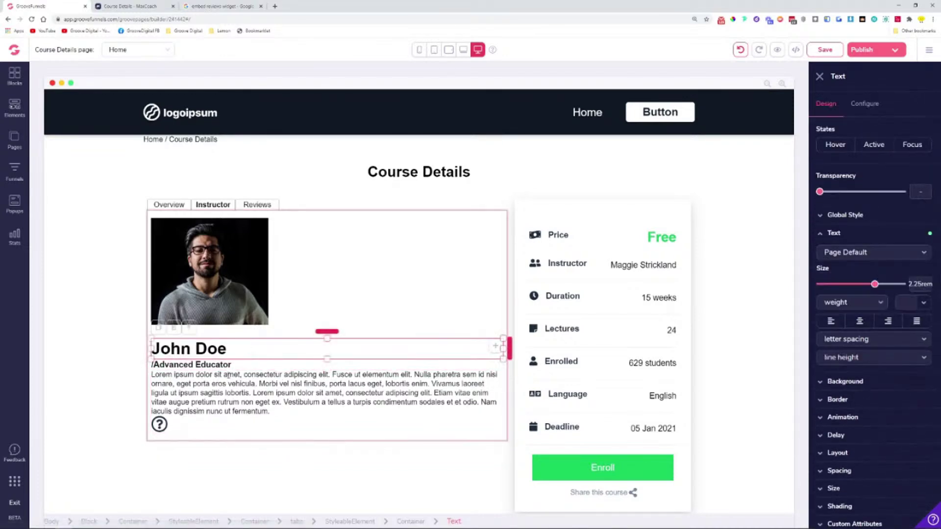
# - Set the top margin of the instructor's bio paragraph to 1.5rem
pyautogui.click(240, 381)
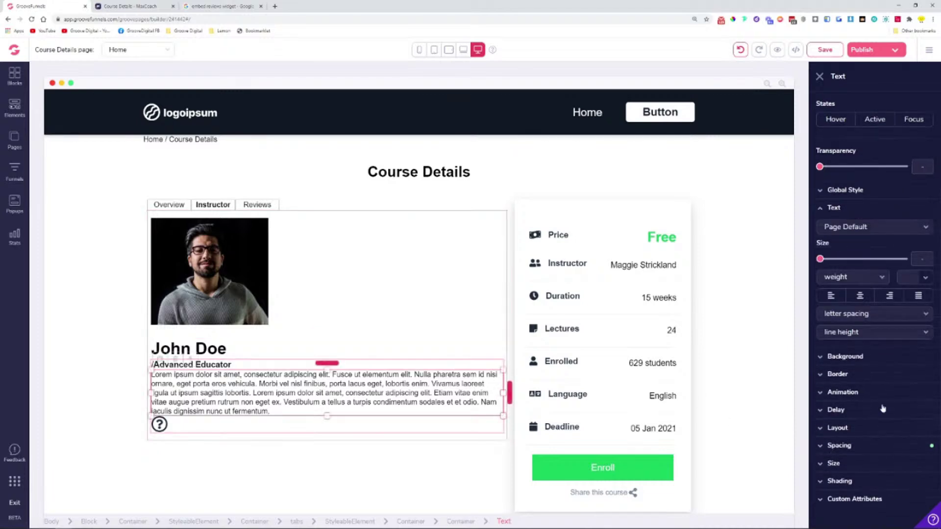
pyautogui.click(857, 452)
pyautogui.scroll(-3, 868, 449)
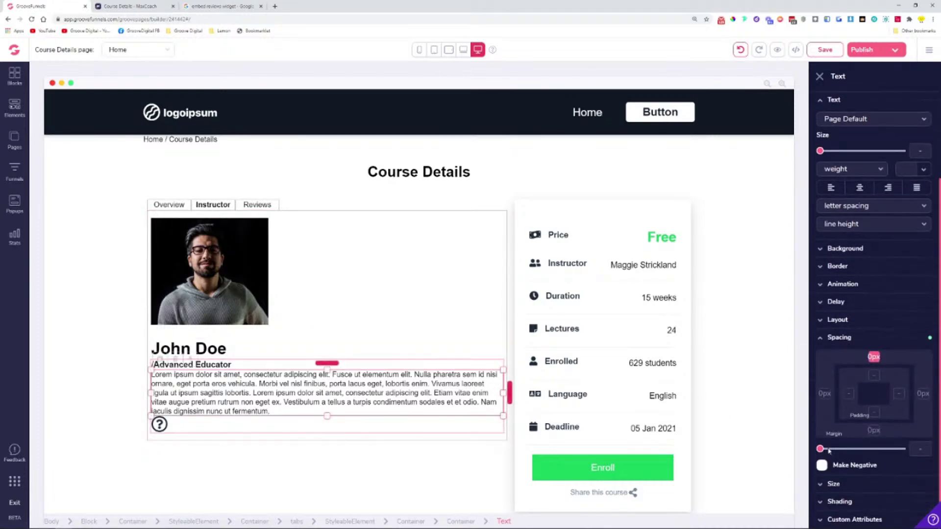
pyautogui.moveTo(820, 449); pyautogui.dragTo(843, 450)
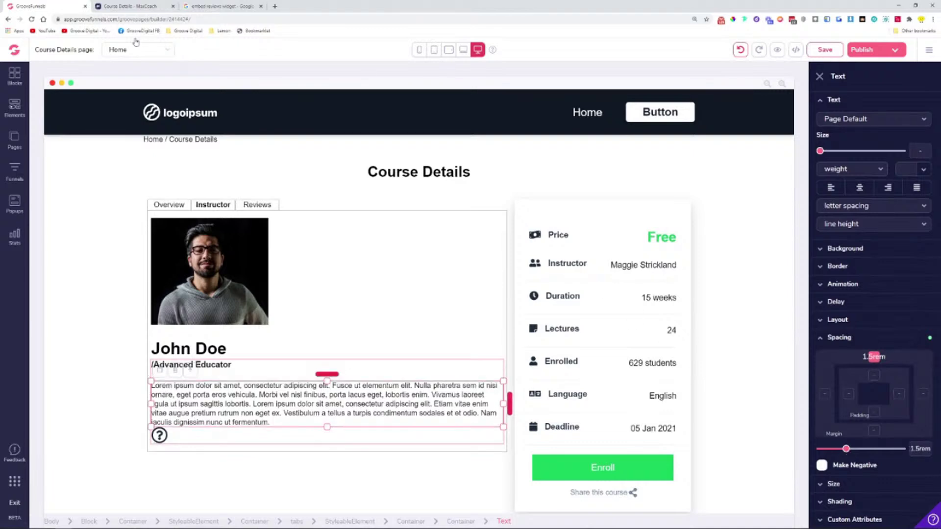
# - Try to split the bio paragraph before its second "Lorem ipsum dolor sit amet", and undo the split
pyautogui.click(127, 7)
pyautogui.moveTo(298, 236); pyautogui.dragTo(386, 301)
pyautogui.click(29, 6)
pyautogui.doubleClick(212, 404)
pyautogui.click(316, 404)
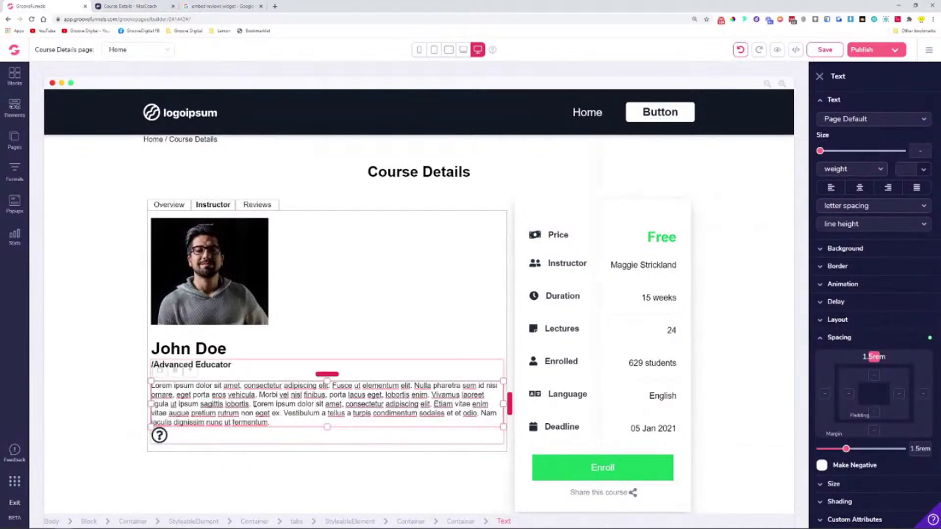
pyautogui.press('Return')
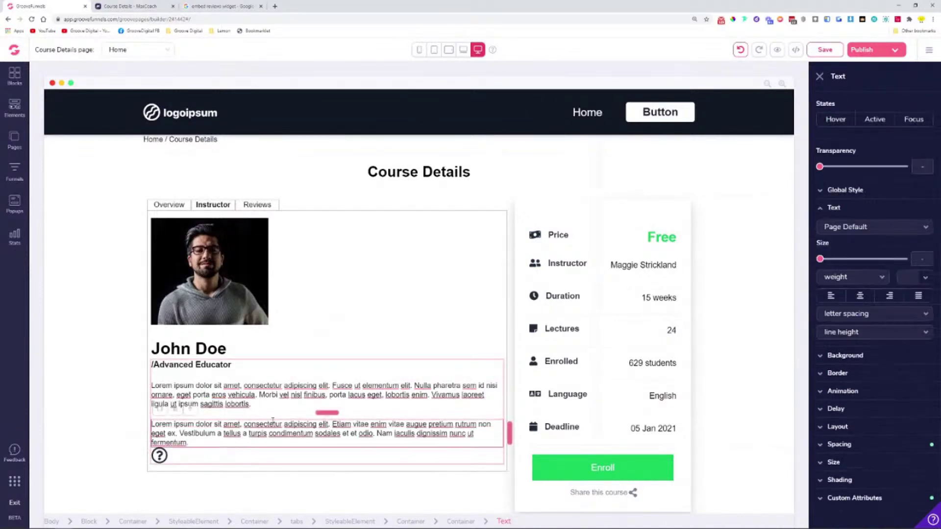
pyautogui.hotkey('ctrl', 'z')
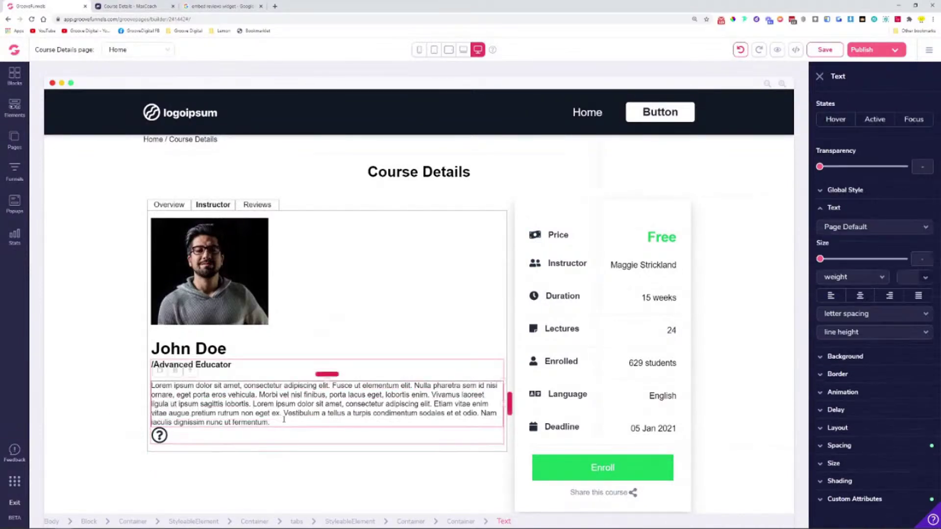
# - Give the whole bio paragraph a normal line height and a text size of 1.125rem
pyautogui.hotkey('ctrl', 'a')
pyautogui.moveTo(825, 262); pyautogui.dragTo(849, 265)
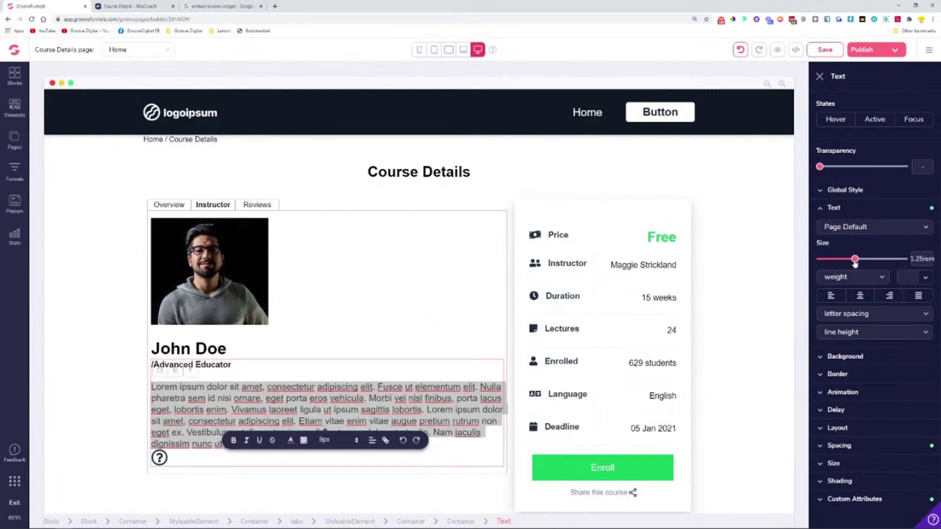
pyautogui.click(858, 332)
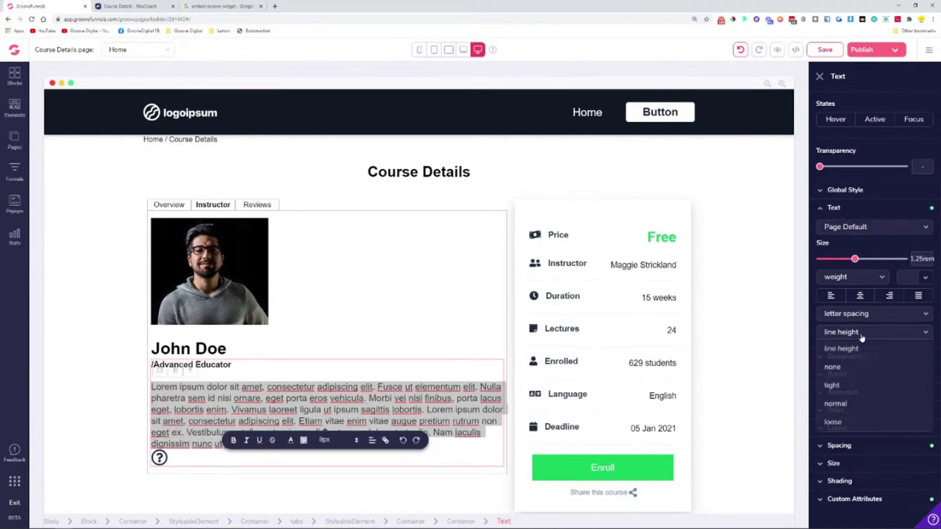
pyautogui.click(847, 405)
pyautogui.click(403, 352)
pyautogui.moveTo(861, 260); pyautogui.dragTo(850, 261)
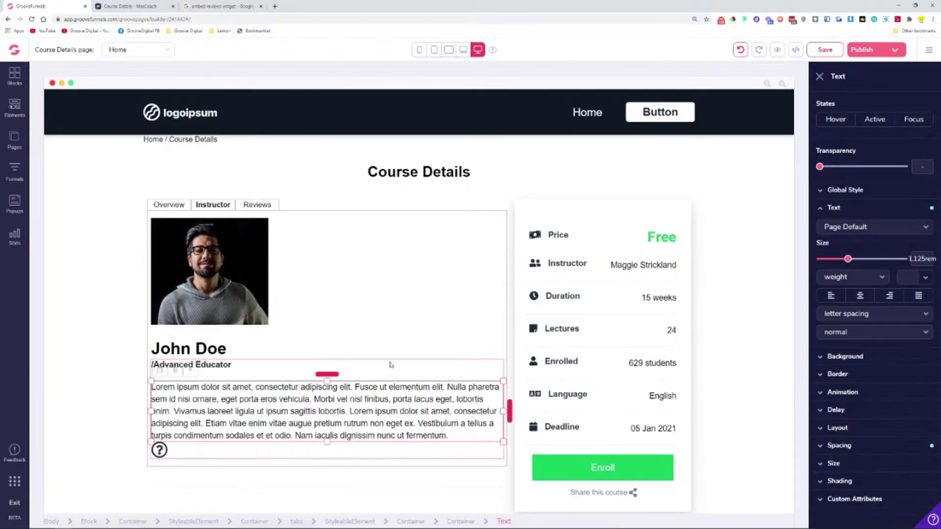
pyautogui.click(408, 344)
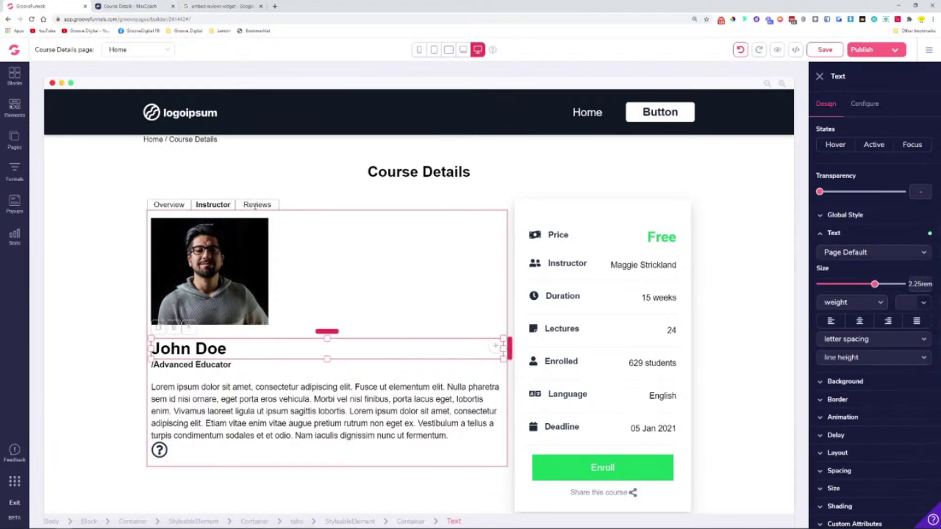
# - Compare the Instructor and Reviews tabs of the page with the Instructor section on the MaxCoach reference page
pyautogui.click(143, 3)
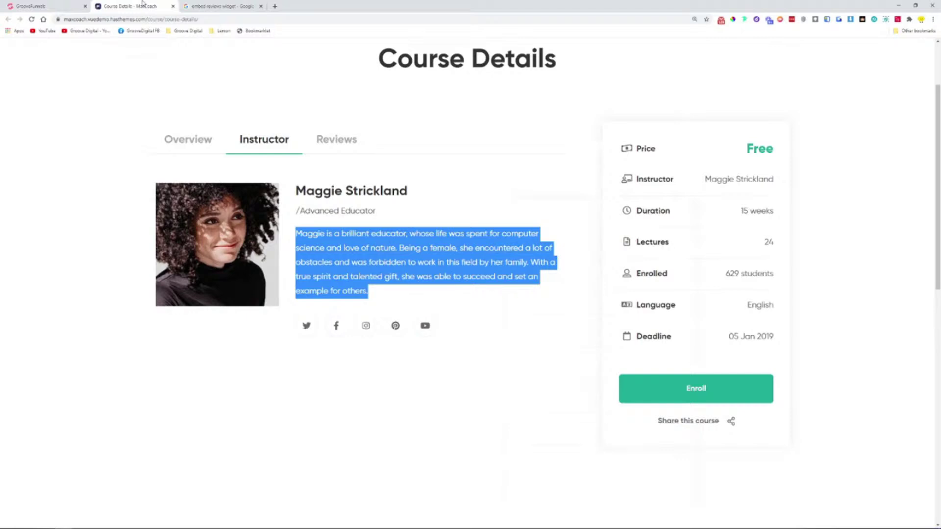
pyautogui.click(37, 6)
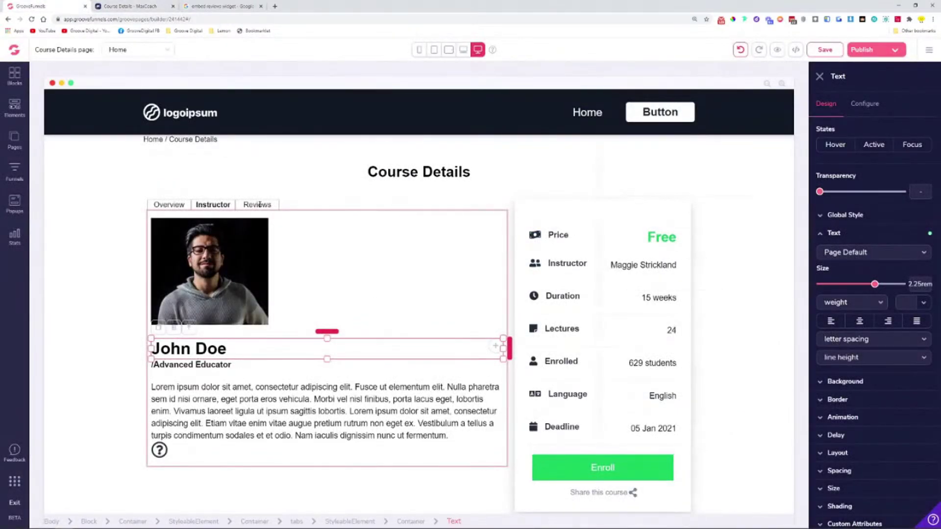
pyautogui.click(259, 205)
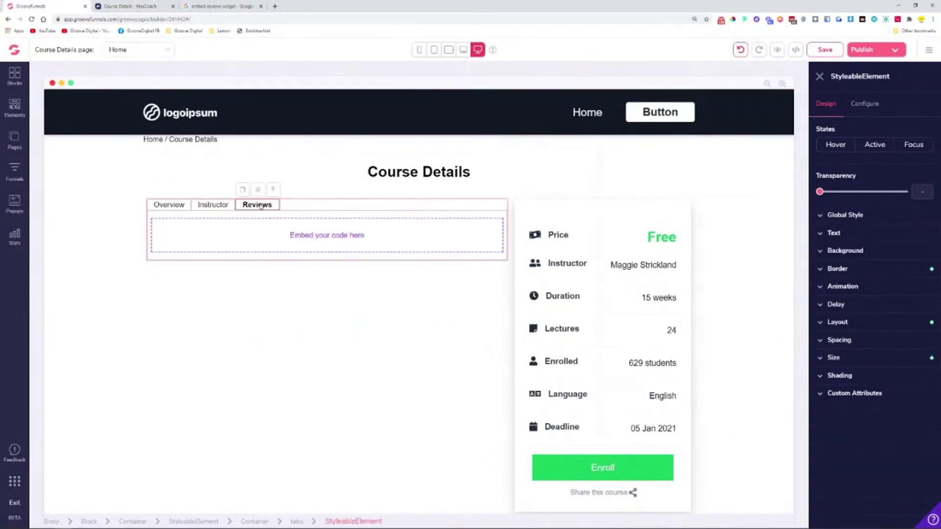
pyautogui.click(214, 211)
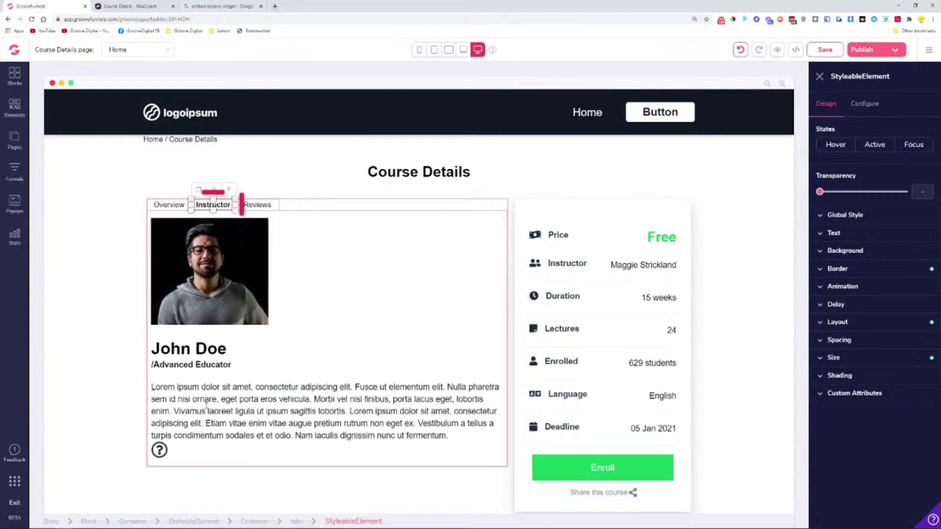
pyautogui.click(125, 5)
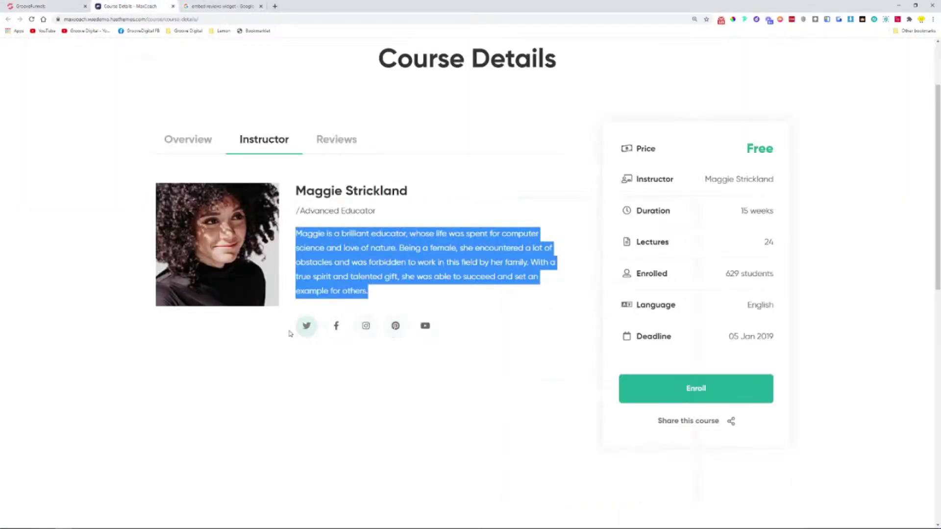
pyautogui.click(53, 3)
# - Replace the question-mark icon below the instructor's bio with the Twitter bird icon (fab fa-twitter) and update it
pyautogui.click(159, 450)
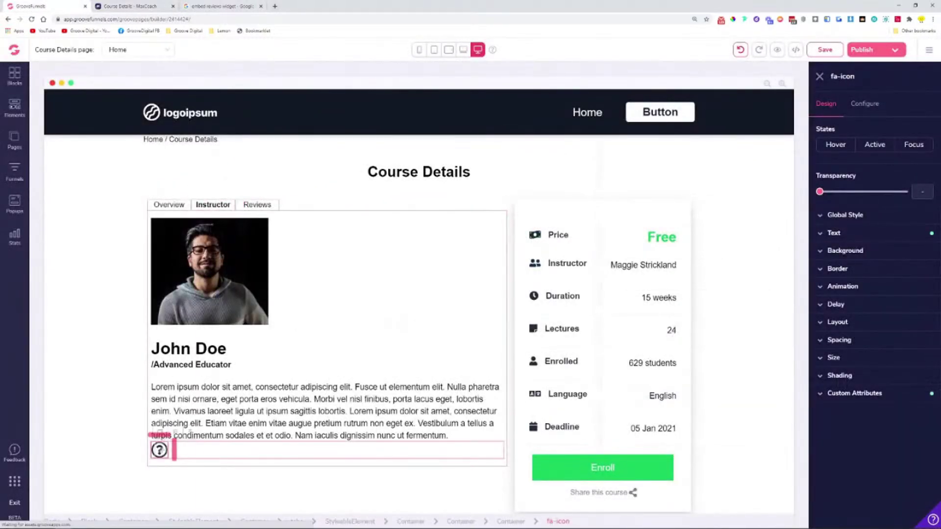
pyautogui.click(864, 104)
pyautogui.moveTo(893, 151); pyautogui.dragTo(823, 151)
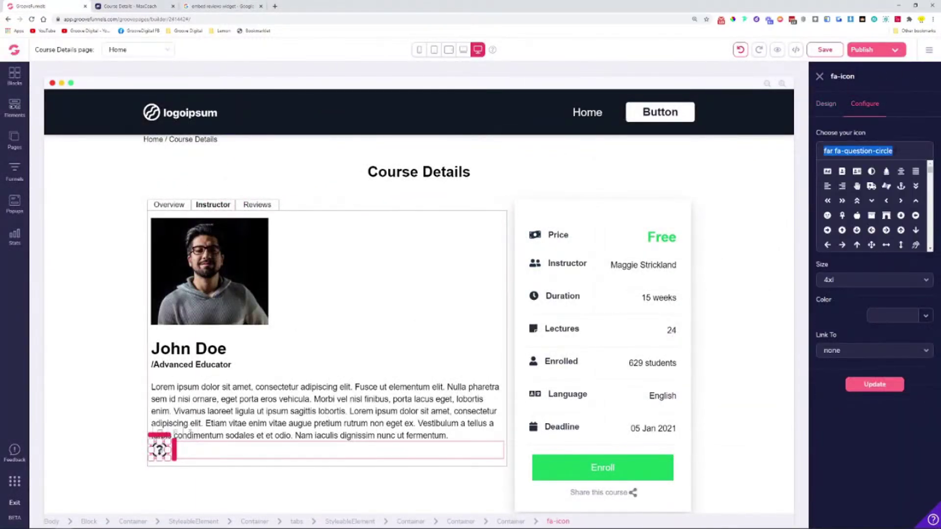
pyautogui.write('twitter')
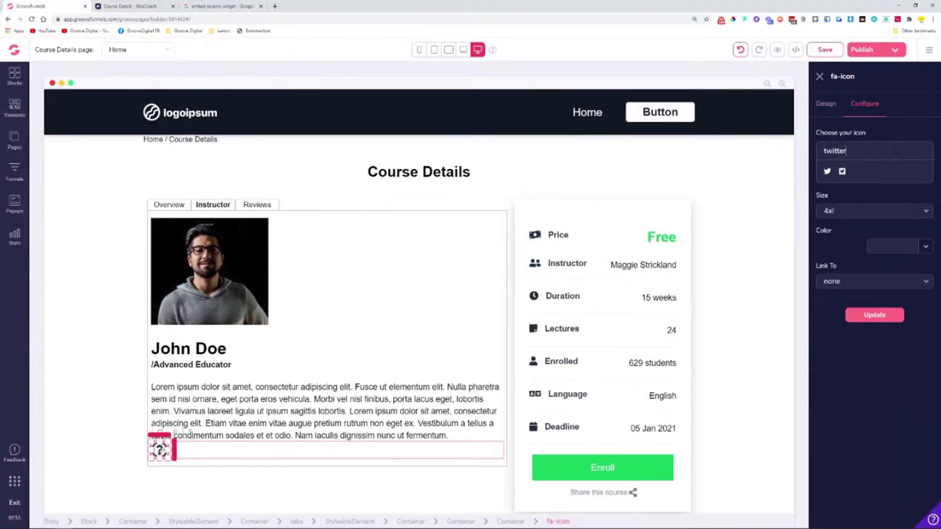
pyautogui.click(827, 173)
pyautogui.click(875, 385)
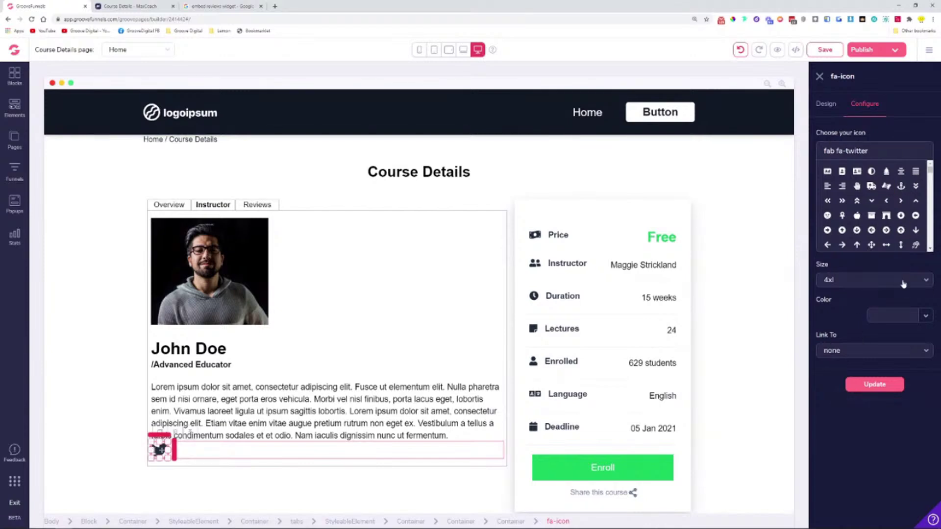
# - Set the Twitter icon's text color to the grey #ADB7C2
pyautogui.click(837, 112)
pyautogui.click(865, 234)
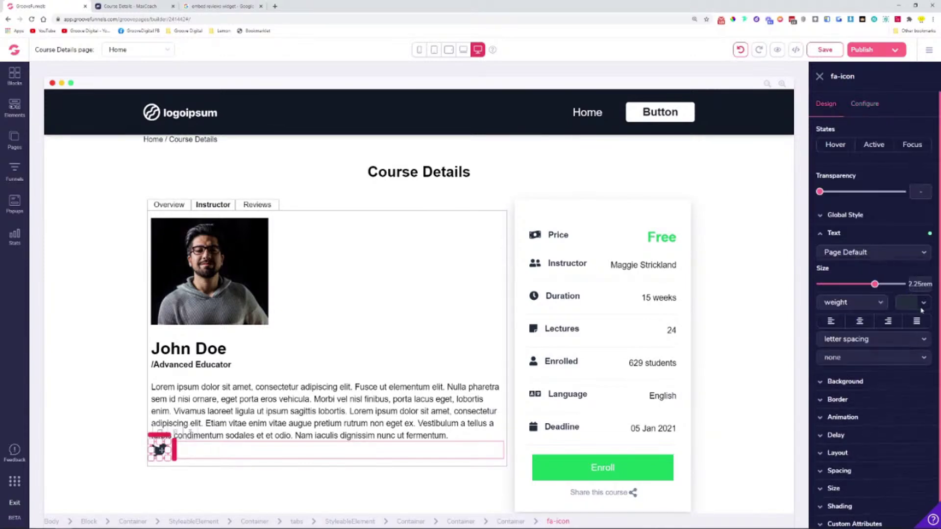
pyautogui.click(924, 304)
pyautogui.moveTo(880, 367)
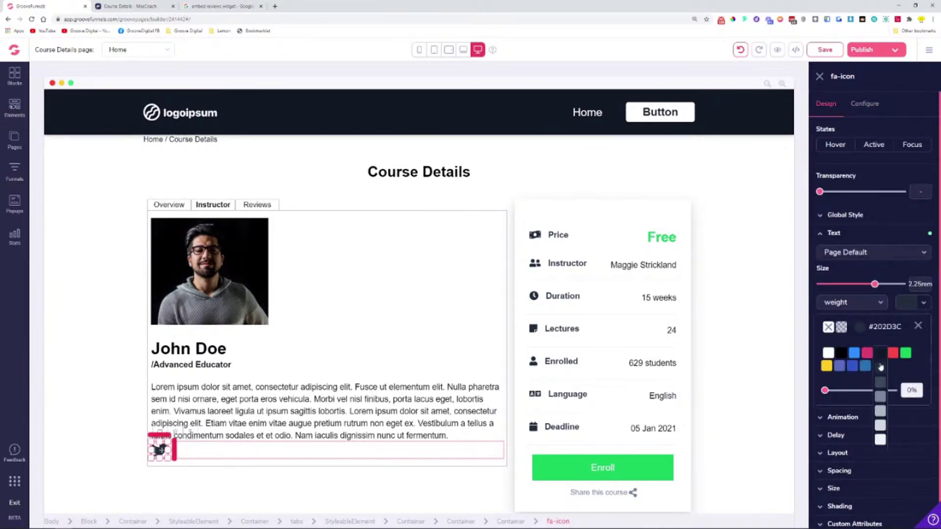
pyautogui.click(881, 426)
pyautogui.moveTo(878, 371)
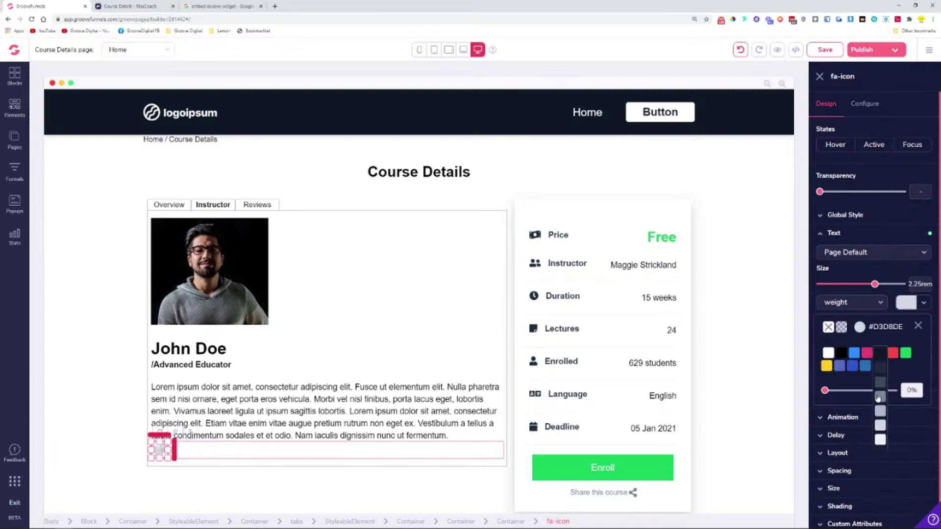
pyautogui.click(880, 411)
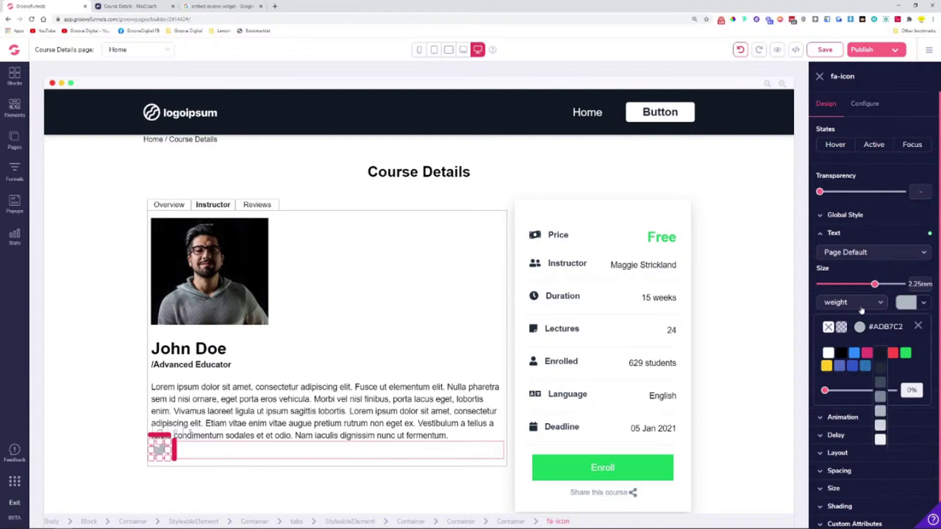
# - Set the Twitter icon's text size to 1.5rem
pyautogui.click(877, 235)
pyautogui.click(877, 234)
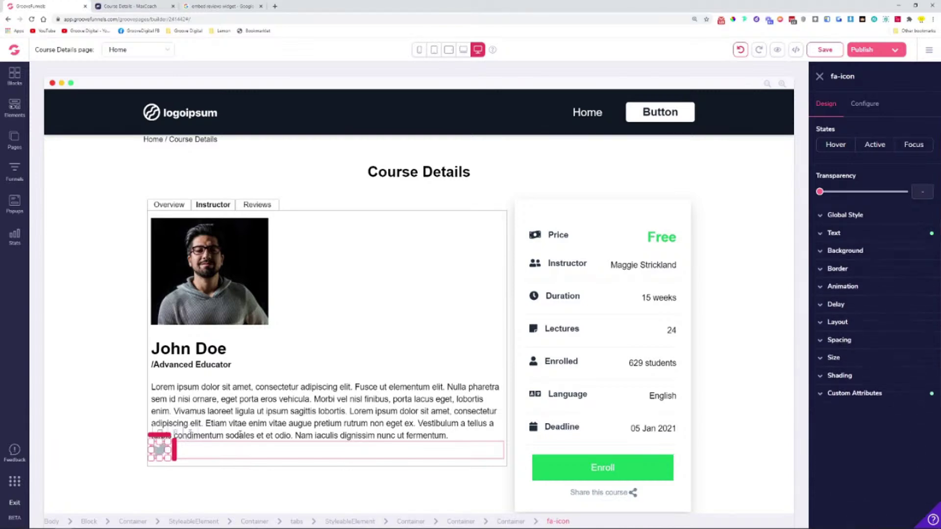
pyautogui.click(839, 235)
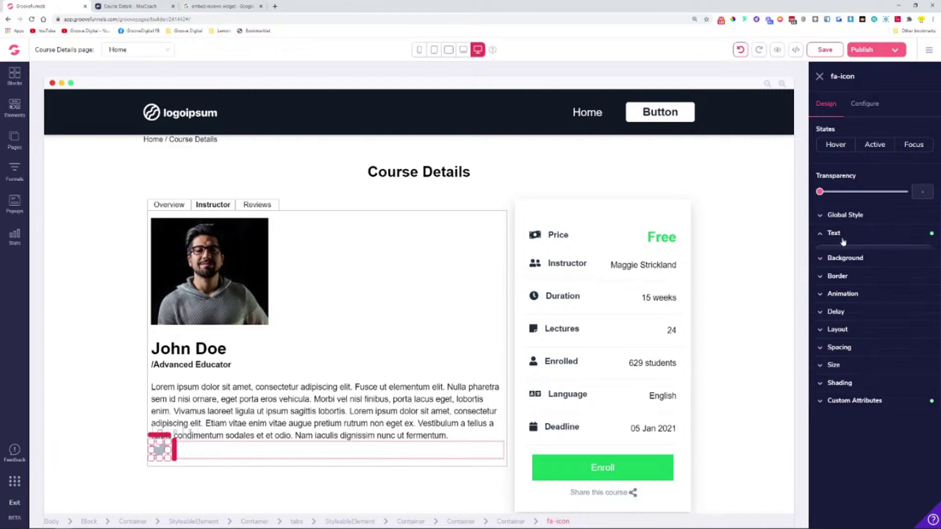
pyautogui.moveTo(874, 285); pyautogui.dragTo(862, 286)
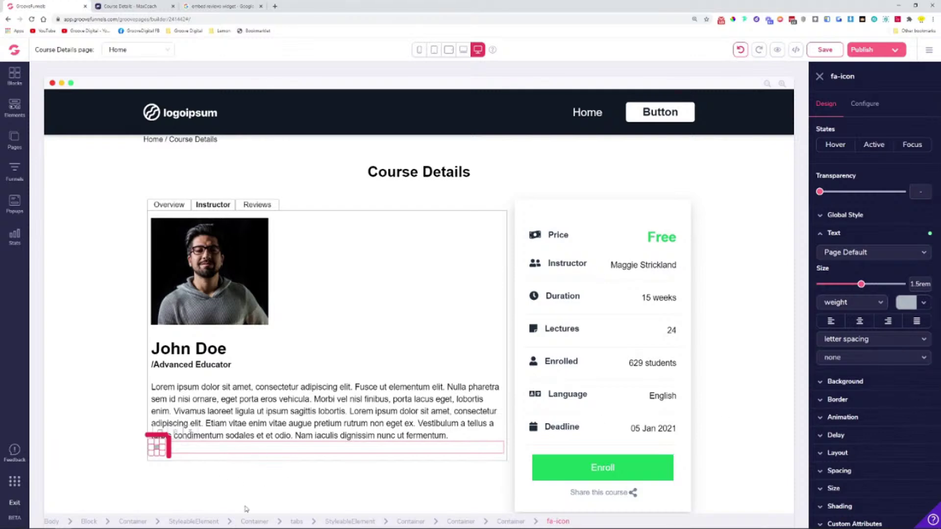
# - Set the top margin of the container holding the Twitter icon to 1rem
pyautogui.click(513, 522)
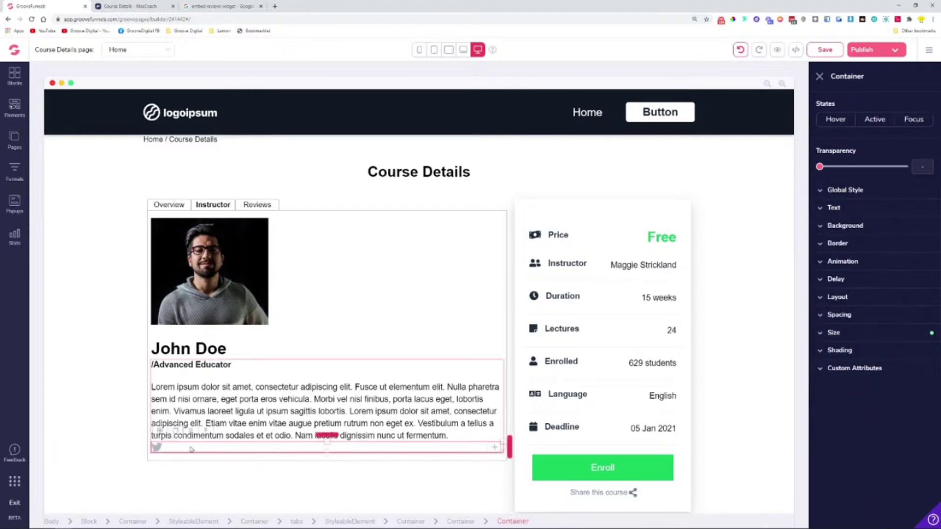
pyautogui.click(865, 332)
pyautogui.click(839, 314)
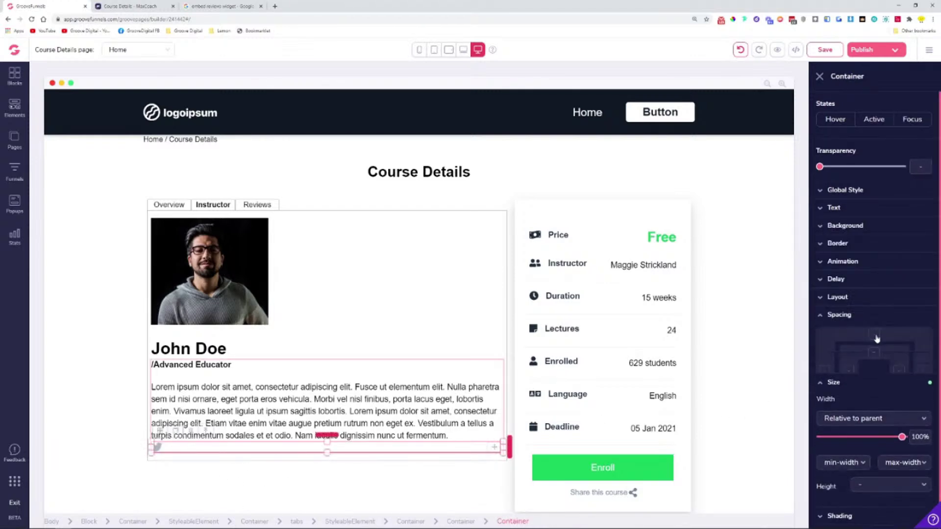
pyautogui.moveTo(825, 428); pyautogui.dragTo(838, 426)
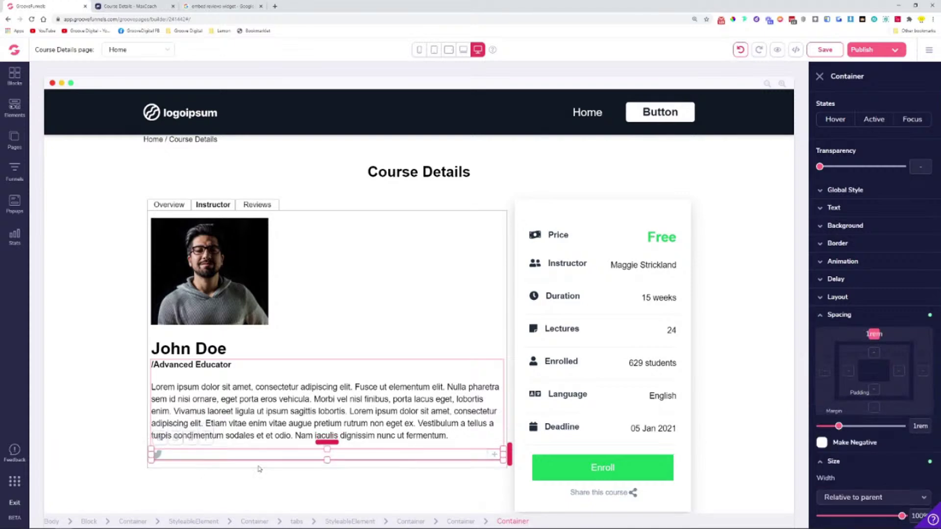
# - Duplicate the Twitter icon and give the copy a left margin of 1.25rem
pyautogui.click(159, 456)
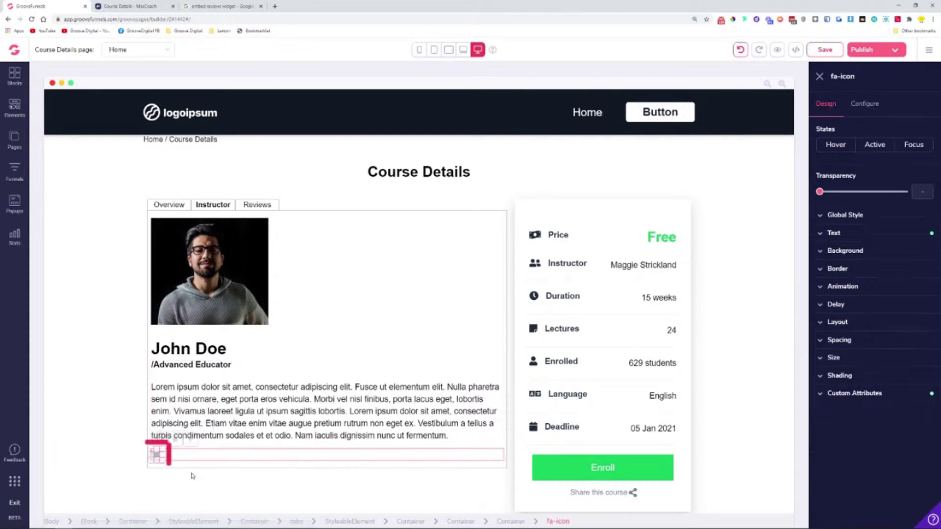
pyautogui.press('Escape')
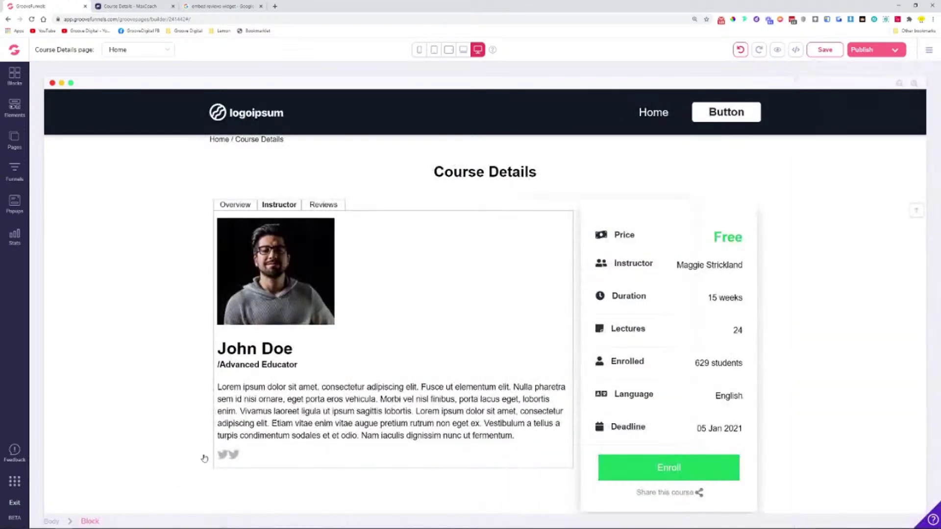
pyautogui.click(232, 456)
pyautogui.click(870, 375)
pyautogui.click(870, 376)
pyautogui.click(840, 340)
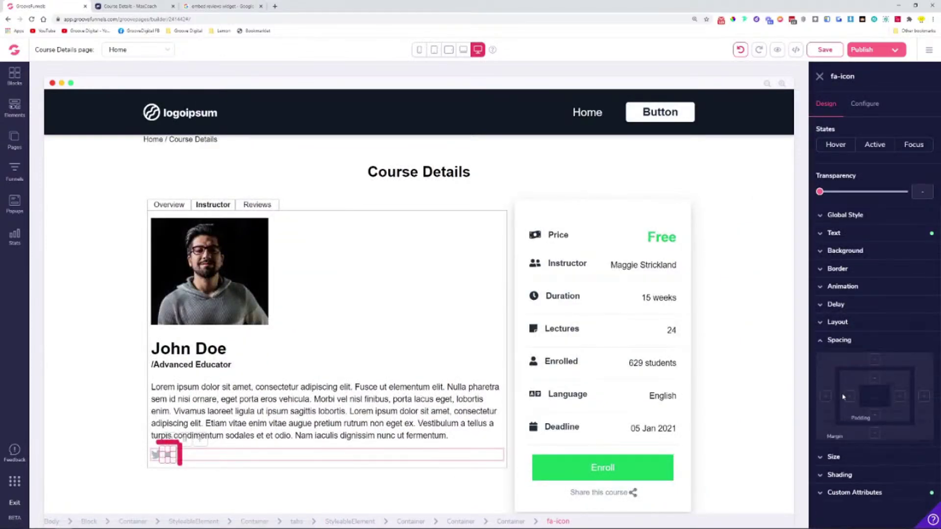
pyautogui.moveTo(820, 451); pyautogui.dragTo(842, 452)
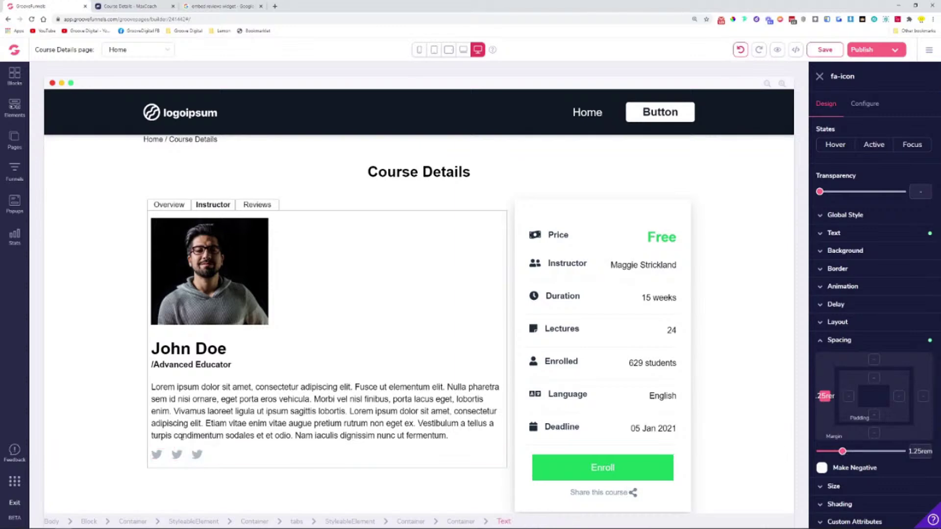
# - Duplicate the spaced Twitter icon until the row under the bio holds four icons
pyautogui.click(257, 457)
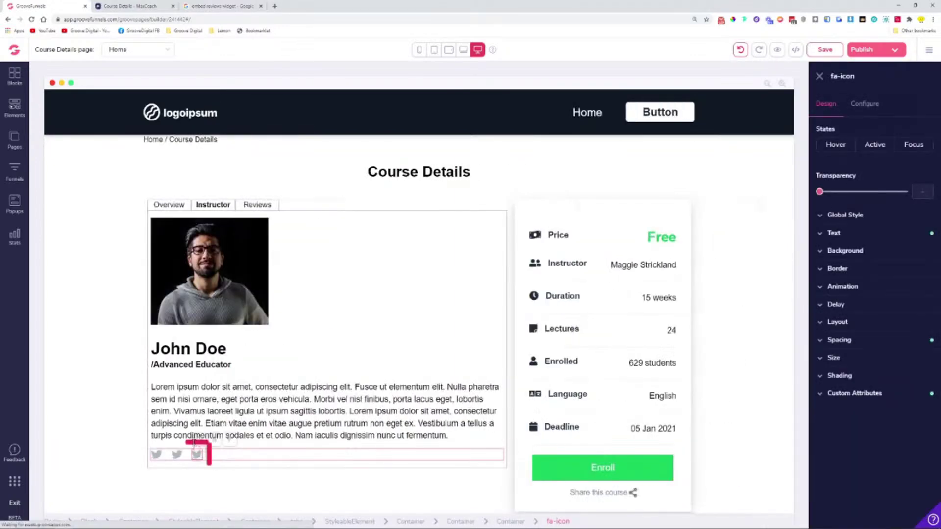
pyautogui.click(197, 441)
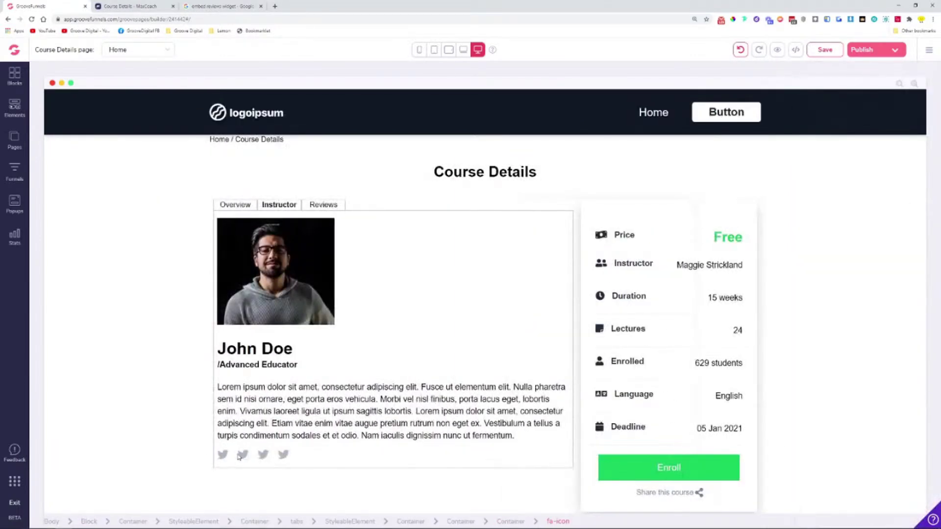
# - Change the second icon in the social row to the Facebook f icon (fab fa-facebook-f) and update it
pyautogui.click(243, 454)
pyautogui.click(864, 103)
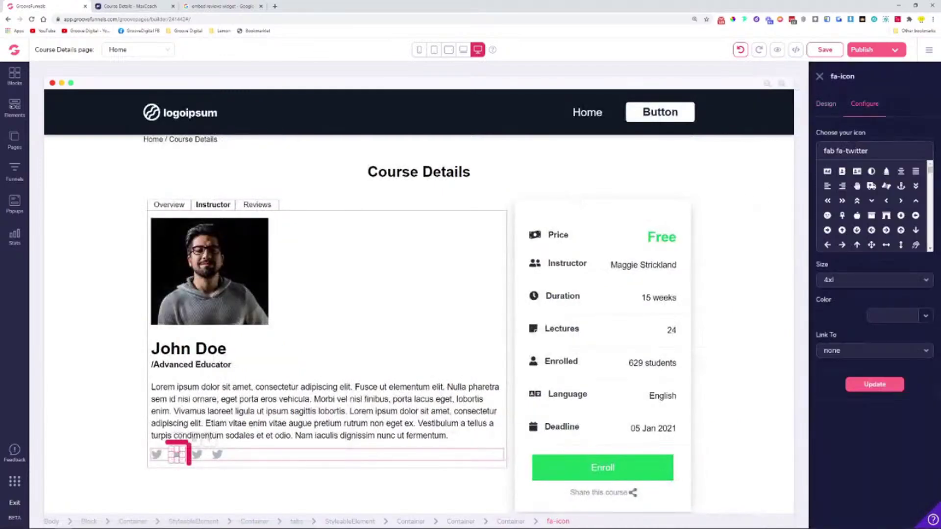
pyautogui.moveTo(869, 150); pyautogui.dragTo(824, 150)
pyautogui.write('face')
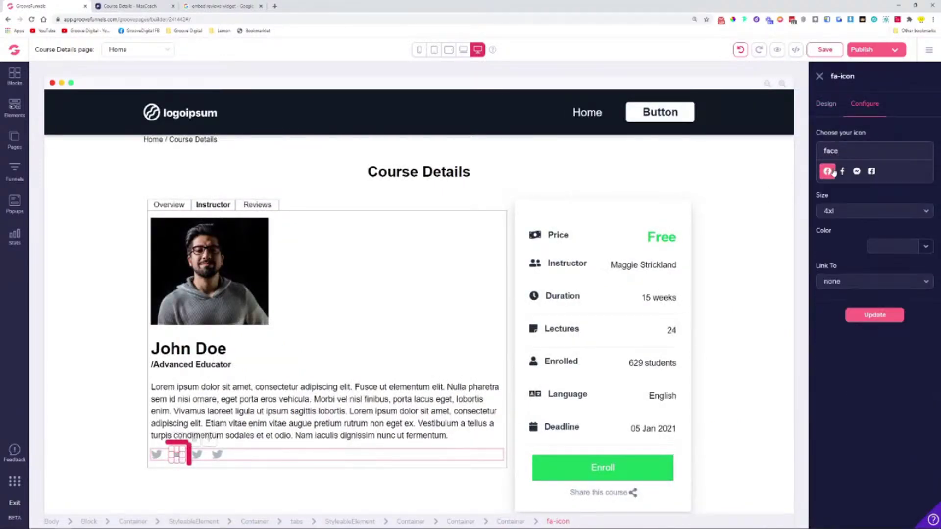
pyautogui.click(844, 174)
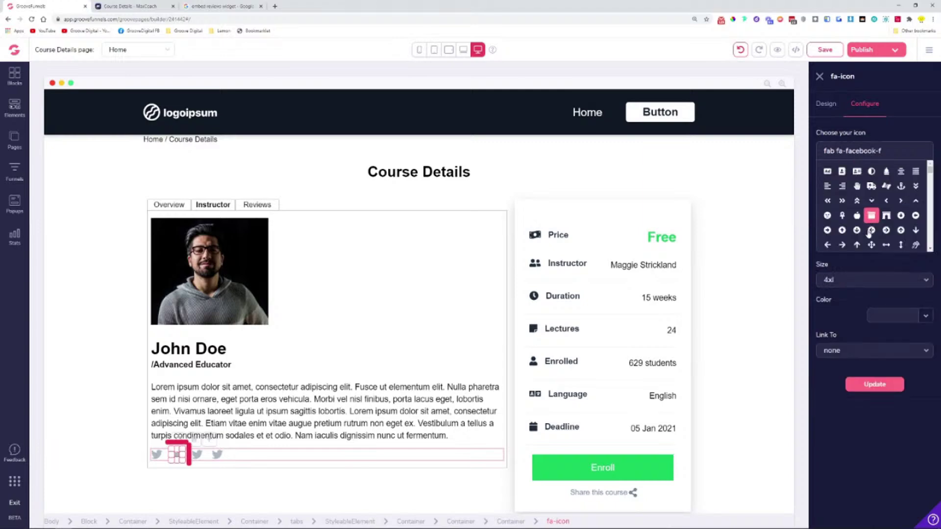
pyautogui.click(867, 386)
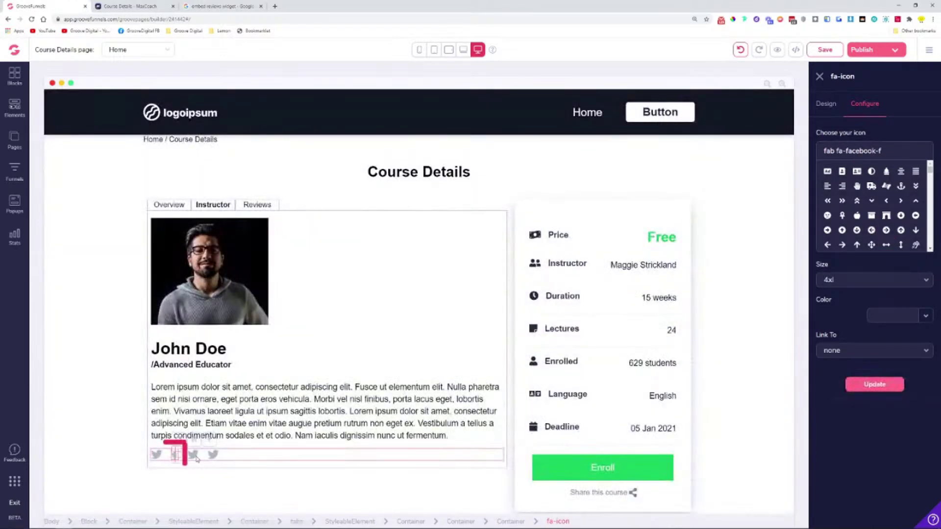
# - Change the third icon in the social row to the Instagram icon (fab fa-instagram) and update it
pyautogui.click(195, 456)
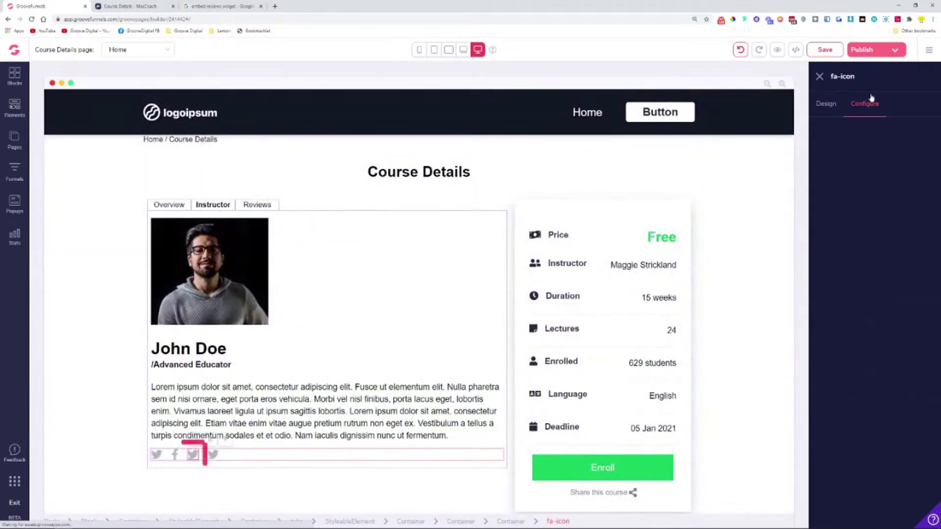
pyautogui.hotkey('ctrl', 'a')
pyautogui.write('insta')
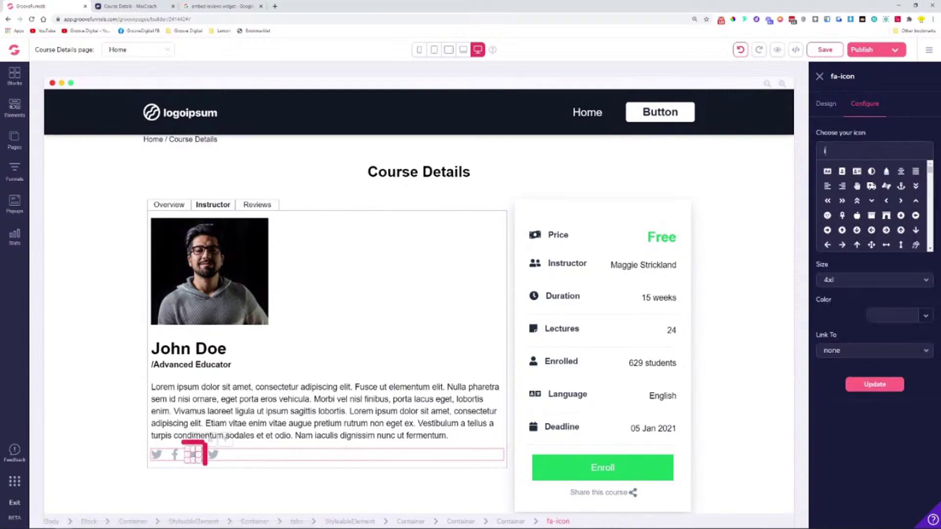
pyautogui.click(828, 171)
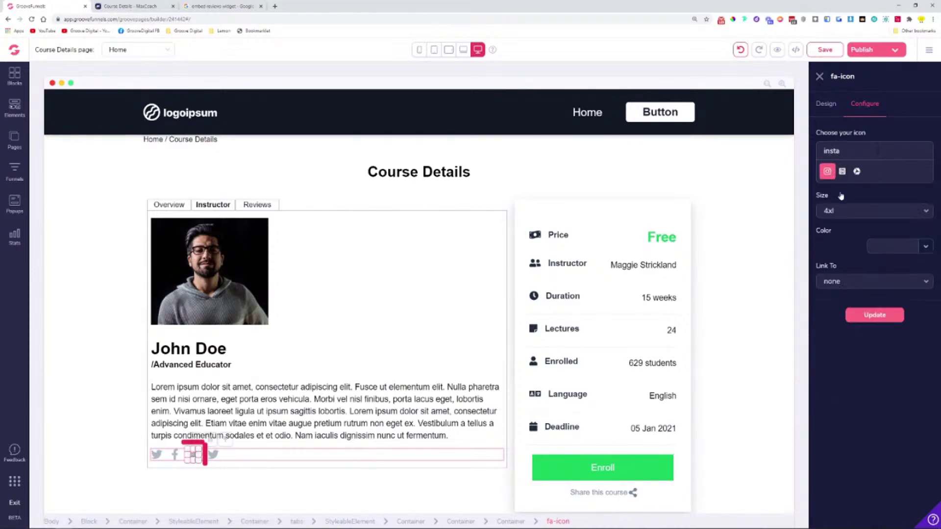
pyautogui.click(874, 384)
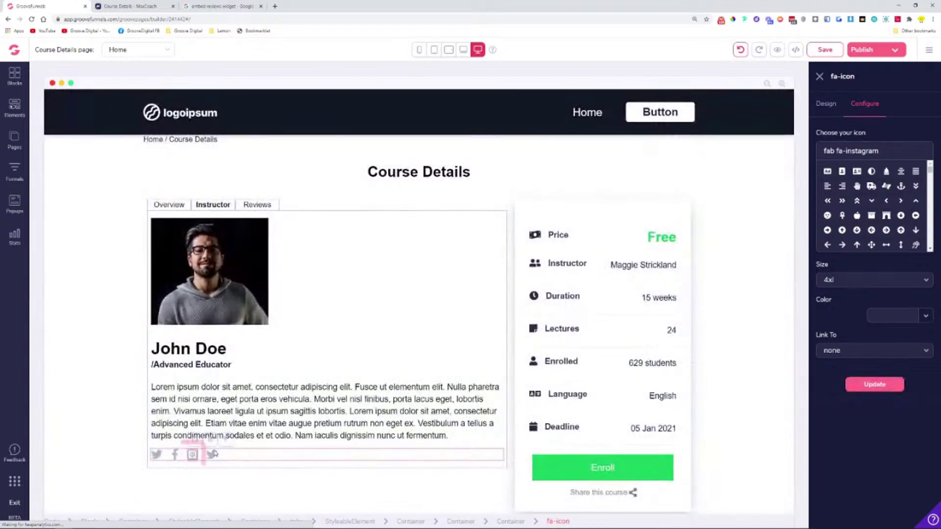
# - Change the fourth icon in the social row to the LinkedIn icon (fab fa-linkedin-in) and update it
pyautogui.click(212, 454)
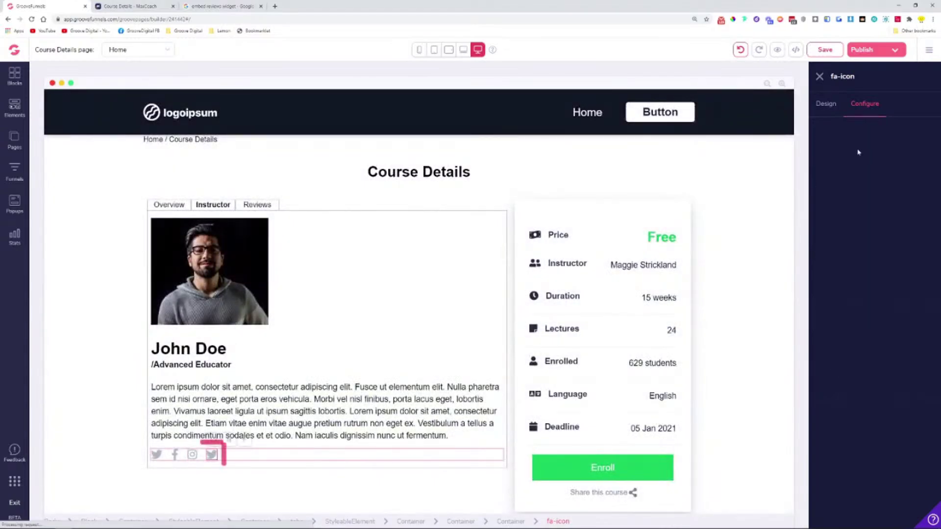
pyautogui.tripleClick(875, 148)
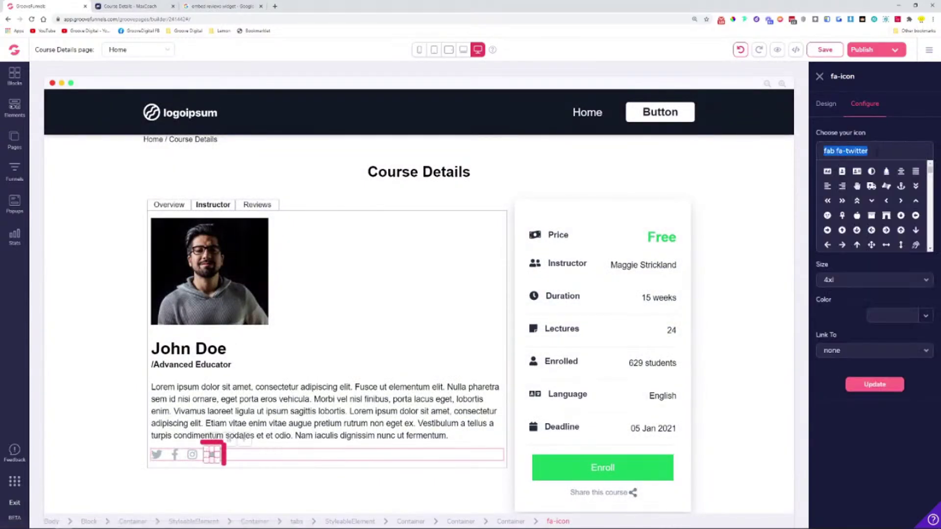
pyautogui.write('lin')
pyautogui.click(901, 201)
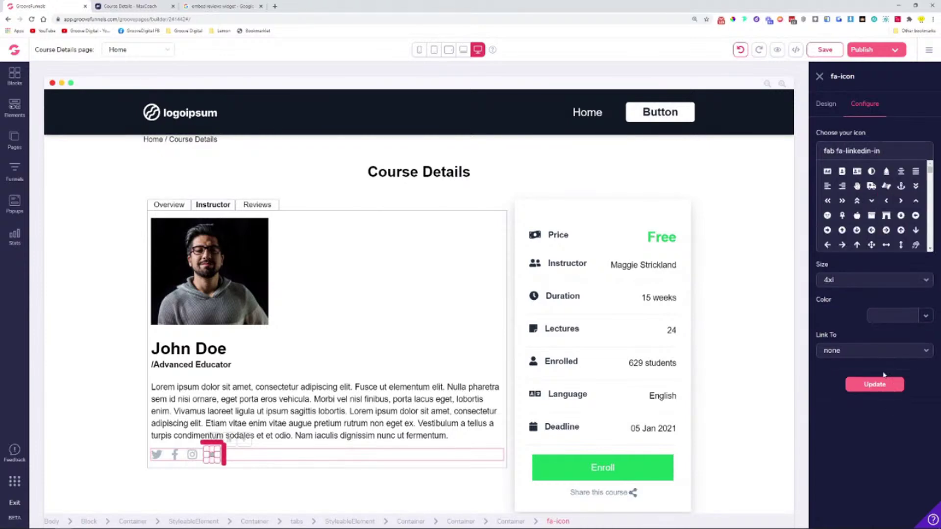
pyautogui.click(877, 384)
# - Remove the border from the Instructor tab's content area by setting its border style to none
pyautogui.click(193, 433)
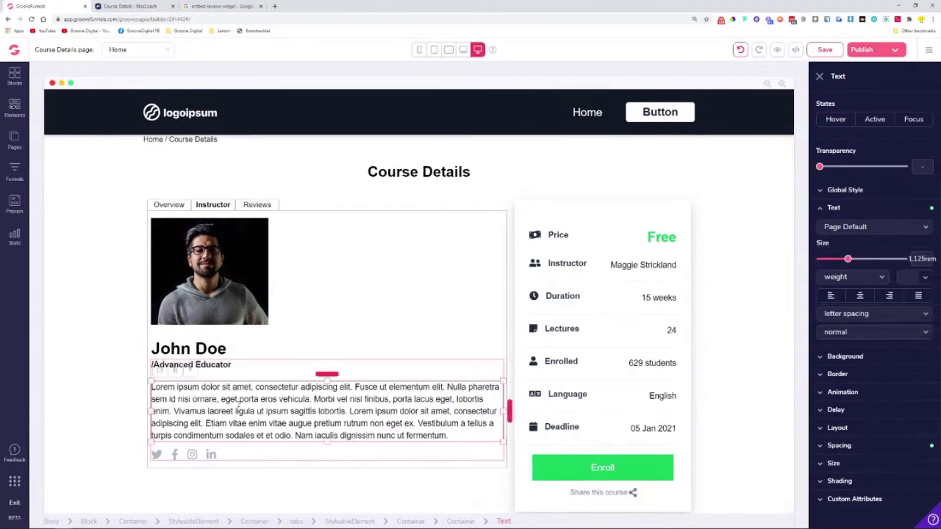
pyautogui.click(155, 453)
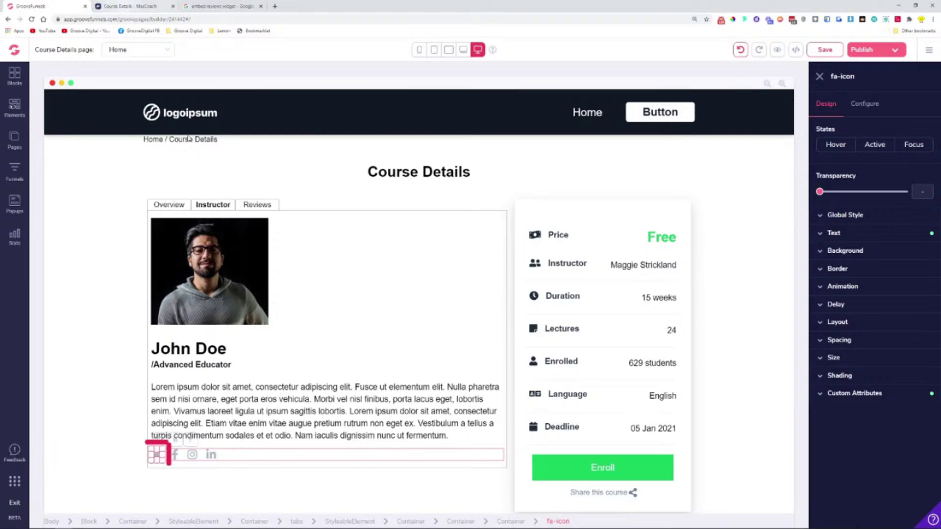
pyautogui.click(378, 219)
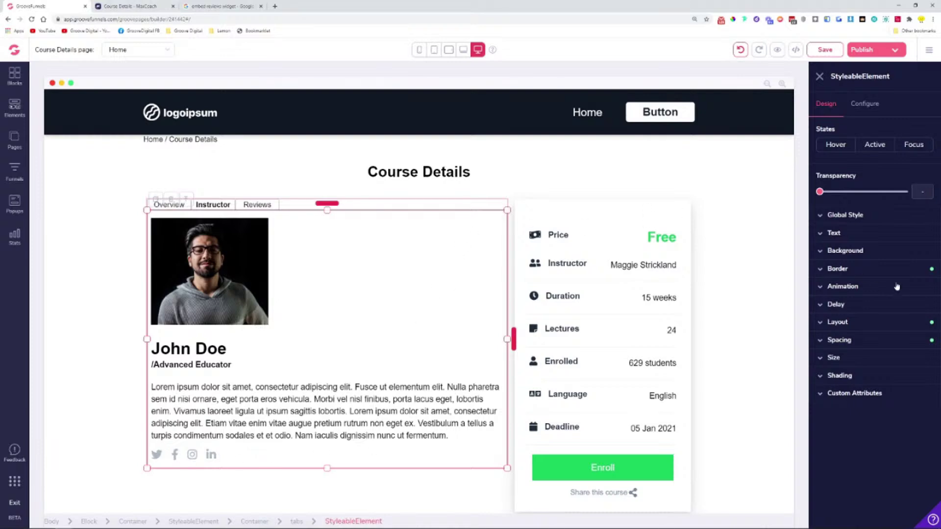
pyautogui.click(880, 265)
pyautogui.click(860, 326)
pyautogui.click(568, 192)
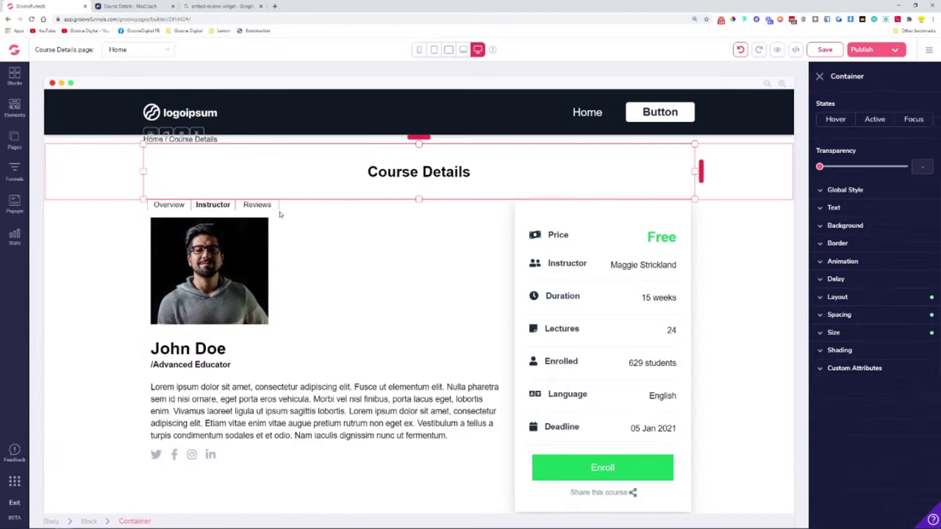
# - Set the border width of the Overview tab's content area to 0 on all sides
pyautogui.click(274, 208)
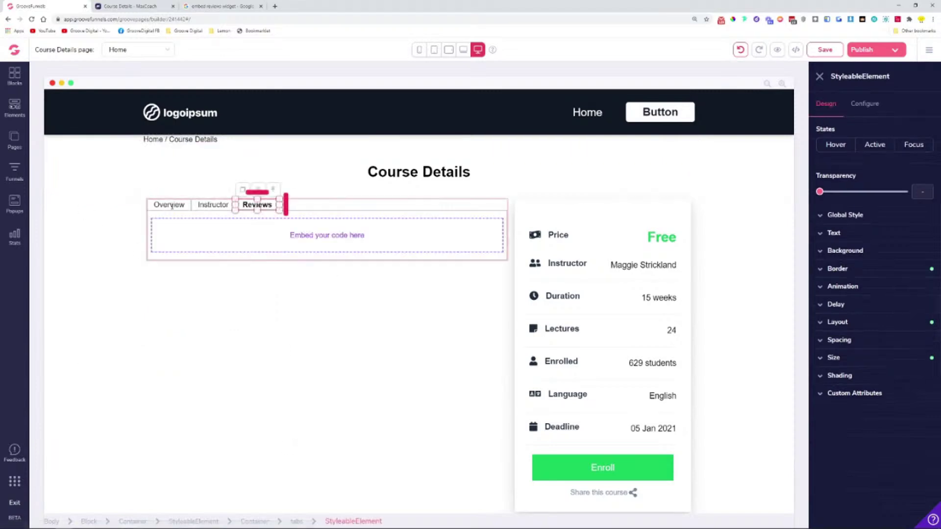
pyautogui.click(172, 206)
pyautogui.click(180, 210)
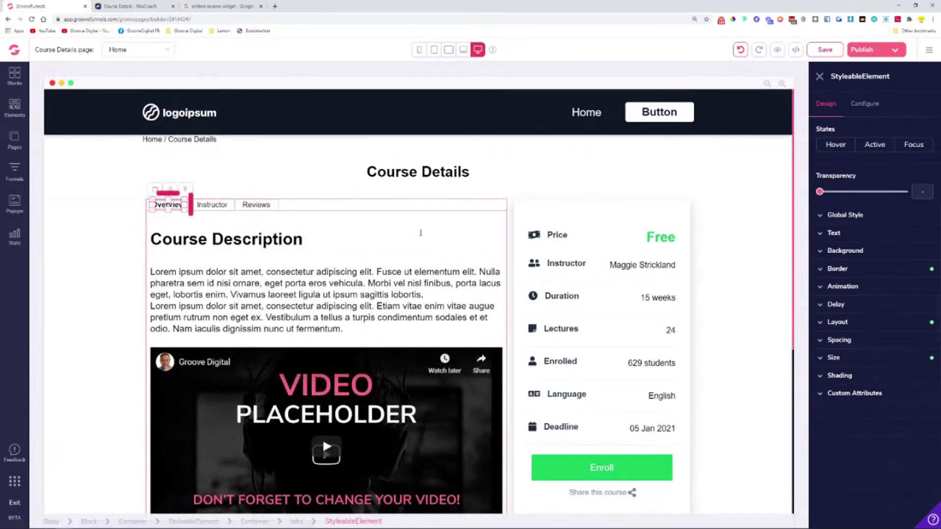
pyautogui.click(422, 231)
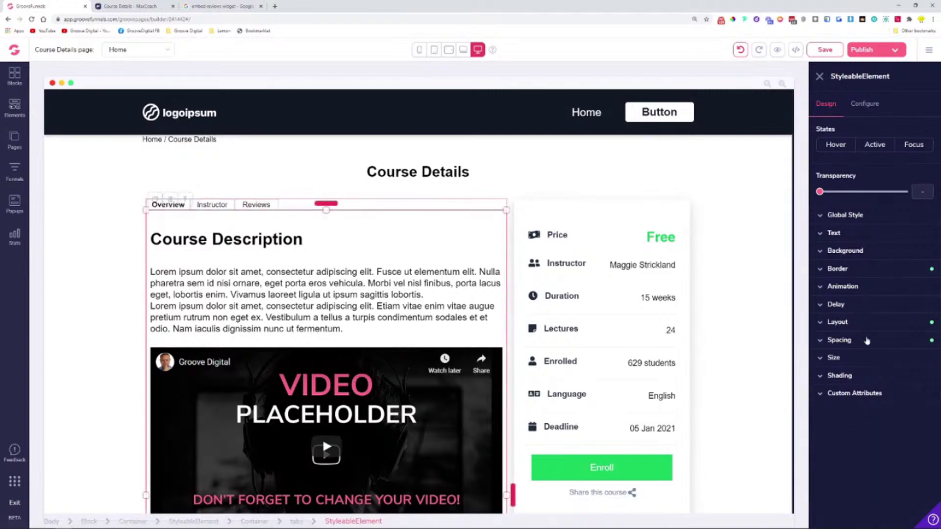
pyautogui.click(872, 274)
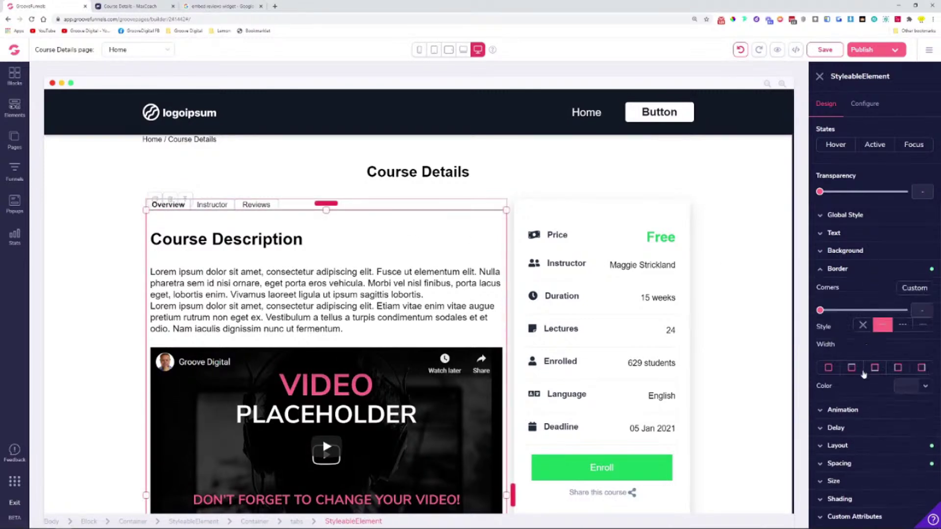
pyautogui.click(834, 373)
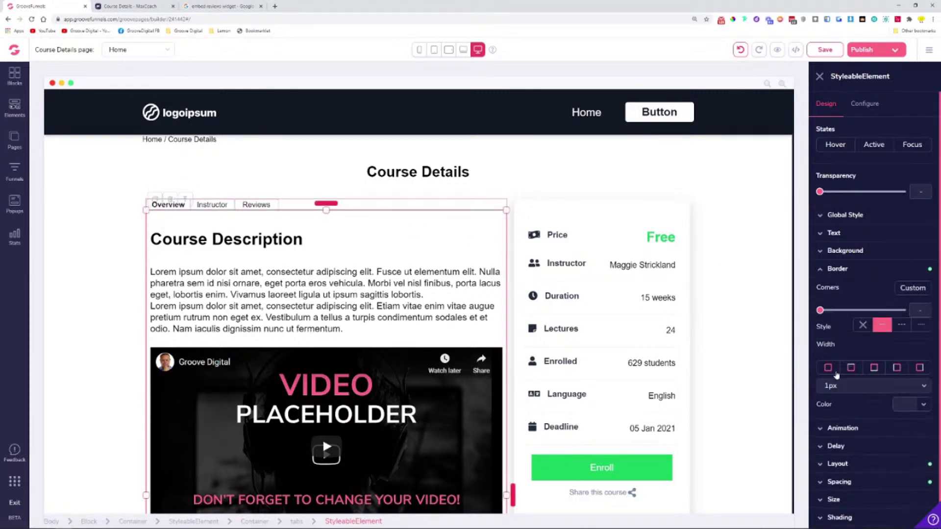
pyautogui.click(841, 386)
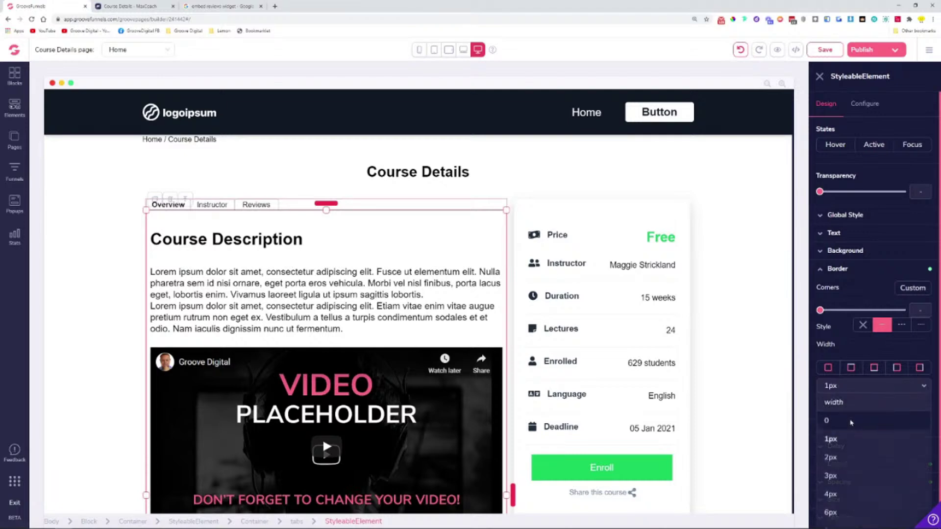
pyautogui.click(846, 393)
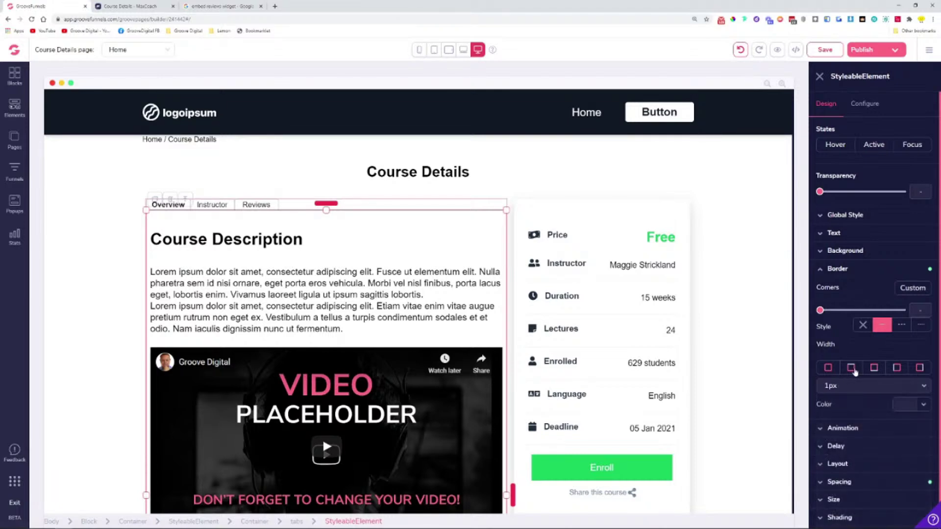
pyautogui.click(877, 376)
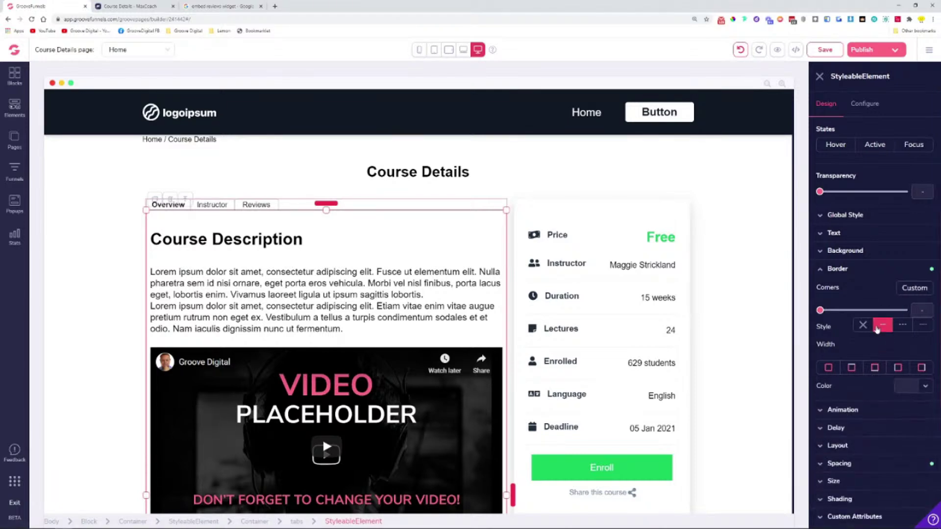
pyautogui.click(828, 369)
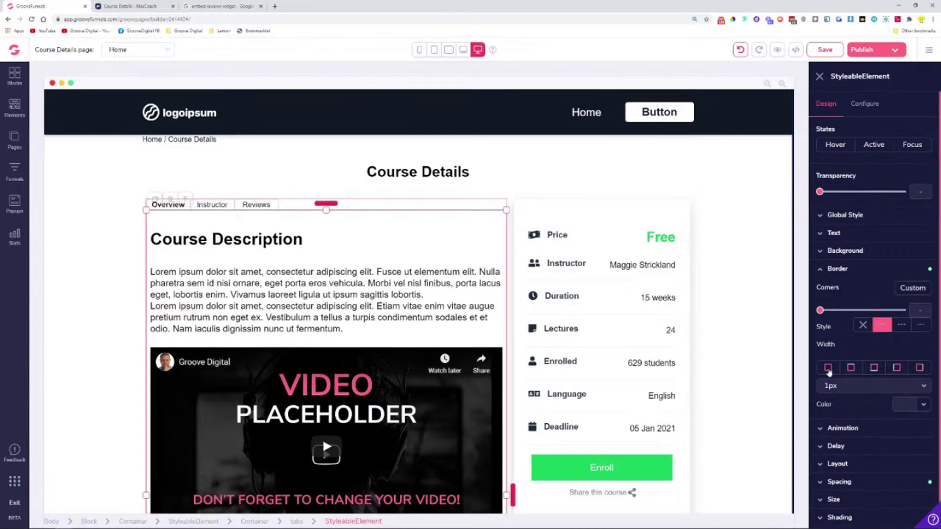
pyautogui.click(839, 390)
pyautogui.click(840, 398)
pyautogui.click(839, 392)
pyautogui.click(840, 439)
pyautogui.click(839, 386)
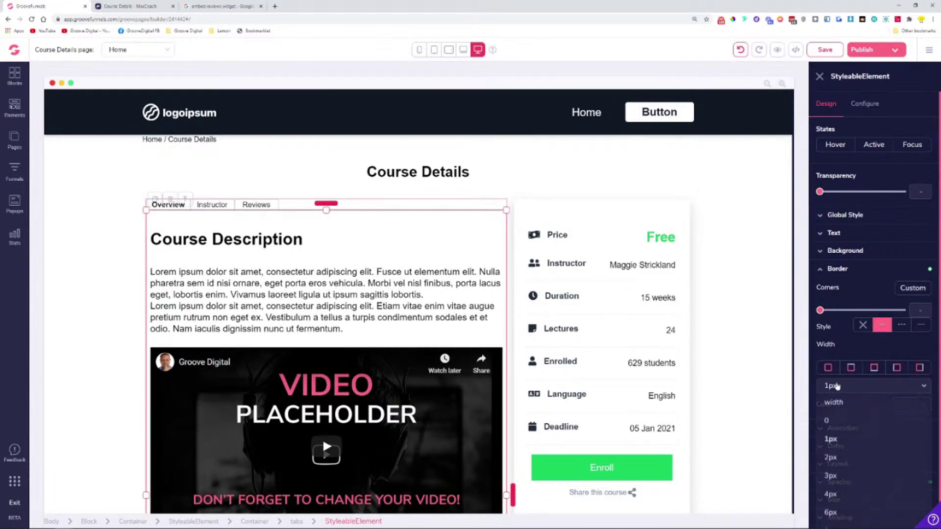
pyautogui.click(843, 420)
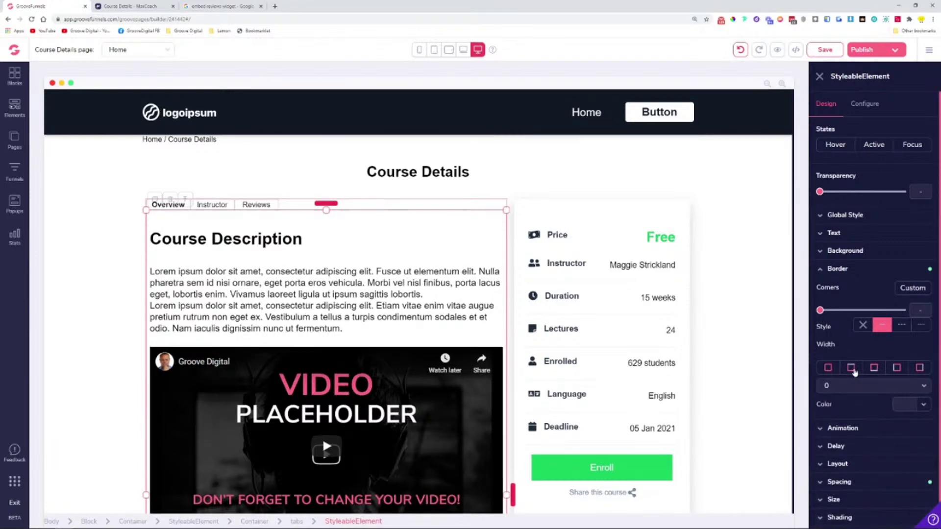
# - Give the Overview tab's content area a 1px border on its top side only
pyautogui.click(851, 386)
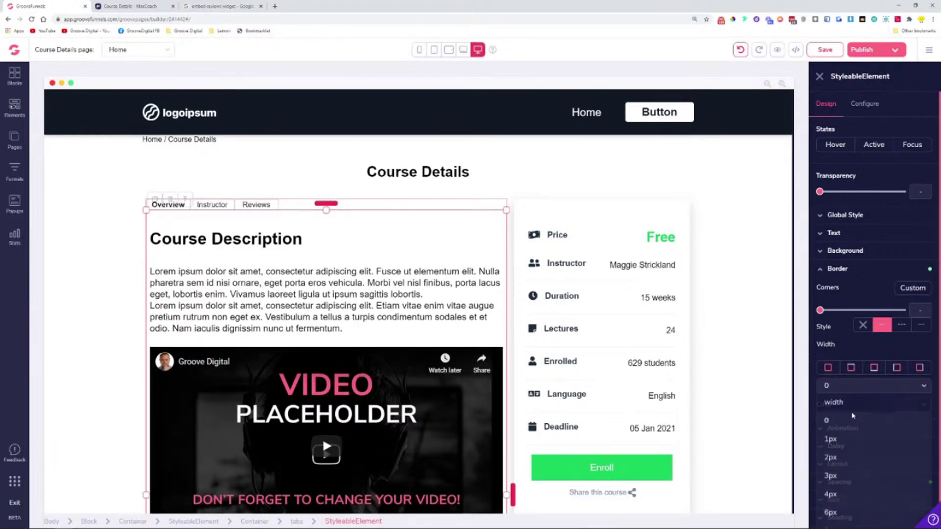
pyautogui.click(840, 439)
pyautogui.click(879, 372)
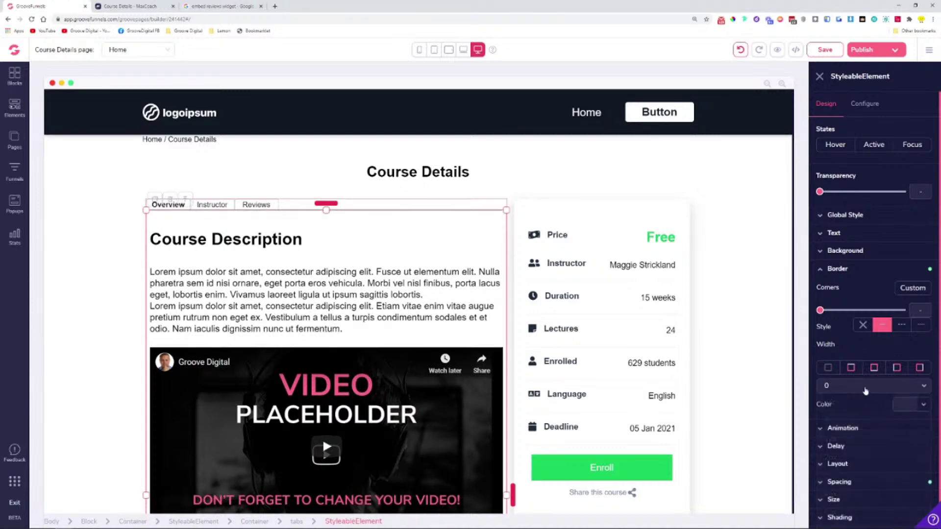
# - Look over the Overview tab's content and check the border widths of its content area
pyautogui.click(570, 230)
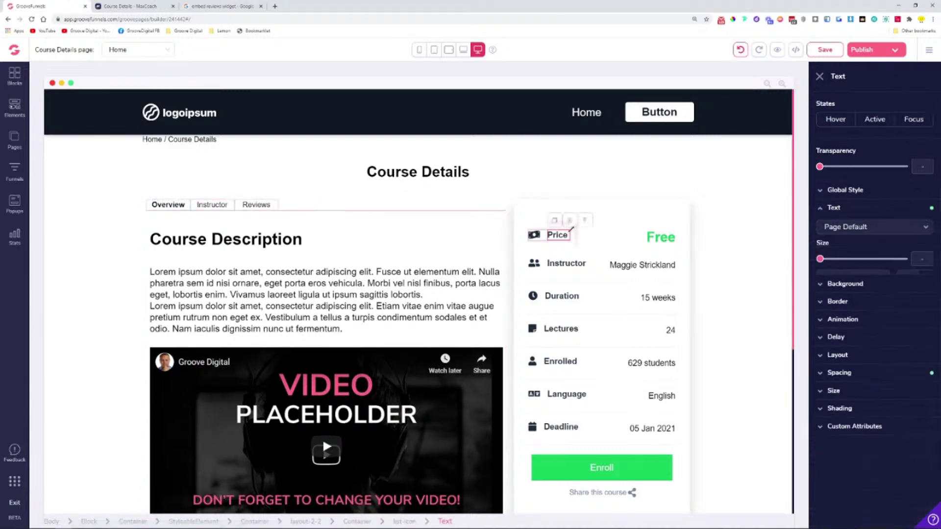
pyautogui.scroll(-4, 332, 191)
pyautogui.scroll(4, 248, 238)
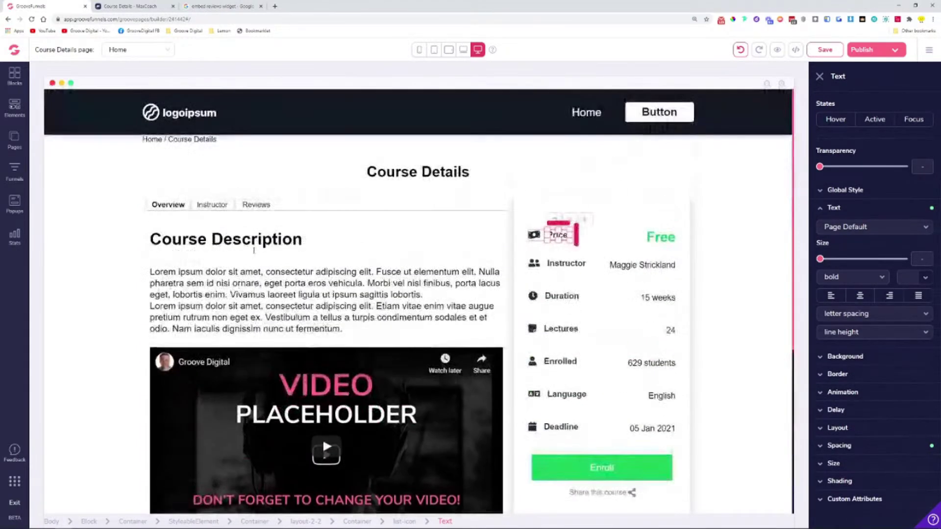
pyautogui.click(196, 240)
pyautogui.click(193, 260)
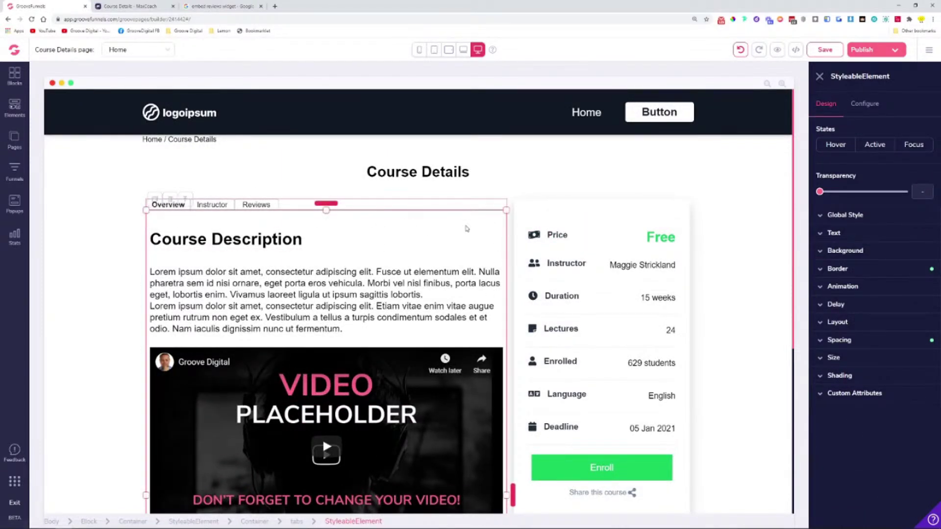
pyautogui.scroll(-5, 456, 228)
pyautogui.scroll(5, 456, 427)
pyautogui.click(843, 269)
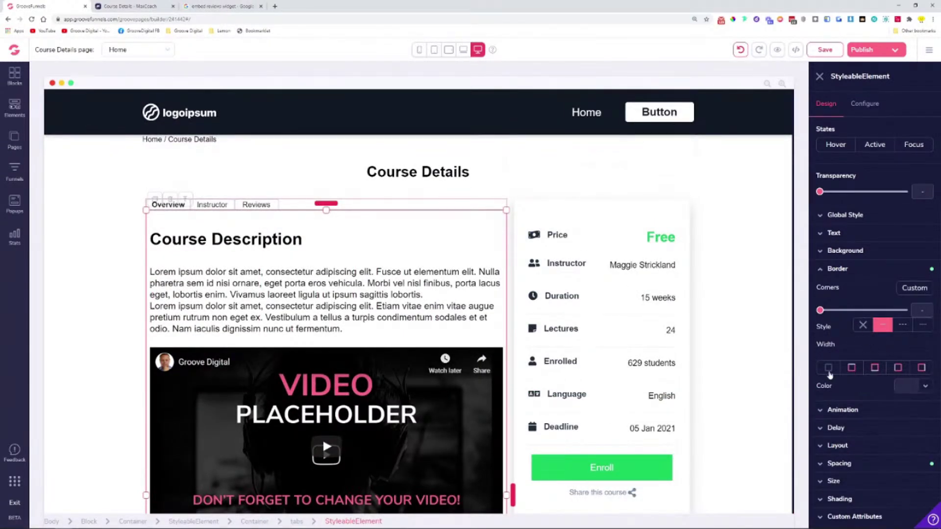
pyautogui.click(853, 371)
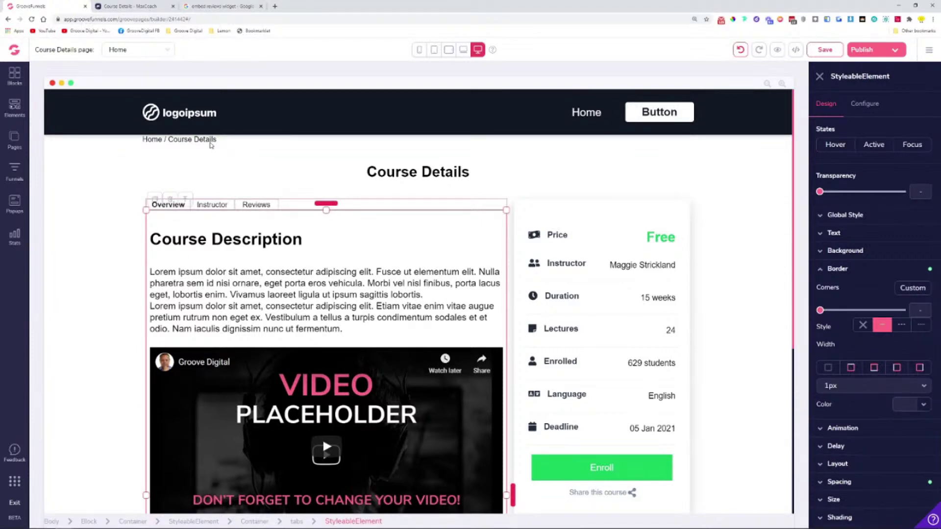
# - Compare the tab styling with the MaxCoach reference page, and look over the Overview and Instructor tabs in the builder
pyautogui.click(130, 6)
pyautogui.click(188, 140)
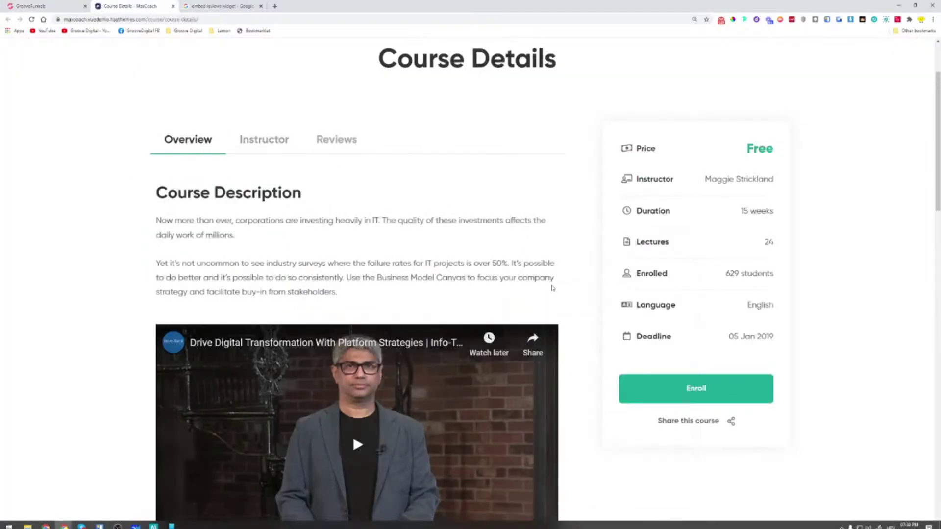
pyautogui.click(49, 6)
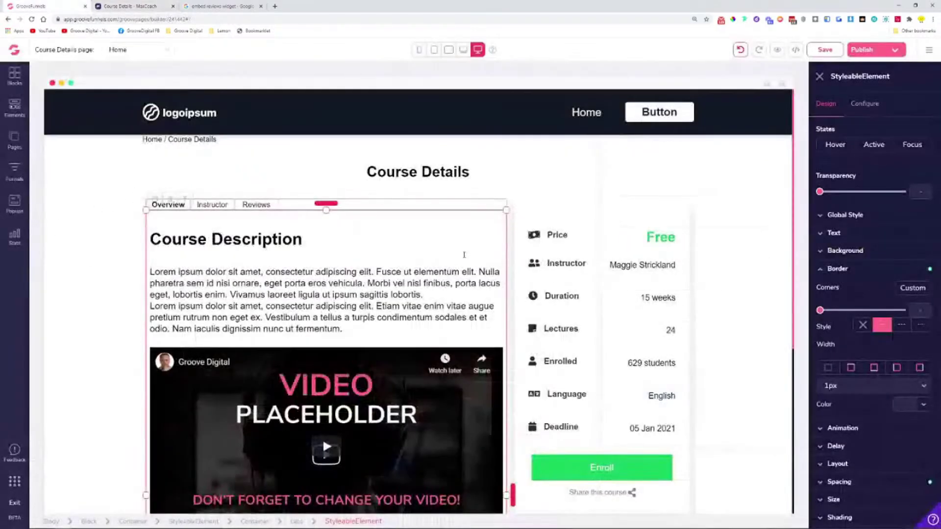
pyautogui.click(750, 185)
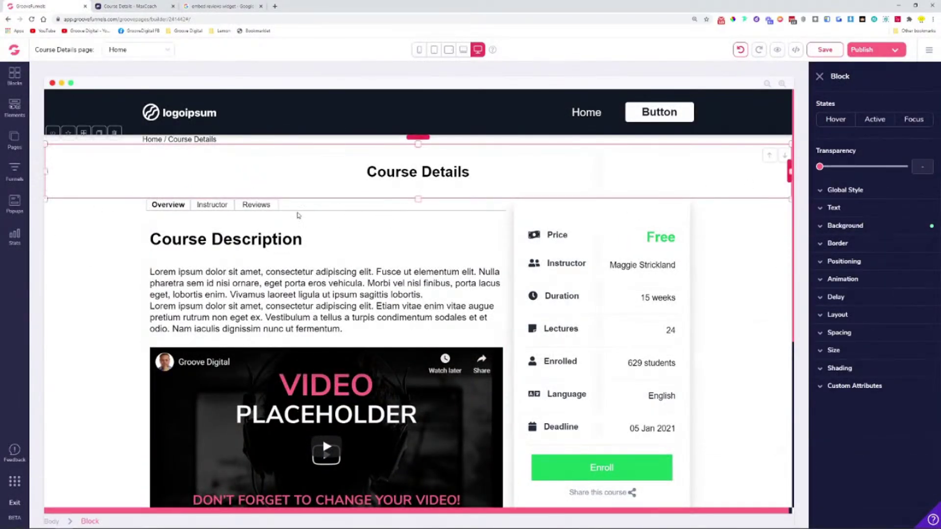
pyautogui.click(323, 218)
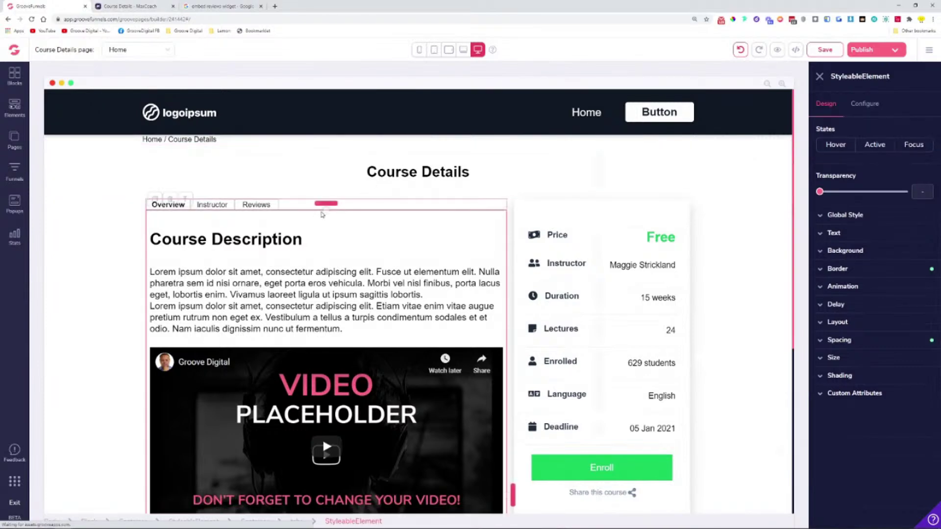
pyautogui.click(212, 205)
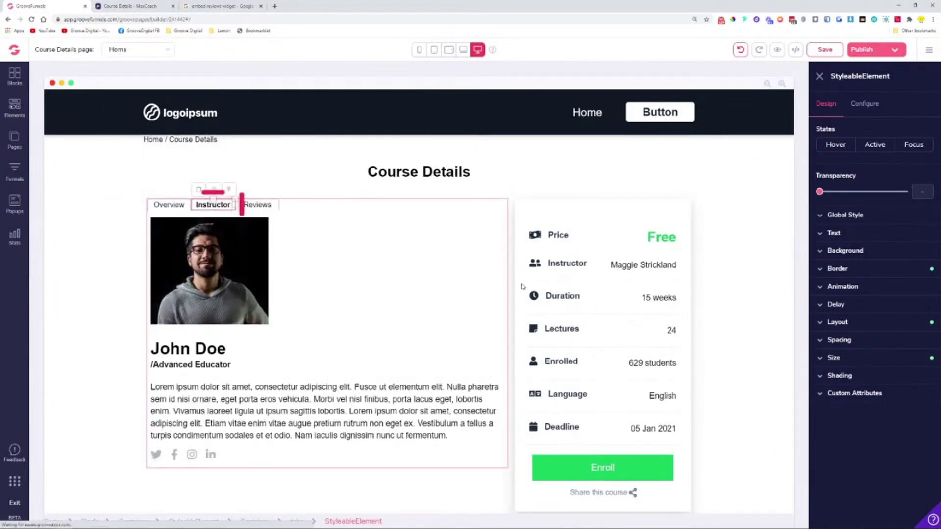
pyautogui.click(107, 371)
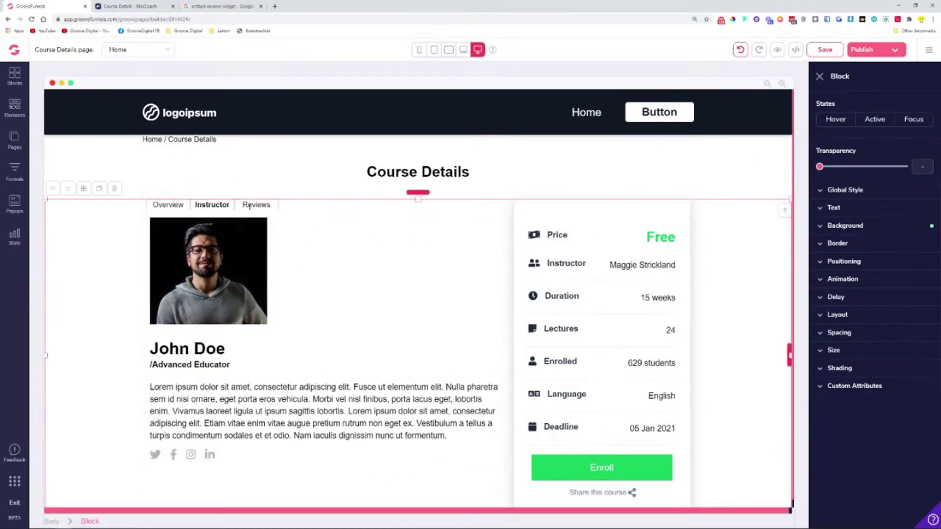
# - Set the Reviews tab content area's border width to 0 on all sides and 1px on the top side
pyautogui.click(250, 204)
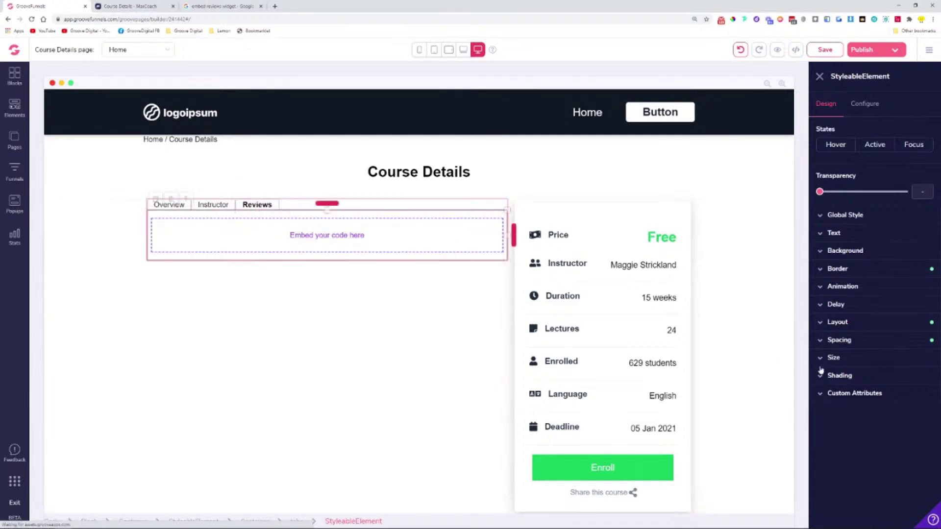
pyautogui.click(859, 273)
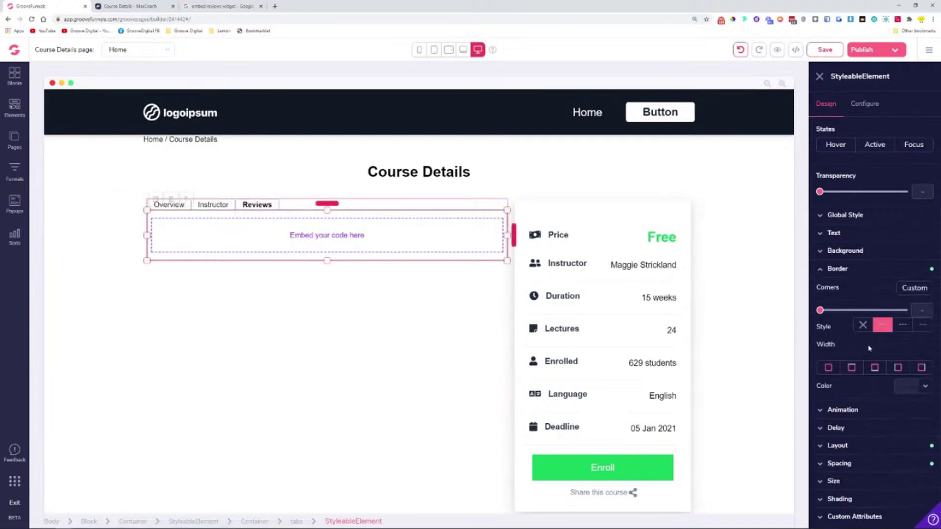
pyautogui.click(828, 368)
pyautogui.click(836, 387)
pyautogui.click(841, 420)
pyautogui.click(851, 369)
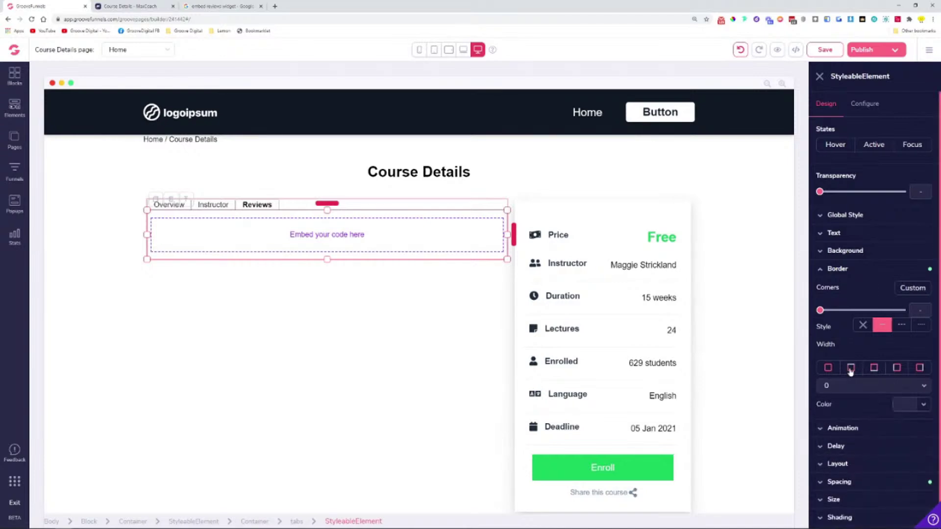
pyautogui.click(850, 388)
pyautogui.click(843, 439)
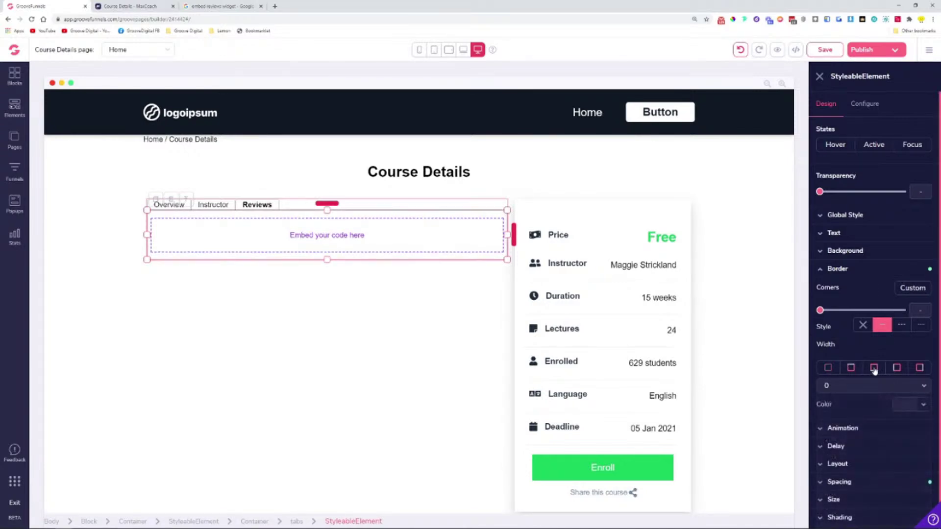
# - Set the Overview tab label's text size to 1.5rem
pyautogui.click(404, 378)
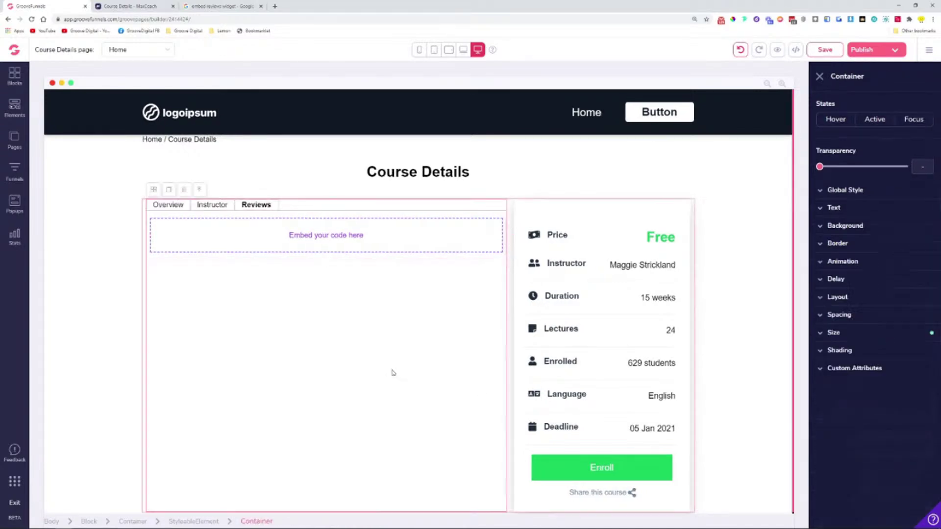
pyautogui.click(73, 245)
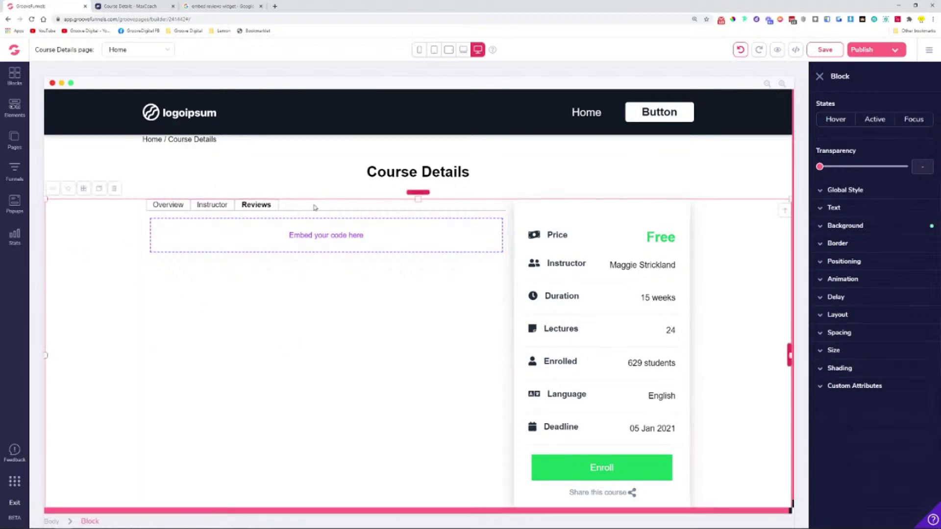
pyautogui.click(212, 204)
pyautogui.click(168, 204)
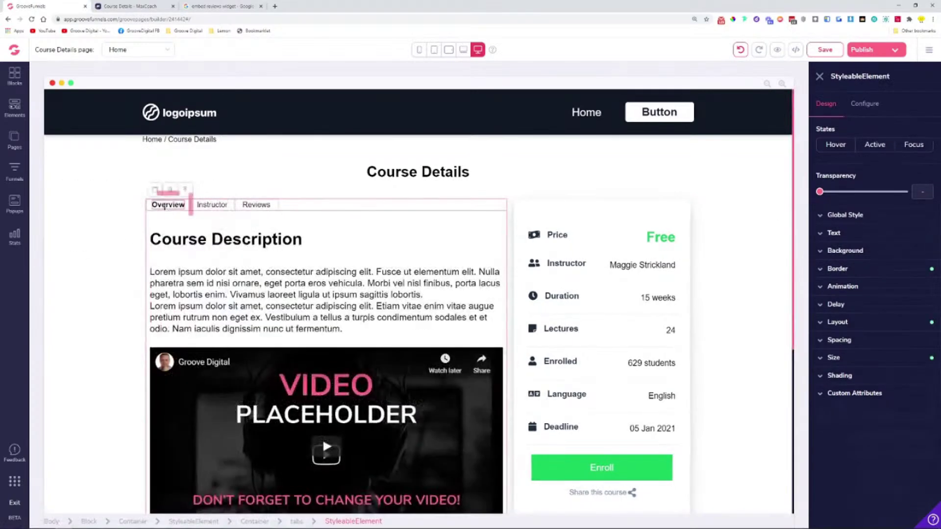
pyautogui.click(845, 233)
pyautogui.moveTo(818, 285); pyautogui.dragTo(865, 290)
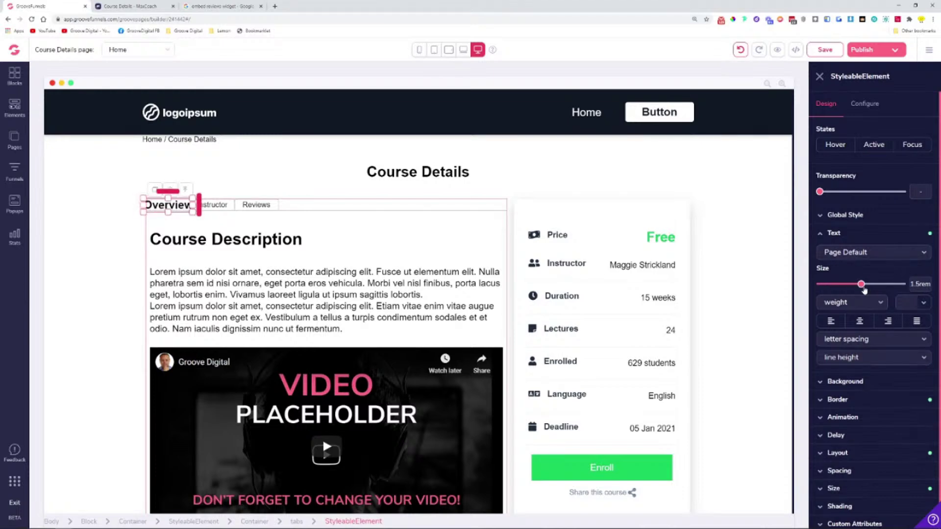
# - Set the Instructor tab label's text size to 1.5rem and its weight to normal
pyautogui.click(216, 206)
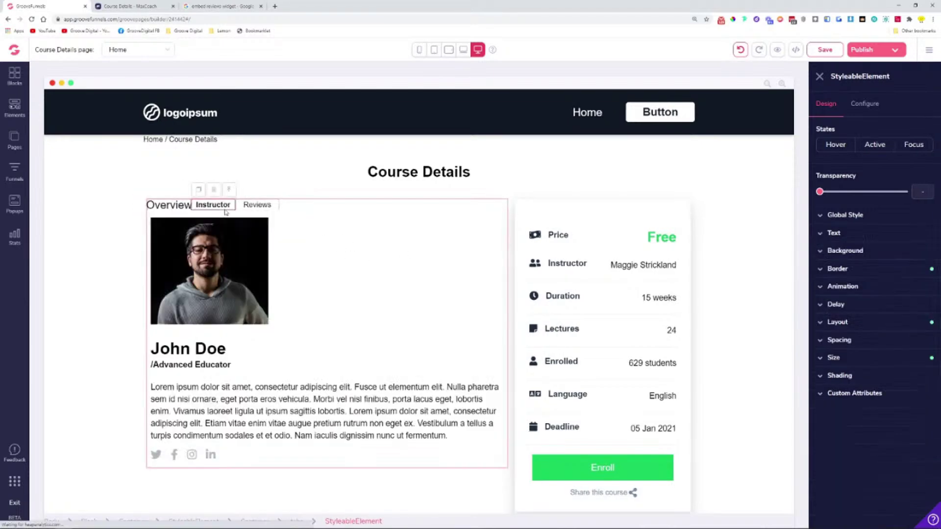
pyautogui.moveTo(820, 285); pyautogui.dragTo(861, 288)
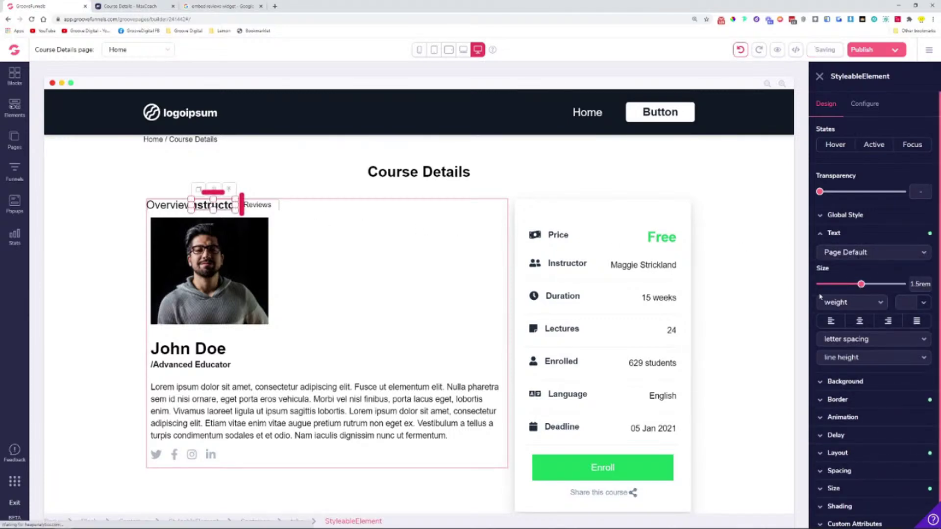
pyautogui.click(852, 302)
pyautogui.click(854, 382)
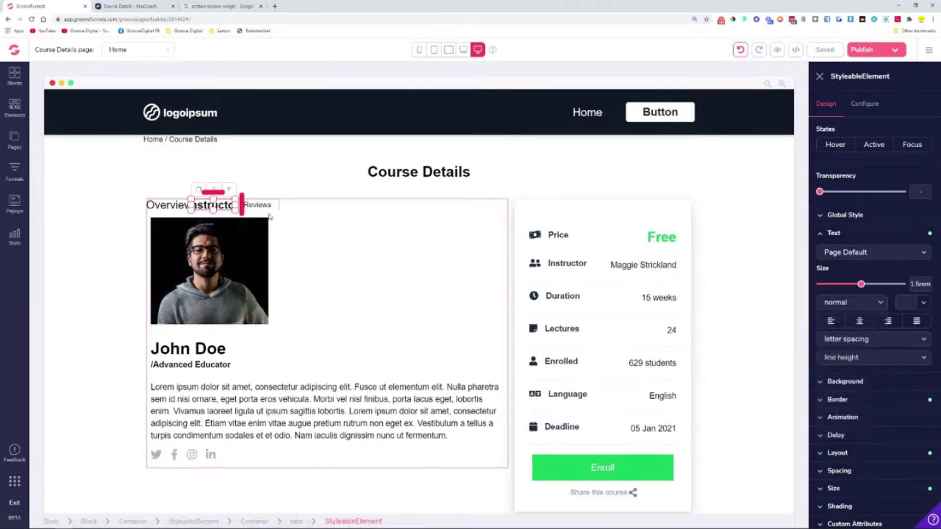
# - Enlarge the Reviews tab label's text to match the Overview and Instructor tab labels
pyautogui.click(257, 205)
pyautogui.click(836, 234)
pyautogui.click(848, 302)
pyautogui.click(823, 291)
pyautogui.moveTo(820, 284); pyautogui.dragTo(862, 284)
pyautogui.click(291, 312)
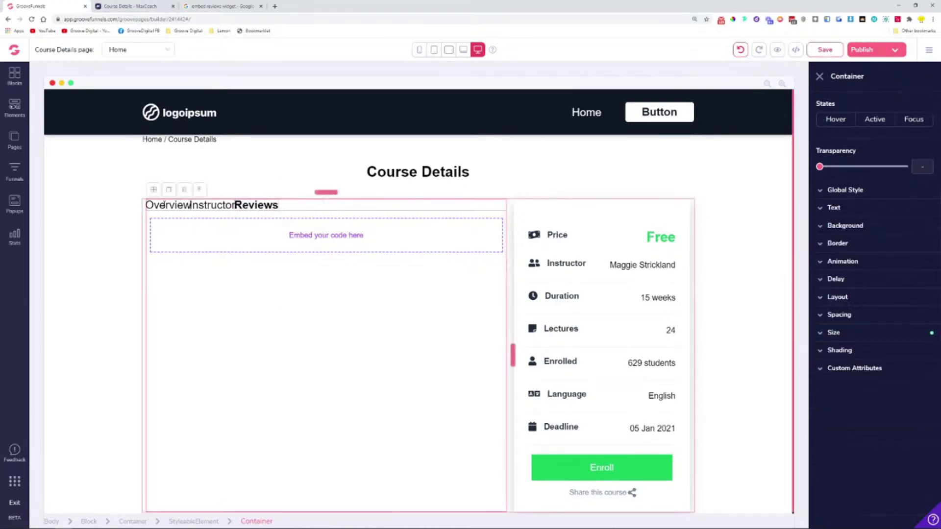
# - Set the Overview tab label's right margin to 1.25rem
pyautogui.click(190, 205)
pyautogui.click(853, 341)
pyautogui.click(921, 398)
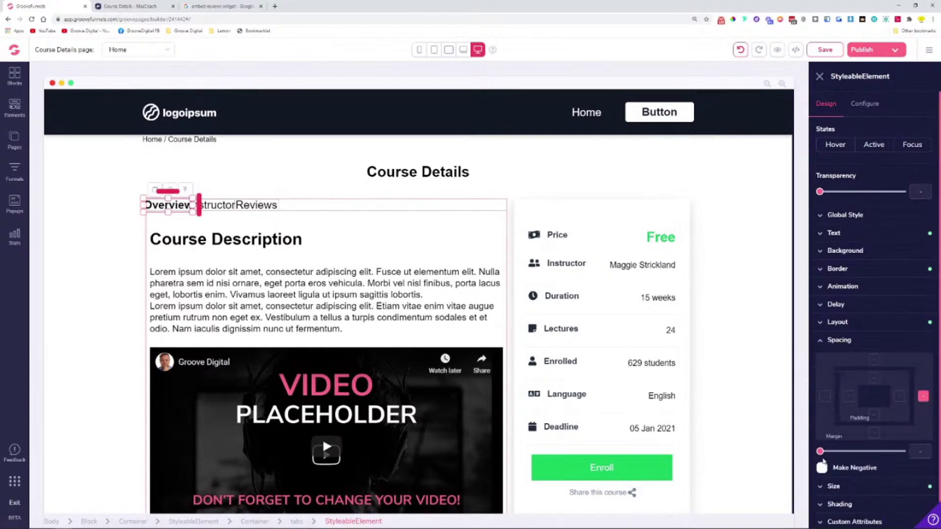
pyautogui.moveTo(821, 453); pyautogui.dragTo(843, 455)
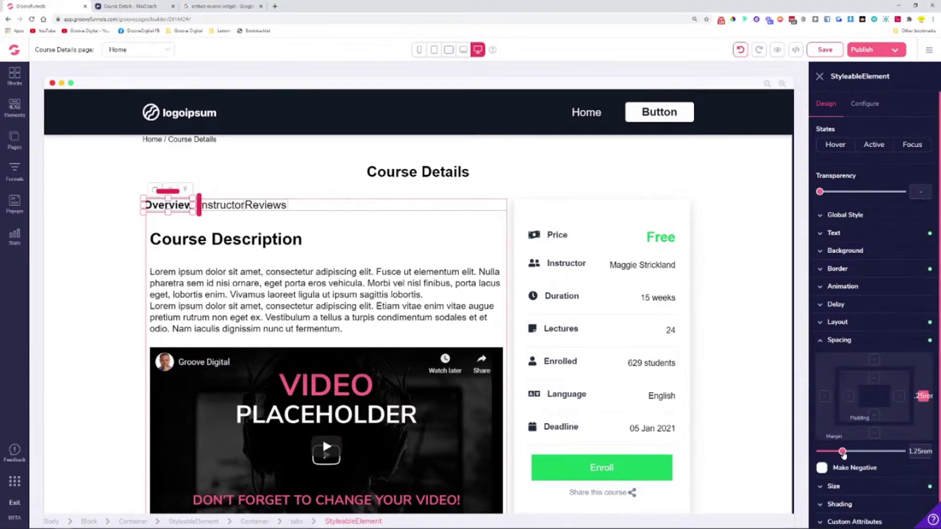
# - Add a right margin to the Instructor tab label to separate it from the Reviews tab
pyautogui.click(225, 206)
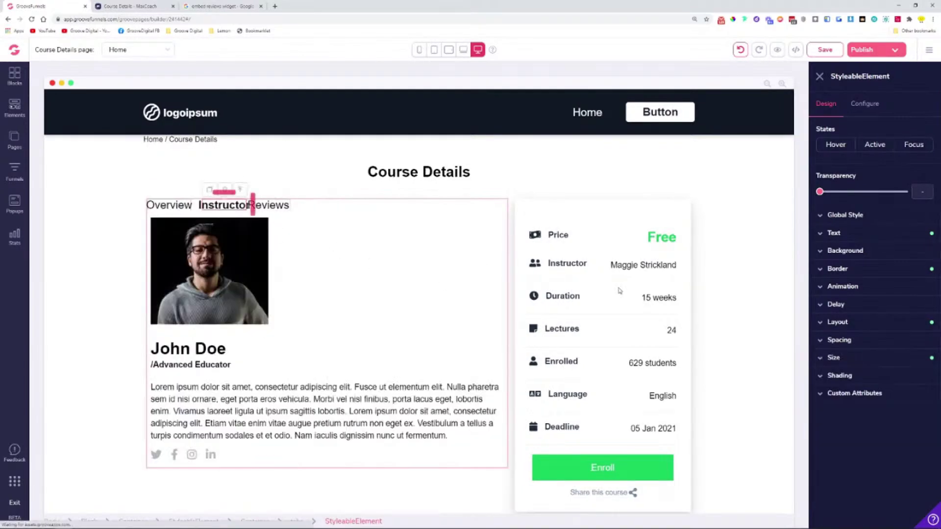
pyautogui.click(868, 357)
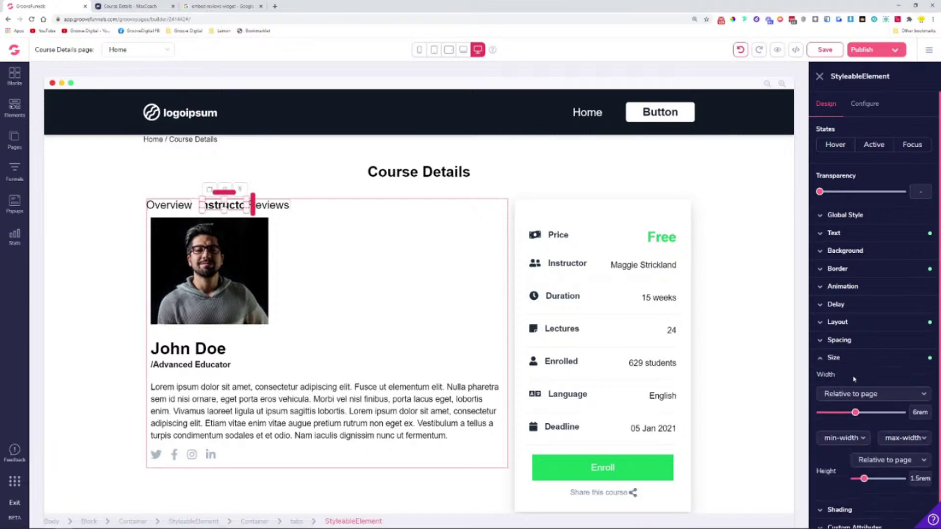
pyautogui.click(857, 339)
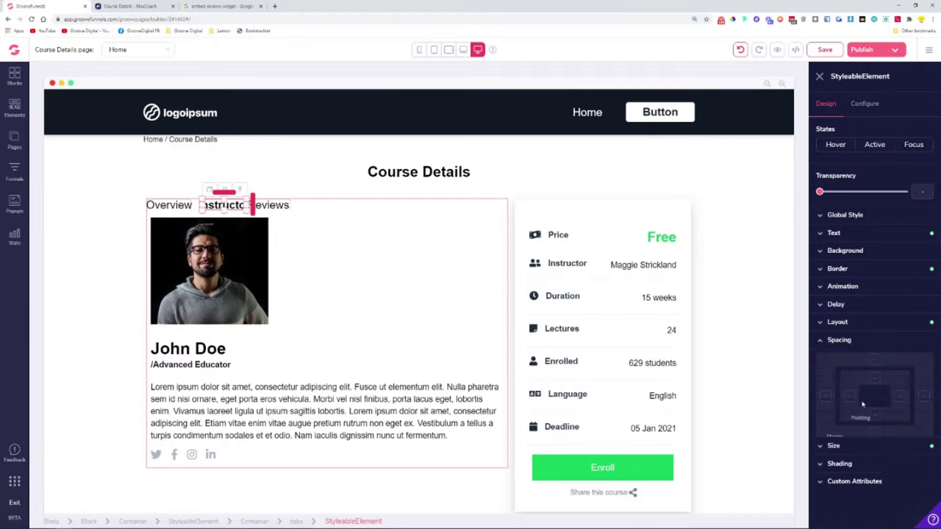
pyautogui.click(924, 397)
pyautogui.moveTo(820, 451); pyautogui.dragTo(846, 453)
pyautogui.click(356, 219)
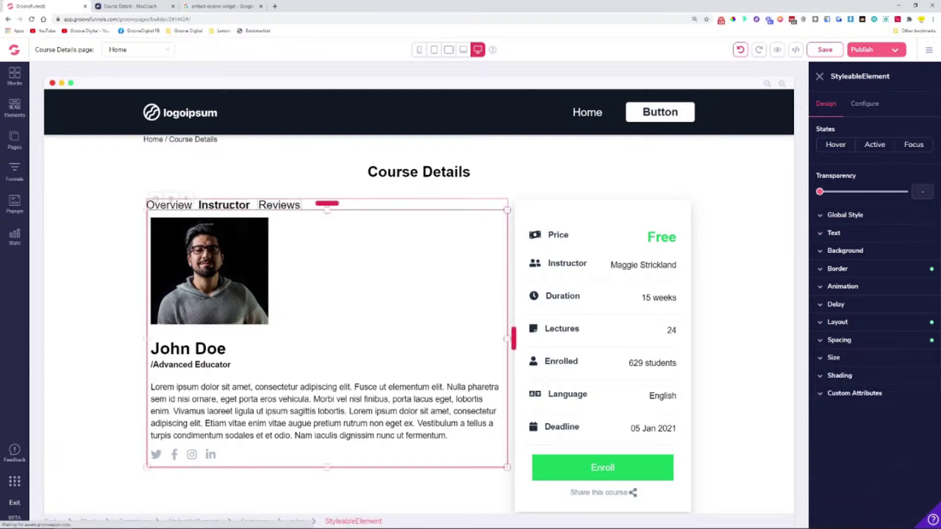
# - Remove the borders from the Instructor, Reviews and Overview tab labels
pyautogui.click(837, 268)
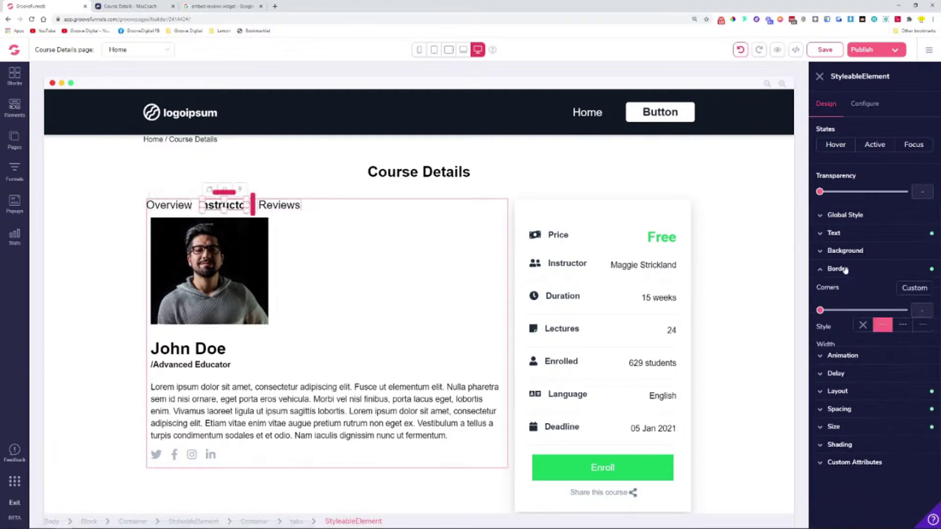
pyautogui.click(300, 208)
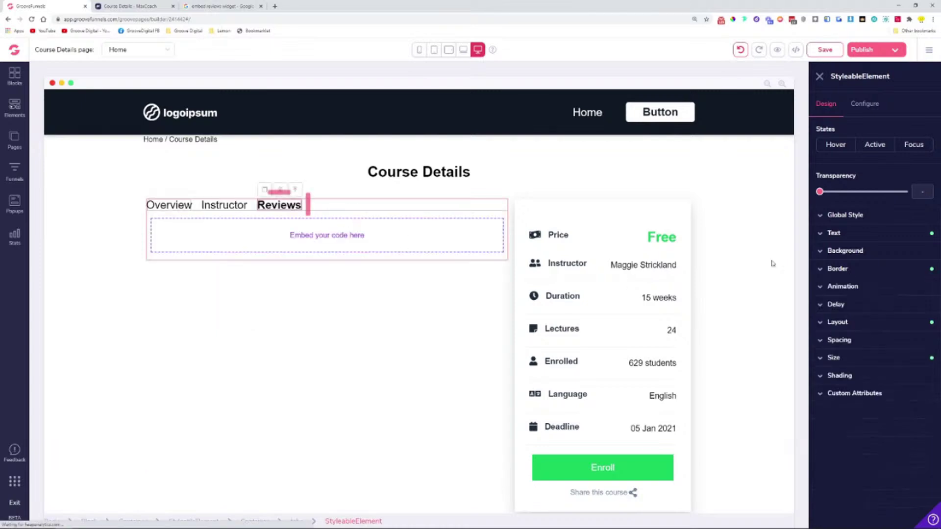
pyautogui.click(838, 270)
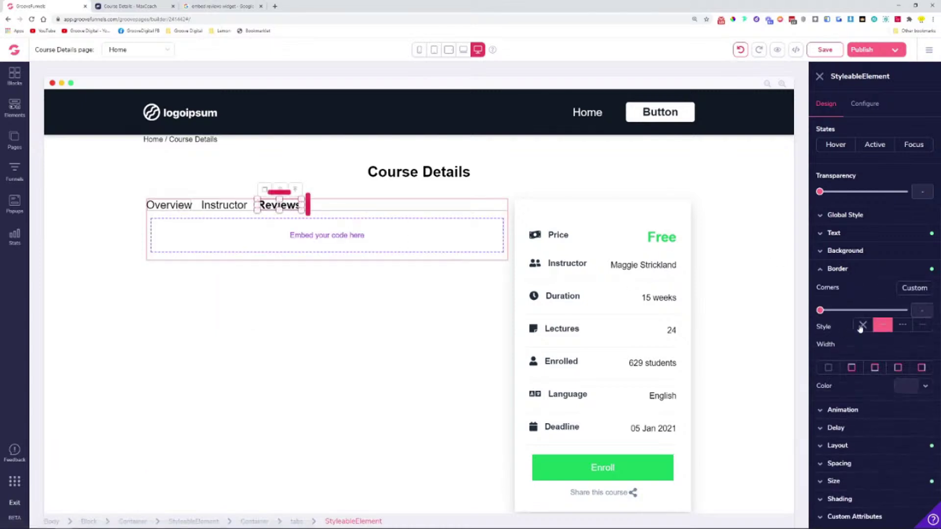
pyautogui.click(167, 205)
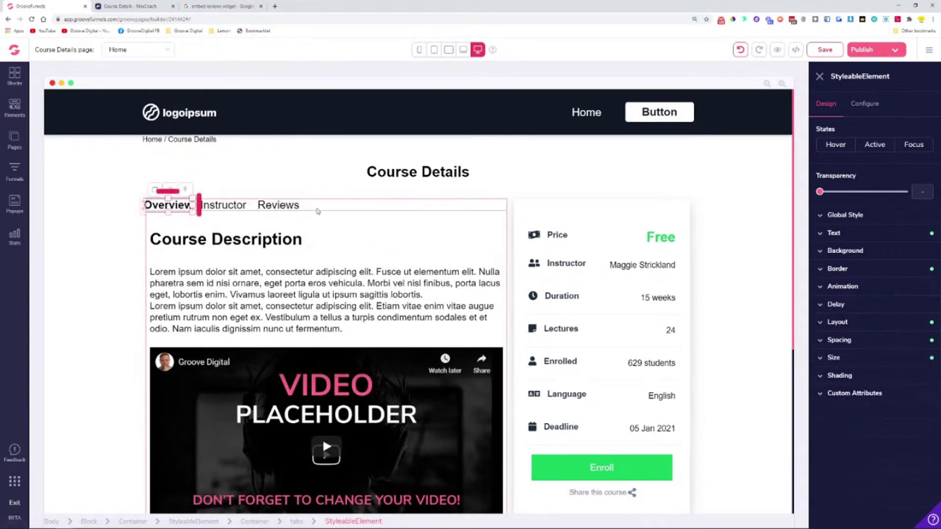
pyautogui.click(870, 270)
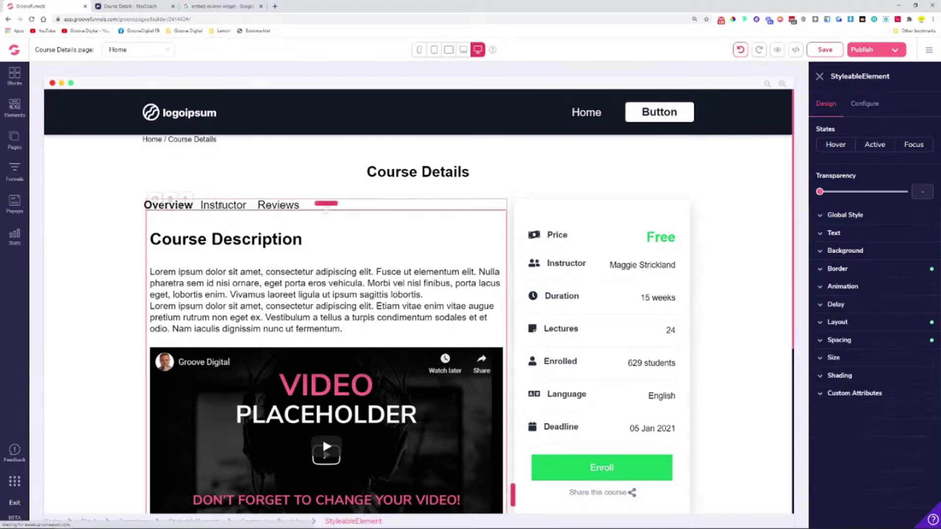
# - Set the border width of the Instructor tab's content area to 0 on all sides
pyautogui.click(236, 205)
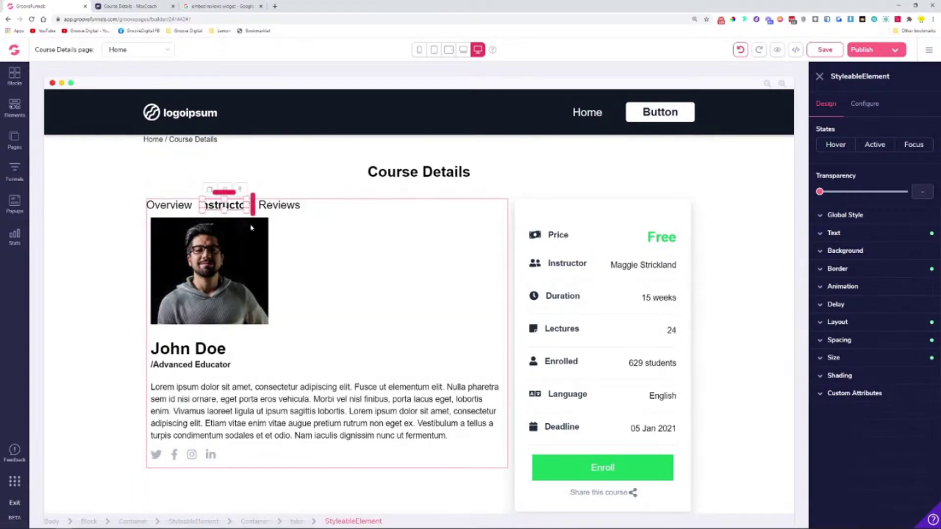
pyautogui.click(484, 234)
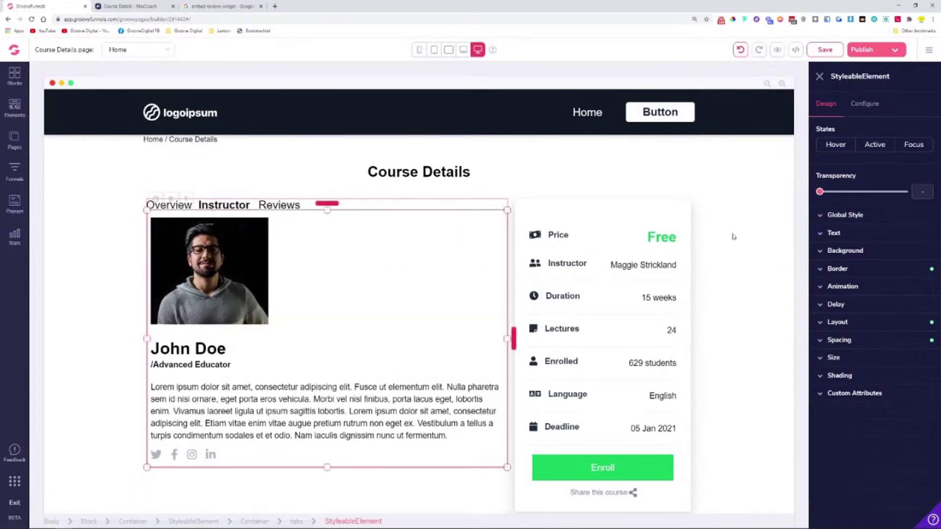
pyautogui.click(869, 275)
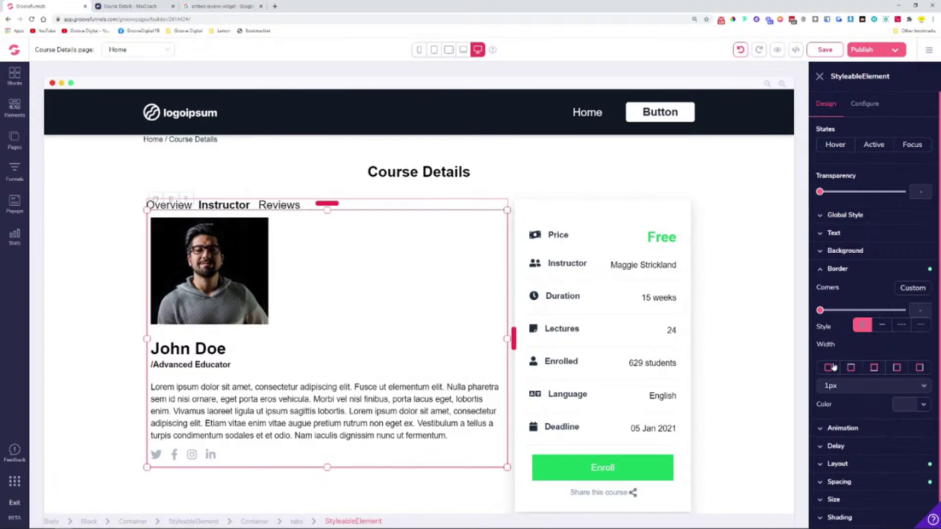
pyautogui.click(835, 387)
pyautogui.click(833, 403)
pyautogui.click(851, 387)
pyautogui.scroll(-2, 851, 441)
pyautogui.click(882, 373)
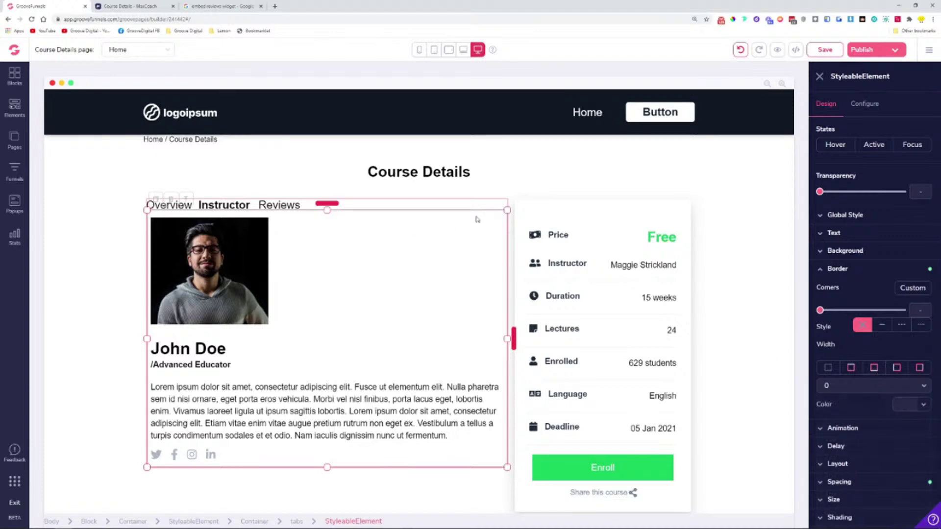
pyautogui.click(507, 177)
# - Set the border color of the Instructor tab's content area to #ADB7C2
pyautogui.click(221, 214)
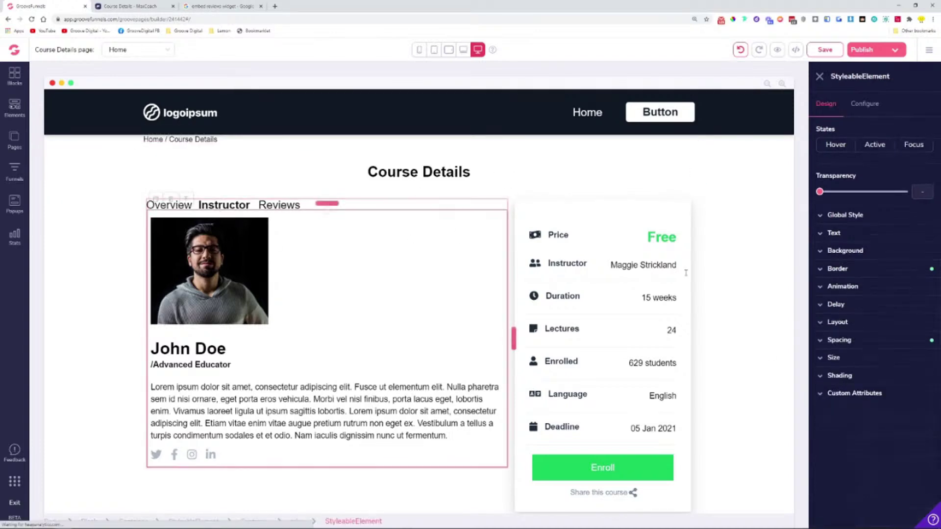
pyautogui.click(838, 268)
pyautogui.click(856, 370)
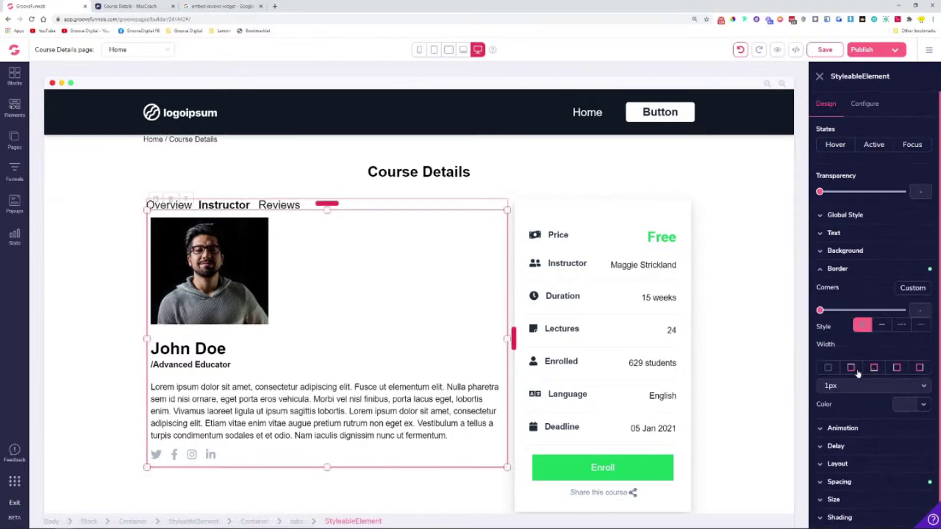
pyautogui.click(923, 406)
pyautogui.moveTo(880, 453)
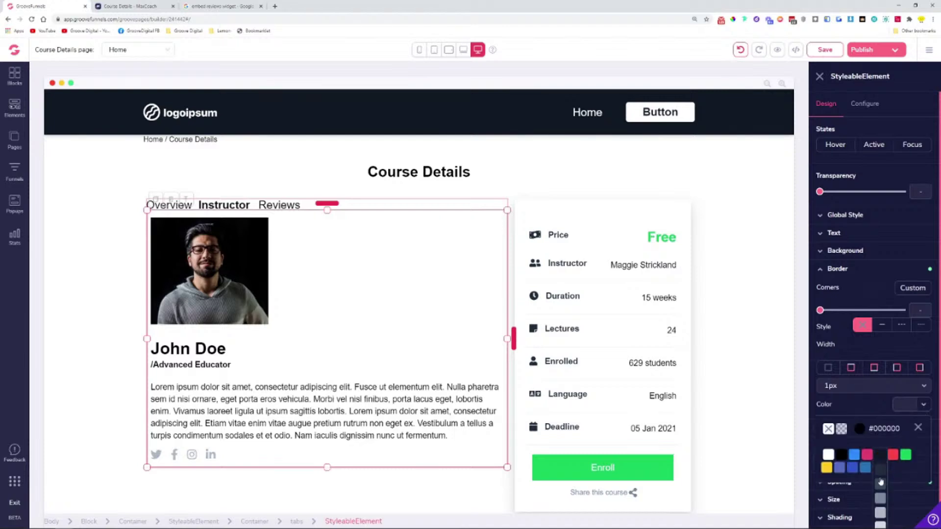
pyautogui.scroll(-1, 881, 507)
pyautogui.click(877, 490)
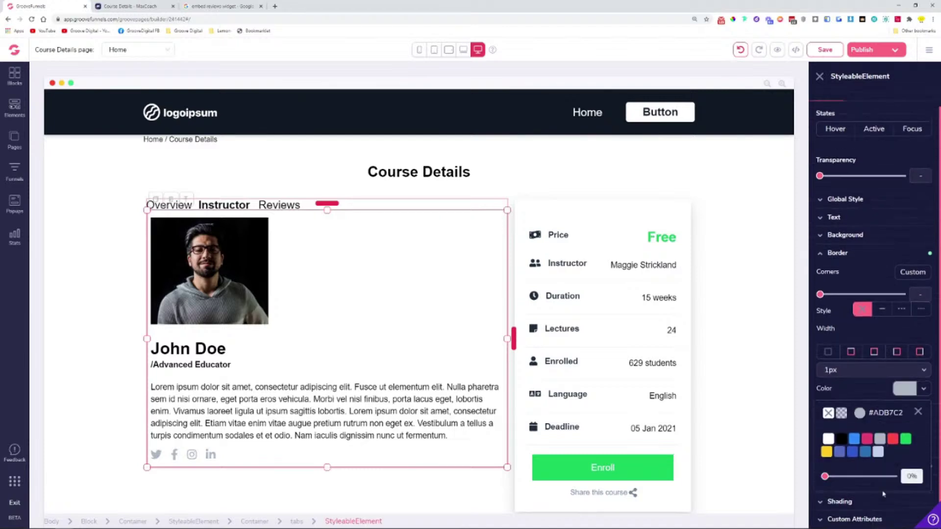
pyautogui.click(552, 185)
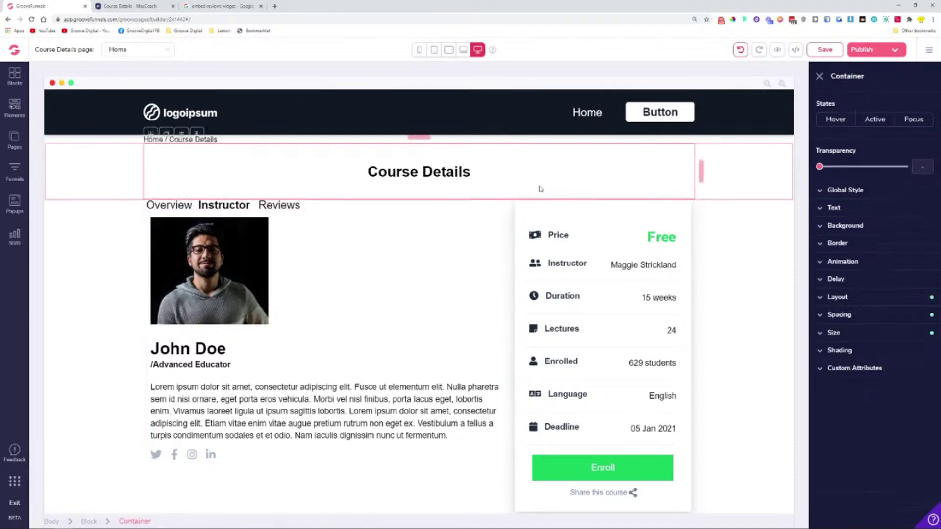
# - Give the Instructor tab's content area a solid border with 1px width on its top side only
pyautogui.click(360, 225)
pyautogui.click(838, 269)
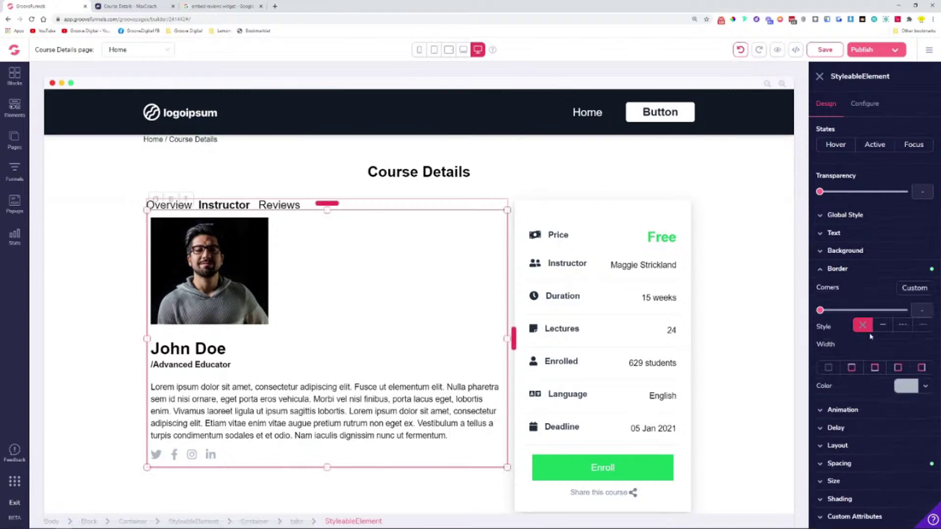
pyautogui.click(851, 370)
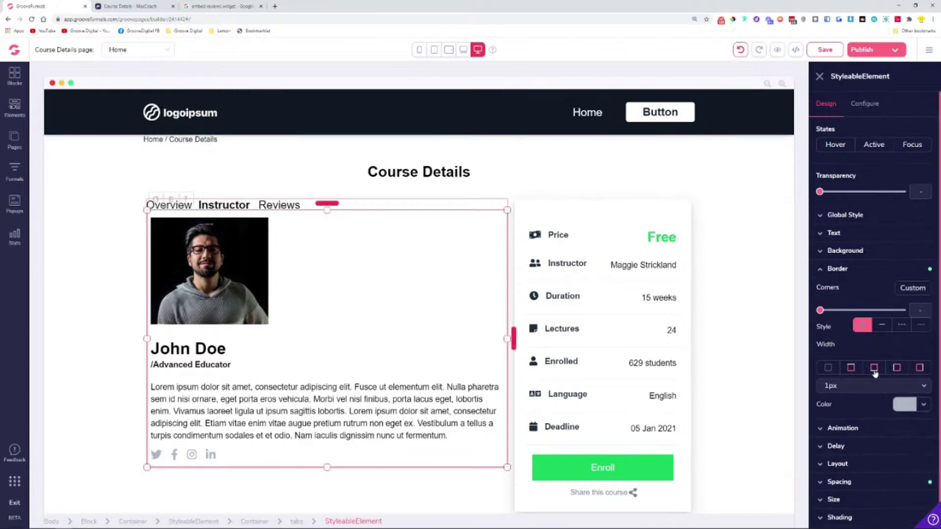
pyautogui.click(843, 386)
pyautogui.click(883, 402)
pyautogui.click(896, 387)
pyautogui.click(920, 369)
pyautogui.click(872, 385)
pyautogui.click(860, 376)
pyautogui.click(882, 325)
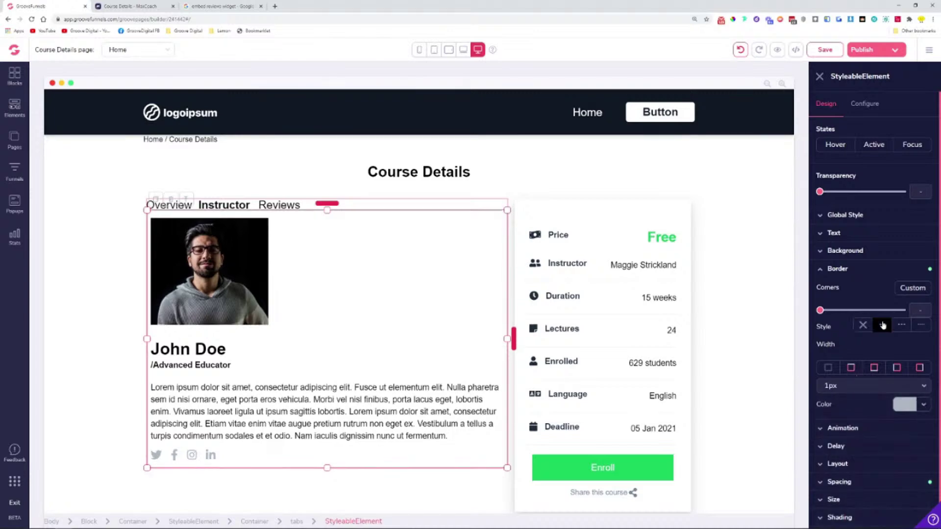
pyautogui.click(553, 163)
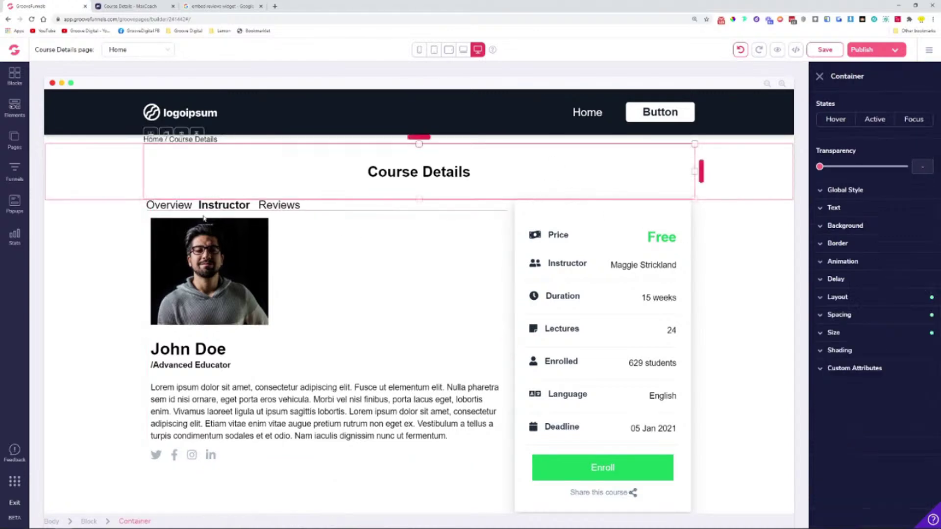
# - Look over the Overview, Instructor and Reviews tabs and compare their styling with the MaxCoach reference page
pyautogui.click(165, 204)
pyautogui.click(231, 205)
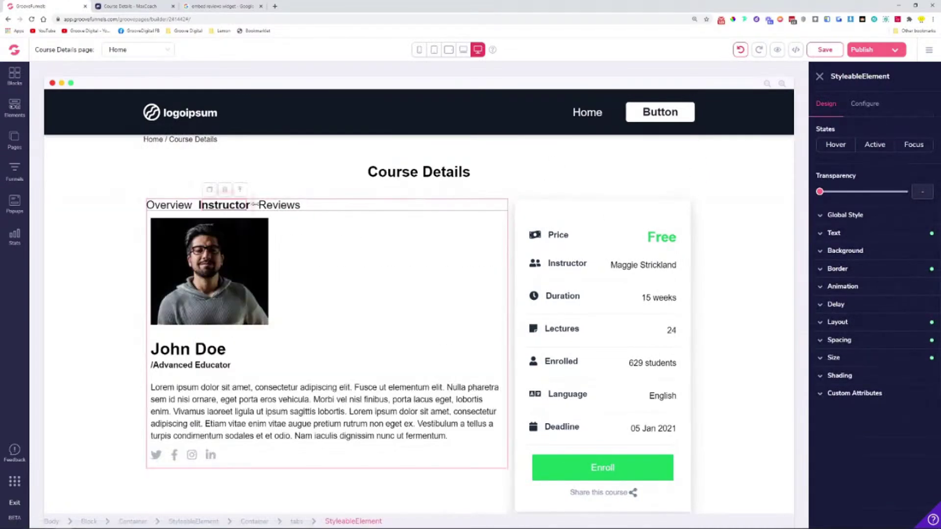
pyautogui.click(278, 204)
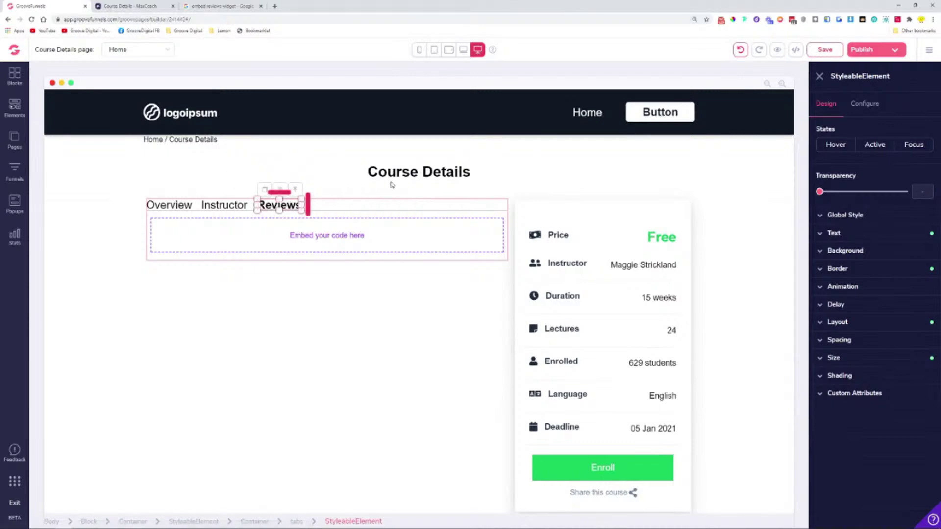
pyautogui.click(126, 6)
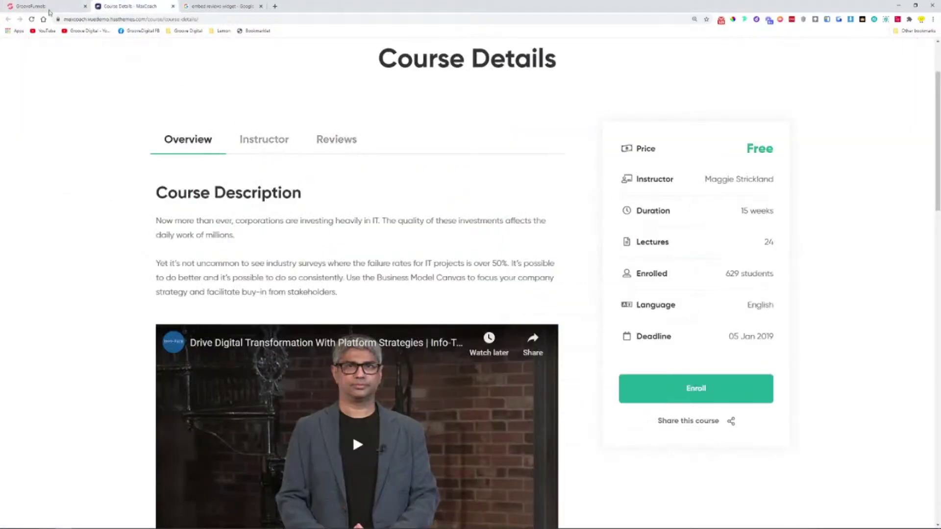
# - Switch back to the GrooveFunnels page builder and set the top margin of the Reviews tab's content area to 1rem
pyautogui.click(39, 7)
pyautogui.click(279, 206)
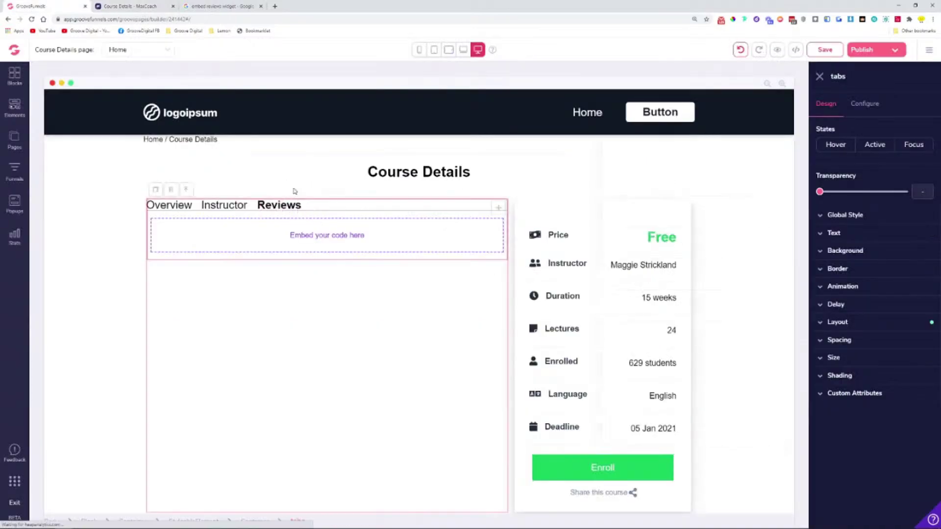
pyautogui.click(279, 204)
pyautogui.click(277, 205)
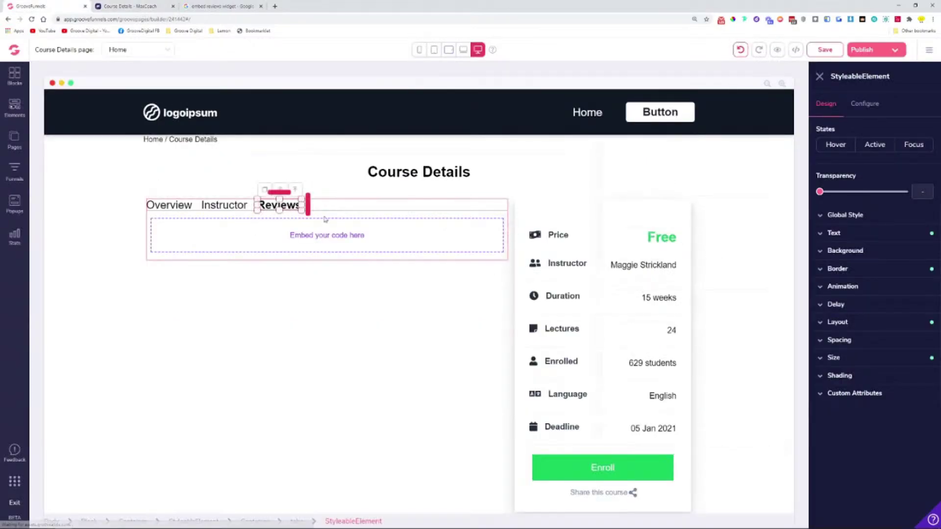
pyautogui.click(456, 221)
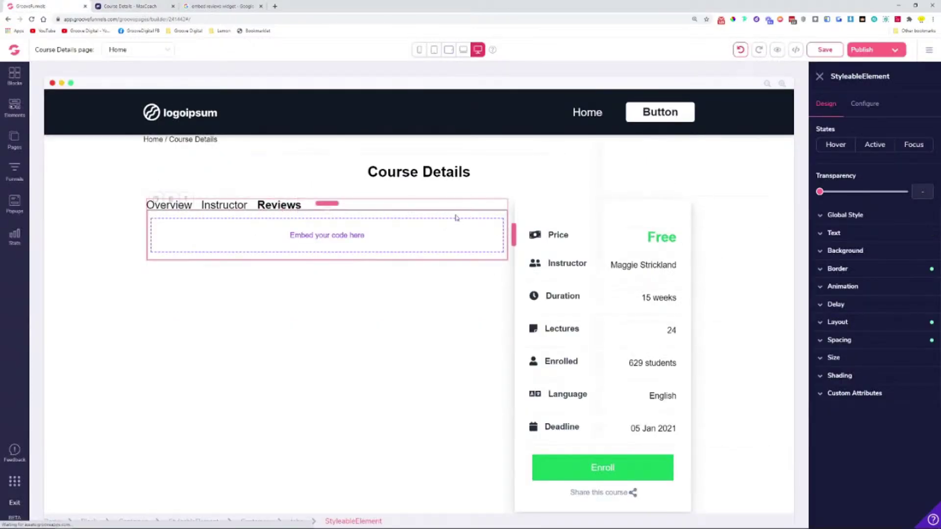
pyautogui.click(860, 341)
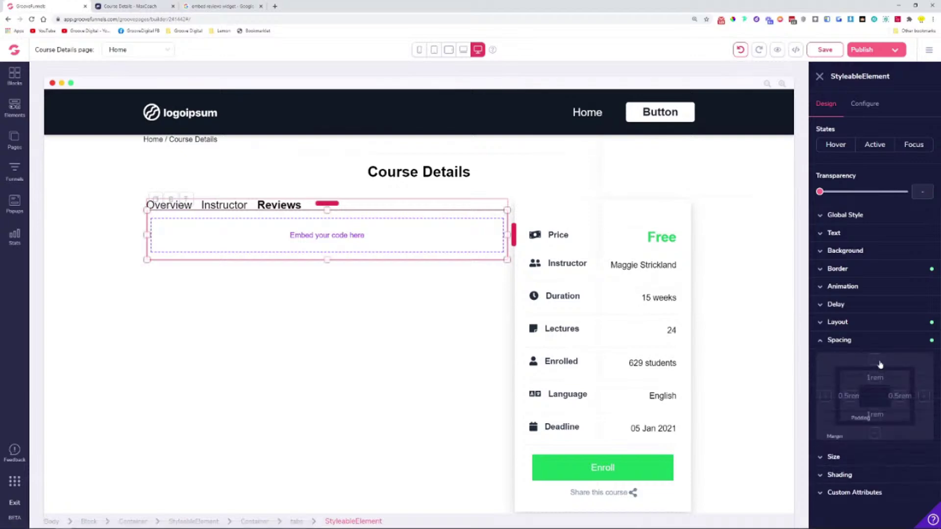
pyautogui.moveTo(820, 453); pyautogui.dragTo(838, 452)
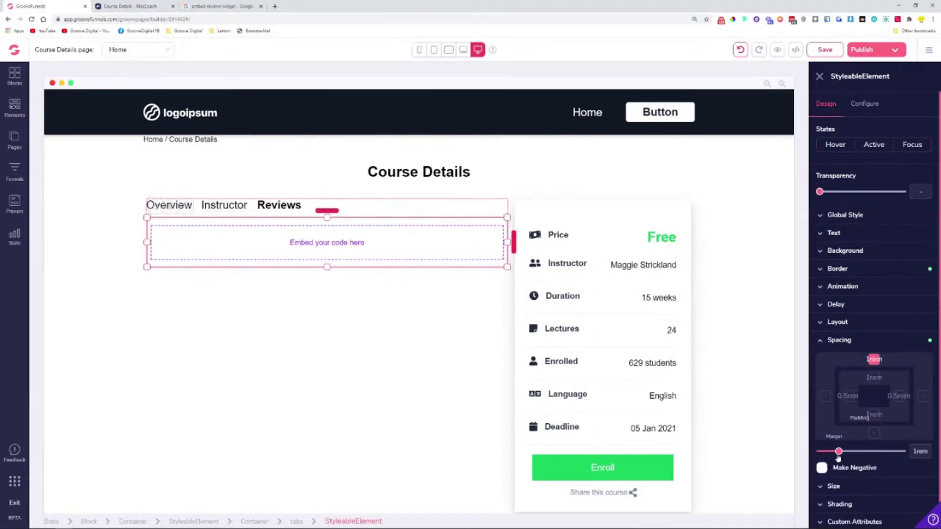
pyautogui.click(280, 378)
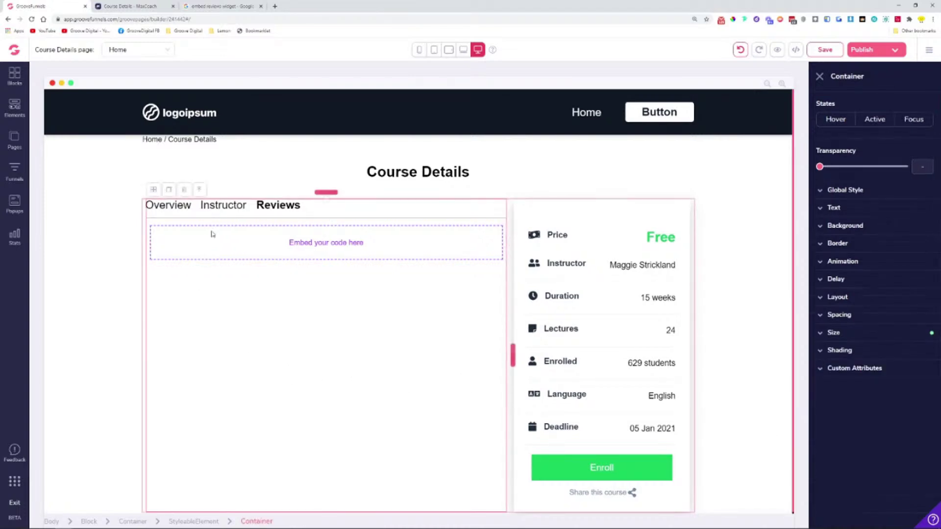
# - Give the Instructor tab's content area the same 1rem top margin as the Reviews tab's content area
pyautogui.click(195, 205)
pyautogui.click(223, 205)
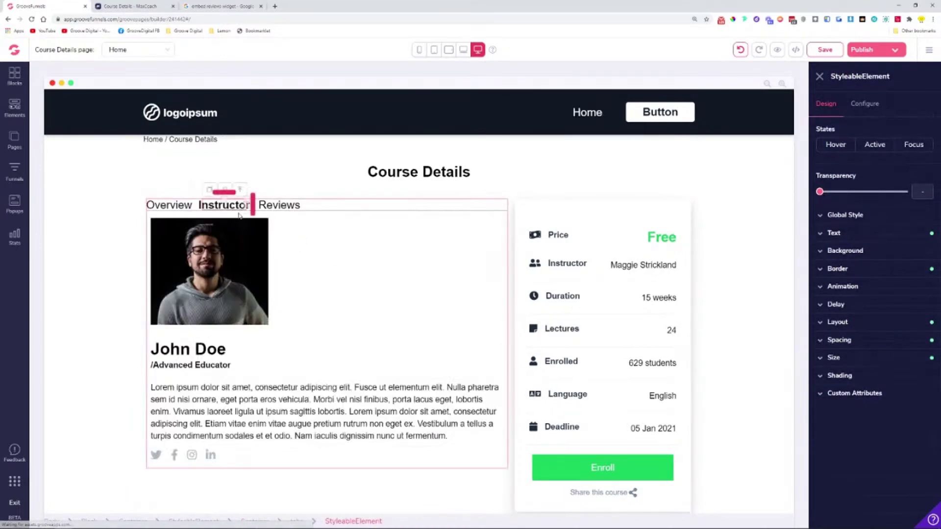
pyautogui.click(477, 238)
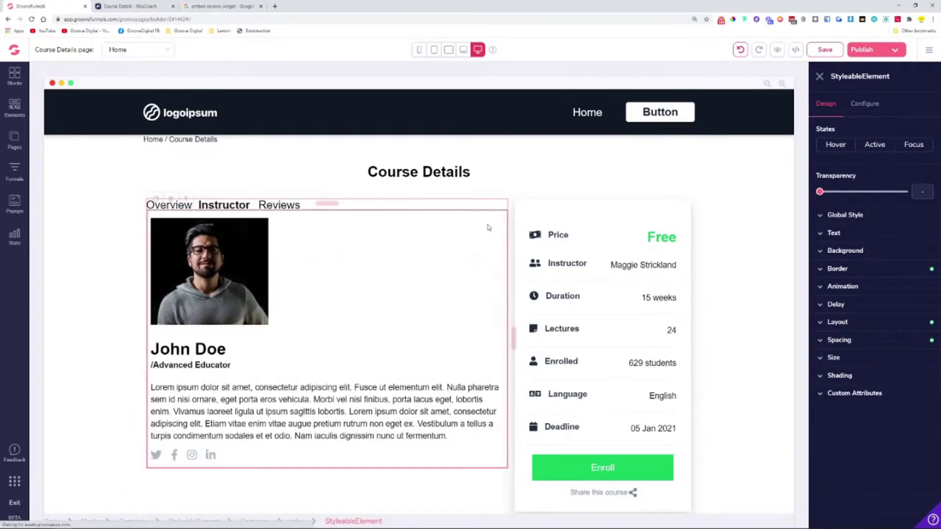
pyautogui.click(848, 339)
pyautogui.moveTo(820, 451); pyautogui.dragTo(840, 456)
pyautogui.click(188, 198)
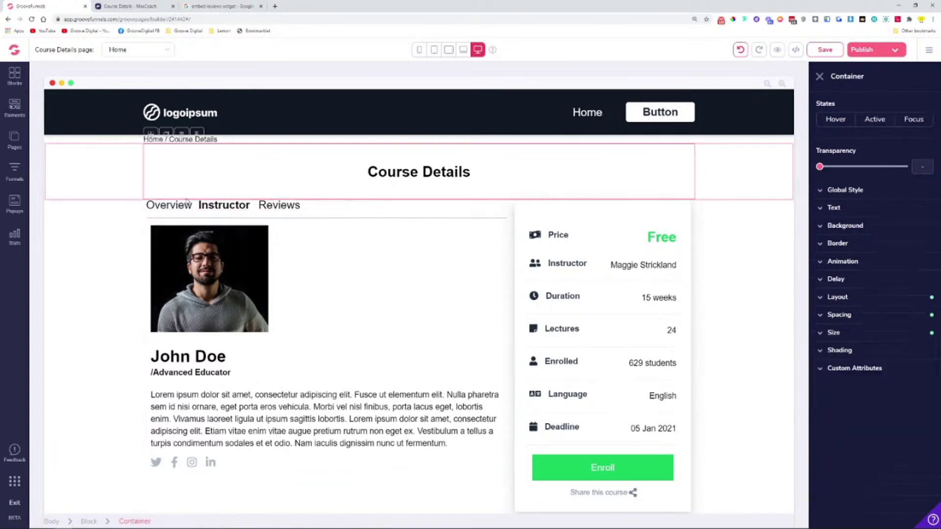
# - Try a top margin on the Overview tab's label and undo that change, keeping the Instructor content area's margin
pyautogui.click(172, 205)
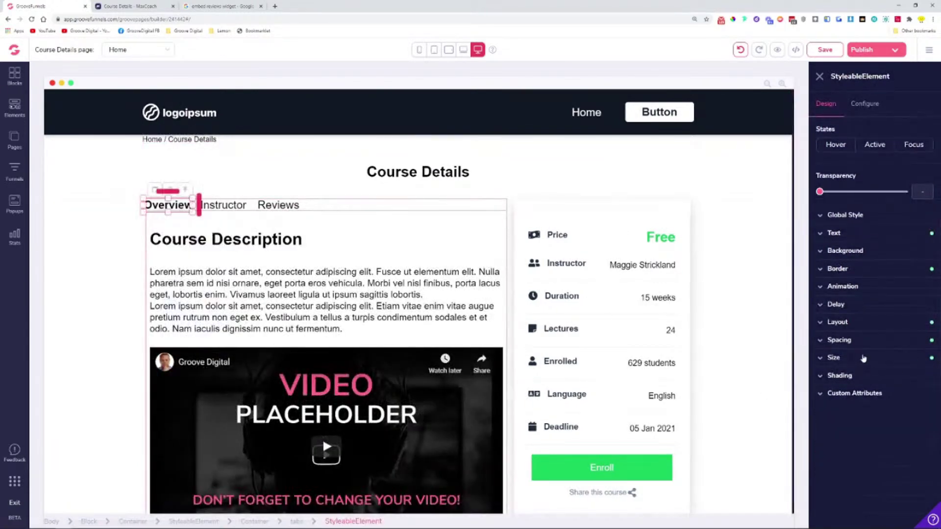
pyautogui.click(872, 341)
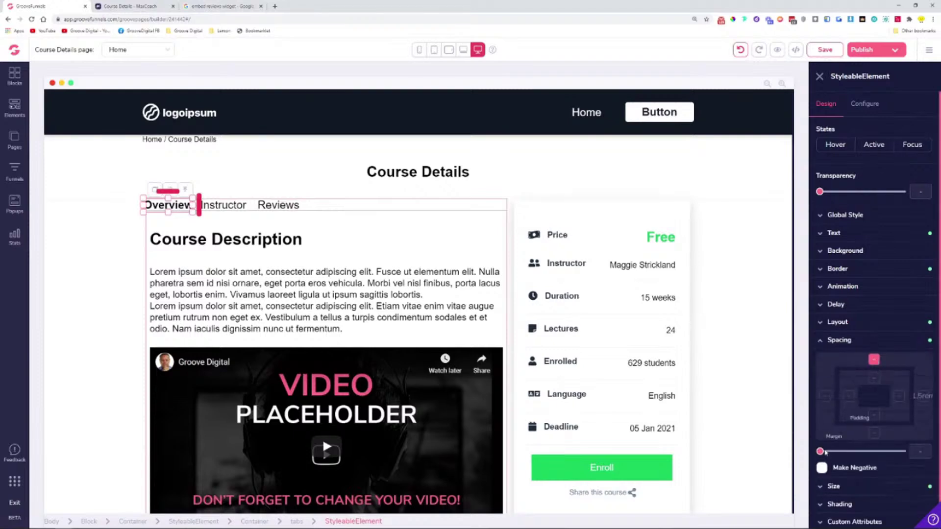
pyautogui.moveTo(825, 454); pyautogui.dragTo(840, 454)
pyautogui.click(282, 176)
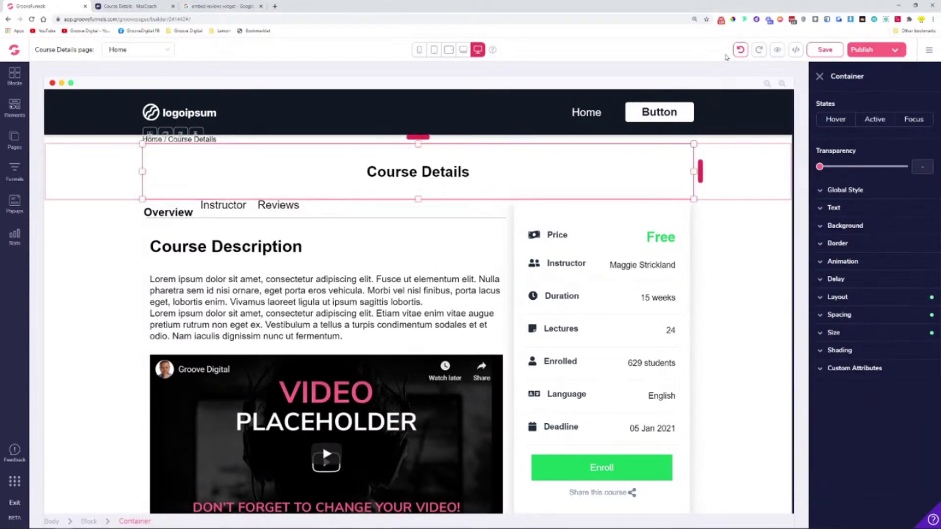
pyautogui.click(740, 50)
pyautogui.click(740, 49)
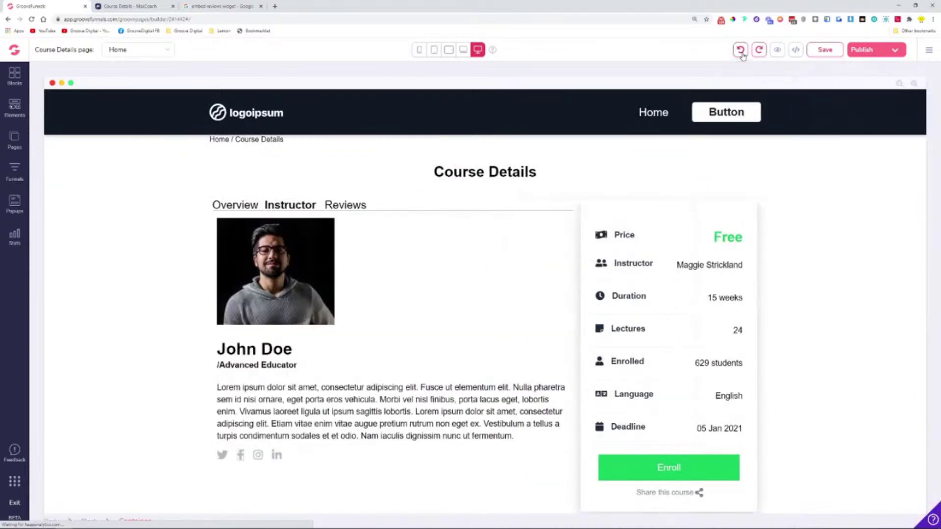
pyautogui.click(759, 50)
# - Set the top margin of the Overview tab's content area to 1rem and save the page
pyautogui.click(504, 226)
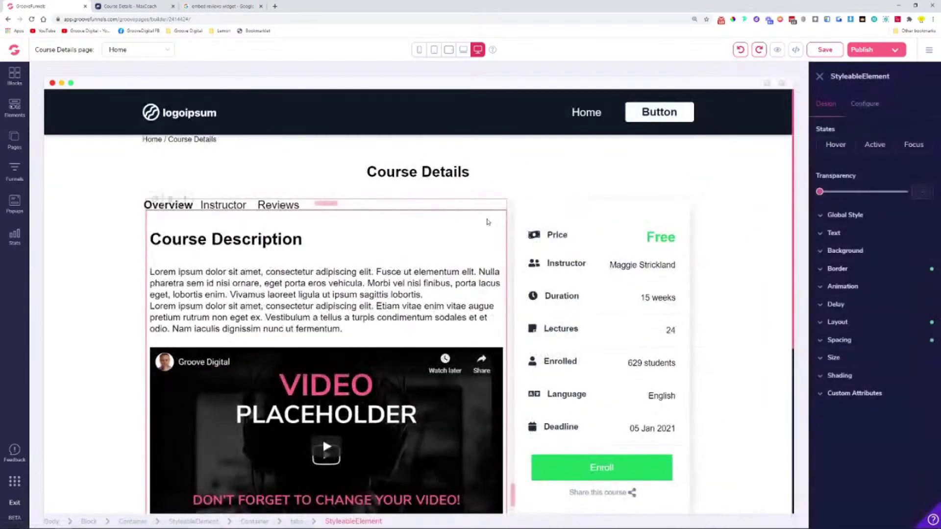
pyautogui.click(838, 340)
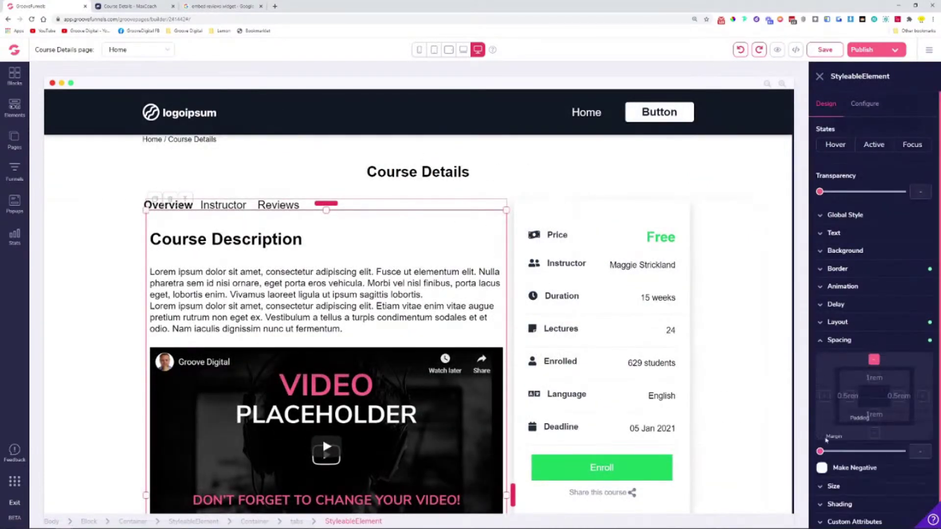
pyautogui.moveTo(824, 455); pyautogui.dragTo(839, 462)
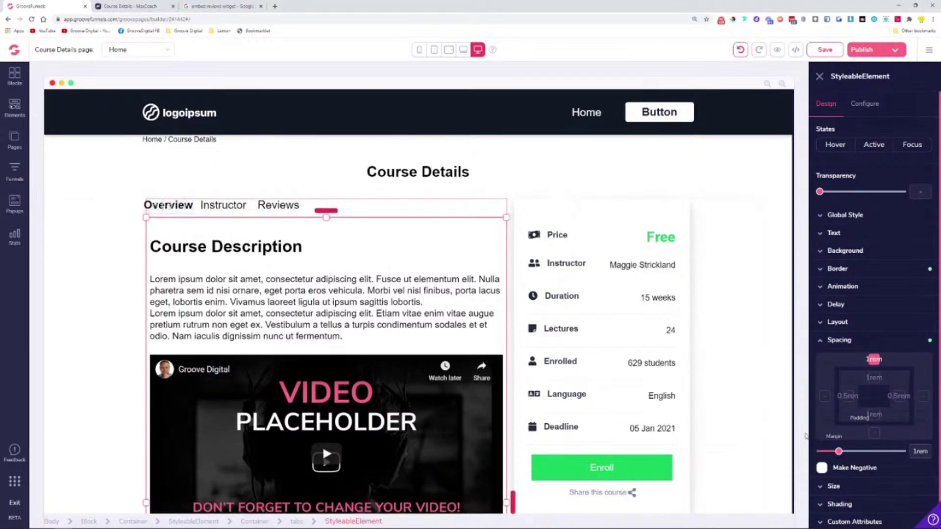
pyautogui.click(261, 174)
pyautogui.click(223, 205)
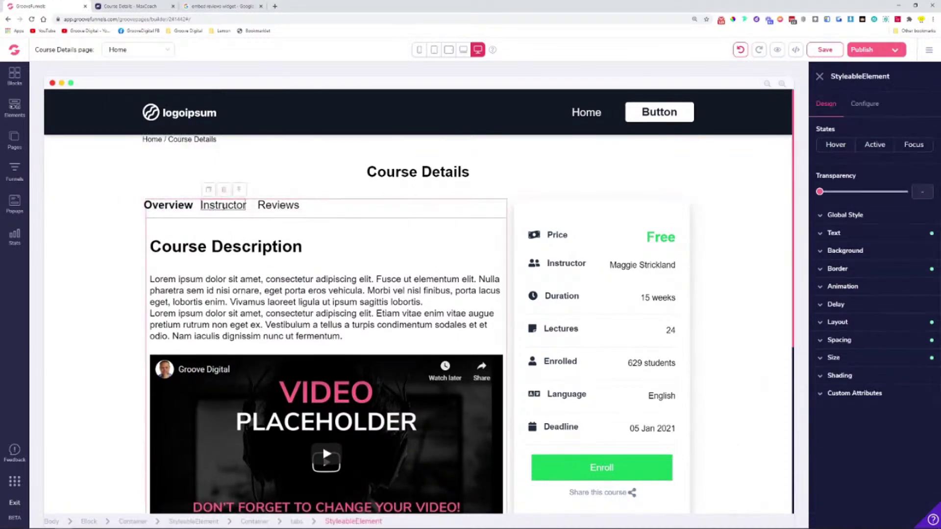
pyautogui.click(168, 205)
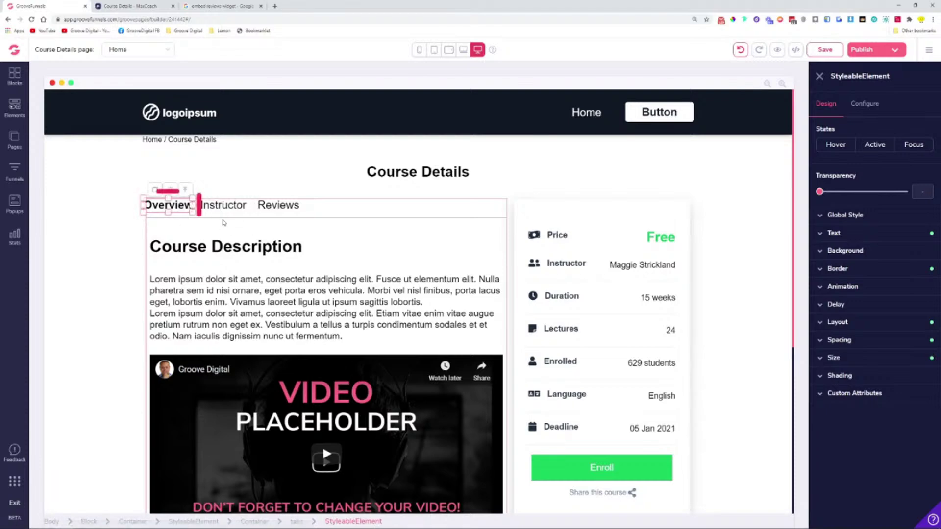
pyautogui.hotkey('ctrl', 's')
# - Switch to the MaxCoach reference page and examine the active-tab underline on its Overview, Instructor and Reviews tabs
pyautogui.click(157, 7)
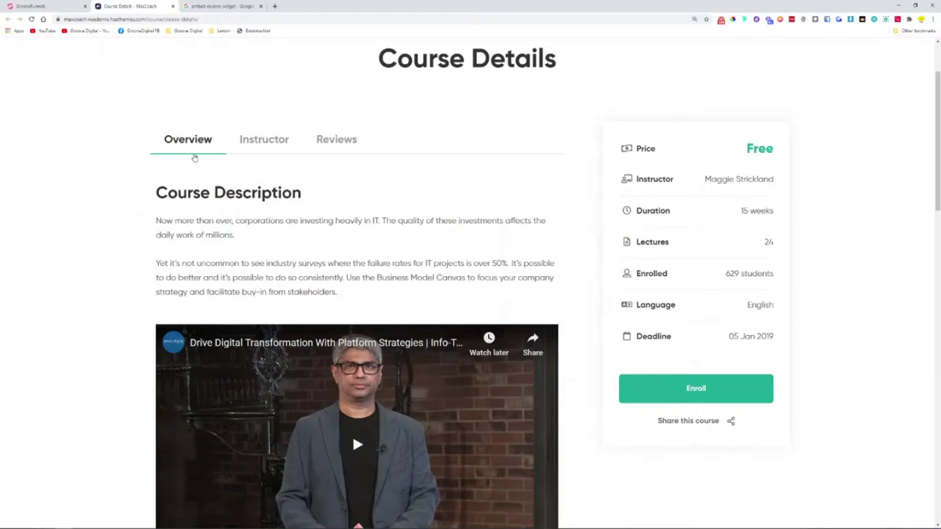
pyautogui.click(251, 152)
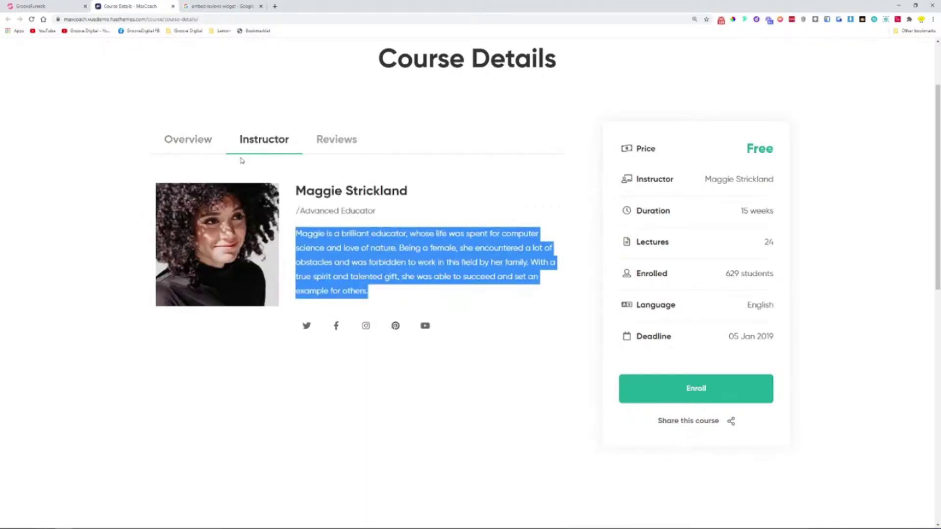
pyautogui.click(333, 141)
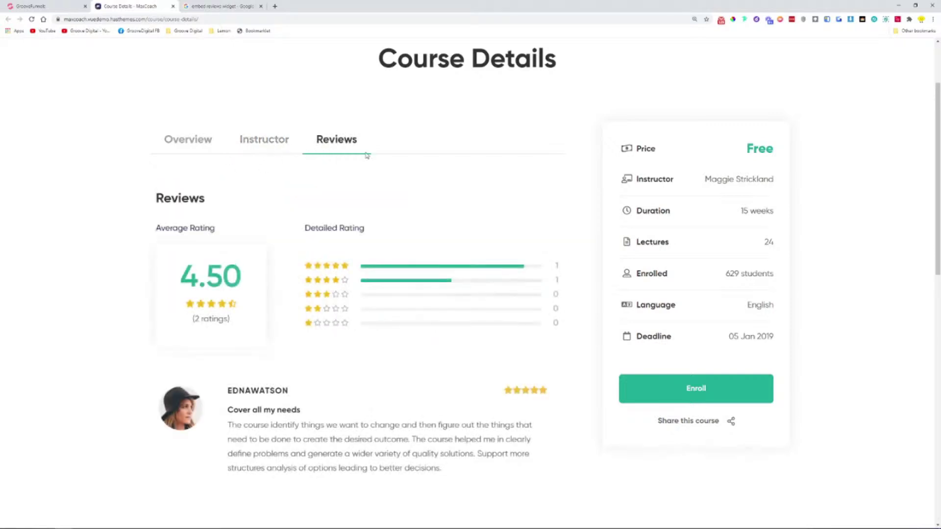
pyautogui.click(265, 147)
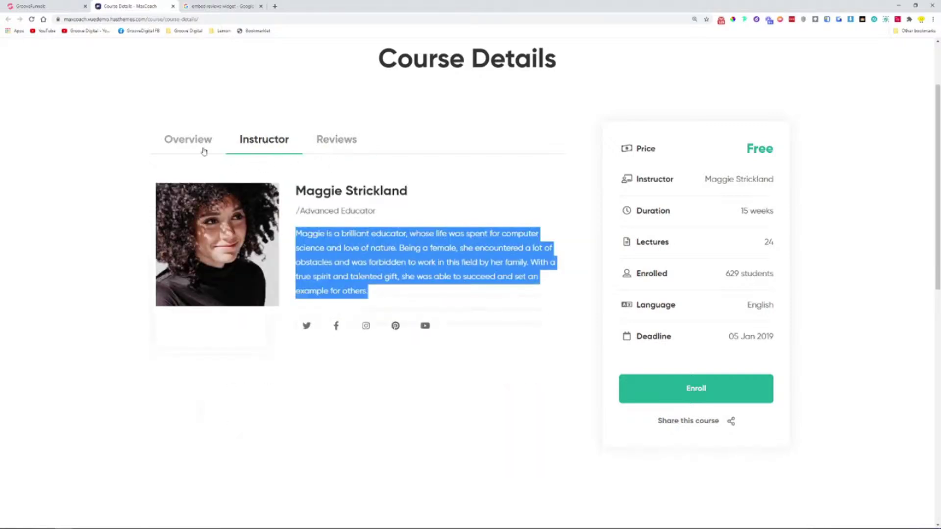
pyautogui.click(160, 156)
pyautogui.click(245, 148)
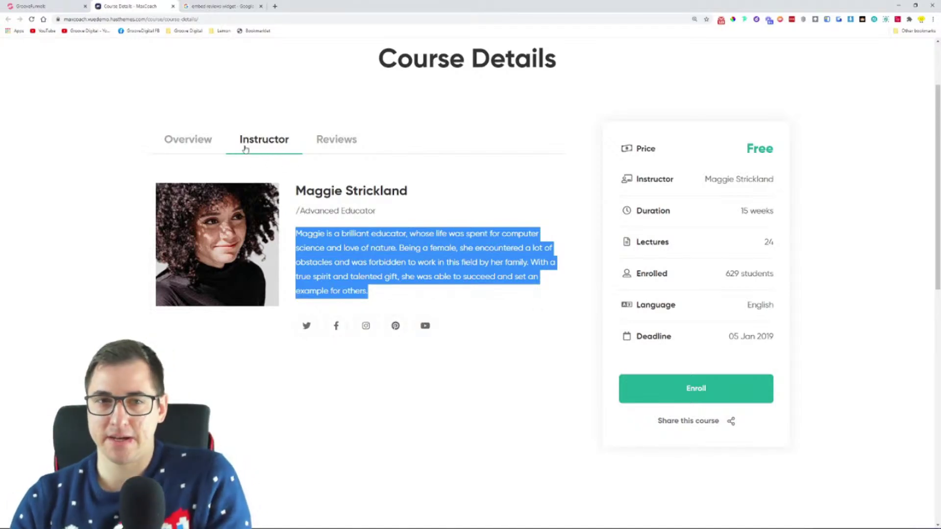
pyautogui.click(198, 143)
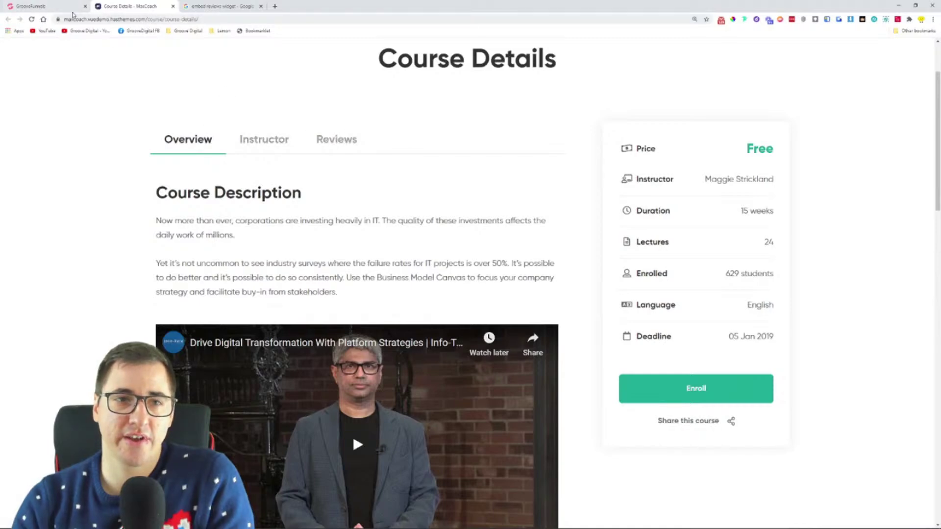
# - Return to the GrooveFunnels builder and check each tab's content against the height of the course info card
pyautogui.hotkey('ctrl', 'shift', 'Tab')
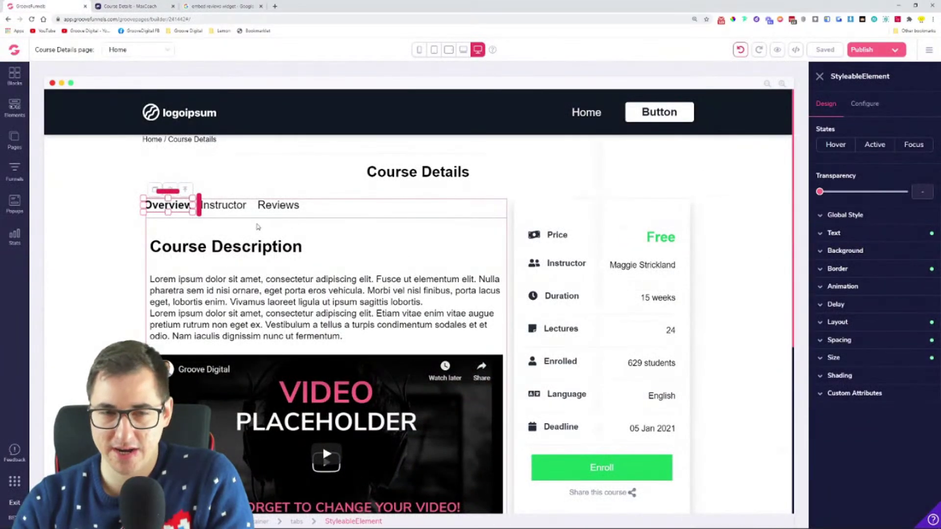
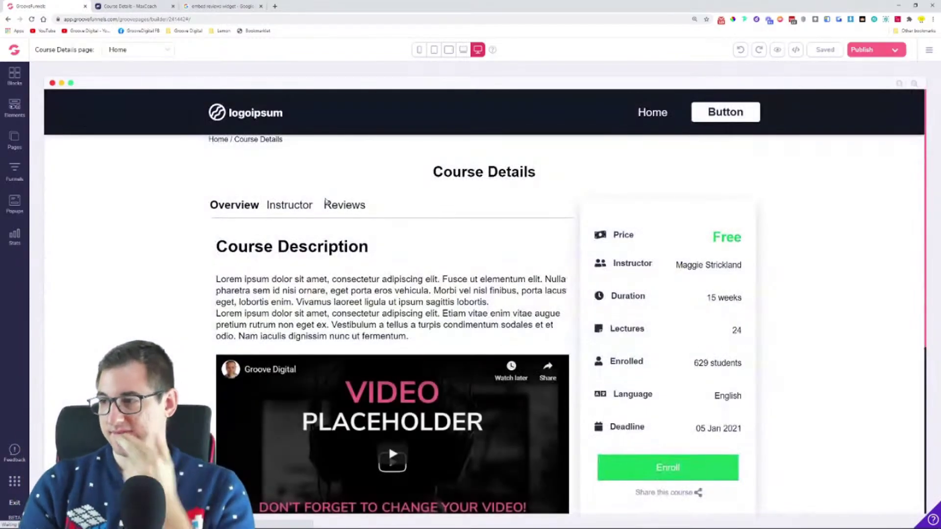
pyautogui.click(279, 207)
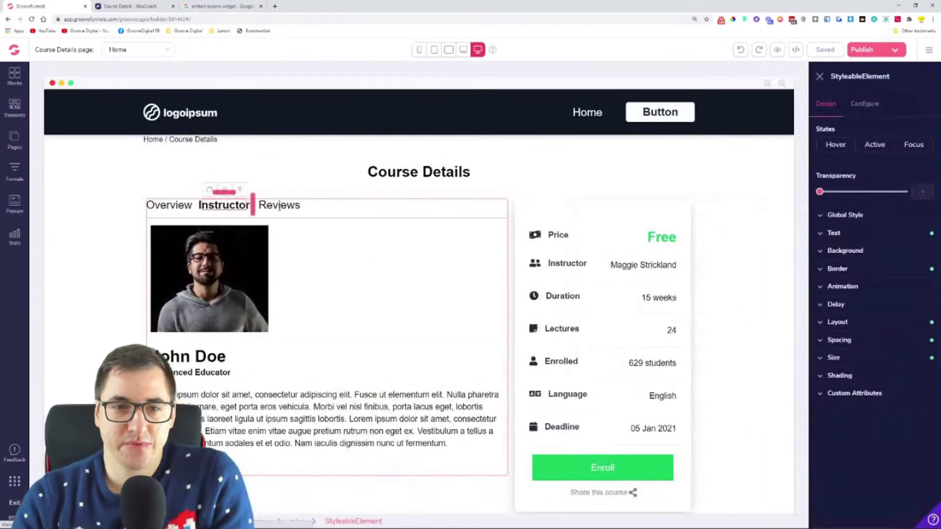
pyautogui.click(279, 206)
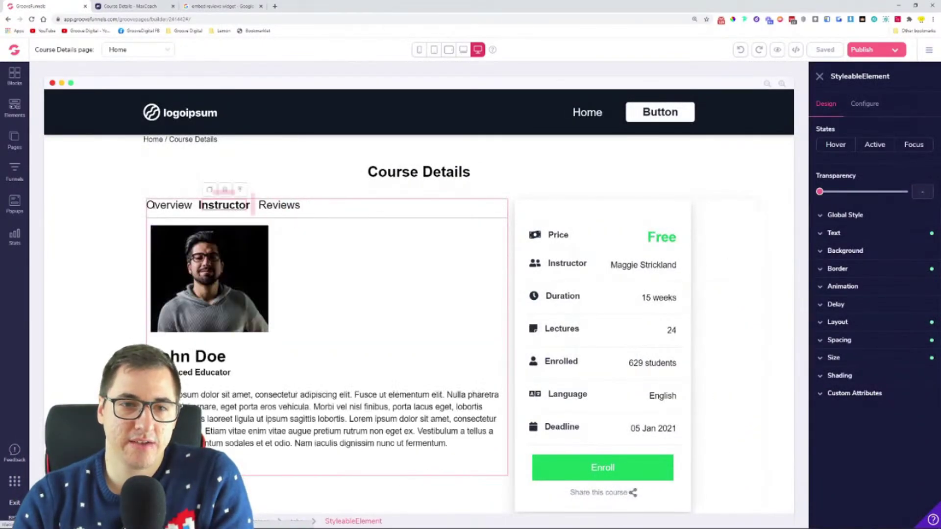
pyautogui.click(169, 204)
pyautogui.scroll(-5, 421, 273)
pyautogui.scroll(1, 420, 273)
pyautogui.scroll(-1, 420, 273)
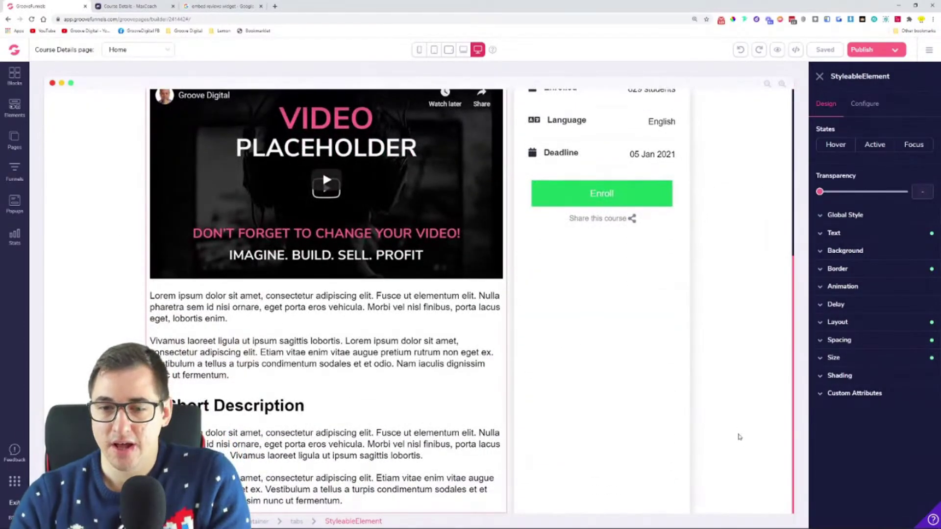
pyautogui.click(652, 353)
pyautogui.scroll(5, 626, 325)
pyautogui.scroll(-3, 620, 284)
pyautogui.scroll(-2, 619, 284)
pyautogui.scroll(5, 225, 189)
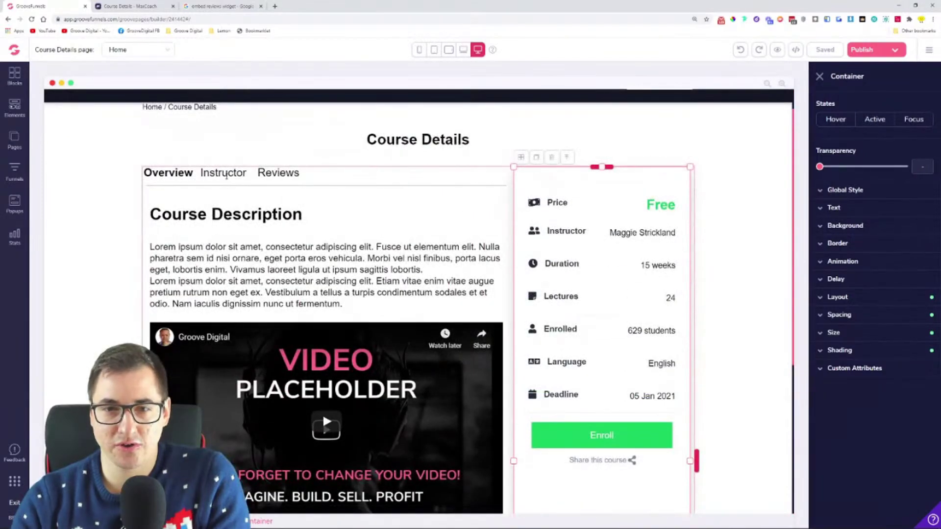
pyautogui.scroll(1, 225, 189)
pyautogui.click(224, 204)
pyautogui.click(279, 205)
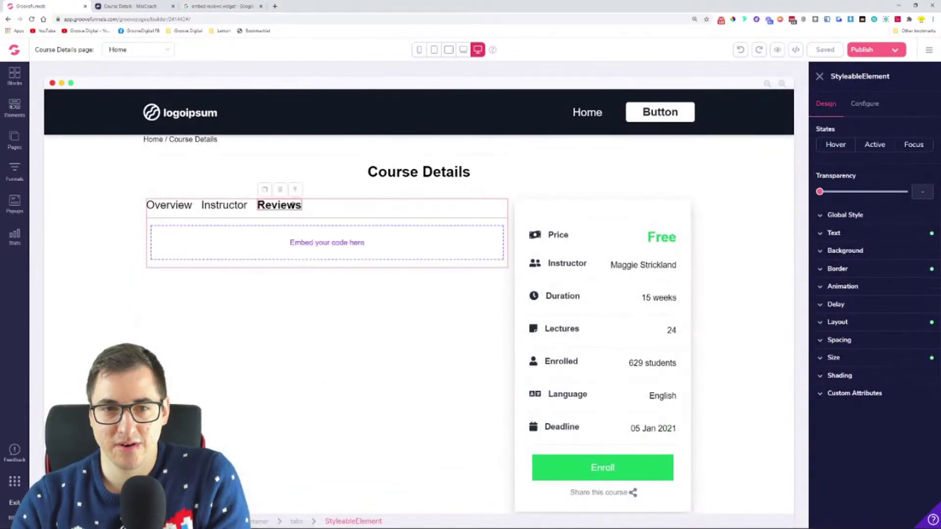
pyautogui.click(172, 212)
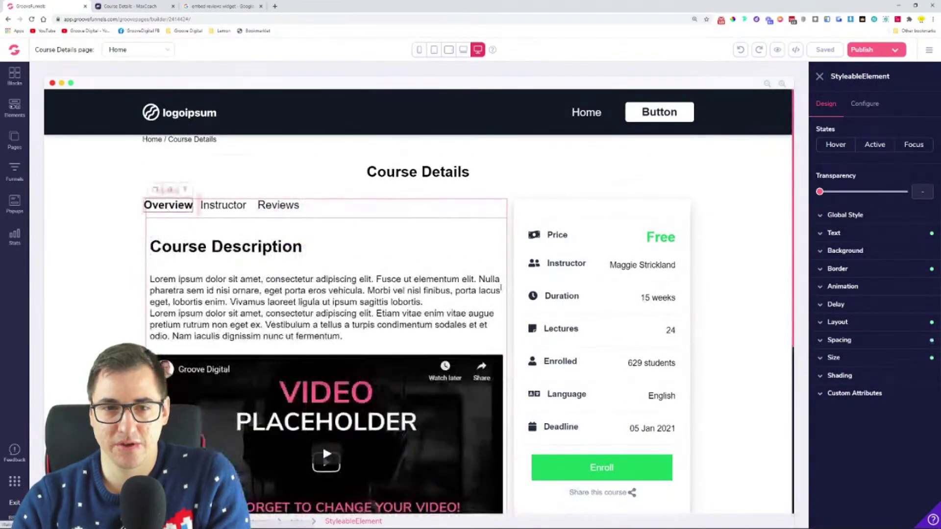
# - Set the height of the course info card's container to auto so it ends below the Share this course line
pyautogui.scroll(-5, 523, 302)
pyautogui.click(561, 294)
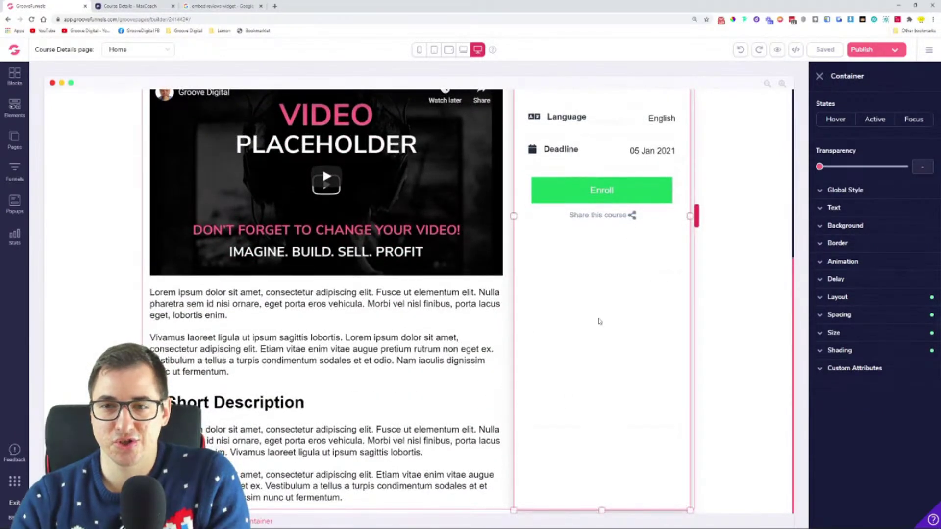
pyautogui.click(852, 335)
pyautogui.click(888, 436)
pyautogui.click(888, 451)
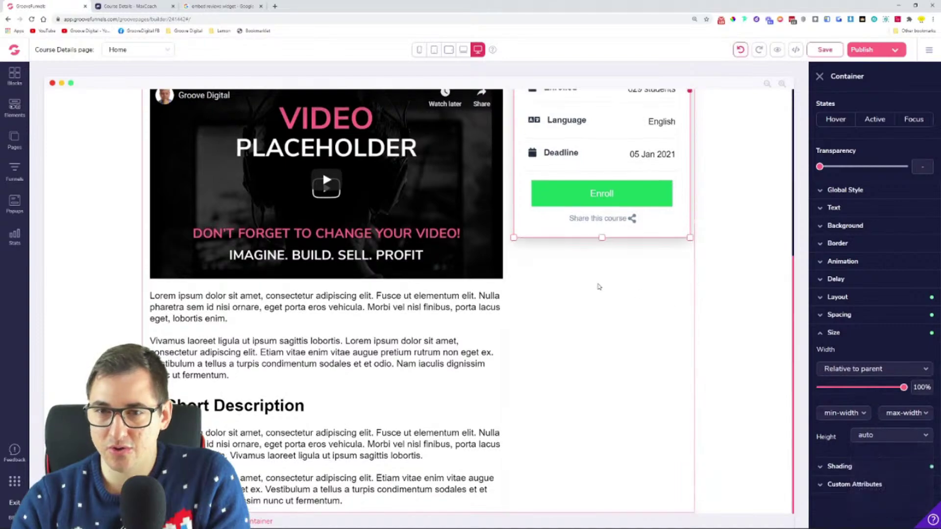
pyautogui.scroll(6, 599, 287)
pyautogui.click(197, 214)
pyautogui.scroll(-1, 326, 165)
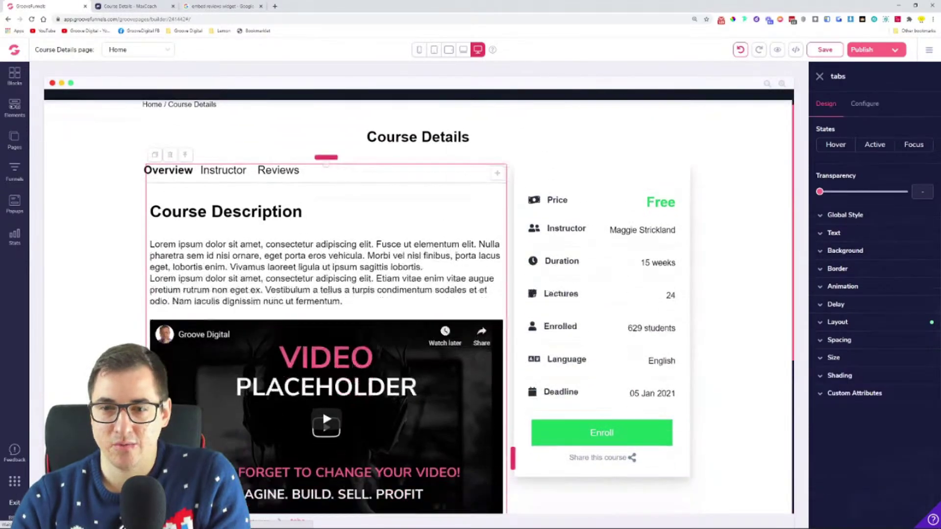
# - Check the Reviews and Overview tabs beside the course info card, save the page and open its preview
pyautogui.scroll(-5, 237, 136)
pyautogui.scroll(4, 238, 135)
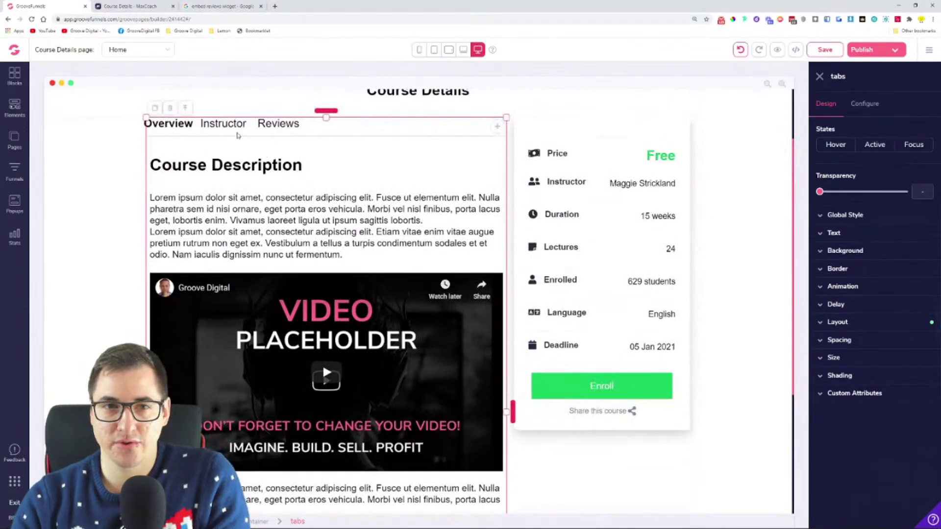
pyautogui.click(237, 128)
pyautogui.scroll(2, 238, 135)
pyautogui.click(279, 205)
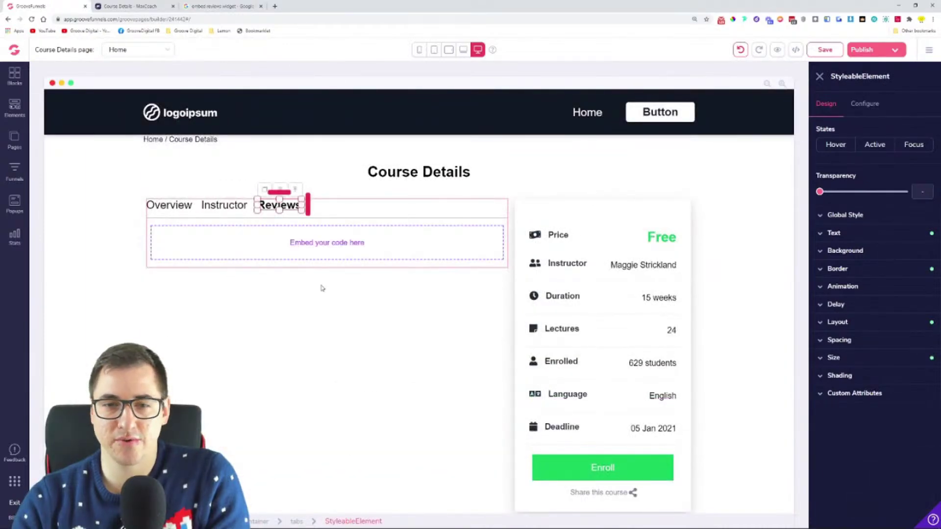
pyautogui.click(168, 205)
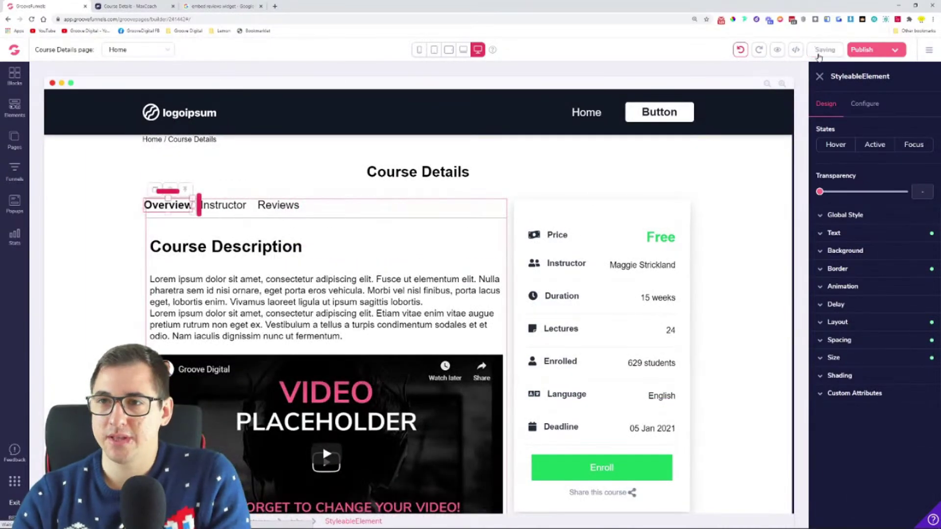
pyautogui.click(818, 54)
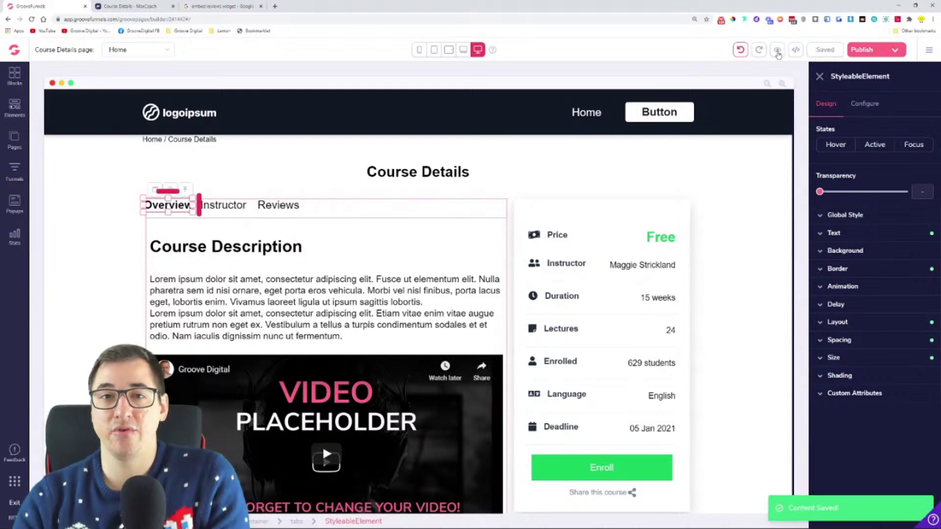
pyautogui.click(777, 51)
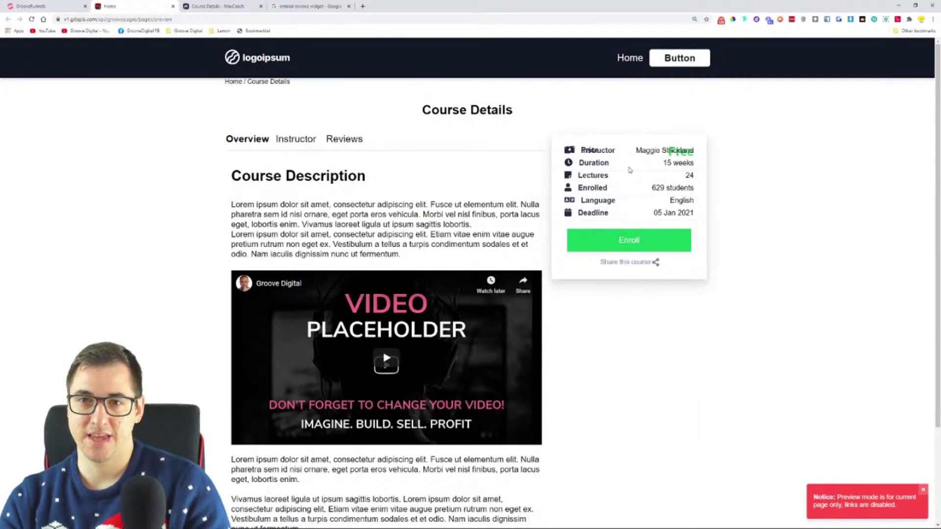
# - Examine the course info card in the preview and go through the Instructor, Reviews and Overview tabs
pyautogui.hotkey('ctrl', '+')
pyautogui.hotkey('ctrl', '+')
pyautogui.hotkey('ctrl', '-')
pyautogui.hotkey('ctrl', '-')
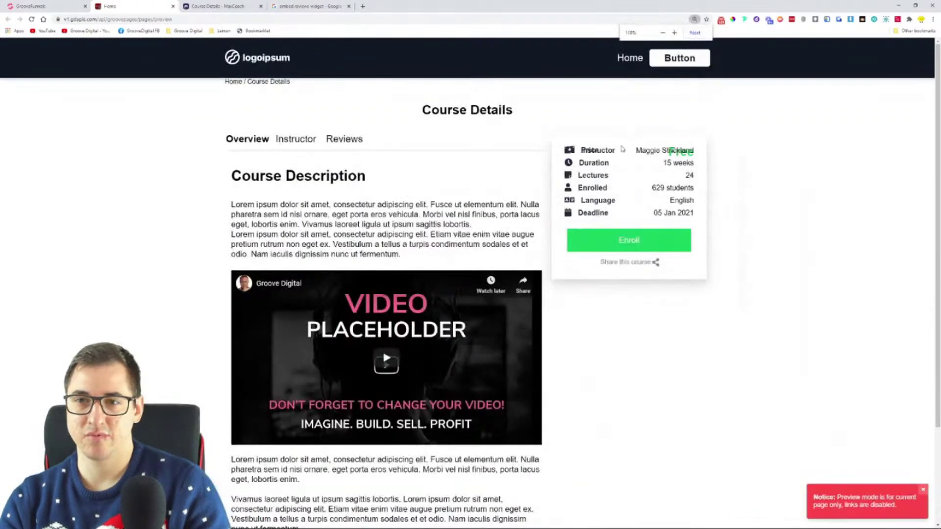
pyautogui.scroll(-3, 622, 201)
pyautogui.scroll(3, 645, 206)
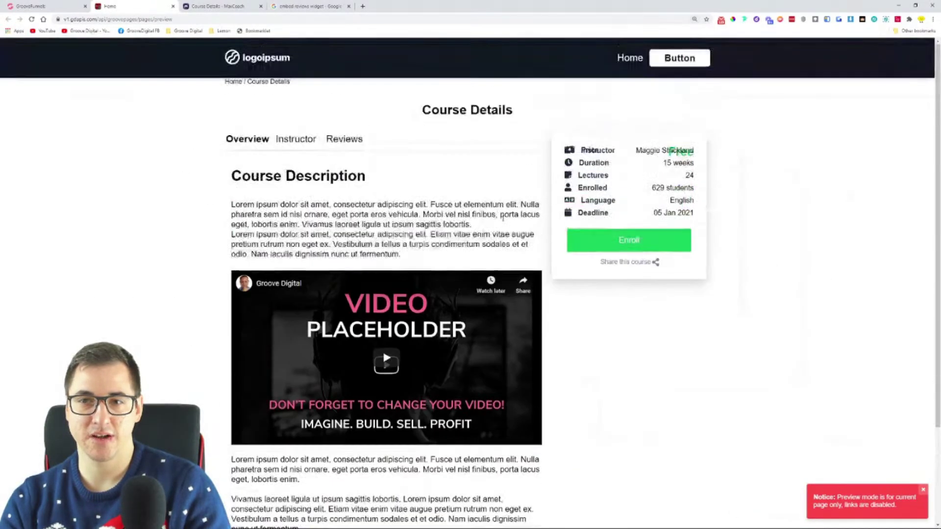
pyautogui.click(292, 137)
pyautogui.click(352, 139)
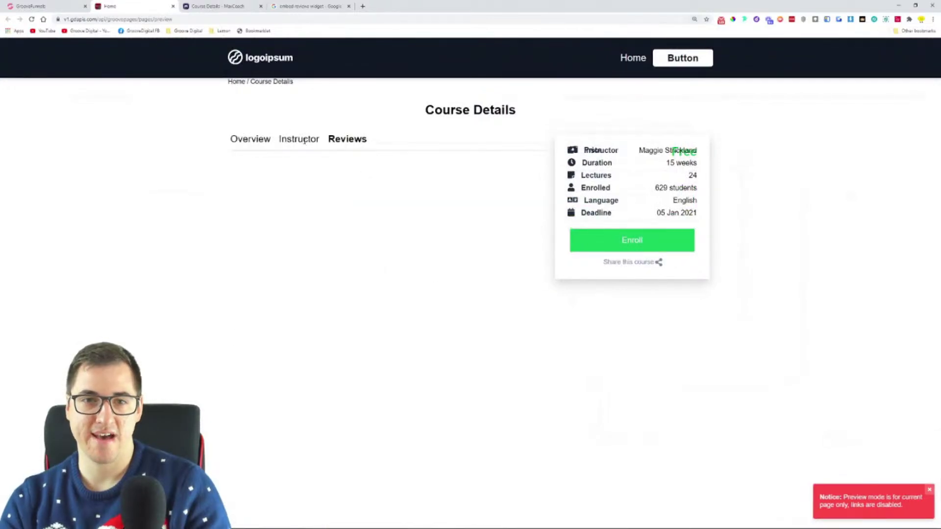
pyautogui.click(301, 139)
pyautogui.click(243, 143)
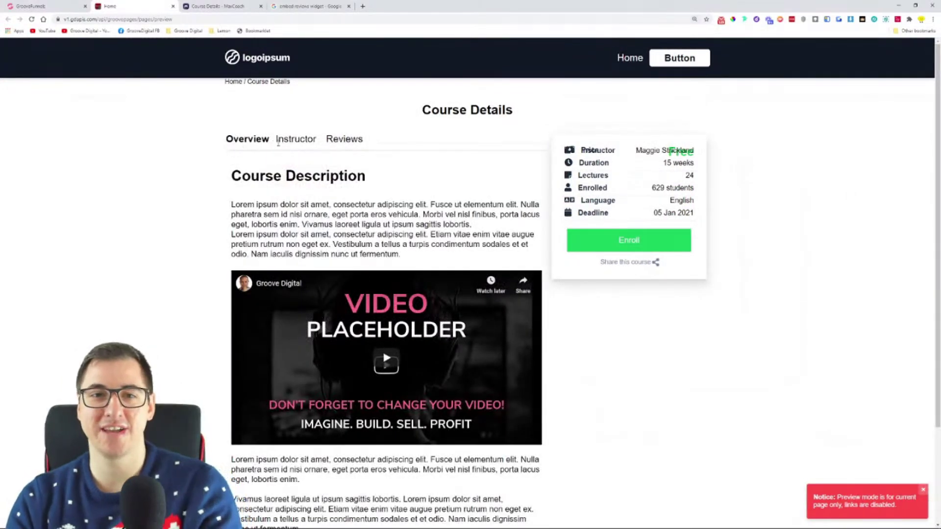
# - Inspect the instructor's name and job title under the photo in the preview's Instructor tab at a larger zoom
pyautogui.click(278, 141)
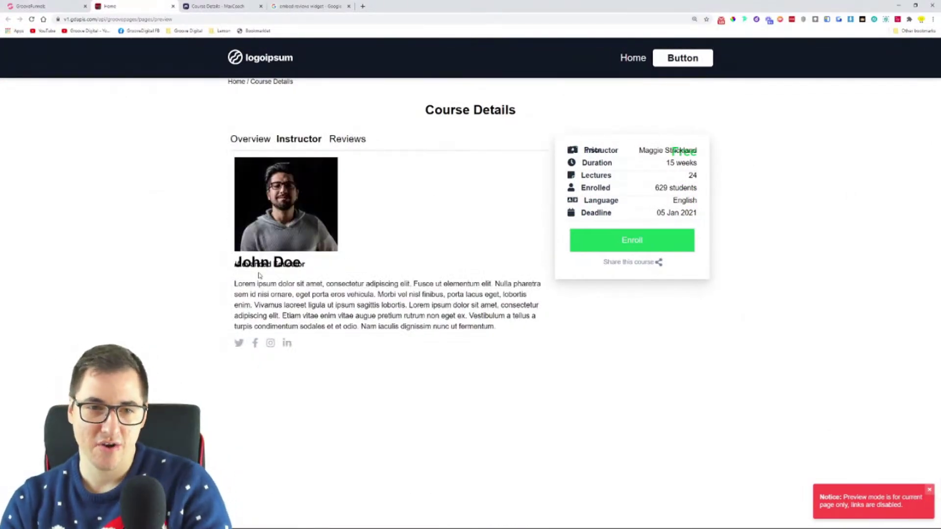
pyautogui.hotkey('ctrl', '+')
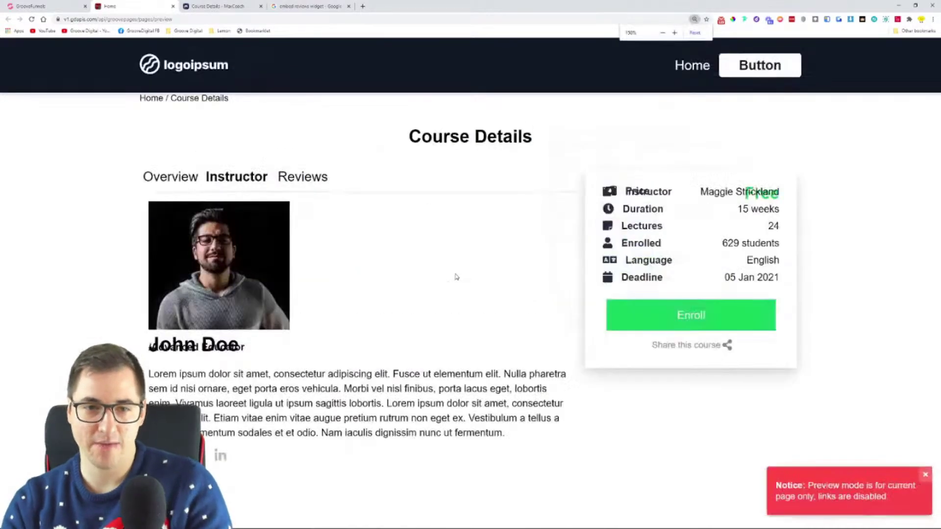
pyautogui.hotkey('ctrl', '-')
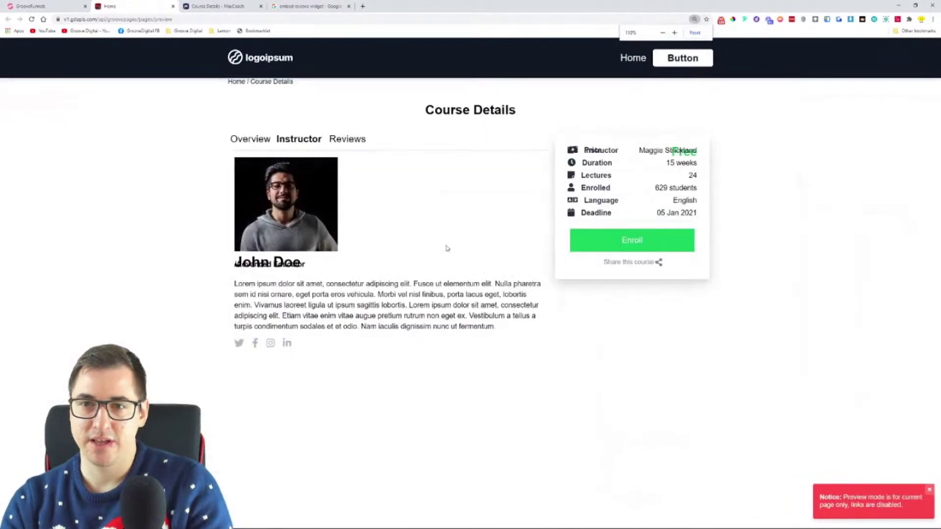
# - Go through the preview's tabs again, checking how each tab's content sits beside the course info card
pyautogui.click(343, 141)
pyautogui.click(295, 140)
pyautogui.click(251, 139)
pyautogui.click(335, 141)
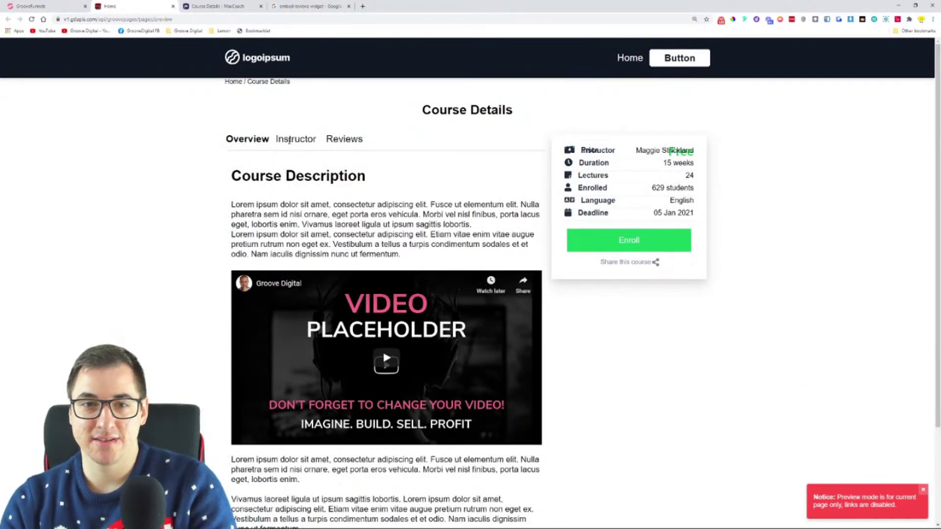
pyautogui.click(290, 141)
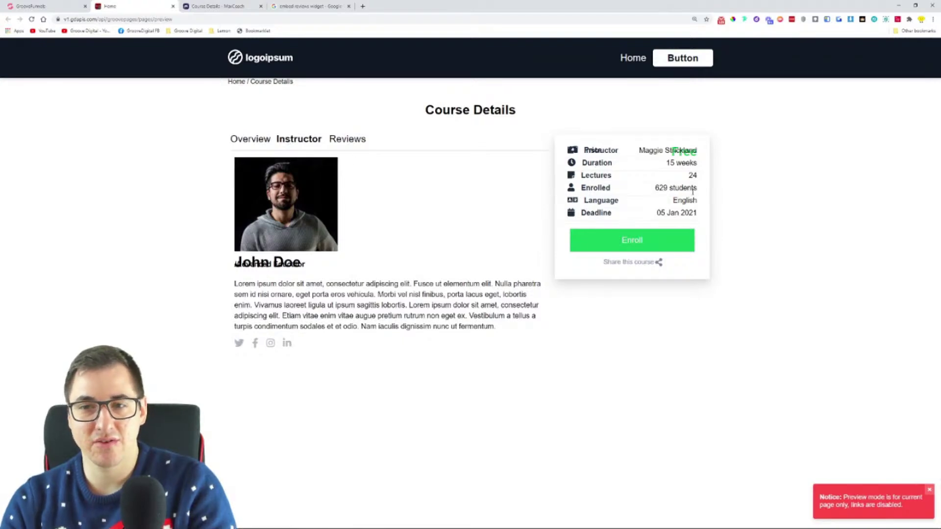
pyautogui.click(348, 140)
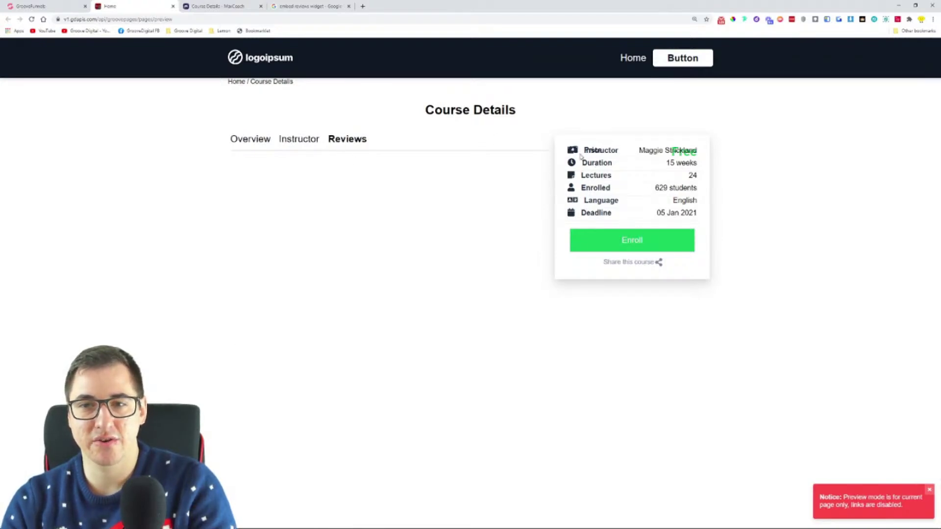
pyautogui.click(249, 138)
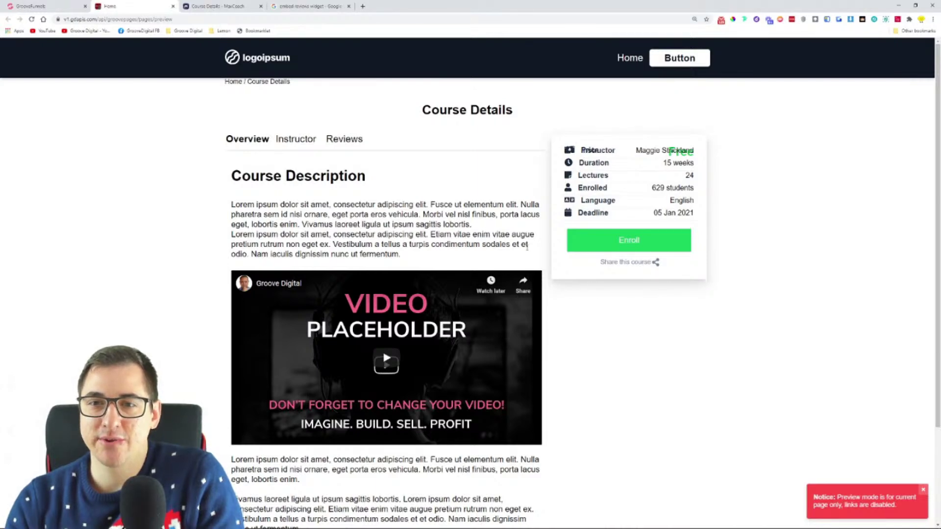
pyautogui.scroll(-3, 272, 202)
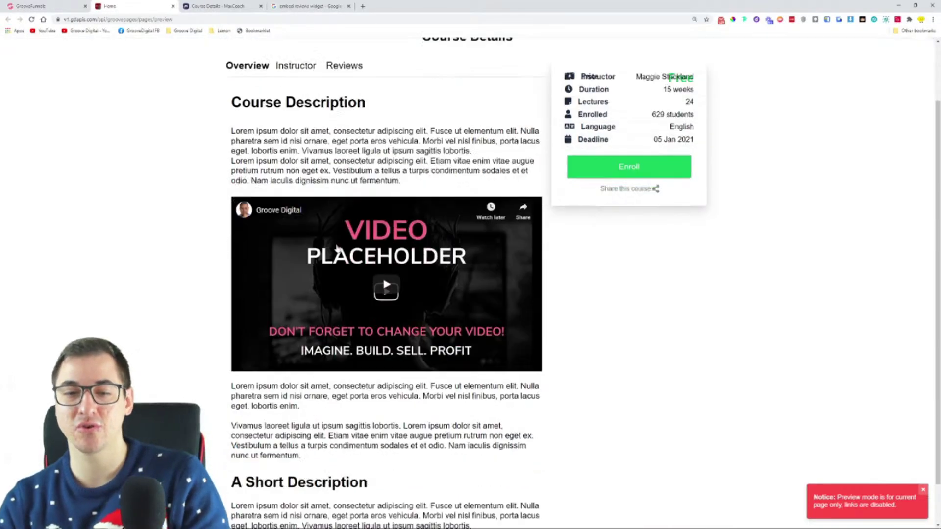
pyautogui.scroll(3, 272, 202)
# - Compare the course info card in the preview with the one in the GrooveFunnels builder
pyautogui.click(59, 6)
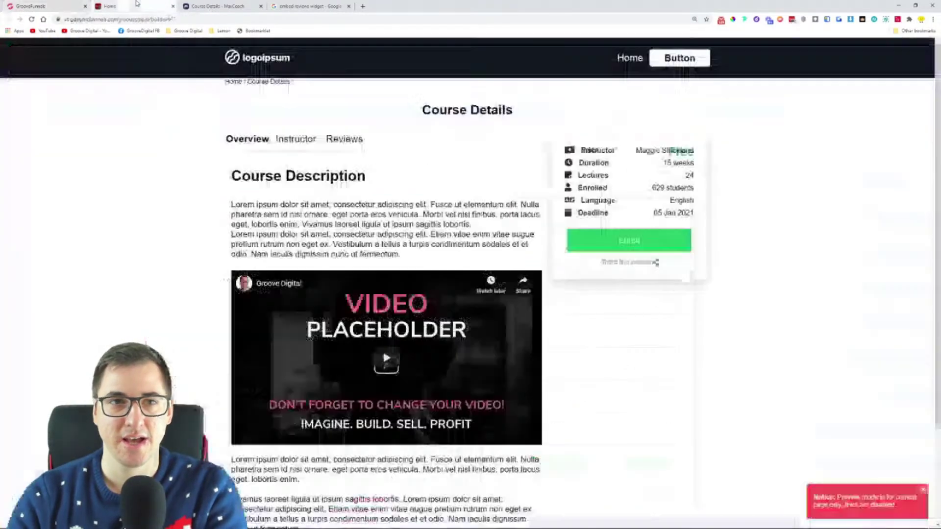
pyautogui.click(144, 6)
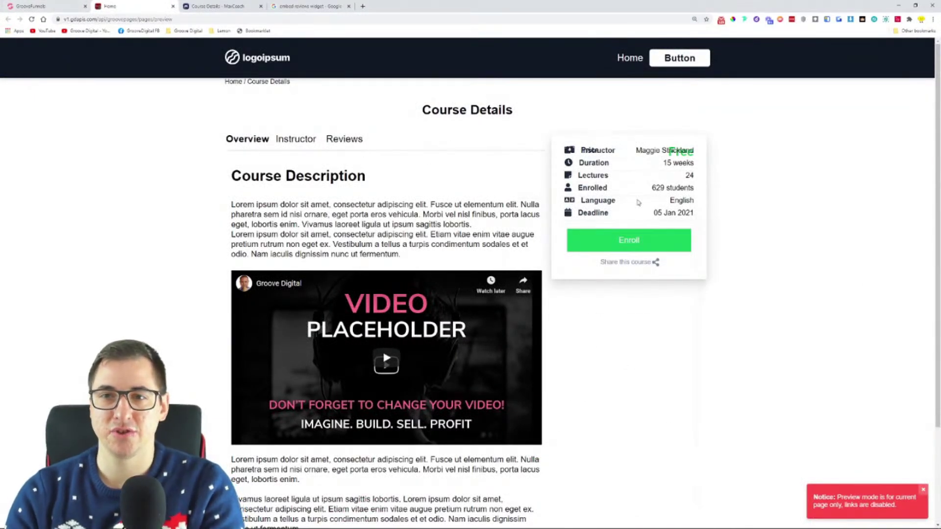
pyautogui.click(59, 6)
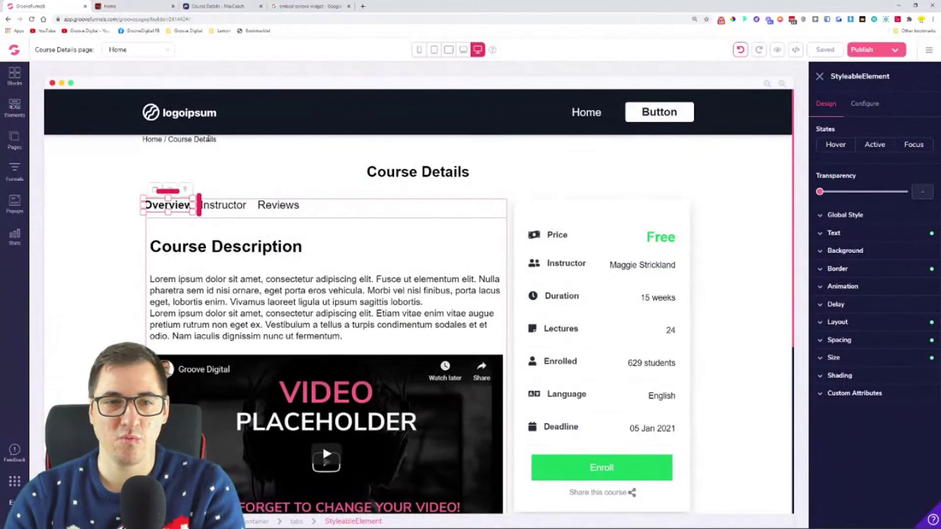
# - Set the top and bottom padding of the Home / Course Details breadcrumb's container to 1.75rem
pyautogui.click(208, 139)
pyautogui.click(181, 125)
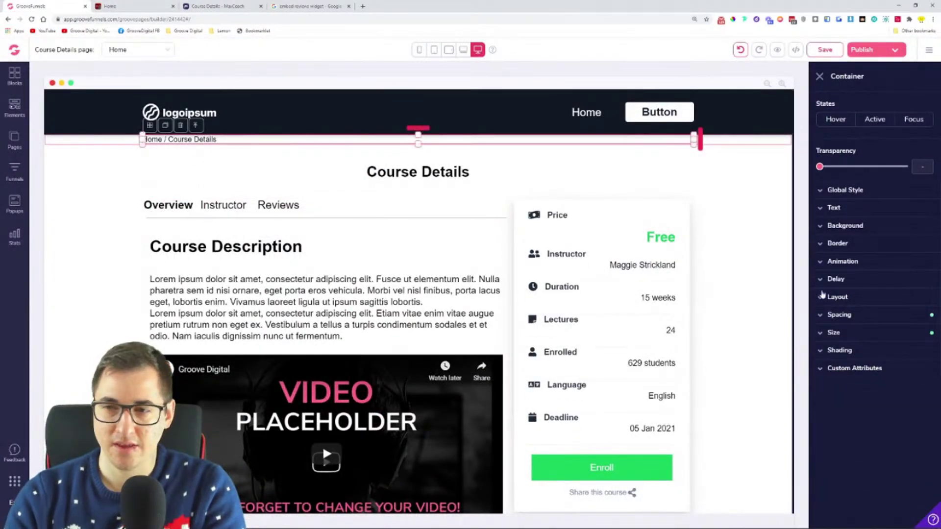
pyautogui.click(853, 318)
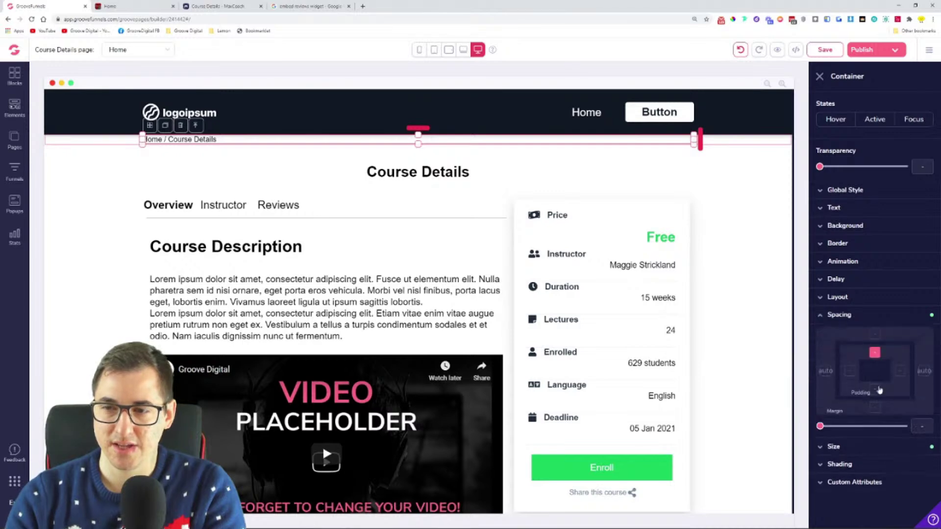
pyautogui.moveTo(820, 428); pyautogui.dragTo(853, 427)
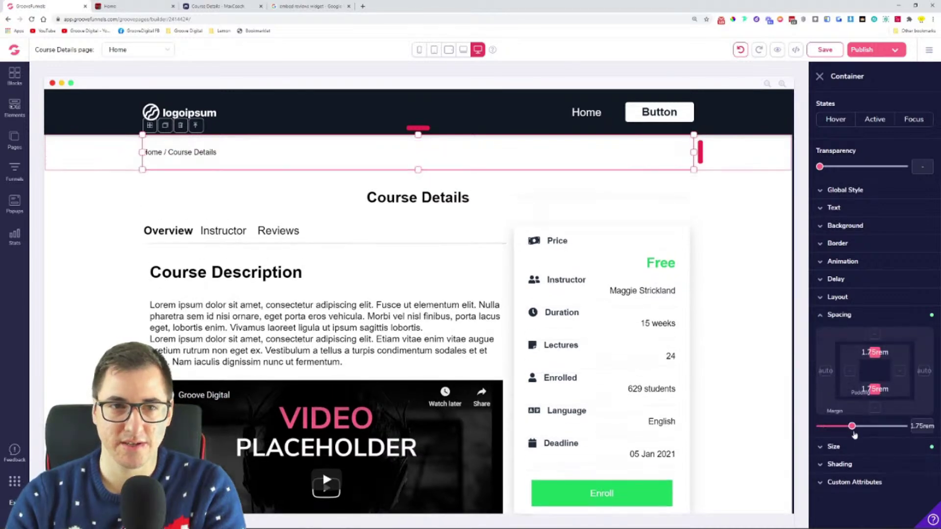
pyautogui.click(773, 237)
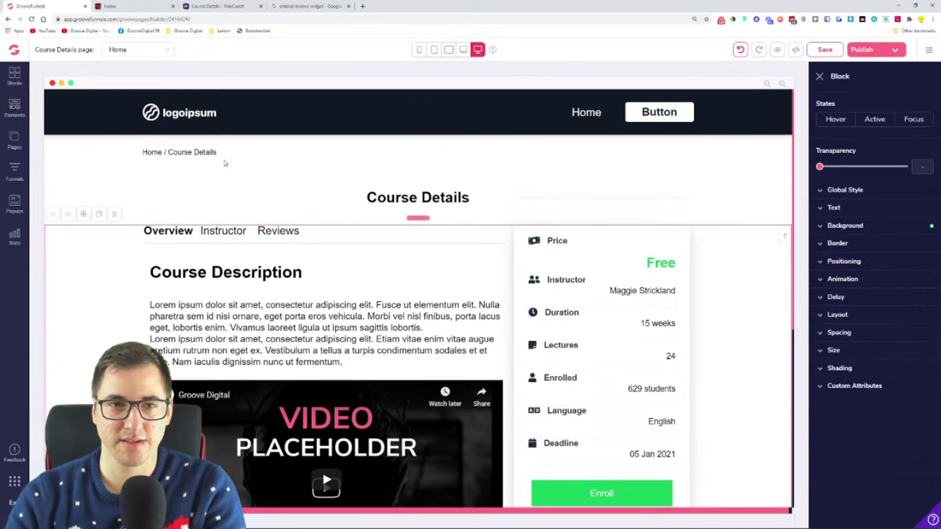
# - Set the text size of the Home / Course Details breadcrumb to 1rem
pyautogui.click(179, 154)
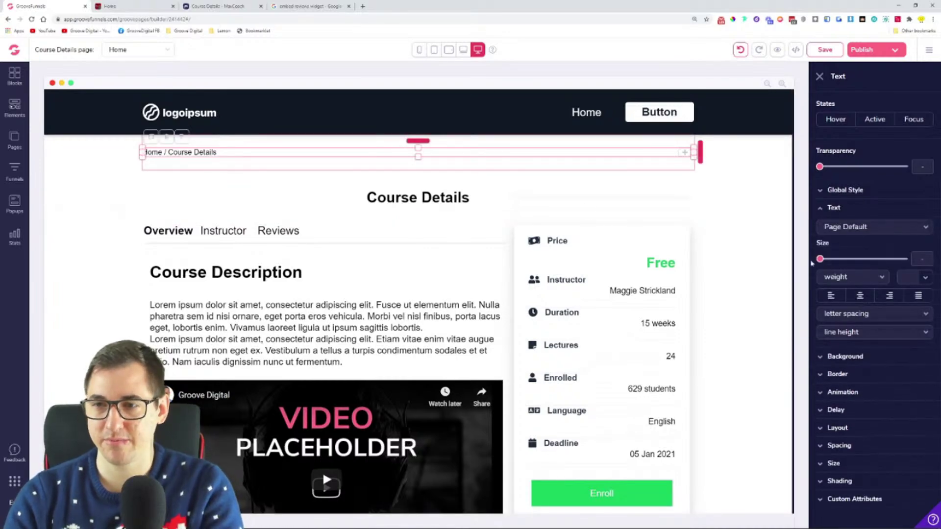
pyautogui.moveTo(820, 259); pyautogui.dragTo(828, 259)
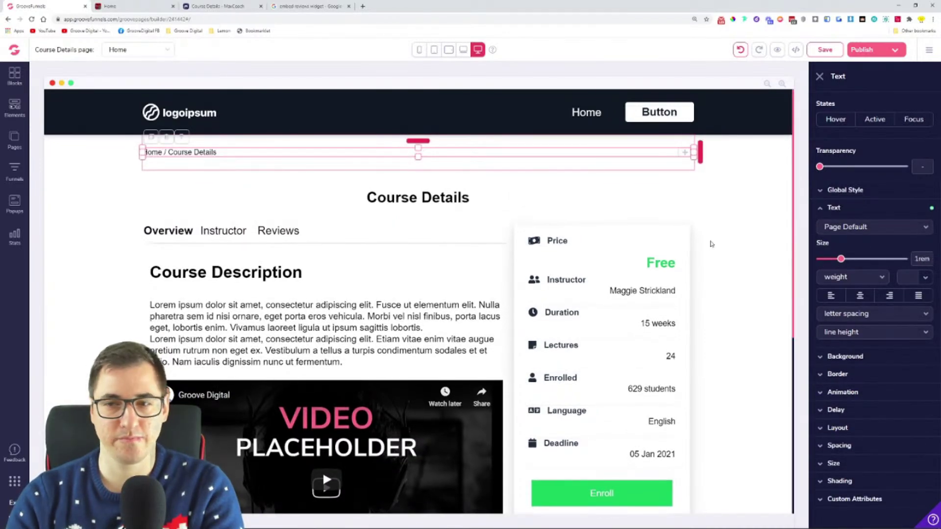
pyautogui.click(711, 242)
pyautogui.scroll(-5, 289, 283)
pyautogui.scroll(5, 290, 283)
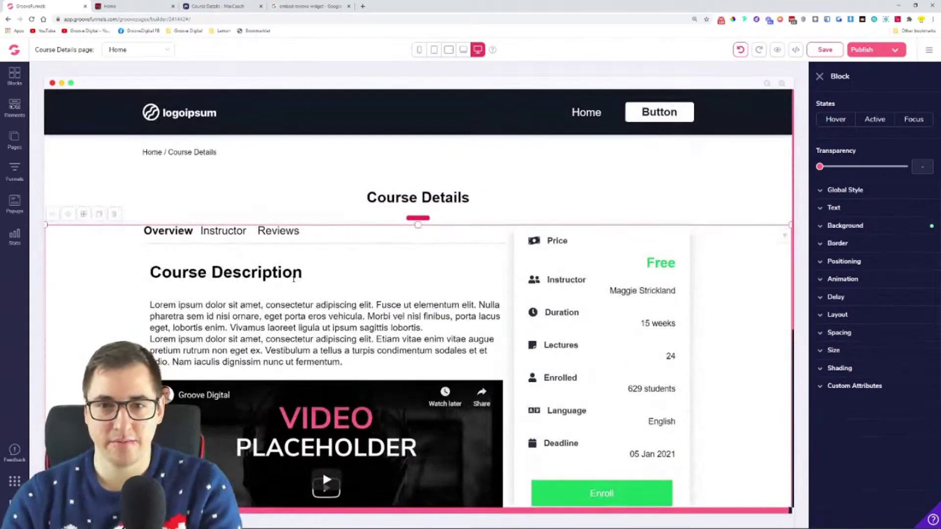
# - Switch to the MaxCoach reference page and examine its Related Courses section and footer
pyautogui.click(234, 7)
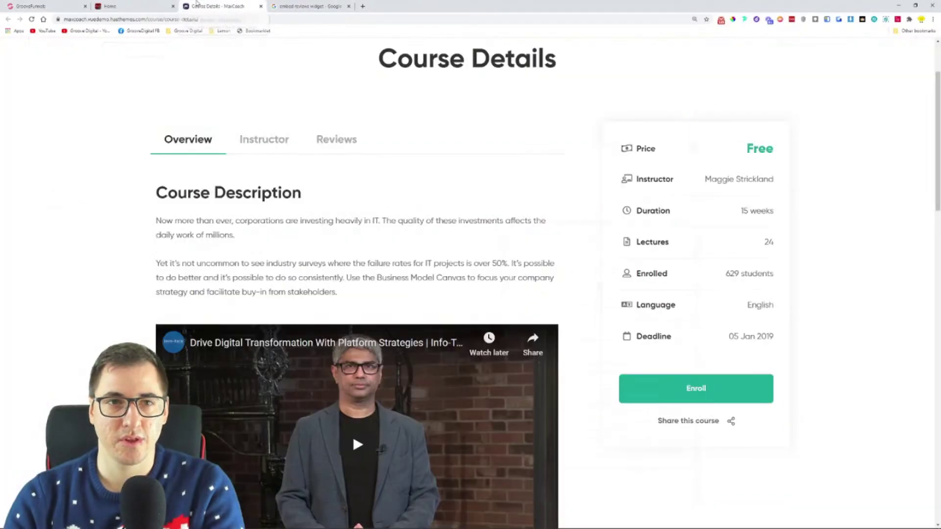
pyautogui.scroll(-10, 332, 203)
pyautogui.scroll(-8, 389, 216)
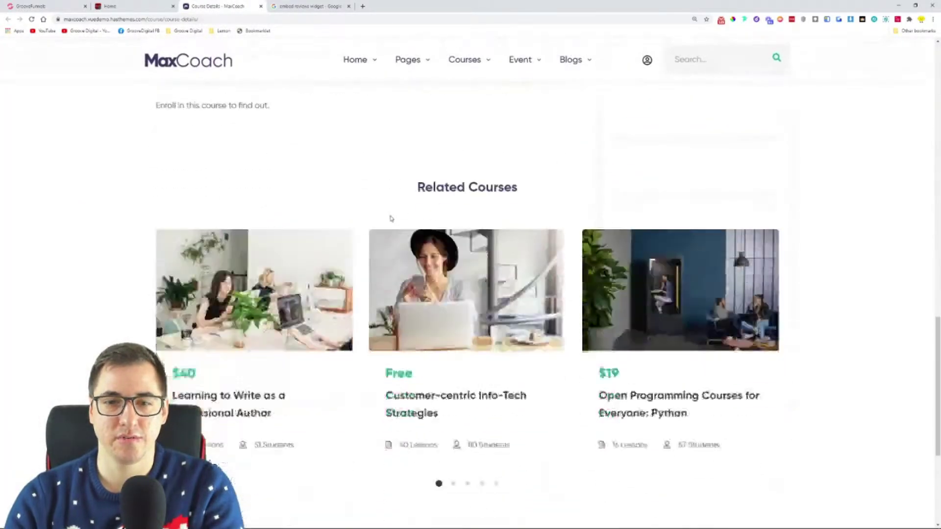
pyautogui.scroll(-2, 195, 220)
pyautogui.scroll(5, 201, 224)
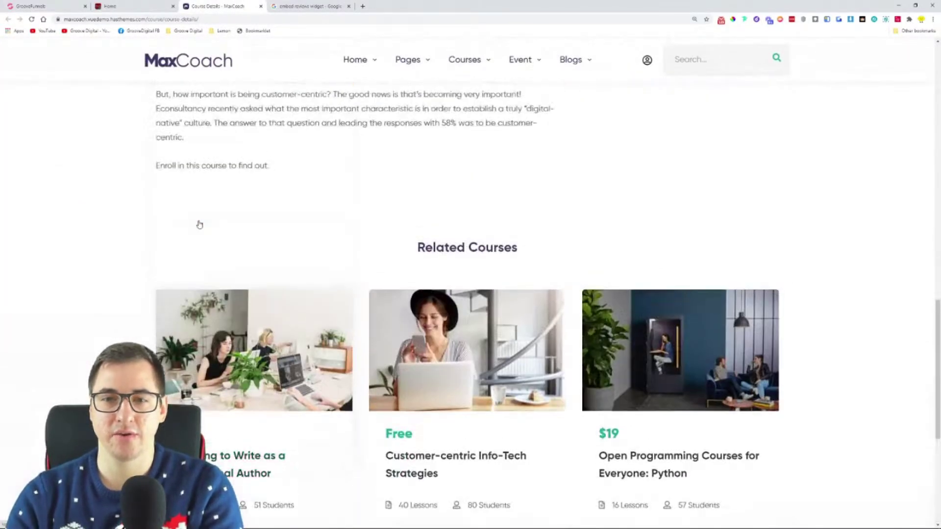
pyautogui.scroll(-5, 197, 223)
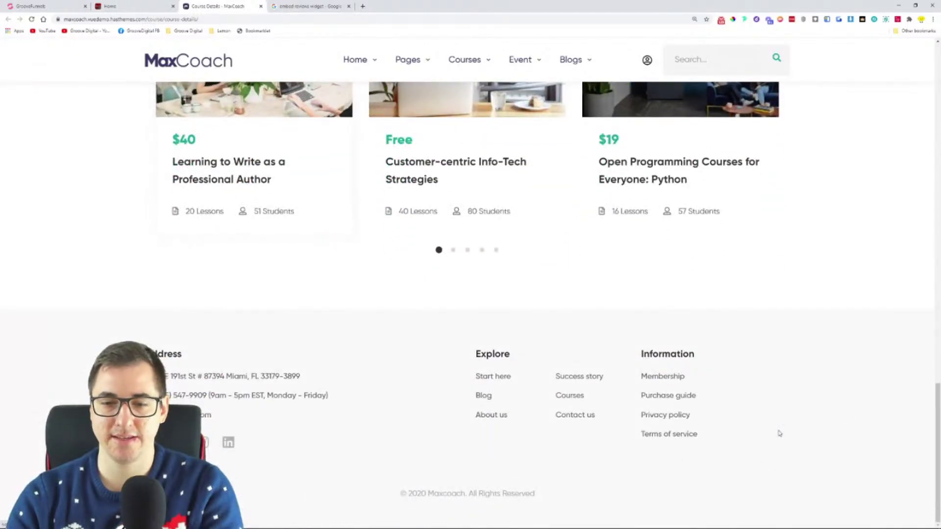
# - Return to the GrooveFunnels builder and add the dark footer block with logo, Important Links and Contact columns below the course content
pyautogui.click(30, 7)
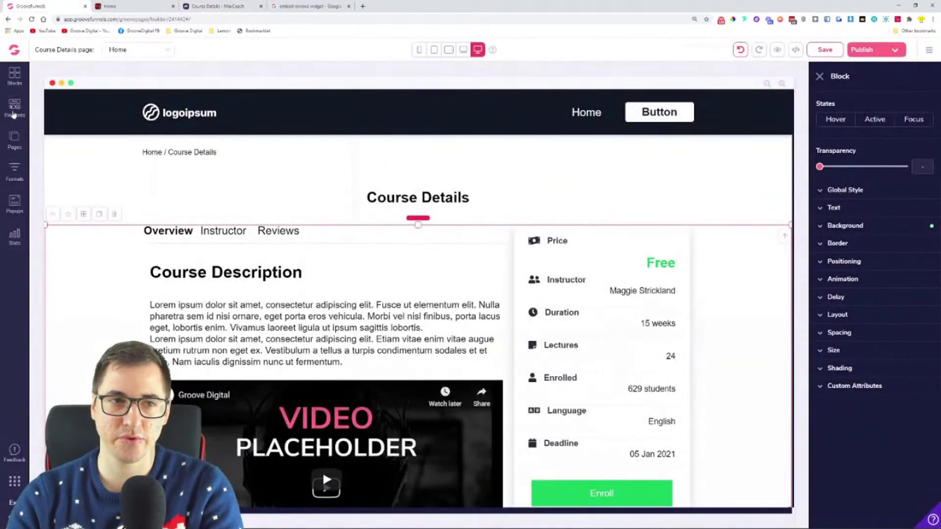
pyautogui.click(14, 79)
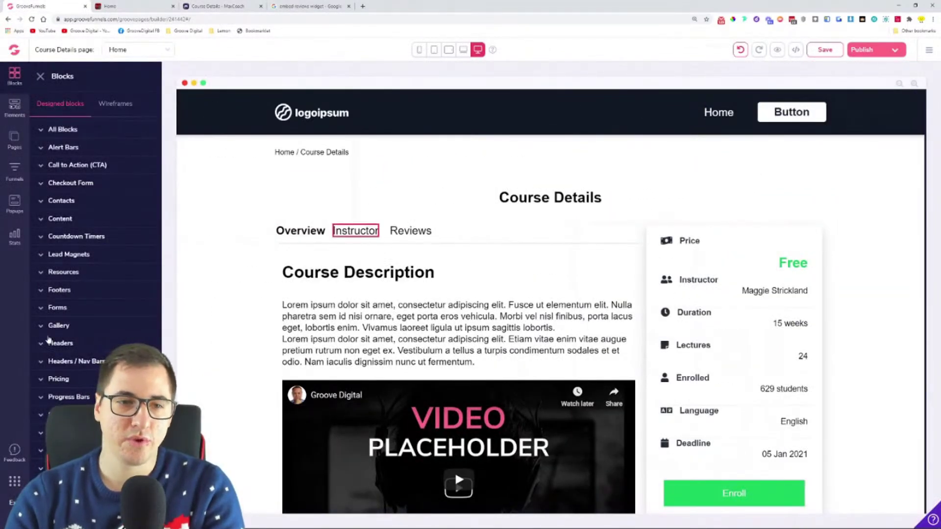
pyautogui.click(73, 290)
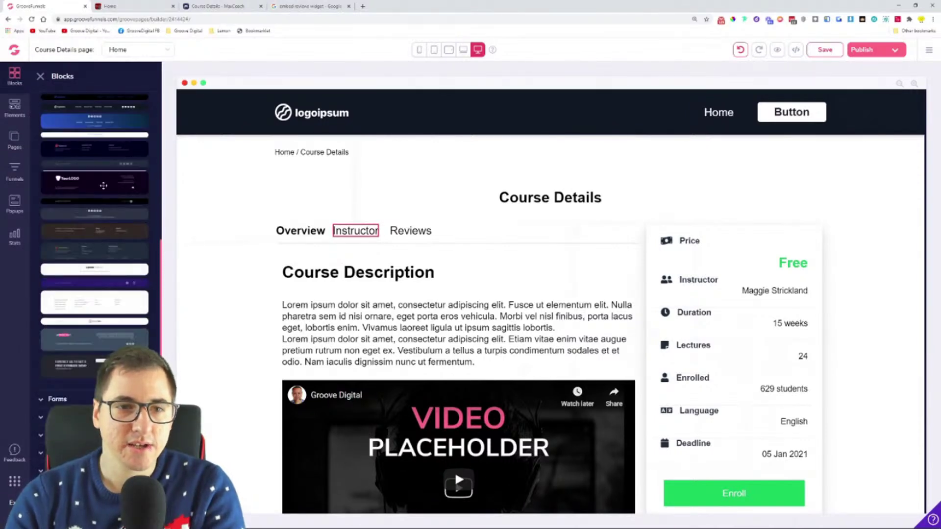
pyautogui.moveTo(97, 148); pyautogui.dragTo(343, 147)
pyautogui.scroll(-5, 550, 301)
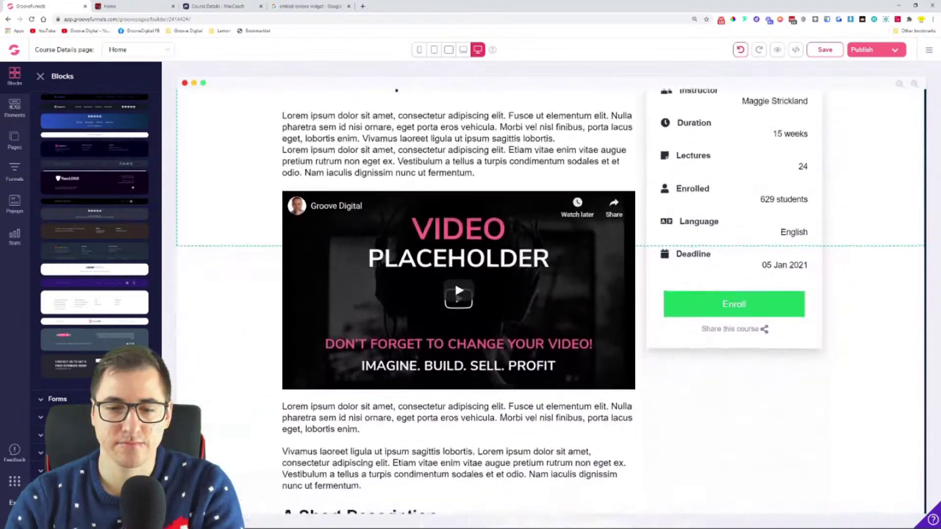
pyautogui.moveTo(509, 514); pyautogui.dragTo(510, 488)
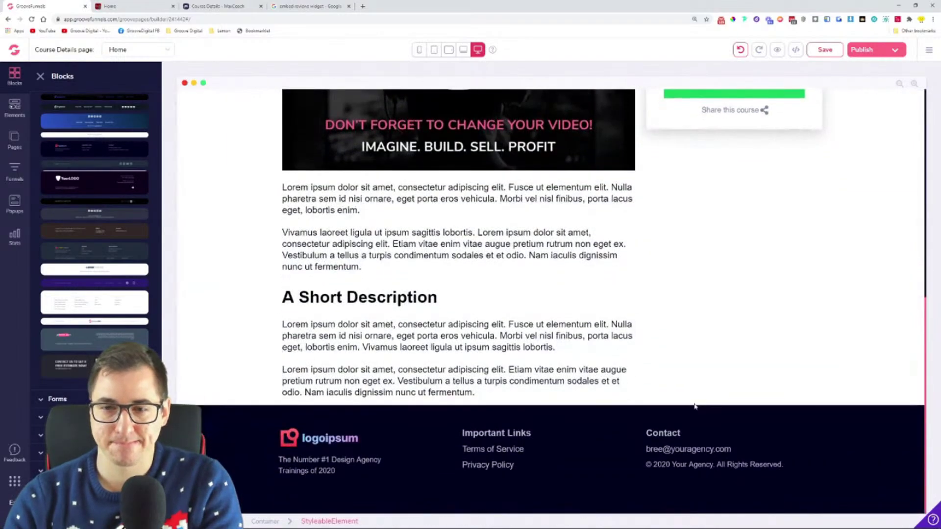
# - Set the bottom padding of the course content block above the footer to 6rem
pyautogui.click(196, 371)
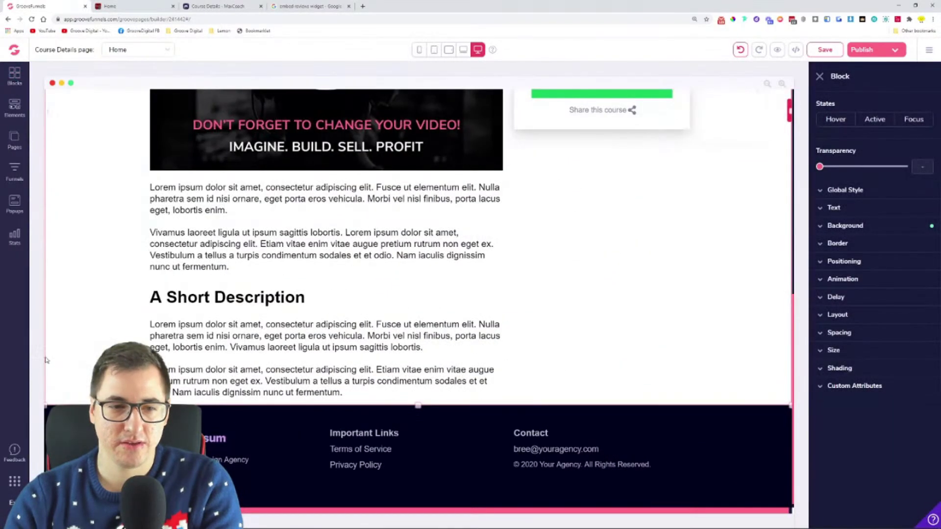
pyautogui.scroll(8, 86, 280)
pyautogui.scroll(-8, 86, 224)
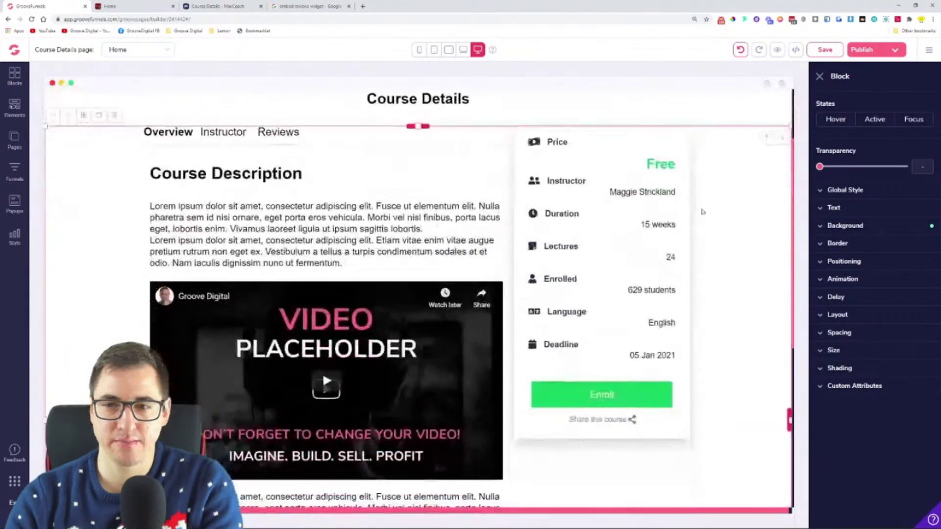
pyautogui.scroll(-1, 371, 231)
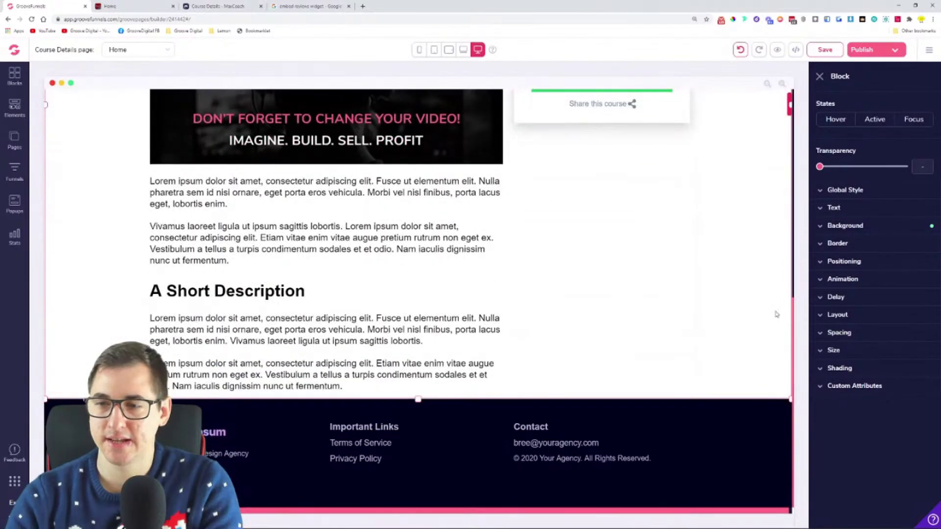
pyautogui.click(847, 334)
pyautogui.moveTo(820, 444); pyautogui.dragTo(891, 444)
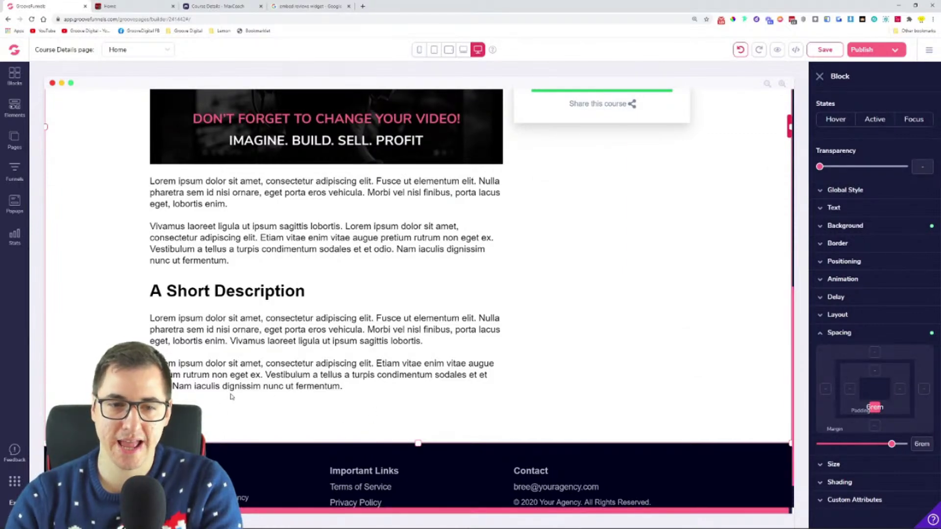
pyautogui.scroll(-1, 305, 441)
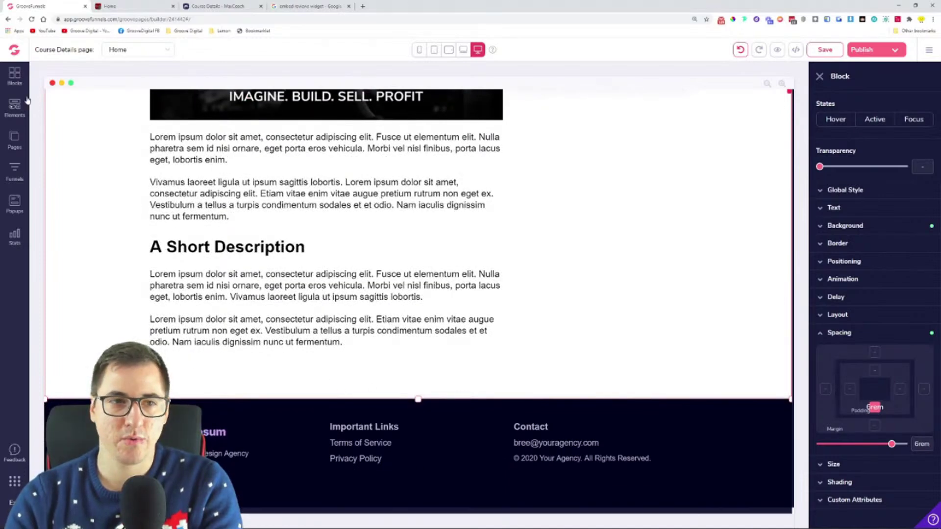
# - Add an empty three-column wireframe block between the course content and the footer, modelled on MaxCoach's Related Courses section
pyautogui.click(216, 5)
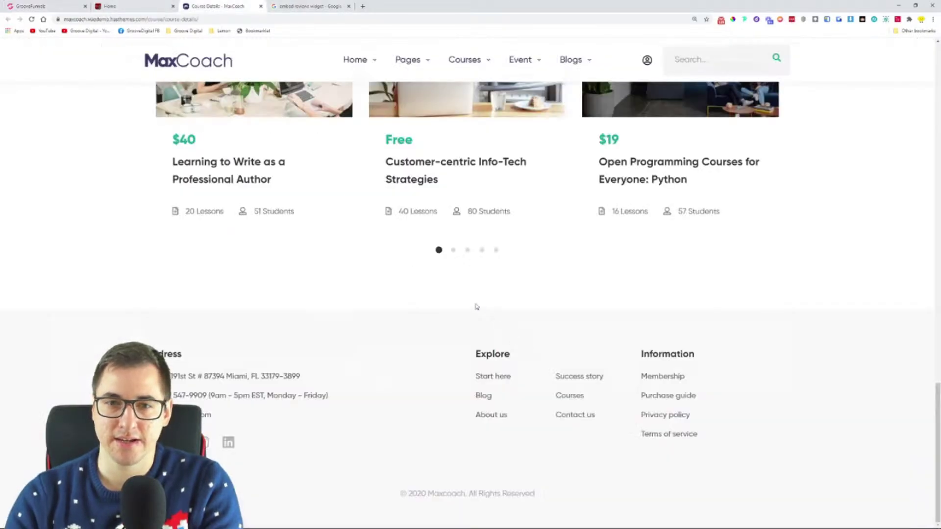
pyautogui.scroll(4, 440, 169)
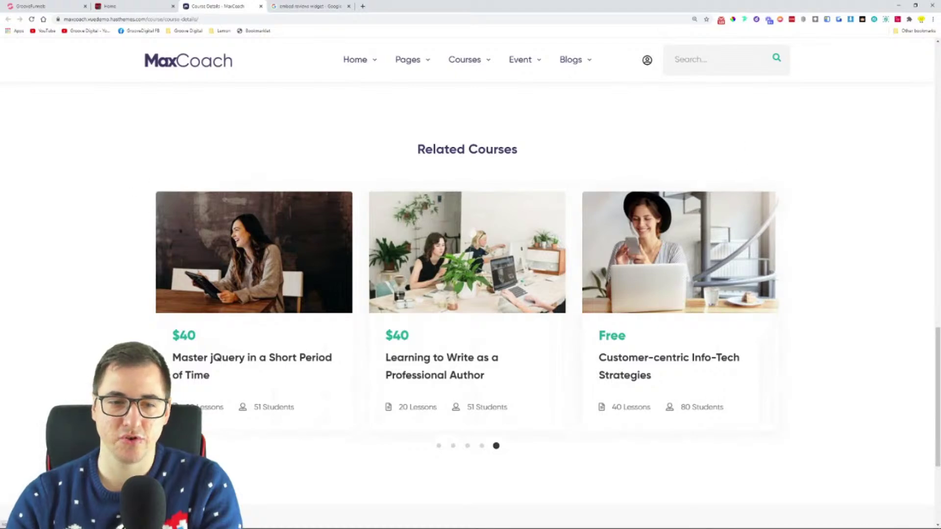
pyautogui.click(45, 6)
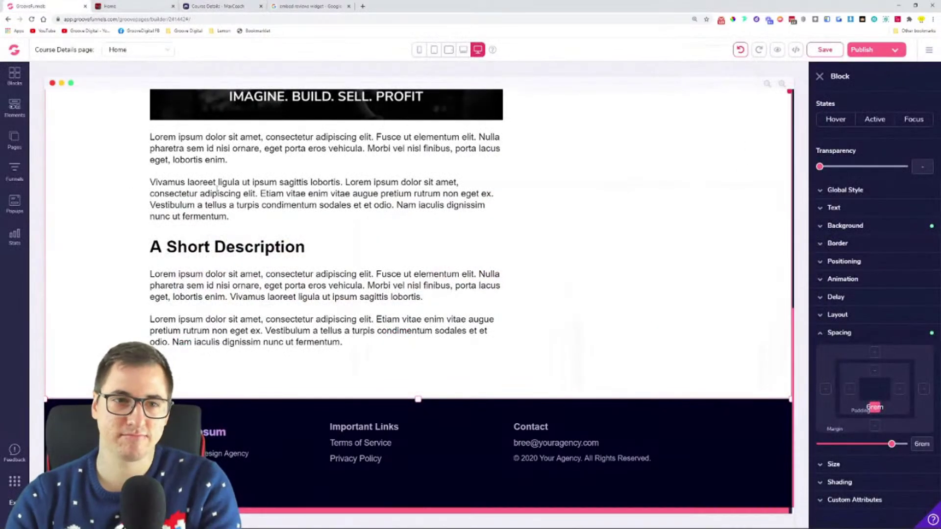
pyautogui.click(12, 78)
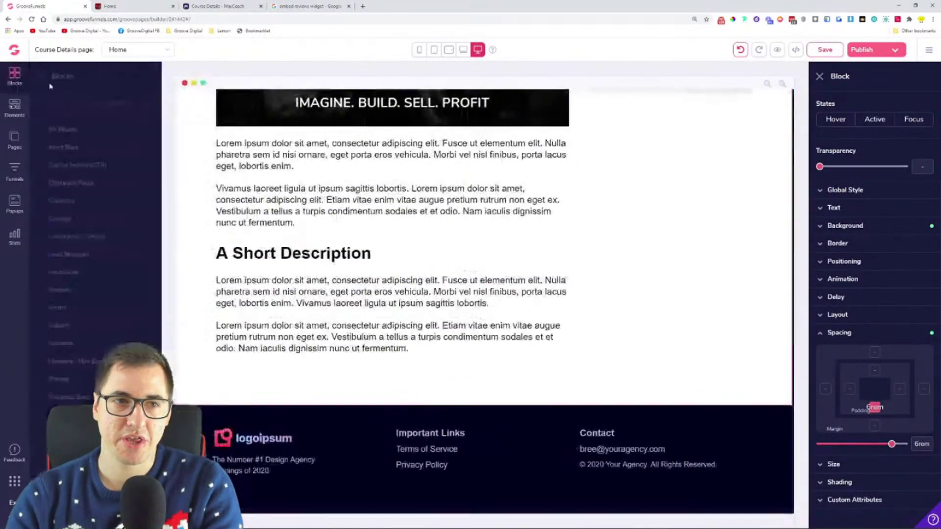
pyautogui.click(117, 105)
pyautogui.click(73, 149)
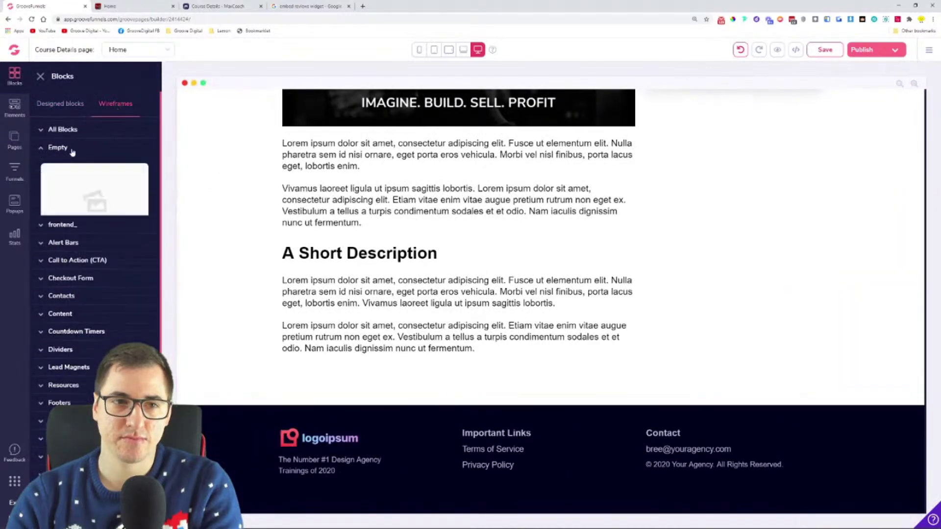
pyautogui.scroll(-2, 99, 260)
pyautogui.moveTo(100, 260); pyautogui.dragTo(495, 488)
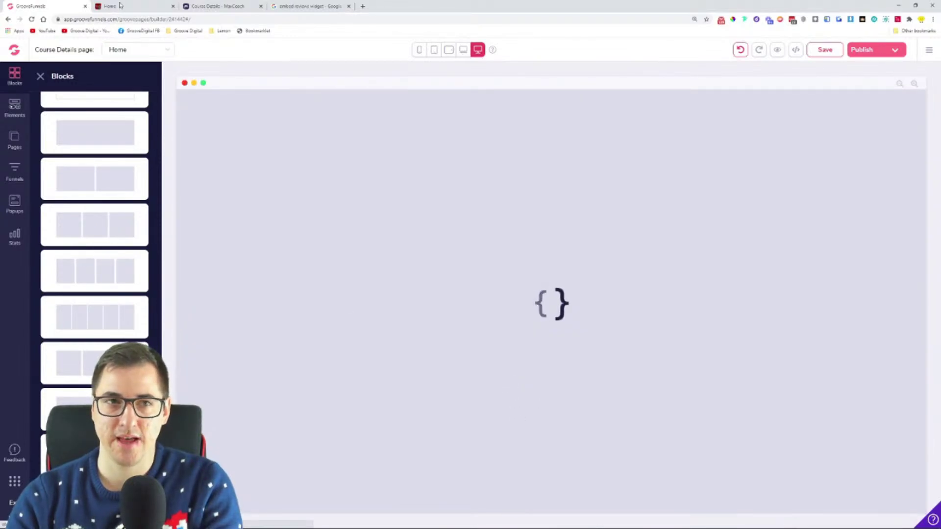
# - Examine the Related Courses cards on the MaxCoach page, close the old preview tab and return to the builder
pyautogui.click(212, 5)
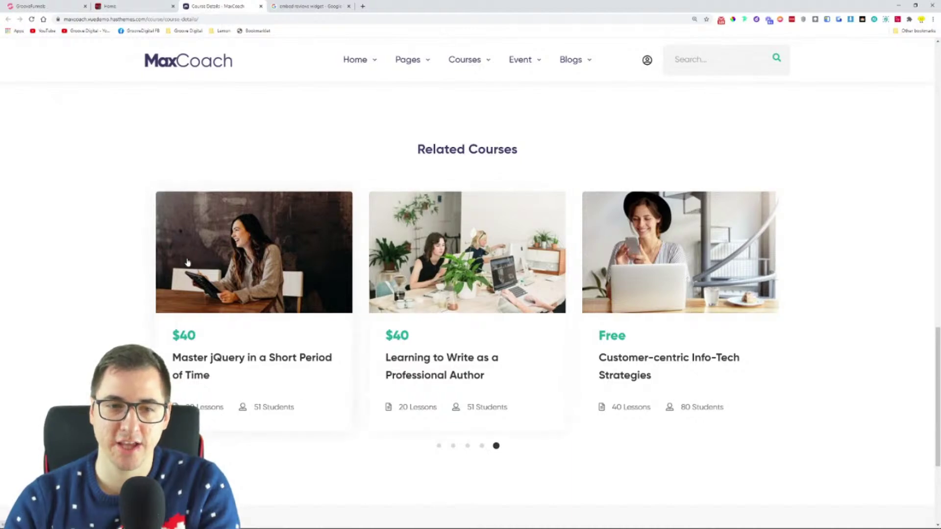
pyautogui.moveTo(183, 335); pyautogui.dragTo(244, 338)
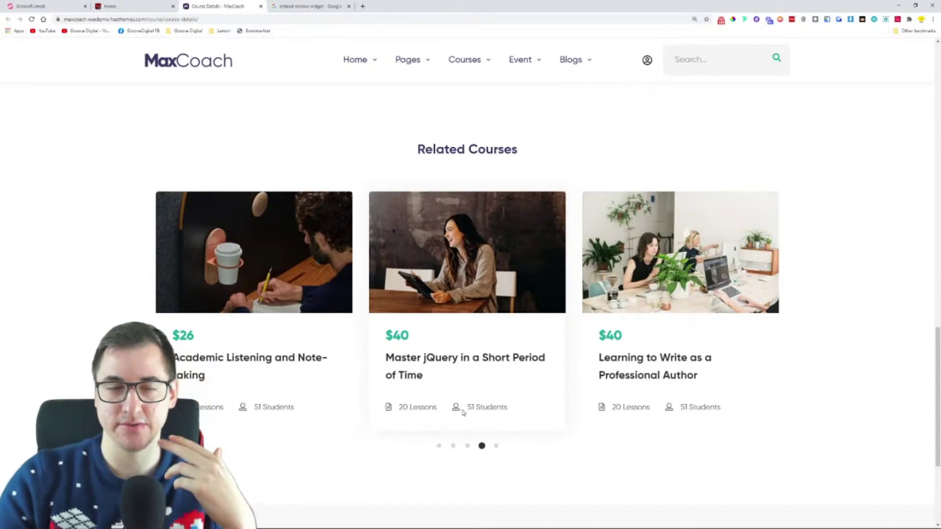
pyautogui.click(107, 4)
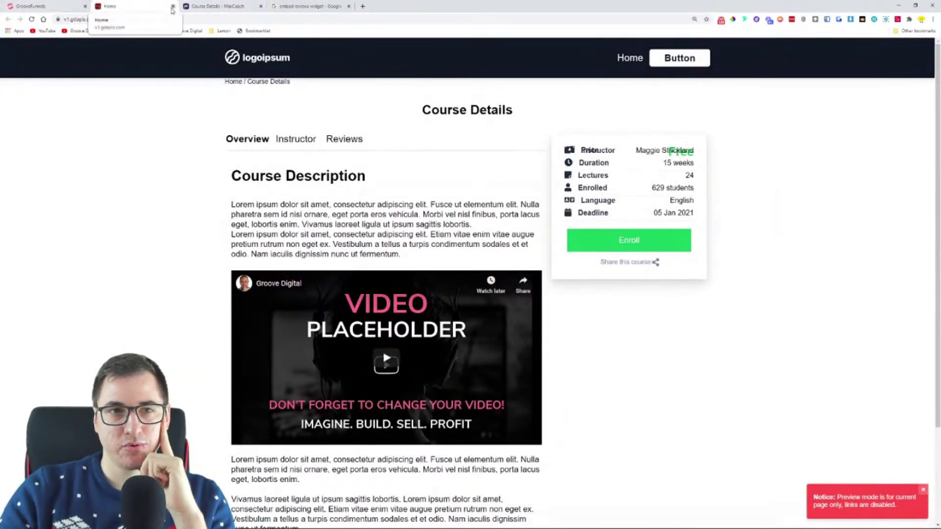
pyautogui.click(172, 6)
pyautogui.click(35, 5)
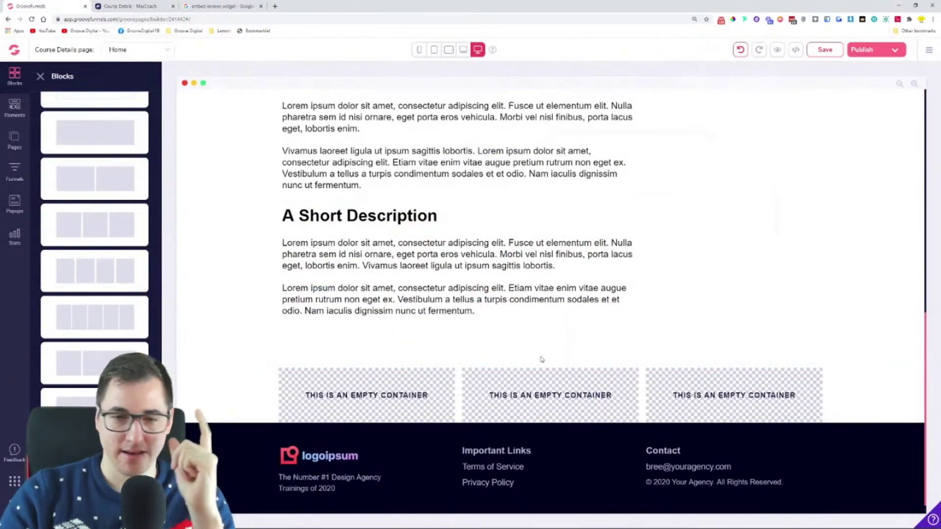
# - Increase the bottom padding of the three-column block to match the spacing below the course content block
pyautogui.click(247, 390)
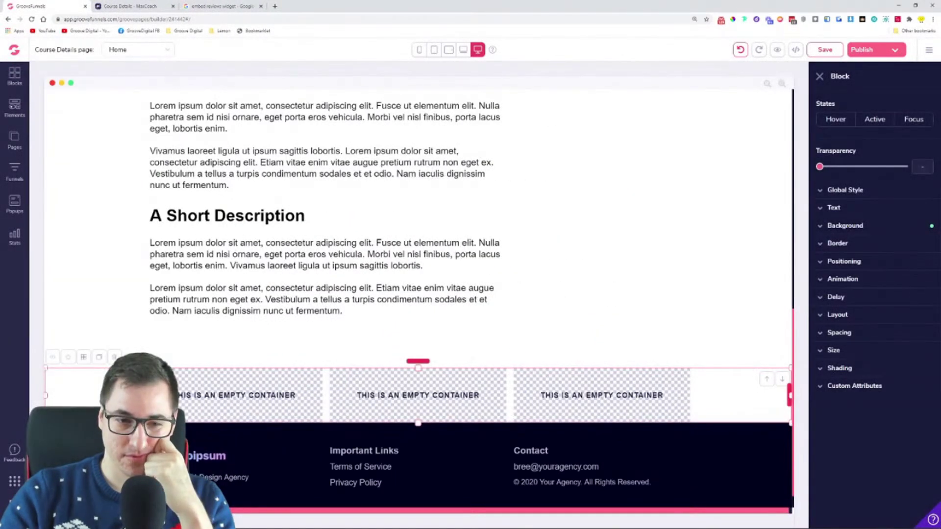
pyautogui.click(834, 334)
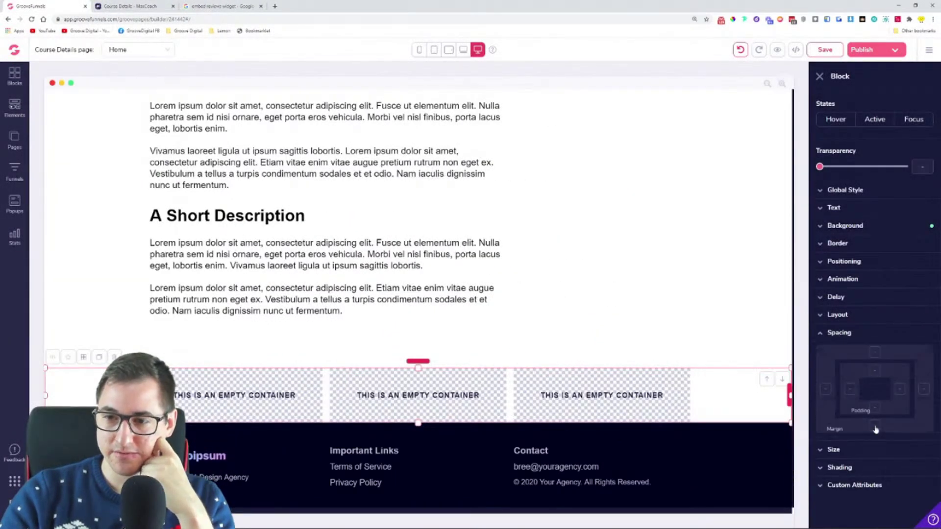
pyautogui.click(878, 411)
pyautogui.moveTo(819, 444); pyautogui.dragTo(892, 452)
# - Try an lg shadow on the first of the three empty containers
pyautogui.click(279, 387)
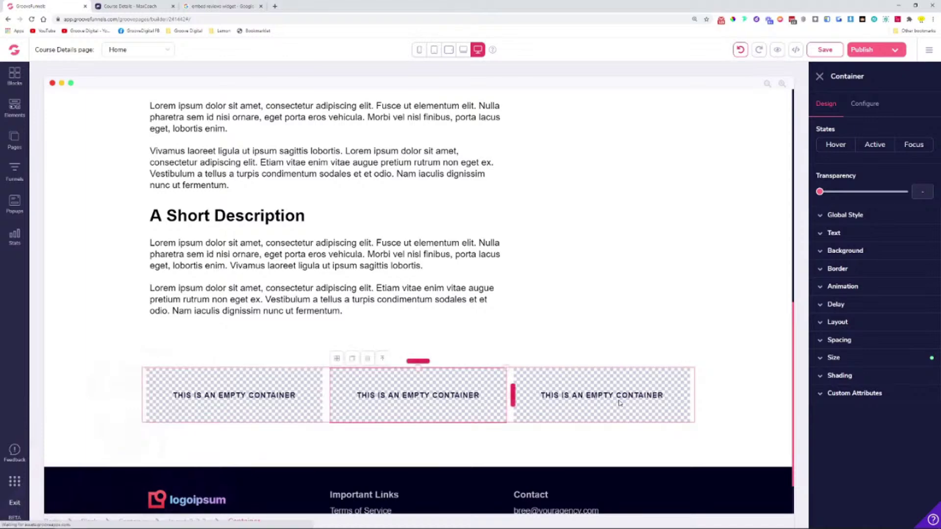
pyautogui.click(297, 404)
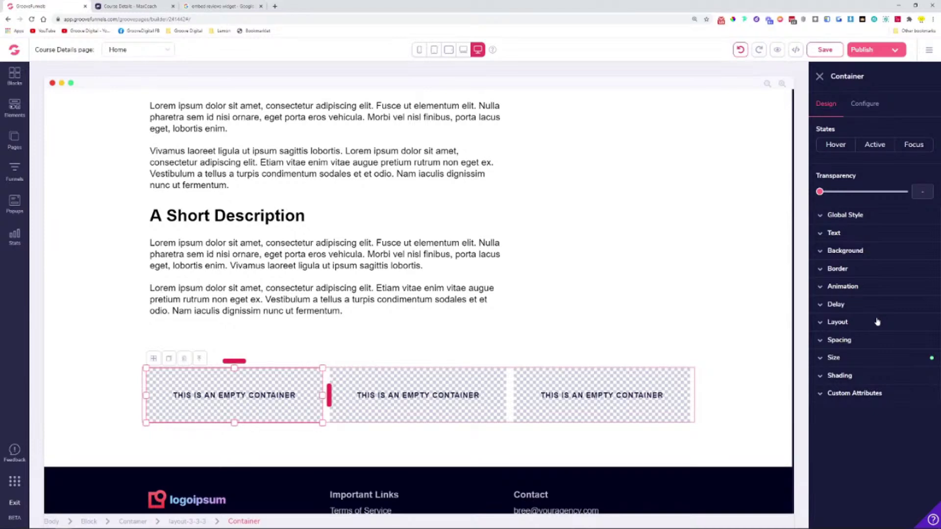
pyautogui.click(855, 377)
pyautogui.click(853, 395)
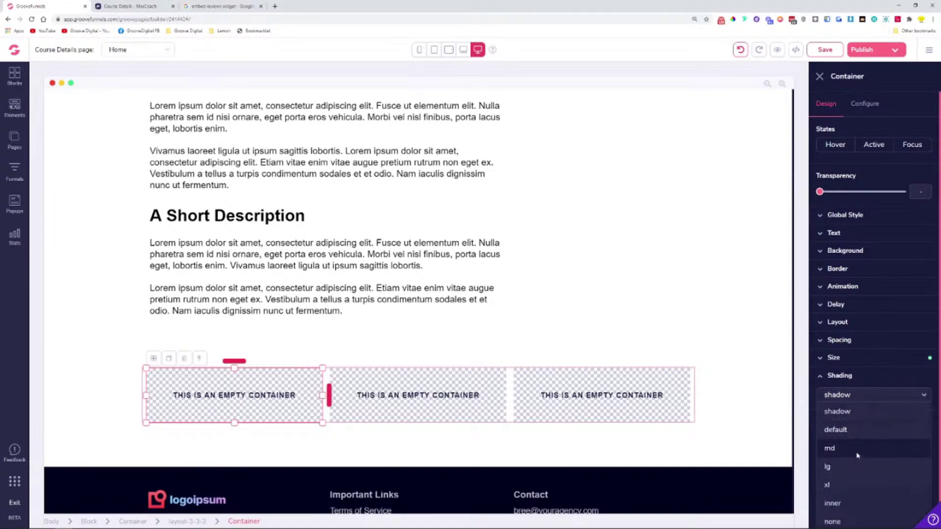
pyautogui.click(856, 471)
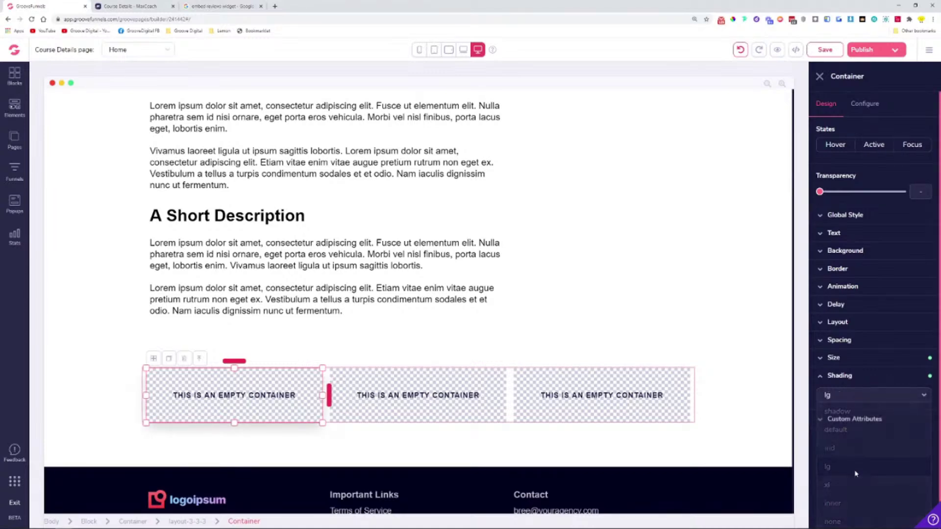
# - Check the card shadows on the MaxCoach page and remove the lg shadow from the first empty container
pyautogui.click(232, 449)
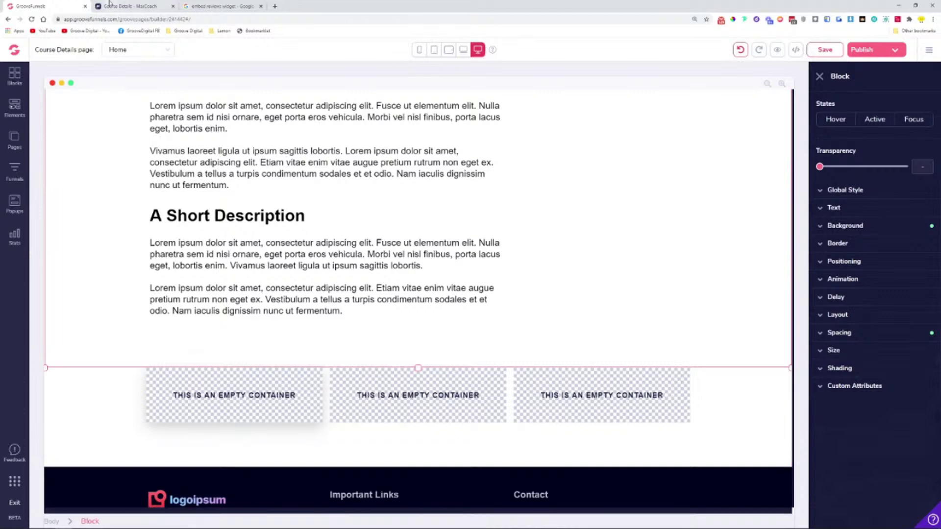
pyautogui.click(129, 5)
pyautogui.click(46, 6)
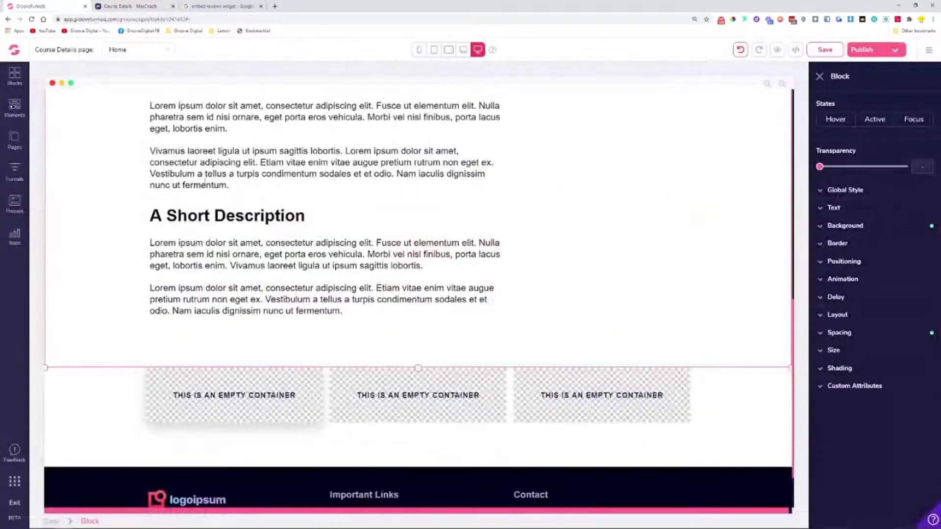
pyautogui.click(882, 375)
pyautogui.click(888, 395)
pyautogui.click(866, 411)
pyautogui.click(107, 317)
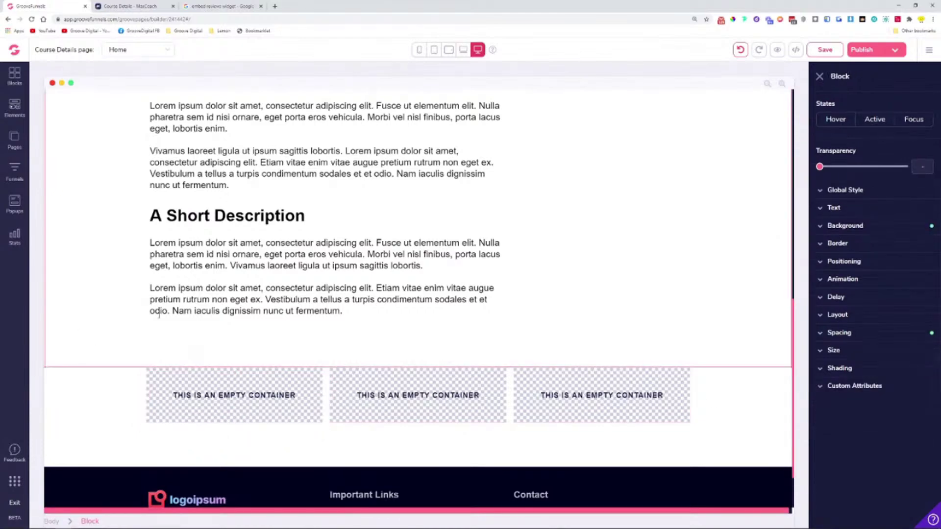
# - Insert an Image element into the first container of the three-column block
pyautogui.click(9, 106)
pyautogui.scroll(-10, 98, 303)
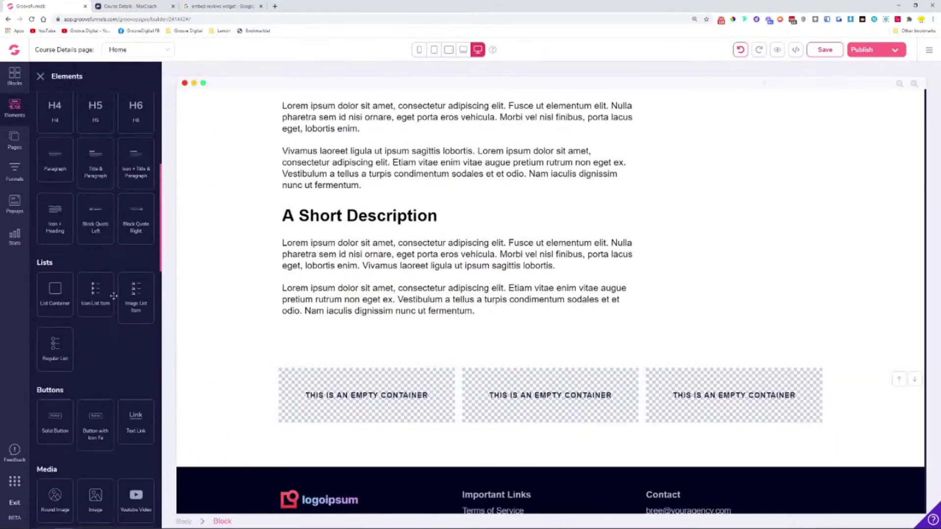
pyautogui.moveTo(105, 339); pyautogui.dragTo(389, 401)
pyautogui.click(429, 401)
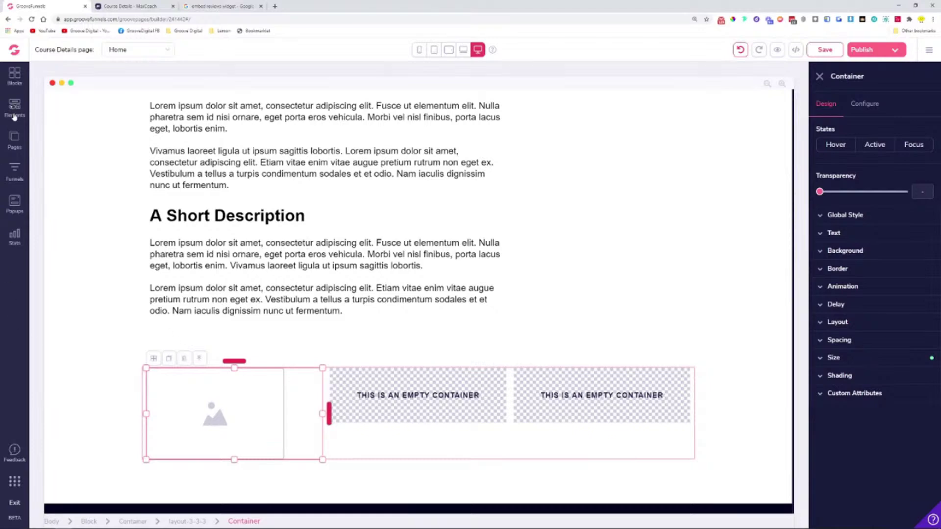
# - Check the MaxCoach course card and add a heading below the image in the first container for the course price
pyautogui.click(130, 6)
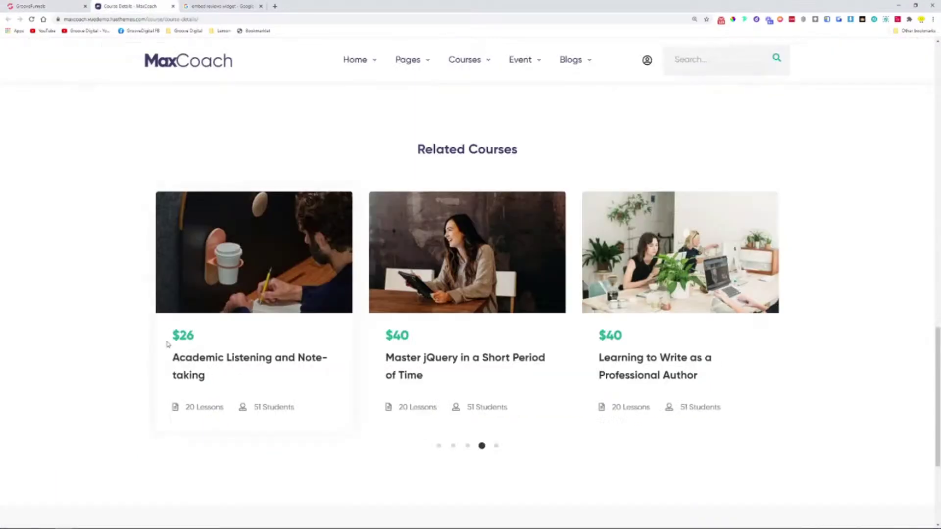
pyautogui.click(6, 5)
pyautogui.click(15, 107)
pyautogui.scroll(-4, 132, 201)
pyautogui.moveTo(242, 387); pyautogui.dragTo(317, 446)
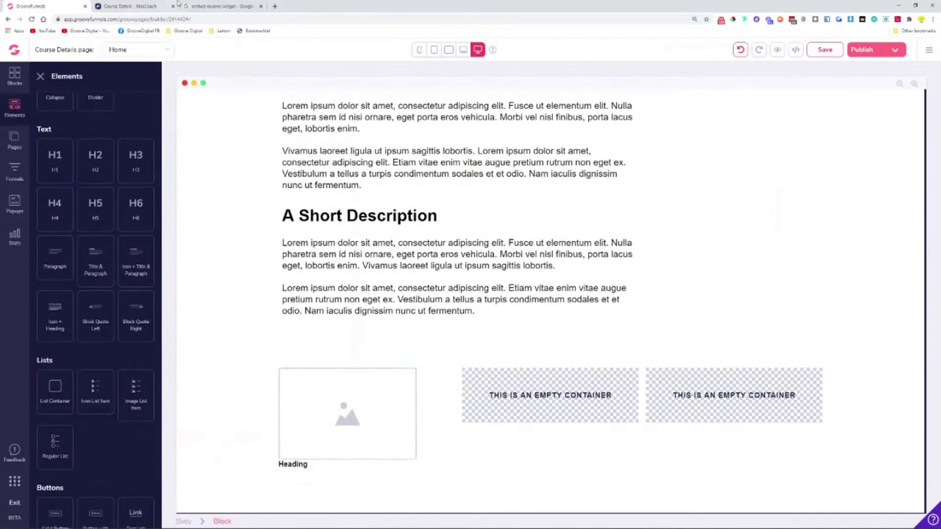
# - Add an H5 heading below the first heading in the image card for the course title, following the MaxCoach card
pyautogui.click(145, 3)
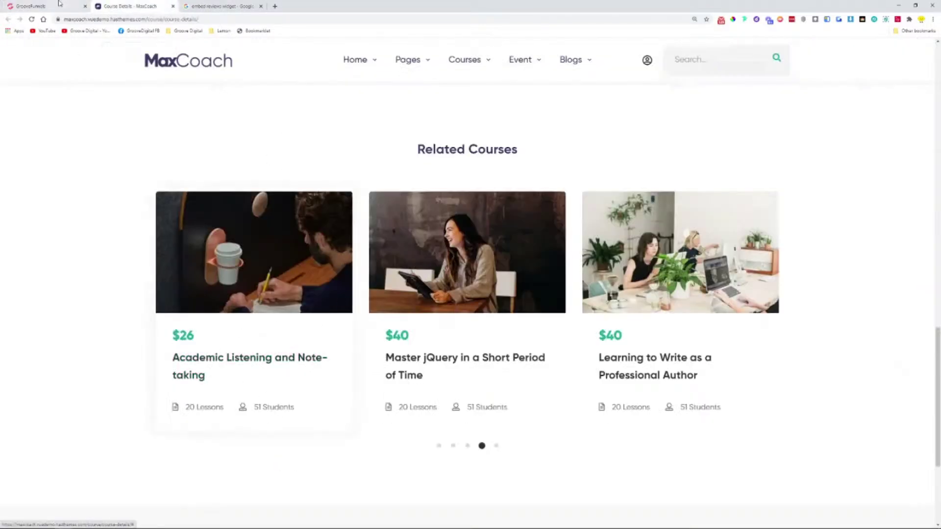
pyautogui.click(44, 6)
pyautogui.moveTo(98, 210); pyautogui.dragTo(300, 468)
pyautogui.click(118, 6)
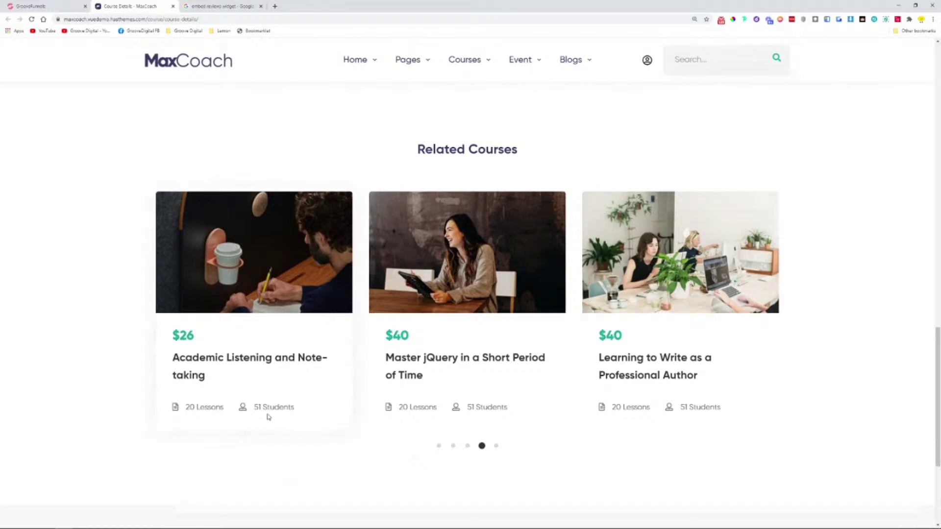
# - Add an icon list item below the two headings in the first card and duplicate it for lessons and students
pyautogui.click(44, 6)
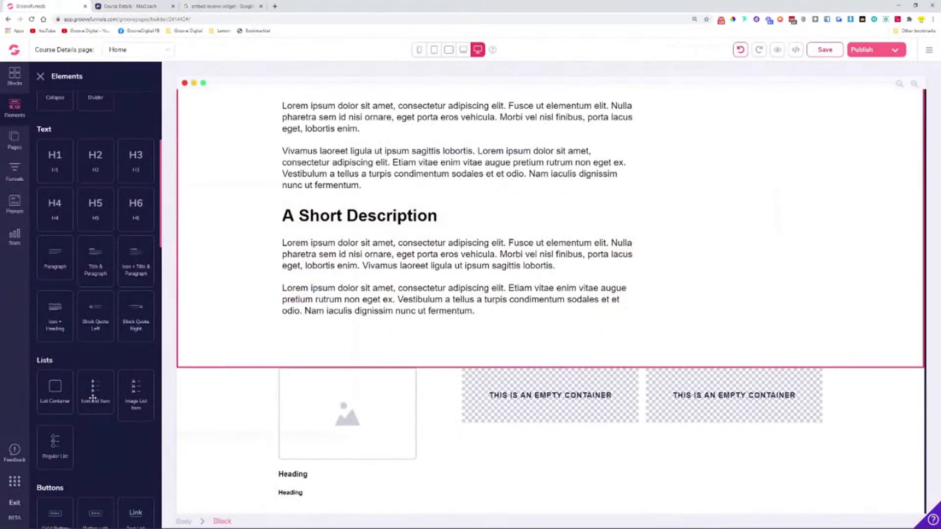
pyautogui.moveTo(203, 426); pyautogui.dragTo(294, 482)
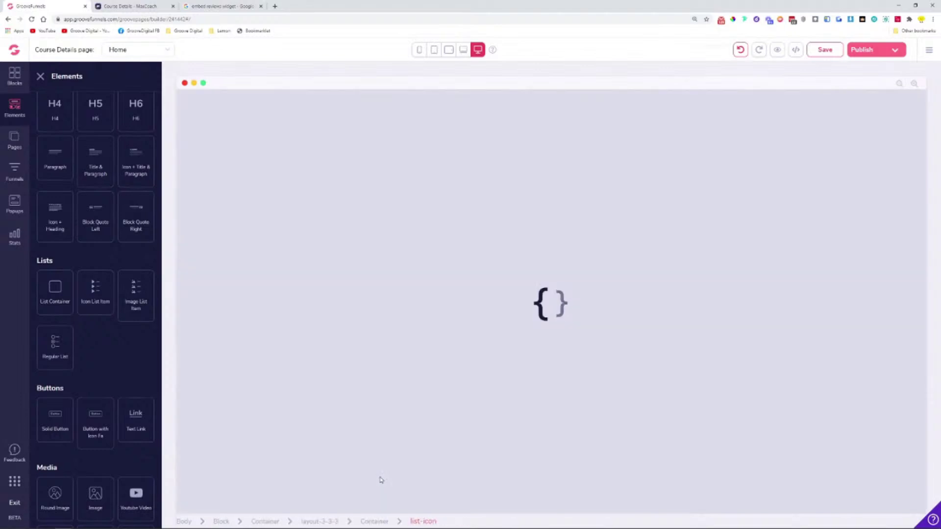
pyautogui.scroll(-3, 390, 466)
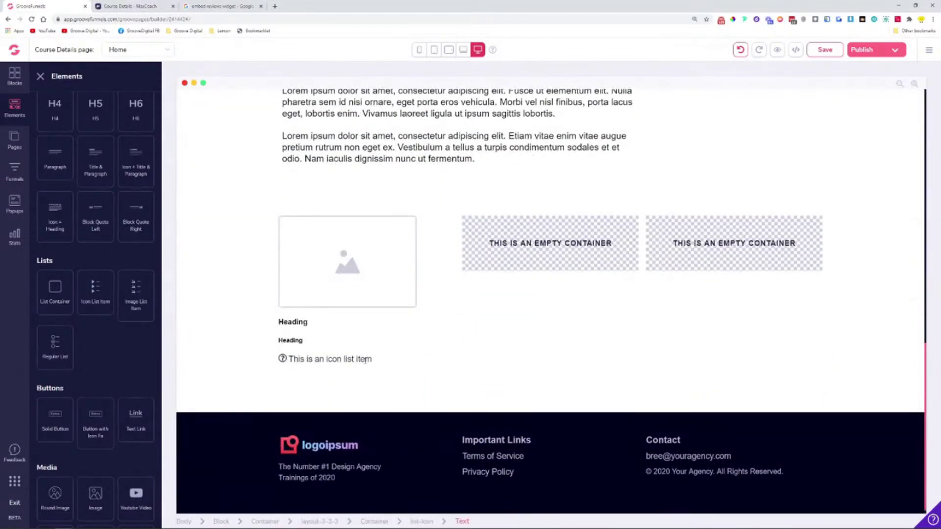
pyautogui.click(293, 363)
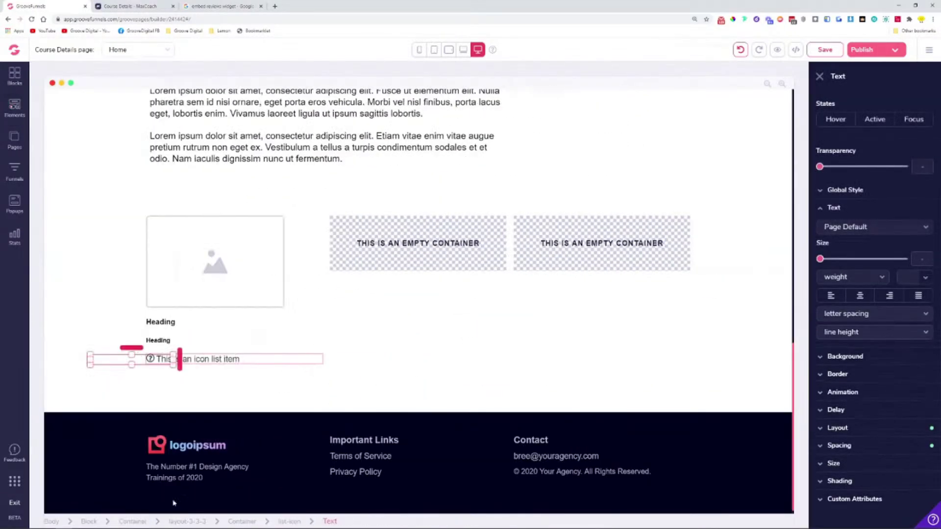
pyautogui.click(289, 521)
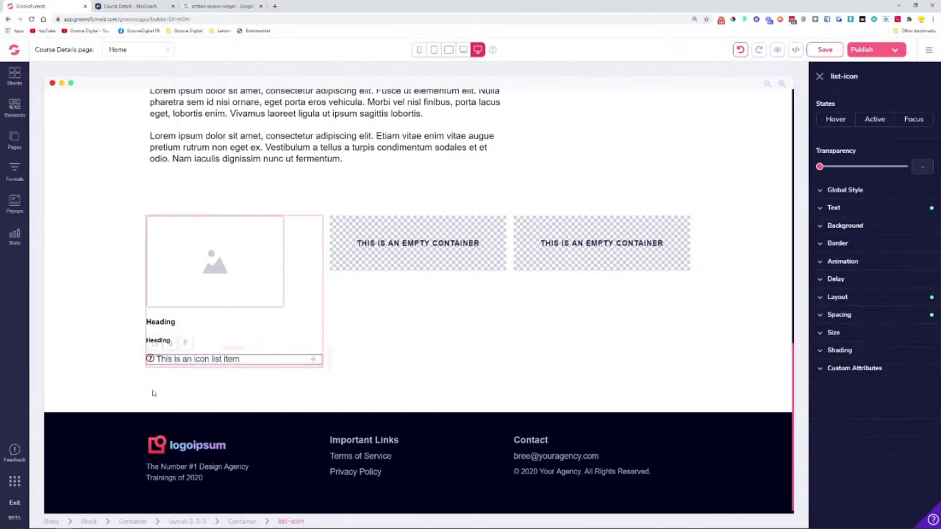
pyautogui.click(155, 344)
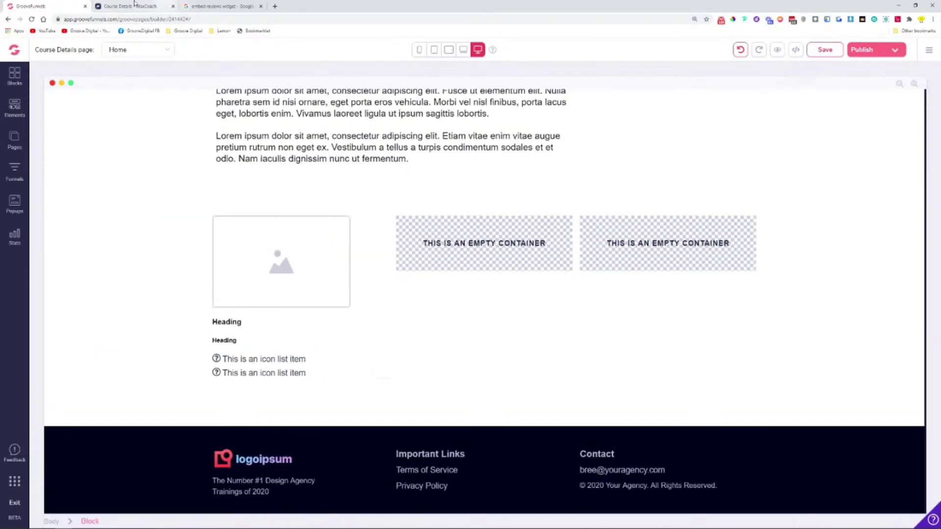
# - Check the MaxCoach card's lessons and students row, and add a Container between the second heading and the icon list items
pyautogui.click(128, 6)
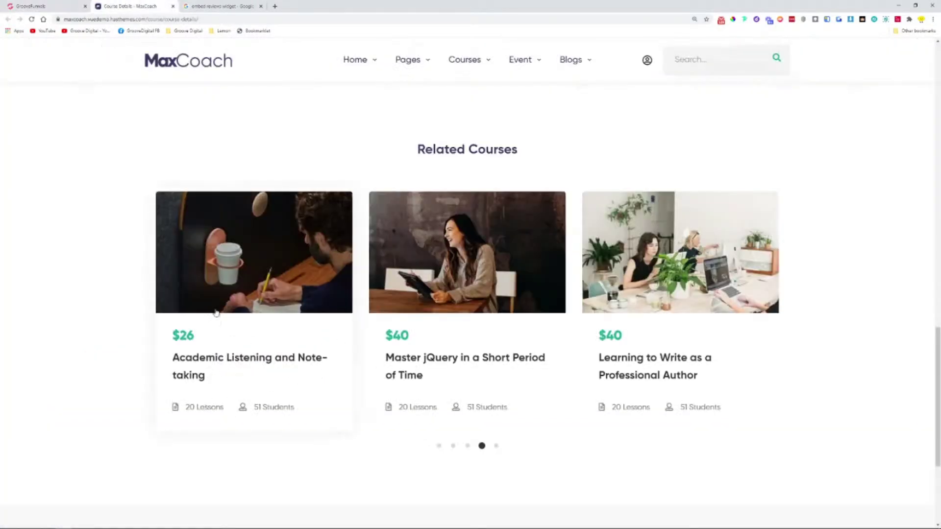
pyautogui.click(47, 6)
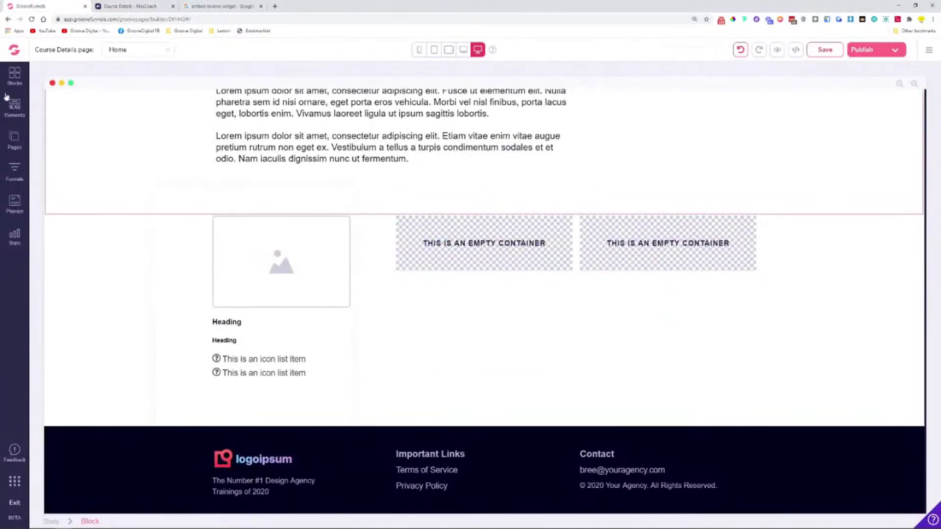
pyautogui.click(15, 105)
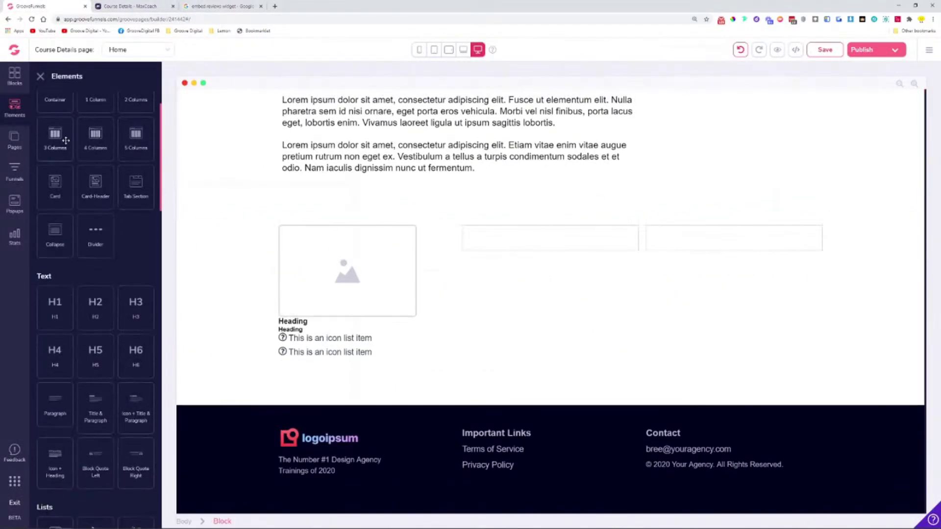
pyautogui.scroll(1, 66, 141)
pyautogui.moveTo(59, 142); pyautogui.dragTo(345, 378)
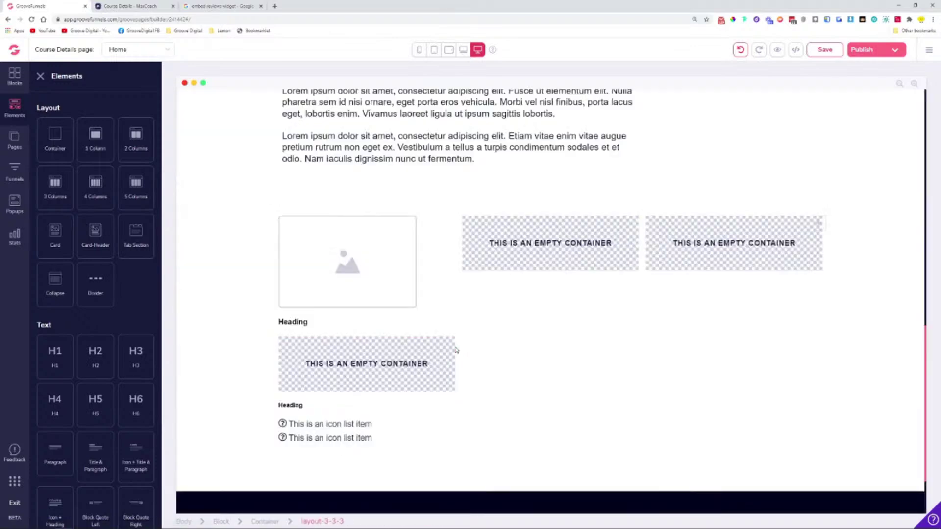
pyautogui.moveTo(456, 350); pyautogui.dragTo(307, 415)
pyautogui.moveTo(319, 376); pyautogui.dragTo(323, 366)
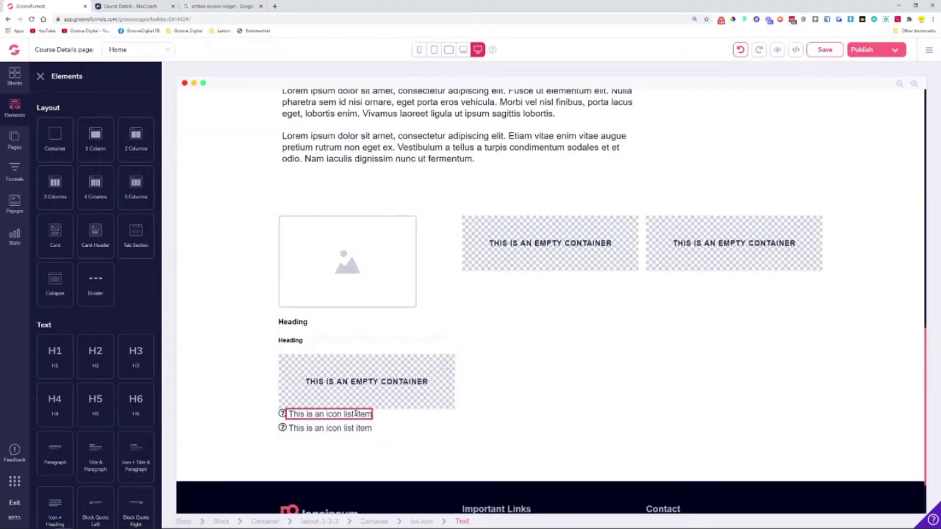
# - Move the first icon list item into the new empty container below the headings
pyautogui.click(319, 414)
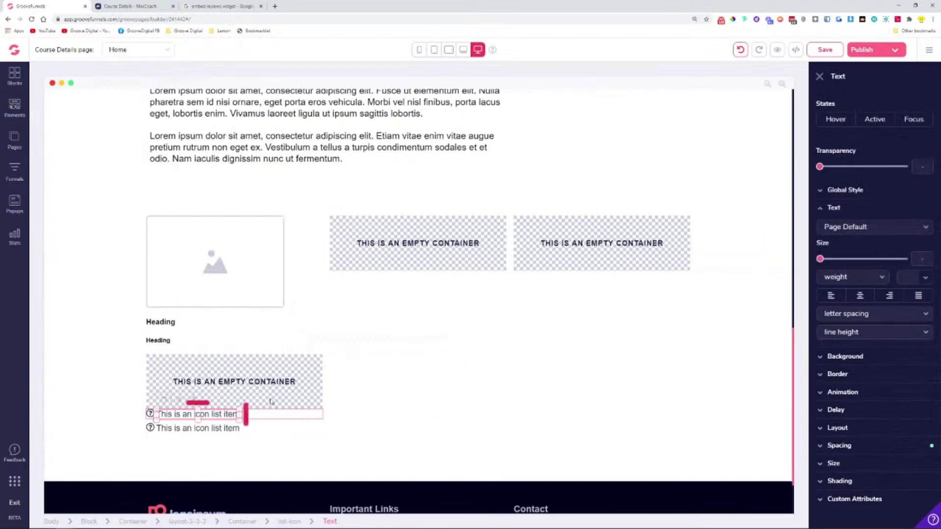
pyautogui.click(186, 405)
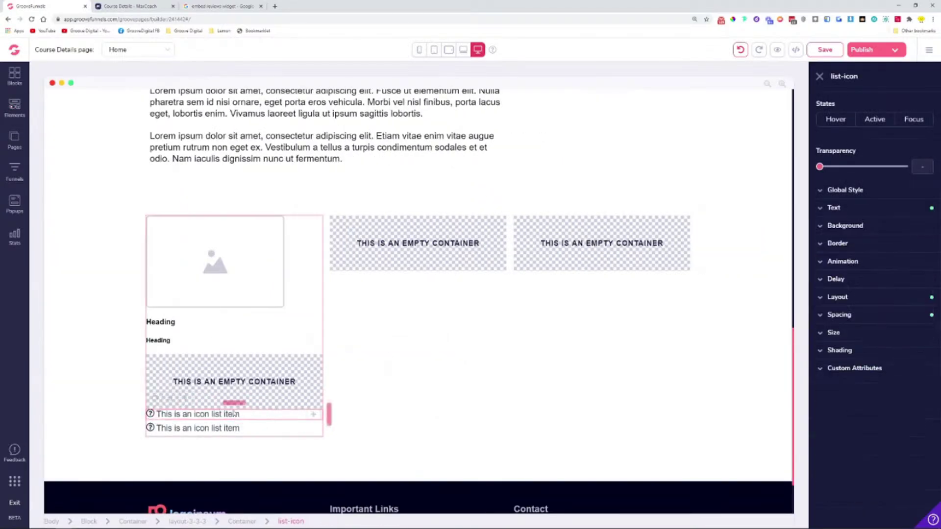
pyautogui.moveTo(311, 418); pyautogui.dragTo(301, 389)
pyautogui.click(297, 374)
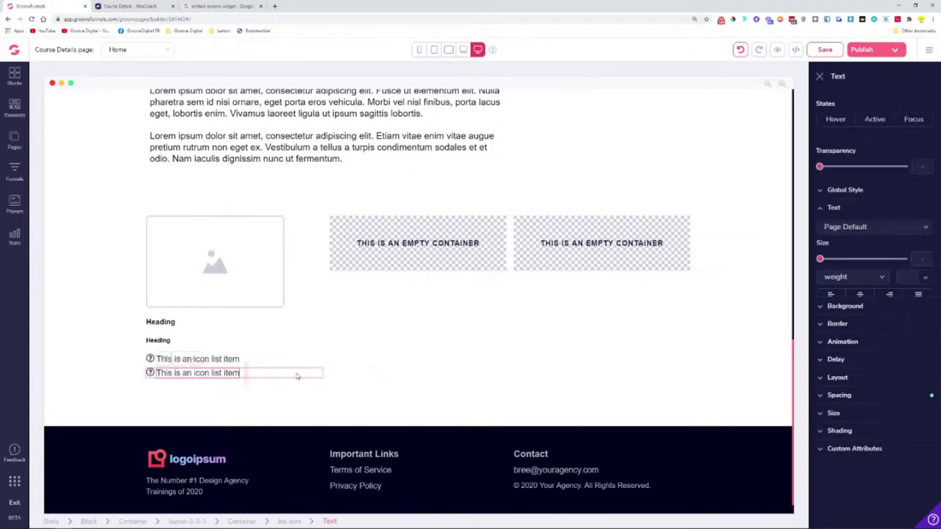
pyautogui.click(233, 360)
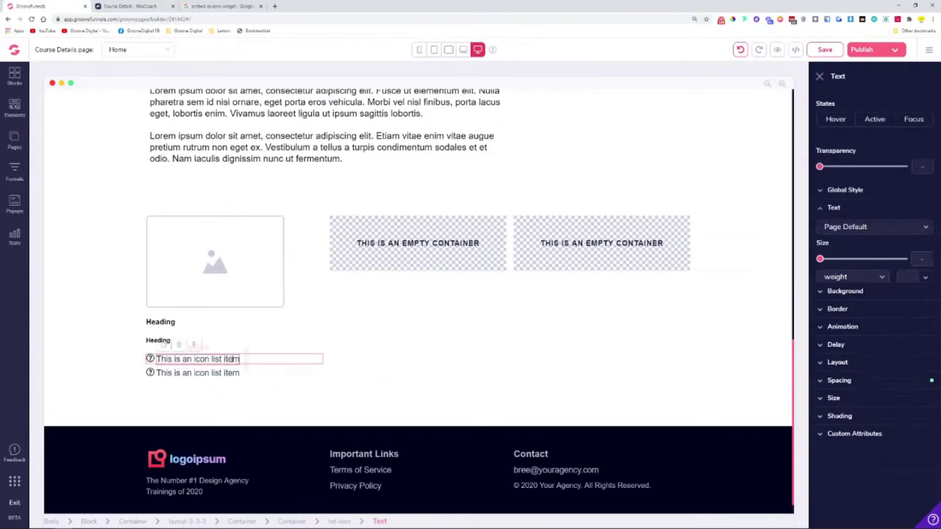
# - Try to move the second icon list item within the first column
pyautogui.click(221, 376)
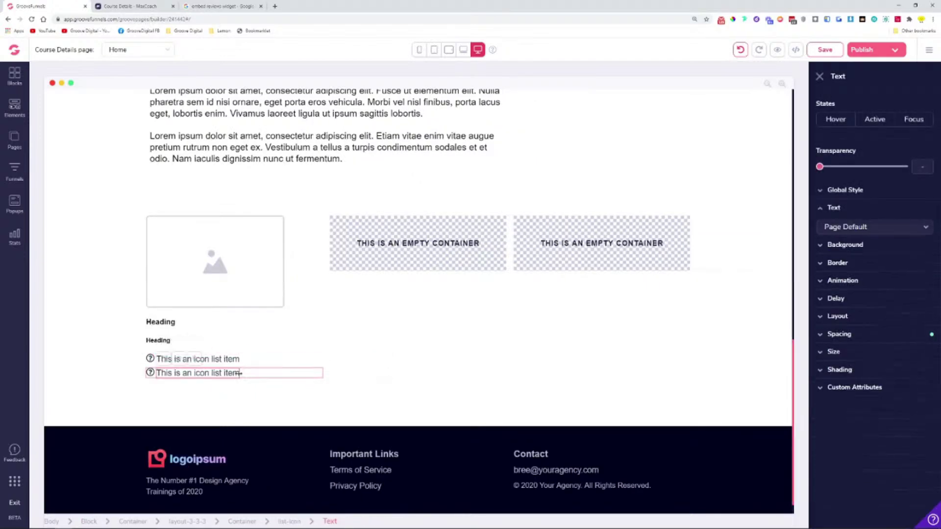
pyautogui.click(192, 356)
pyautogui.moveTo(193, 357); pyautogui.dragTo(300, 373)
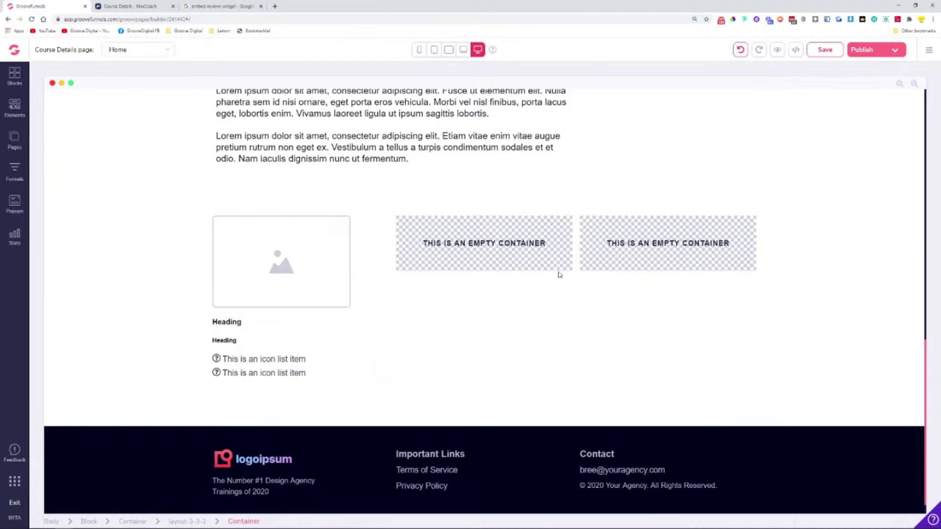
# - Replace the first column's placeholder image with the library photo of a man working at a desktop computer and update it
pyautogui.click(302, 267)
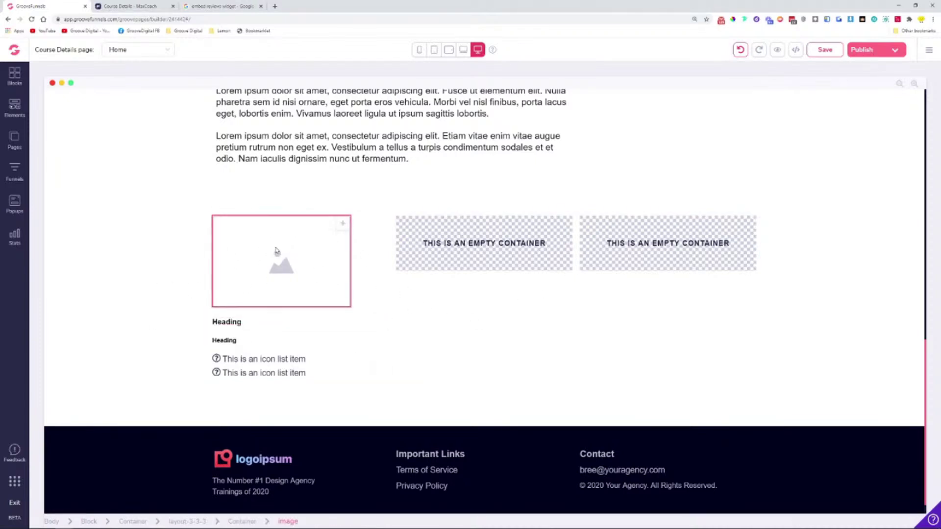
pyautogui.click(875, 106)
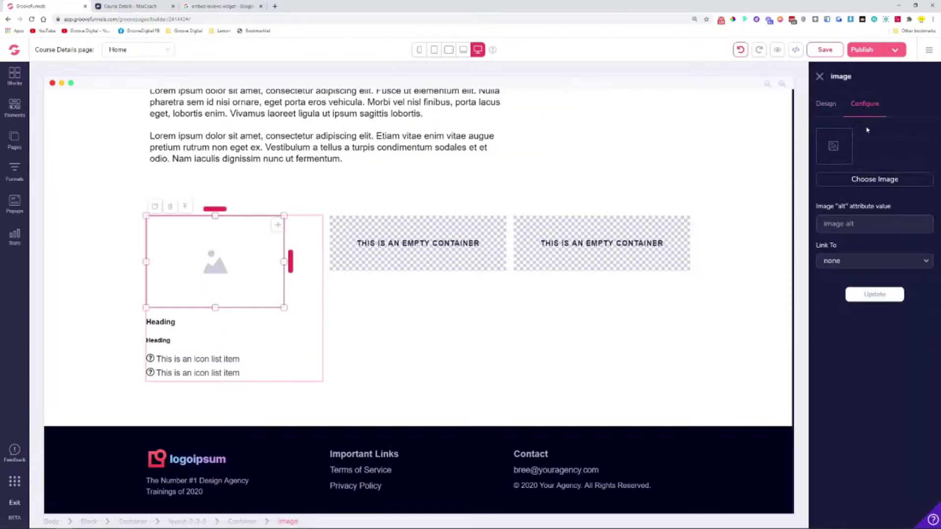
pyautogui.click(872, 177)
pyautogui.scroll(-5, 65, 490)
pyautogui.scroll(-10, 65, 490)
pyautogui.scroll(5, 66, 490)
pyautogui.scroll(-5, 65, 490)
pyautogui.scroll(-3, 217, 357)
pyautogui.scroll(8, 218, 356)
pyautogui.scroll(-8, 217, 356)
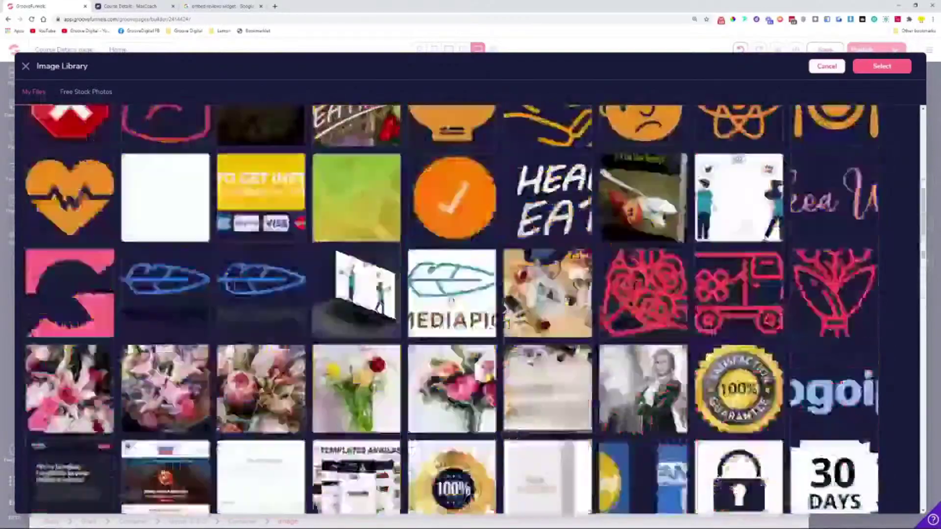
pyautogui.click(209, 355)
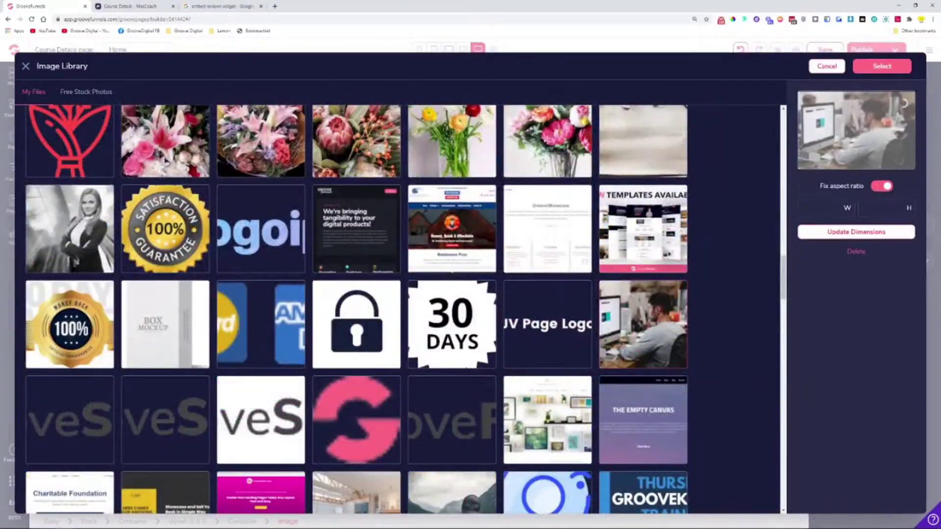
pyautogui.click(882, 67)
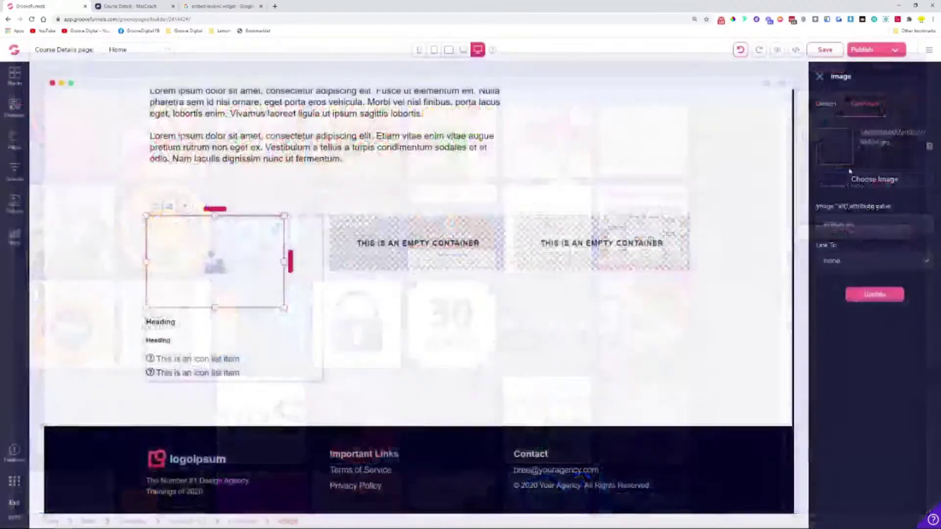
pyautogui.click(886, 303)
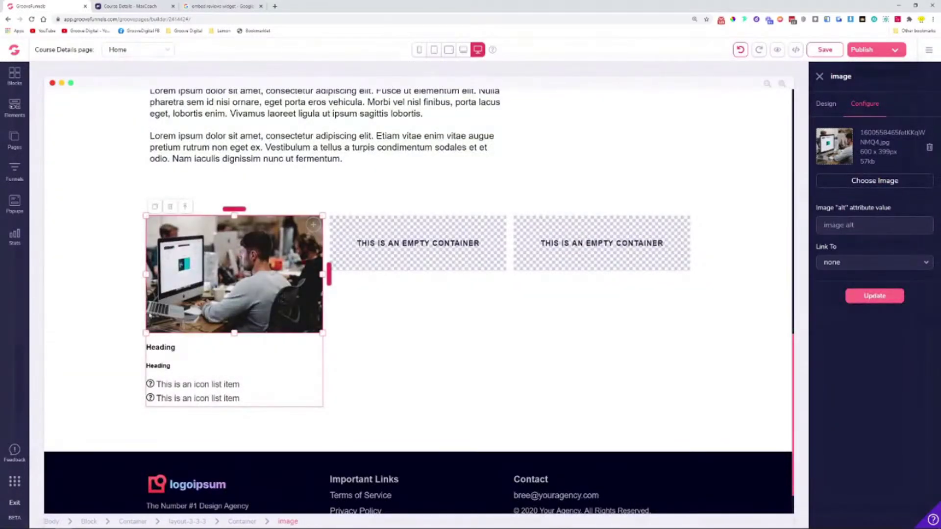
# - Check the first related course on the MaxCoach reference page and change the heading directly below the image to "$26"
pyautogui.click(145, 5)
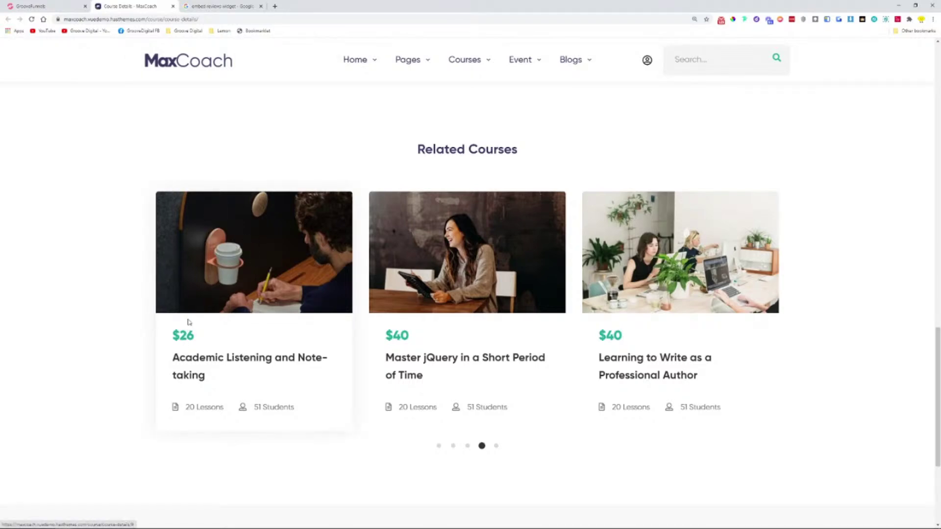
pyautogui.click(47, 5)
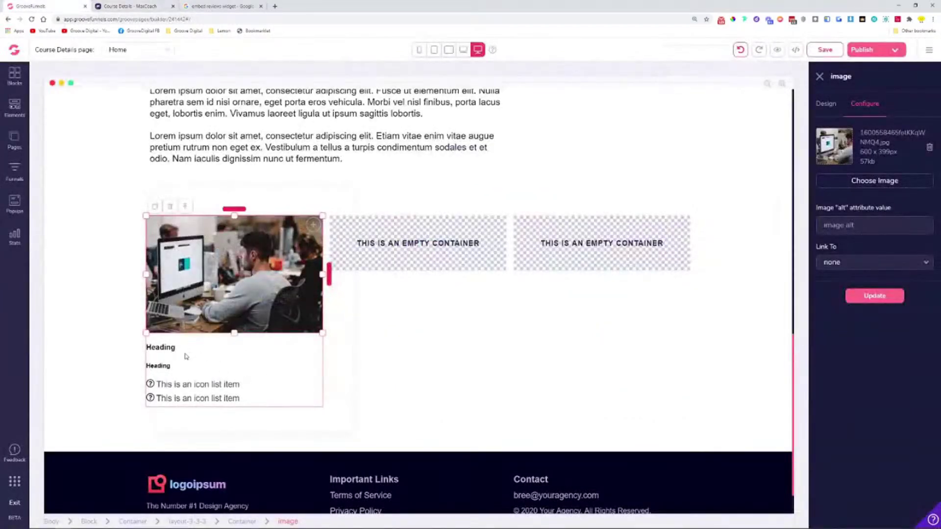
pyautogui.doubleClick(171, 348)
pyautogui.write('26')
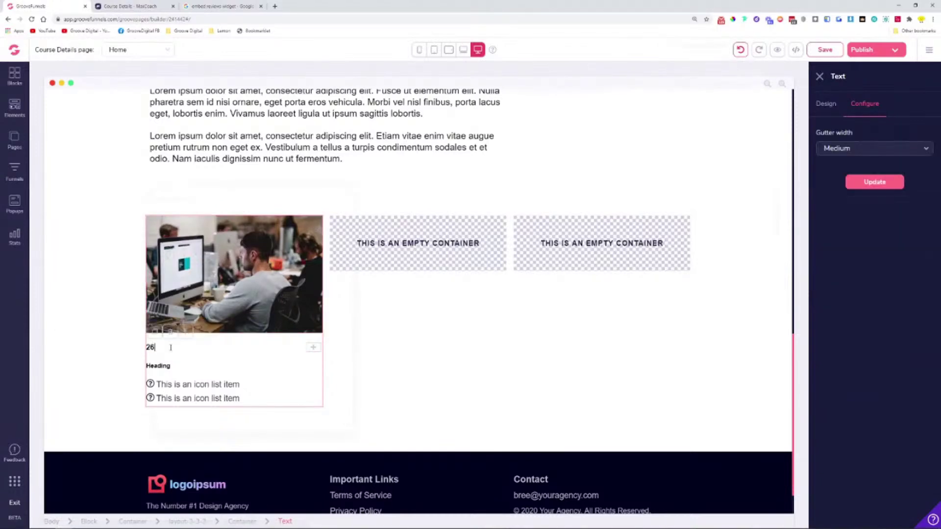
pyautogui.click(171, 347)
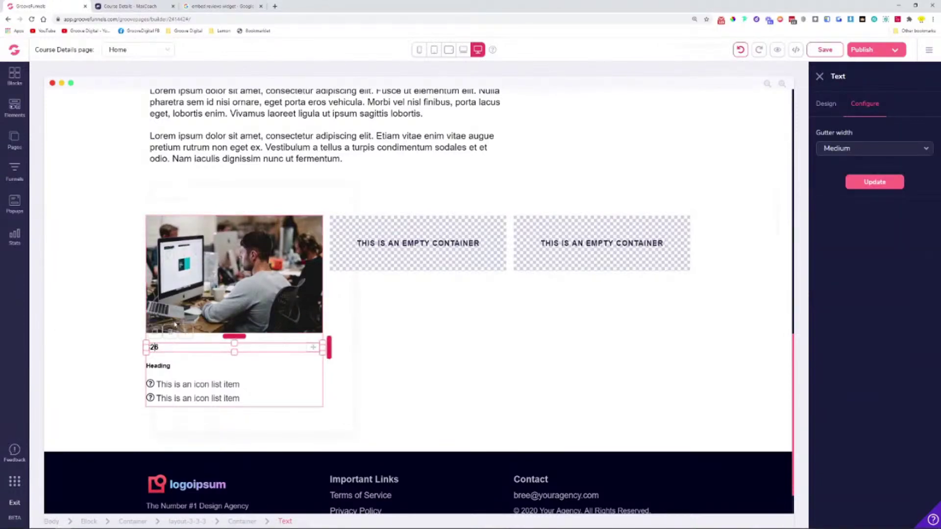
# - Apply design changes to all device sizes and set the price heading's text size to 1.875rem
pyautogui.click(832, 104)
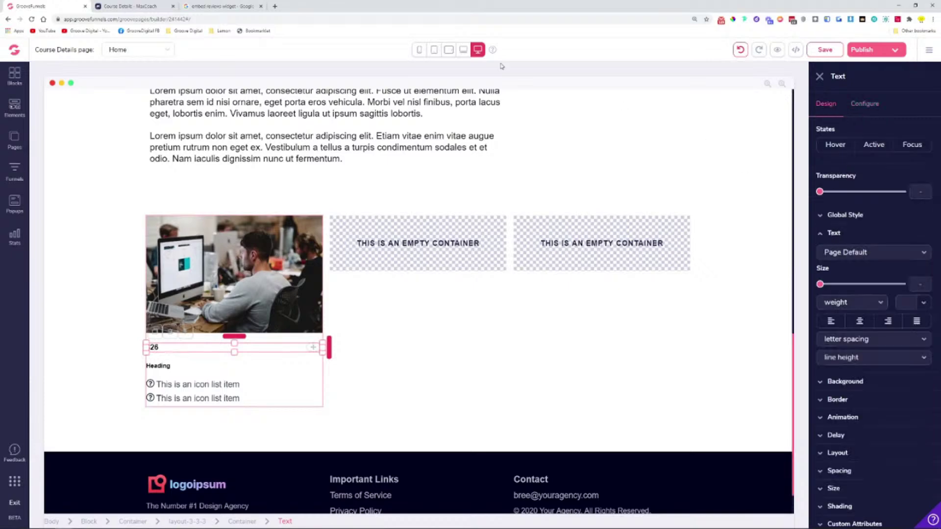
pyautogui.click(479, 50)
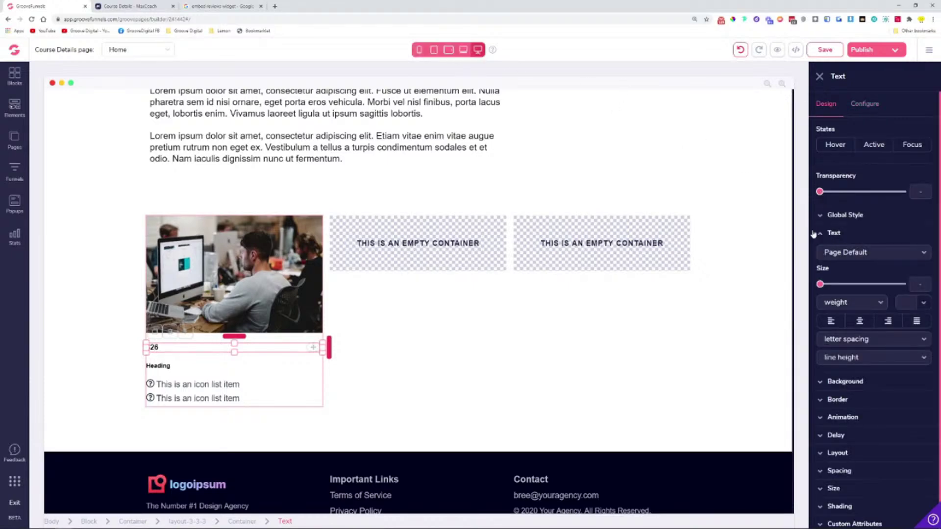
pyautogui.moveTo(821, 287); pyautogui.dragTo(871, 295)
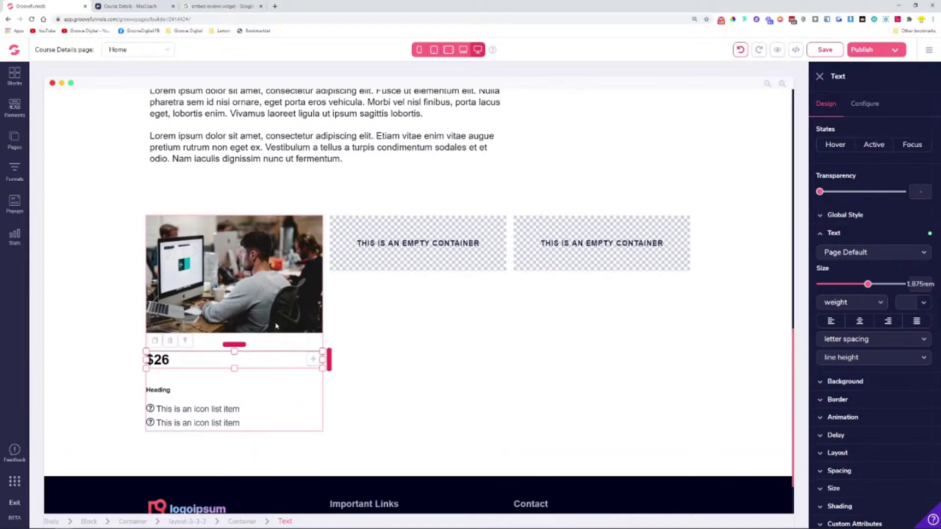
# - Change the heading below the price to "Academic Listening and Note Taking", following the reference page, and set its text size to 1.5rem
pyautogui.click(161, 5)
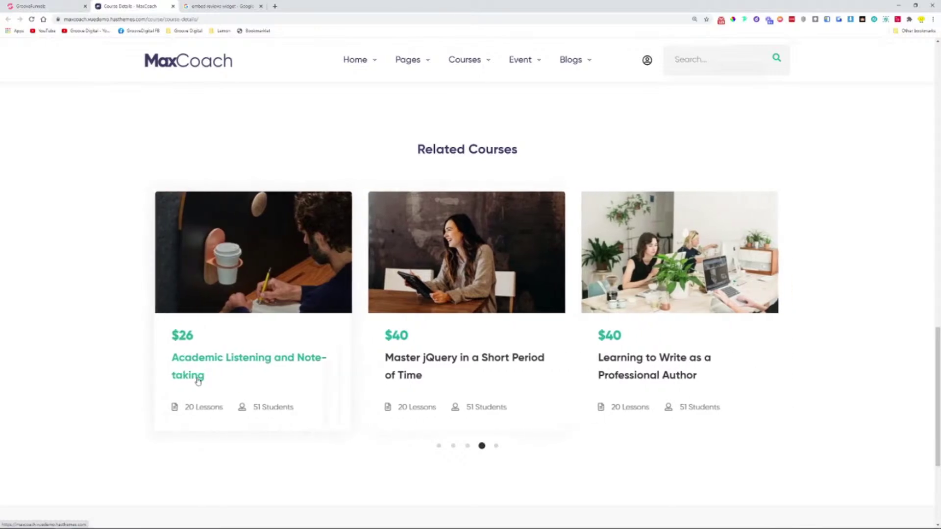
pyautogui.hotkey('ctrl', 'shift', 'Tab')
pyautogui.doubleClick(167, 392)
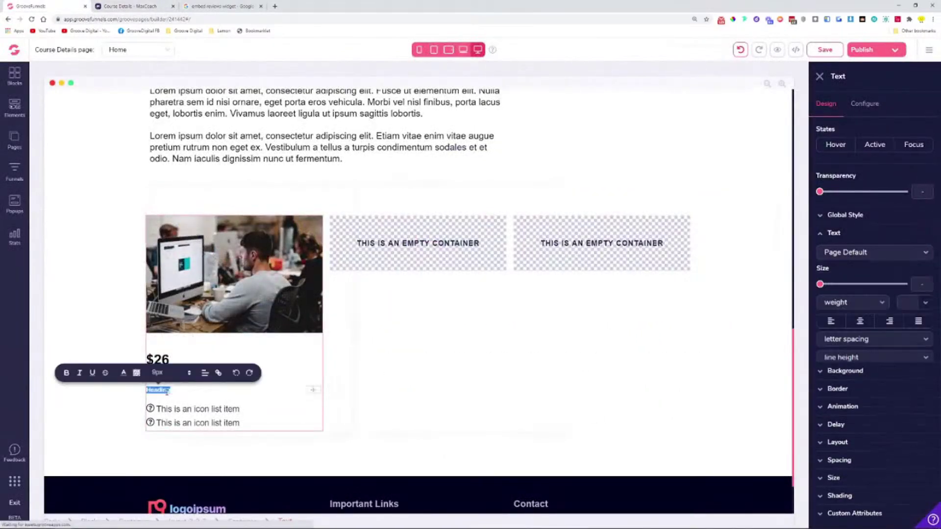
pyautogui.write('Ad')
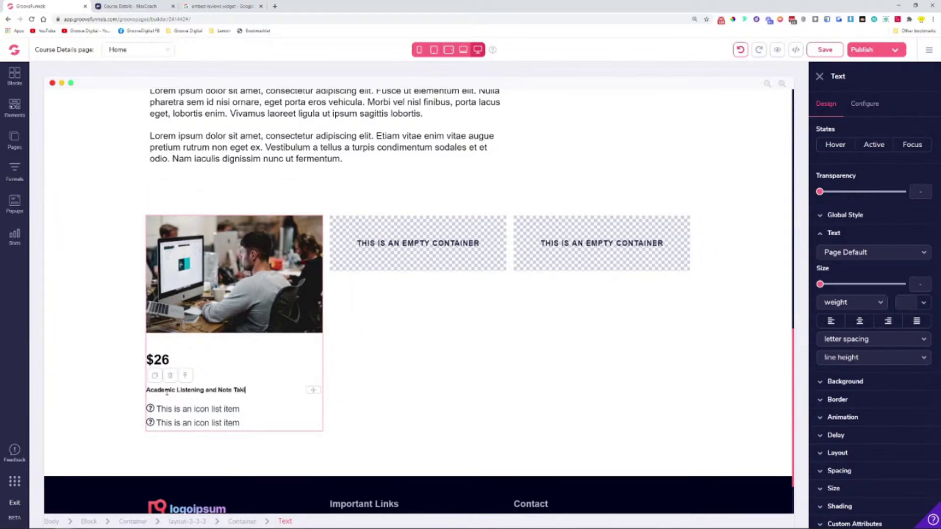
pyautogui.moveTo(819, 285); pyautogui.dragTo(861, 288)
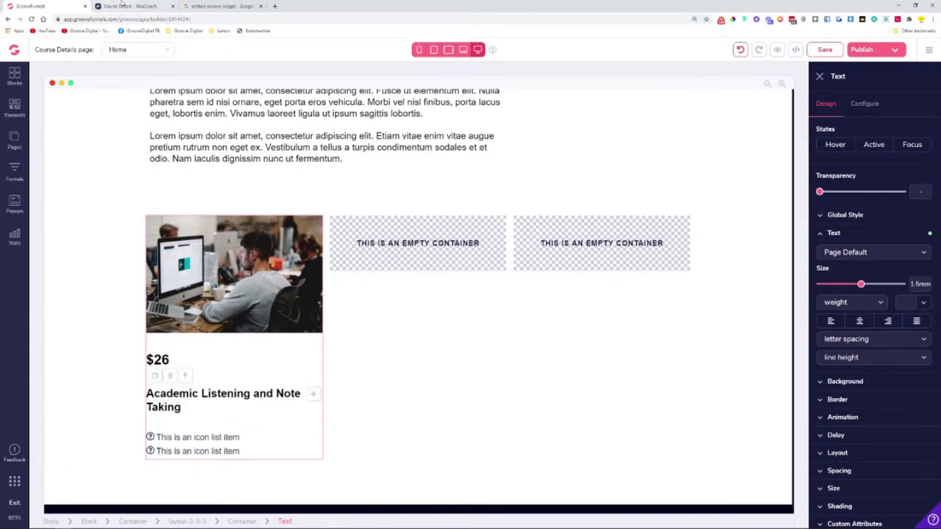
# - Compare with the reference card's lesson icon and search the first list item's icon choices for "page" and "not"
pyautogui.hotkey('ctrl', 'Tab')
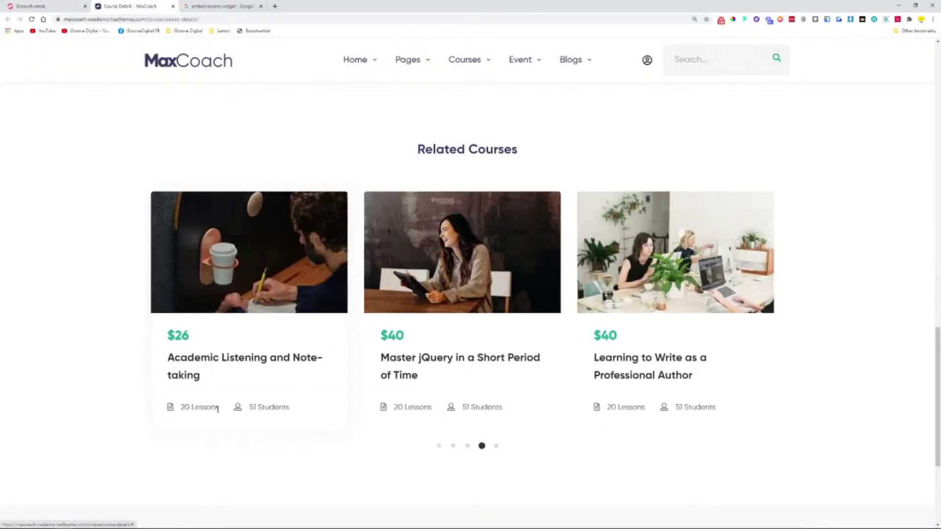
pyautogui.hotkey('ctrl', 'shift', 'Tab')
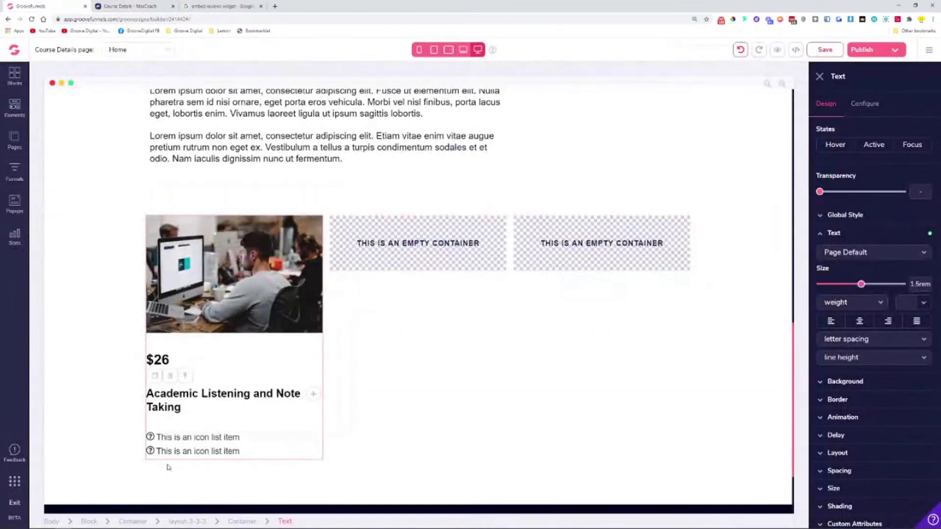
pyautogui.click(151, 437)
pyautogui.click(877, 108)
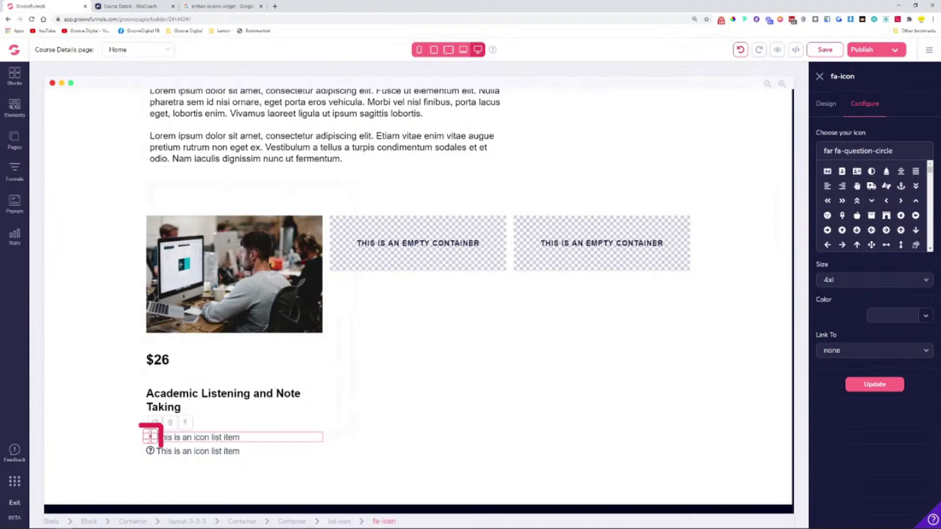
pyautogui.tripleClick(858, 151)
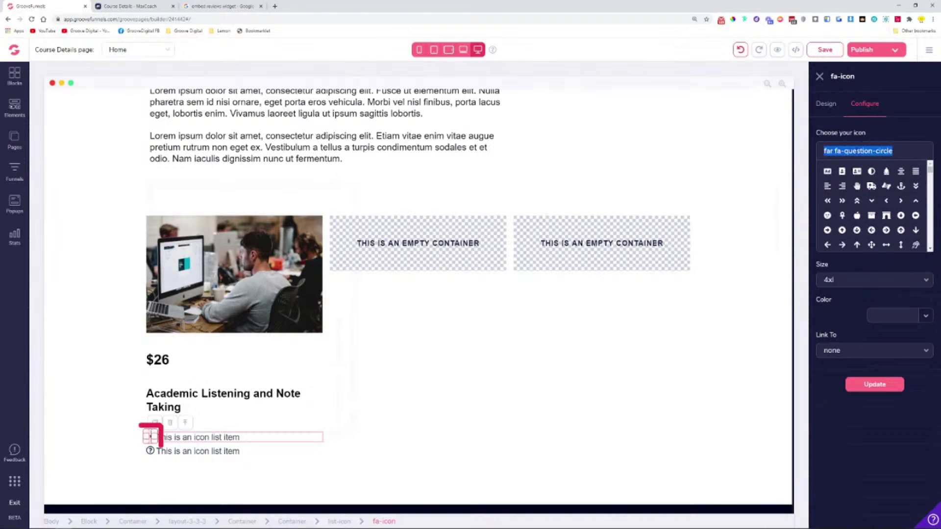
pyautogui.write('page')
pyautogui.press('BackSpace')
pyautogui.press('BackSpace')
pyautogui.press('BackSpace')
pyautogui.press('BackSpace')
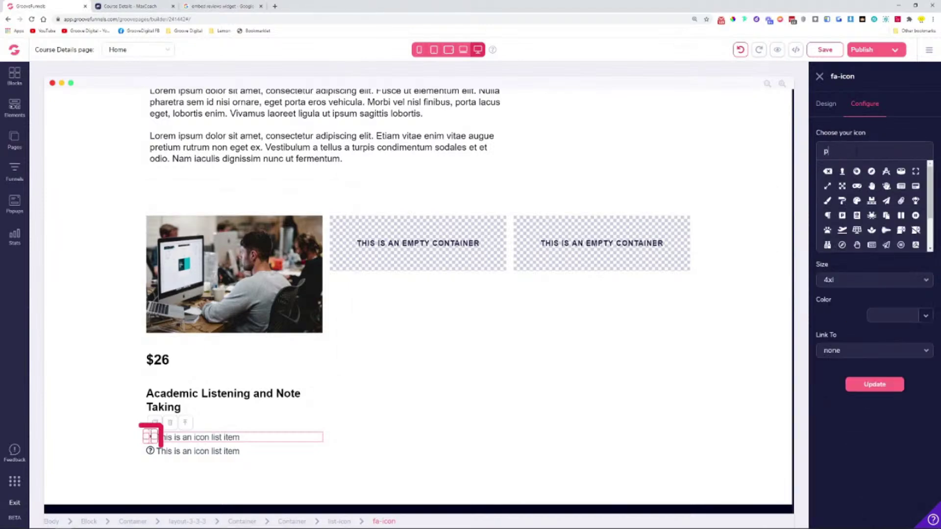
pyautogui.write('not')
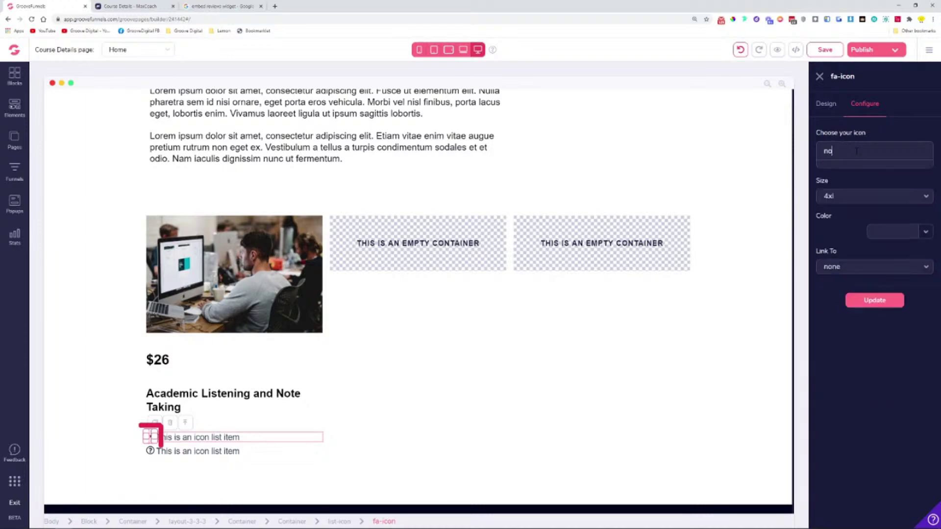
pyautogui.press('BackSpace')
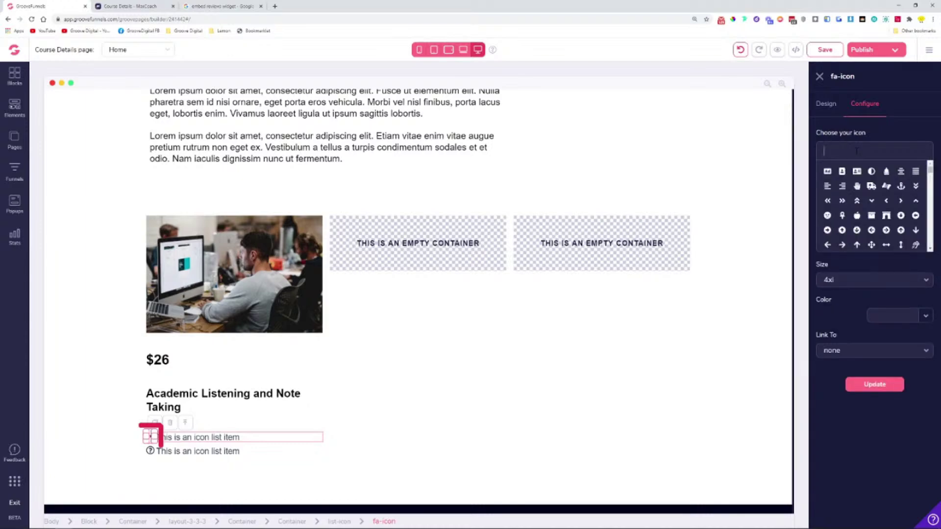
# - Try the fas fa-file-alt icon for the first list item, recheck the reference card, and select the item's text
pyautogui.scroll(-3, 886, 204)
pyautogui.write('d')
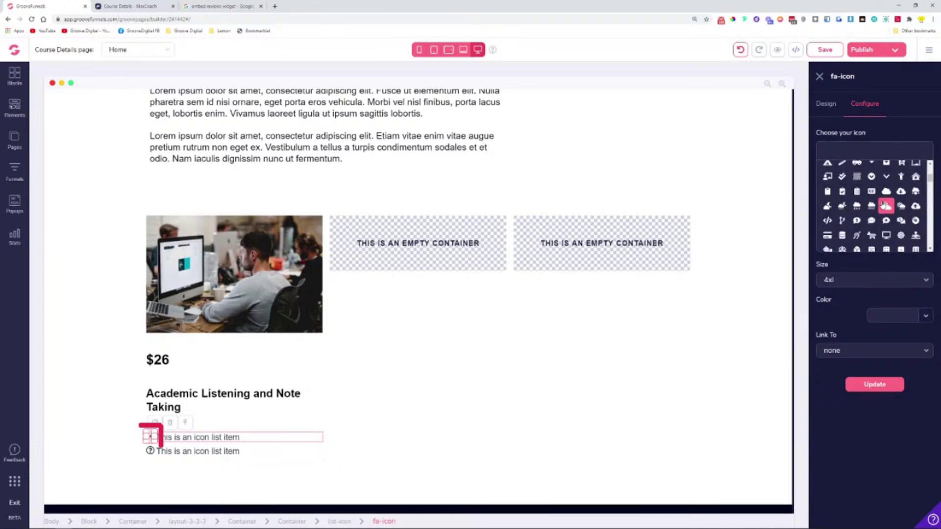
pyautogui.write('pa')
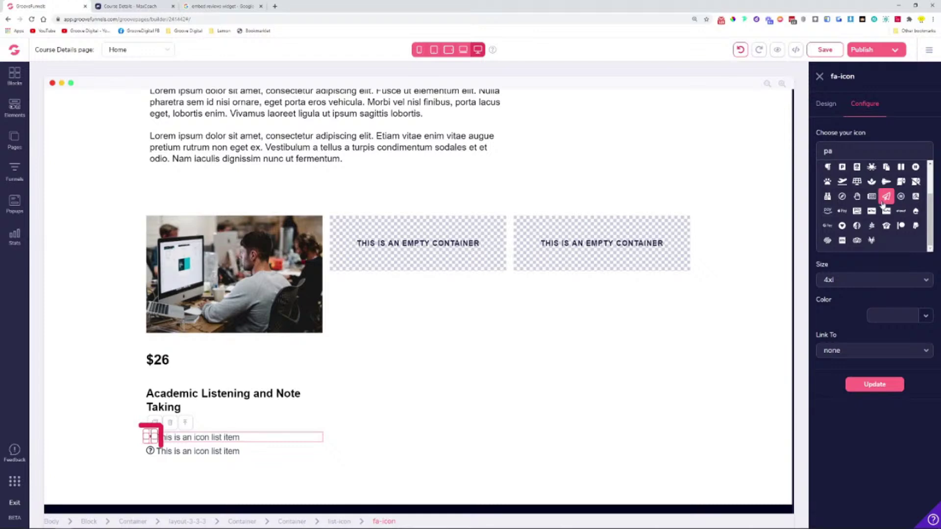
pyautogui.press('BackSpace')
pyautogui.press('BackSpace')
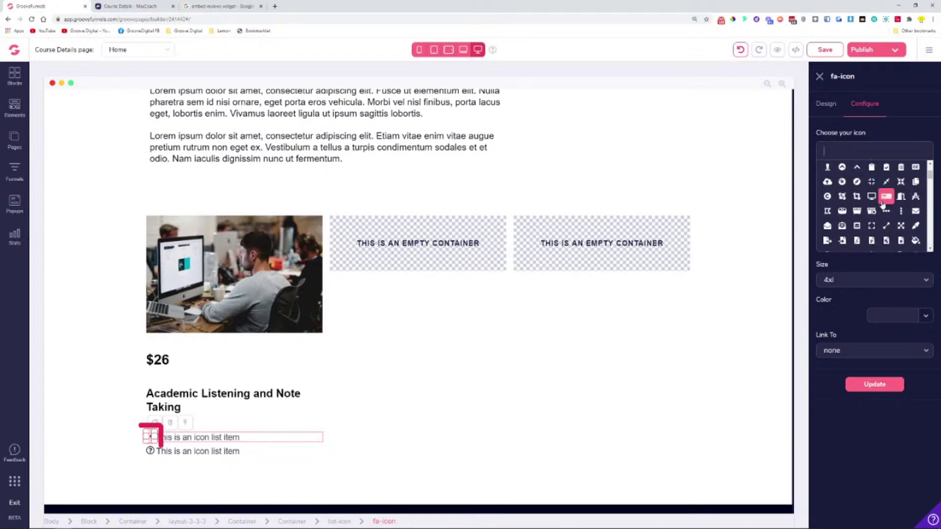
pyautogui.write('file-alt')
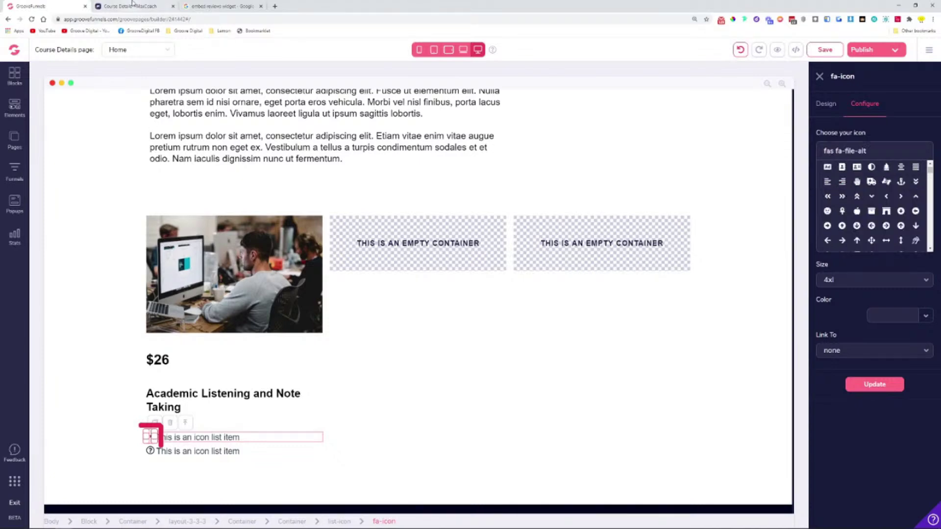
pyautogui.click(130, 6)
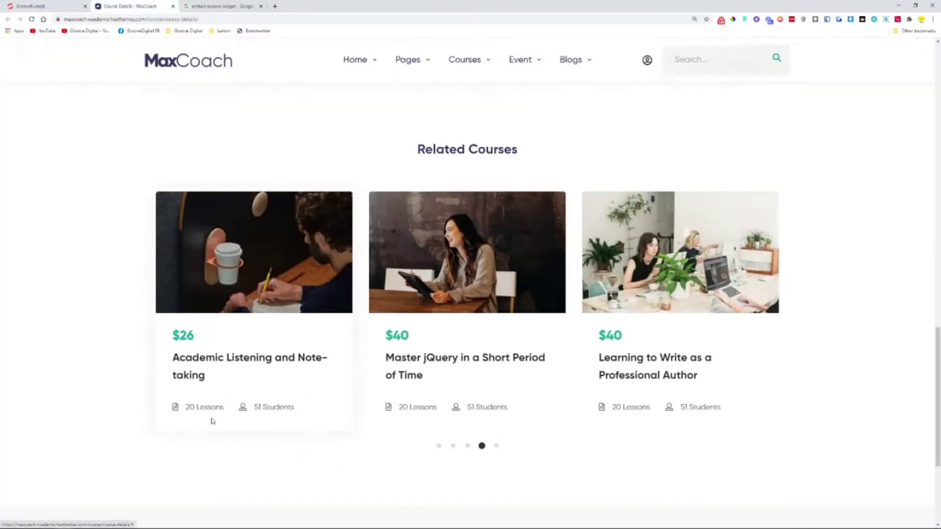
pyautogui.hotkey('ctrl', 'shift', 'Tab')
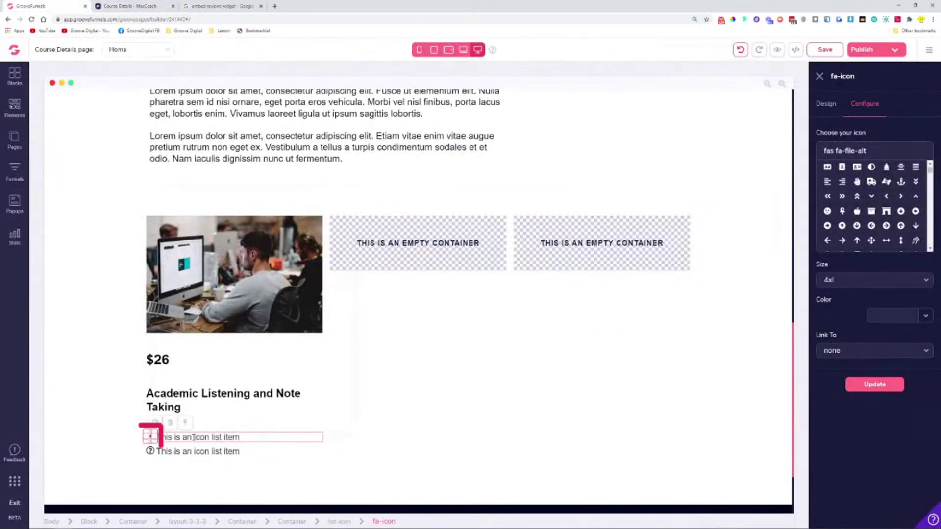
pyautogui.doubleClick(194, 437)
# - Change the first list item's icon to the fas fa-file-alt icon from the "file" search and apply it
pyautogui.click(150, 436)
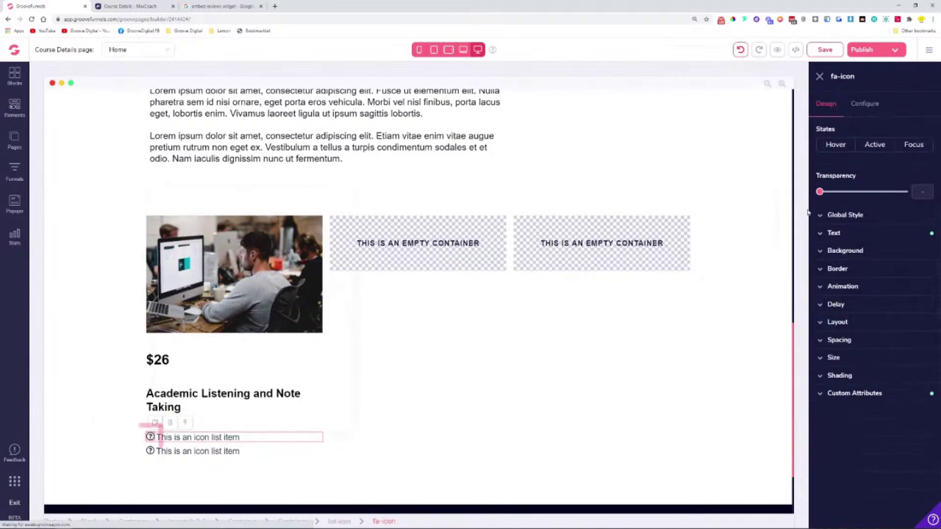
pyautogui.click(866, 107)
pyautogui.tripleClick(863, 150)
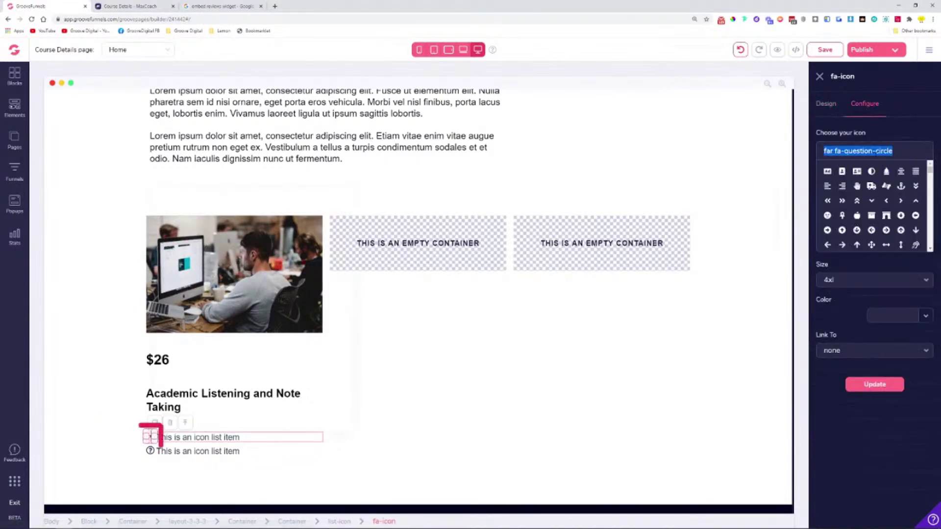
pyautogui.write('file')
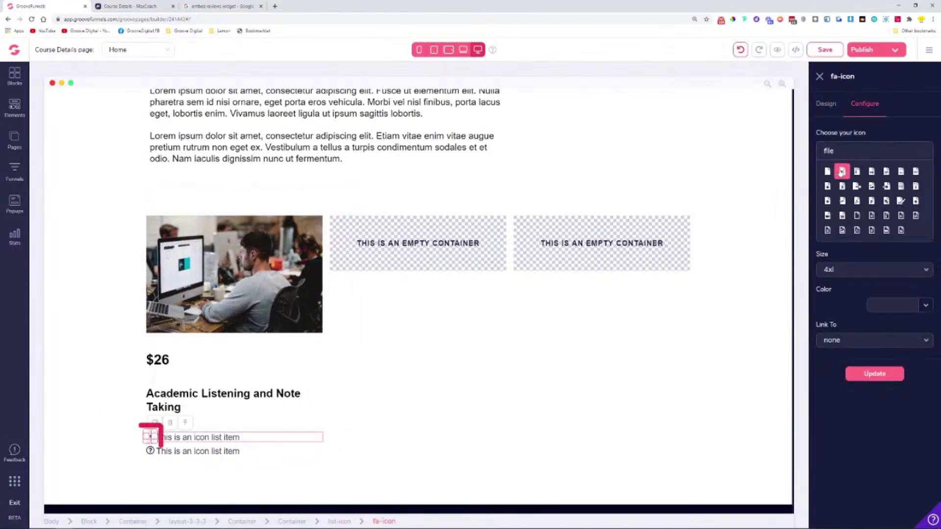
pyautogui.click(843, 172)
pyautogui.click(881, 383)
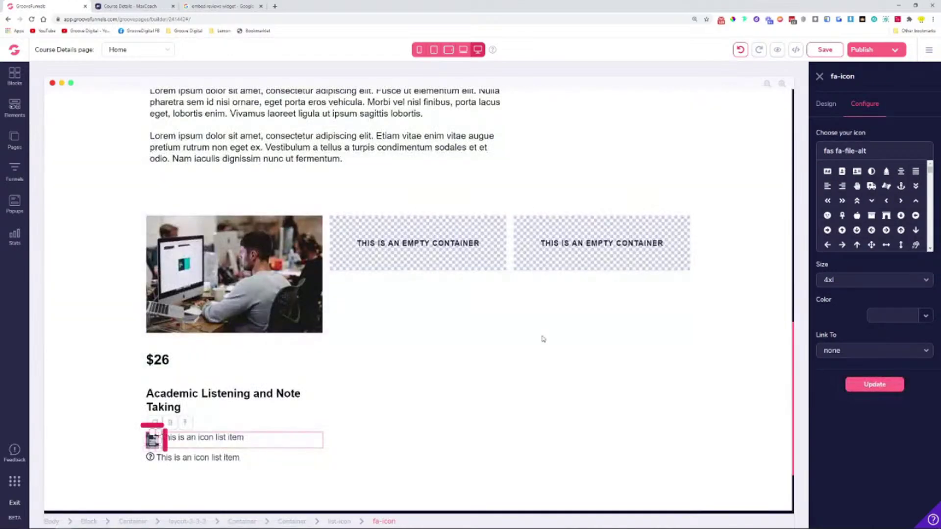
# - Set the text size of the first list item's file icon to 1.125rem
pyautogui.click(826, 103)
pyautogui.click(864, 236)
pyautogui.moveTo(820, 285); pyautogui.dragTo(848, 286)
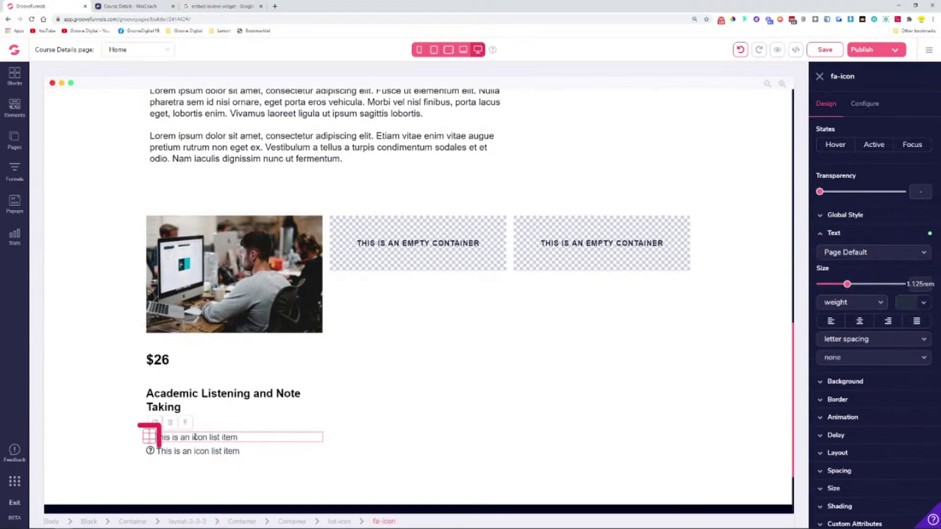
# - Replace the first list item's text with "20 Lessons", following the MaxCoach reference card
pyautogui.doubleClick(195, 438)
pyautogui.click(130, 6)
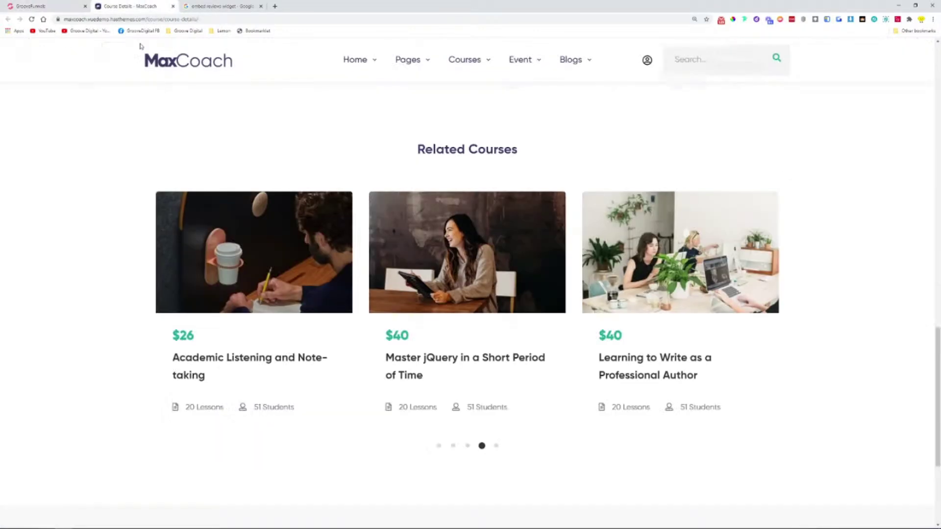
pyautogui.click(74, 4)
pyautogui.write('20 Lessons')
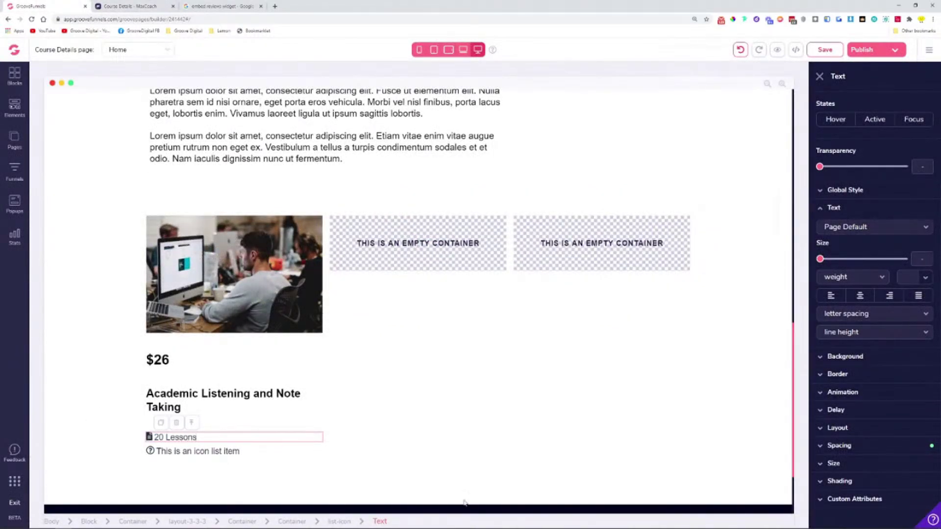
pyautogui.click(452, 467)
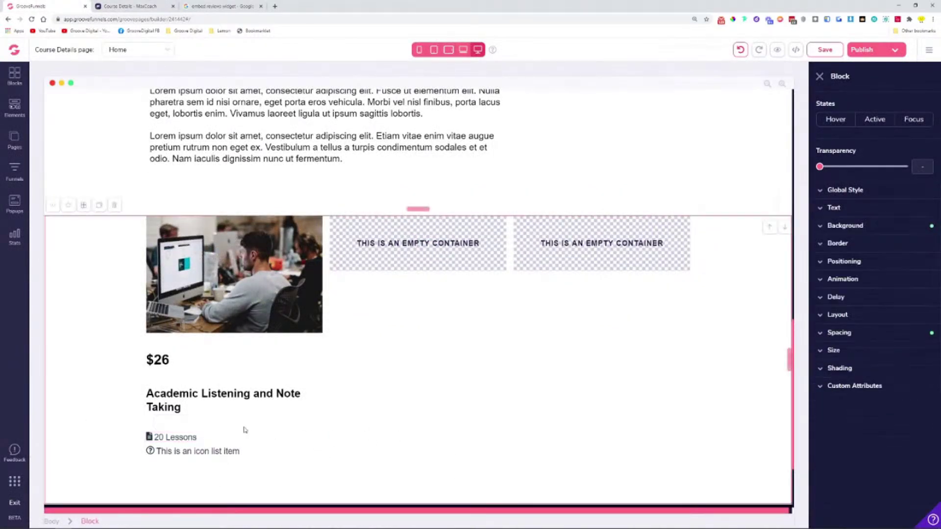
# - Set the left margin of the "20 Lessons" text to 1rem and compare the gap with the reference card
pyautogui.click(180, 438)
pyautogui.click(905, 446)
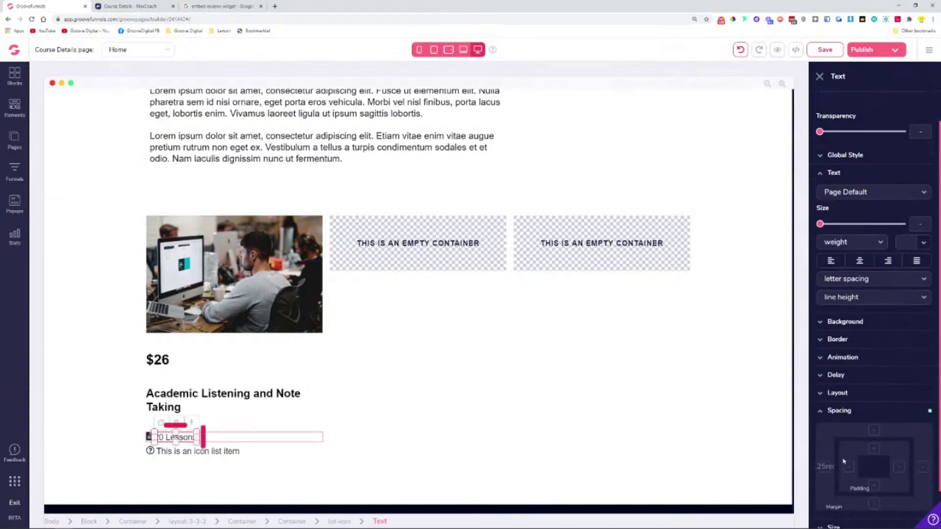
pyautogui.click(824, 467)
pyautogui.moveTo(828, 521); pyautogui.dragTo(838, 523)
pyautogui.hotkey('ctrl', 'Tab')
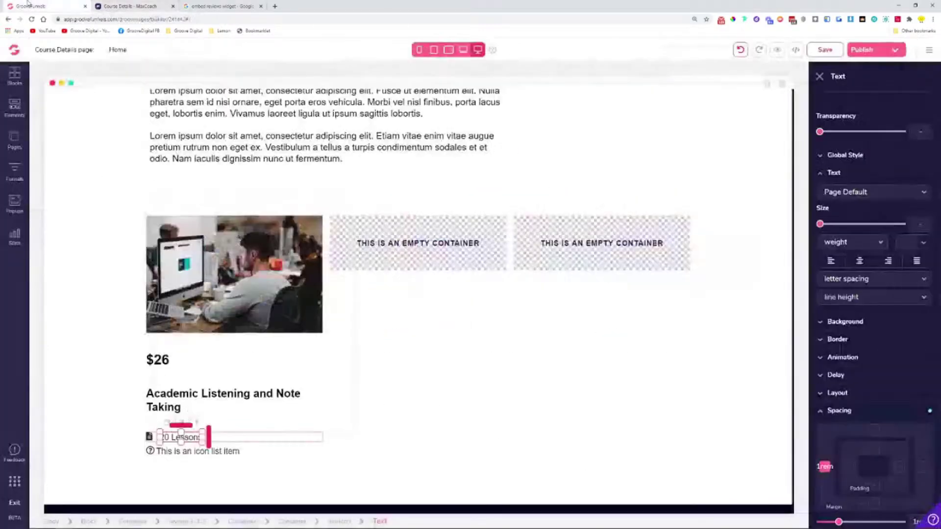
pyautogui.click(45, 6)
pyautogui.click(112, 6)
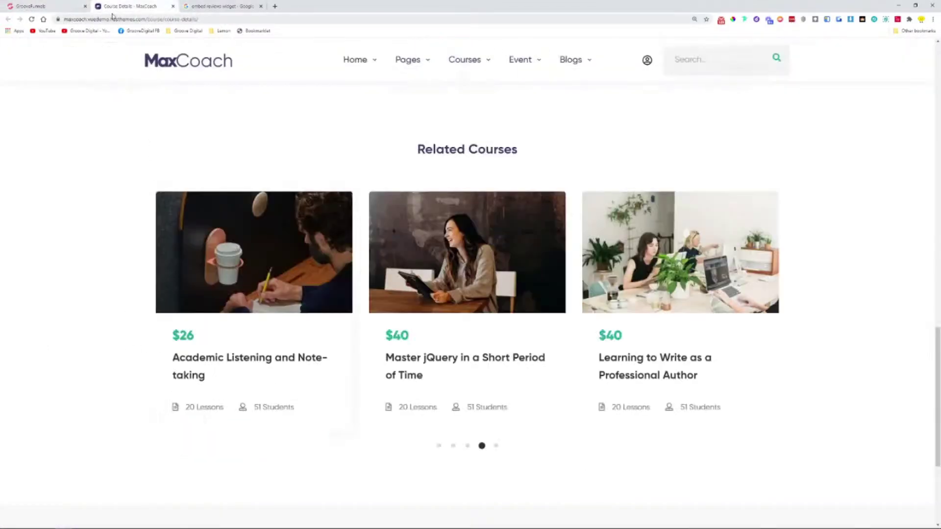
pyautogui.click(63, 5)
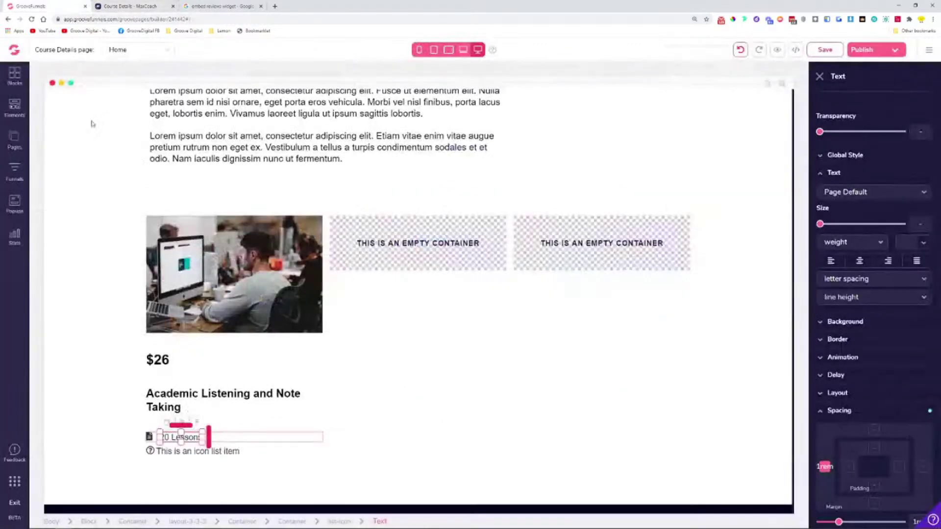
# - Change the second list item's icon to the fas fa-user icon from the "user" search and apply it
pyautogui.click(151, 451)
pyautogui.click(875, 104)
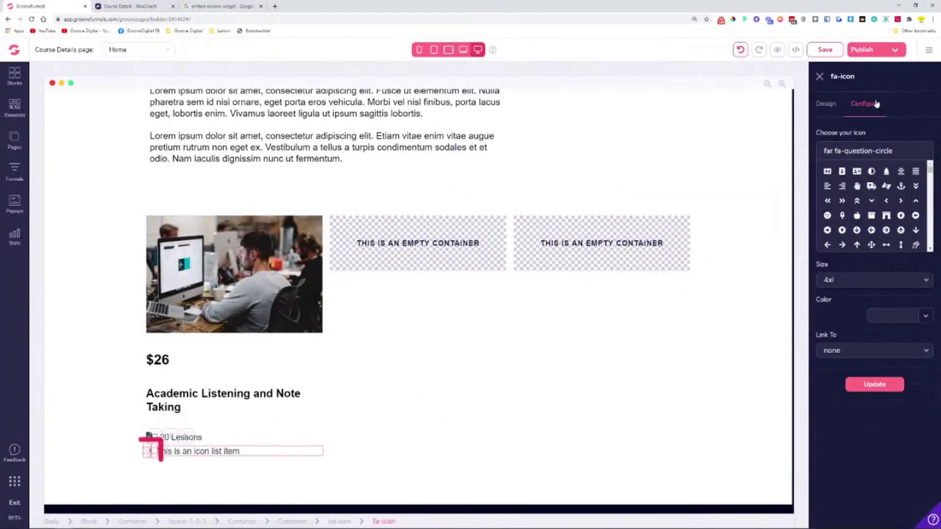
pyautogui.doubleClick(844, 150)
pyautogui.hotkey('ctrl', 'a')
pyautogui.write('user')
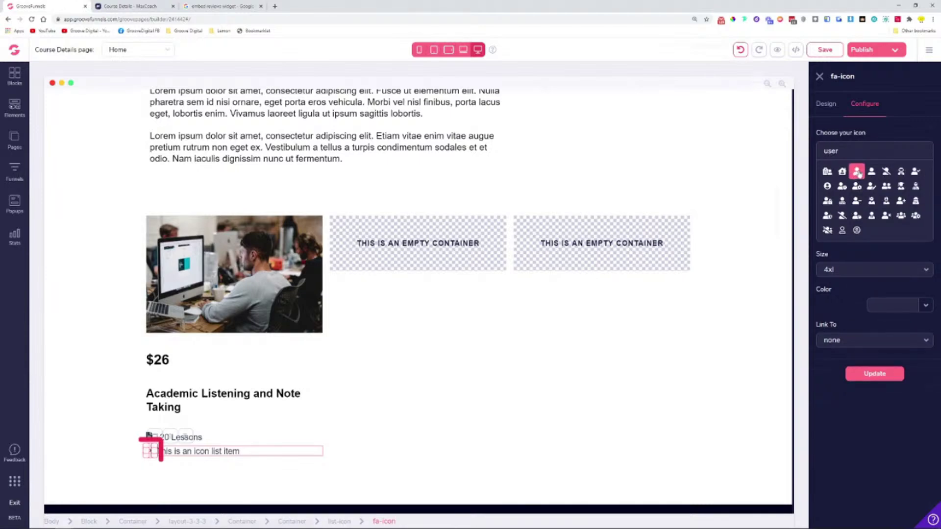
pyautogui.click(857, 172)
pyautogui.click(879, 386)
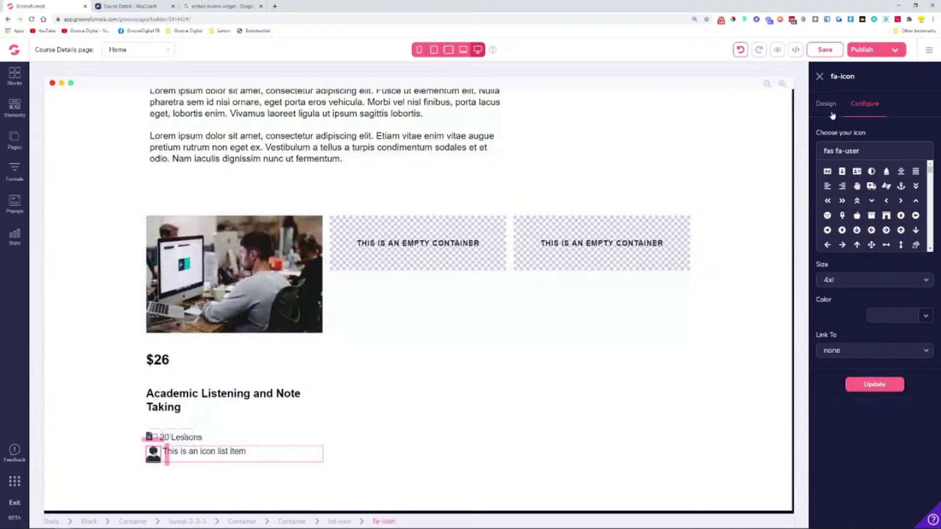
# - Set the text size of the second list item's user icon to 1.125rem
pyautogui.click(829, 105)
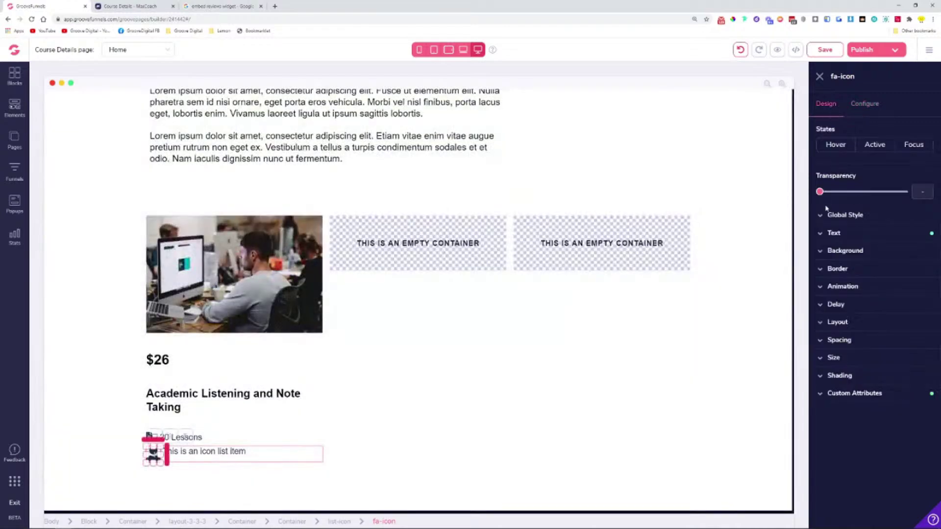
pyautogui.click(836, 236)
pyautogui.moveTo(820, 285); pyautogui.dragTo(834, 285)
pyautogui.click(554, 440)
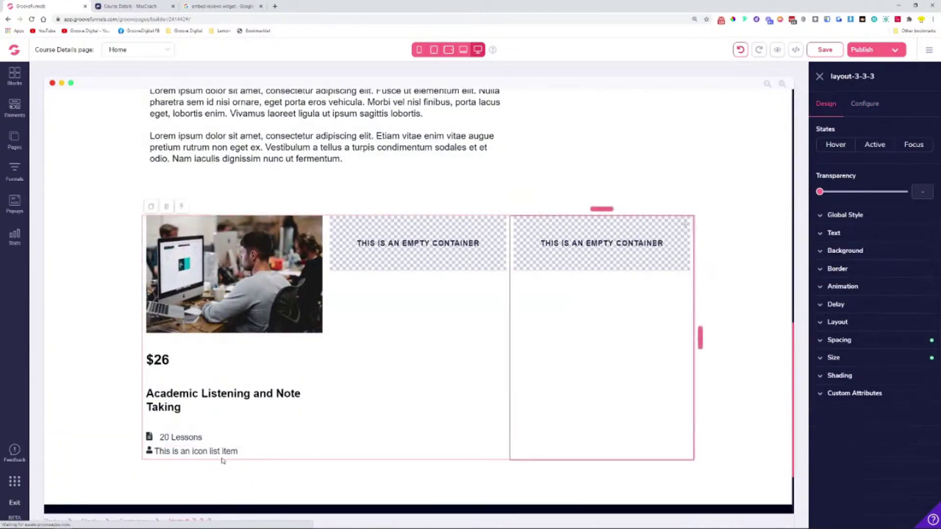
pyautogui.click(150, 451)
pyautogui.click(834, 233)
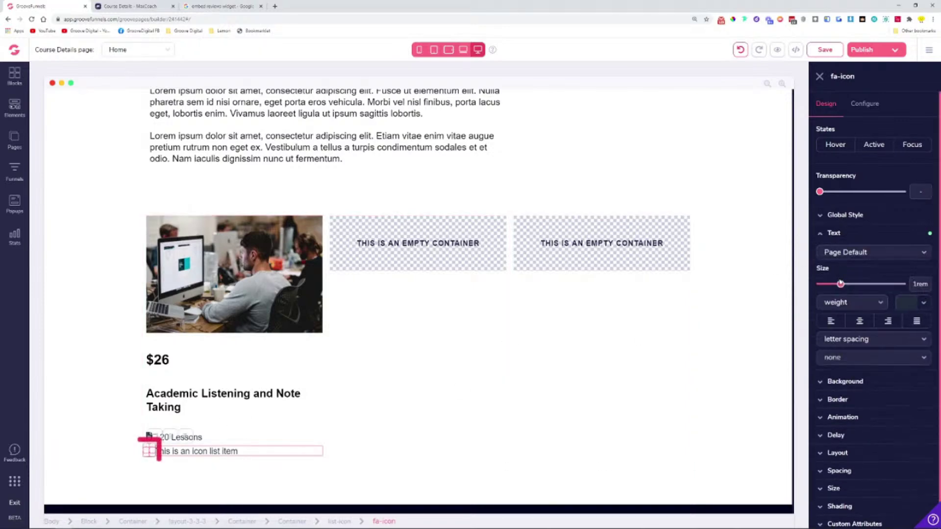
pyautogui.moveTo(841, 285); pyautogui.dragTo(847, 284)
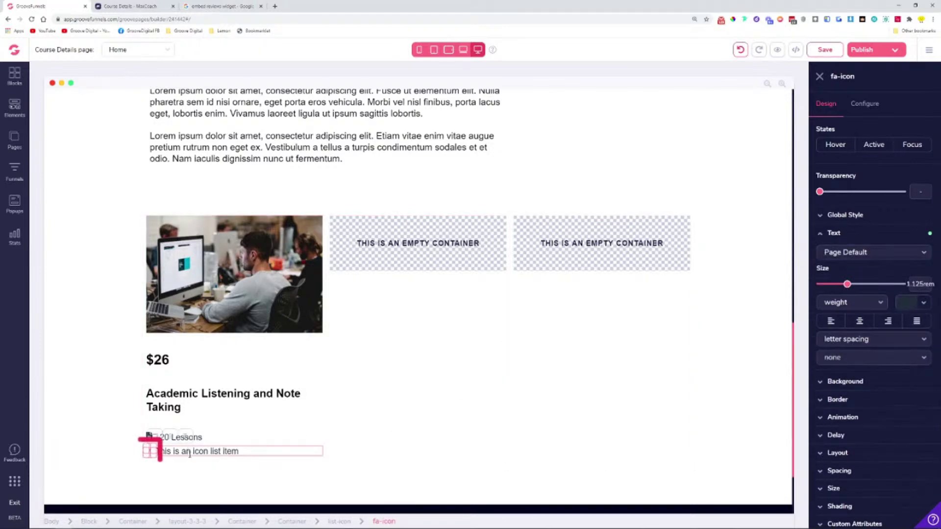
# - Replace the second list item's text with "51 Students"
pyautogui.click(189, 451)
pyautogui.doubleClick(201, 452)
pyautogui.tripleClick(189, 452)
pyautogui.write('51')
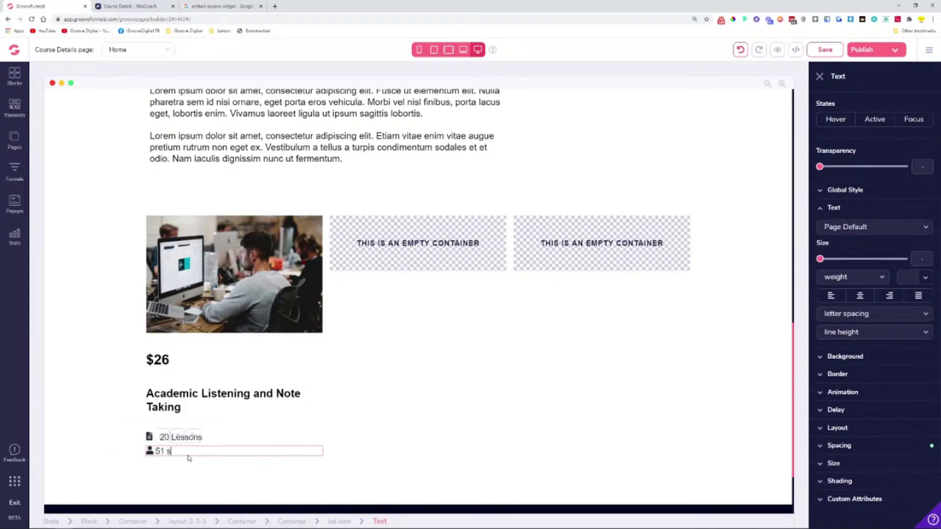
pyautogui.write(' Students')
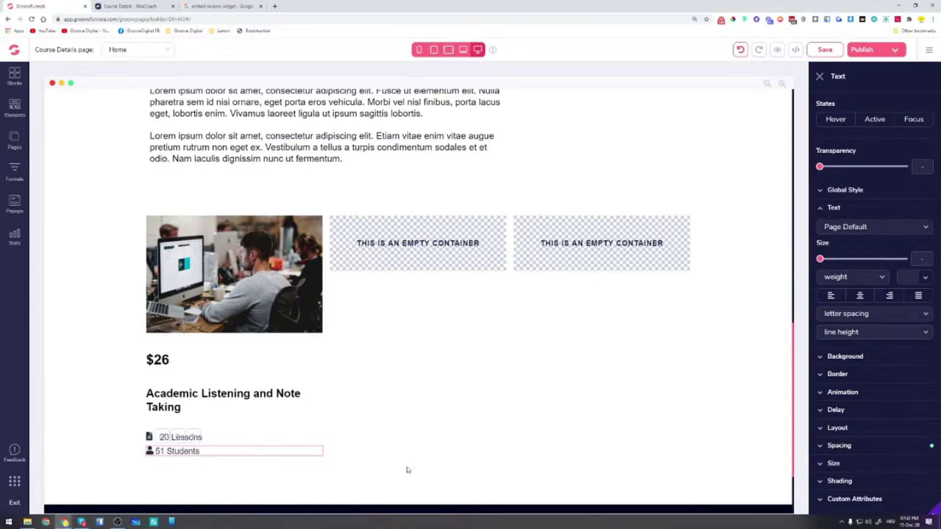
# - Increase the left margin of the "51 Students" text to line it up with the "20 Lessons" text above
pyautogui.click(856, 450)
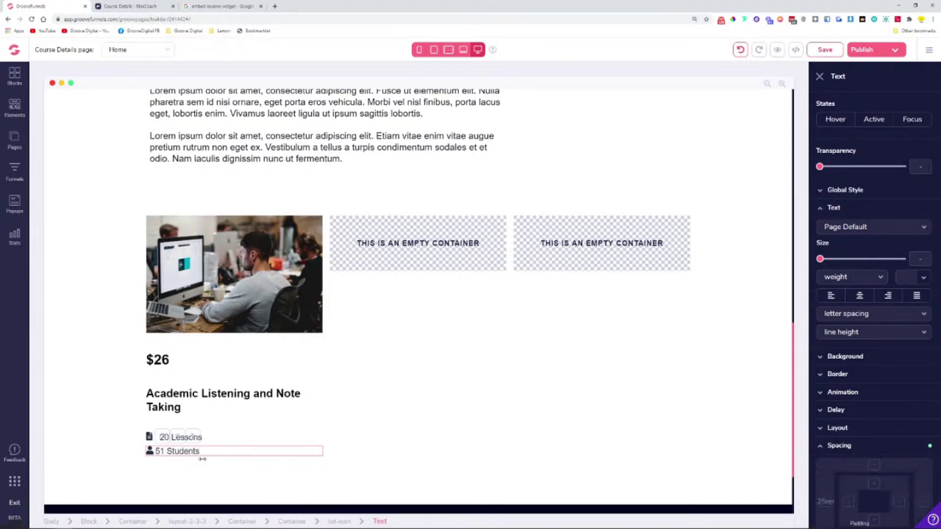
pyautogui.click(438, 432)
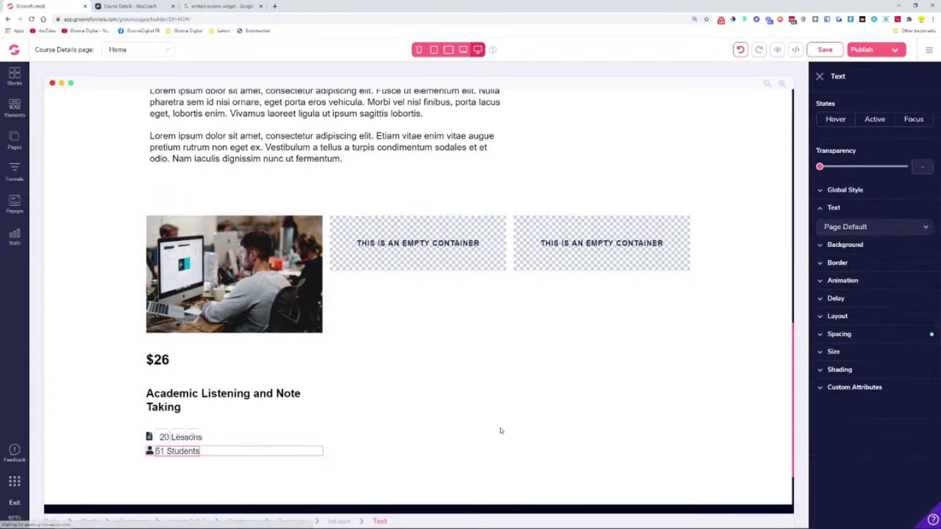
pyautogui.scroll(-2, 843, 431)
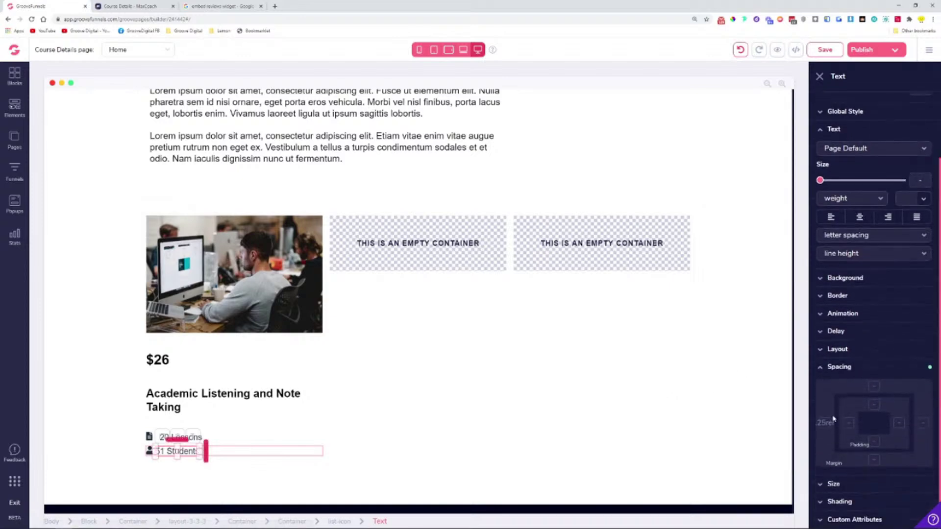
pyautogui.click(825, 423)
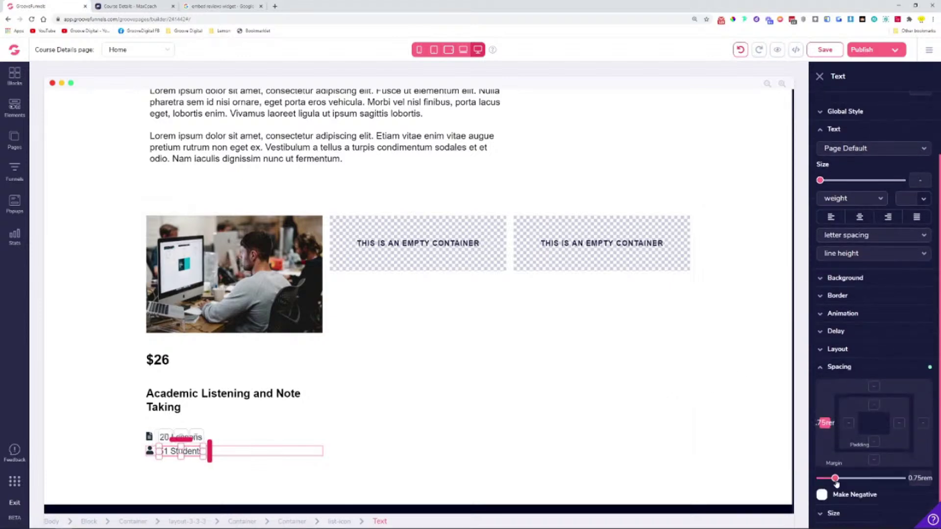
pyautogui.click(458, 444)
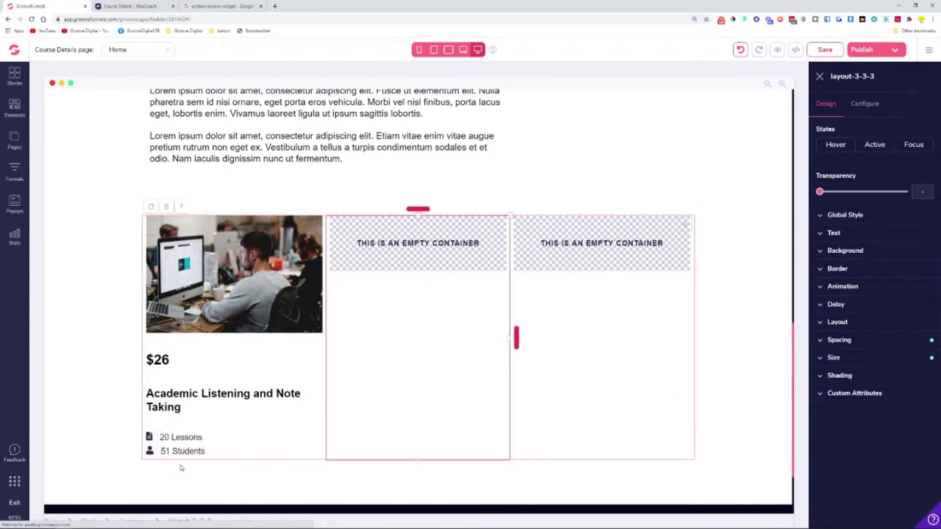
# - Select the container holding both icon list items and set its layout direction to Horizontal
pyautogui.click(248, 443)
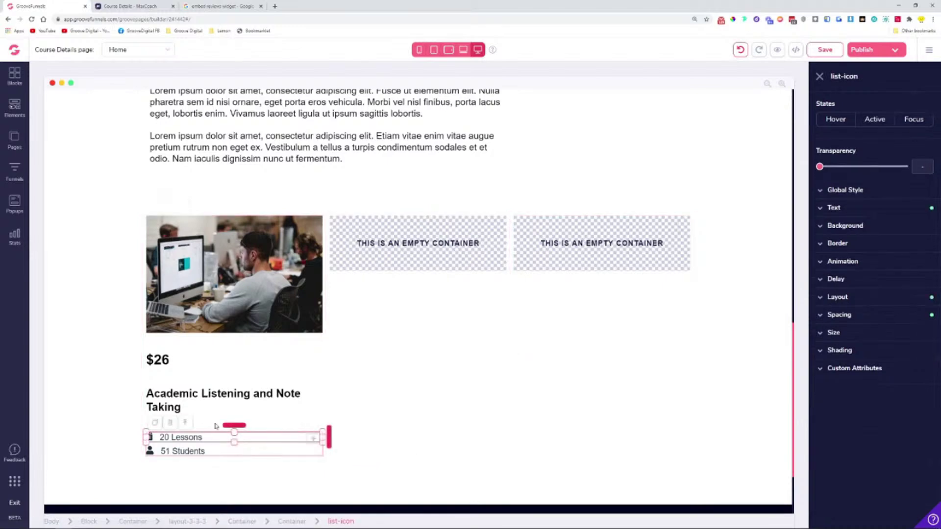
pyautogui.click(185, 425)
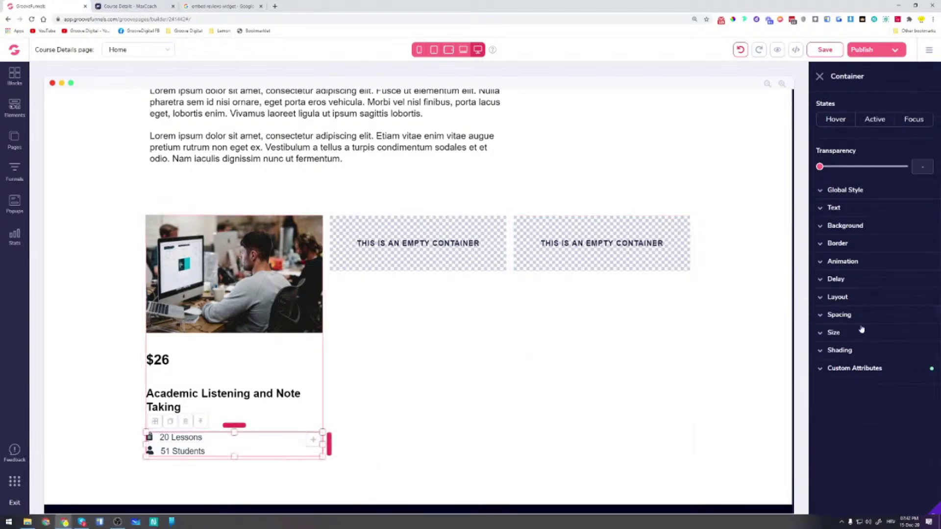
pyautogui.click(859, 297)
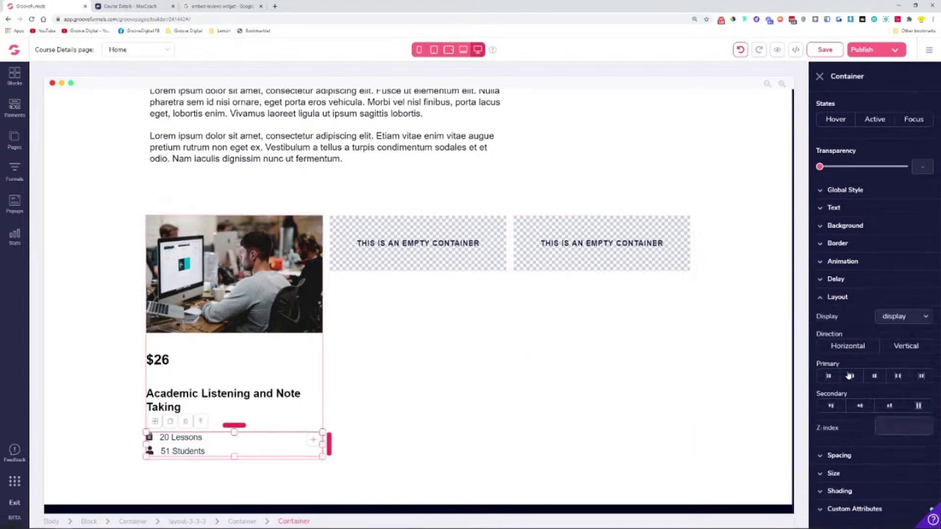
pyautogui.click(851, 348)
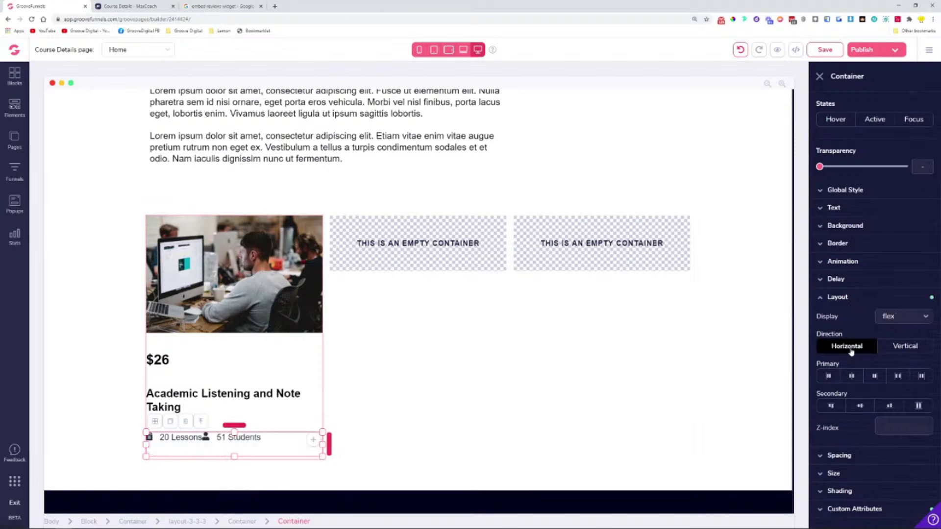
# - Set the left margin of the "51 Students" list item to 3rem to separate it from "20 Lessons"
pyautogui.click(206, 444)
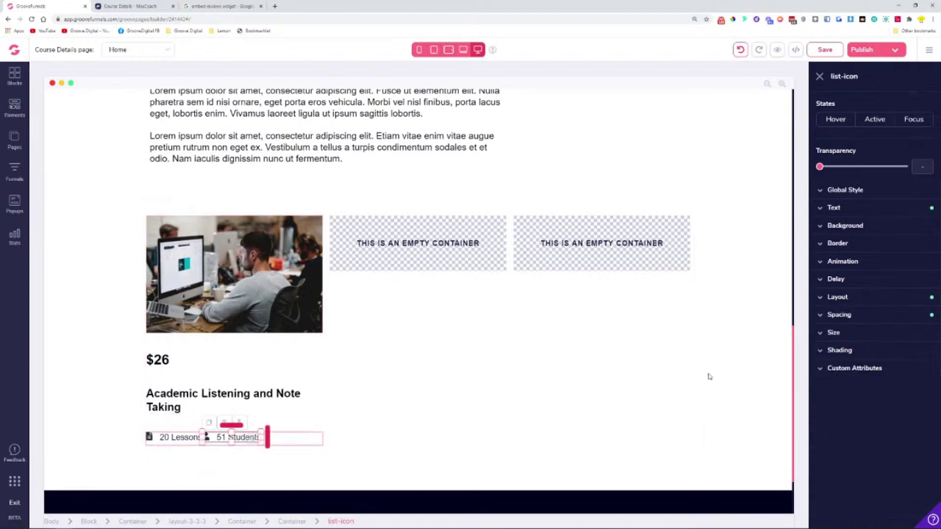
pyautogui.click(870, 314)
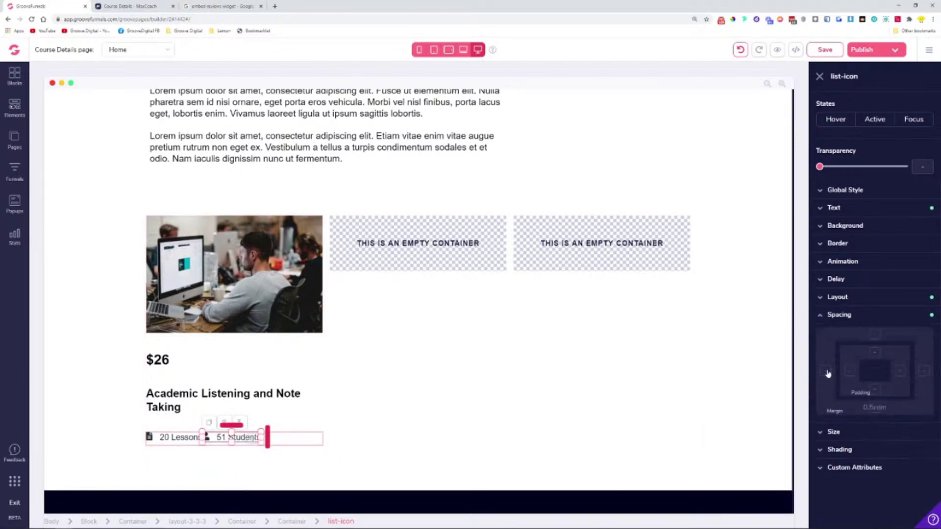
pyautogui.click(827, 371)
pyautogui.moveTo(825, 430); pyautogui.dragTo(868, 435)
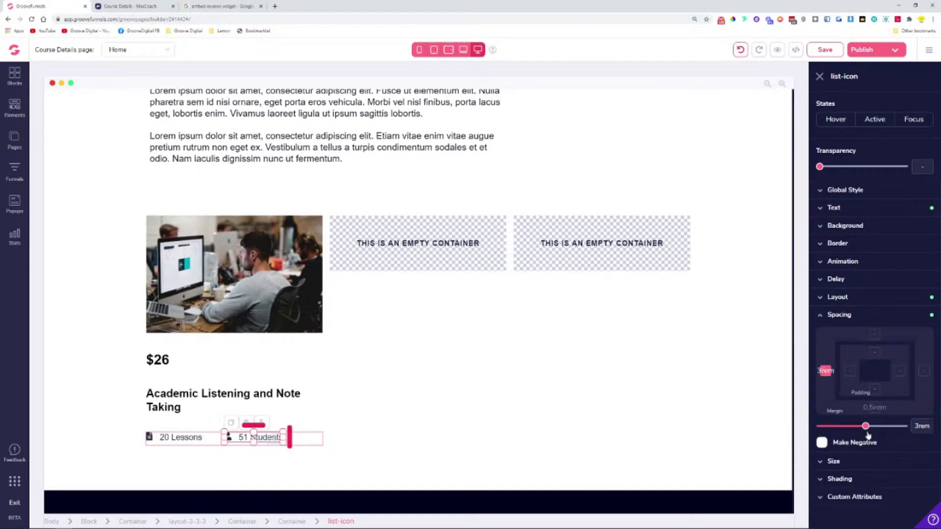
# - Check the MaxCoach reference's related-course card in the browser and correct the builder card's title to "Academic Listening and Note-taking"
pyautogui.click(320, 441)
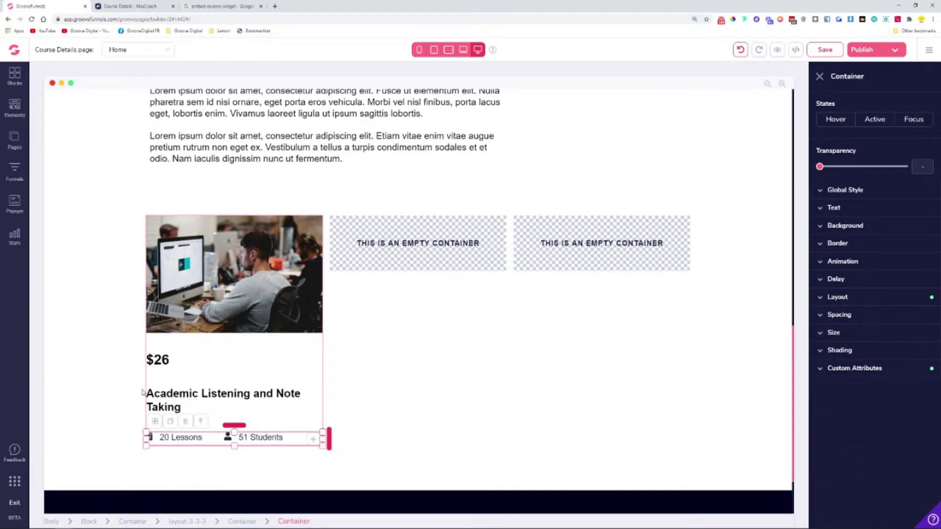
pyautogui.click(164, 360)
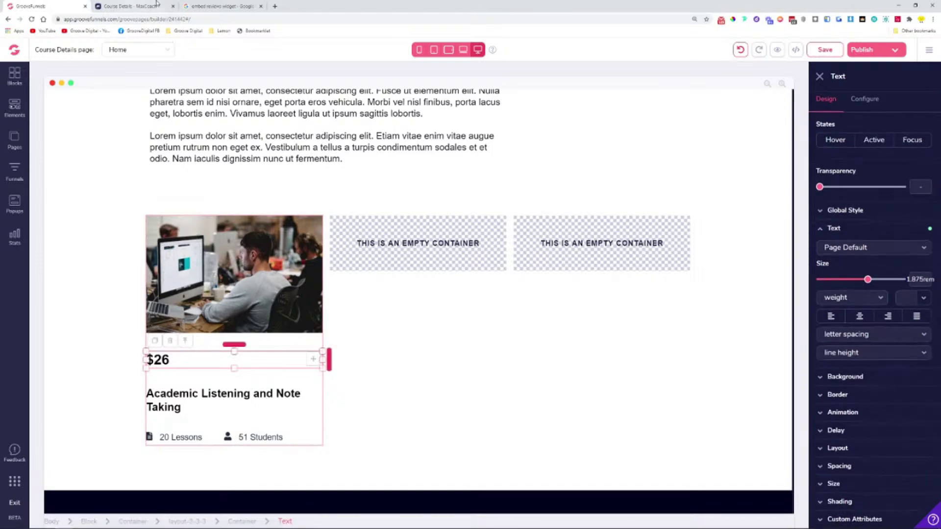
pyautogui.click(171, 5)
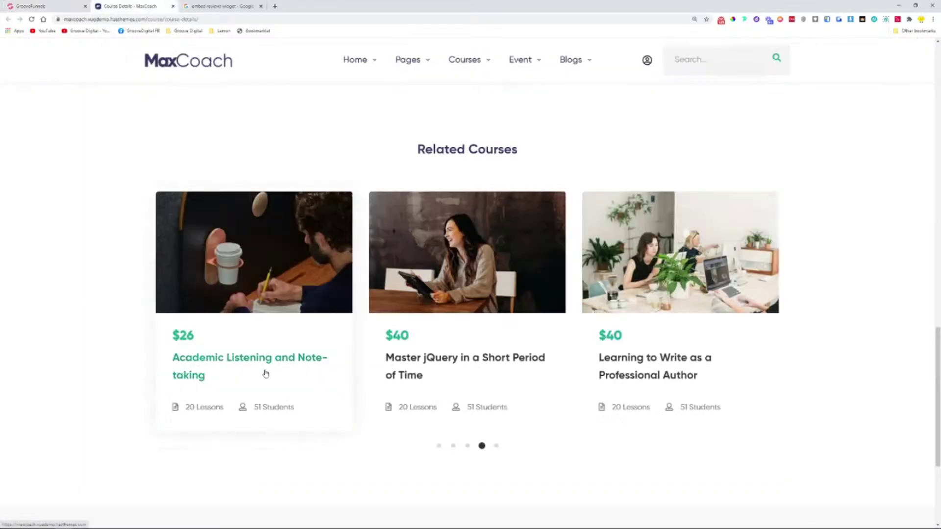
pyautogui.click(61, 5)
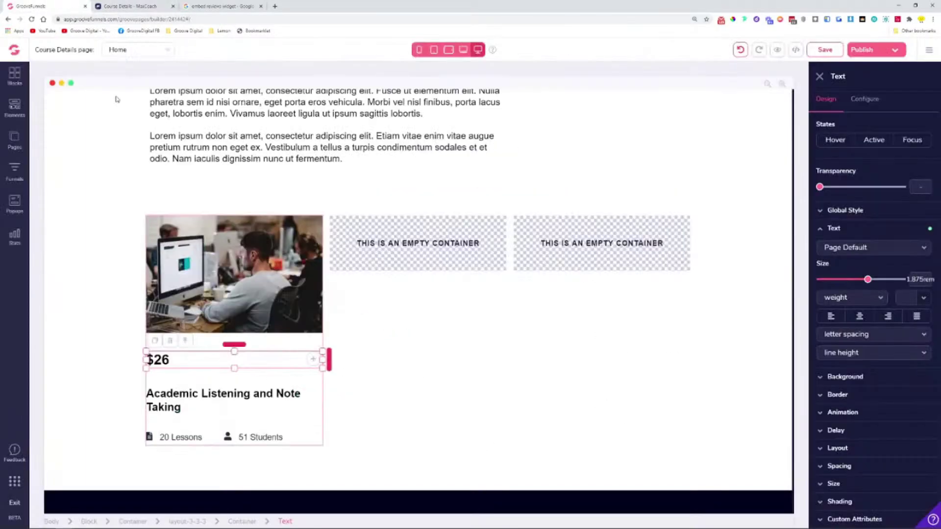
pyautogui.click(300, 398)
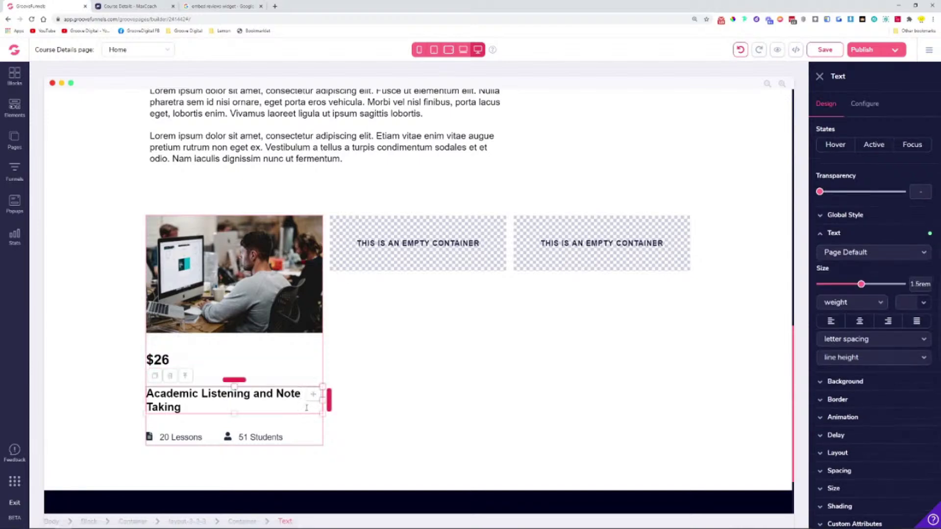
pyautogui.press('Delete')
pyautogui.write('-t')
# - Change the color of the card's "$26" price text to bright green
pyautogui.click(167, 361)
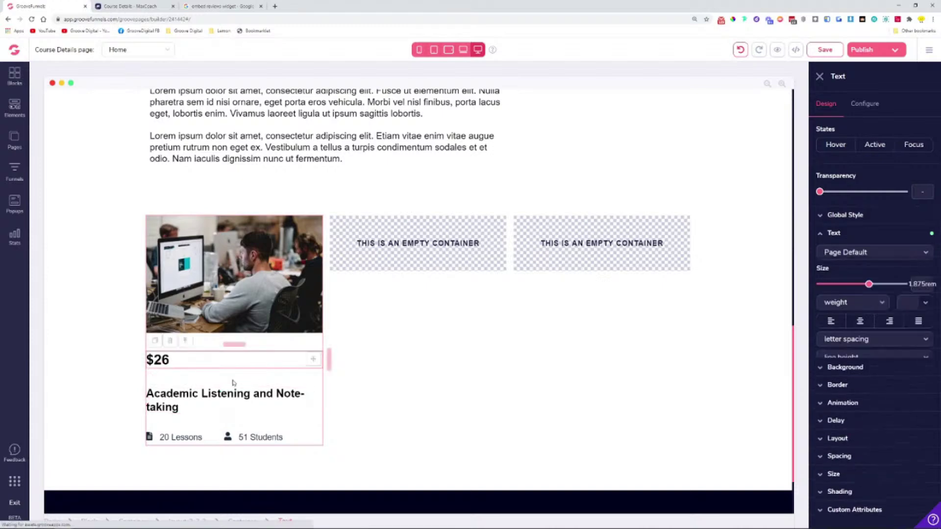
pyautogui.doubleClick(169, 360)
pyautogui.click(910, 302)
pyautogui.moveTo(907, 357)
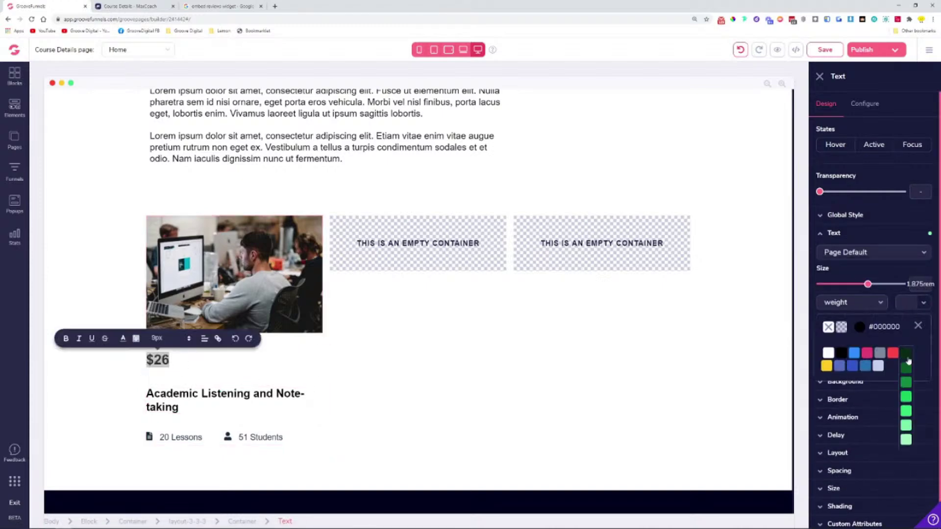
pyautogui.click(907, 402)
pyautogui.click(221, 363)
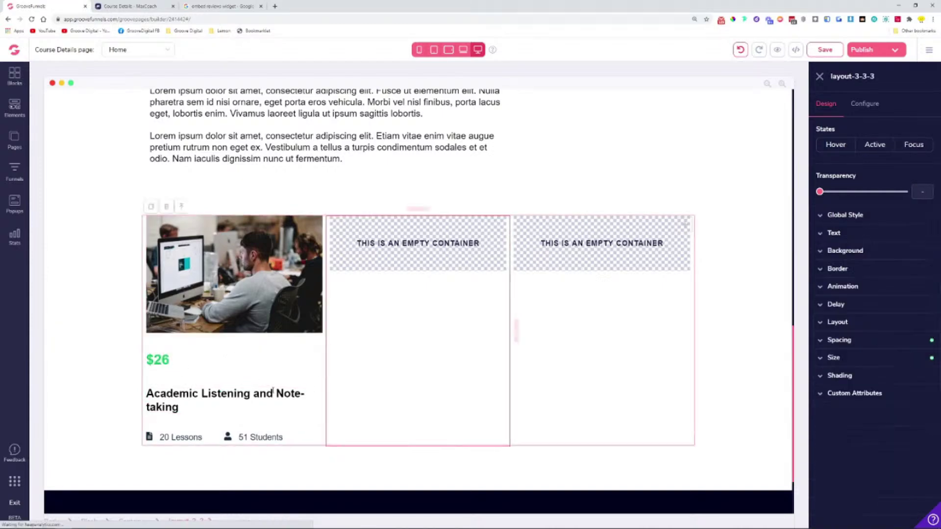
# - Increase the size of the "$26" price text to 2.25rem
pyautogui.click(220, 363)
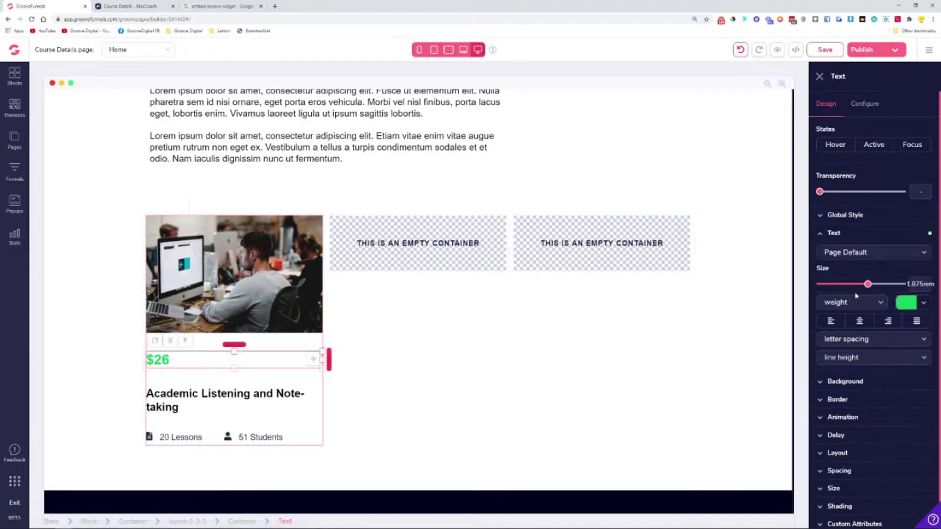
pyautogui.moveTo(872, 286); pyautogui.dragTo(874, 287)
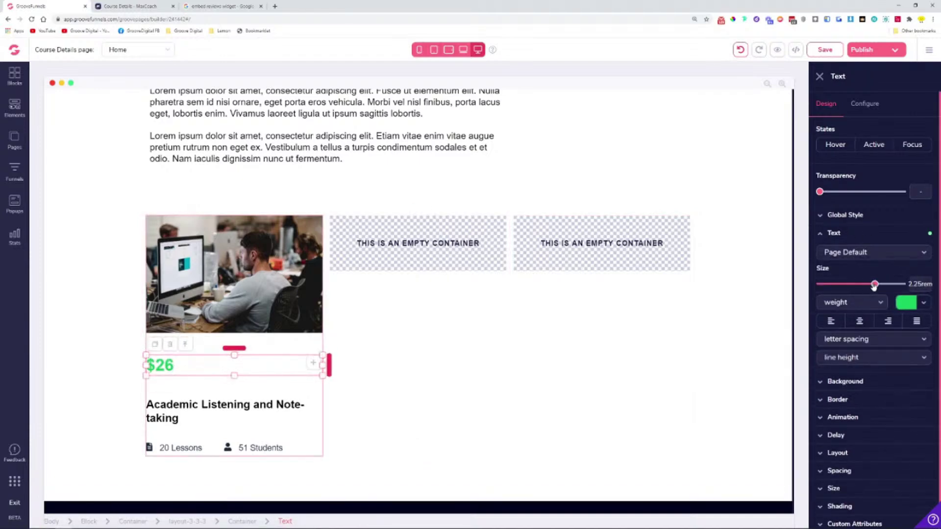
pyautogui.click(235, 387)
pyautogui.click(225, 405)
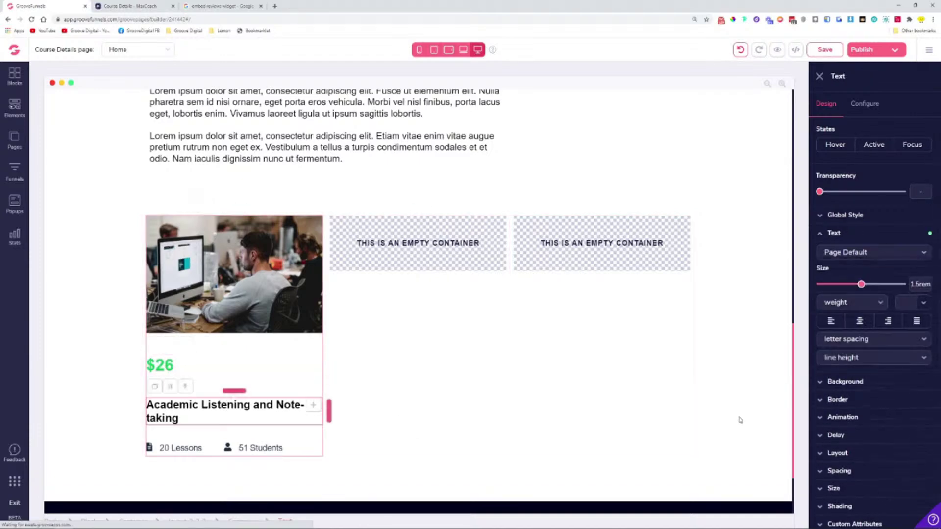
pyautogui.click(272, 381)
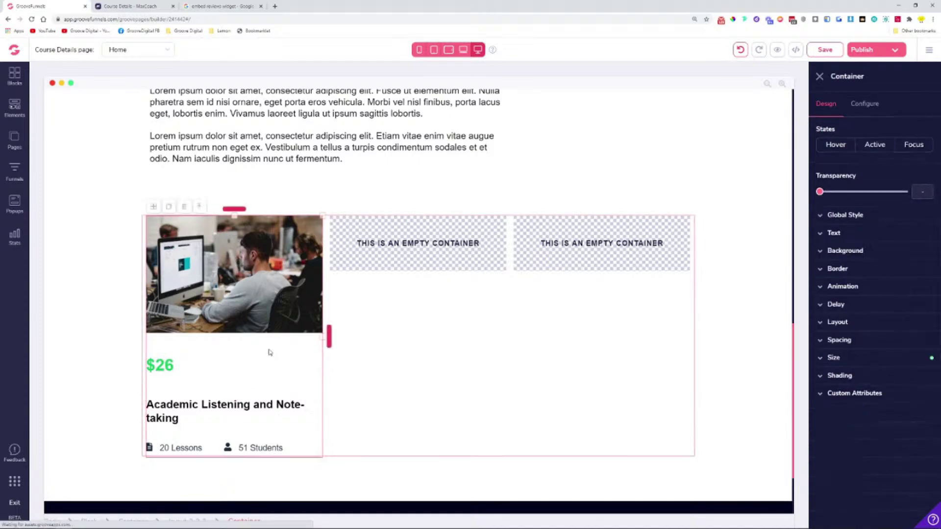
pyautogui.click(269, 365)
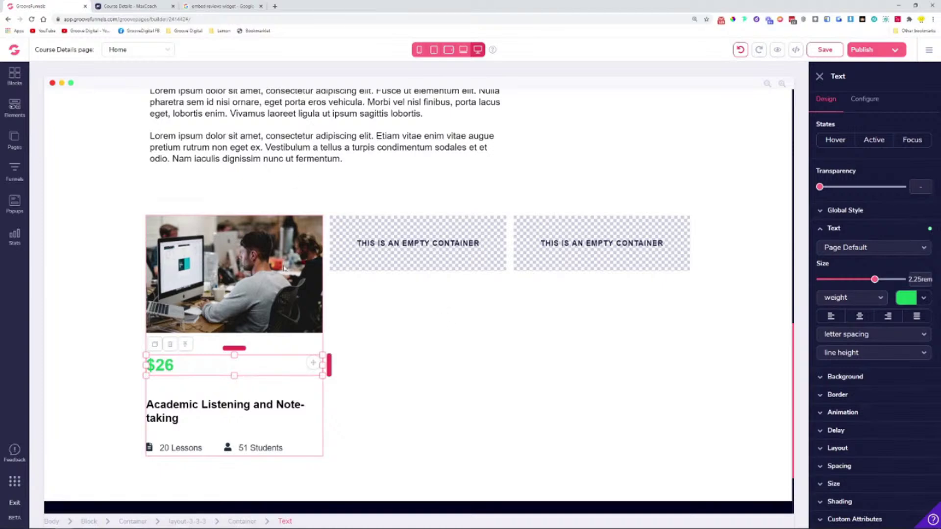
# - Give the card container custom corner radii of .35rem on the upper corners and .125rem on the lower corners
pyautogui.click(308, 284)
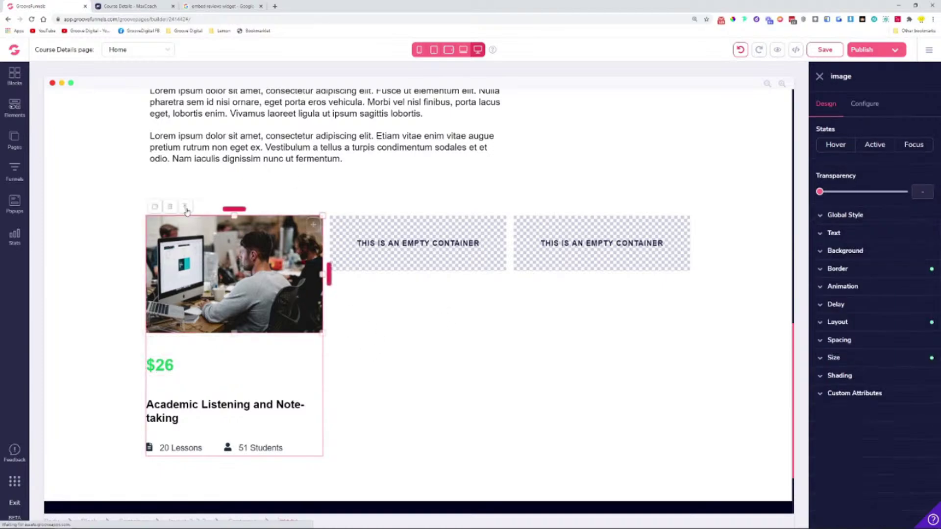
pyautogui.click(273, 263)
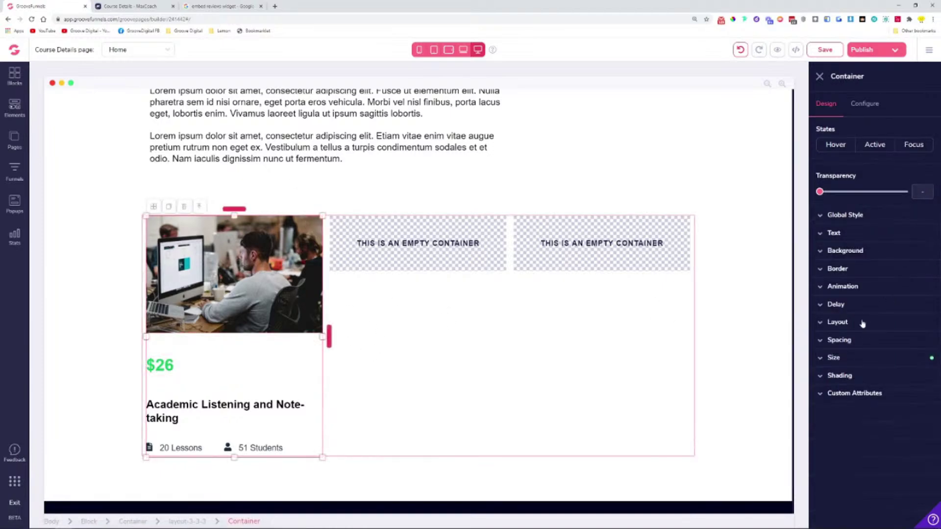
pyautogui.click(852, 271)
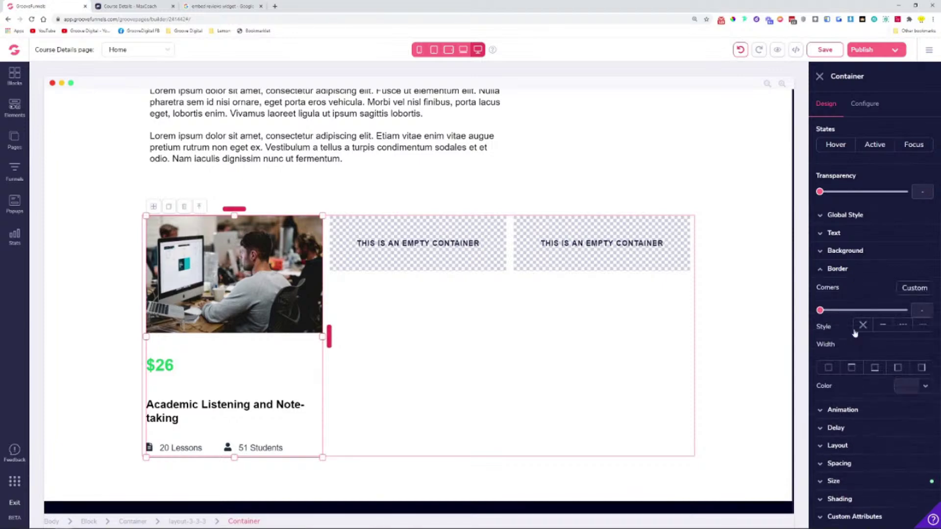
pyautogui.click(914, 292)
pyautogui.click(833, 335)
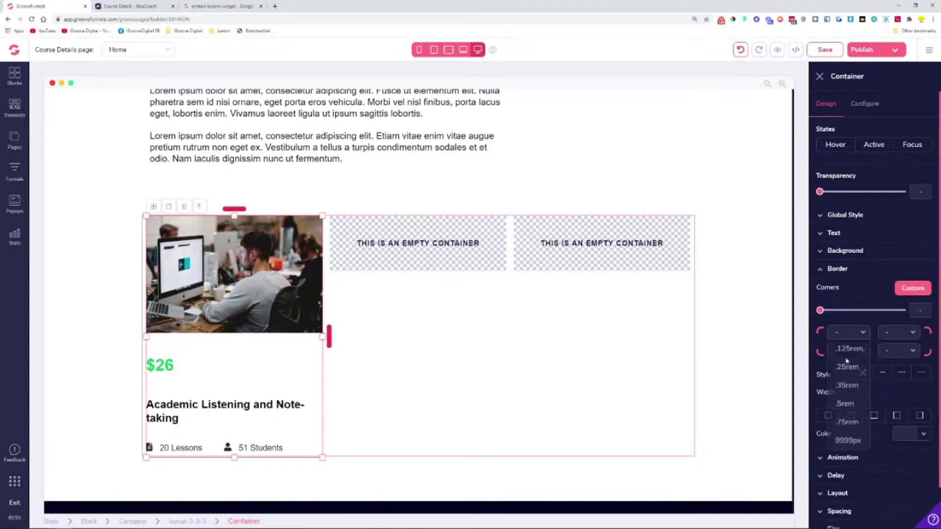
pyautogui.click(849, 387)
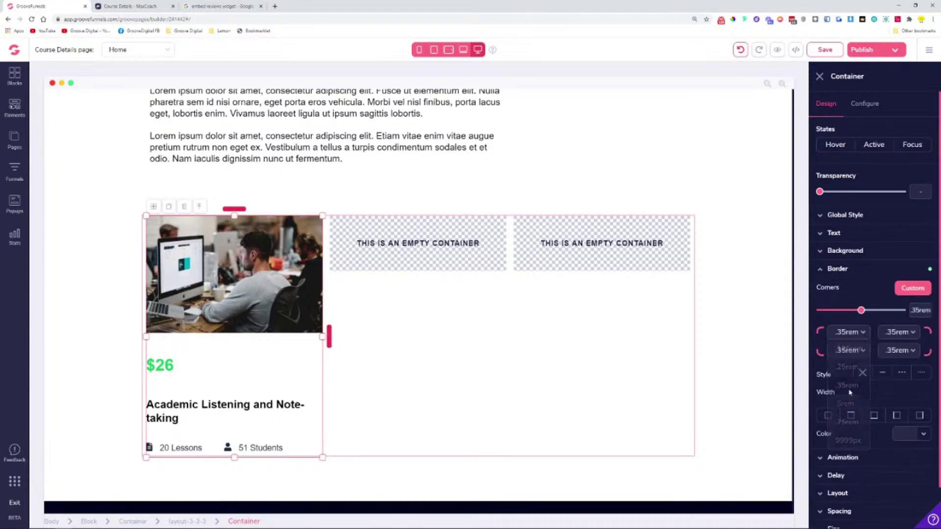
pyautogui.click(917, 333)
pyautogui.click(900, 388)
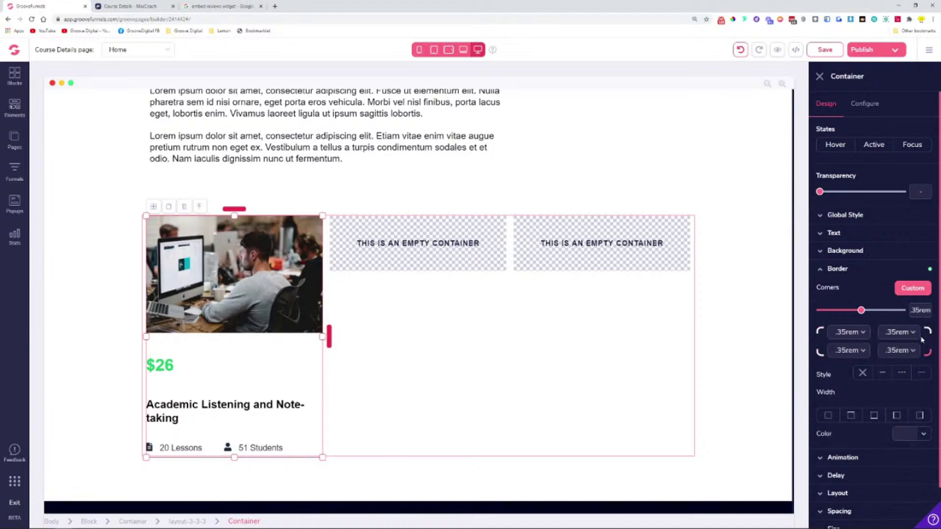
pyautogui.click(856, 351)
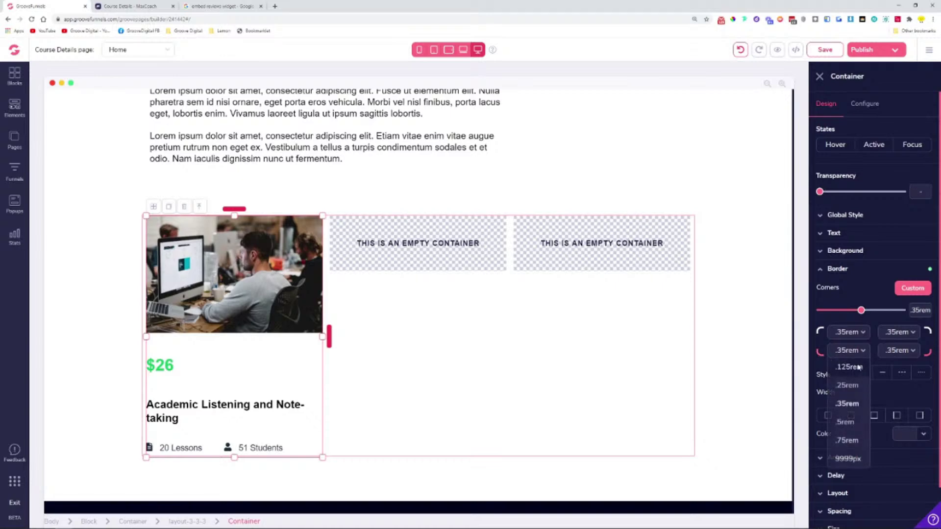
pyautogui.click(854, 368)
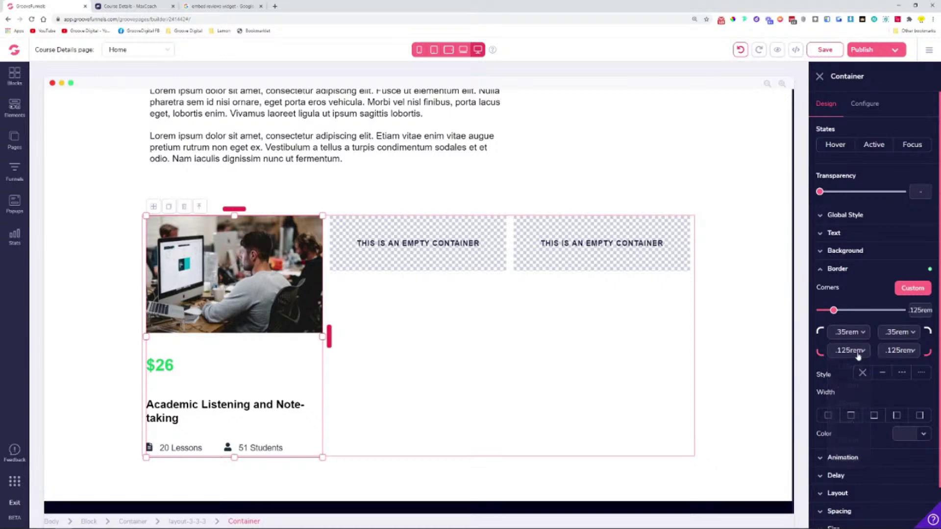
pyautogui.click(454, 364)
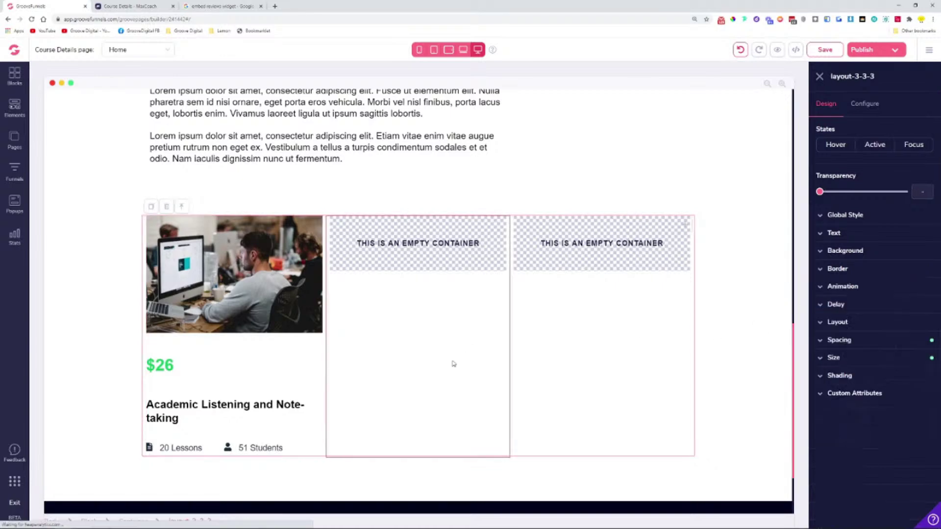
# - Set a uniform corner radius of .35rem on the container holding the whole course card
pyautogui.click(297, 224)
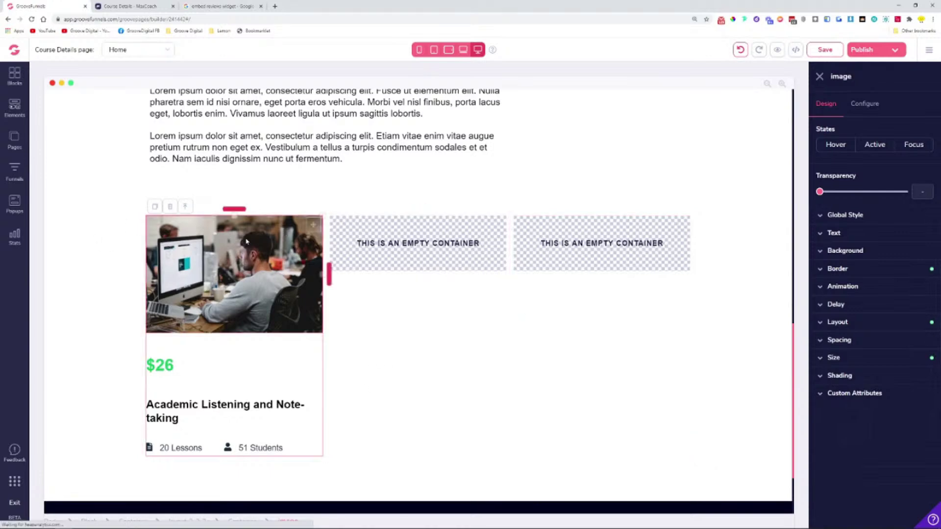
pyautogui.click(251, 522)
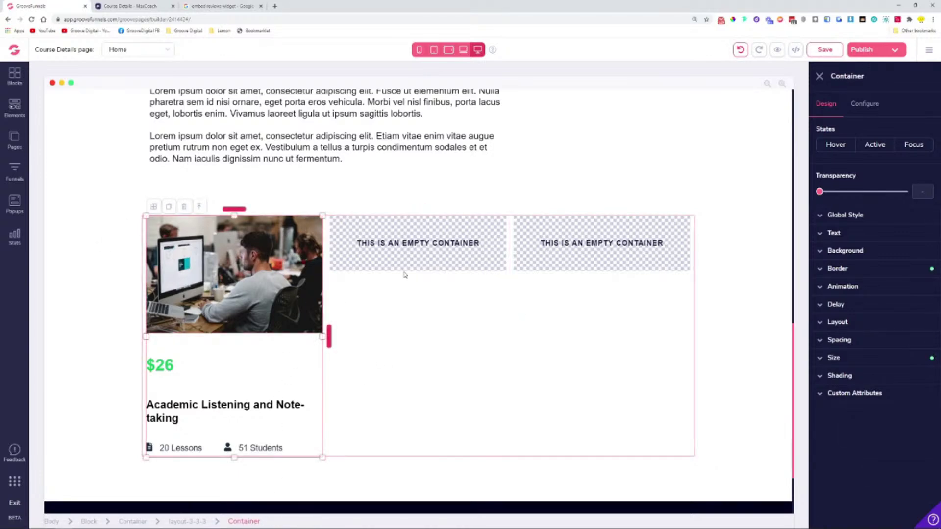
pyautogui.click(861, 270)
pyautogui.moveTo(819, 311); pyautogui.dragTo(864, 318)
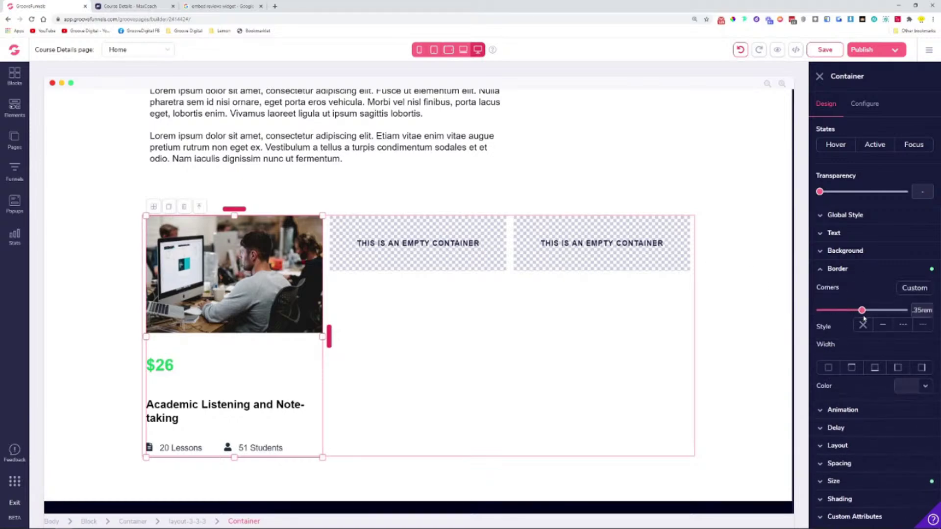
pyautogui.click(107, 325)
# - Turn off the card image's solid border style and round its corners to .5rem
pyautogui.click(227, 244)
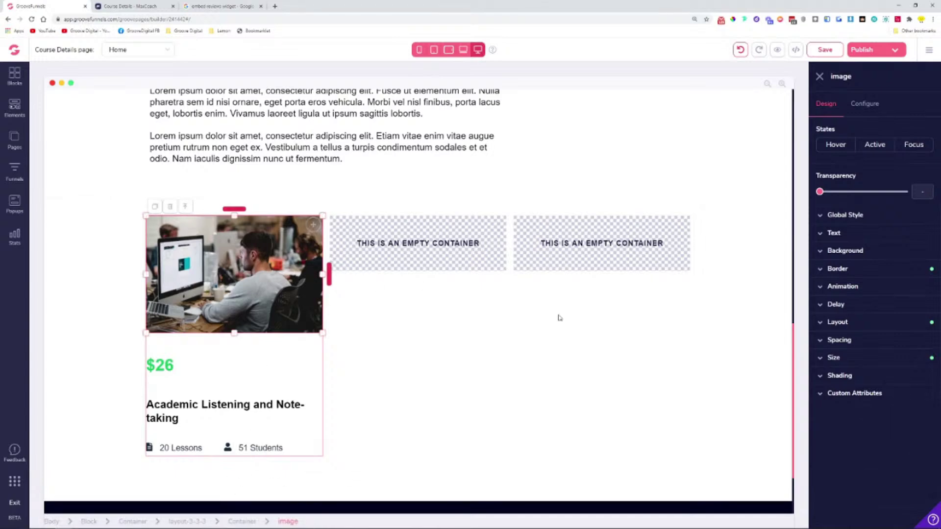
pyautogui.click(837, 269)
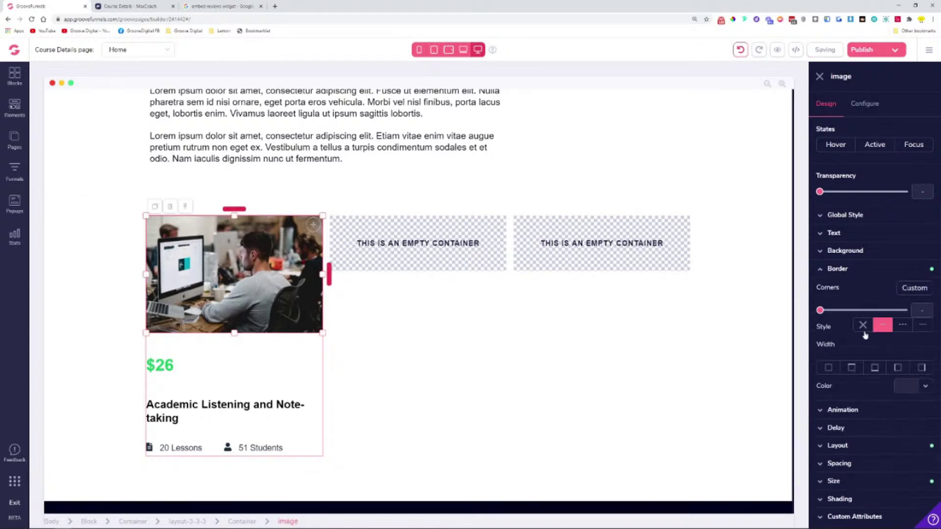
pyautogui.click(878, 331)
pyautogui.moveTo(820, 314); pyautogui.dragTo(879, 316)
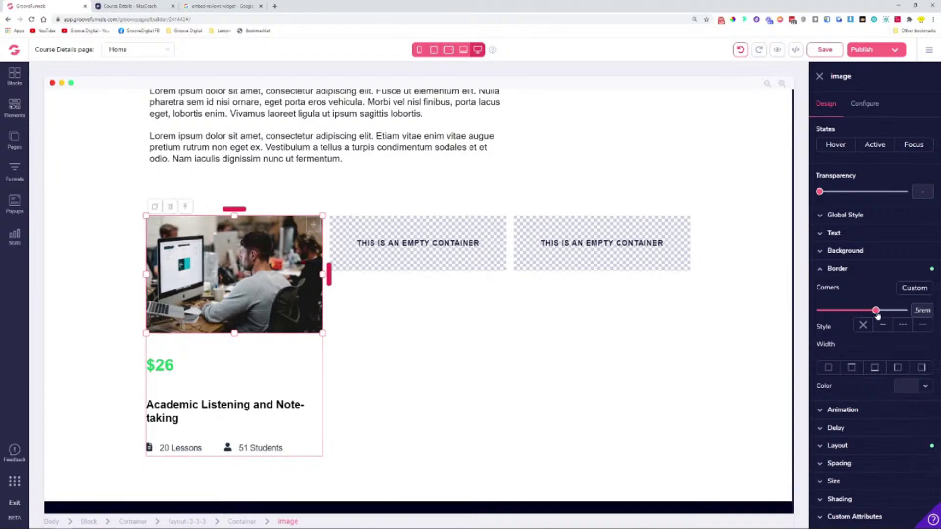
pyautogui.click(336, 366)
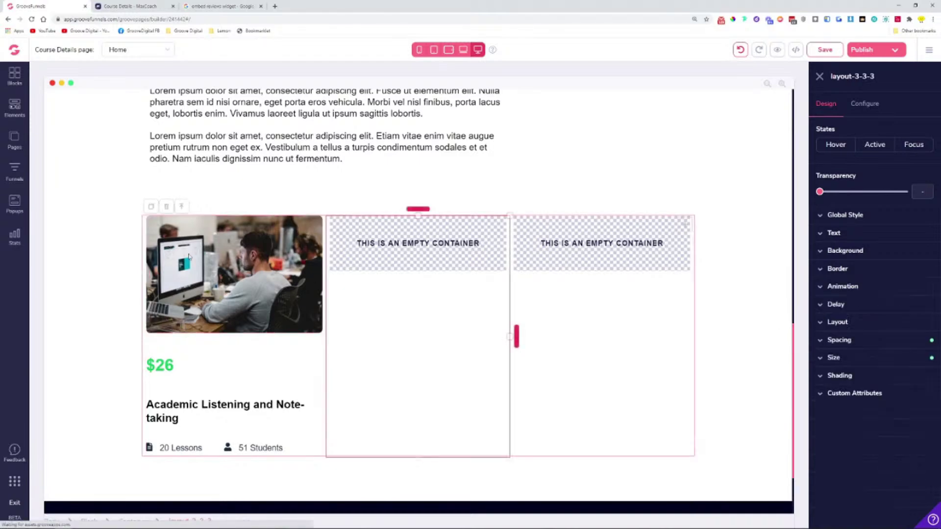
# - Apply a soft drop shadow to the container holding the course image, price, title and icon list
pyautogui.click(169, 315)
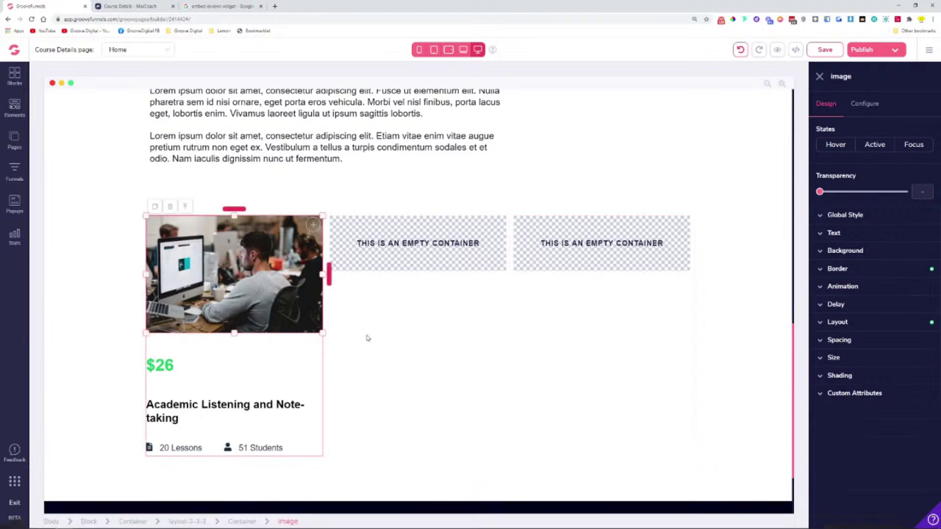
pyautogui.click(312, 357)
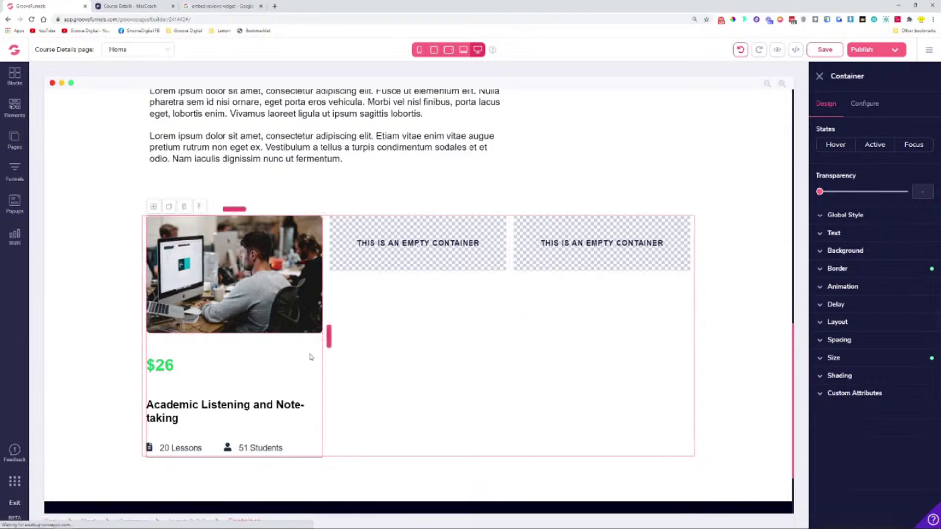
pyautogui.click(840, 376)
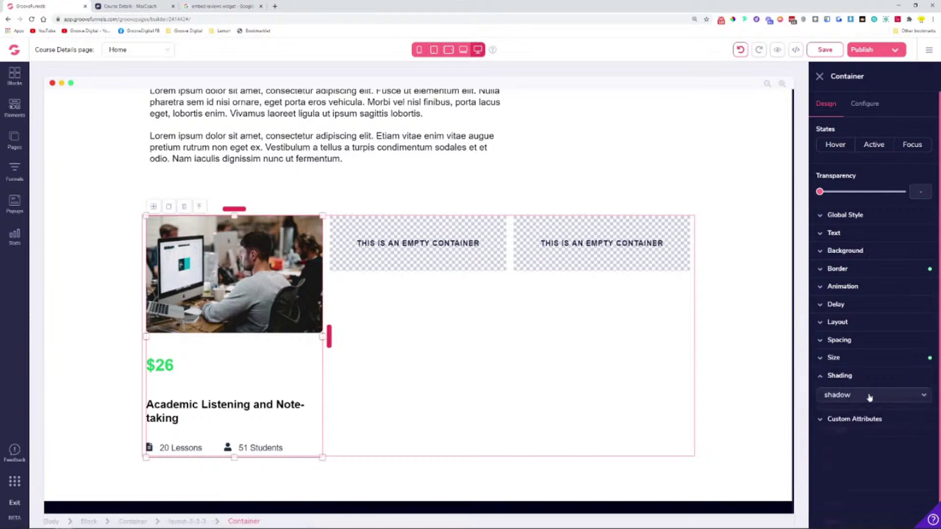
pyautogui.click(858, 395)
pyautogui.click(869, 466)
pyautogui.click(491, 431)
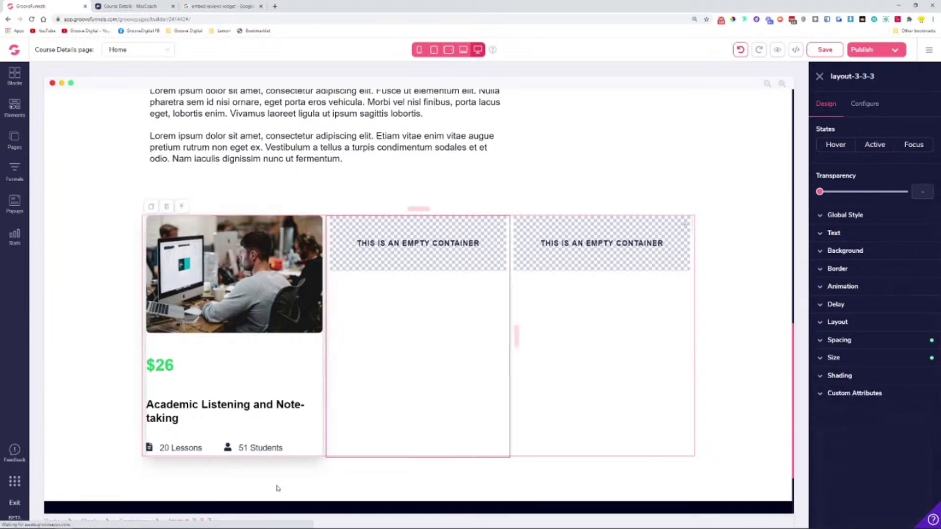
pyautogui.click(90, 439)
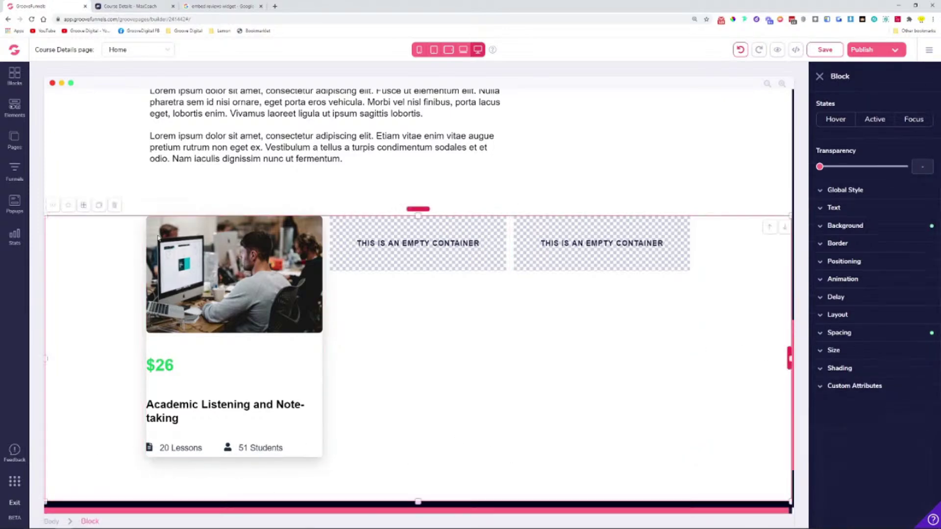
pyautogui.click(224, 313)
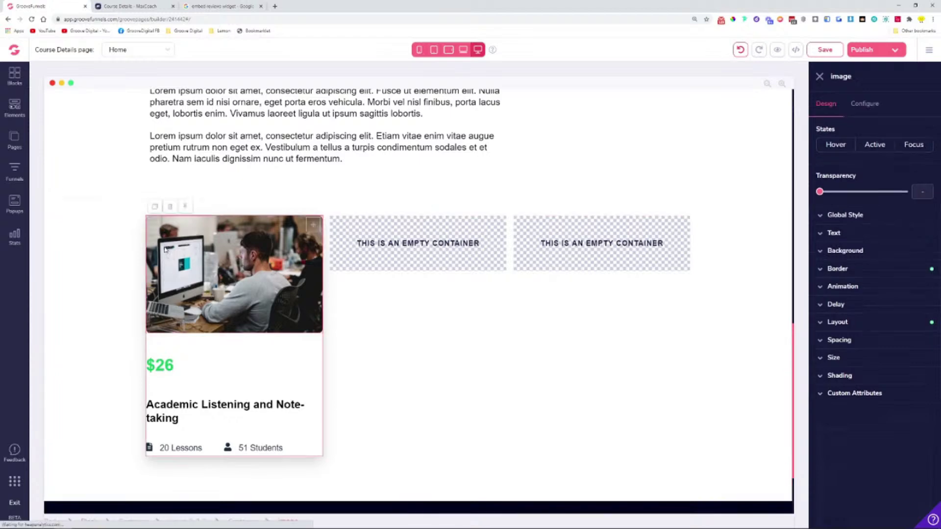
# - Clear the rounded corners of the course card's image so no corner radius is set on it
pyautogui.click(872, 268)
pyautogui.click(914, 289)
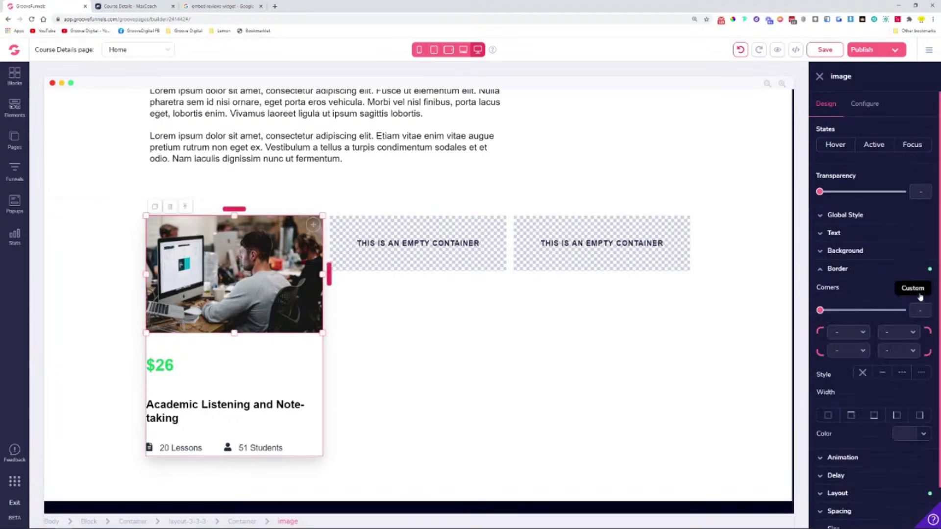
pyautogui.click(858, 351)
pyautogui.click(821, 333)
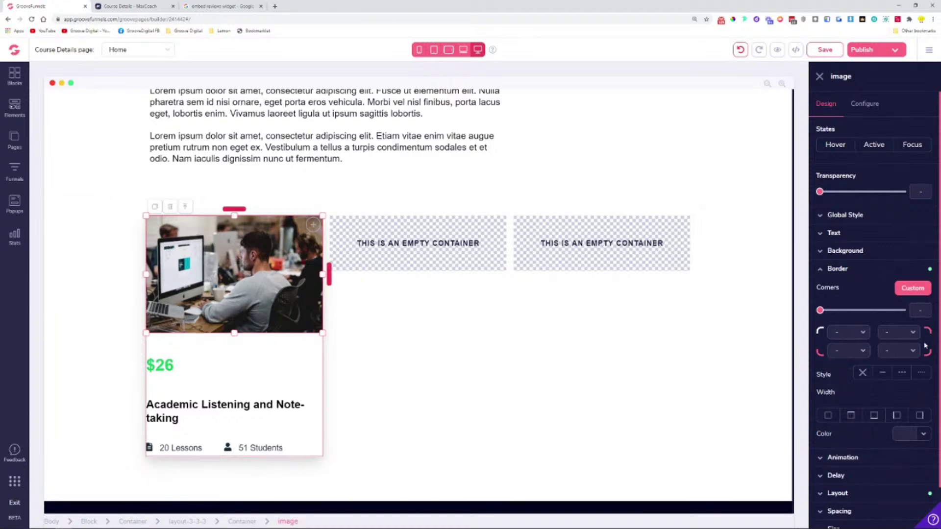
pyautogui.moveTo(821, 313)
pyautogui.mouseDown()
pyautogui.moveTo(834, 312)
pyautogui.moveTo(821, 313)
pyautogui.mouseUp()
pyautogui.click(539, 361)
pyautogui.click(289, 319)
pyautogui.click(424, 461)
pyautogui.click(436, 482)
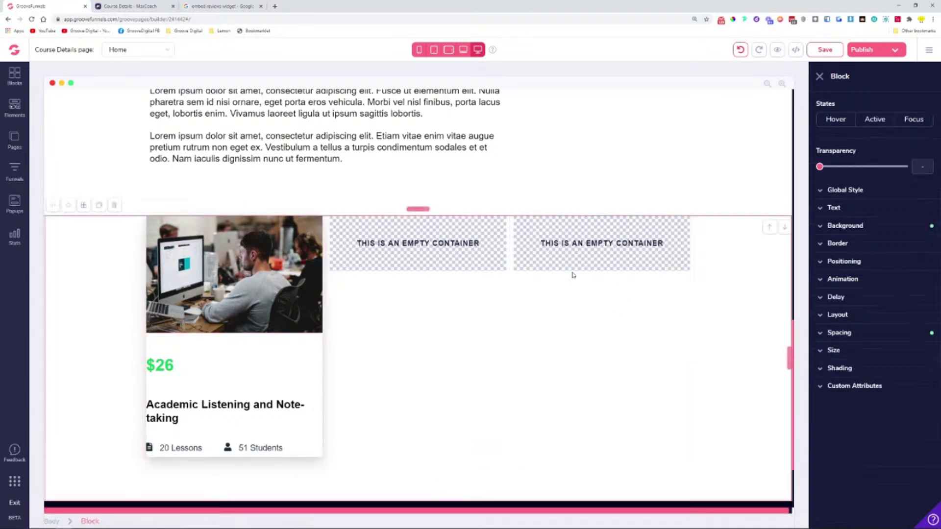
pyautogui.click(524, 249)
pyautogui.click(221, 157)
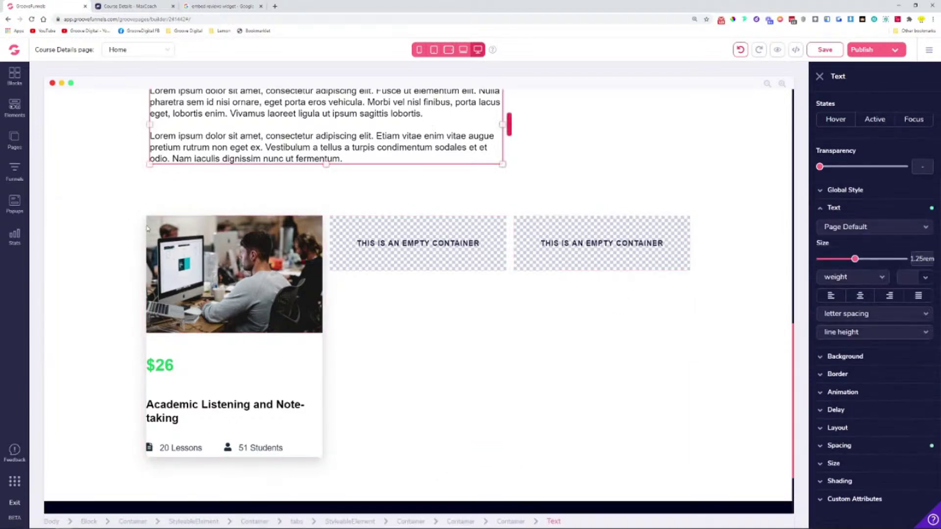
# - Set a custom radius of .35rem on all four corners of the container holding the course card
pyautogui.click(178, 226)
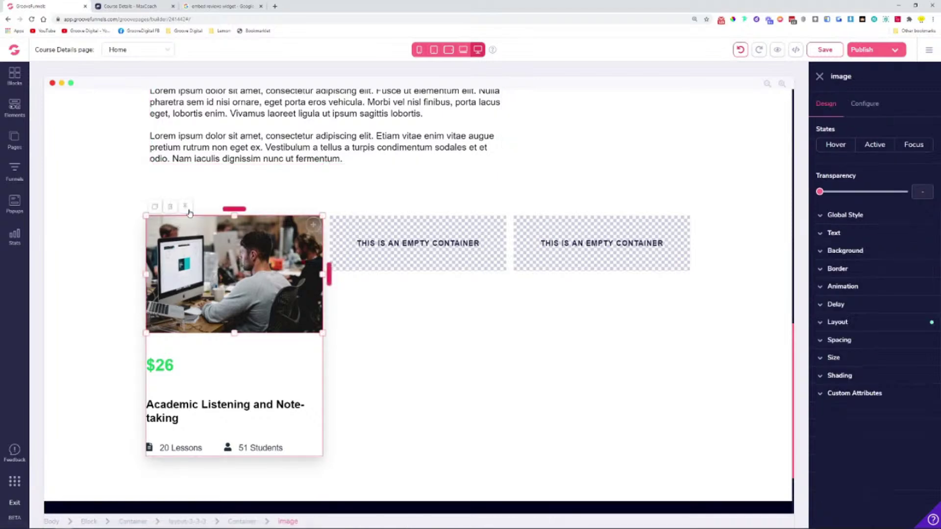
pyautogui.click(247, 521)
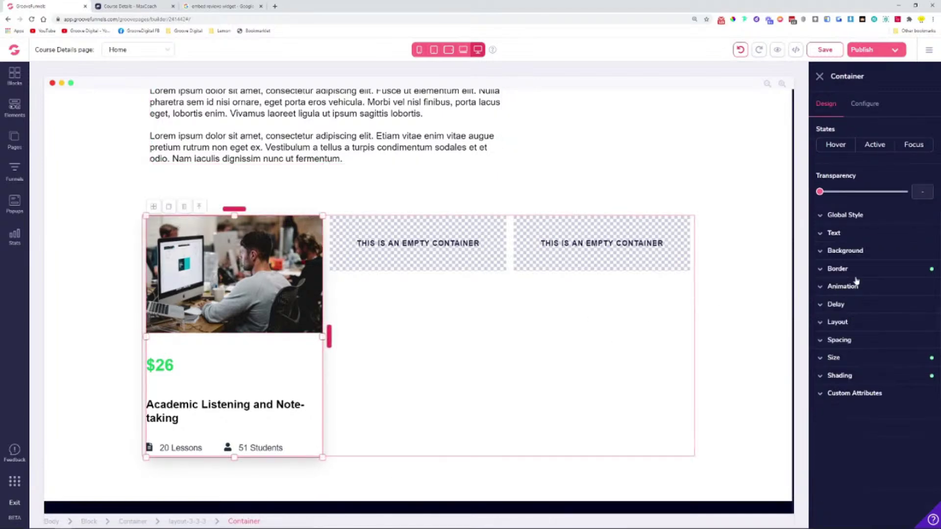
pyautogui.click(837, 269)
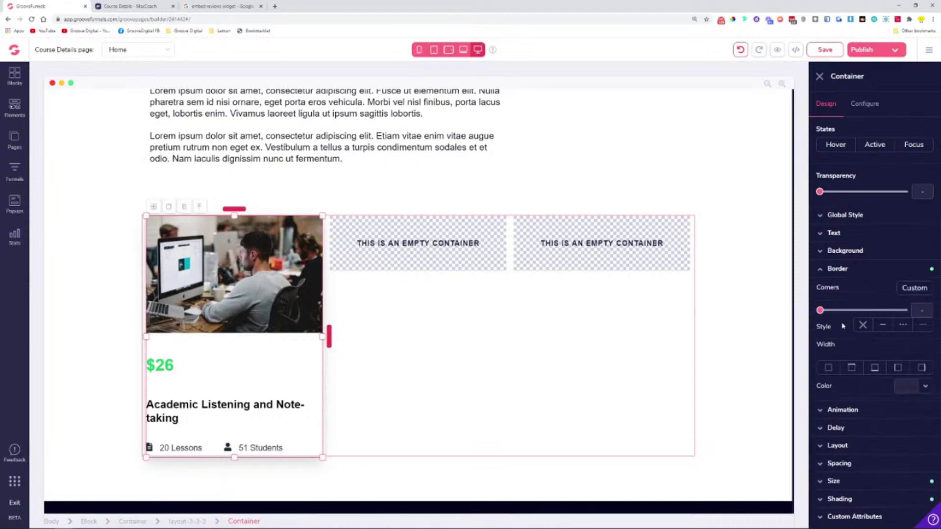
pyautogui.click(915, 289)
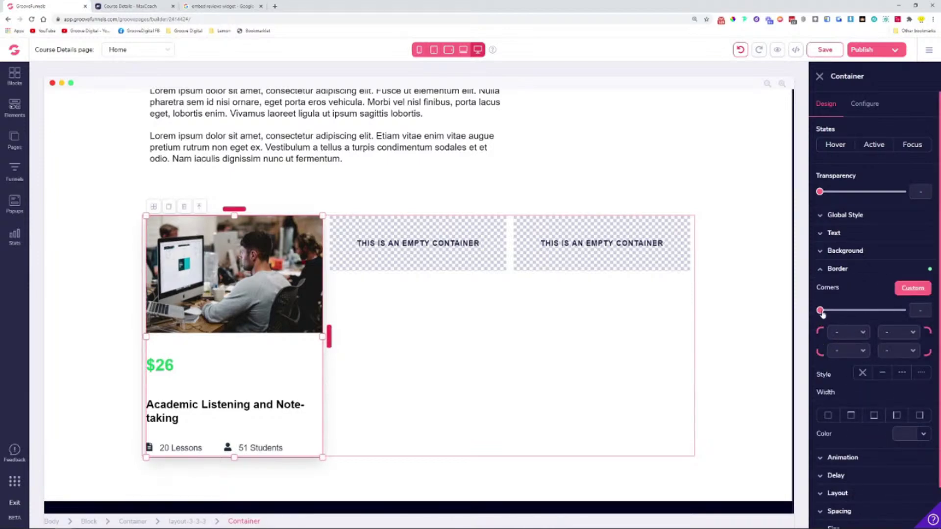
pyautogui.moveTo(824, 312); pyautogui.dragTo(861, 311)
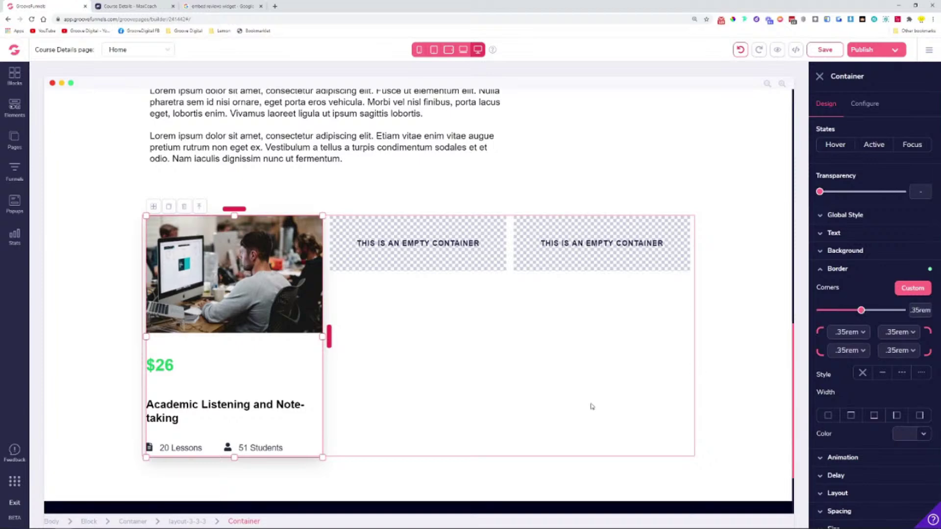
pyautogui.click(323, 108)
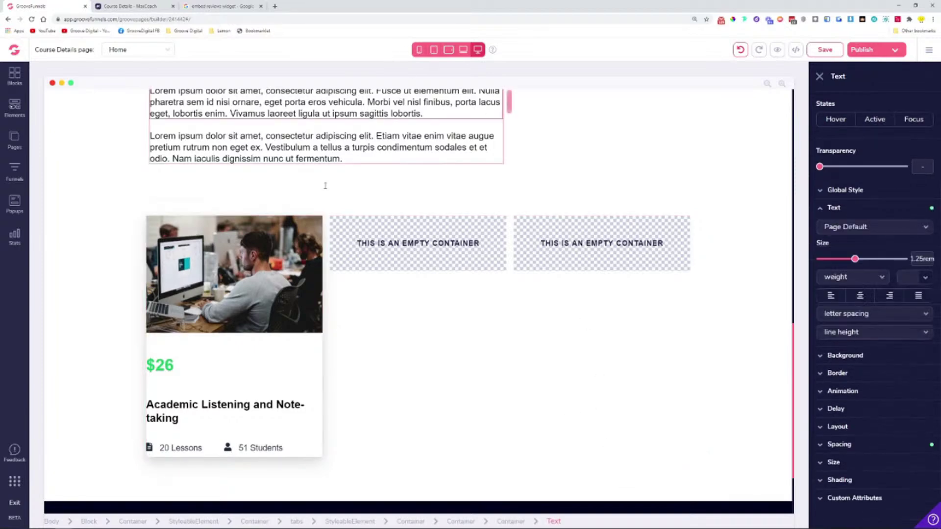
# - Round only the two upper corners of the course card's image to .35rem
pyautogui.click(235, 253)
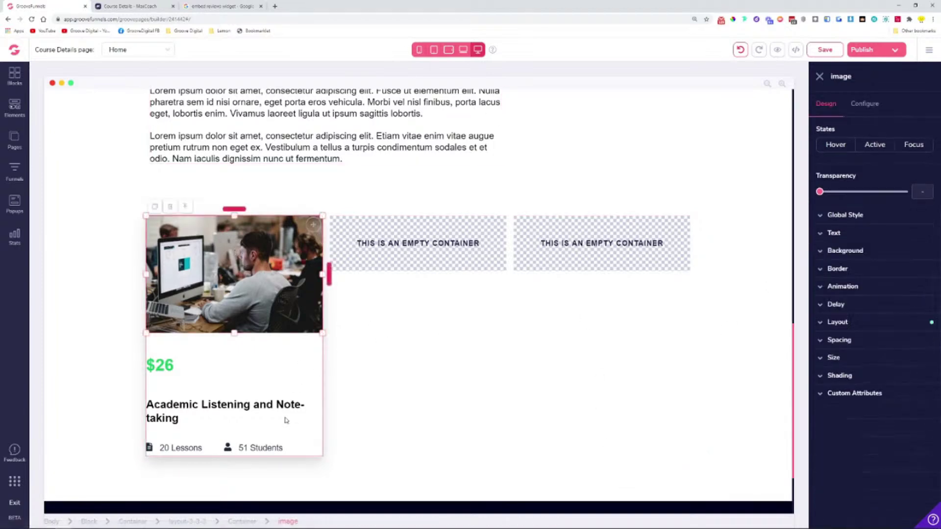
pyautogui.click(854, 273)
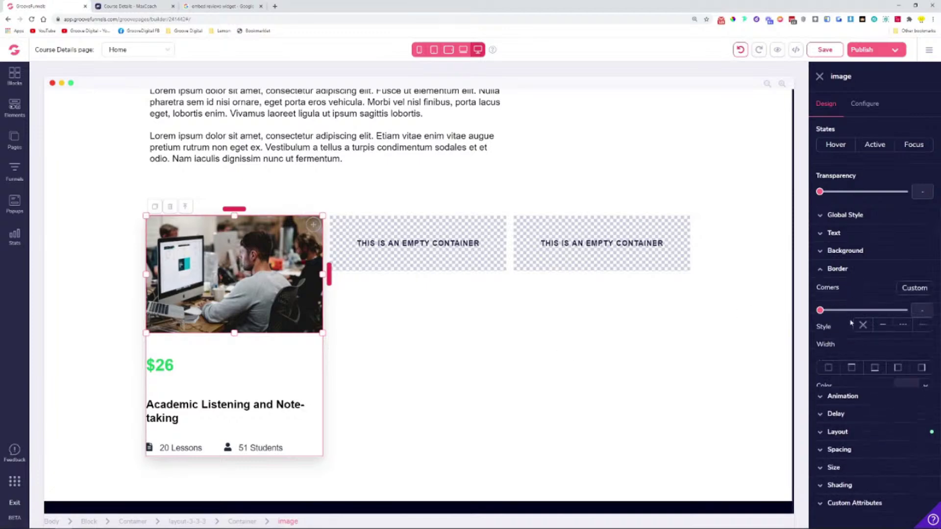
pyautogui.click(905, 290)
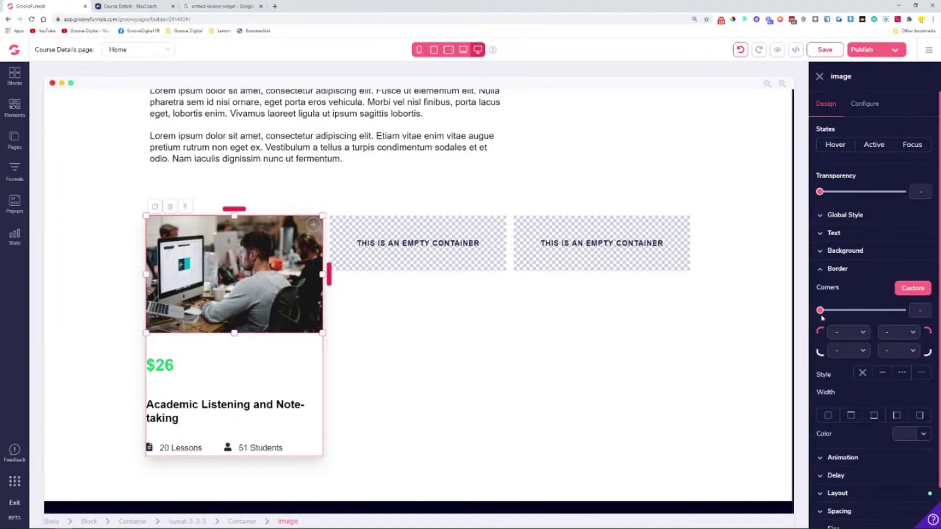
pyautogui.moveTo(826, 315); pyautogui.dragTo(861, 312)
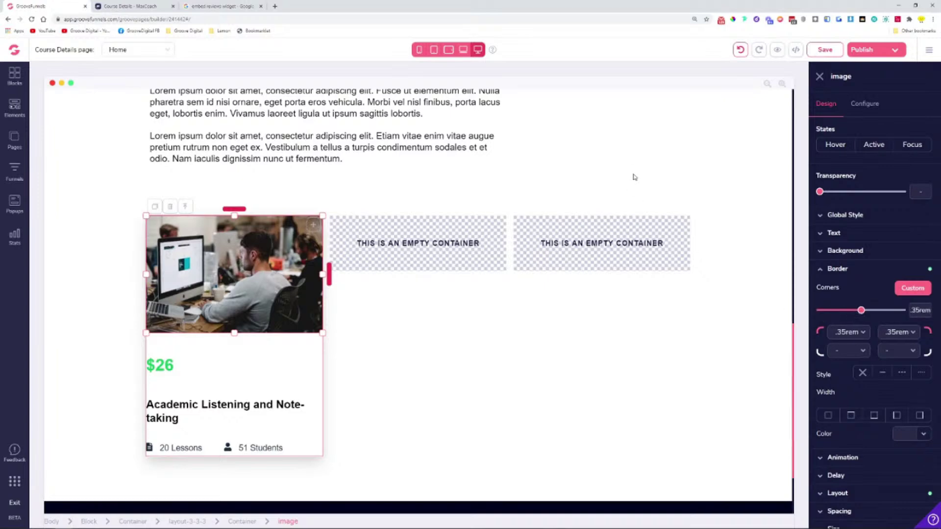
pyautogui.click(569, 159)
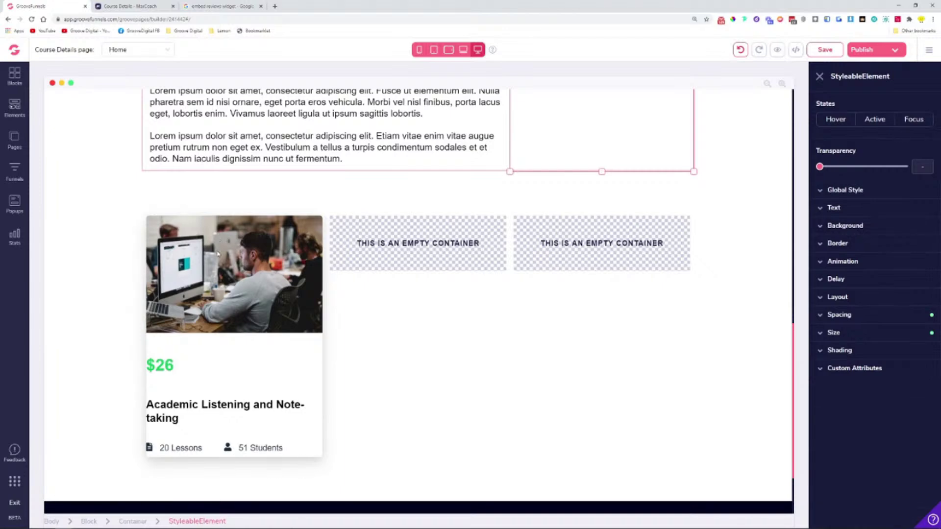
# - Try 2rem of padding on all four sides of the container holding the whole course card, and clear it again
pyautogui.click(227, 369)
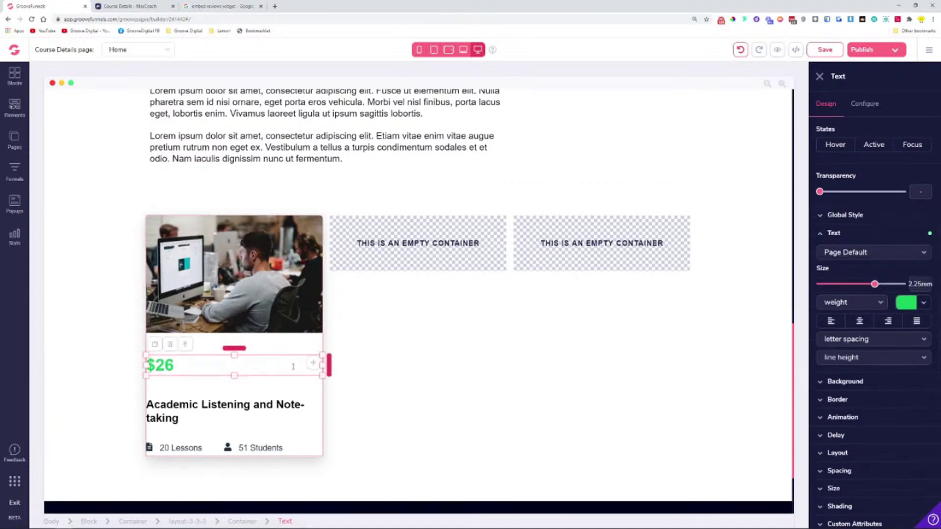
pyautogui.click(282, 353)
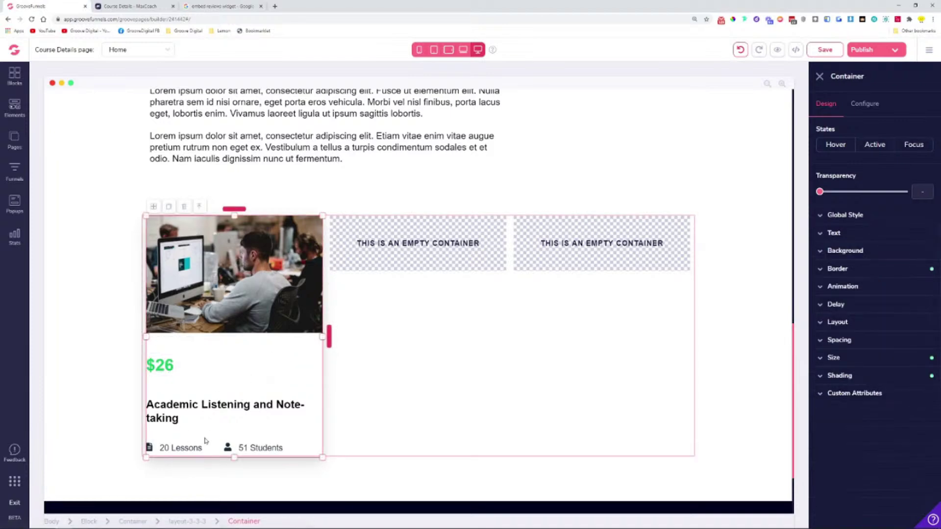
pyautogui.click(173, 371)
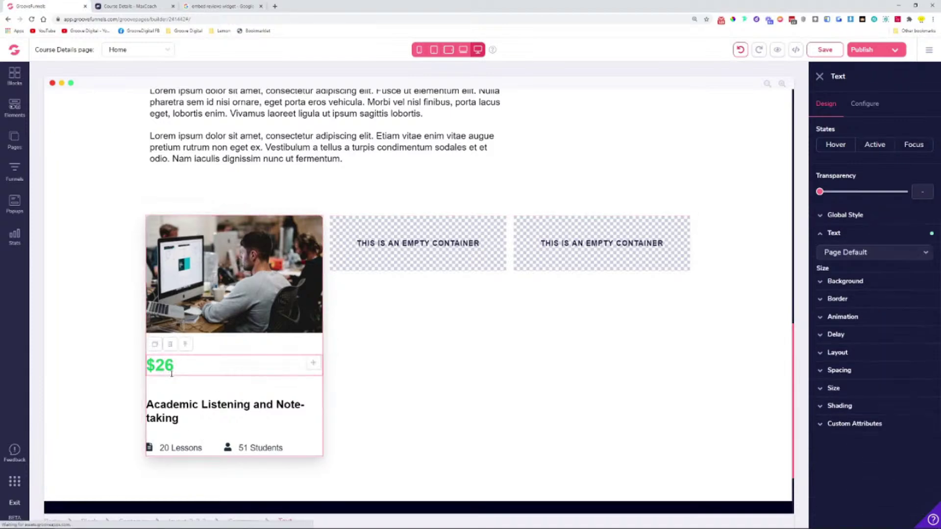
pyautogui.click(840, 466)
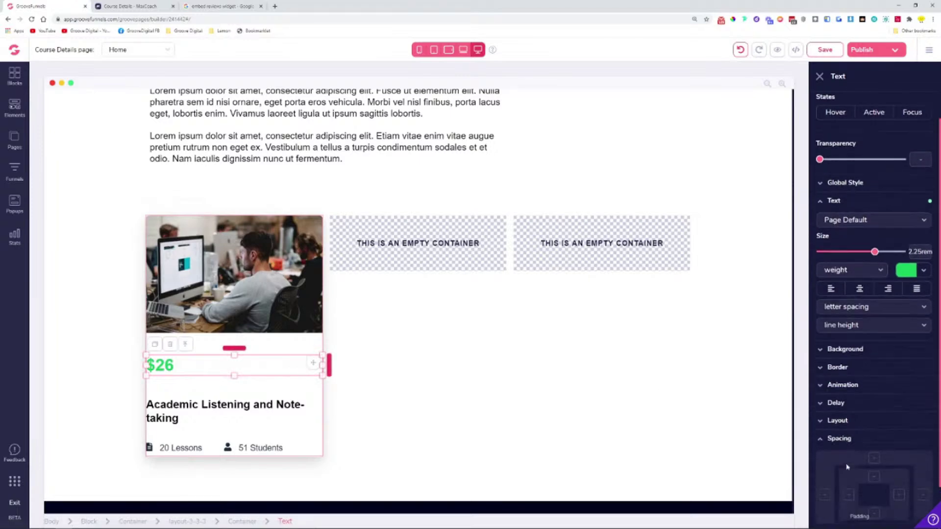
pyautogui.click(282, 348)
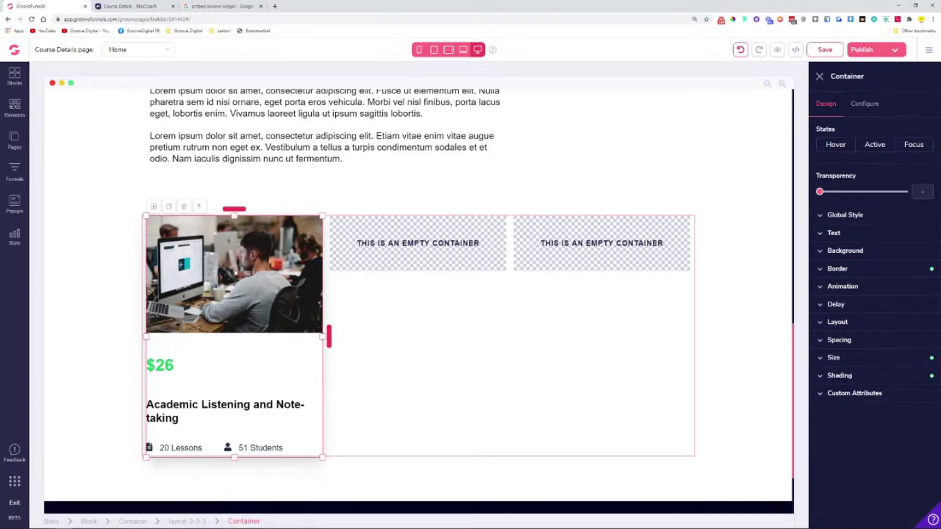
pyautogui.click(858, 338)
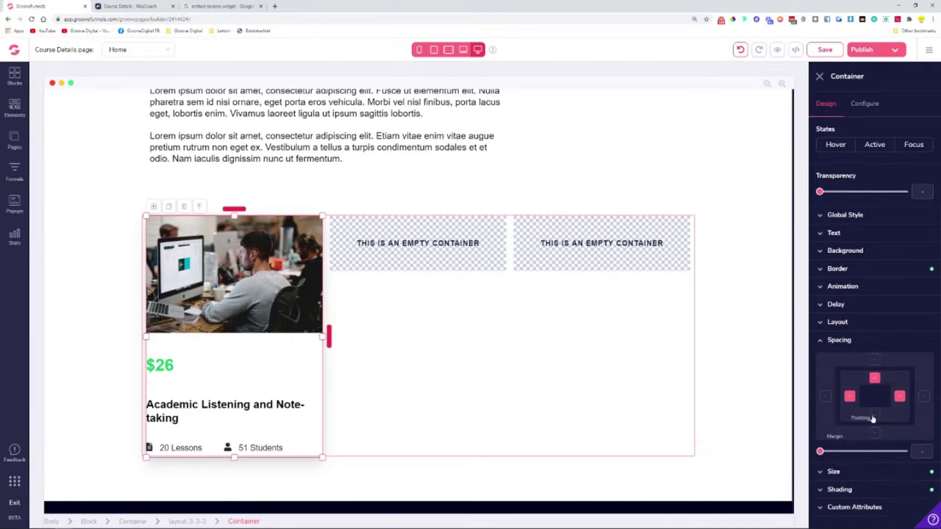
pyautogui.moveTo(820, 451); pyautogui.dragTo(856, 459)
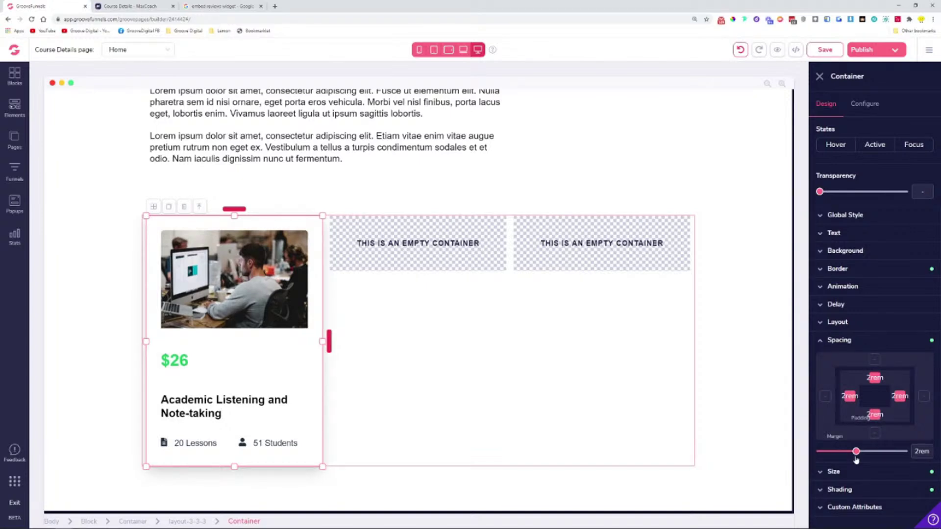
pyautogui.moveTo(855, 459); pyautogui.dragTo(812, 456)
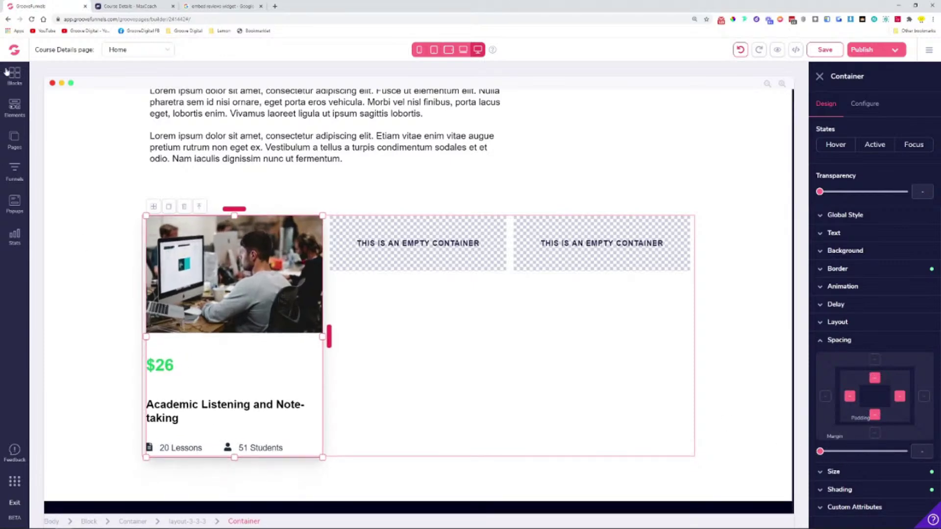
# - Insert a new container below the card image and move the price, title and lessons/students row into it
pyautogui.click(15, 103)
pyautogui.moveTo(55, 140); pyautogui.dragTo(332, 353)
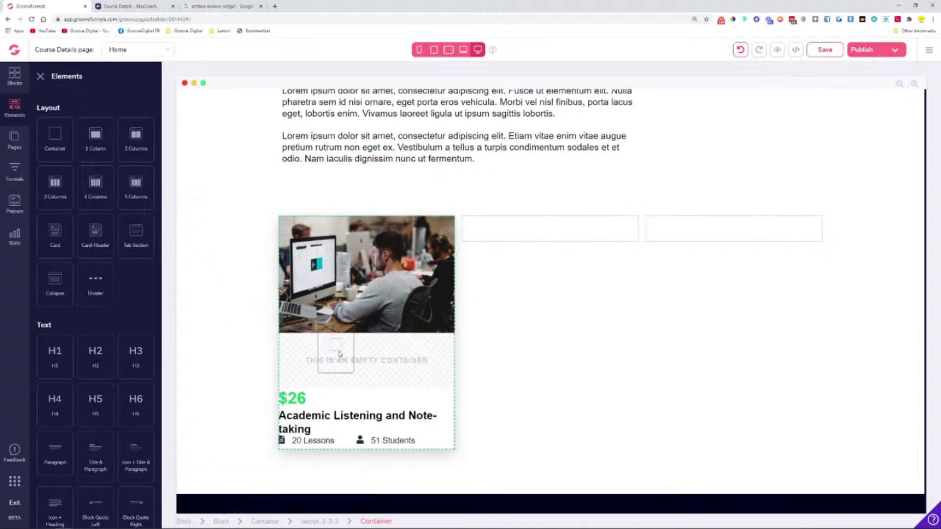
pyautogui.click(326, 404)
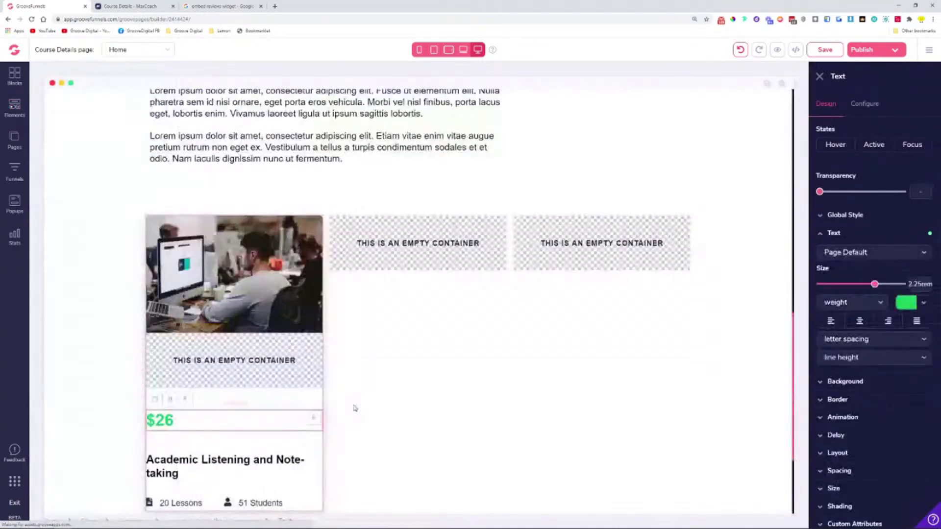
pyautogui.hotkey('ctrl', 'z')
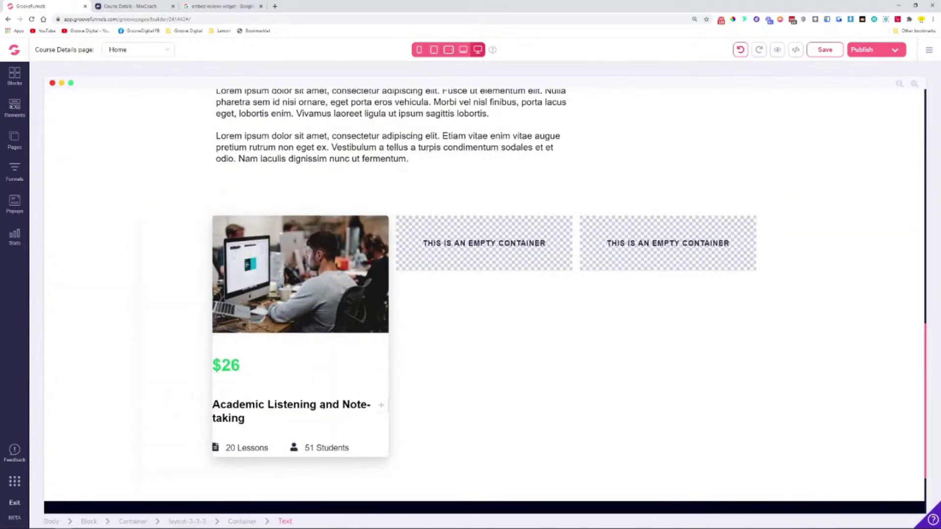
pyautogui.moveTo(383, 413); pyautogui.dragTo(371, 450)
pyautogui.click(370, 448)
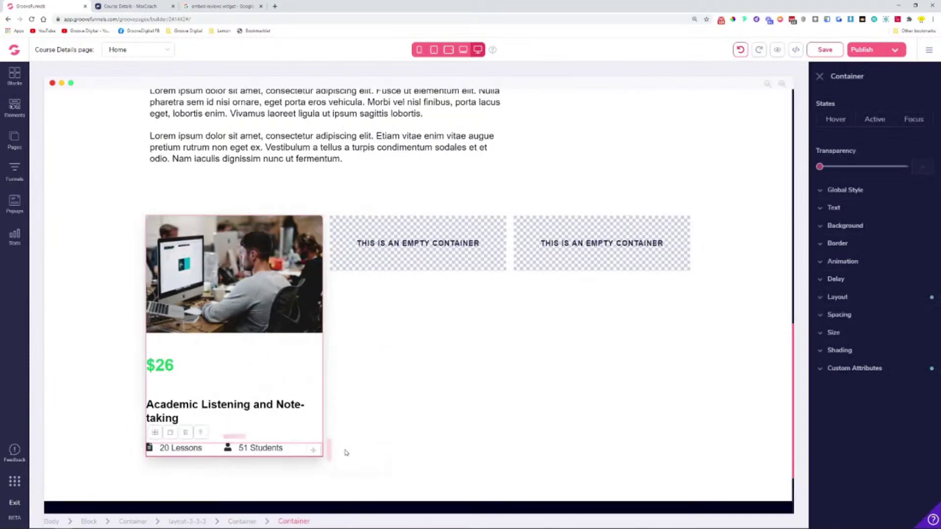
pyautogui.moveTo(315, 455); pyautogui.dragTo(255, 441)
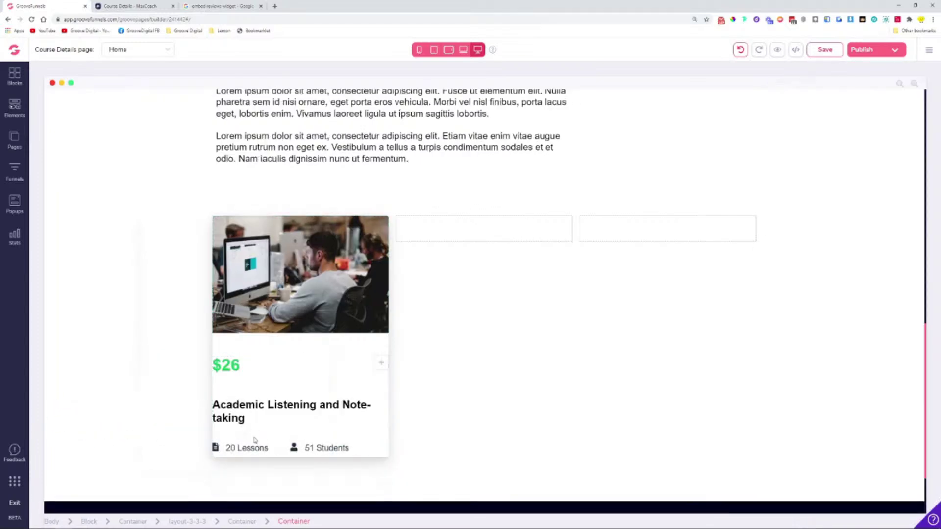
# - Set 1.75rem of left, right and bottom padding on the container holding the price, title and lessons/students row
pyautogui.click(321, 374)
pyautogui.click(184, 345)
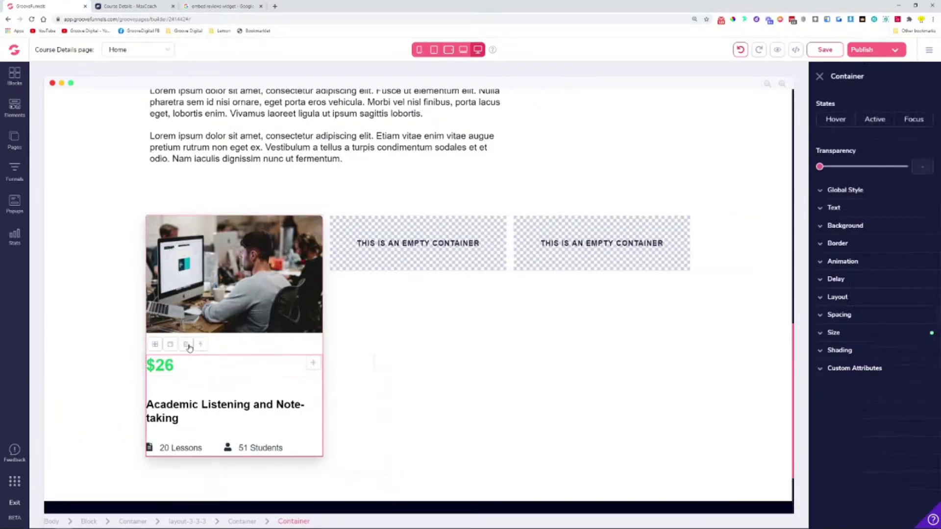
pyautogui.click(853, 318)
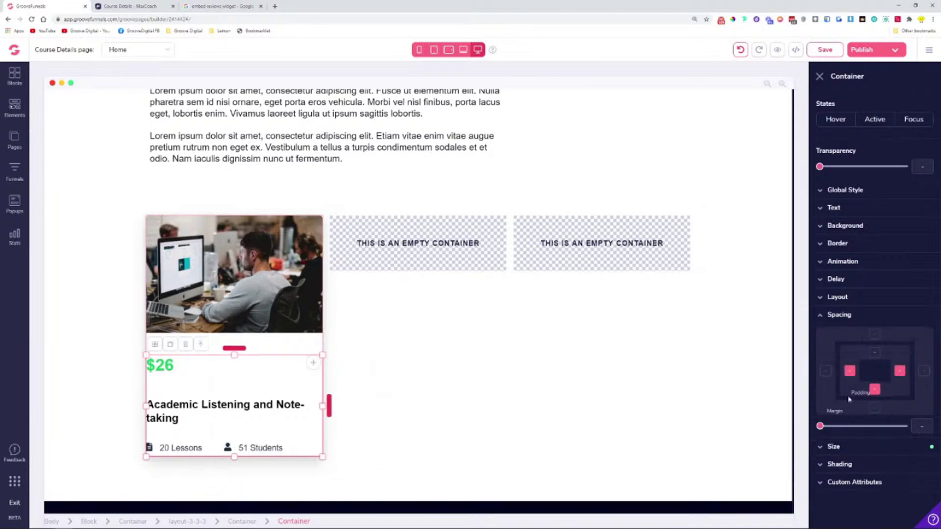
pyautogui.moveTo(821, 427); pyautogui.dragTo(857, 434)
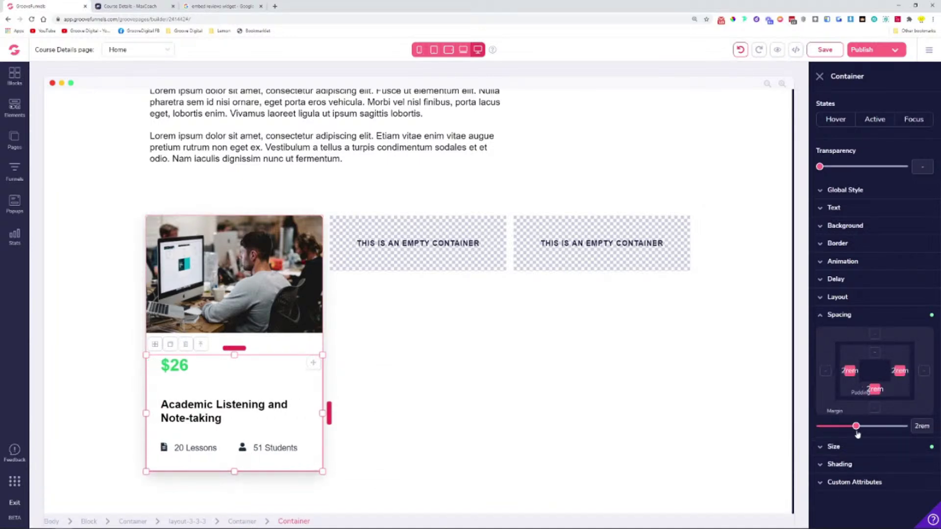
pyautogui.moveTo(855, 435); pyautogui.dragTo(853, 434)
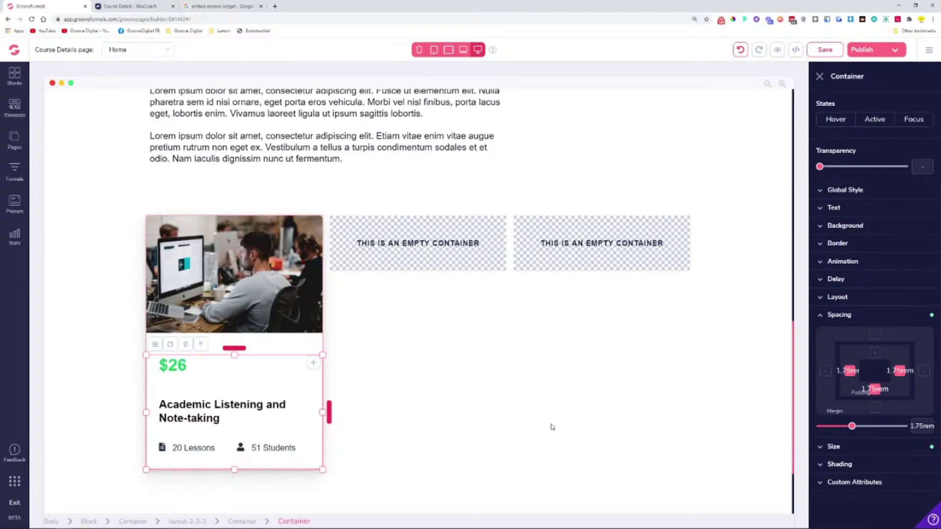
pyautogui.click(498, 427)
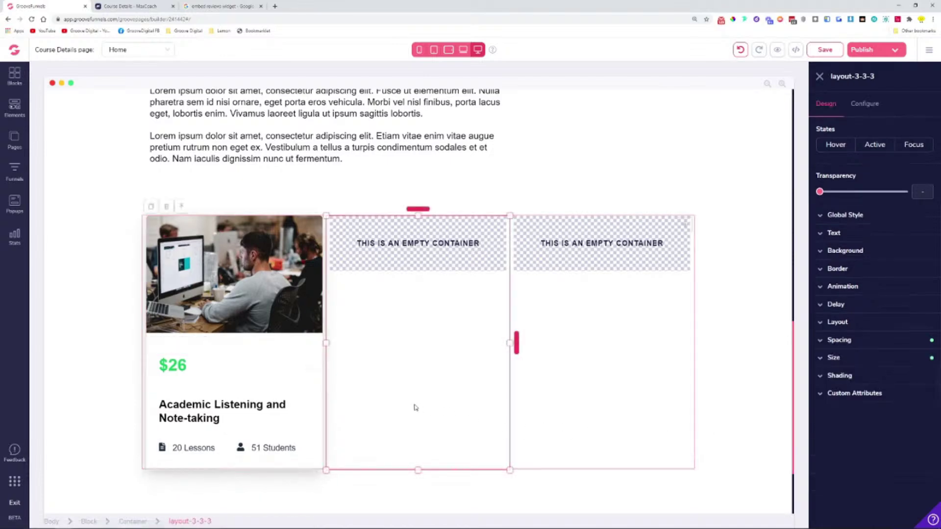
# - Duplicate the first course card's image and move the copy into the empty second column
pyautogui.click(287, 316)
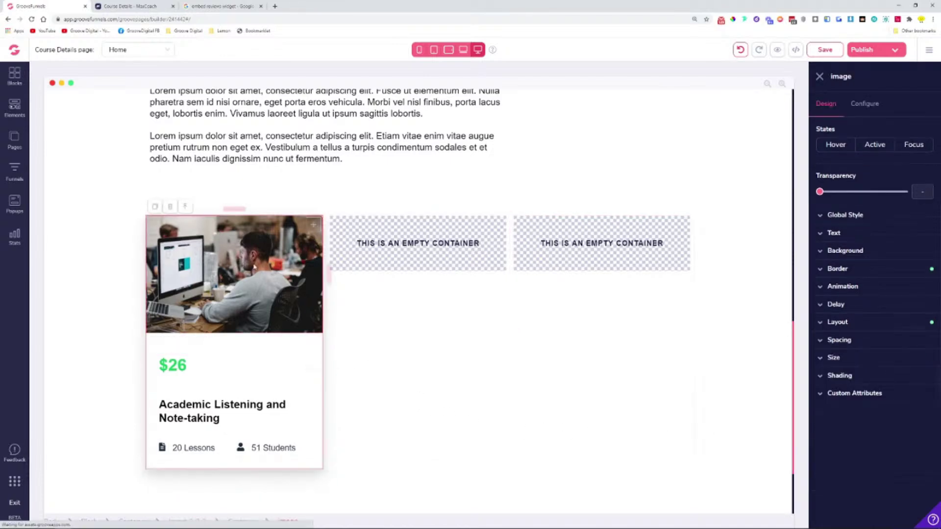
pyautogui.click(152, 206)
pyautogui.moveTo(343, 372); pyautogui.dragTo(546, 257)
pyautogui.moveTo(567, 400); pyautogui.dragTo(552, 411)
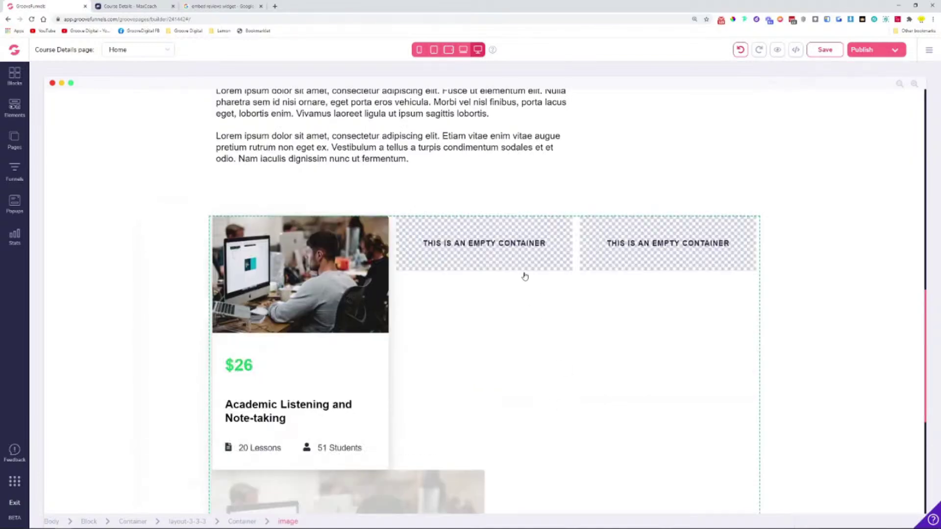
pyautogui.moveTo(525, 276); pyautogui.dragTo(528, 264)
# - Duplicate the container with the price, title and lessons/students row and place the copy below the second column's image
pyautogui.click(280, 368)
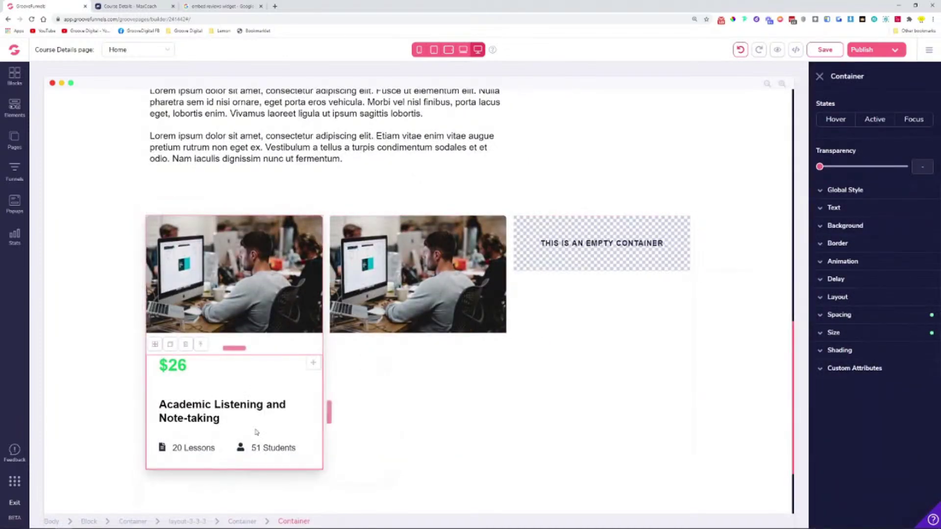
pyautogui.click(170, 344)
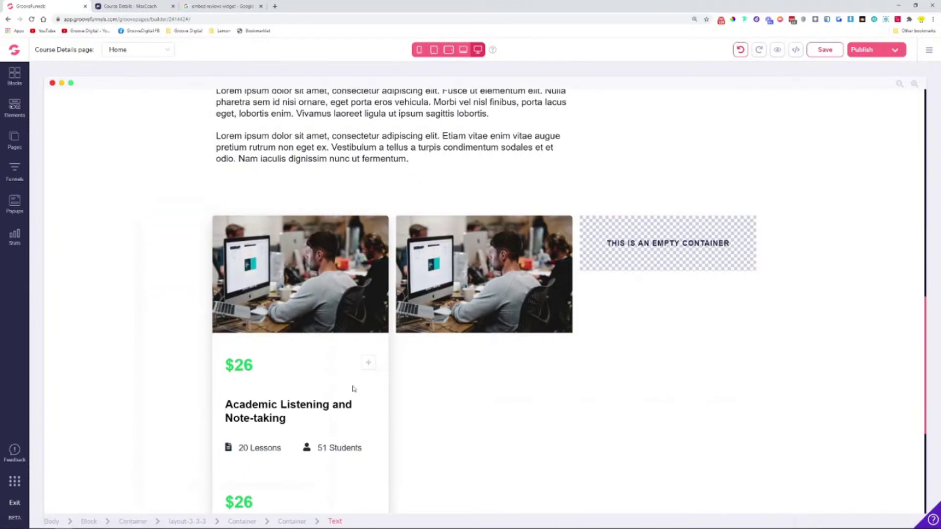
pyautogui.scroll(-3, 368, 379)
pyautogui.click(338, 363)
pyautogui.click(201, 335)
pyautogui.moveTo(201, 335); pyautogui.dragTo(505, 365)
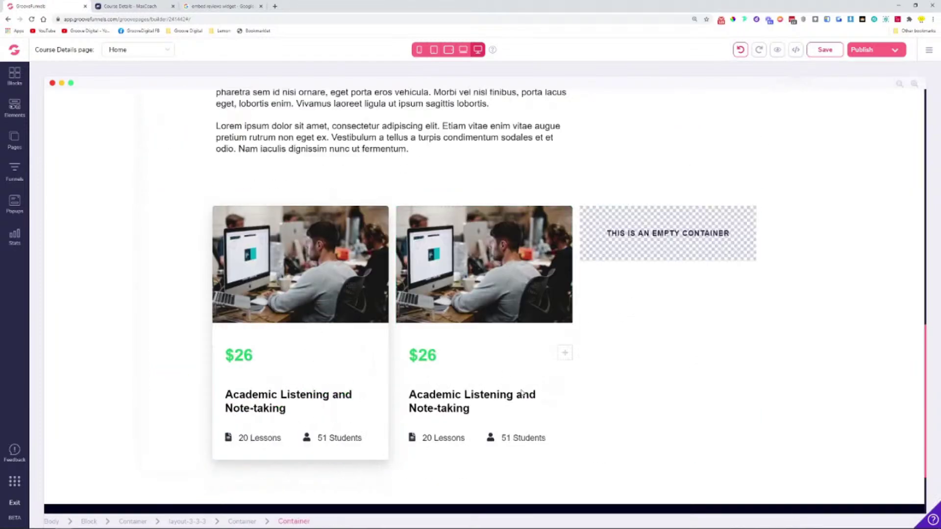
# - Round the corners of the second course card's outer container and add a shadow to match the first card
pyautogui.click(517, 335)
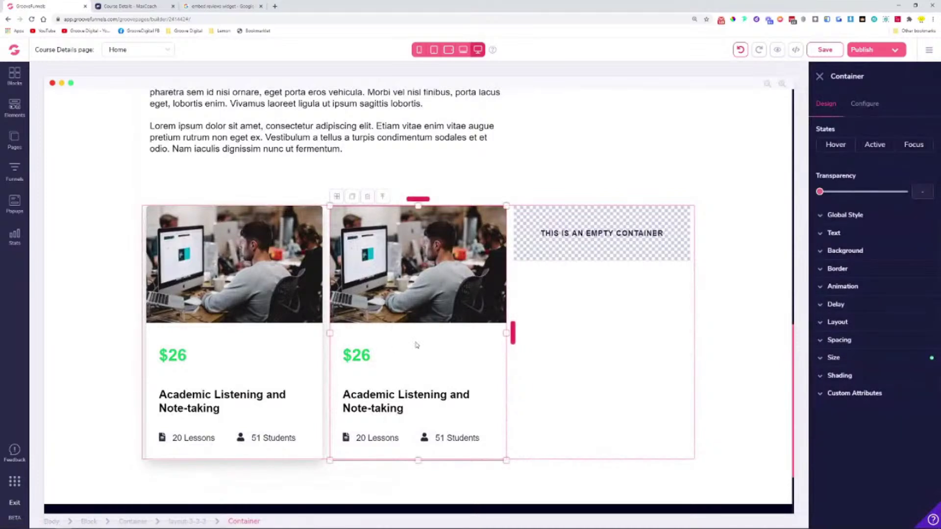
pyautogui.click(860, 272)
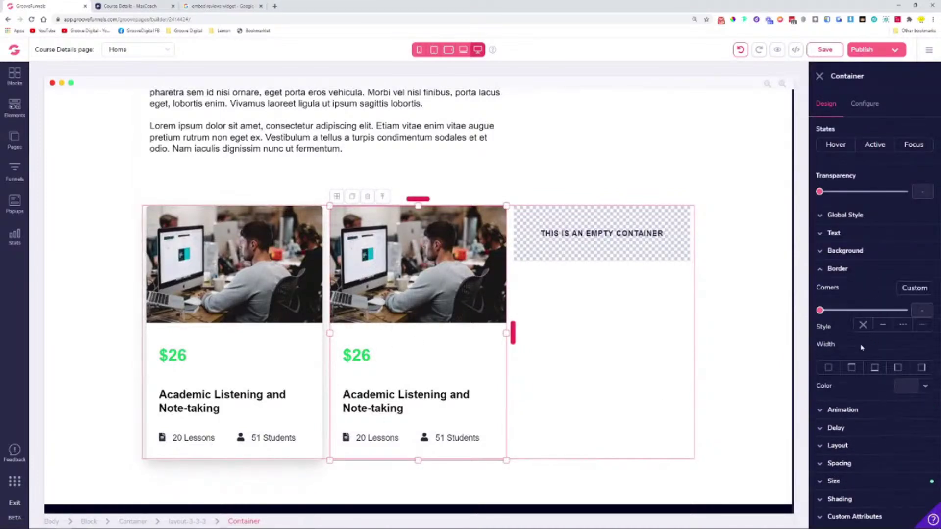
pyautogui.moveTo(820, 311); pyautogui.dragTo(862, 312)
pyautogui.click(622, 358)
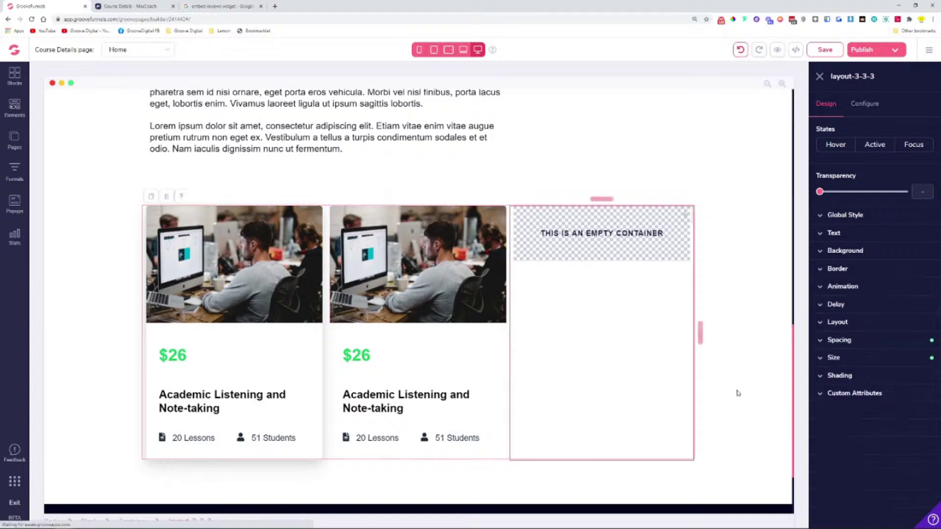
pyautogui.click(496, 384)
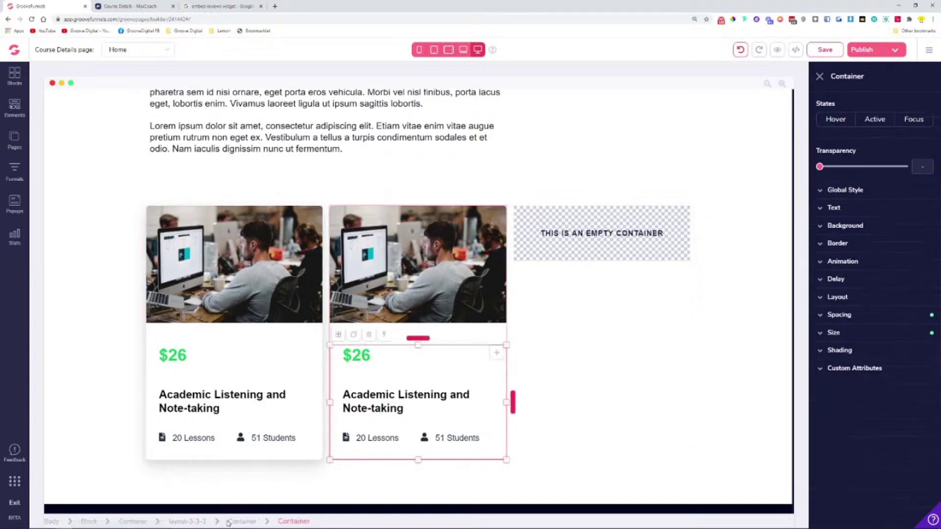
pyautogui.click(242, 521)
pyautogui.click(854, 376)
pyautogui.click(896, 395)
pyautogui.click(750, 441)
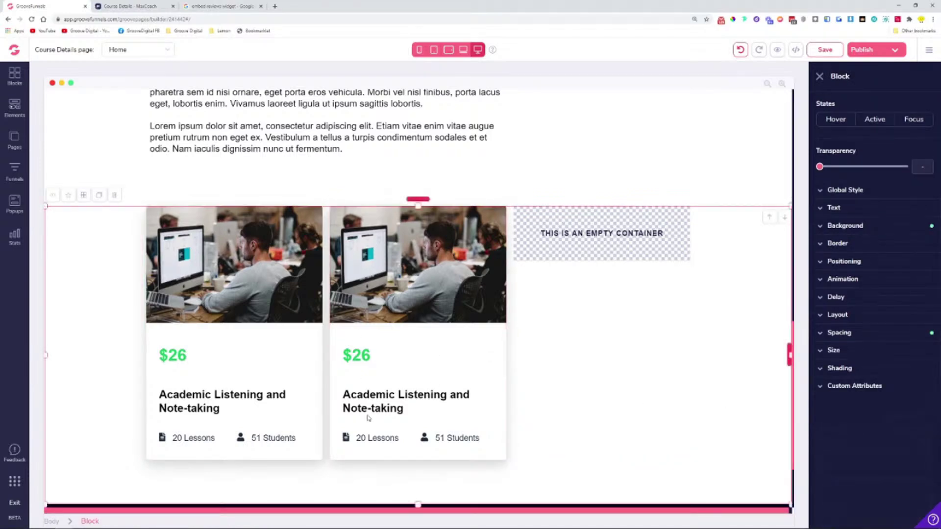
# - Duplicate the second course card's image and move the copy into the empty third column
pyautogui.click(490, 255)
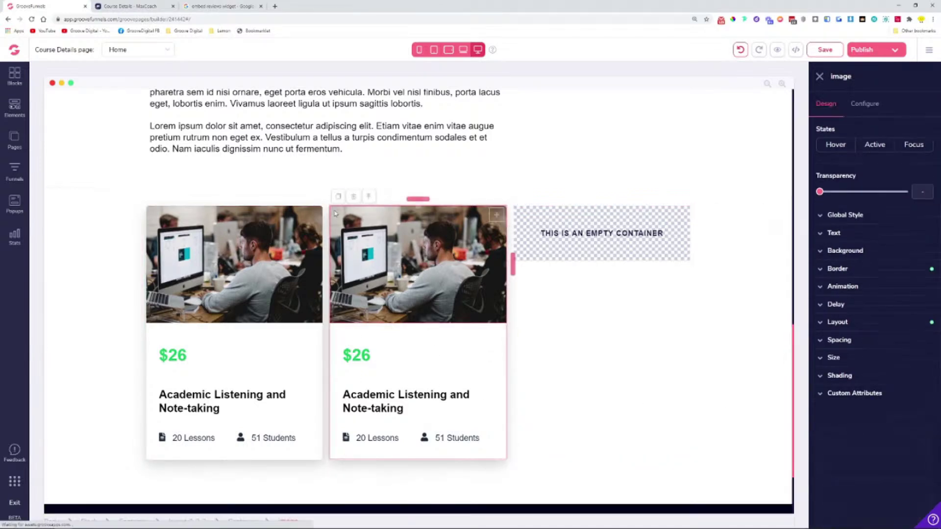
pyautogui.hotkey('ctrl', 'c')
pyautogui.hotkey('ctrl', 'v')
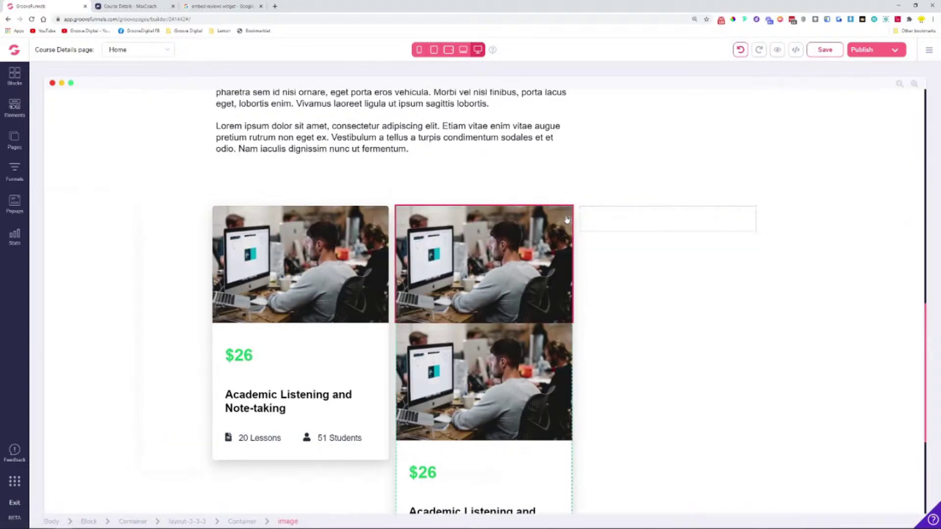
pyautogui.moveTo(559, 220); pyautogui.dragTo(680, 234)
pyautogui.moveTo(728, 363); pyautogui.dragTo(729, 395)
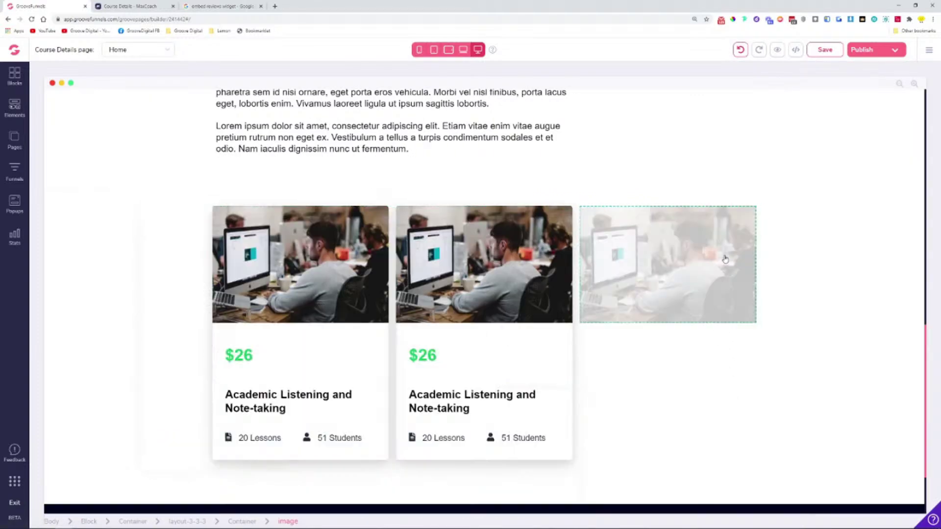
# - Duplicate the second card's price, title and lessons/students container and place the copy below the third column's image
pyautogui.click(441, 364)
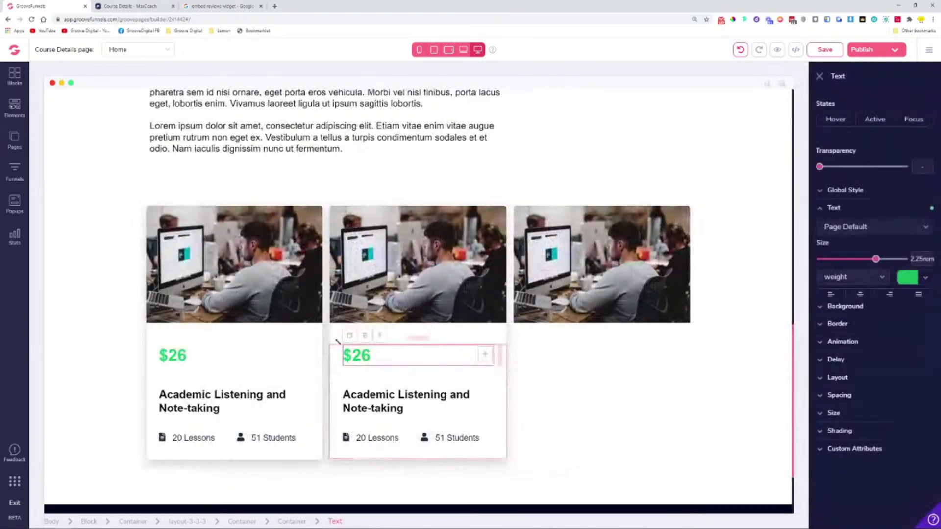
pyautogui.click(354, 335)
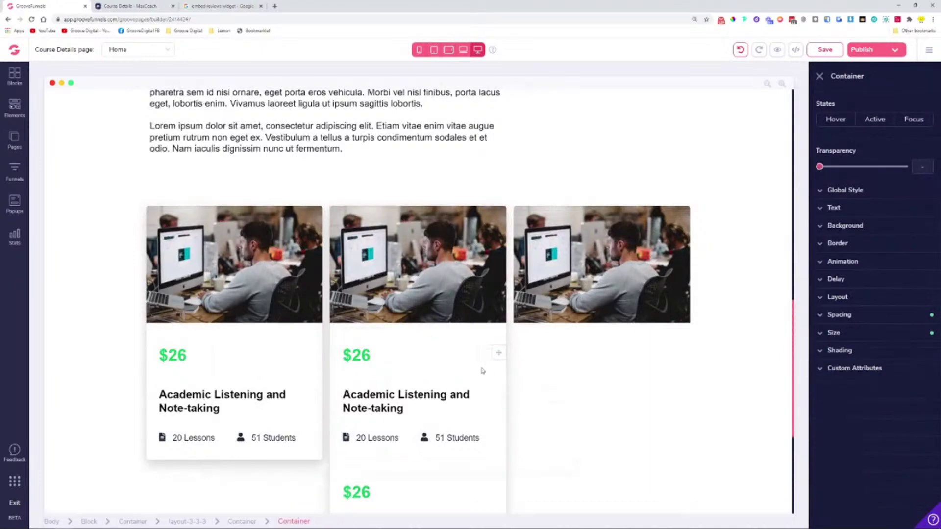
pyautogui.scroll(-4, 529, 465)
pyautogui.scroll(-1, 529, 465)
pyautogui.click(534, 290)
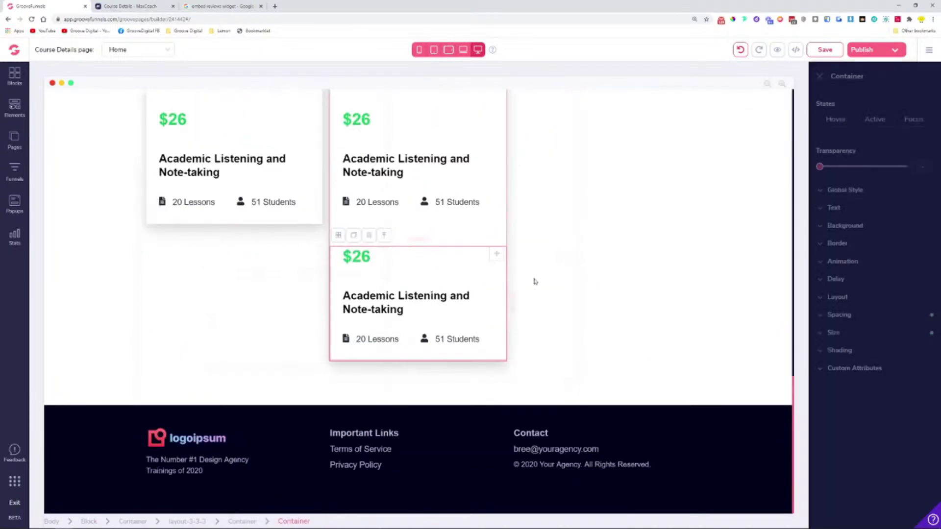
pyautogui.moveTo(499, 259); pyautogui.dragTo(679, 237)
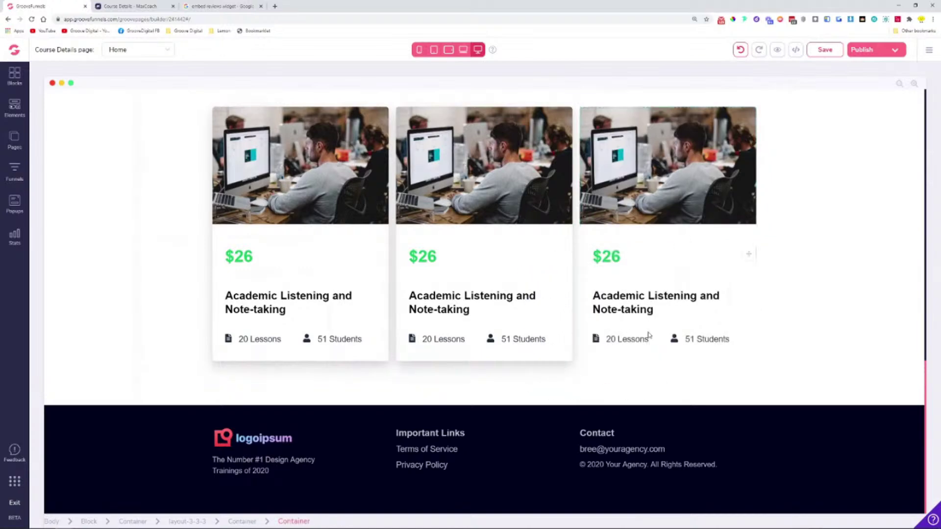
# - Round the third course card's outer container corners to .35rem and give it the lg shadow
pyautogui.click(710, 248)
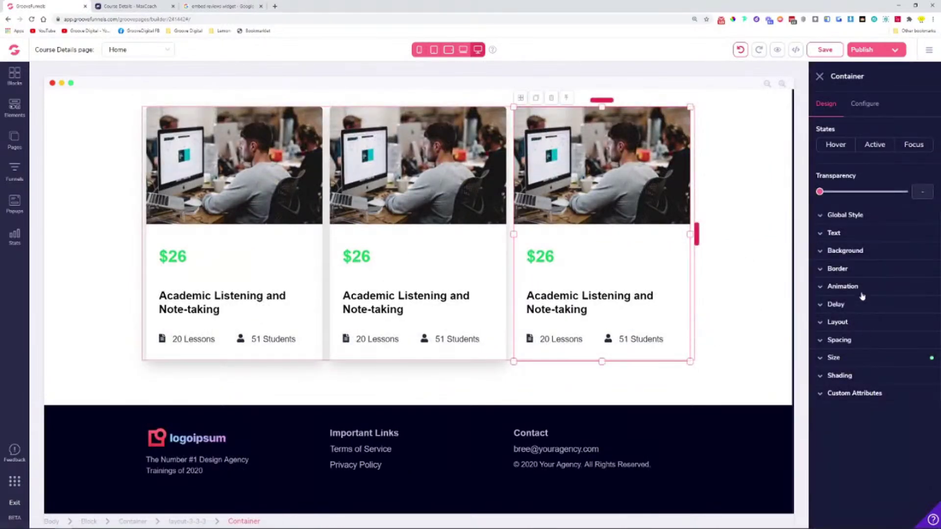
pyautogui.click(837, 269)
pyautogui.moveTo(820, 311); pyautogui.dragTo(862, 311)
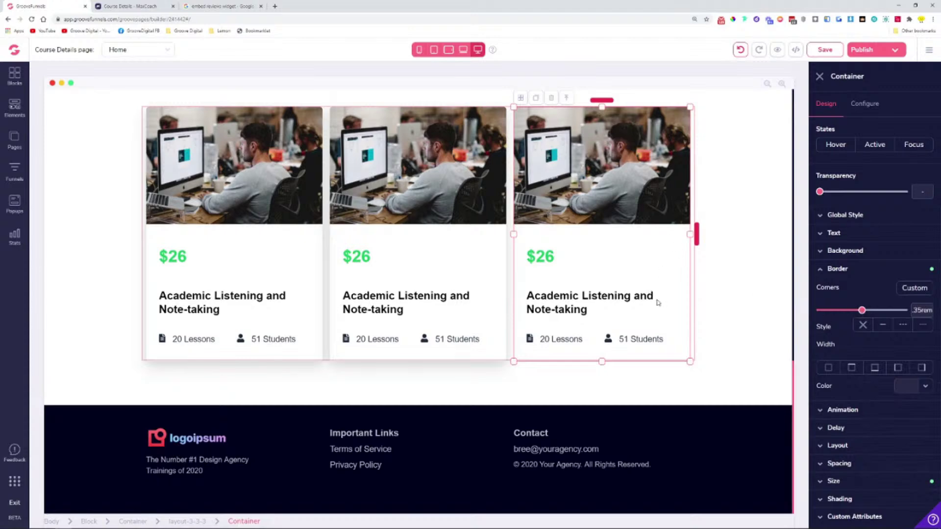
pyautogui.click(839, 500)
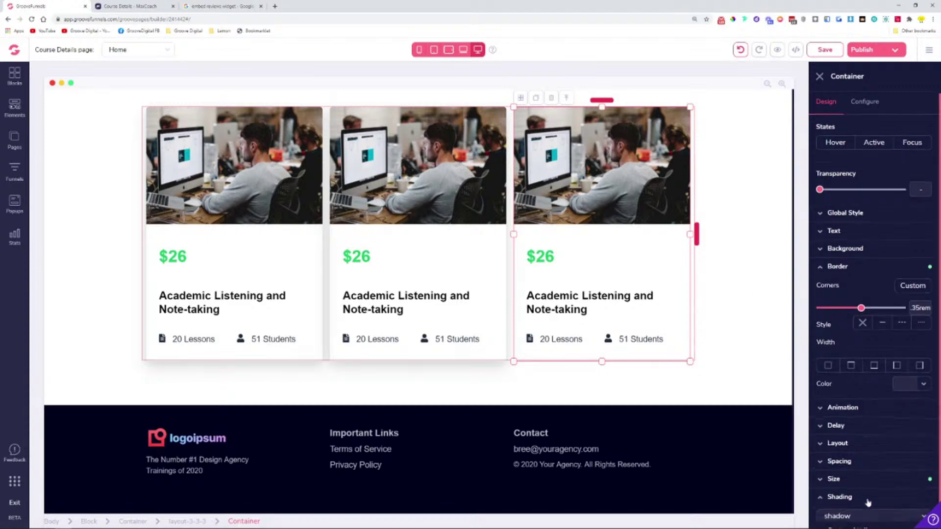
pyautogui.click(852, 508)
pyautogui.click(859, 454)
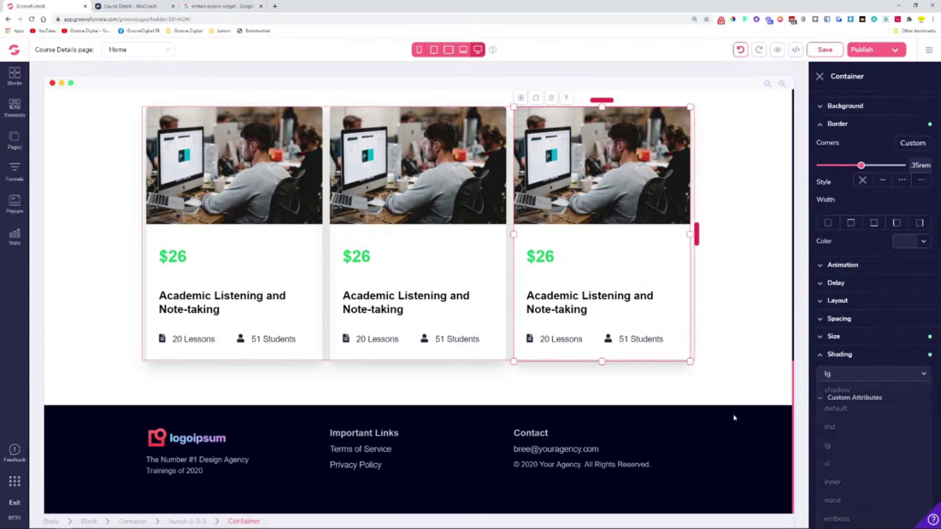
pyautogui.click(752, 381)
# - Check the related-courses section of the MaxCoach reference, return to the page builder and insert an H3 heading above the three course cards
pyautogui.scroll(4, 751, 380)
pyautogui.scroll(-3, 749, 369)
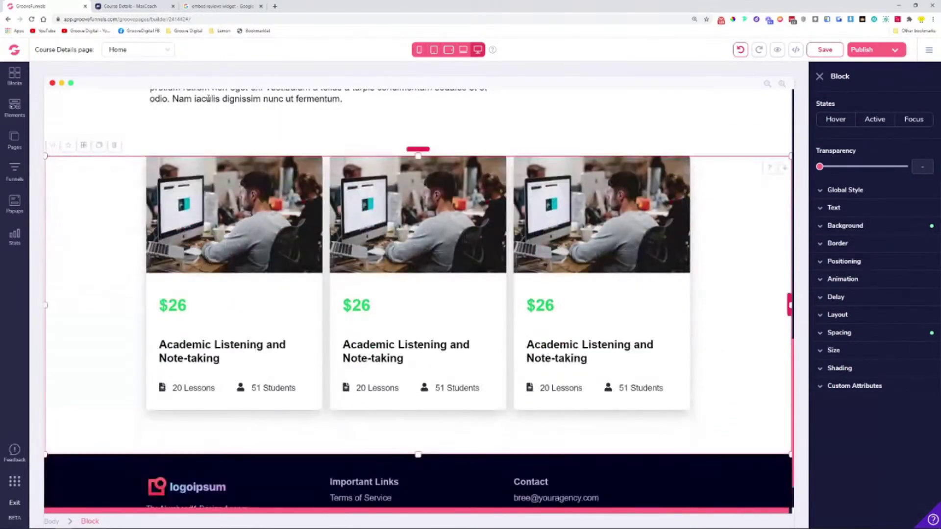
pyautogui.click(131, 6)
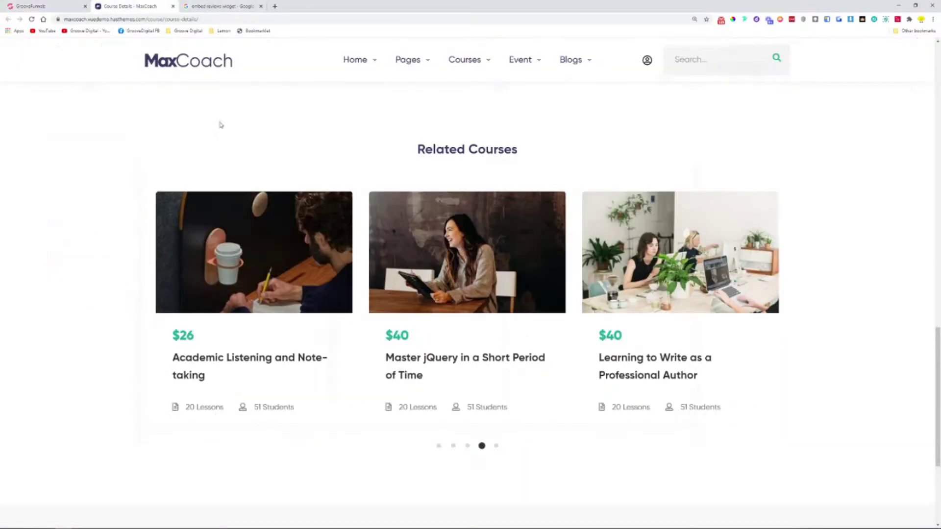
pyautogui.click(59, 6)
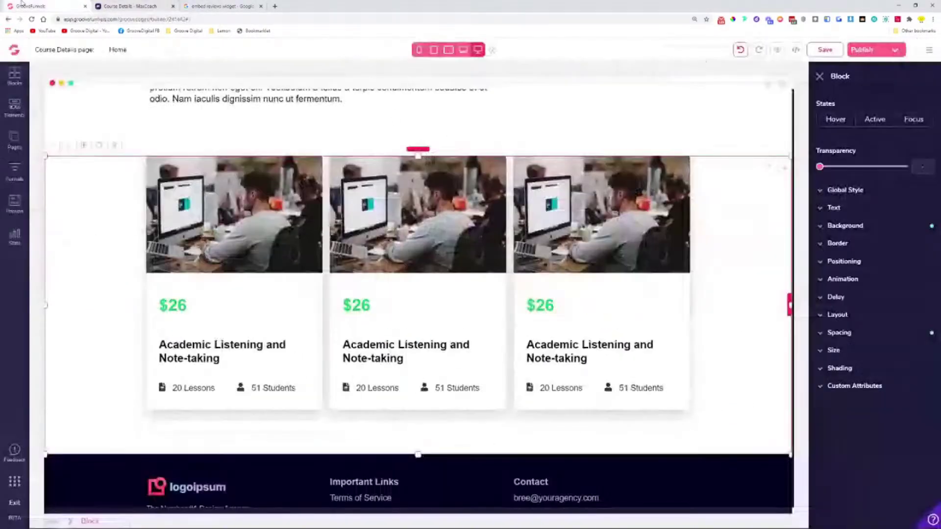
pyautogui.click(15, 108)
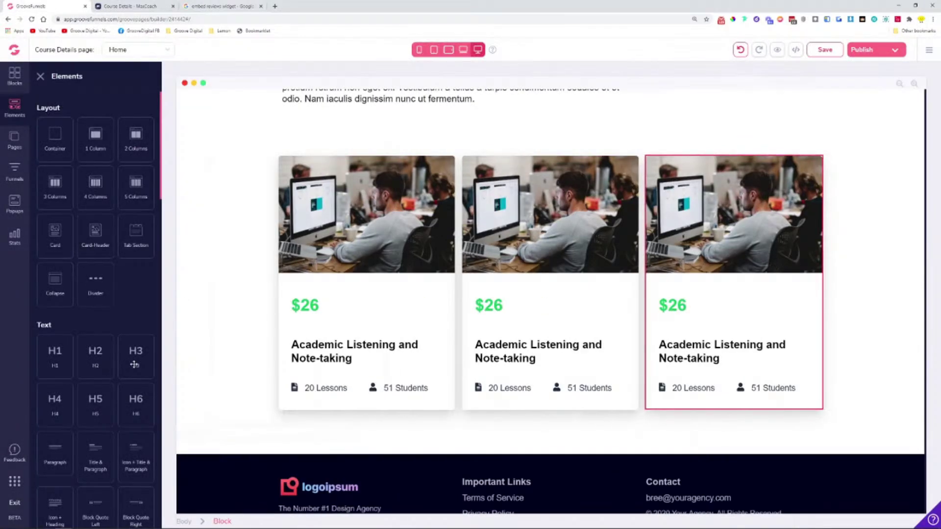
pyautogui.moveTo(134, 364); pyautogui.dragTo(455, 169)
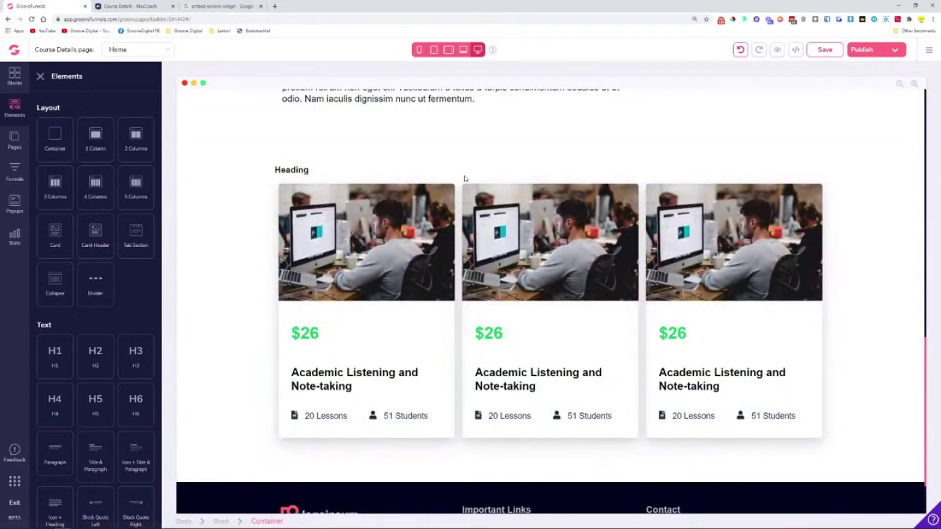
# - Centre the new heading above the course cards and change its text to "Related Courses"
pyautogui.click(463, 183)
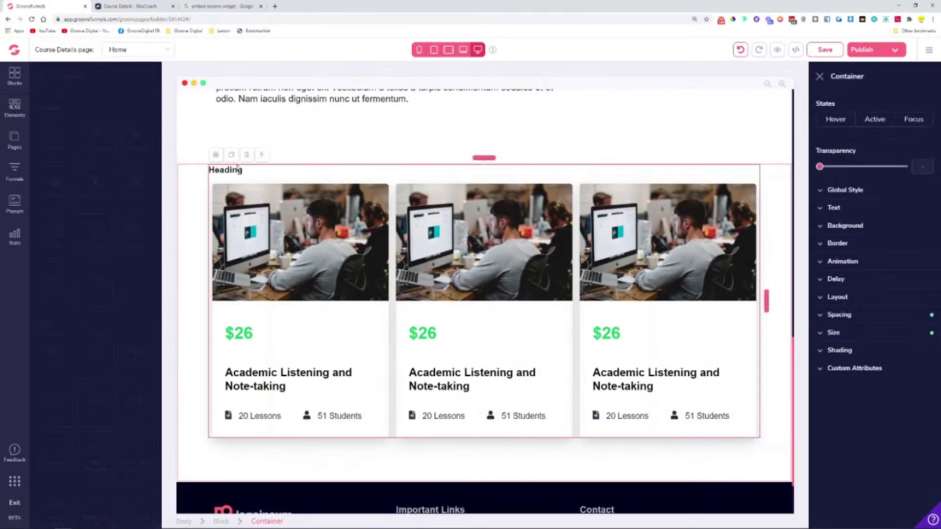
pyautogui.click(201, 171)
pyautogui.click(834, 208)
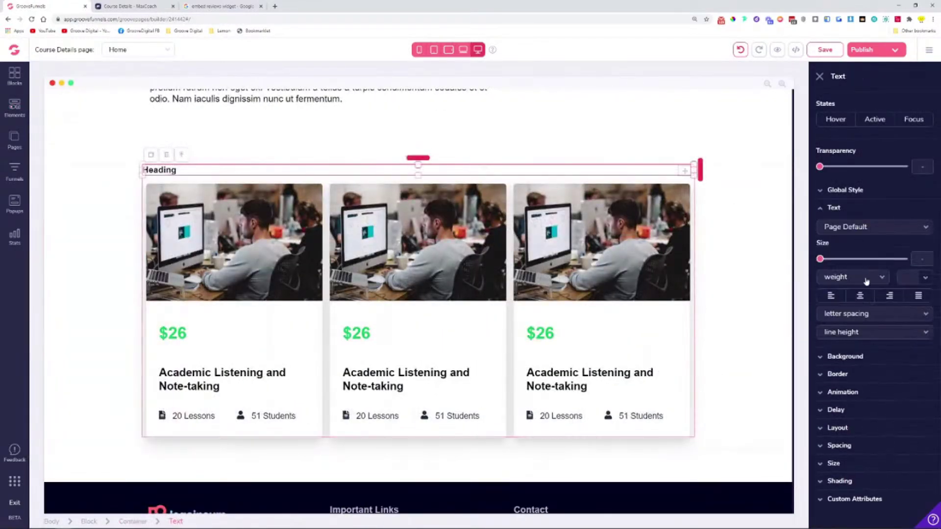
pyautogui.click(861, 297)
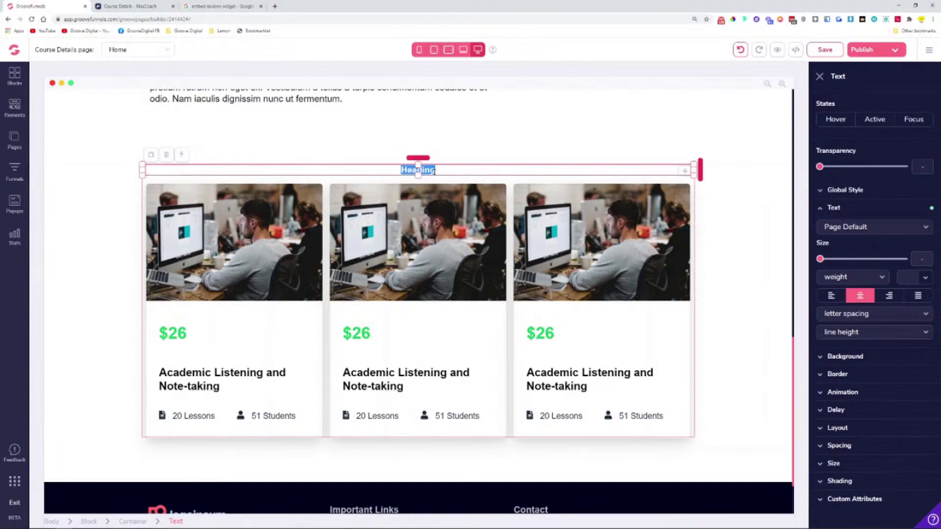
pyautogui.write('re')
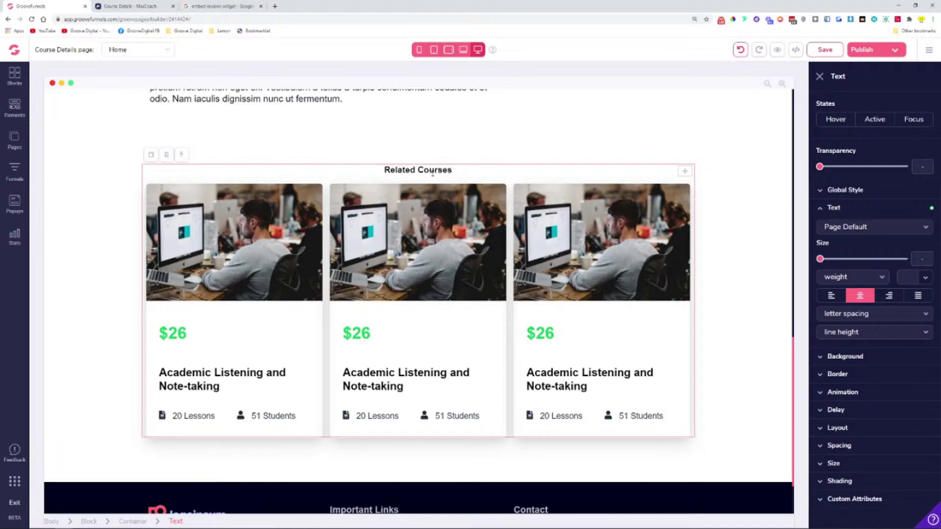
# - Set the text size of the "Related Courses" heading to 2.25rem
pyautogui.tripleClick(432, 171)
pyautogui.moveTo(827, 260); pyautogui.dragTo(877, 266)
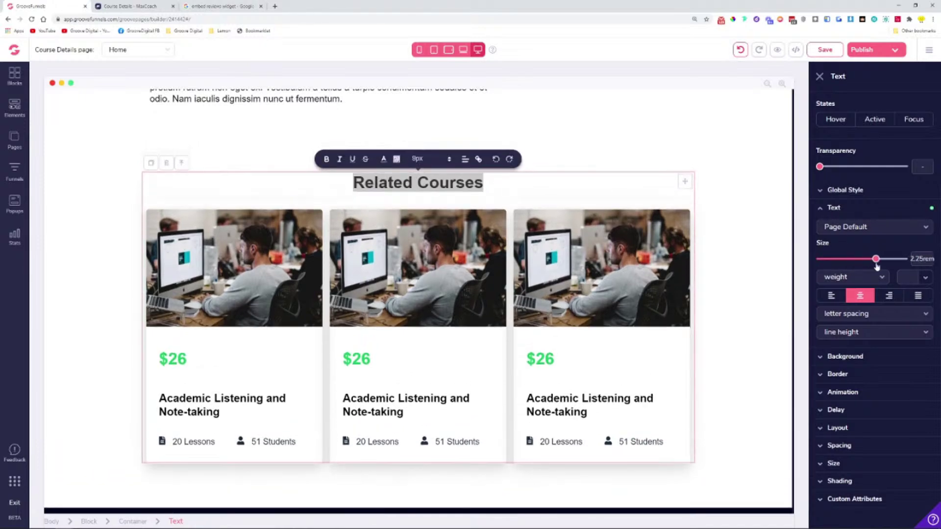
pyautogui.click(734, 191)
# - Set the text size of the "Course Details" heading at the start of the page to 2.25rem, matching the "Related Courses" heading
pyautogui.scroll(-3, 733, 204)
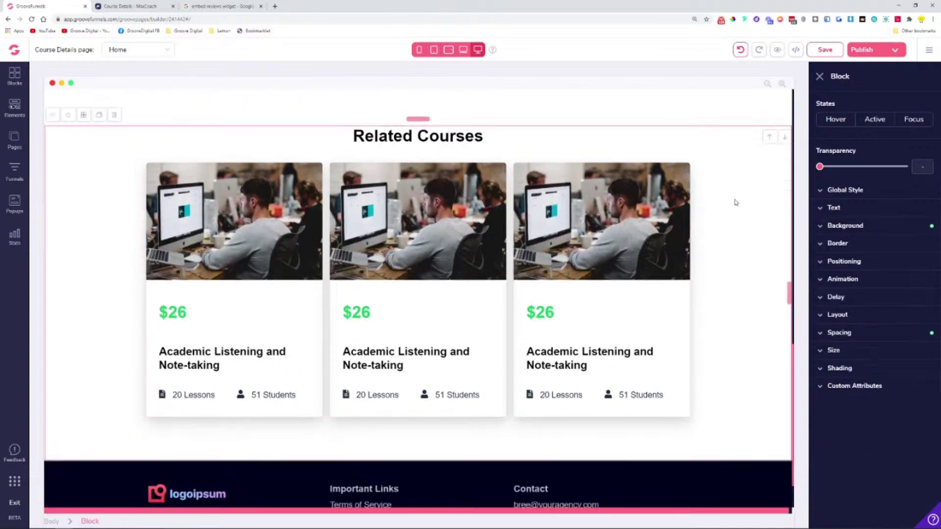
pyautogui.scroll(5, 706, 211)
pyautogui.scroll(10, 707, 208)
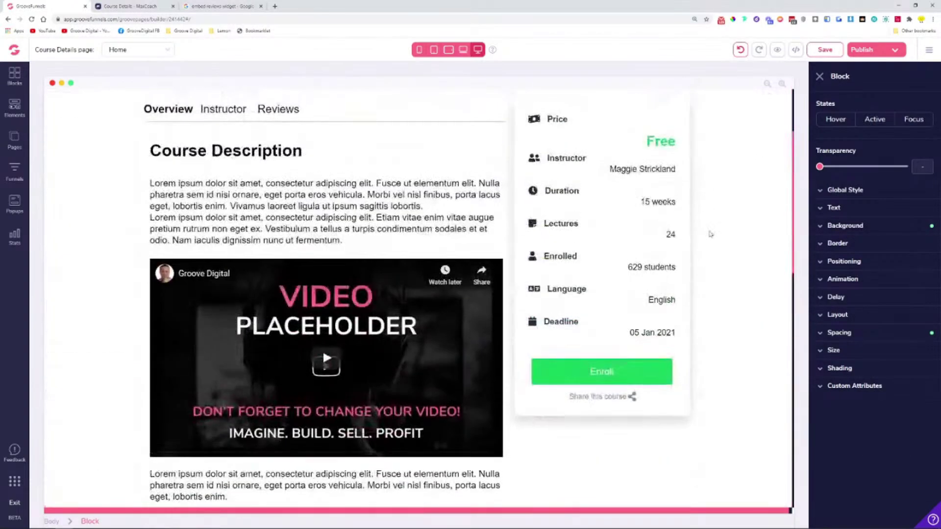
pyautogui.scroll(-6, 708, 233)
pyautogui.scroll(-8, 710, 242)
pyautogui.scroll(4, 711, 241)
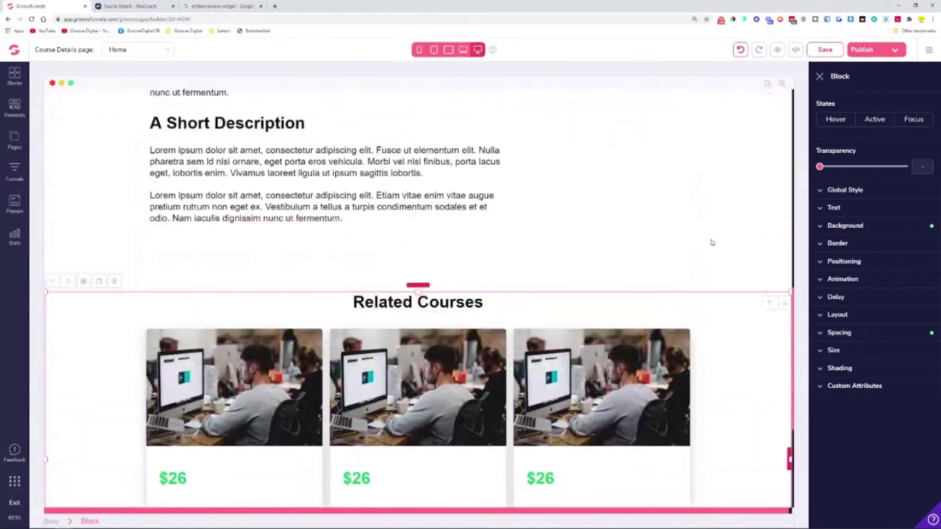
pyautogui.click(417, 319)
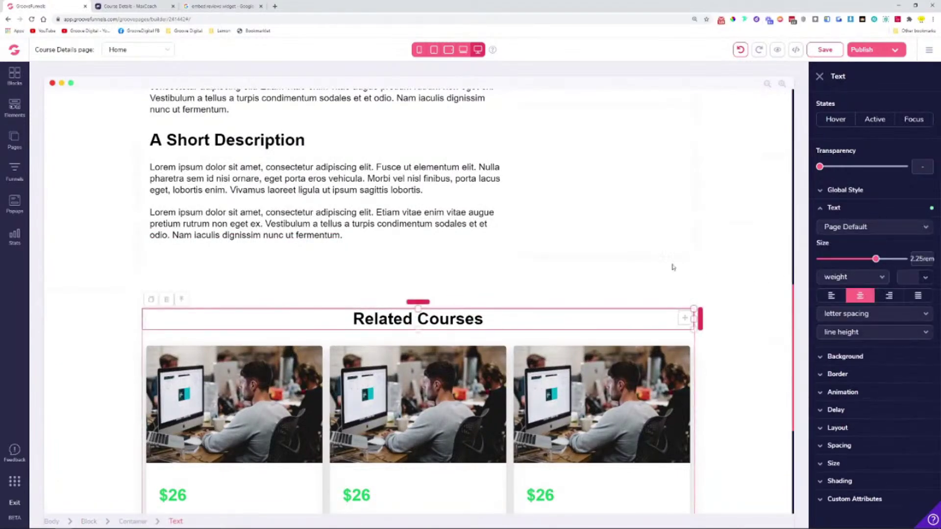
pyautogui.scroll(8, 701, 269)
pyautogui.click(437, 176)
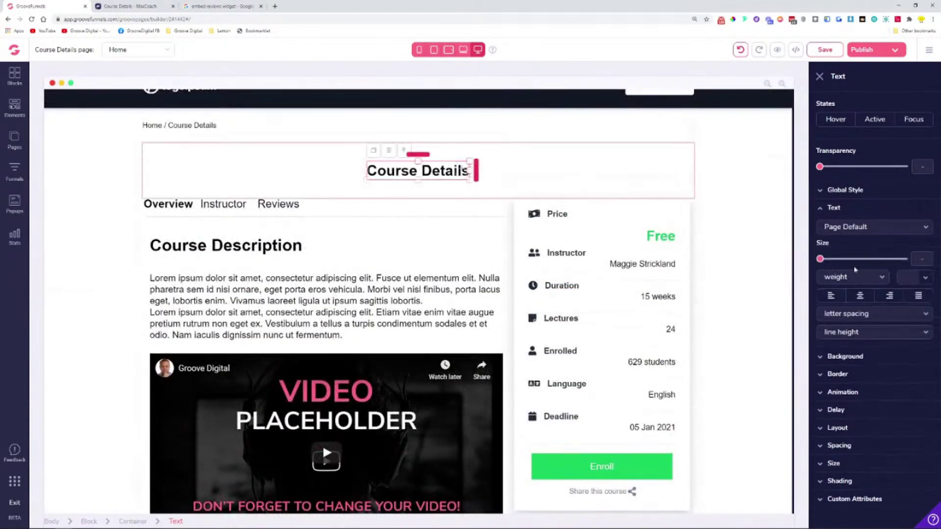
pyautogui.moveTo(821, 260); pyautogui.dragTo(877, 263)
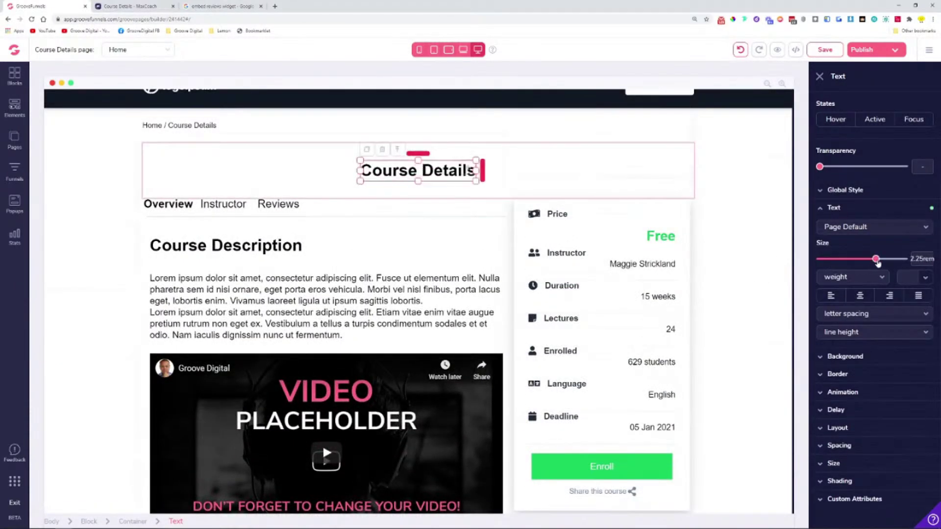
pyautogui.click(774, 260)
# - Save the page and compare its related-courses and footer area with the MaxCoach reference, returning to the page builder
pyautogui.scroll(1, 727, 258)
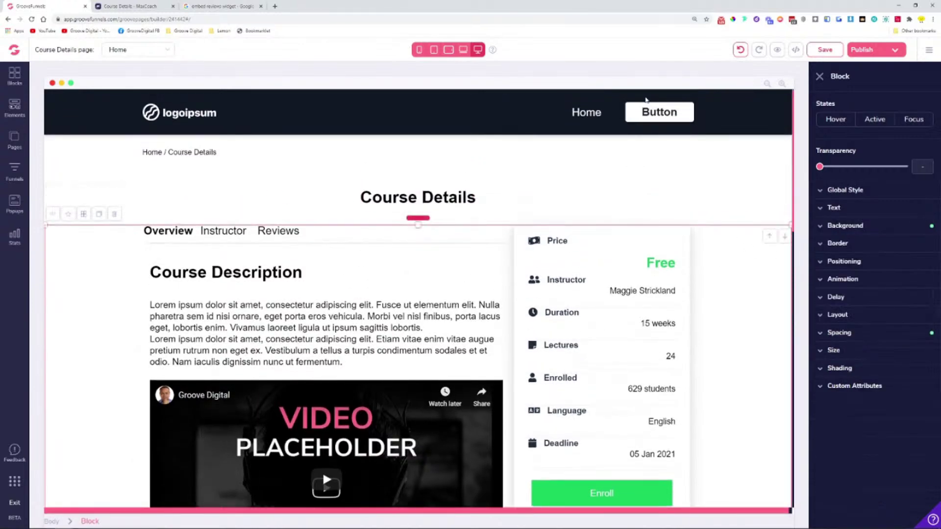
pyautogui.click(824, 53)
pyautogui.scroll(-15, 98, 218)
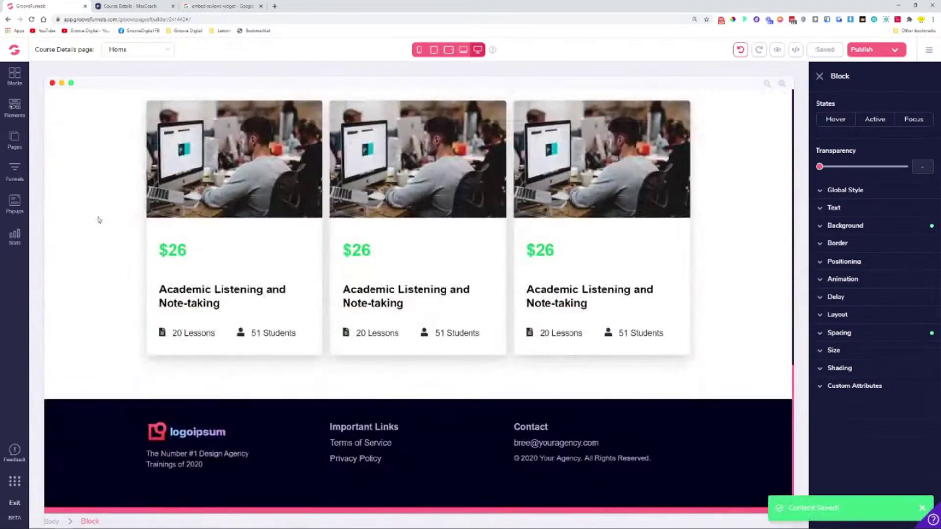
pyautogui.scroll(5, 82, 254)
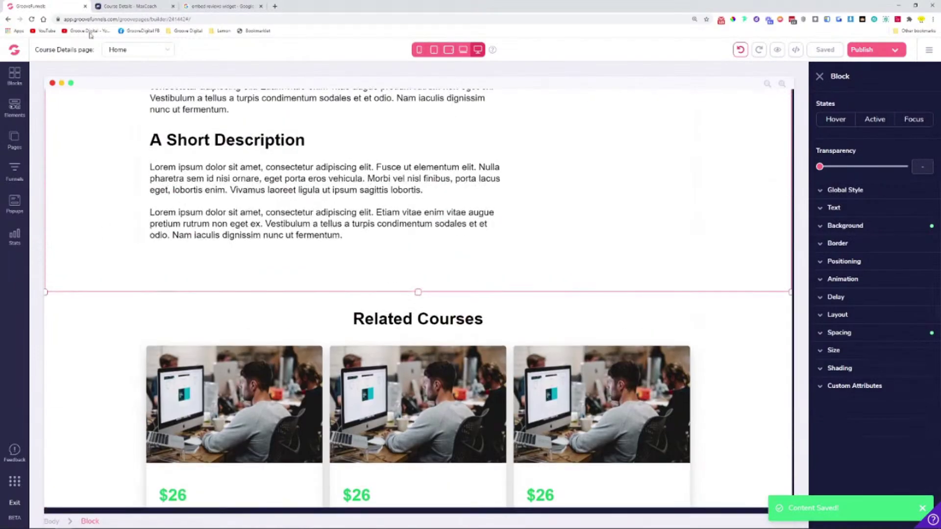
pyautogui.click(131, 5)
pyautogui.scroll(-4, 126, 272)
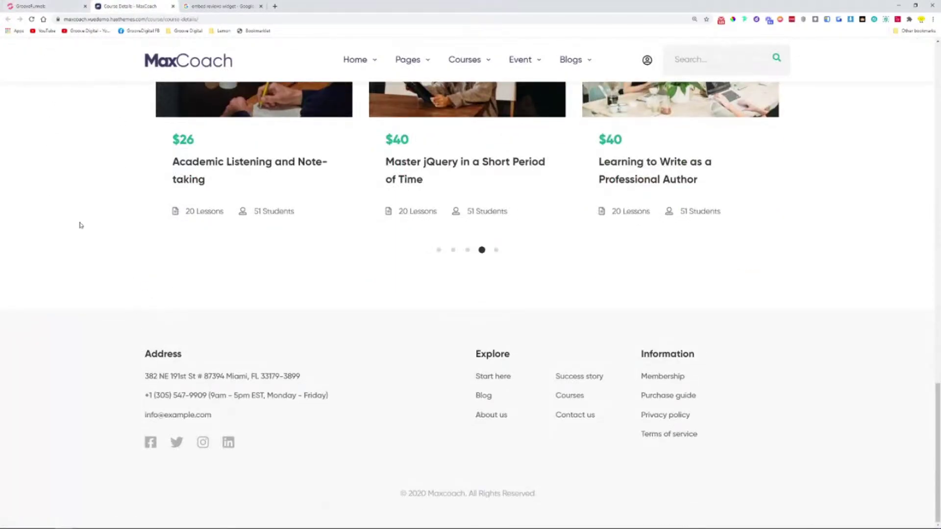
pyautogui.hotkey('ctrl', 'shift', 'Tab')
pyautogui.scroll(-5, 114, 363)
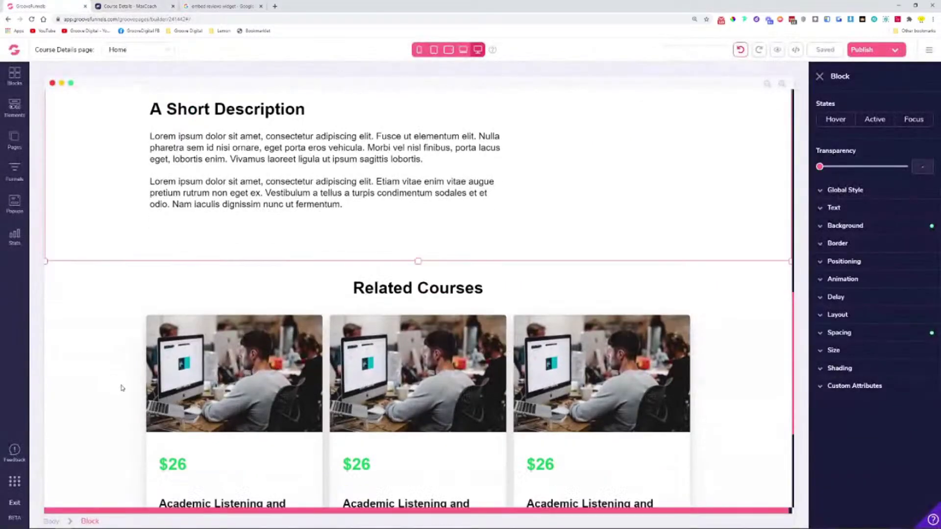
# - Check the content of the Instructor and Reviews tabs in the course details section
pyautogui.scroll(10, 754, 469)
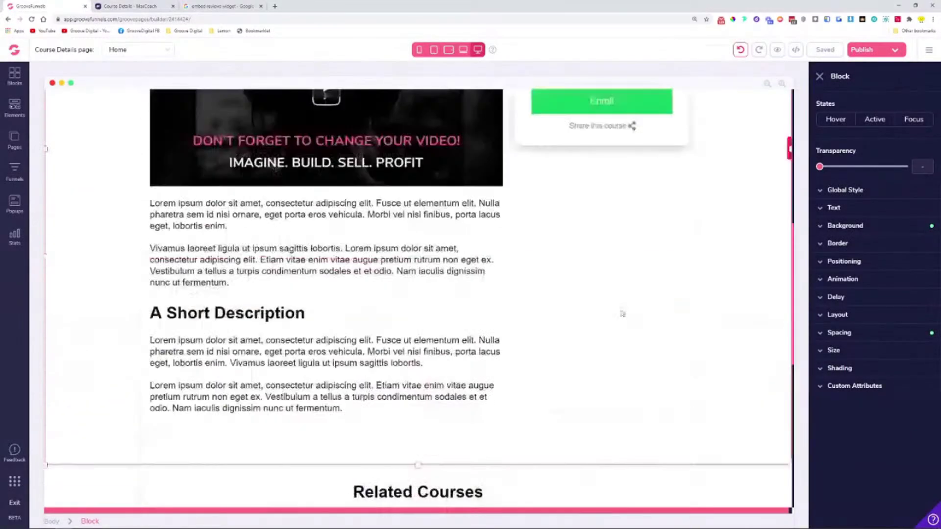
pyautogui.scroll(2, 729, 301)
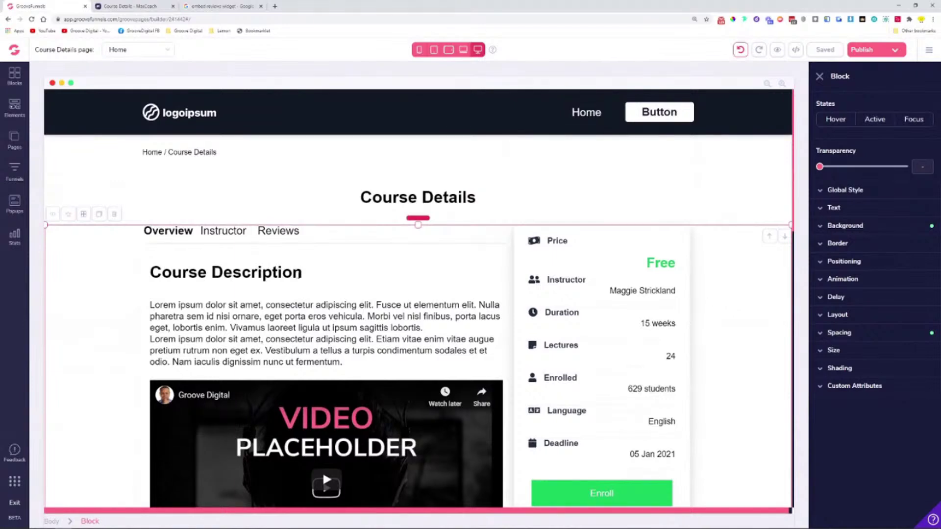
pyautogui.click(238, 236)
pyautogui.click(271, 233)
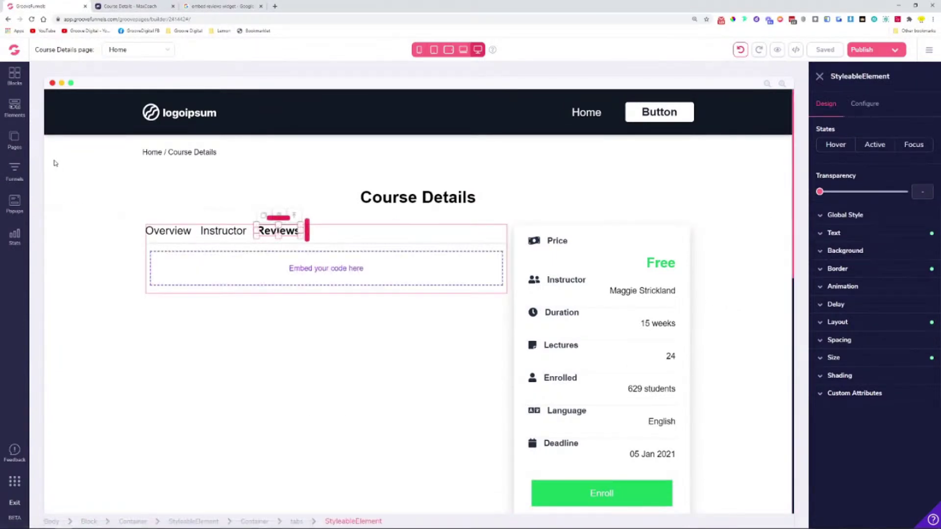
# - Open the page settings of the Home page and bring its font setting into view
pyautogui.click(14, 137)
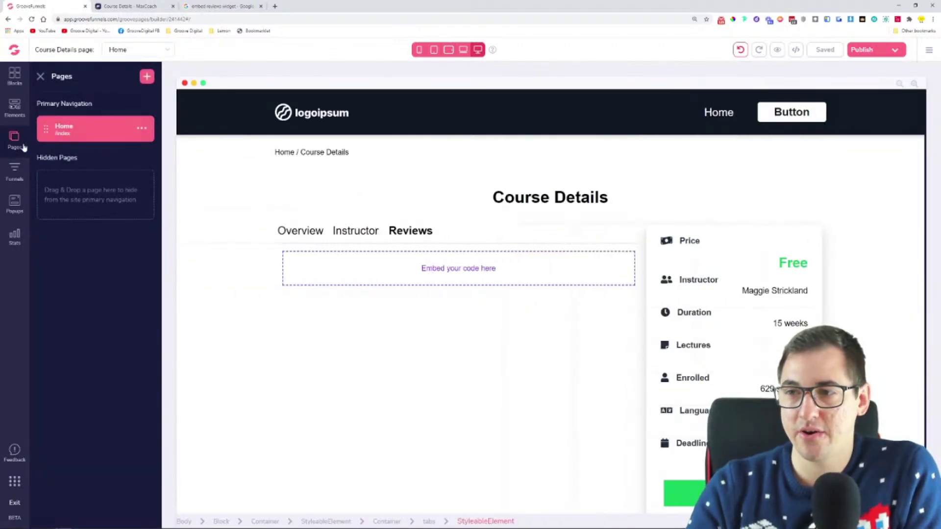
pyautogui.click(143, 131)
pyautogui.click(76, 154)
pyautogui.scroll(-1, 94, 201)
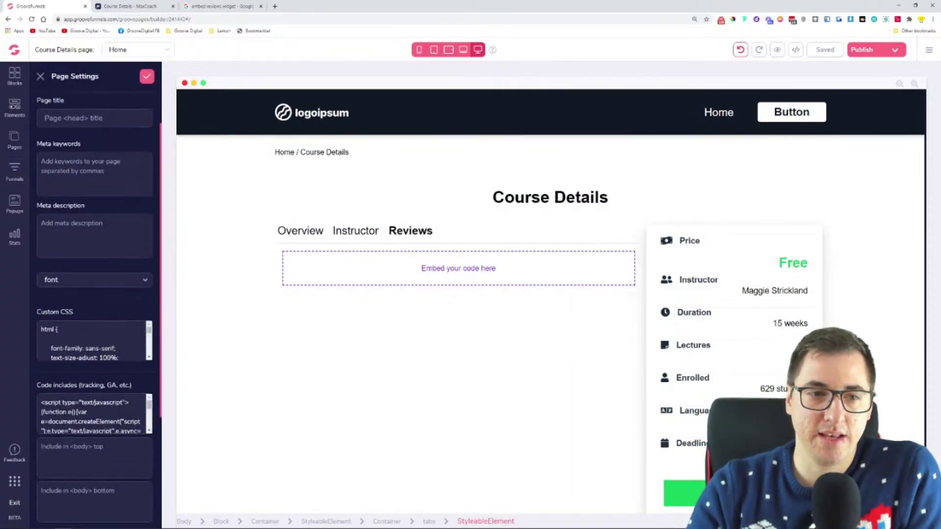
# - Set the Home page's font to montserrat
pyautogui.click(89, 281)
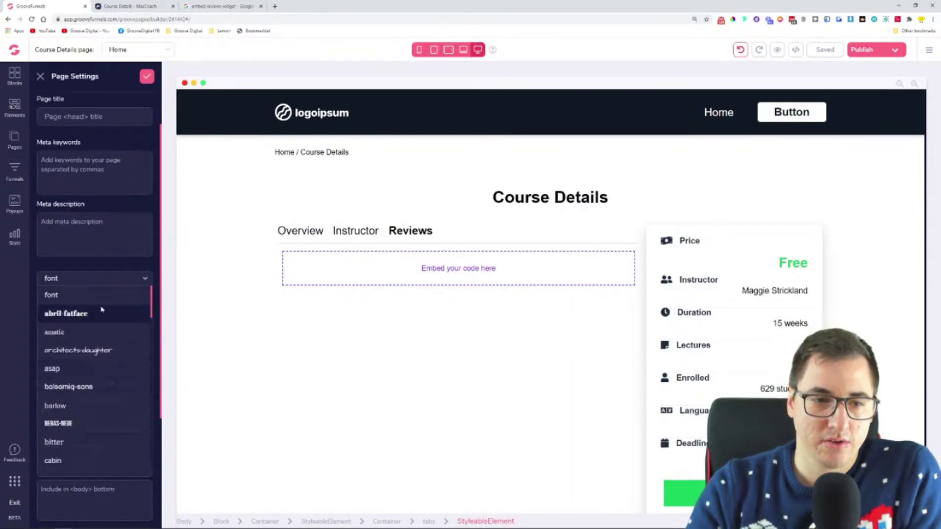
pyautogui.scroll(-1, 100, 311)
pyautogui.scroll(-2, 101, 309)
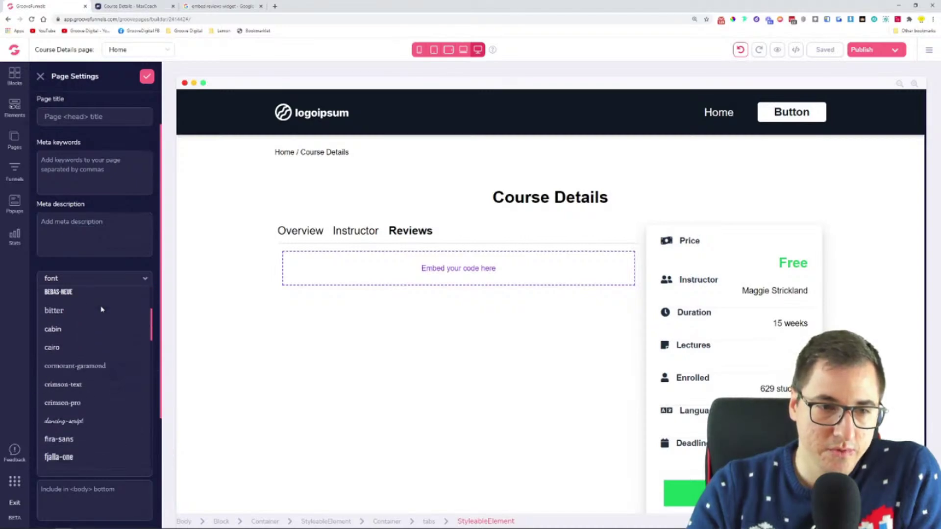
pyautogui.scroll(-4, 102, 309)
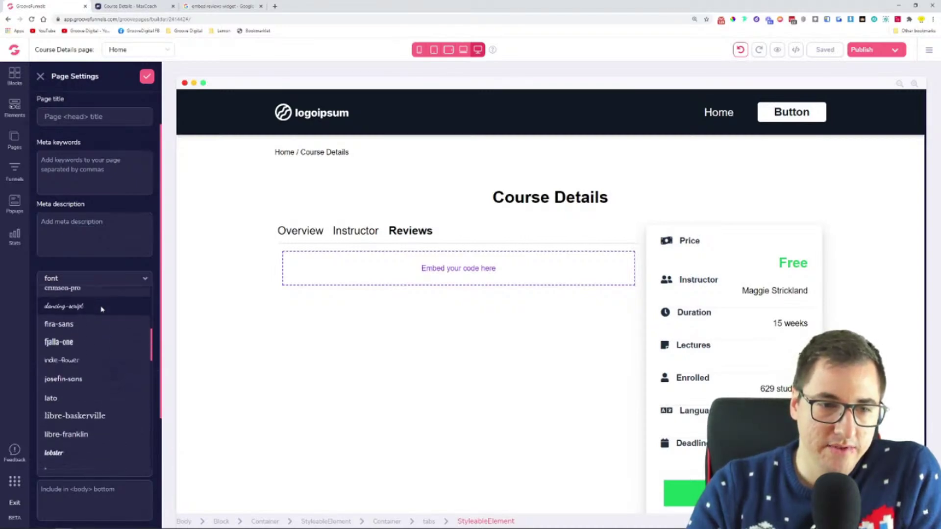
pyautogui.scroll(-1, 101, 309)
pyautogui.scroll(-1, 101, 308)
pyautogui.click(86, 333)
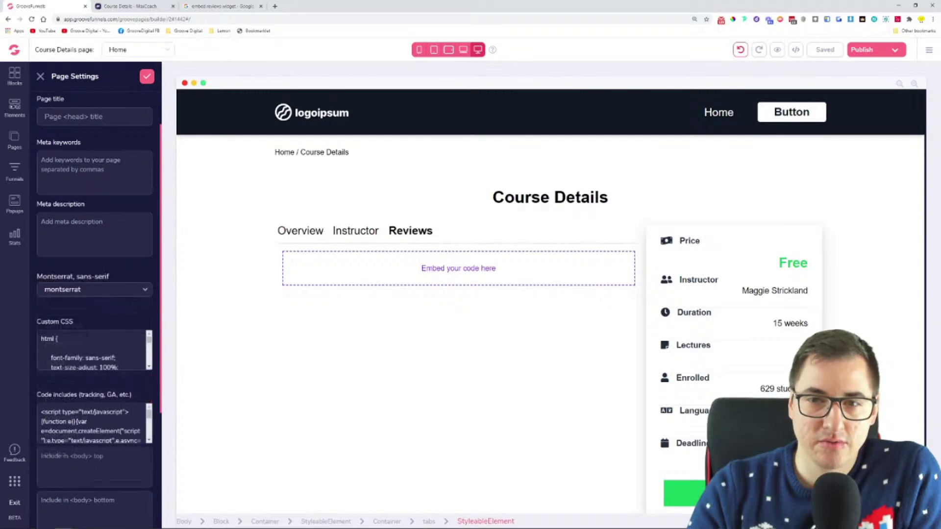
# - Change the Home page's font to poppins and apply the page settings
pyautogui.click(94, 294)
pyautogui.scroll(-10, 106, 343)
pyautogui.scroll(-4, 107, 358)
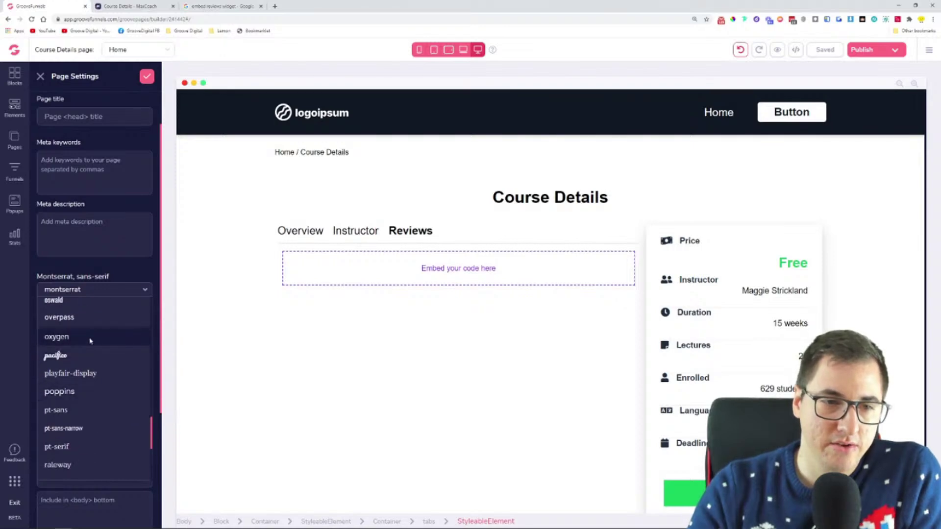
pyautogui.click(90, 391)
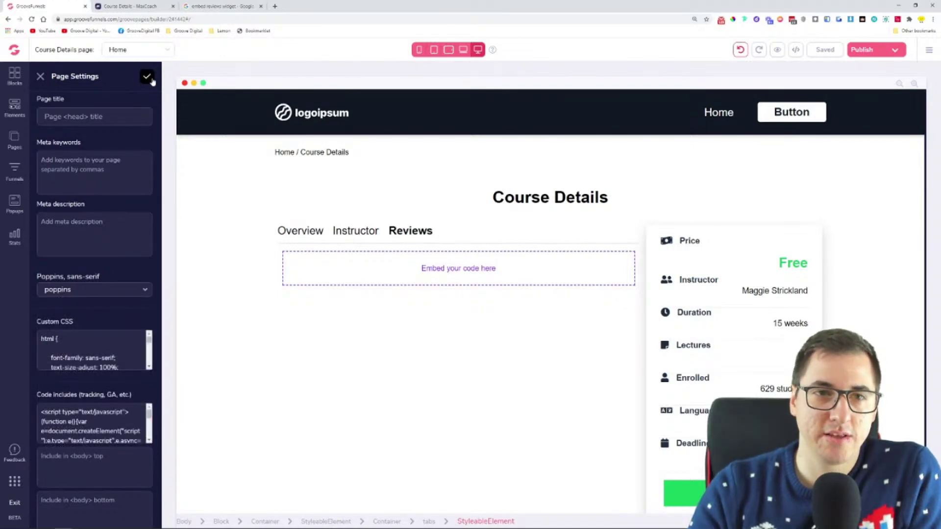
pyautogui.click(149, 78)
# - Examine the course info card in the new font, focusing on the Instructor row's label, name text and their containers
pyautogui.scroll(-3, 576, 295)
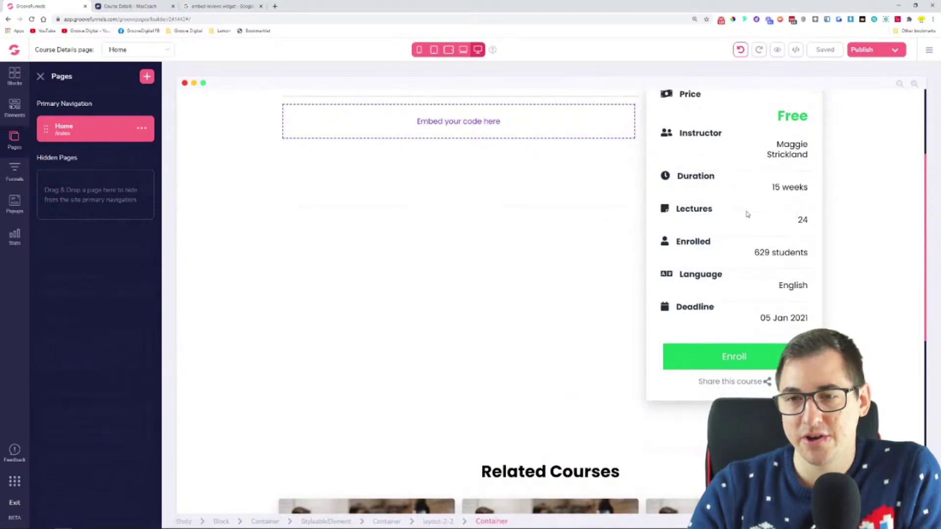
pyautogui.click(728, 192)
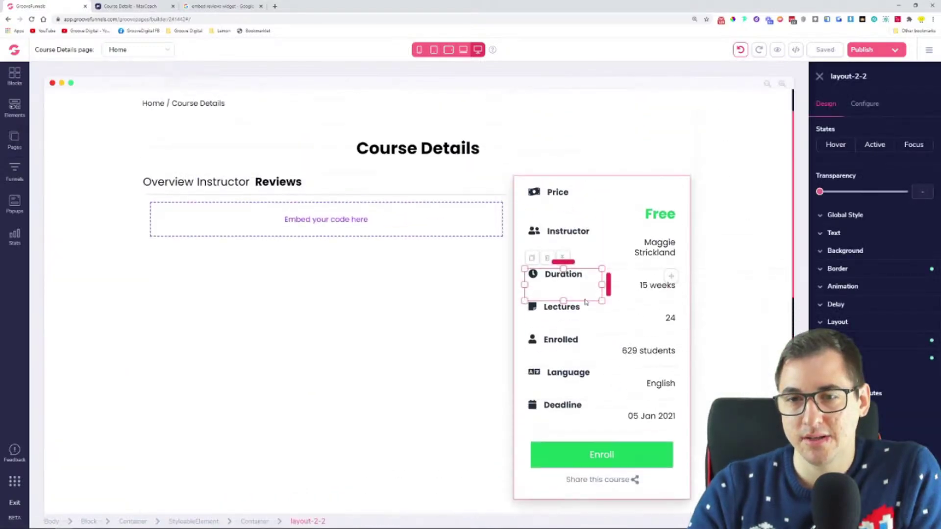
pyautogui.click(607, 242)
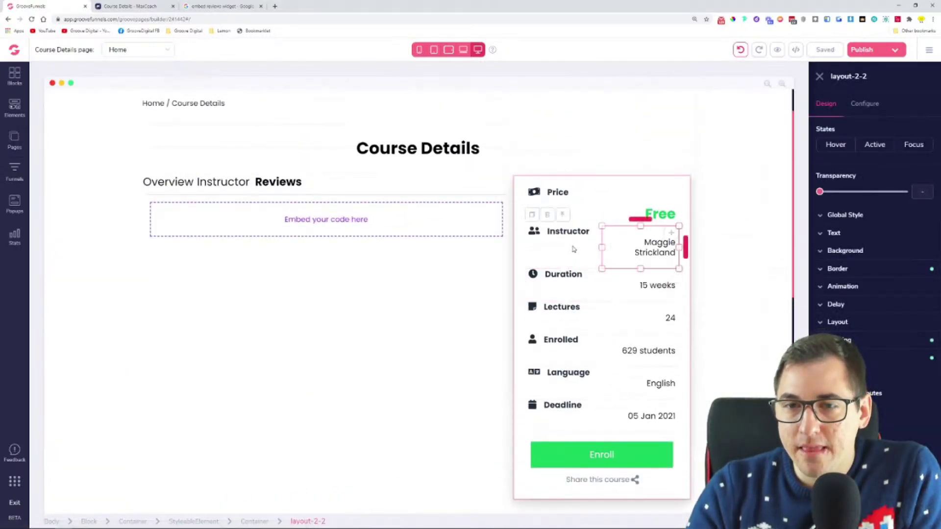
pyautogui.click(564, 230)
pyautogui.click(583, 230)
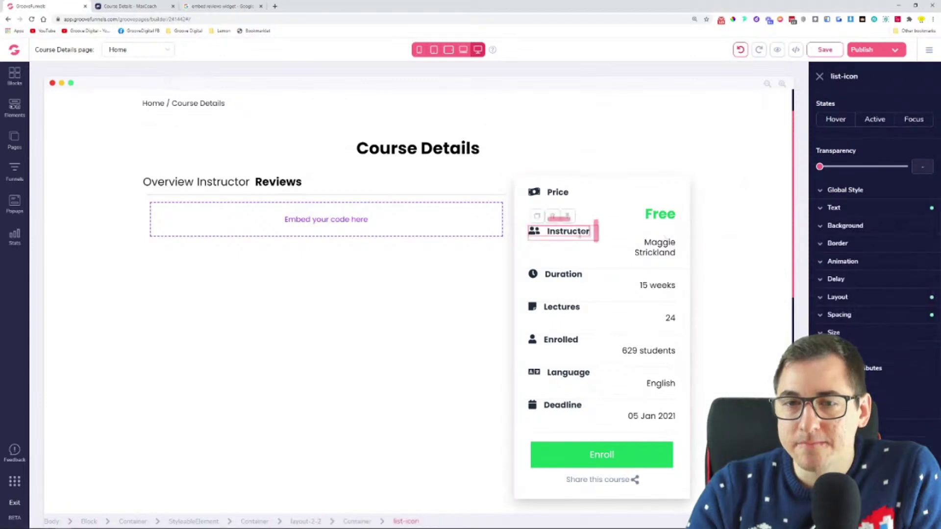
pyautogui.click(661, 236)
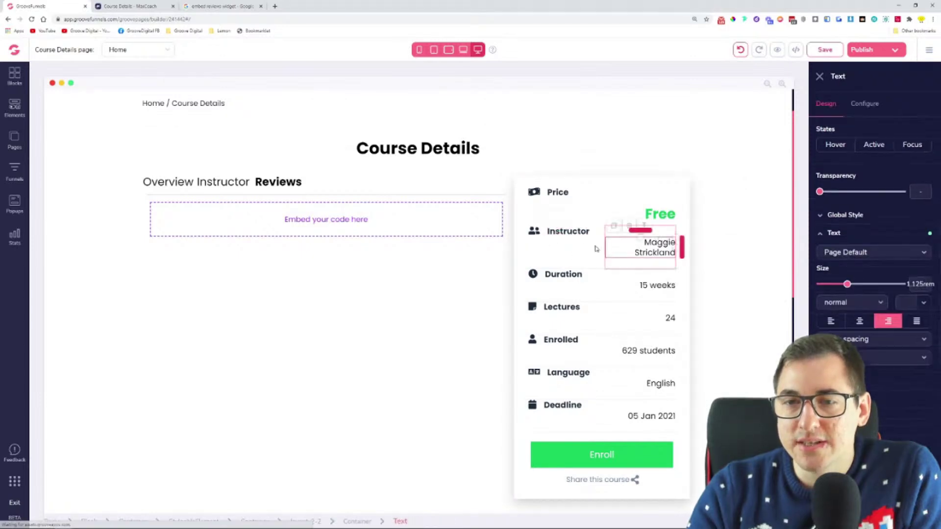
pyautogui.click(661, 236)
pyautogui.click(660, 238)
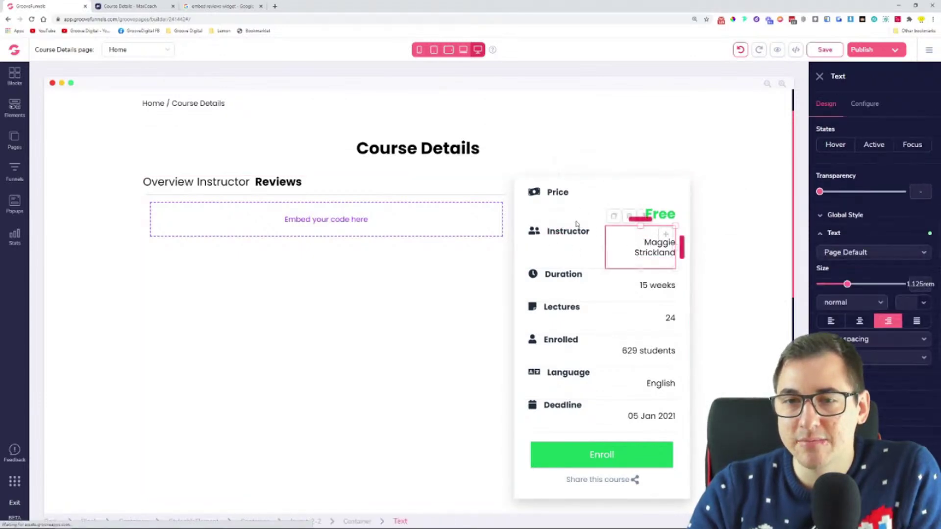
# - Inspect the Duration and Lectures rows of the course info card, including their label elements, column containers and layout settings
pyautogui.click(586, 286)
pyautogui.click(588, 292)
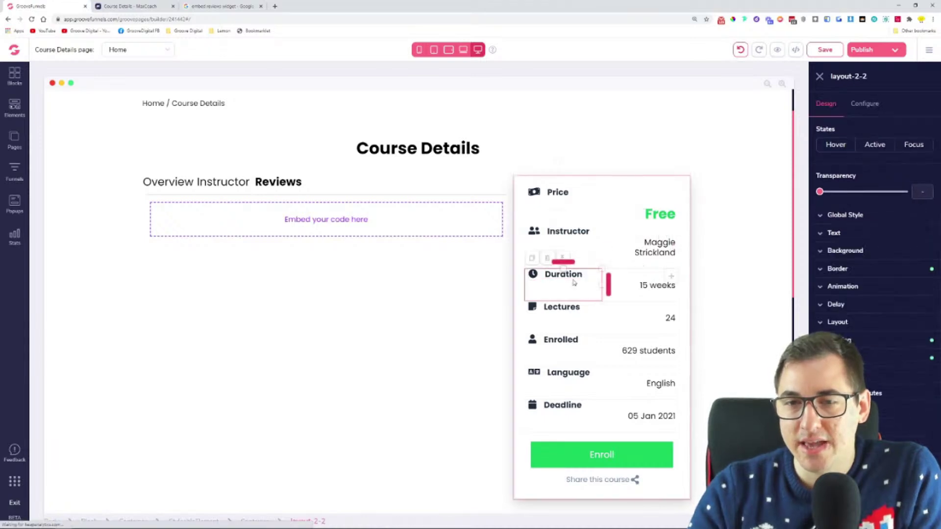
pyautogui.click(570, 319)
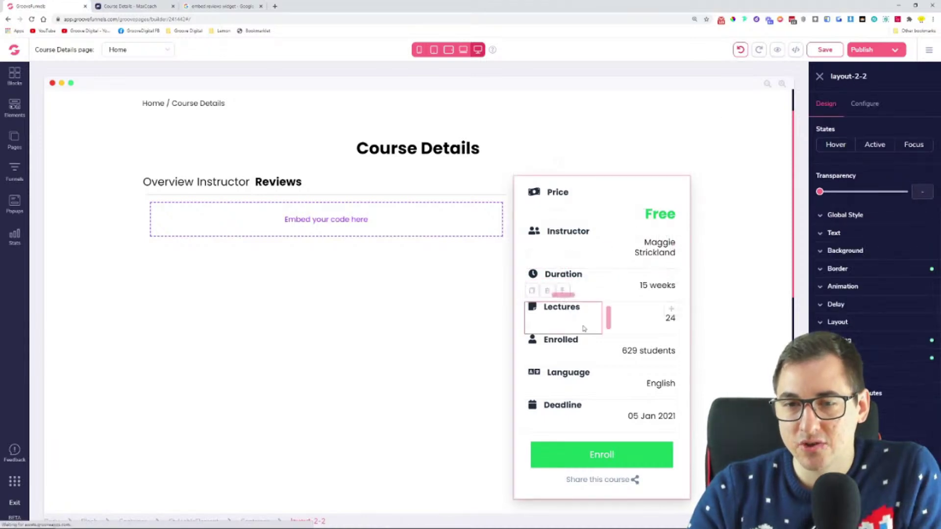
pyautogui.click(865, 325)
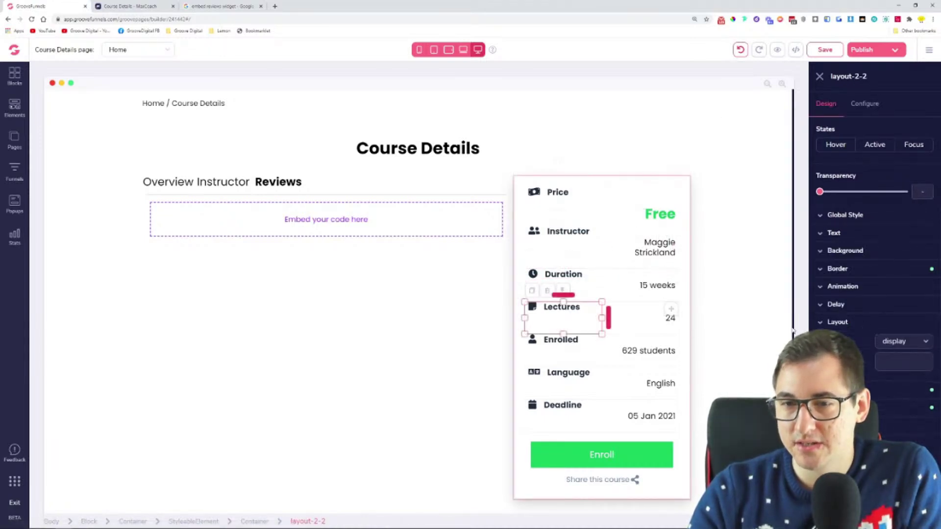
pyautogui.click(559, 292)
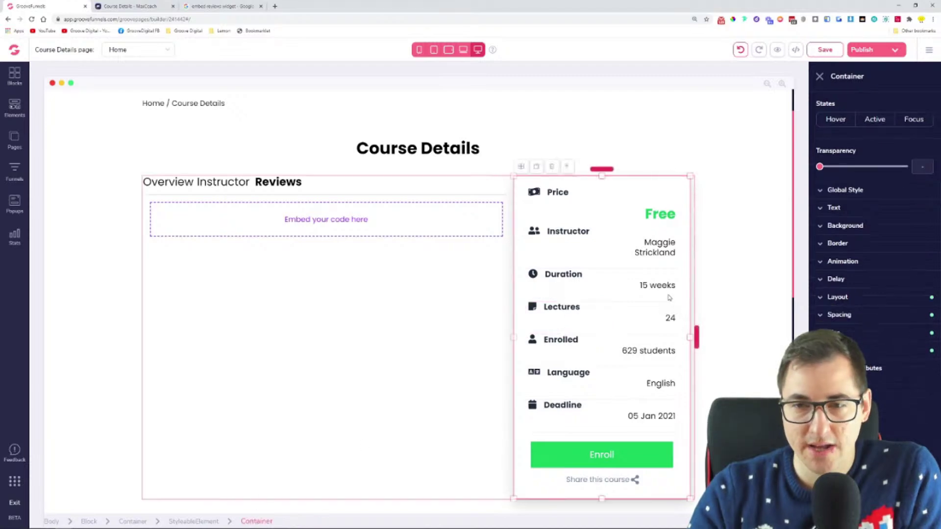
pyautogui.click(598, 294)
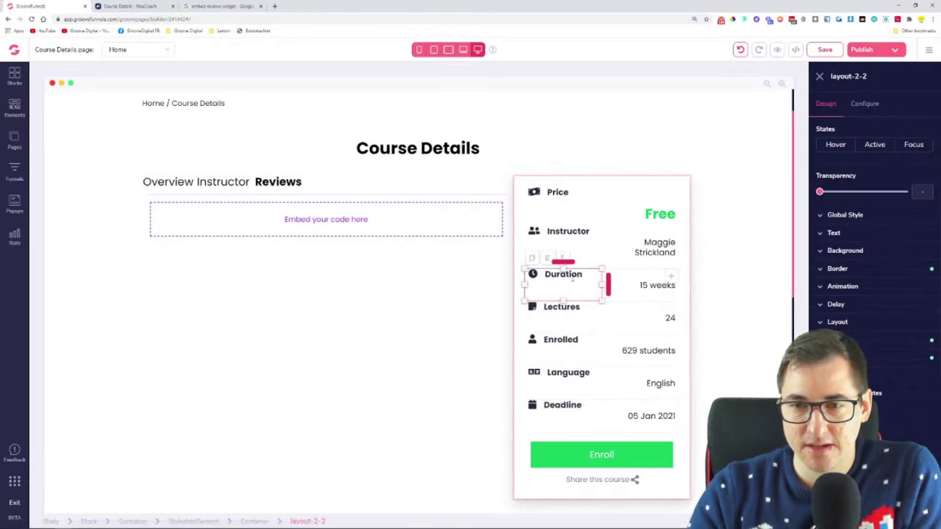
pyautogui.click(570, 277)
pyautogui.click(585, 259)
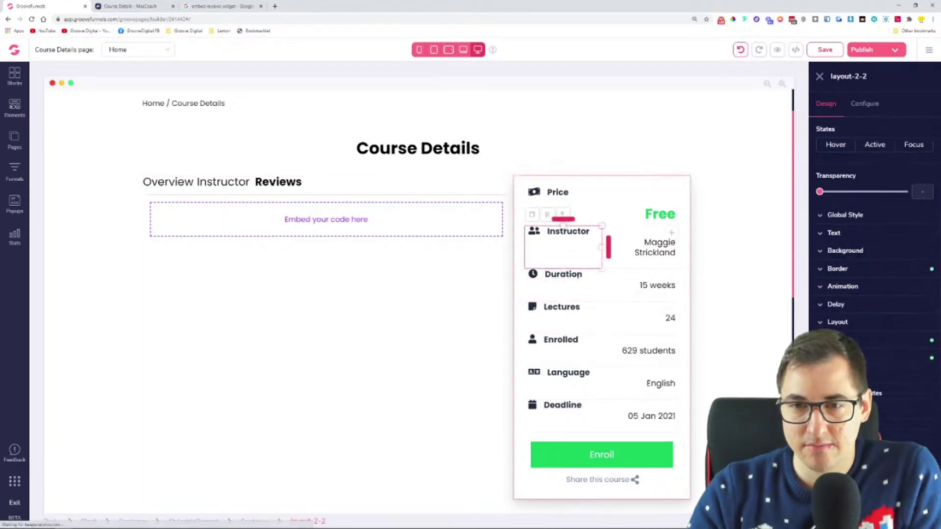
pyautogui.click(585, 269)
pyautogui.click(587, 268)
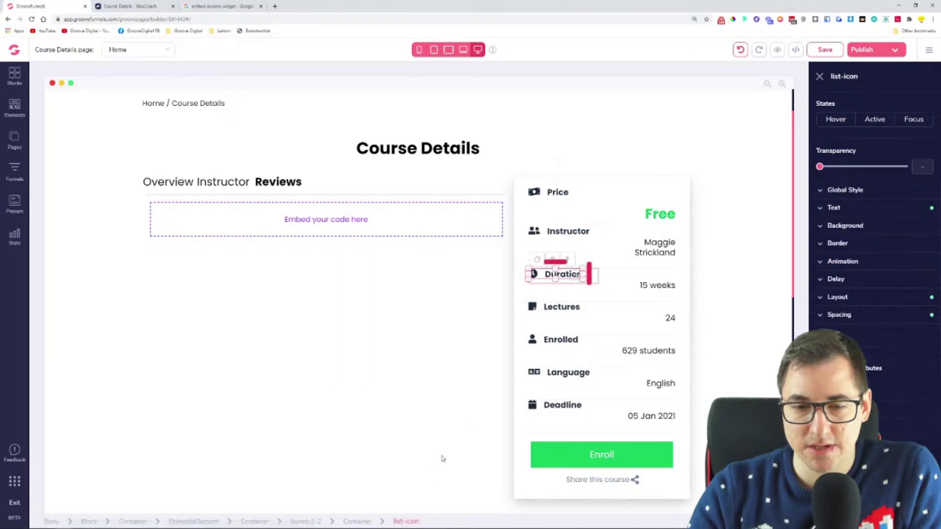
# - Inspect the Duration row's label container and value text in the course info card, and look over the card and related courses section
pyautogui.click(358, 521)
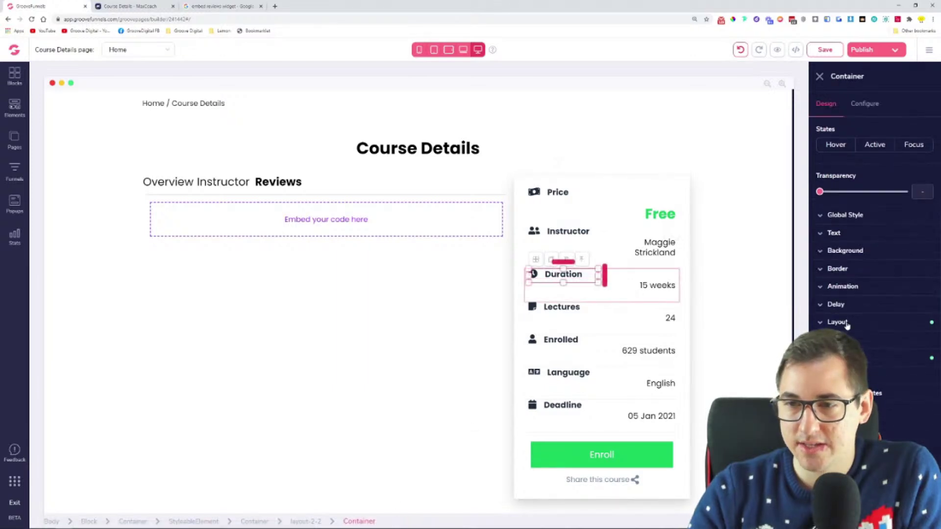
pyautogui.click(624, 289)
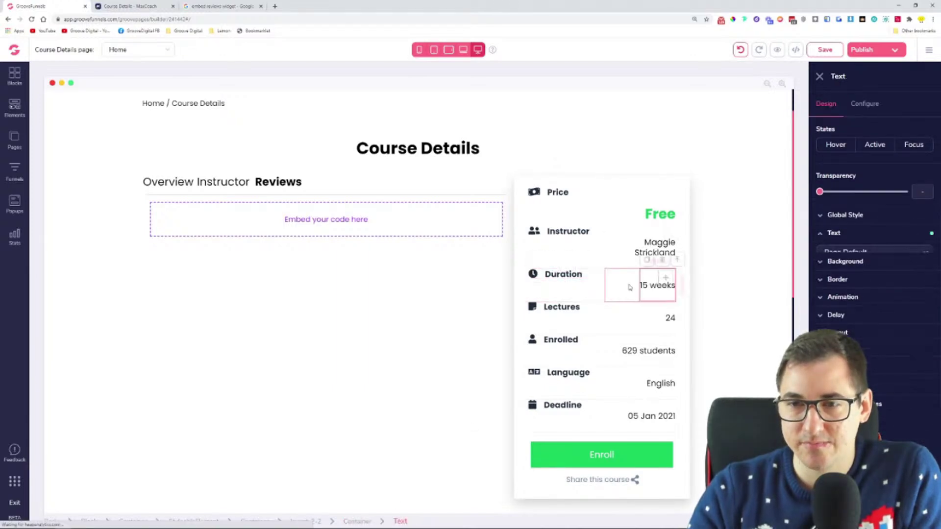
pyautogui.click(650, 295)
pyautogui.click(652, 297)
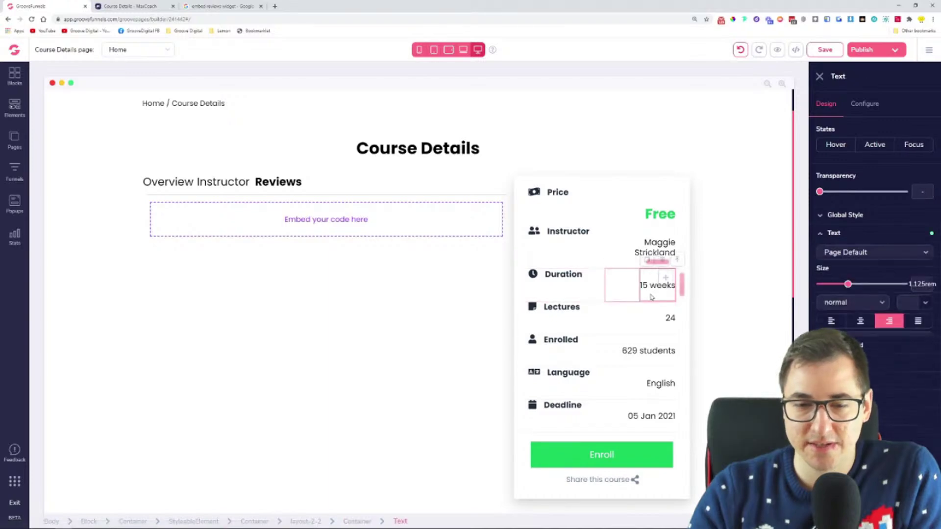
pyautogui.click(357, 521)
pyautogui.click(595, 286)
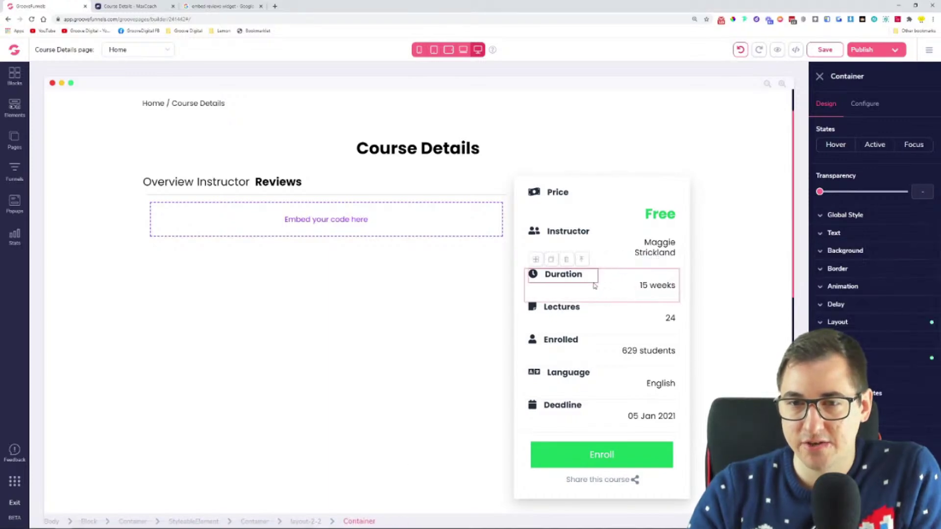
pyautogui.scroll(-6, 695, 245)
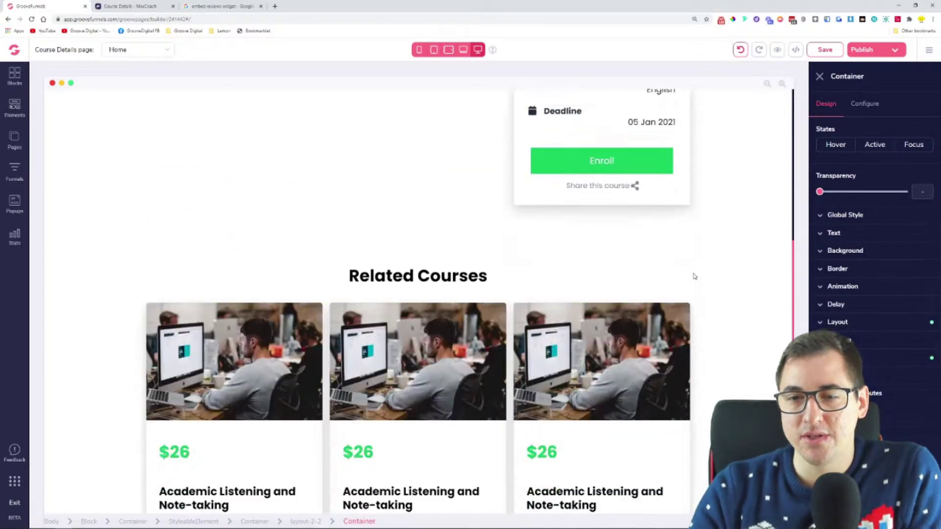
pyautogui.scroll(2, 718, 199)
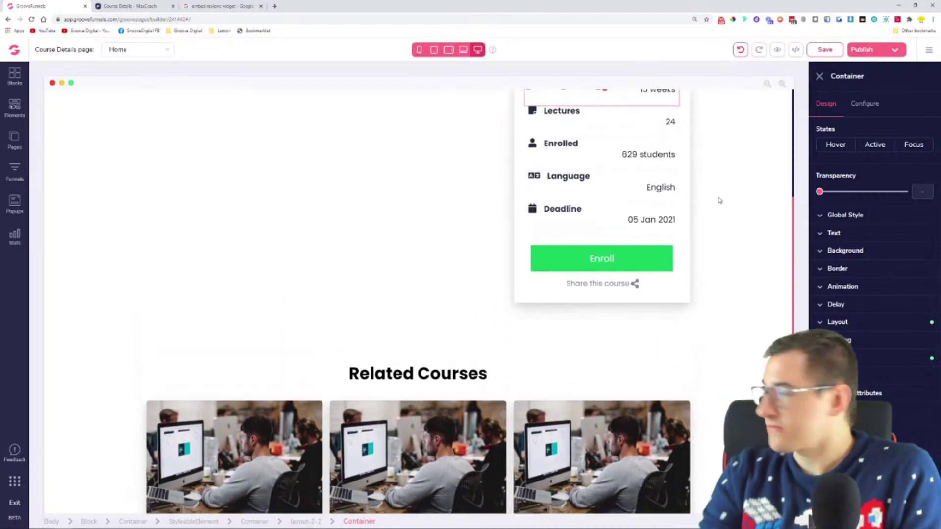
pyautogui.scroll(-5, 498, 222)
pyautogui.scroll(10, 528, 252)
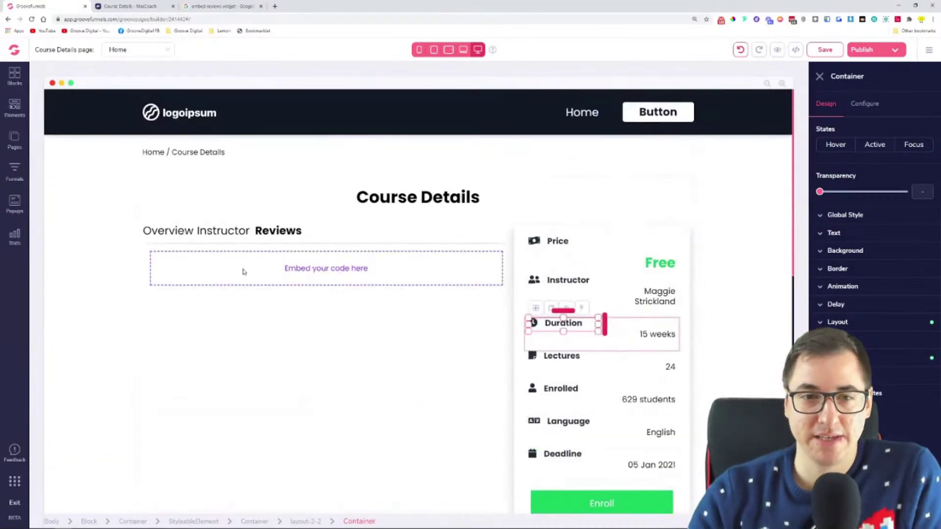
# - Widen the gaps between the Overview, Instructor and Reviews tabs by increasing the right spacing of the Instructor and Overview tabs
pyautogui.click(215, 237)
pyautogui.click(190, 230)
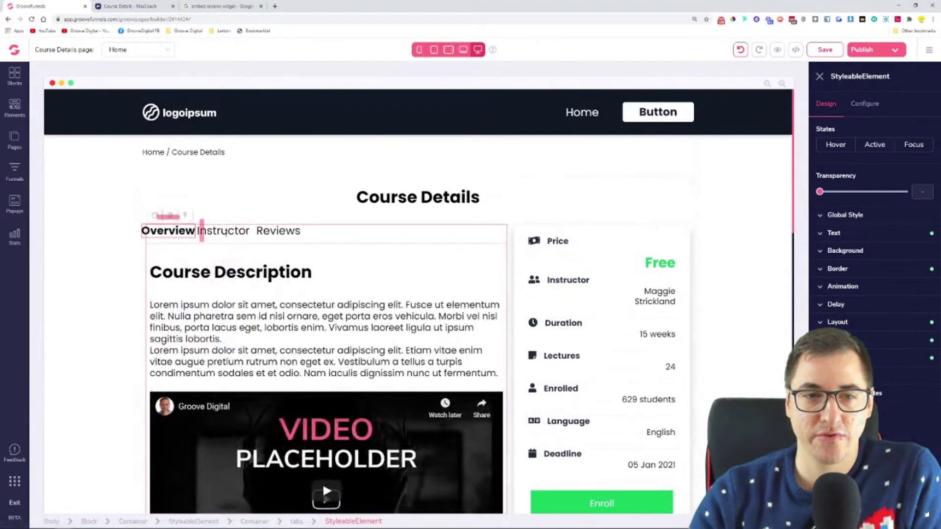
pyautogui.click(202, 231)
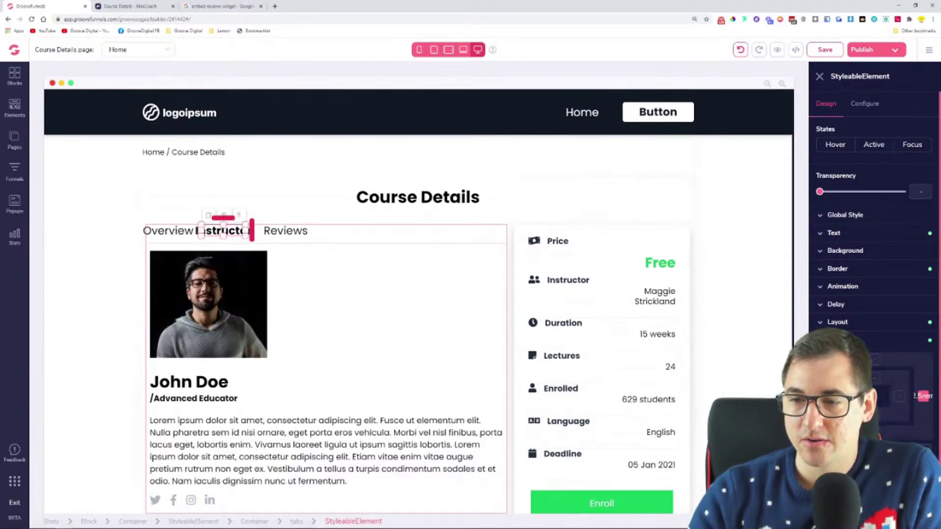
pyautogui.click(180, 229)
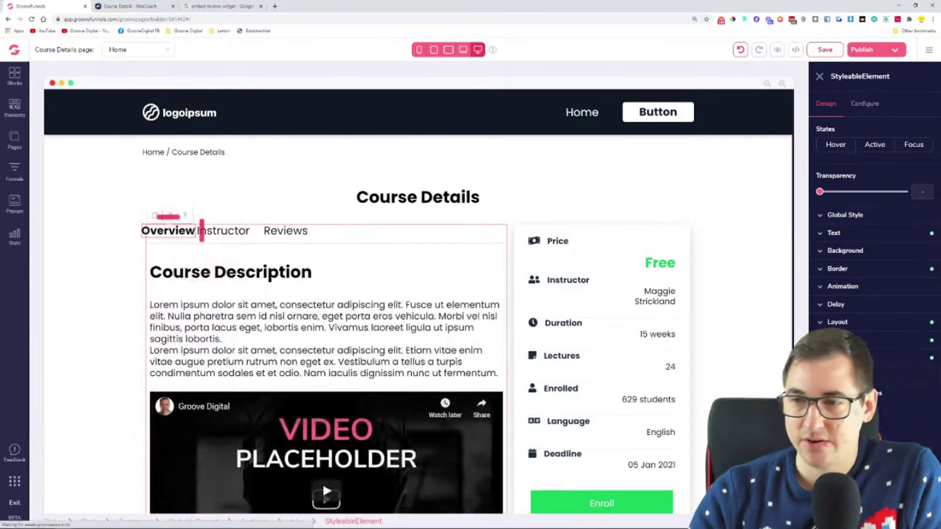
pyautogui.scroll(1, 923, 396)
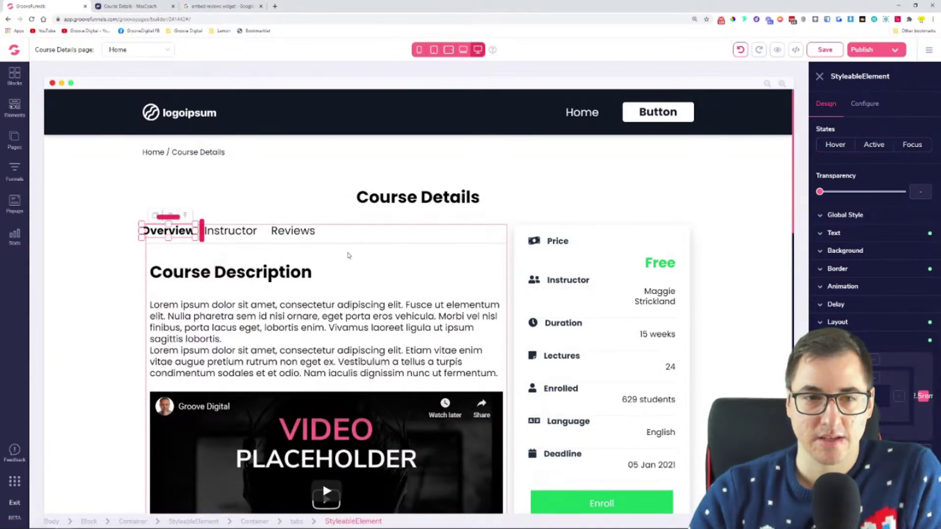
pyautogui.click(290, 200)
# - Check the tab spacing by switching between Overview, Instructor and Reviews, and review the related courses section and footer
pyautogui.click(164, 234)
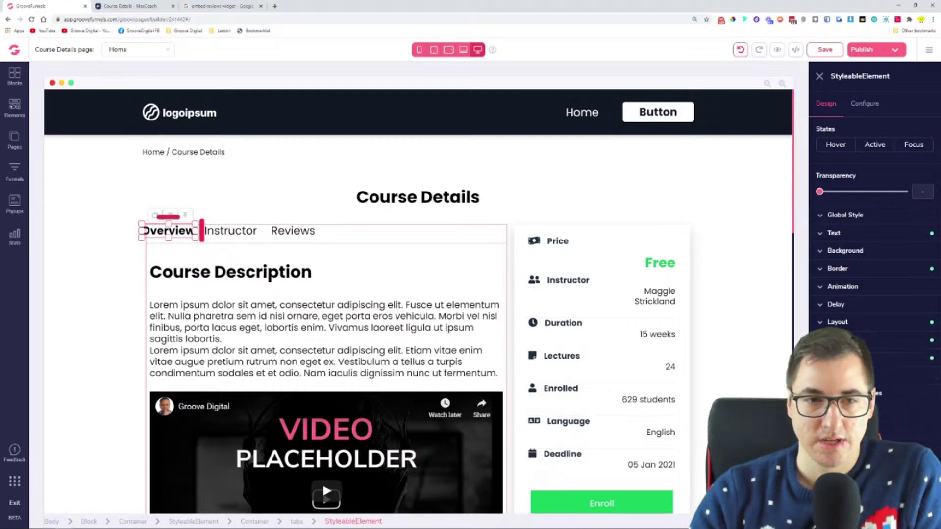
pyautogui.click(152, 216)
pyautogui.click(150, 233)
pyautogui.click(236, 241)
pyautogui.click(230, 231)
pyautogui.click(293, 231)
pyautogui.click(219, 233)
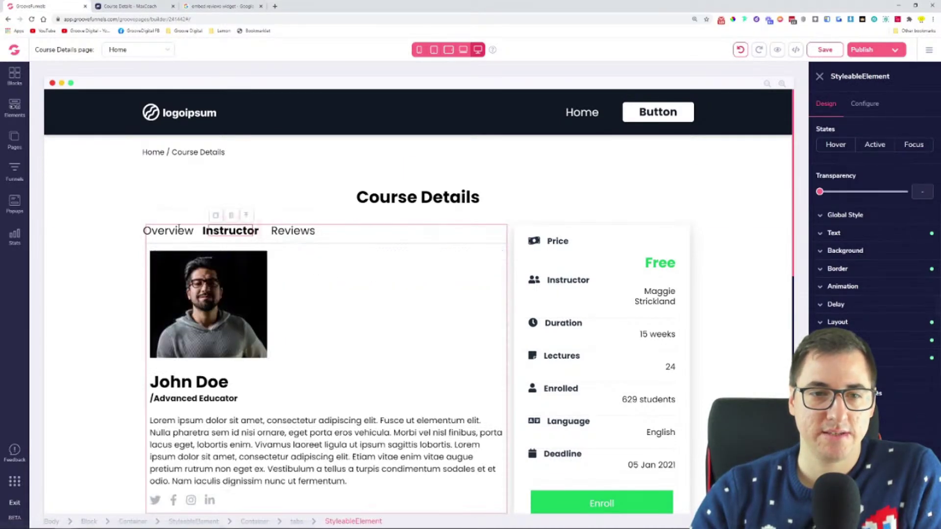
pyautogui.scroll(-15, 448, 257)
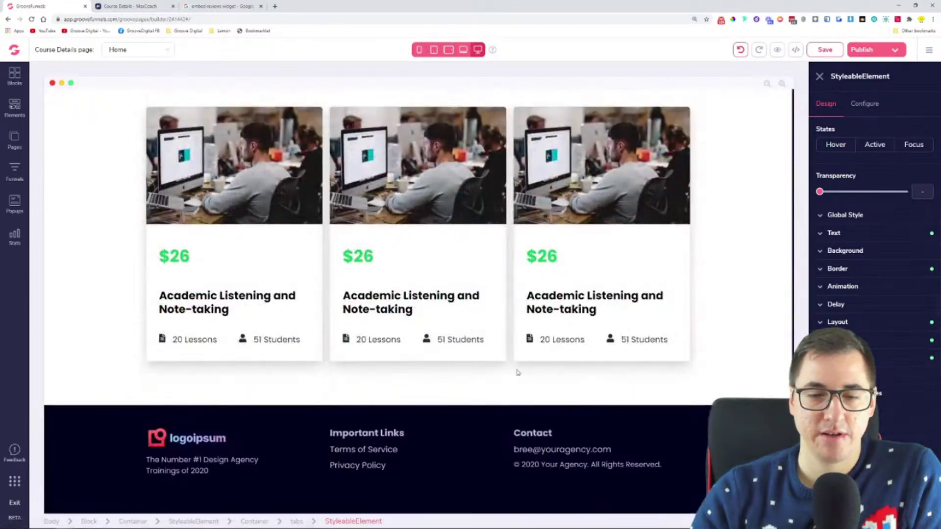
pyautogui.scroll(2, 576, 381)
pyautogui.scroll(-1, 624, 410)
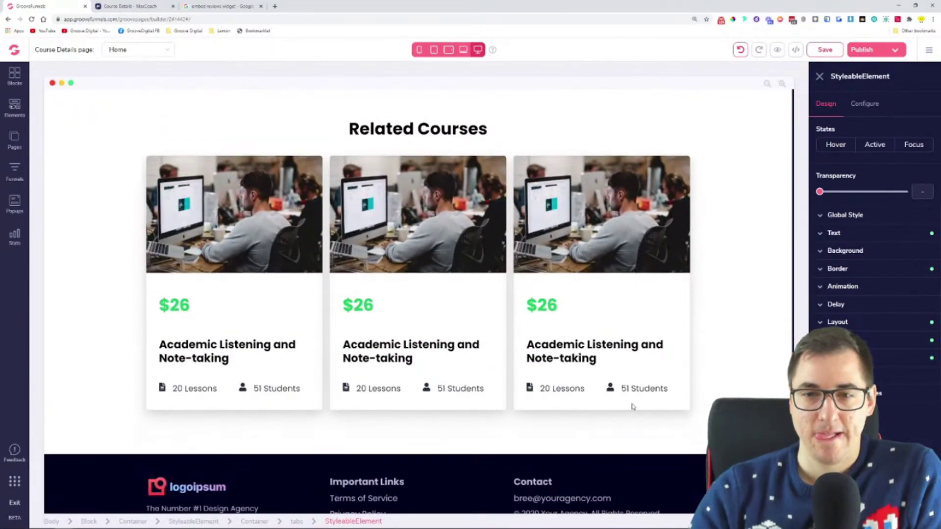
pyautogui.scroll(3, 631, 406)
pyautogui.scroll(10, 714, 364)
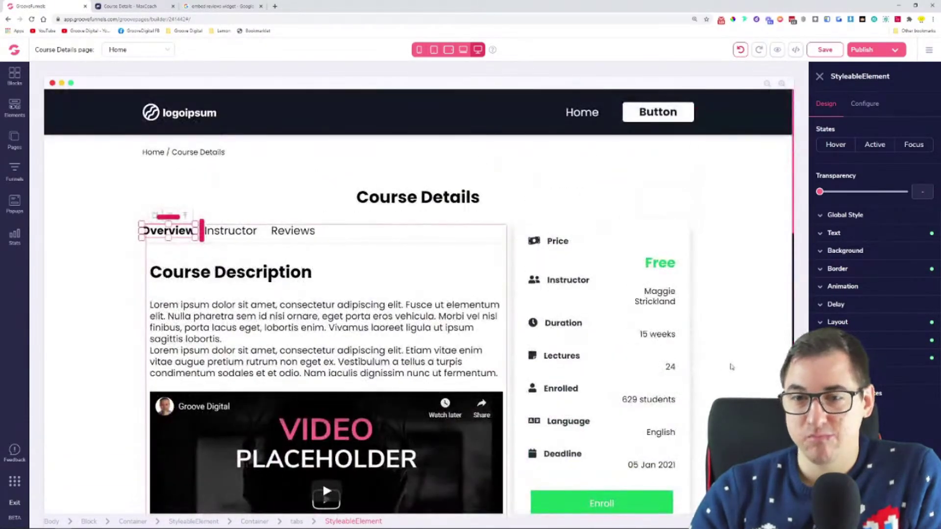
# - Select the label container in the course info card's Lectures row and save the page
pyautogui.click(606, 375)
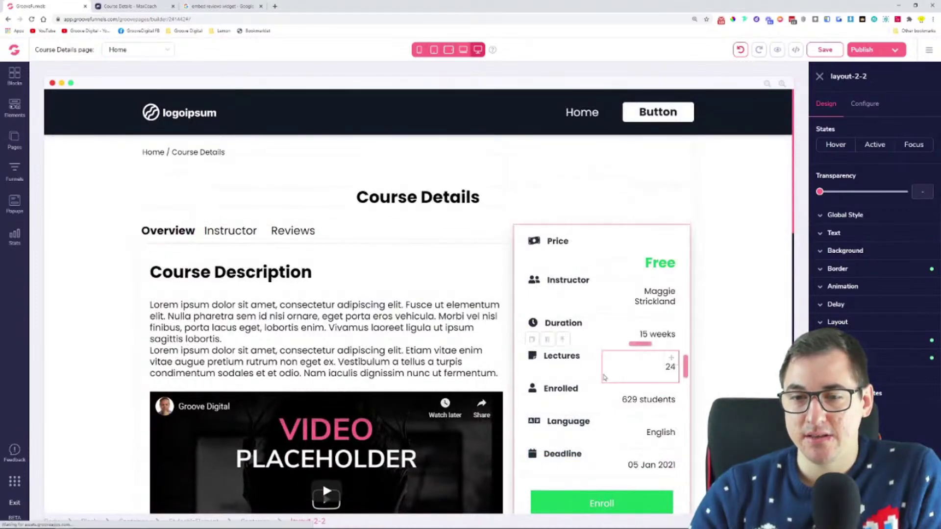
pyautogui.click(606, 365)
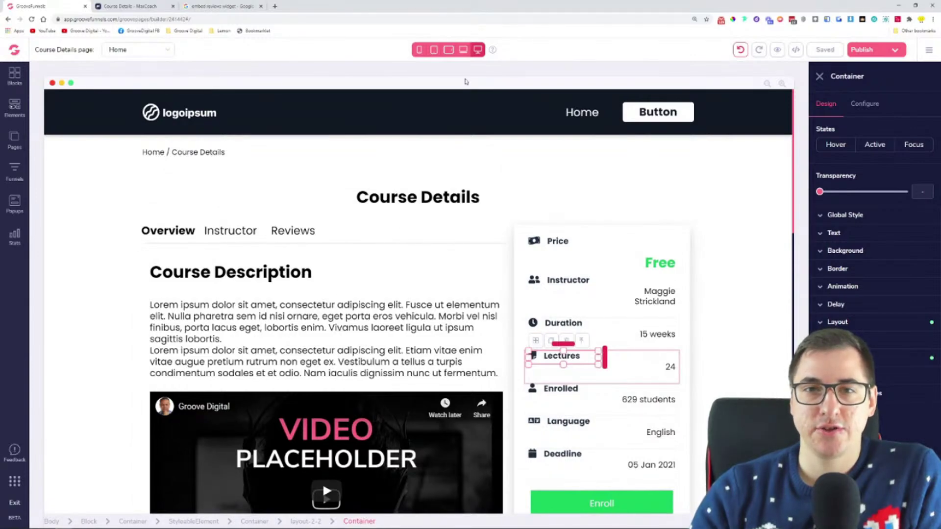
# - Review the whole page in the laptop and landscape tablet views, including the heading, course info card, related courses and footer
pyautogui.click(463, 50)
pyautogui.scroll(-6, 338, 363)
pyautogui.scroll(6, 443, 274)
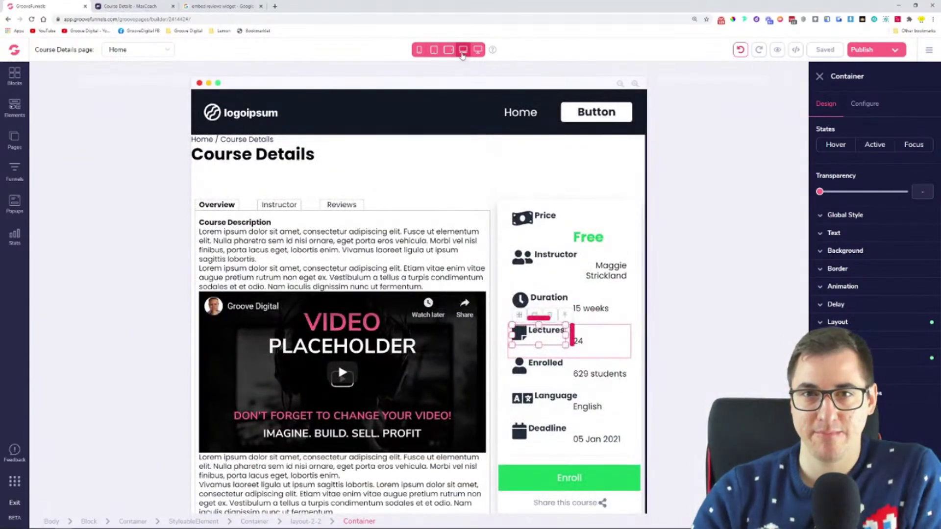
pyautogui.scroll(-7, 539, 162)
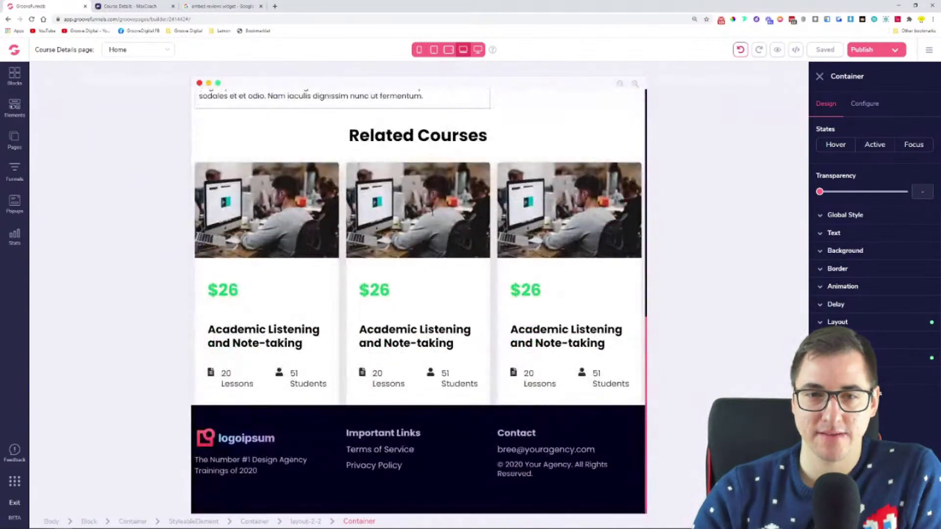
pyautogui.click(449, 50)
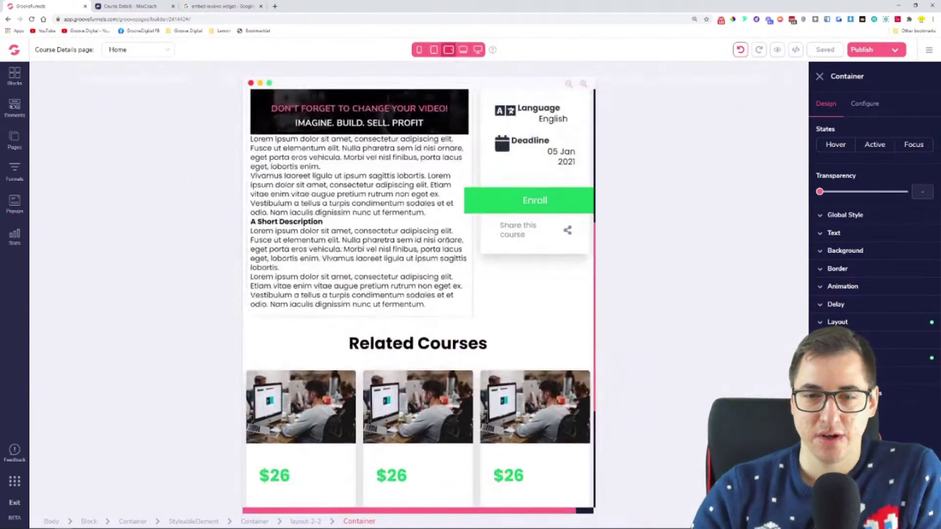
pyautogui.scroll(8, 447, 248)
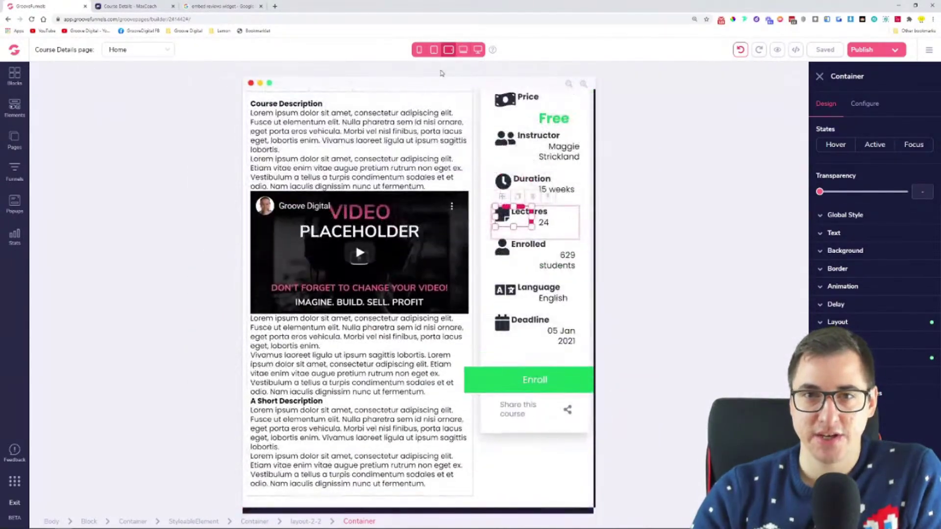
pyautogui.scroll(2, 438, 161)
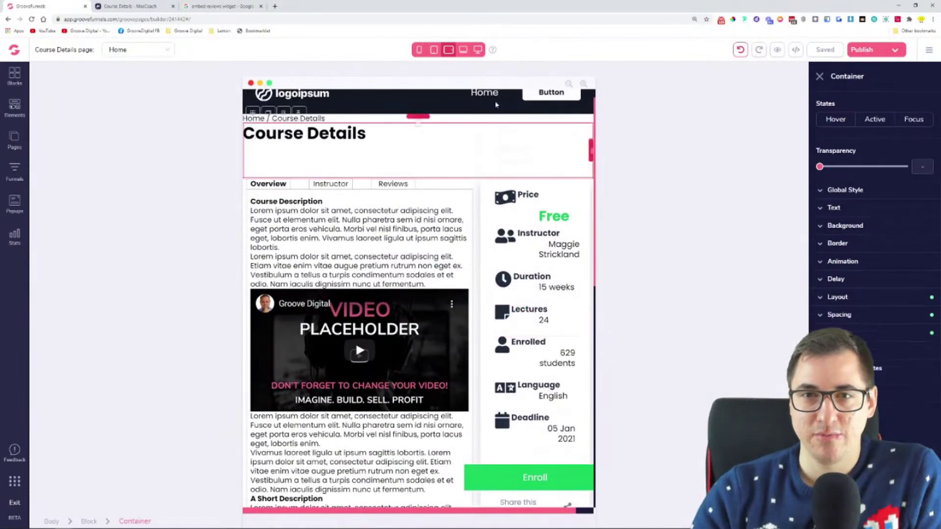
pyautogui.scroll(-10, 503, 235)
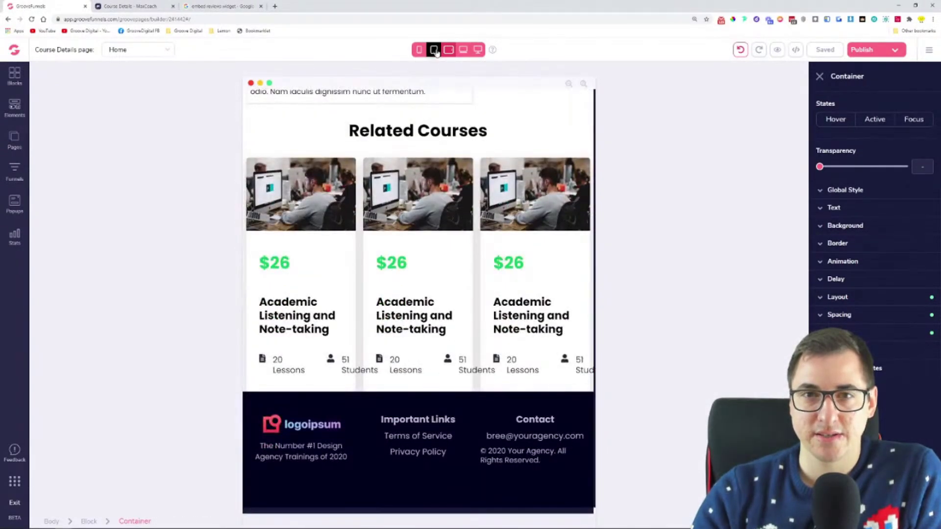
# - Review the portrait tablet view, examining the stacked course info card and the content of the Overview, Instructor and Reviews tabs
pyautogui.click(434, 50)
pyautogui.scroll(6, 394, 358)
pyautogui.scroll(-5, 423, 341)
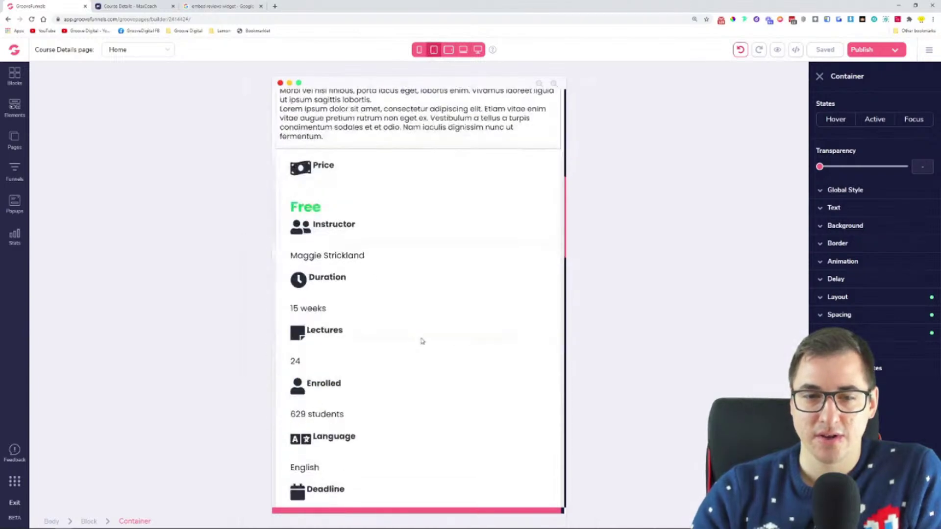
pyautogui.scroll(-3, 405, 285)
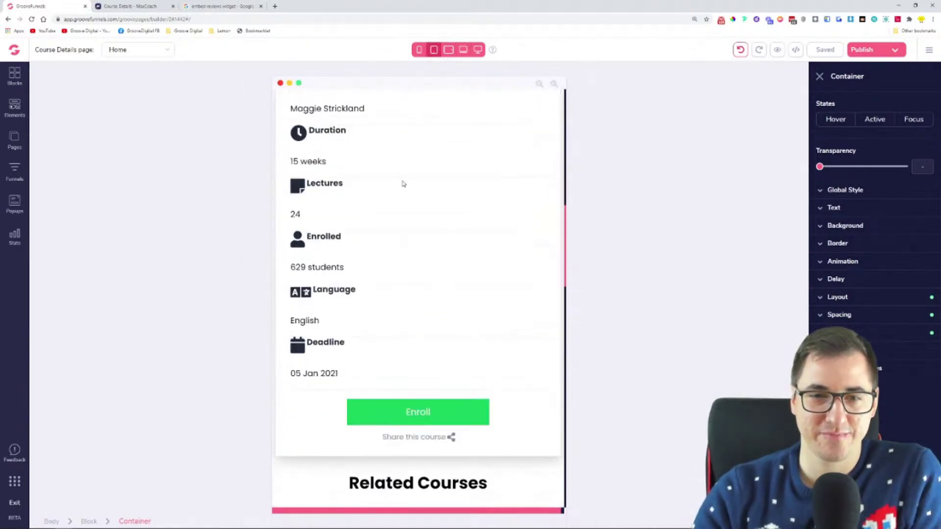
pyautogui.scroll(15, 469, 282)
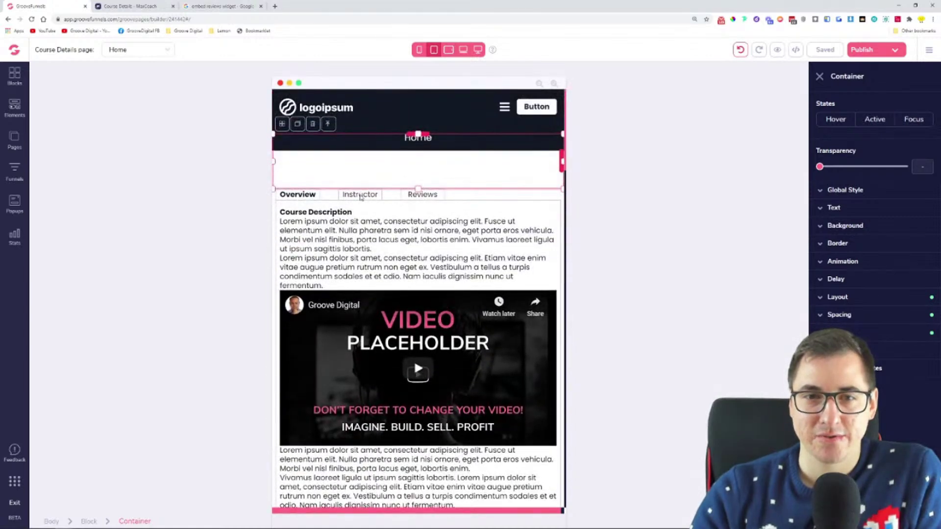
pyautogui.click(359, 194)
pyautogui.click(422, 194)
pyautogui.click(360, 194)
pyautogui.click(316, 196)
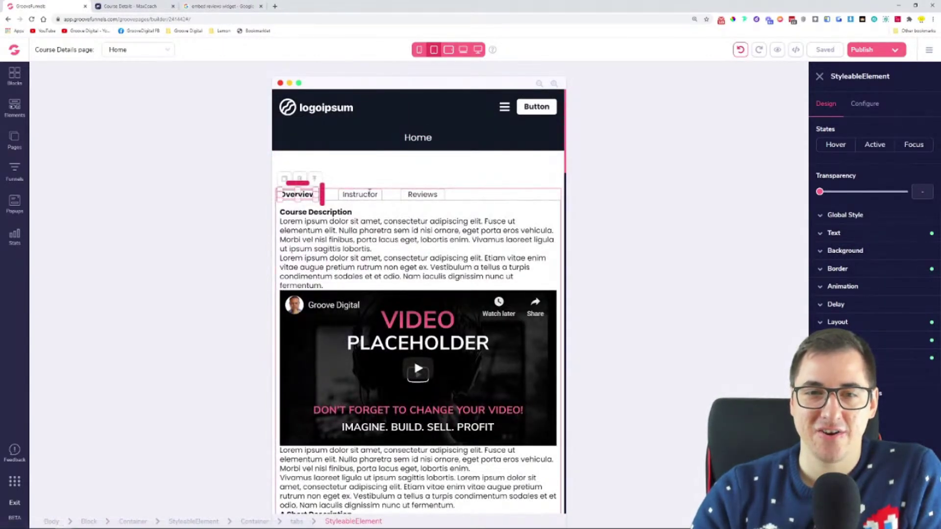
pyautogui.click(360, 194)
pyautogui.click(422, 194)
# - Review the page in the mobile phone view, from the header and tabs down through the course info card and related courses
pyautogui.click(418, 49)
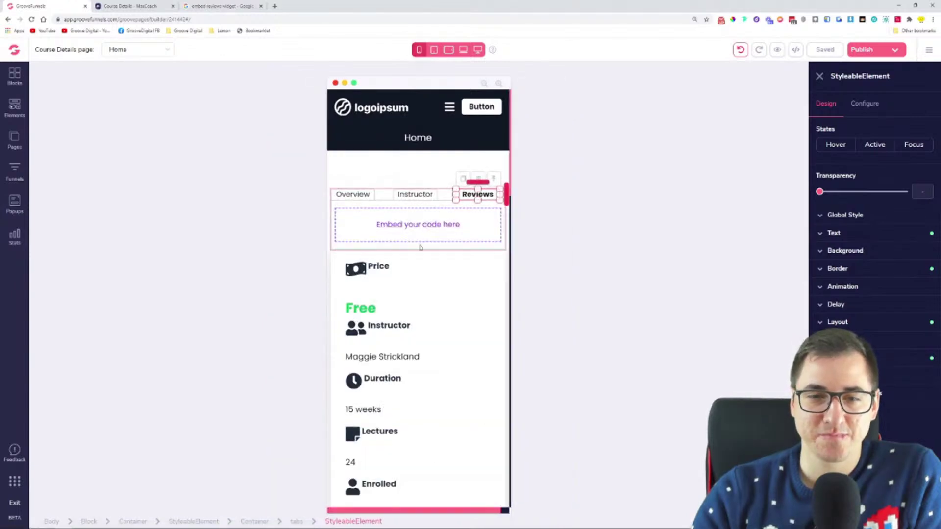
pyautogui.scroll(-6, 438, 342)
pyautogui.scroll(5, 473, 309)
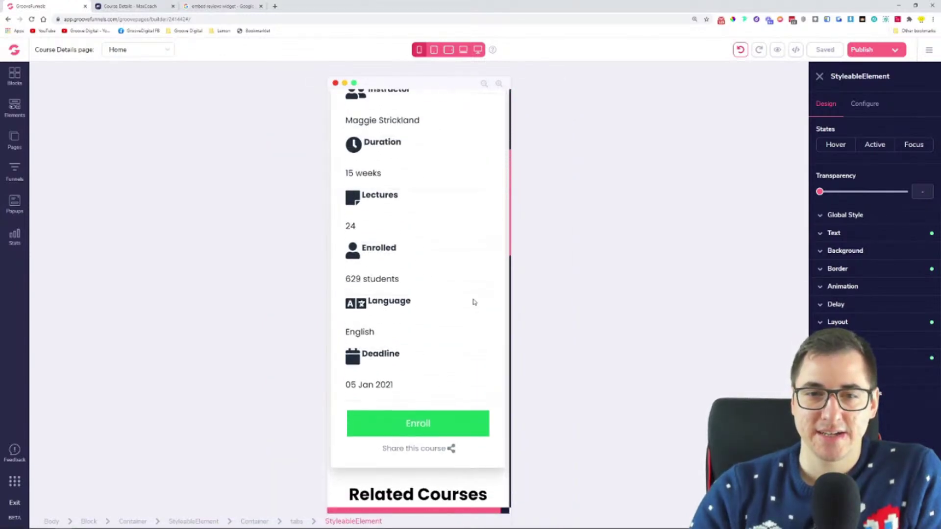
pyautogui.scroll(-1, 412, 287)
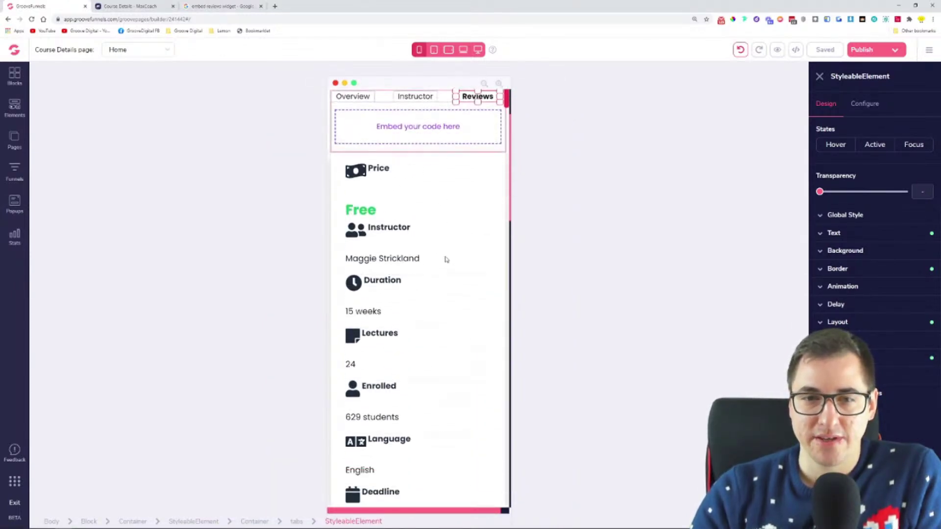
pyautogui.scroll(-15, 432, 225)
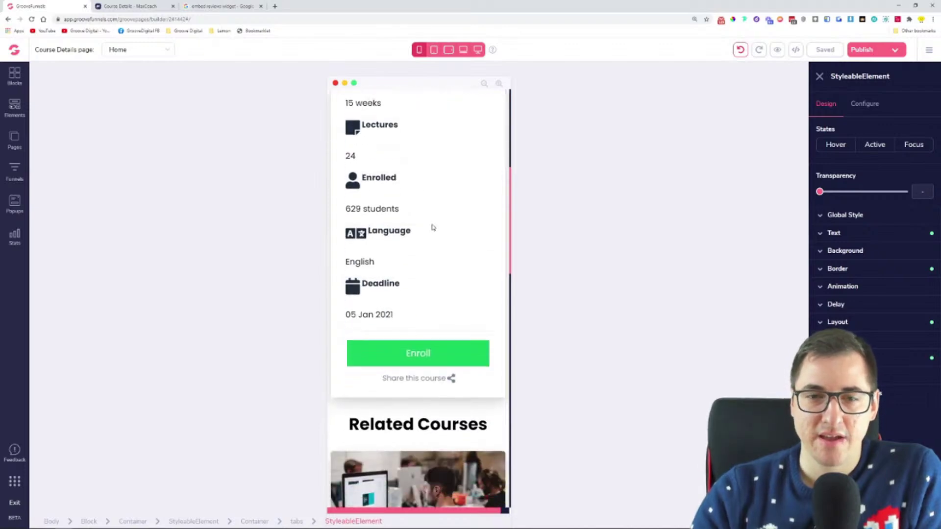
pyautogui.scroll(-5, 449, 246)
pyautogui.scroll(9, 448, 245)
pyautogui.scroll(15, 450, 273)
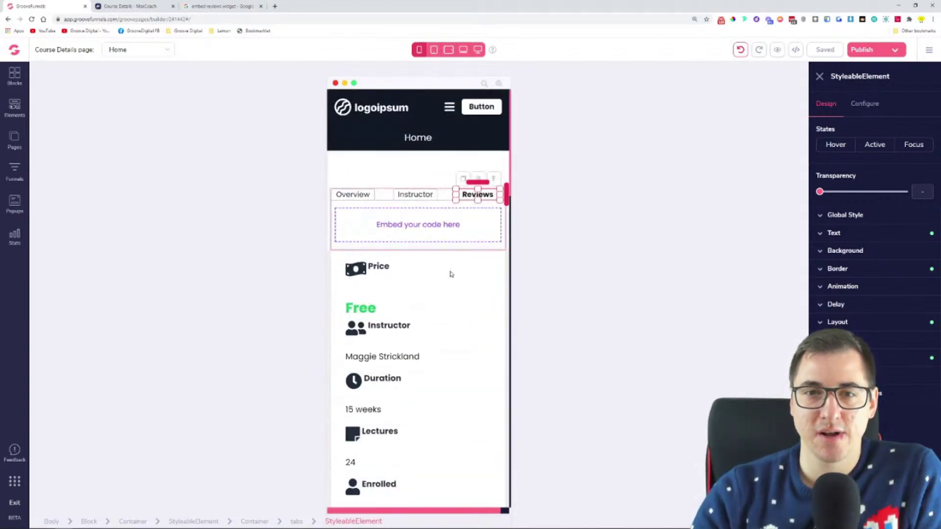
# - Collapse the header's expanded navigation menu in the mobile view and switch to the portrait tablet view
pyautogui.click(451, 108)
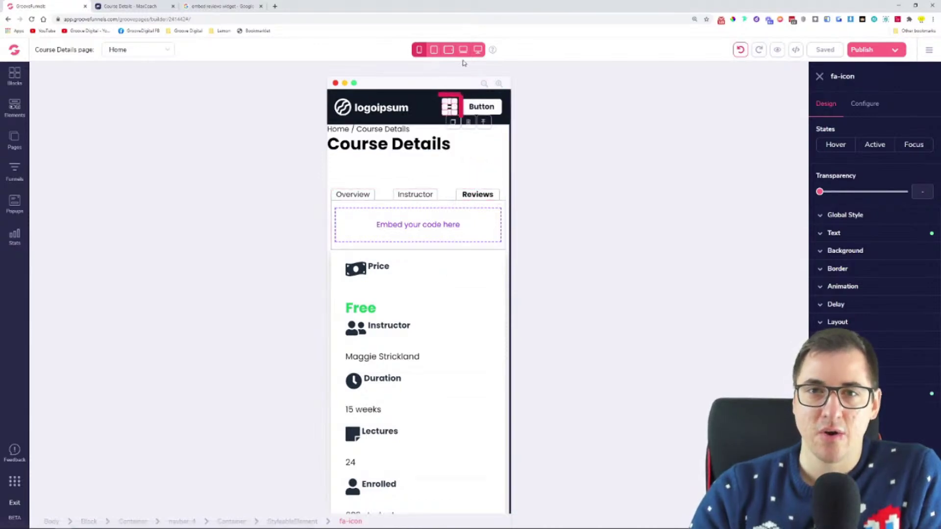
pyautogui.click(434, 49)
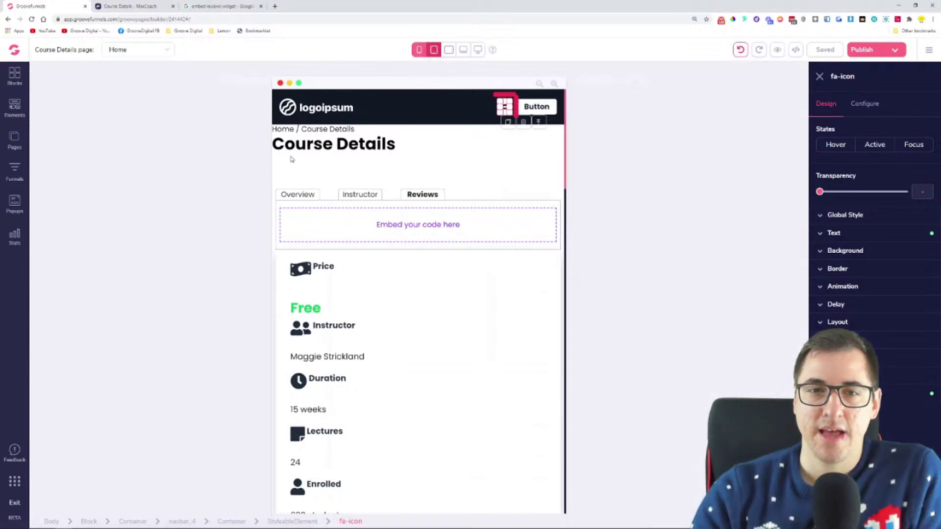
# - Centre-align the Home / Course Details breadcrumb and the Course Details heading in the portrait tablet view
pyautogui.click(428, 139)
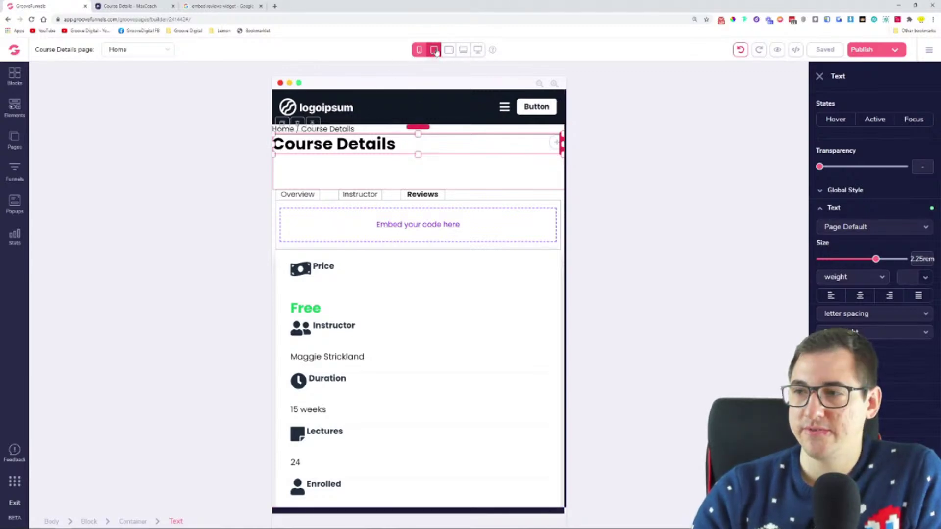
pyautogui.click(328, 129)
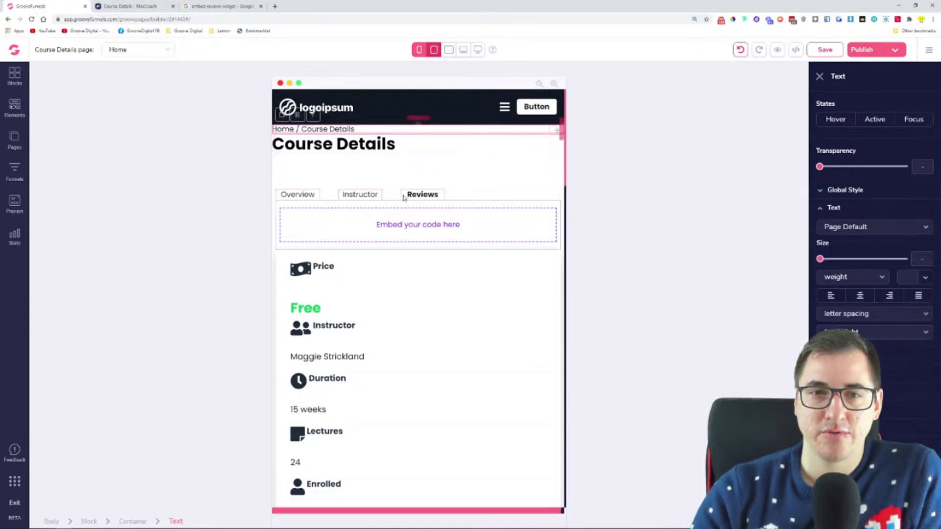
pyautogui.click(861, 296)
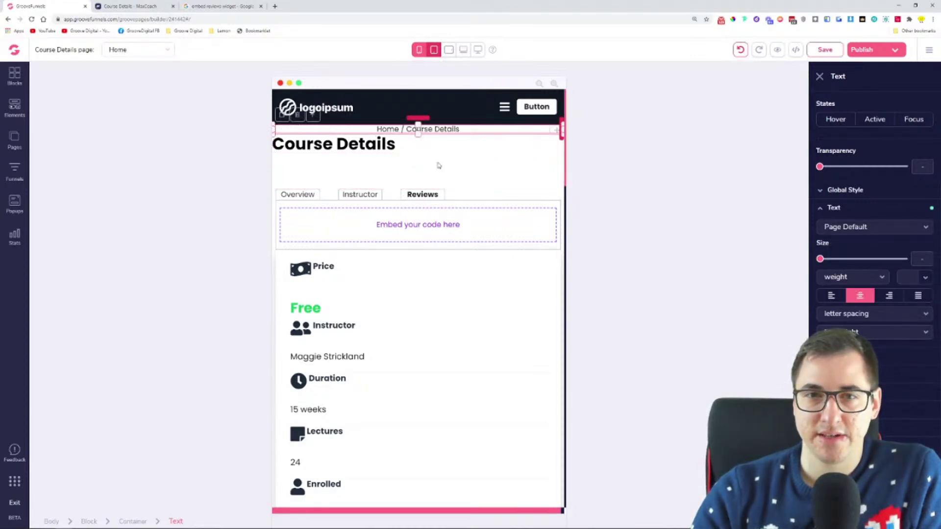
pyautogui.click(434, 162)
pyautogui.click(861, 297)
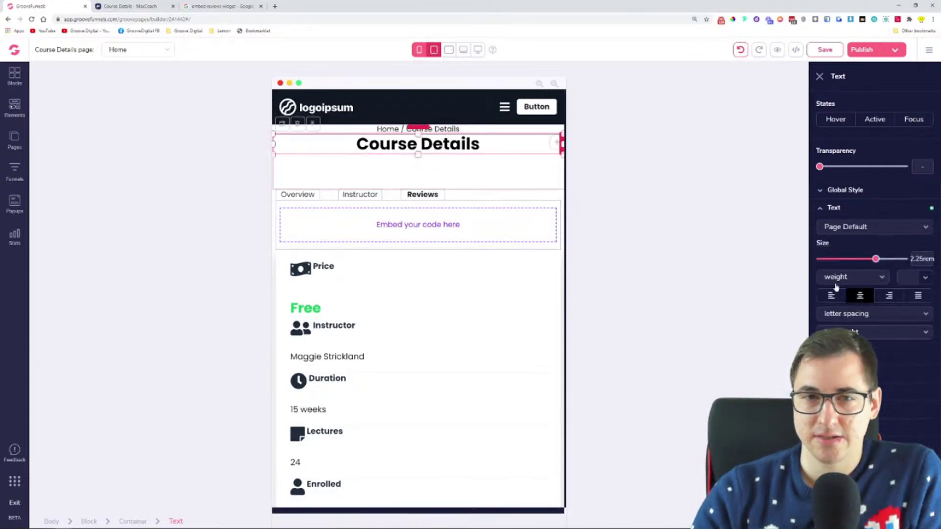
# - Add top spacing above the Course Details heading and above the breadcrumb in the portrait tablet view
pyautogui.click(397, 173)
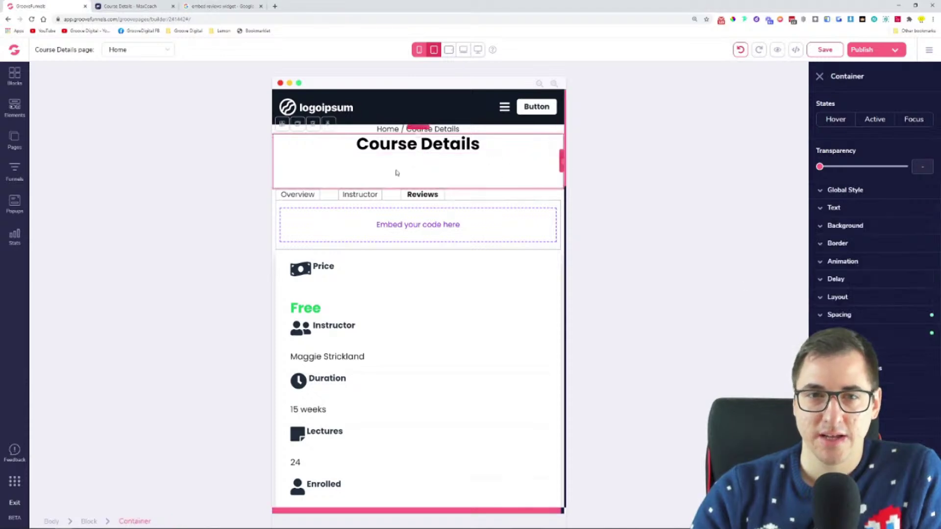
pyautogui.click(876, 319)
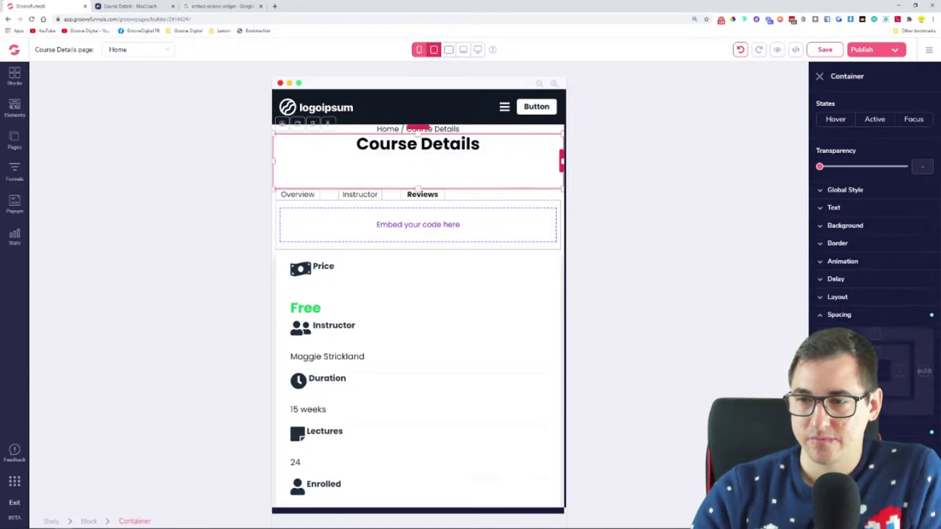
pyautogui.click(418, 144)
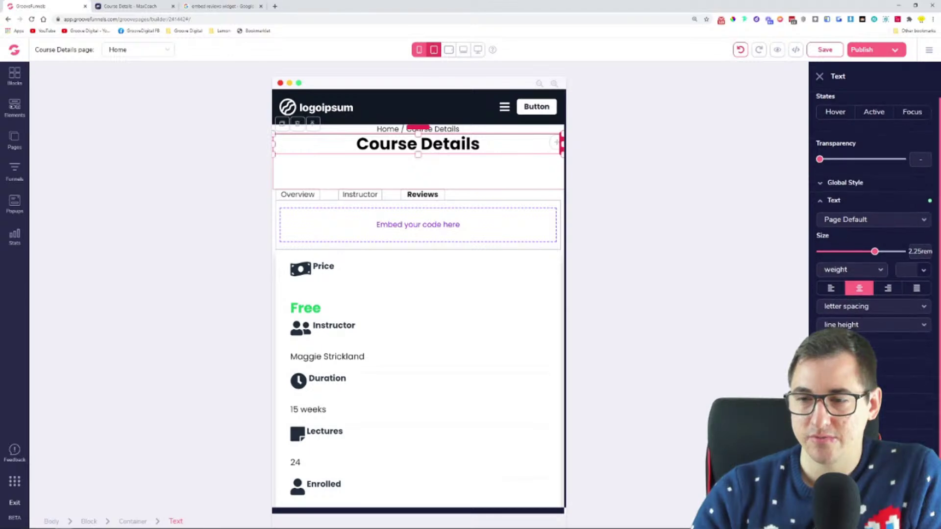
pyautogui.scroll(-2, 875, 221)
pyautogui.moveTo(418, 128); pyautogui.dragTo(418, 145)
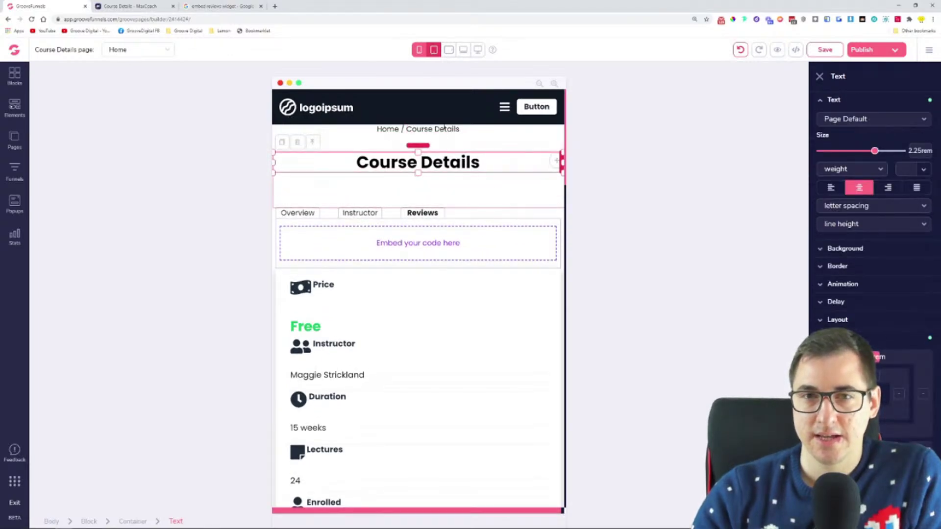
pyautogui.click(444, 129)
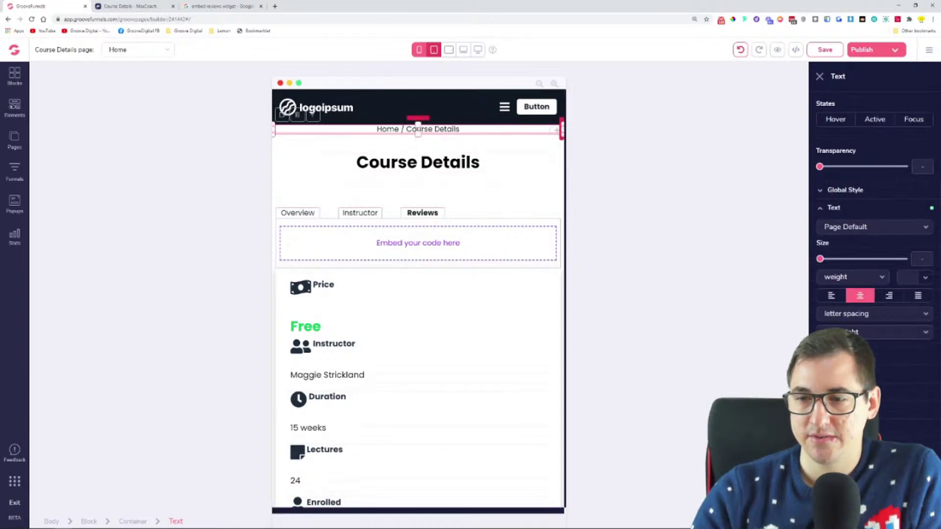
pyautogui.scroll(-1, 875, 245)
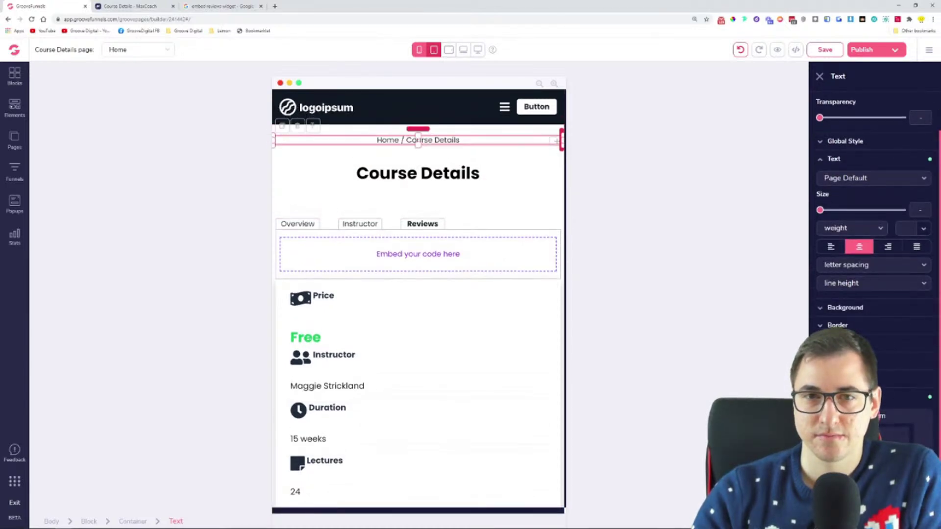
# - Set the side padding of the block holding the tabs and course info card to 2rem
pyautogui.click(437, 205)
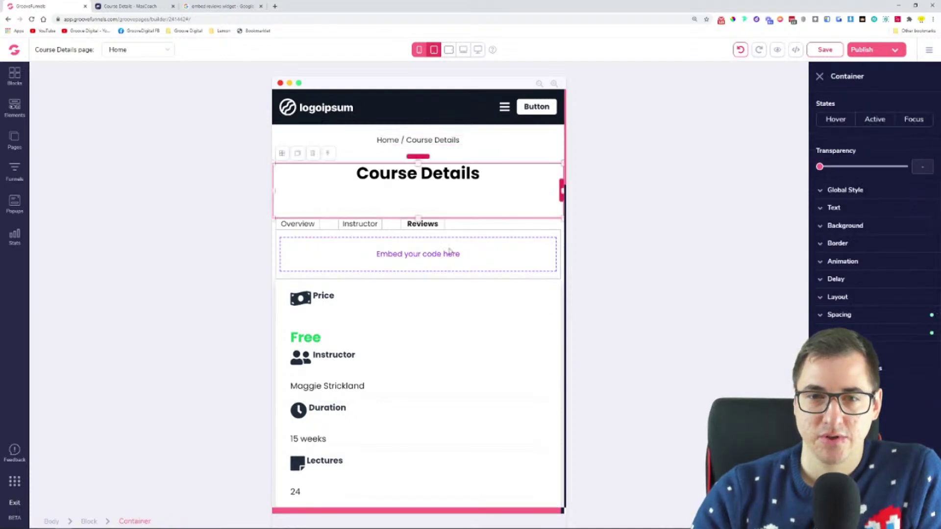
pyautogui.click(340, 237)
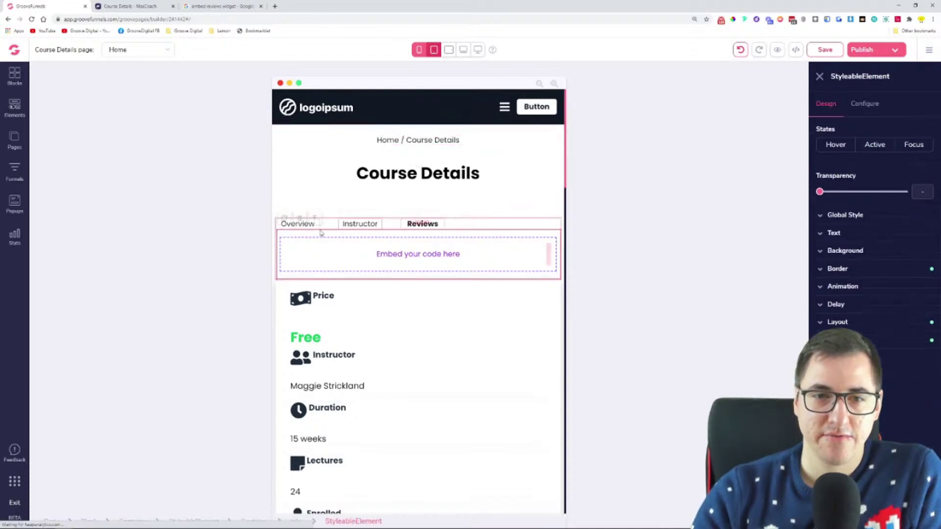
pyautogui.click(90, 522)
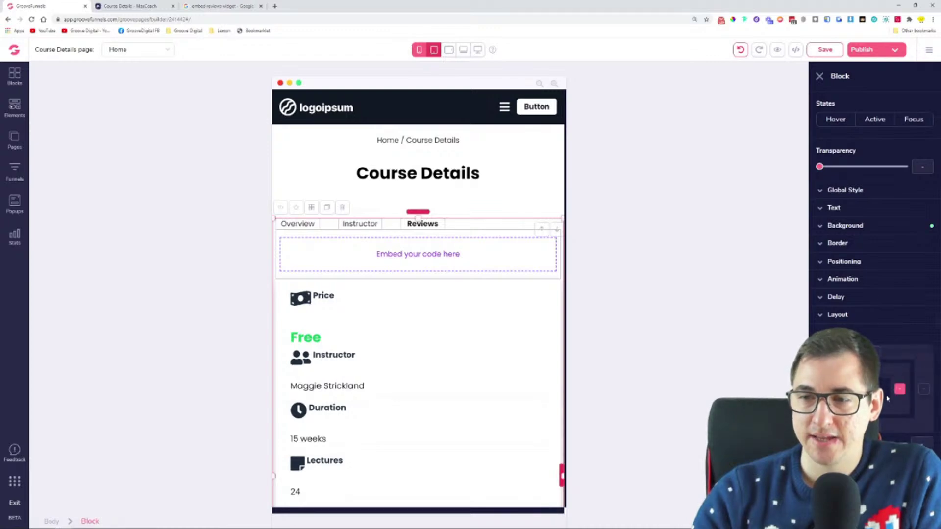
pyautogui.moveTo(899, 389)
pyautogui.mouseDown()
pyautogui.moveTo(899, 378)
pyautogui.moveTo(900, 392)
pyautogui.mouseUp()
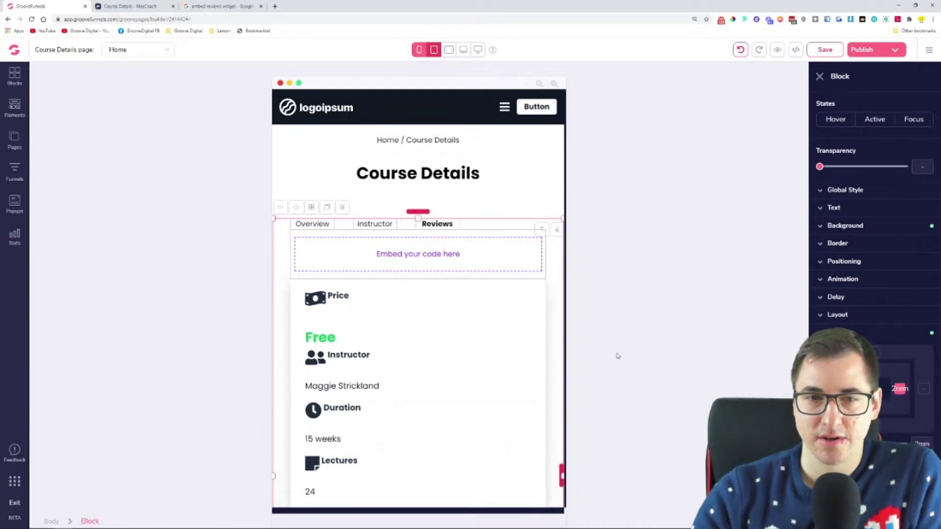
pyautogui.scroll(-7, 458, 289)
pyautogui.scroll(6, 464, 301)
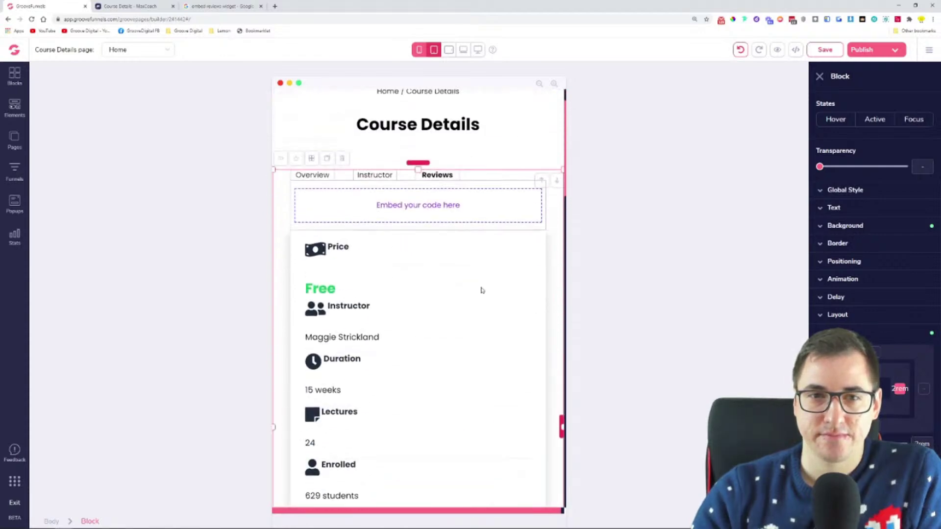
pyautogui.scroll(1, 482, 290)
# - Set the course info card's top margin to 3.5rem and check the gap below the Overview tab's content
pyautogui.click(409, 288)
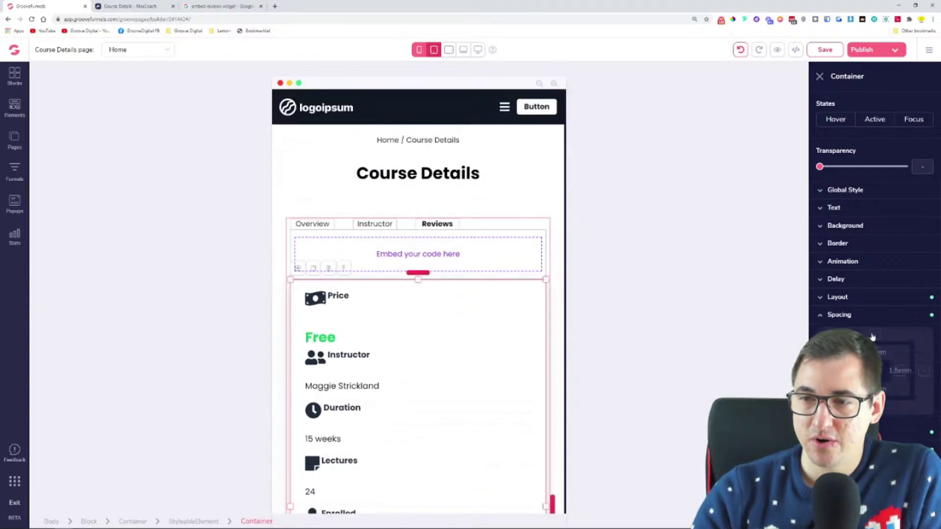
pyautogui.moveTo(875, 334); pyautogui.dragTo(874, 329)
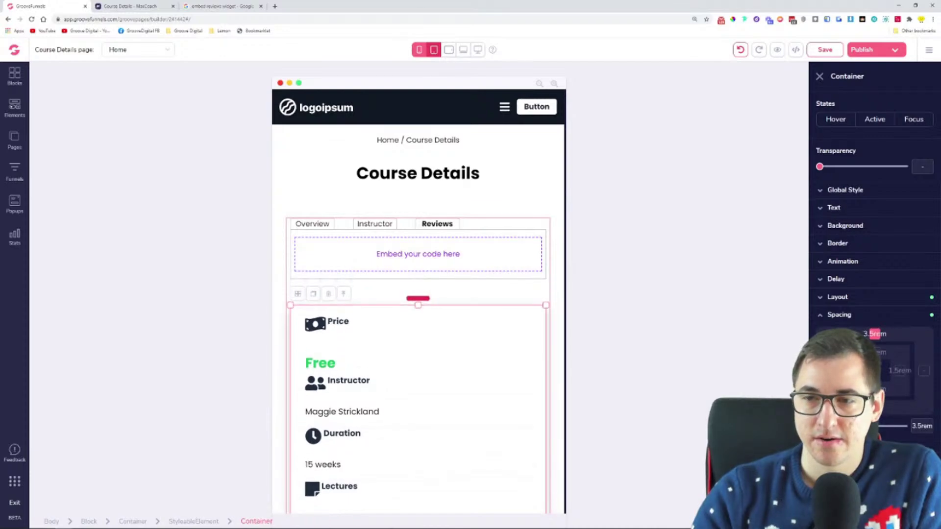
pyautogui.click(314, 223)
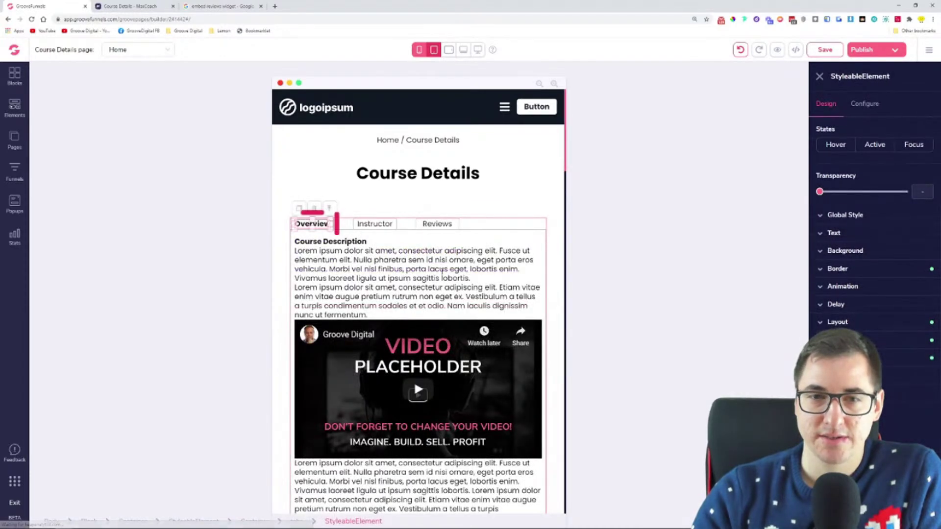
pyautogui.scroll(-7, 414, 380)
pyautogui.scroll(1, 443, 253)
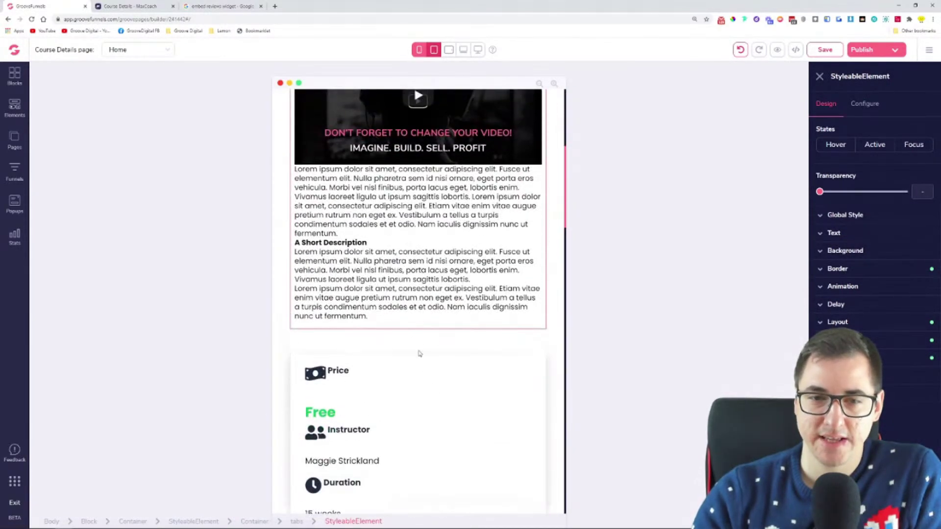
pyautogui.scroll(7, 410, 325)
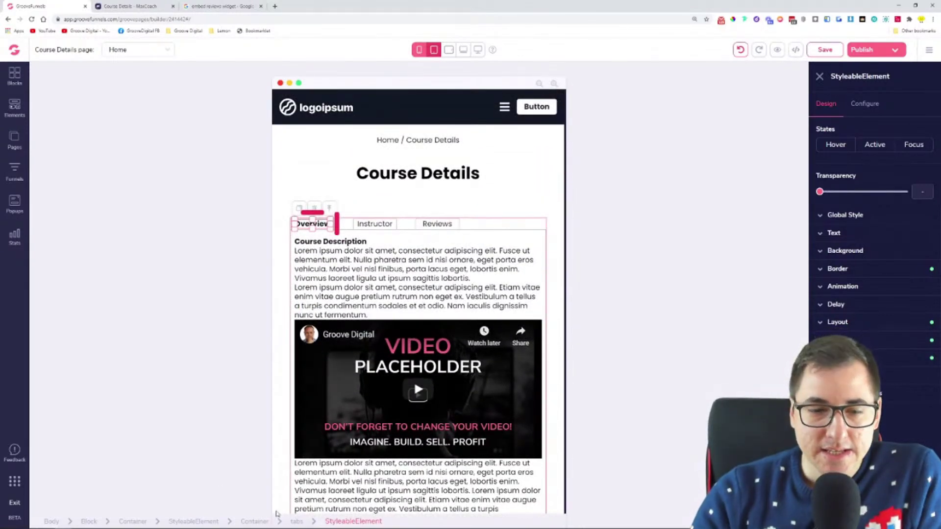
# - Set the background colour of the whole tabs element to white (#FFFFFF)
pyautogui.click(297, 522)
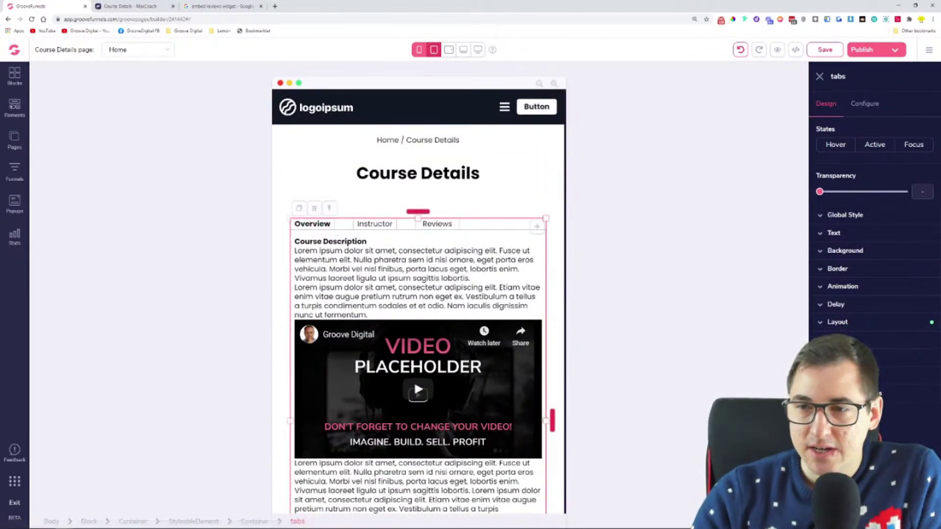
pyautogui.click(865, 234)
pyautogui.click(864, 234)
pyautogui.click(864, 252)
pyautogui.click(918, 273)
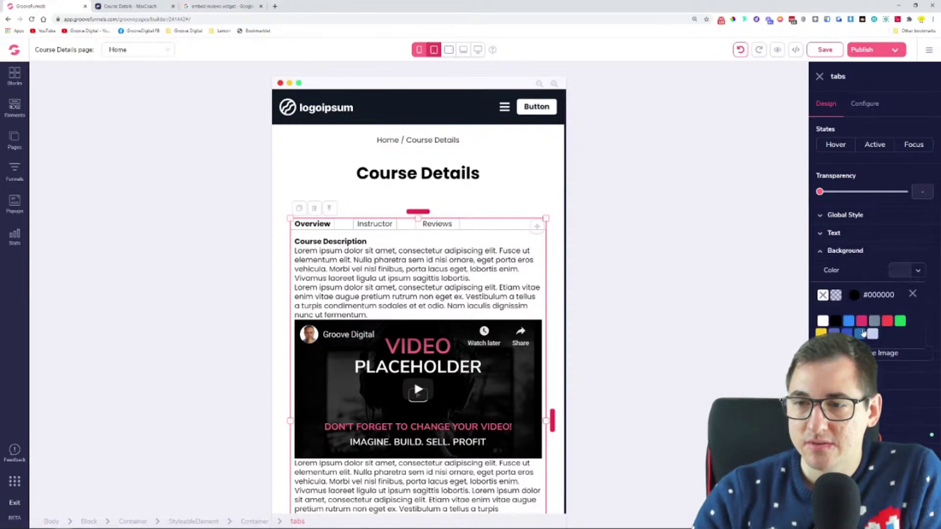
pyautogui.click(823, 320)
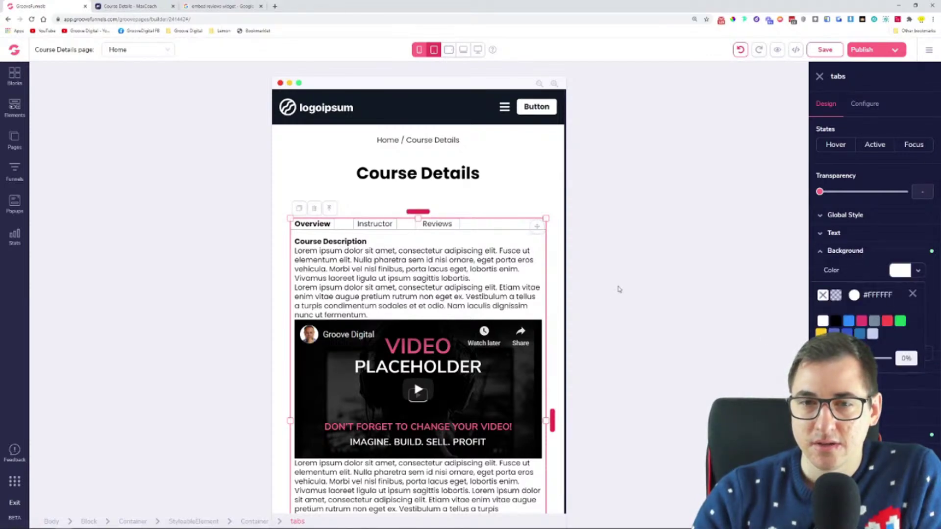
pyautogui.click(912, 294)
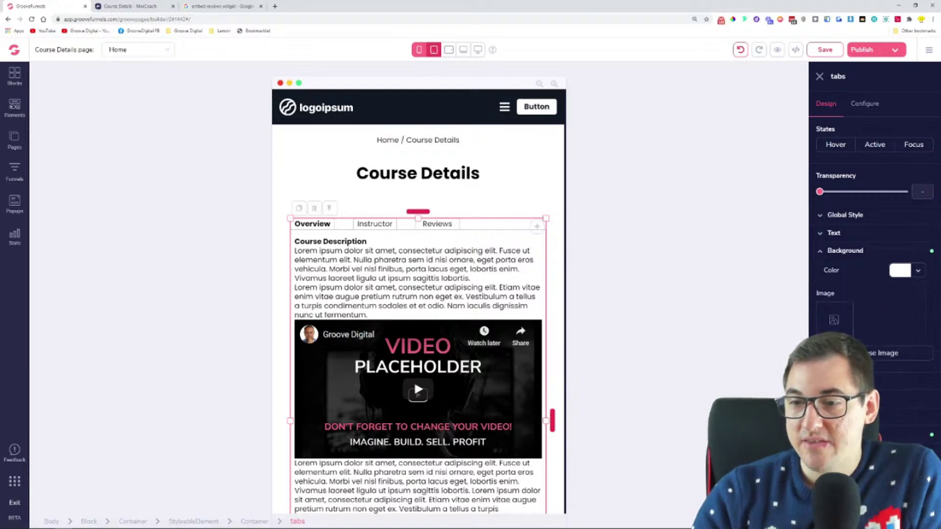
# - Restyle the border of the Overview tab's content panel with a soft shadow like the course info card's
pyautogui.scroll(-3, 875, 220)
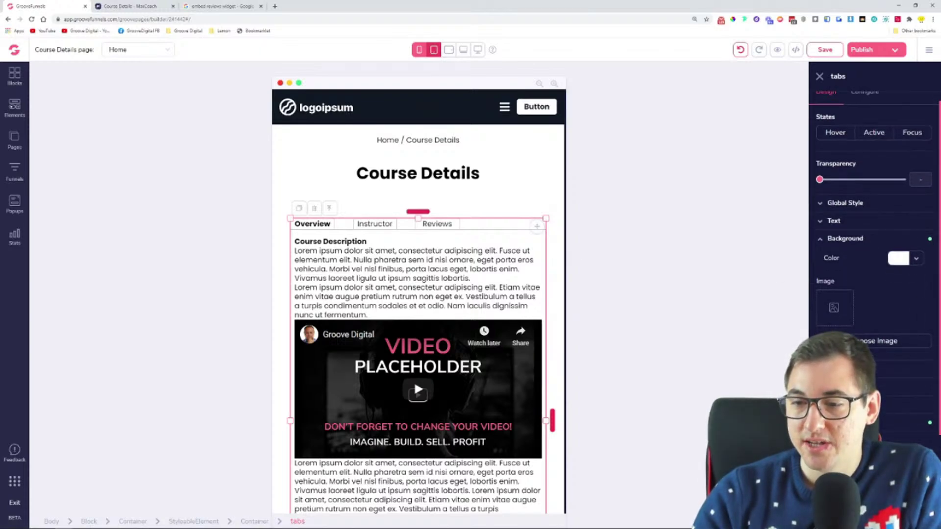
pyautogui.scroll(-5, 414, 381)
pyautogui.click(475, 343)
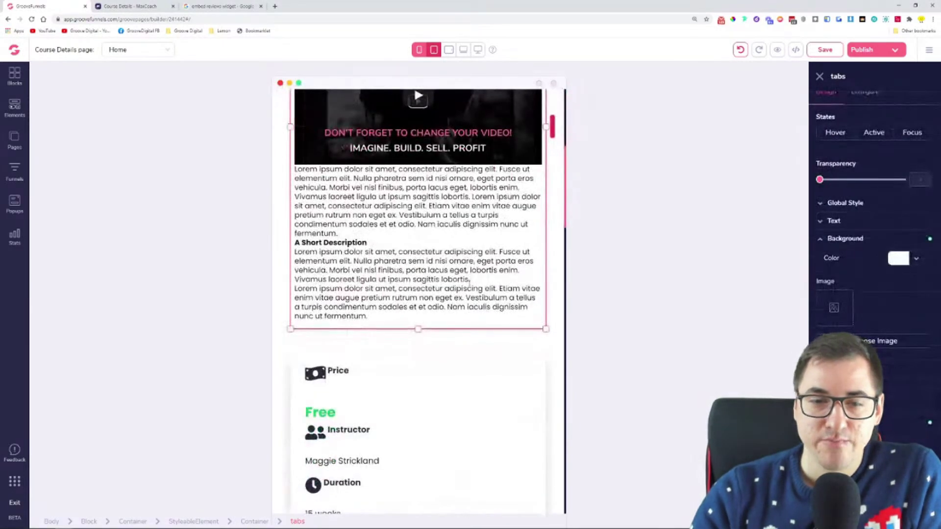
pyautogui.click(535, 326)
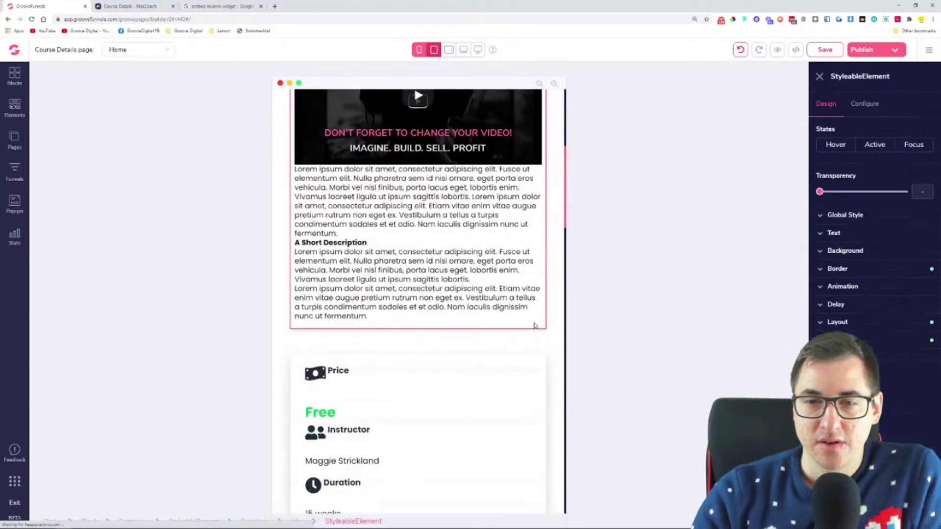
pyautogui.click(858, 271)
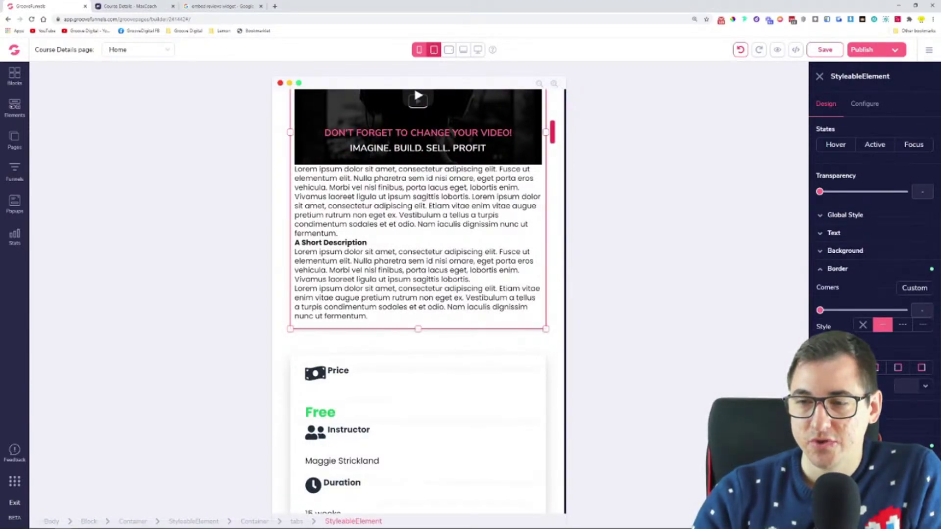
pyautogui.scroll(5, 497, 314)
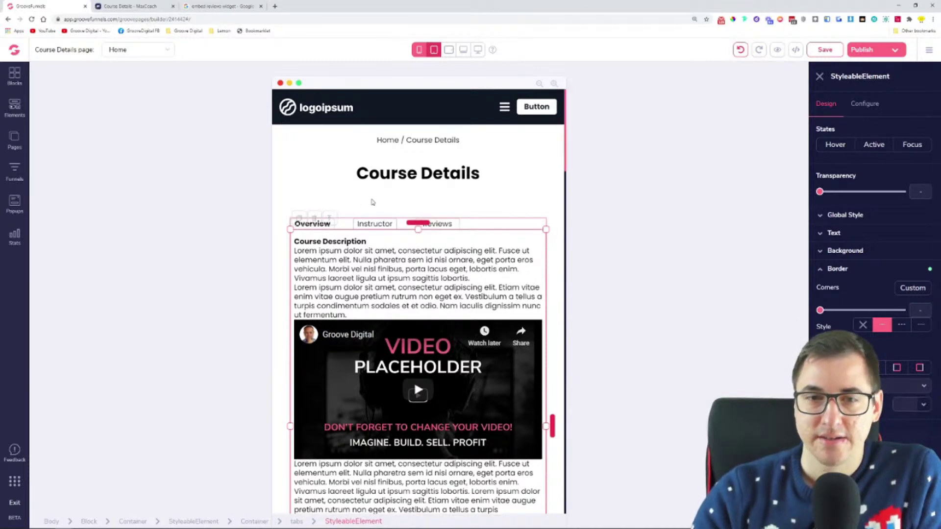
# - Review the adjusted portrait tablet layout, examining the breadcrumb, heading, tab content panel and course info card
pyautogui.click(534, 203)
pyautogui.scroll(-10, 536, 251)
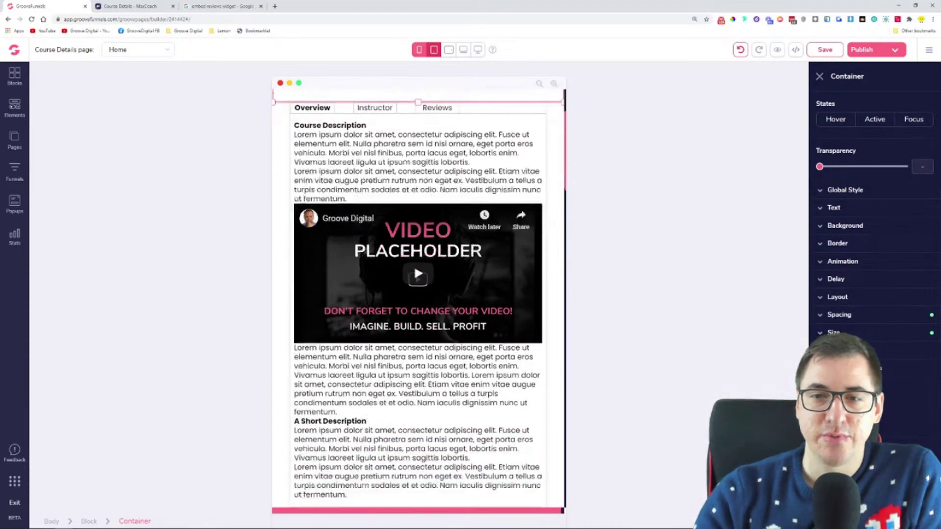
pyautogui.scroll(10, 455, 209)
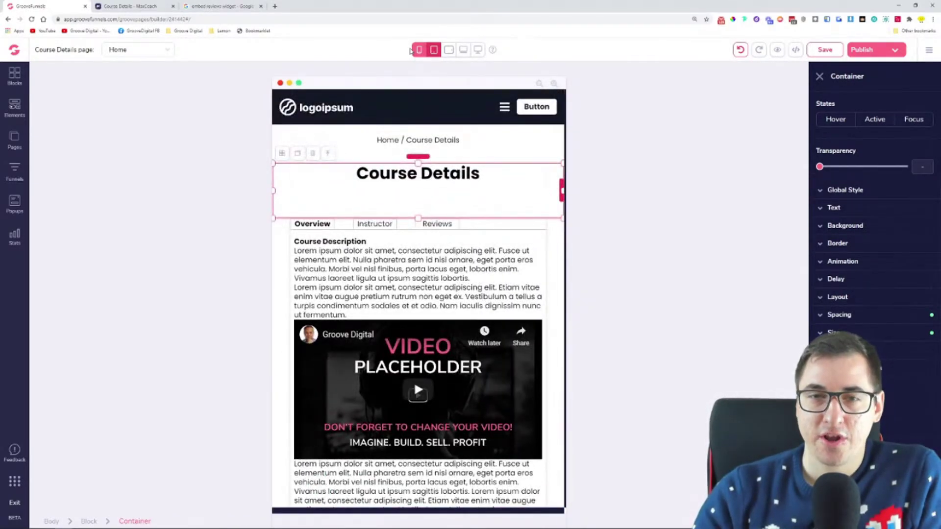
pyautogui.scroll(-10, 447, 225)
pyautogui.scroll(8, 447, 225)
pyautogui.scroll(2, 443, 215)
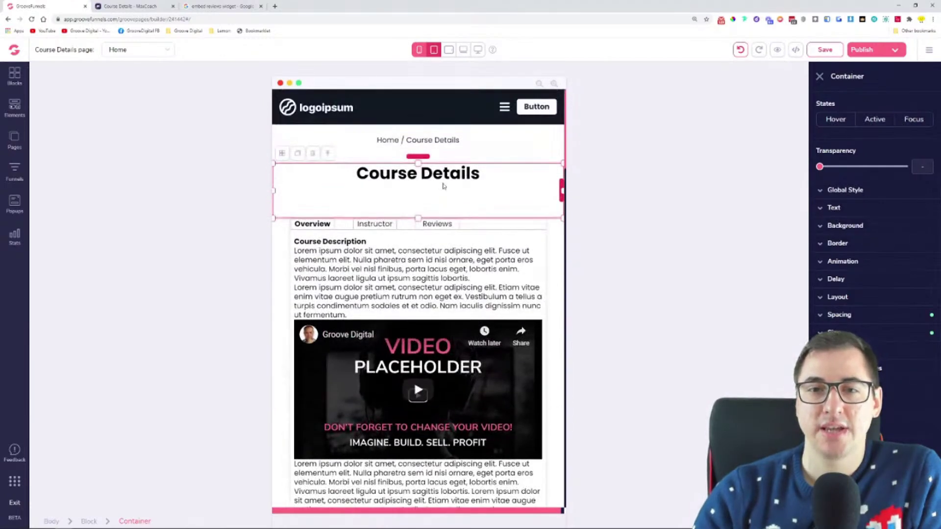
pyautogui.scroll(-10, 442, 206)
pyautogui.scroll(4, 438, 202)
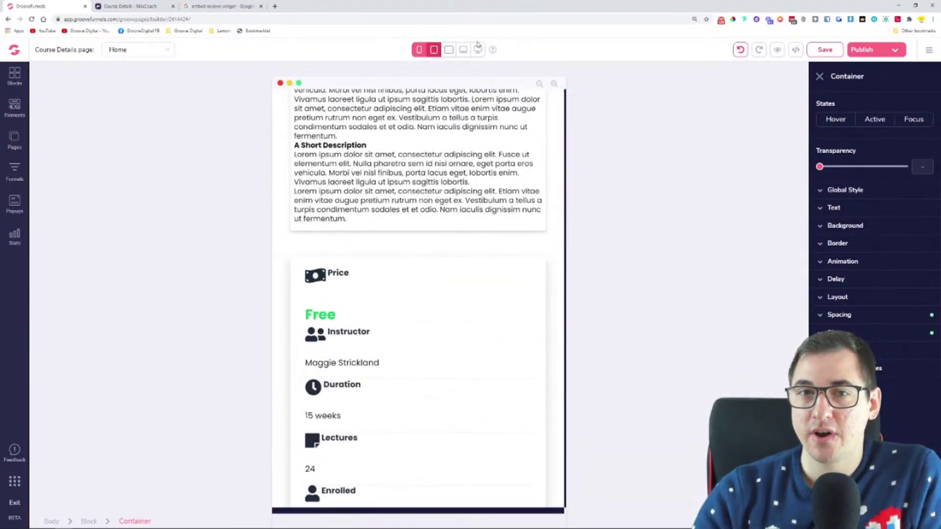
pyautogui.scroll(8, 439, 234)
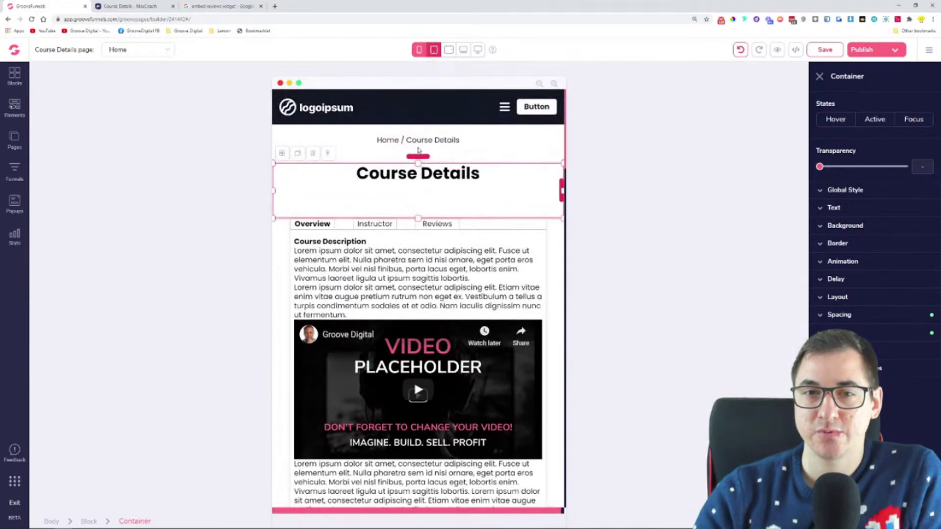
pyautogui.click(392, 137)
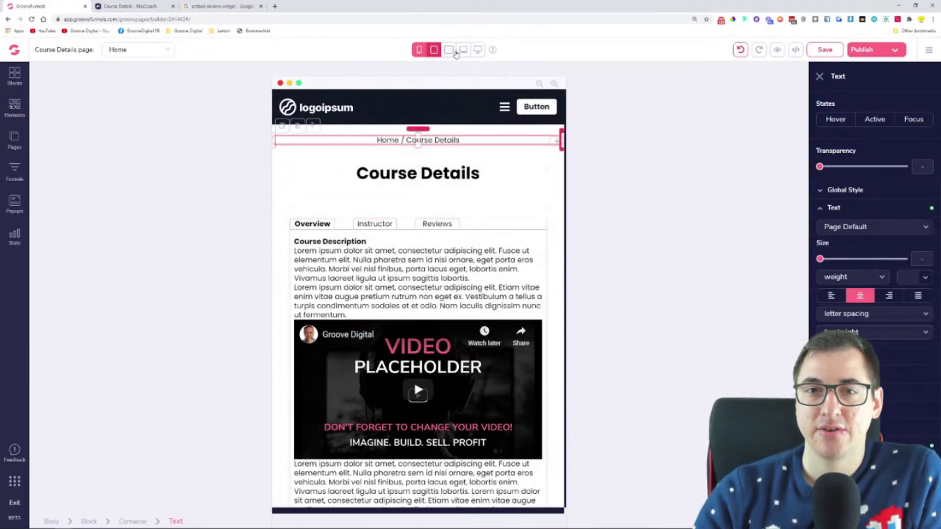
# - Left-align the breadcrumb and the Course Details heading in the laptop layout
pyautogui.click(477, 50)
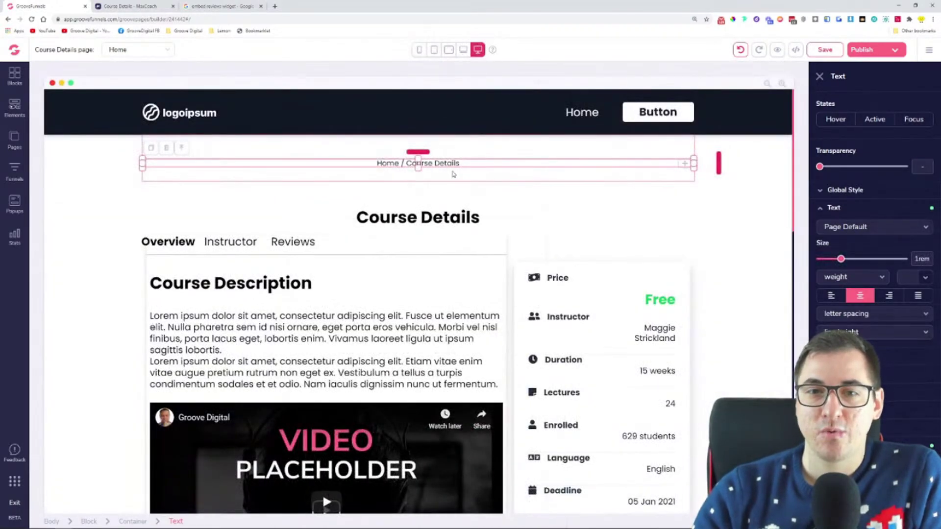
pyautogui.click(449, 50)
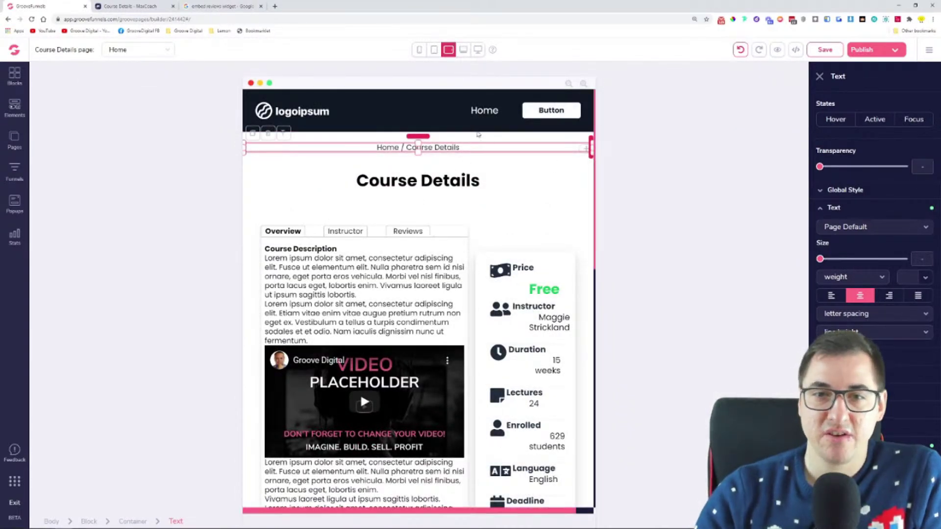
pyautogui.click(463, 49)
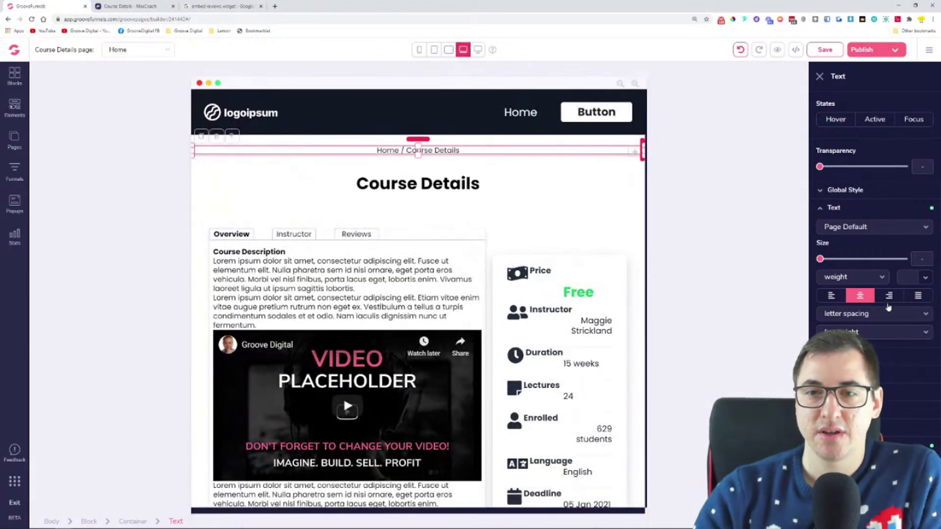
pyautogui.click(831, 296)
pyautogui.click(375, 196)
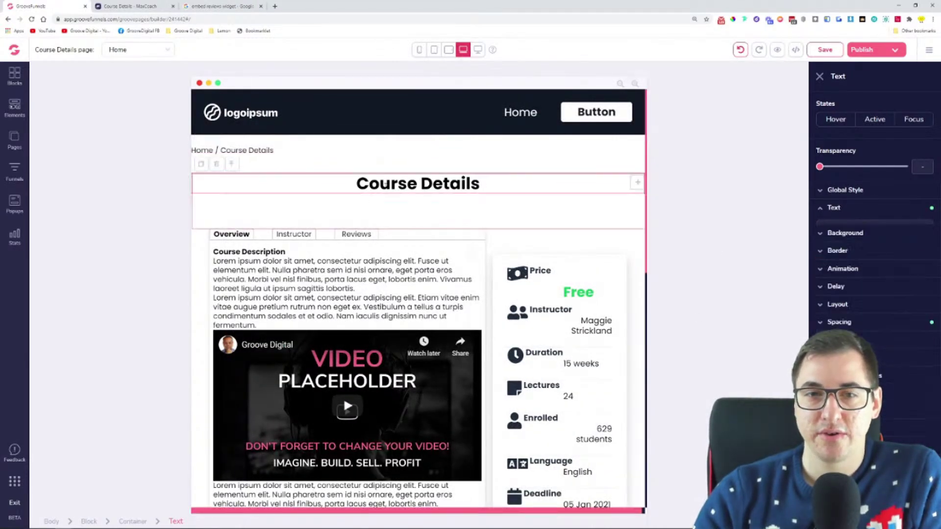
pyautogui.click(830, 296)
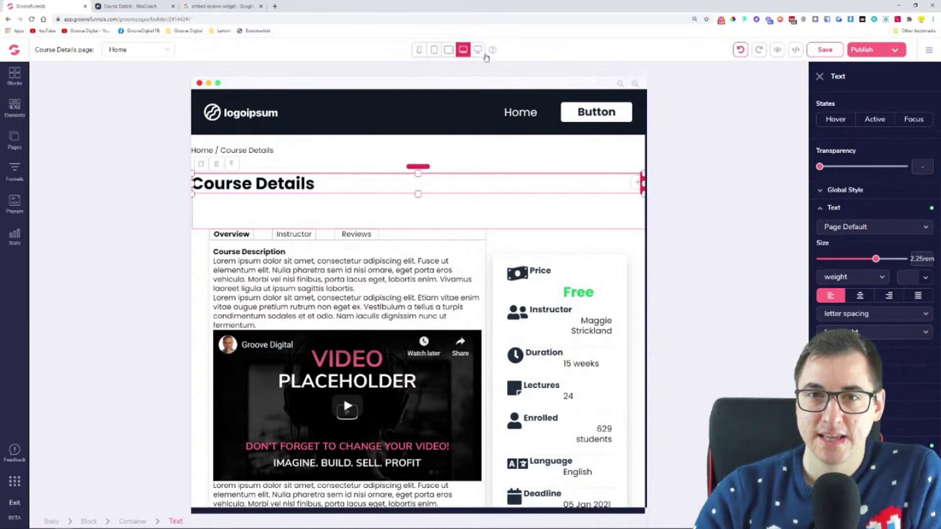
# - Align the Course Details heading to the left edge of its flex container in the desktop layout
pyautogui.click(477, 50)
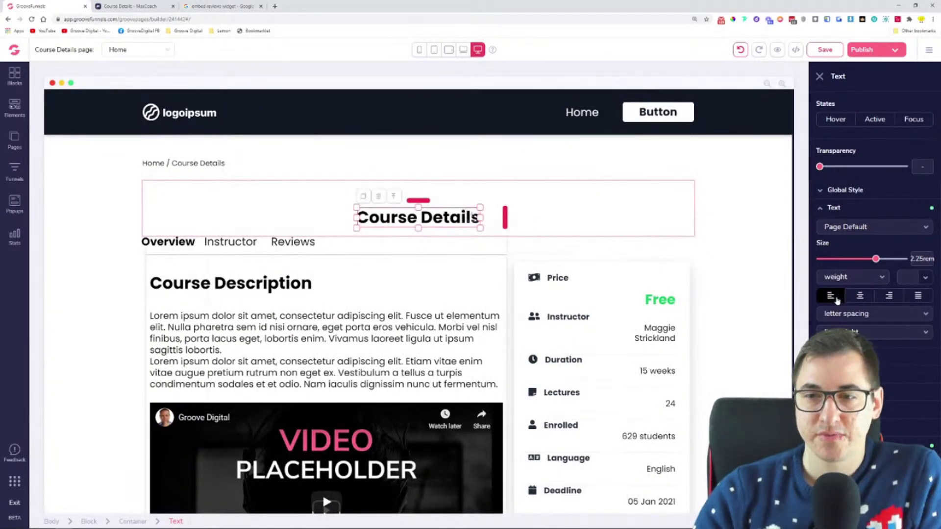
pyautogui.click(583, 216)
pyautogui.click(852, 297)
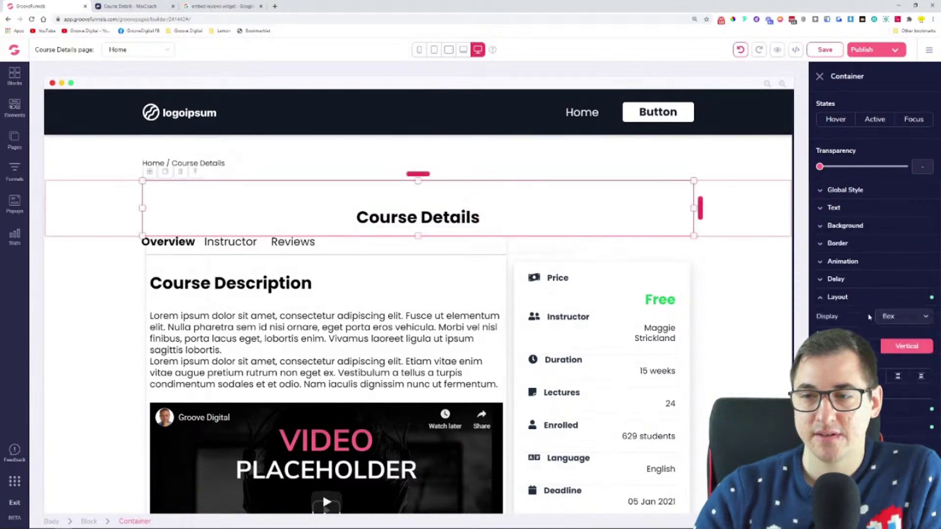
pyautogui.click(875, 376)
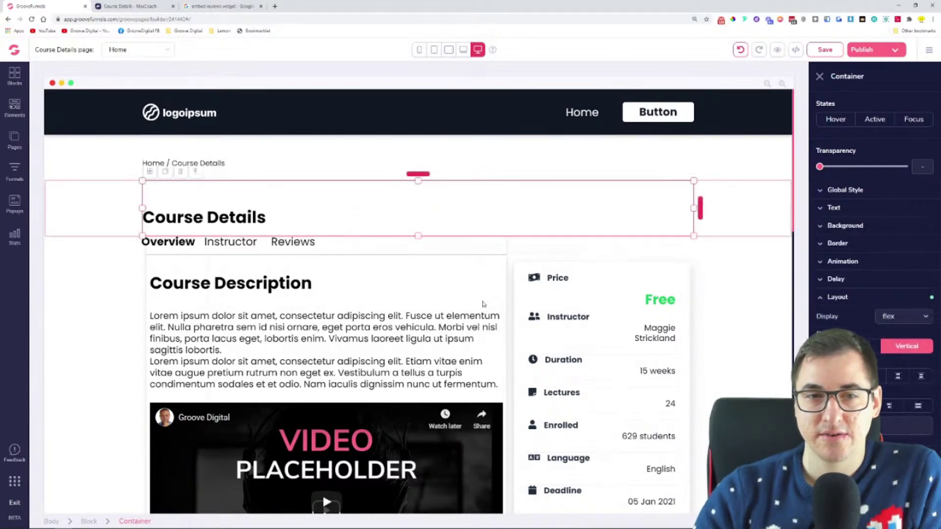
# - Compare the heading's alignment in the laptop, landscape tablet and phone layouts, and view the explanation of how responsive breakpoints work
pyautogui.click(463, 50)
pyautogui.click(448, 50)
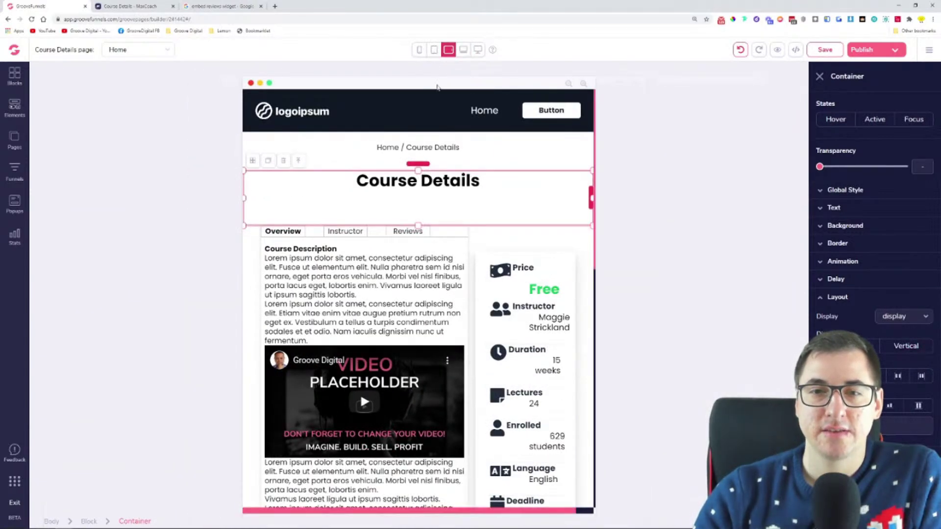
pyautogui.click(463, 50)
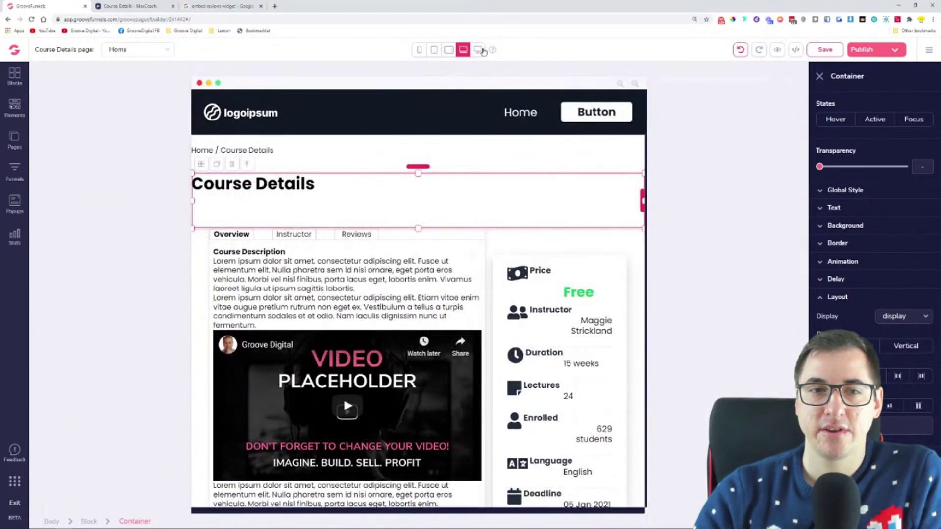
pyautogui.click(492, 49)
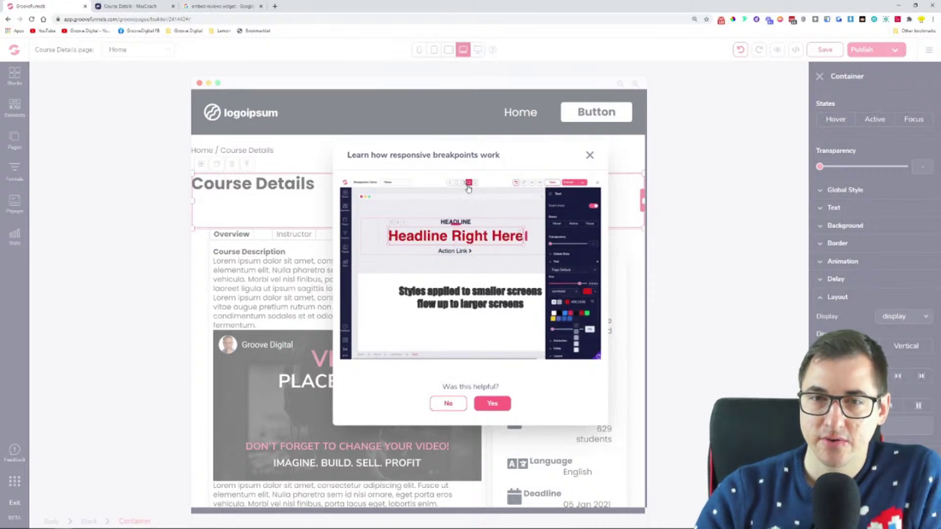
pyautogui.click(587, 157)
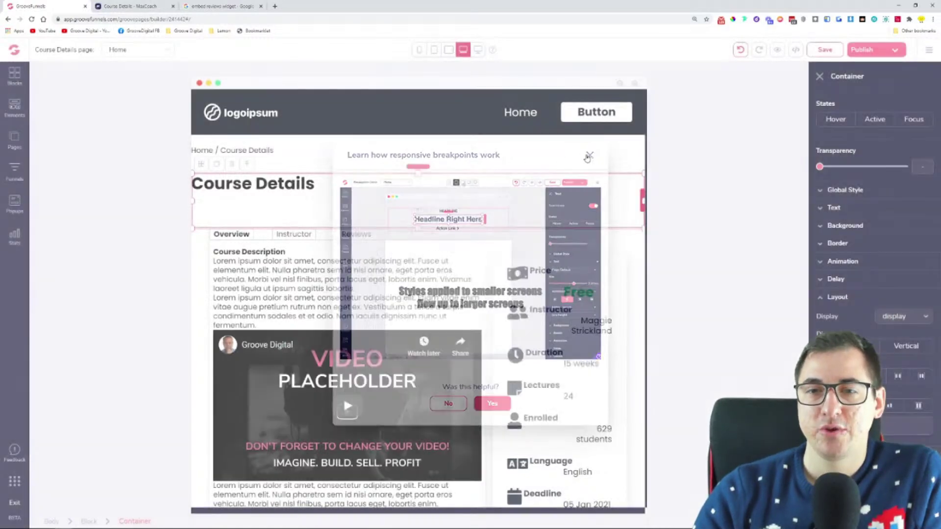
pyautogui.click(419, 51)
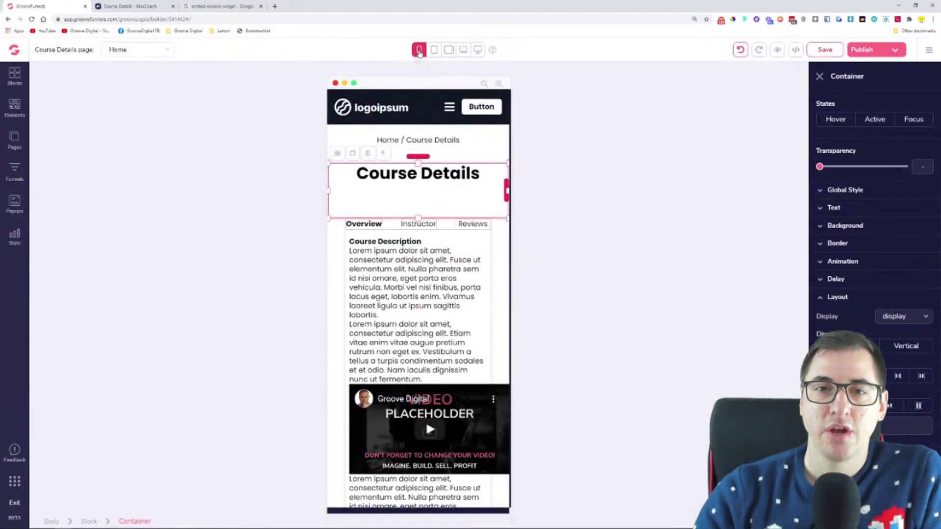
# - In the portrait tablet layout, give the course info card's Price label container a vertical direction and centre its content
pyautogui.click(434, 51)
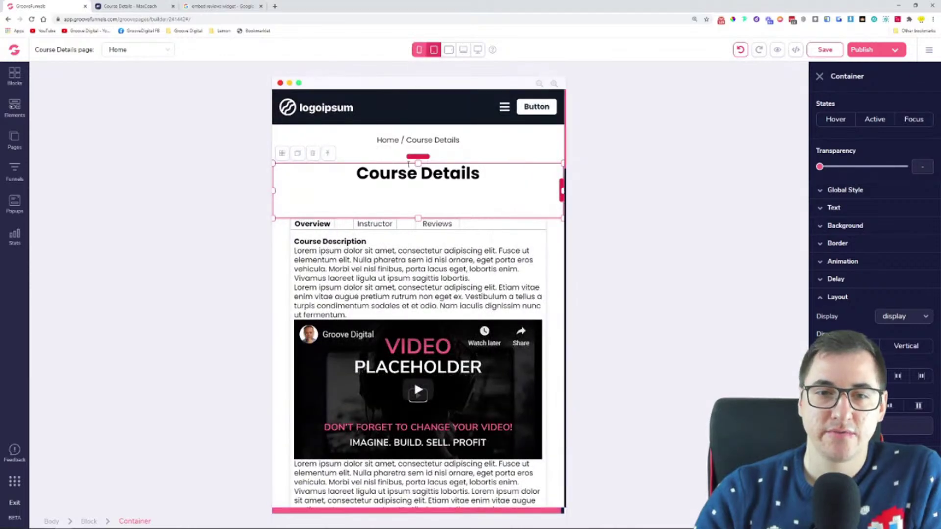
pyautogui.scroll(-8, 417, 165)
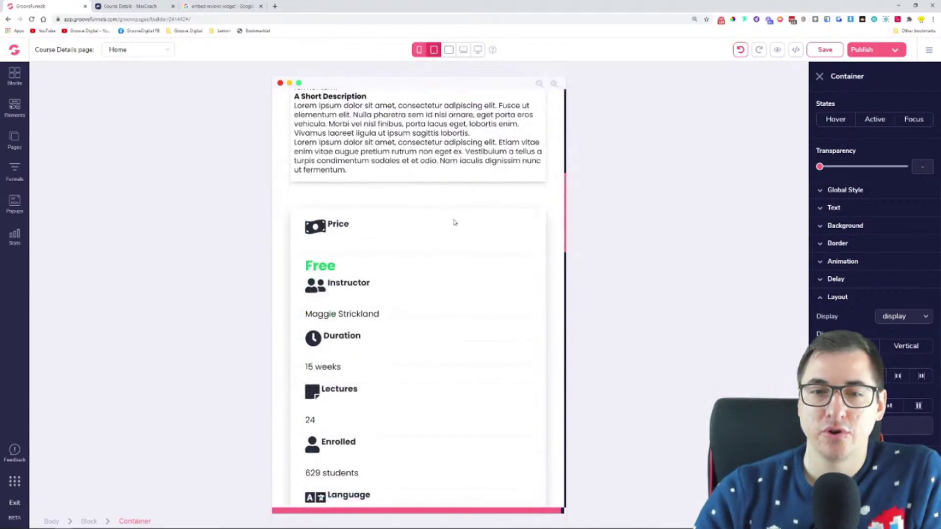
pyautogui.click(454, 222)
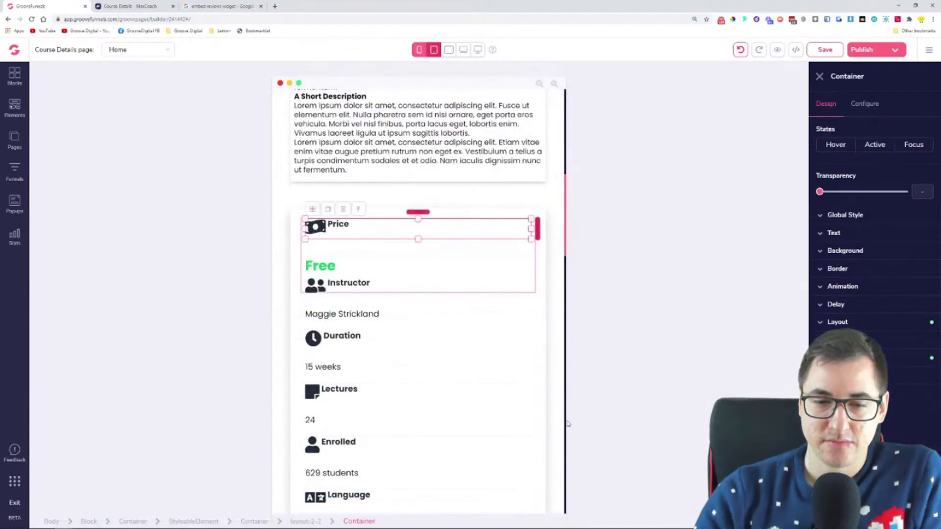
pyautogui.click(902, 371)
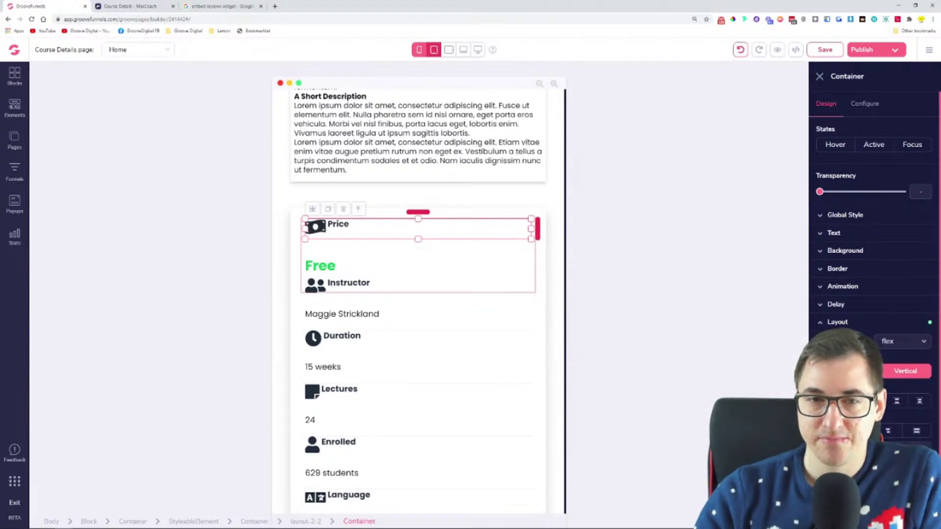
# - Centre the green Free price value horizontally within its container in the course info card
pyautogui.click(336, 267)
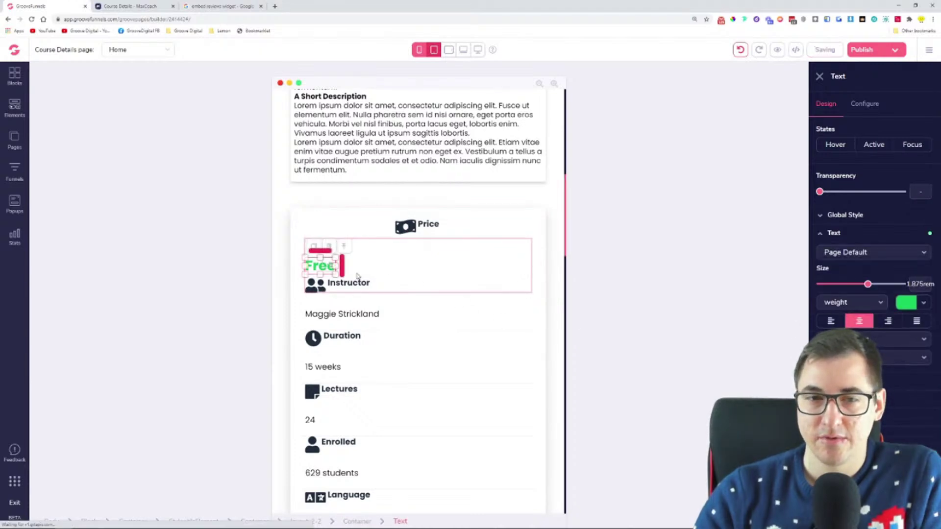
pyautogui.click(404, 258)
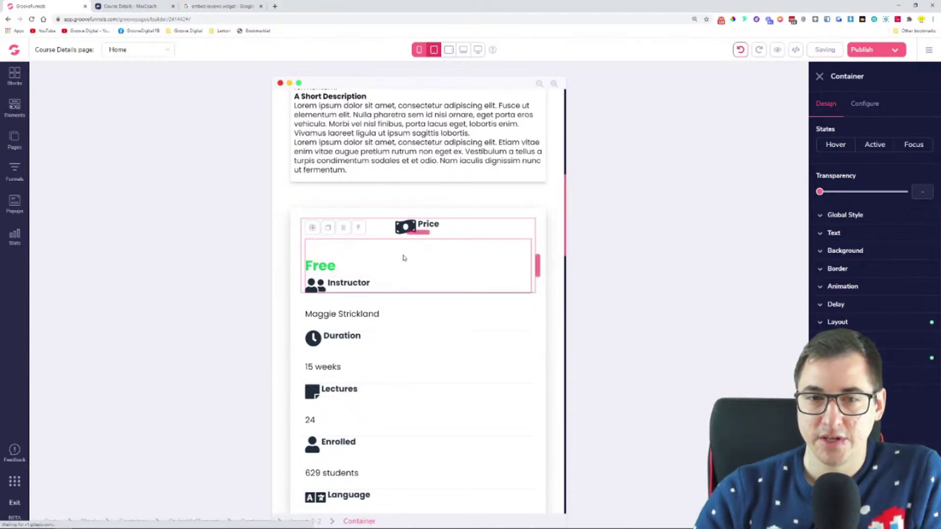
pyautogui.click(872, 323)
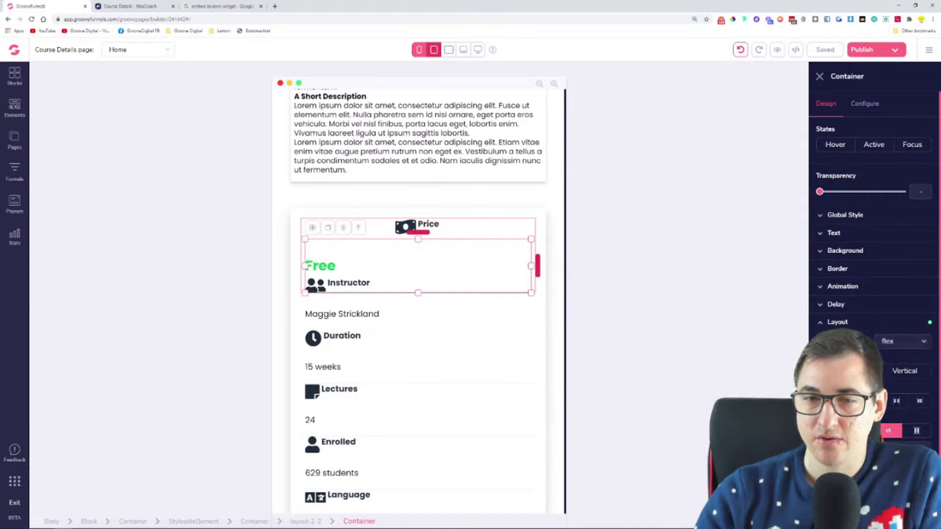
pyautogui.click(888, 430)
# - Set the Instructor label's container in the course info card to vertical direction and centre its icon and text
pyautogui.click(375, 282)
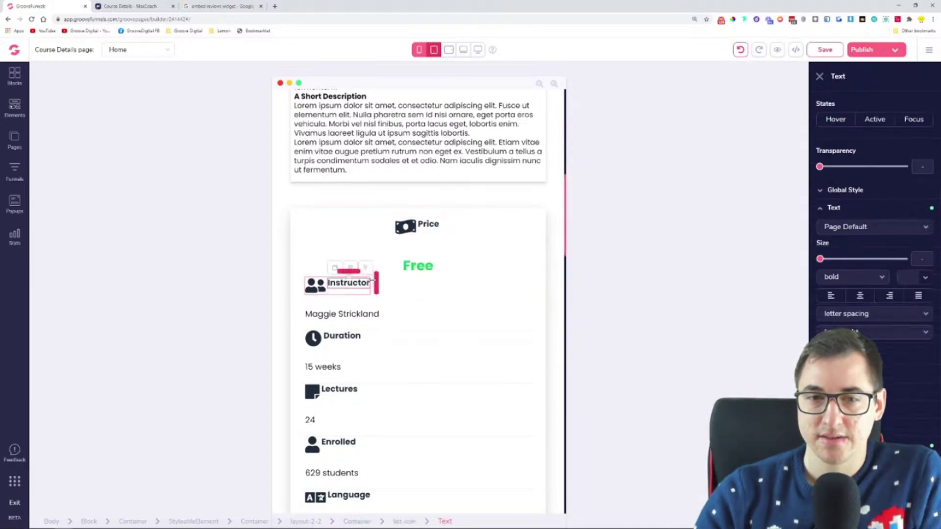
pyautogui.click(366, 269)
pyautogui.click(366, 268)
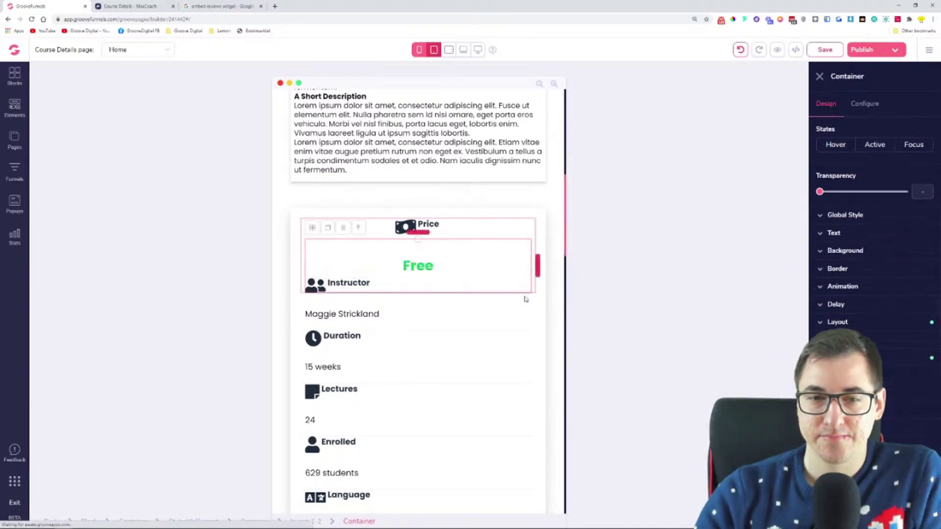
pyautogui.click(333, 285)
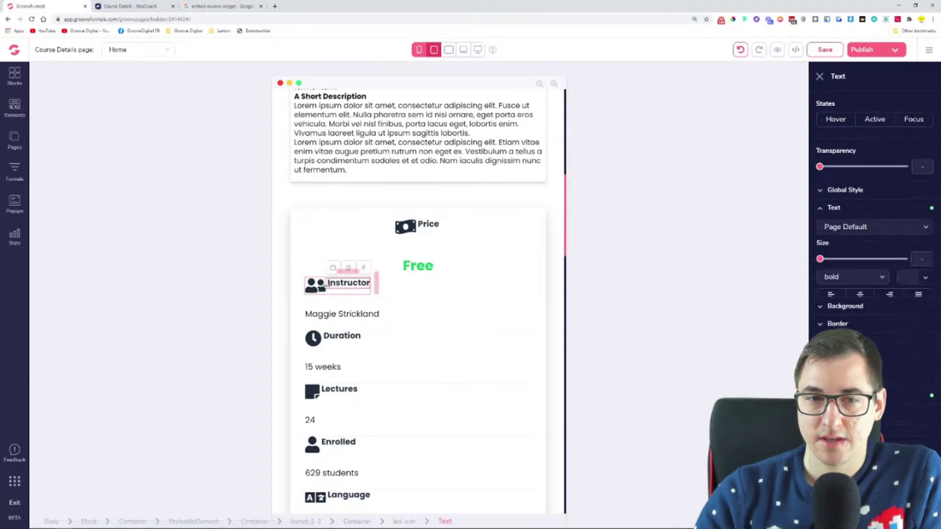
pyautogui.click(364, 269)
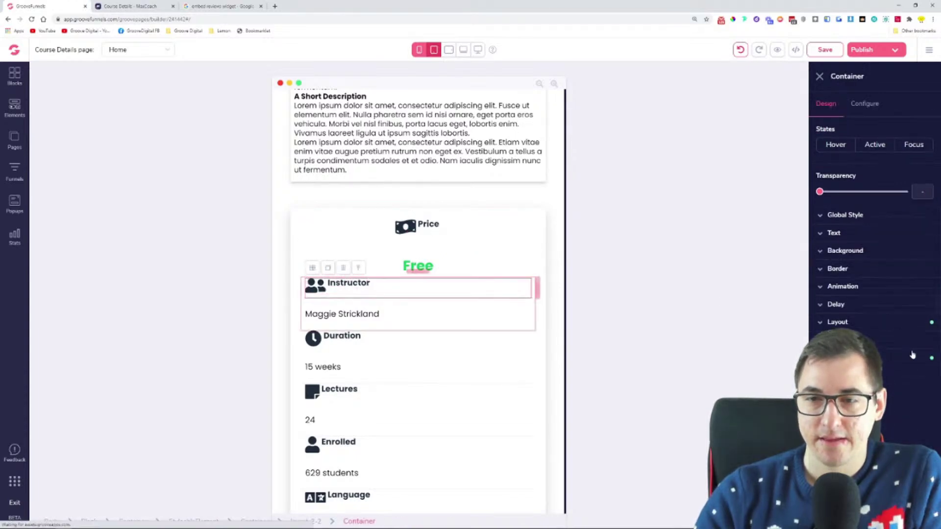
pyautogui.click(911, 322)
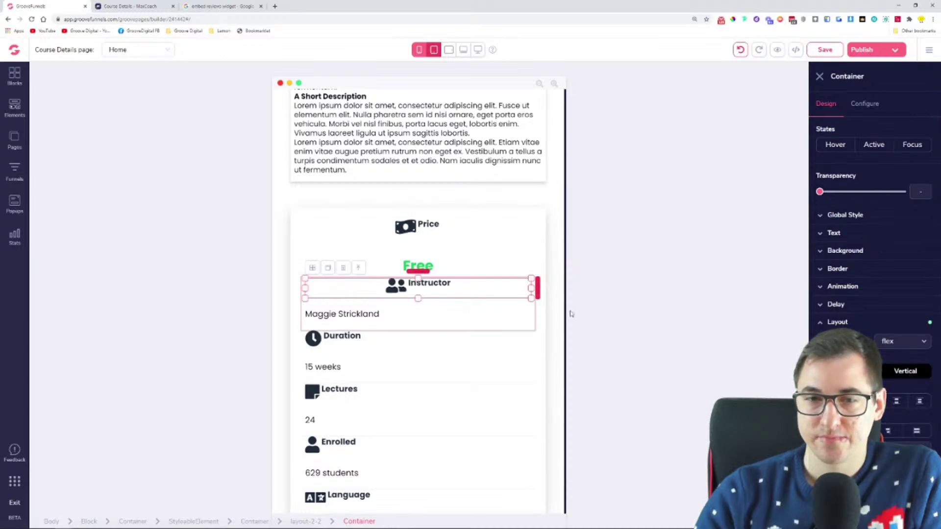
# - Try aligning the Instructor label and icon to the left of their container in the portrait tablet layout
pyautogui.click(492, 221)
pyautogui.scroll(-2, 425, 319)
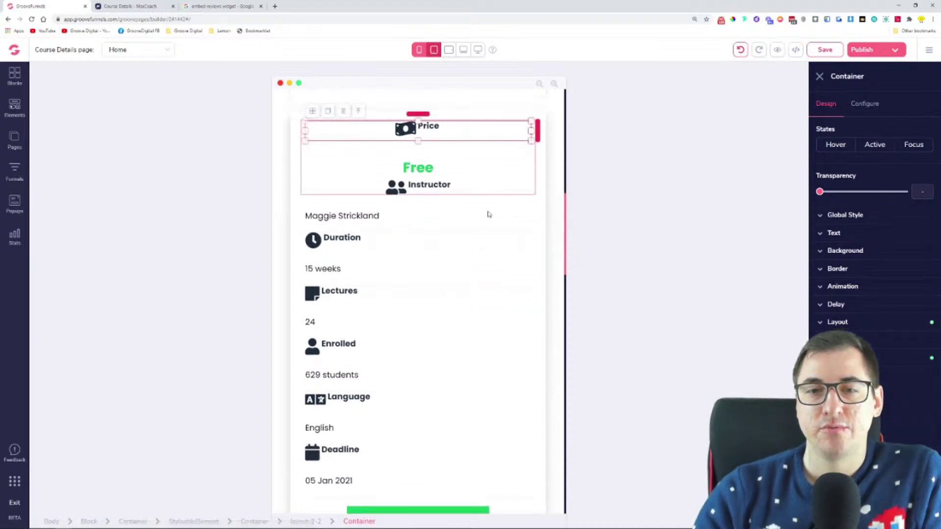
pyautogui.scroll(1, 487, 212)
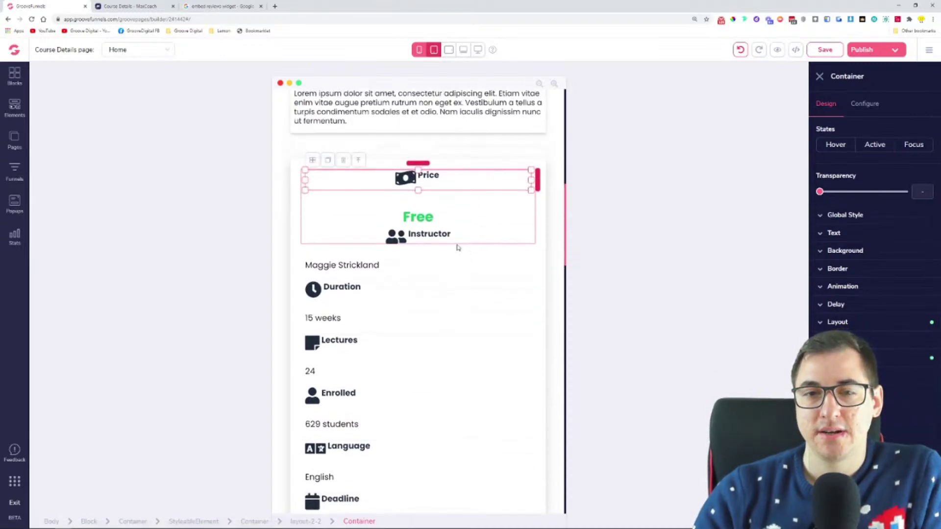
pyautogui.click(361, 245)
pyautogui.click(349, 246)
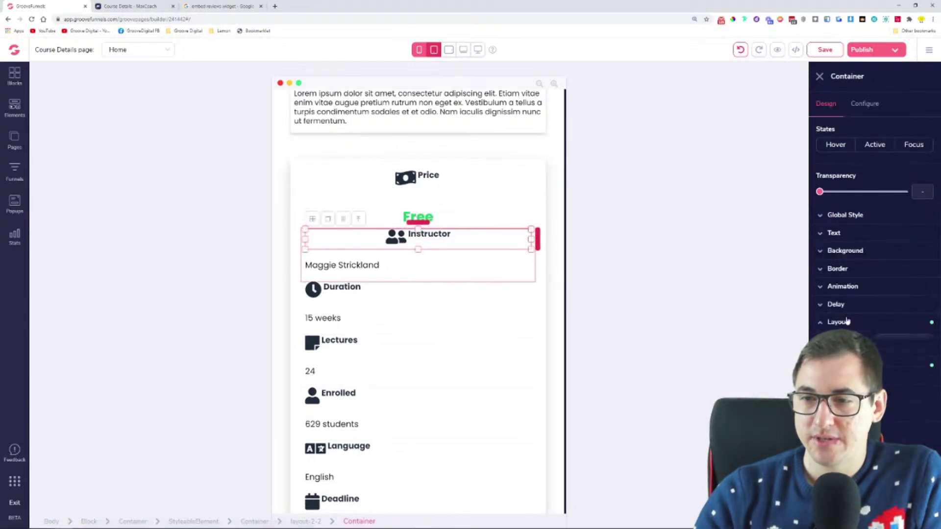
pyautogui.click(851, 400)
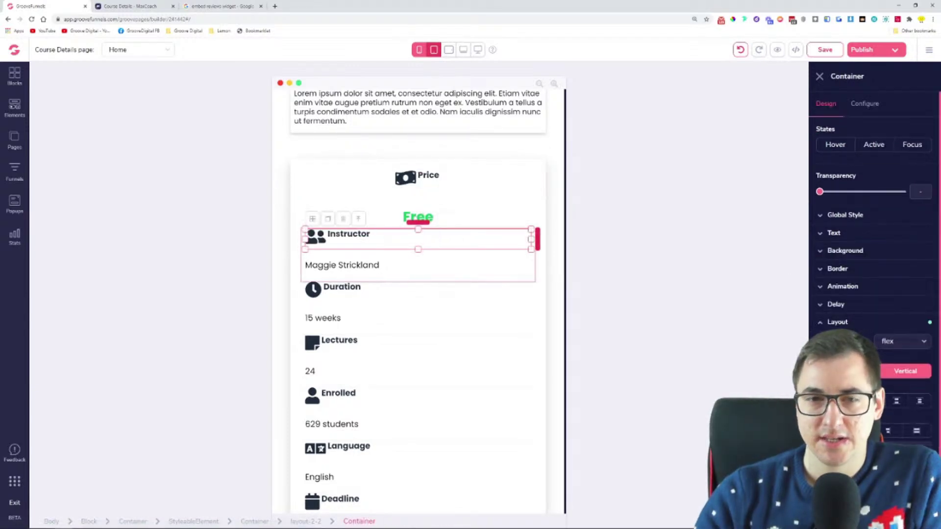
# - Check the course info card and Related Courses section in the larger layouts, and return to the portrait tablet layout
pyautogui.click(448, 49)
pyautogui.scroll(10, 536, 308)
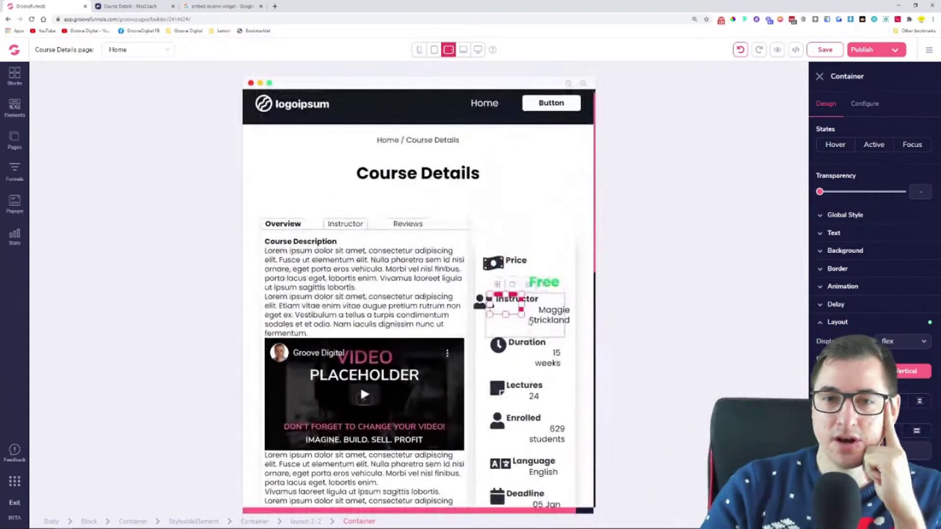
pyautogui.click(463, 50)
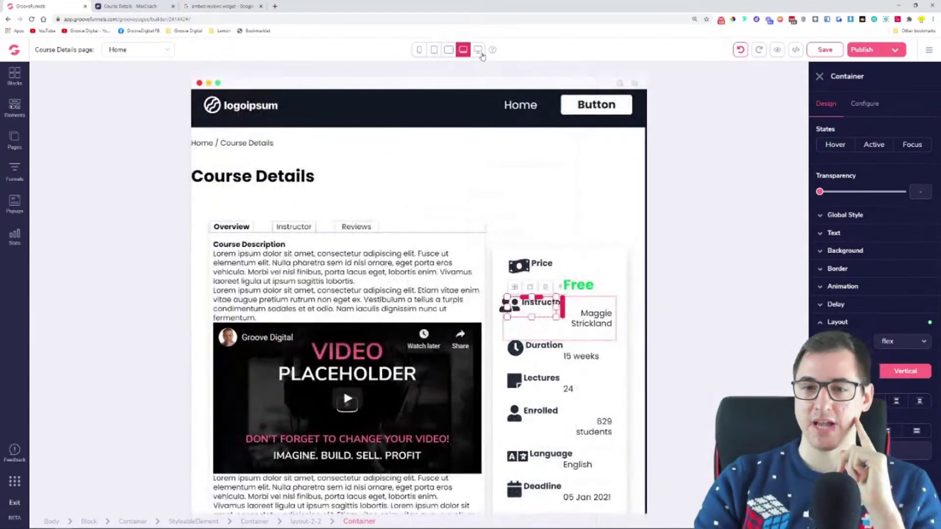
pyautogui.click(479, 50)
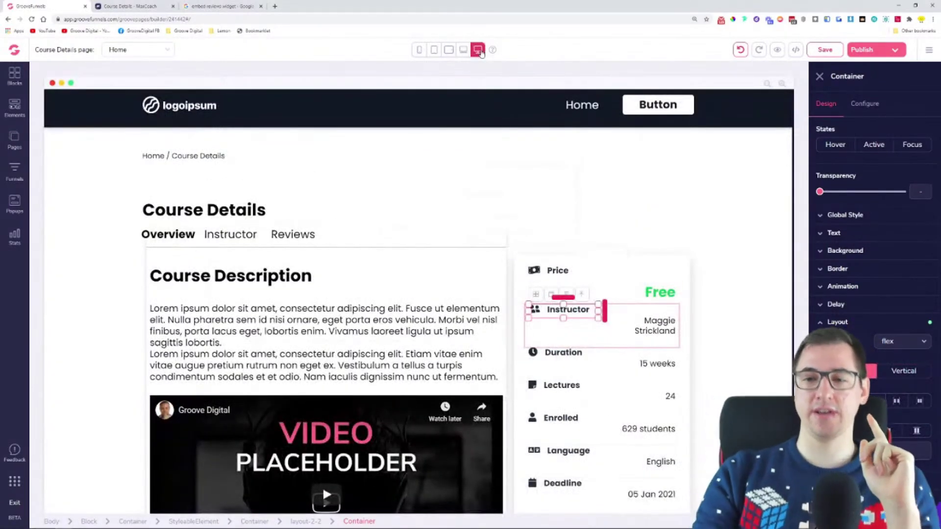
pyautogui.scroll(-4, 515, 183)
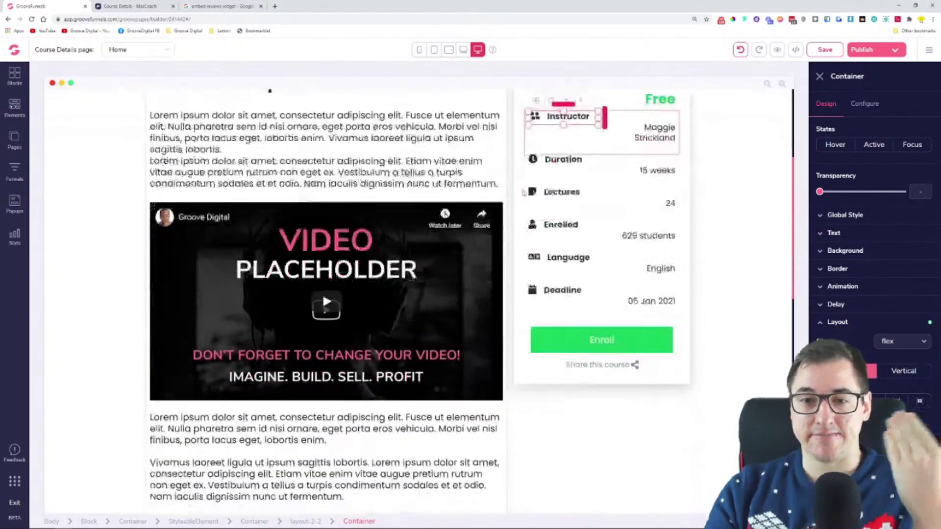
pyautogui.scroll(-10, 515, 183)
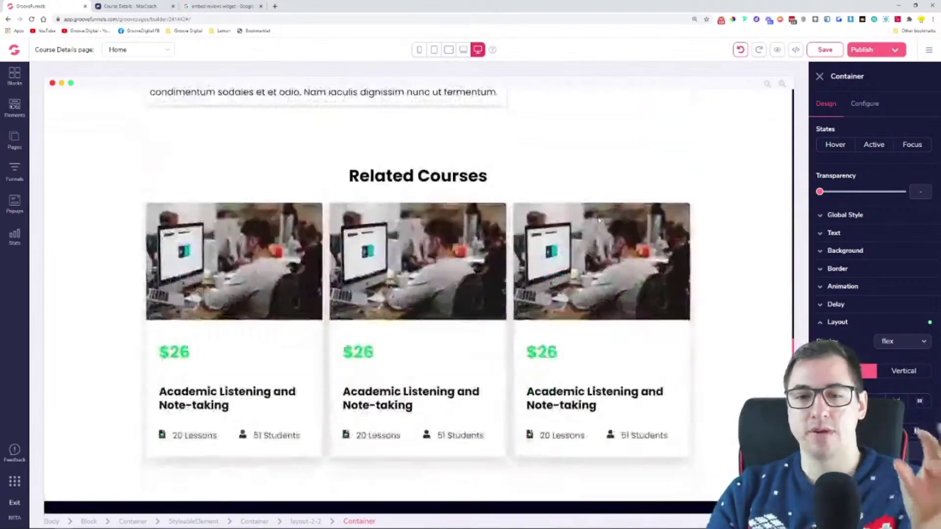
pyautogui.click(434, 50)
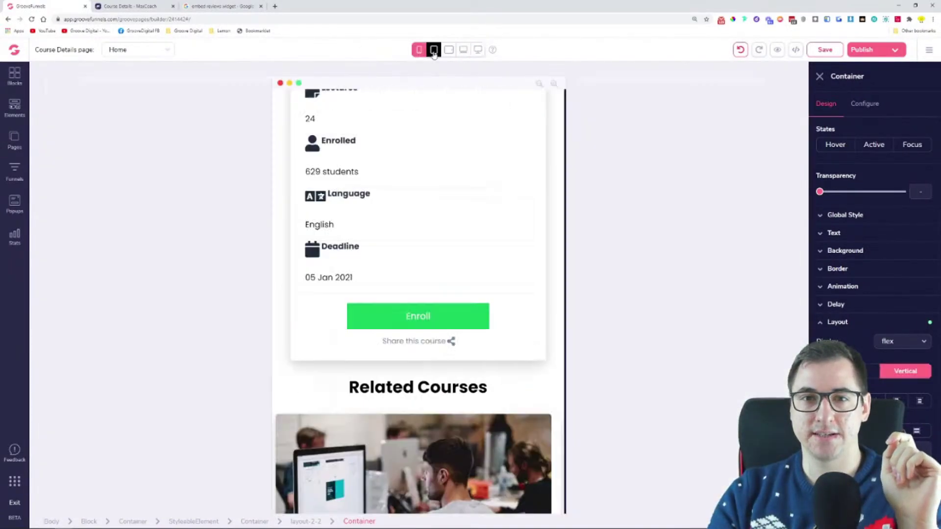
# - Review the portrait tablet layout from the course info card through the footer and back up, and collapse the header's navigation menu
pyautogui.scroll(-9, 461, 281)
pyautogui.scroll(-10, 460, 281)
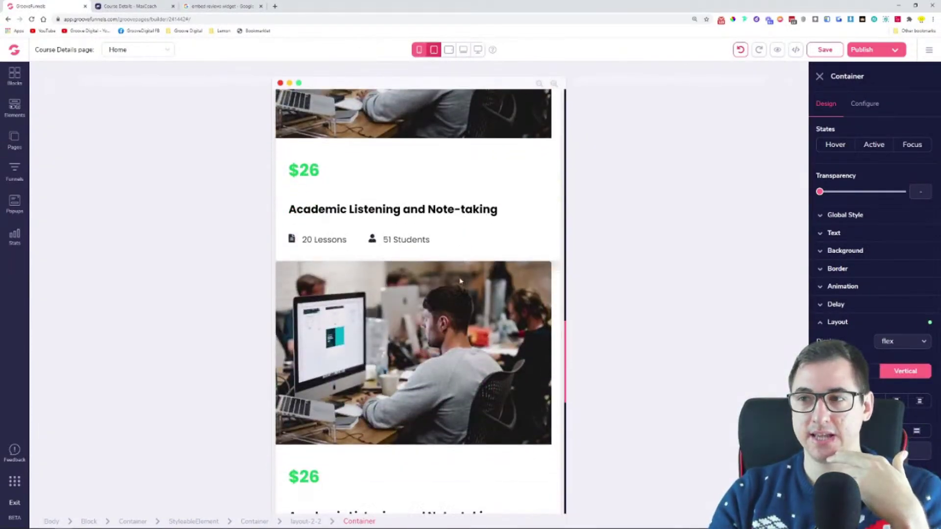
pyautogui.scroll(5, 511, 248)
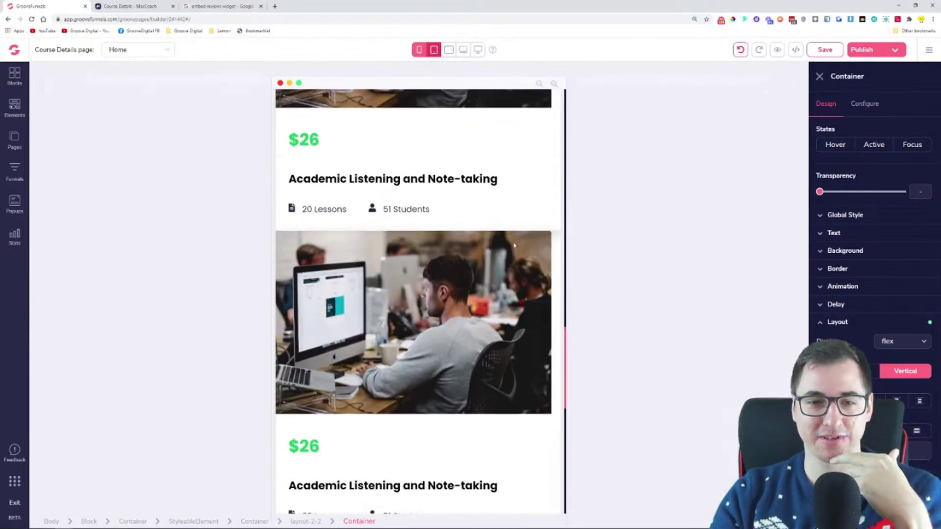
pyautogui.scroll(-2, 513, 245)
pyautogui.scroll(3, 513, 245)
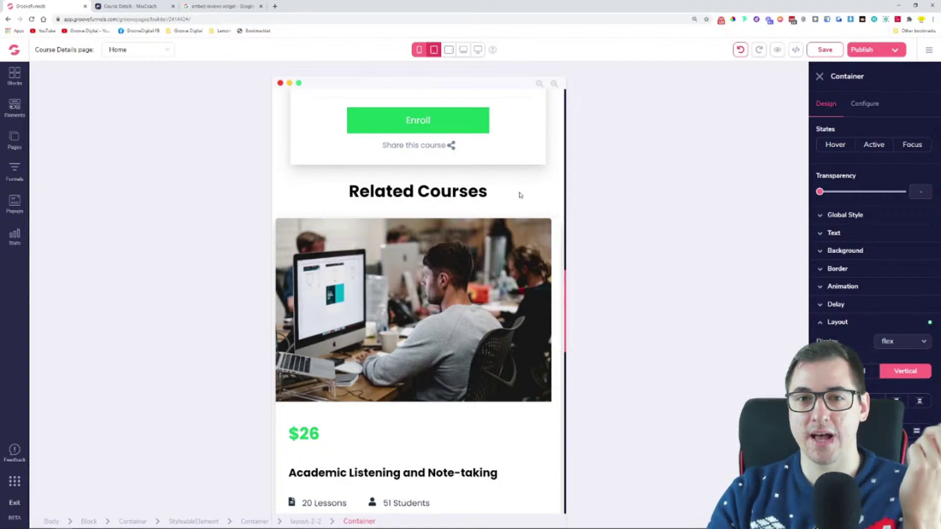
pyautogui.scroll(-15, 519, 194)
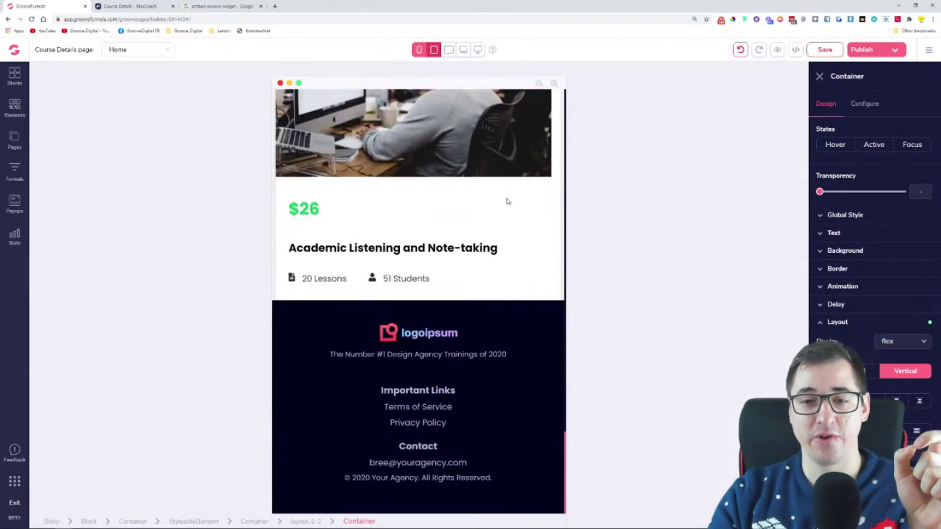
pyautogui.scroll(15, 507, 201)
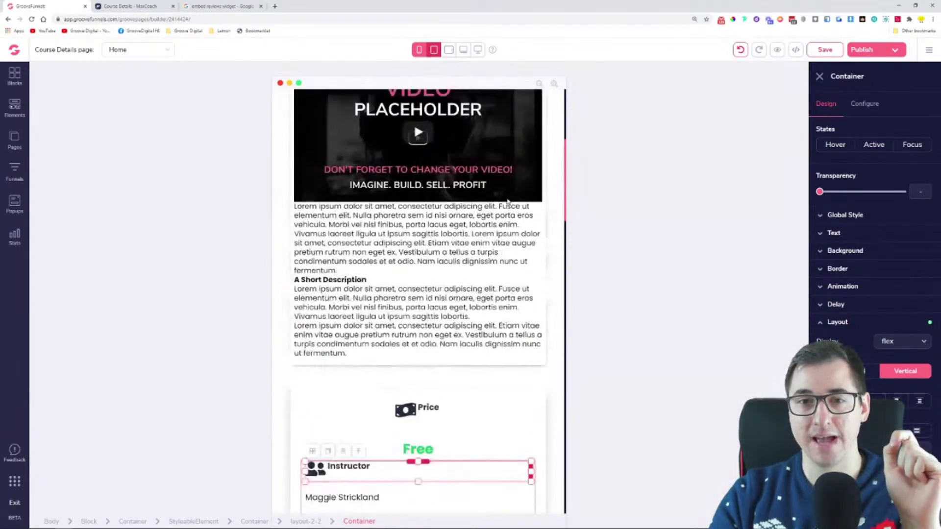
pyautogui.scroll(5, 507, 201)
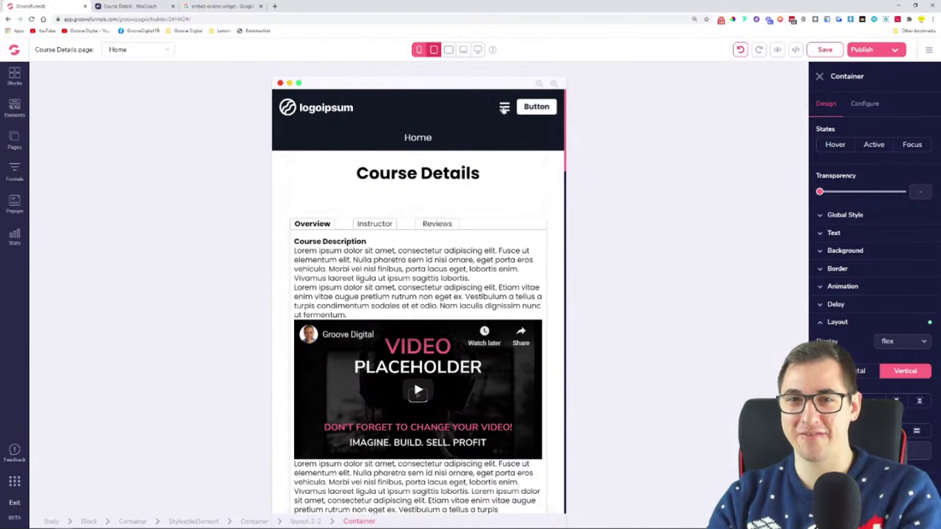
pyautogui.click(503, 109)
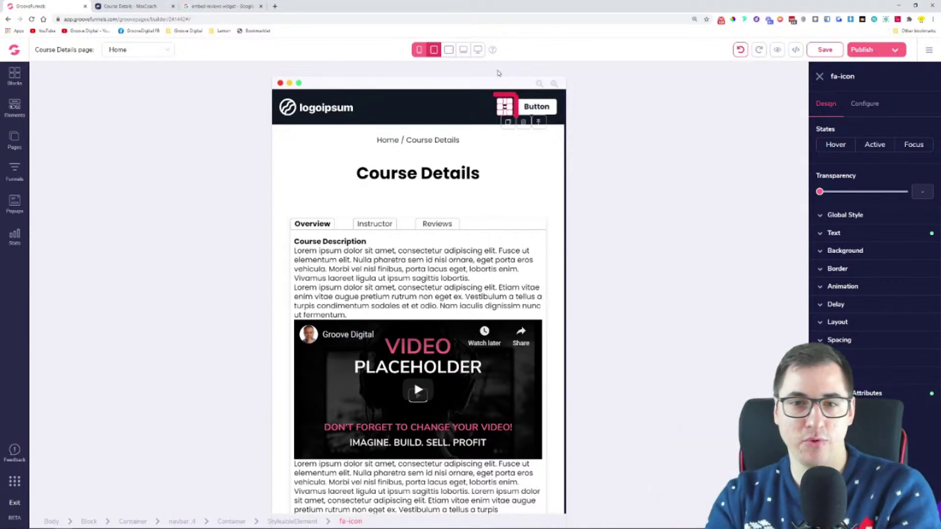
# - Check the page in the phone and landscape tablet layouts, including the course info card, Enroll button, Related Courses cards and footer
pyautogui.click(419, 49)
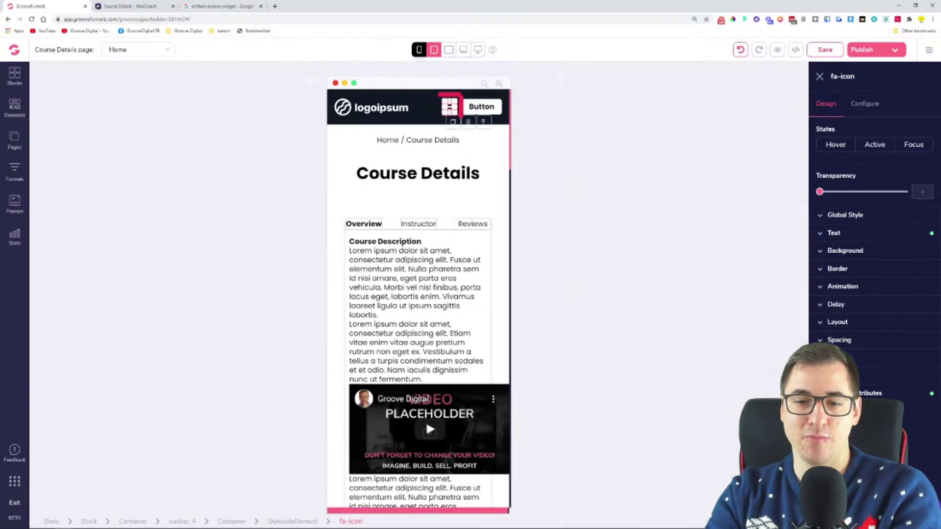
pyautogui.click(820, 77)
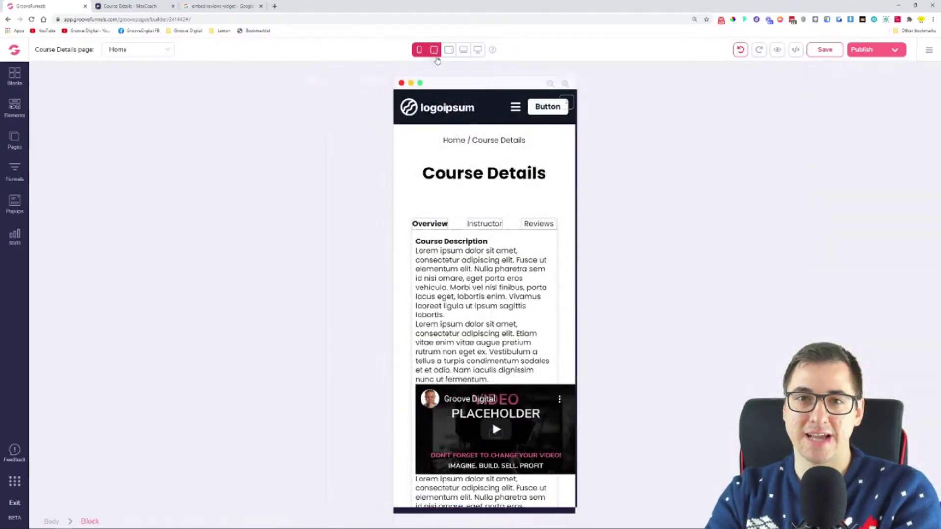
pyautogui.click(434, 49)
pyautogui.click(448, 49)
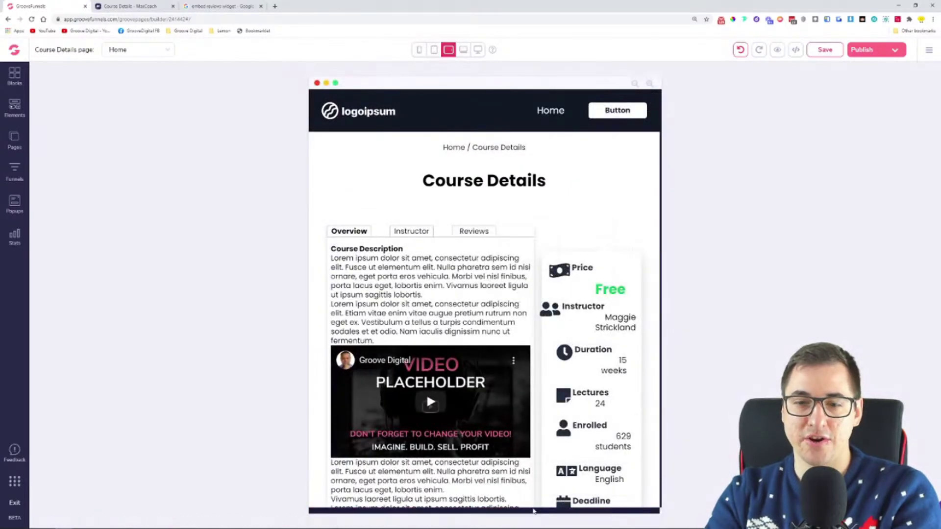
pyautogui.scroll(-5, 635, 294)
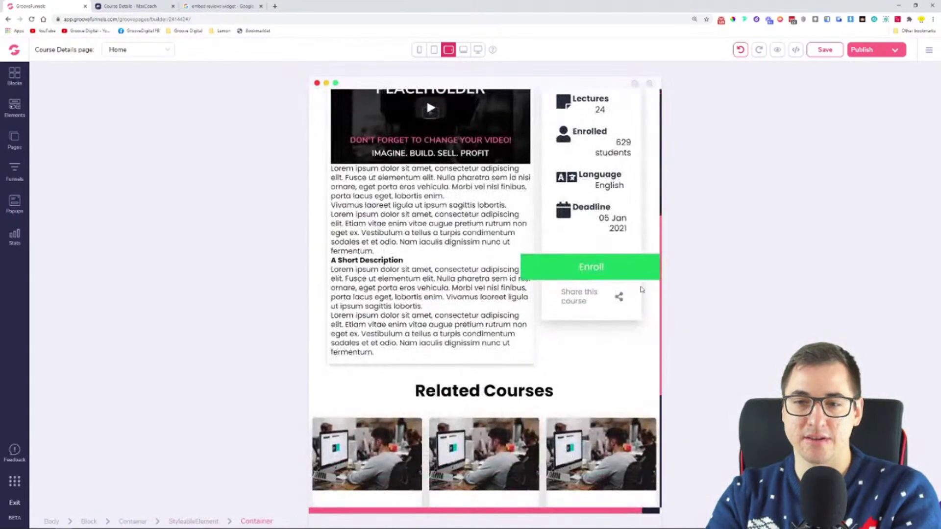
pyautogui.click(628, 275)
pyautogui.scroll(-5, 582, 375)
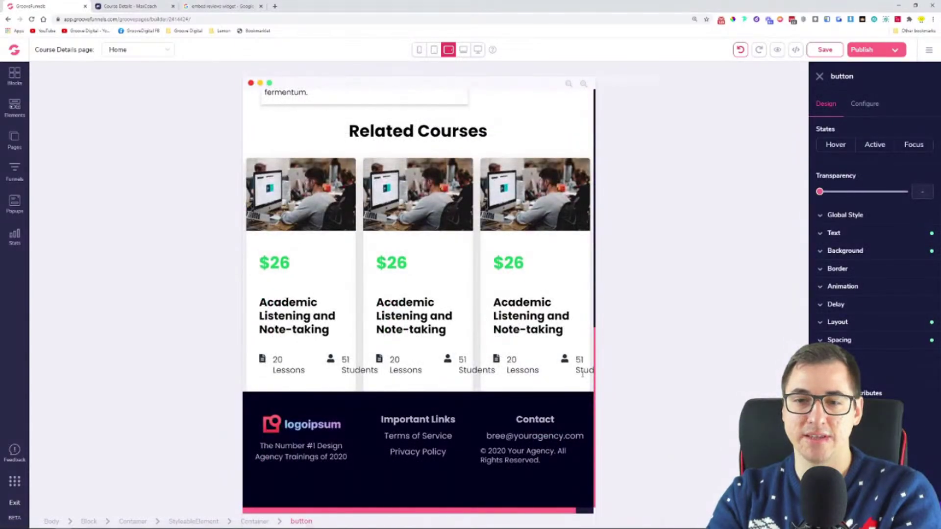
pyautogui.click(582, 374)
pyautogui.scroll(10, 499, 292)
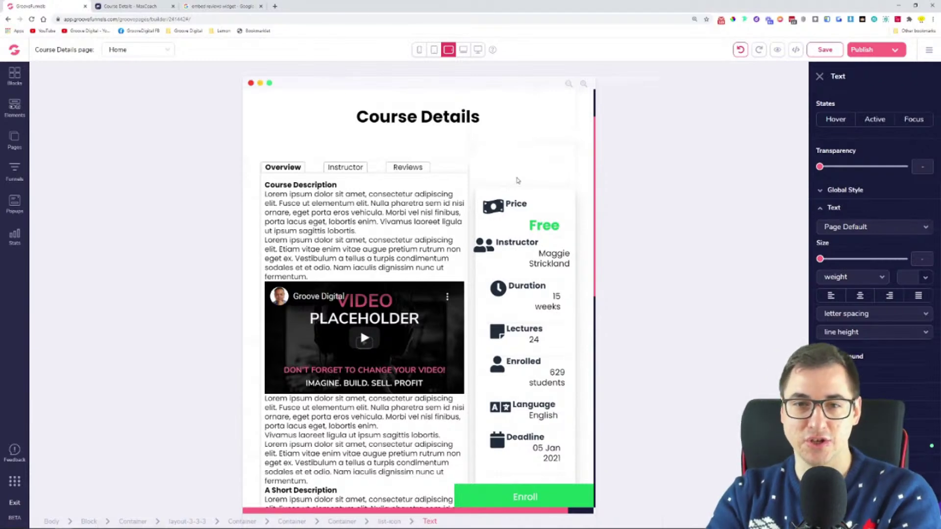
pyautogui.scroll(4, 527, 171)
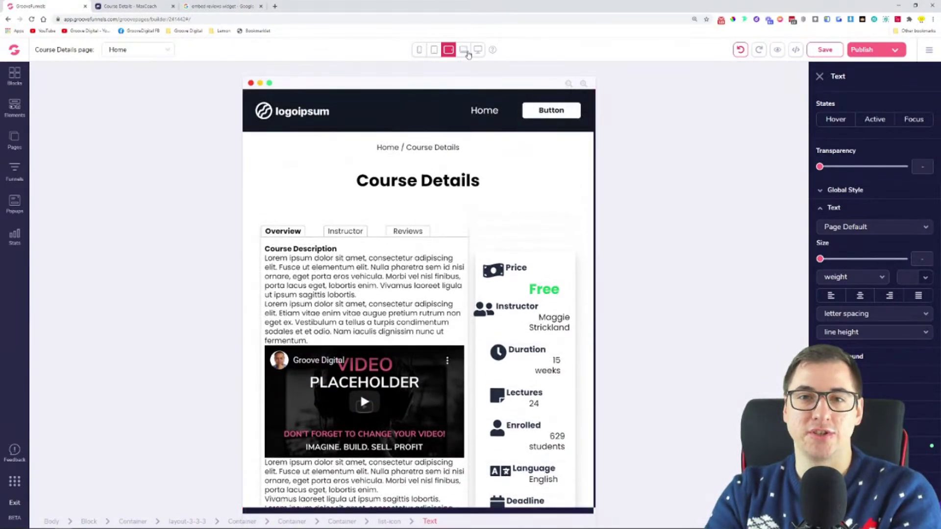
# - Check the page in the laptop layout and review the desktop layout from the header downwards and back
pyautogui.click(463, 49)
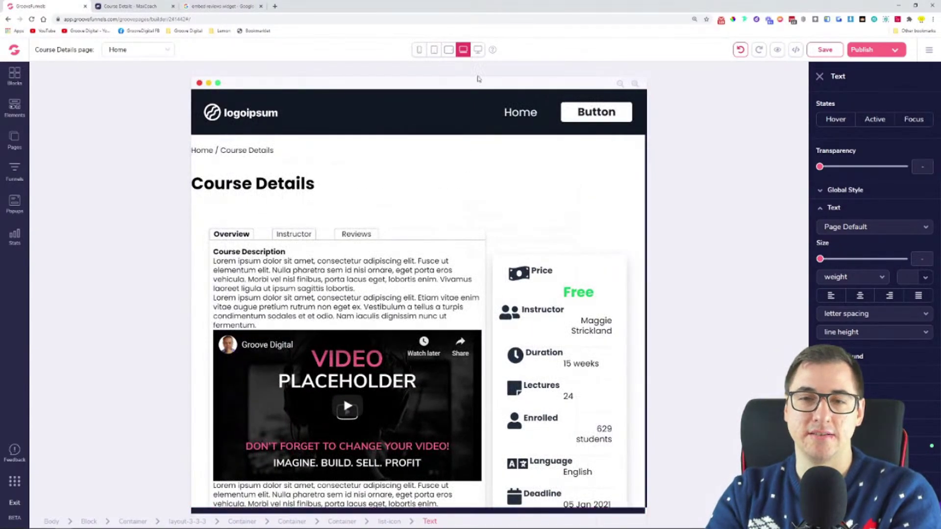
pyautogui.click(478, 49)
pyautogui.scroll(-3, 486, 191)
pyautogui.scroll(-5, 486, 190)
pyautogui.scroll(8, 704, 329)
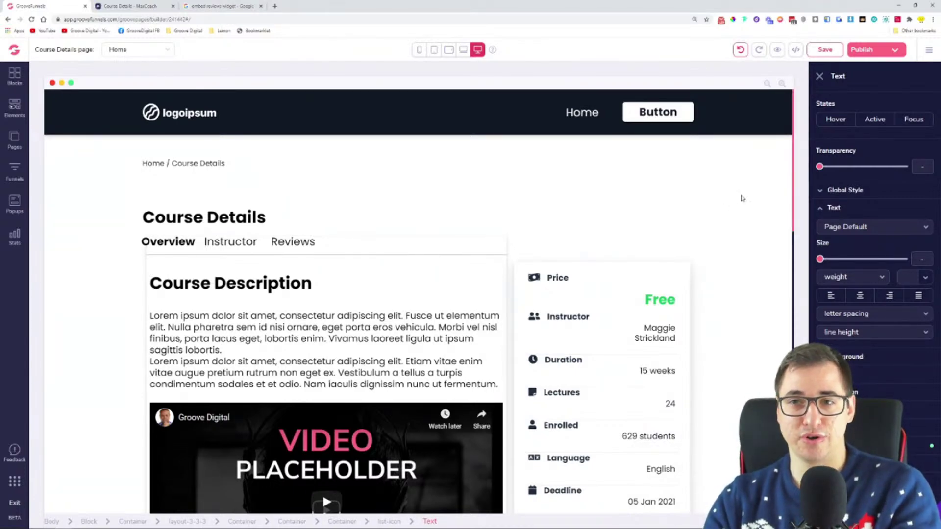
pyautogui.scroll(-7, 741, 197)
pyautogui.scroll(7, 739, 201)
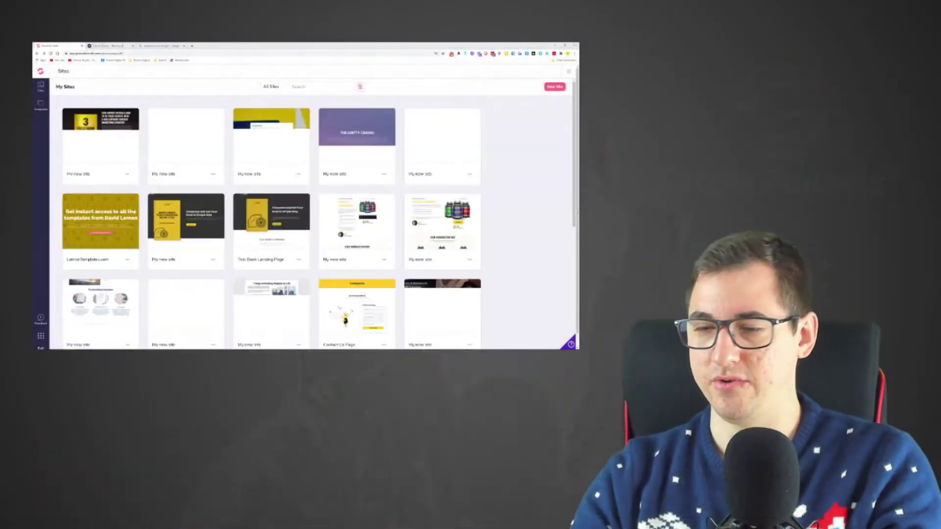
# - Create a new site named "test" from the Brand Identity Template
pyautogui.click(553, 87)
pyautogui.scroll(-10, 240, 152)
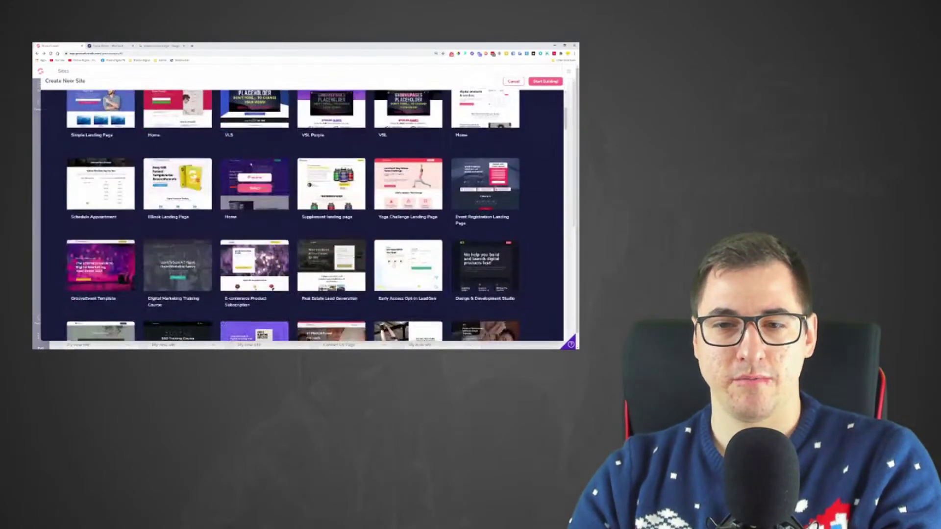
pyautogui.scroll(-10, 486, 287)
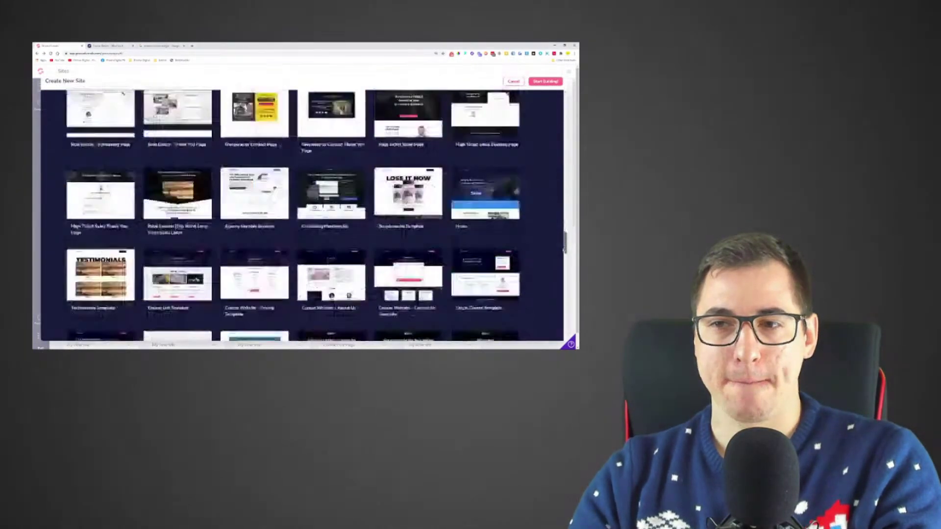
pyautogui.scroll(-15, 485, 287)
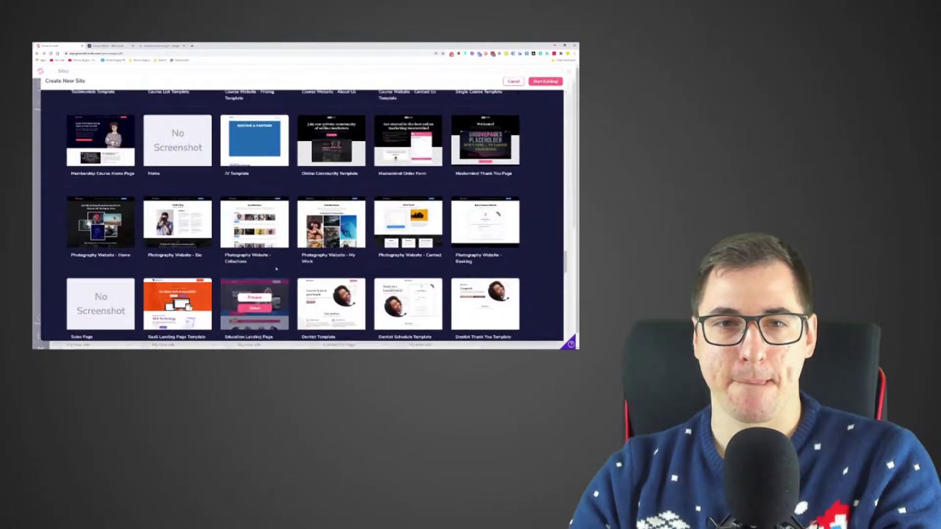
pyautogui.scroll(3, 106, 206)
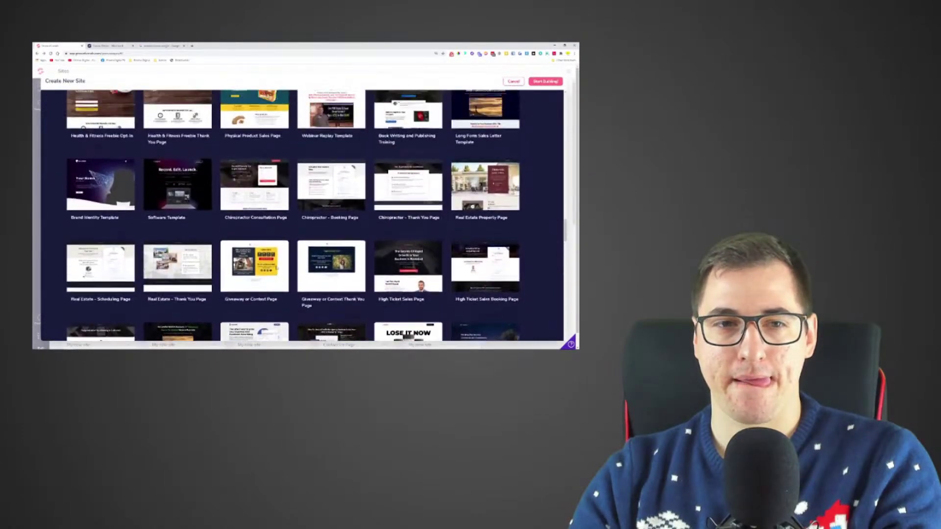
pyautogui.click(104, 201)
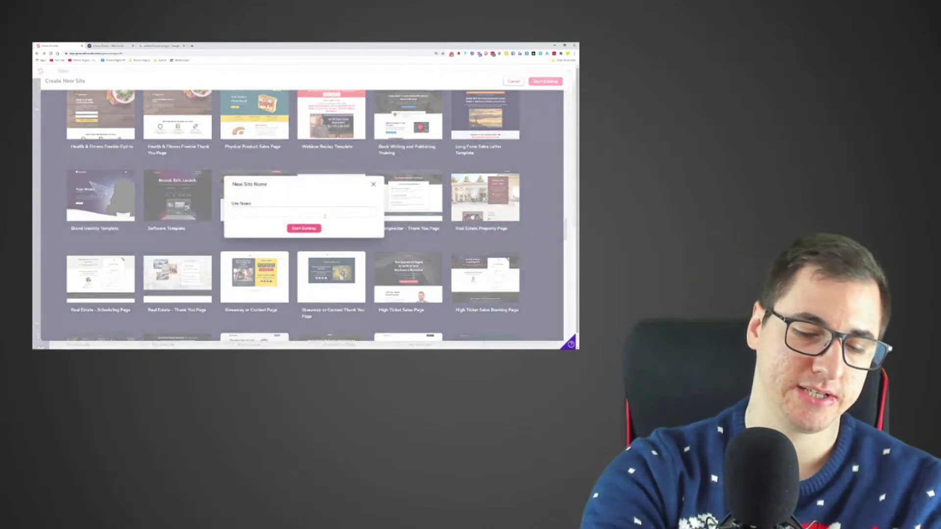
pyautogui.write('test')
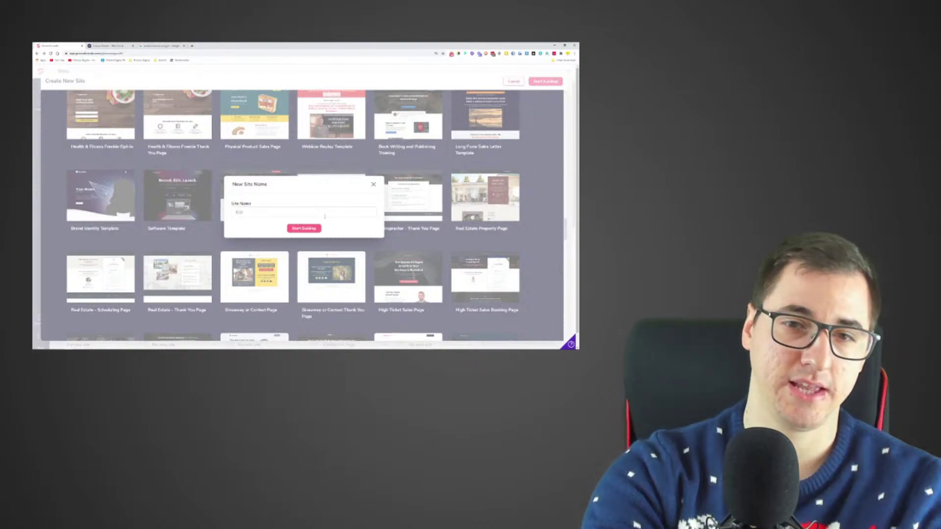
pyautogui.click(300, 229)
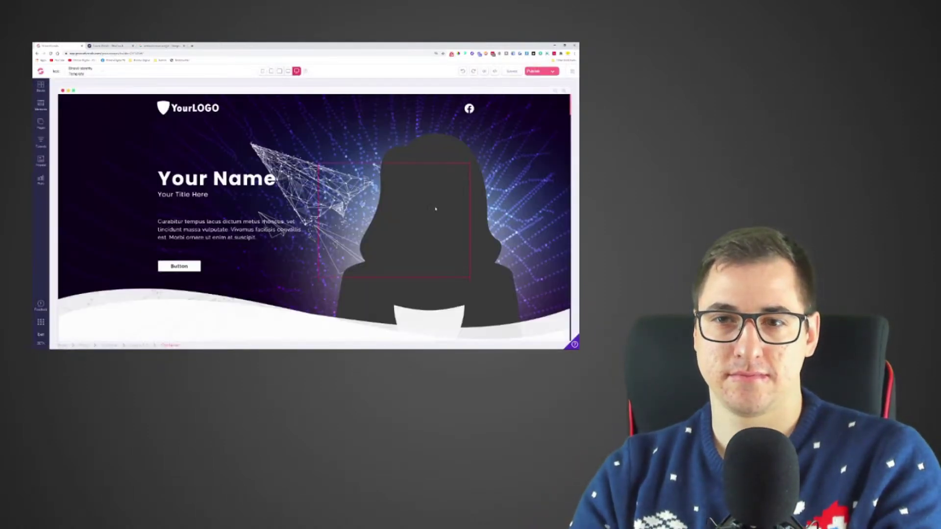
# - Inspect the hero section's containers around the silhouette and examine the background image settings of its block
pyautogui.click(435, 209)
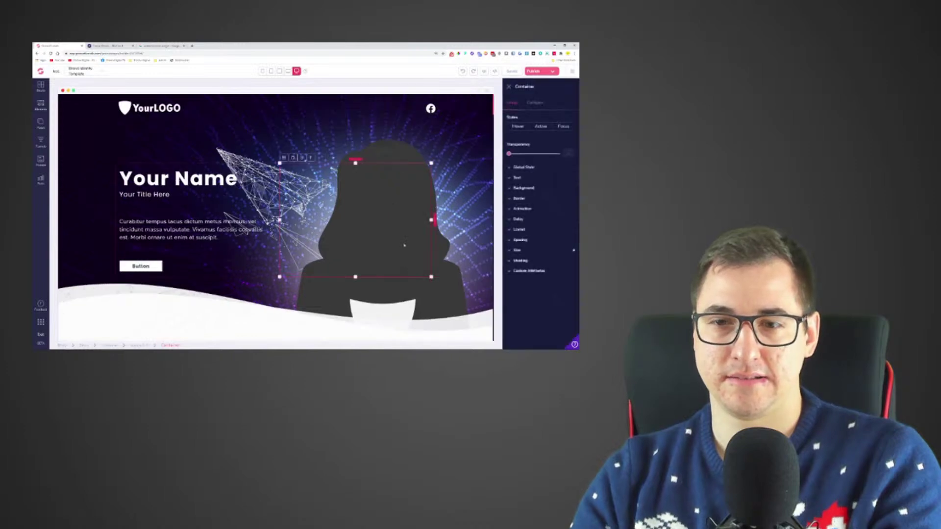
pyautogui.click(427, 297)
pyautogui.click(451, 304)
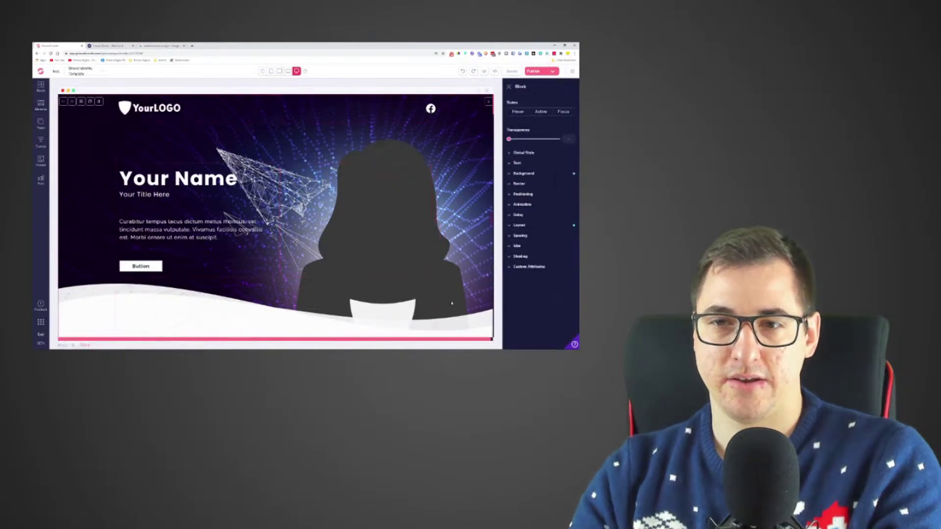
pyautogui.click(523, 174)
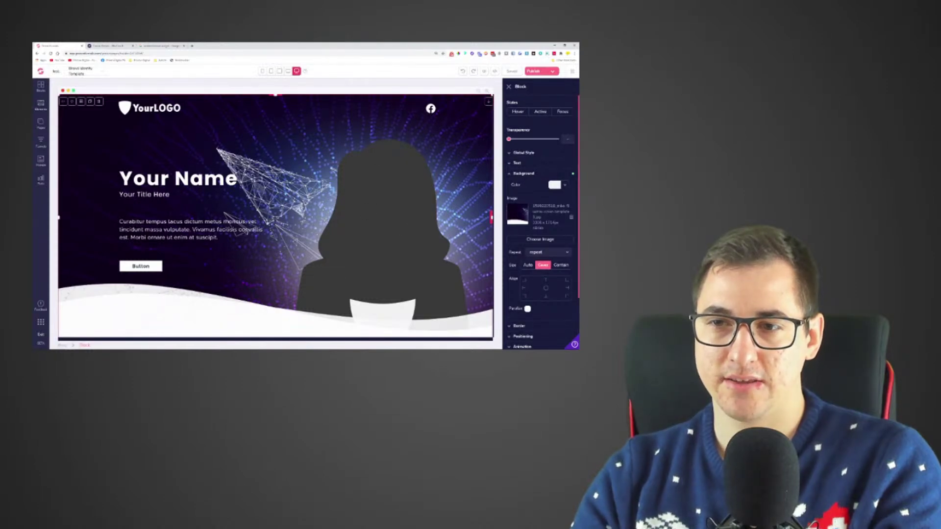
pyautogui.click(357, 182)
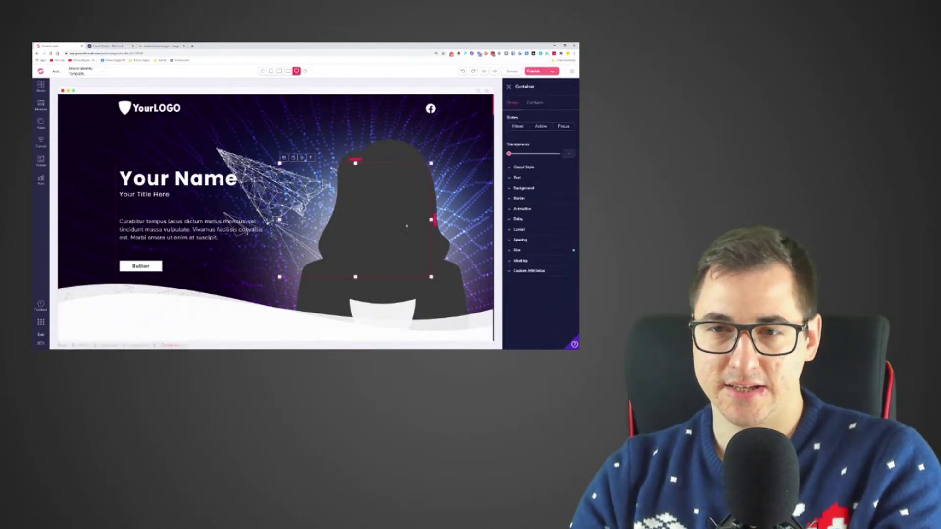
pyautogui.click(390, 155)
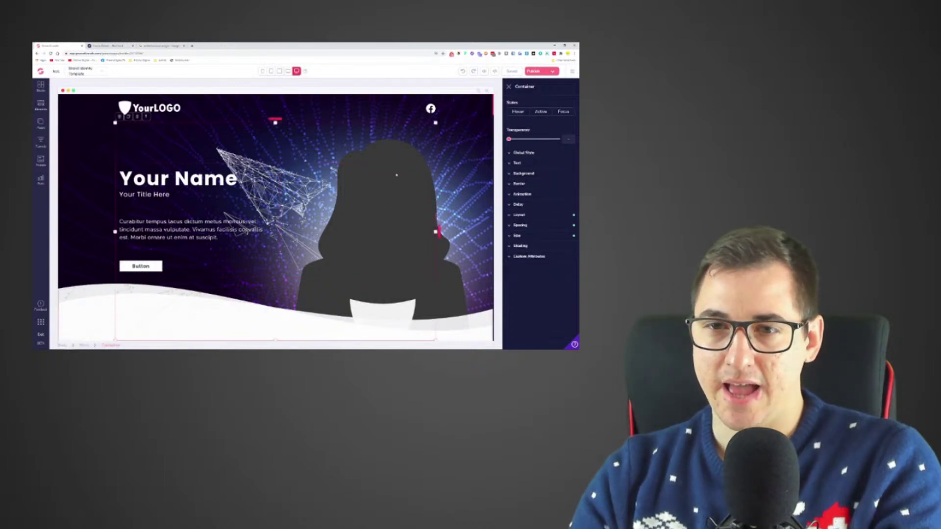
pyautogui.click(448, 287)
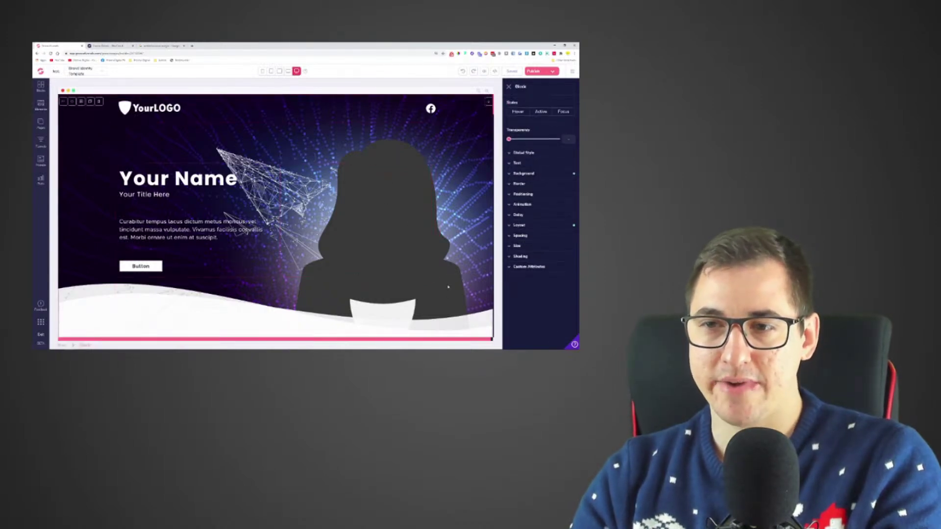
pyautogui.click(523, 173)
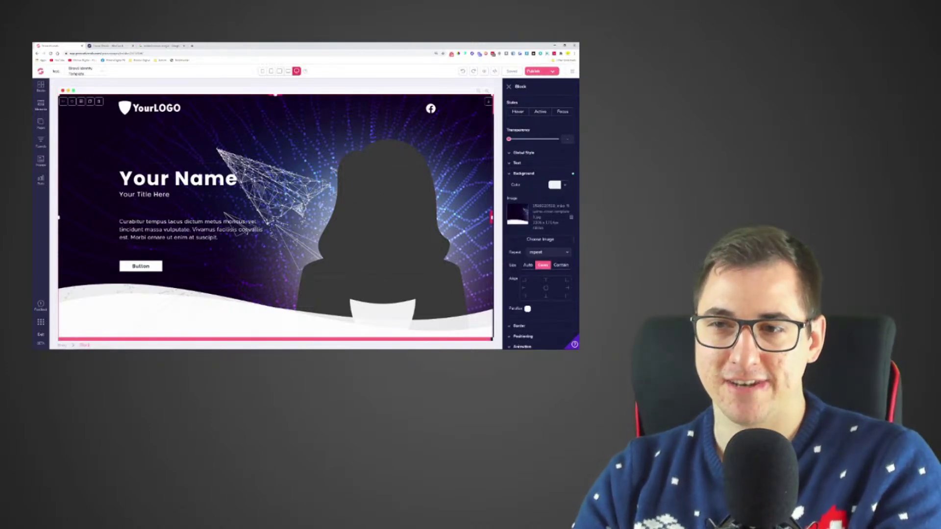
# - View the image library for the hero background without replacing the image, and look for a way to access the background and silhouette images
pyautogui.click(534, 244)
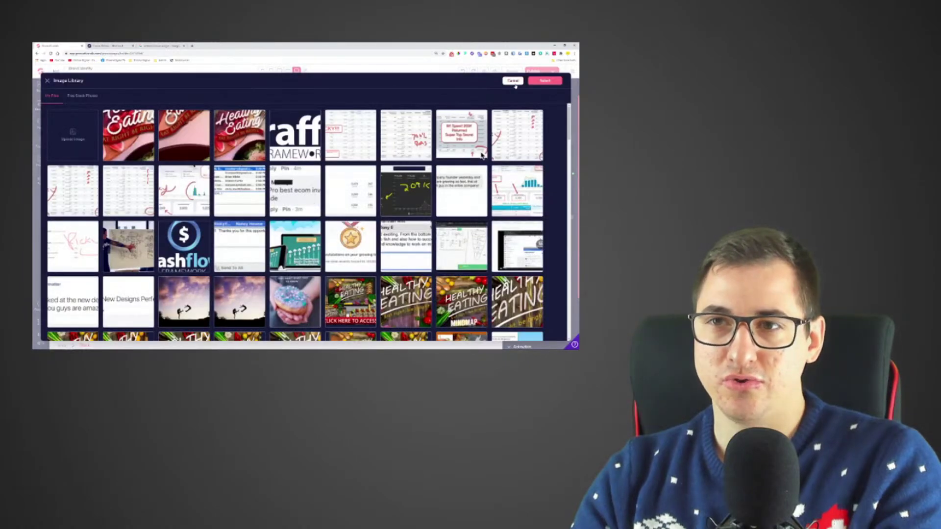
pyautogui.click(512, 81)
pyautogui.rightClick(515, 212)
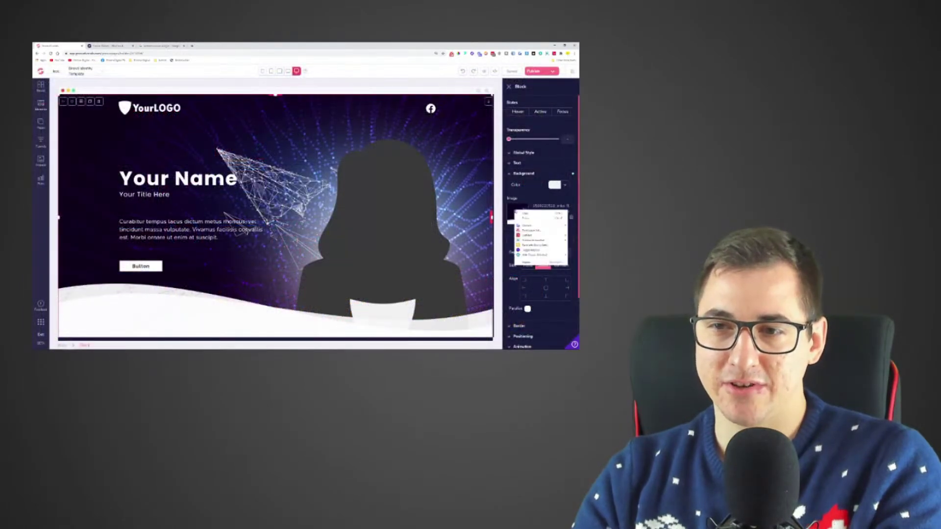
pyautogui.rightClick(413, 216)
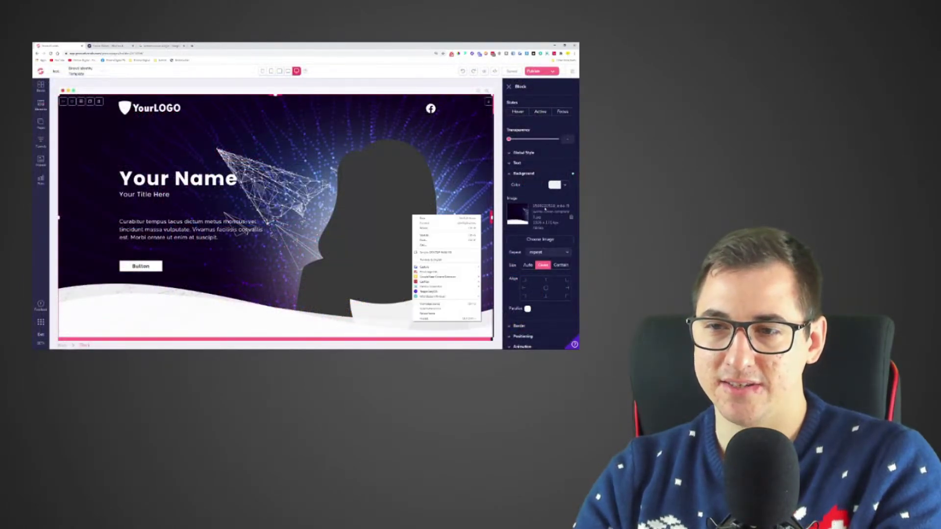
pyautogui.press('Escape')
pyautogui.click(431, 165)
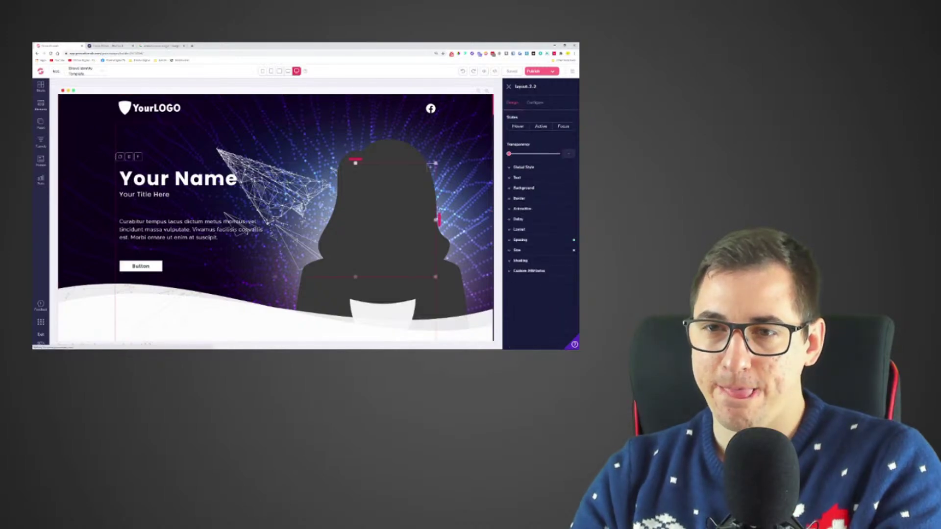
# - Inspect the hero block's page code and styles from within the builder, and close the developer tools
pyautogui.click(471, 127)
pyautogui.rightClick(455, 161)
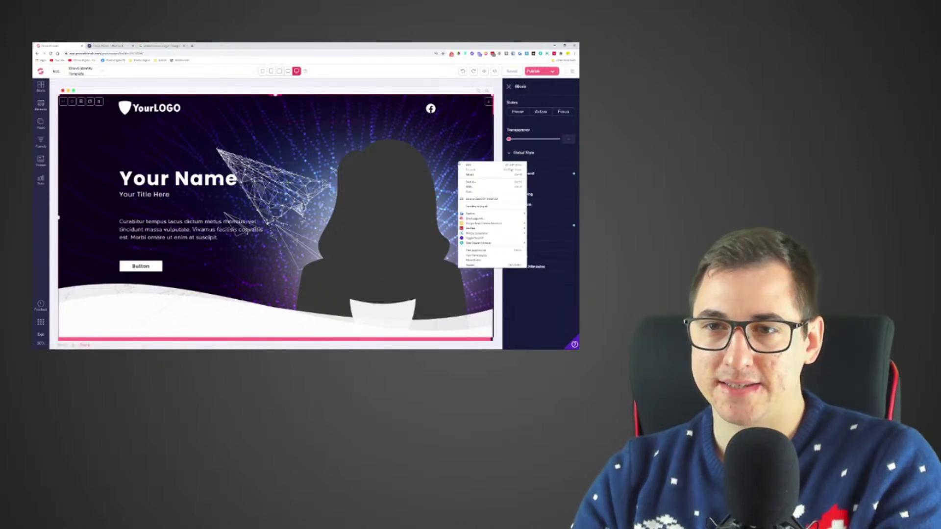
pyautogui.click(478, 265)
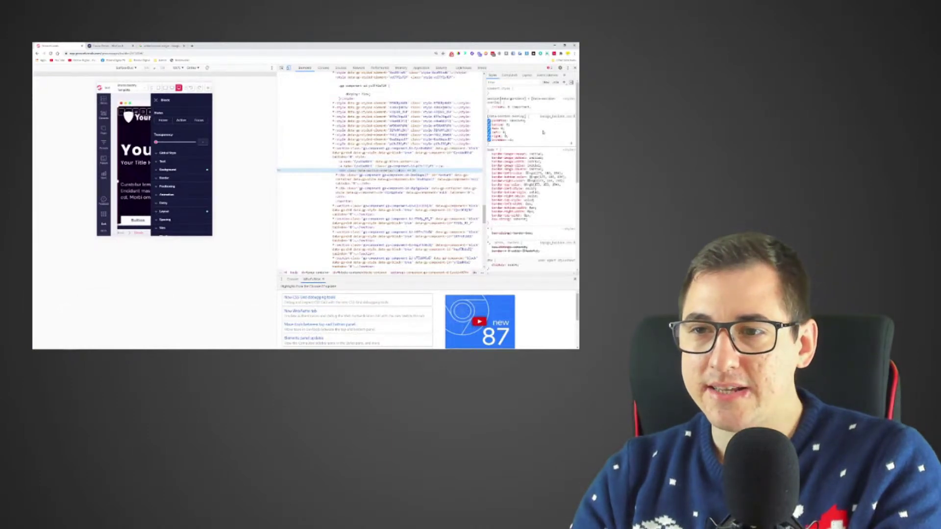
pyautogui.scroll(-3, 543, 132)
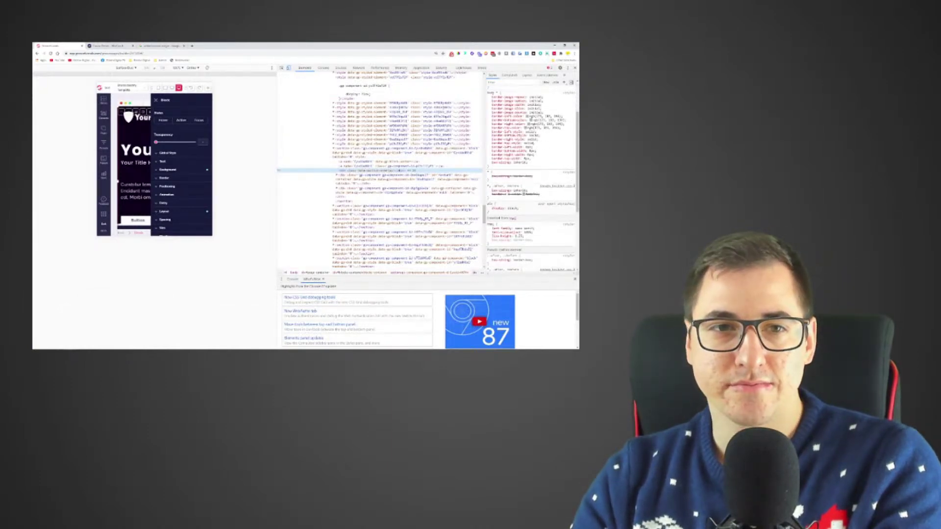
pyautogui.click(575, 68)
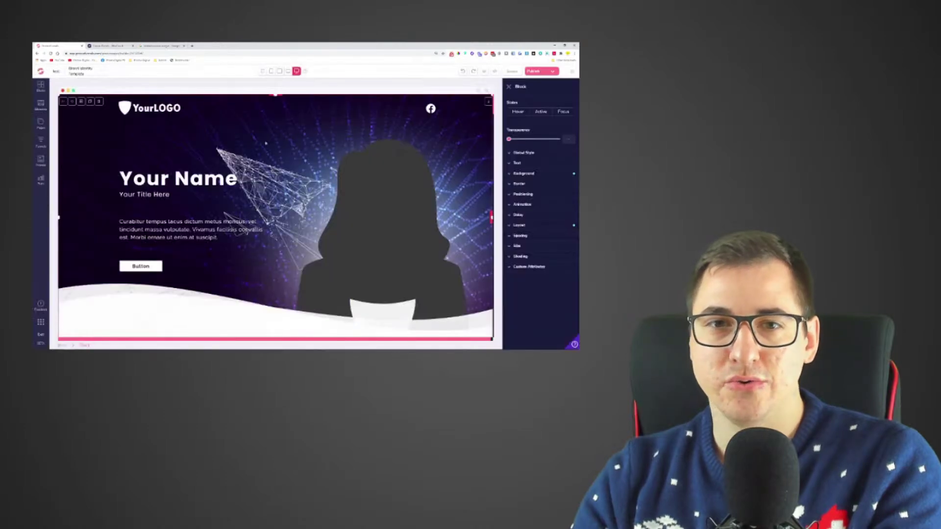
# - Preview the test page and inspect the hero section's code with device emulation turned off
pyautogui.click(485, 71)
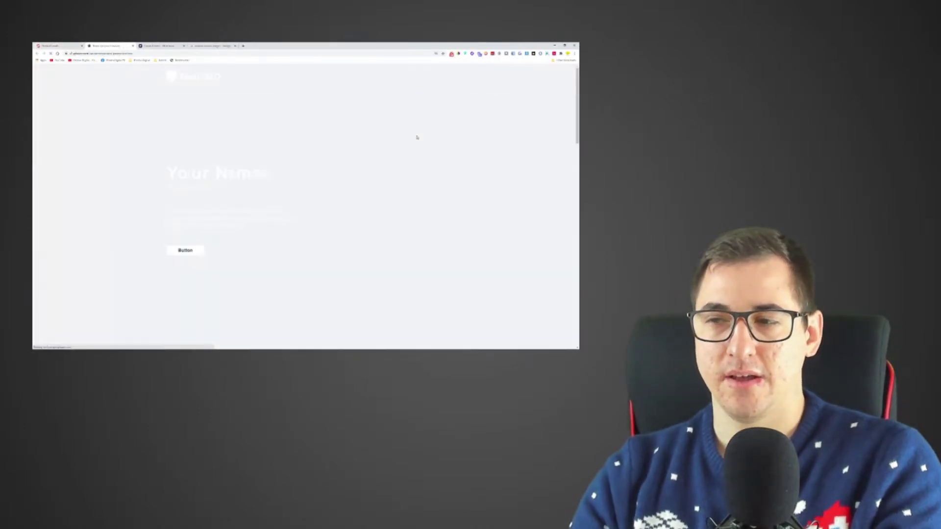
pyautogui.rightClick(490, 119)
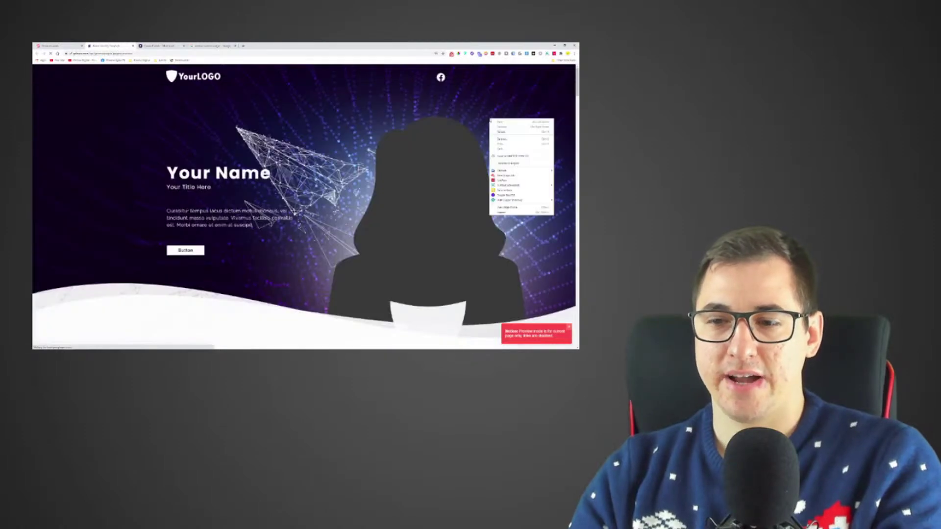
pyautogui.click(505, 212)
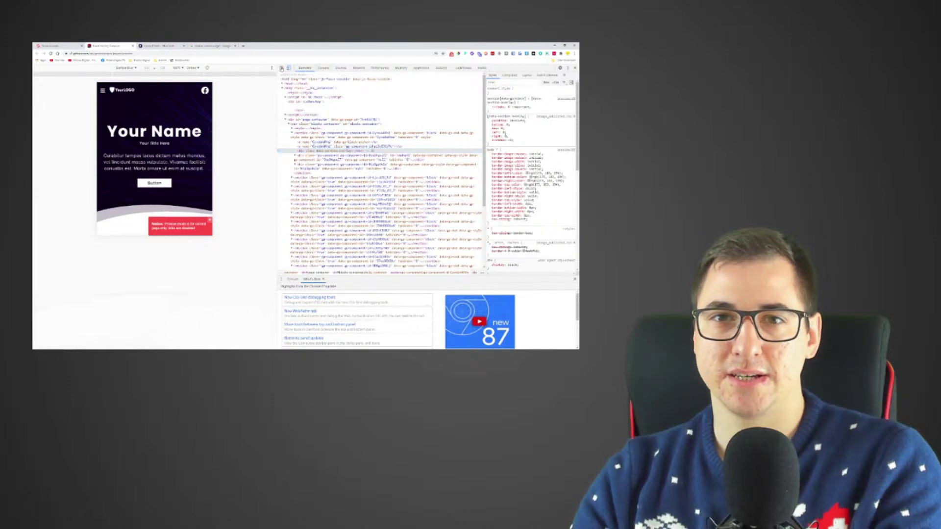
pyautogui.hotkey('ctrl', 'shift', 'm')
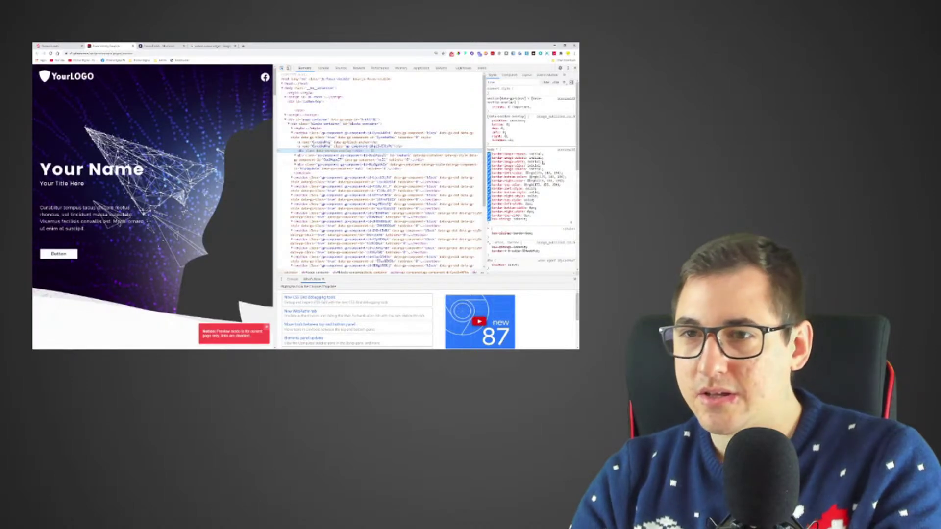
# - Examine the hero section's stylesheet, markup and style rules for its images, and close the developer tools
pyautogui.click(550, 116)
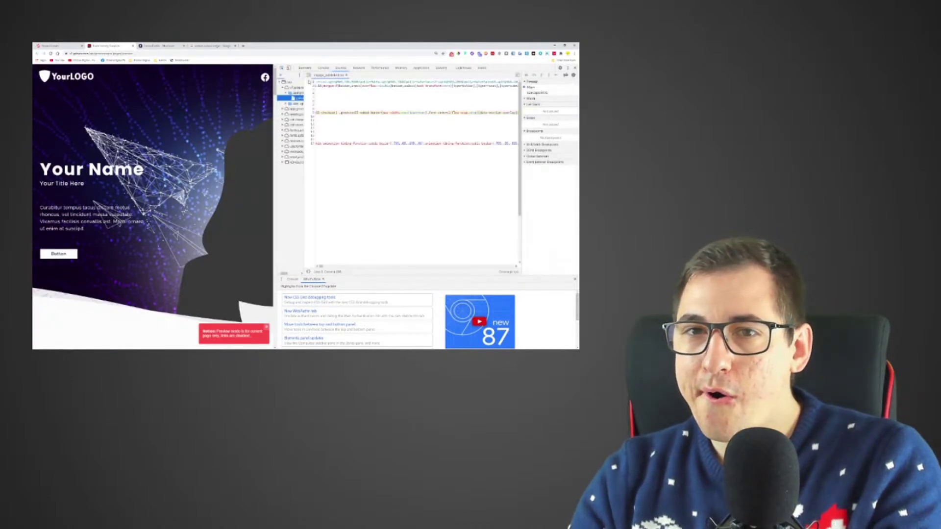
pyautogui.click(307, 69)
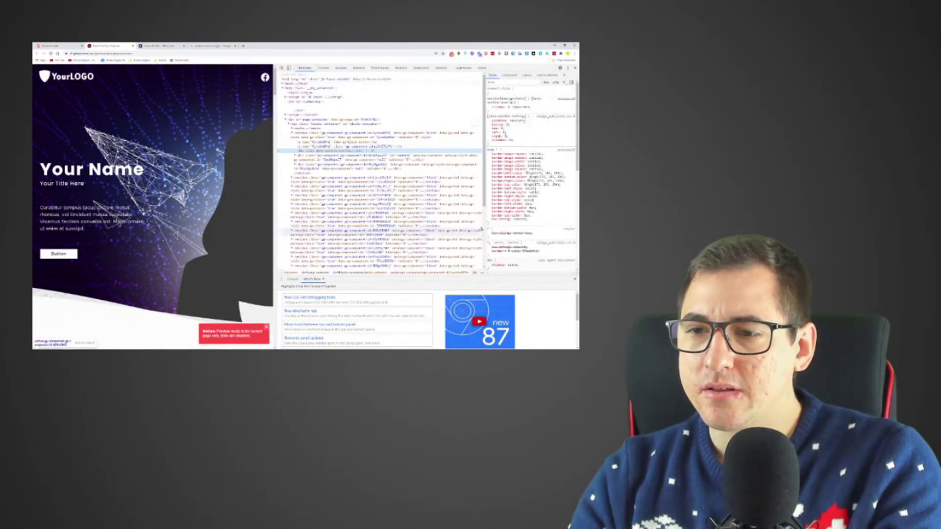
pyautogui.moveTo(485, 196); pyautogui.dragTo(337, 196)
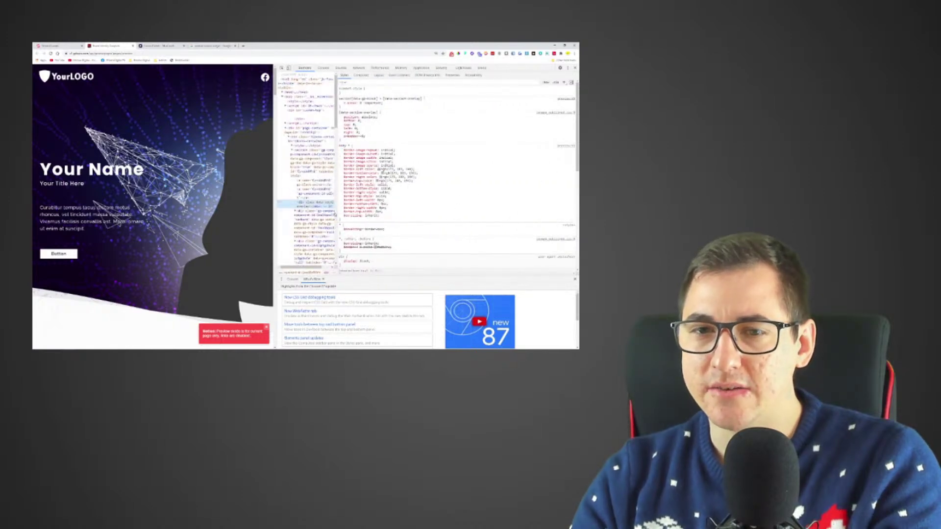
pyautogui.scroll(-3, 437, 187)
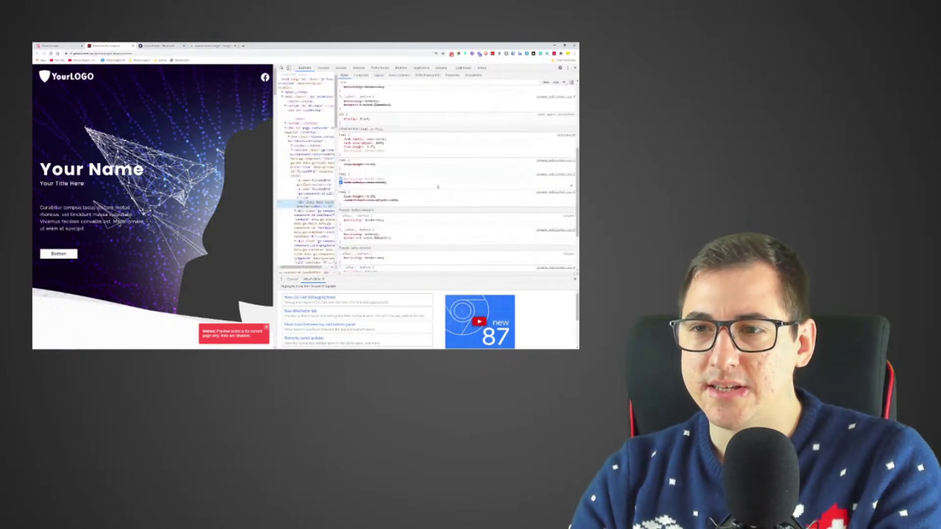
pyautogui.moveTo(337, 189); pyautogui.dragTo(553, 189)
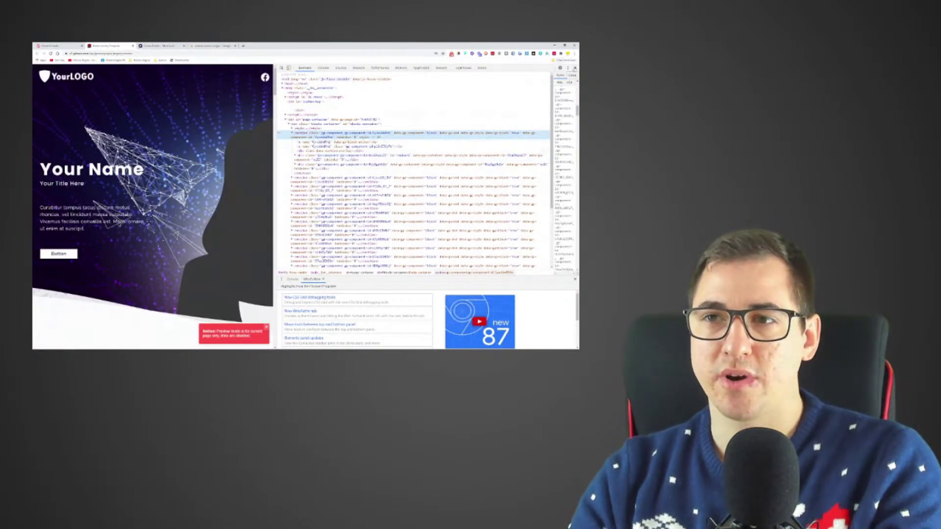
pyautogui.click(575, 67)
# - Check whether the hero images in the preview can be selected or saved directly from the page
pyautogui.hotkey('ctrl', 'a')
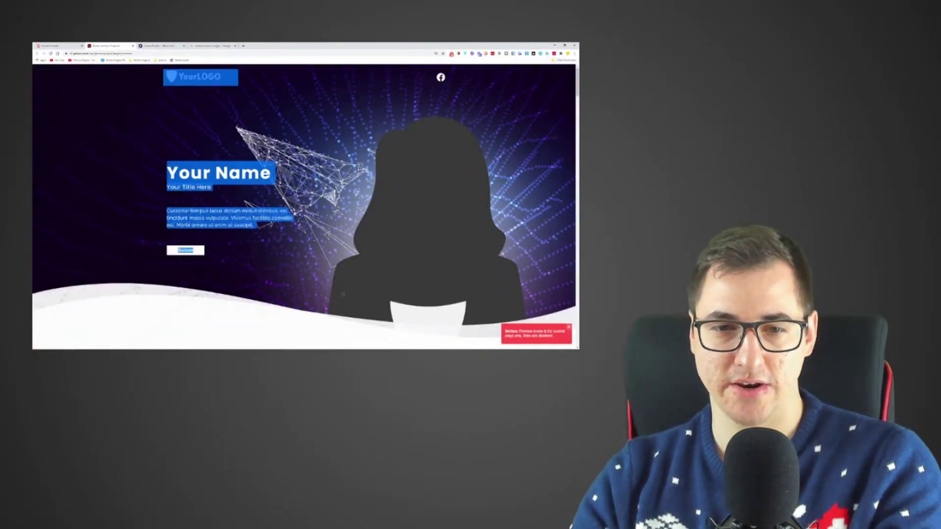
pyautogui.click(141, 140)
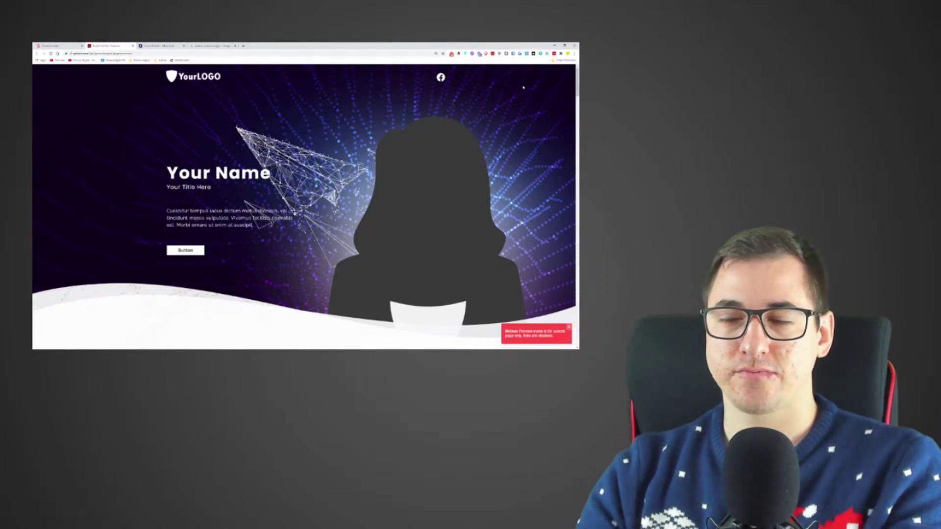
pyautogui.rightClick(502, 96)
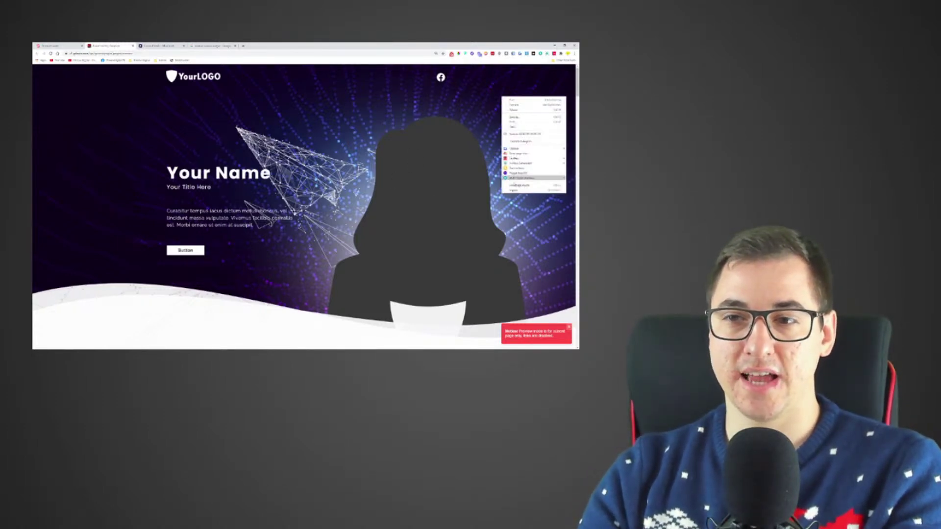
pyautogui.click(452, 119)
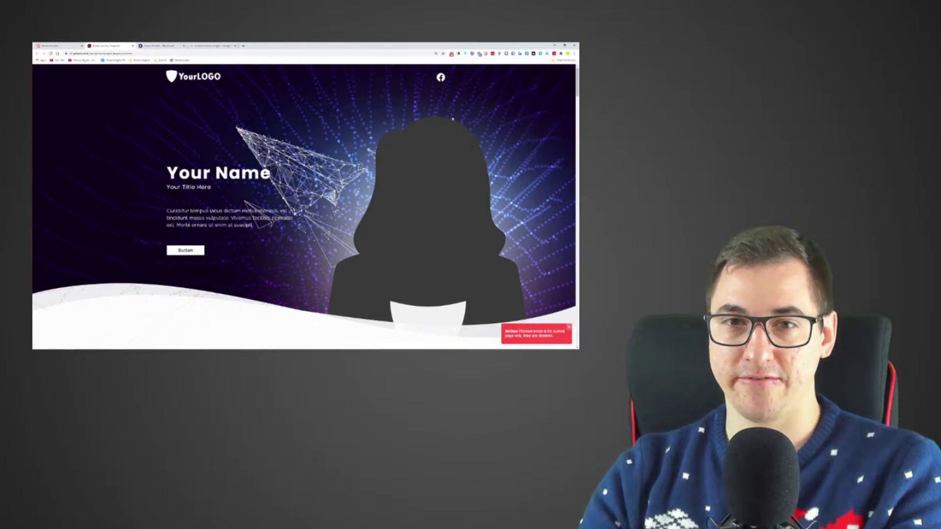
# - List the preview page's images with the image downloader extension, select the hero background image and browse the other images
pyautogui.click(527, 55)
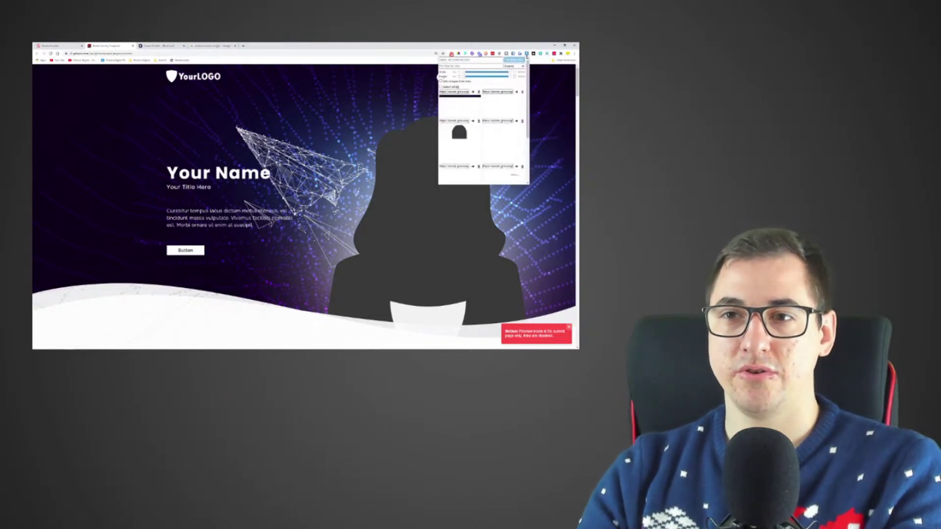
pyautogui.click(458, 105)
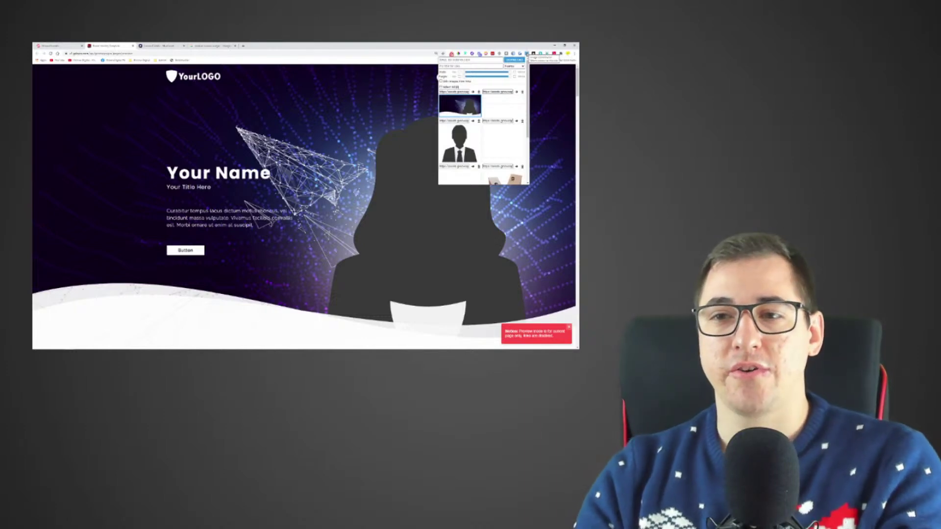
pyautogui.scroll(-2, 473, 120)
pyautogui.scroll(-2, 473, 120)
pyautogui.scroll(5, 500, 133)
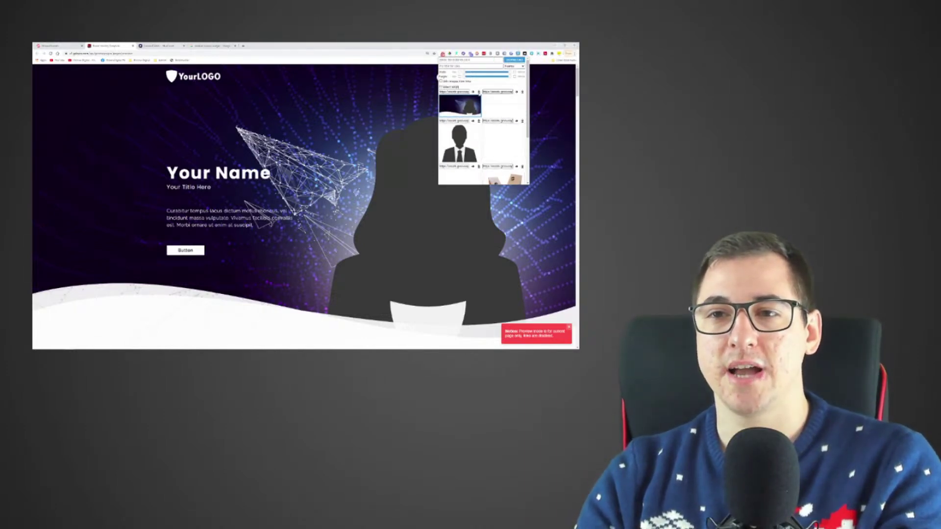
# - Download the hero background image, view the file, and close both the image viewer and the page preview
pyautogui.click(469, 105)
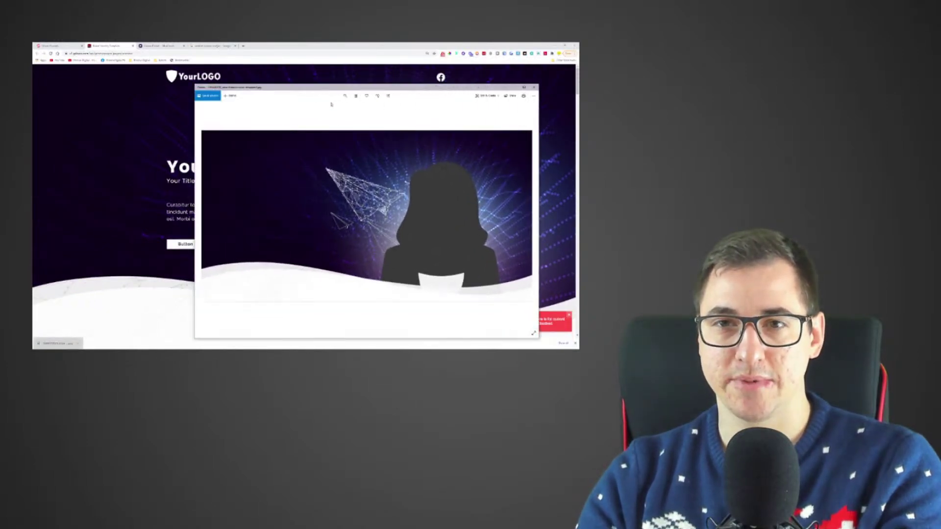
pyautogui.moveTo(338, 91); pyautogui.dragTo(258, 68)
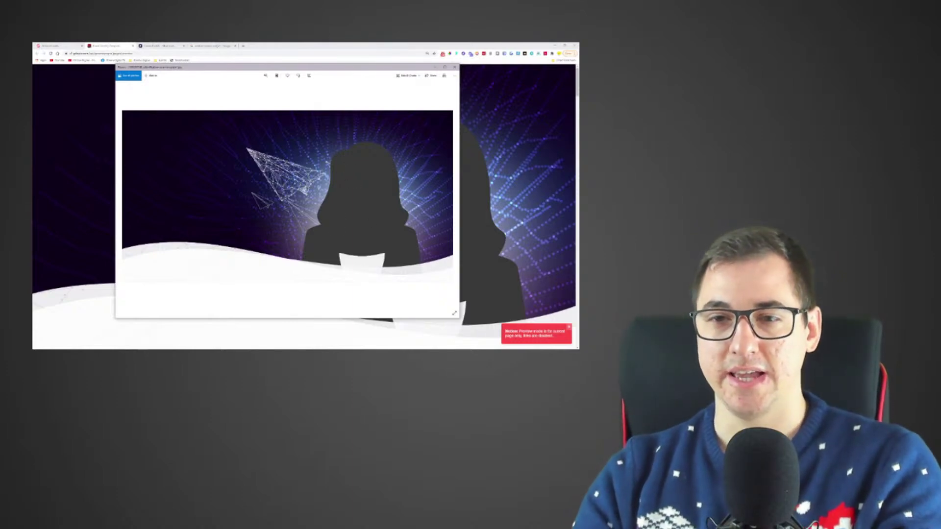
pyautogui.click(453, 67)
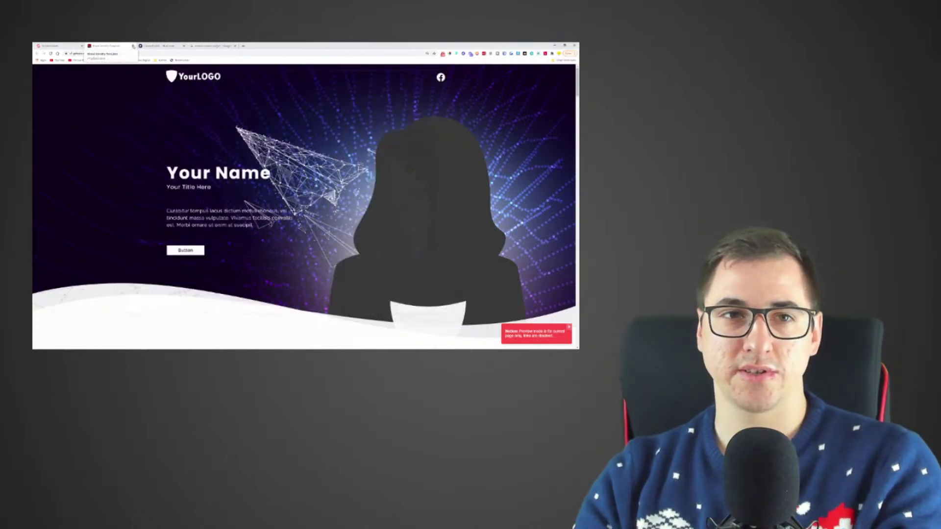
pyautogui.click(133, 47)
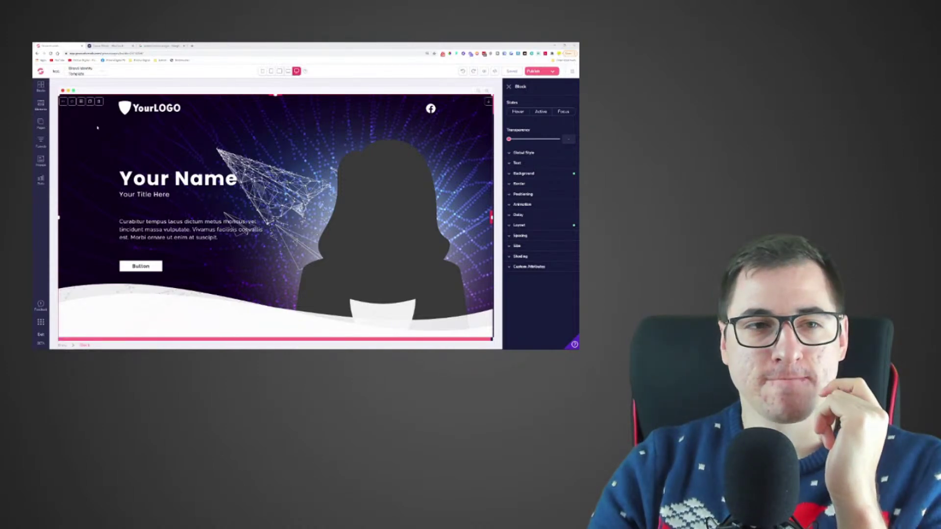
# - Add the dark cookie notice block from the Alert Bars below the footer of the page
pyautogui.click(41, 86)
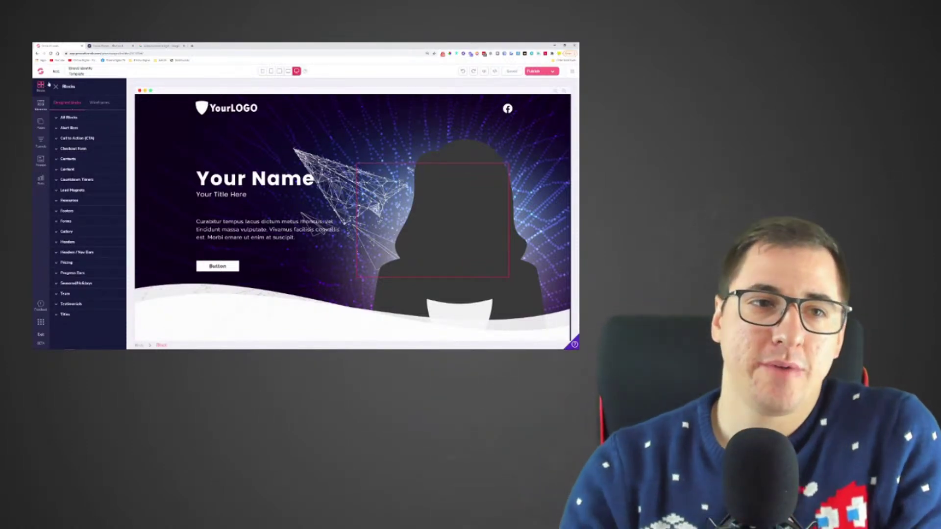
pyautogui.click(69, 128)
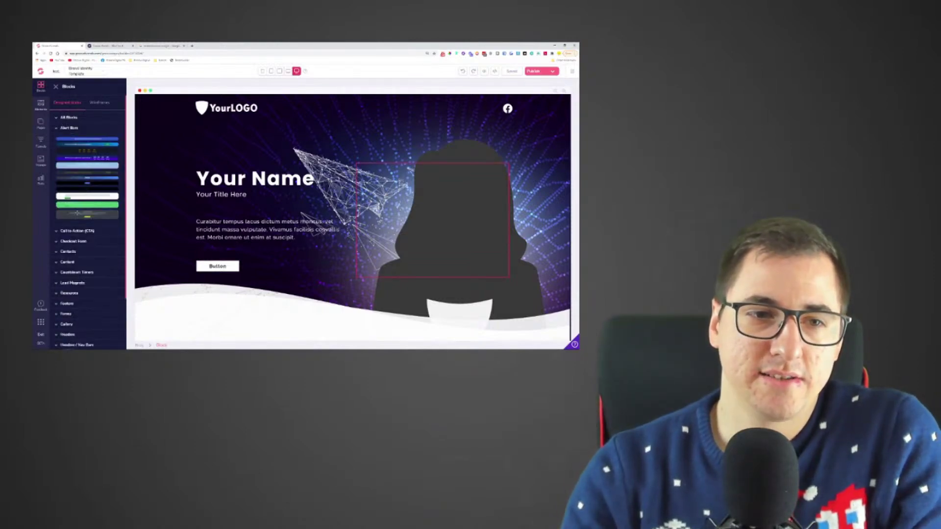
pyautogui.moveTo(76, 213); pyautogui.dragTo(56, 201)
pyautogui.scroll(-10, 353, 221)
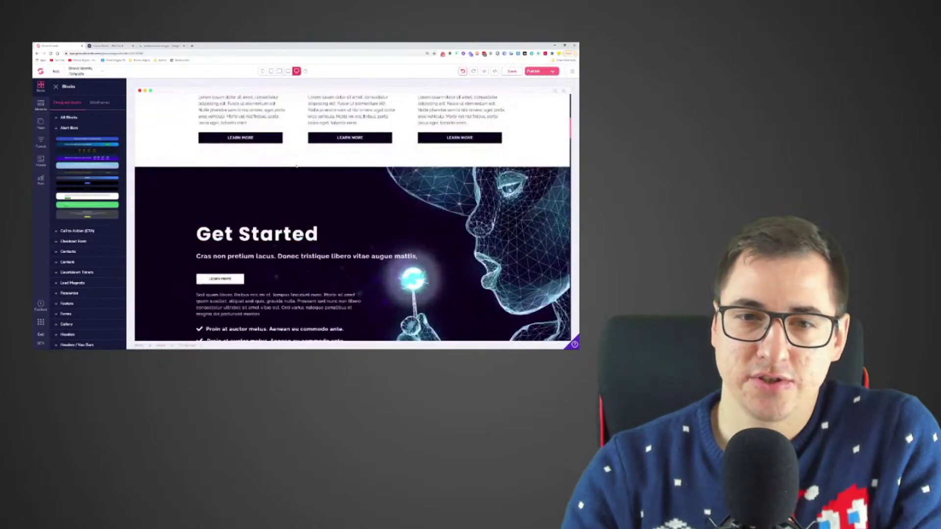
pyautogui.scroll(-10, 353, 218)
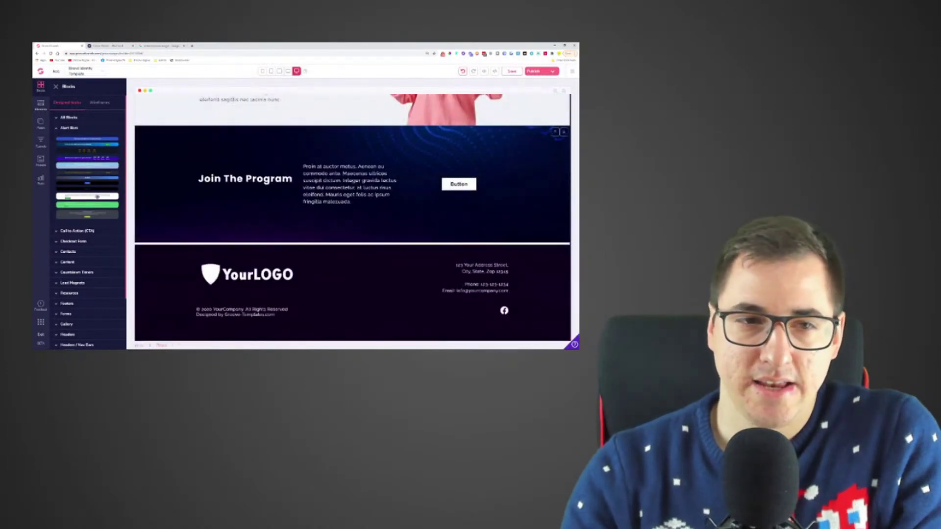
pyautogui.moveTo(102, 201); pyautogui.dragTo(328, 291)
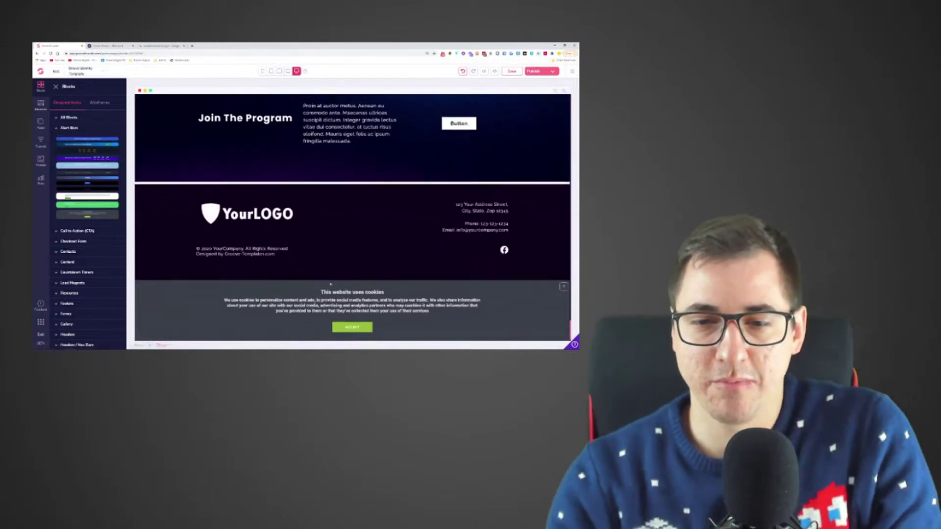
# - Set the cookie notice block's positioning to fix-bottom and check it while moving through the whole page
pyautogui.click(148, 297)
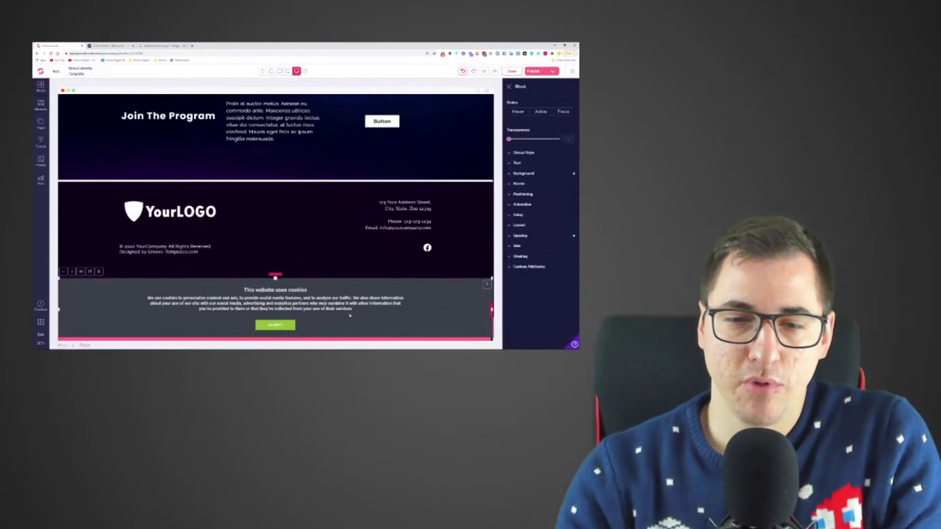
pyautogui.click(536, 195)
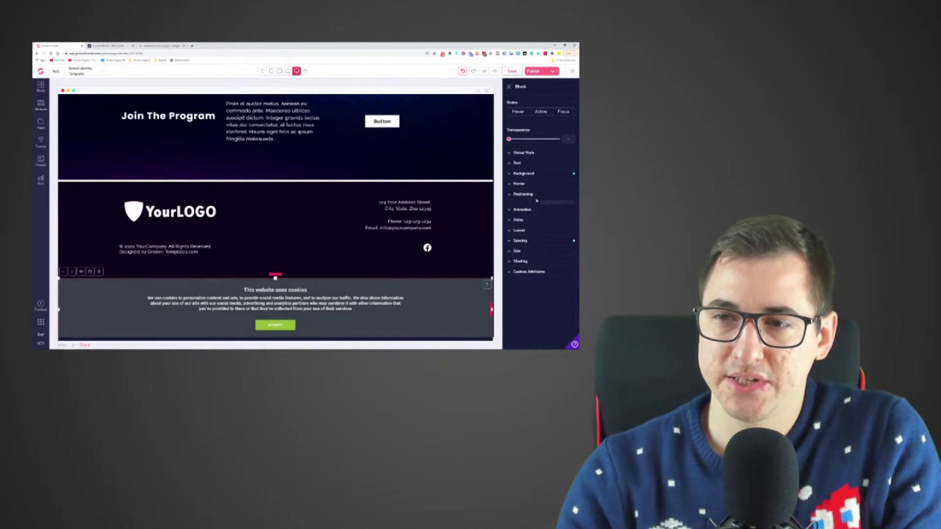
pyautogui.click(554, 205)
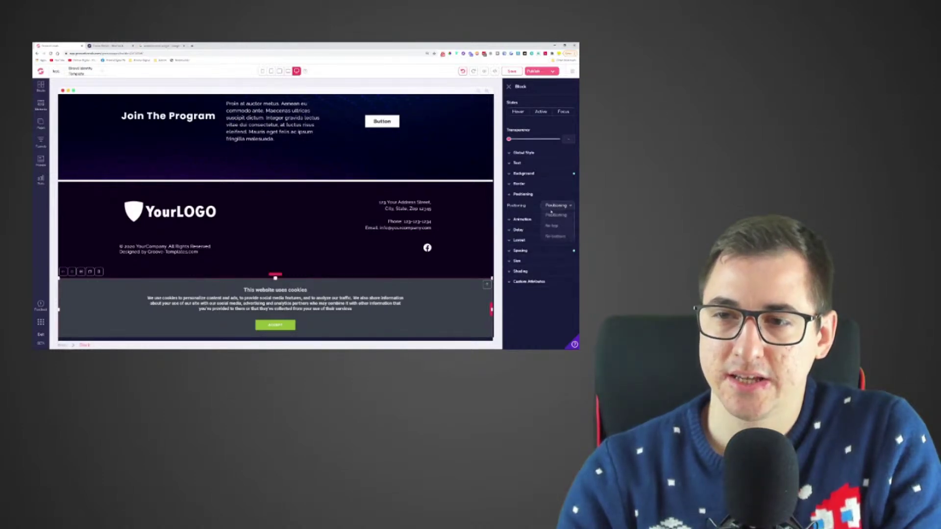
pyautogui.click(554, 236)
pyautogui.scroll(-15, 309, 221)
pyautogui.scroll(20, 337, 201)
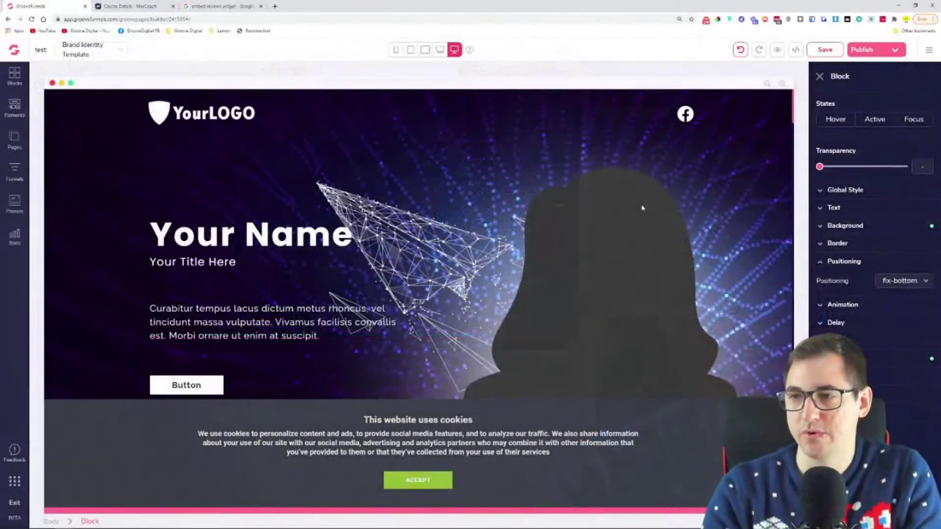
# - View the Alert Bars designs among the designed blocks, and close the block library without adding one
pyautogui.click(14, 76)
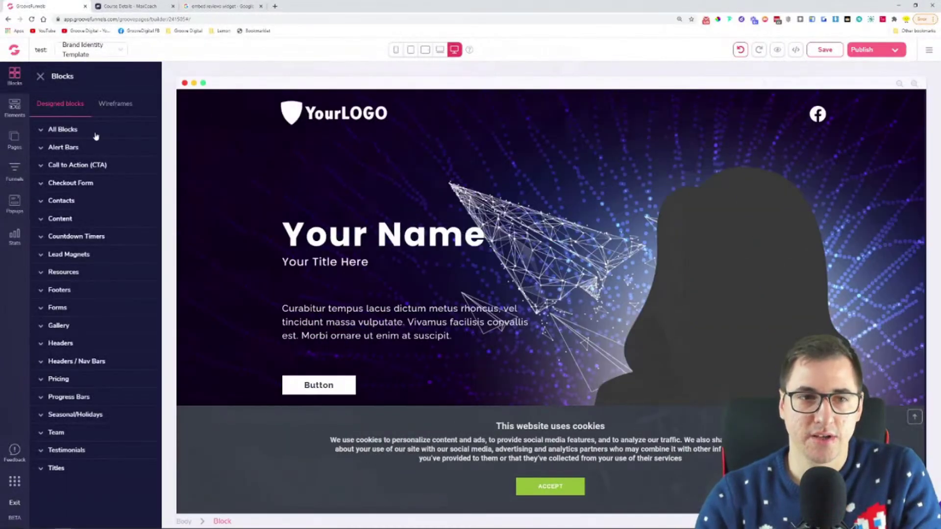
pyautogui.click(85, 148)
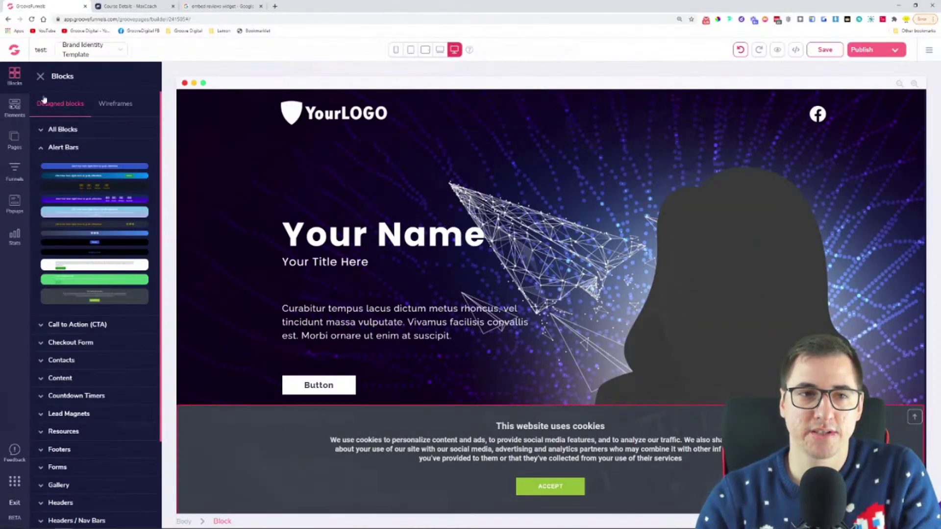
pyautogui.click(41, 77)
# - Review the positioning options of the cookie notice block near the page footer, choosing fix-bottom again
pyautogui.scroll(-8, 603, 349)
pyautogui.scroll(-15, 602, 348)
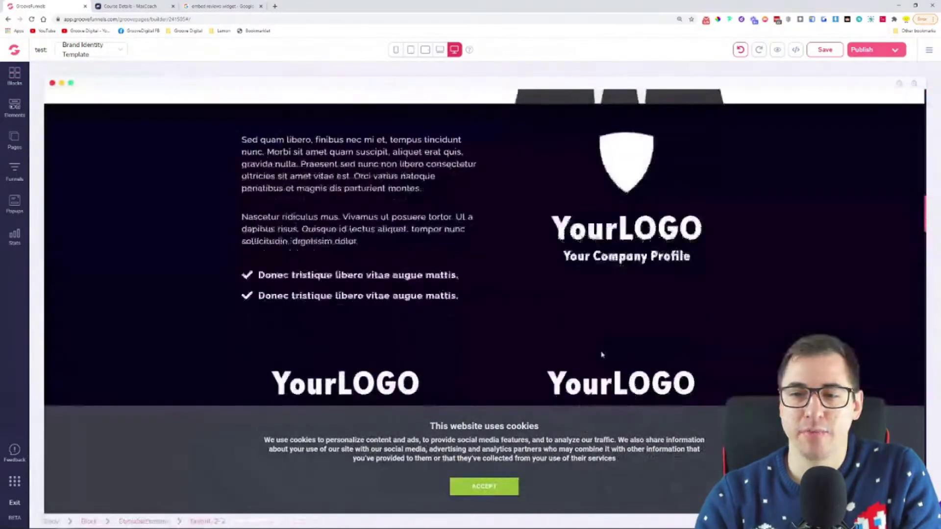
pyautogui.scroll(-12, 607, 363)
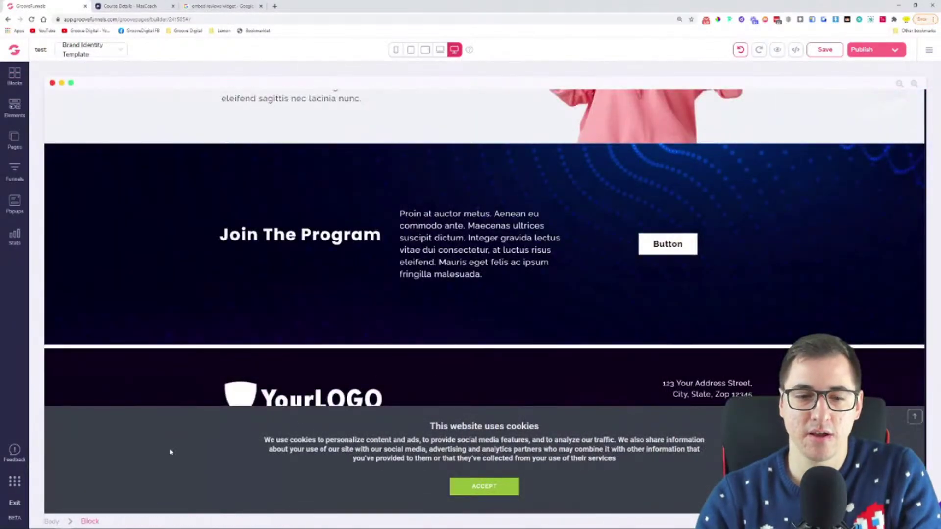
pyautogui.click(157, 455)
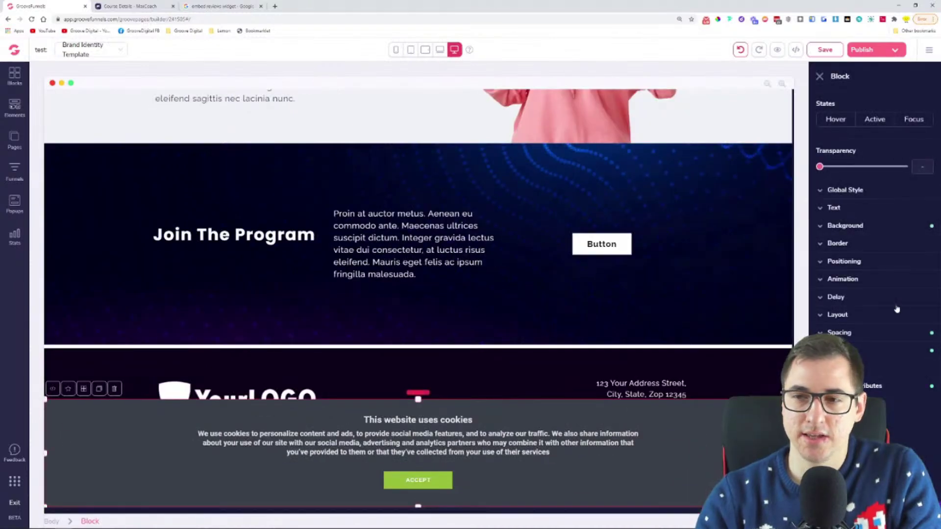
pyautogui.click(863, 264)
pyautogui.click(905, 289)
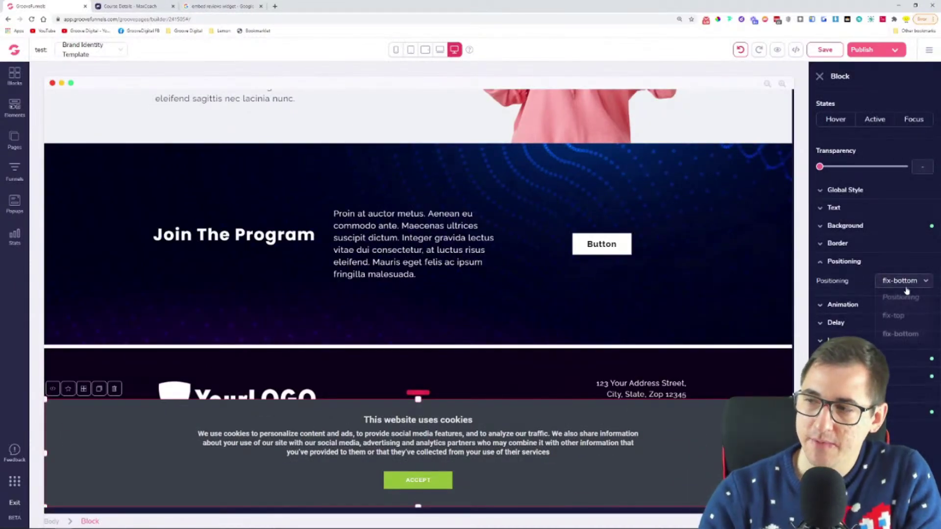
pyautogui.click(910, 337)
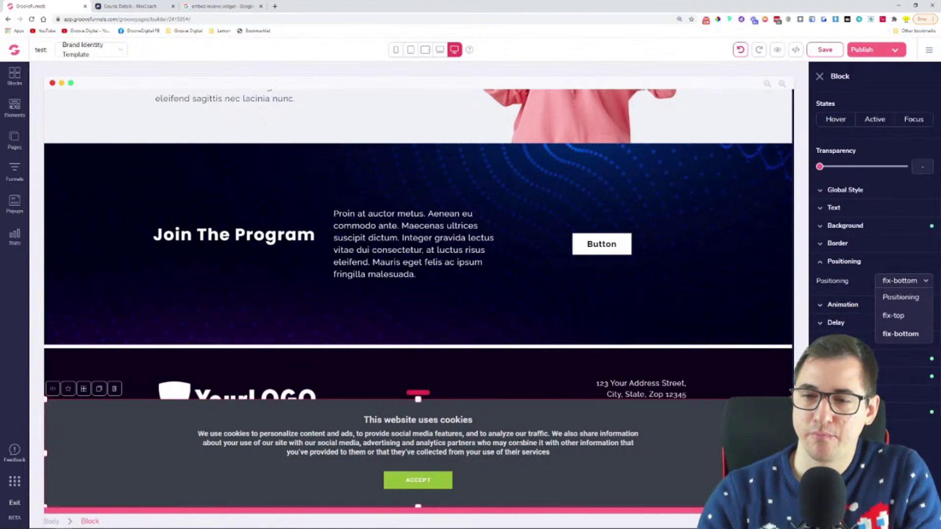
pyautogui.click(863, 261)
pyautogui.scroll(3, 444, 325)
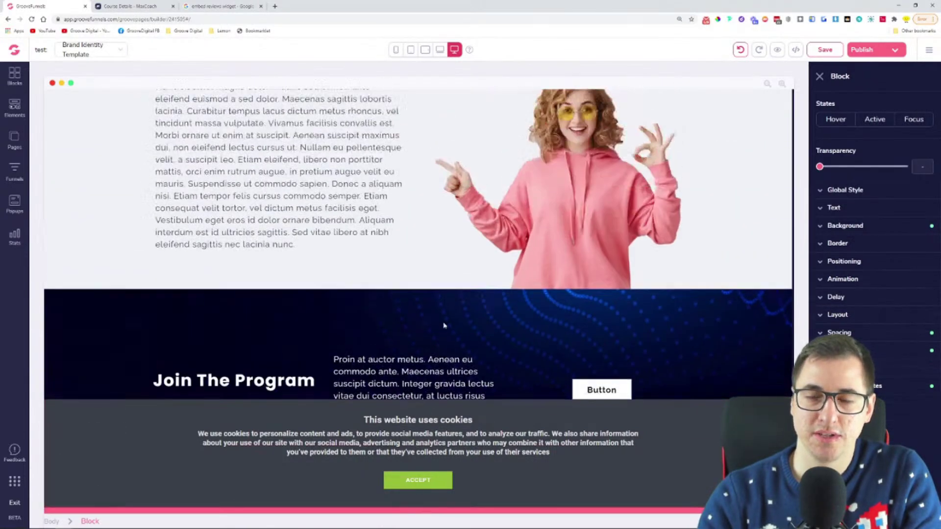
pyautogui.scroll(5, 444, 326)
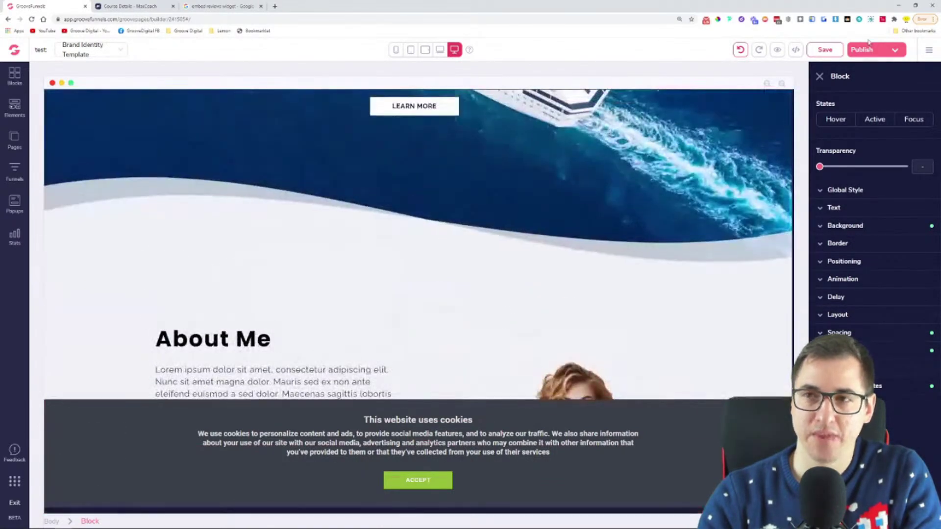
# - Preview the page and accept the cookie notice to dismiss it
pyautogui.click(777, 51)
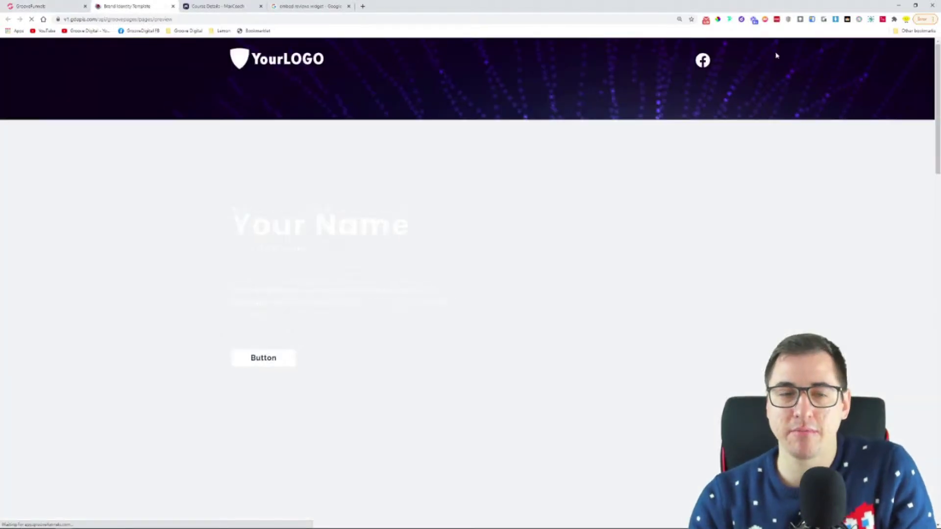
pyautogui.scroll(-6, 646, 383)
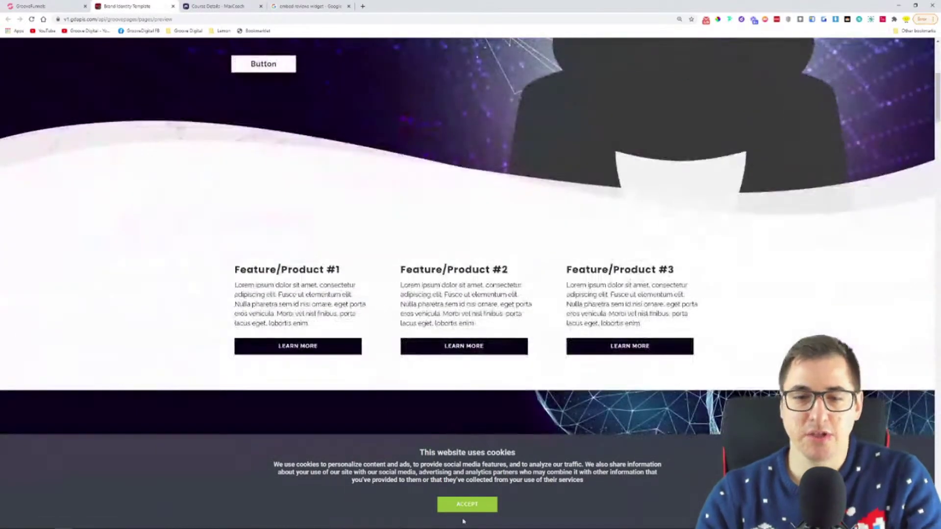
pyautogui.click(461, 503)
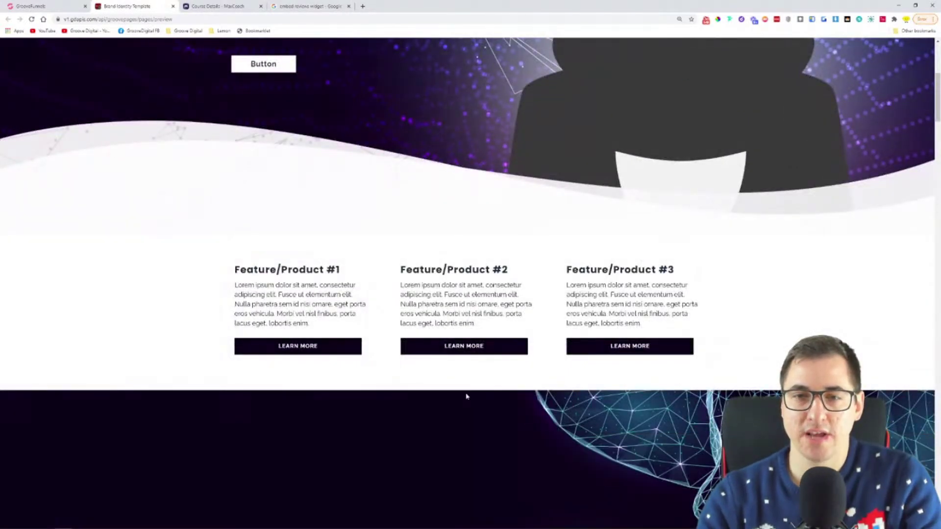
# - Look through the whole preview page down to its footer for the cookie notice, and return to the page builder
pyautogui.scroll(-20, 467, 463)
pyautogui.scroll(8, 494, 314)
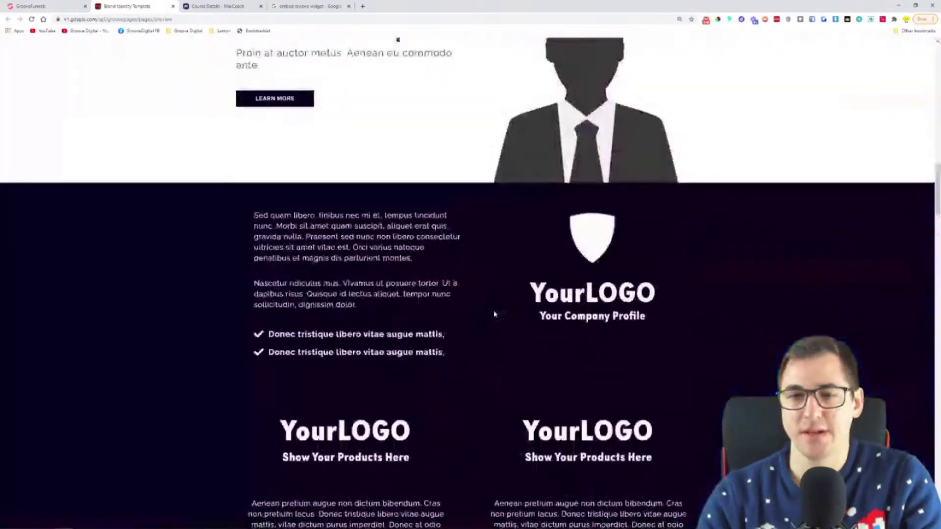
pyautogui.scroll(20, 494, 314)
pyautogui.scroll(-10, 497, 315)
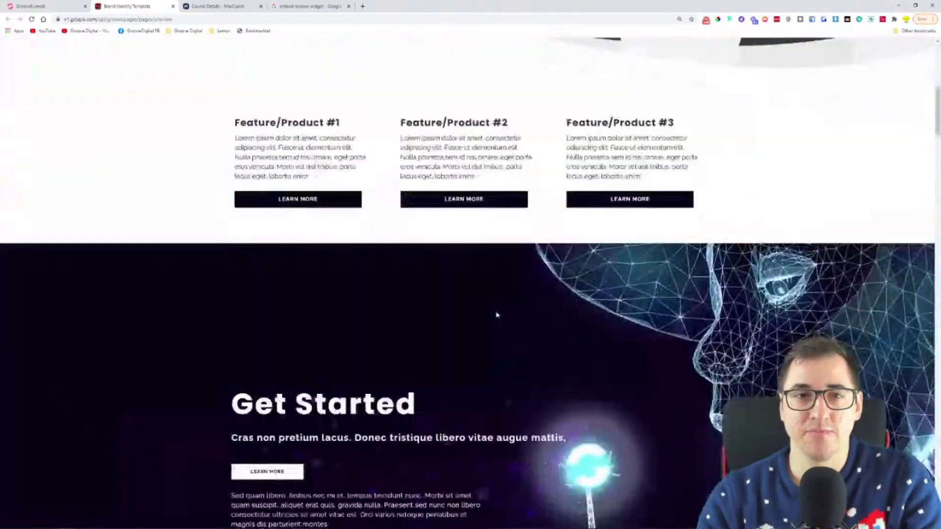
pyautogui.scroll(-20, 496, 315)
pyautogui.scroll(-20, 510, 311)
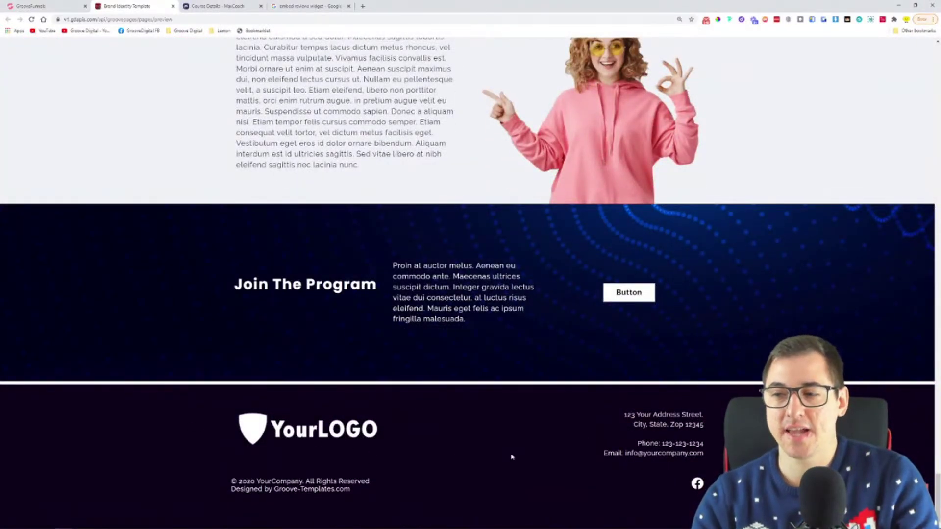
pyautogui.click(39, 5)
pyautogui.scroll(-10, 437, 441)
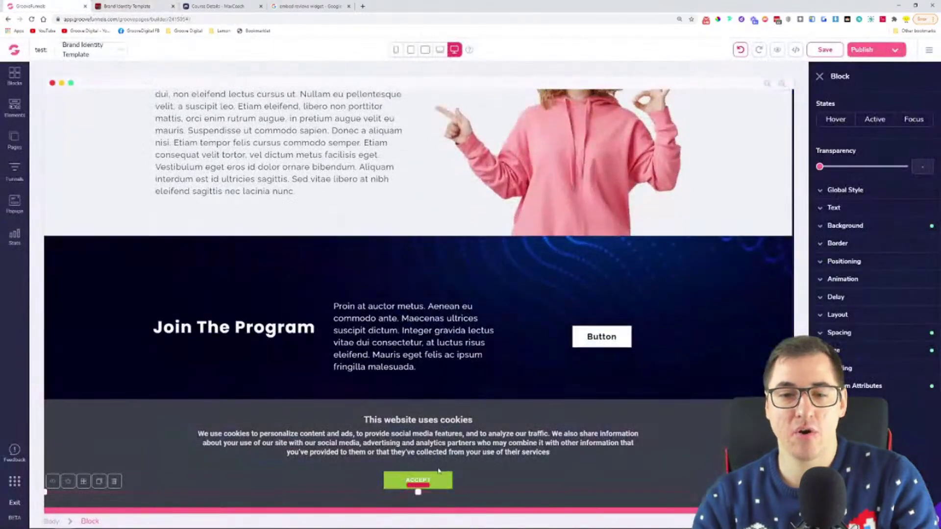